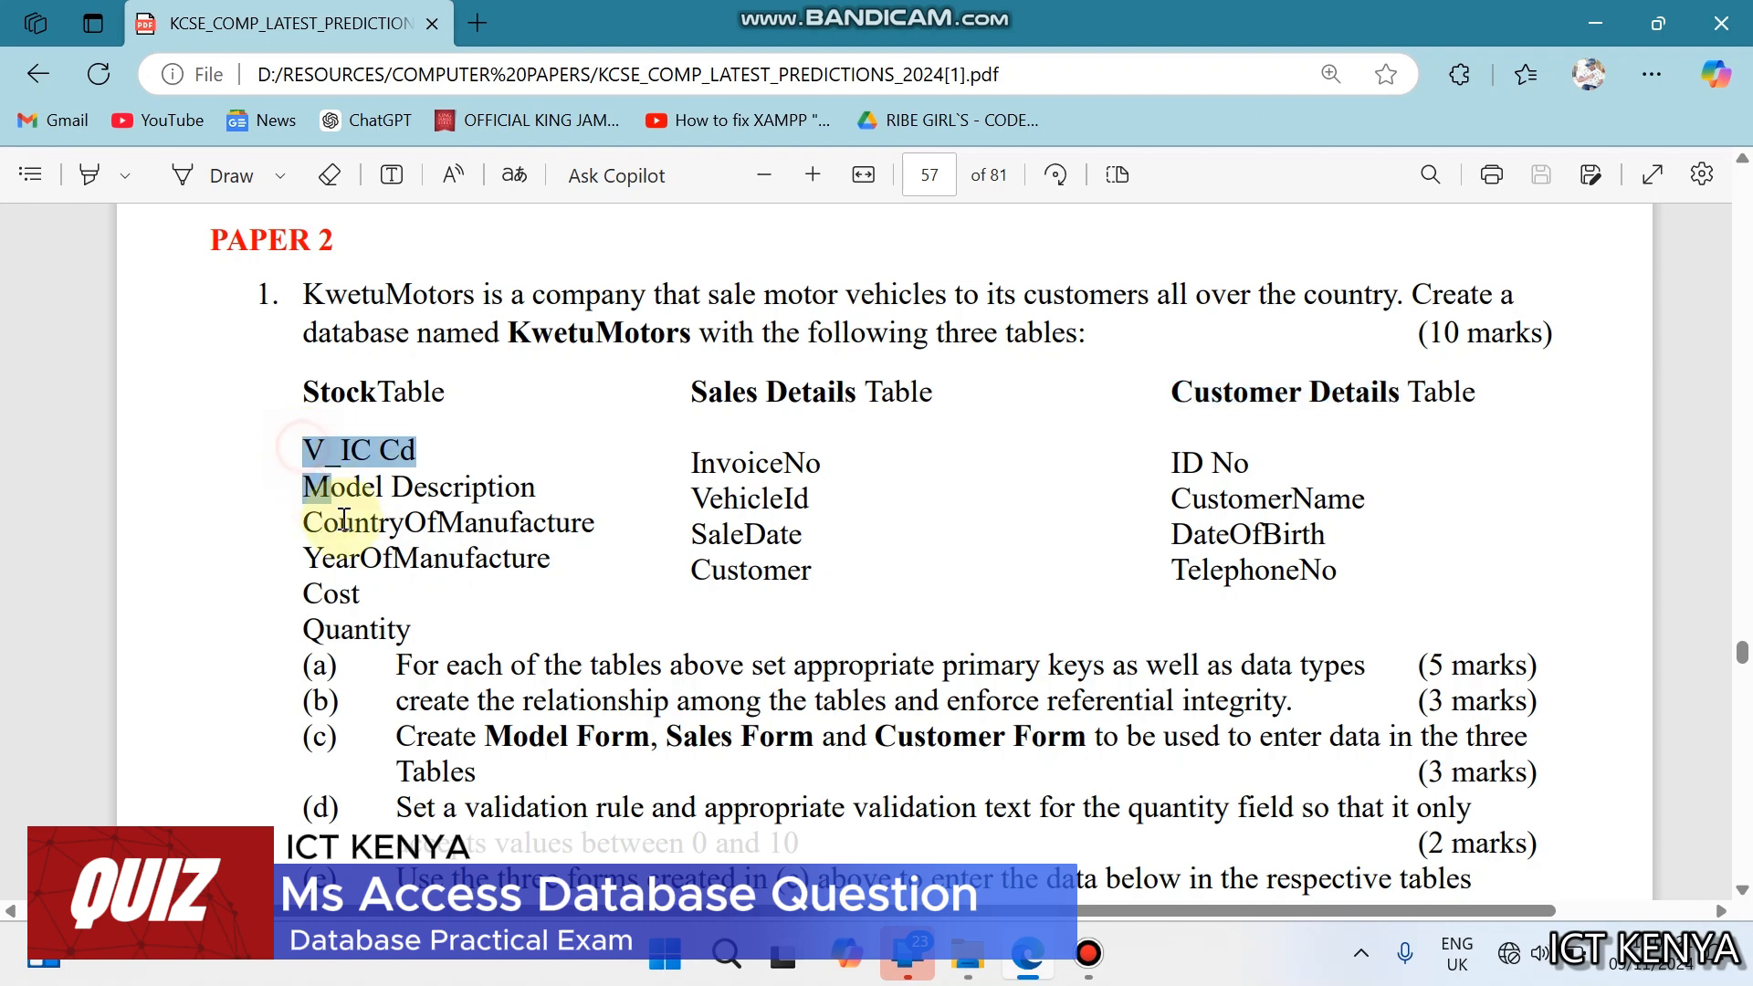
- Read question 1 parts (a) to (e) of the exam paper, covering table fields, primary keys, relationships, forms, the validation rule and the data
left_click(1358, 560)
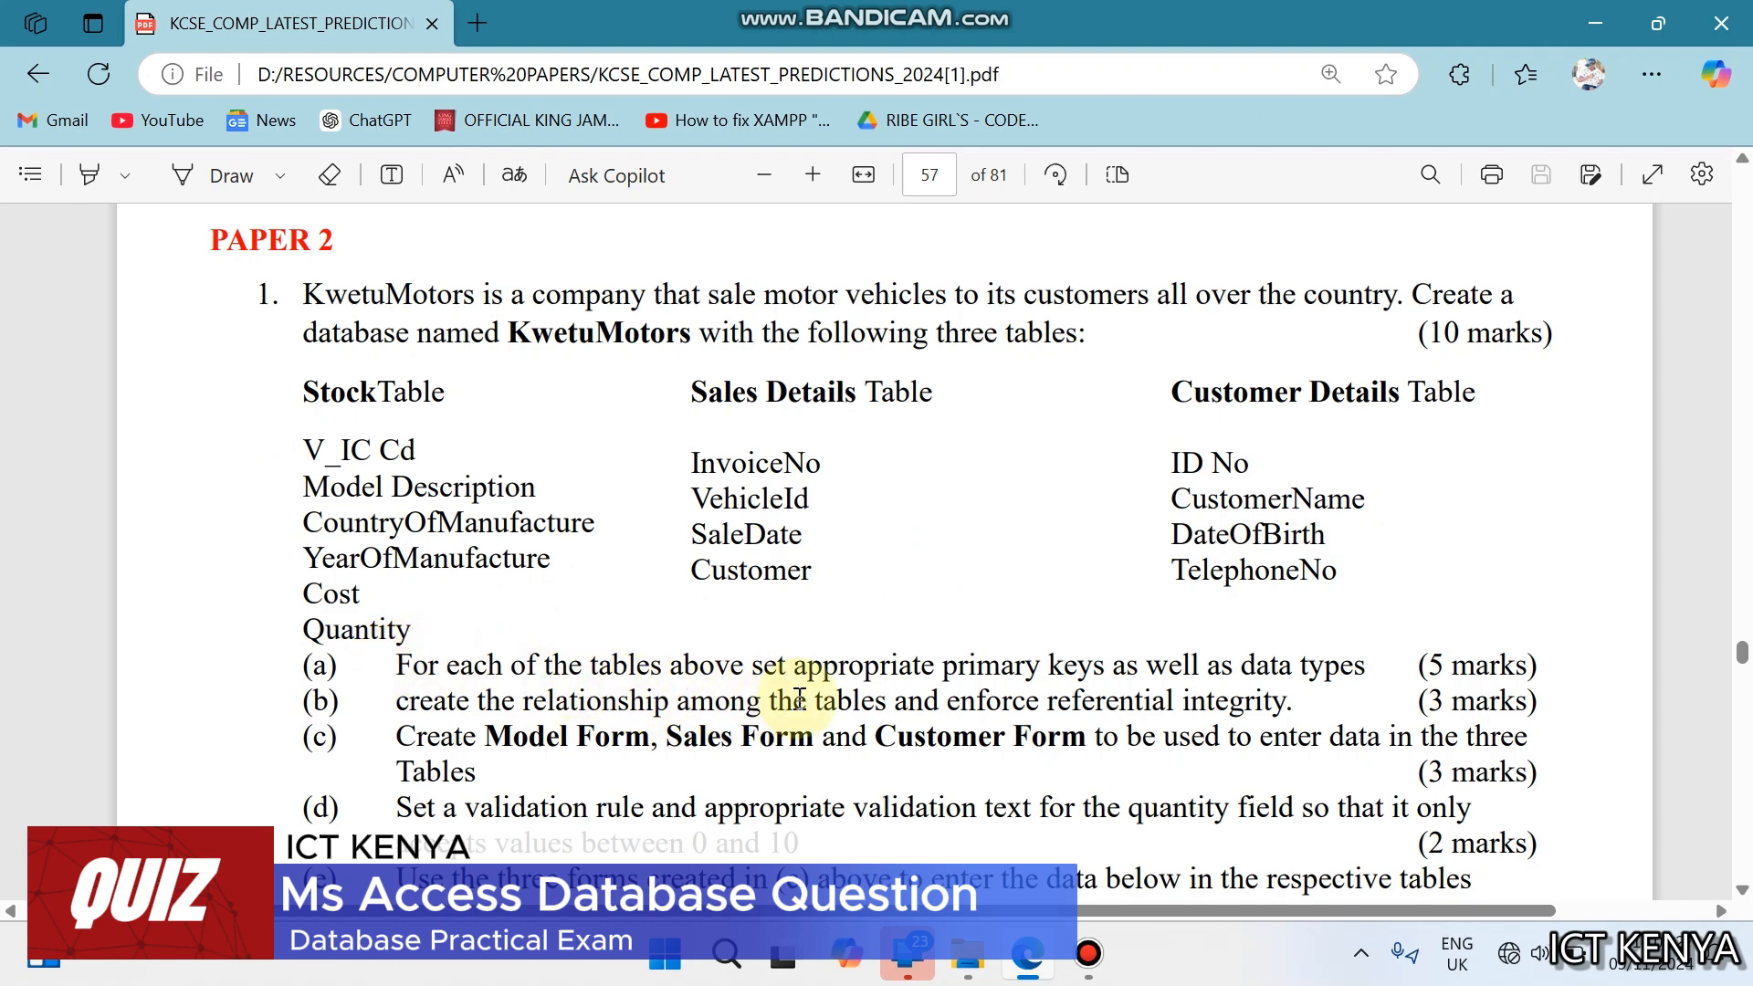
left_click(759, 673)
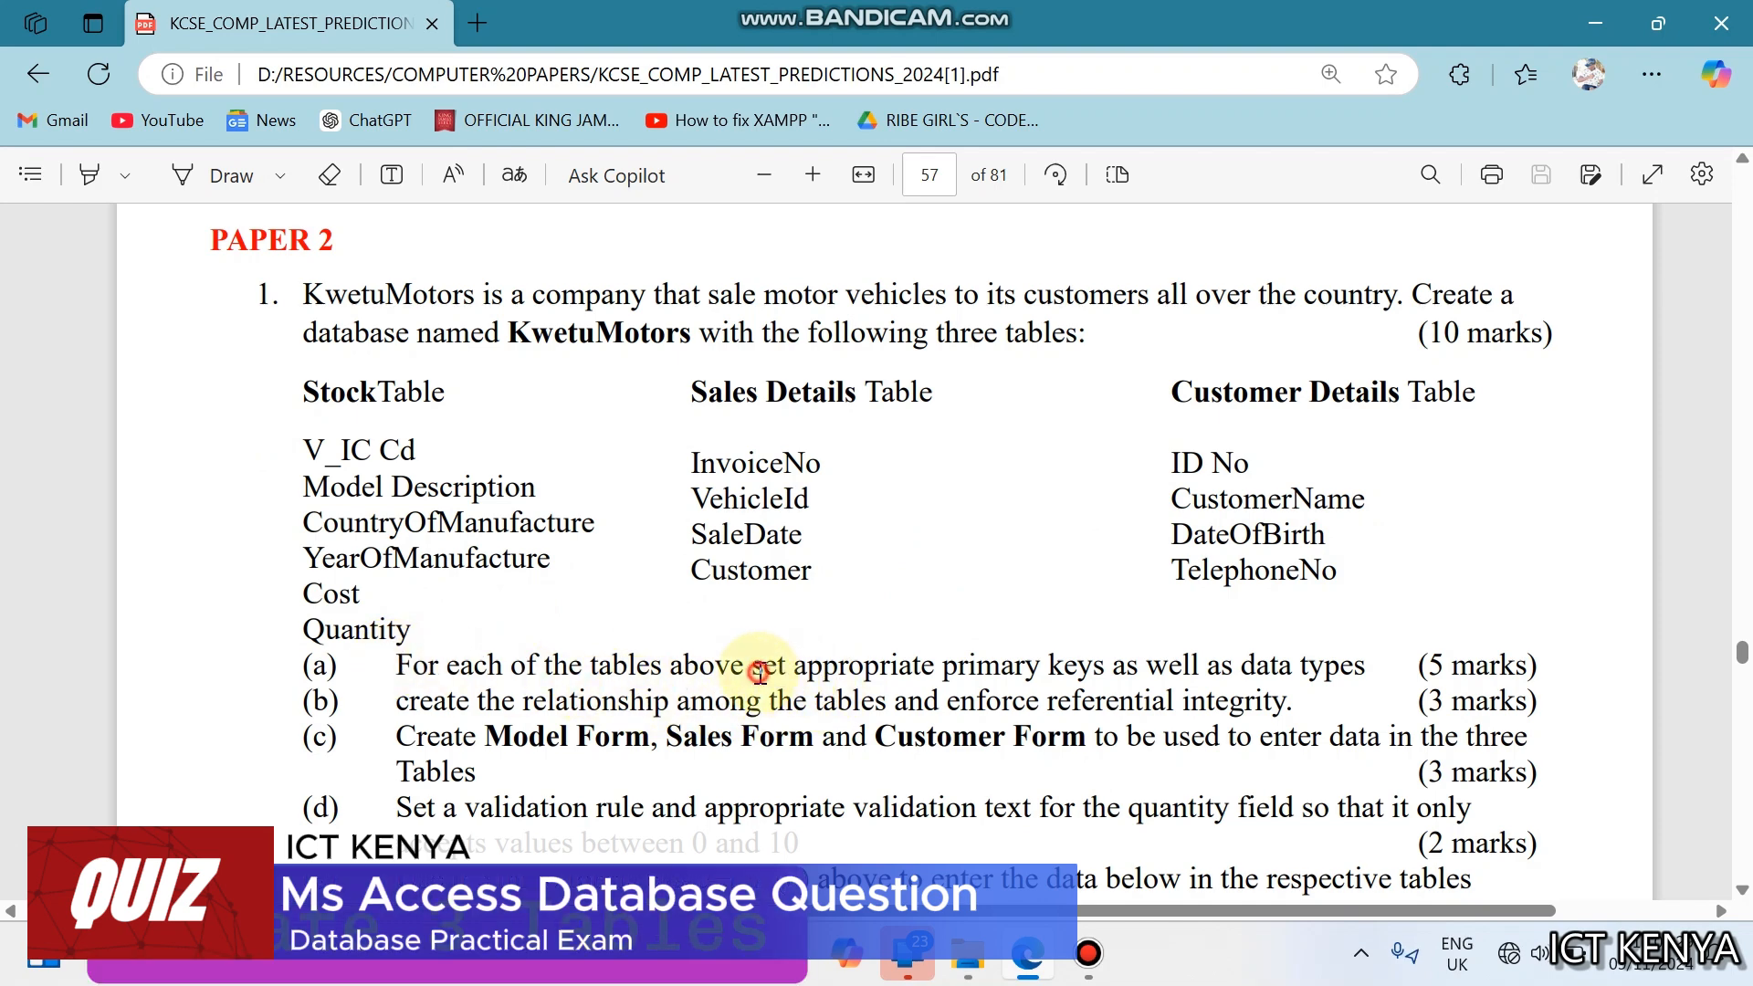
left_click_drag(759, 673, 1137, 673)
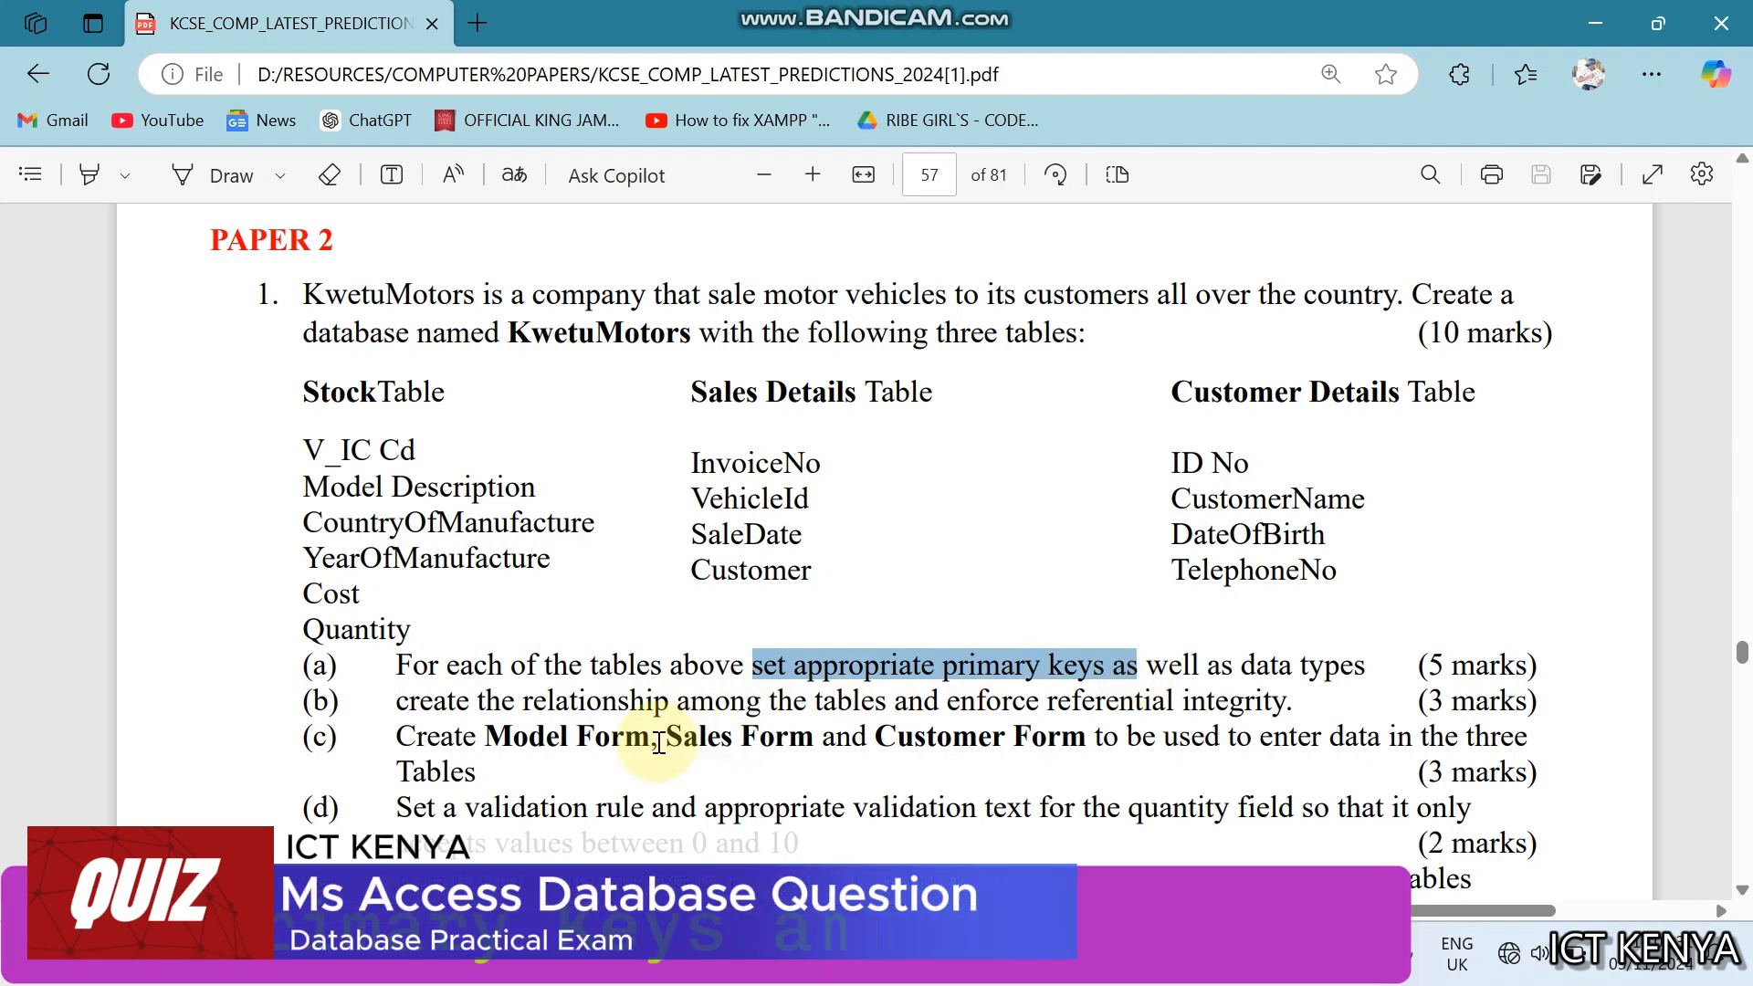
left_click(525, 704)
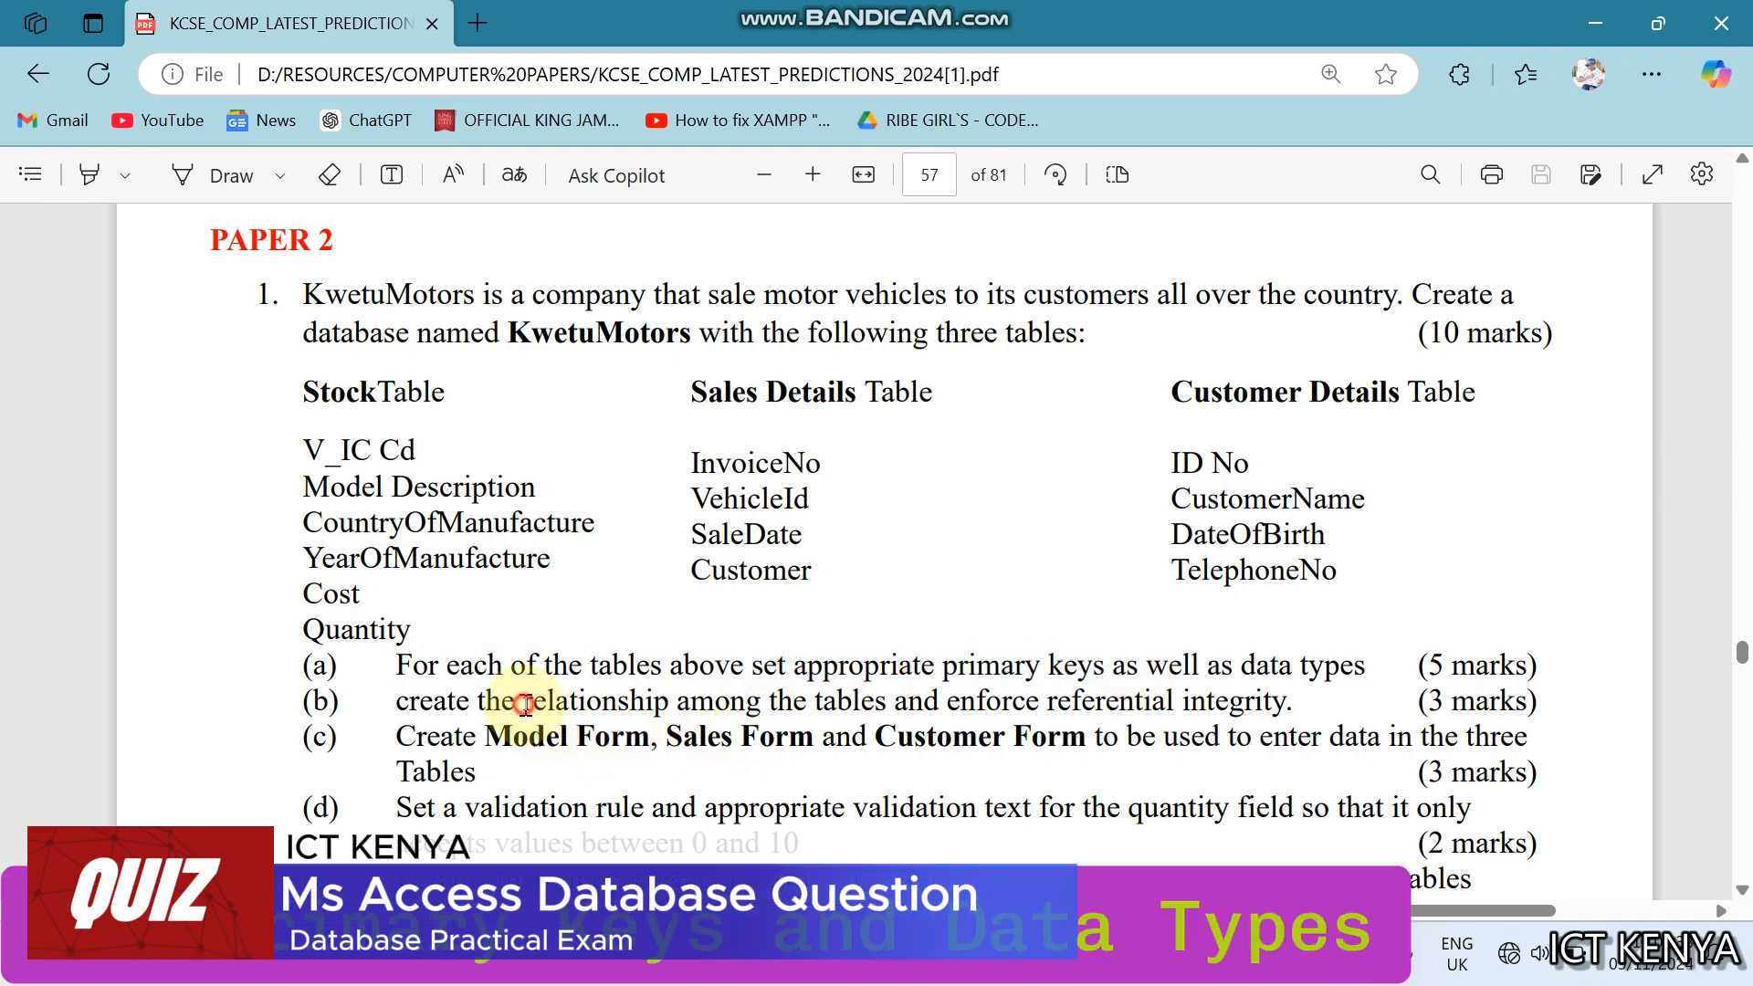
left_click_drag(525, 704, 881, 704)
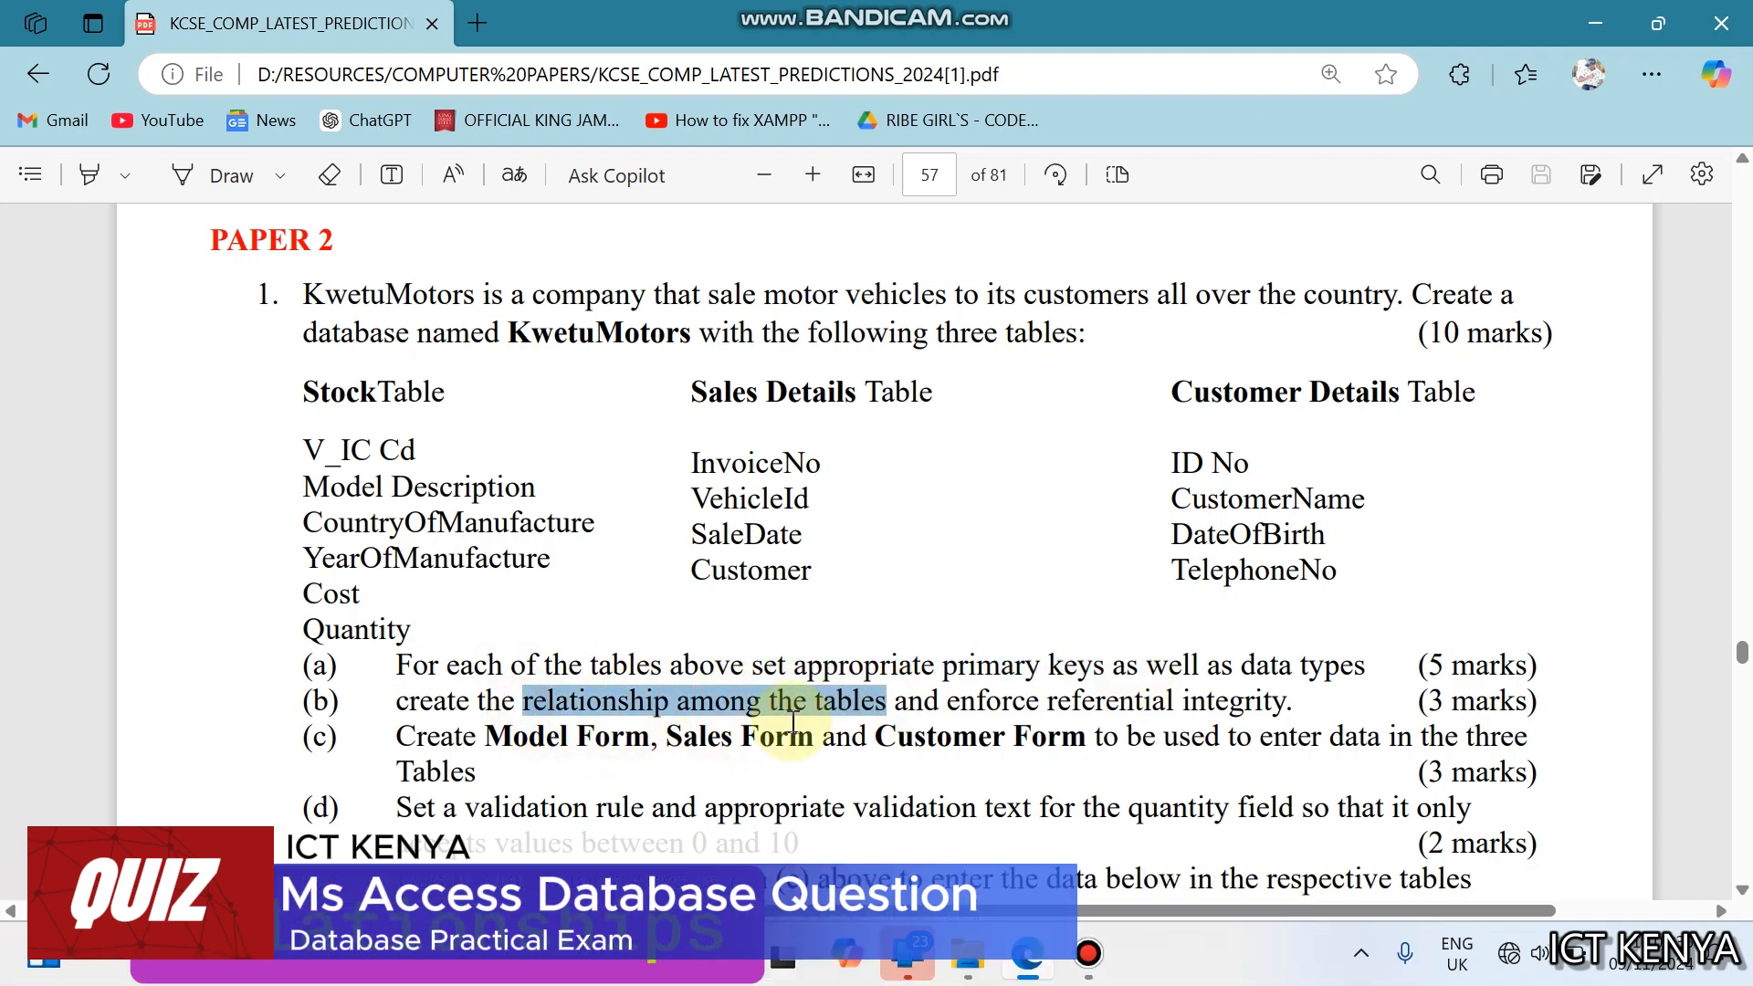
left_click(408, 737)
left_click_drag(408, 738, 876, 781)
left_click(873, 776)
scroll(873, 775, "down", 2)
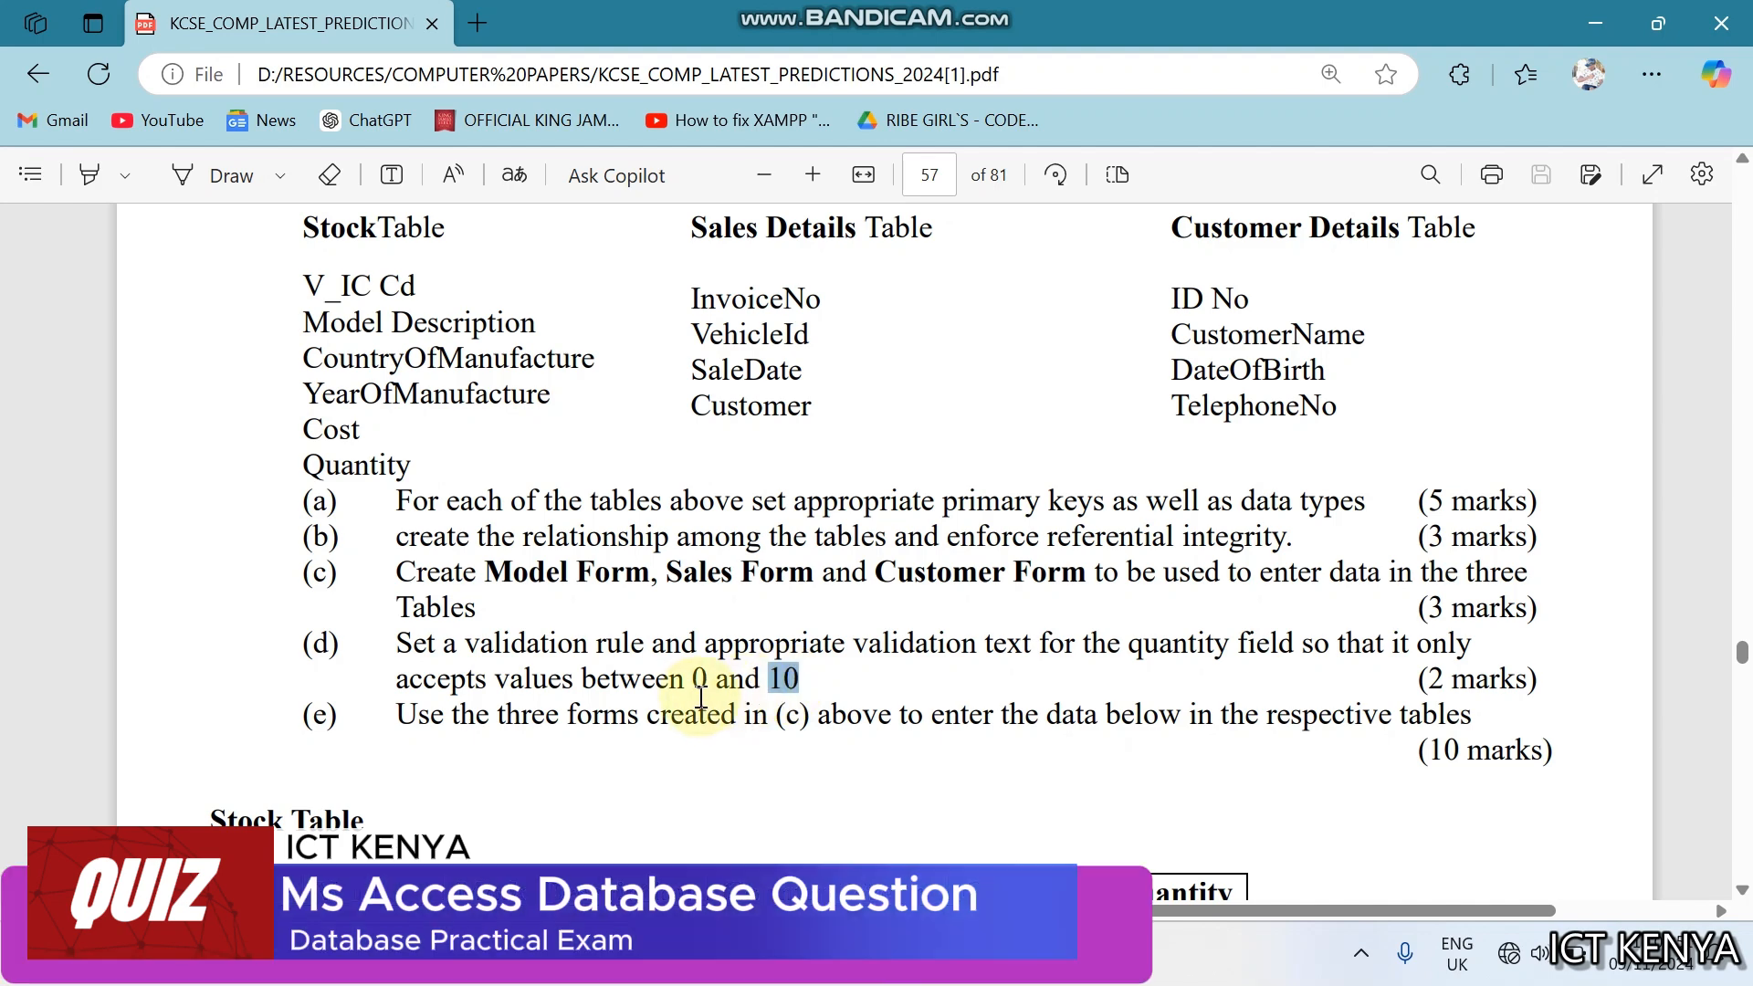
scroll(701, 698, "down", 3)
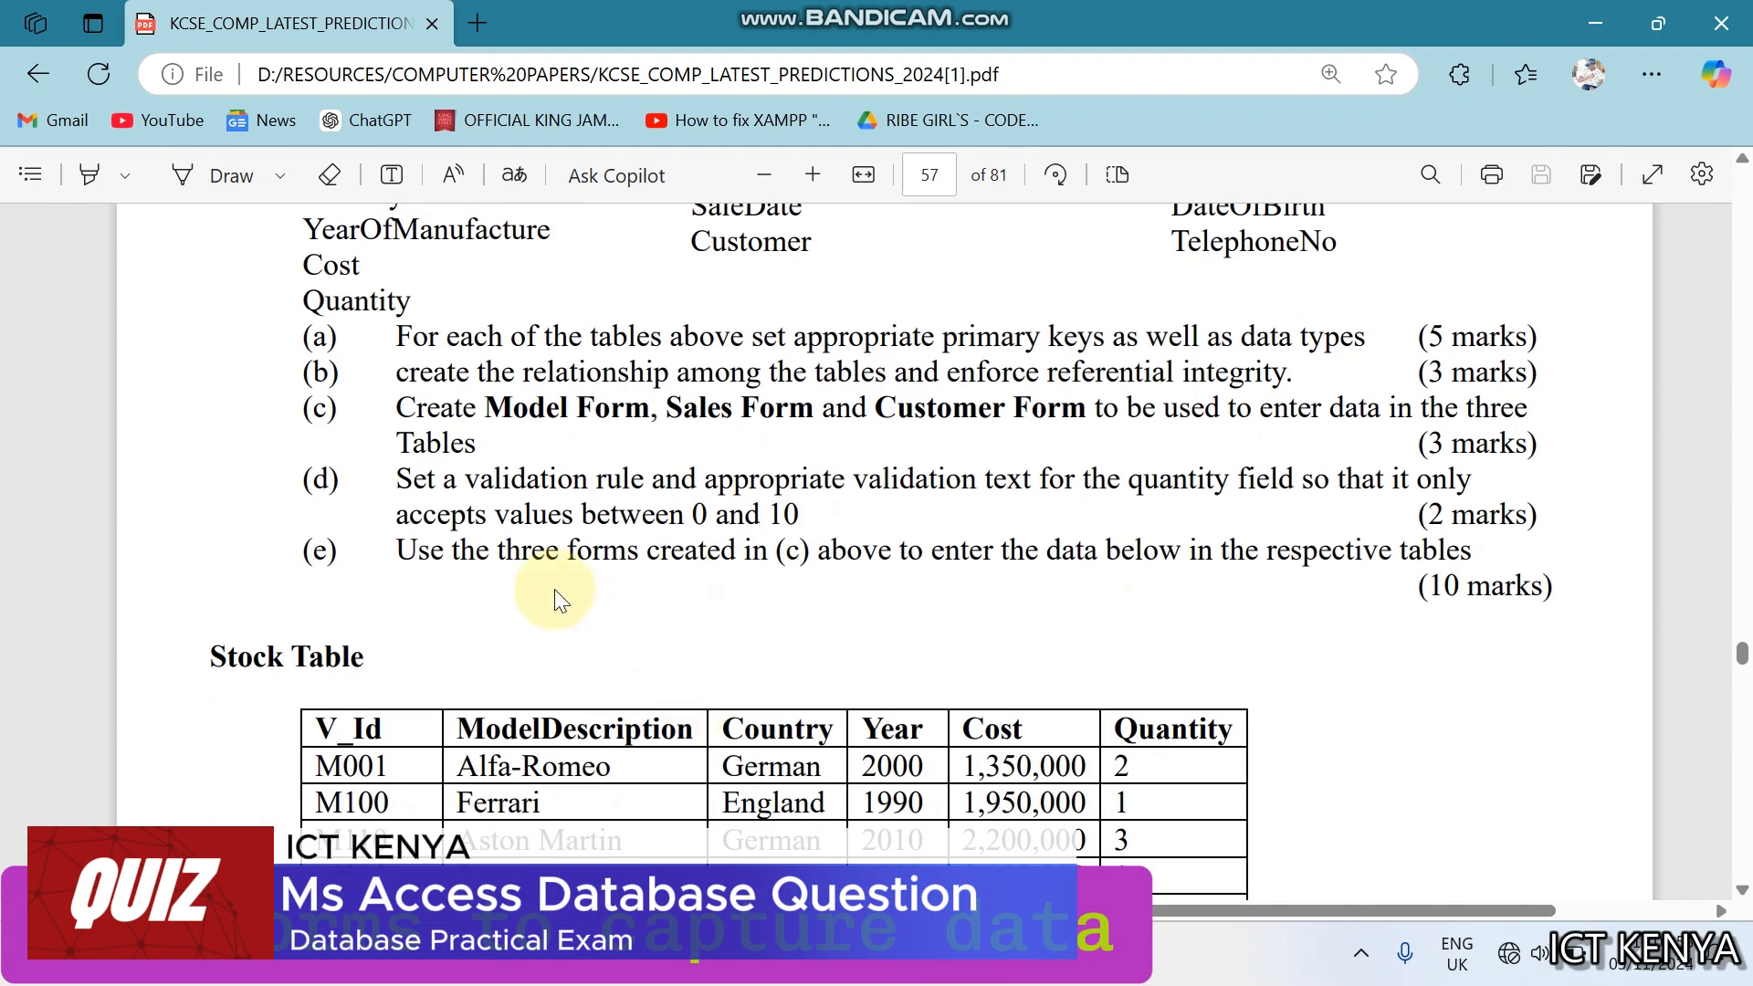
left_click_drag(524, 553, 1357, 568)
scroll(1357, 568, "down", 5)
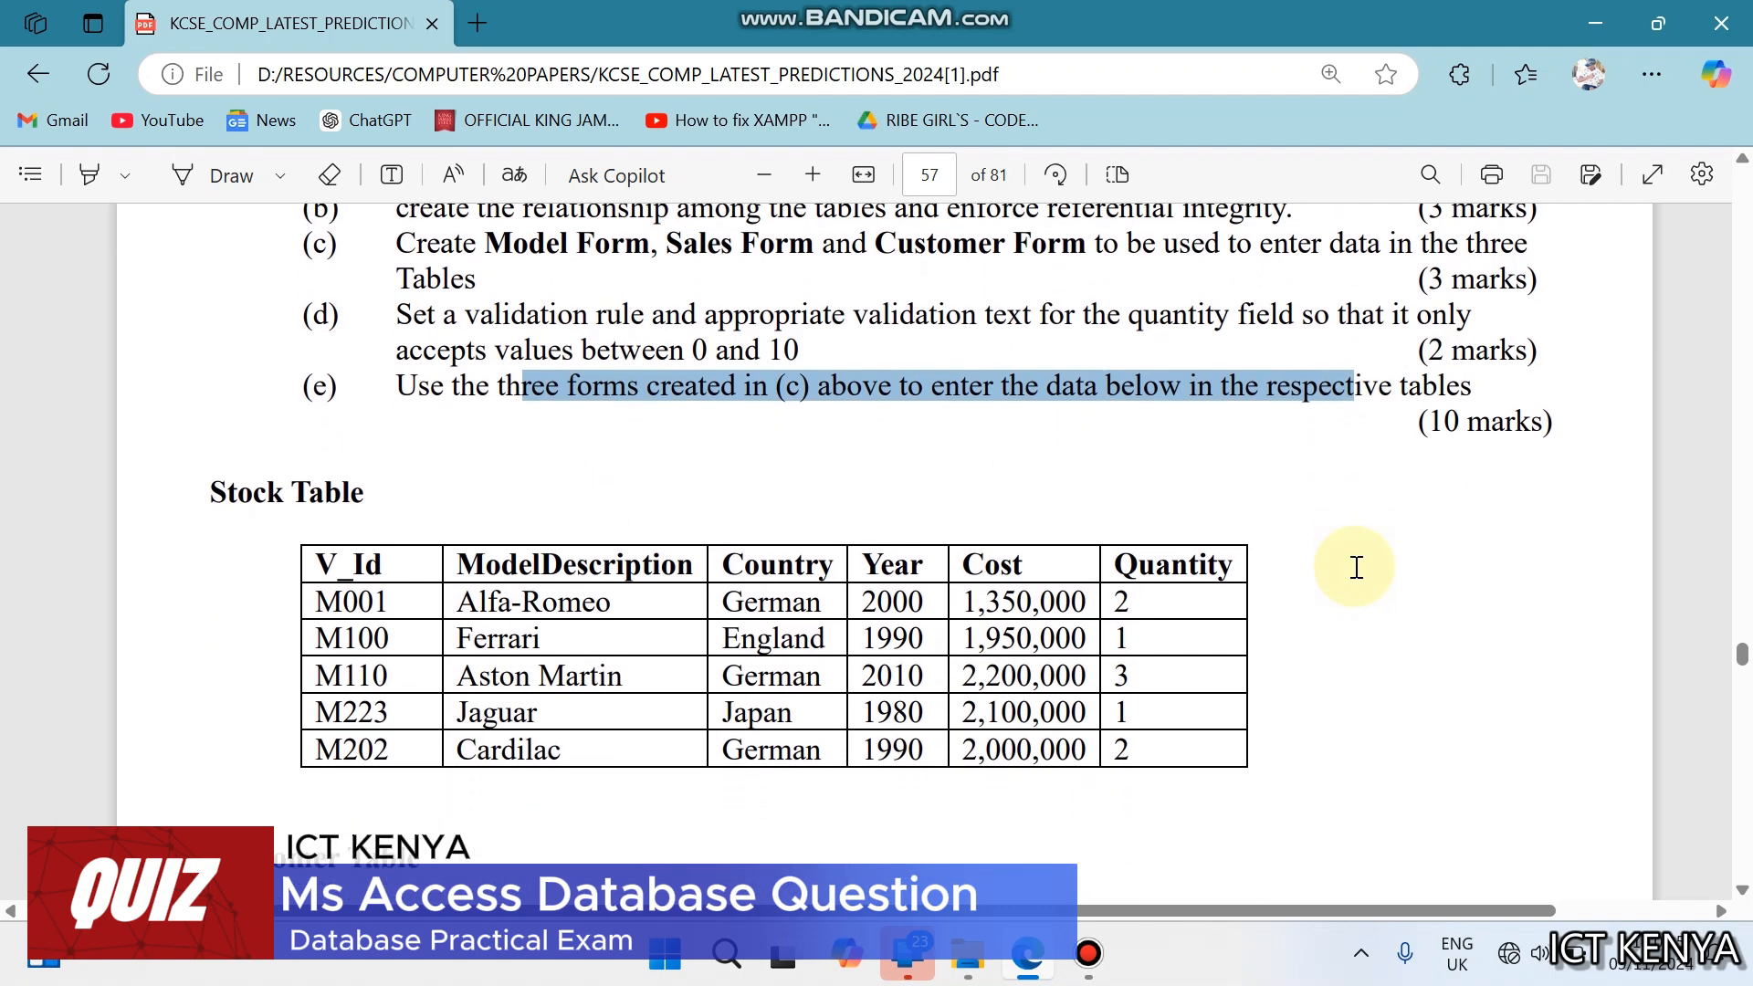
scroll(1357, 568, "down", 10)
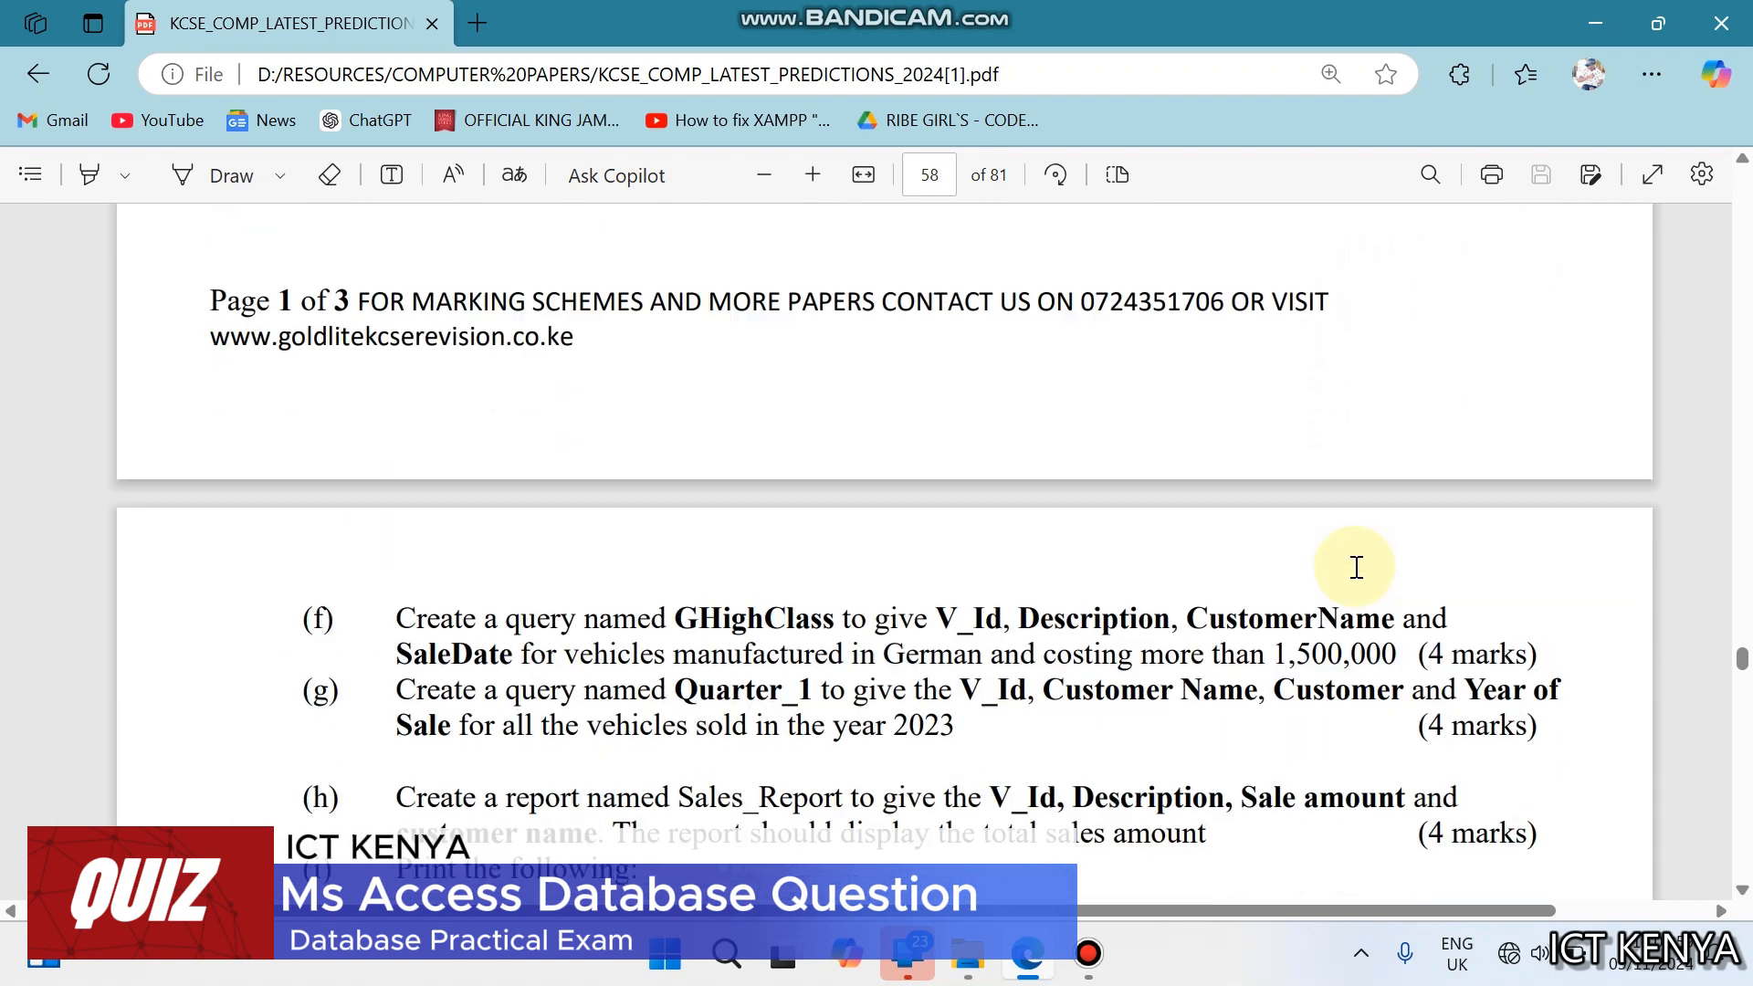
- Read question 1 parts (f) to (i), covering the GHighClass and Quarter_1 queries, the Sales_Report report and the printing tasks
scroll(1357, 568, "up", 3)
scroll(1357, 568, "up", 6)
scroll(1358, 569, "down", 12)
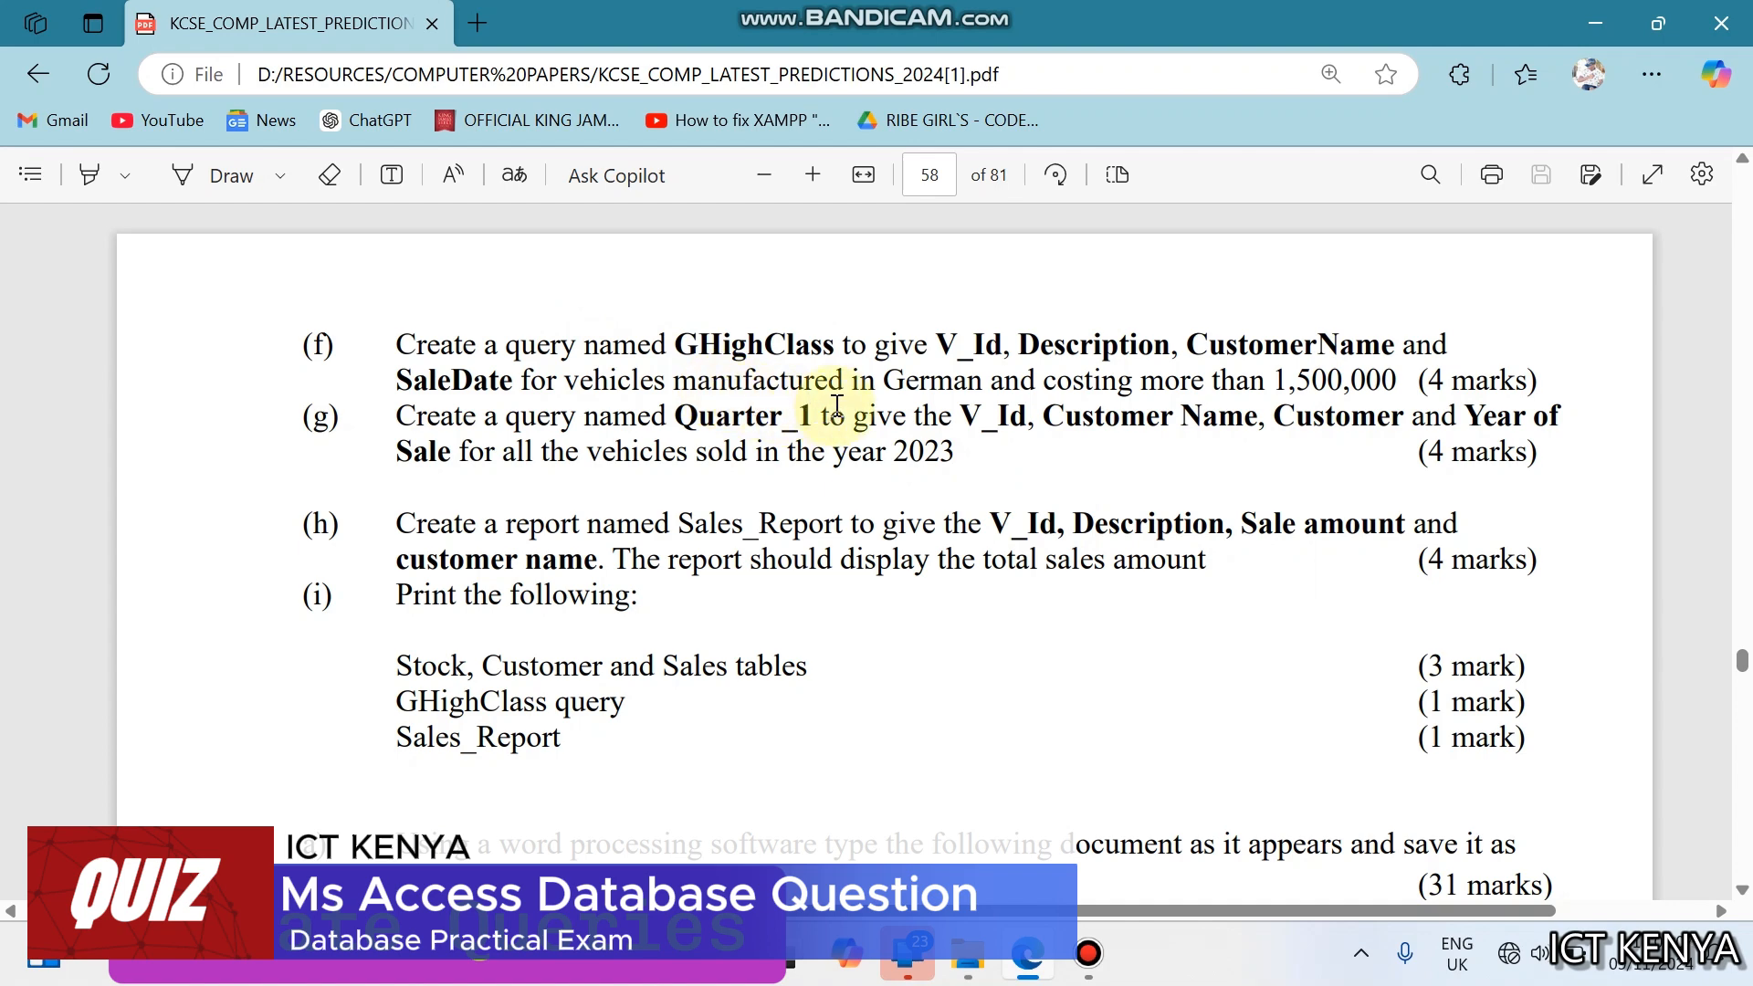
left_click_drag(1087, 383, 1397, 384)
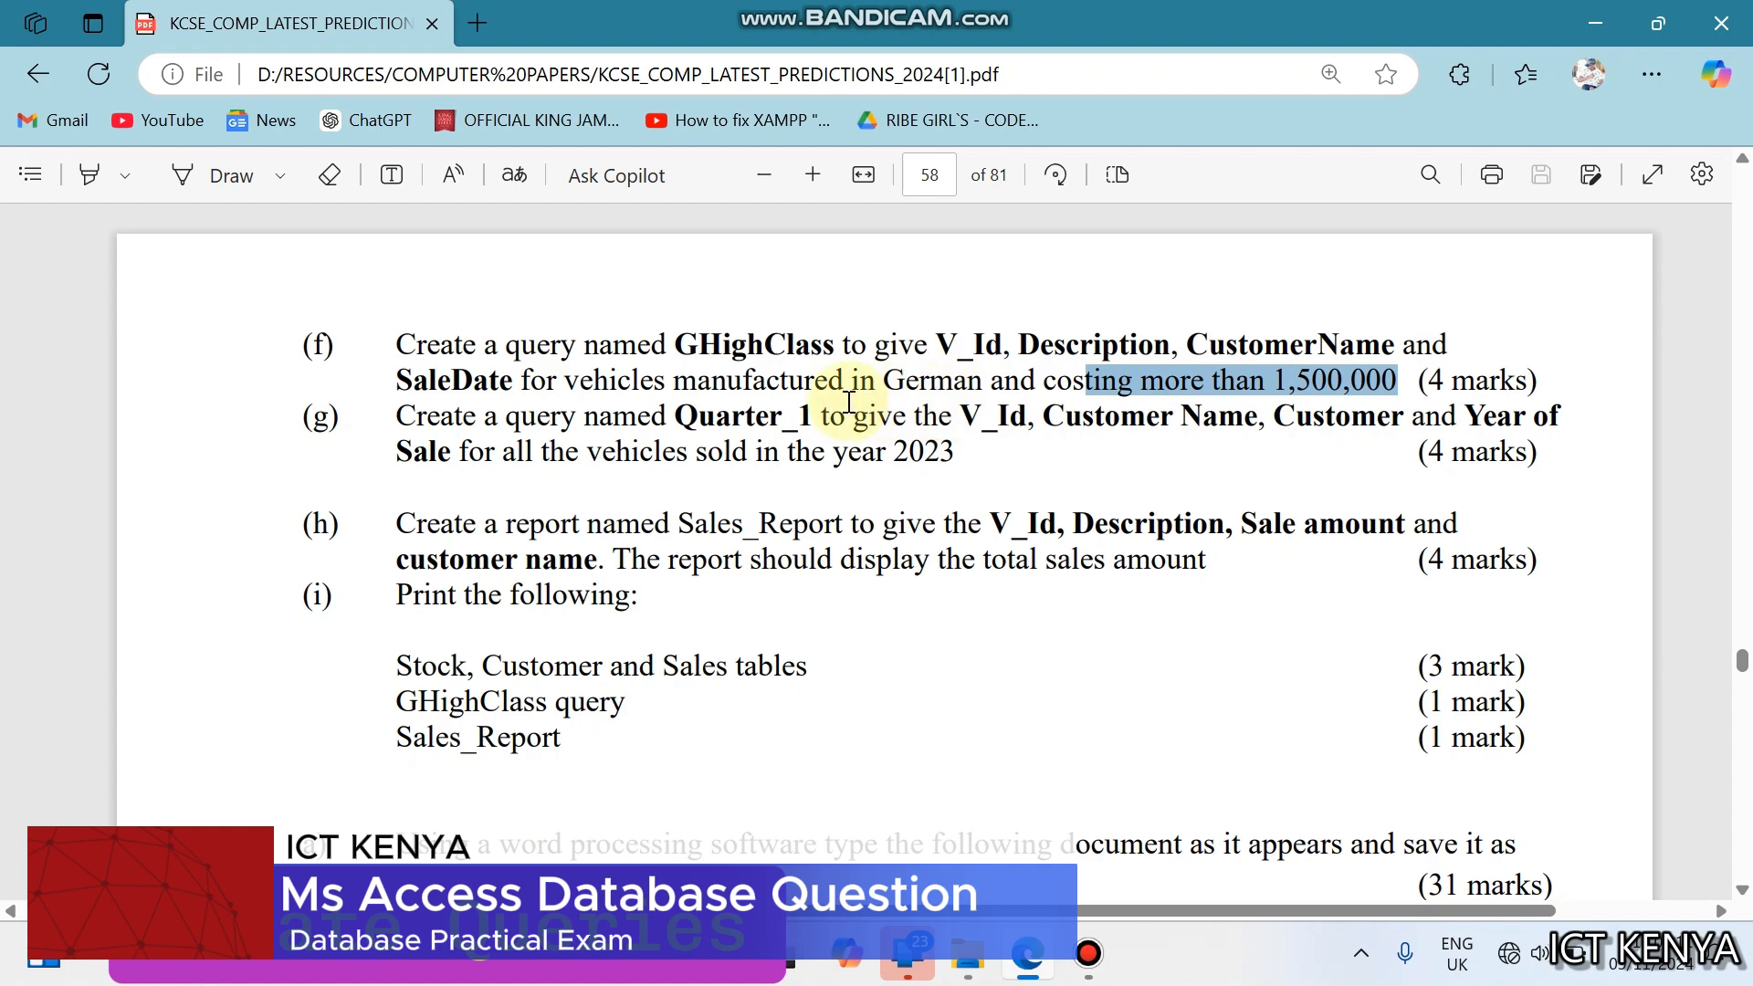
left_click_drag(849, 402, 934, 391)
left_click(932, 391)
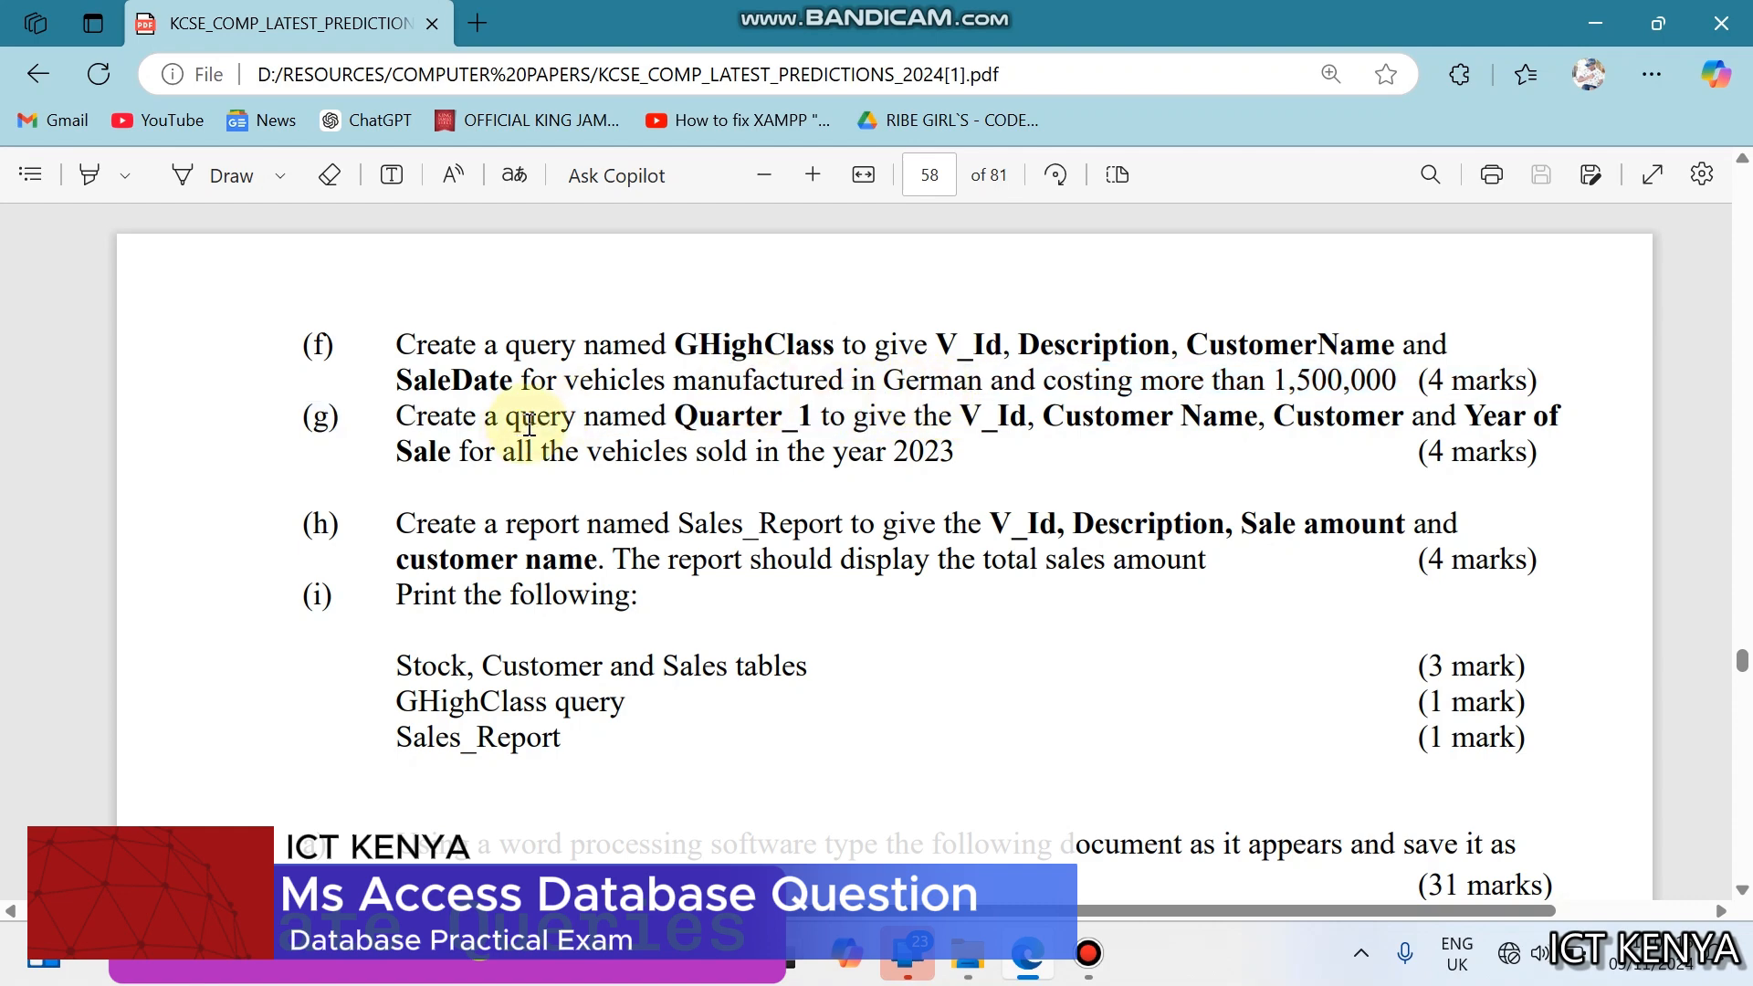
left_click_drag(519, 421, 832, 429)
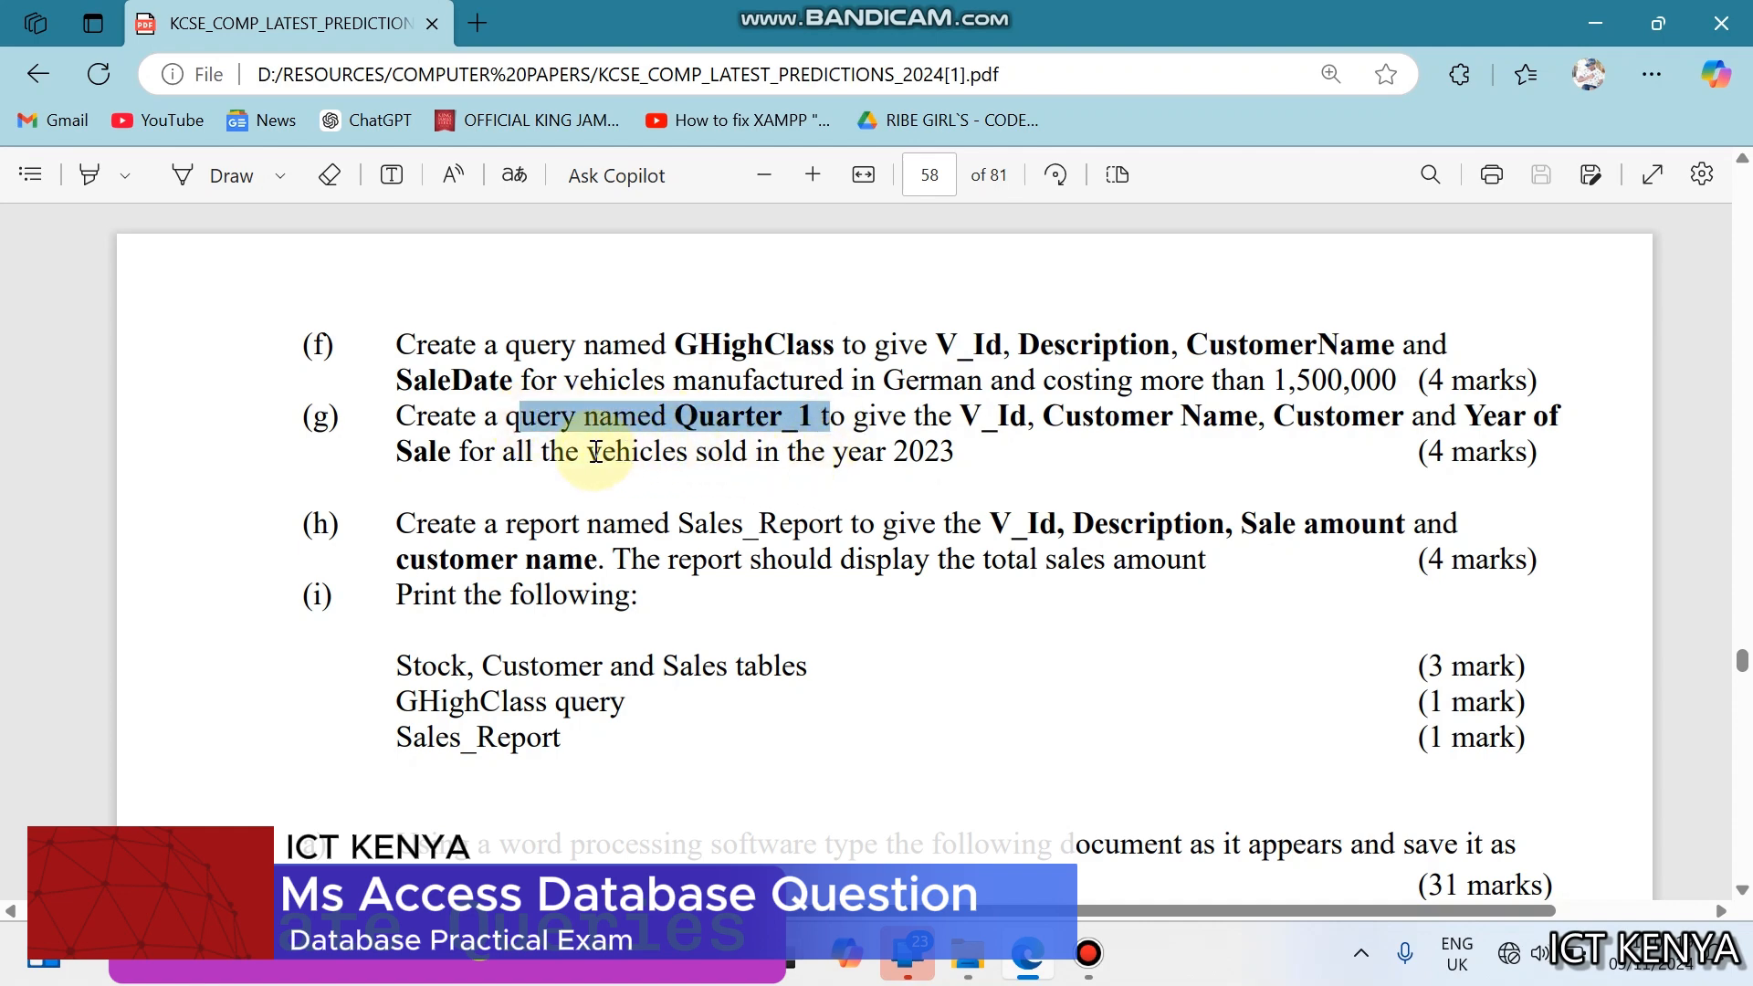
left_click_drag(590, 453, 963, 457)
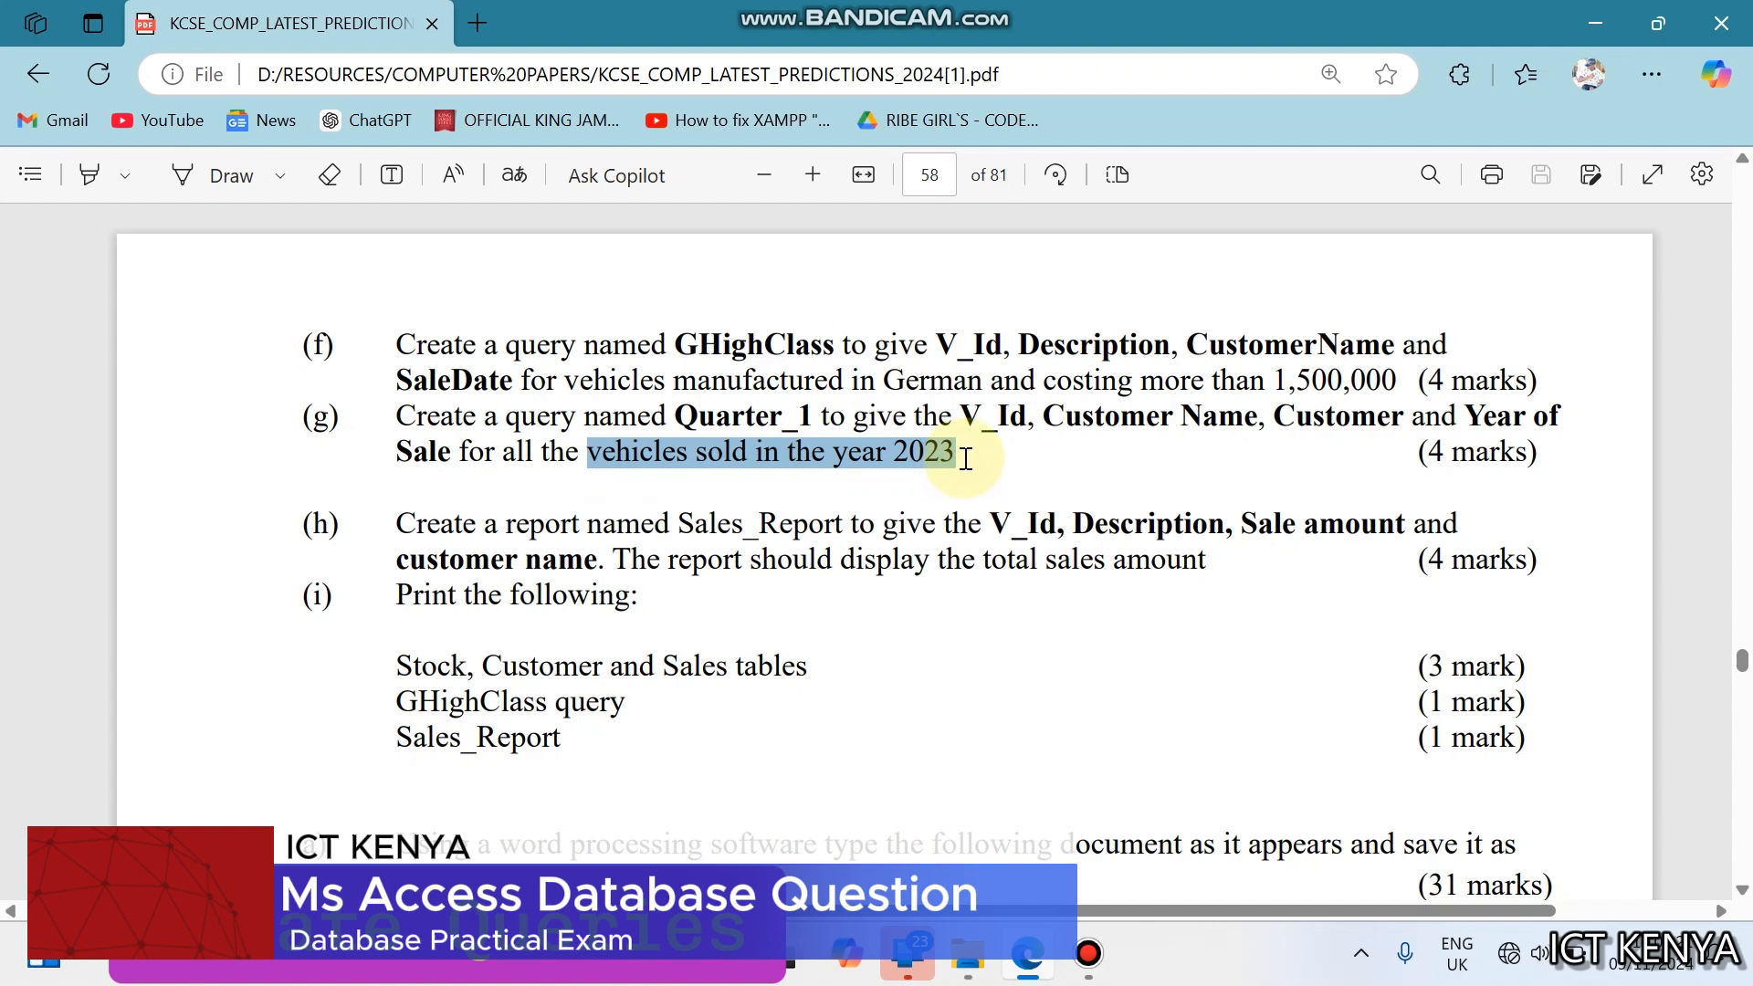
left_click(404, 525)
left_click_drag(405, 525, 738, 526)
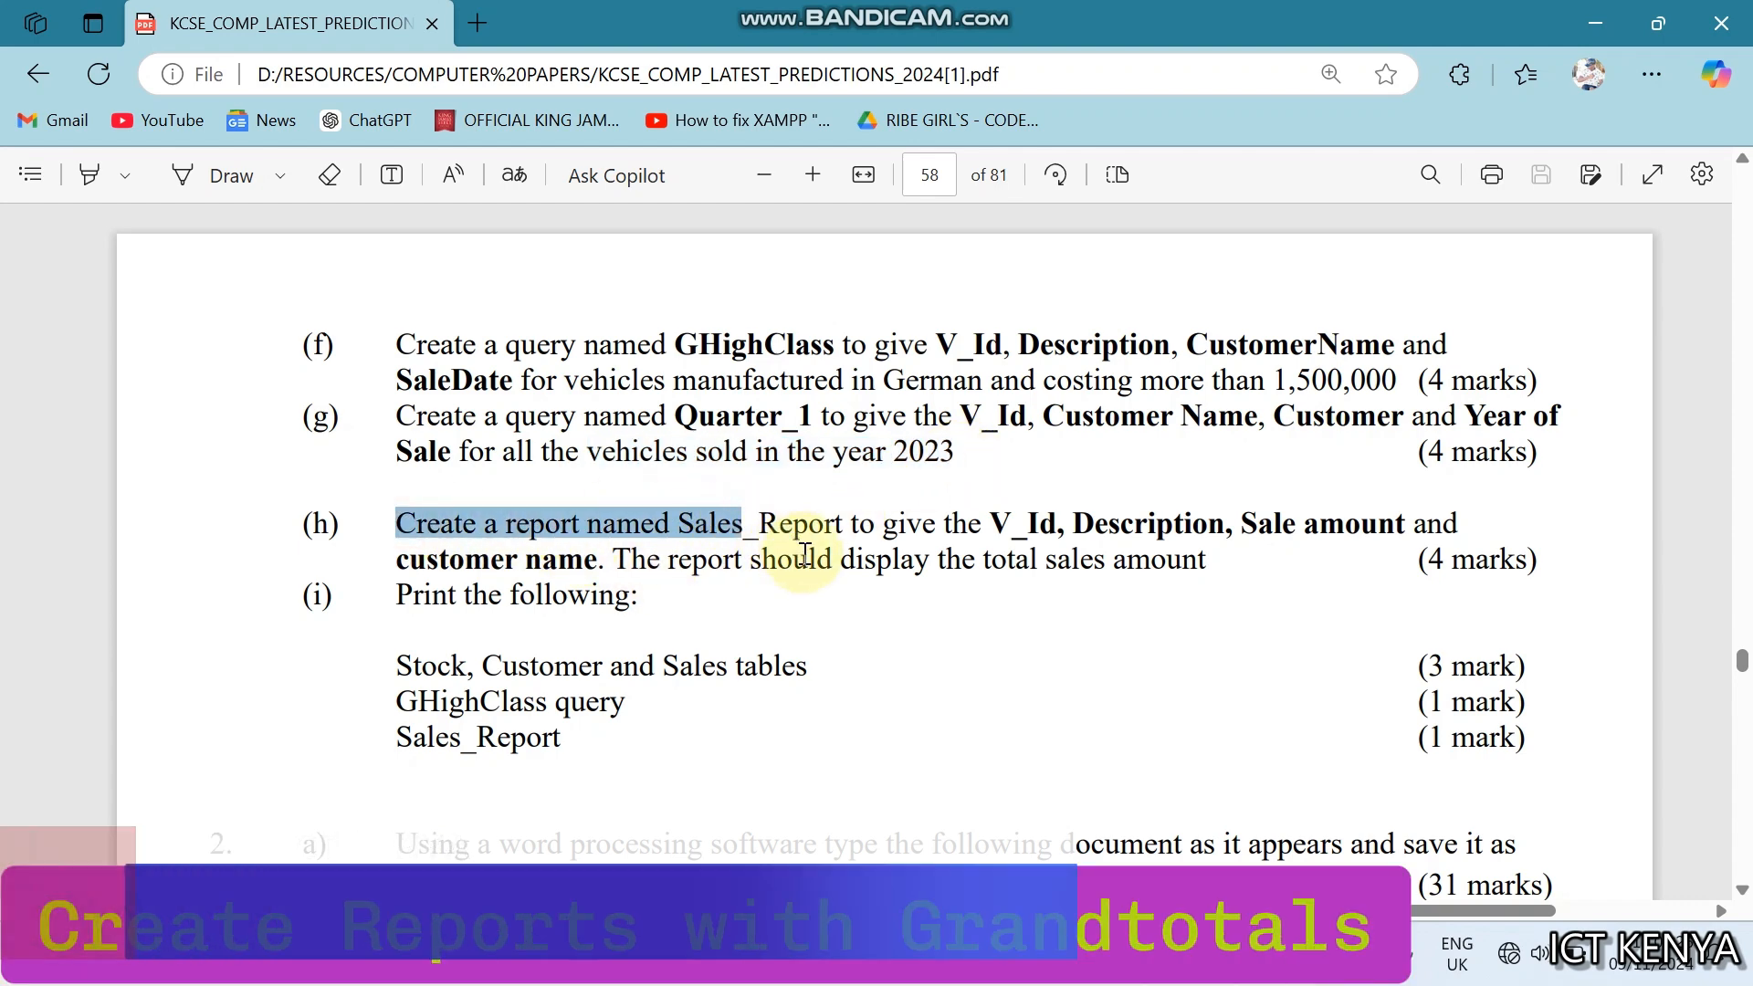
left_click_drag(991, 560, 1174, 571)
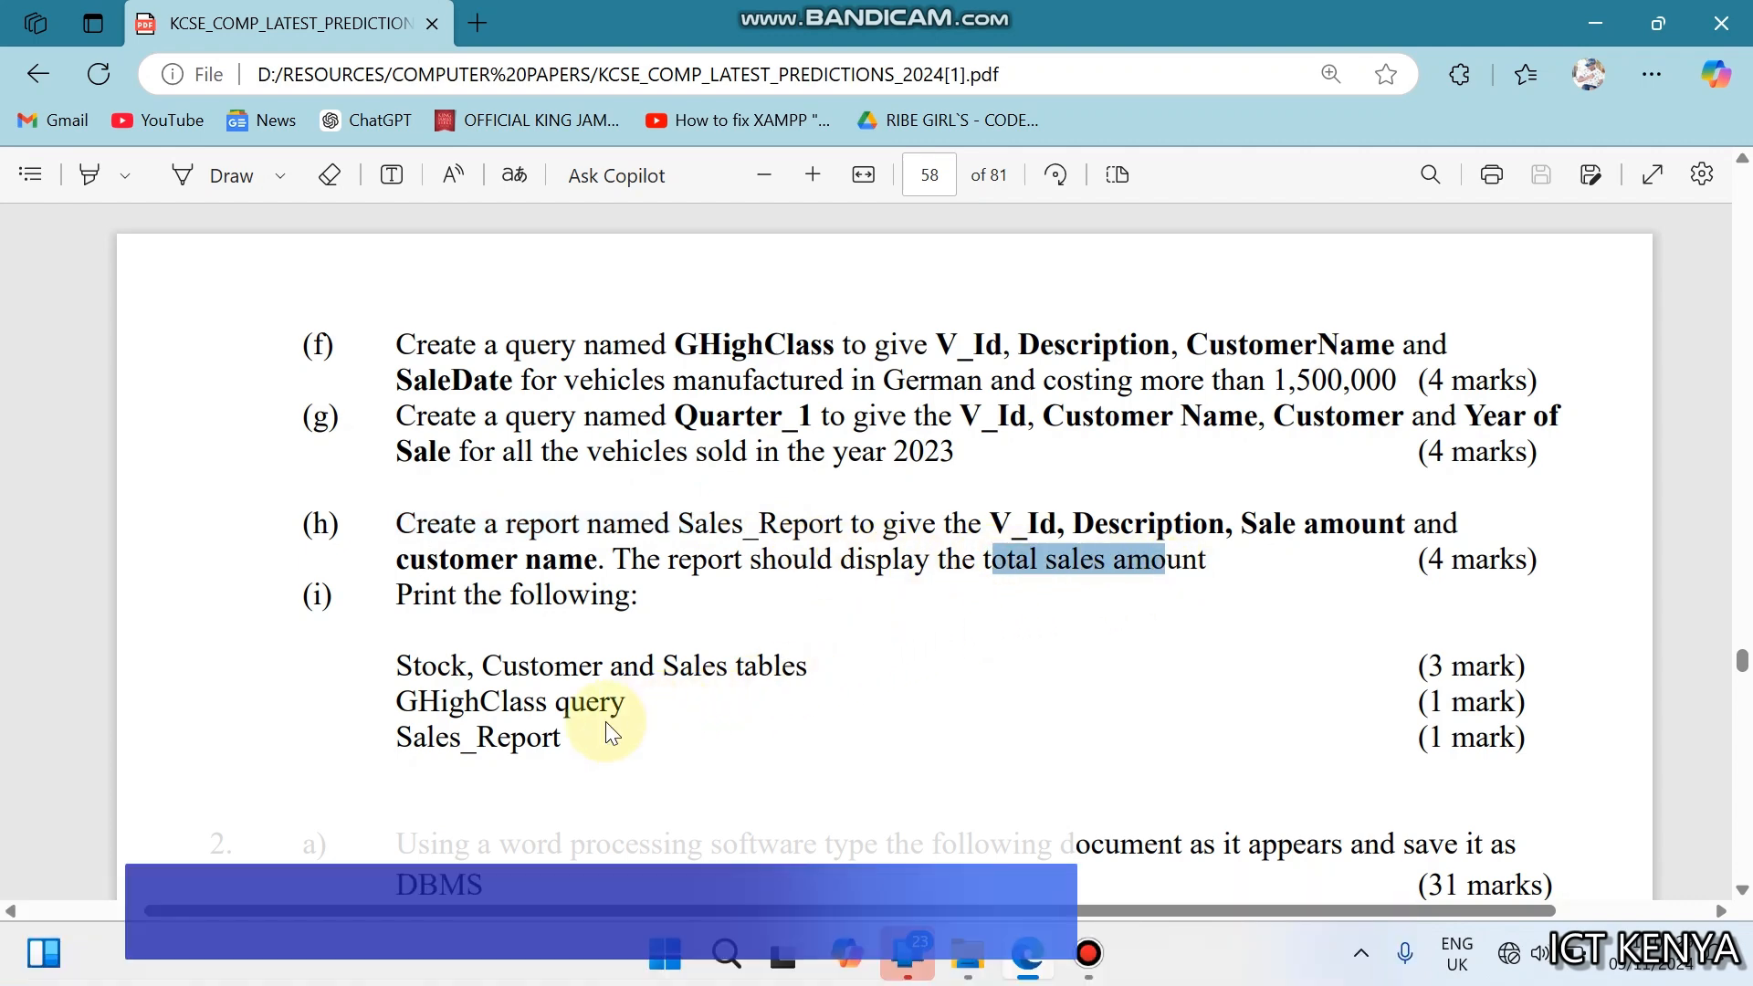
left_click(691, 675)
- Check the required database name in question 1, and create a Microsoft Access database file named KwetuMotors in the PRACTICALS folder in File Explorer
scroll(691, 675, "up", 5)
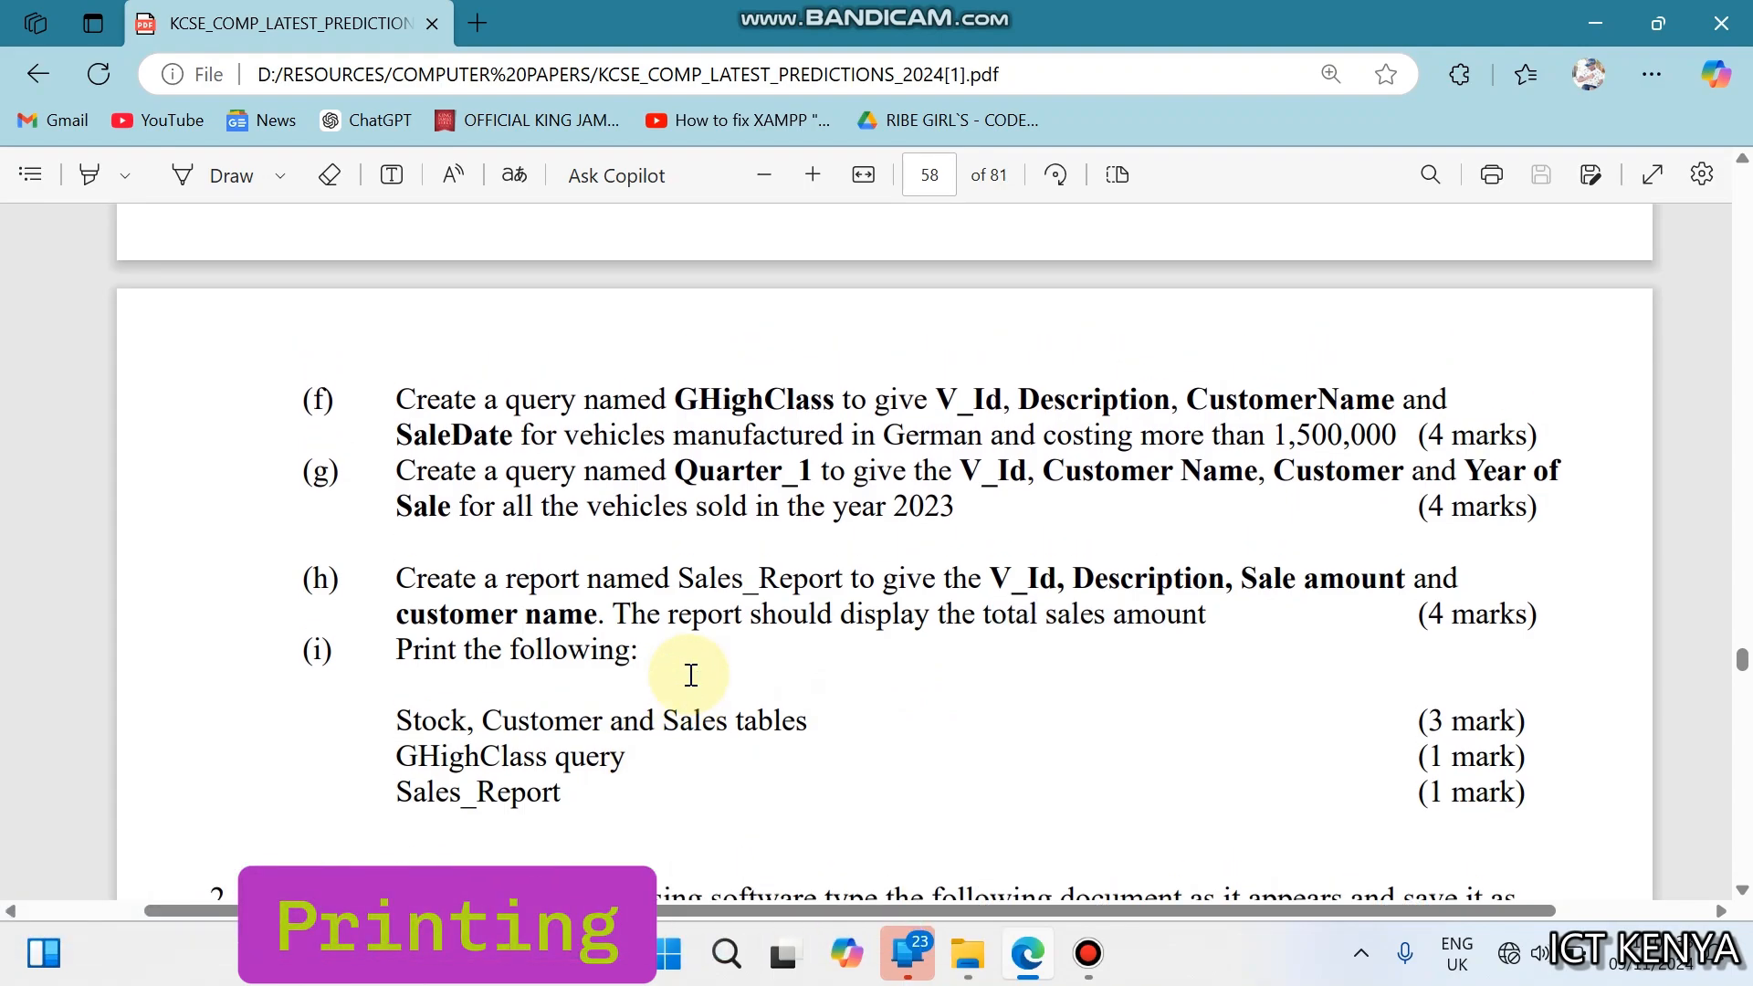
scroll(692, 676, "up", 10)
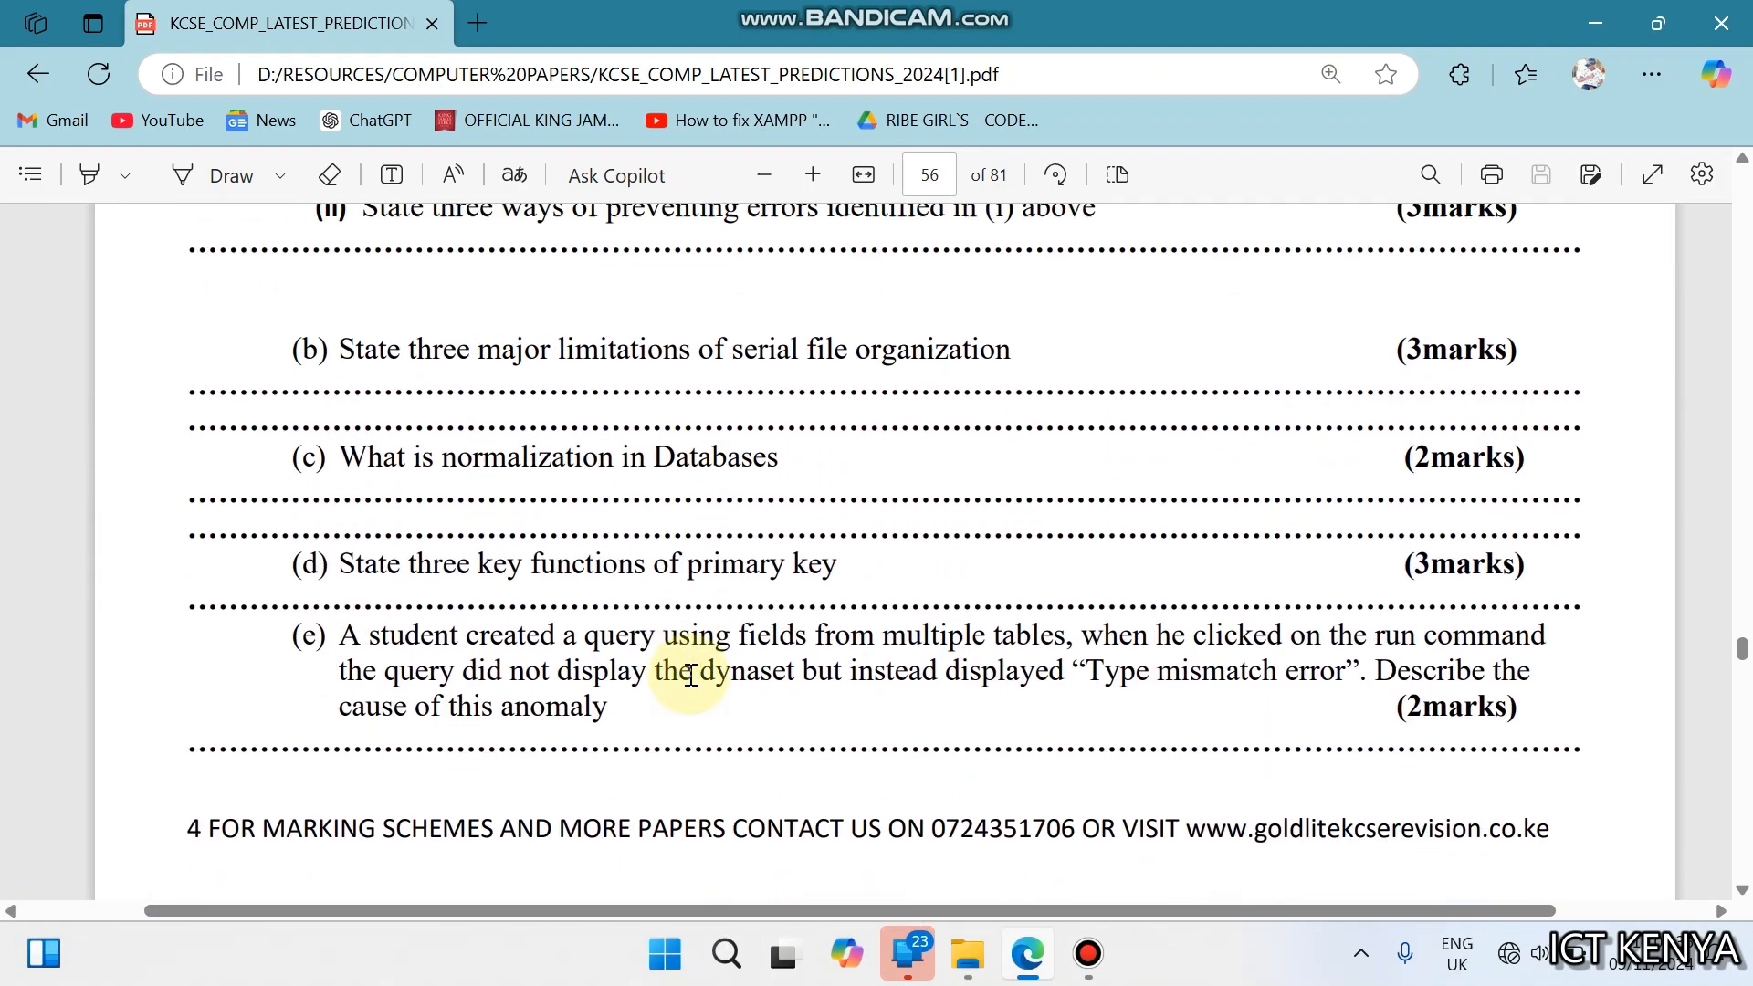
scroll(692, 676, "down", 6)
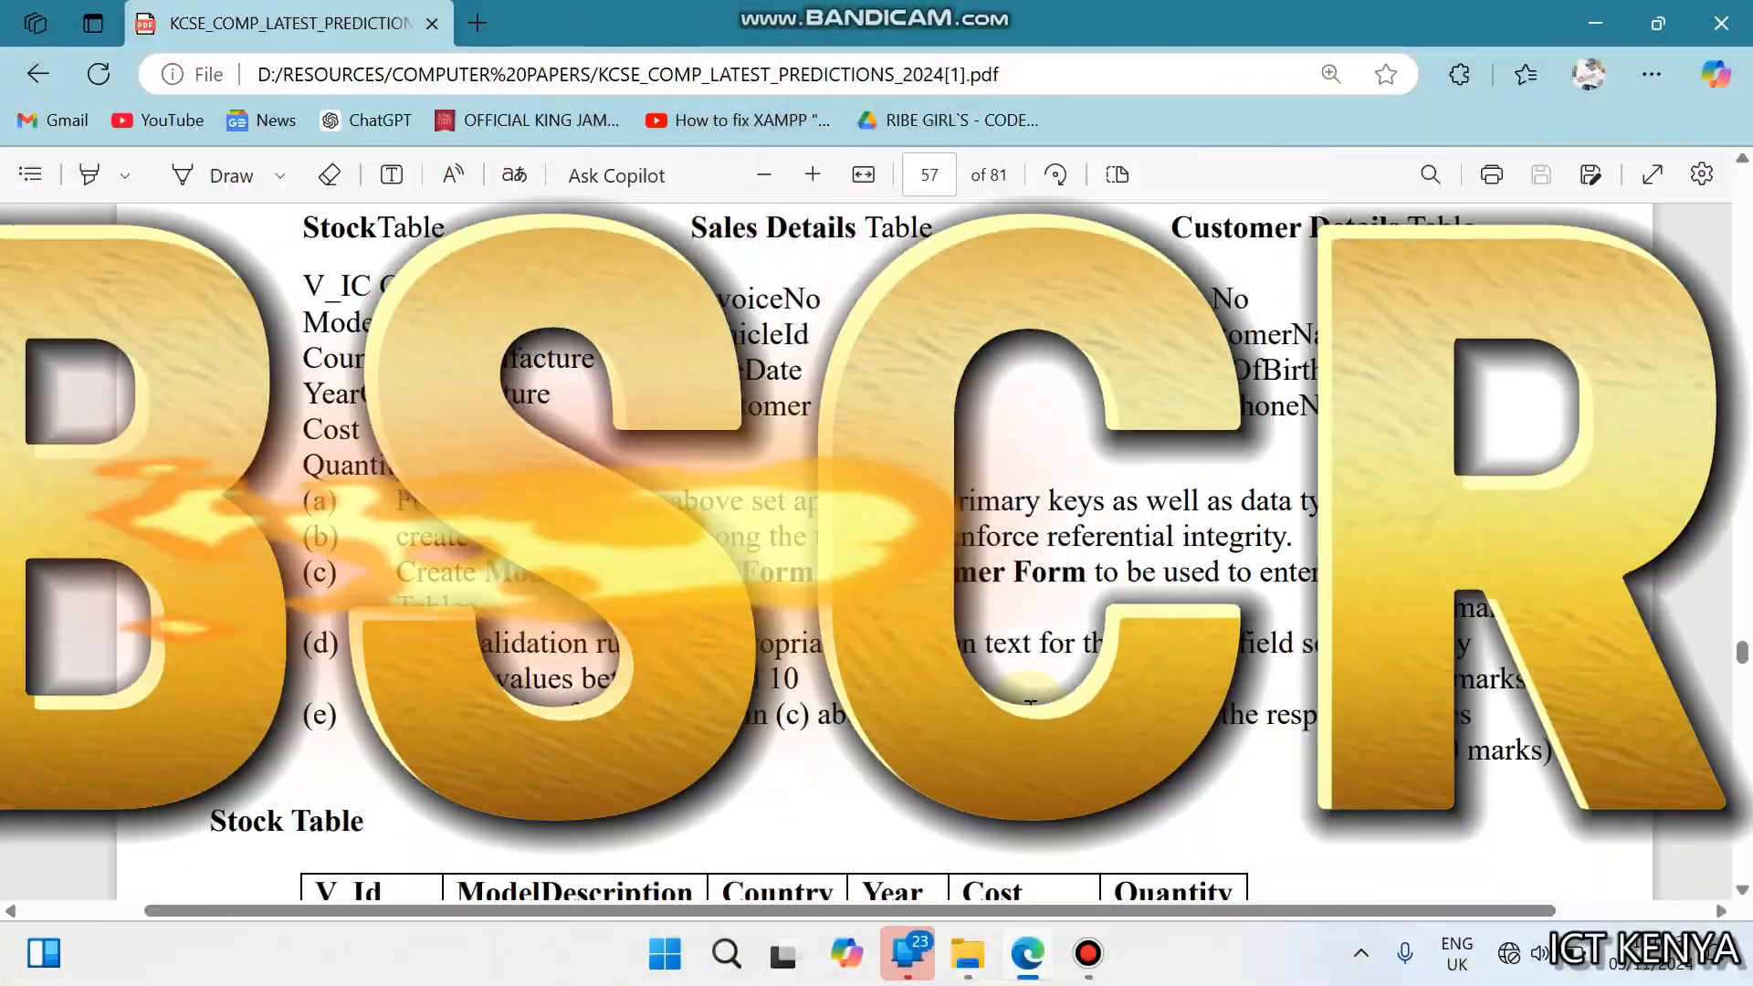
scroll(615, 519, "up", 5)
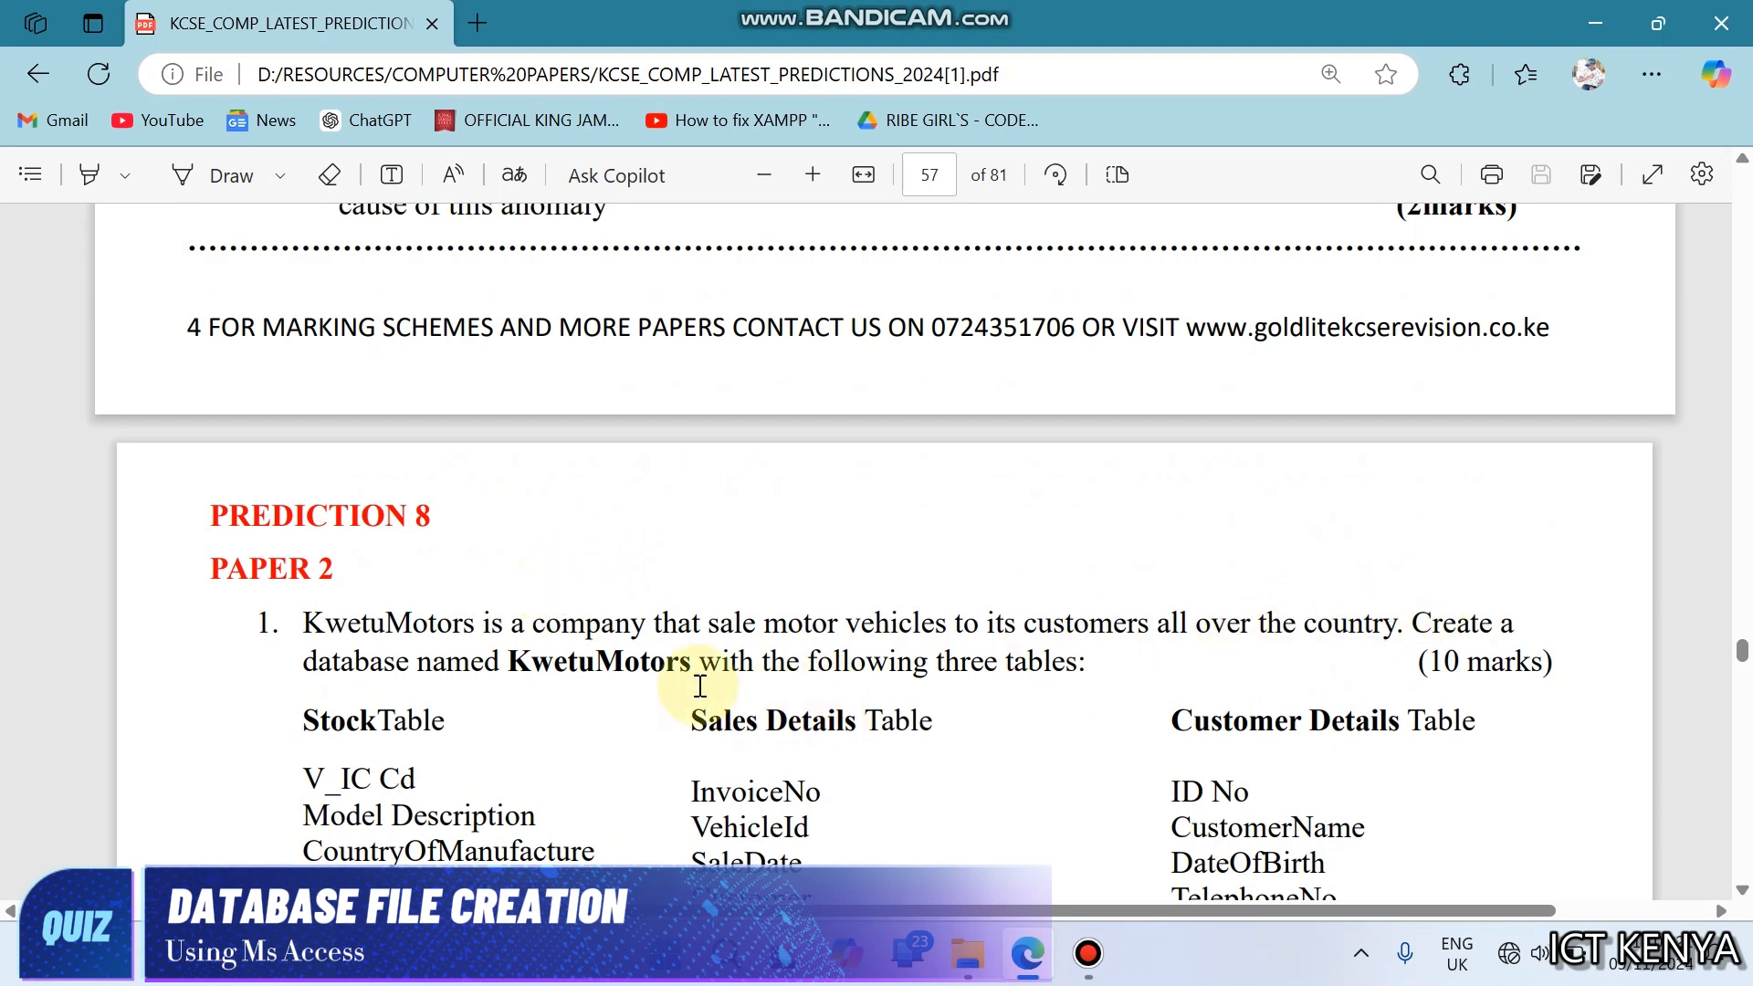
left_click_drag(513, 663, 689, 673)
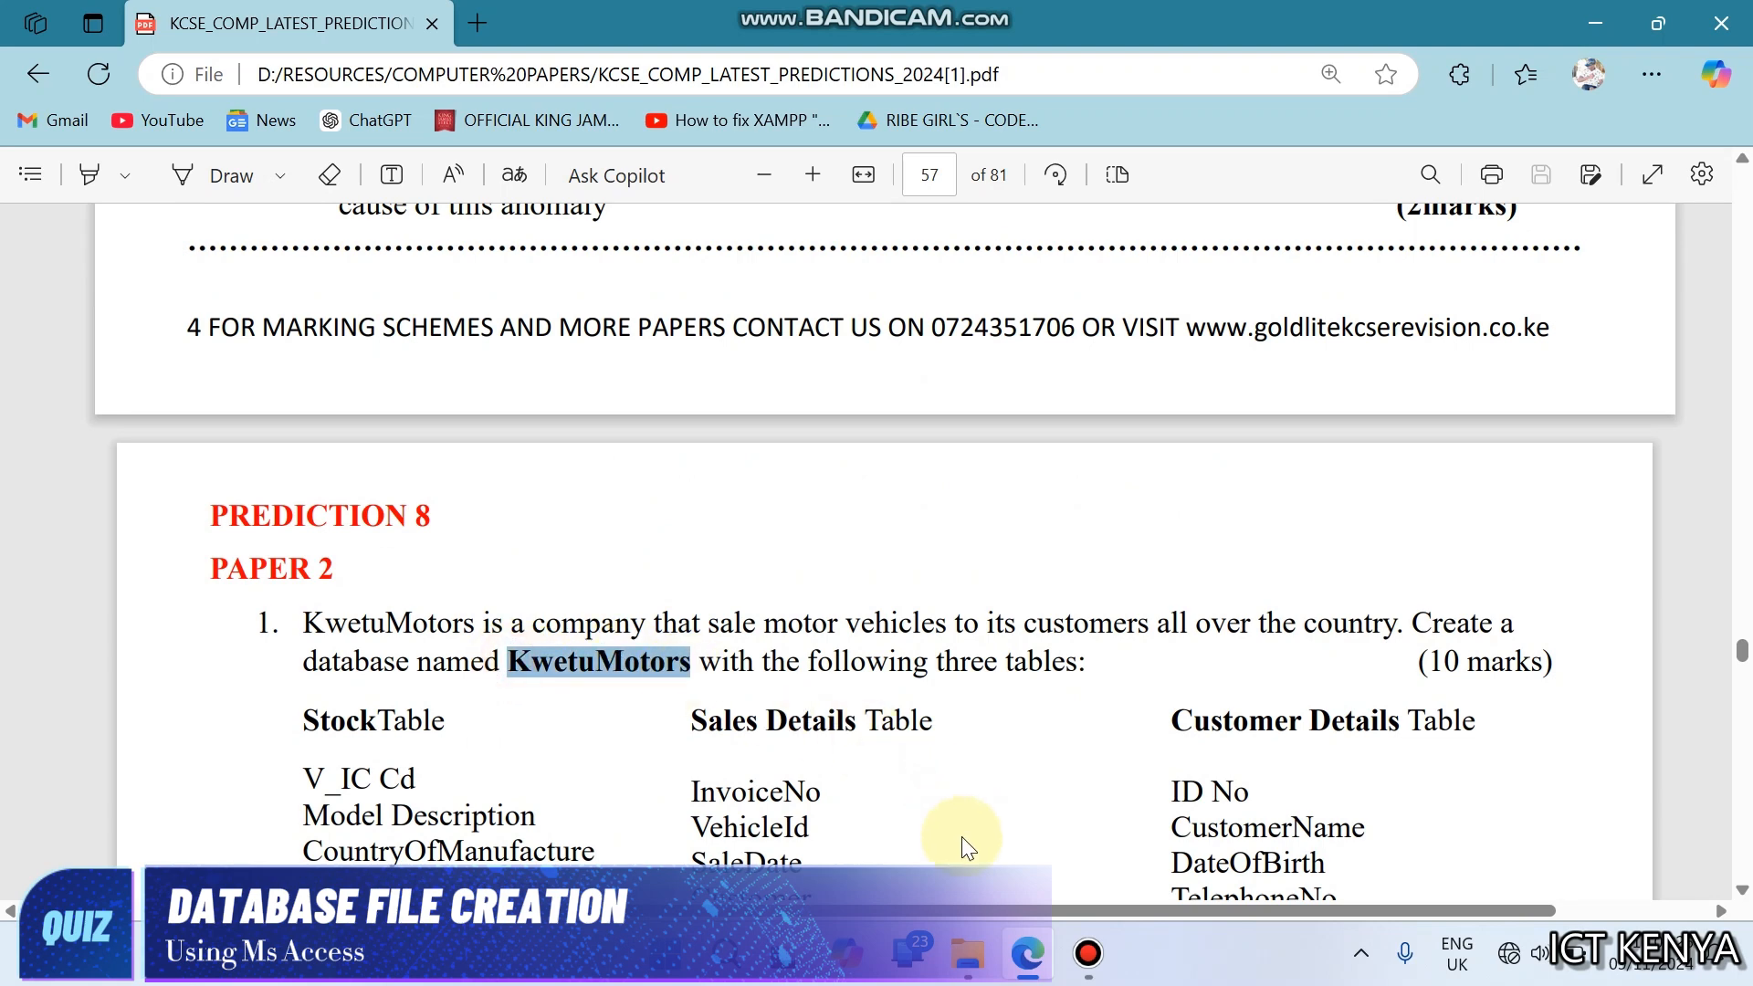
left_click(968, 954)
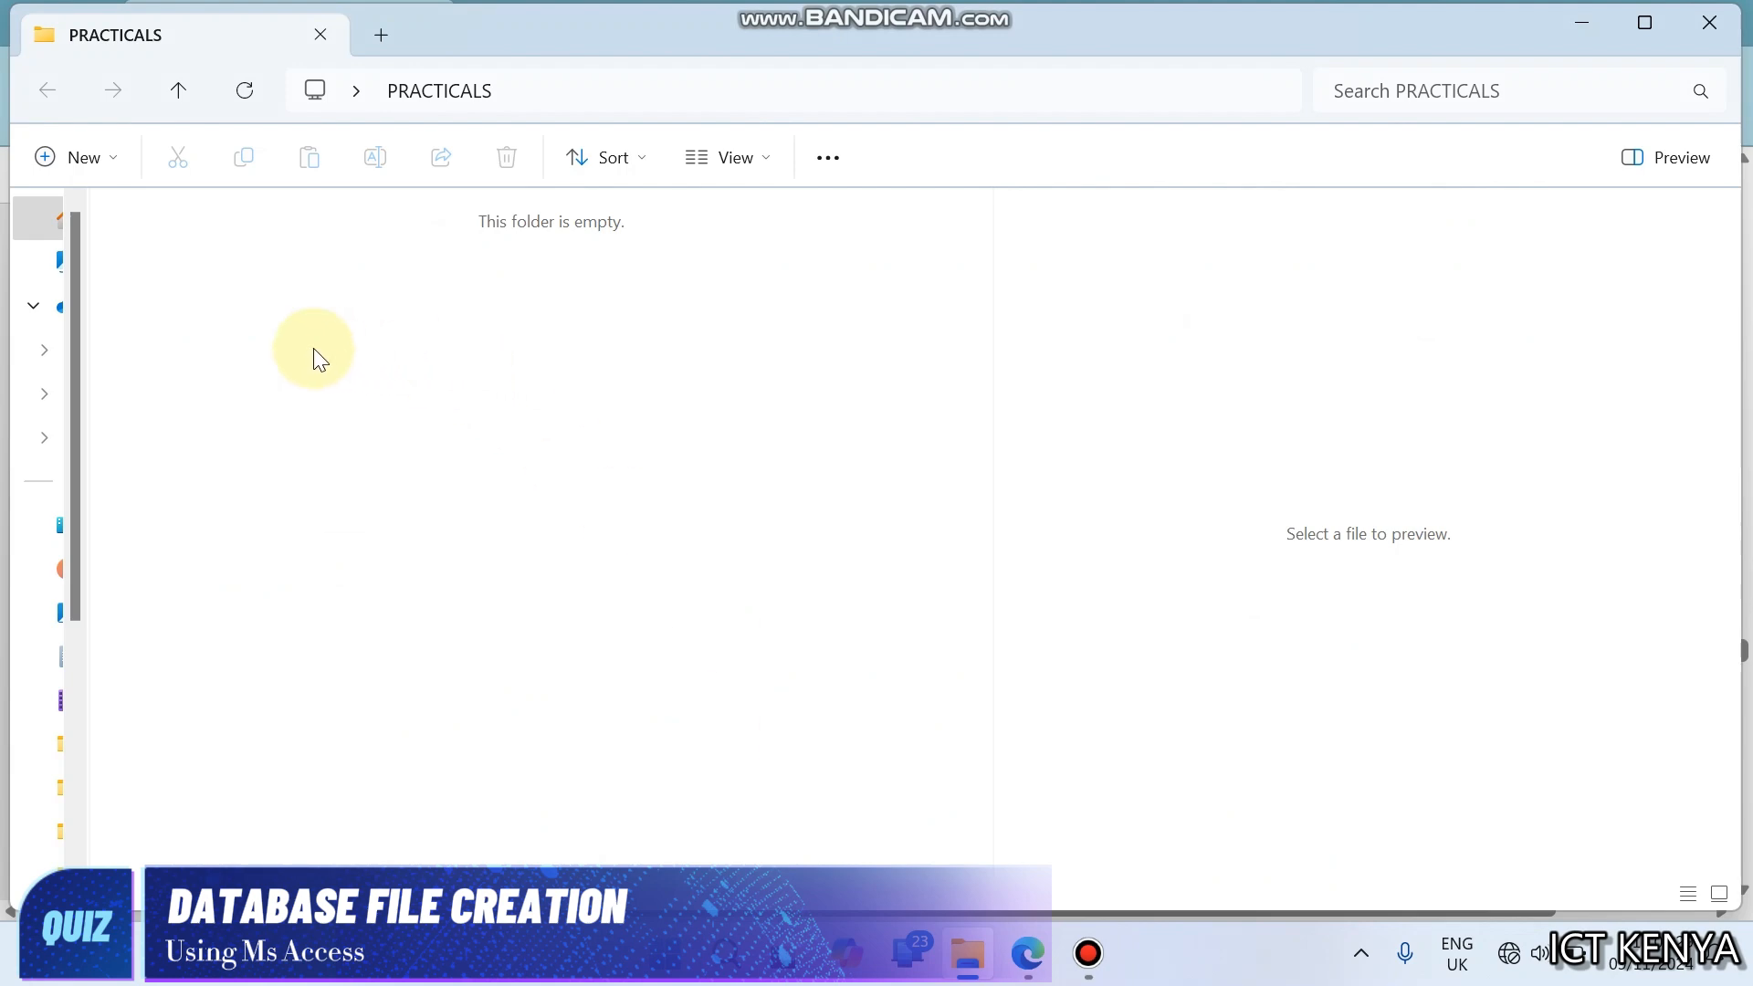
right_click(314, 348)
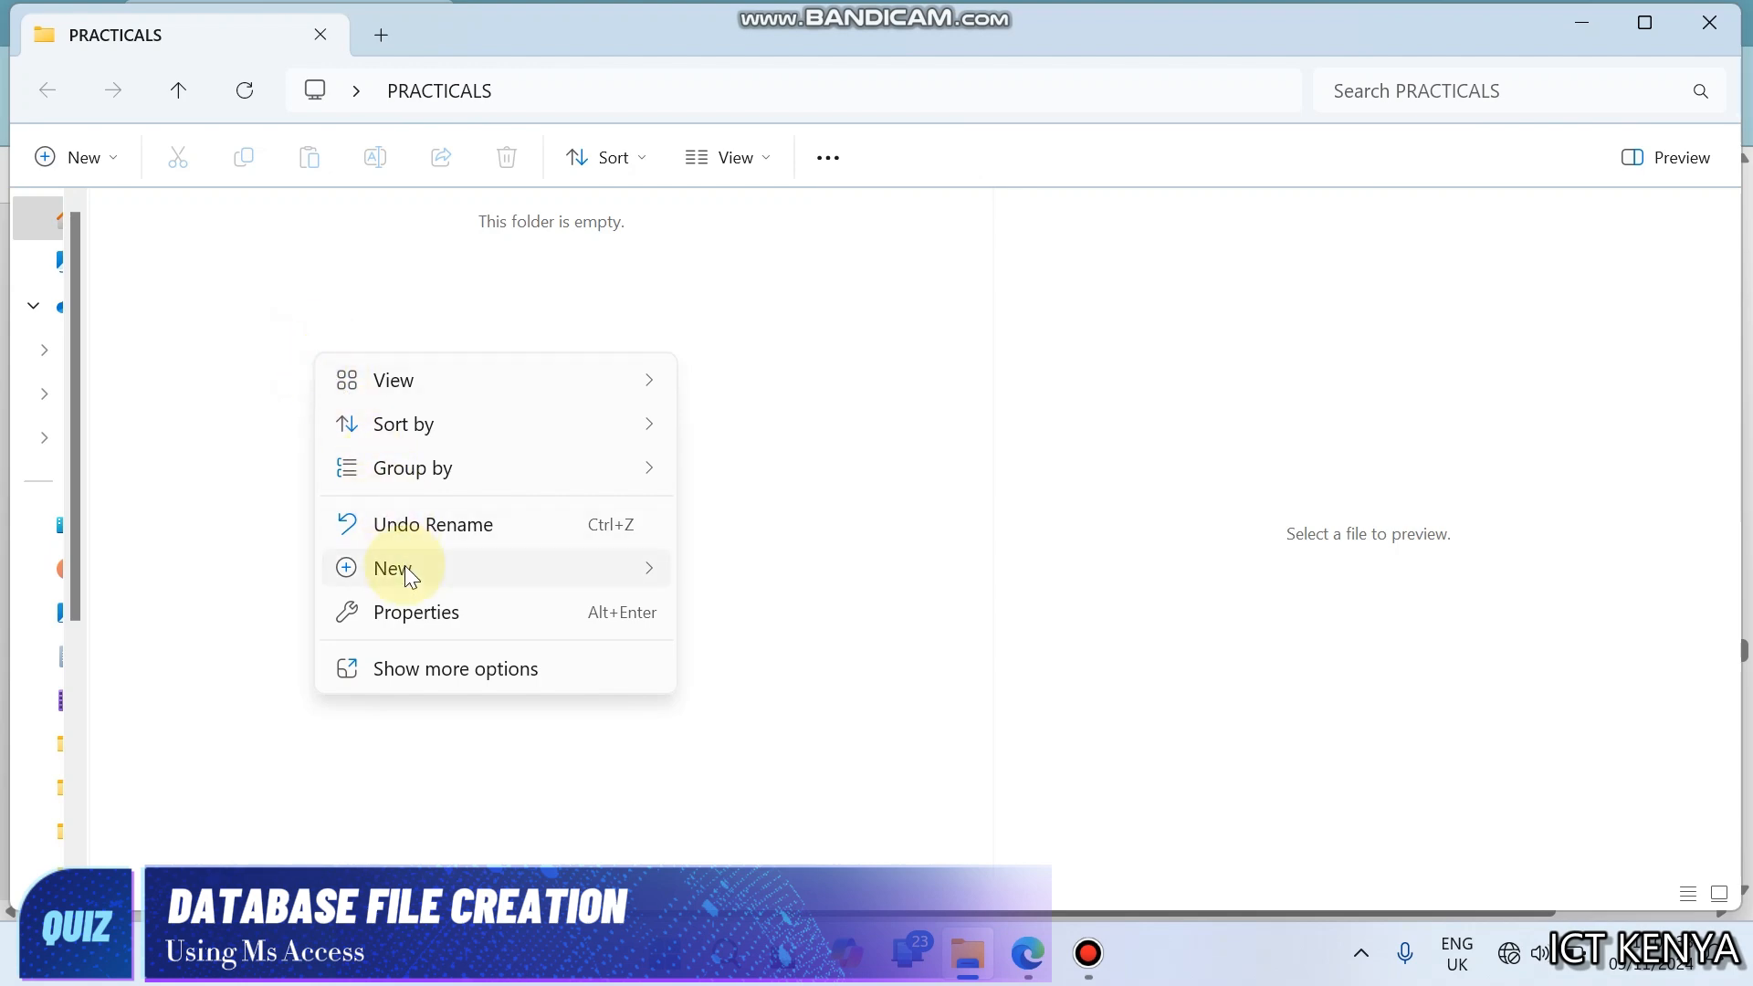
mouse_move(406, 566)
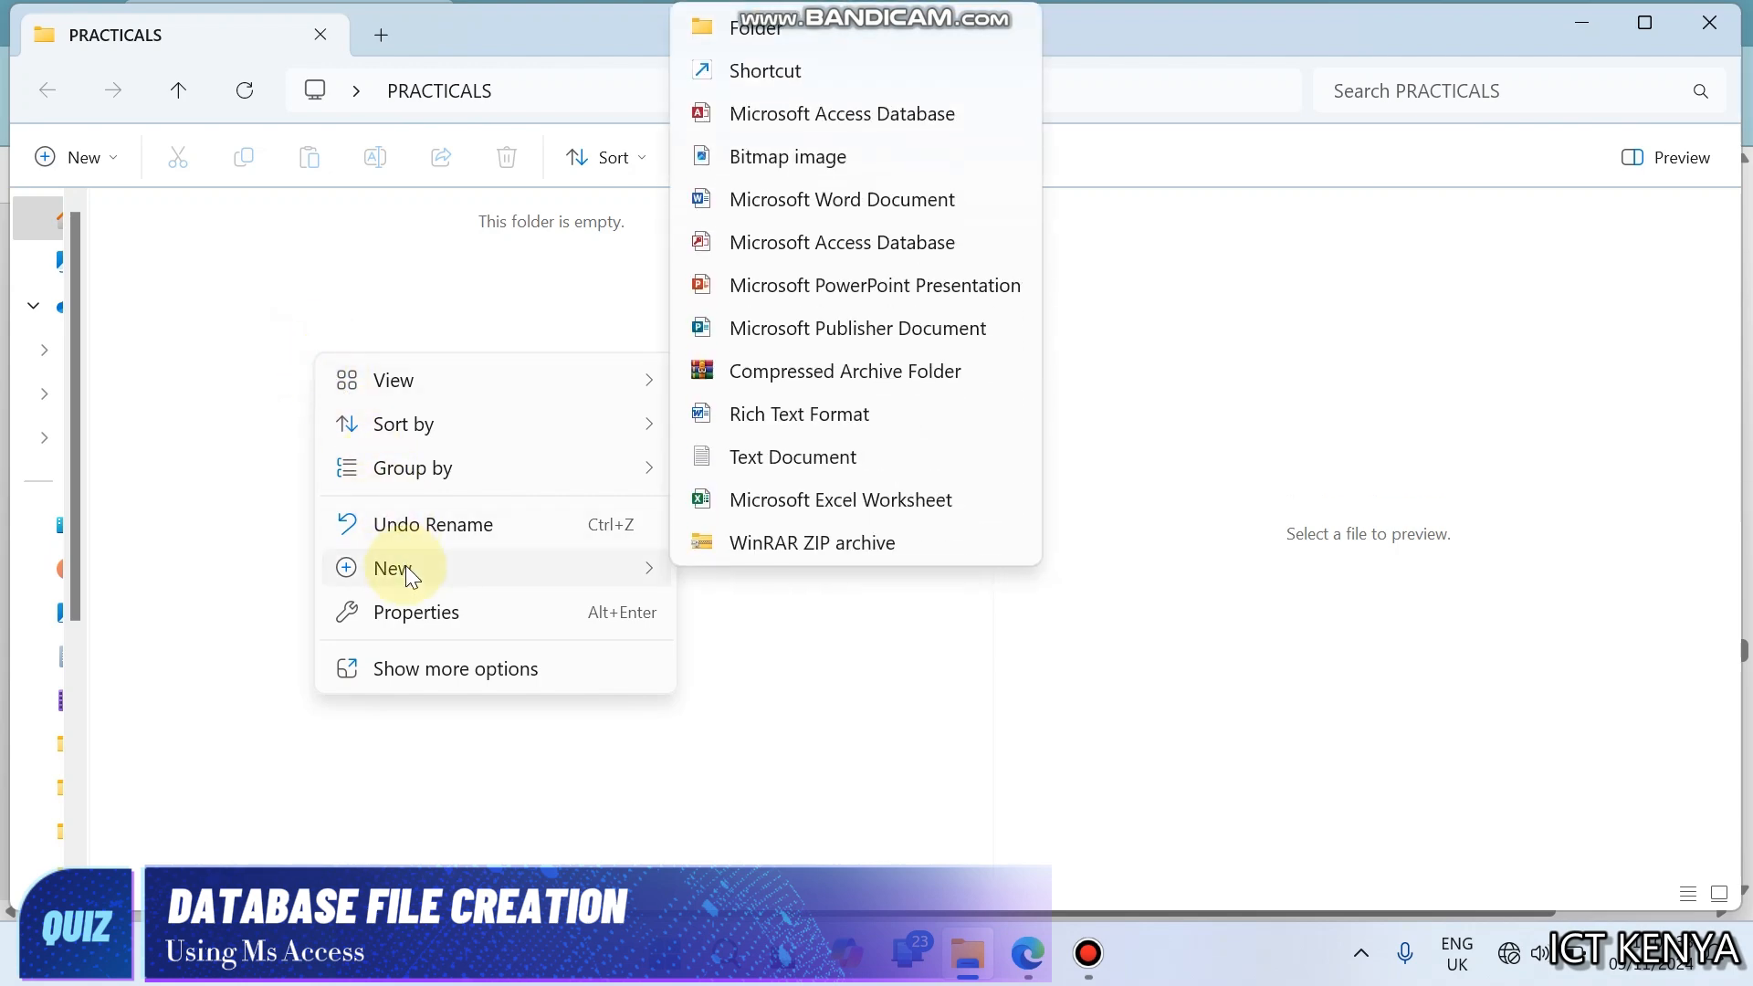
left_click(765, 112)
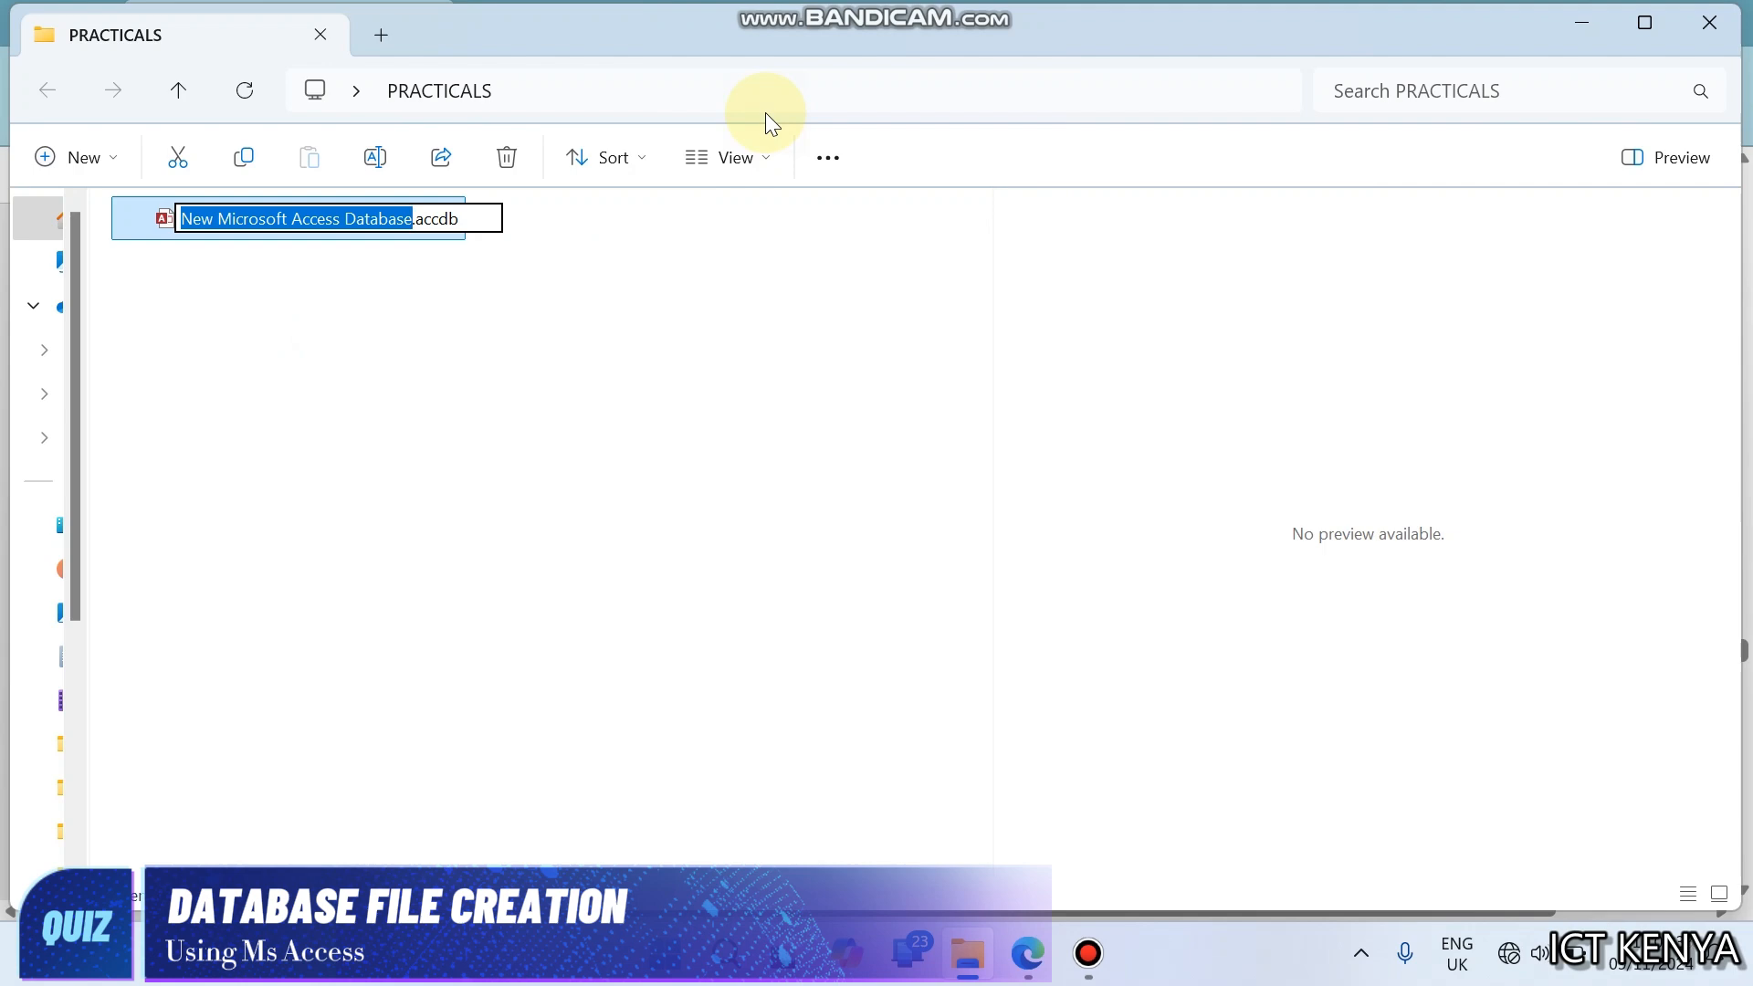
type("KwetuMotors")
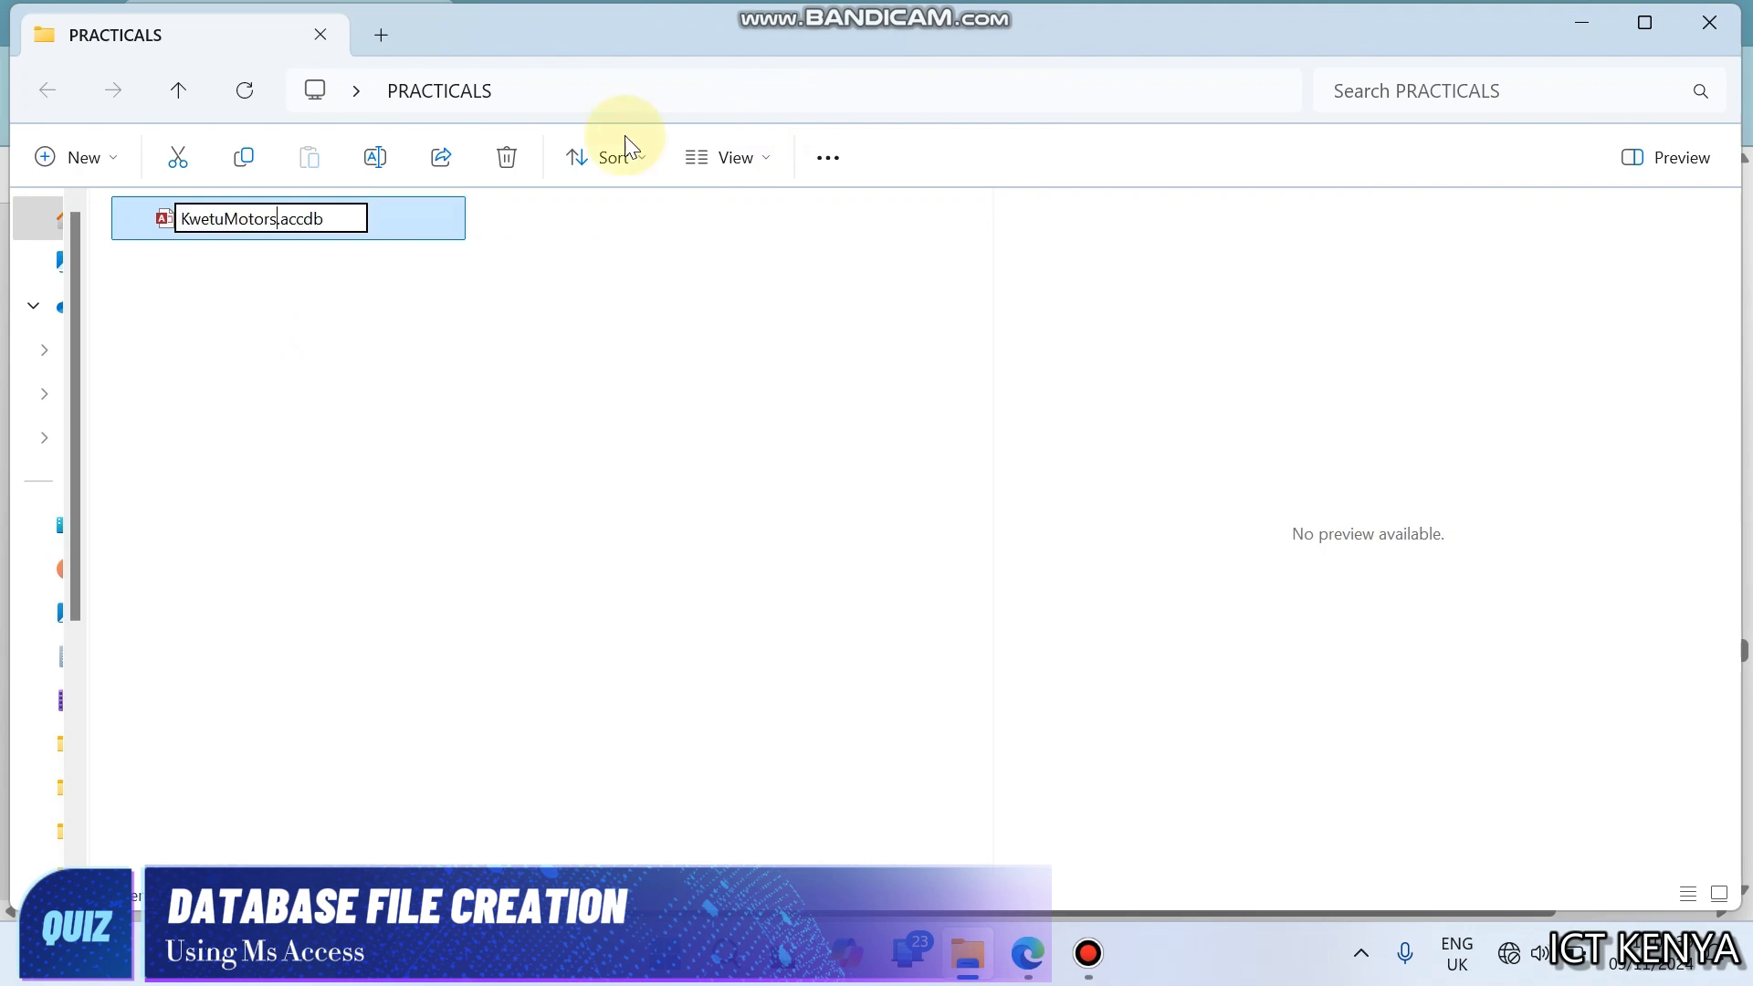
left_click(327, 218)
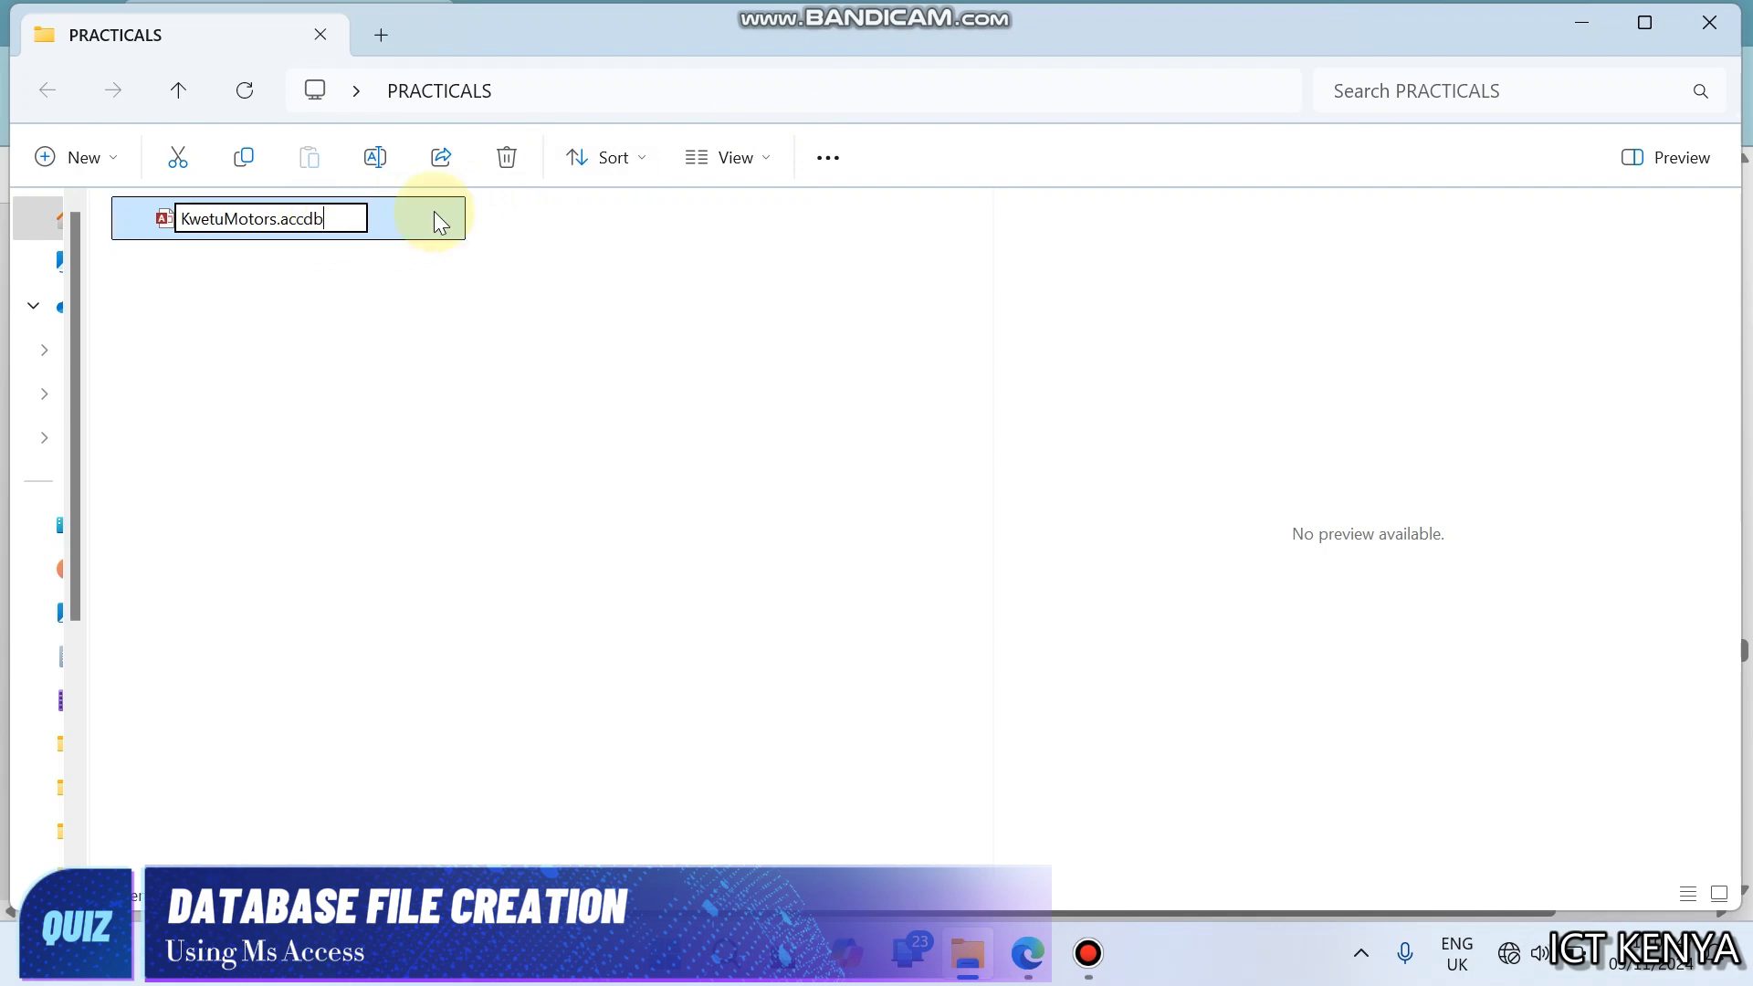
- Turn off the display of file name extensions in the PRACTICALS folder
left_click(751, 156)
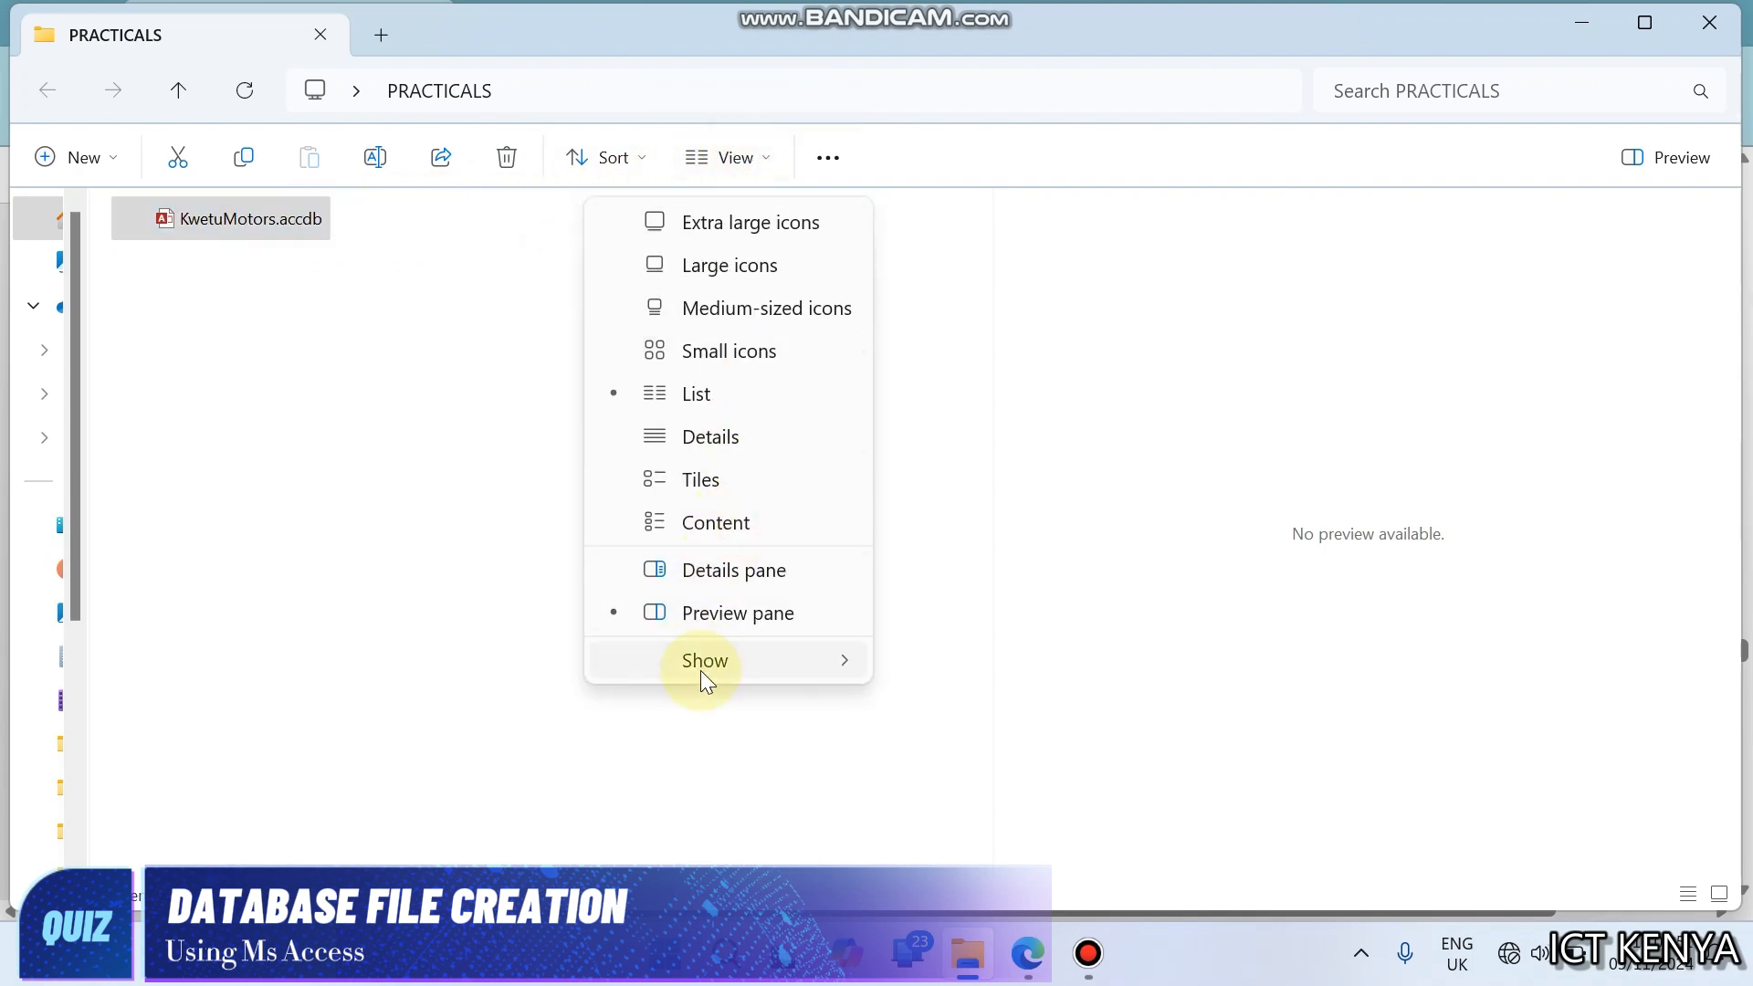
mouse_move(703, 665)
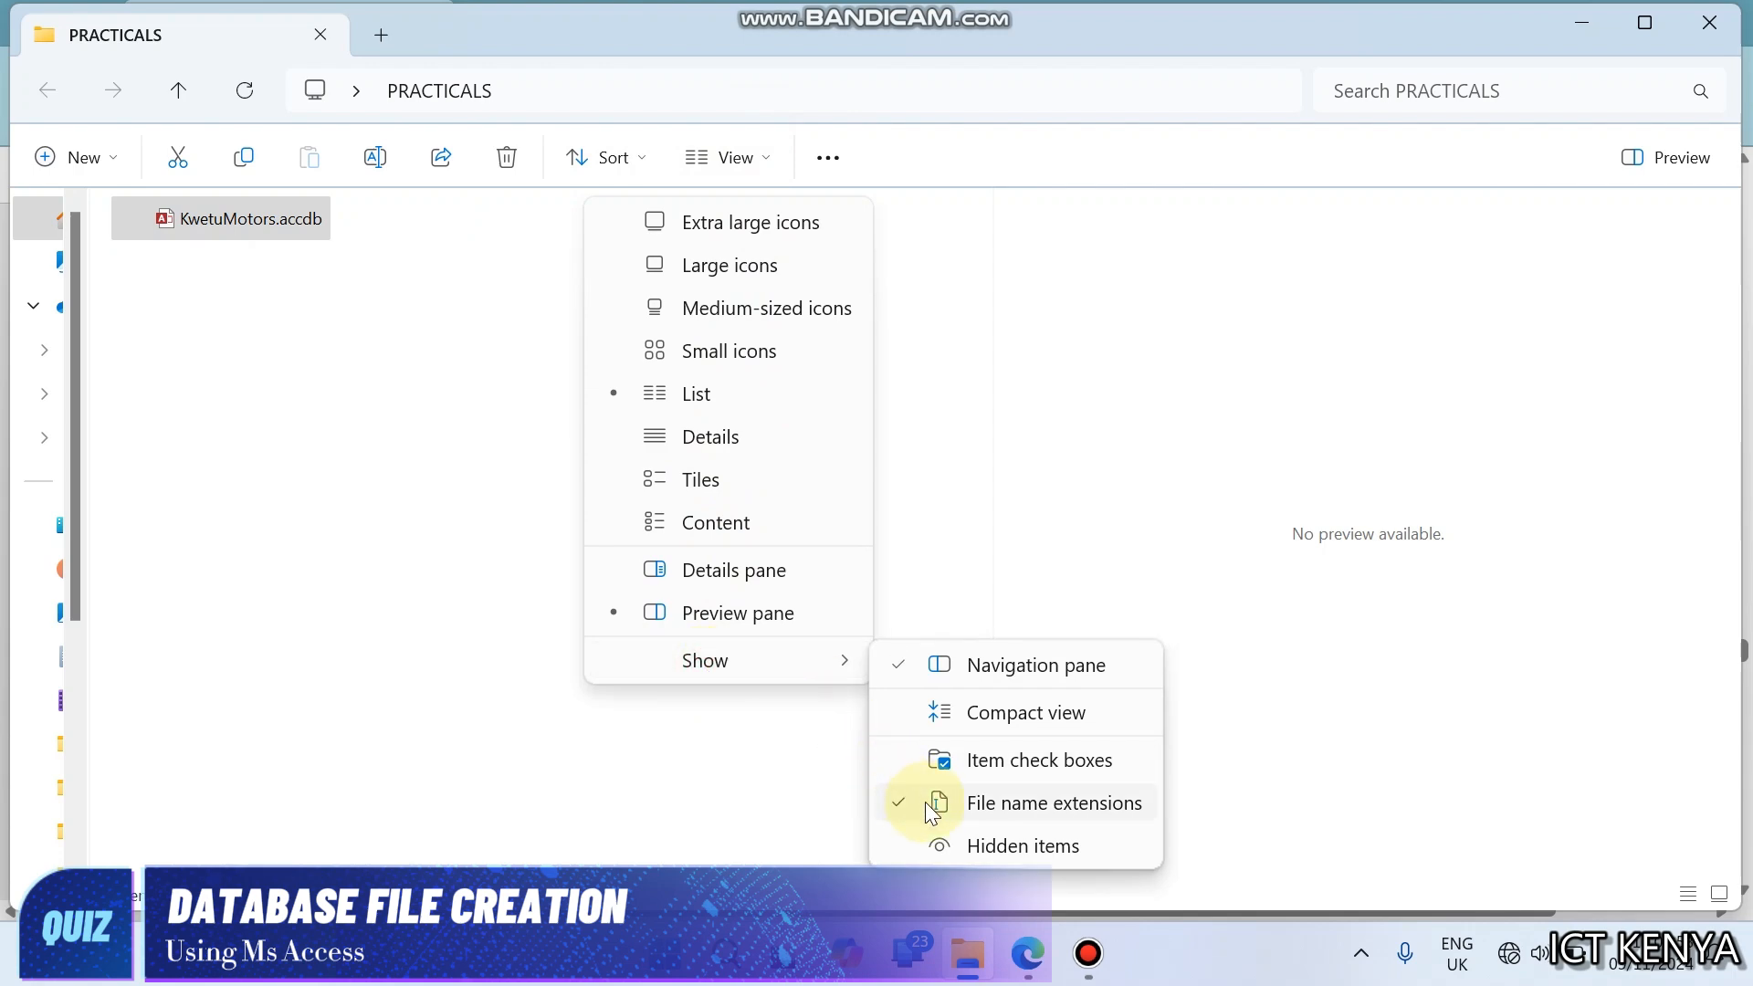
left_click(931, 812)
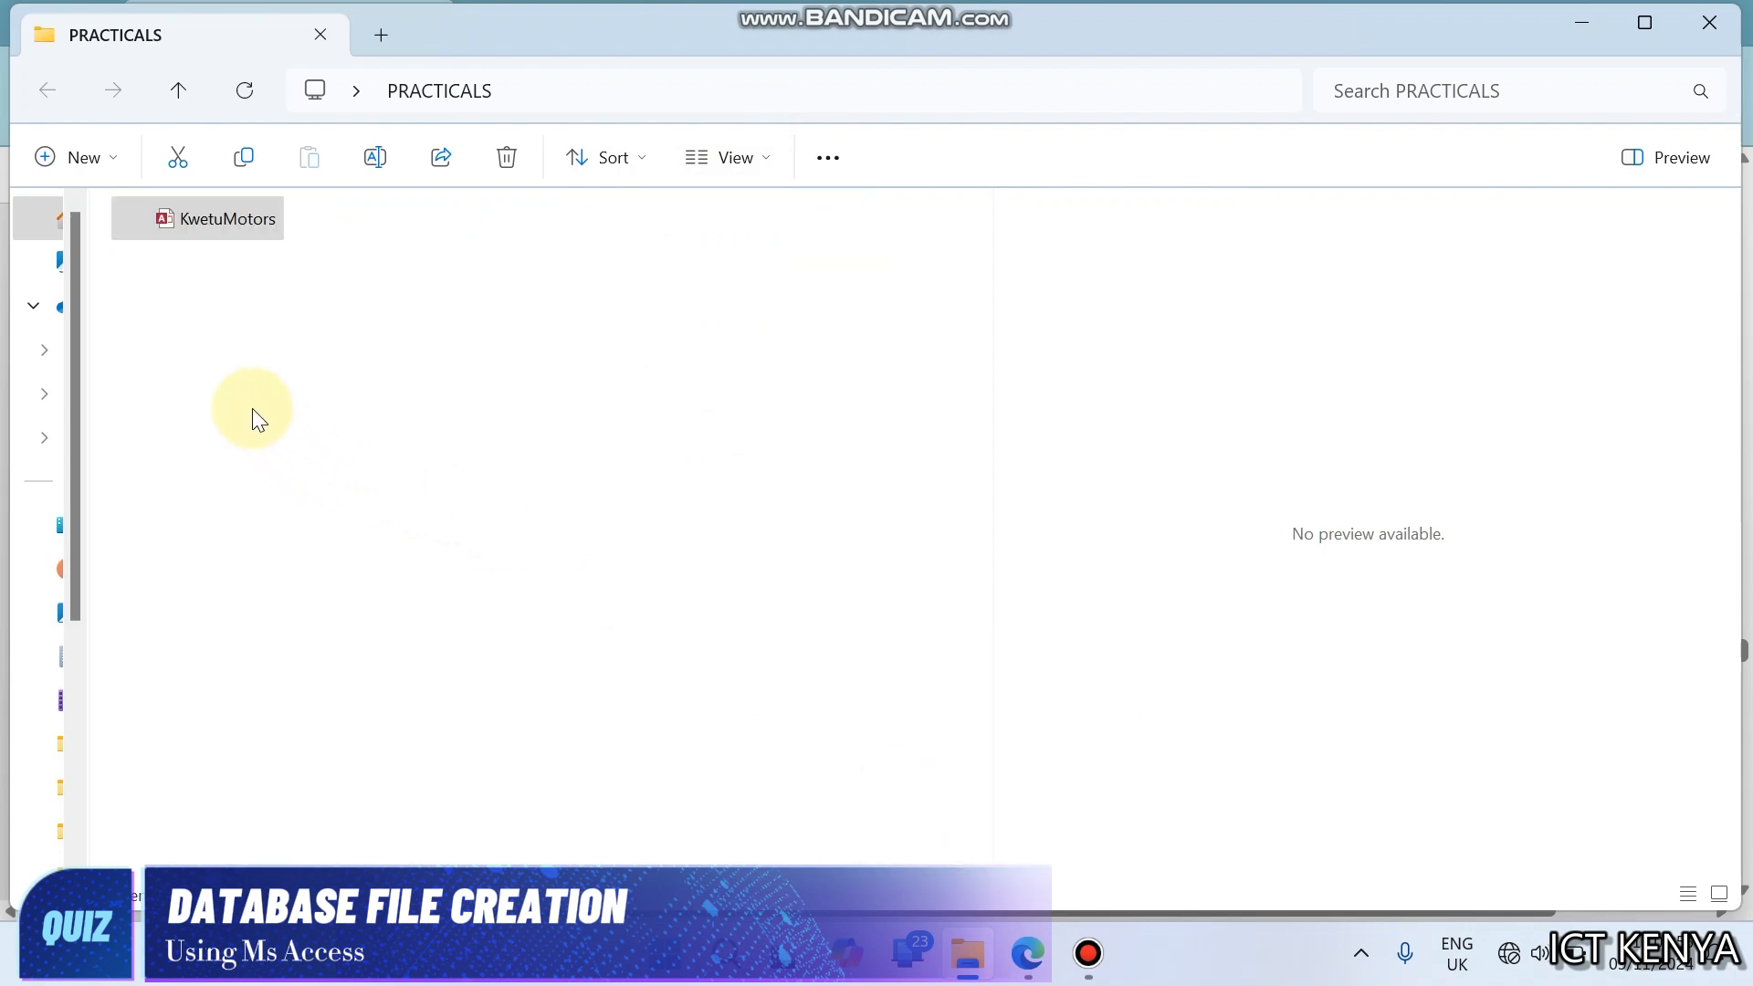
- Open the KwetuMotors database in Access and create a new table in Design view, with the Stock table question in sight
double_click(234, 224)
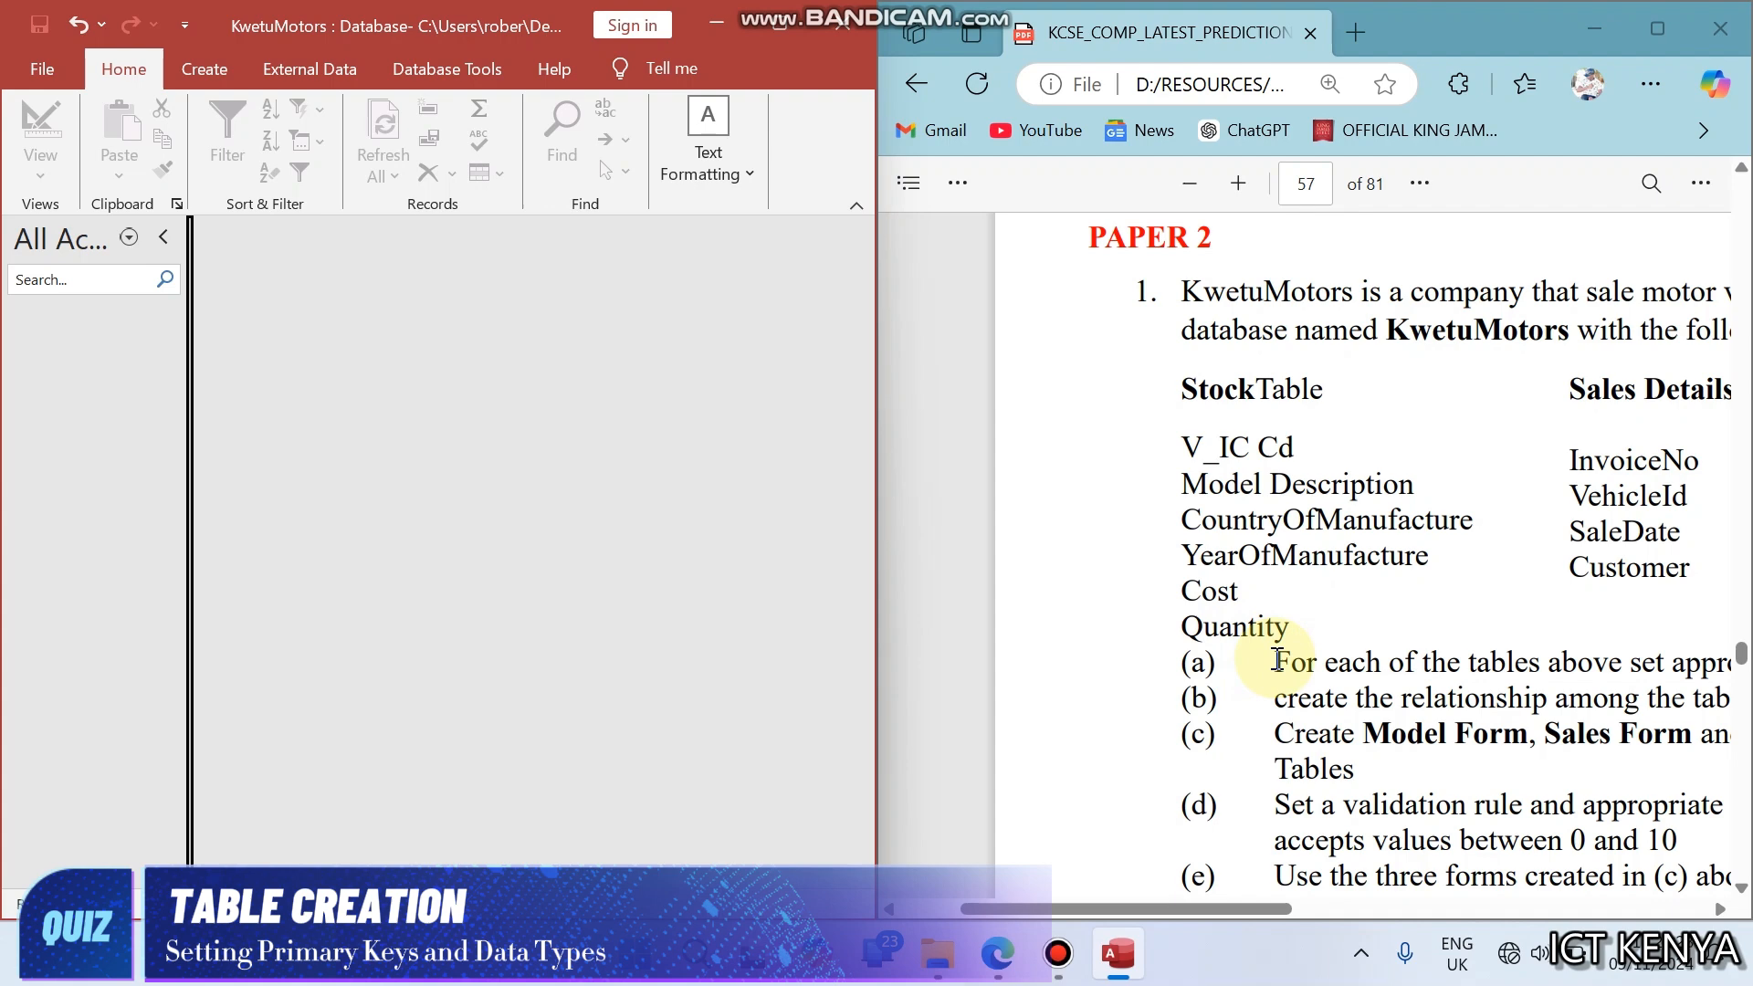
left_click_drag(1276, 659, 834, 671)
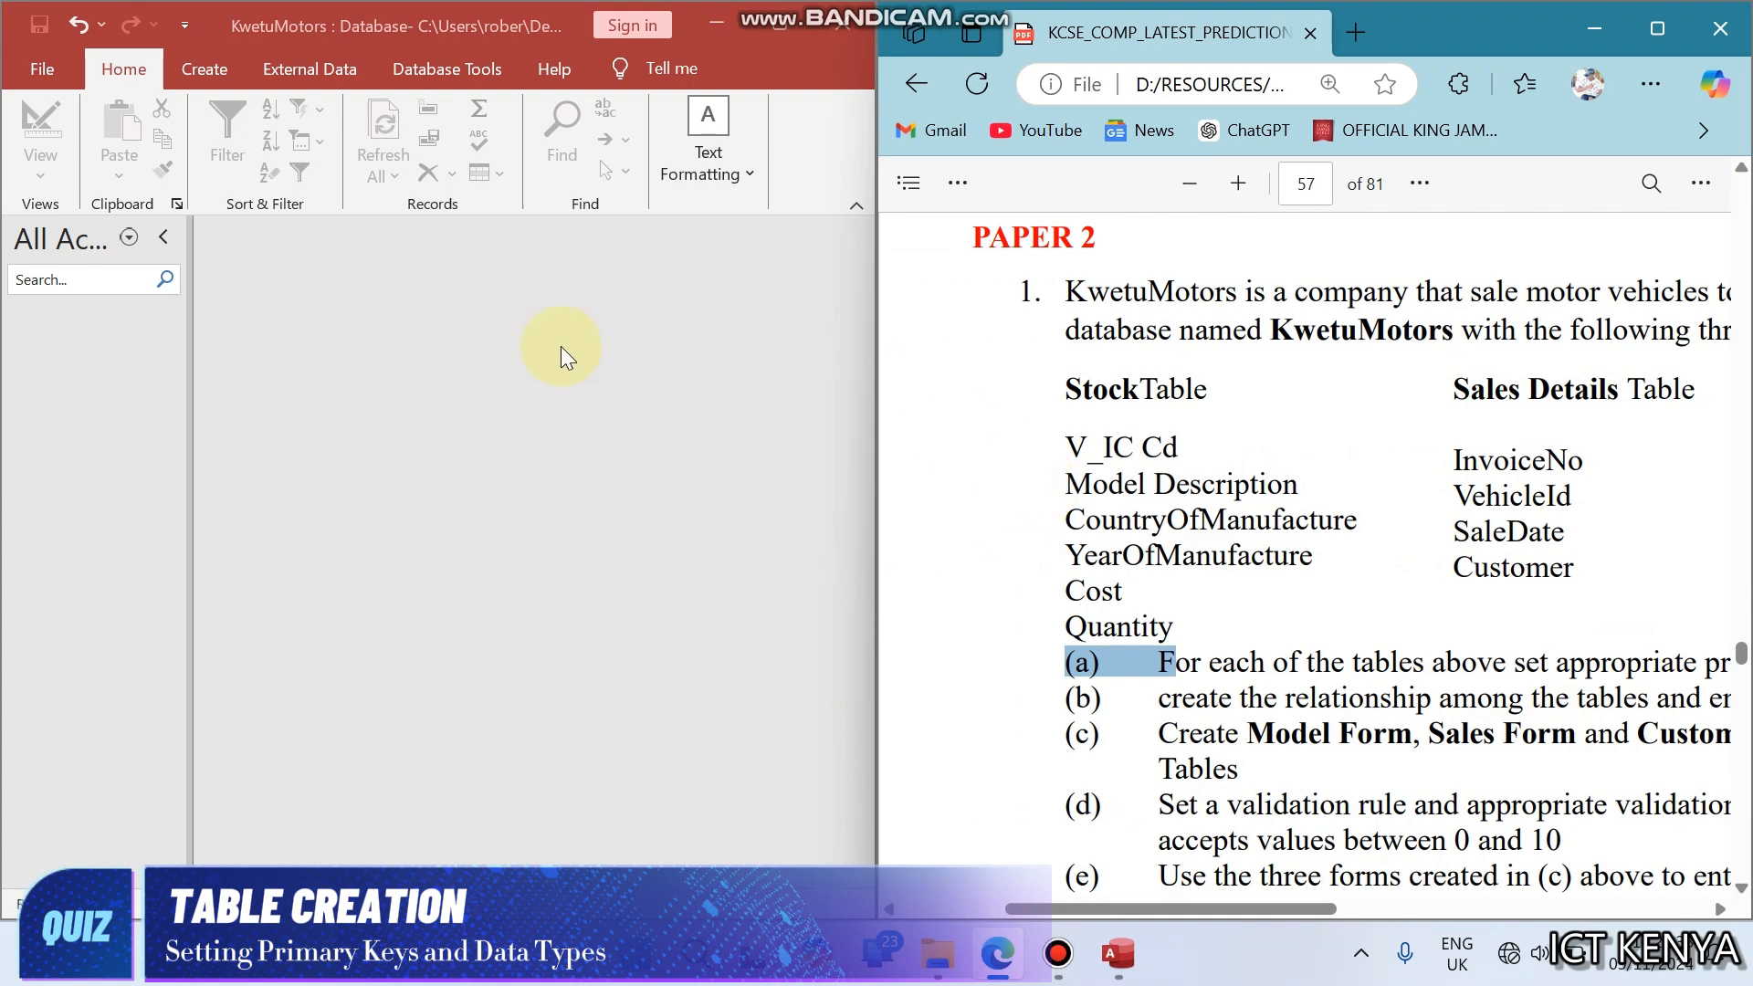
left_click(508, 354)
left_click(204, 65)
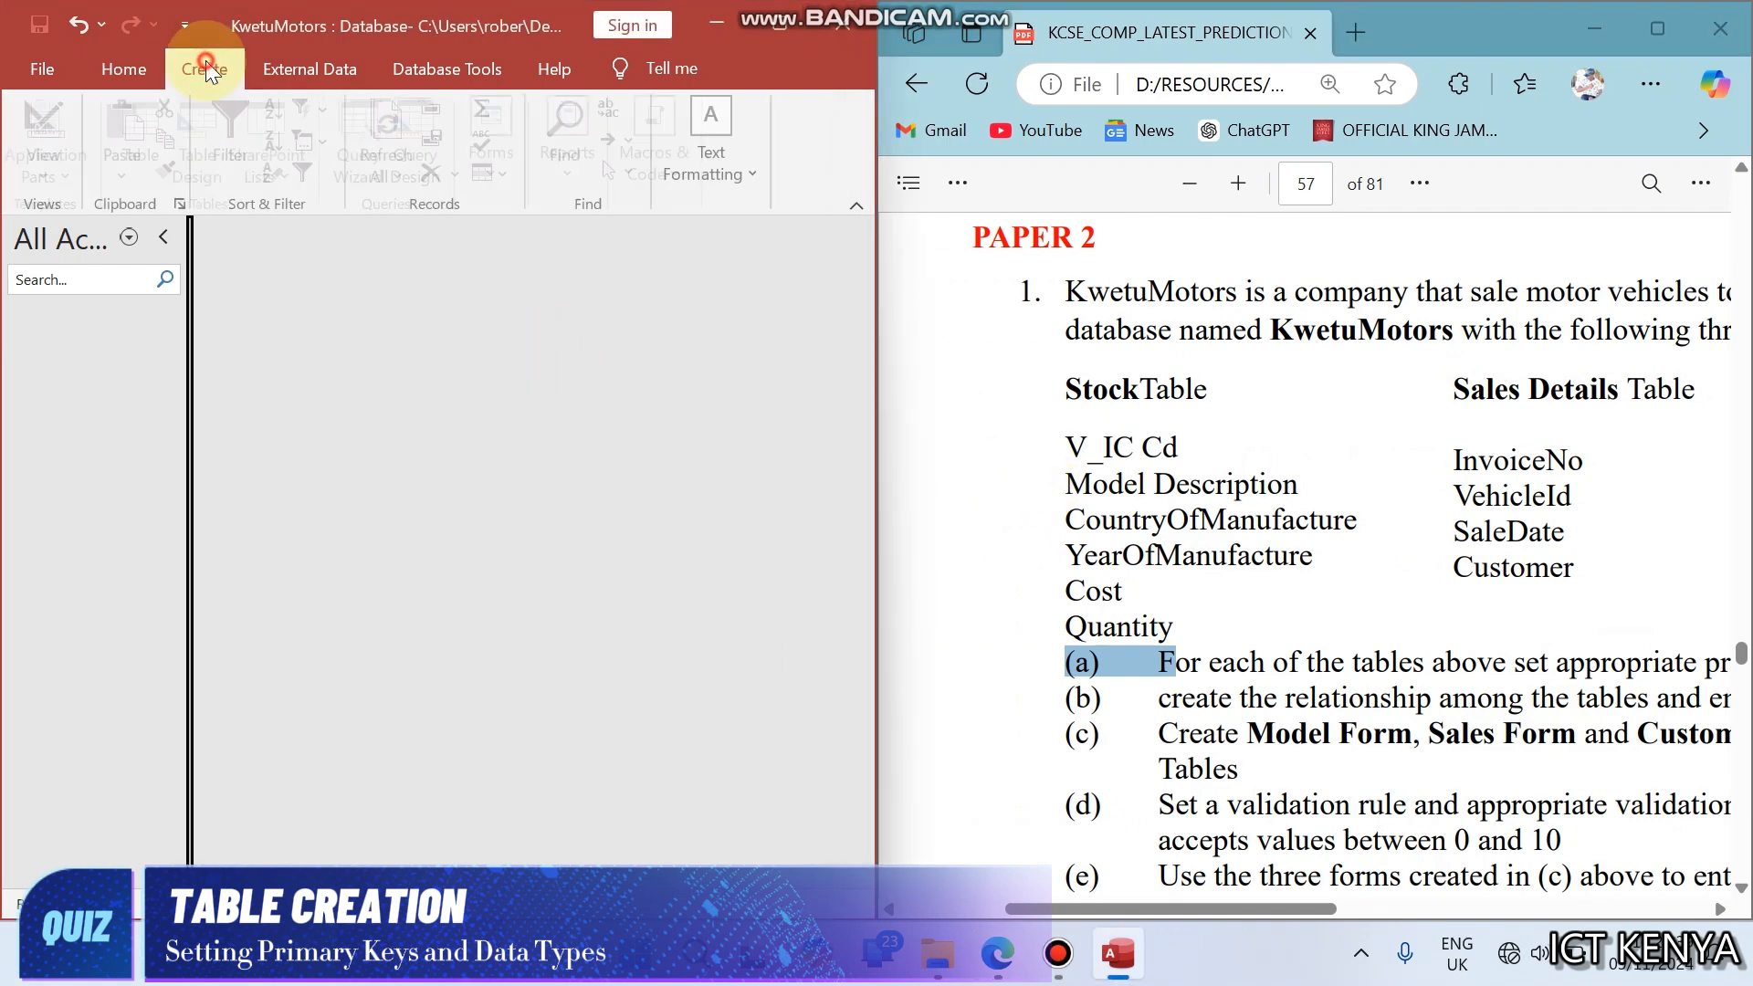
left_click(221, 124)
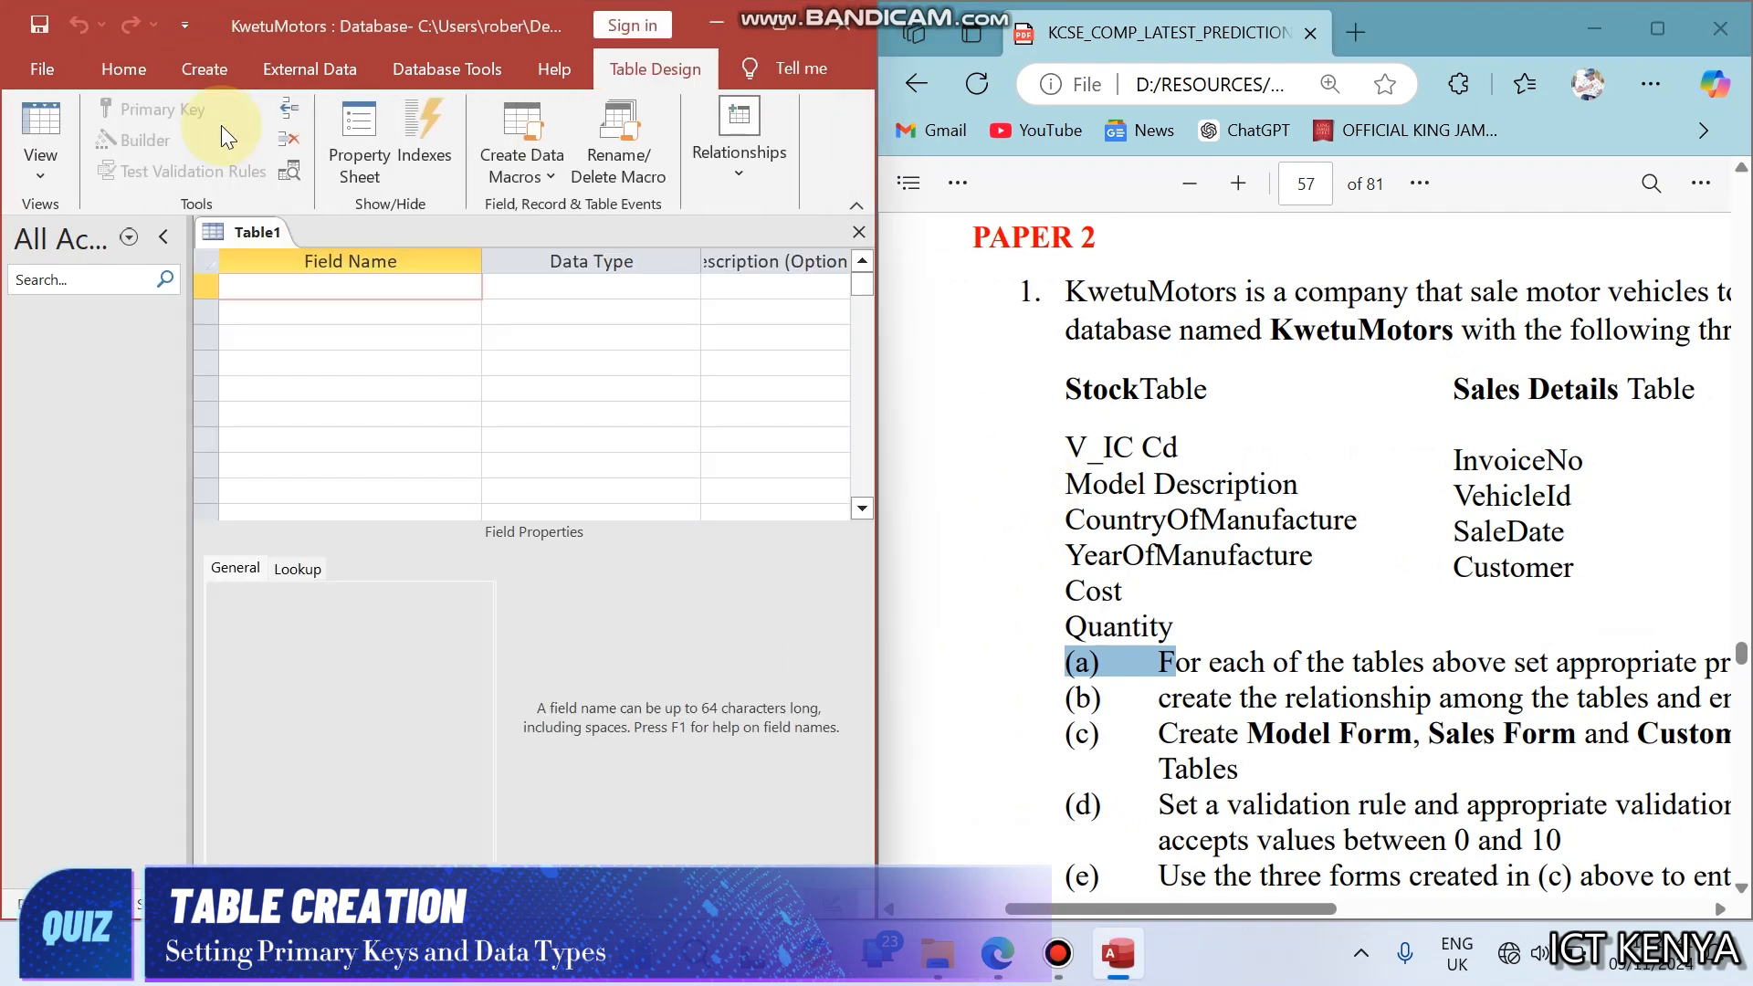
- Add V_IC Cd as the first field of the new table, keeping the Short Text data type
type("V_IC Cd")
key("Down")
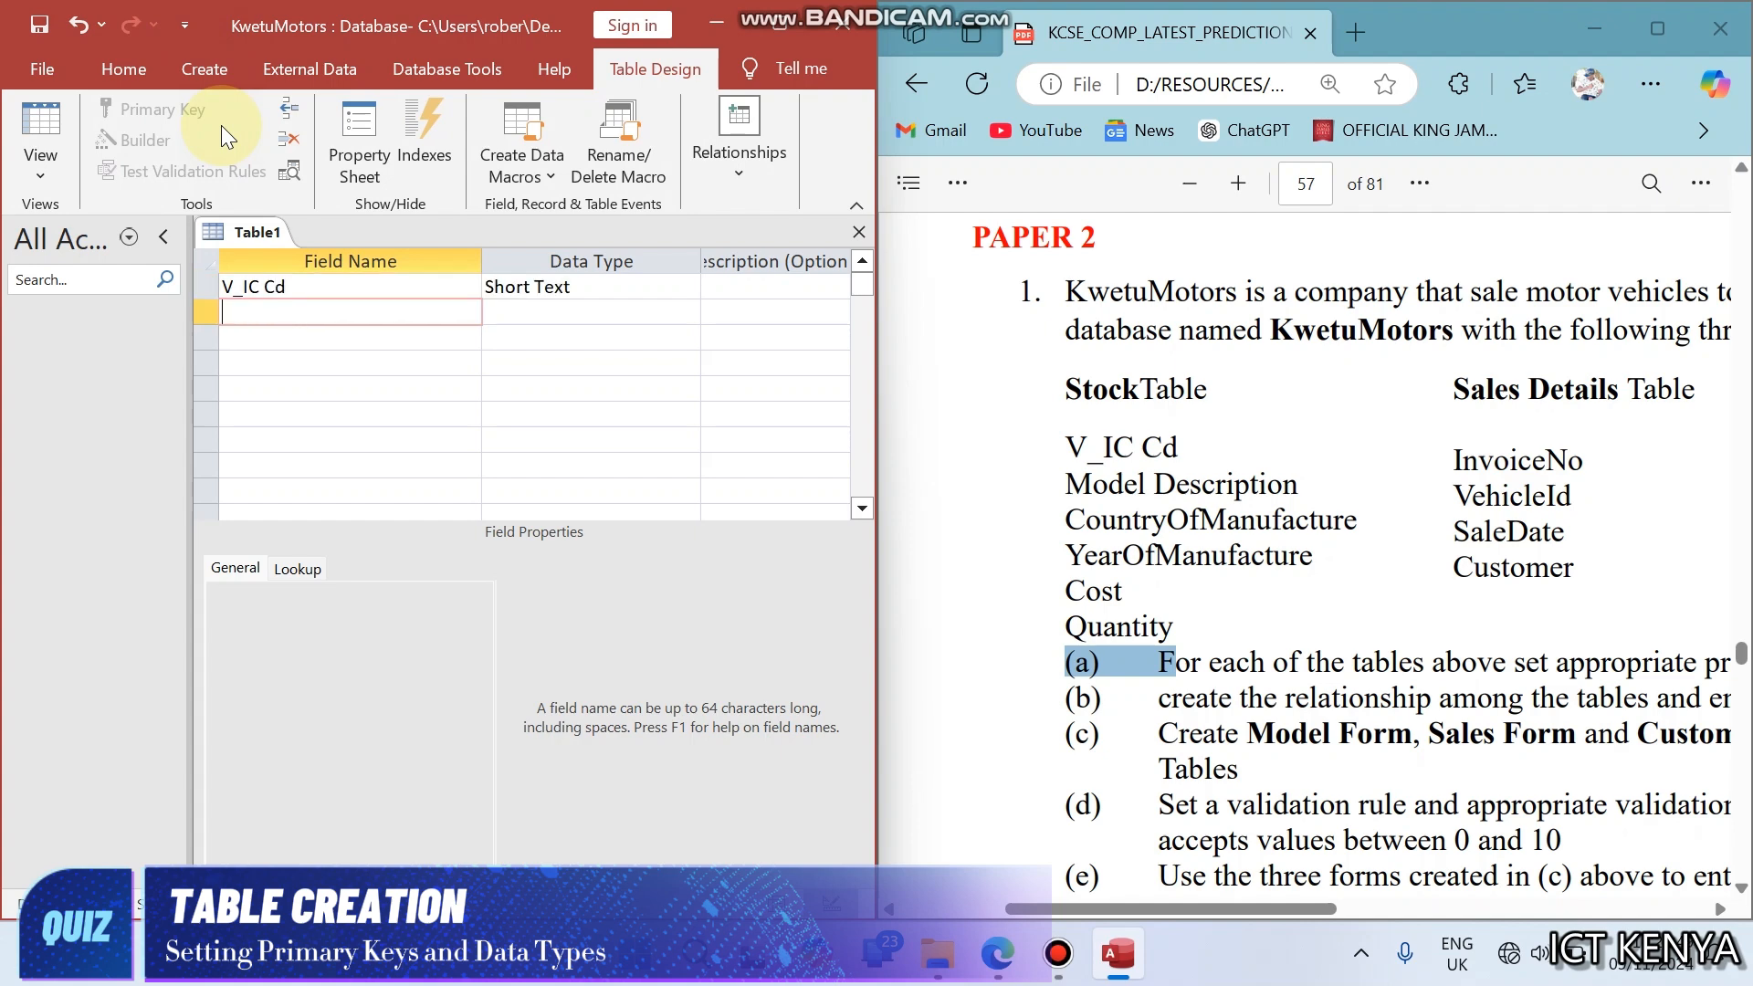
- Add ModelDescription as the second field of the table, keeping the Short Text data type
type("Mod")
key("BackSpace")
type("delDescription")
key("Down")
- Add a CountryOfManufacture field below ModelDescription, keeping the Short Text data type
type("Country")
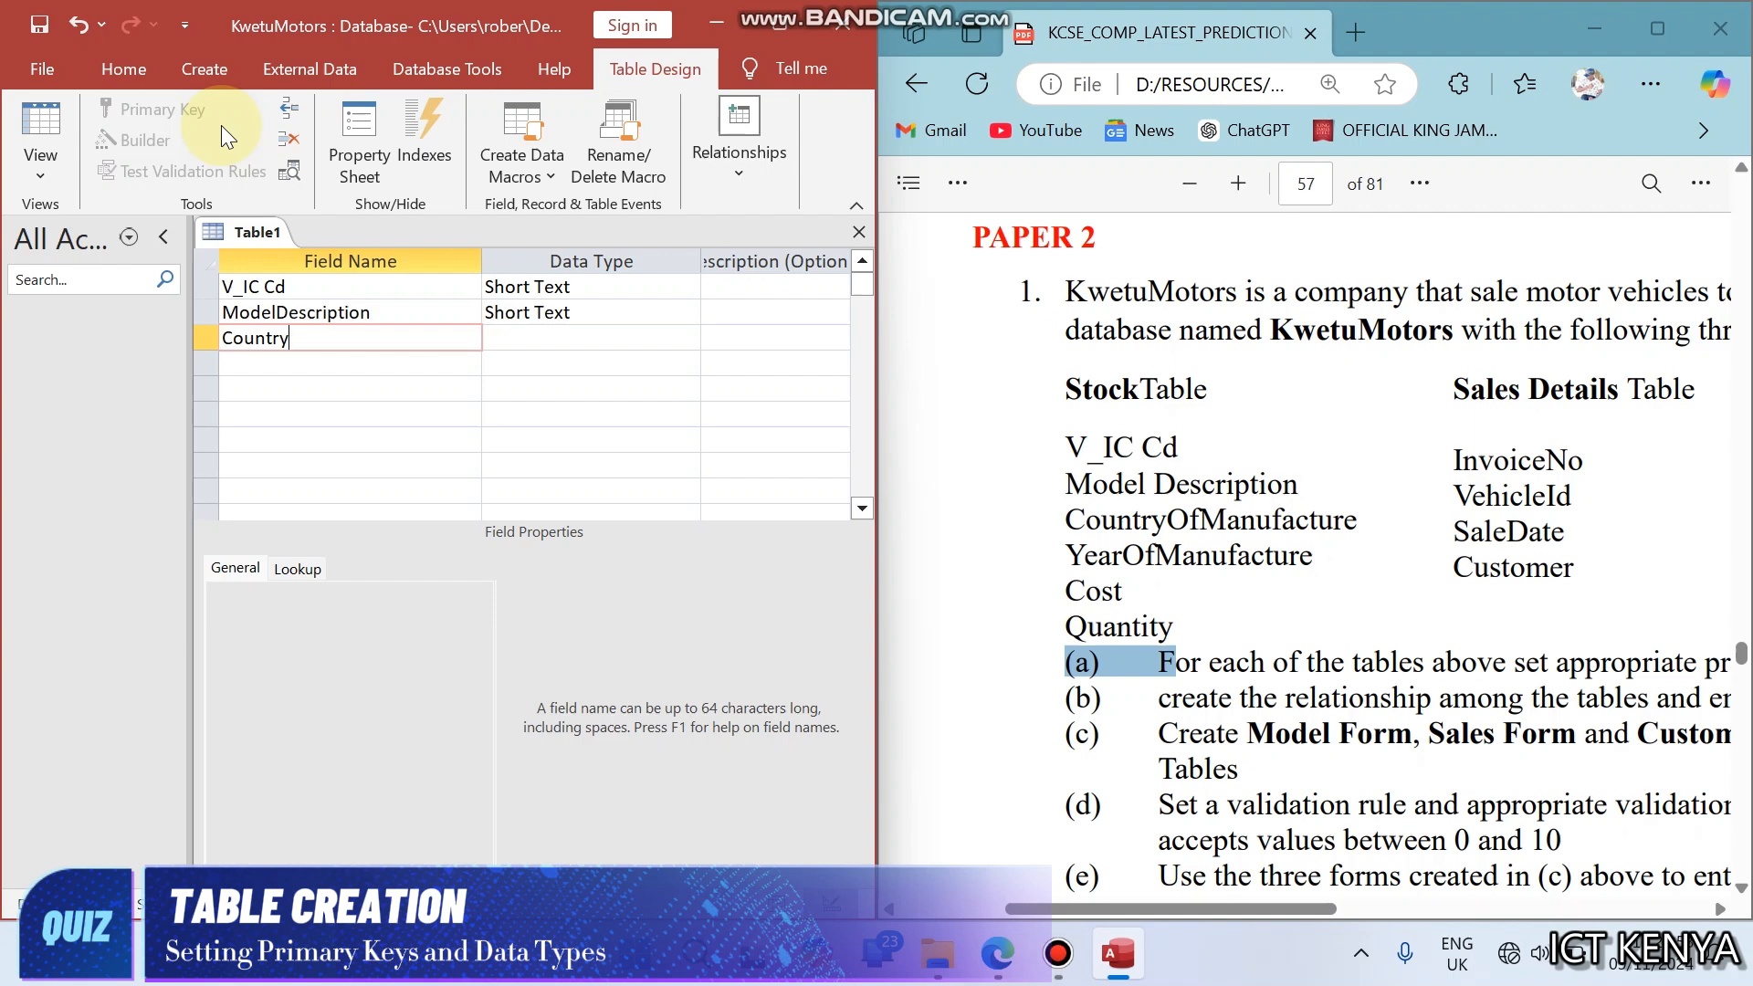
type(")")
key("BackSpace")
type("OfManufacture")
key("Down")
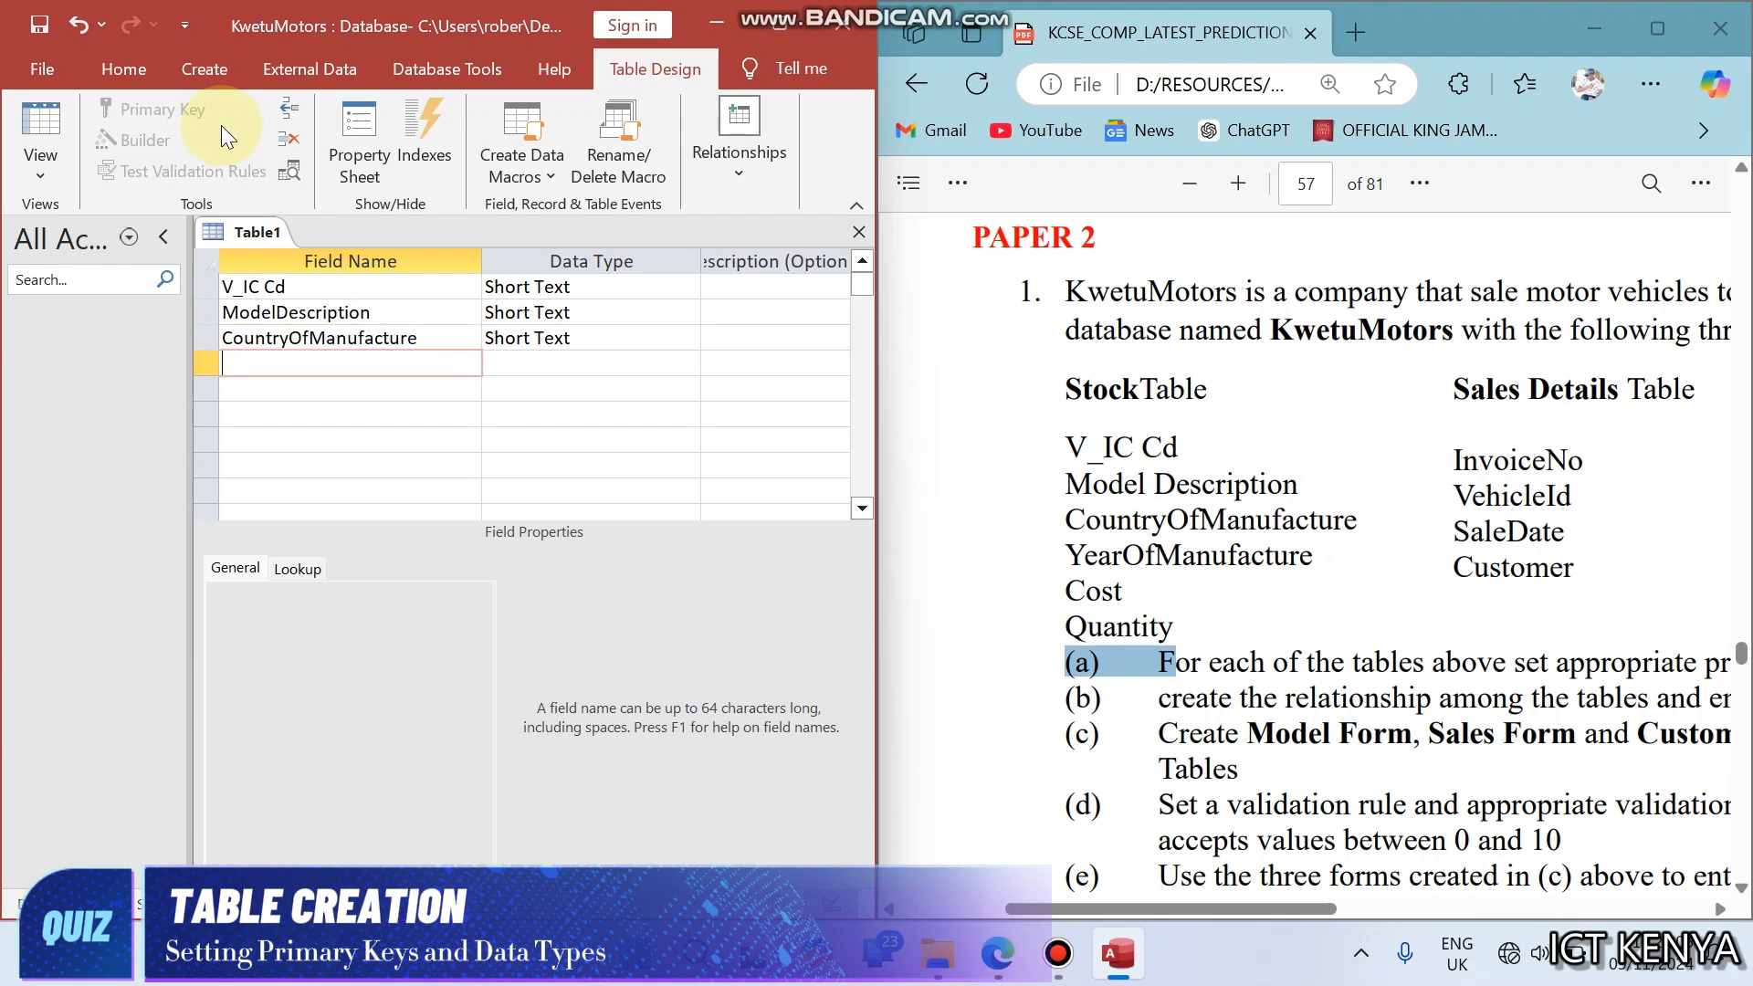
- Add the remaining fields YearOfManufacture, Cost and Quantity, leaving each with the default Short Text data type
type("YearOfManufacturr")
key("Down")
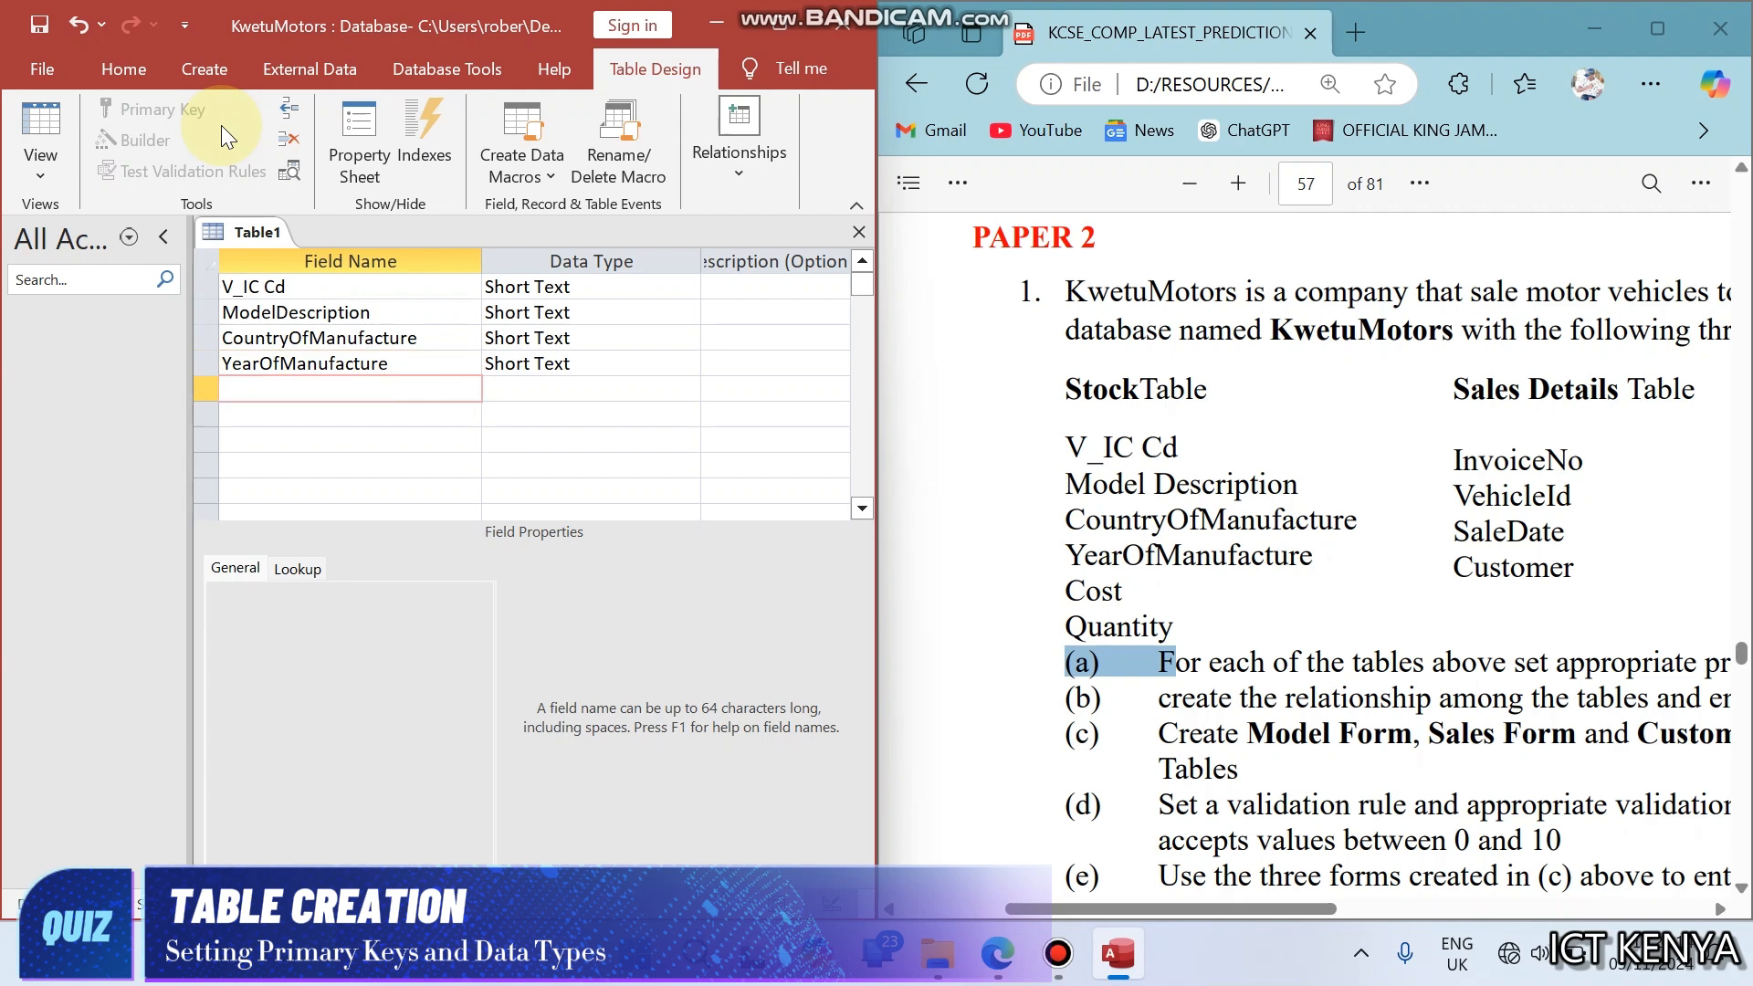
type("Cost")
key("Down")
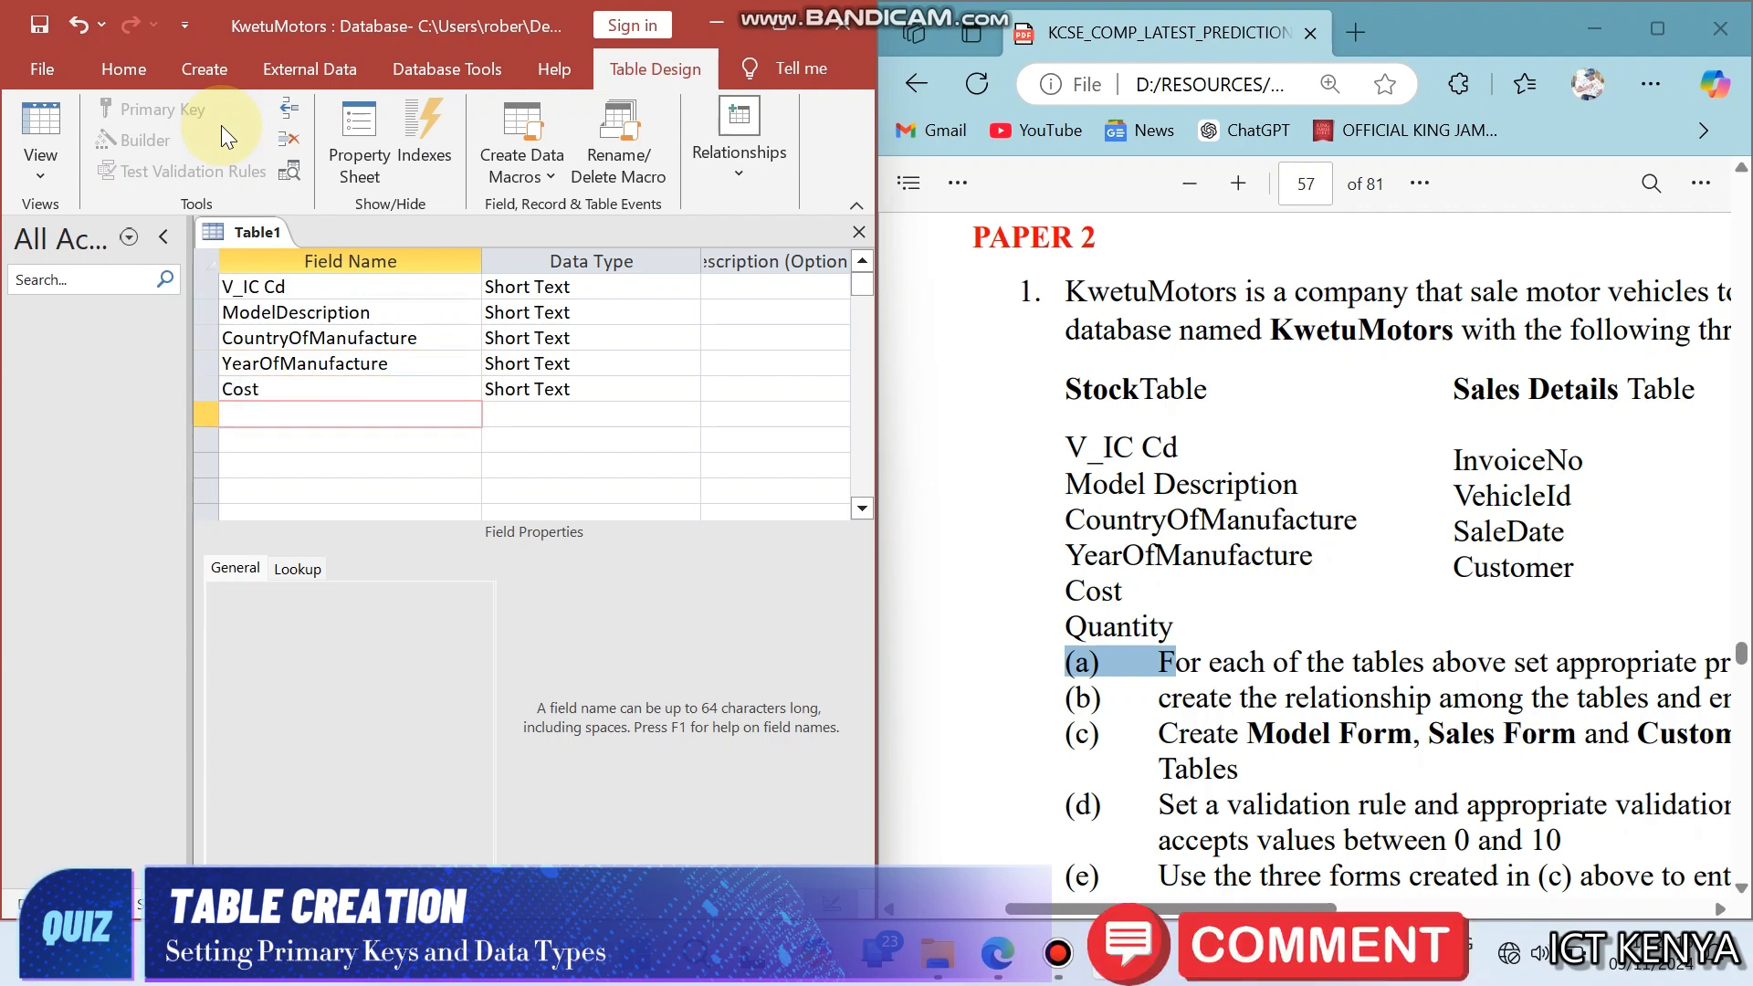
type("Quant")
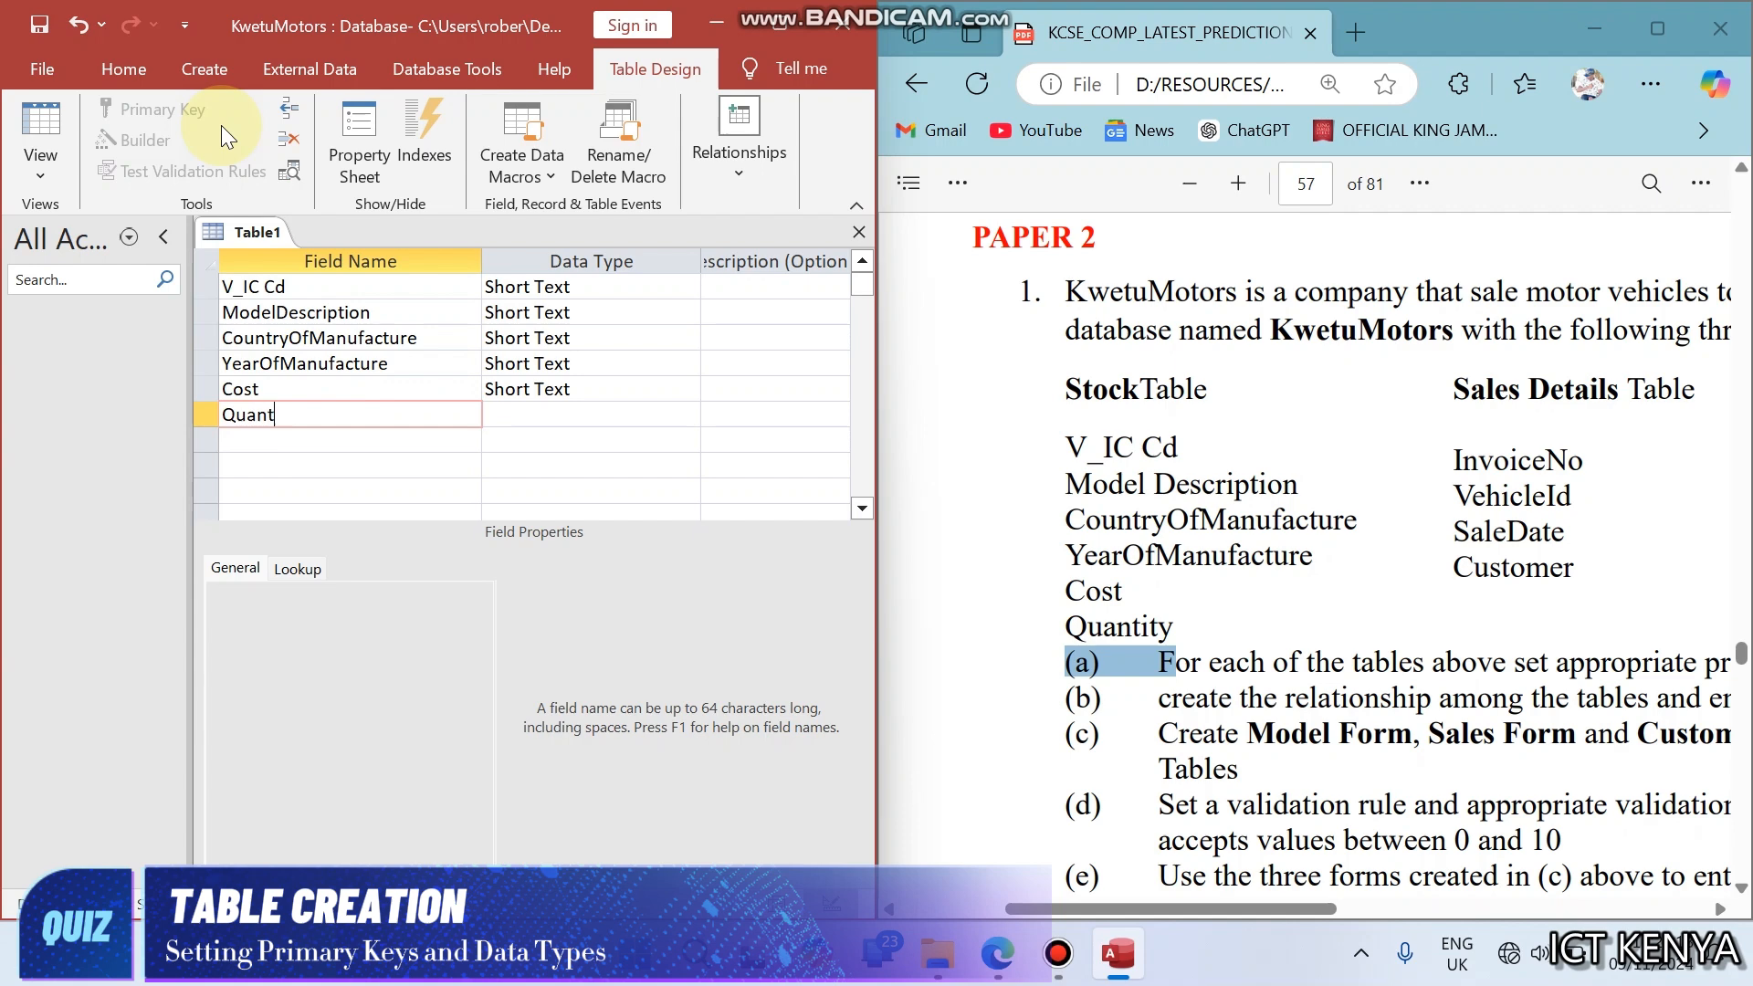
type("ity")
key("Tab")
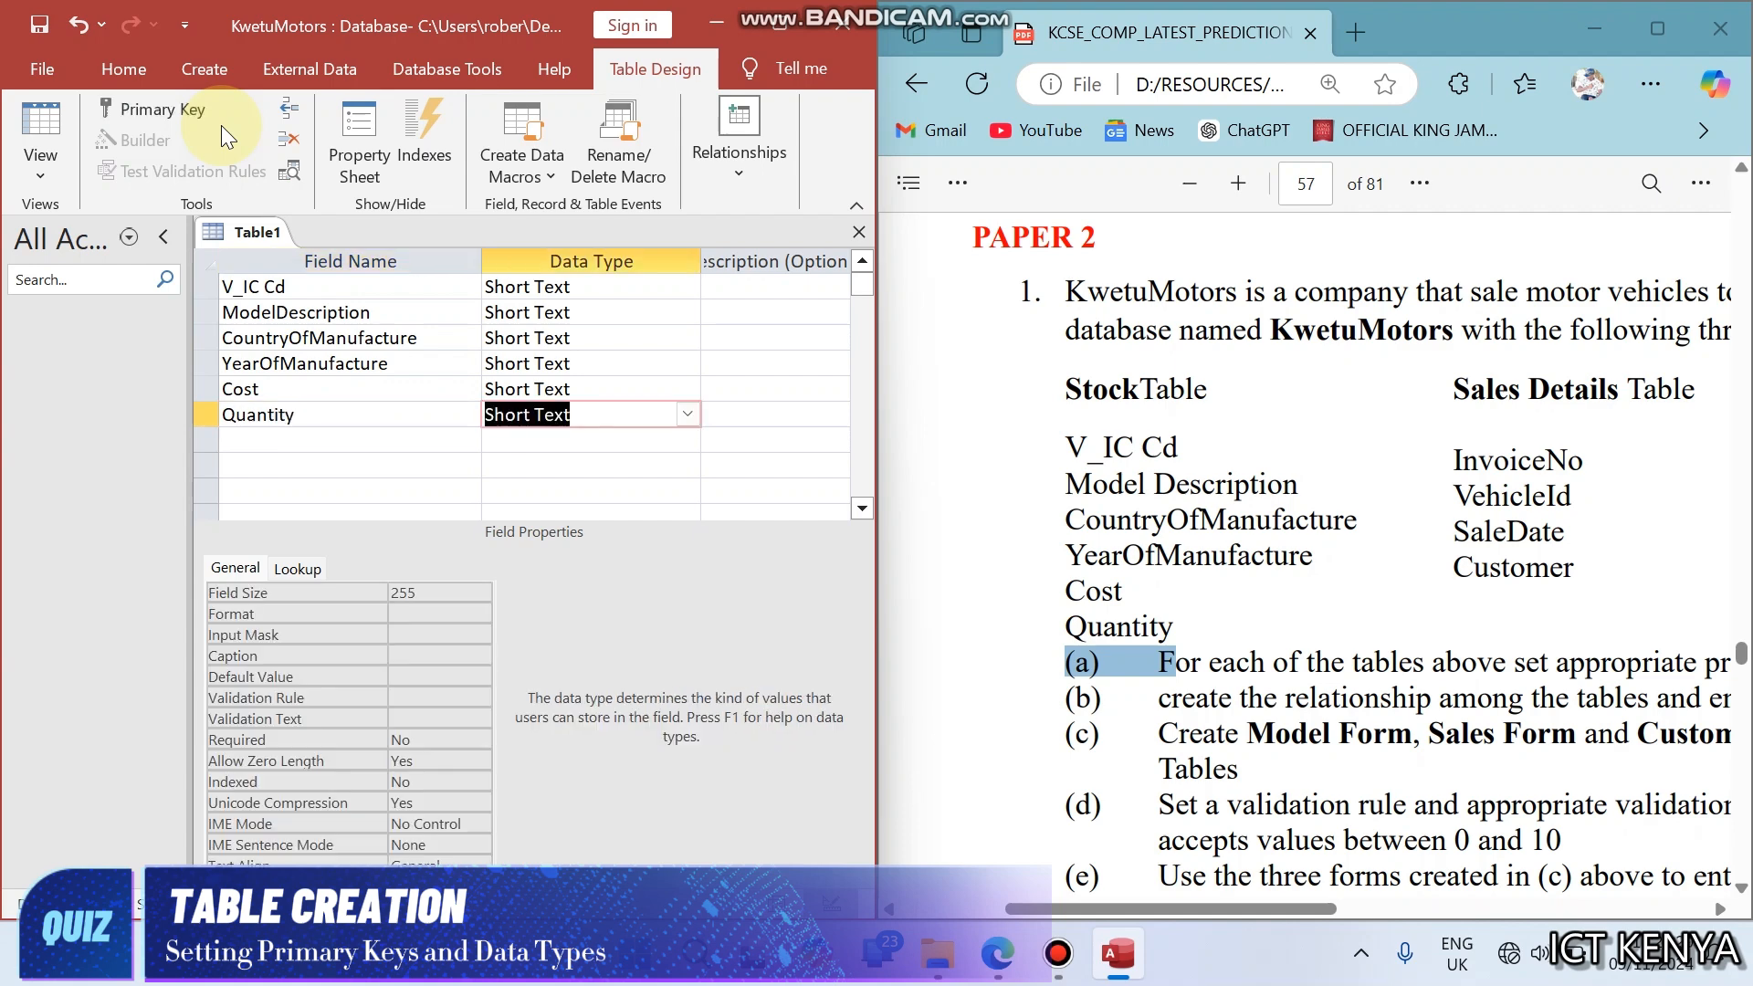
- Compare V_IC Cd in the question's Stock table with VehicleId in the Sales Details table to identify the key field
left_click(1127, 463)
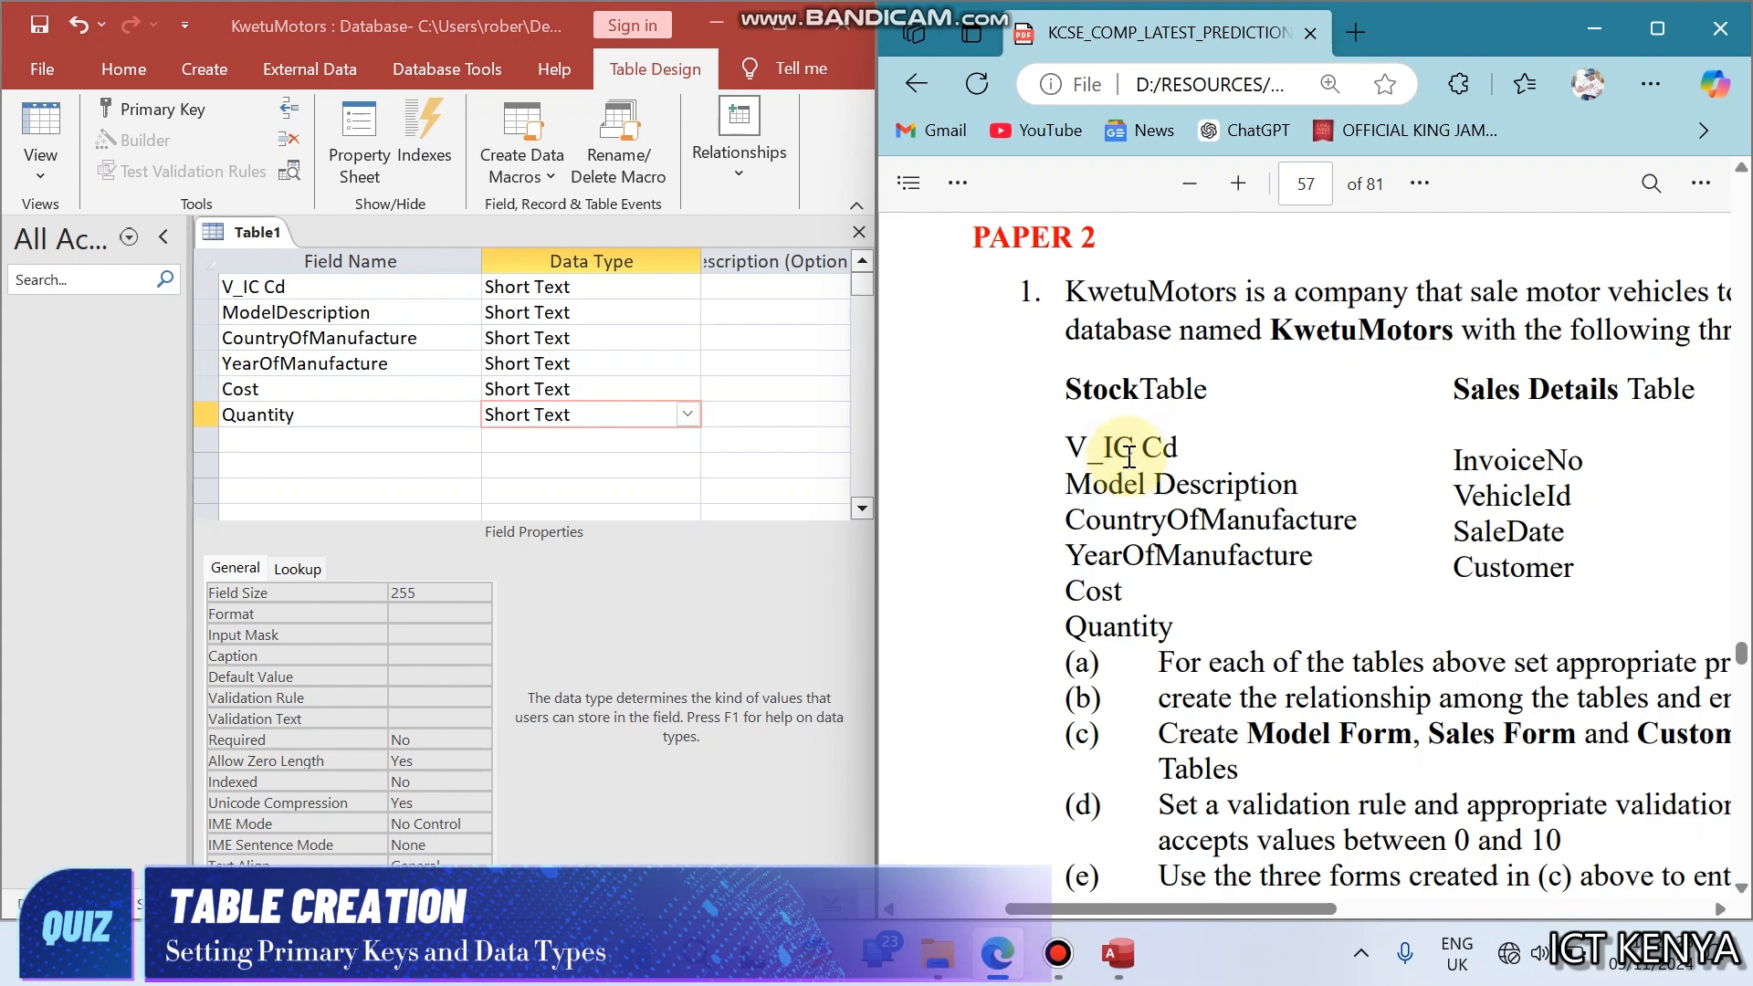
left_click(1077, 445)
left_click_drag(1078, 445, 1179, 447)
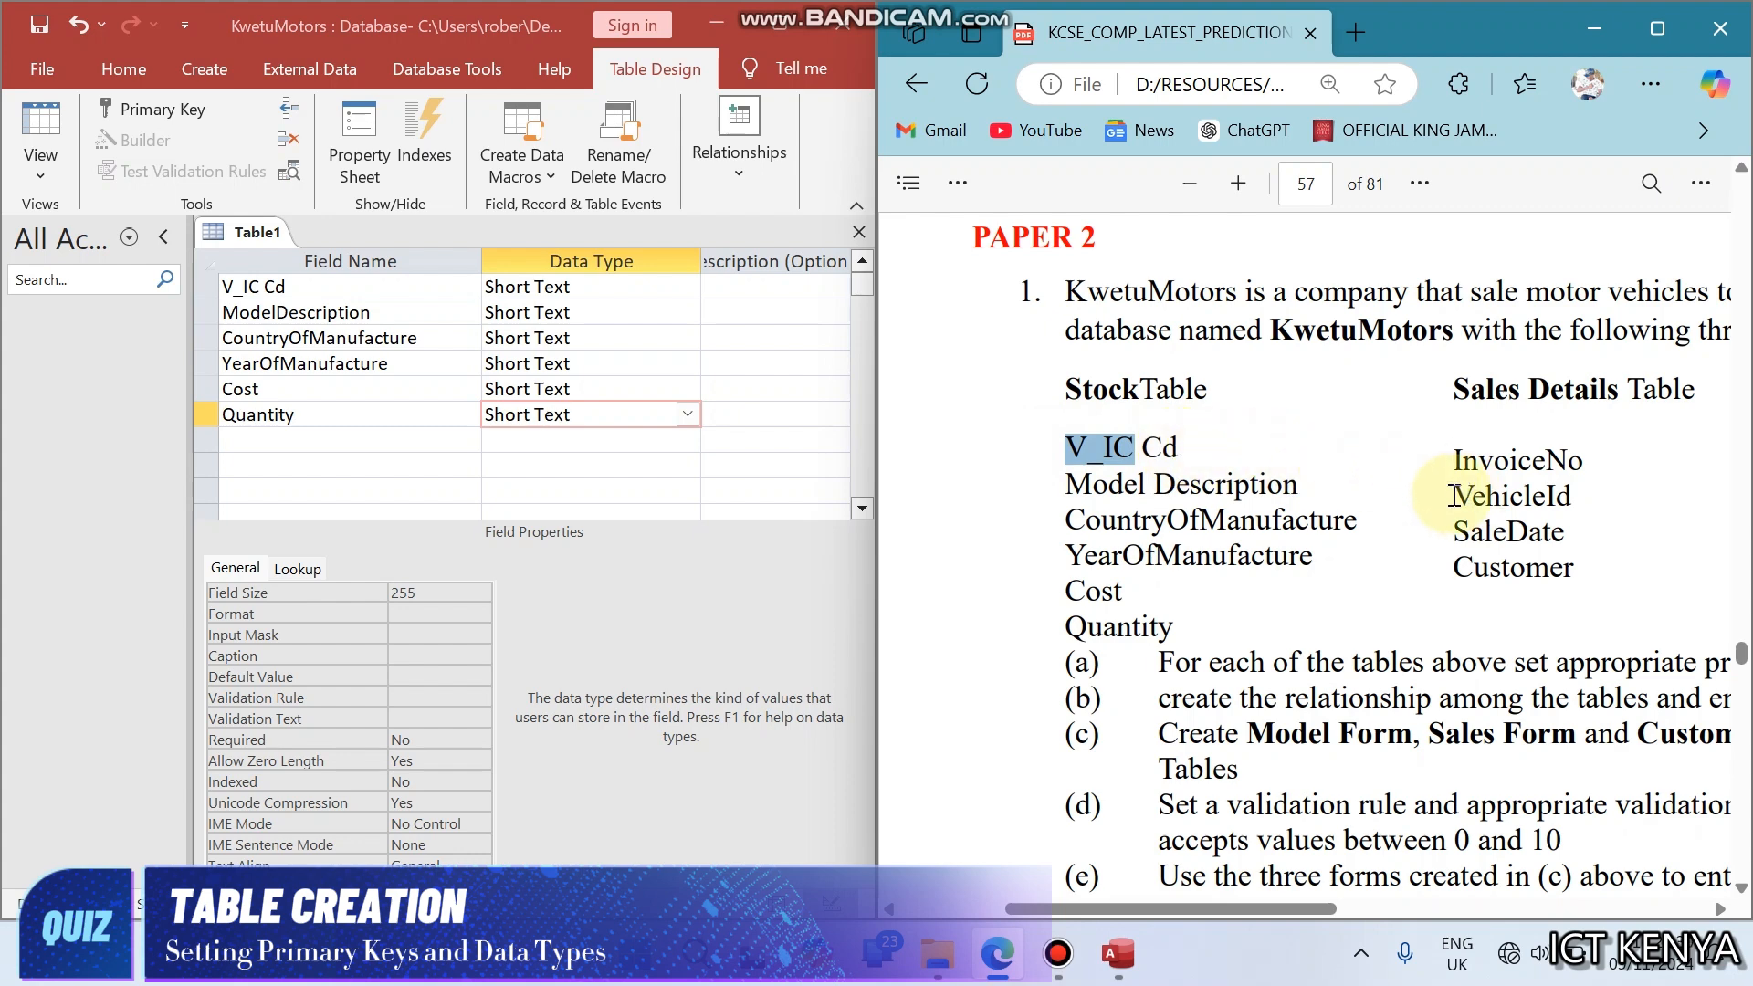
left_click_drag(1452, 497, 1573, 503)
scroll(1572, 503, "right", 5)
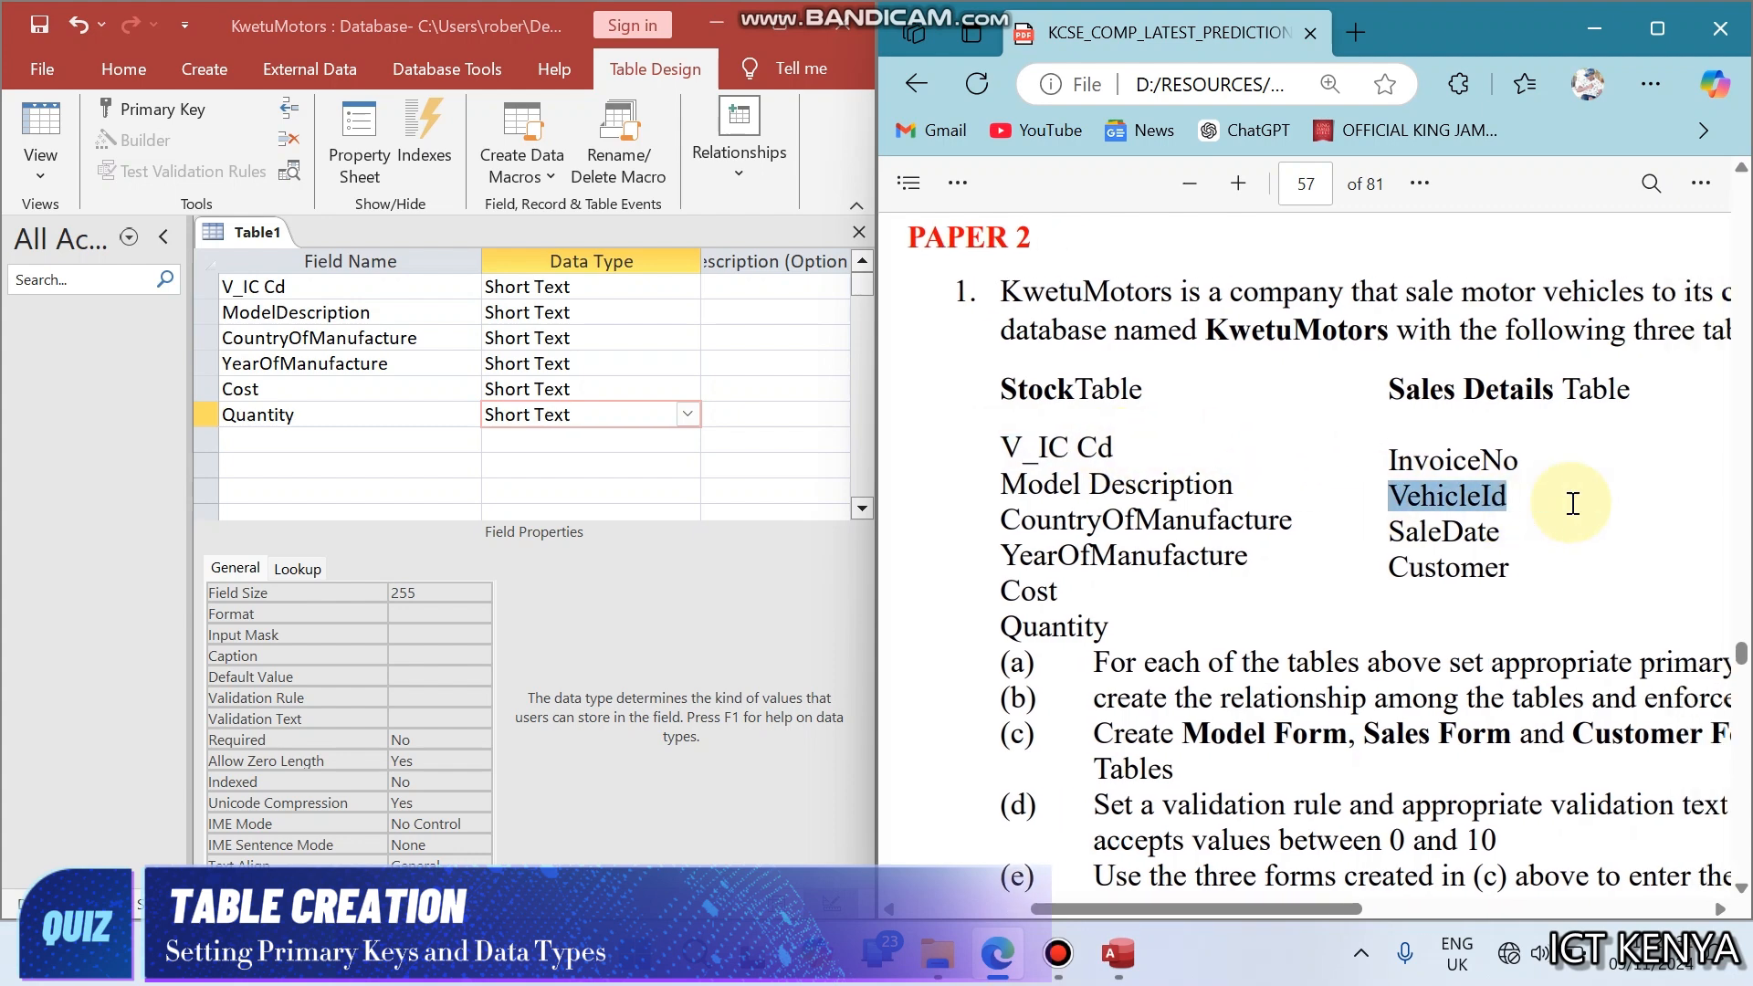
scroll(1572, 503, "left", 2)
scroll(1573, 503, "left", 2)
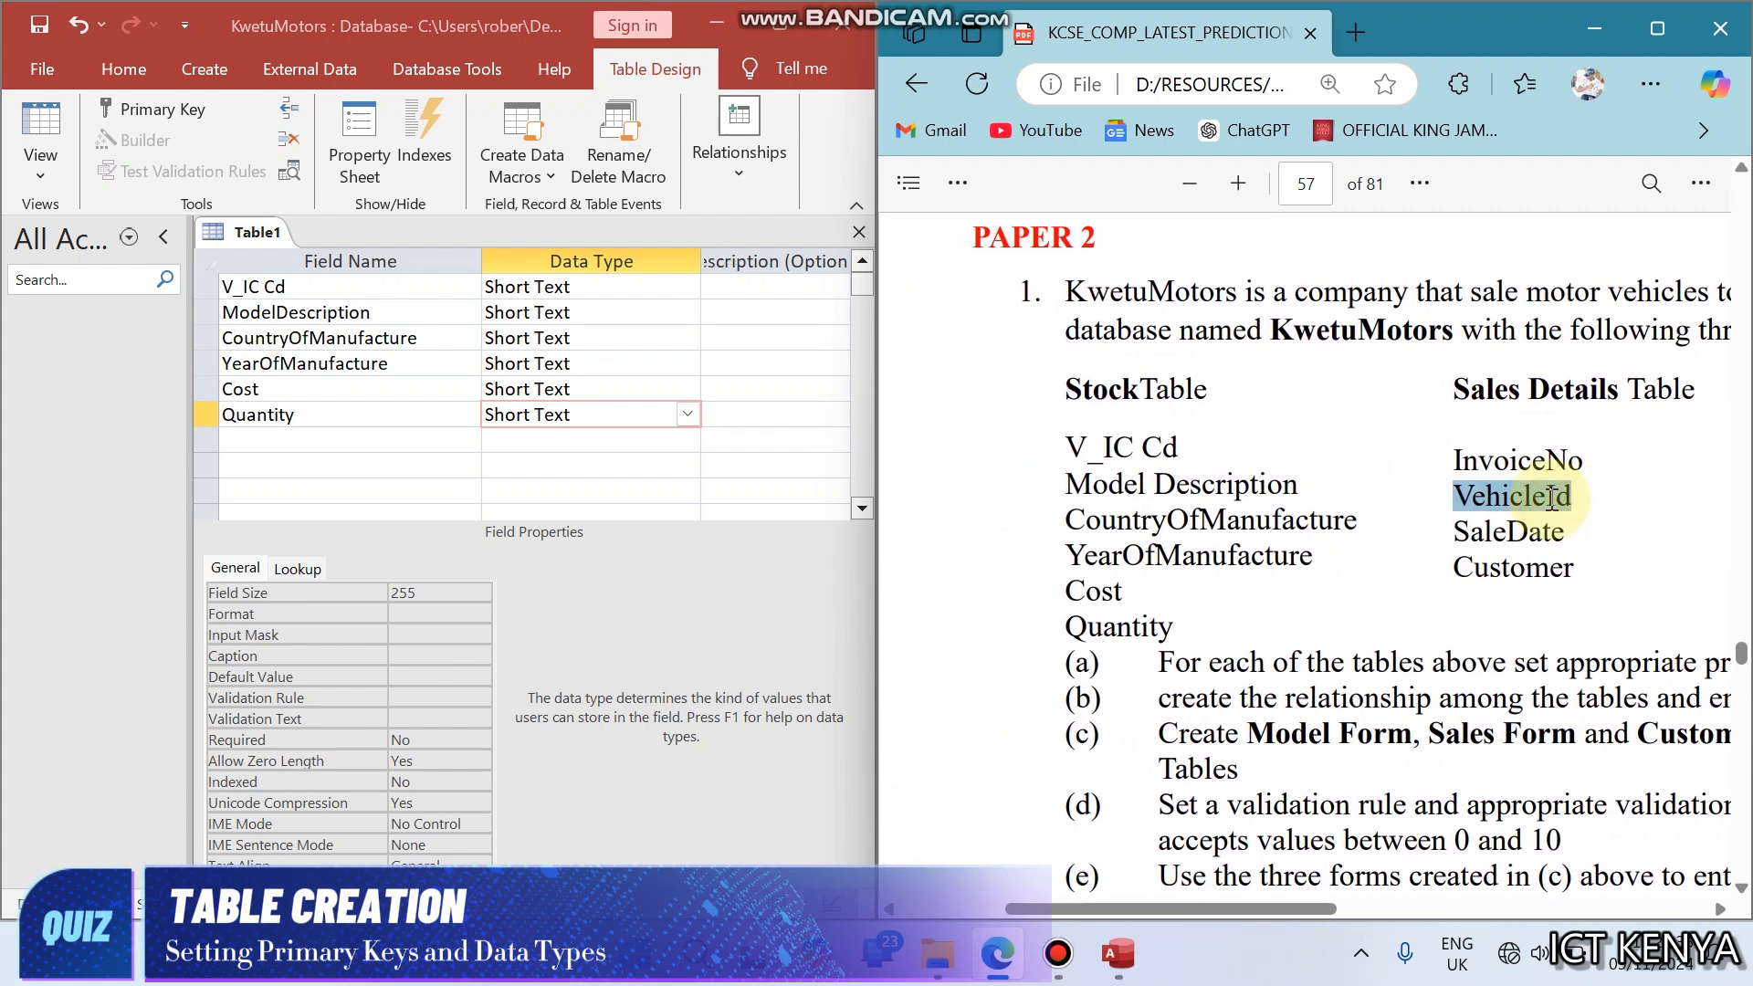
left_click(1551, 500)
double_click(1552, 499)
left_click(1168, 451)
left_click_drag(1168, 451, 1080, 451)
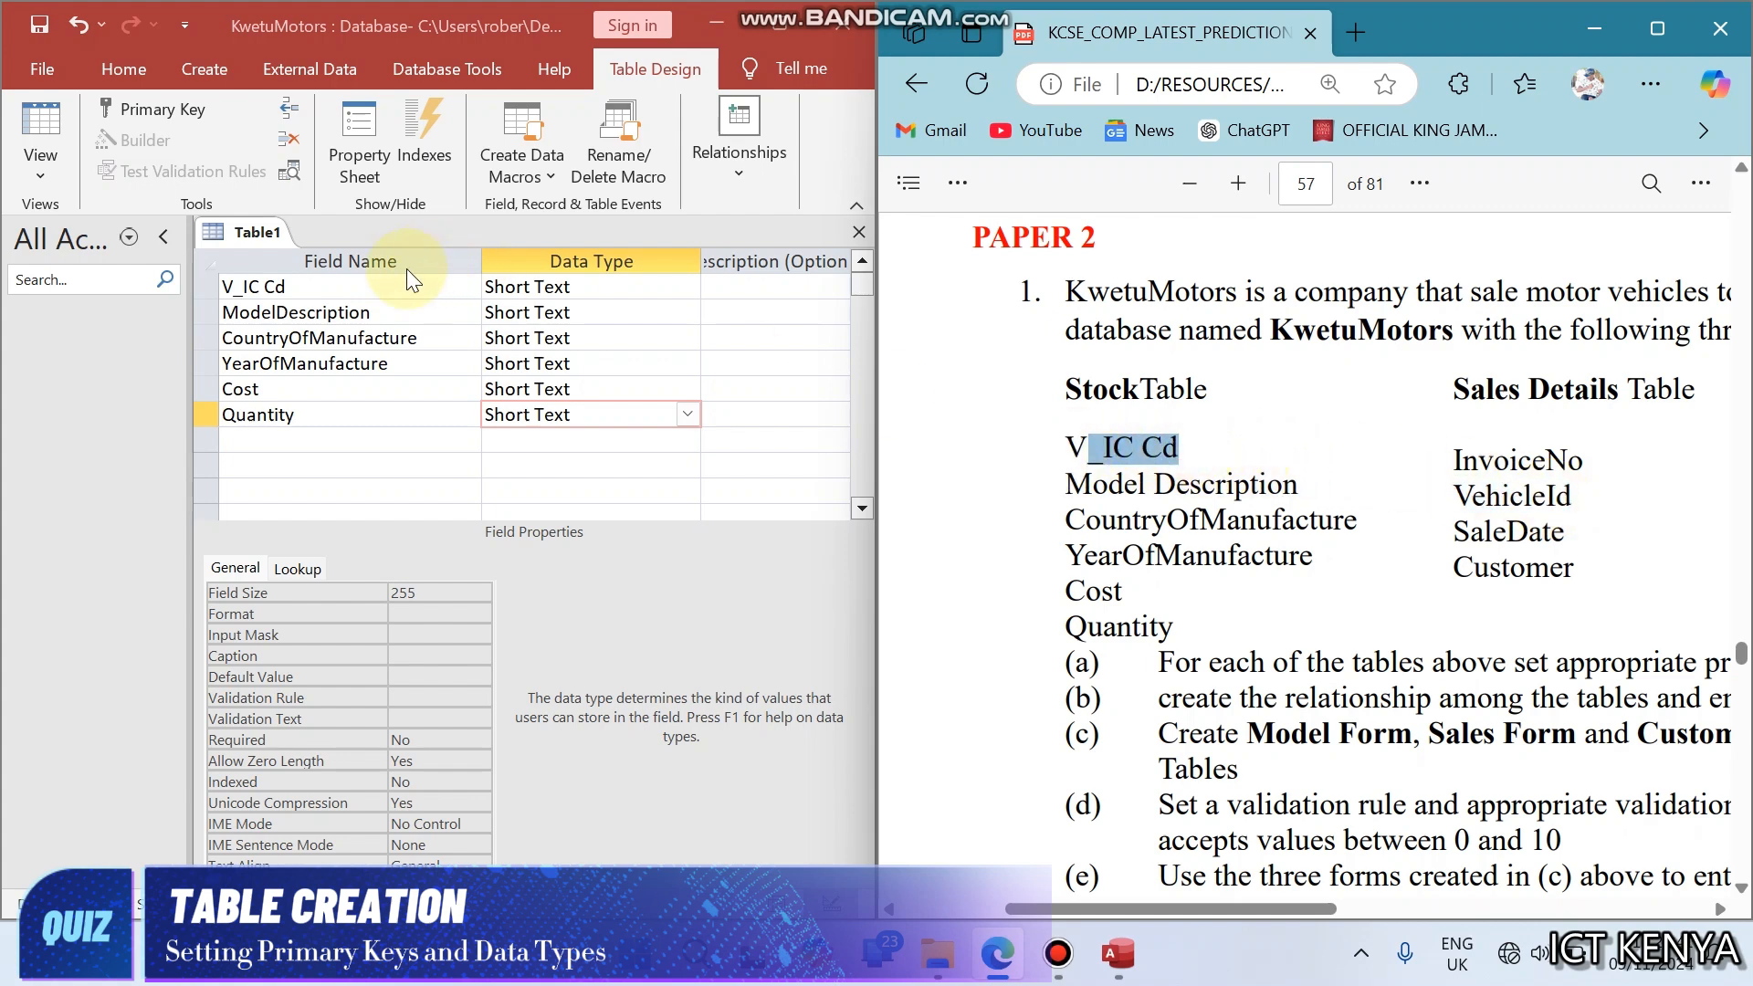
- Set the V_IC Cd field as the table's primary key
left_click(379, 277)
right_click(380, 276)
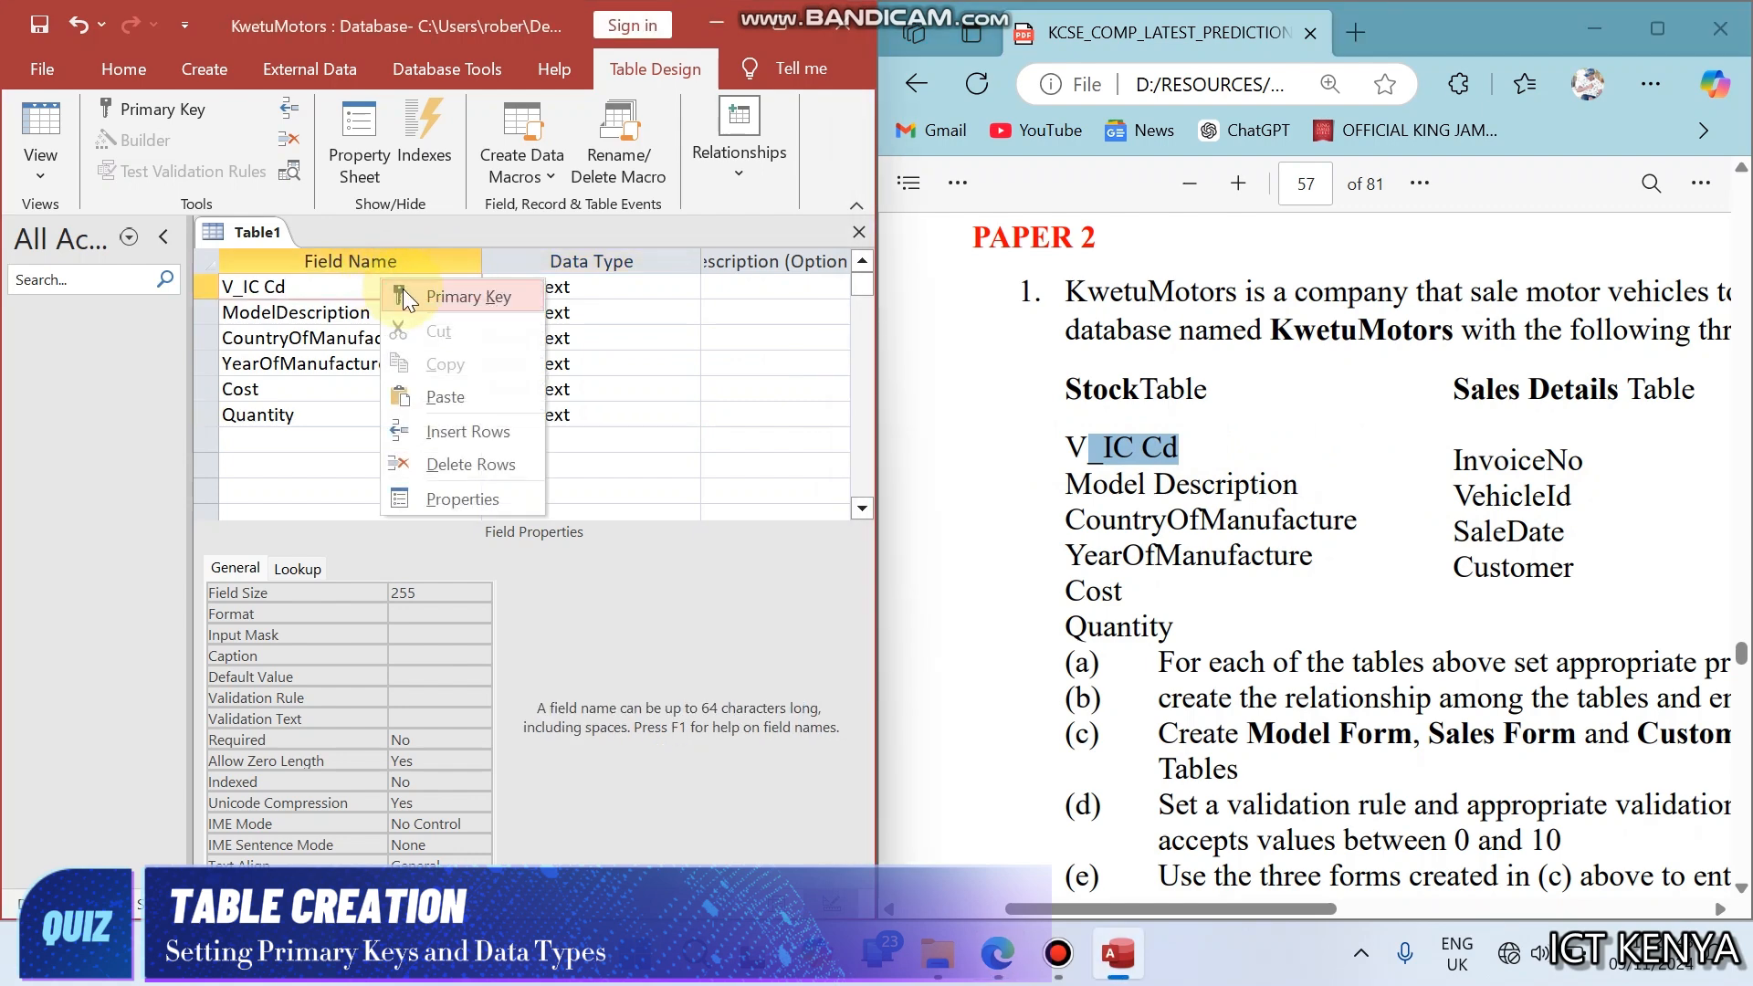
left_click(402, 291)
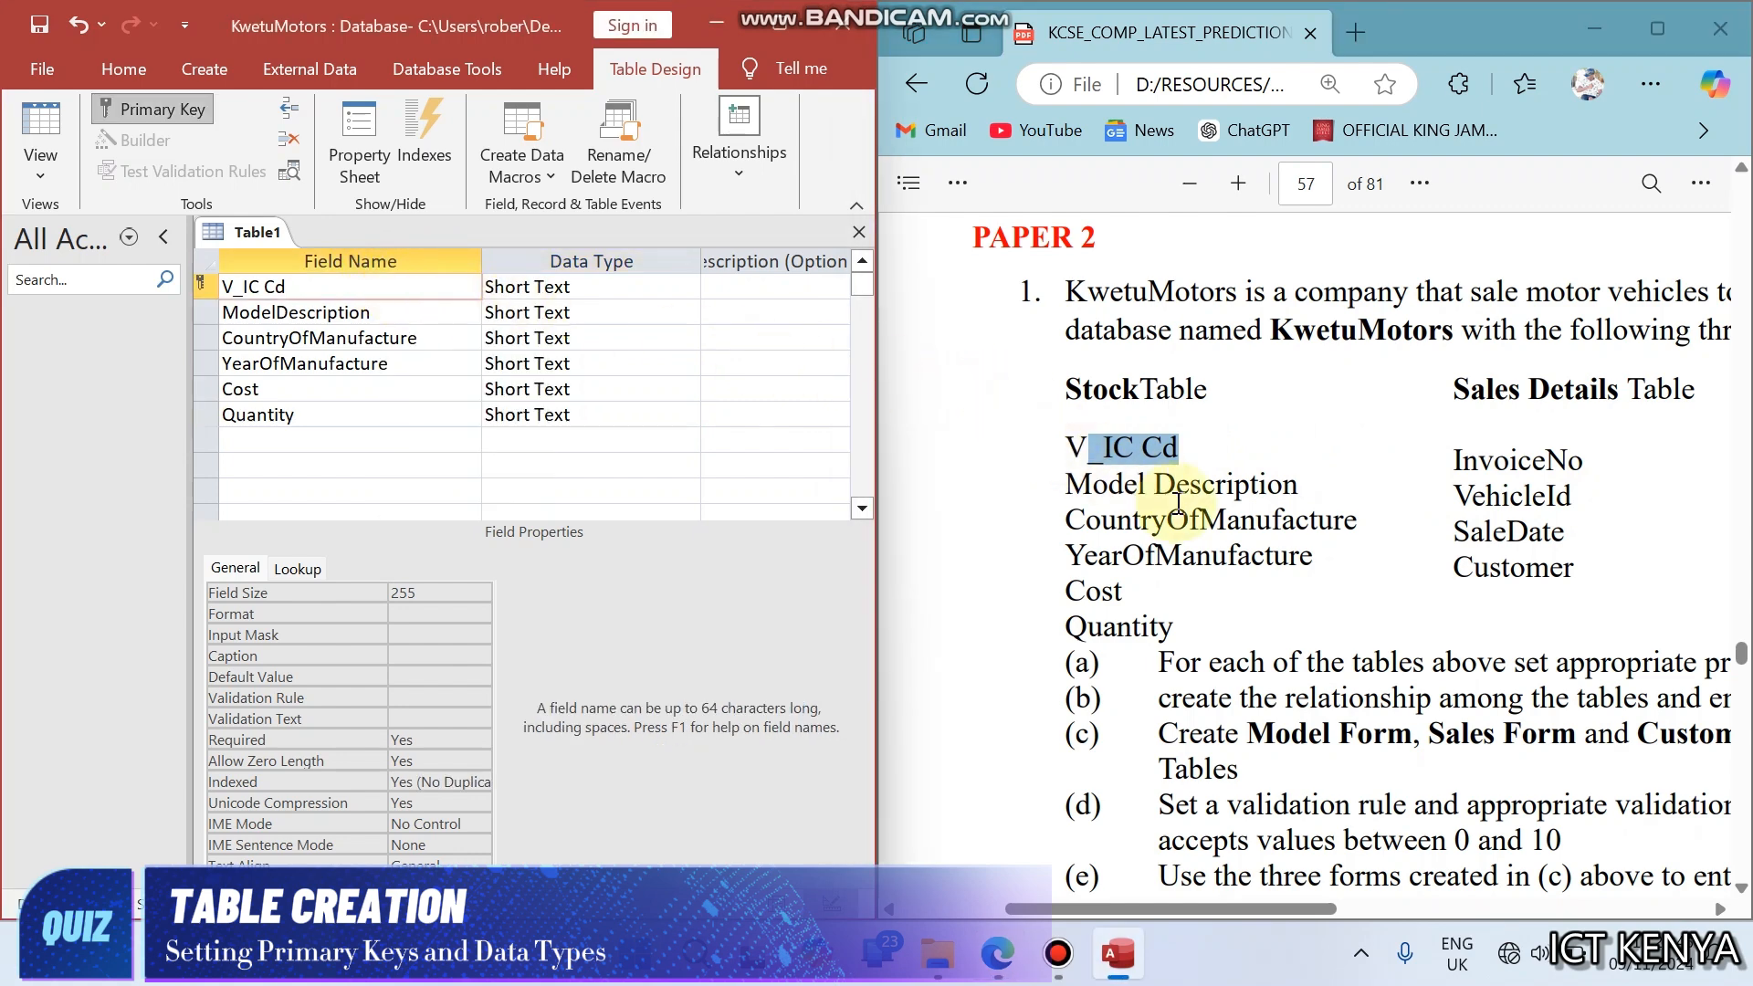
- Check the V_Id values in the question's Stock sample records and set the YearOfManufacture data type to Number
left_click(1175, 492)
scroll(1178, 500, "down", 1)
scroll(1175, 501, "down", 8)
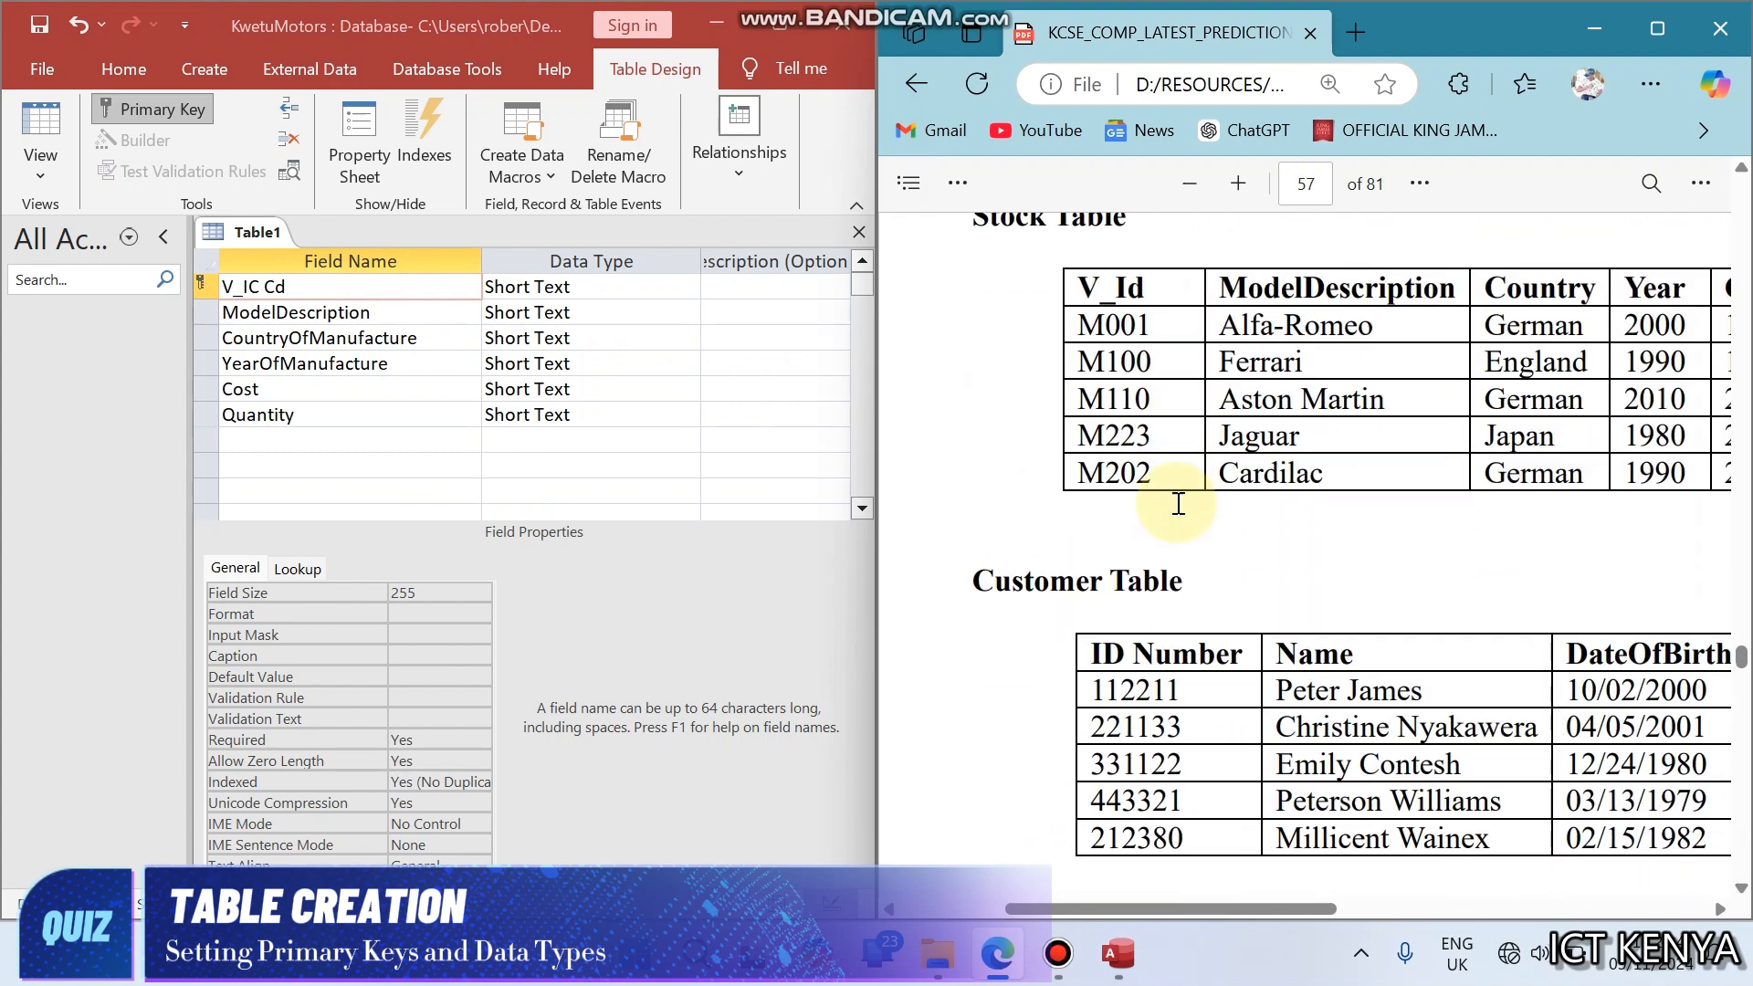
scroll(1176, 501, "up", 1)
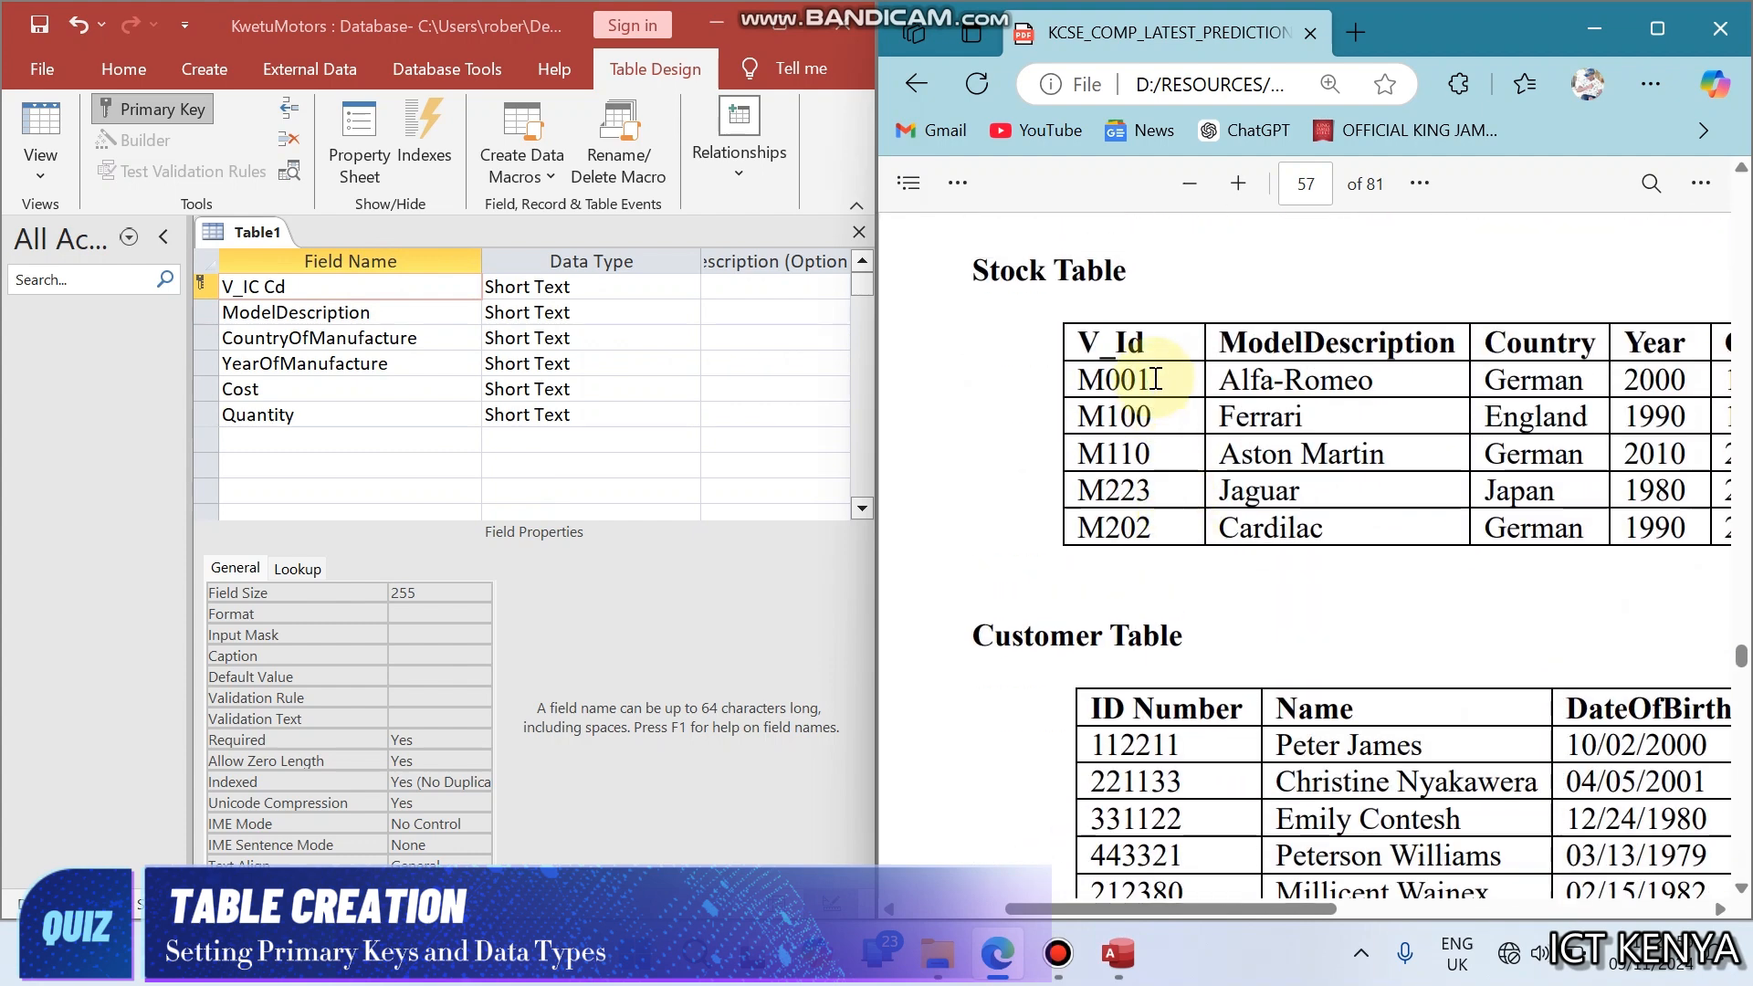
left_click_drag(1153, 380, 1095, 379)
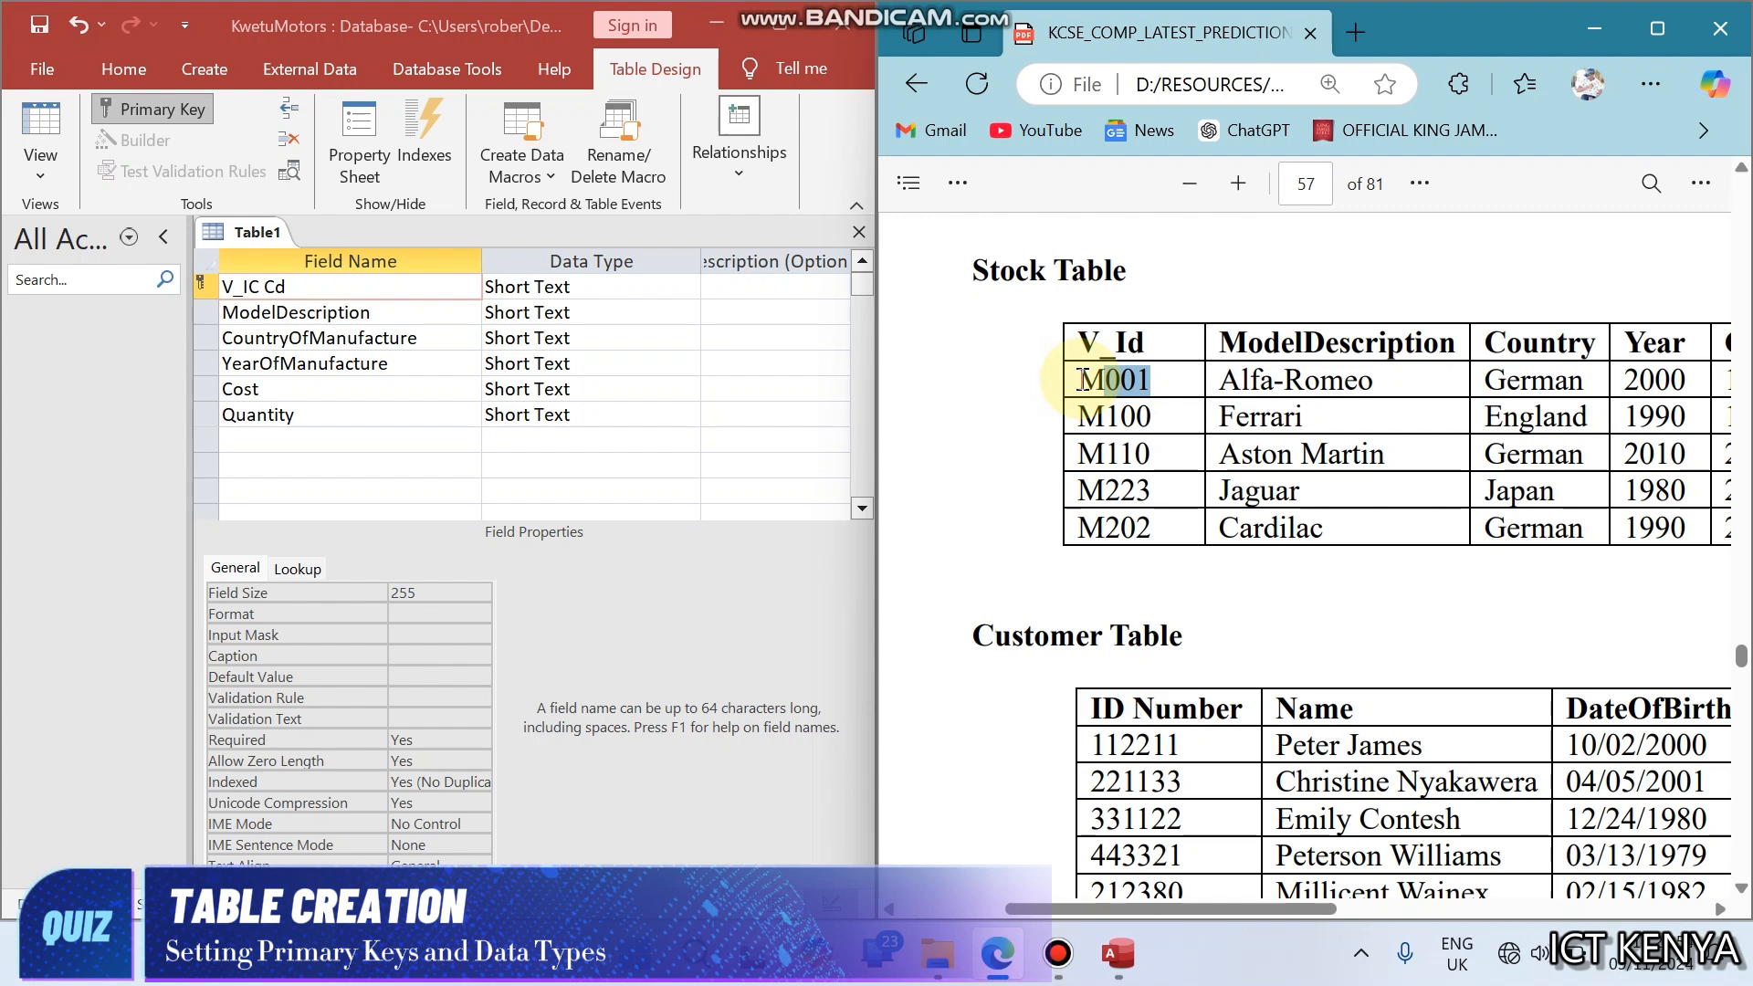
left_click(599, 285)
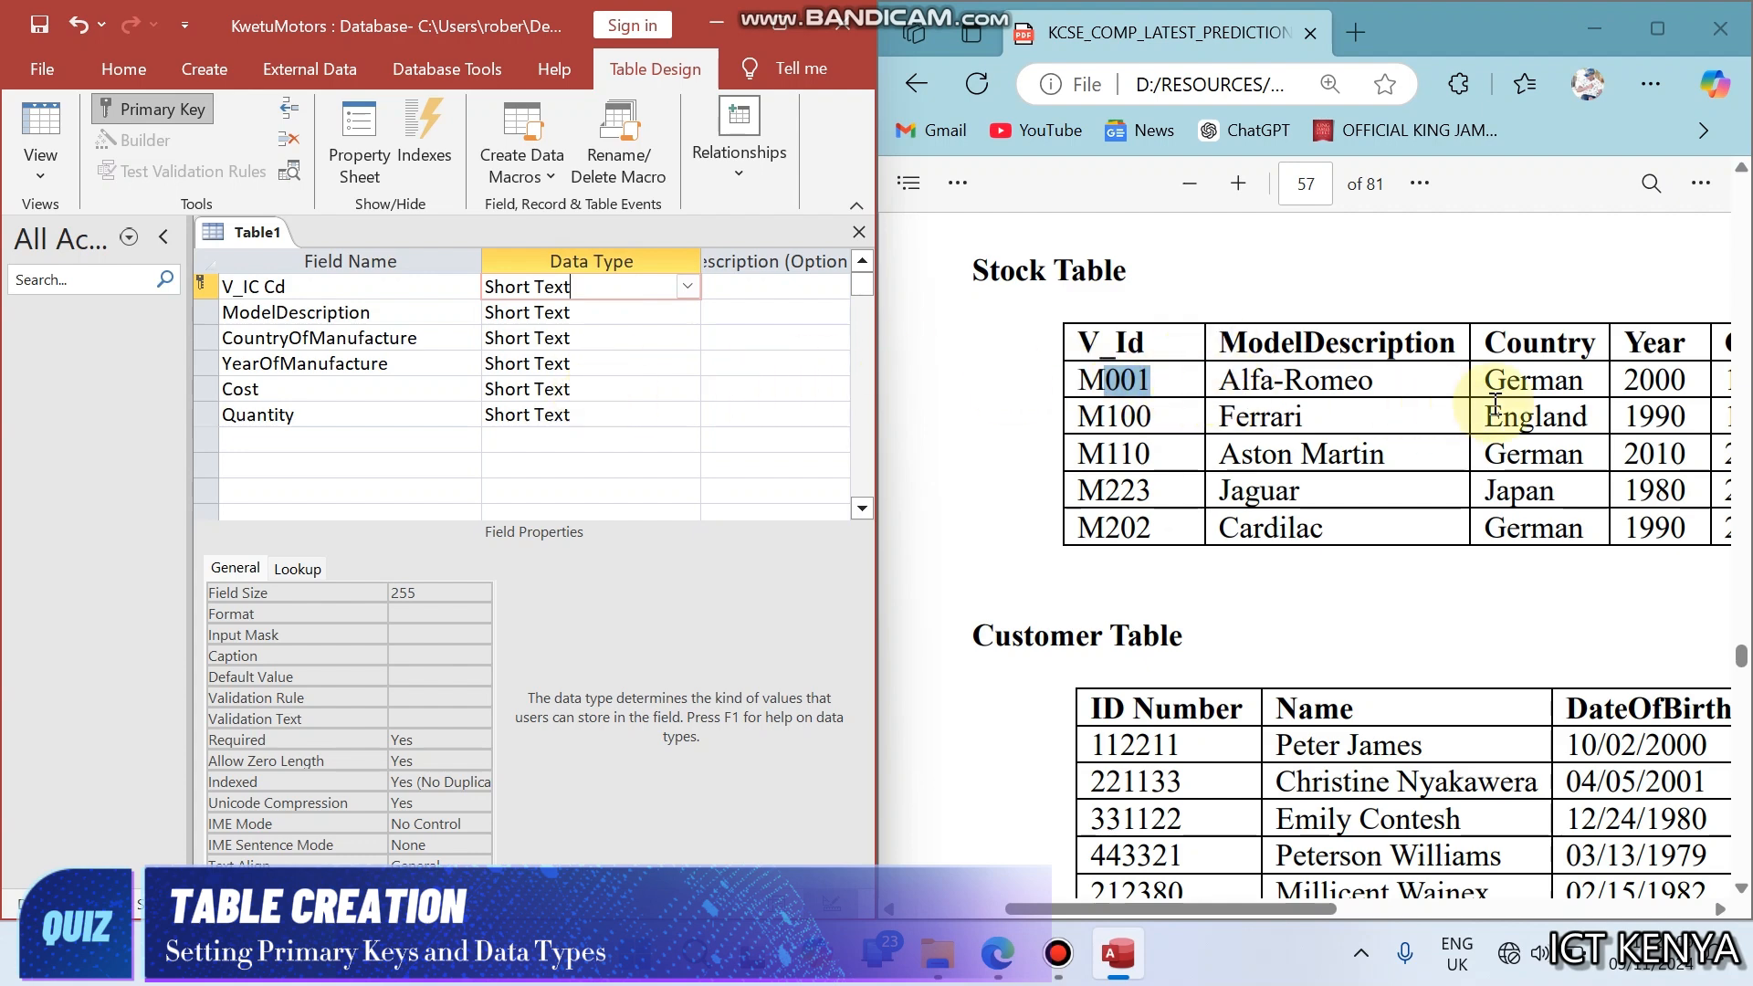
left_click(671, 367)
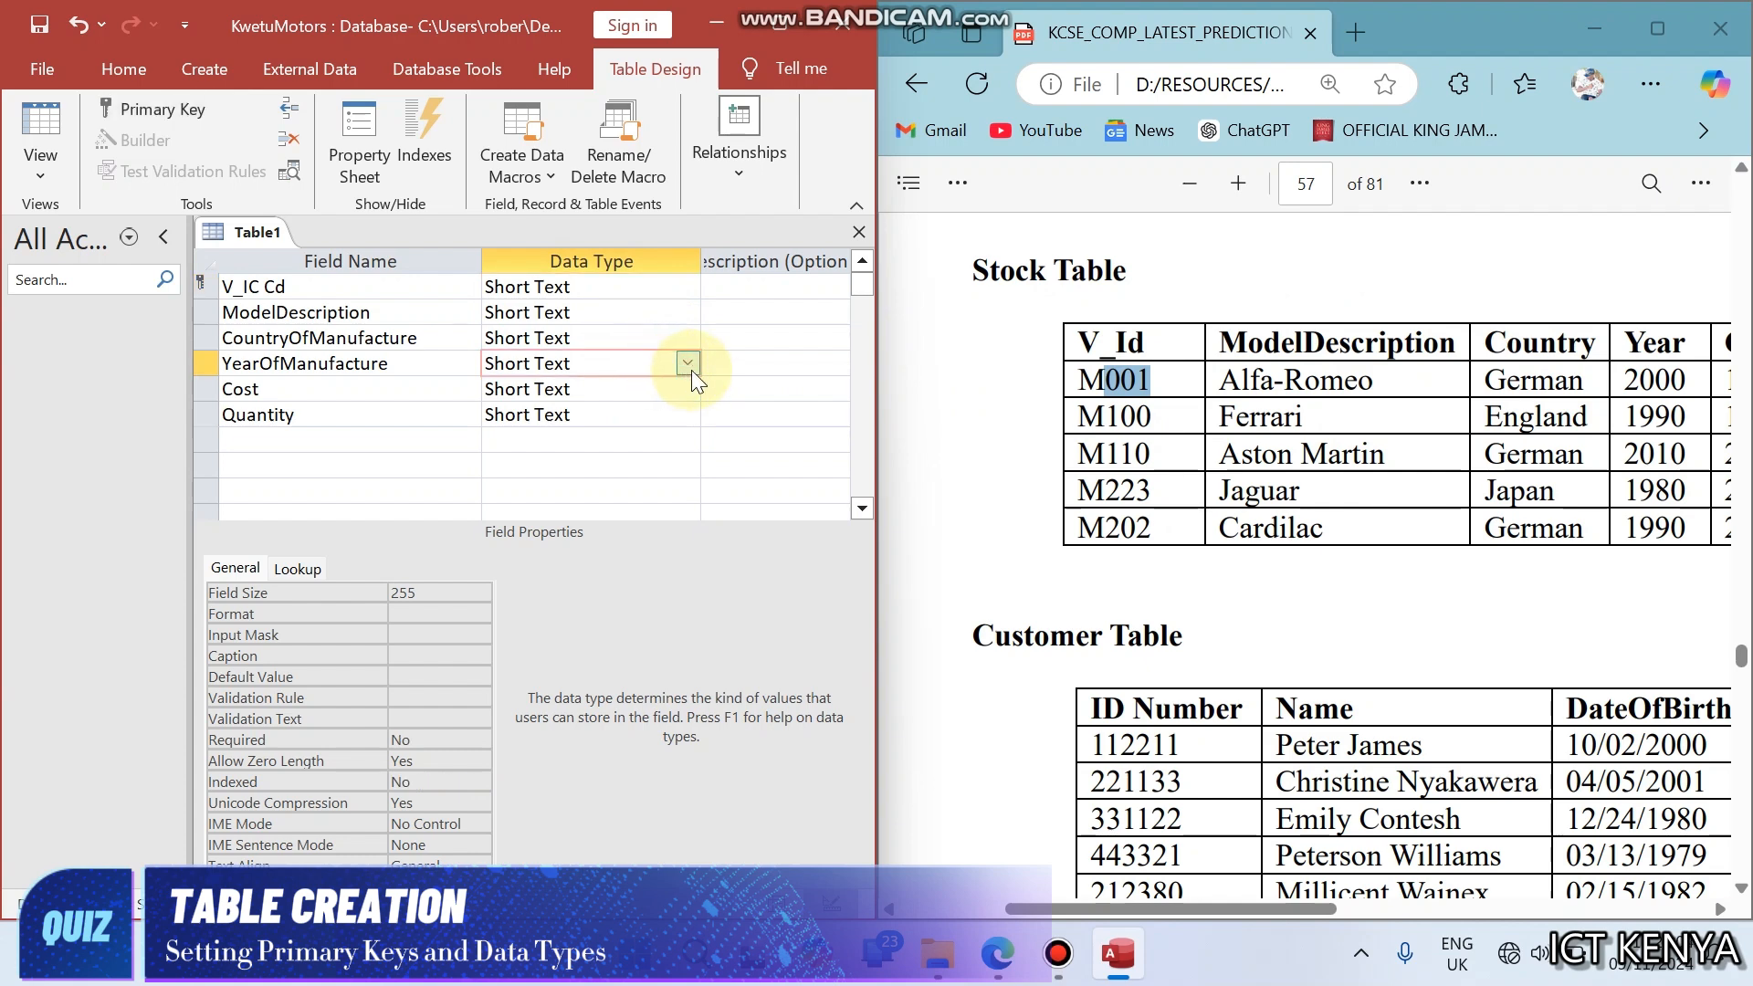
left_click(688, 363)
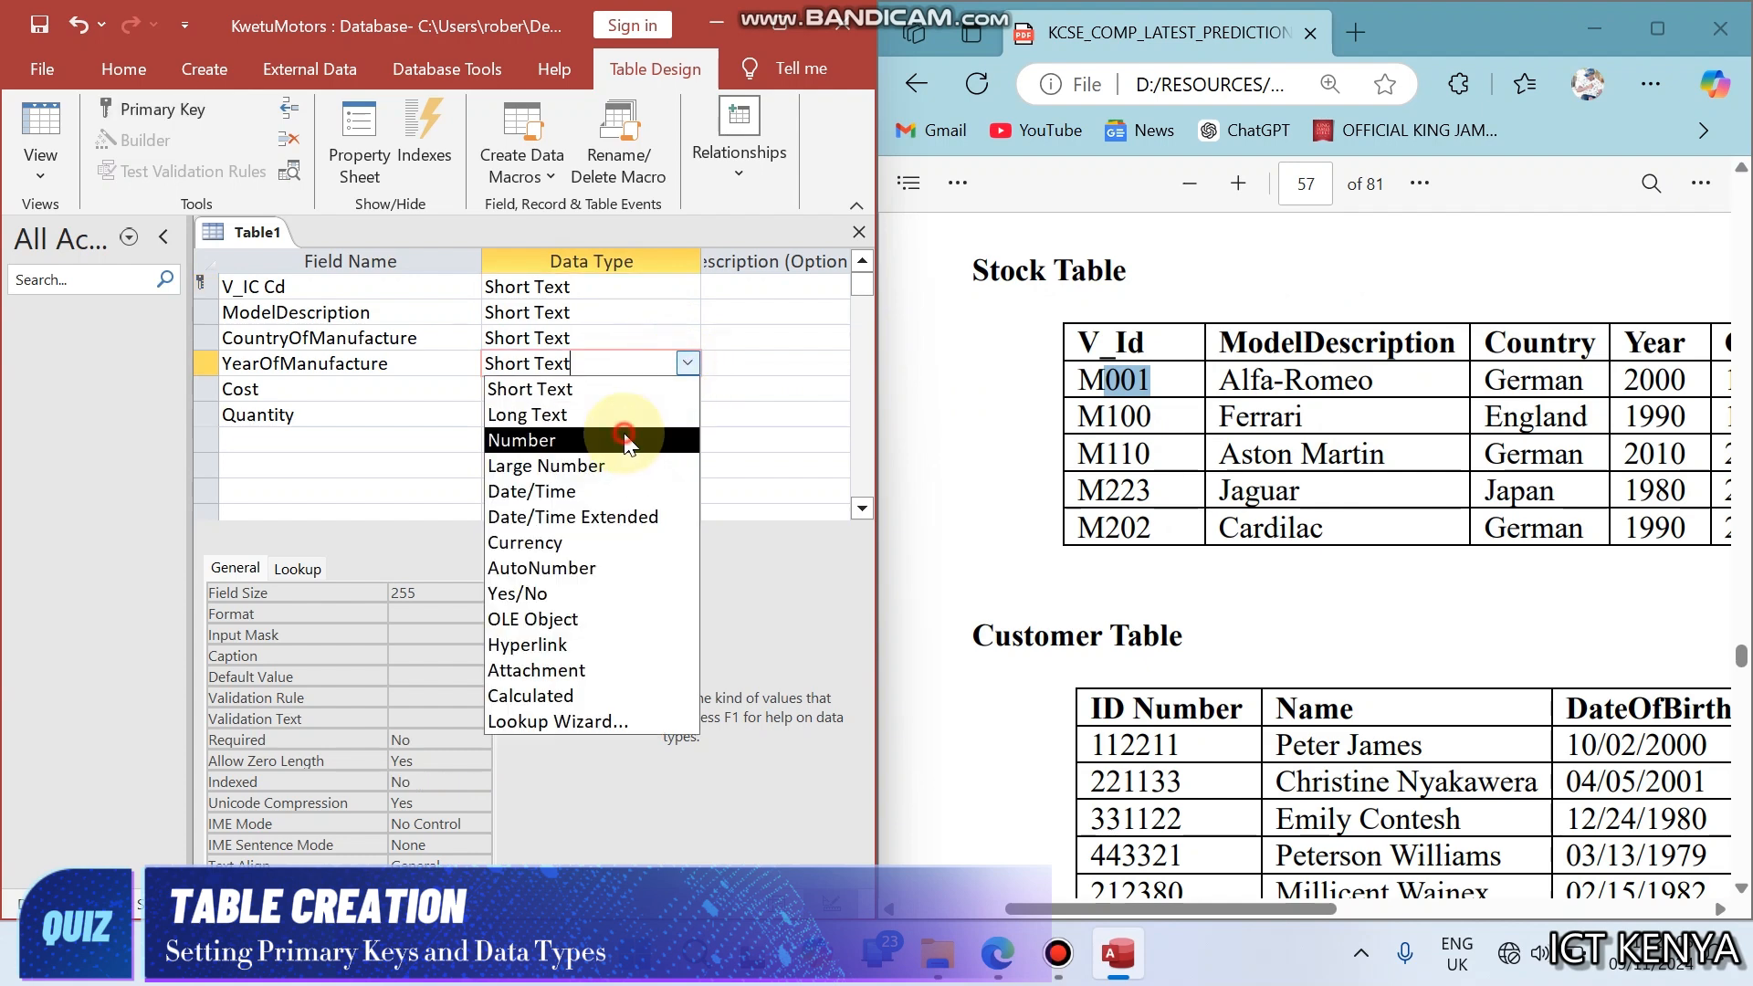
left_click(626, 439)
- Consult the Cost and Quantity columns of the sample records, and set Cost to Currency and Quantity to Number
left_click(1311, 466)
scroll(1311, 470, "right", 5)
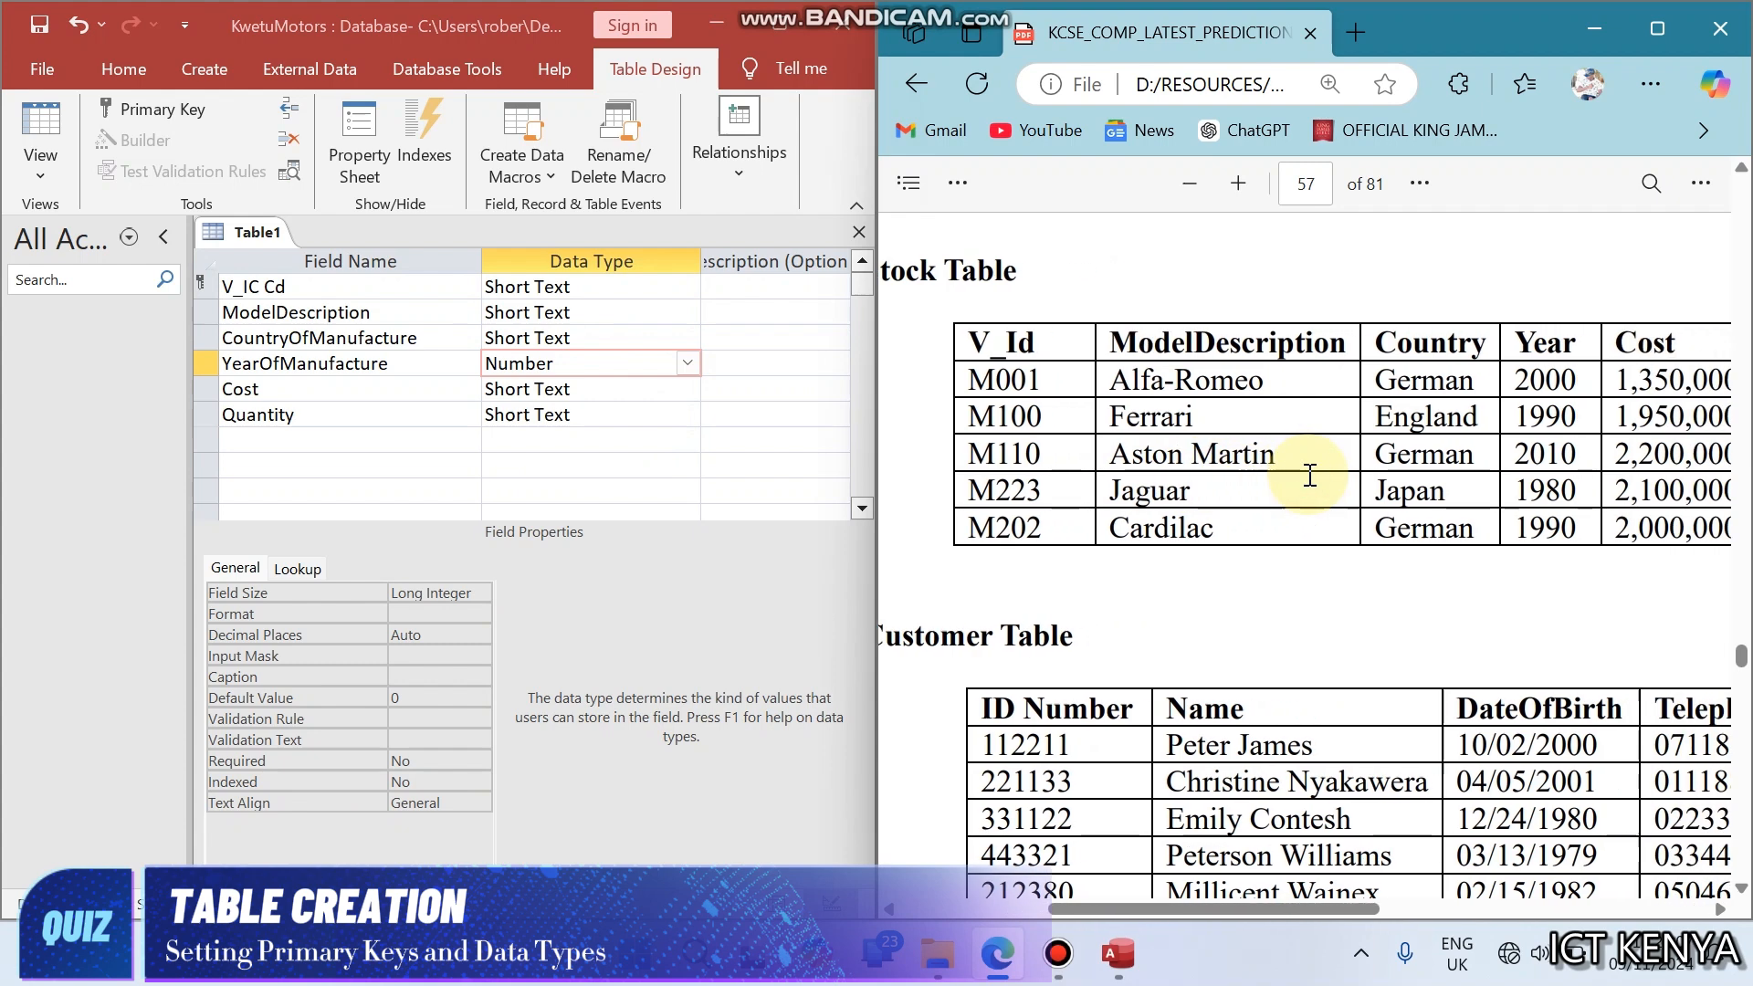
scroll(1312, 471, "right", 1)
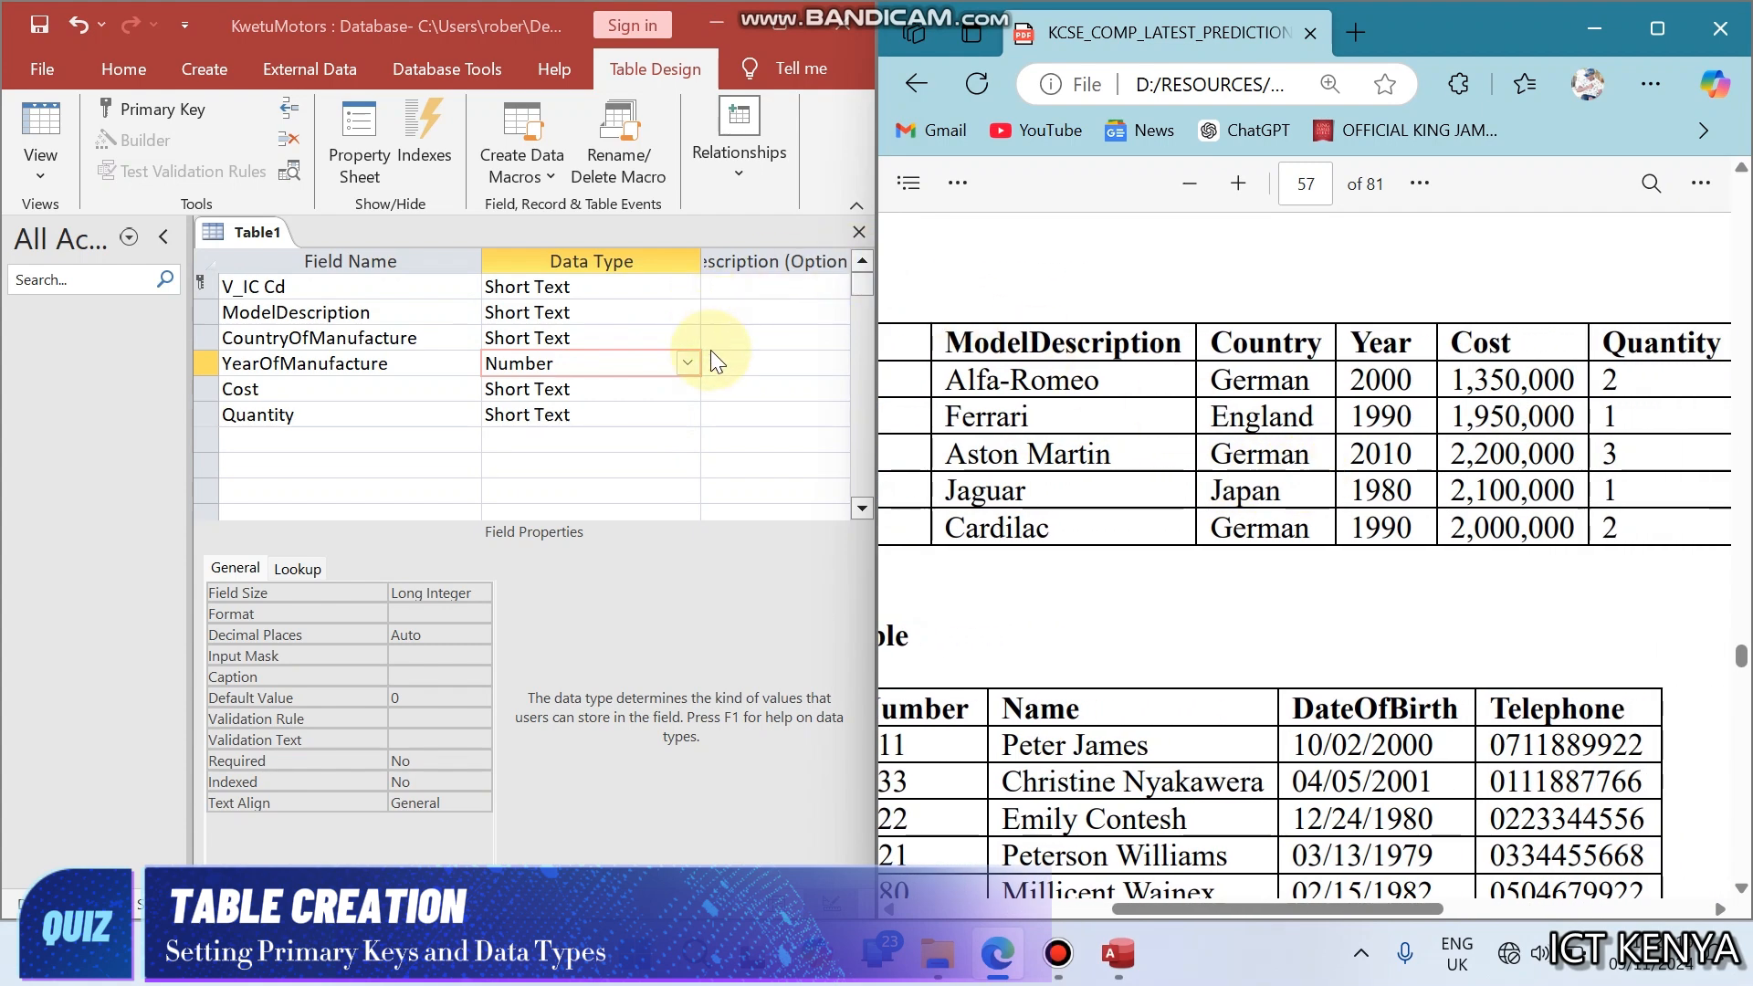
left_click(673, 388)
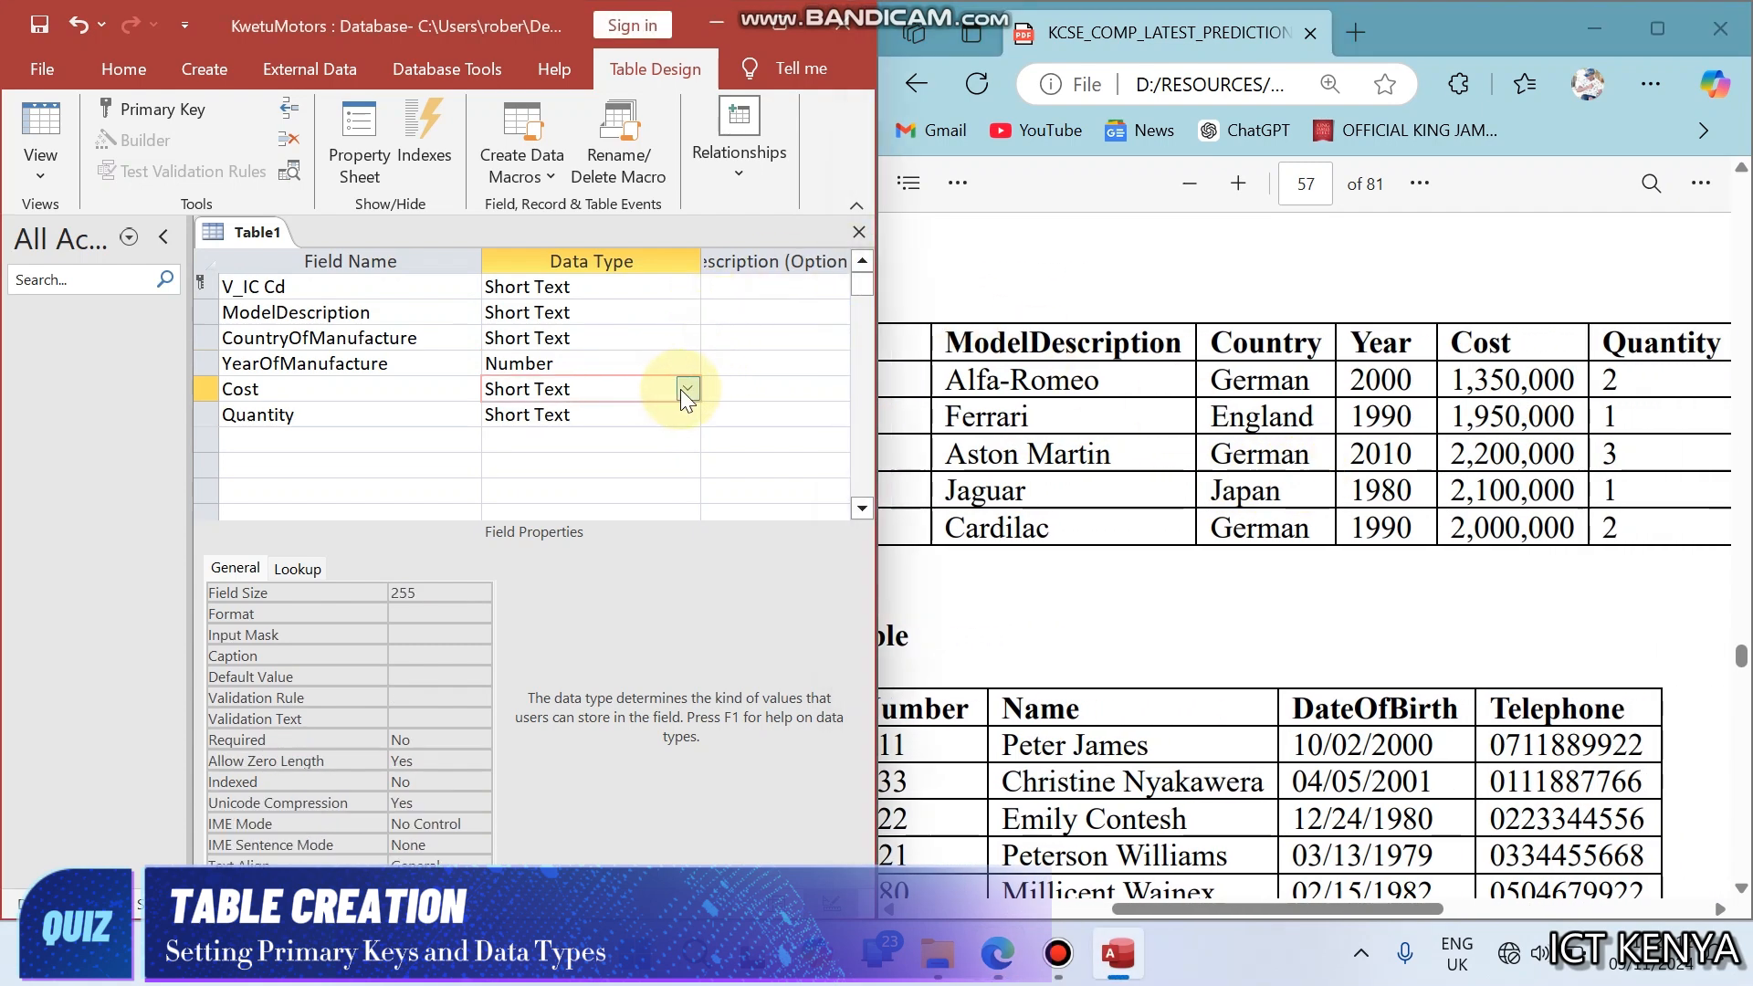
left_click(687, 390)
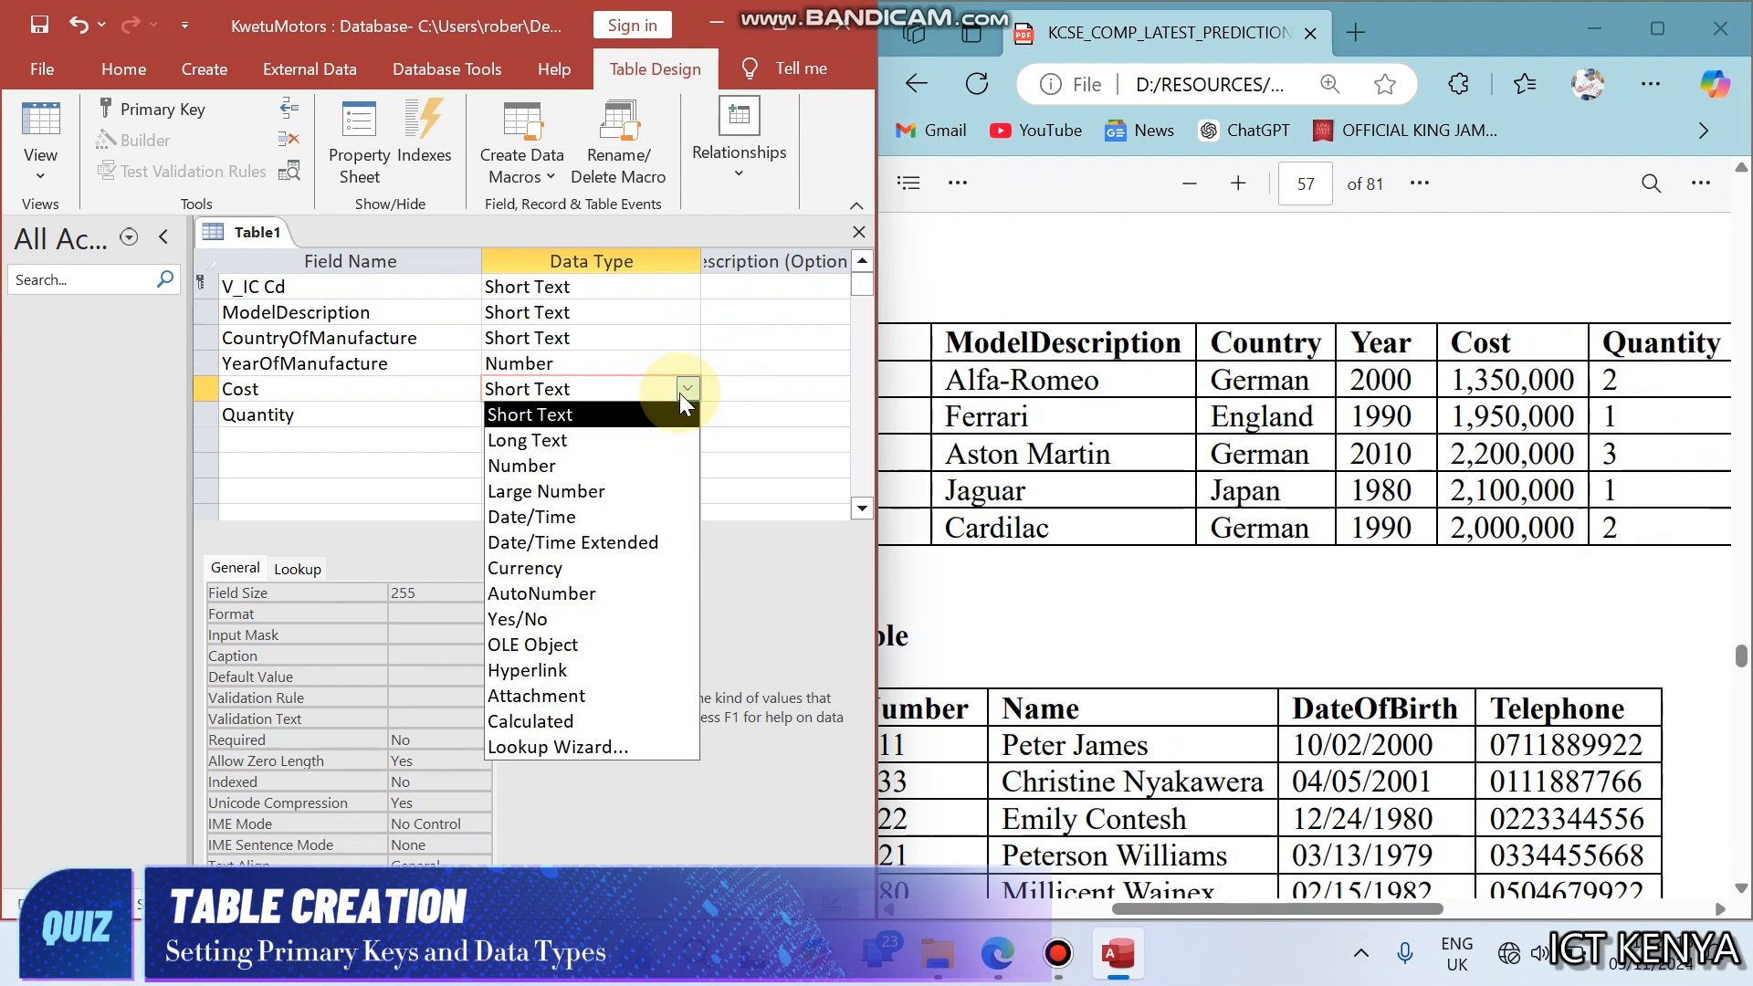
left_click(561, 568)
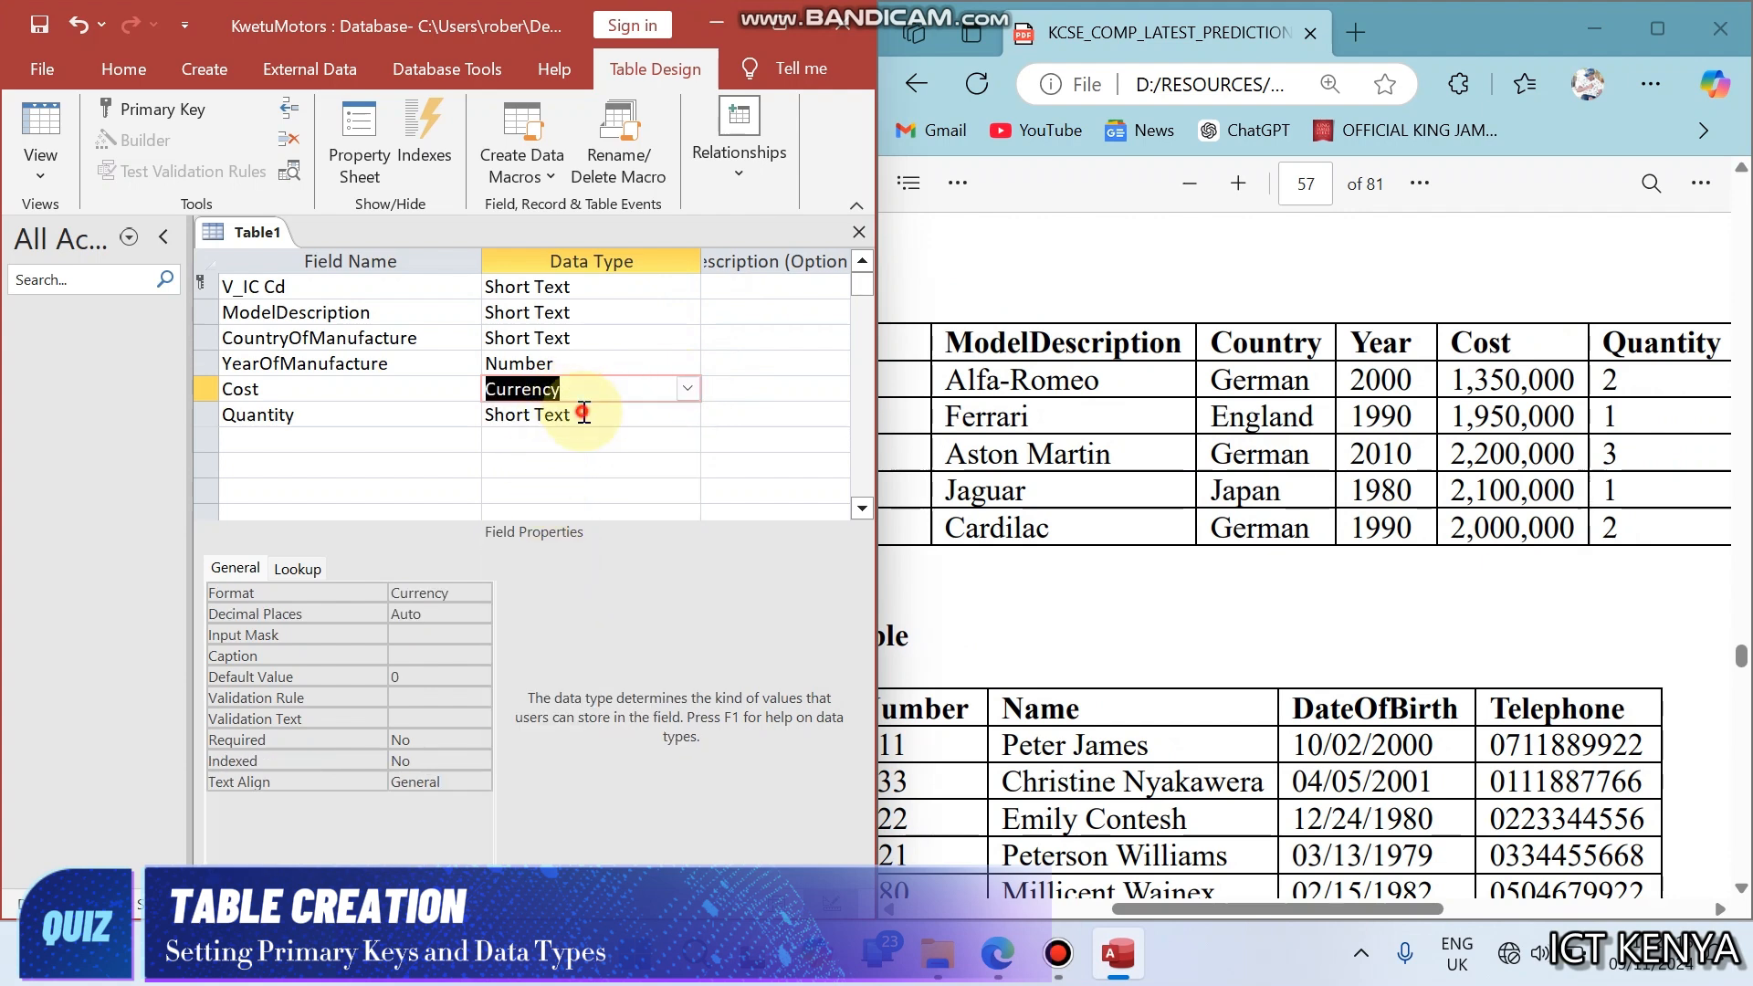
left_click(683, 413)
left_click(687, 414)
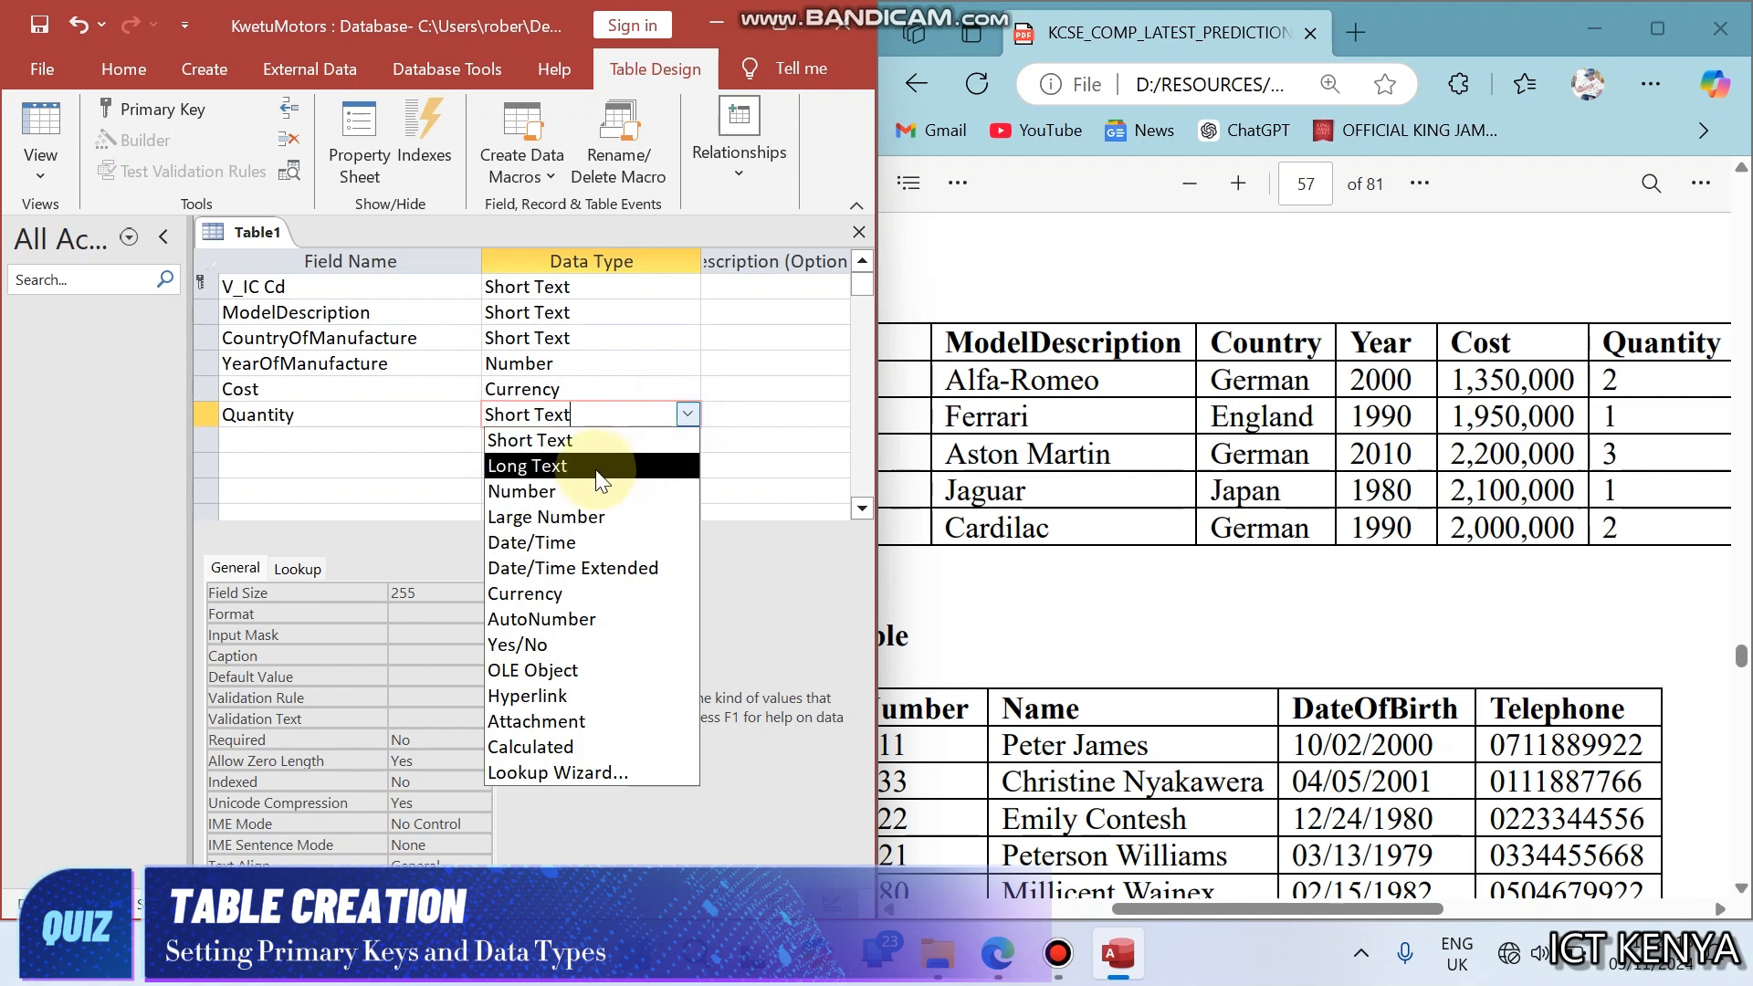
left_click(585, 491)
- Save the table under the name Stock, copied from the question's table heading, and close it
left_click(1212, 426)
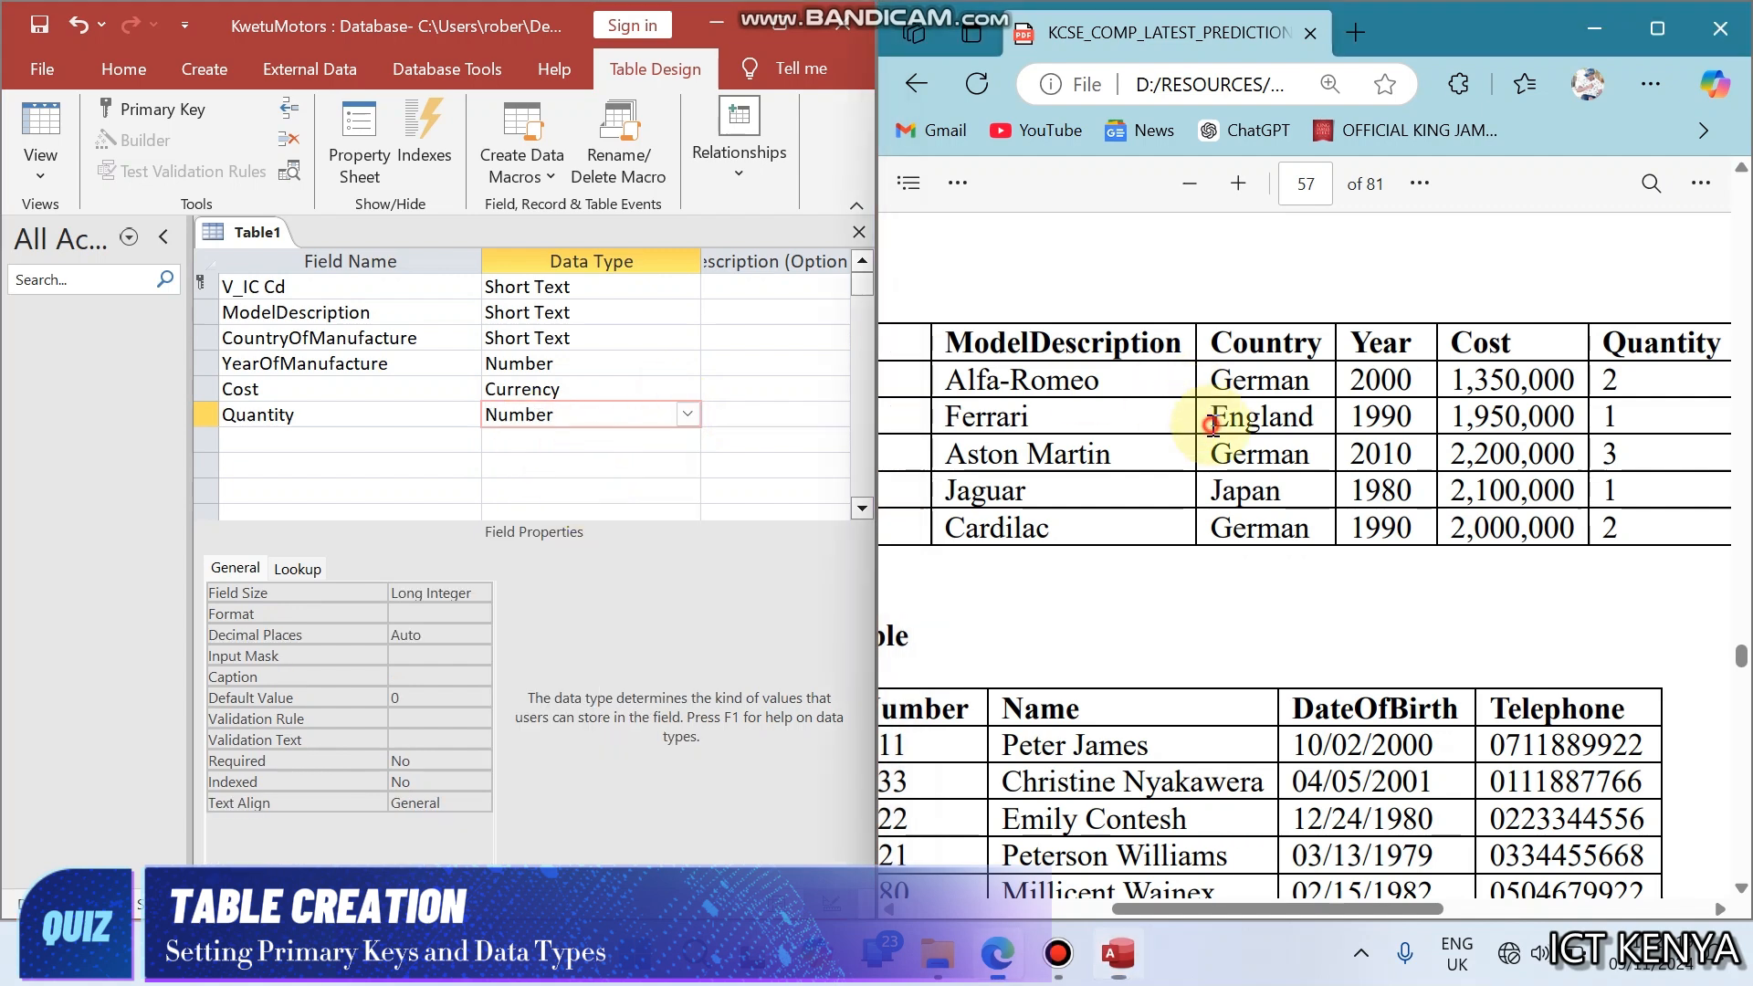
scroll(1212, 426, "left", 6)
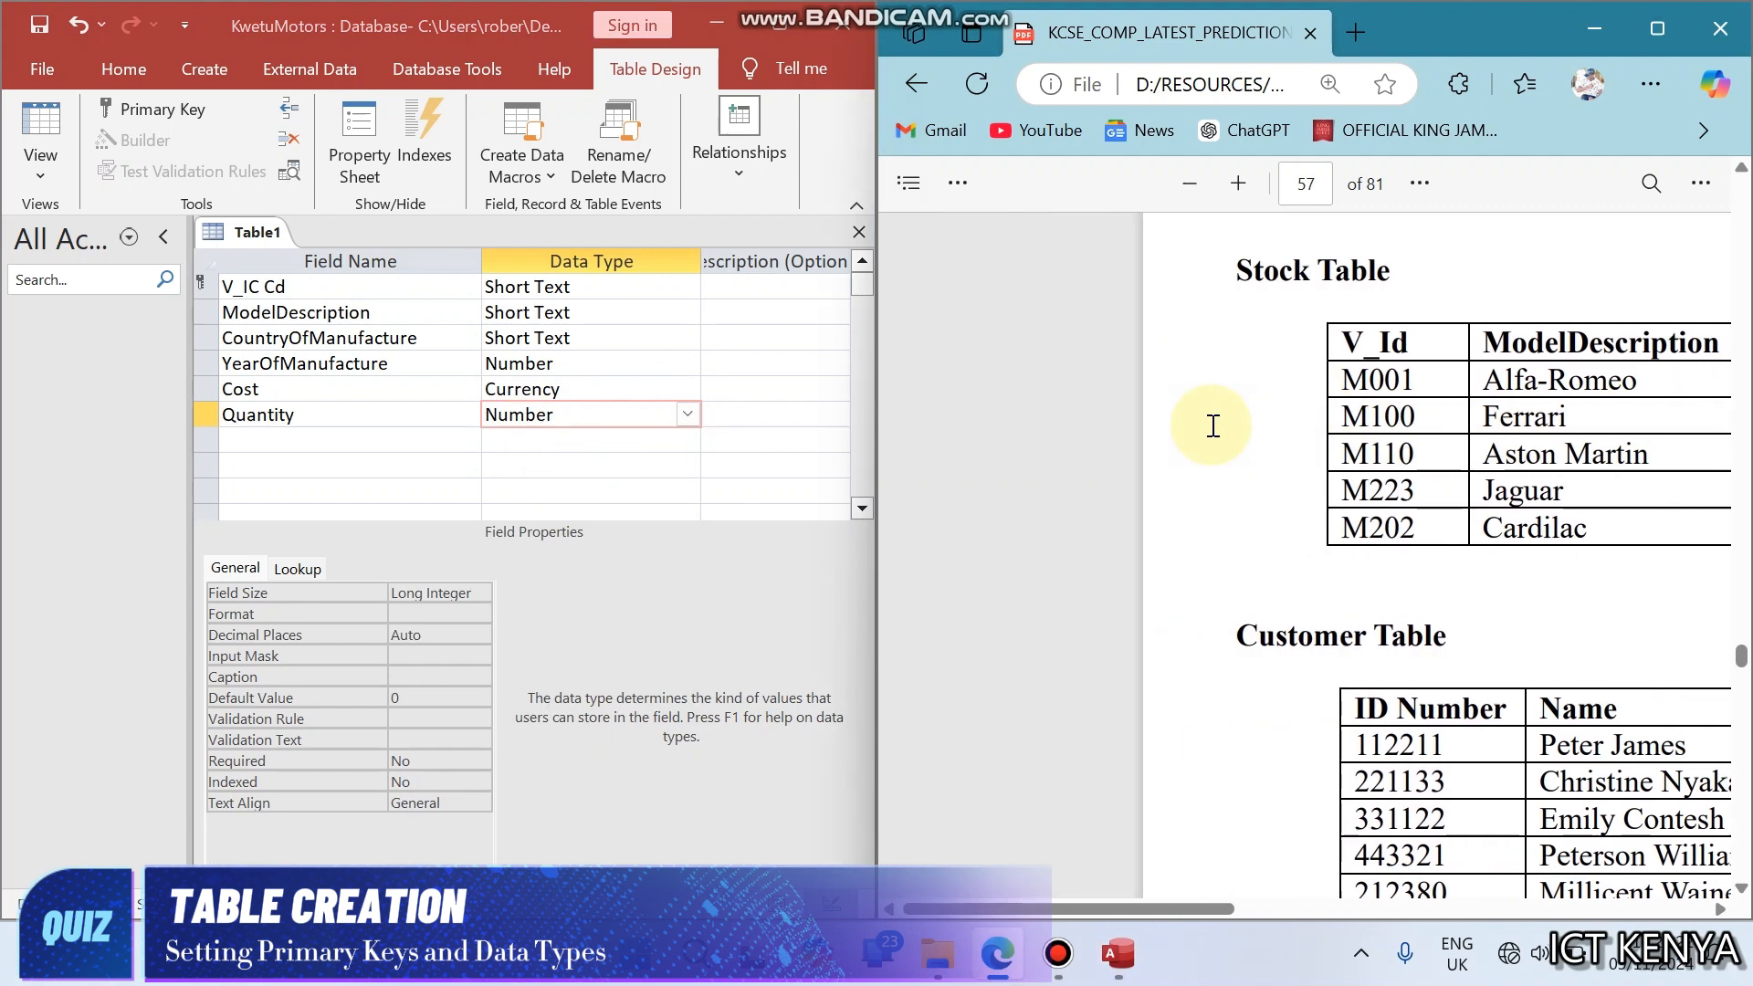
scroll(1213, 426, "up", 10)
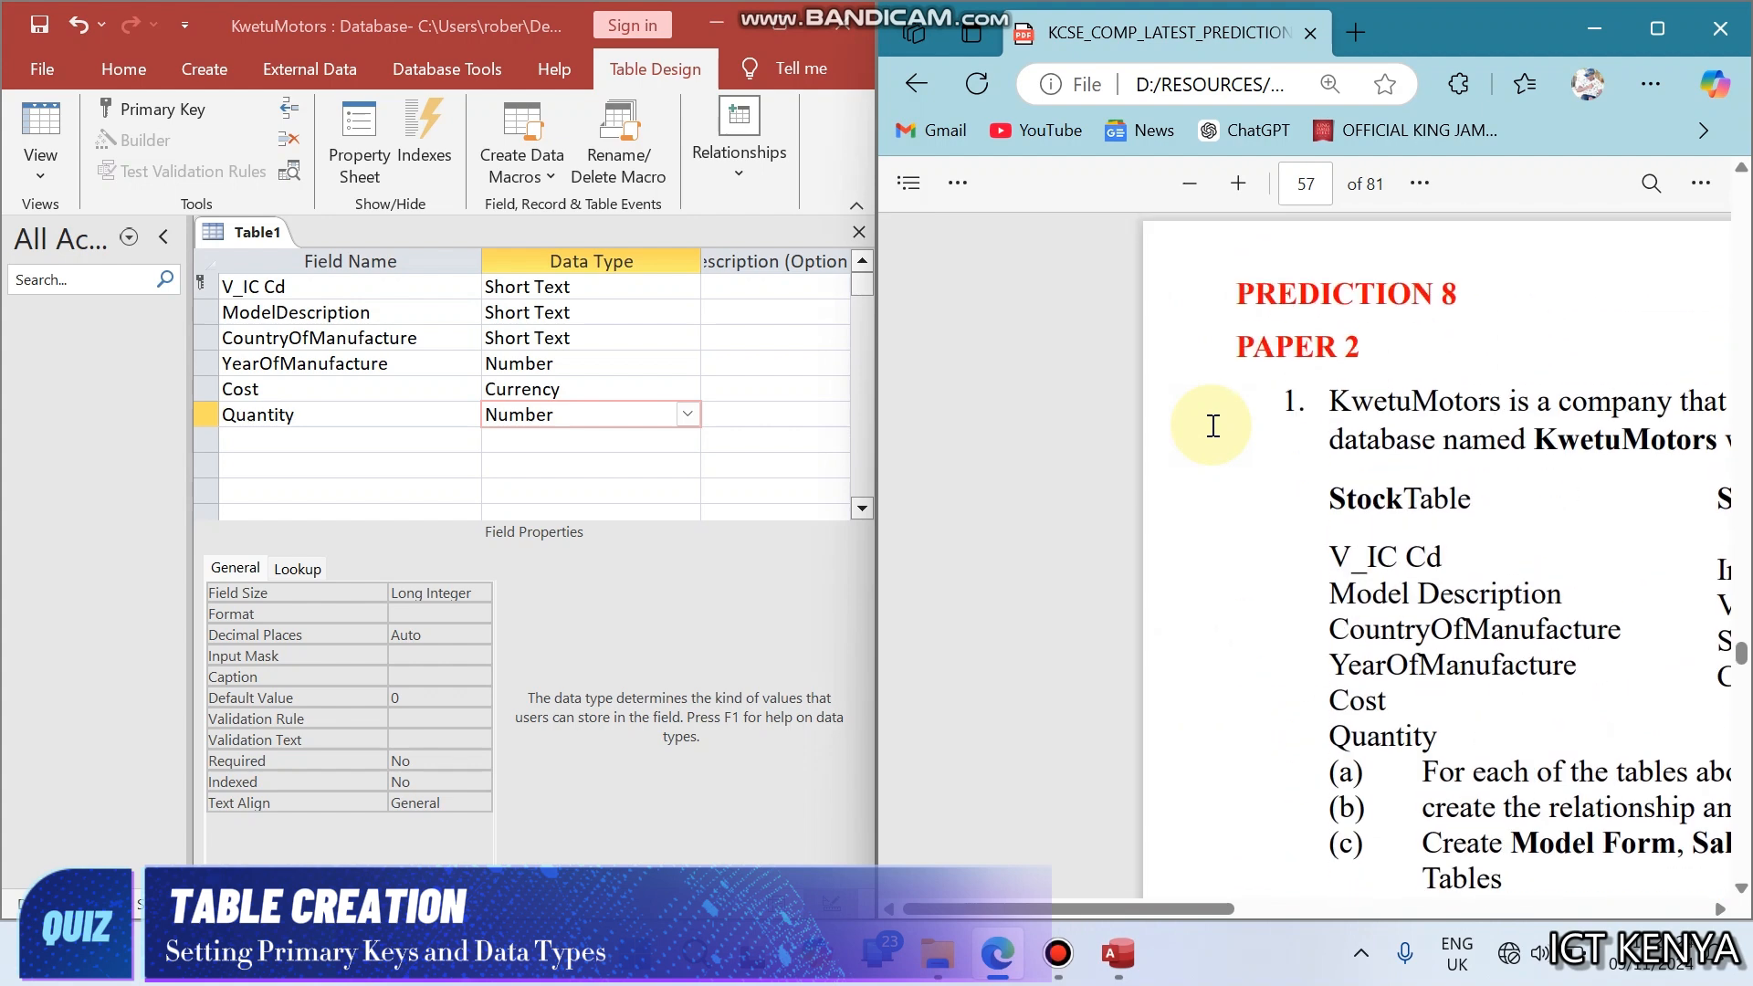
left_click_drag(1330, 499, 1390, 500)
key("ctrl+c")
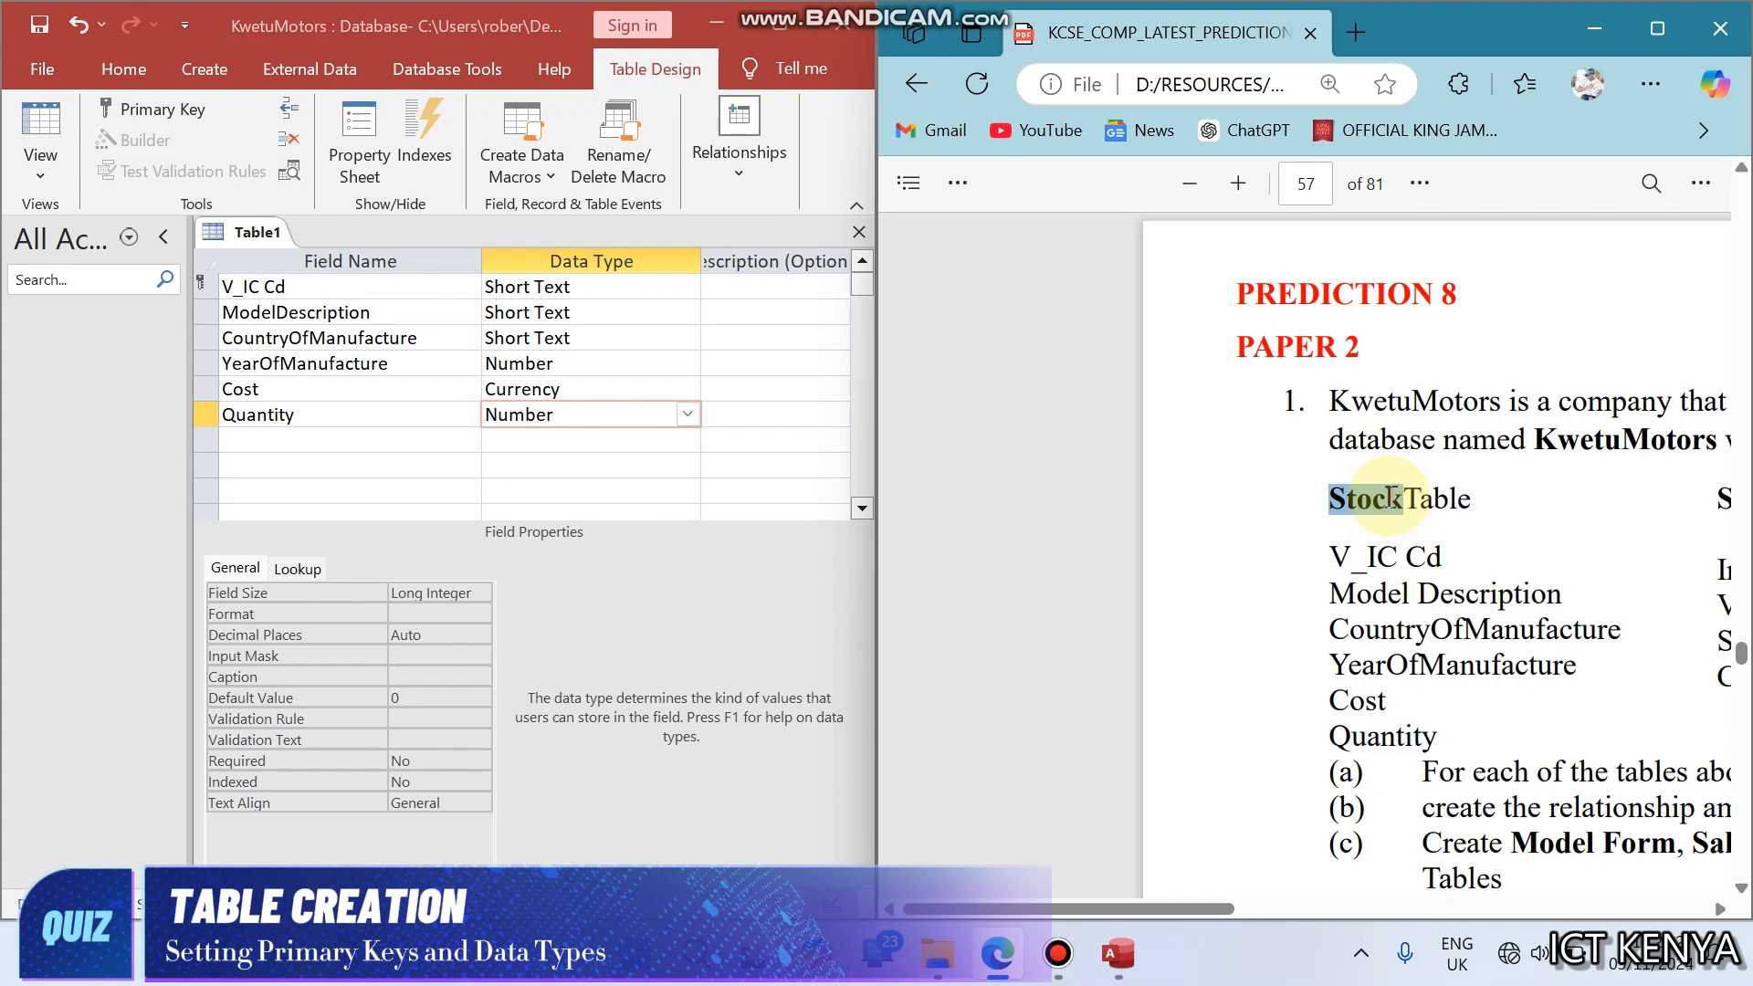
left_click(424, 455)
left_click(389, 404)
key("ctrl+s")
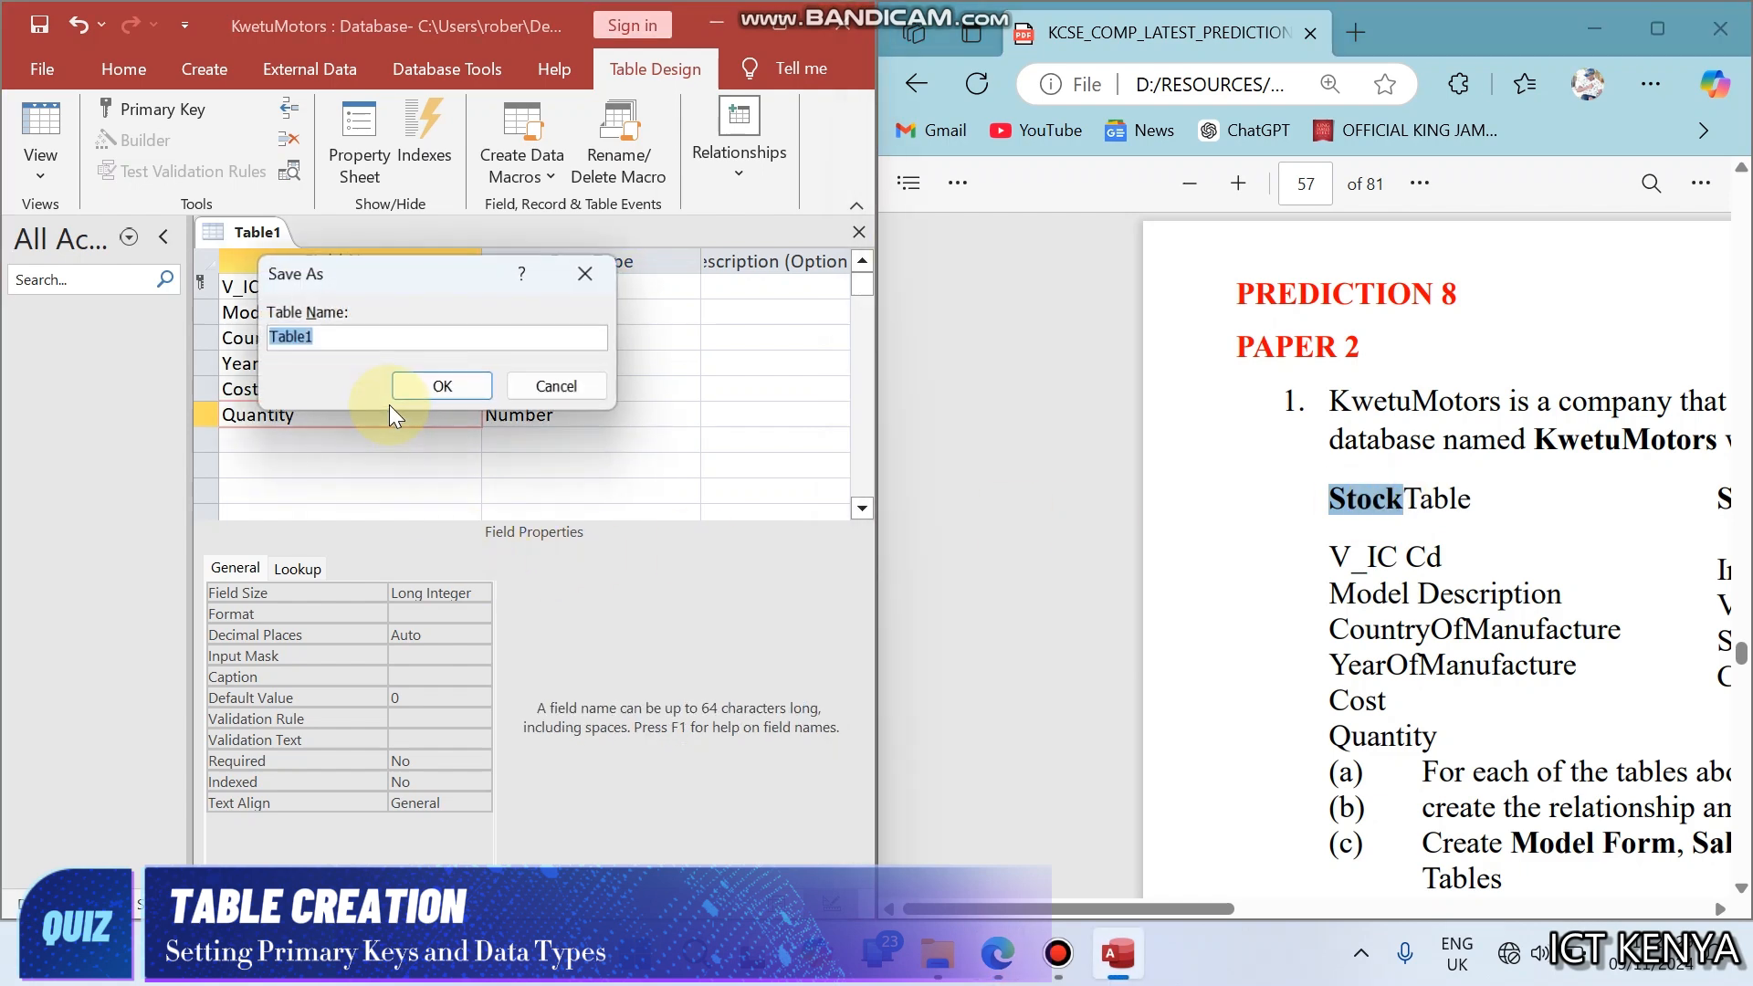
key("ctrl+v")
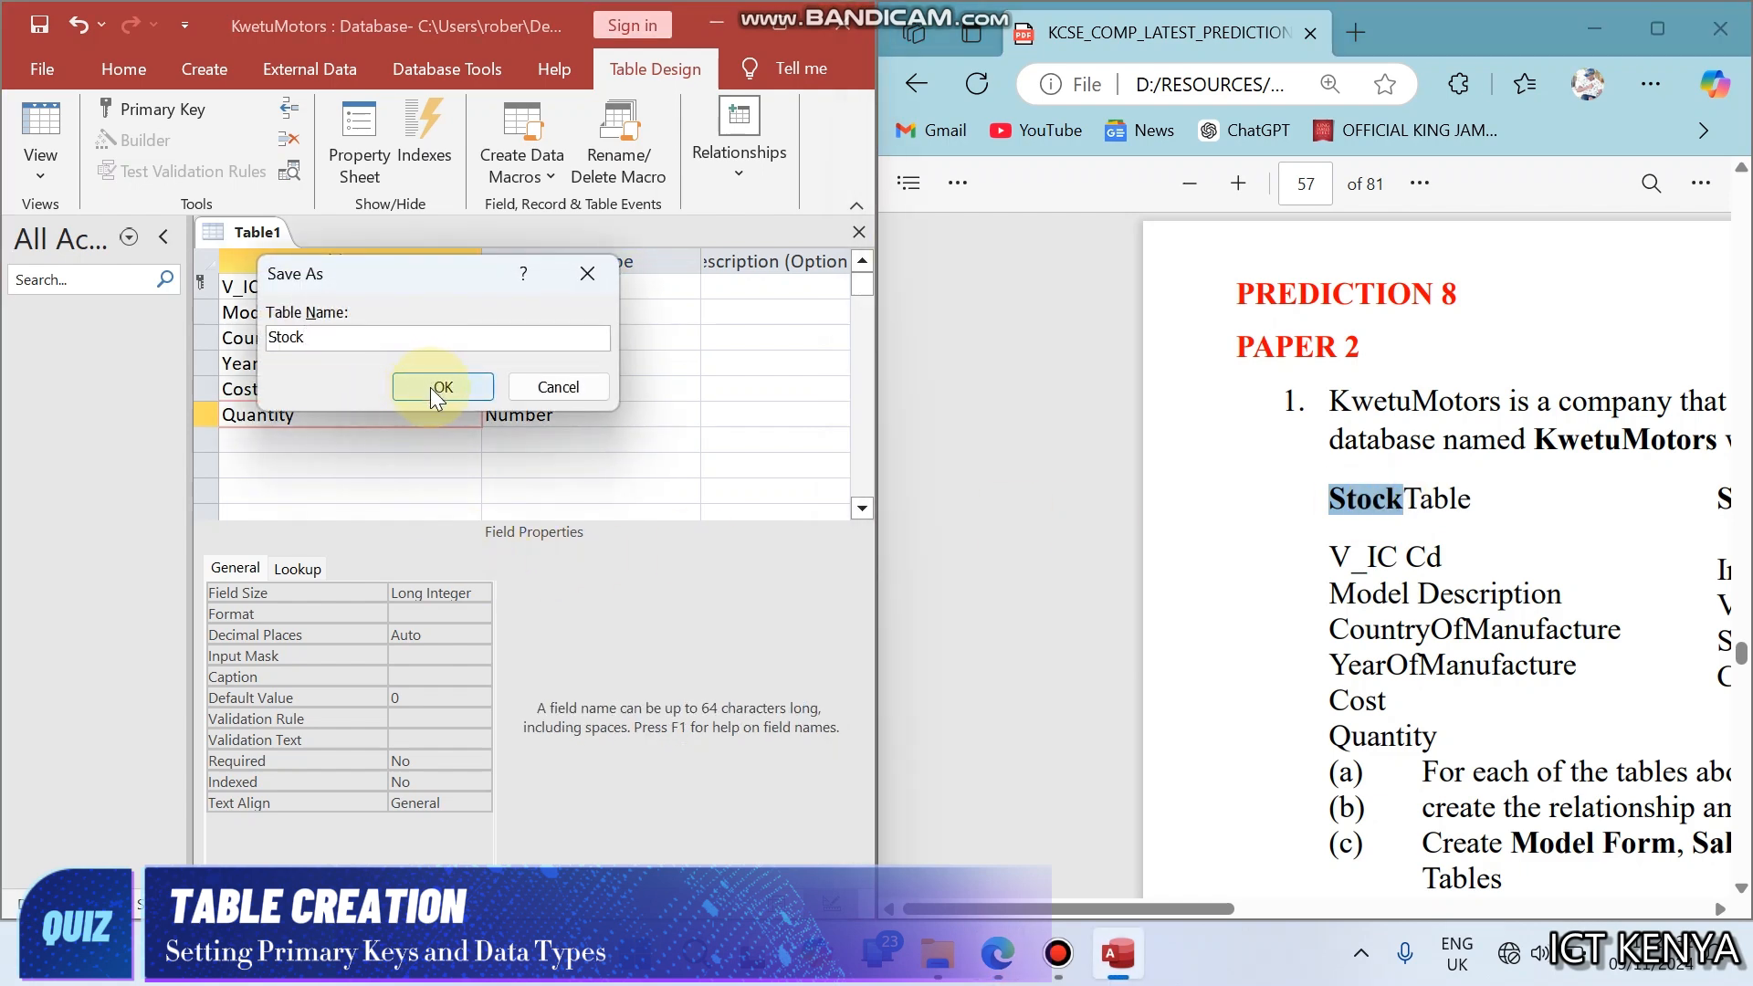
left_click(430, 387)
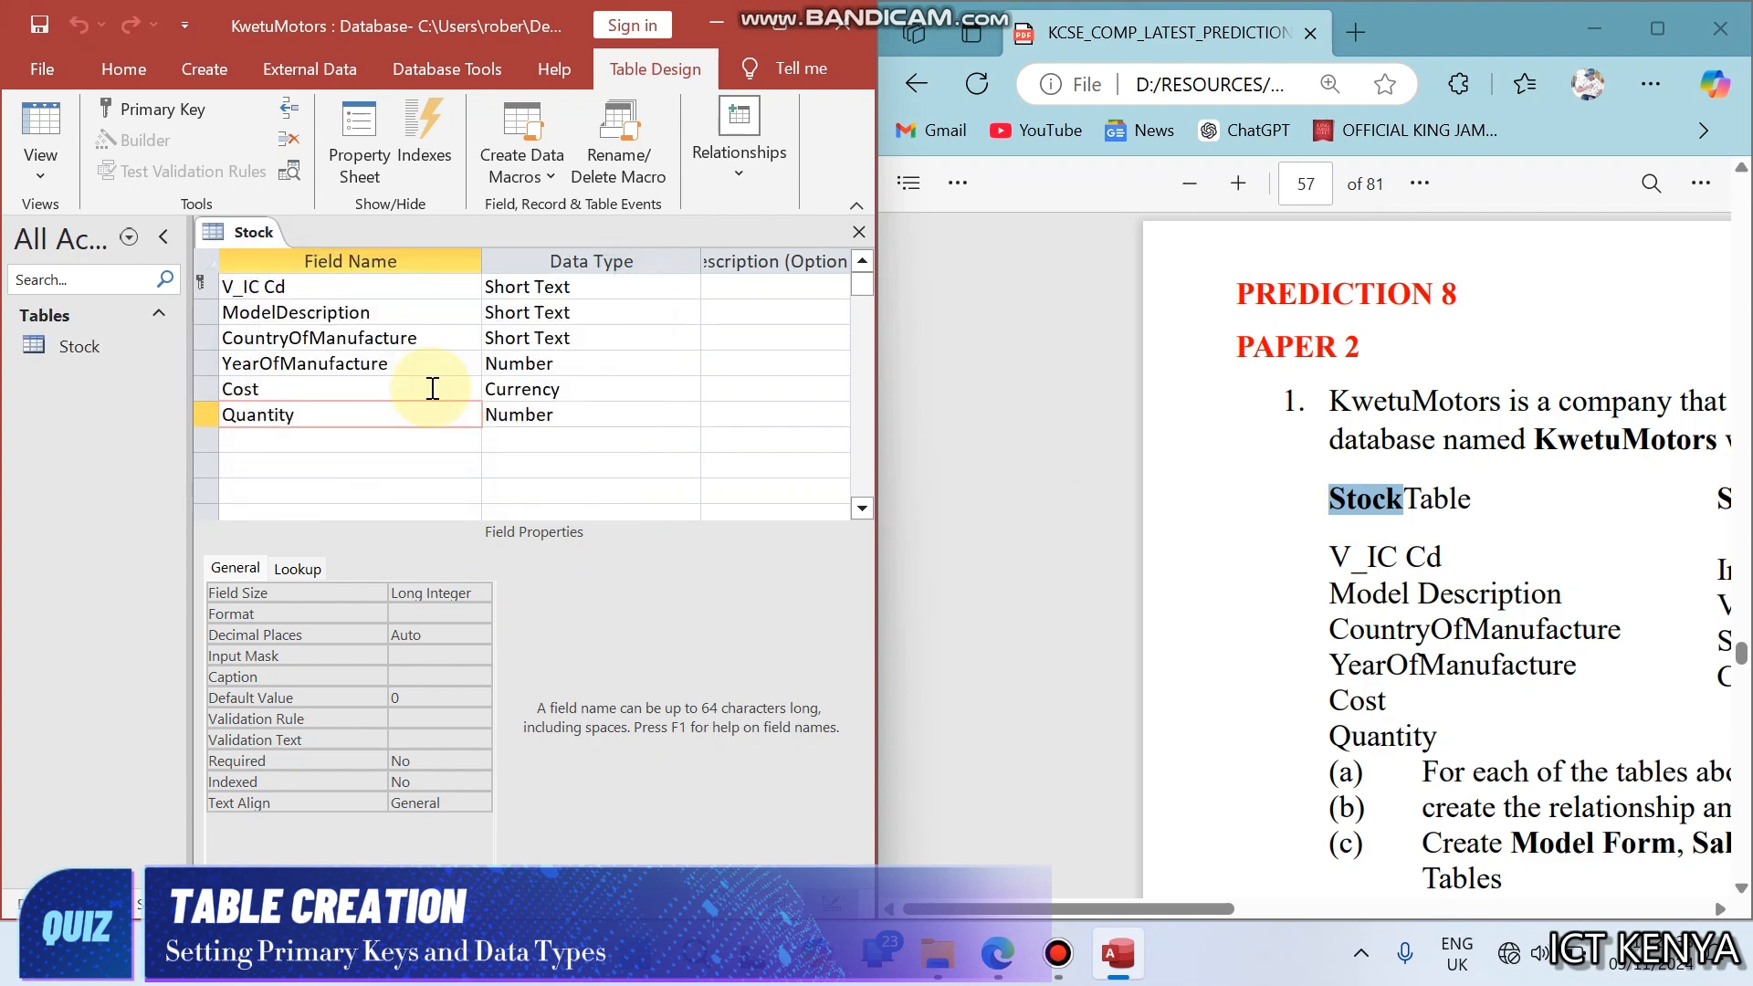
right_click(226, 243)
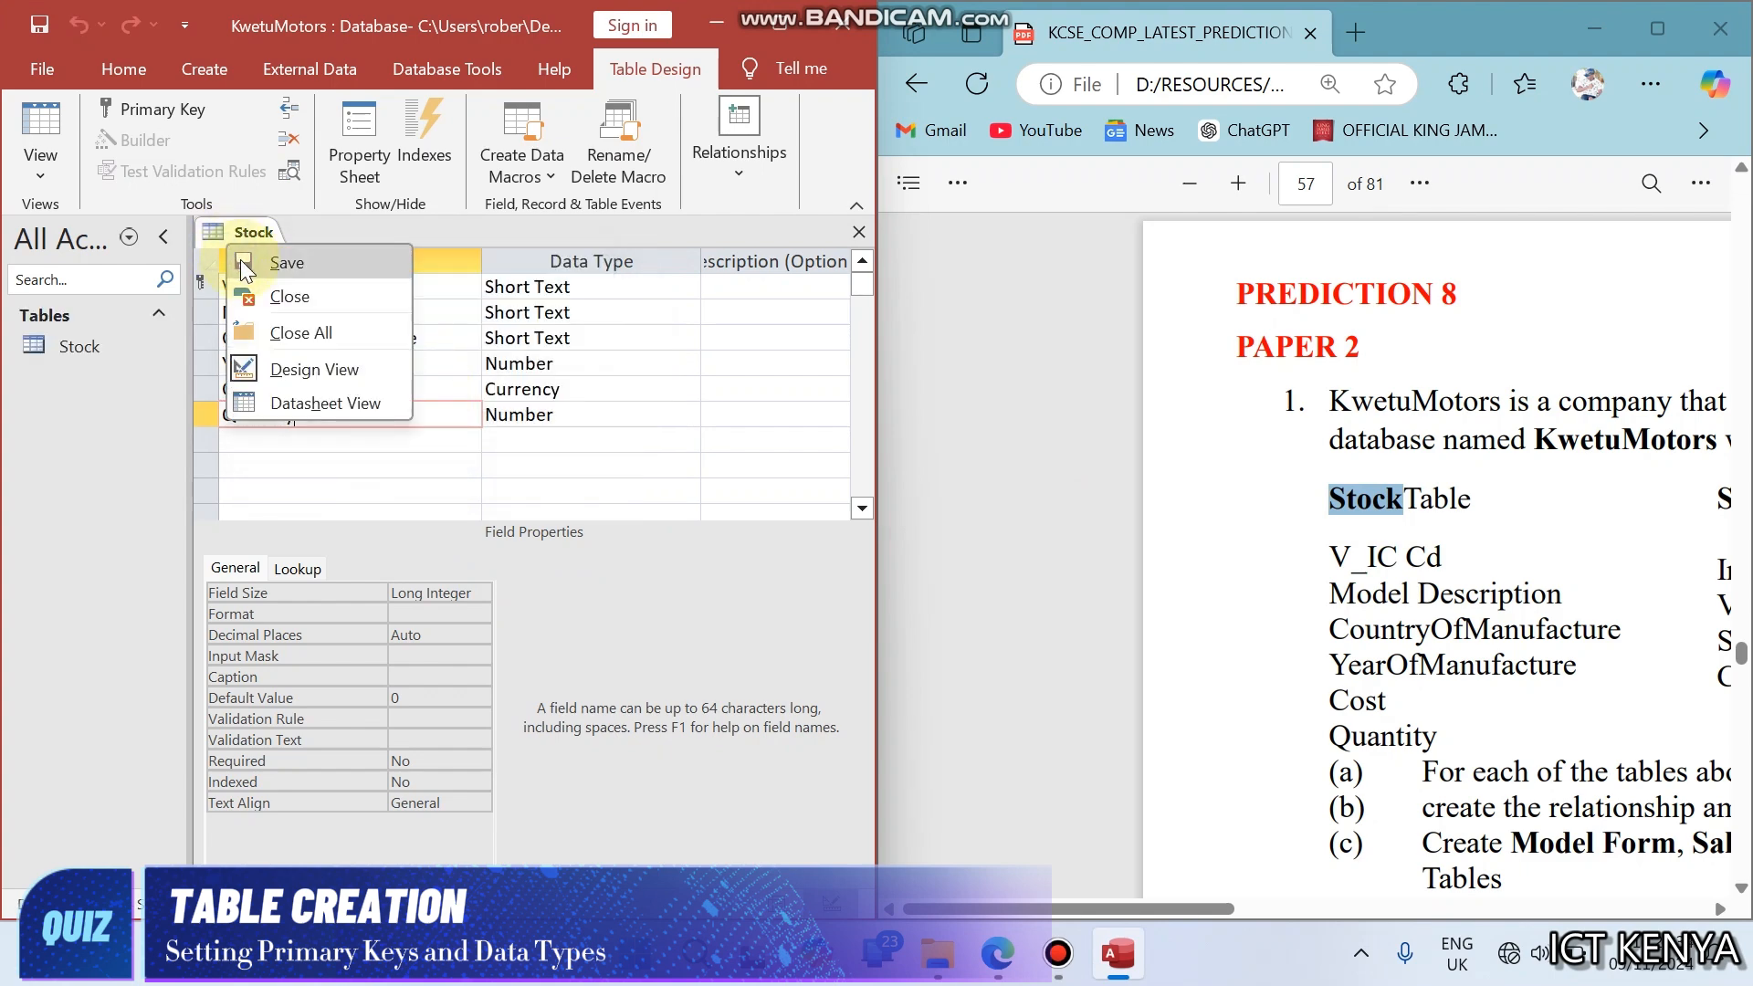
left_click(276, 327)
- Start a new table in Design View and show the Sales Details field list in the question
left_click(203, 66)
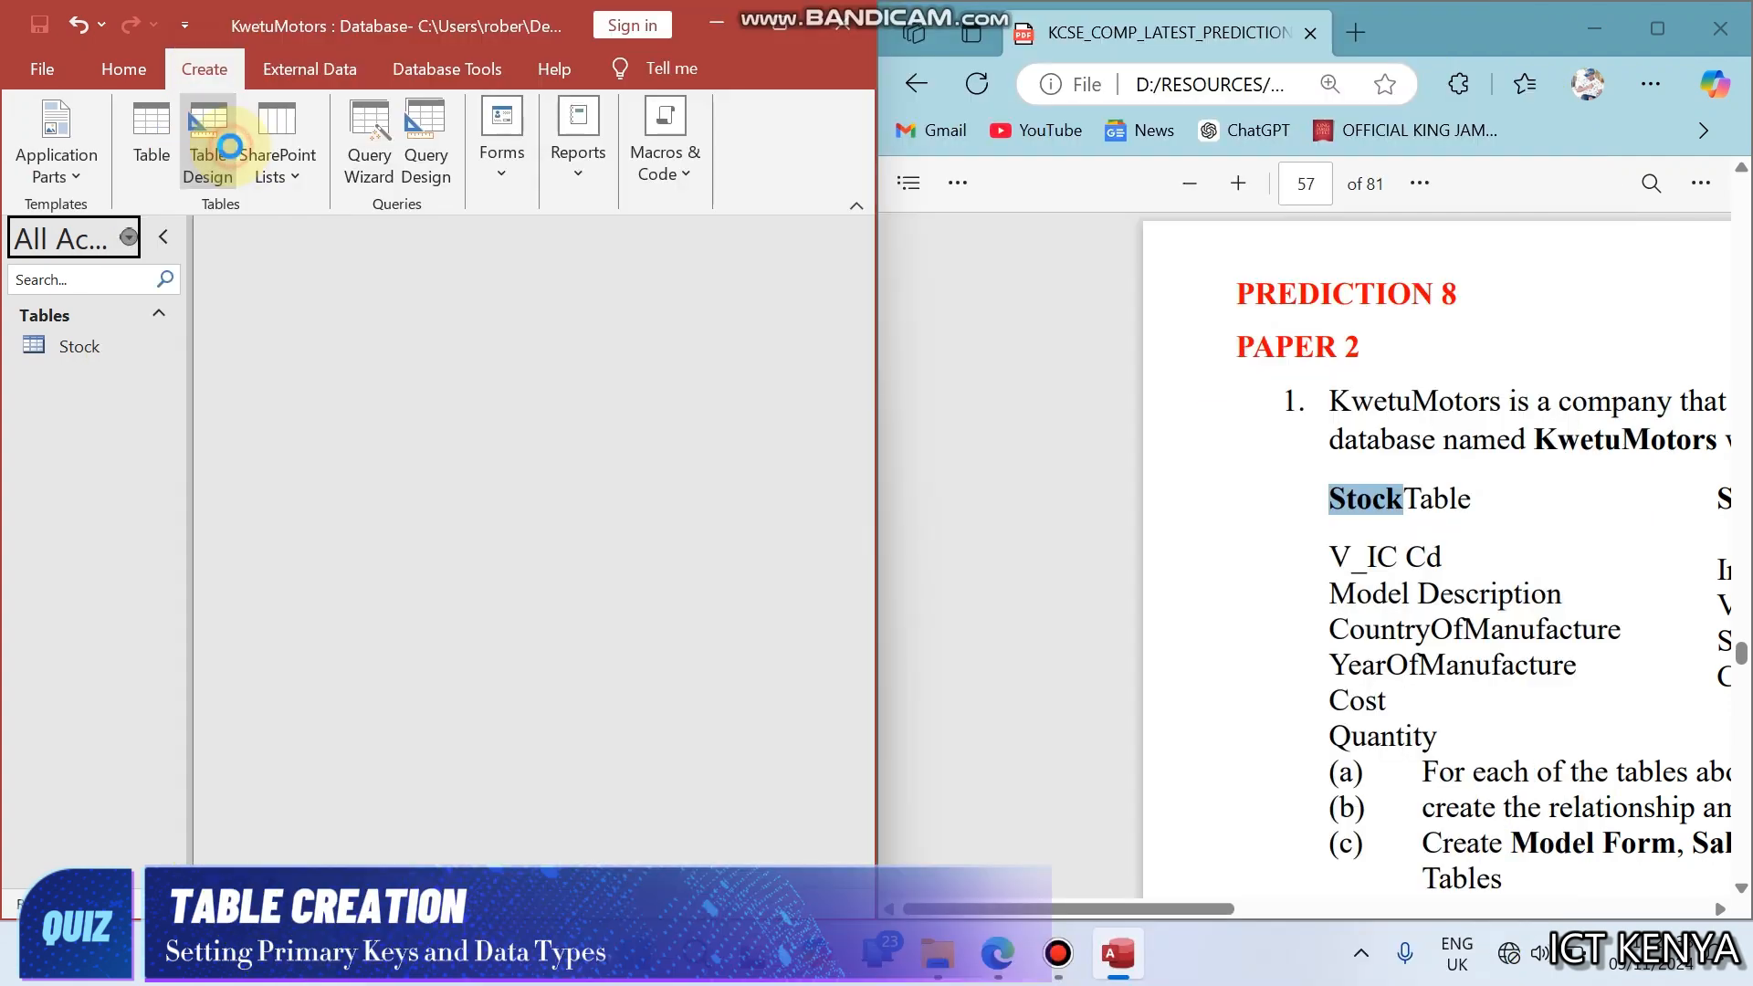
left_click(235, 146)
left_click(1276, 574)
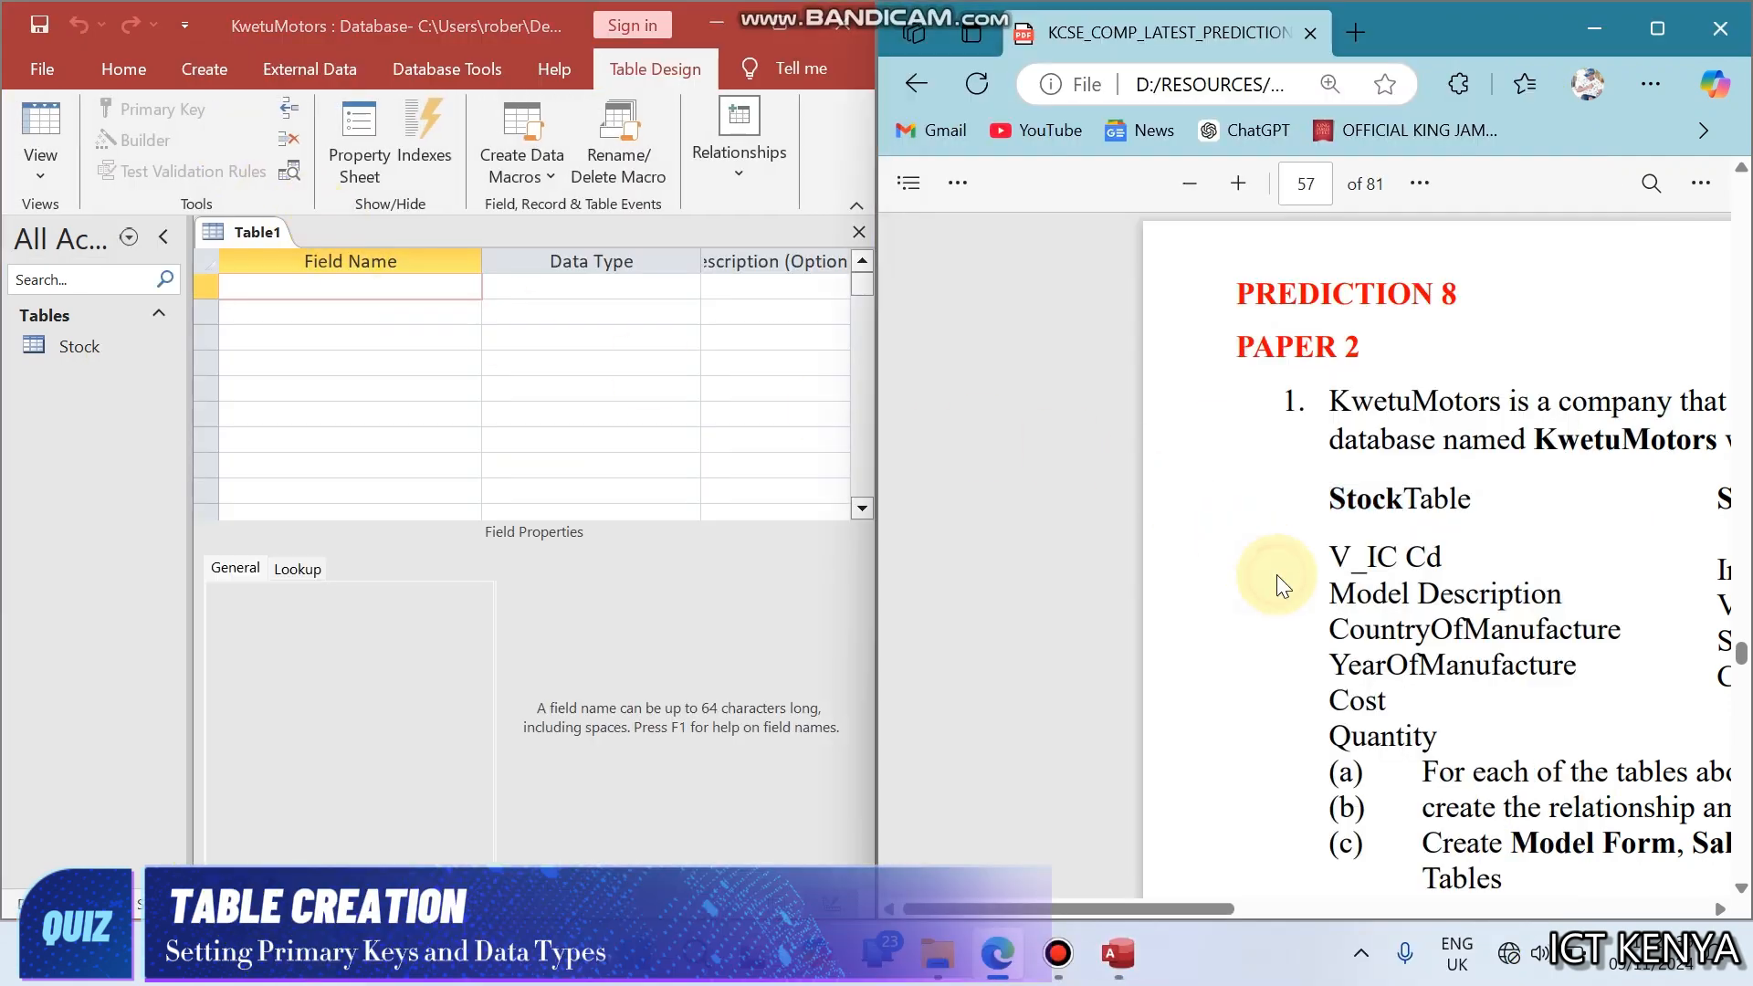
scroll(1277, 573, "right", 5)
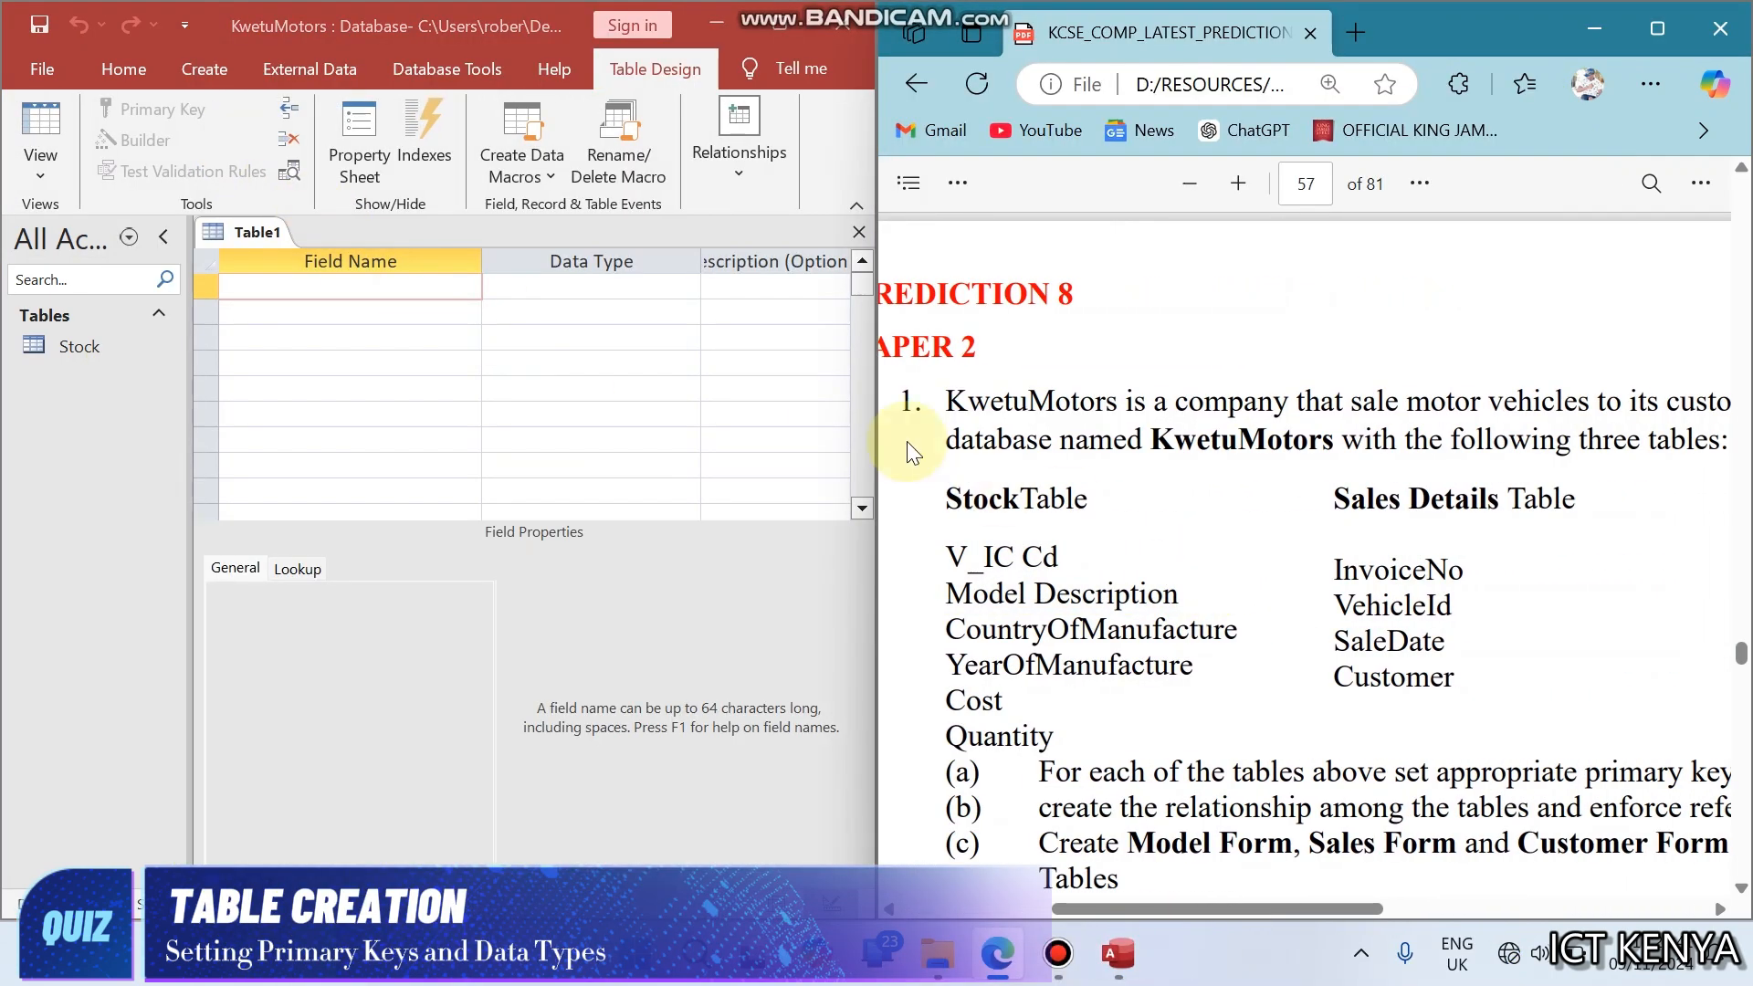
- Enter the field names InvoiceNo, VehicleId, SaleDate and Customer in the new table
left_click(413, 287)
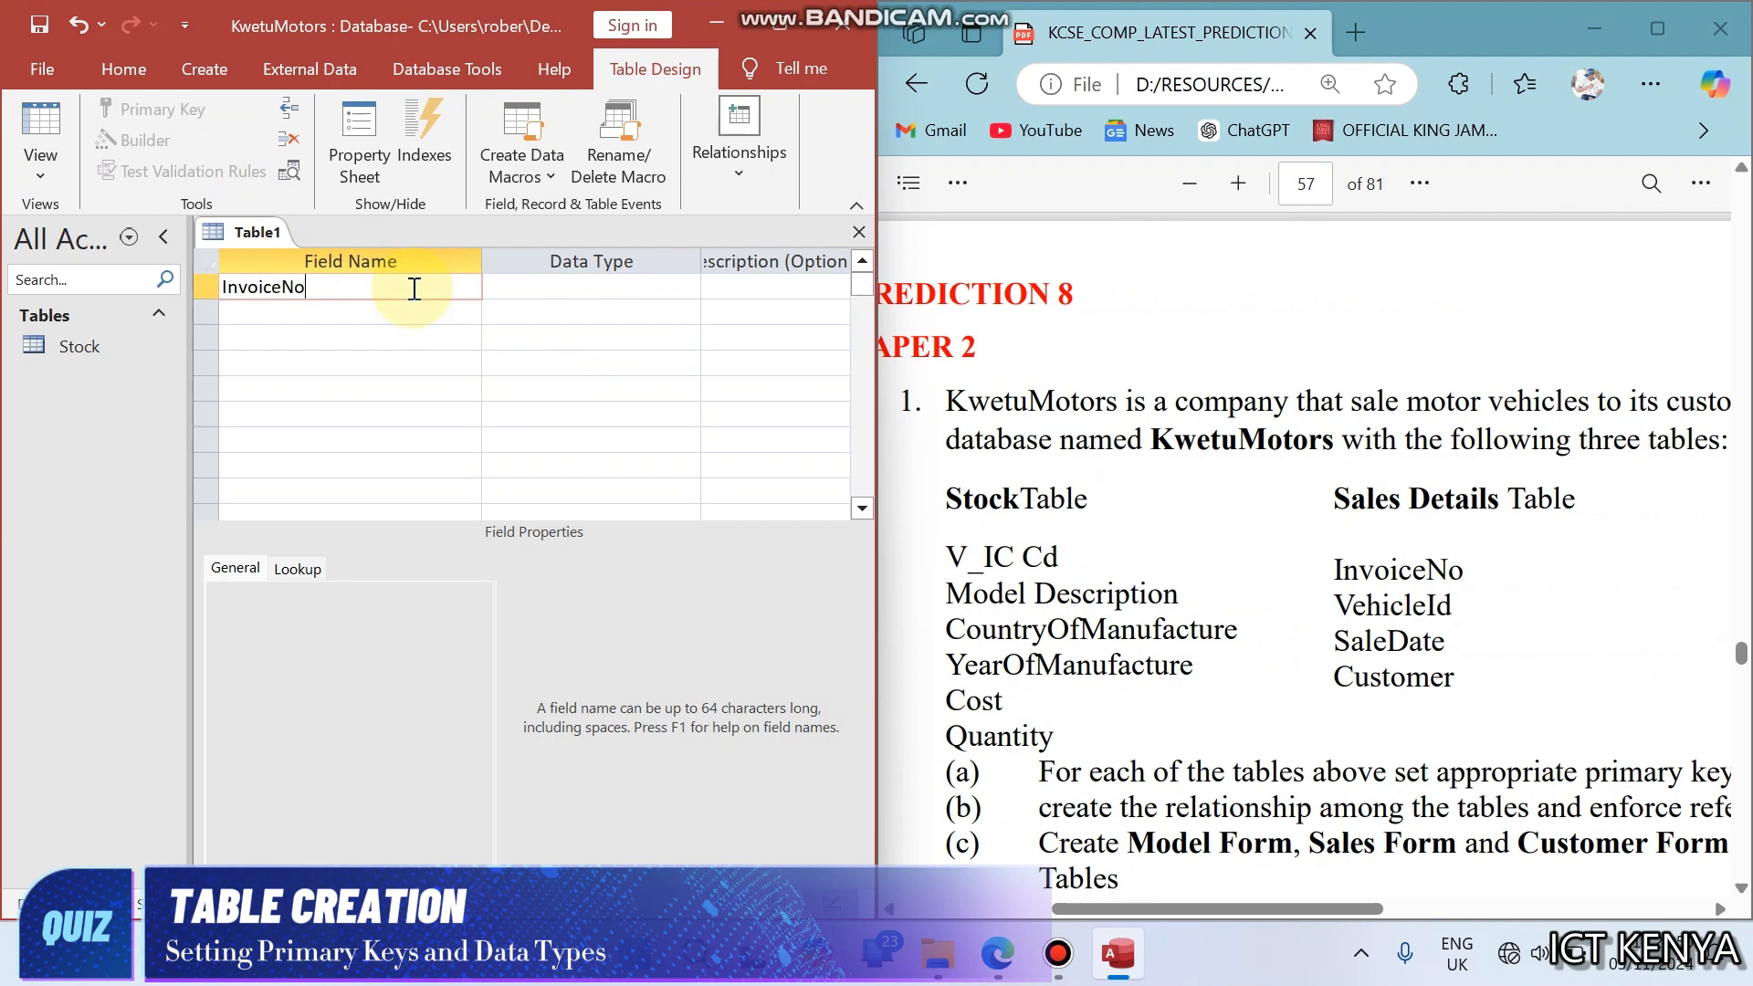
key("Down")
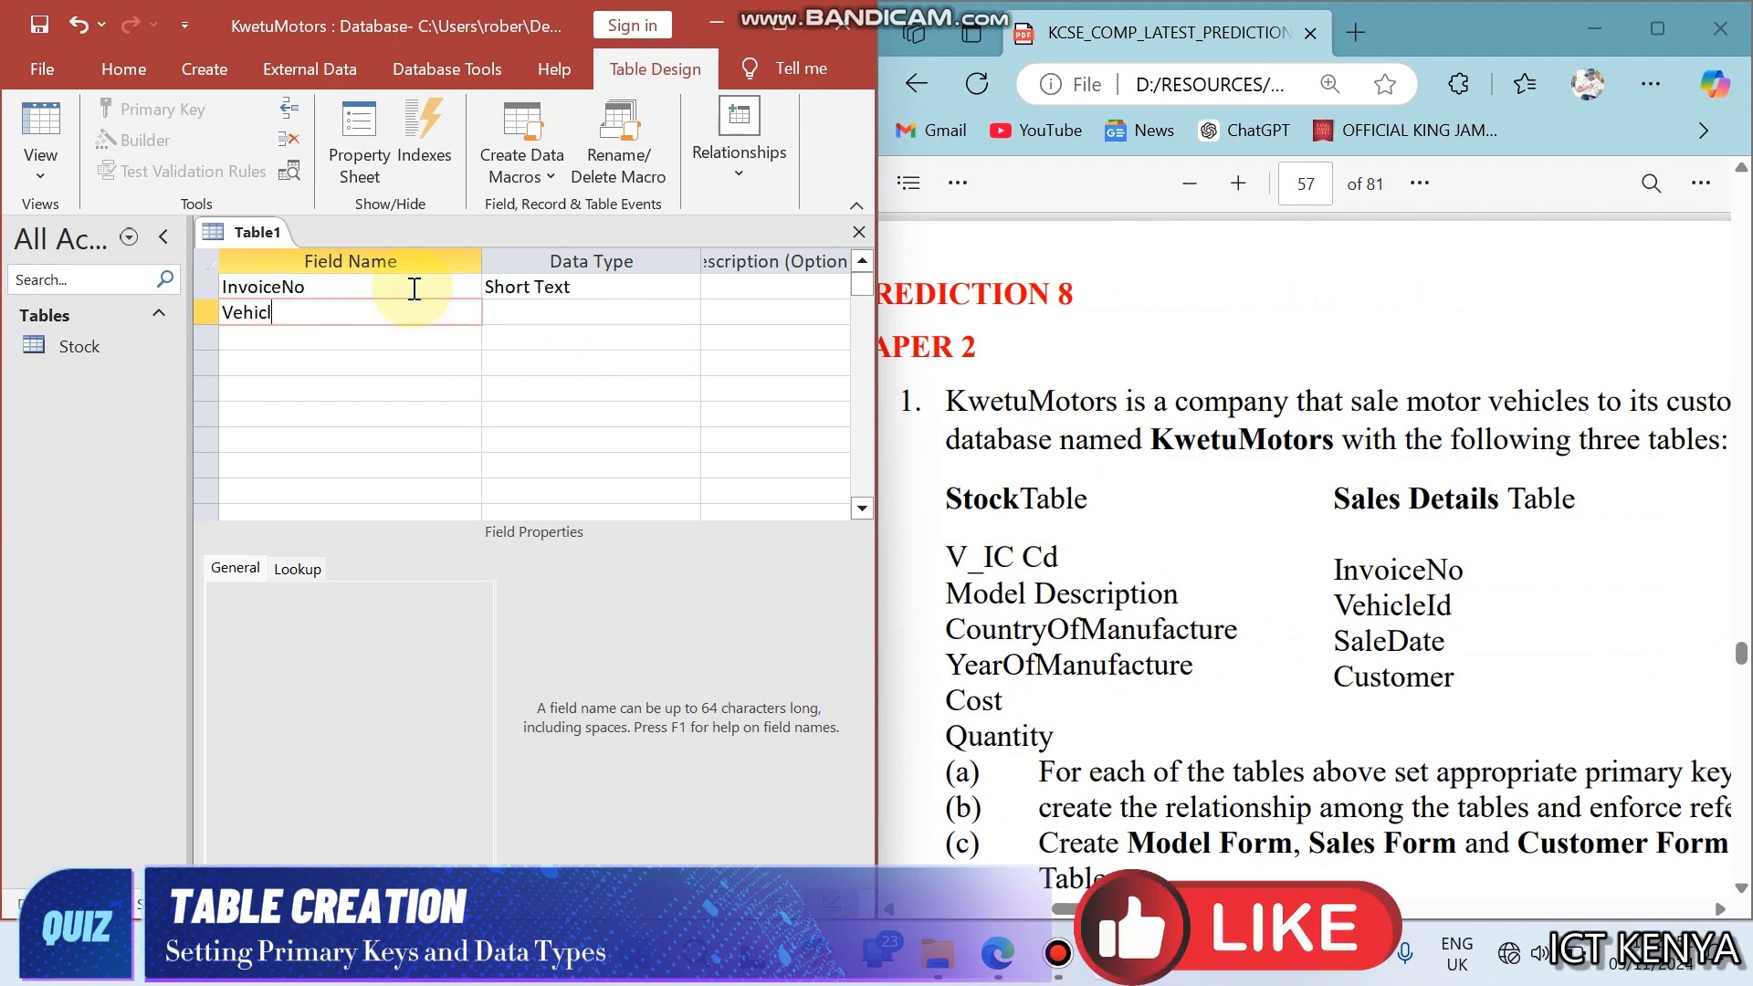
type("VehicleId")
key("Down")
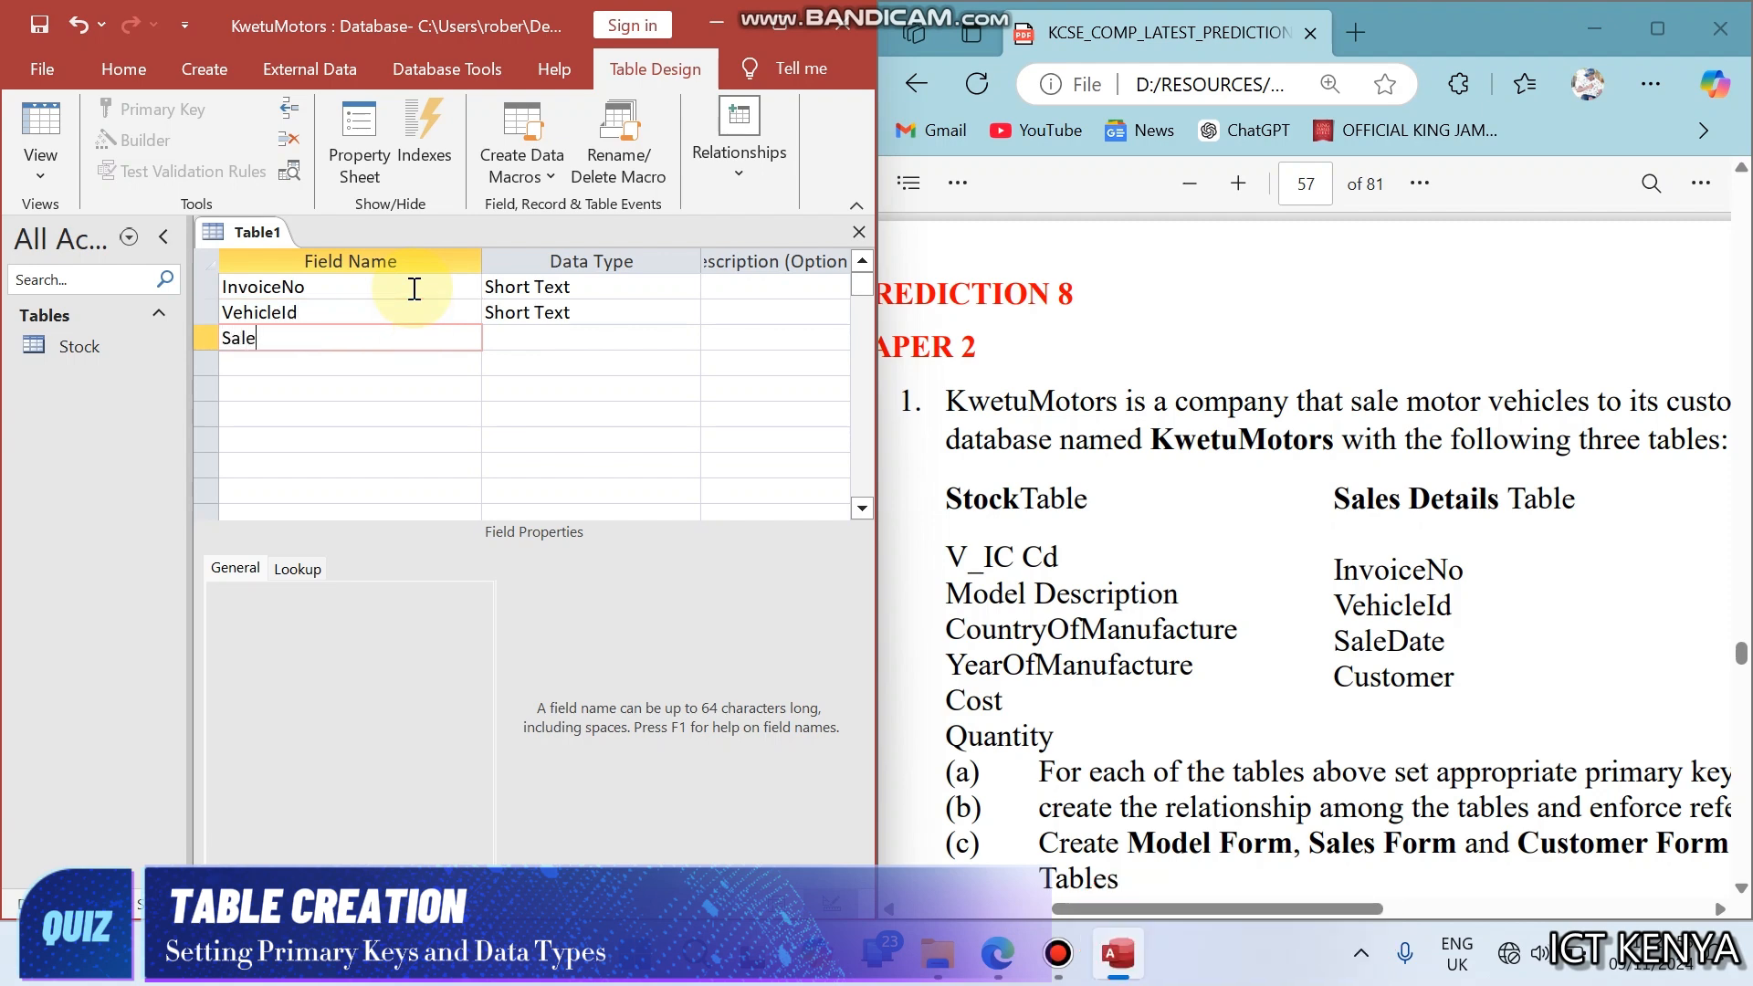
key("Down")
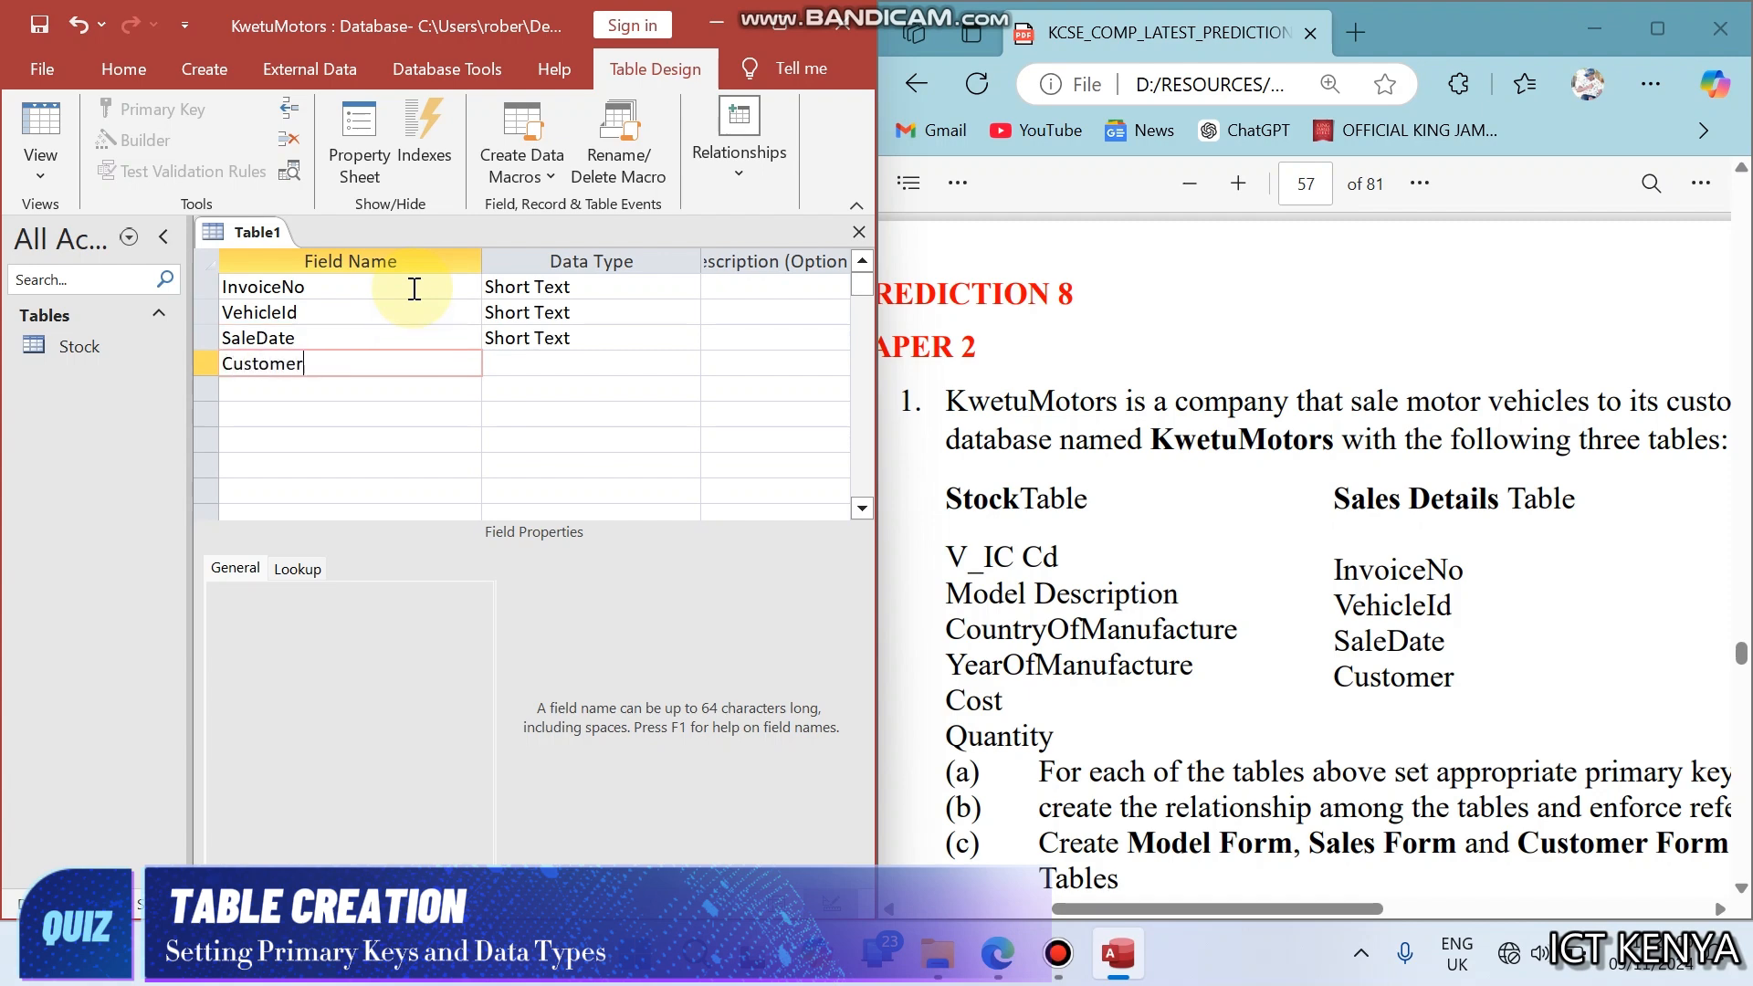
key("Tab")
left_click(417, 289)
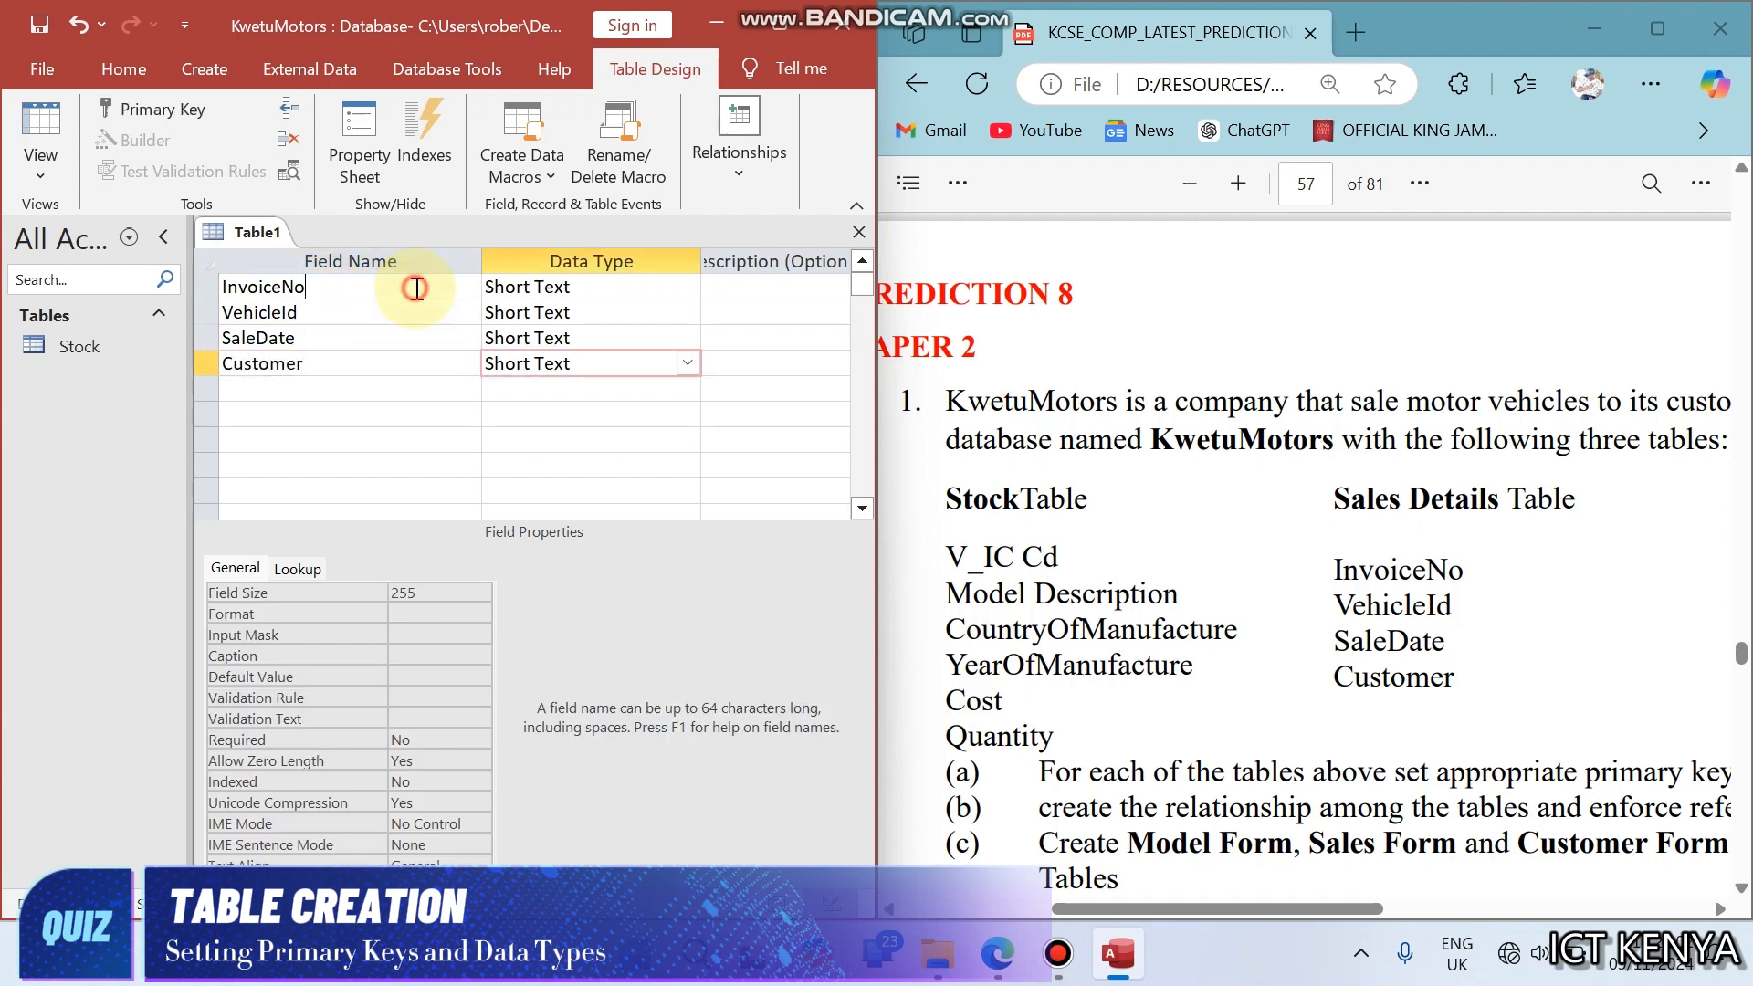
- Examine the question's Sales Table sample records and the instruction on primary keys and data types
left_click(1273, 557)
scroll(1273, 557, "down", 7)
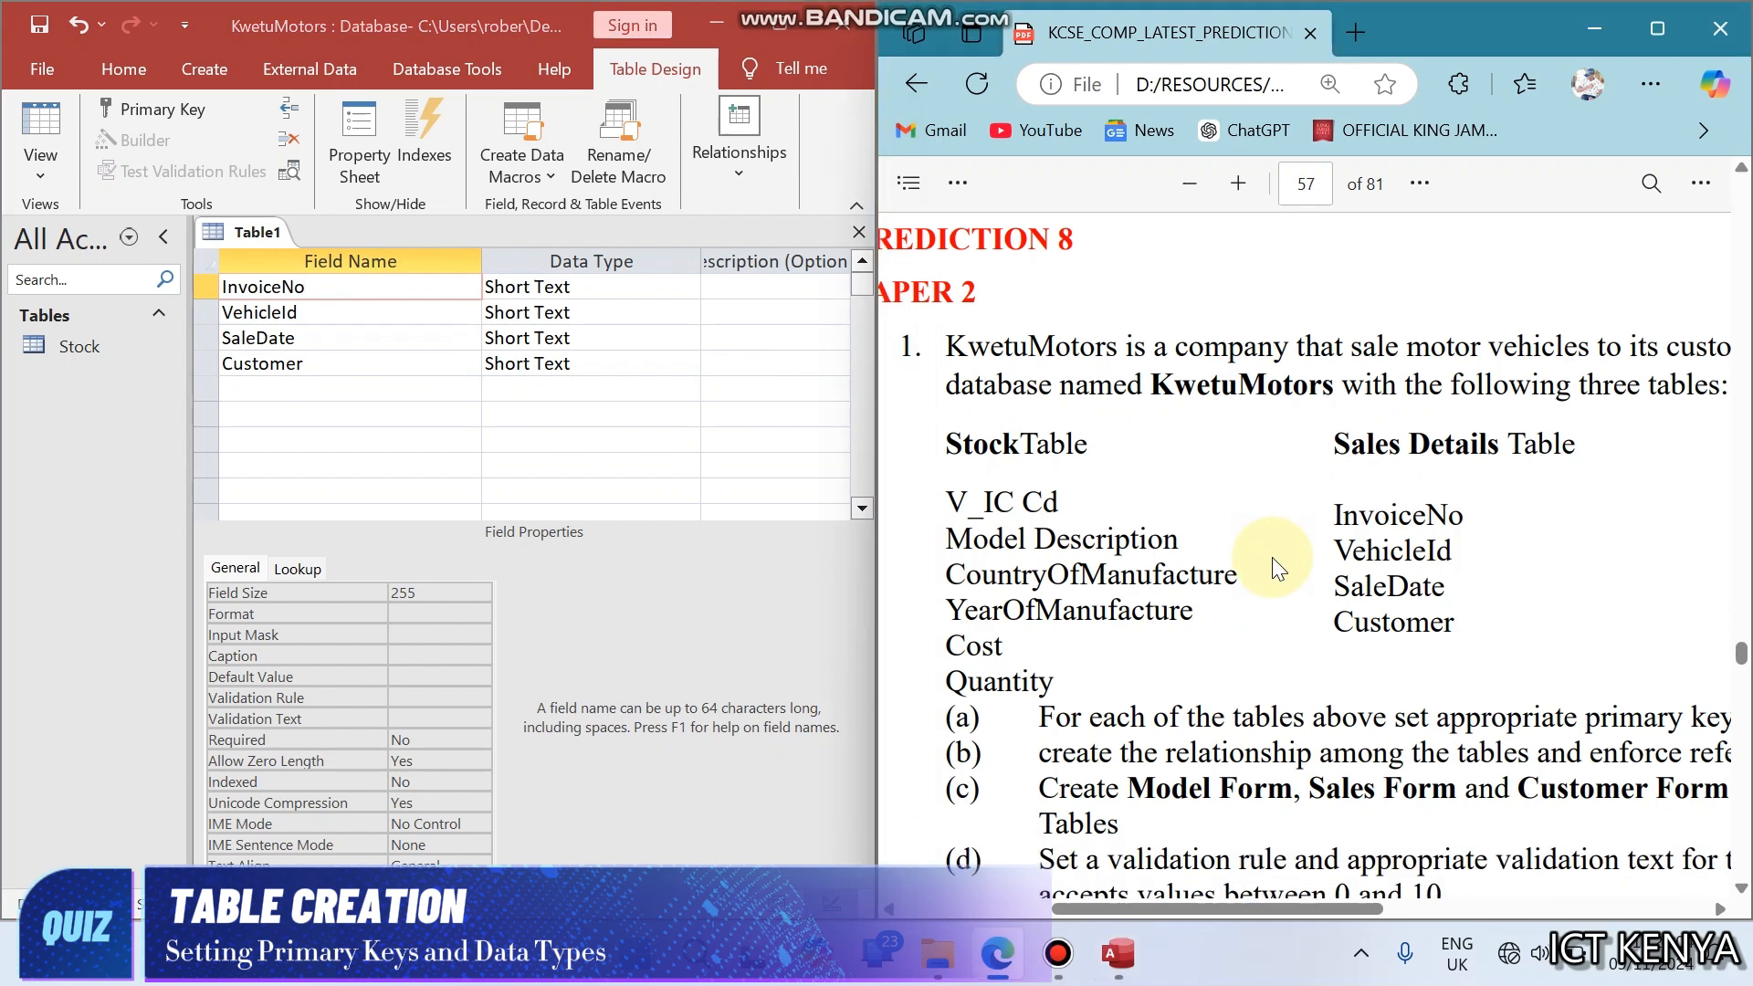
scroll(1273, 557, "down", 3)
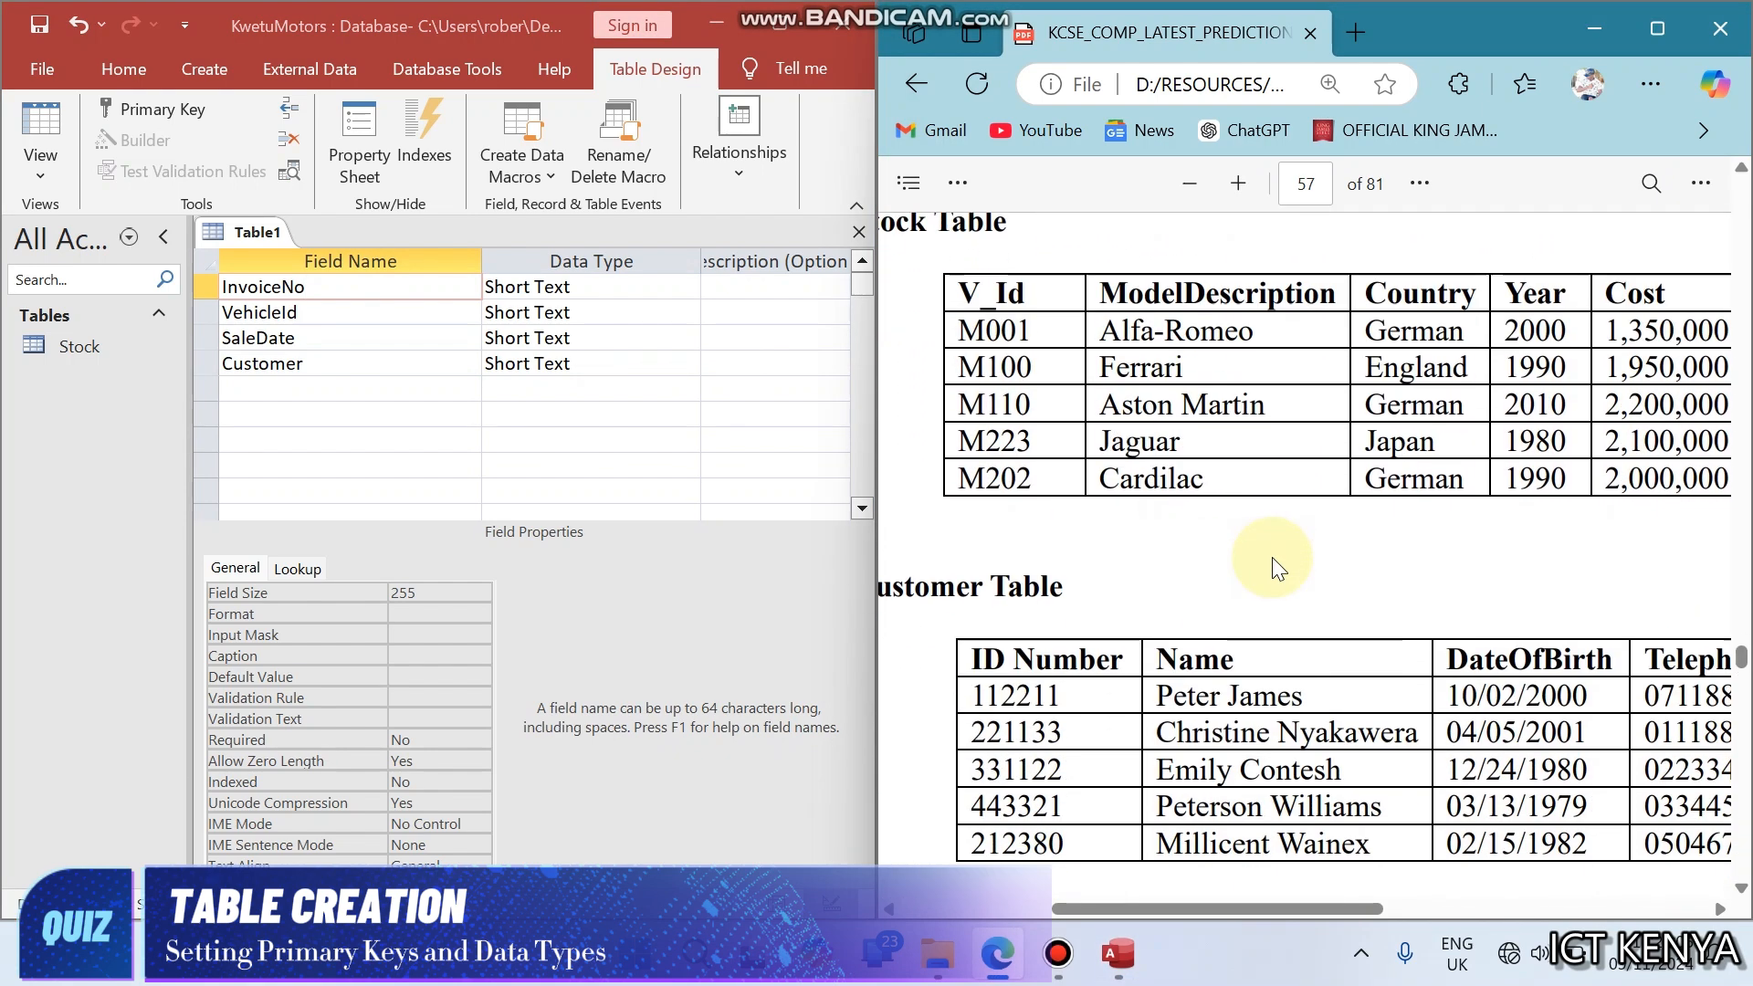
scroll(1273, 557, "down", 6)
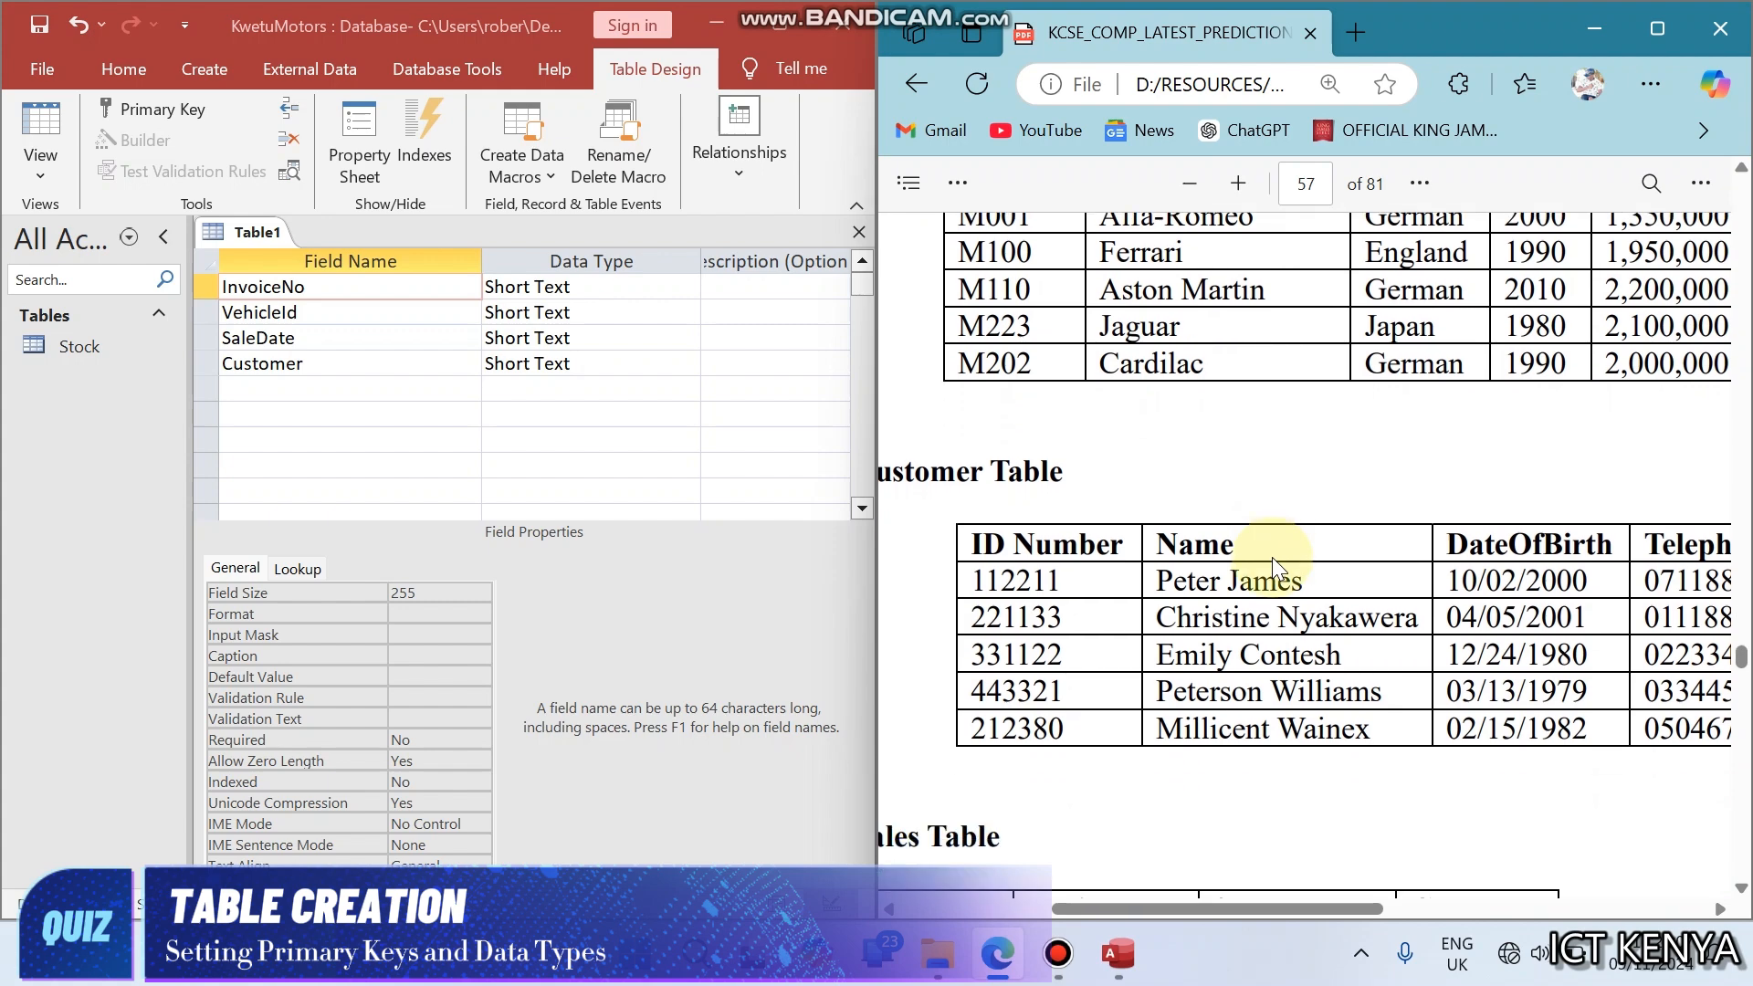
scroll(1273, 557, "left", 2)
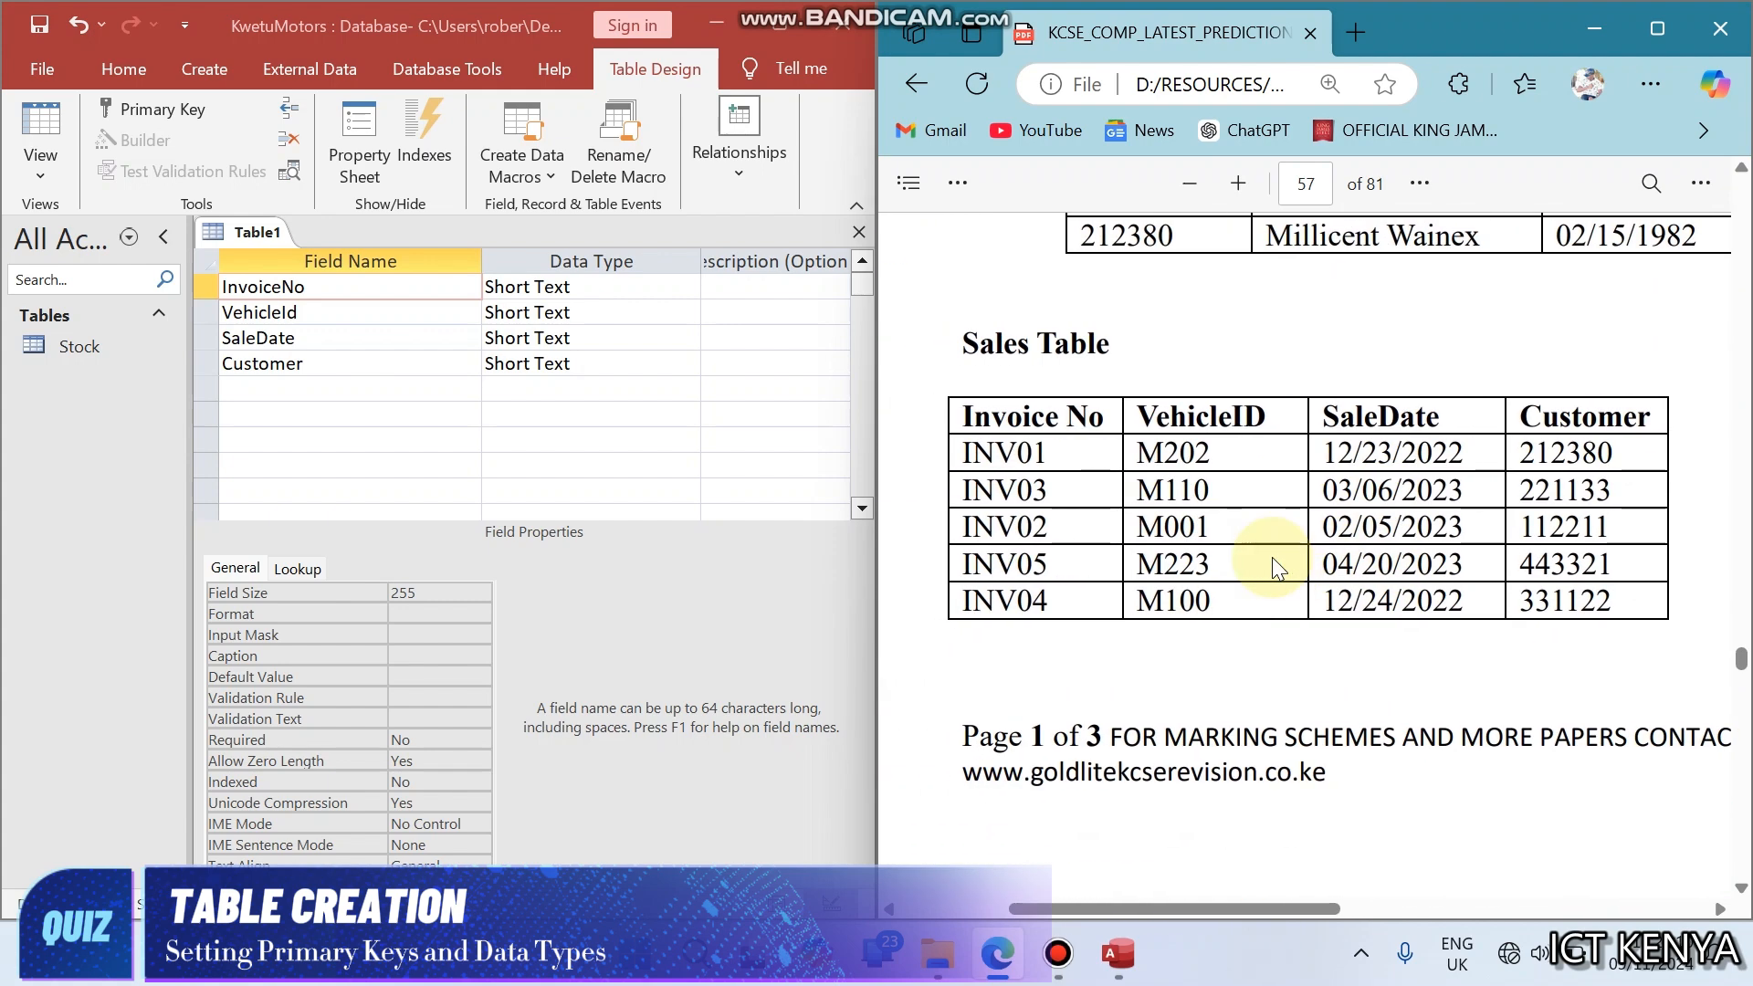
scroll(1273, 567, "up", 10)
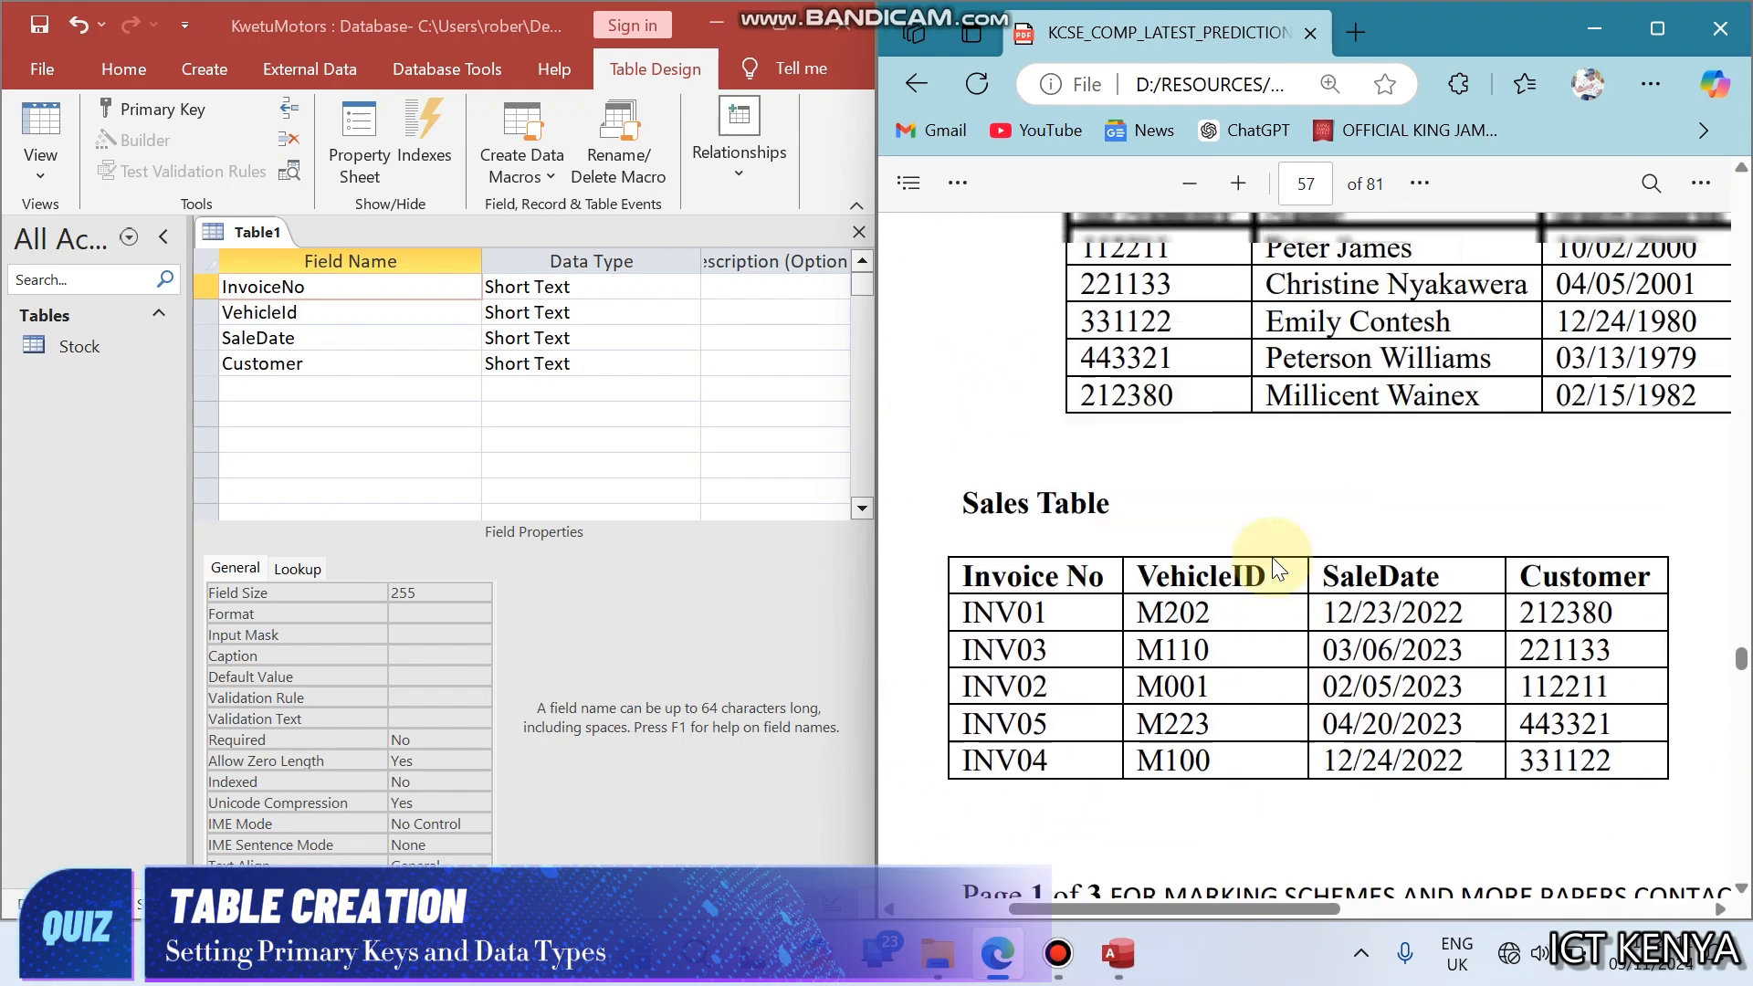
scroll(1273, 557, "right", 2)
scroll(1273, 557, "up", 4)
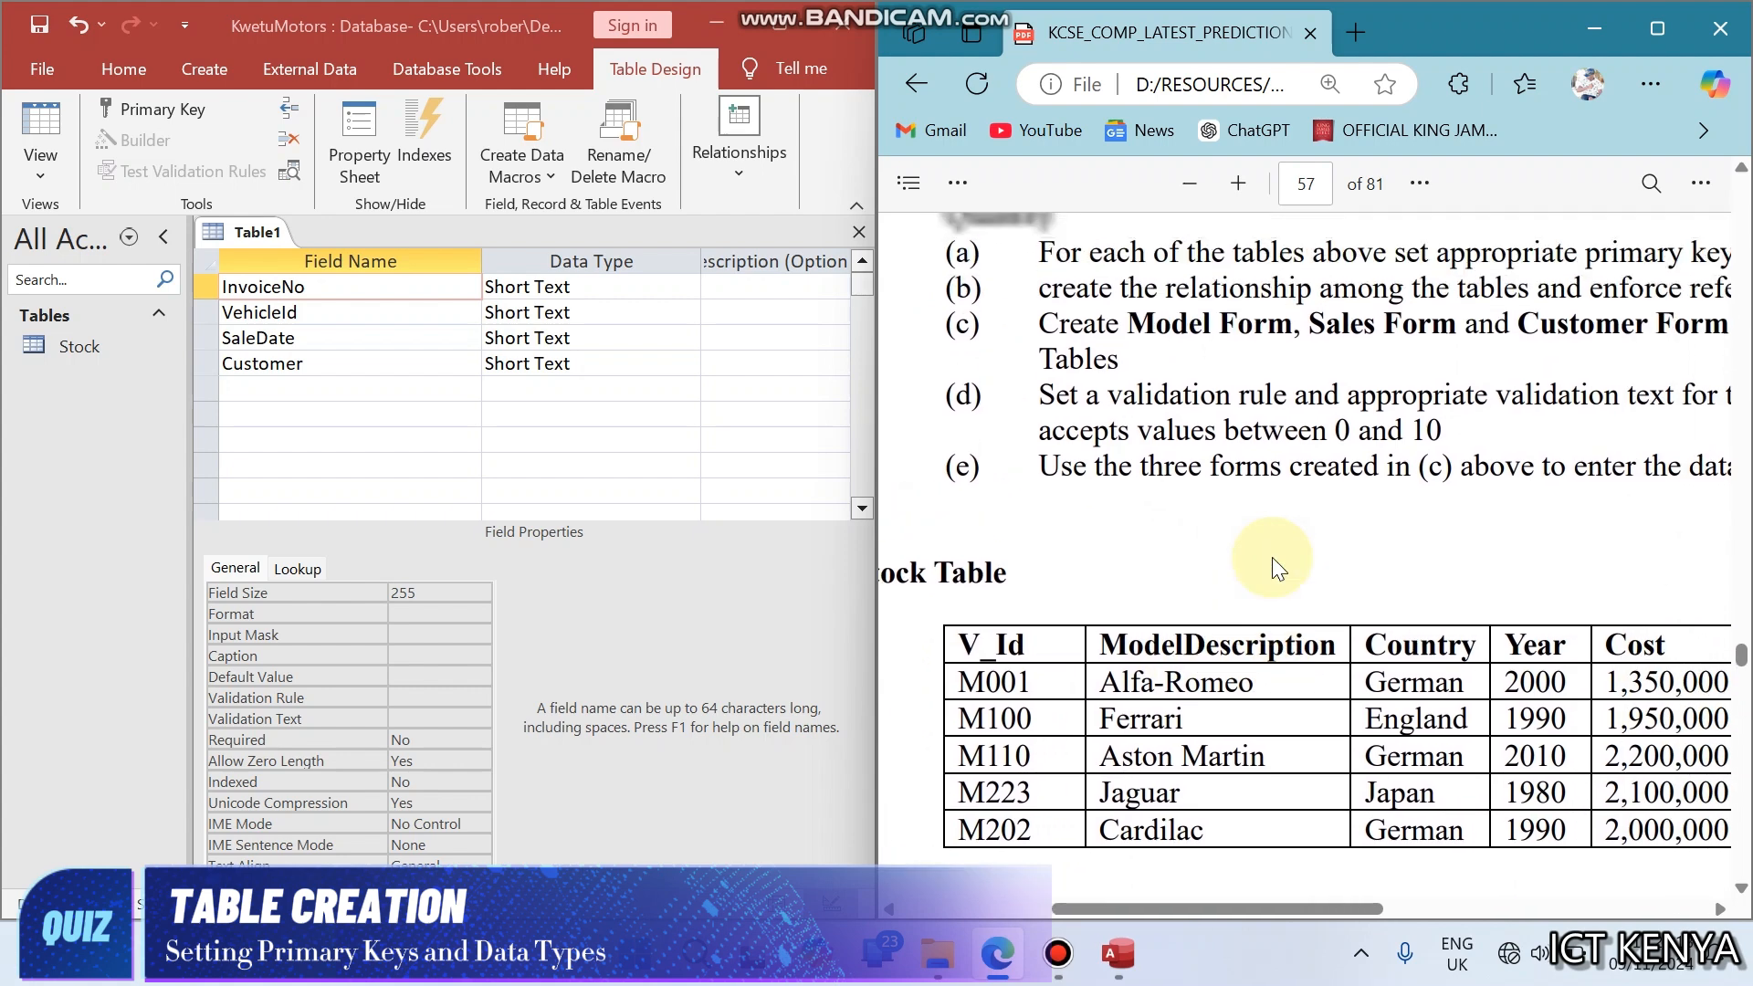
scroll(1273, 557, "right", 1)
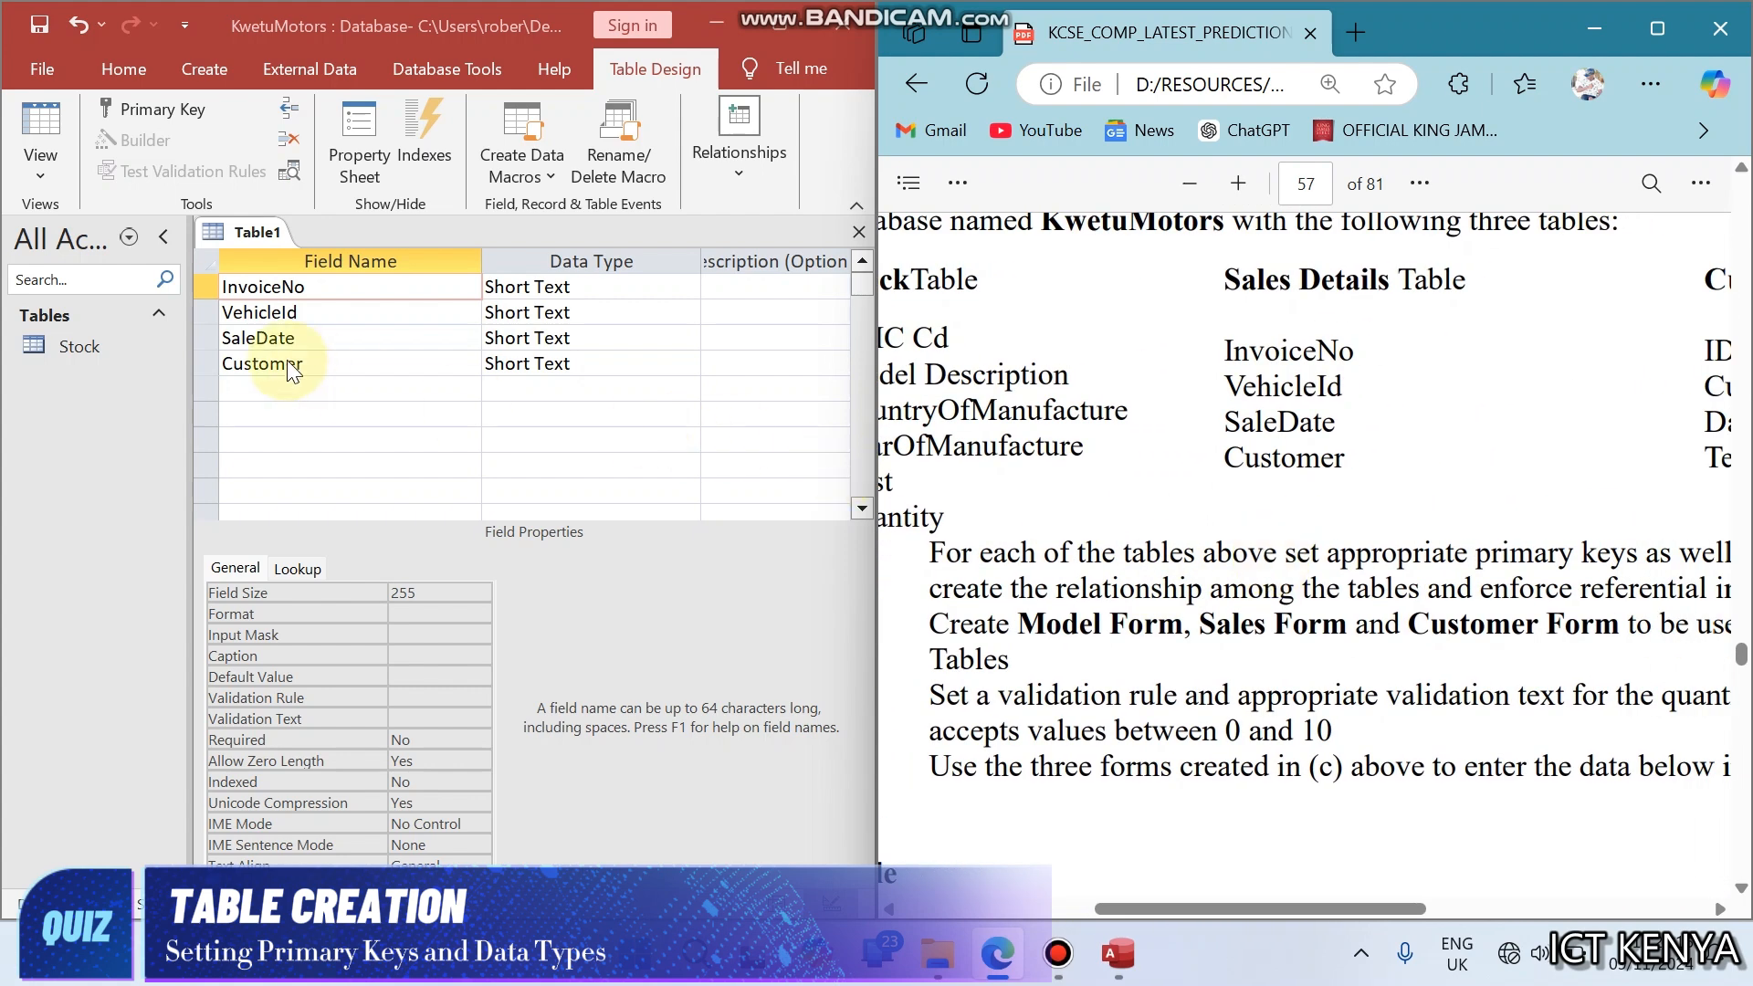
- Set the InvoiceNo field as the table's primary key
left_click(264, 277)
right_click(264, 278)
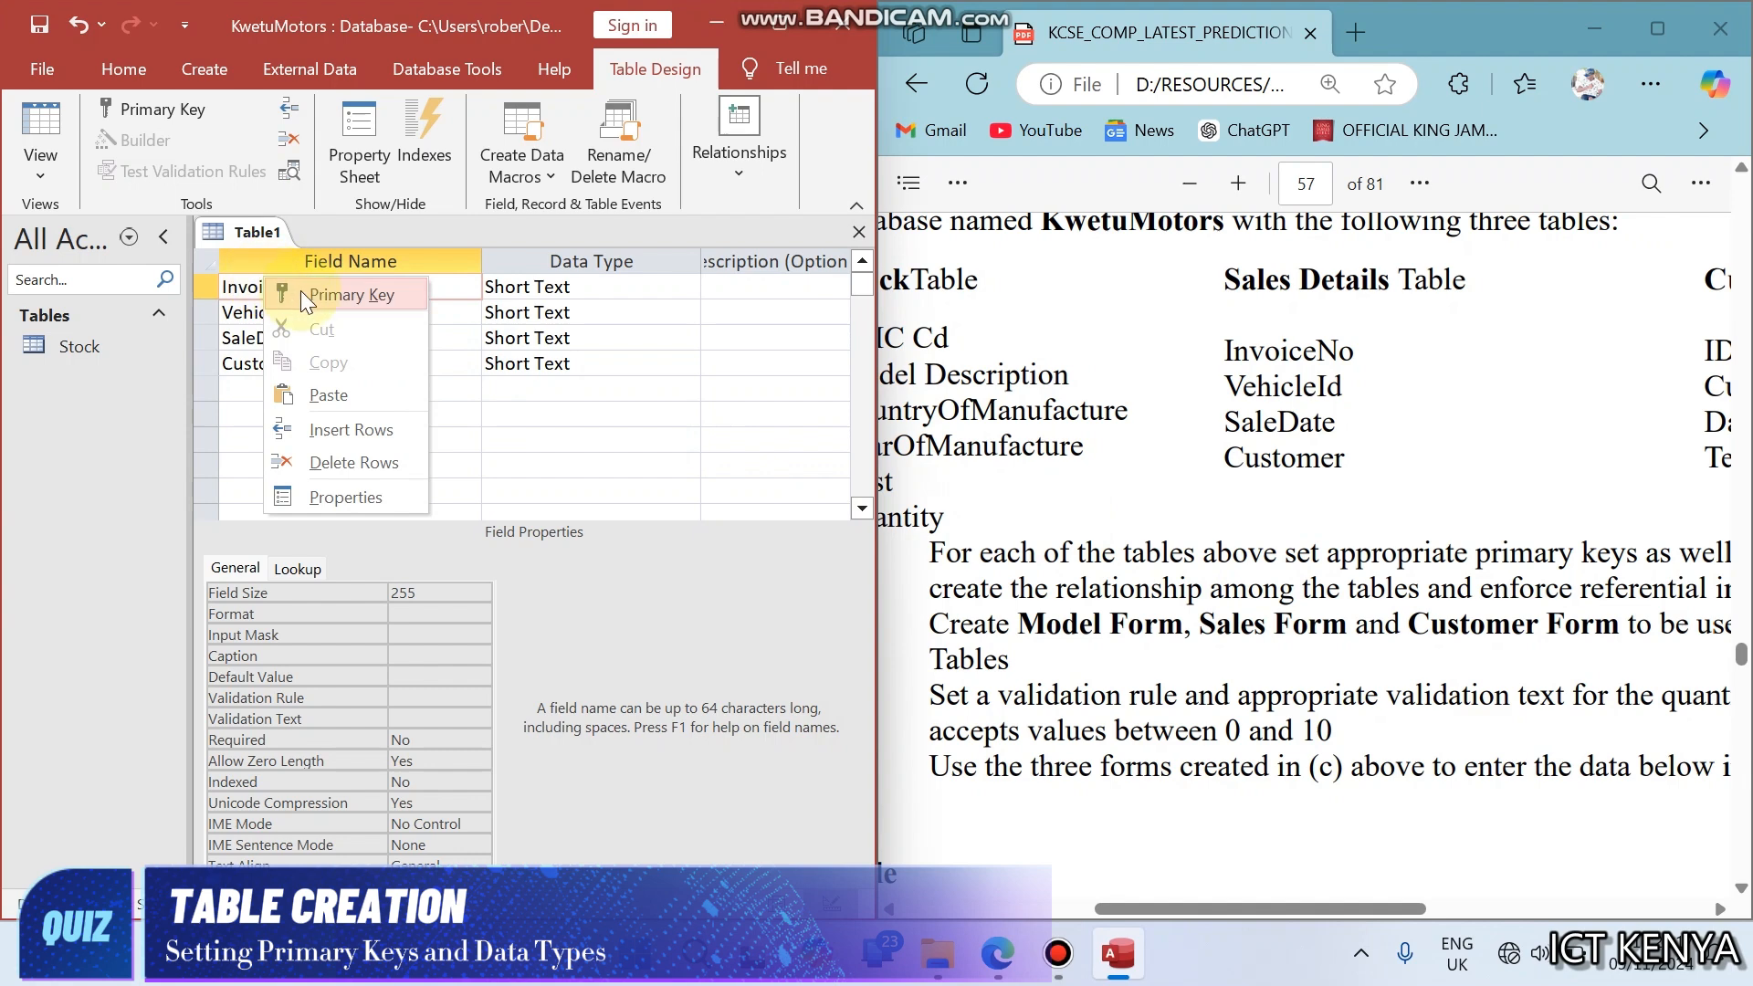
left_click(302, 291)
left_click(335, 316)
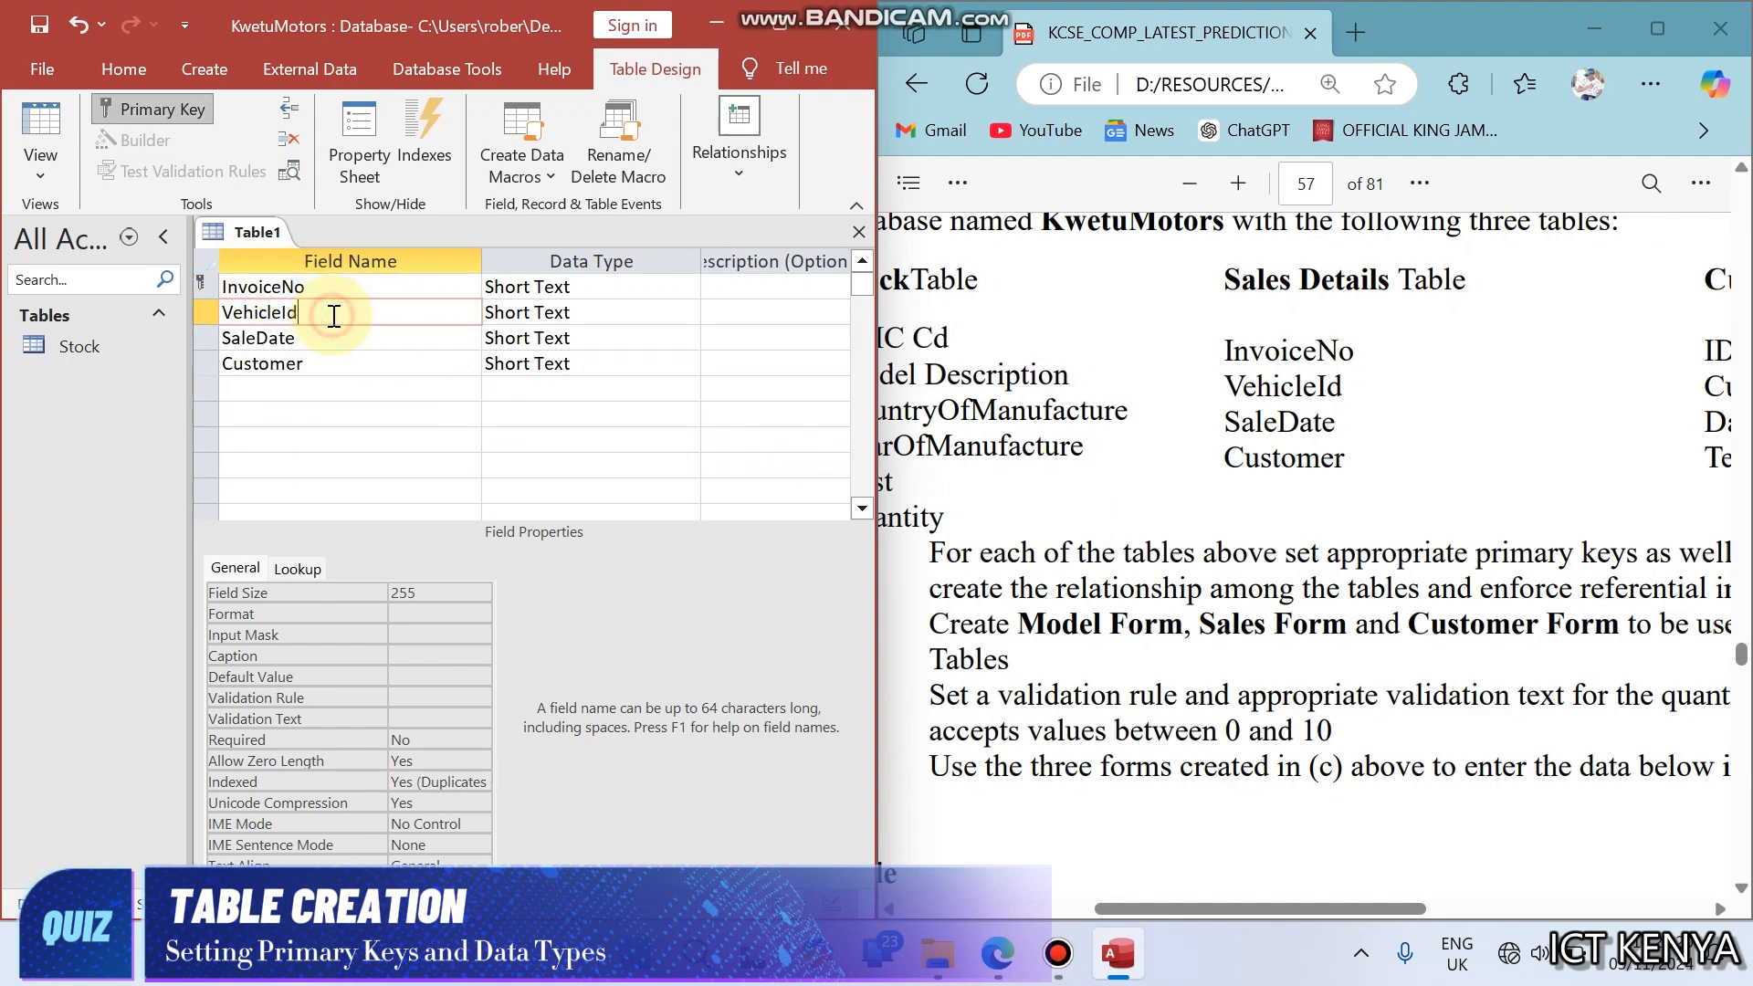
- Check the SaleDate values in the question's sales sample records and set the SaleDate data type to Date/Time
left_click(505, 343)
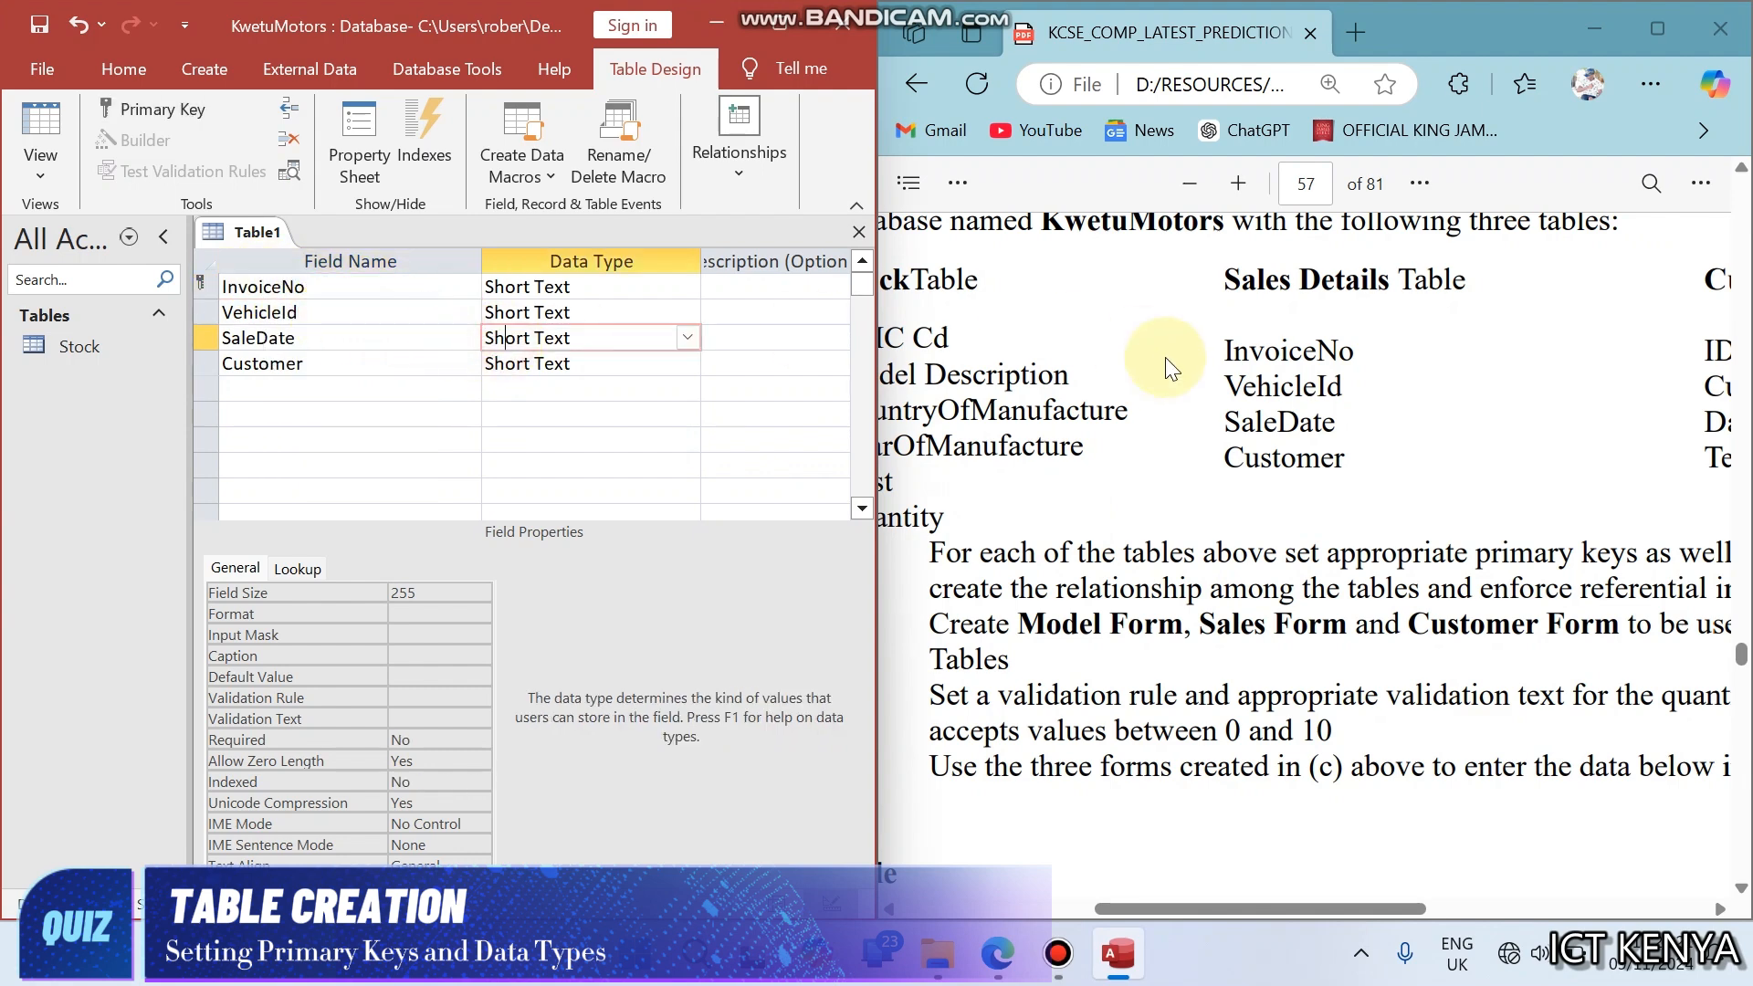
left_click(1222, 559)
scroll(1224, 560, "down", 2)
scroll(1224, 561, "down", 15)
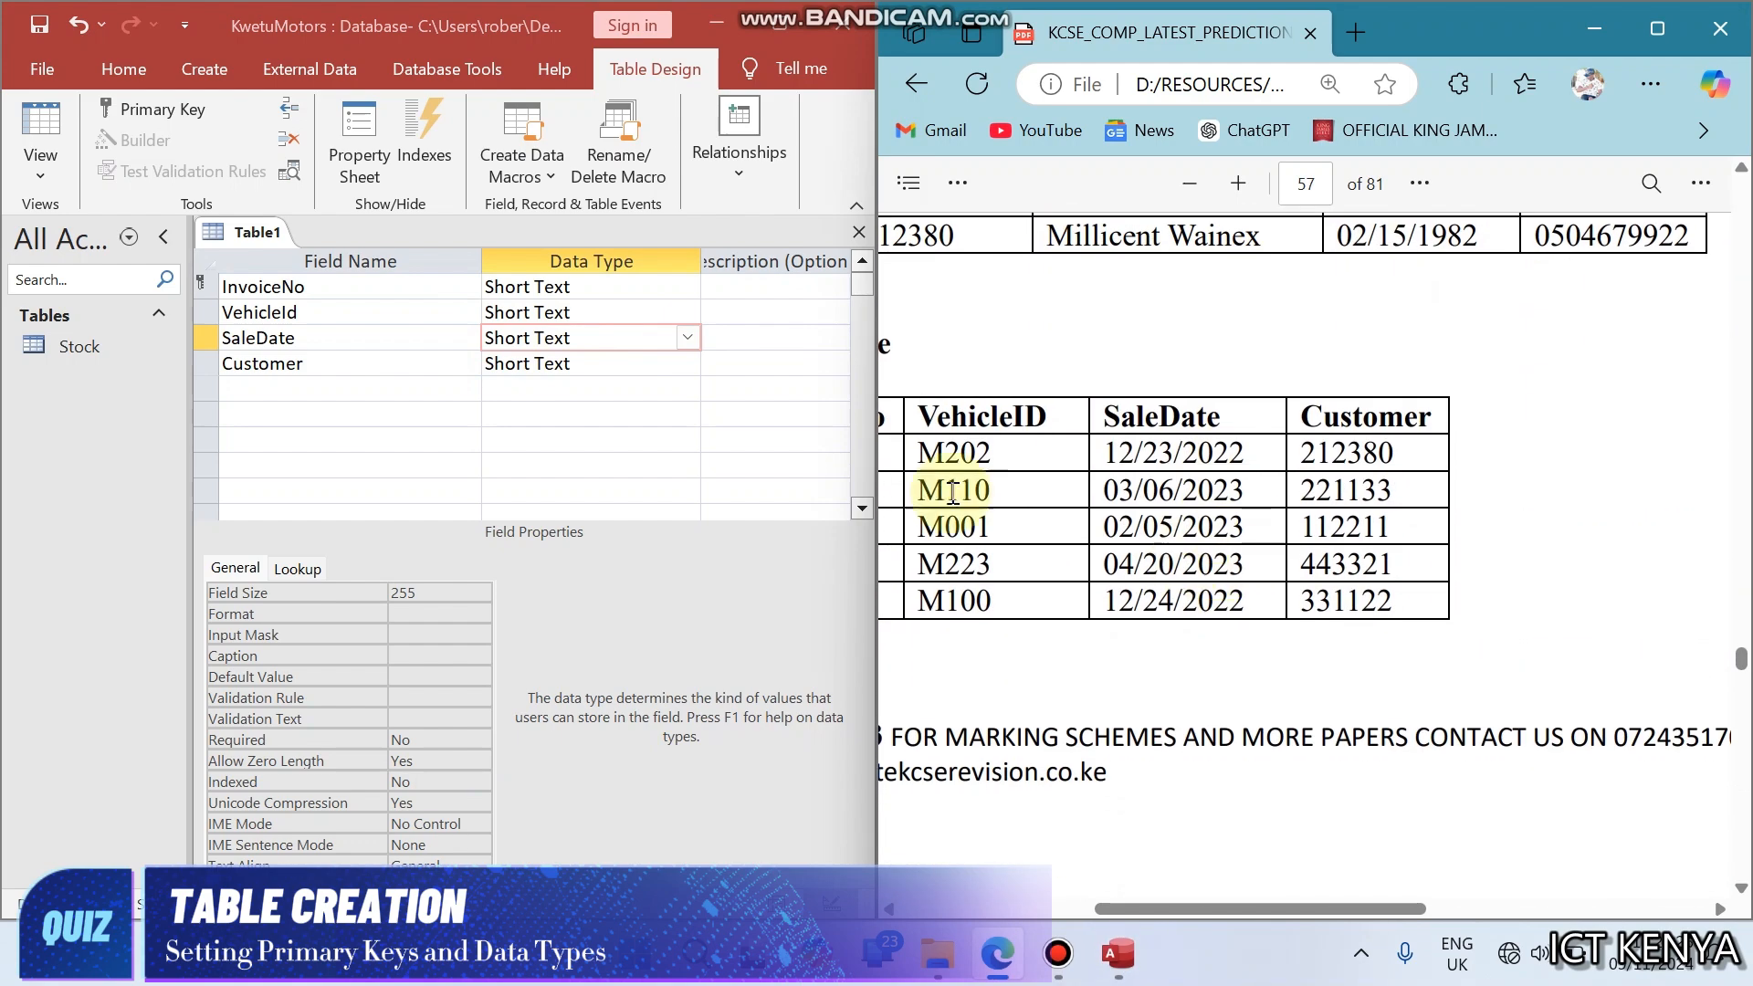
left_click(688, 337)
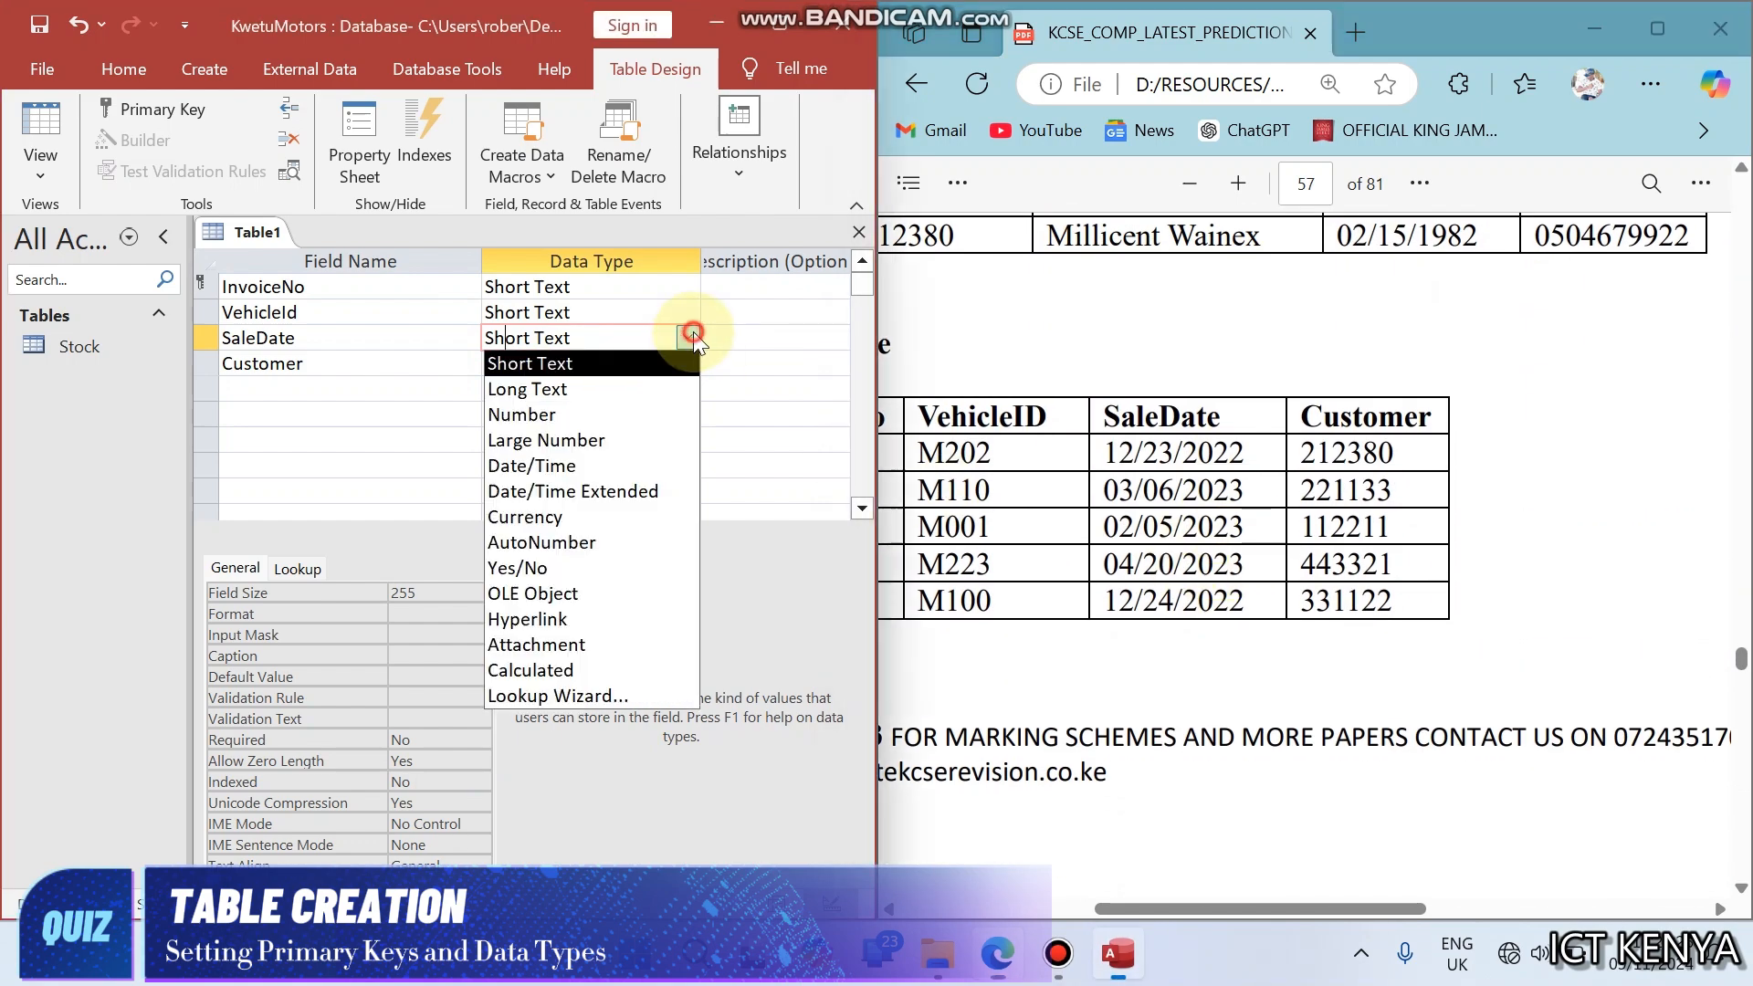
left_click(615, 466)
left_click(610, 363)
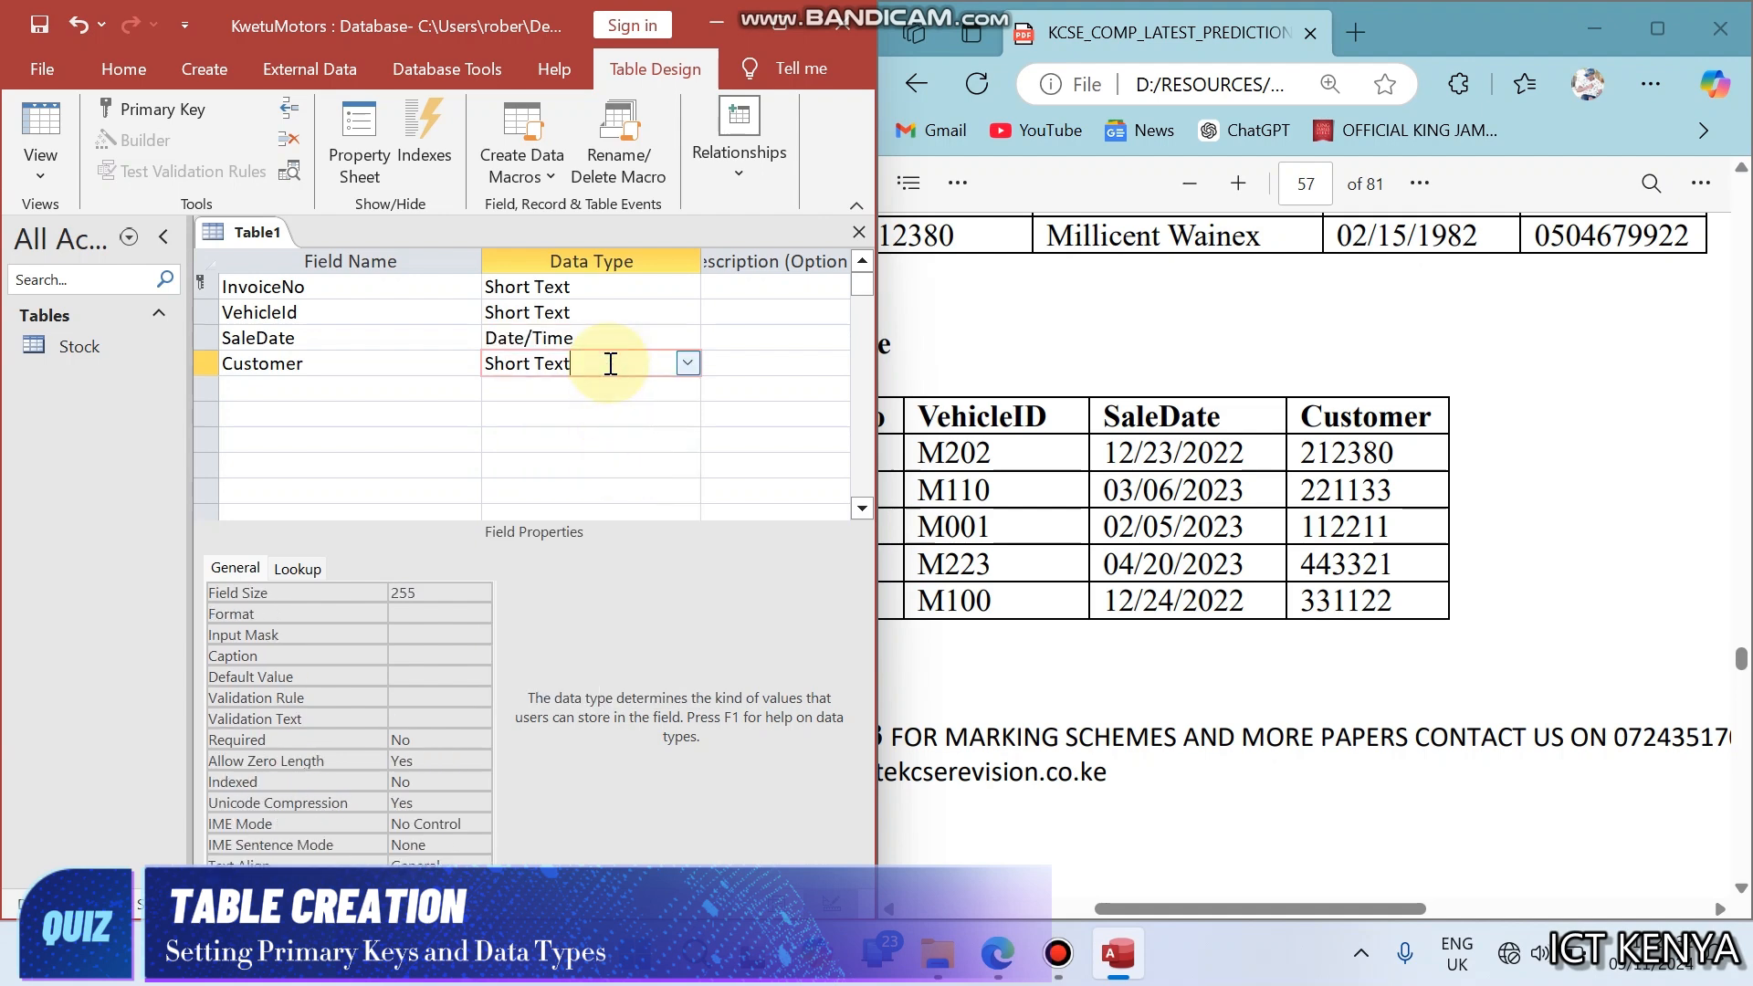
- Save the table under the name Sales Details, copied from the question's table heading, and close it
key("ctrl+s")
left_click(1326, 505)
scroll(1326, 505, "up", 1)
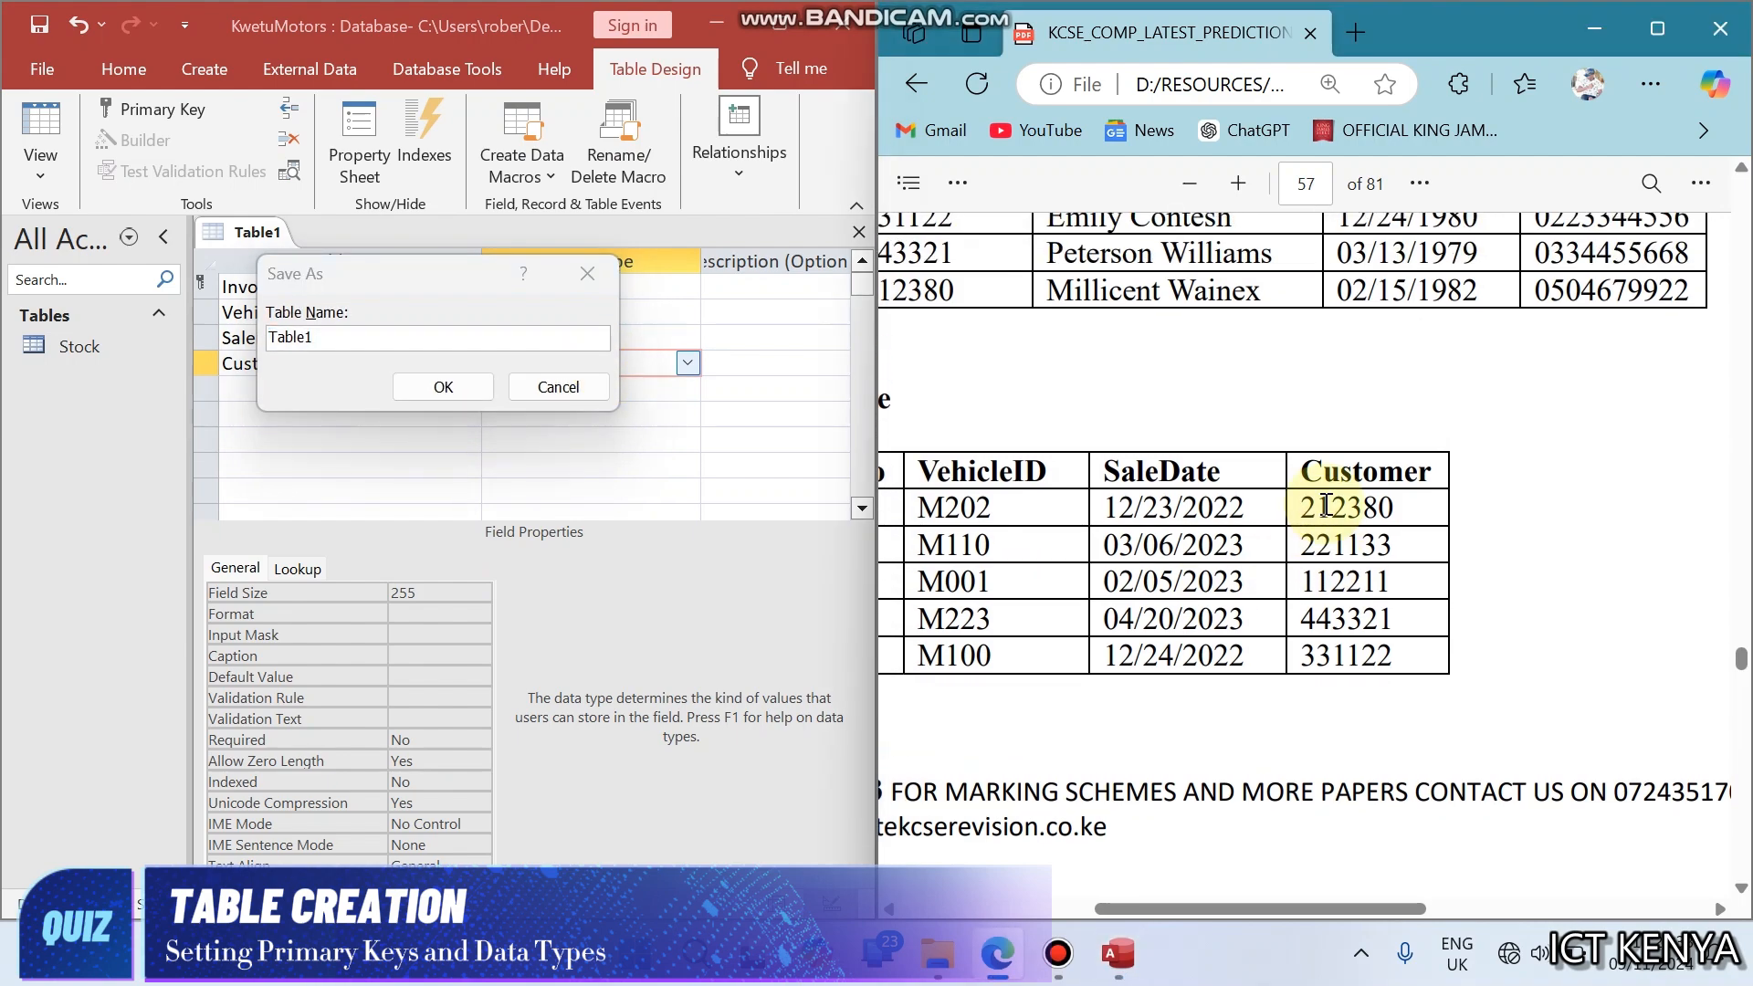
scroll(1326, 505, "up", 10)
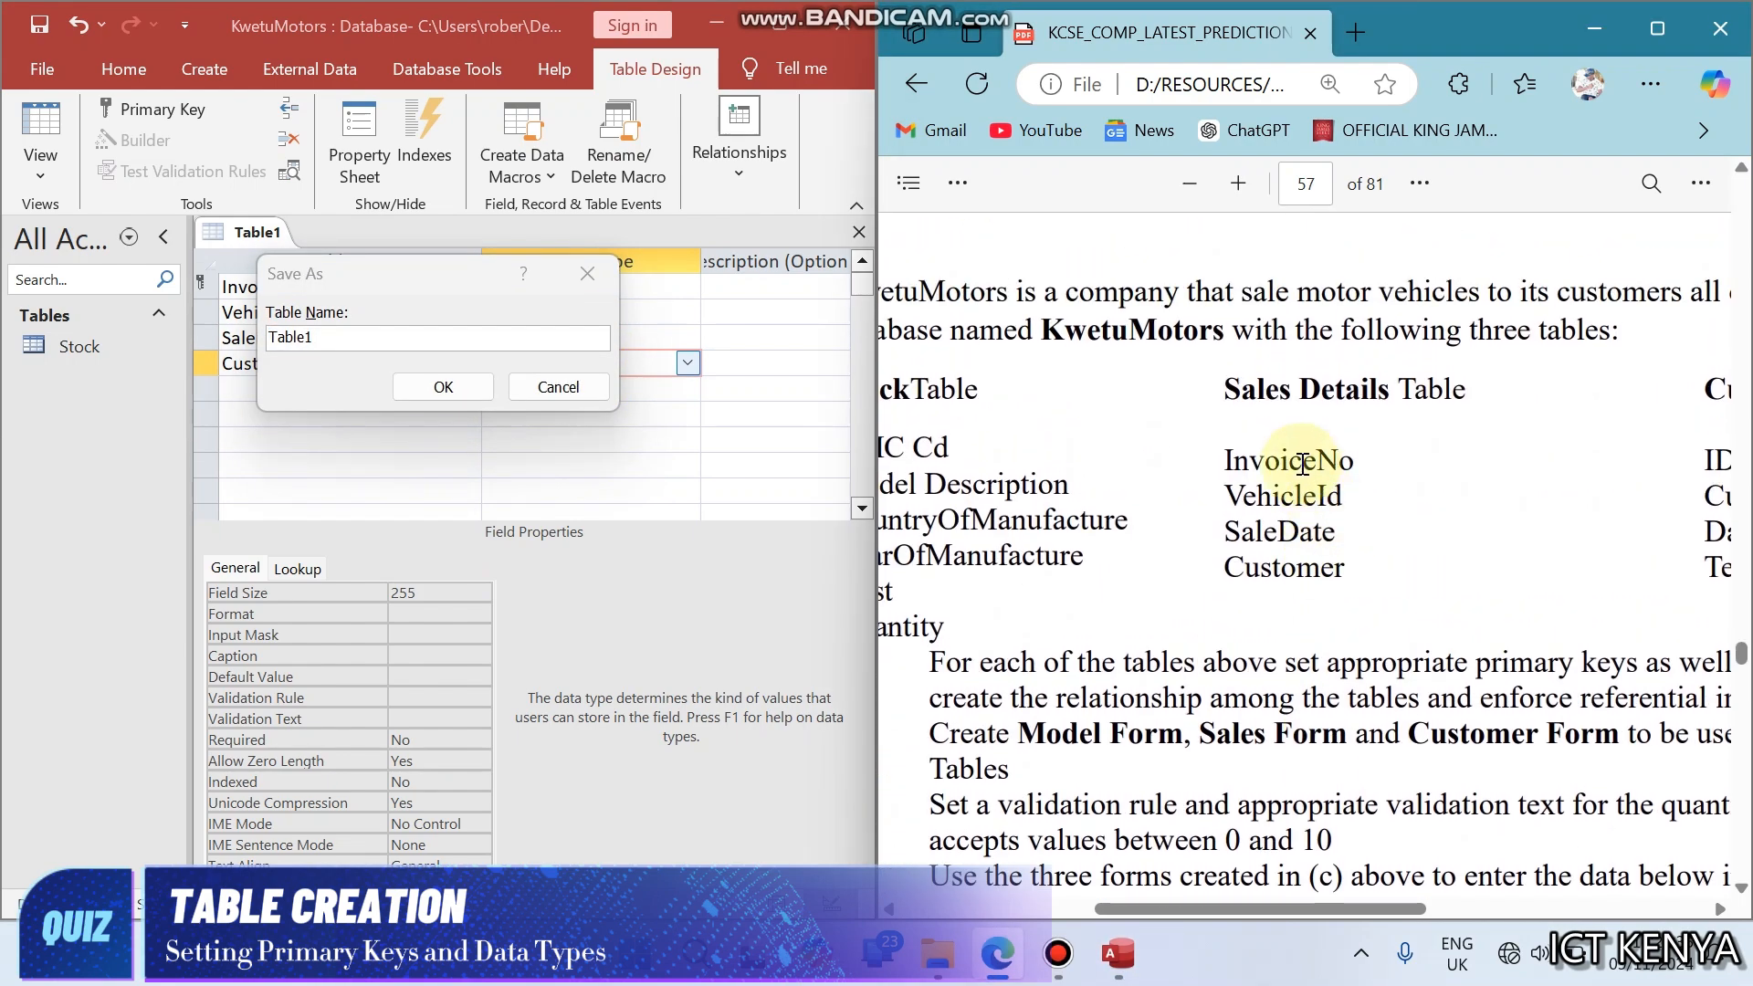
left_click_drag(1232, 385, 1391, 395)
key("ctrl+c")
left_click(424, 309)
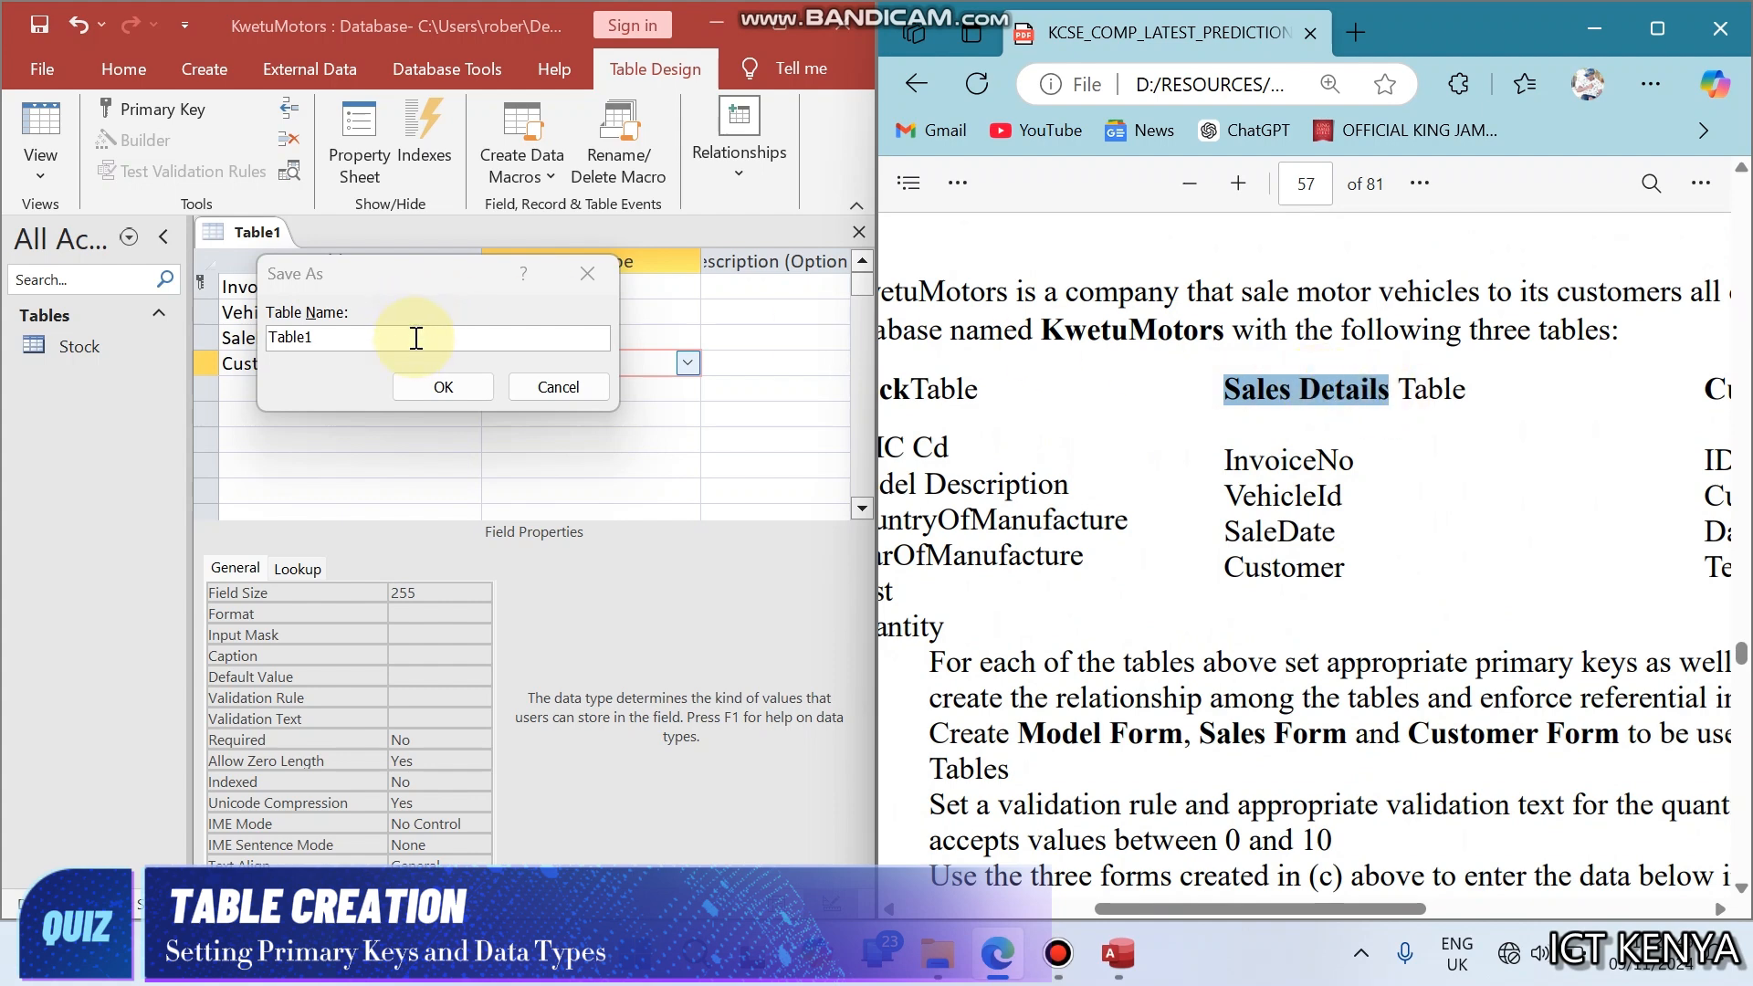
double_click(417, 338)
key("ctrl+v")
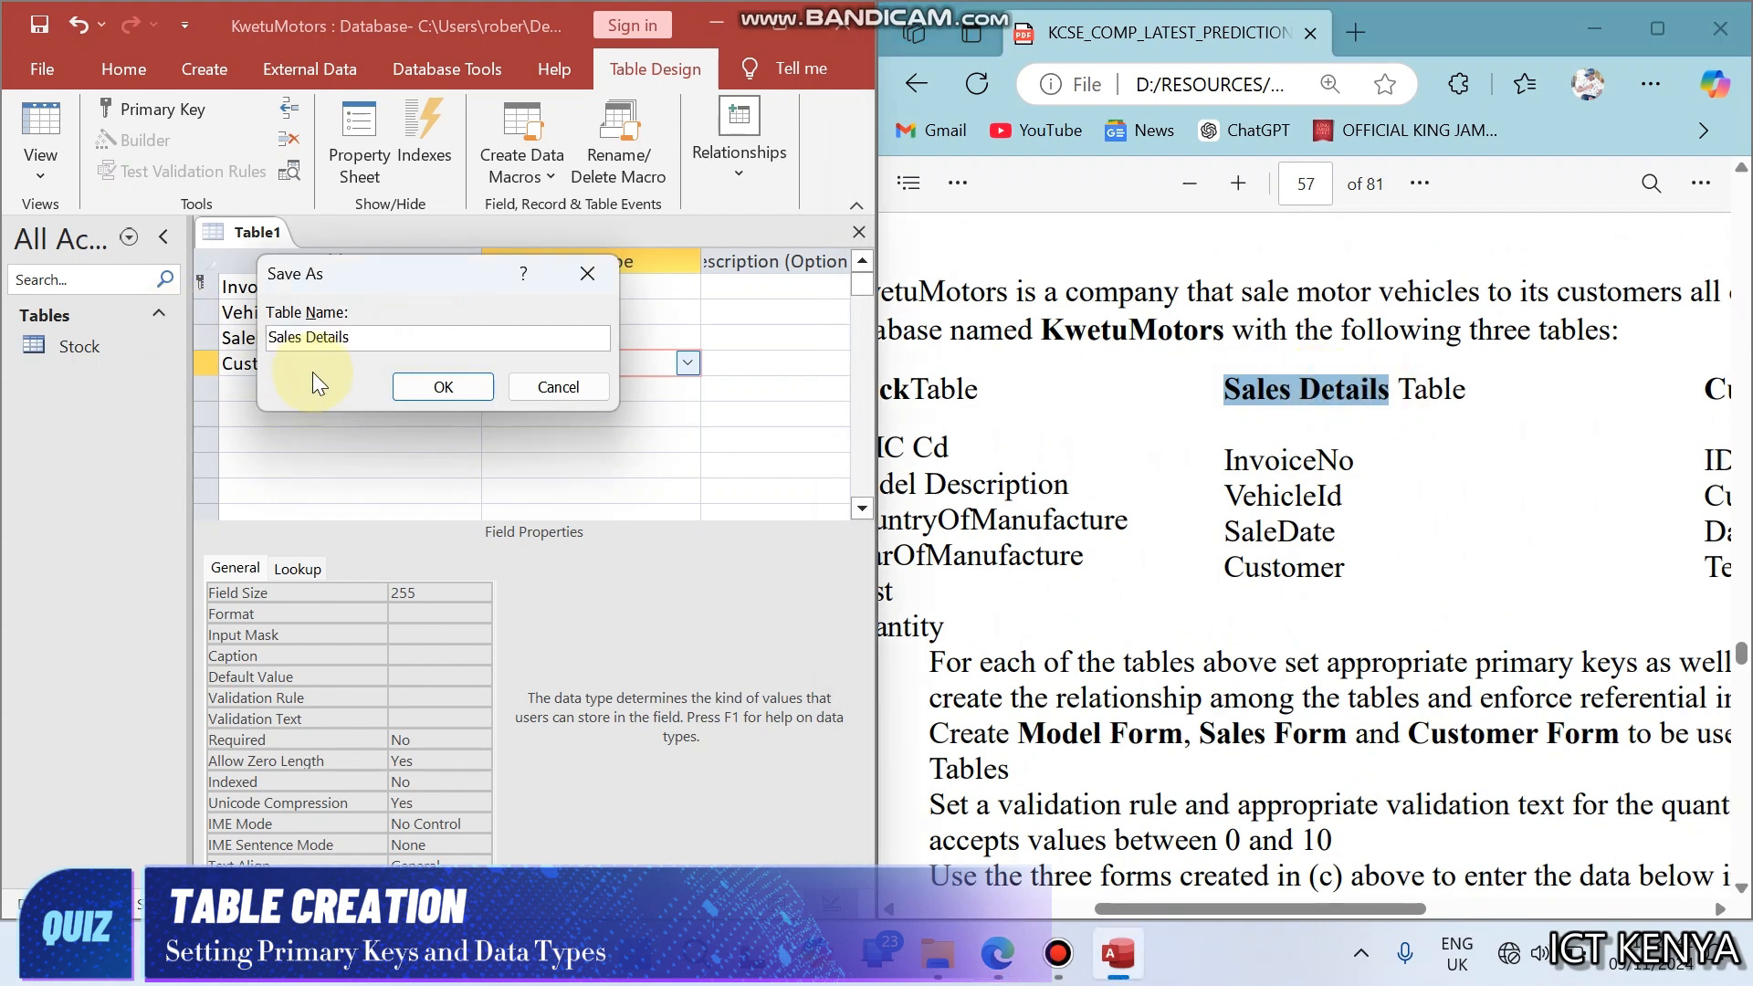
key("Return")
left_click(255, 286)
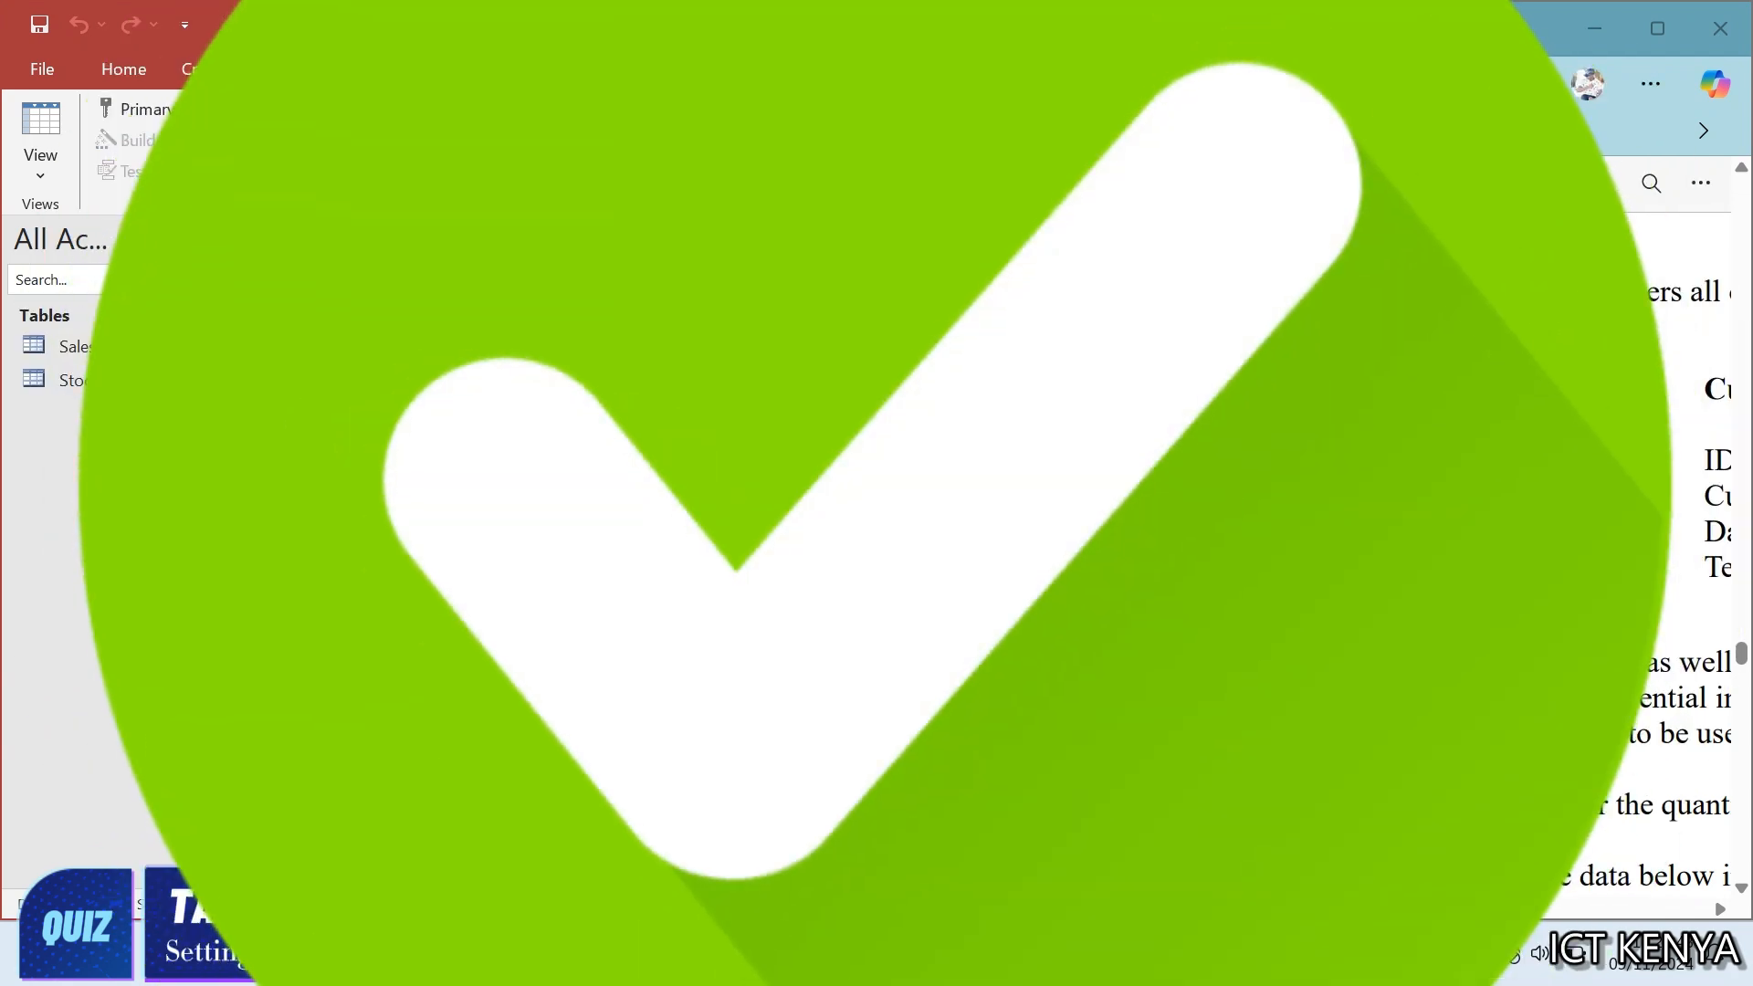
right_click(274, 233)
left_click(320, 296)
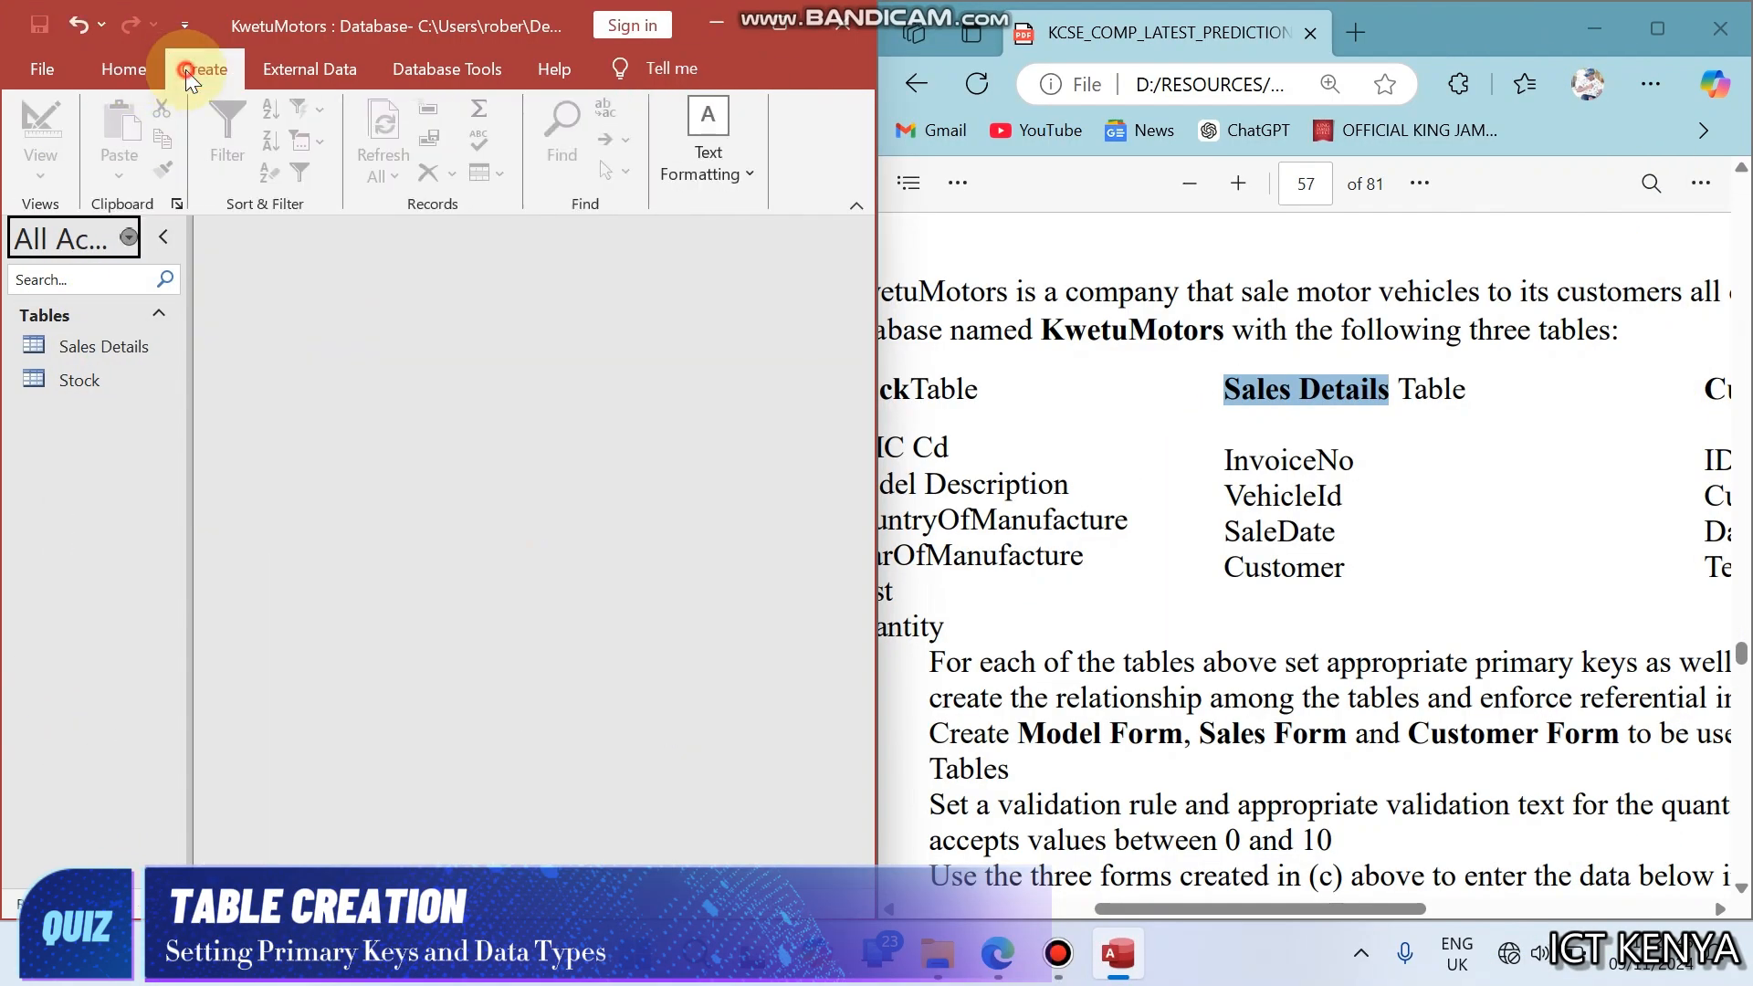
- Start another new table in Design View and show the Customer Details field list in the question
left_click(189, 73)
left_click(219, 150)
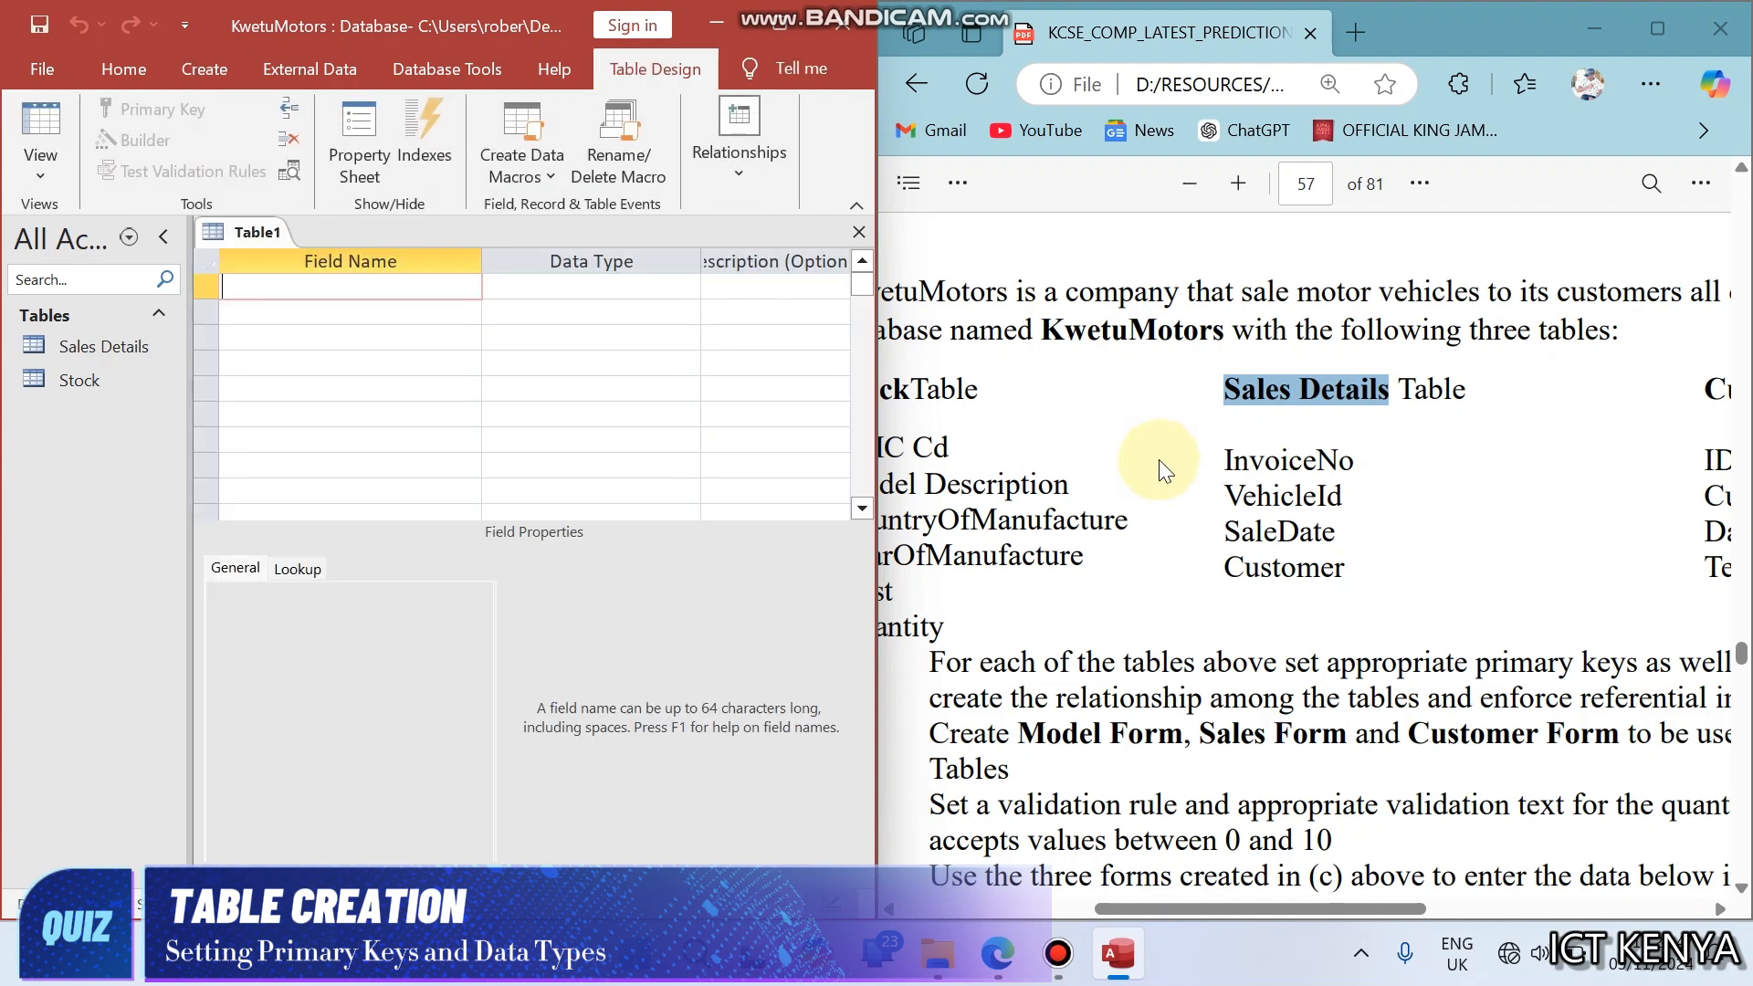
left_click(1158, 458)
scroll(1164, 460, "right", 4)
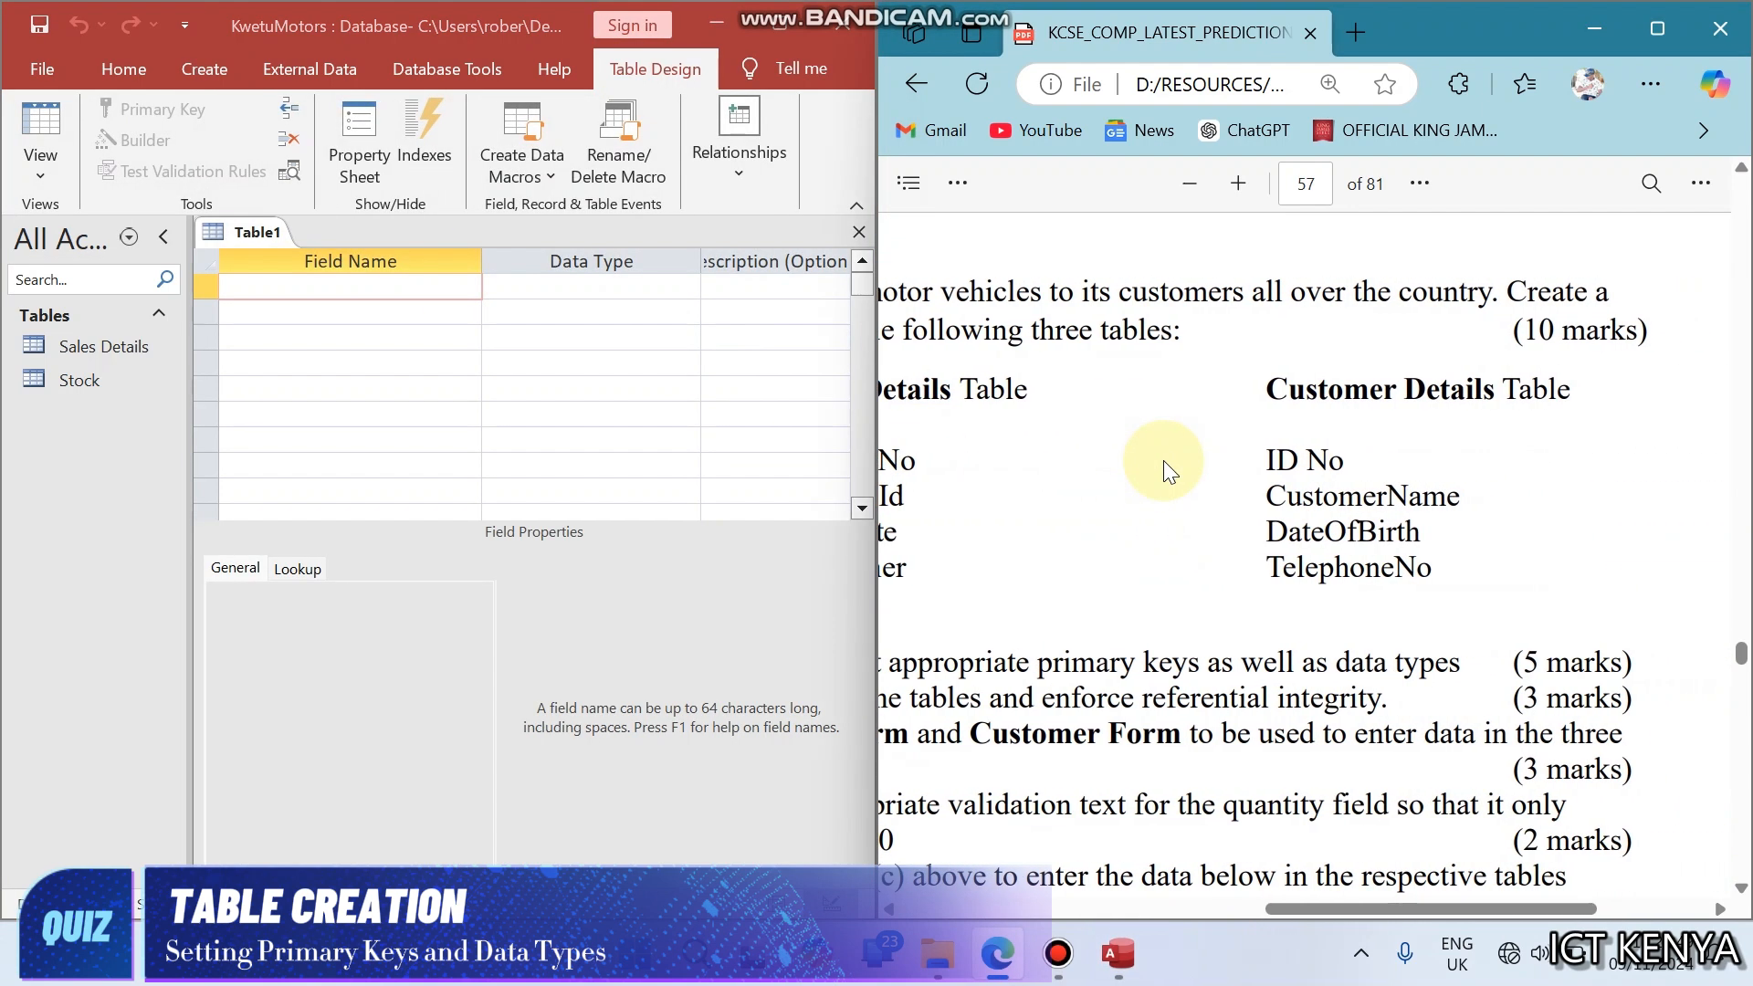
- Enter the field names ID No, CustomerName, DateOfBirth and TelephoneNo in the new table
left_click(396, 283)
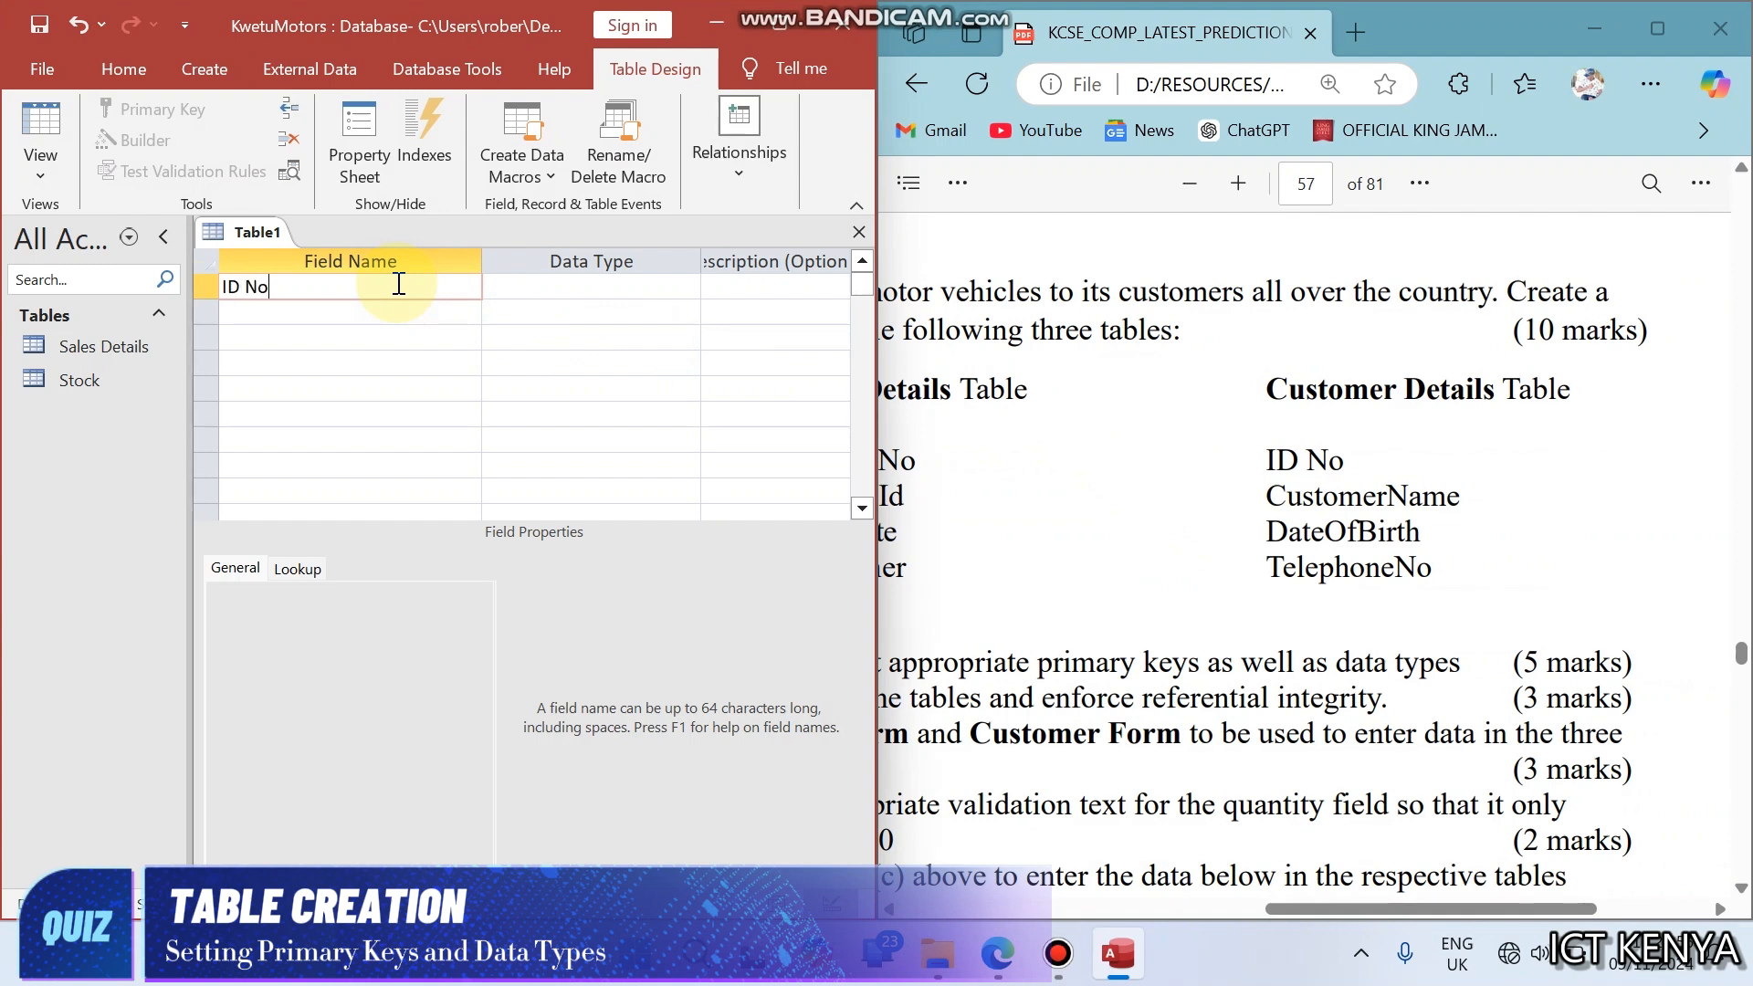
key("Down")
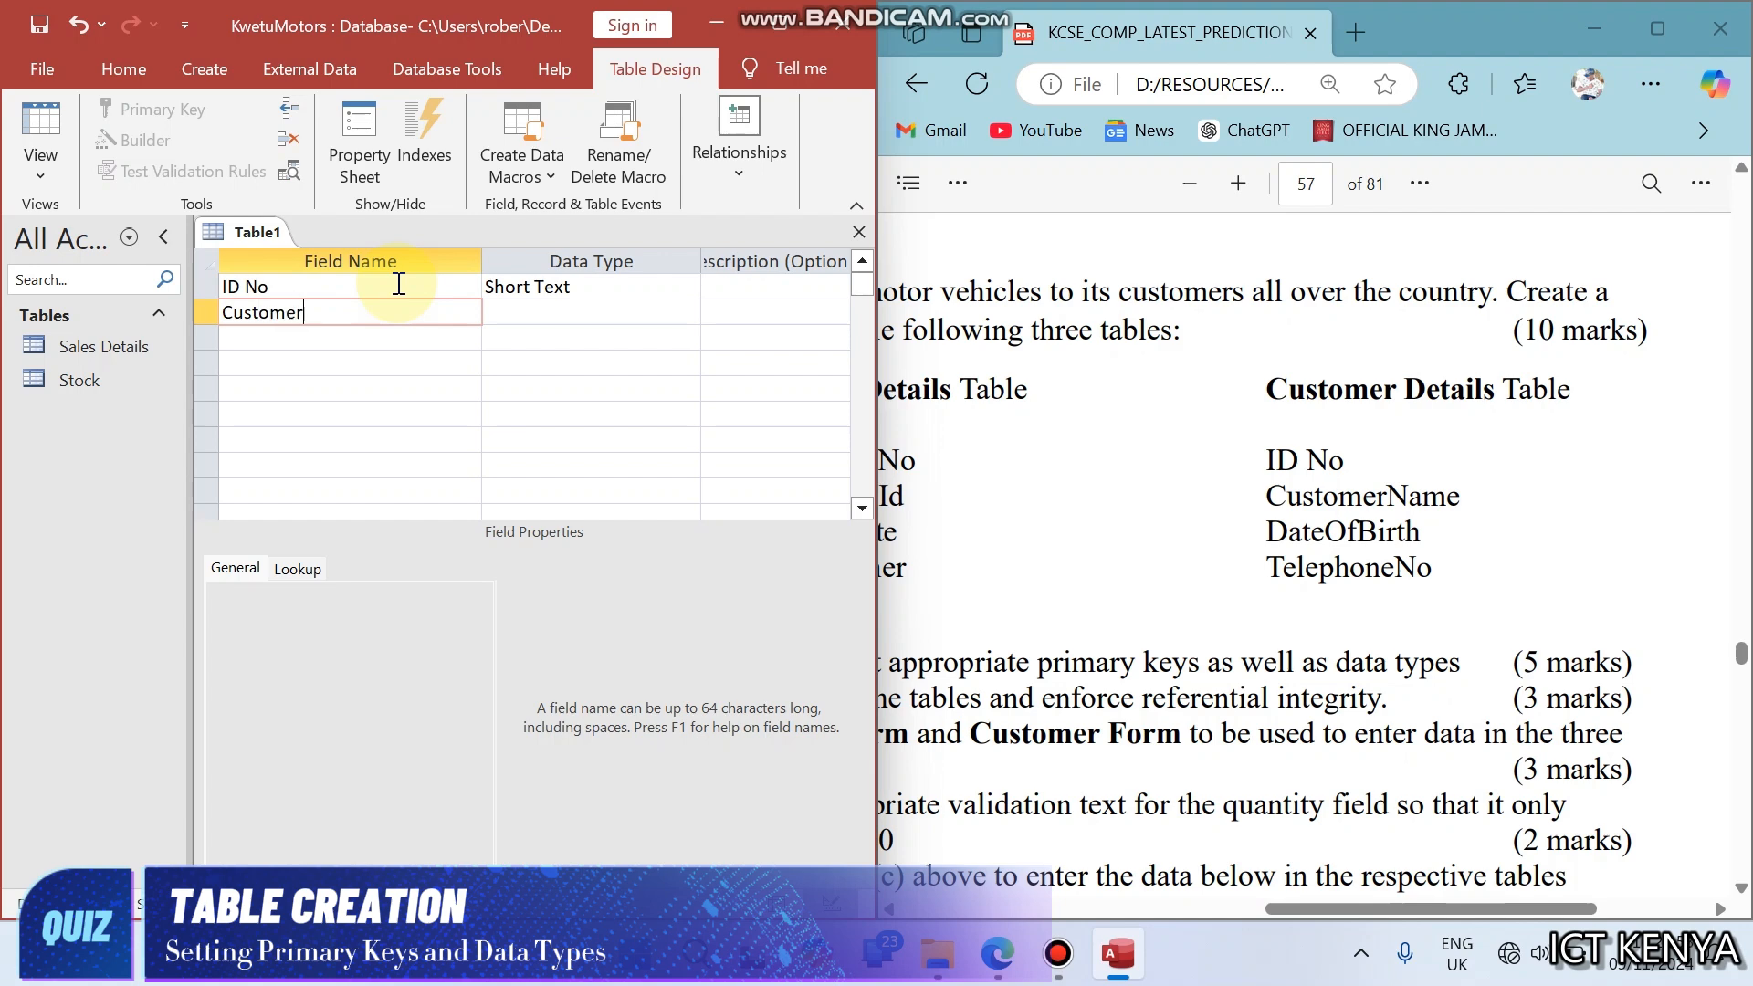
key("Down")
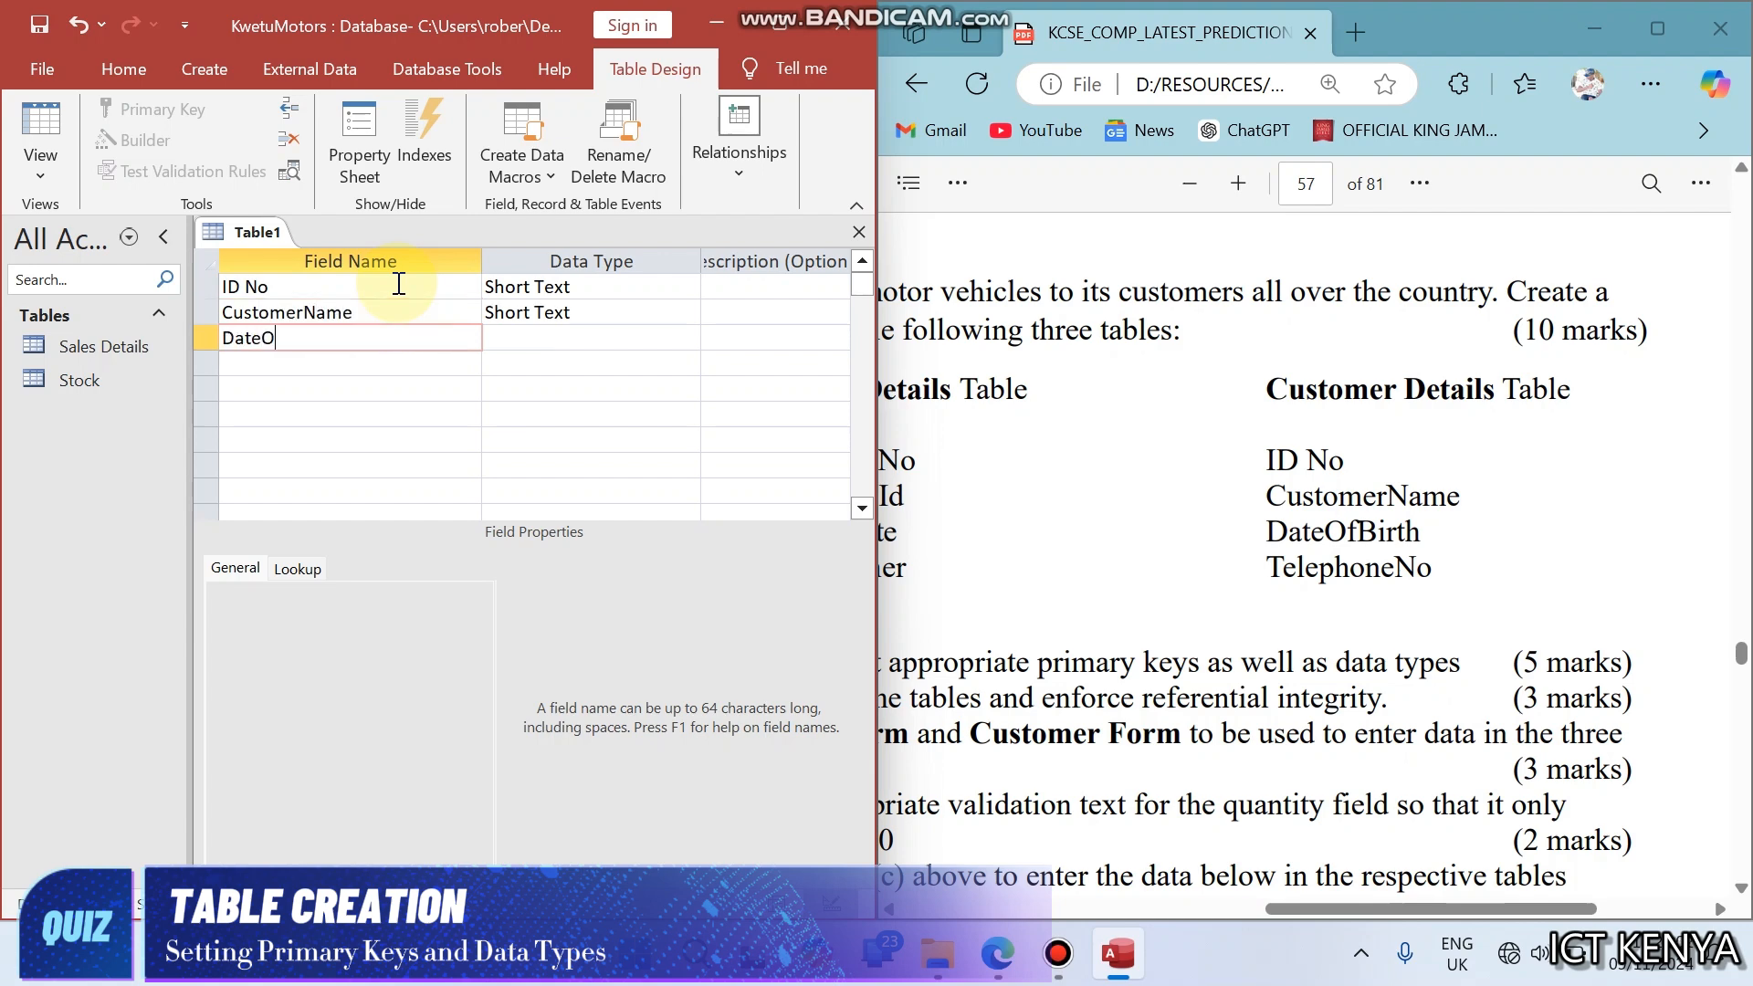
key("Down")
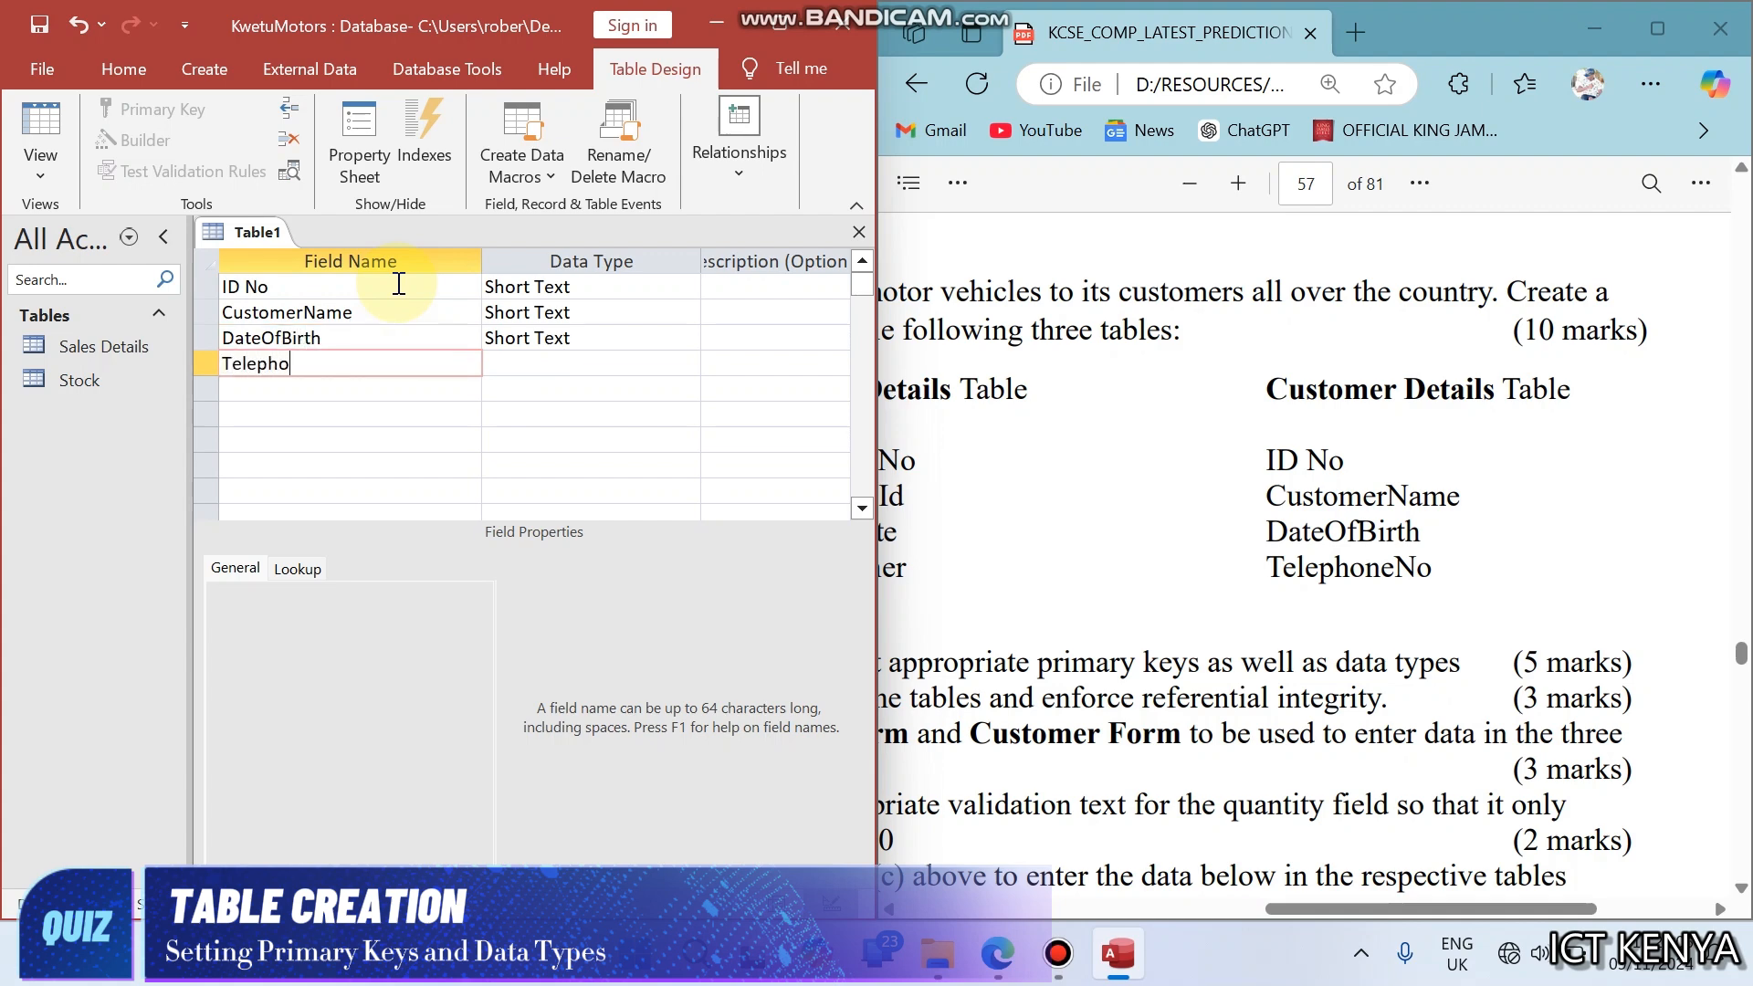
key("Tab")
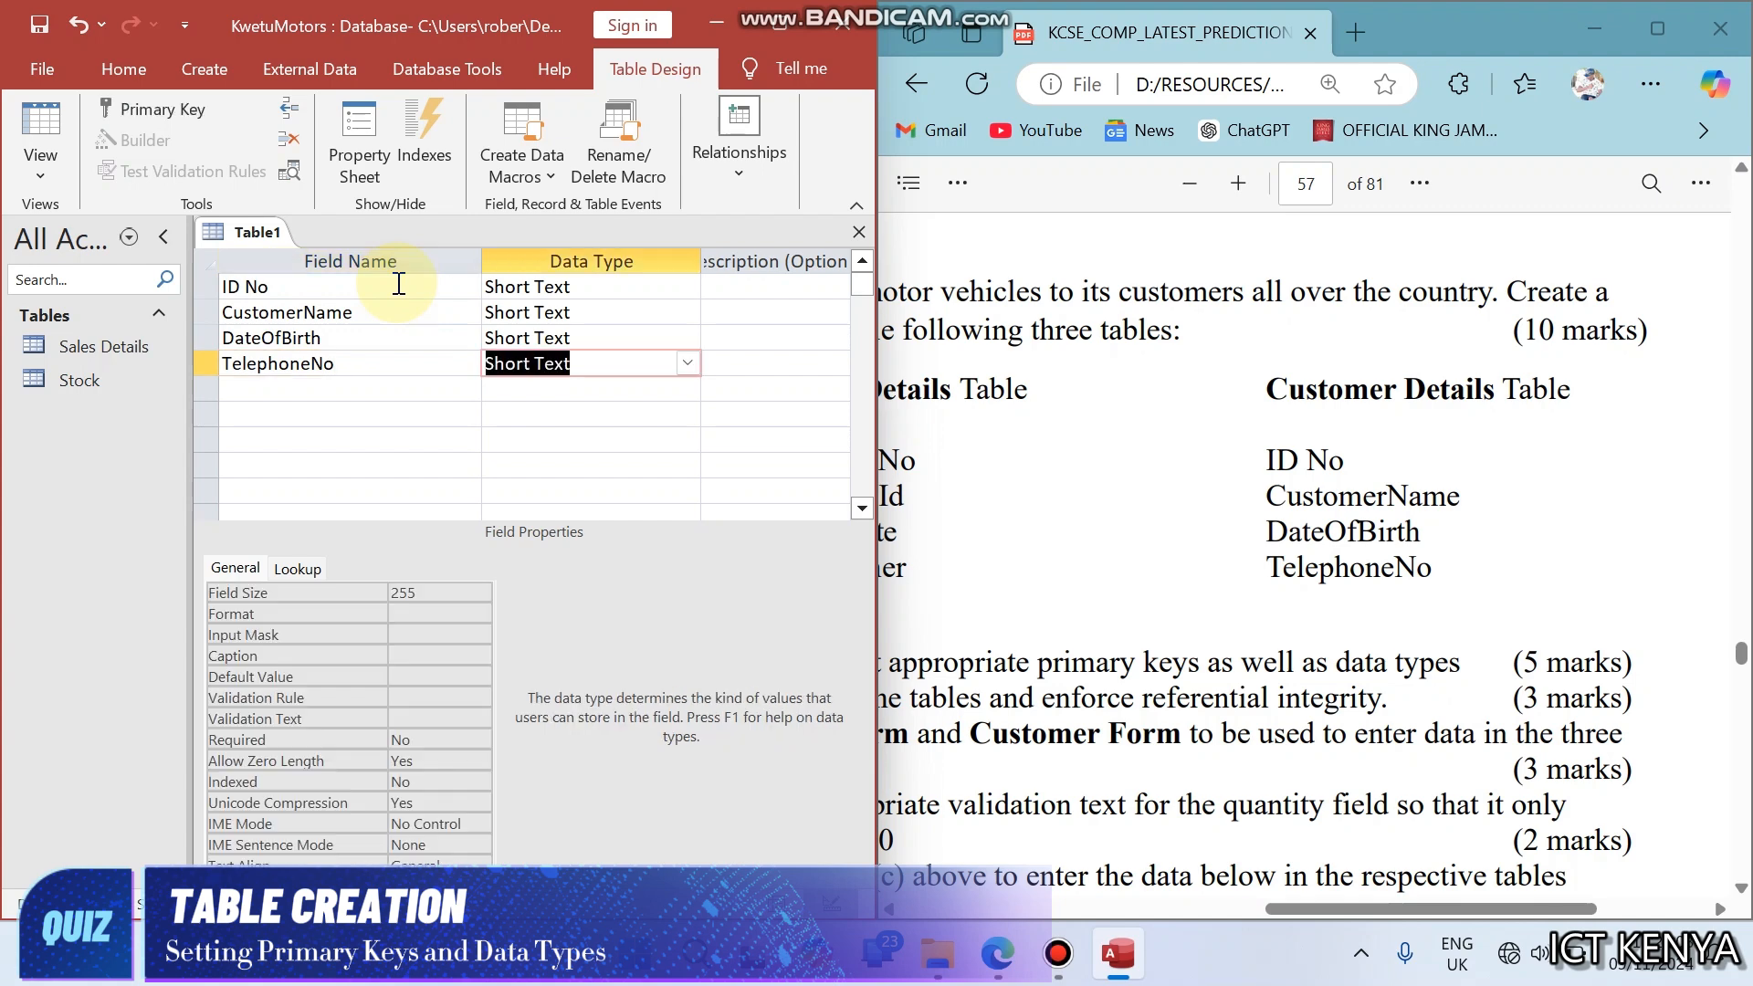
left_click(1223, 504)
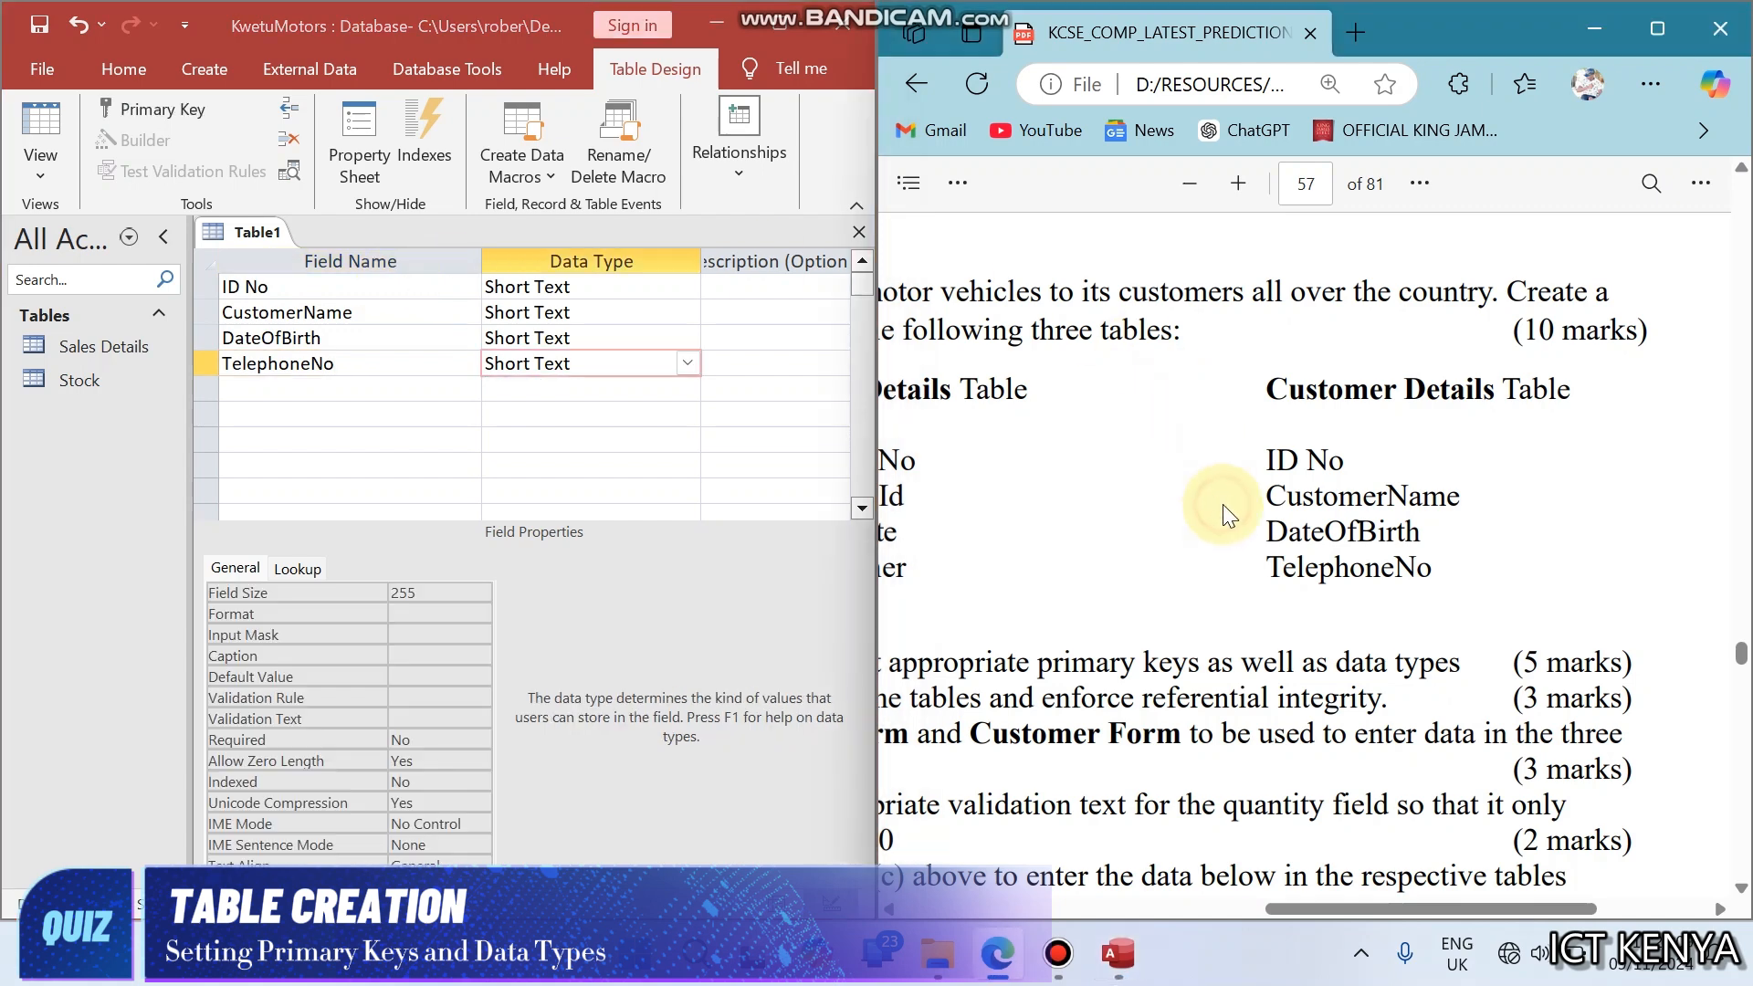
- Check the ID Number values in the question's customer sample records and set the ID No data type to Number
scroll(1224, 504, "down", 10)
scroll(1223, 504, "down", 10)
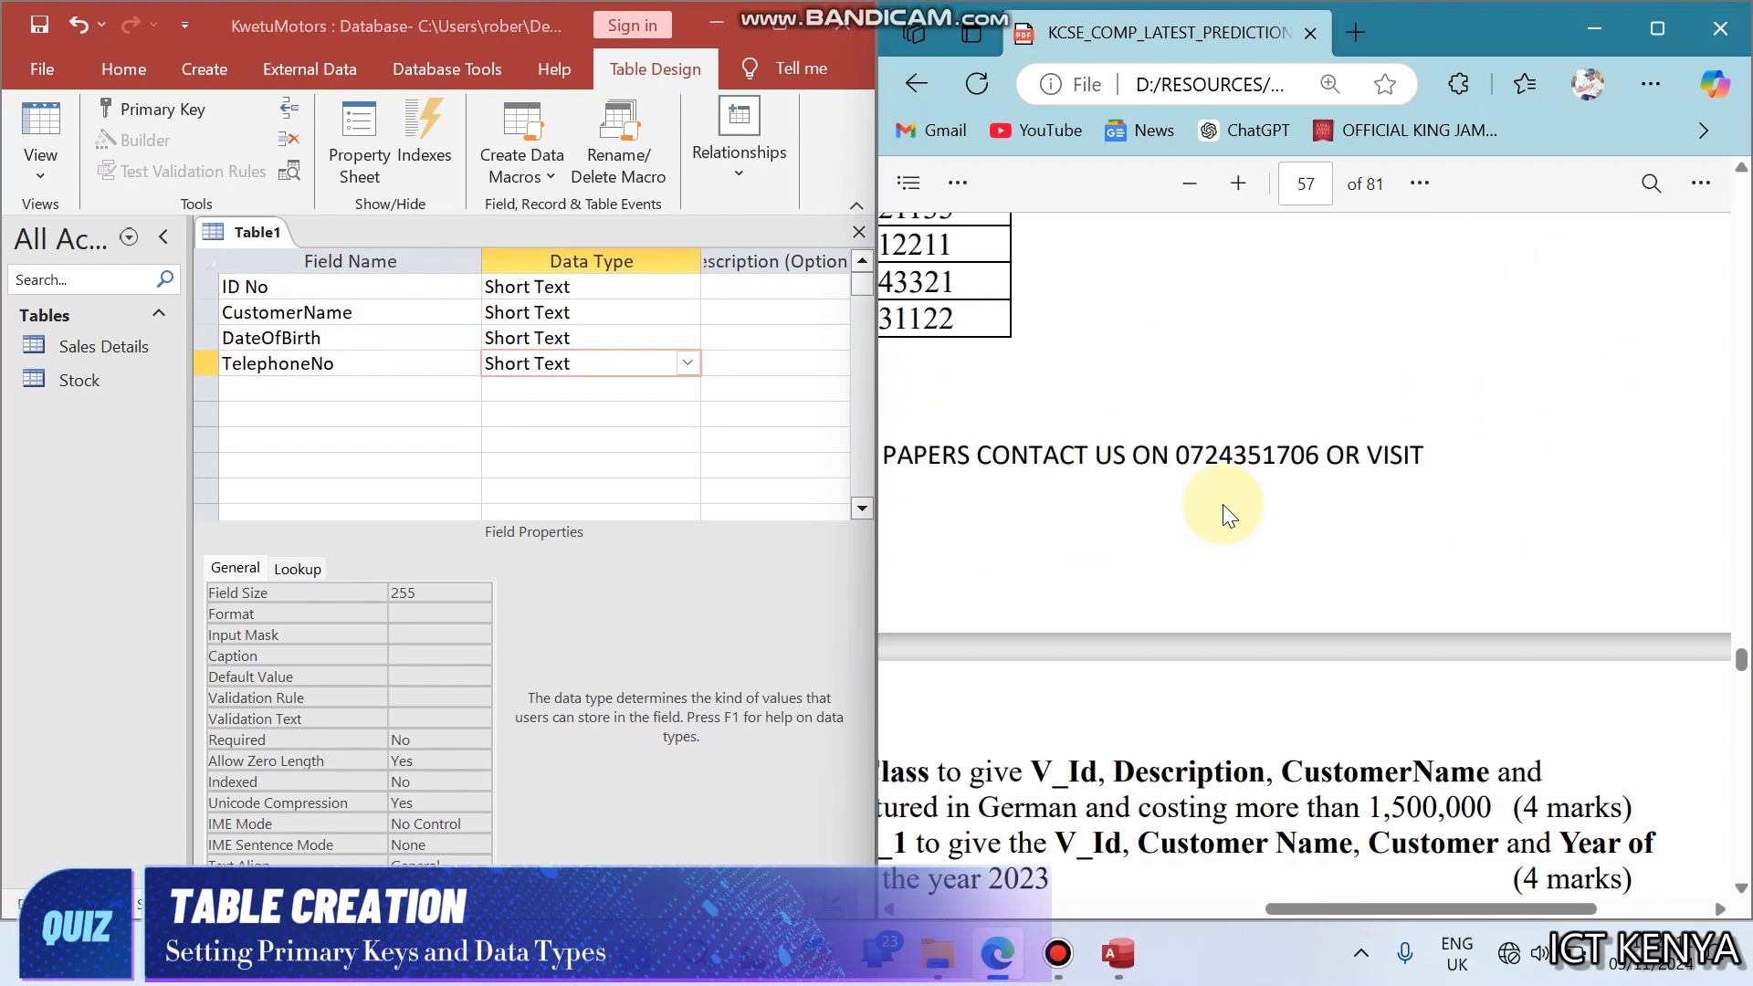
scroll(1224, 504, "up", 5)
scroll(1224, 504, "left", 2)
scroll(1223, 504, "left", 3)
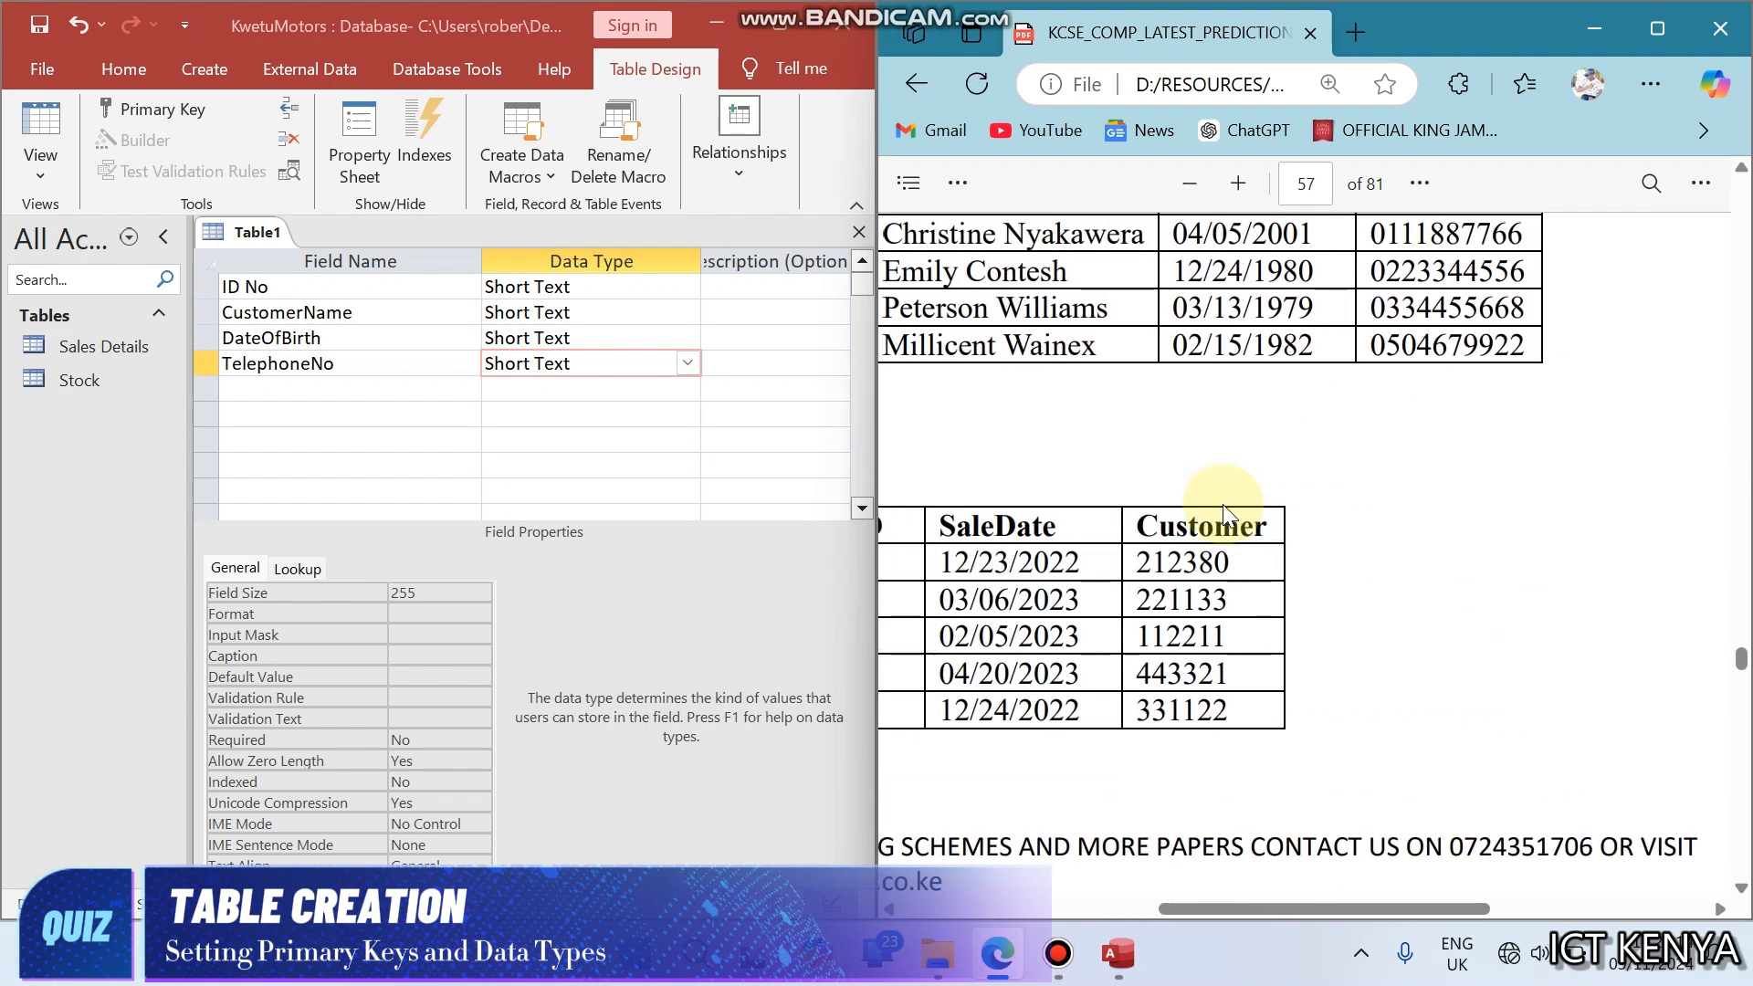
scroll(1224, 504, "up", 1)
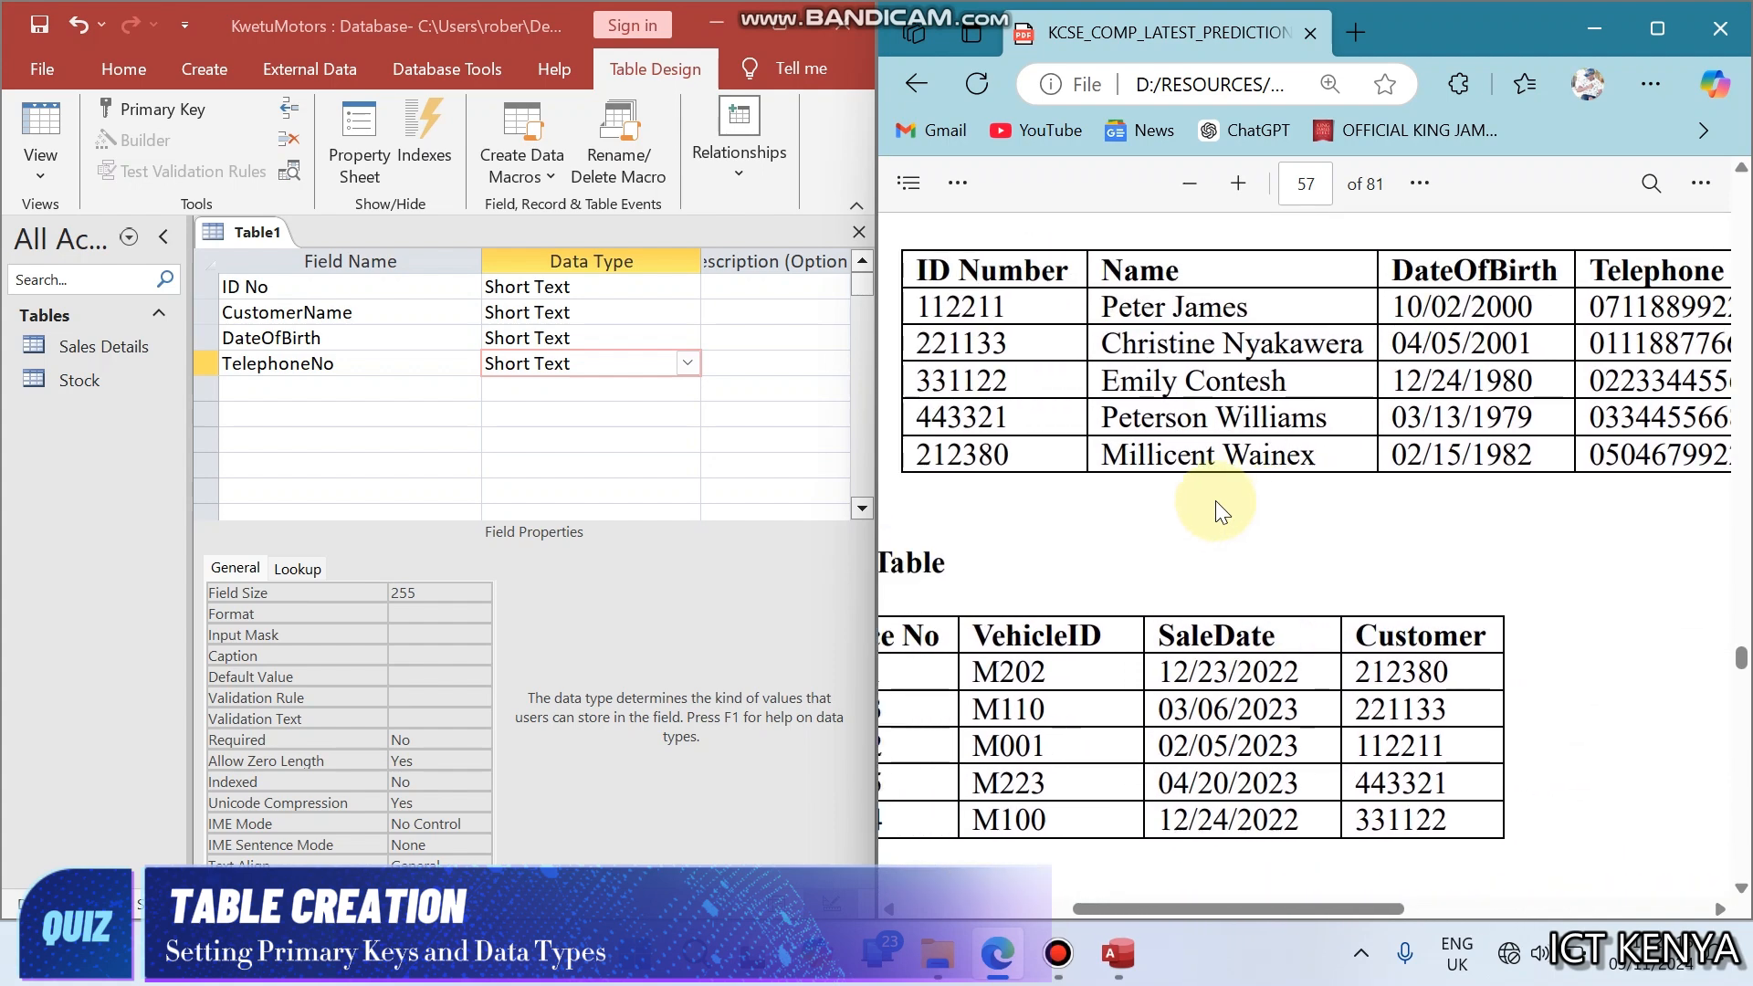
left_click(603, 288)
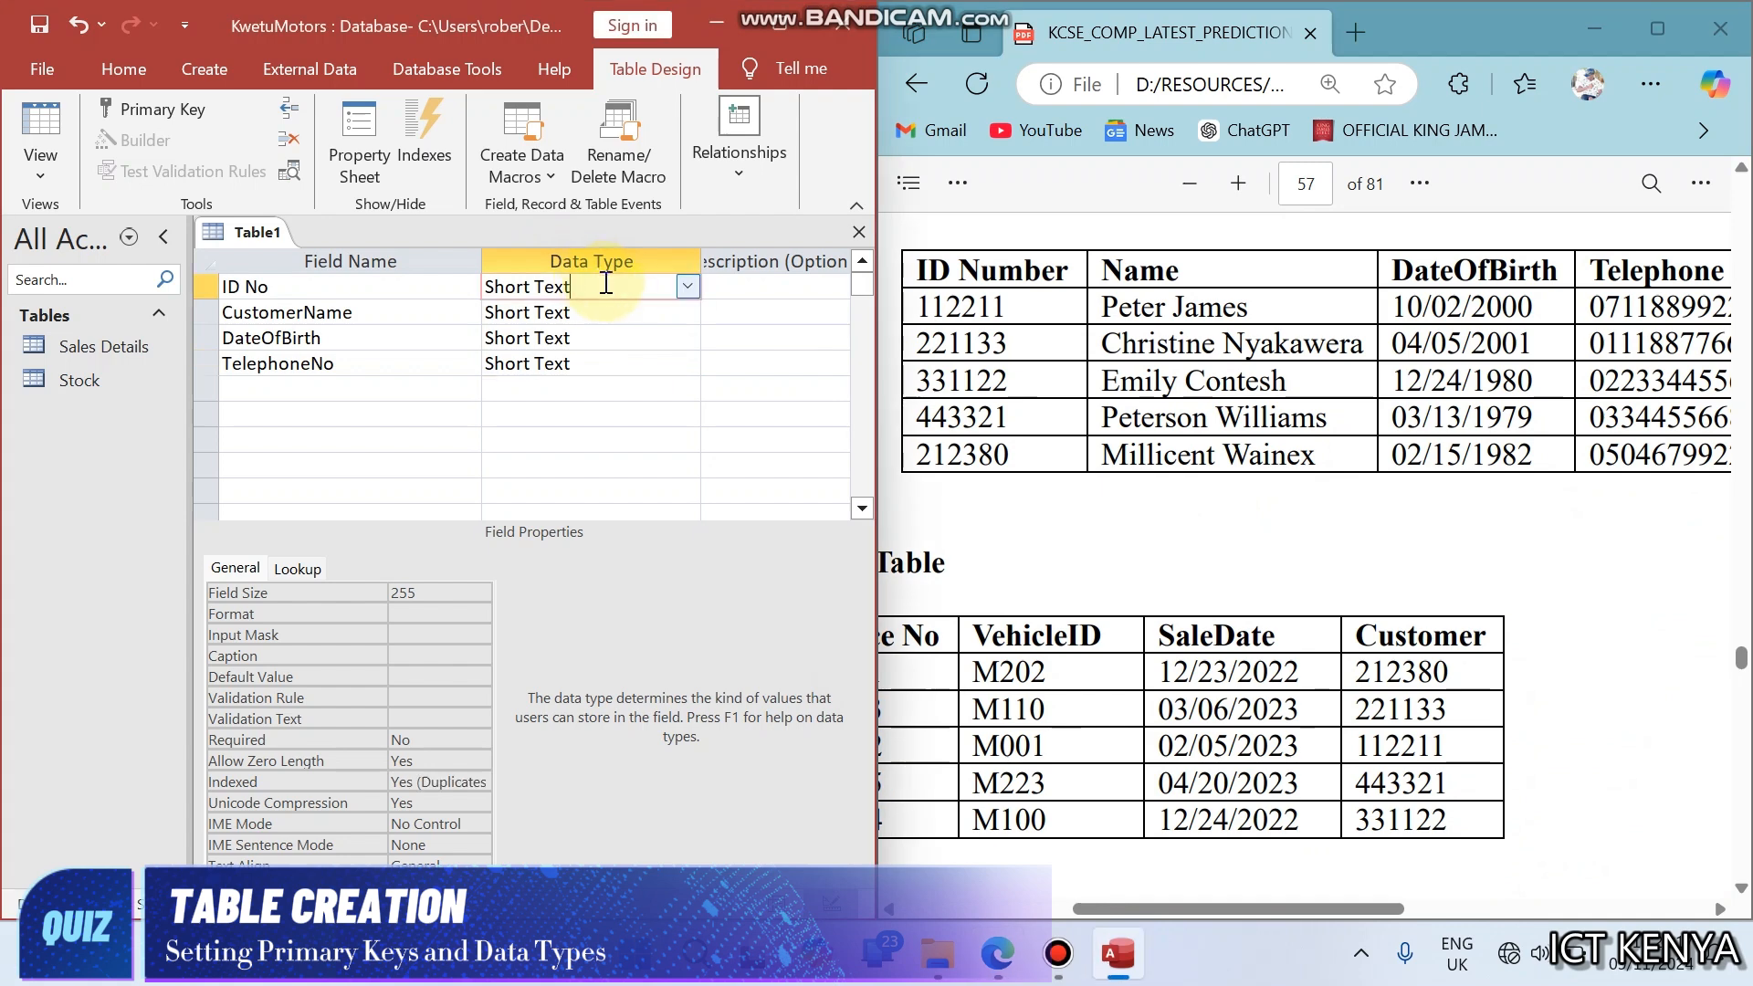
left_click(685, 289)
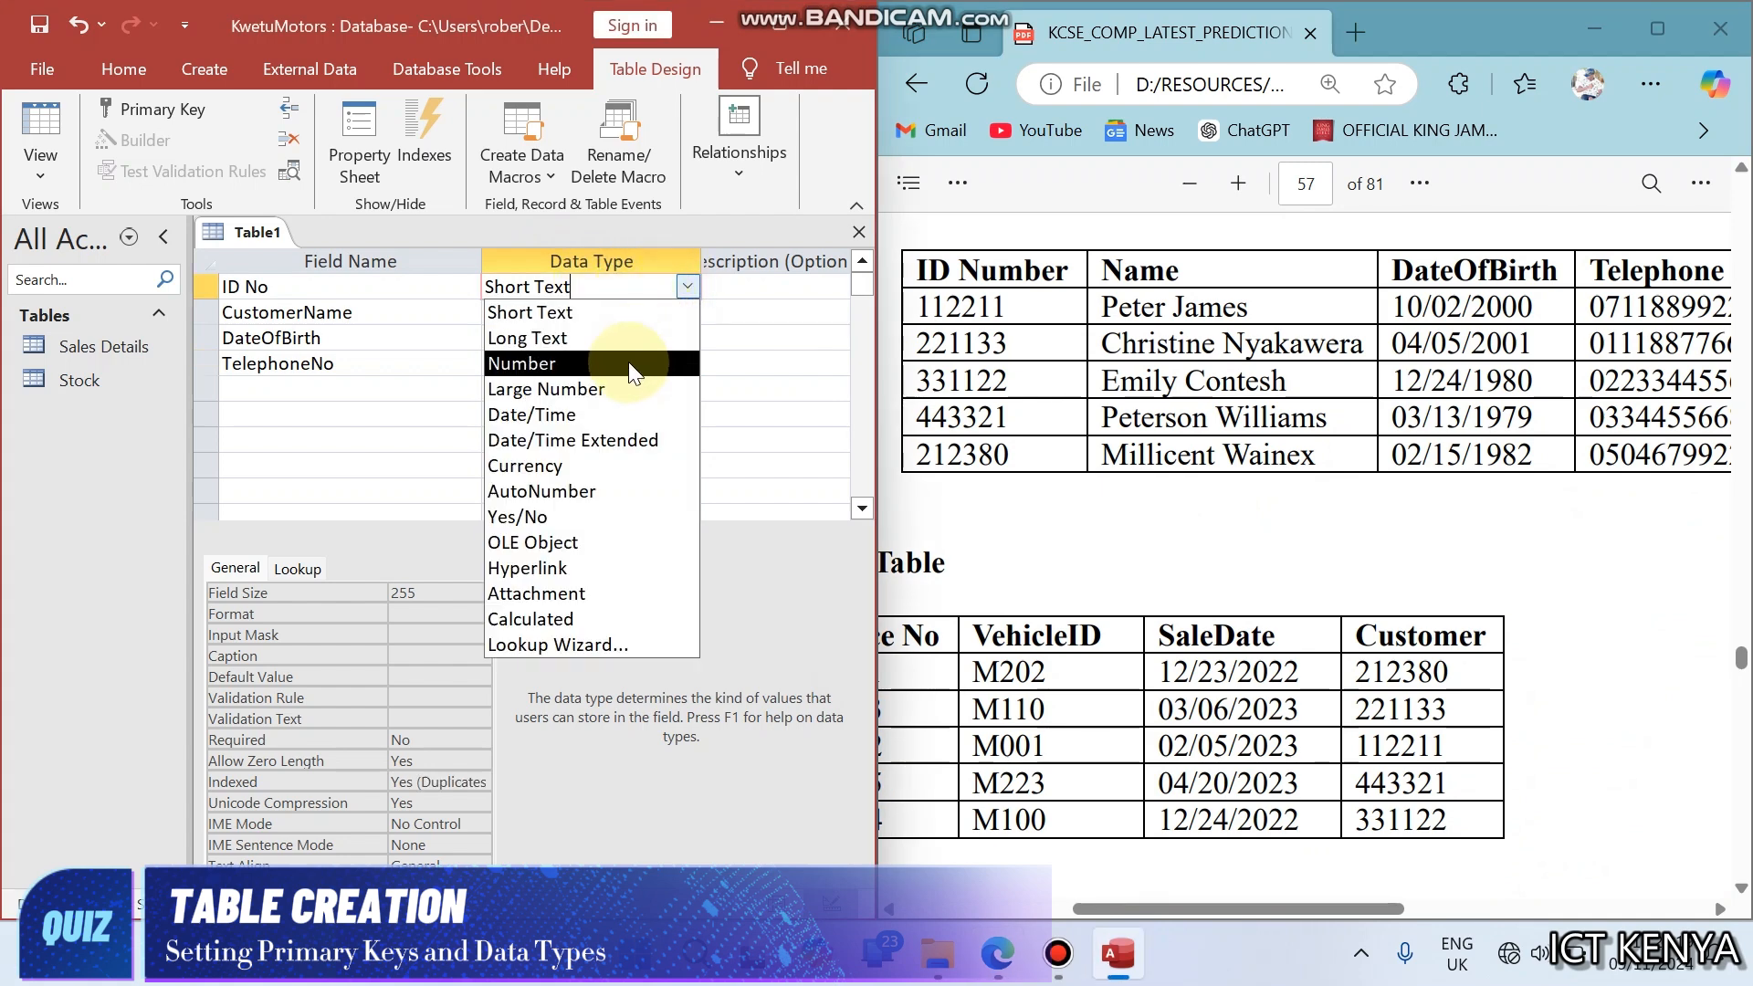
left_click(632, 367)
- Set the DateOfBirth data type to Date/Time and keep CustomerName and TelephoneNo as Short Text, checking against the sample records
left_click(646, 312)
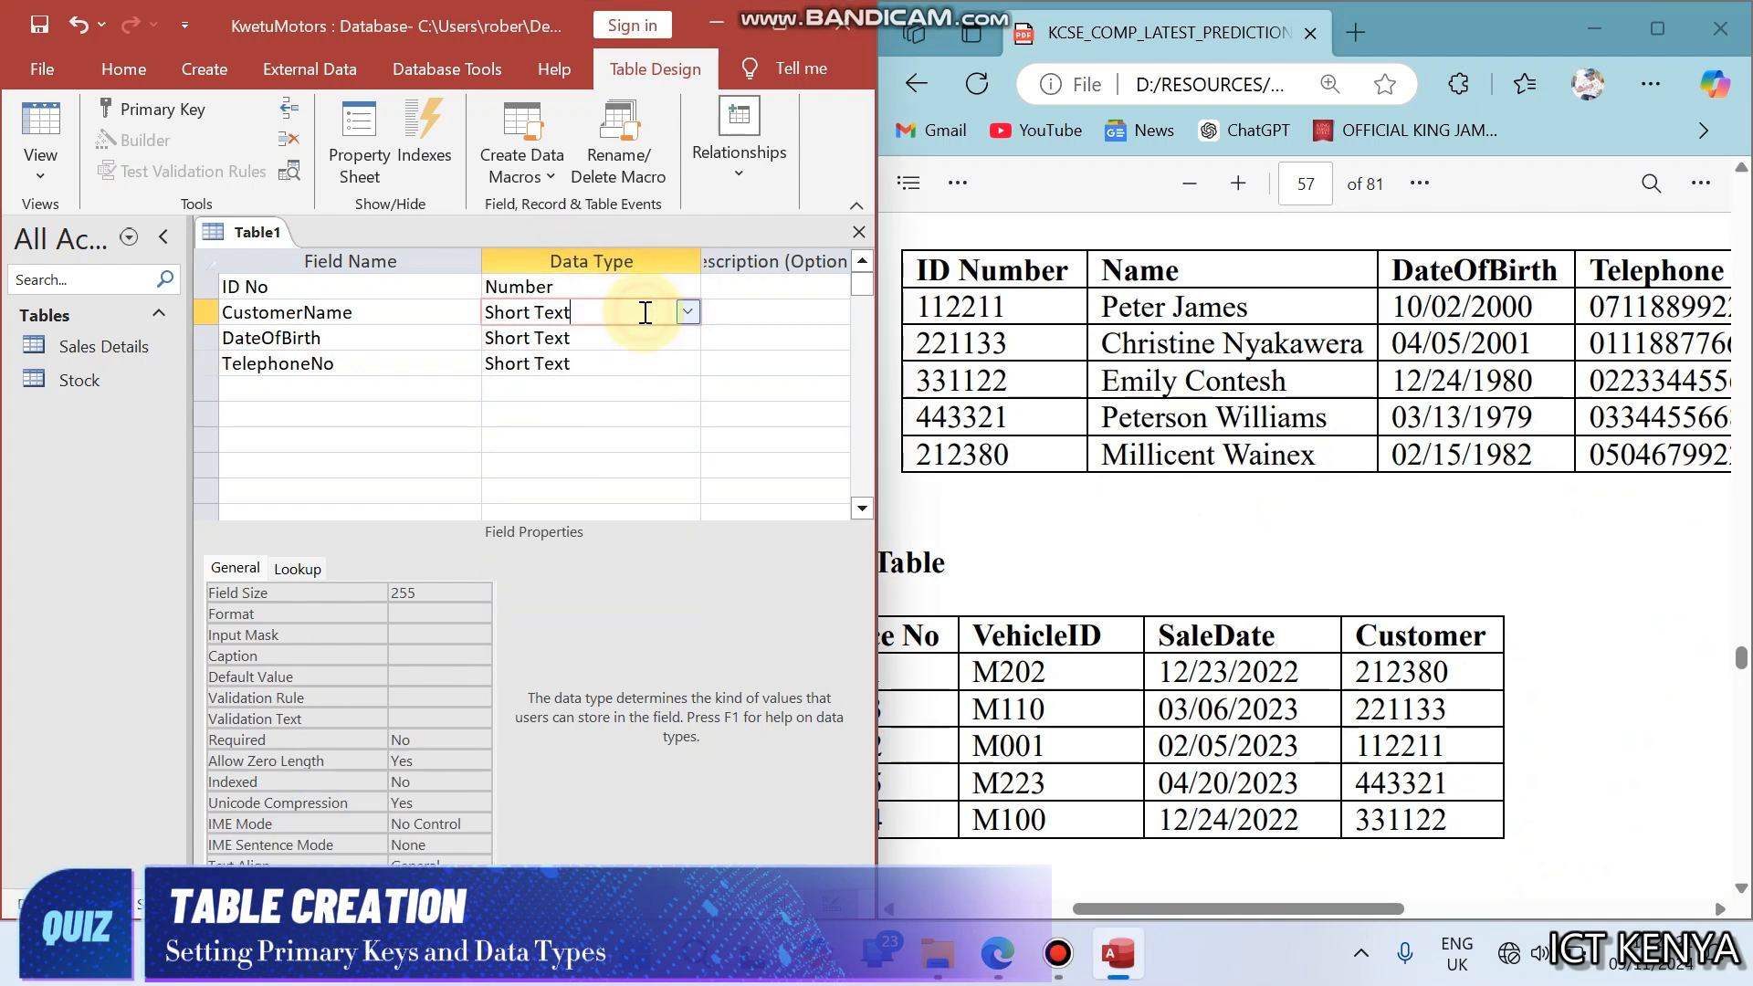
left_click(643, 338)
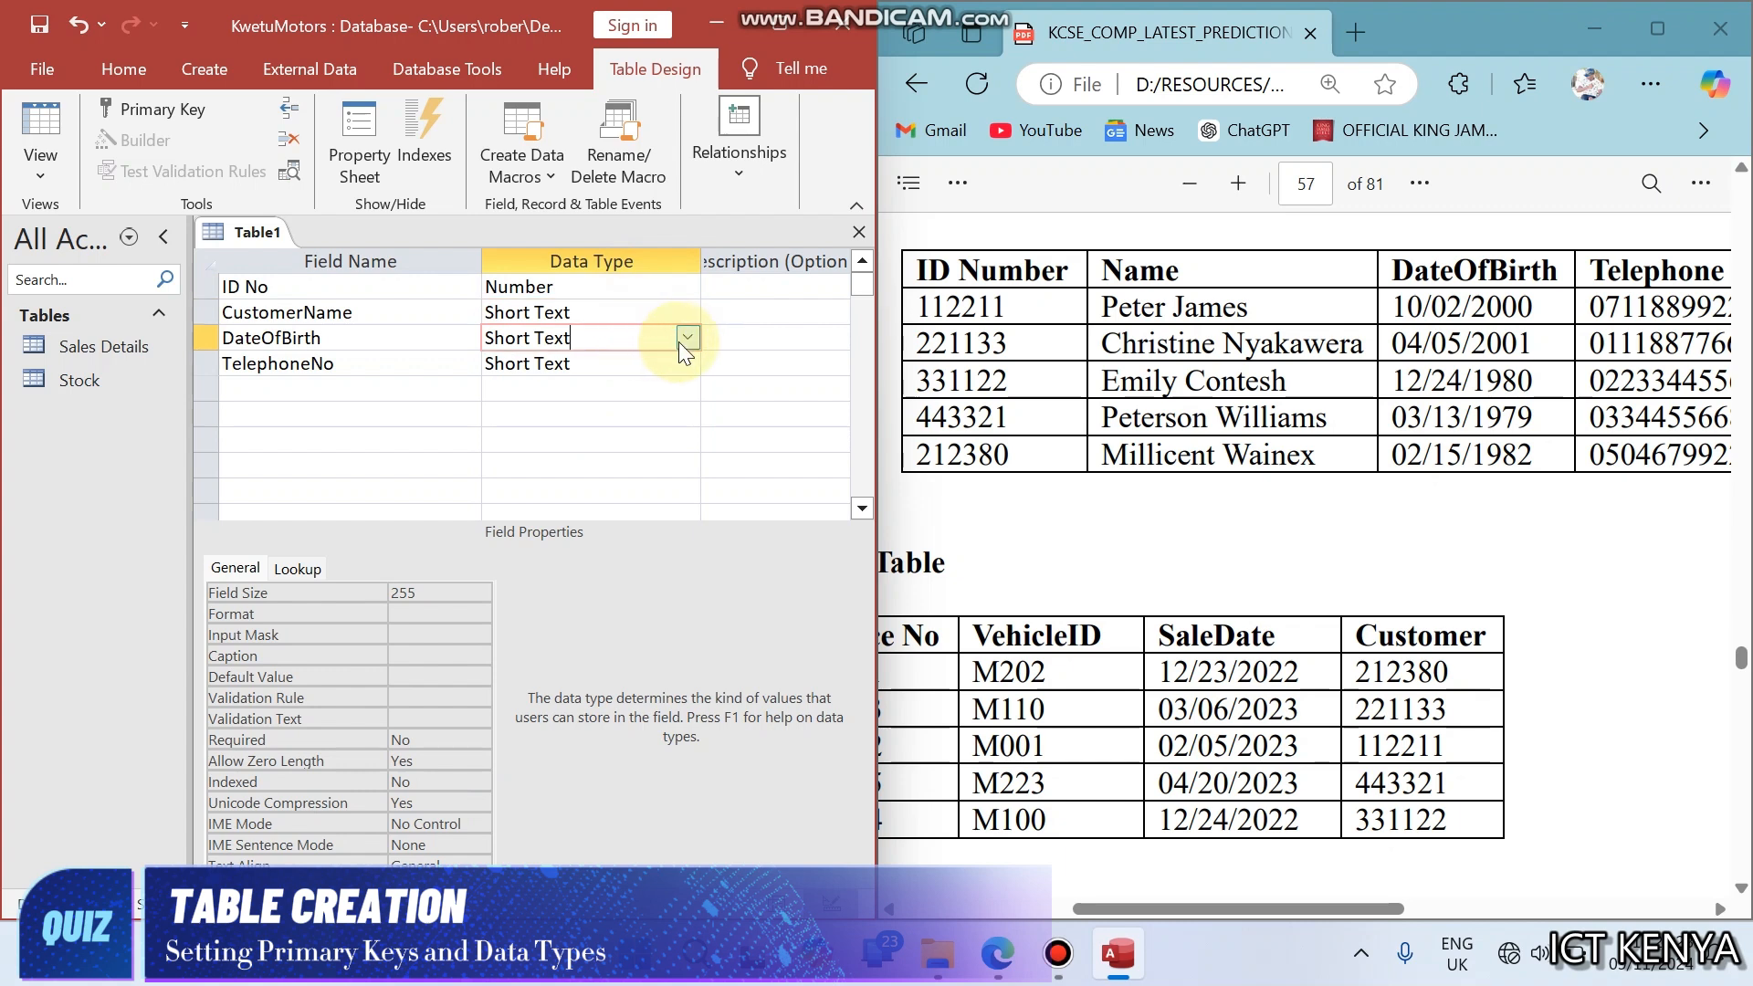
left_click(687, 338)
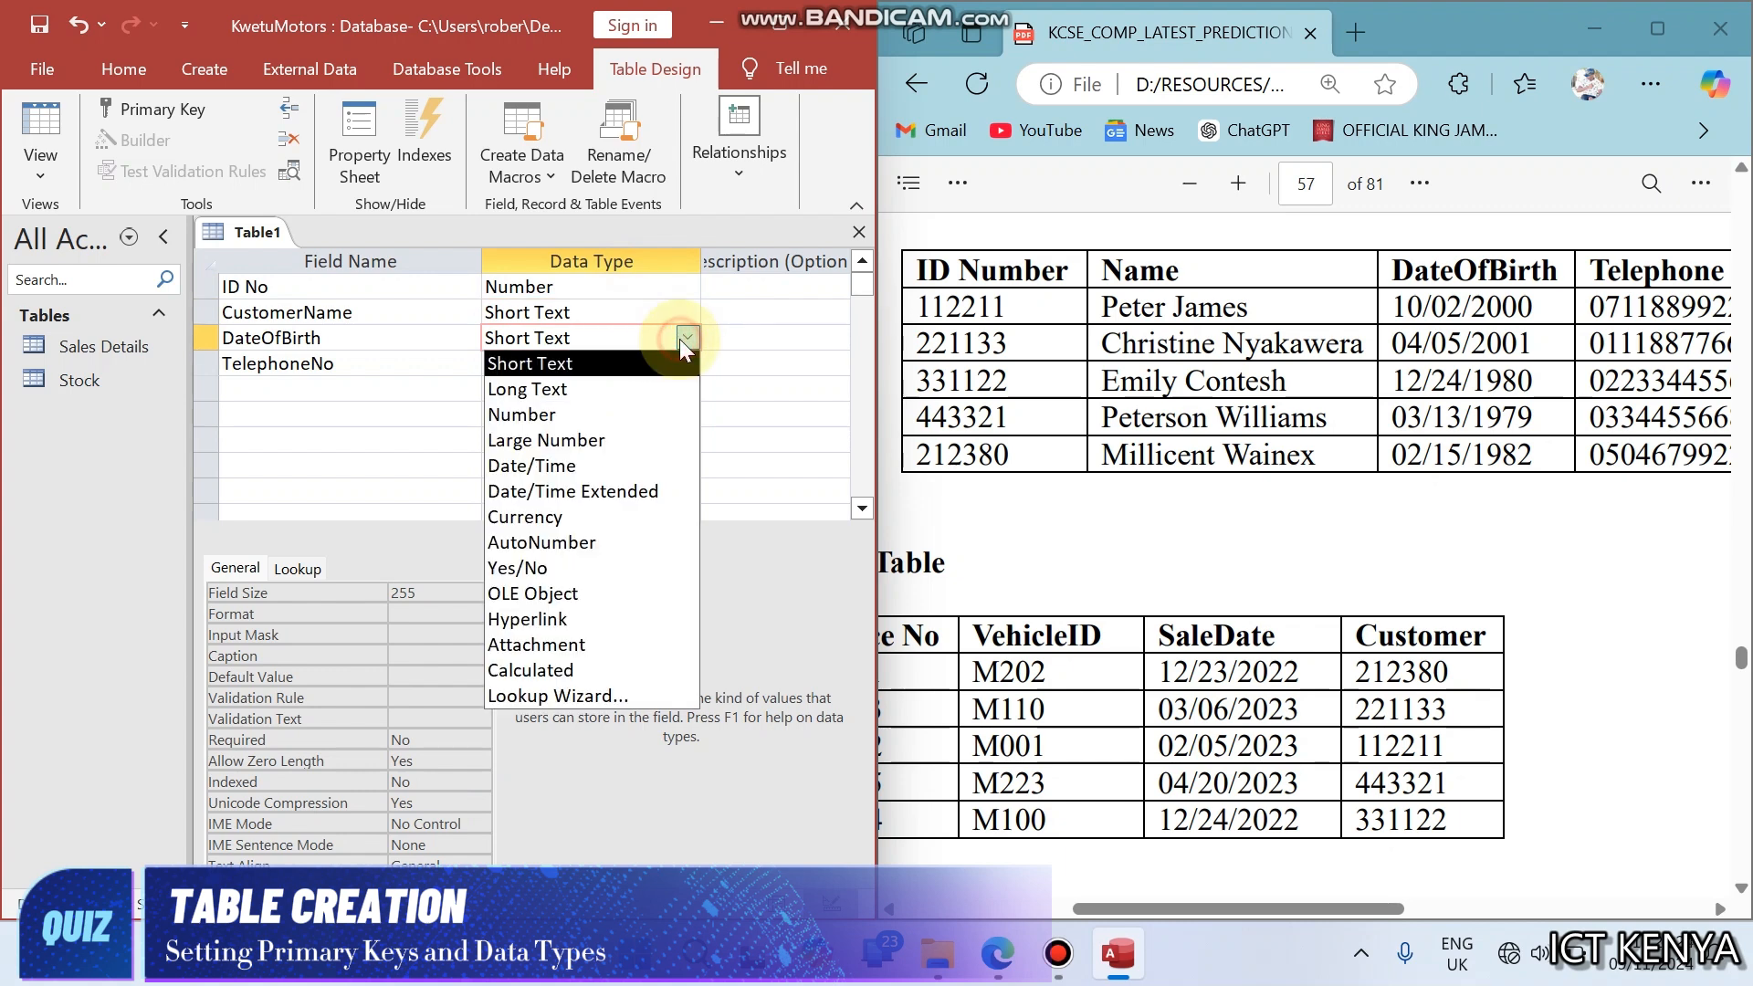
left_click(583, 466)
left_click(632, 364)
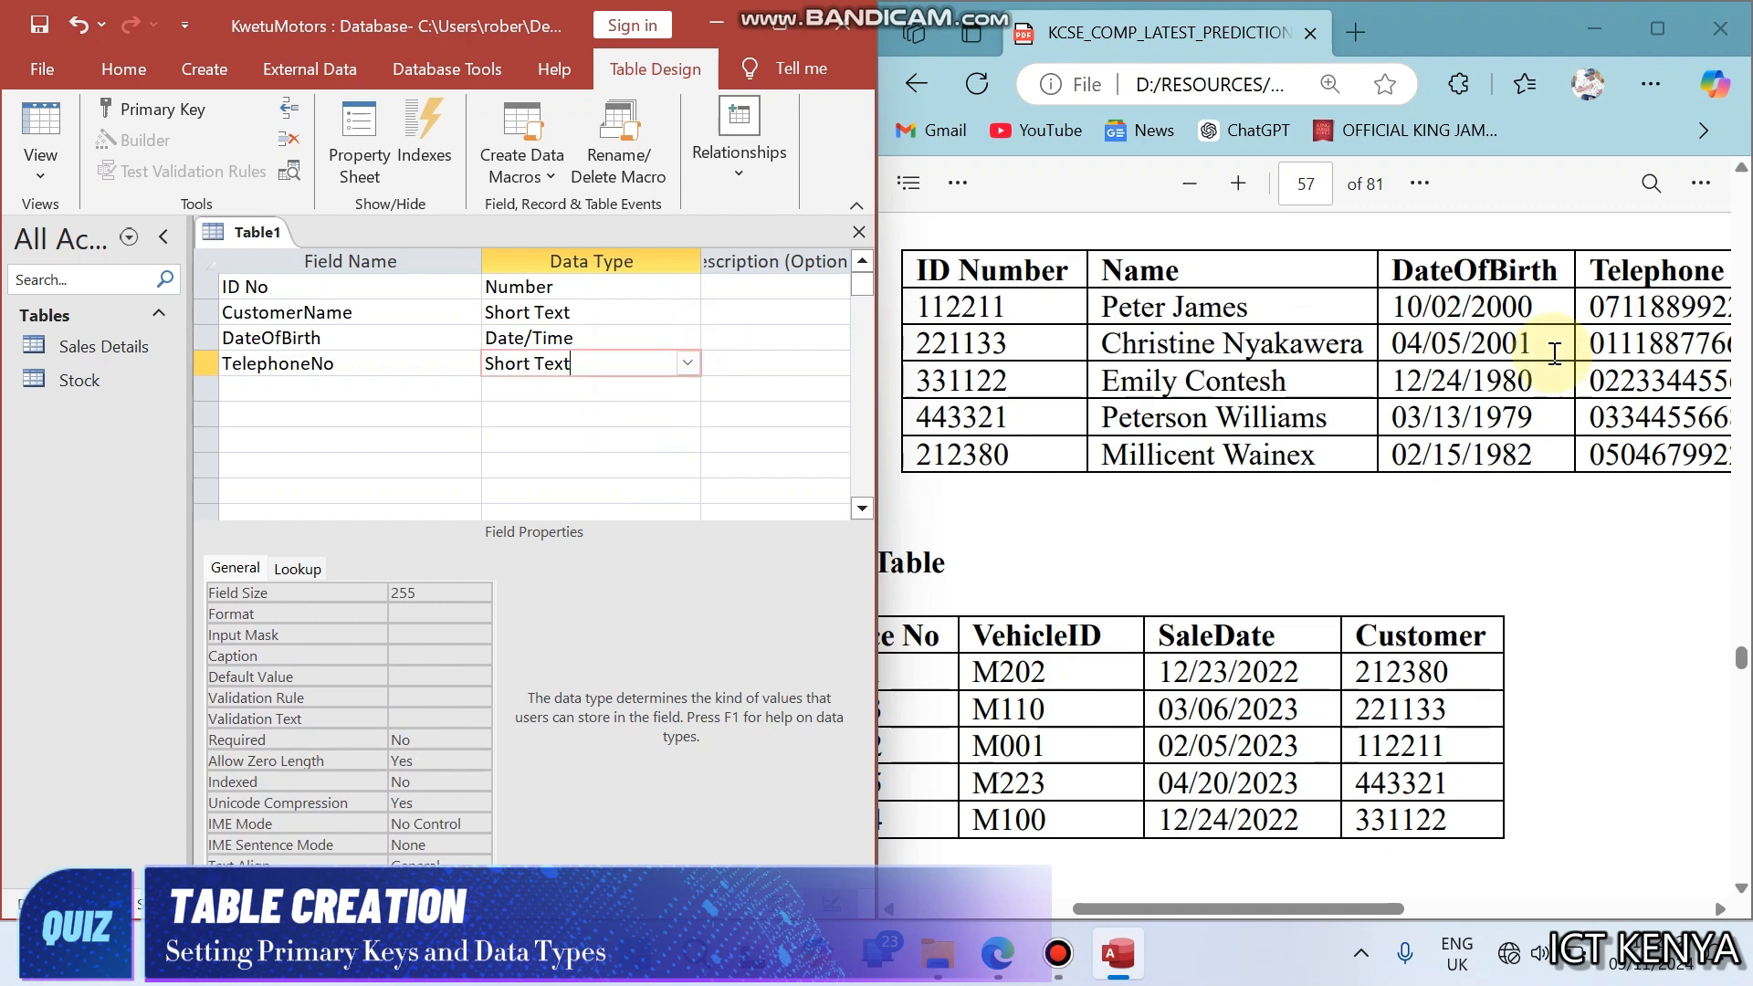
left_click(1594, 310)
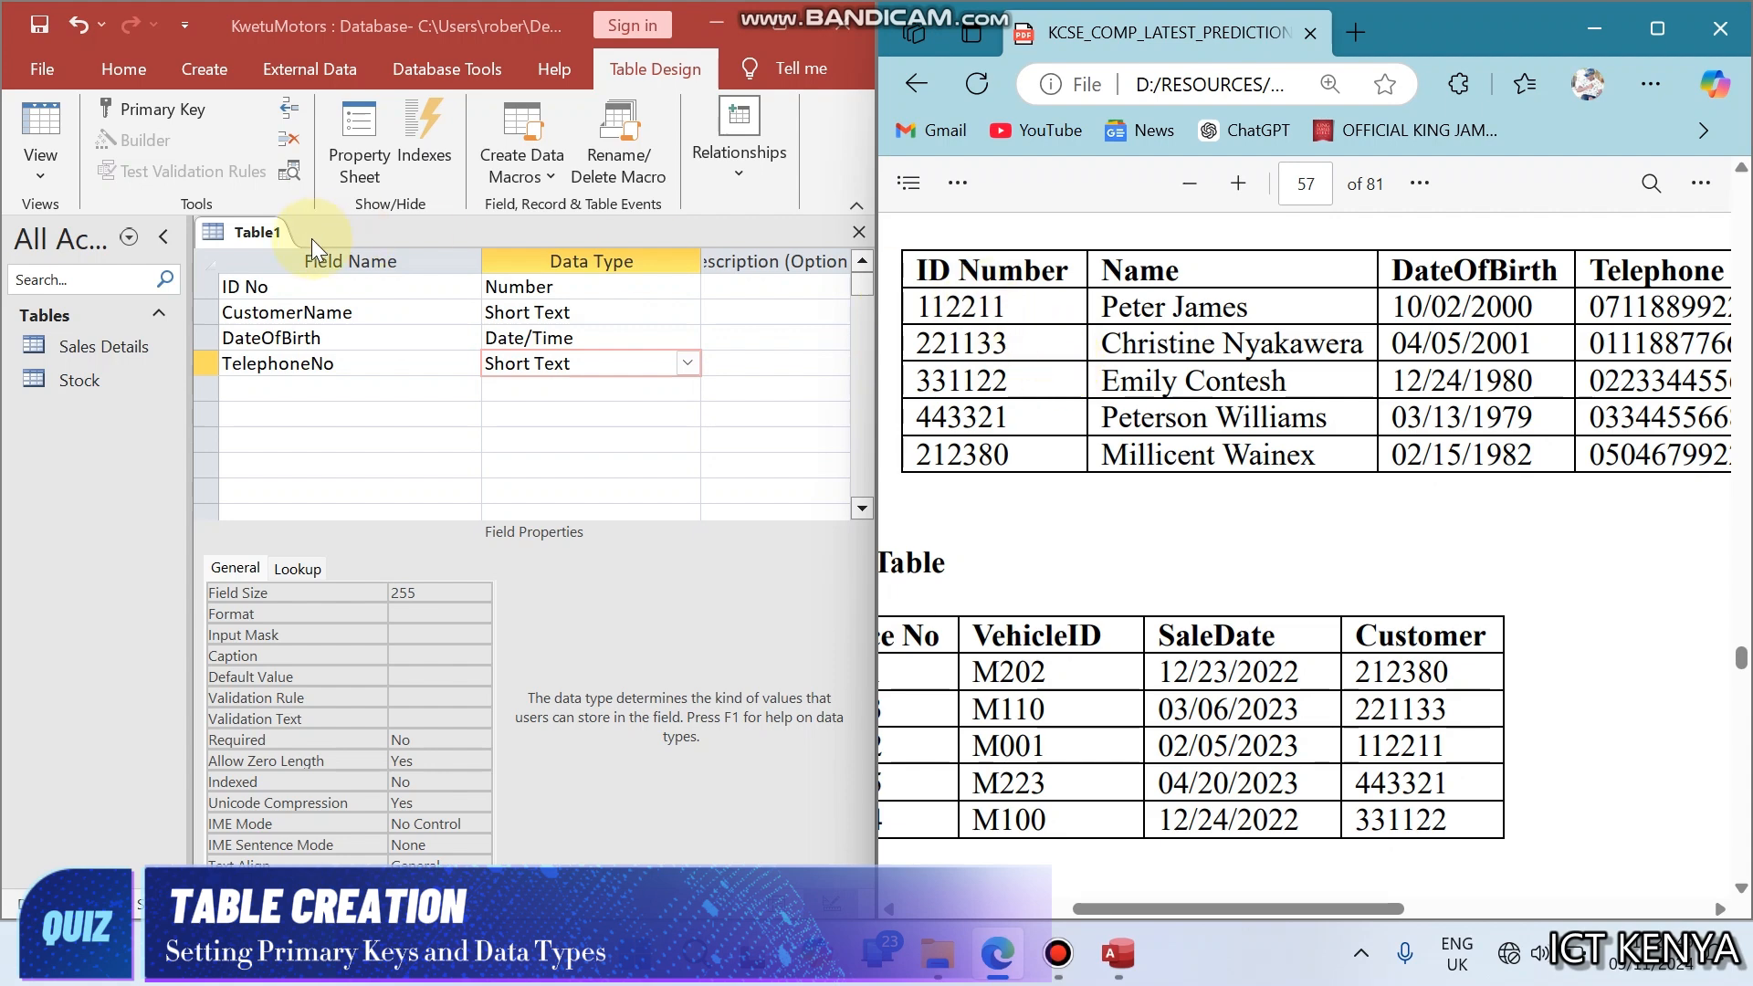
- Make ID No the primary key and save the table as Customer Details, copied from the question's table heading, and close it
right_click(314, 287)
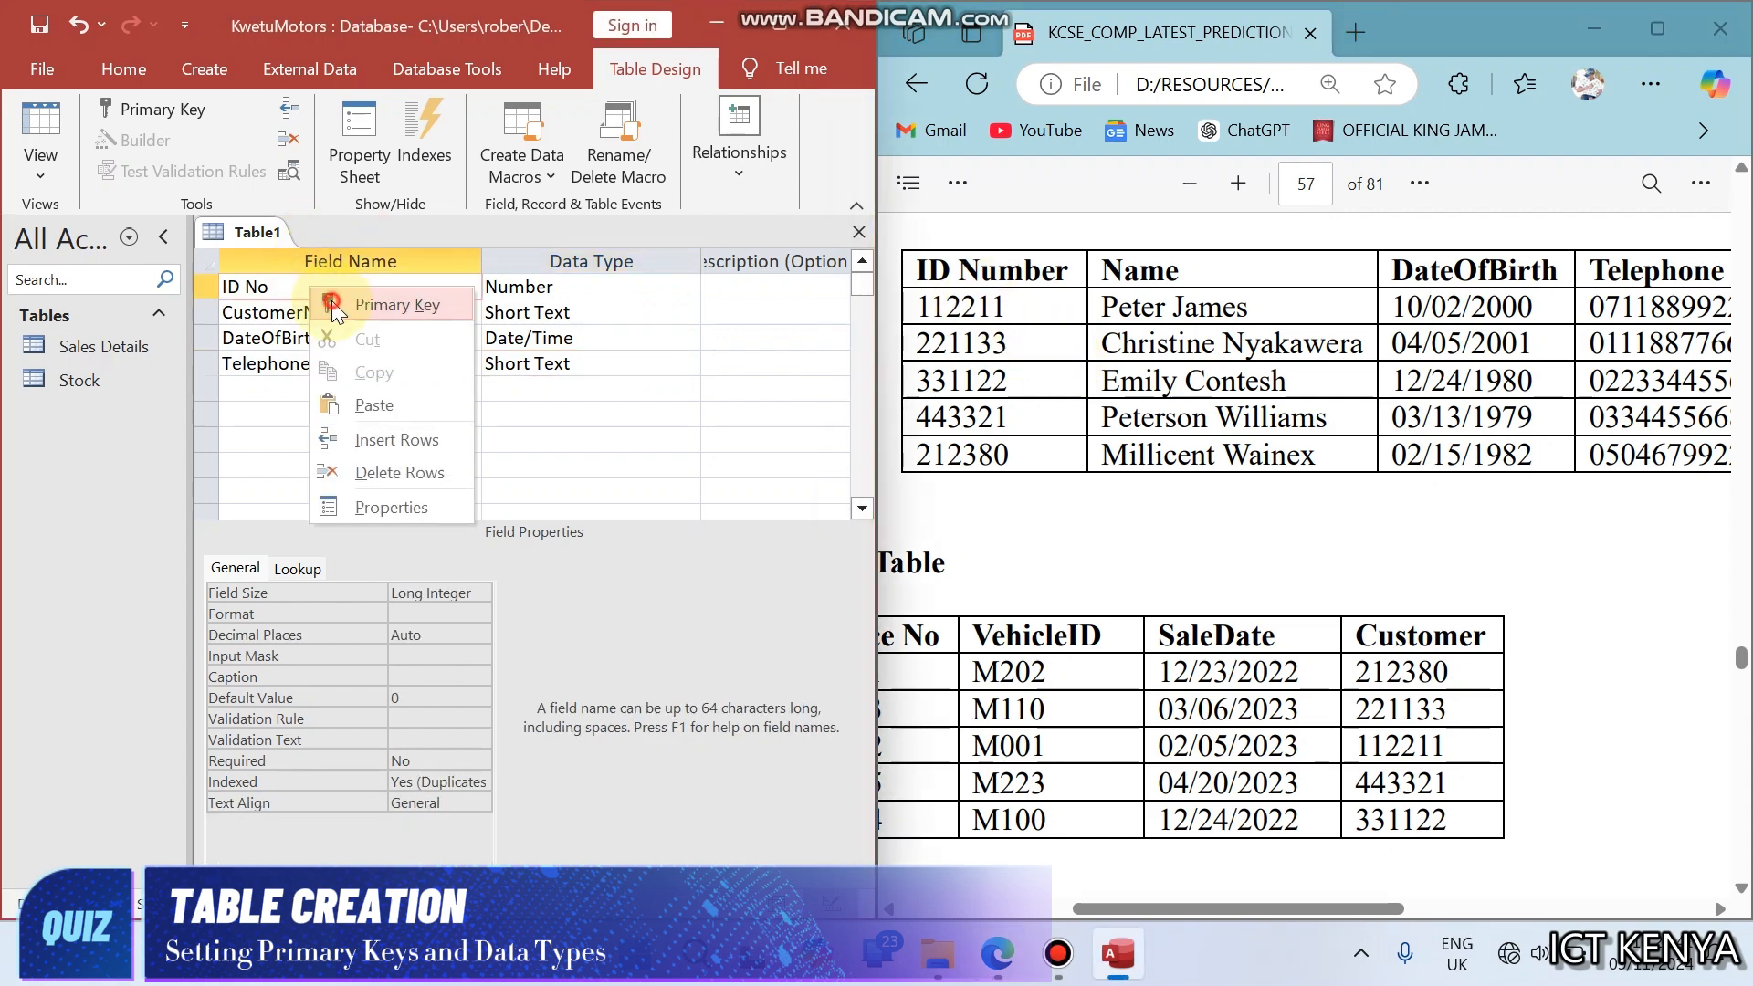
left_click(335, 307)
key("ctrl+s")
left_click(1242, 402)
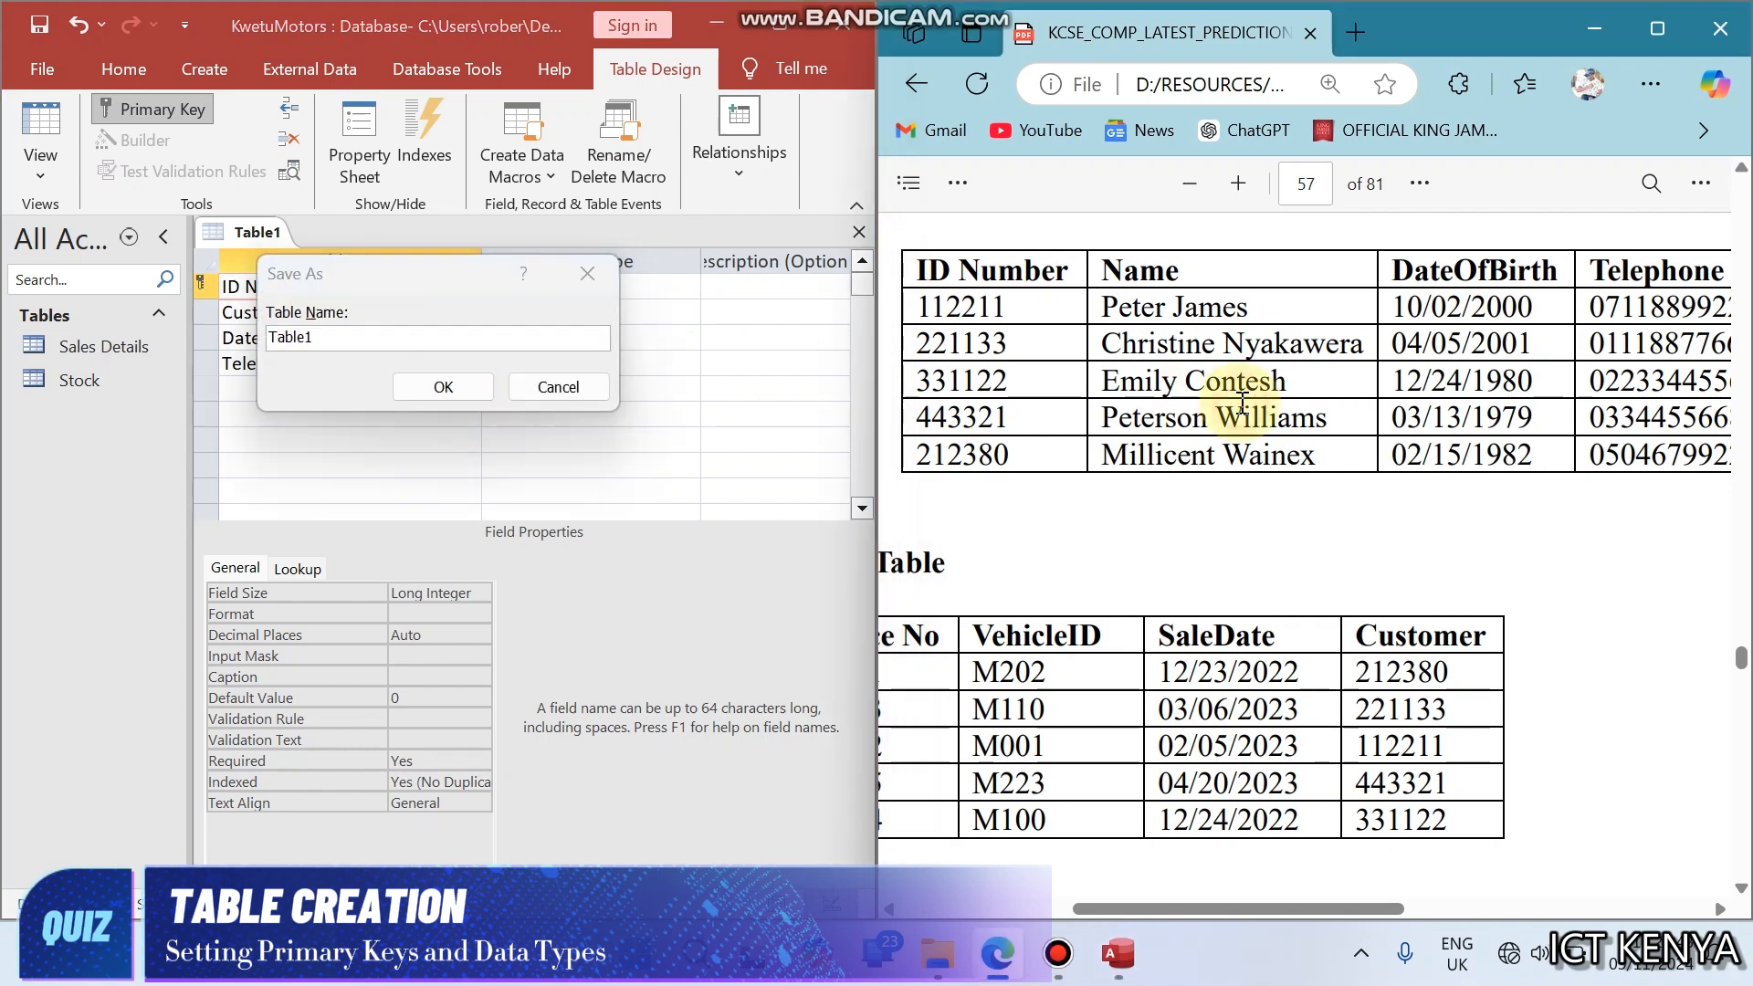
scroll(1242, 402, "up", 10)
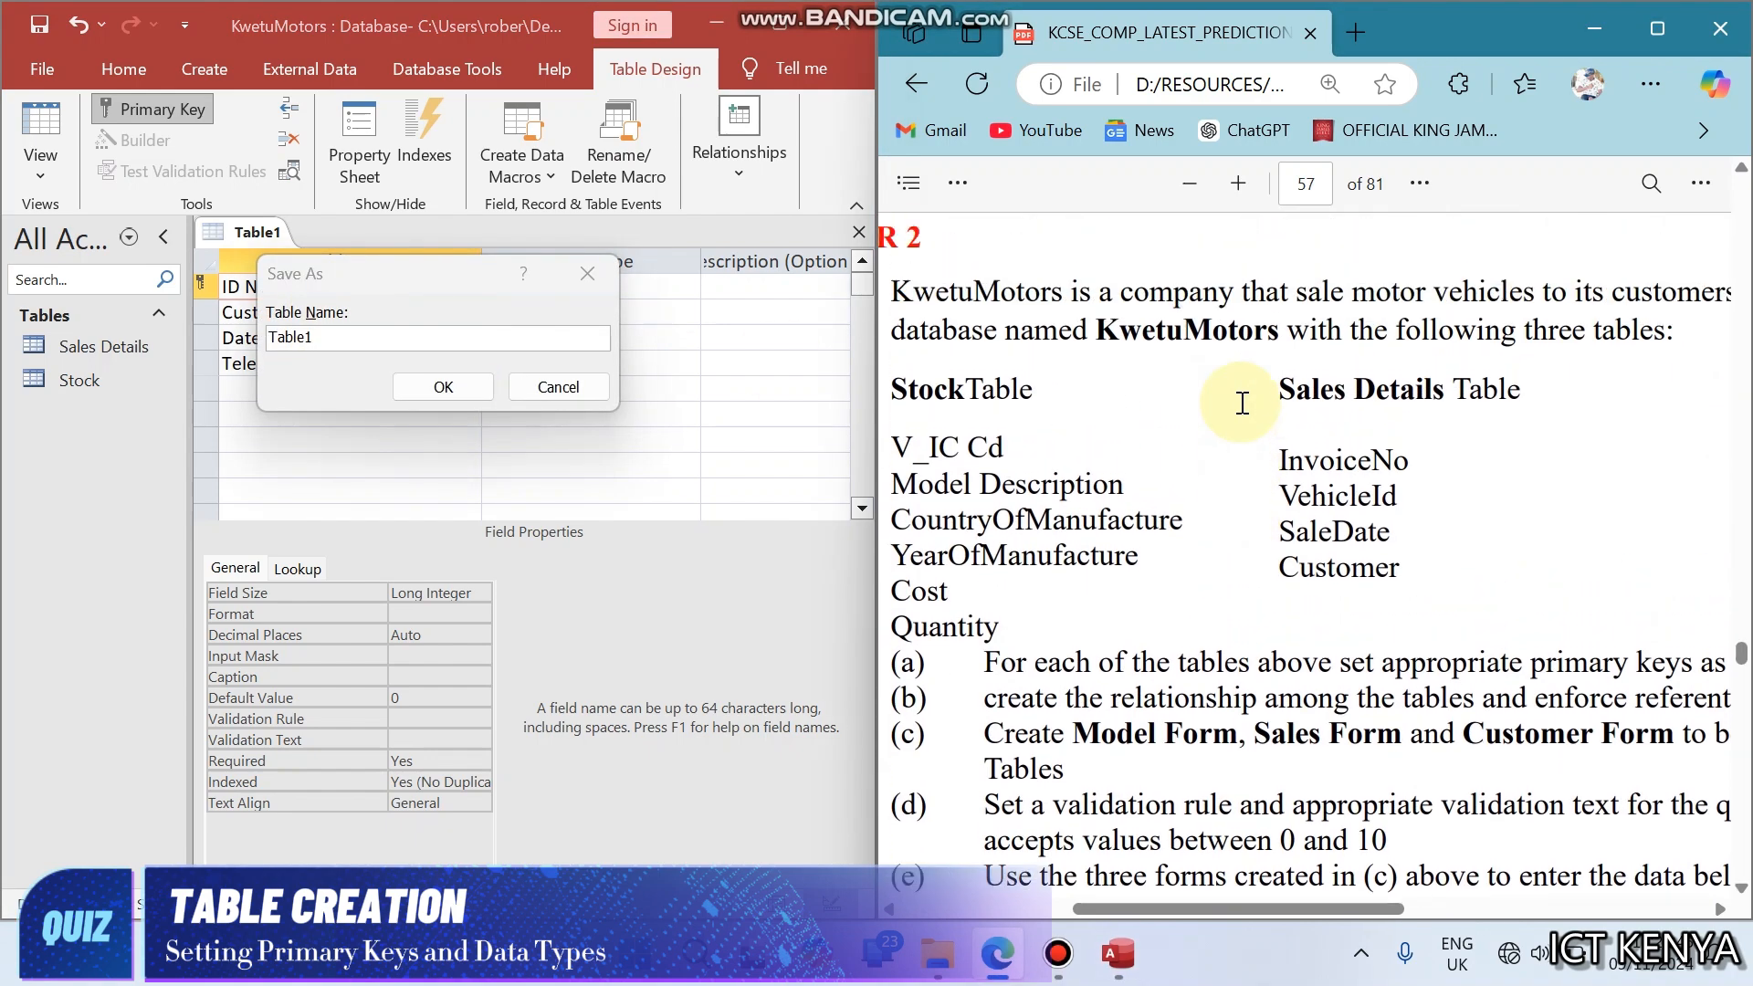
scroll(1379, 407, "right", 5)
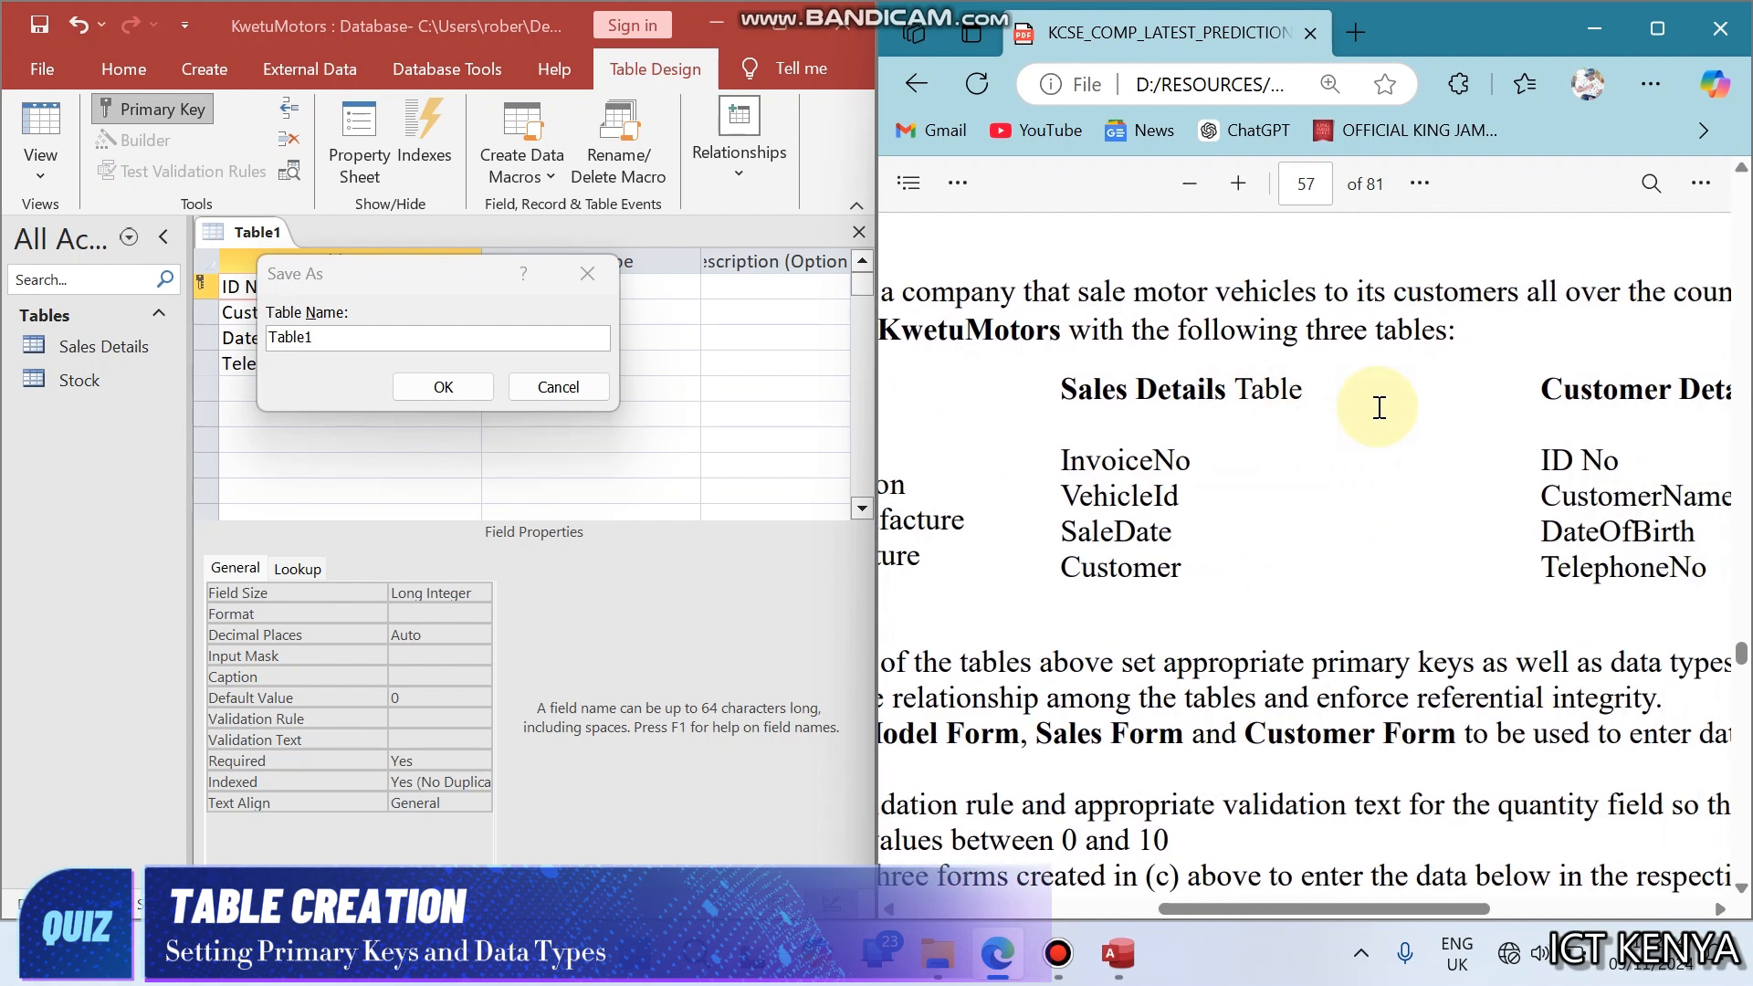
scroll(1379, 407, "right", 3)
left_click_drag(1429, 389, 1658, 395)
key("ctrl+c")
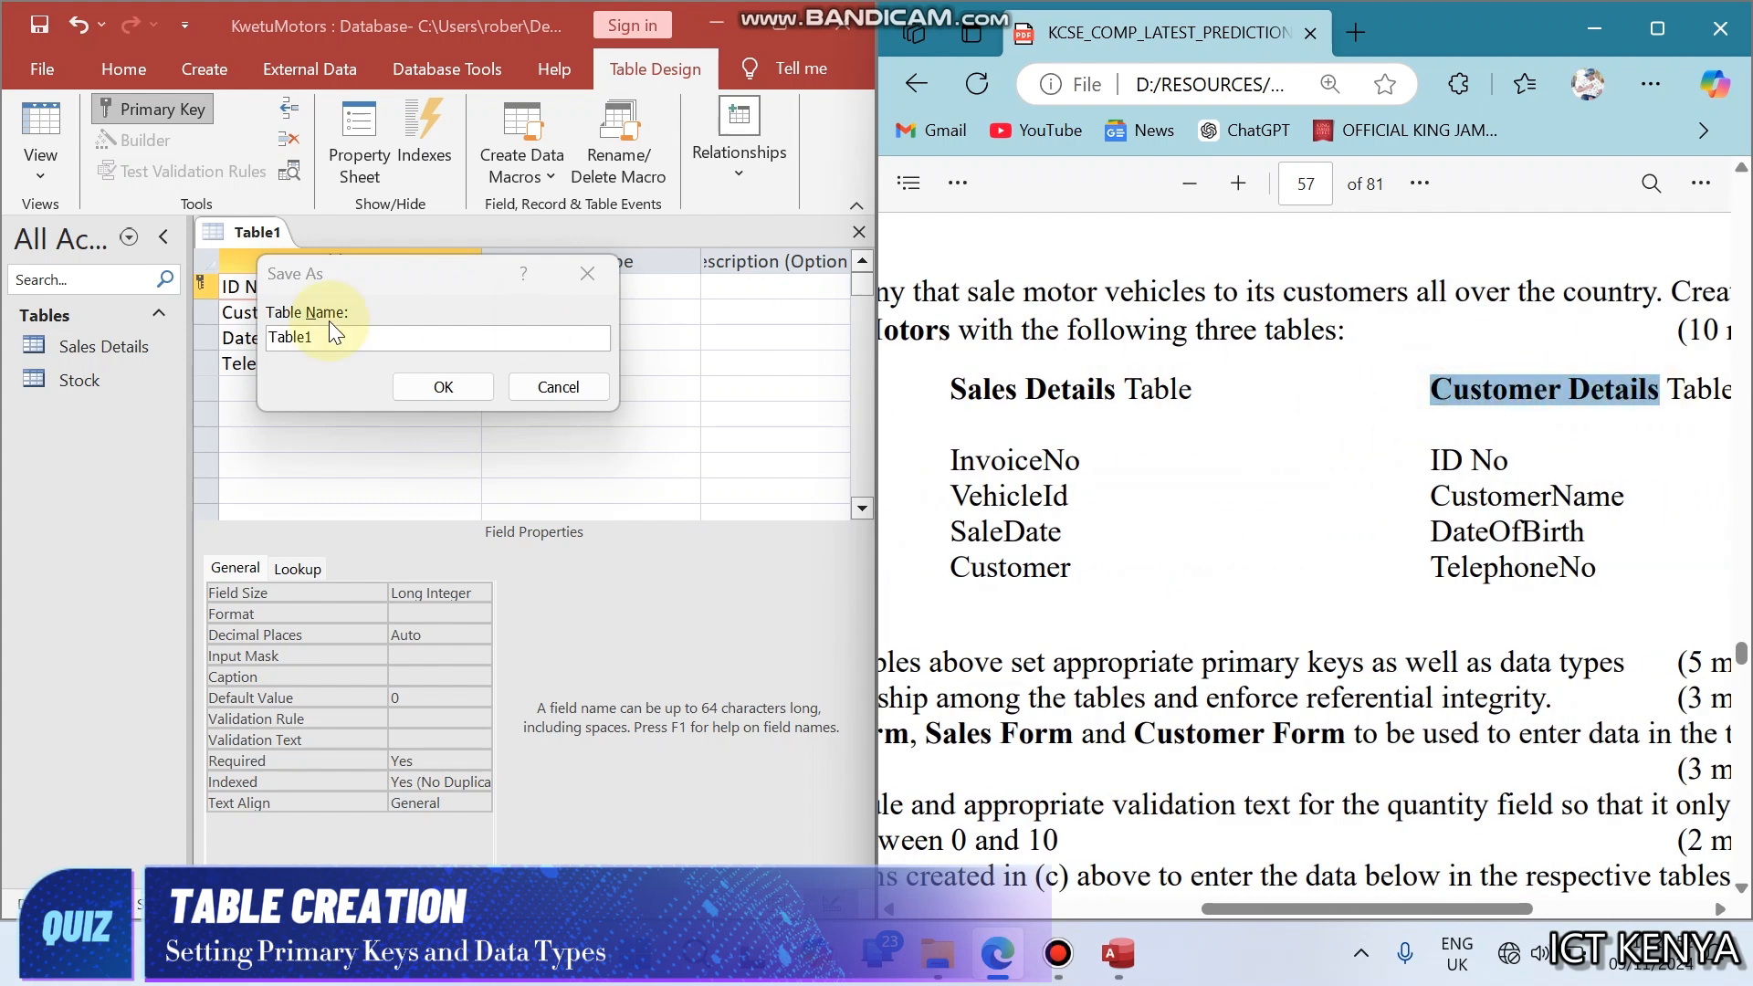
double_click(358, 345)
key("ctrl+v")
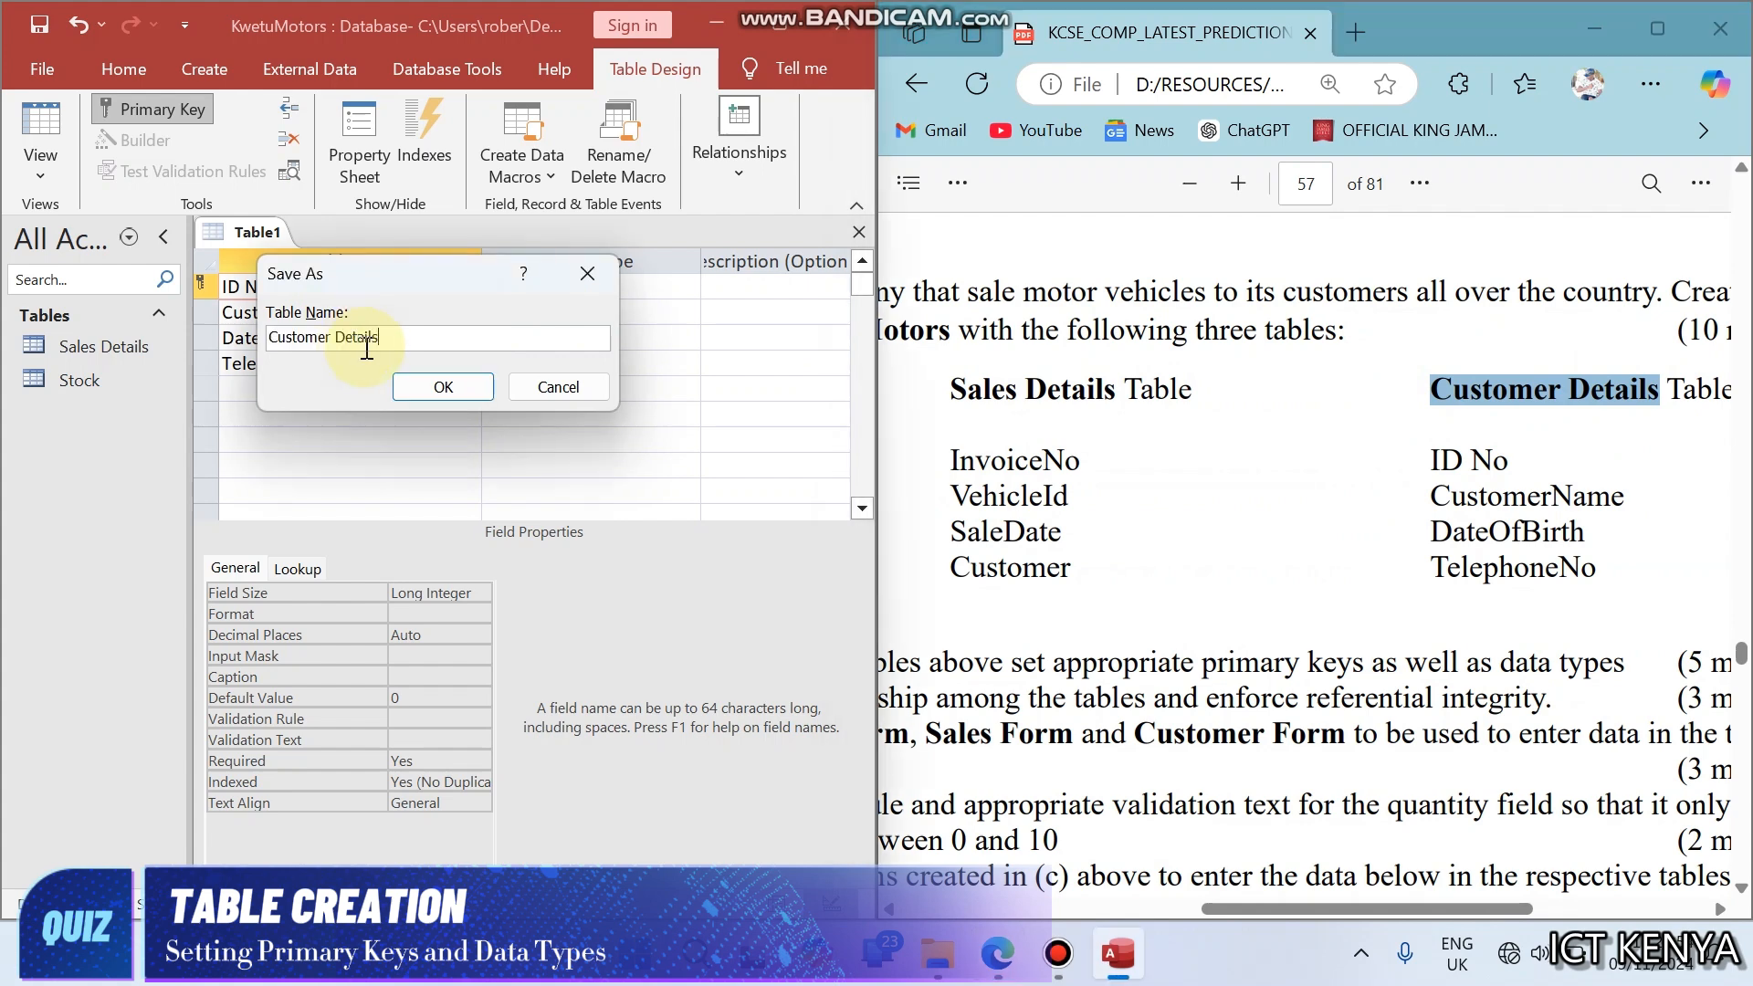
left_click(433, 386)
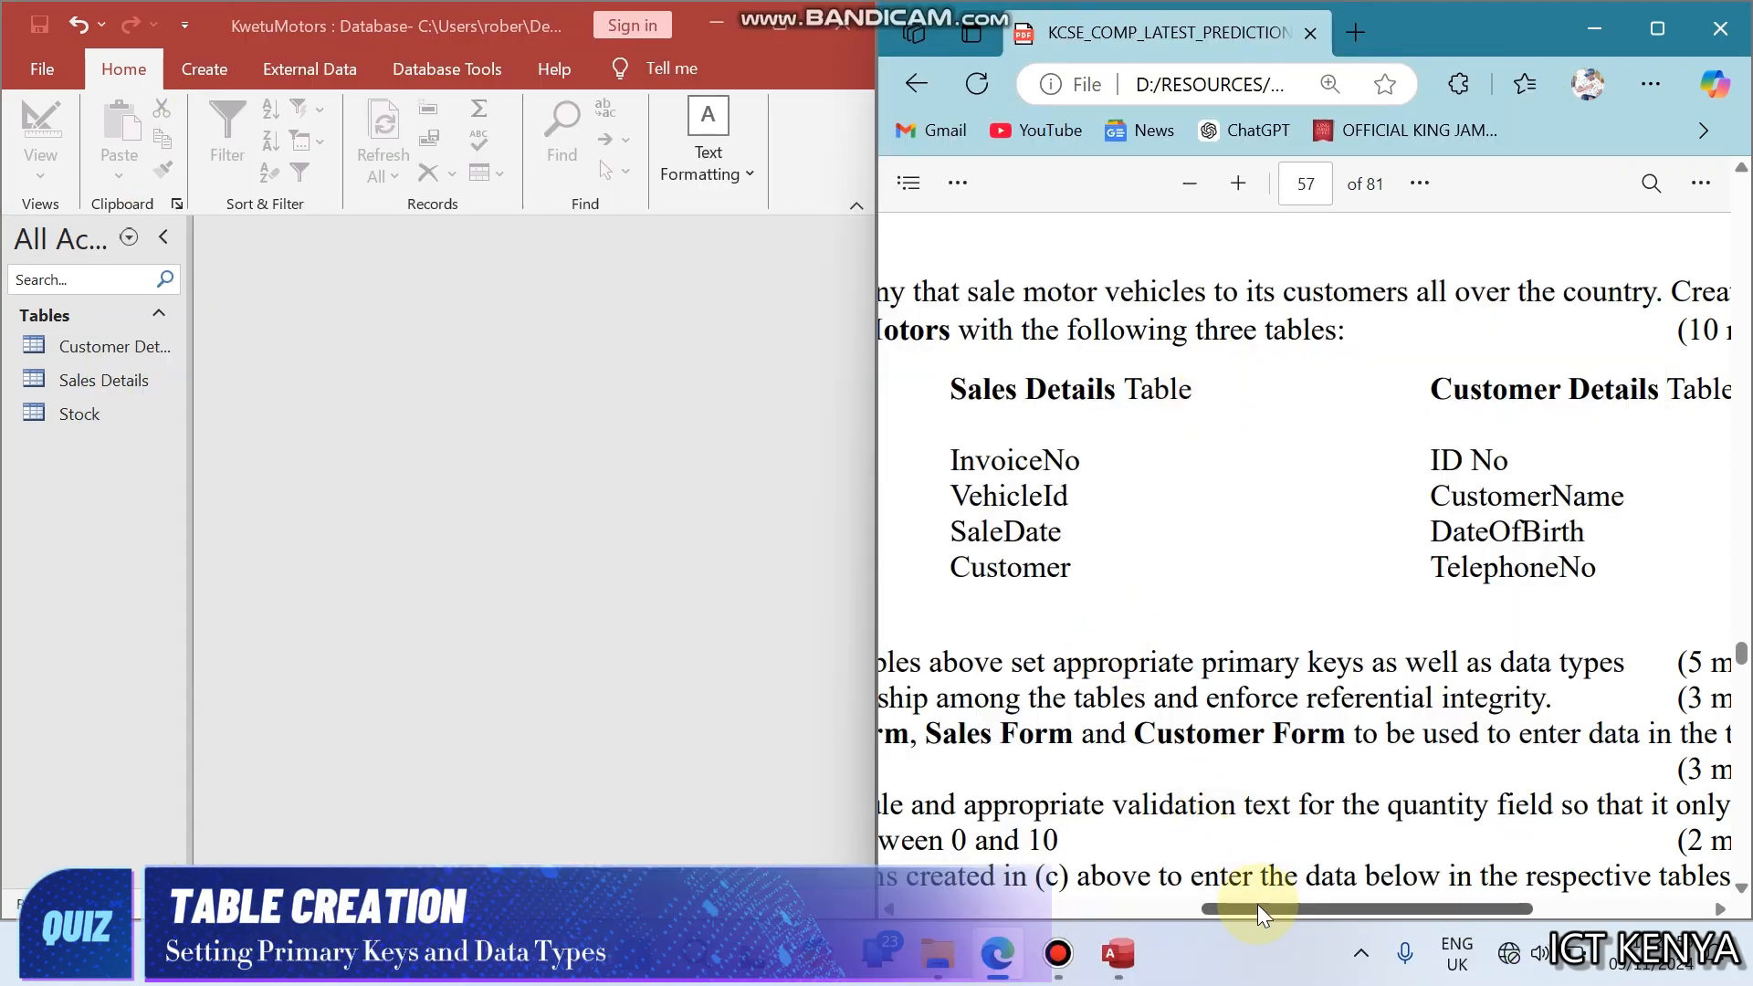
- Show question part (b) about relationships and referential integrity, and open the database's Relationships window
left_click_drag(1258, 904, 1136, 908)
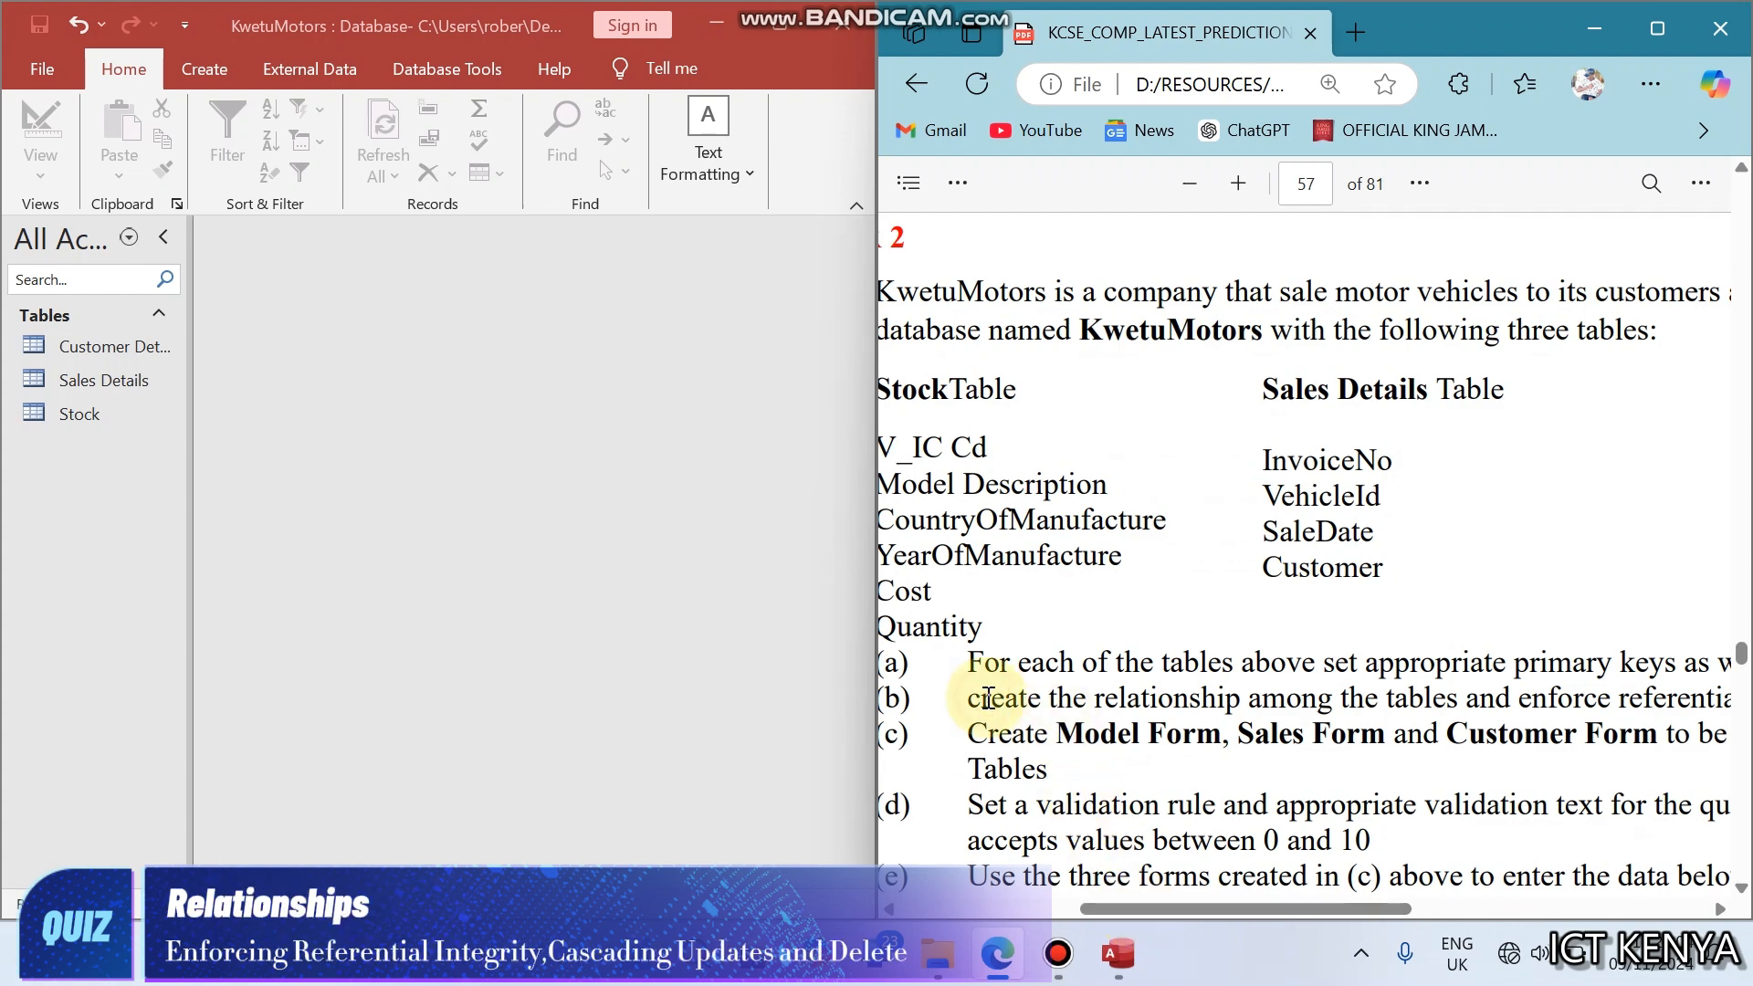
scroll(988, 698, "down", 1)
scroll(988, 699, "right", 3)
scroll(988, 698, "right", 4)
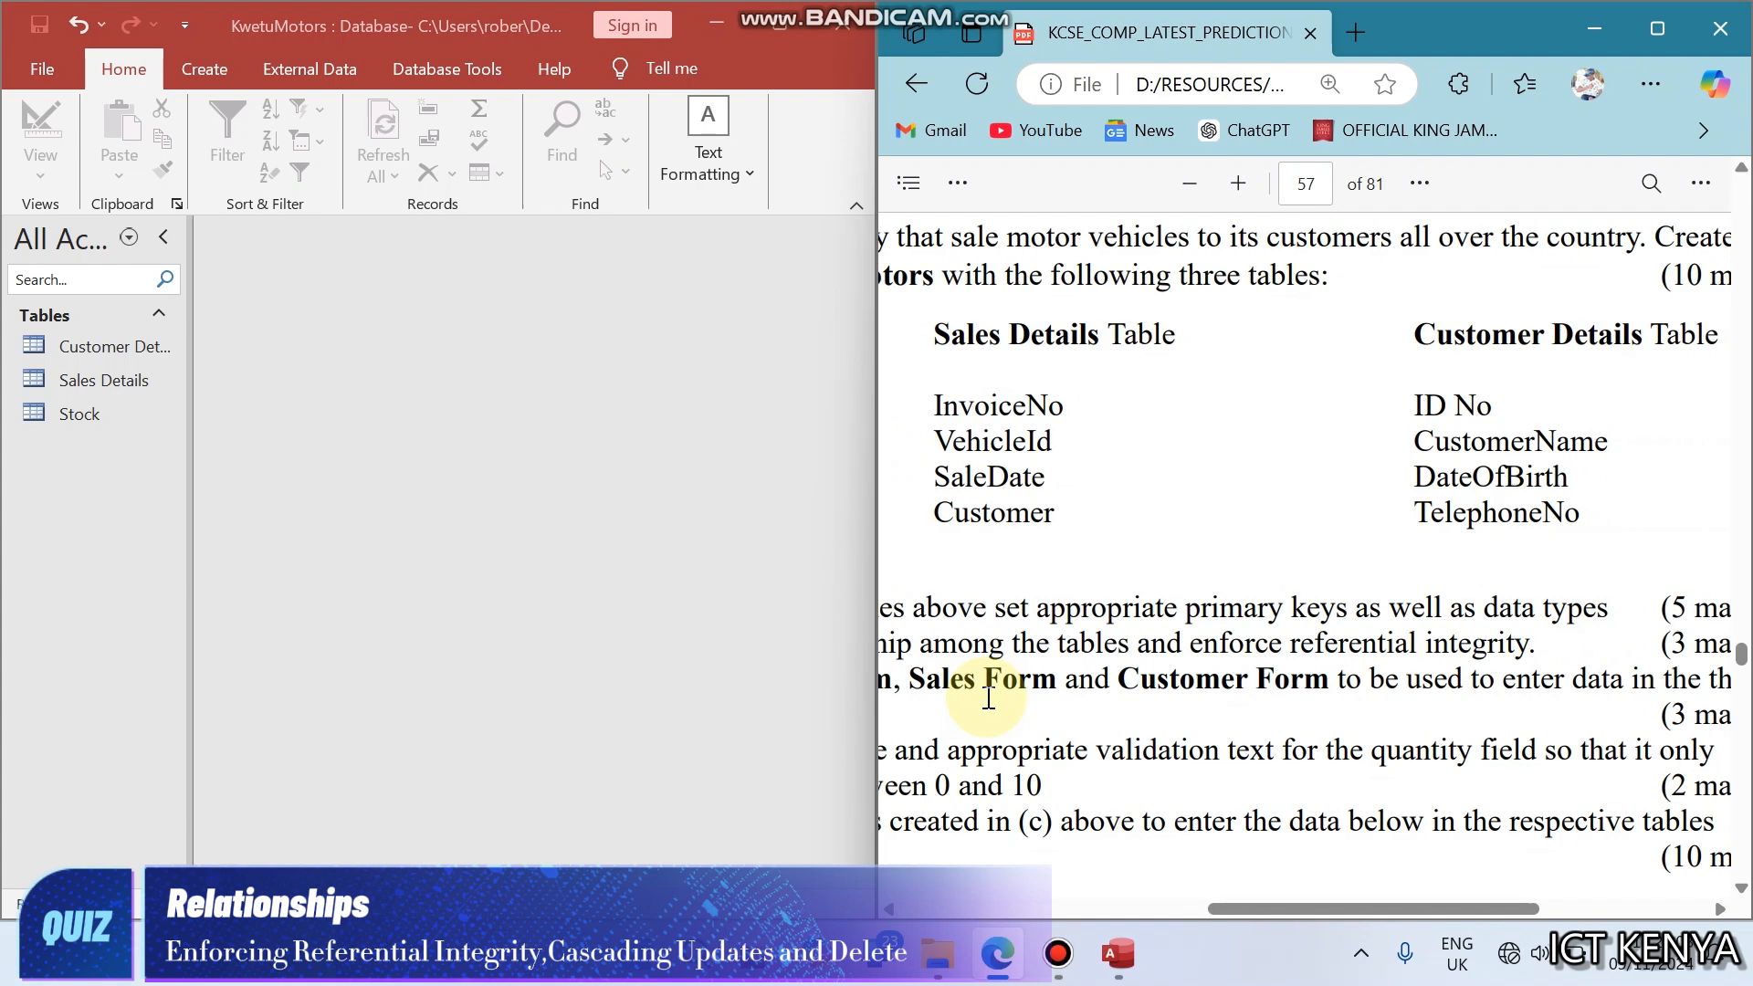
left_click(241, 19)
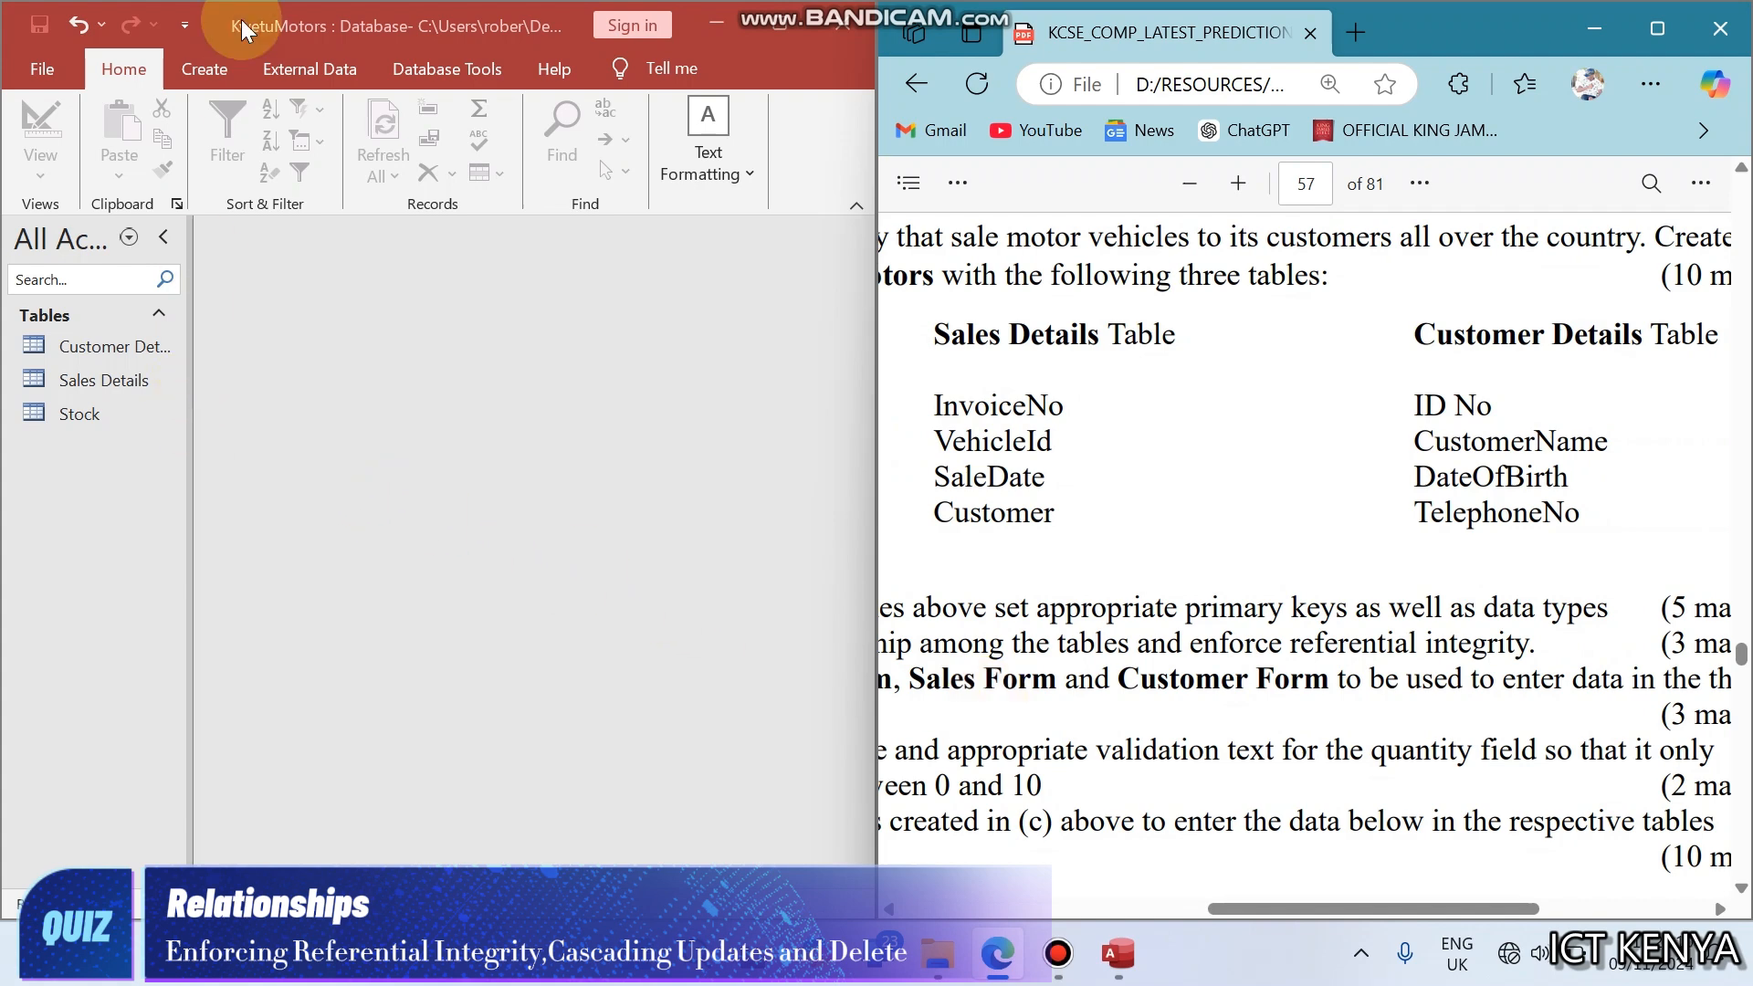
left_click(229, 73)
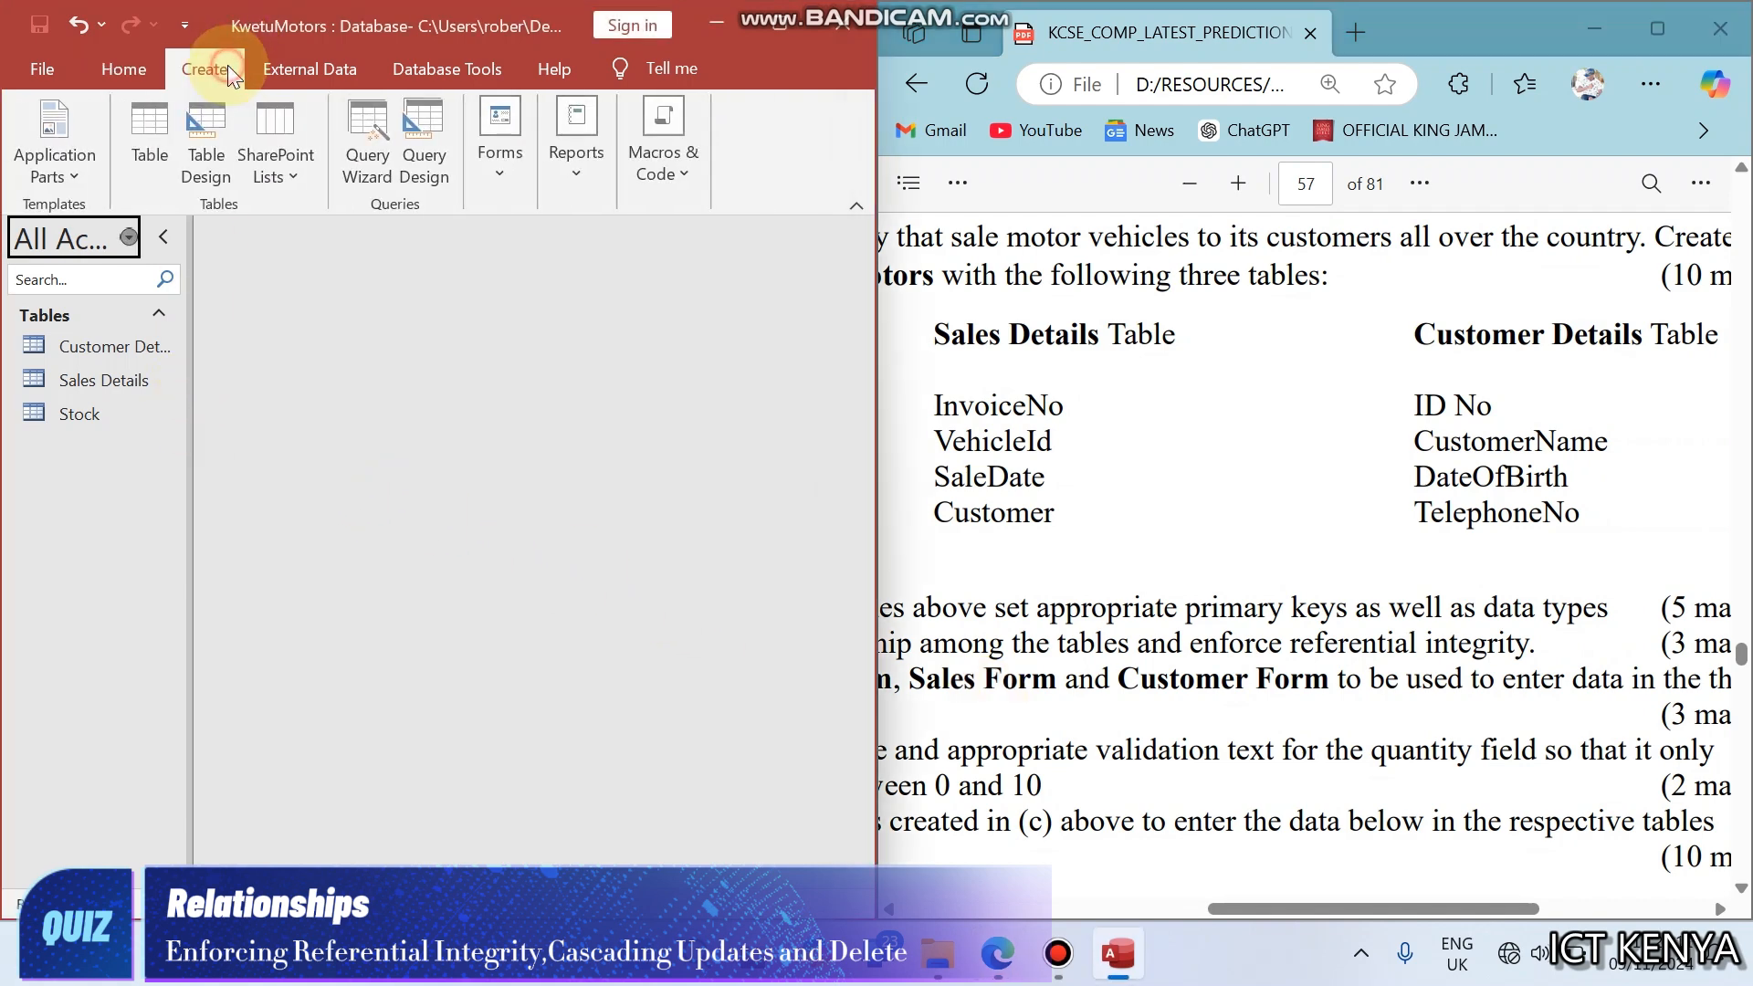
left_click(404, 76)
left_click(364, 106)
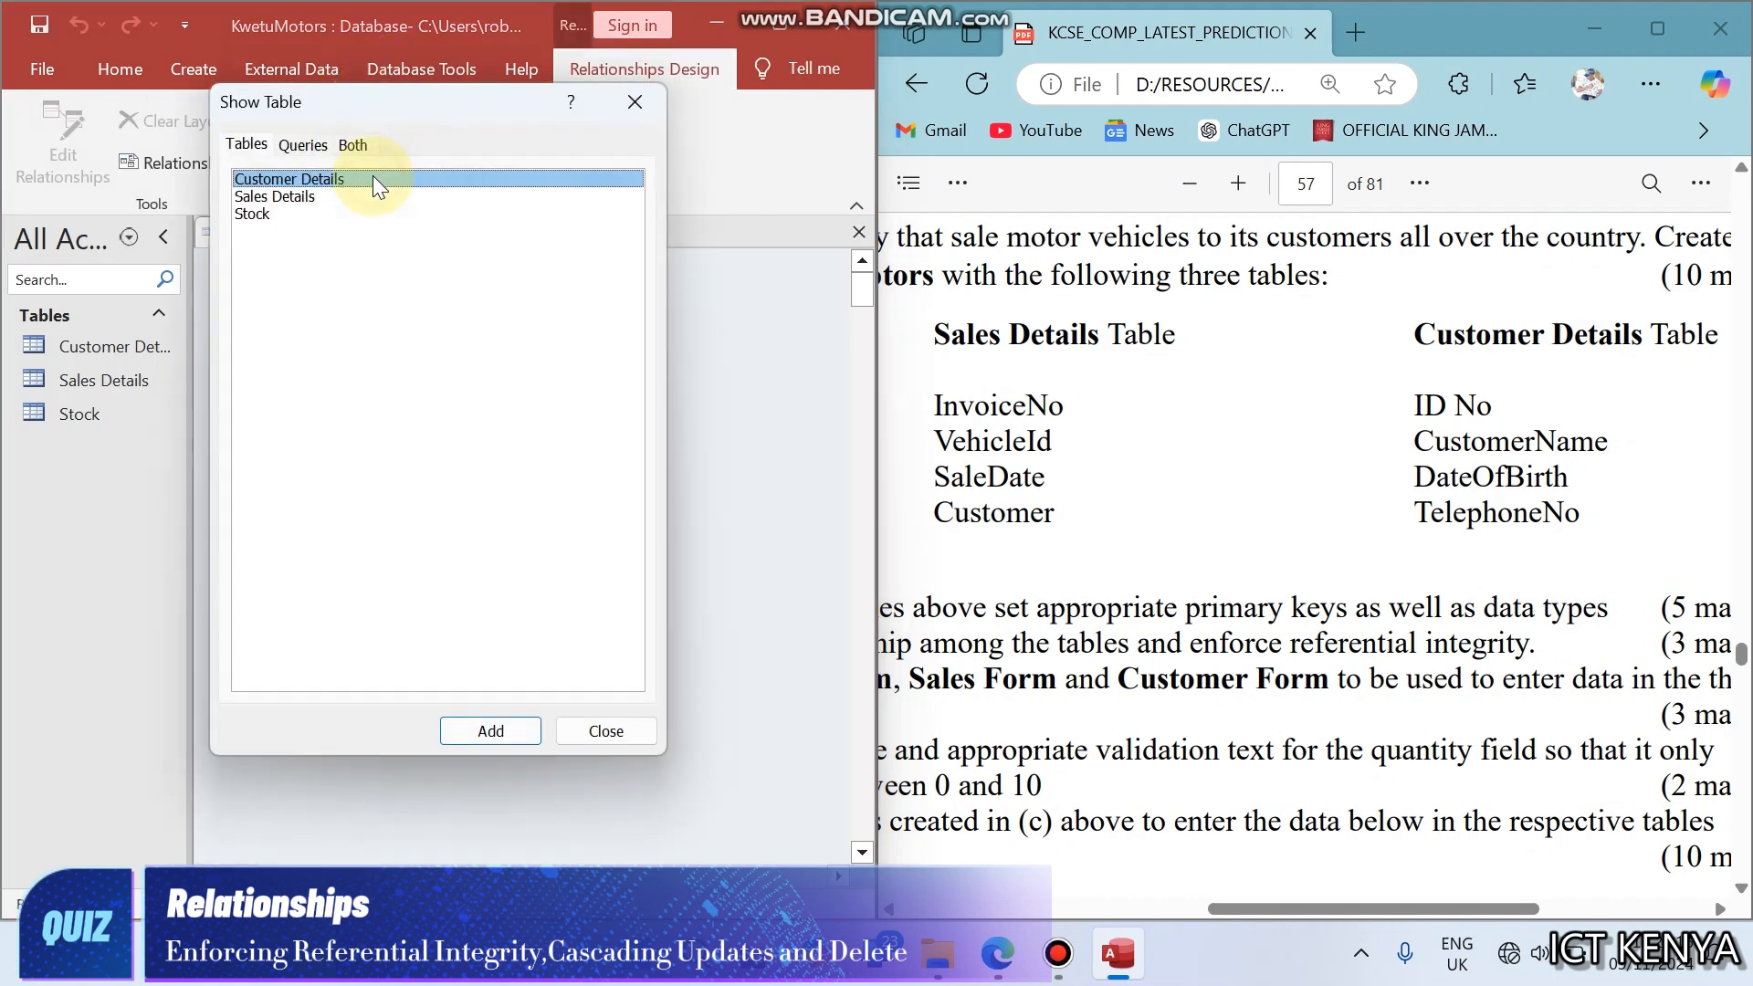
- Add the Customer Details, Sales Details and Stock tables to the relationships layout and space them apart
double_click(369, 199)
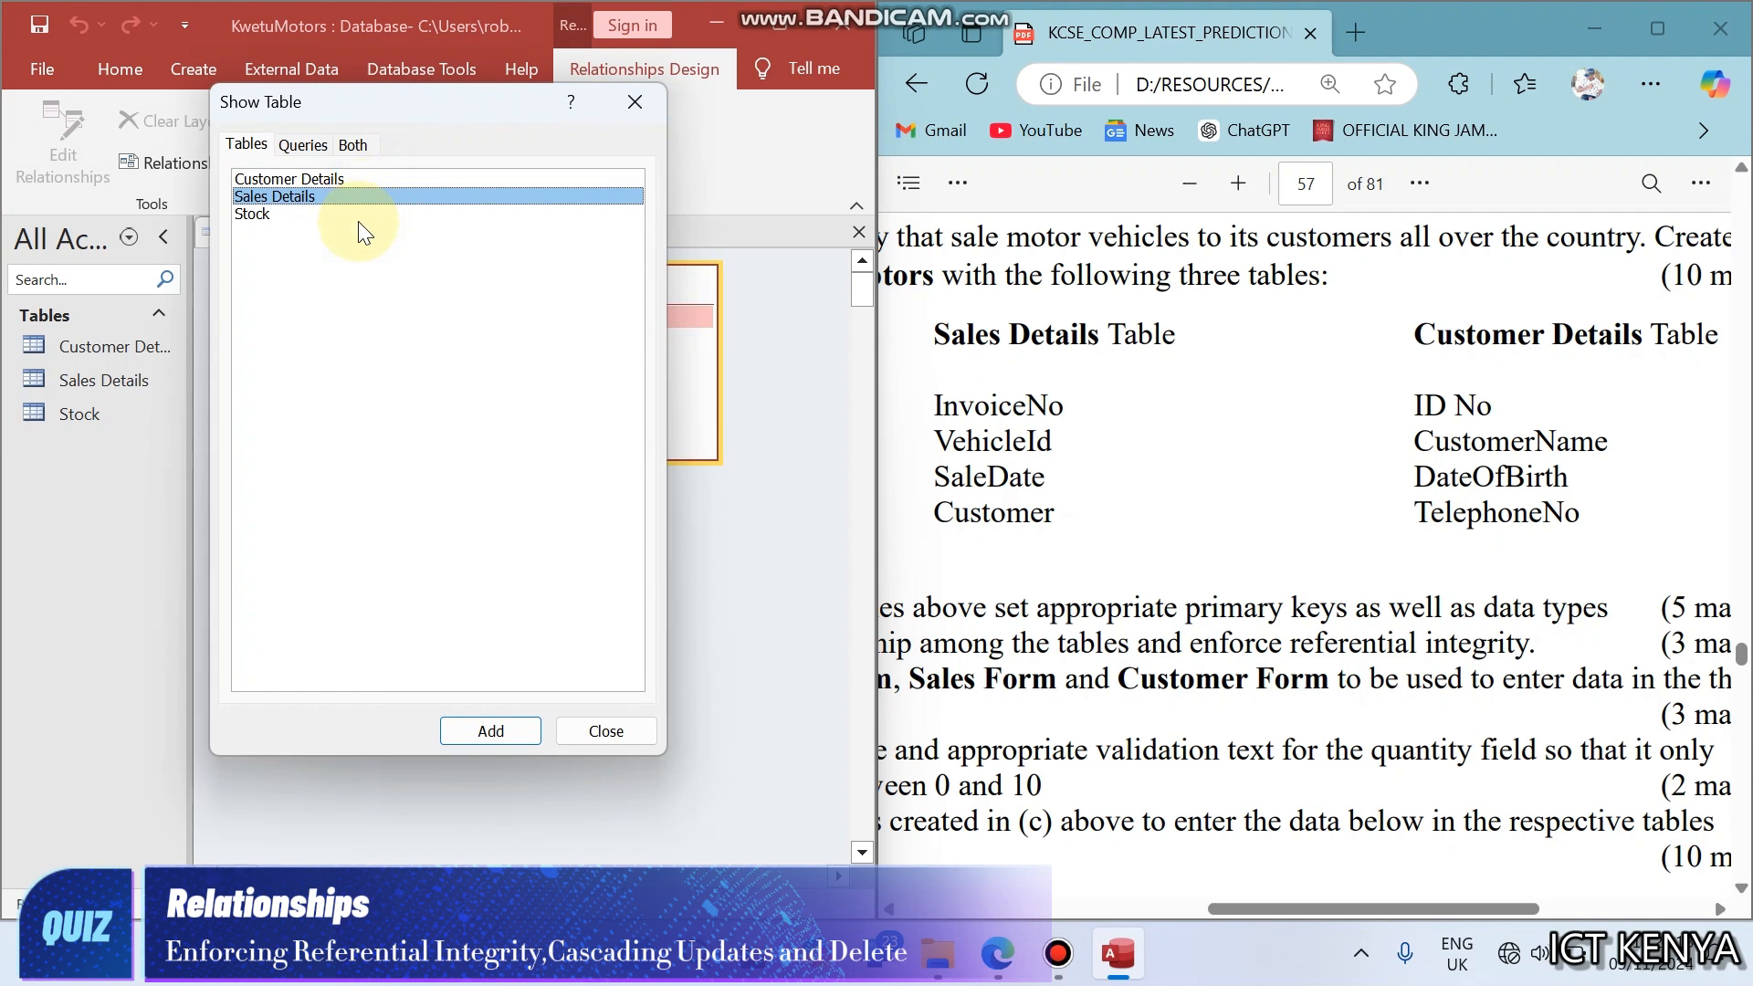
double_click(361, 216)
left_click(607, 731)
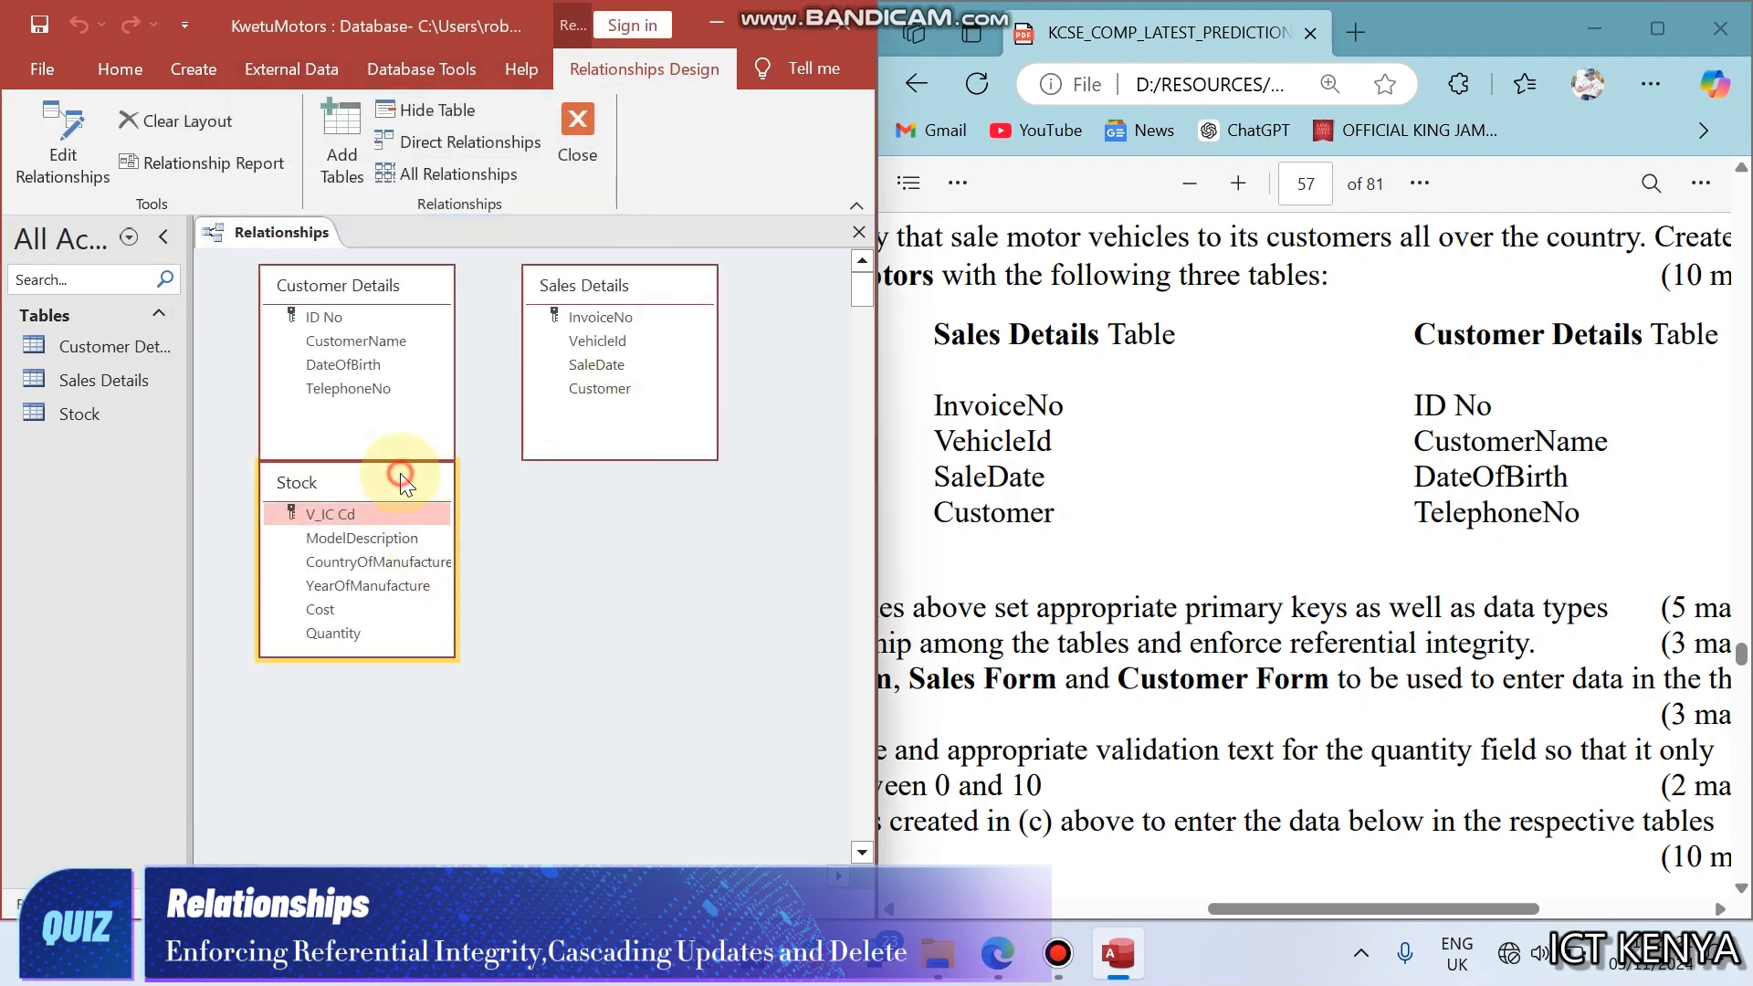
left_click_drag(400, 473, 387, 595)
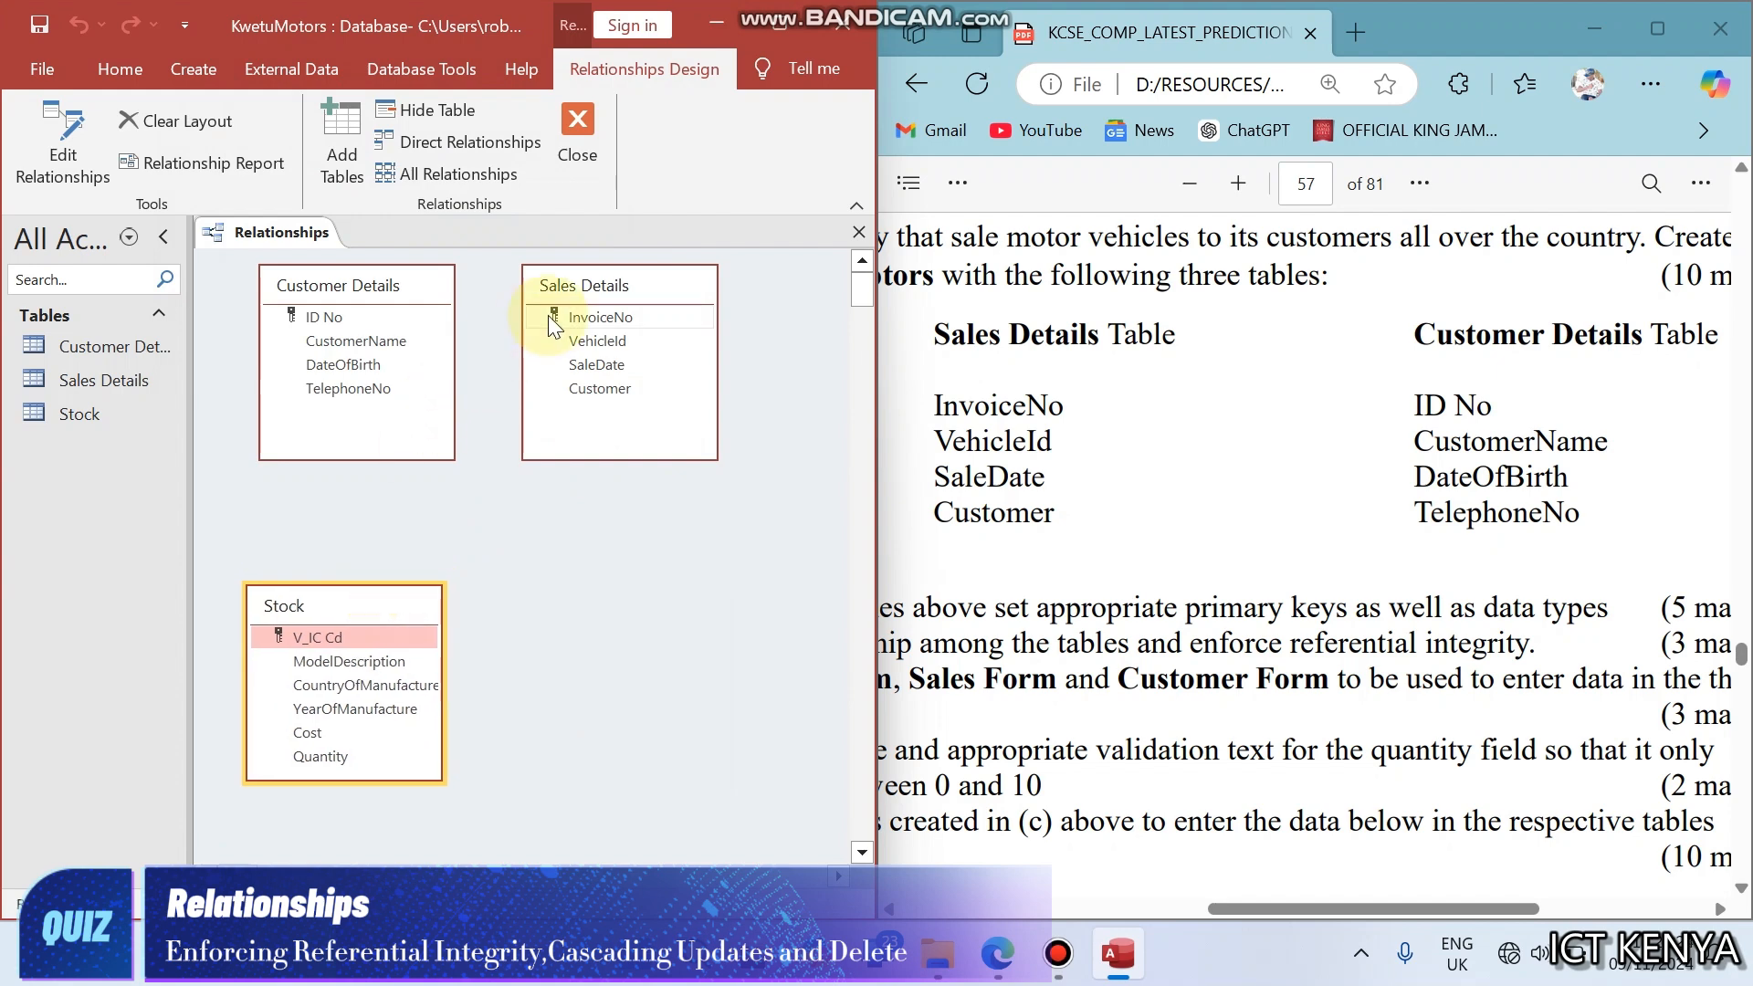
left_click_drag(566, 317, 648, 503)
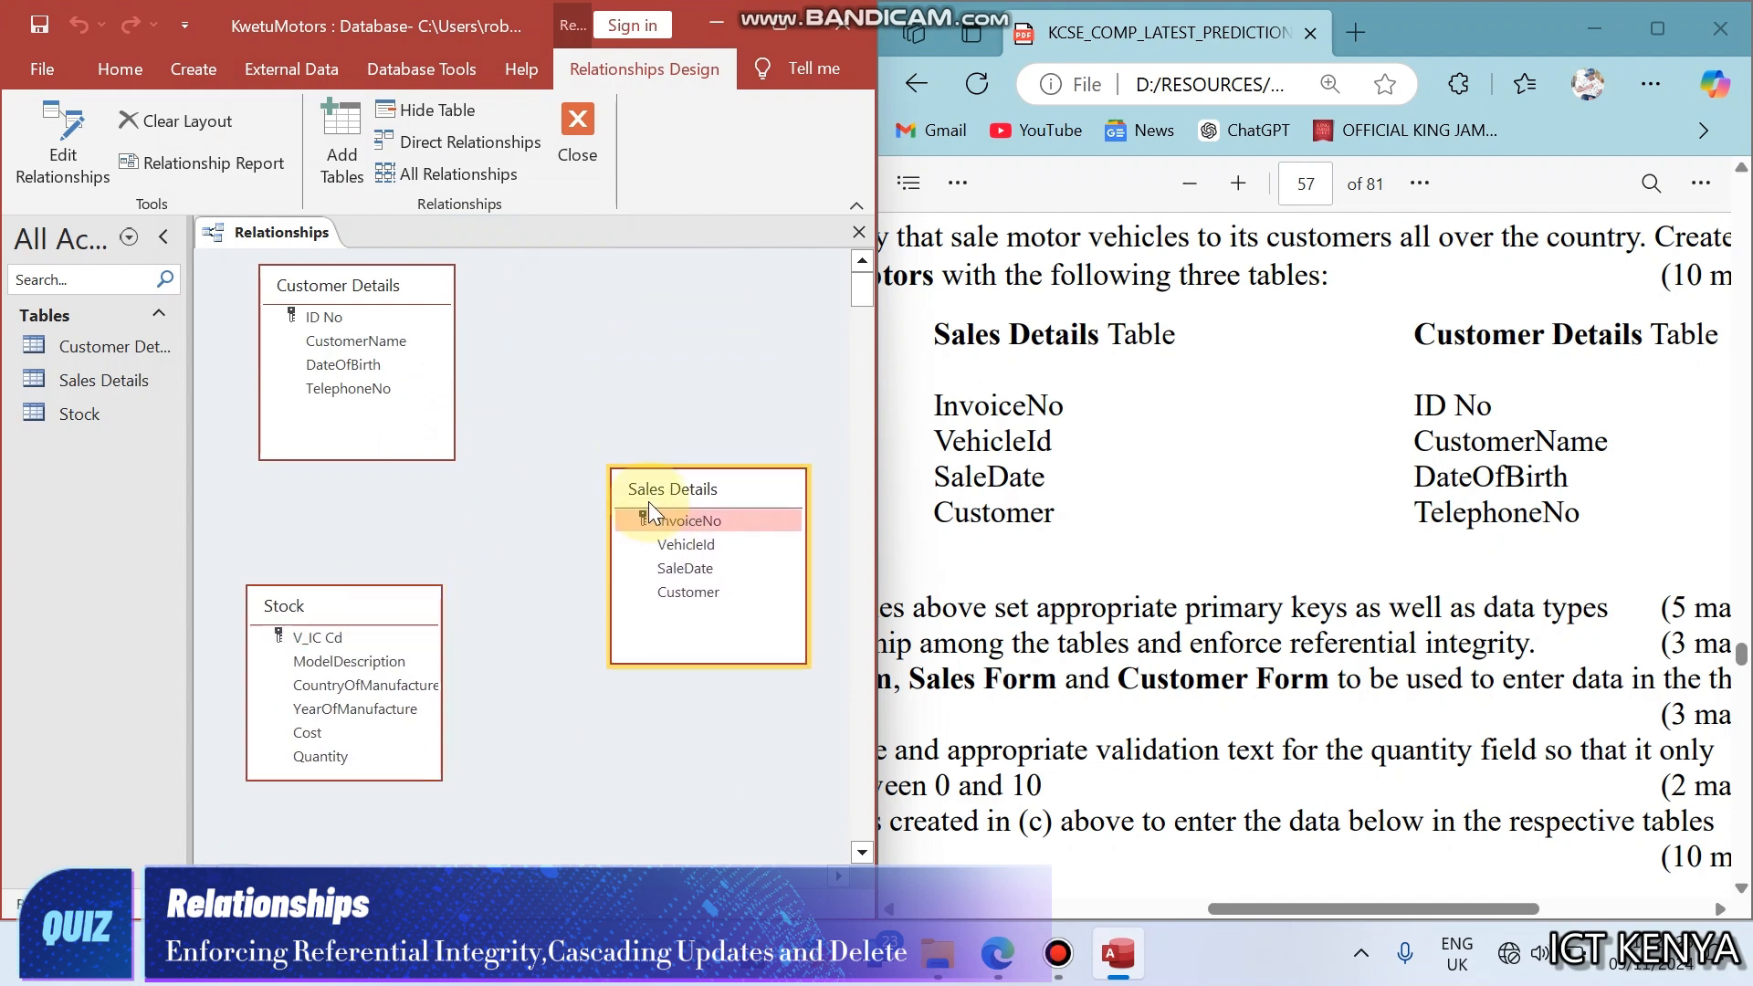
- Try to relate Customer Details ID No to Sales Details Customer with referential integrity, cascade update and cascade delete enabled
left_click(336, 318)
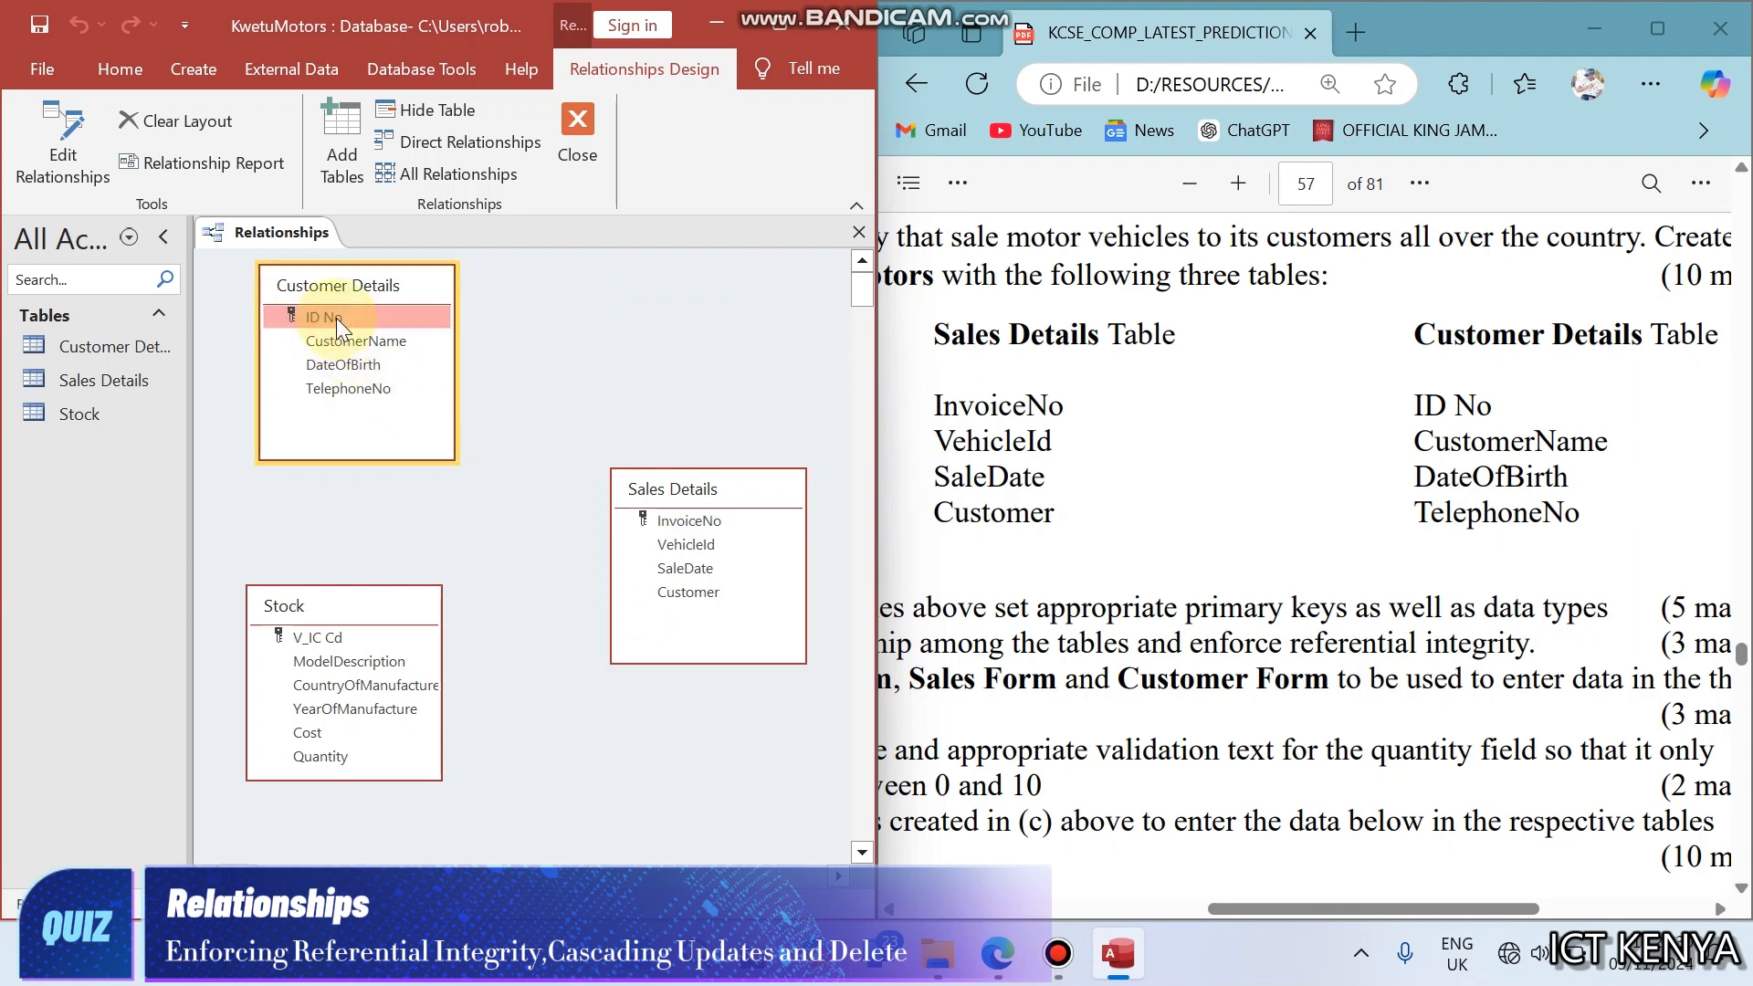
left_click_drag(336, 318, 661, 545)
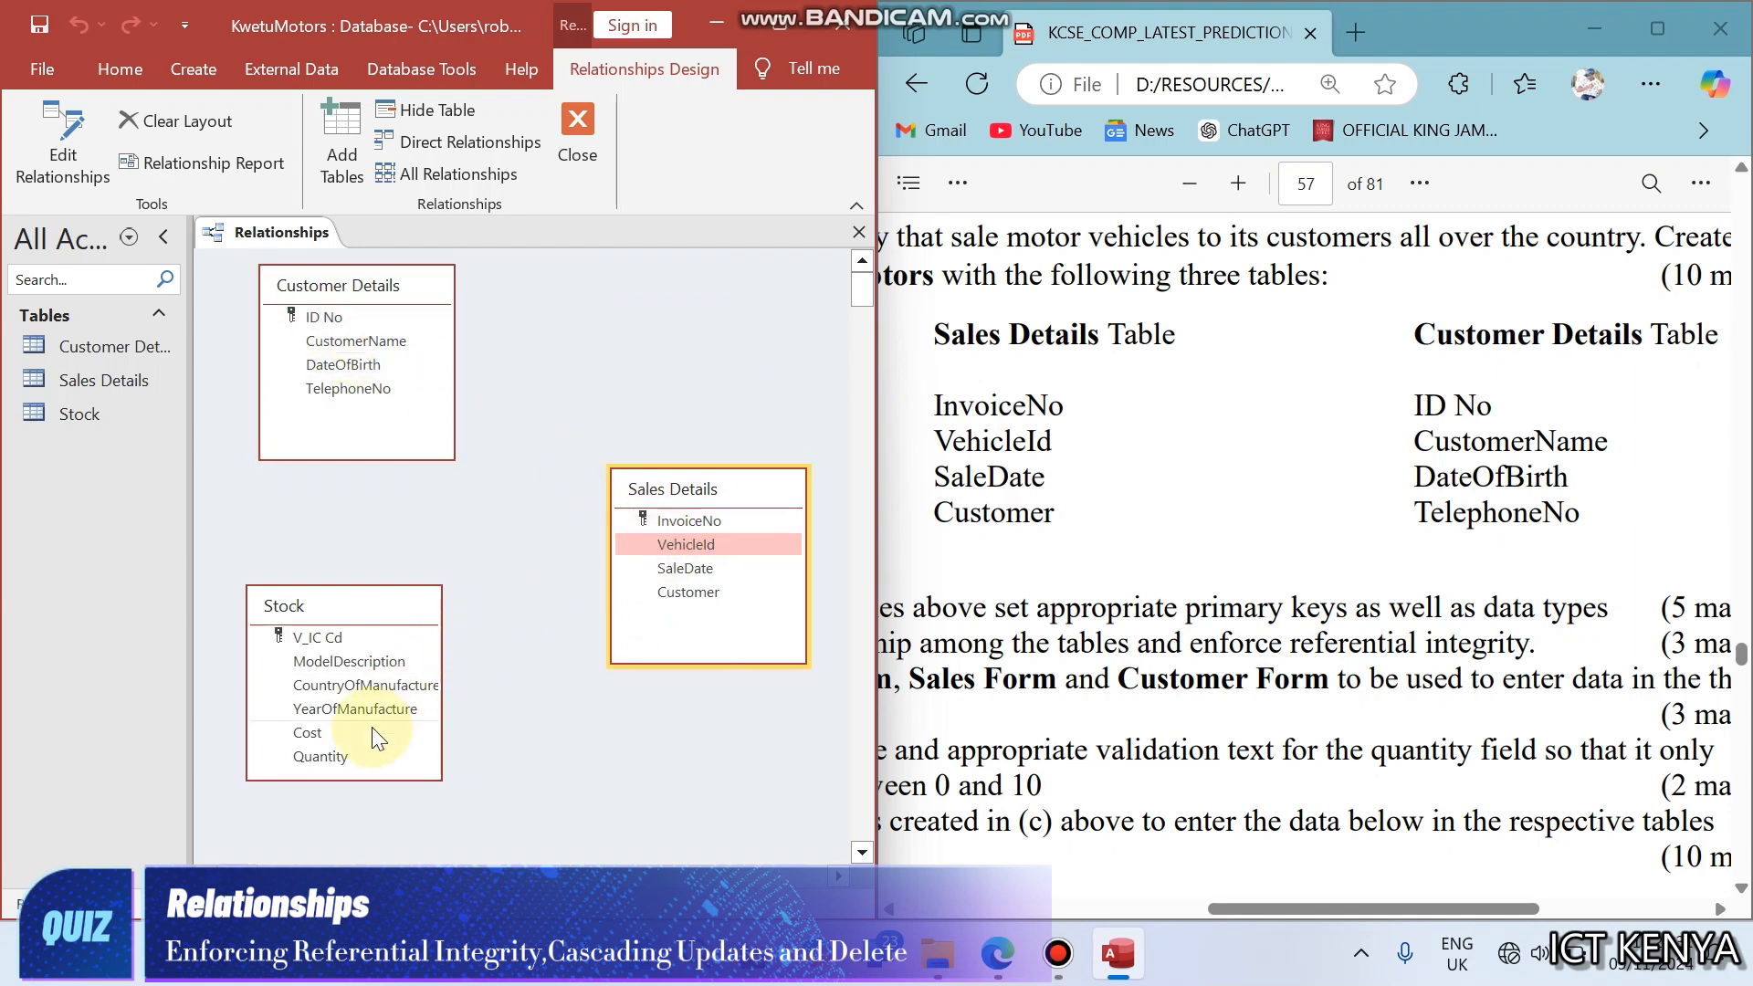
left_click(709, 592)
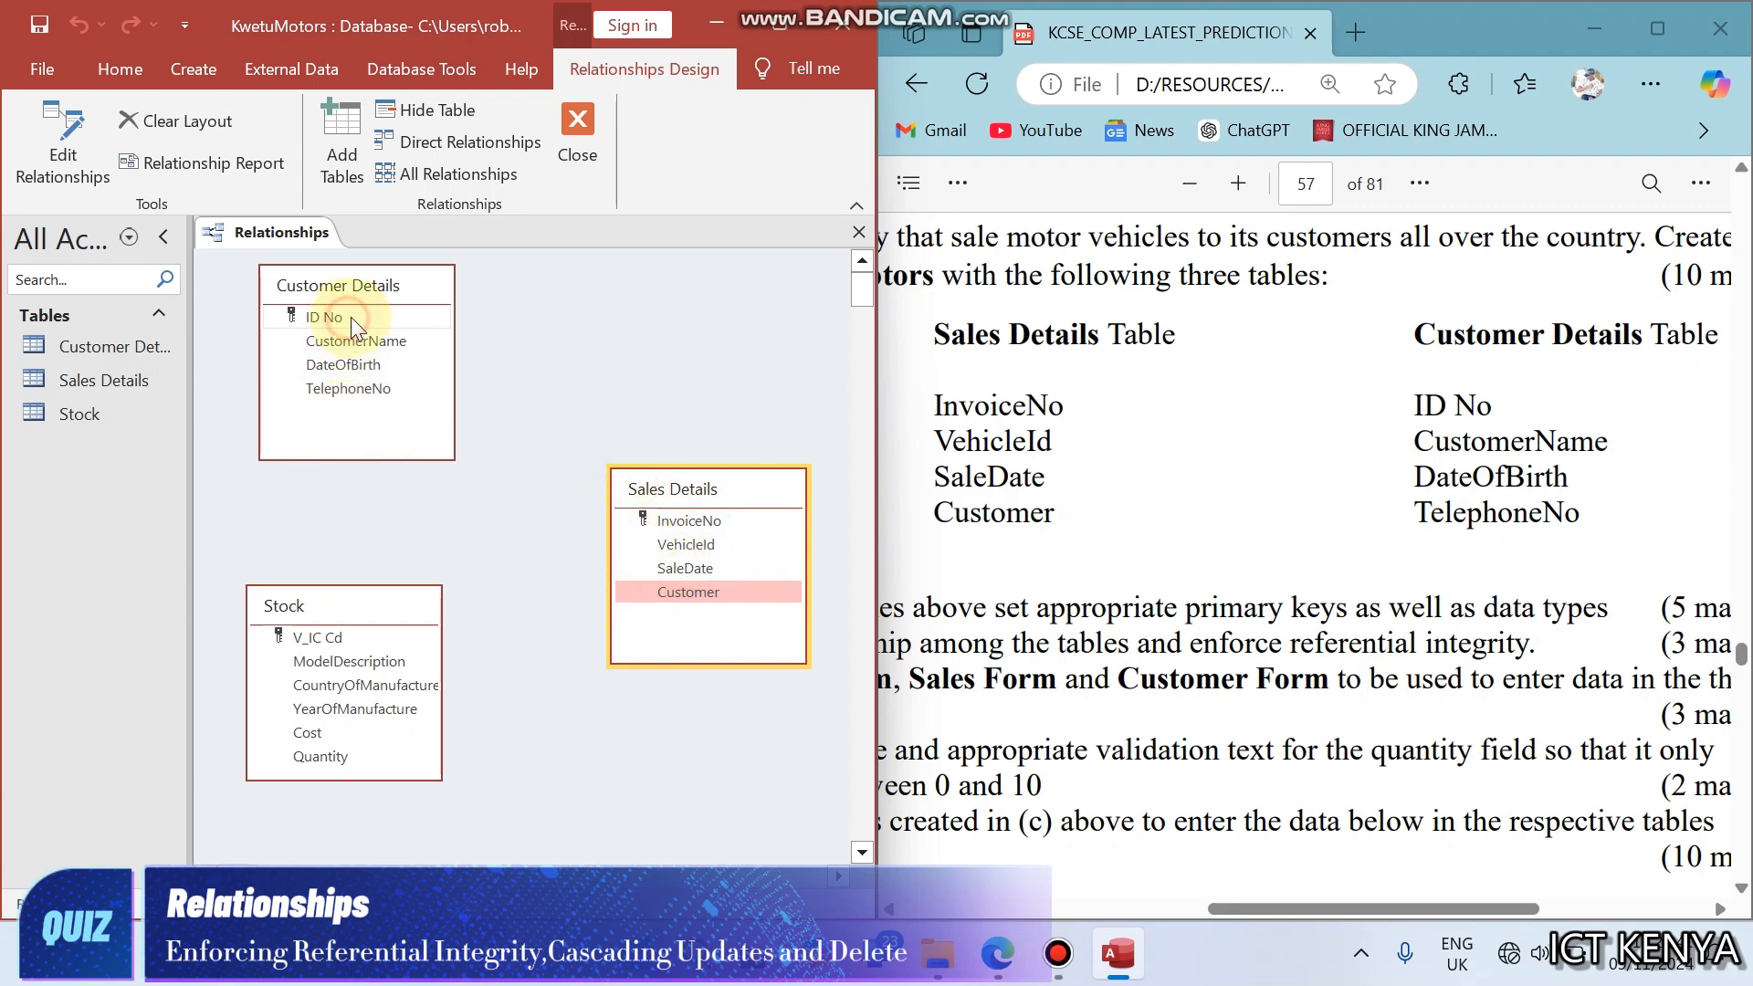
left_click_drag(351, 316, 667, 595)
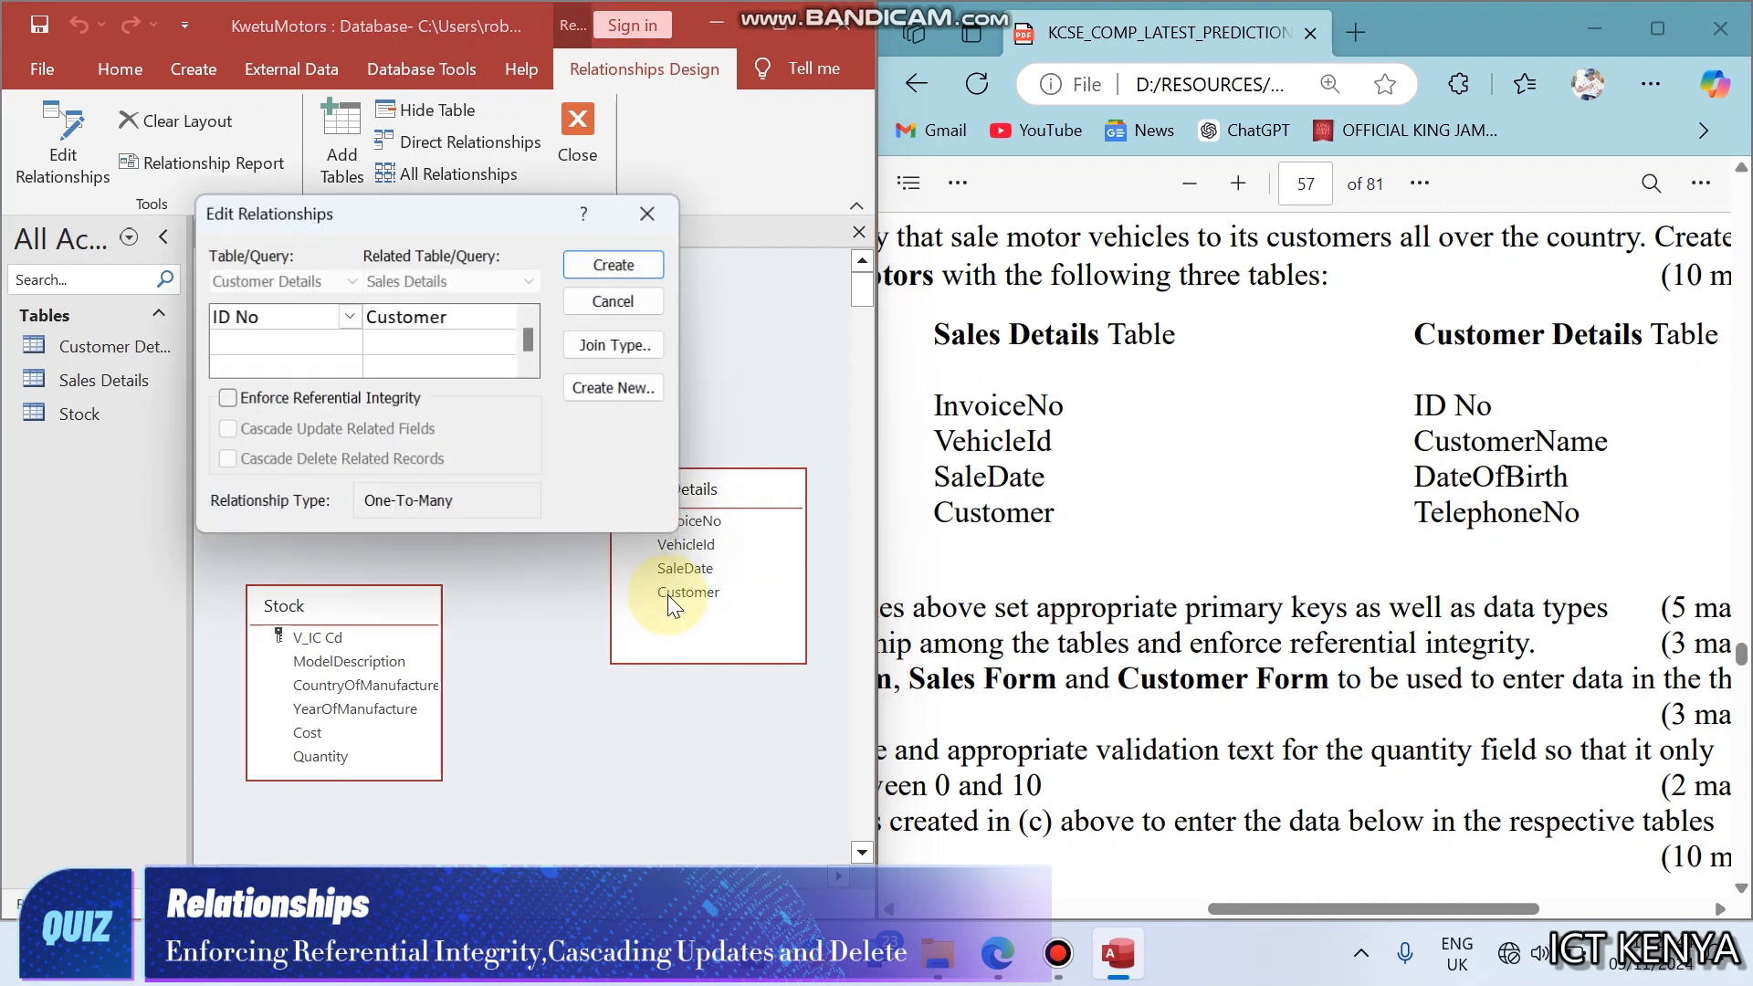
left_click(255, 402)
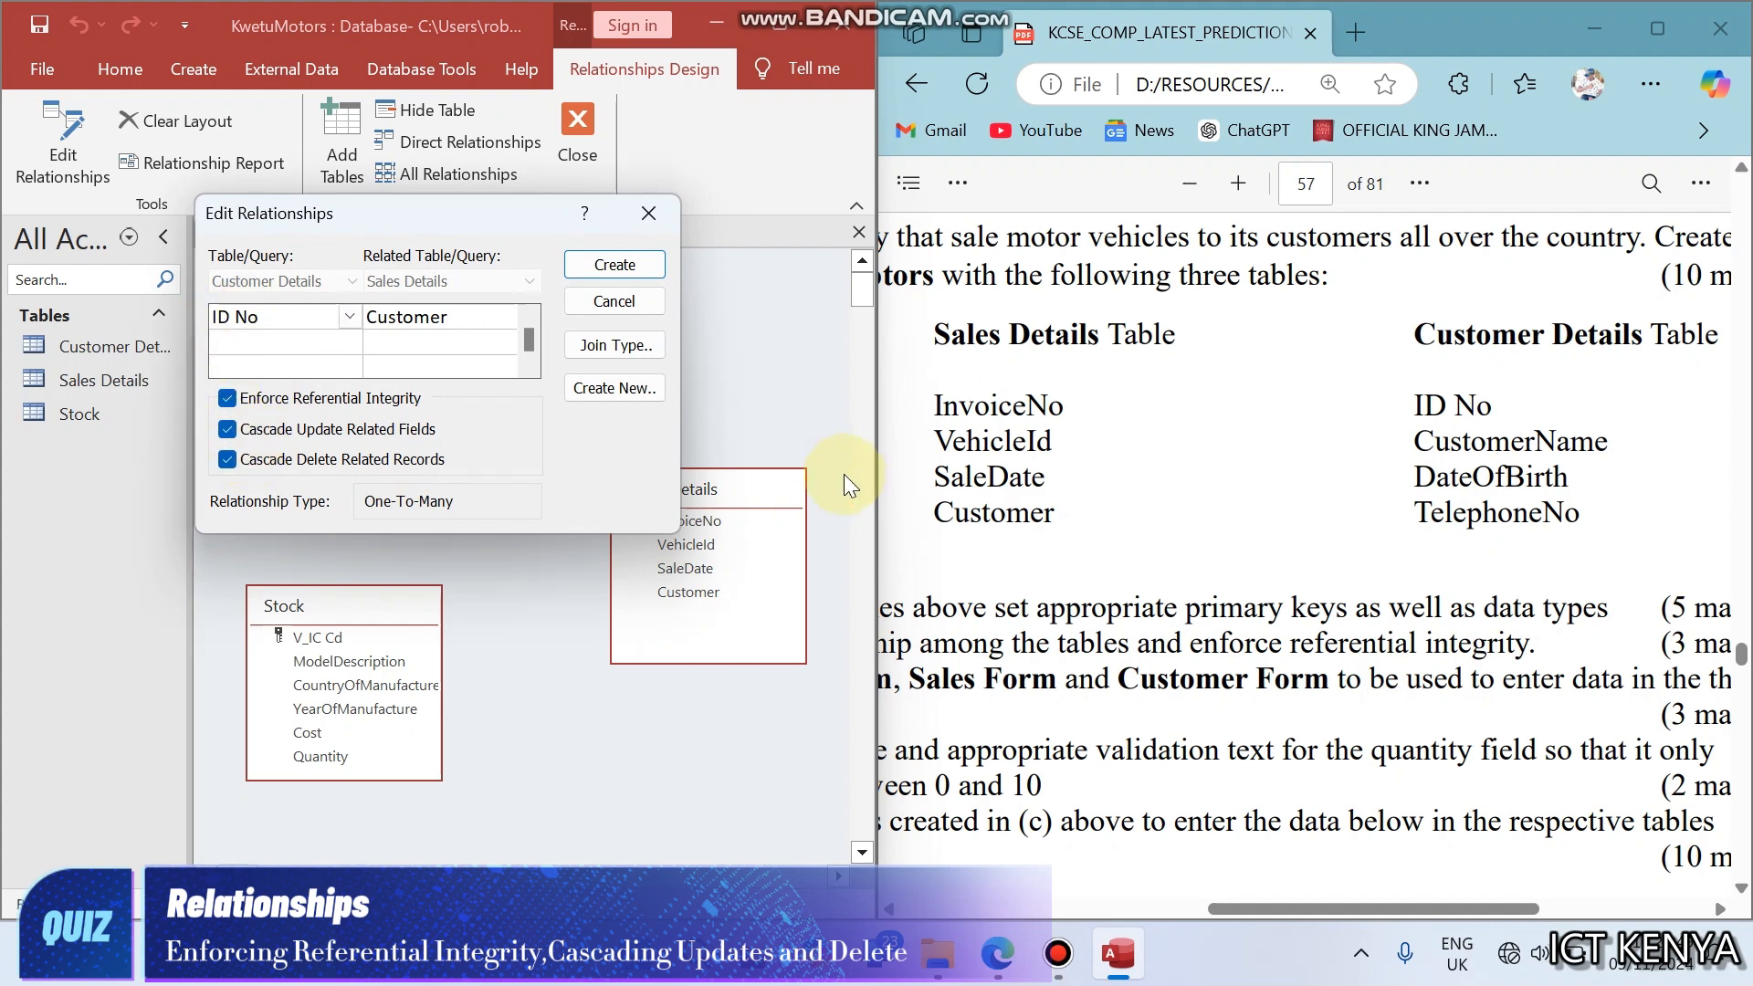
left_click(600, 265)
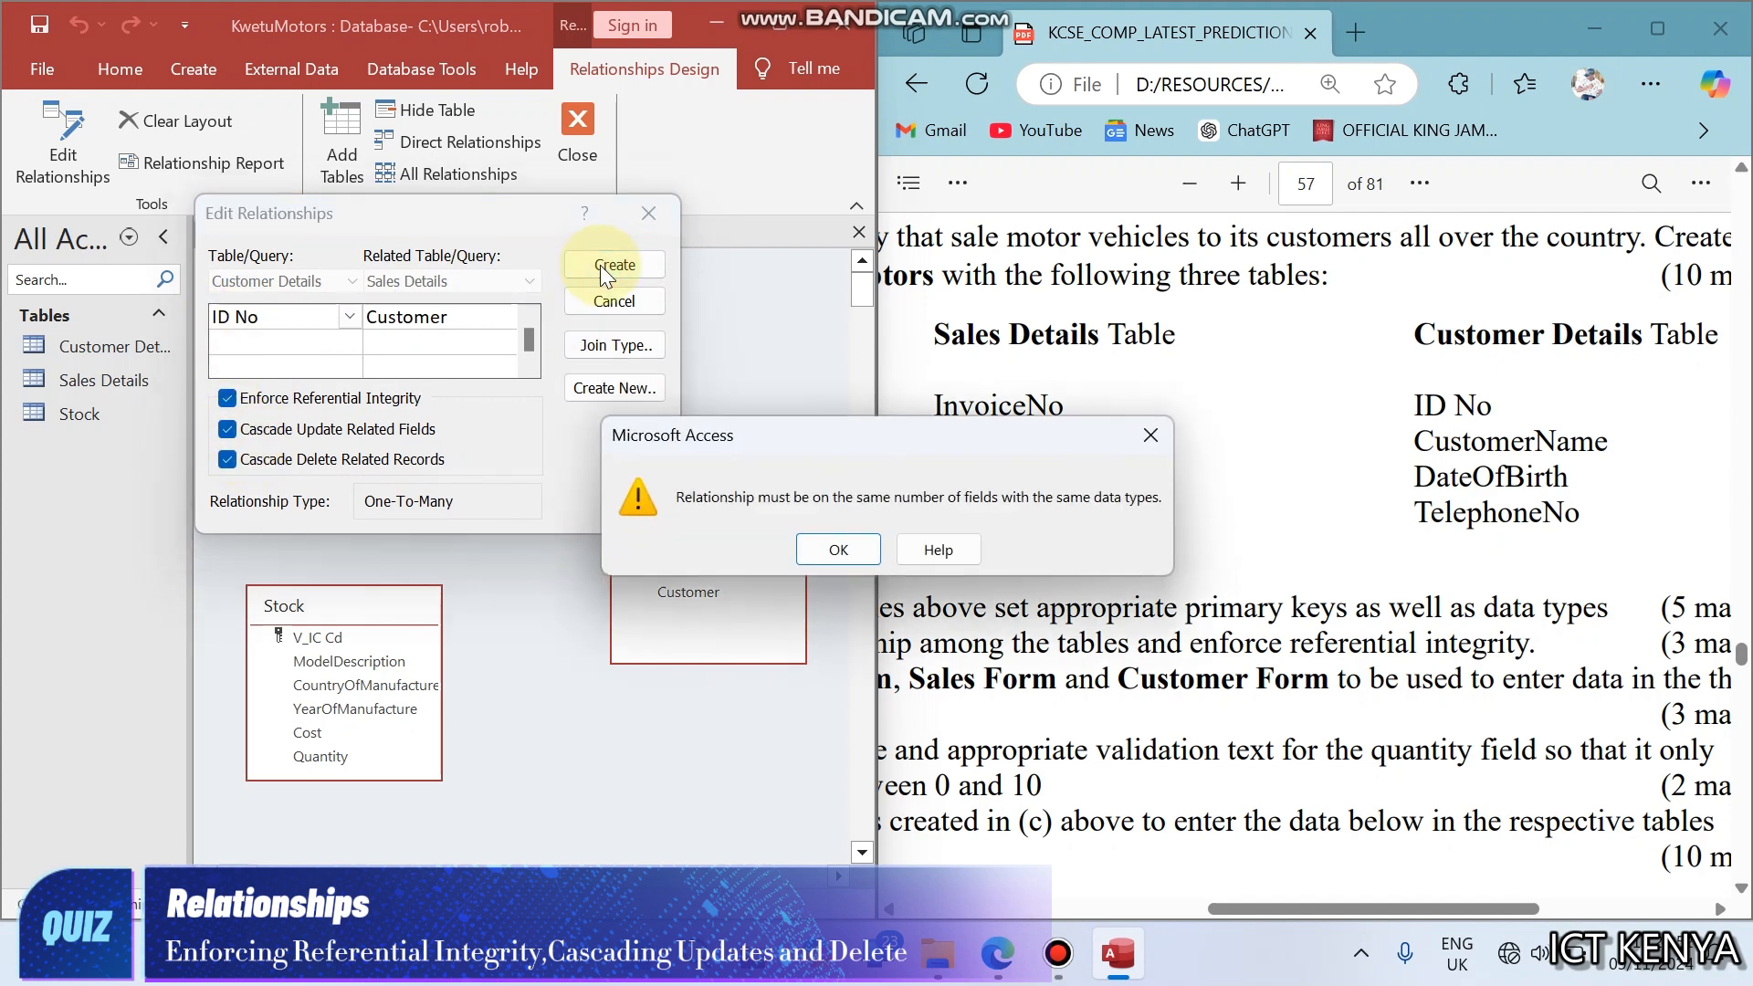
left_click(838, 549)
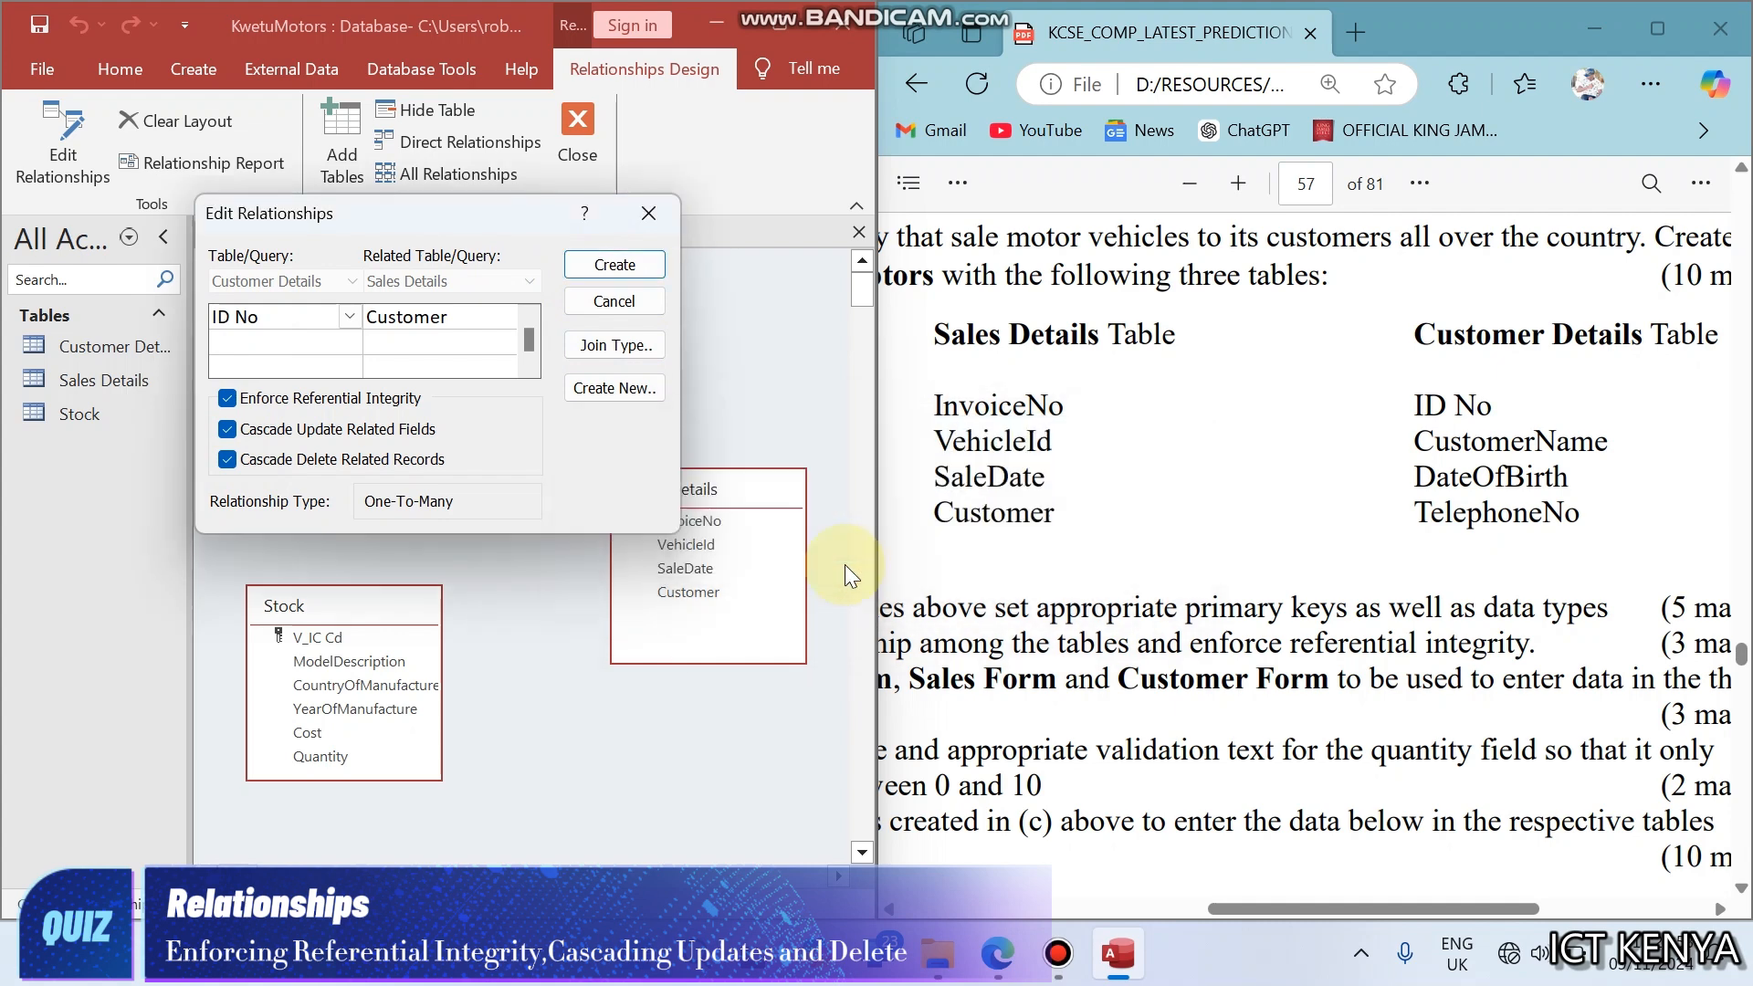
left_click(631, 216)
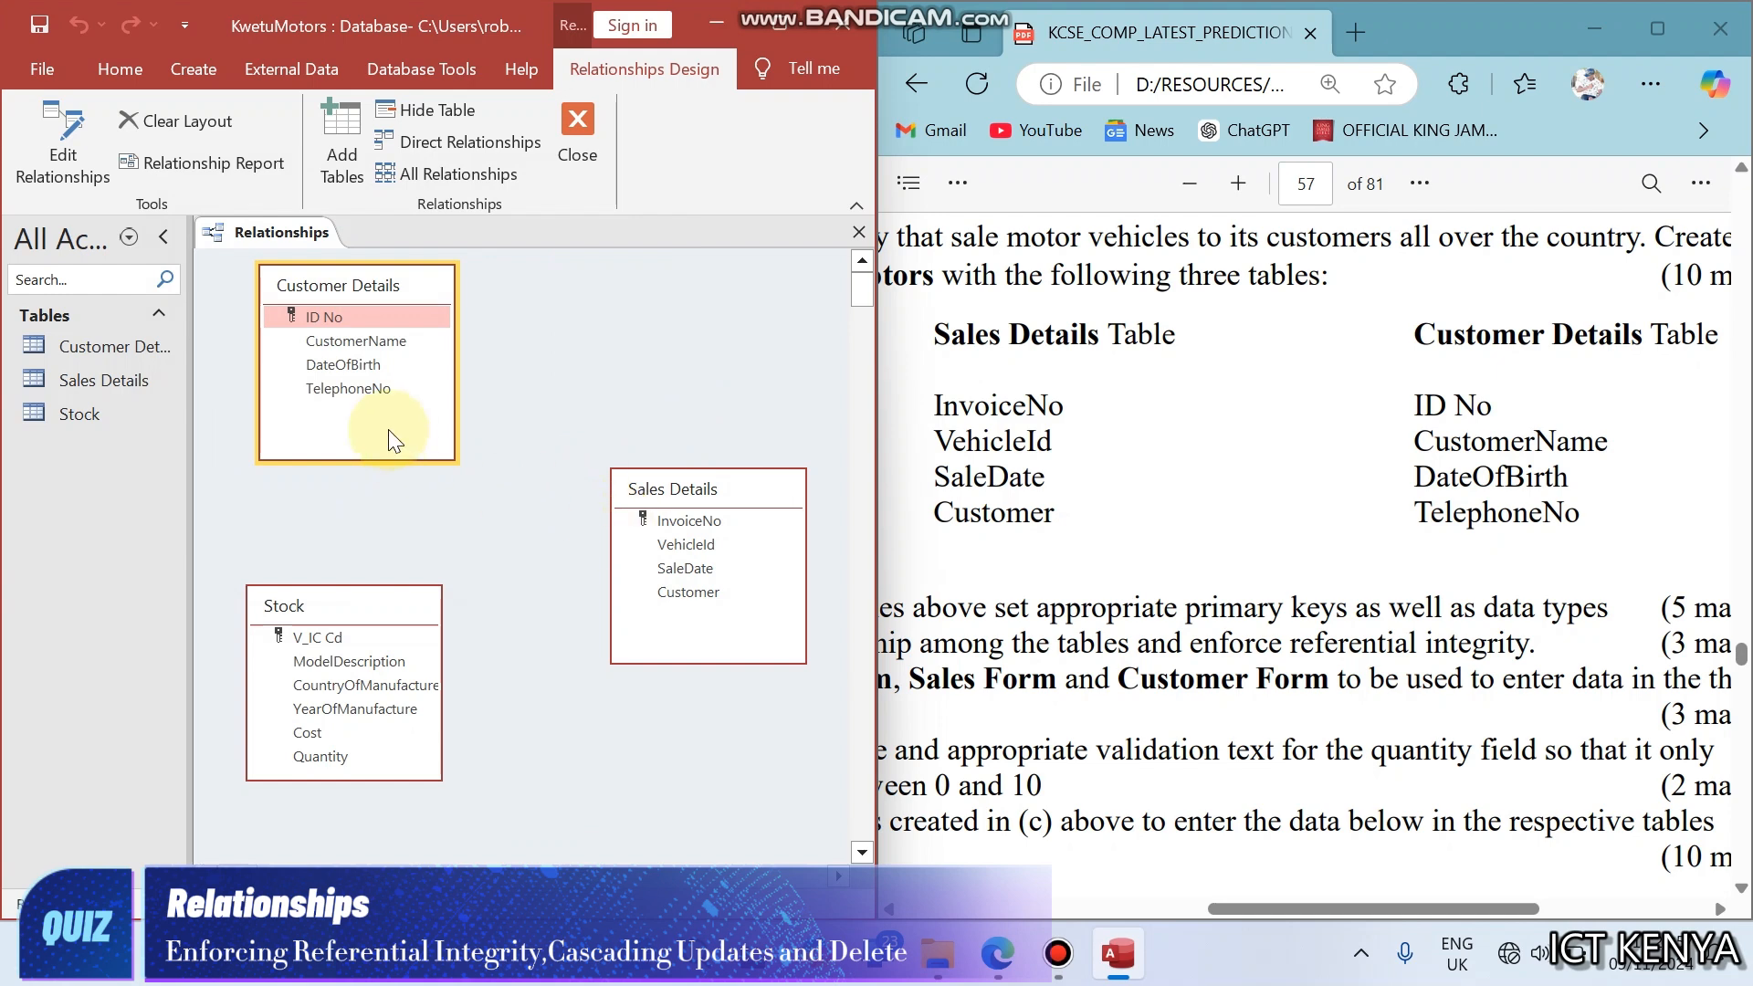
- Check the data type of ID No in the Customer Details table design, and close the design
right_click(332, 312)
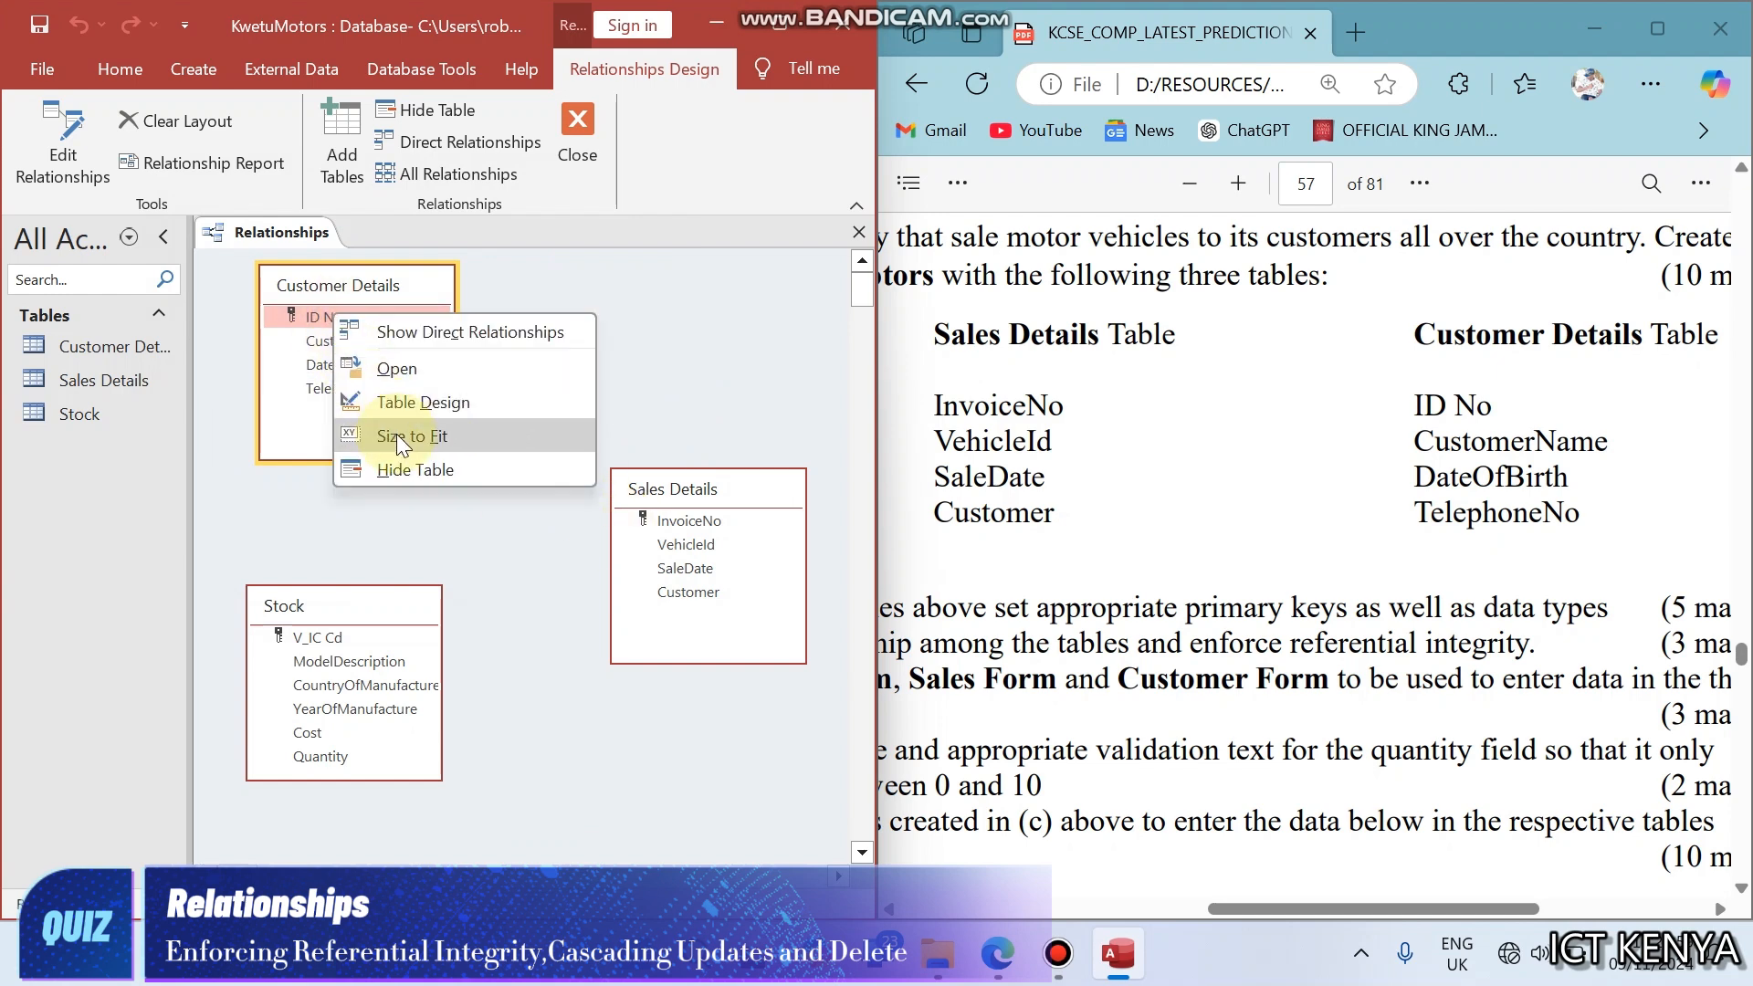
left_click(399, 403)
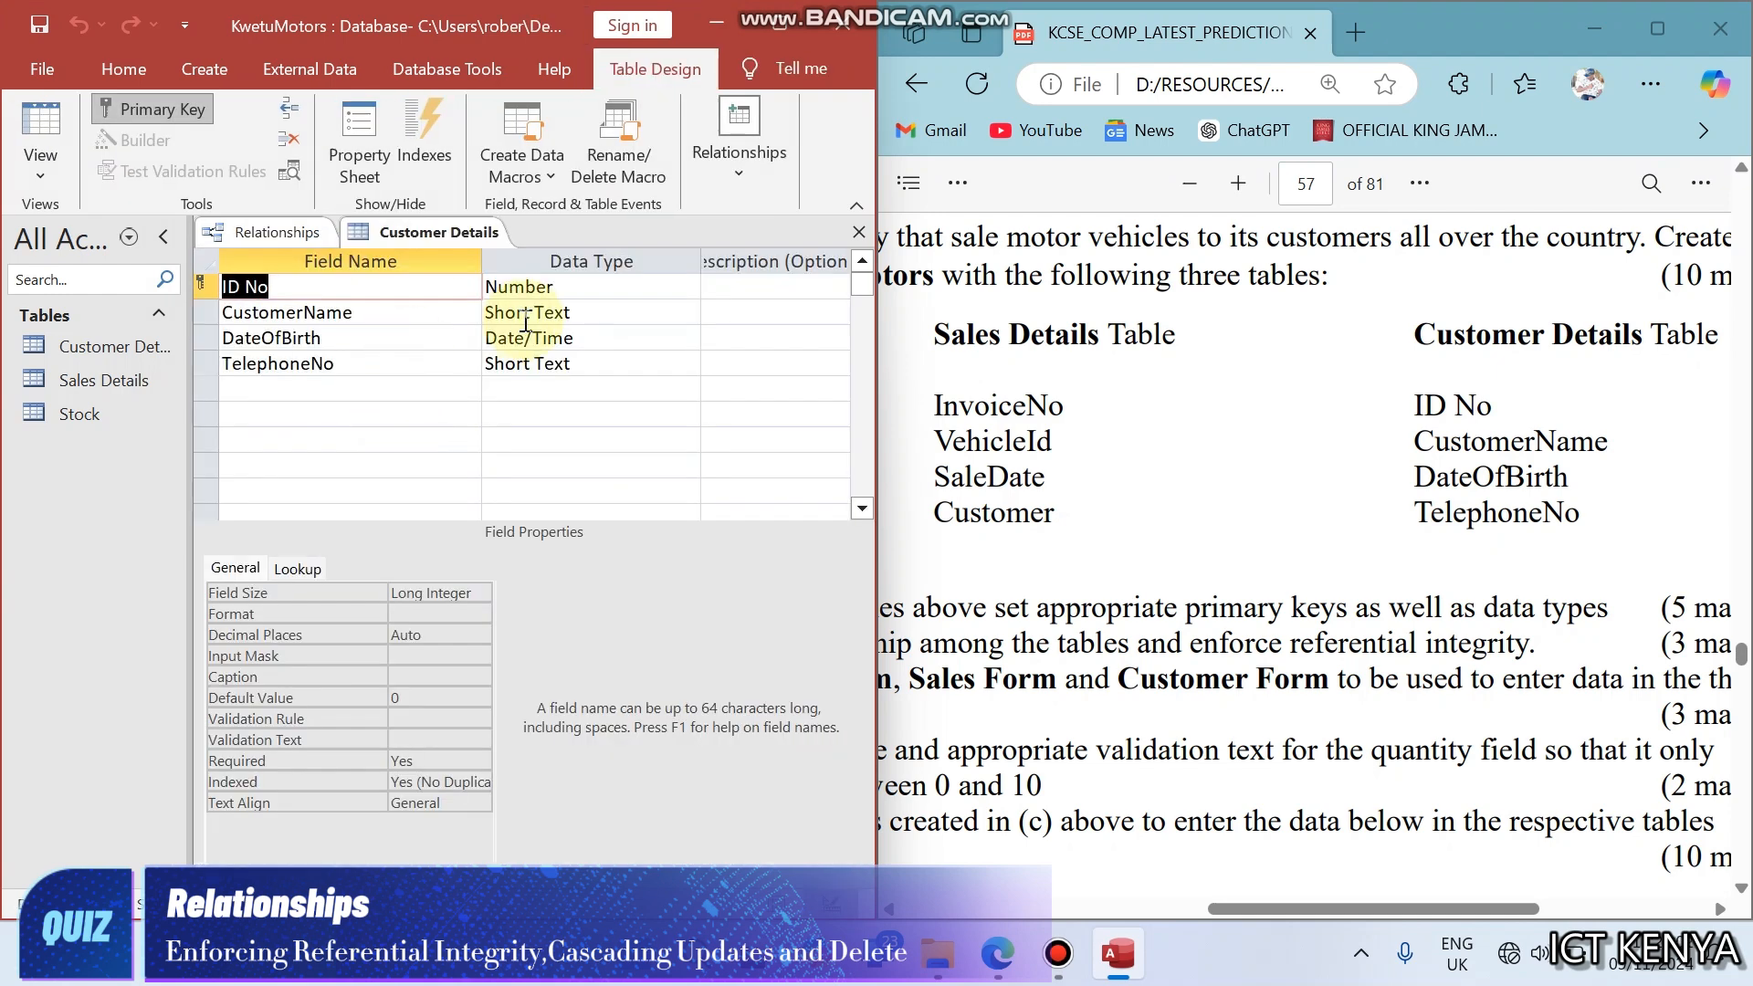
left_click(853, 235)
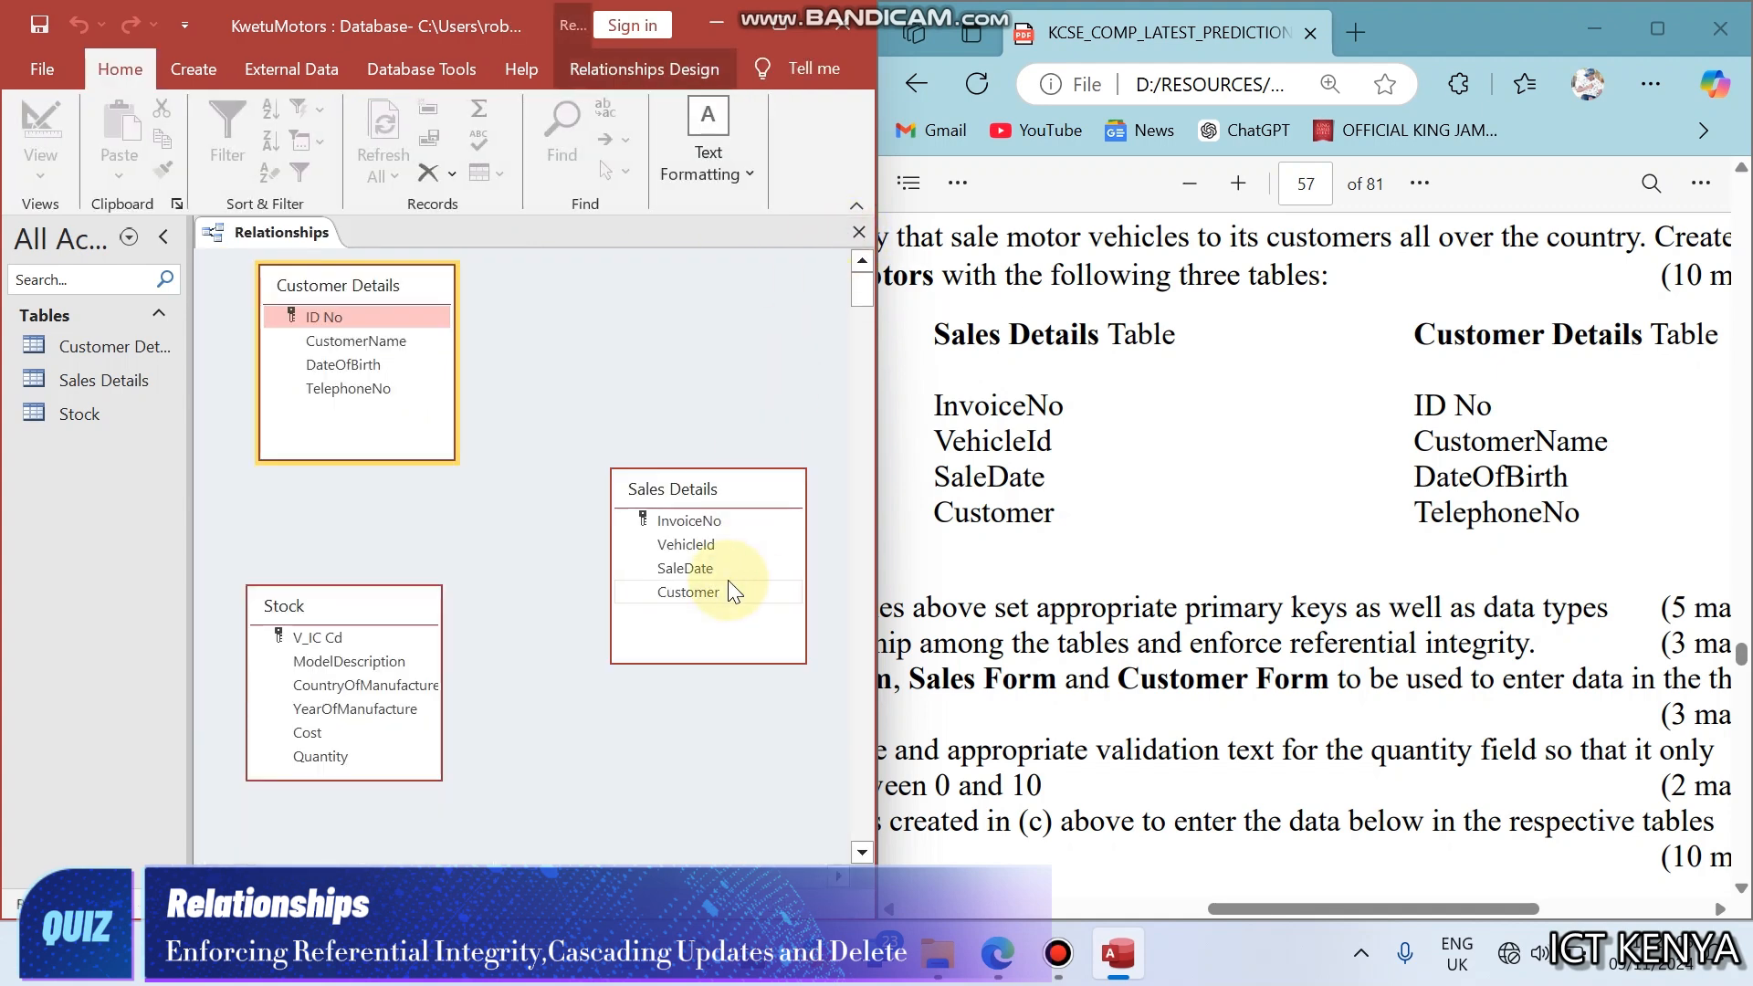
- Set the data type of the Customer field in the Sales Details table to Number, and close the table design
right_click(733, 499)
left_click(772, 590)
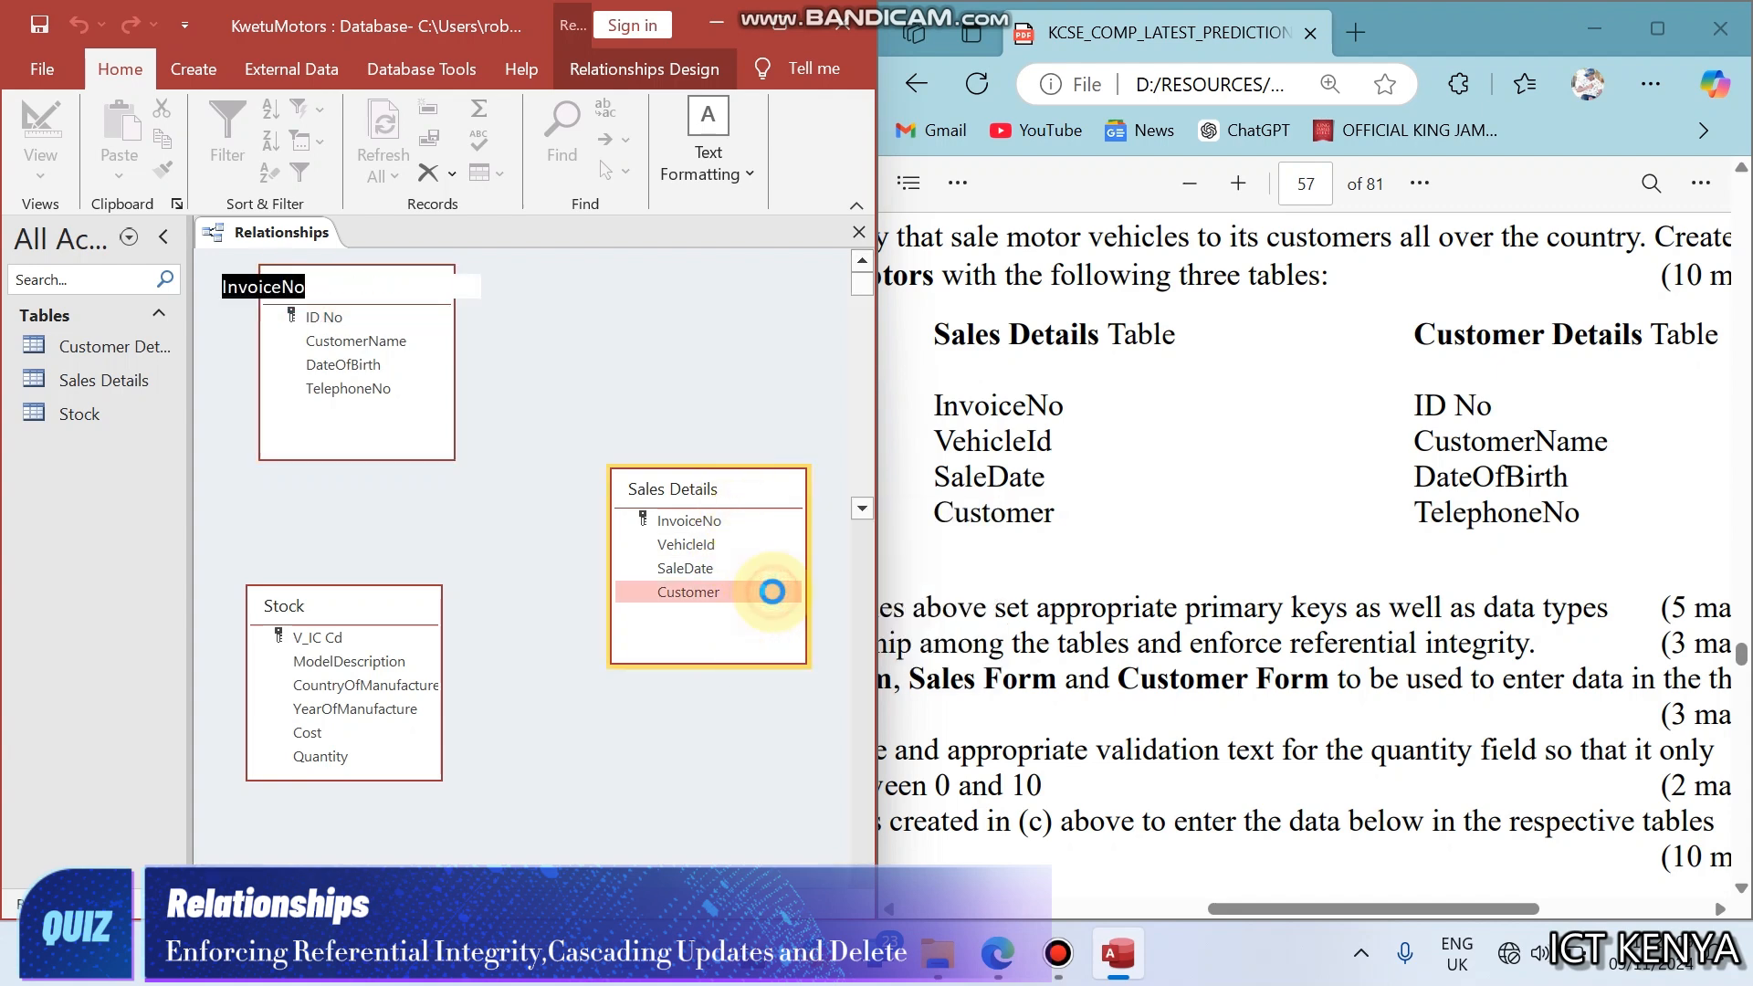
left_click(529, 367)
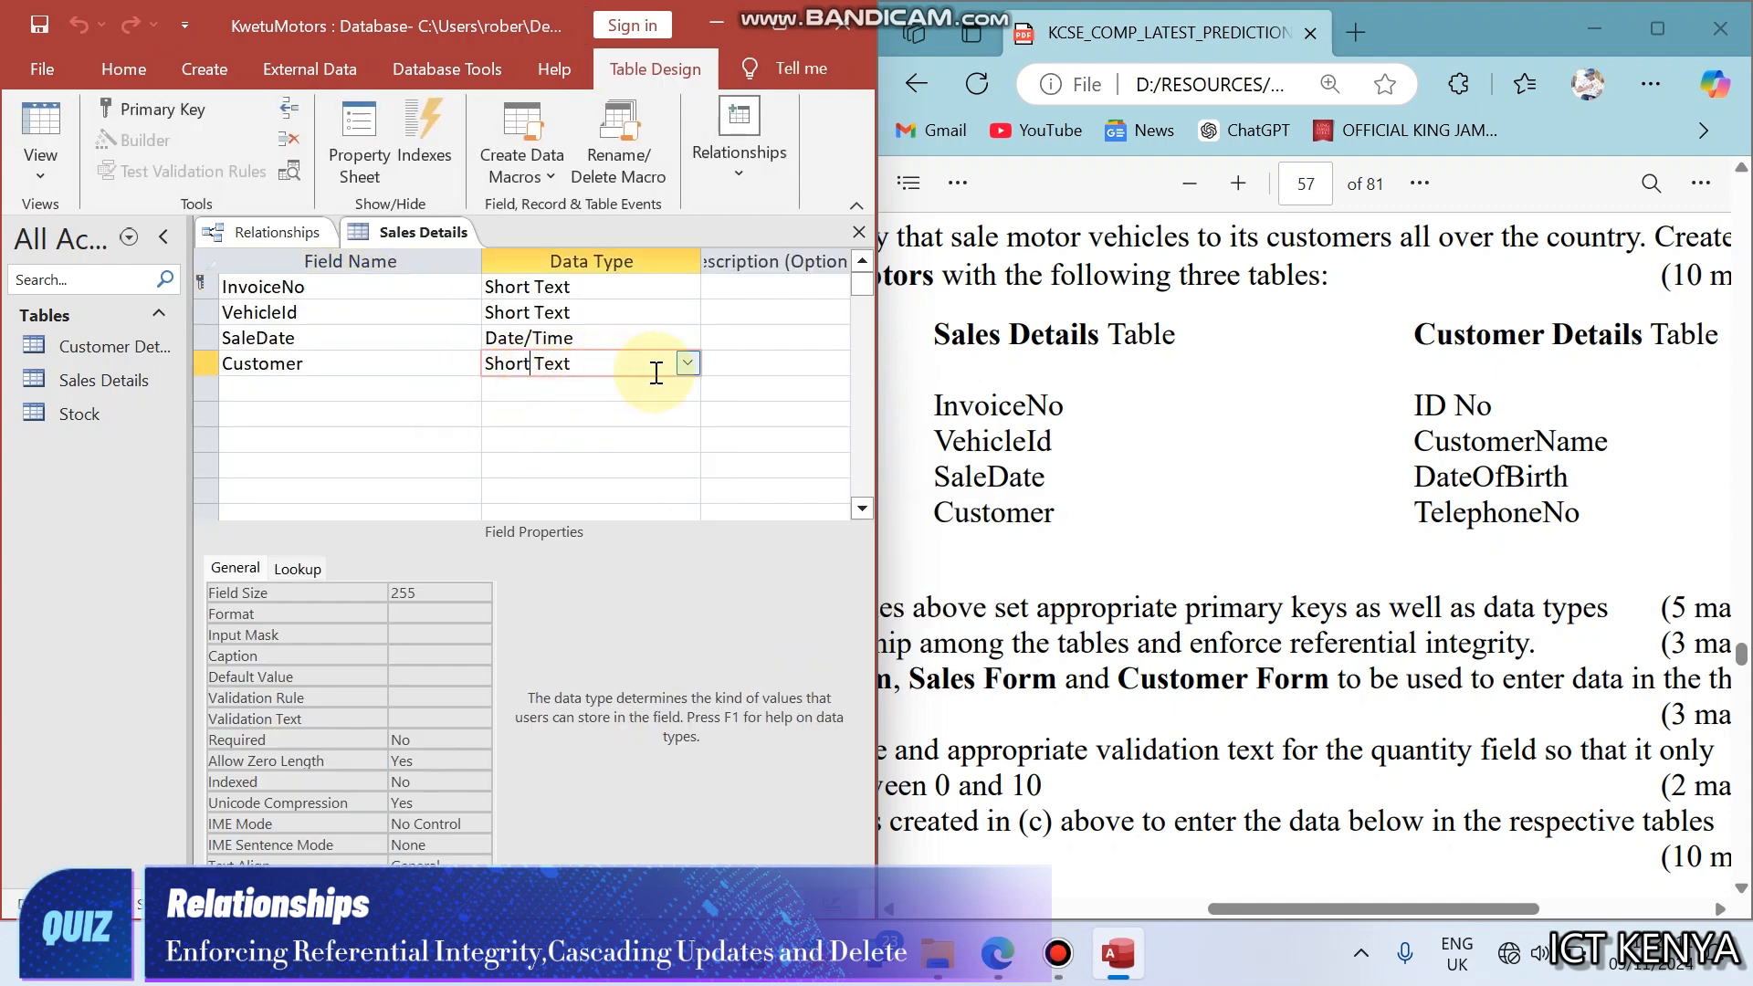
left_click(688, 364)
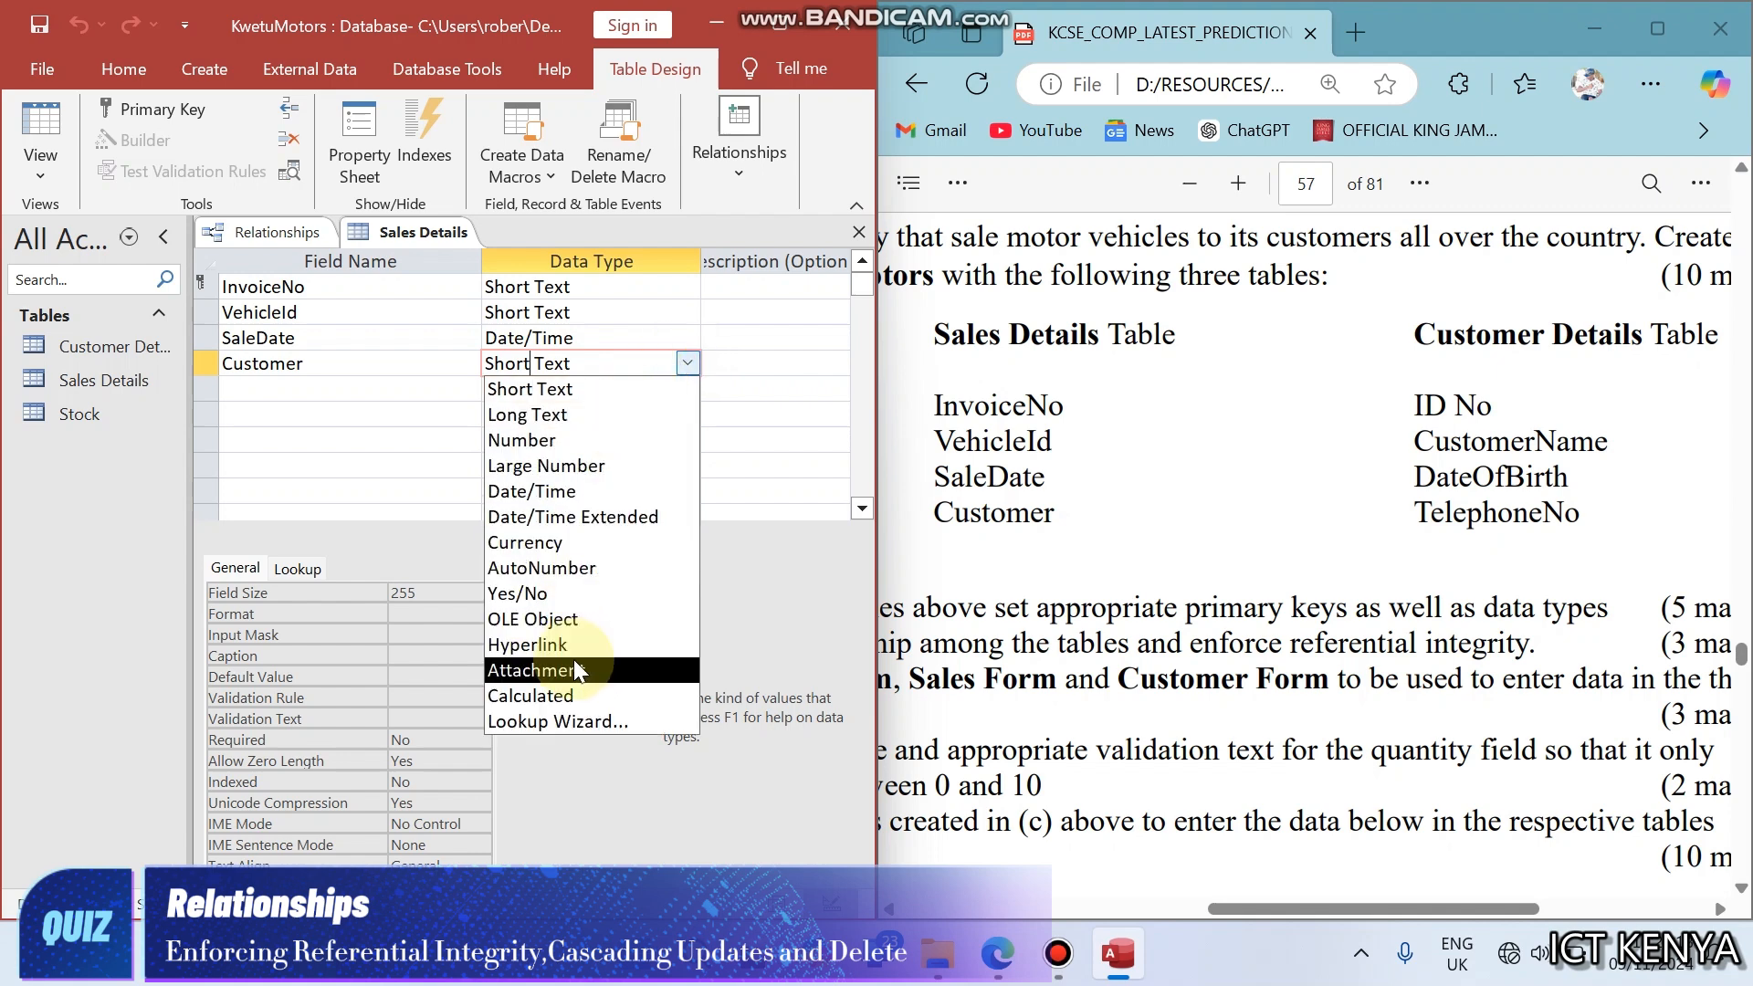
left_click(589, 440)
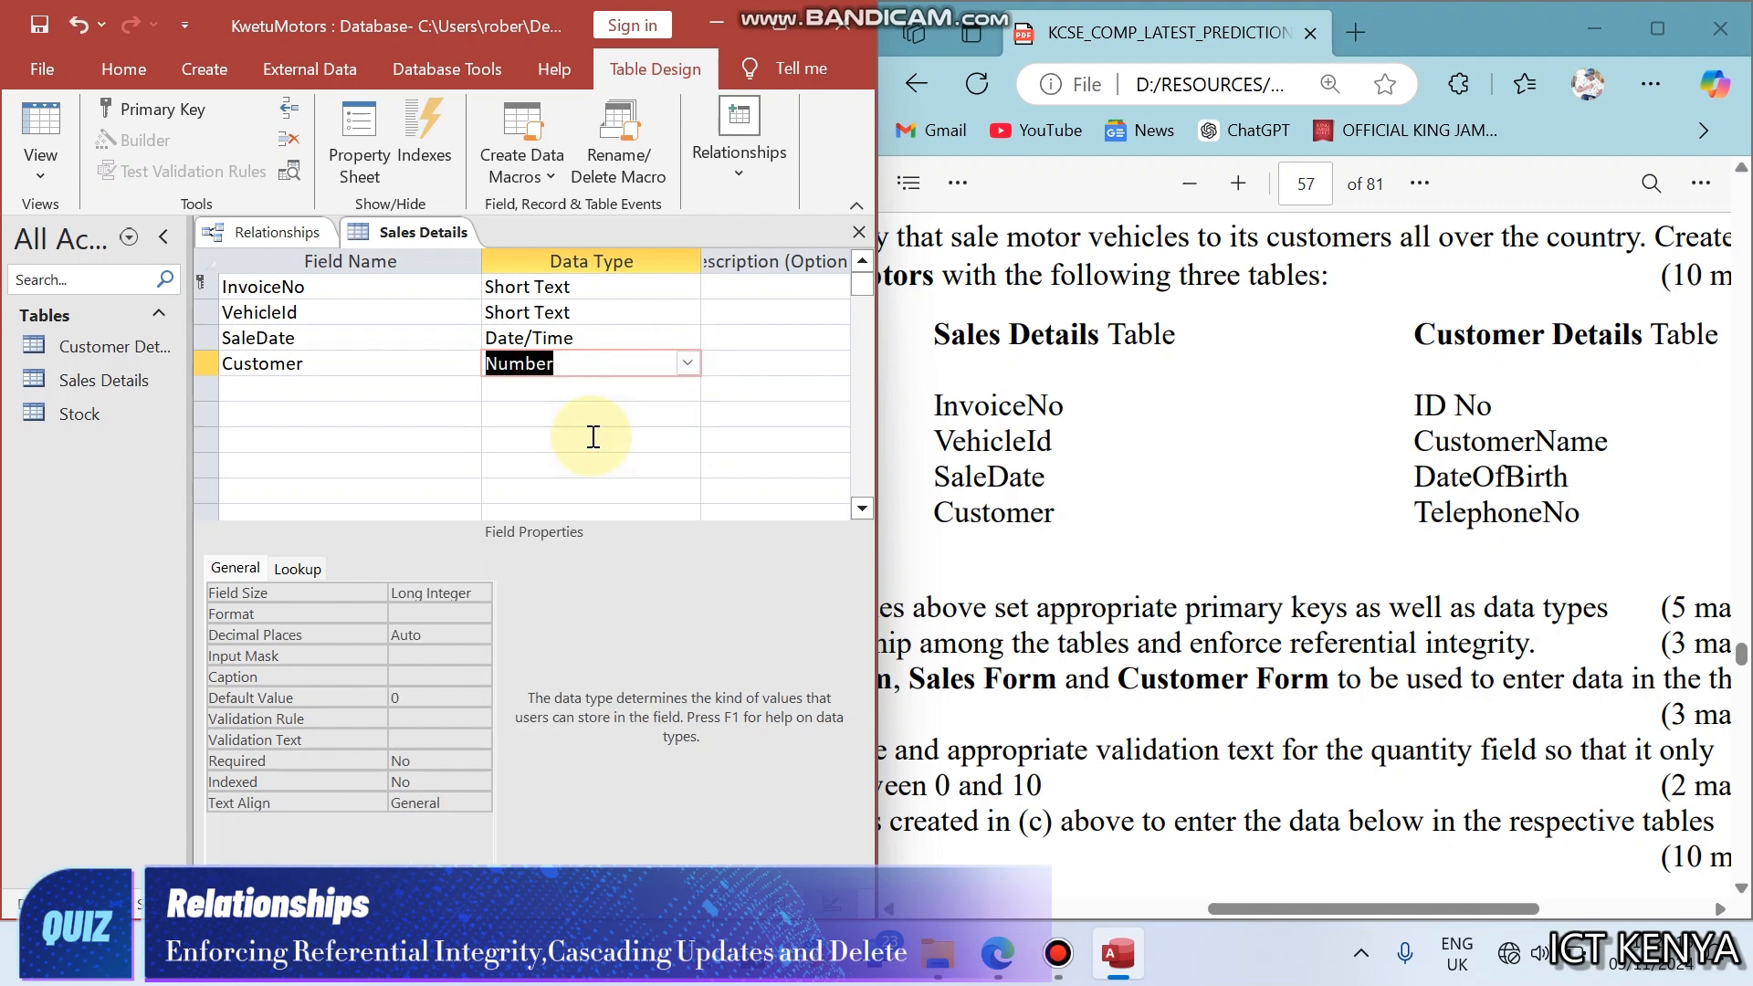
right_click(445, 241)
left_click(478, 294)
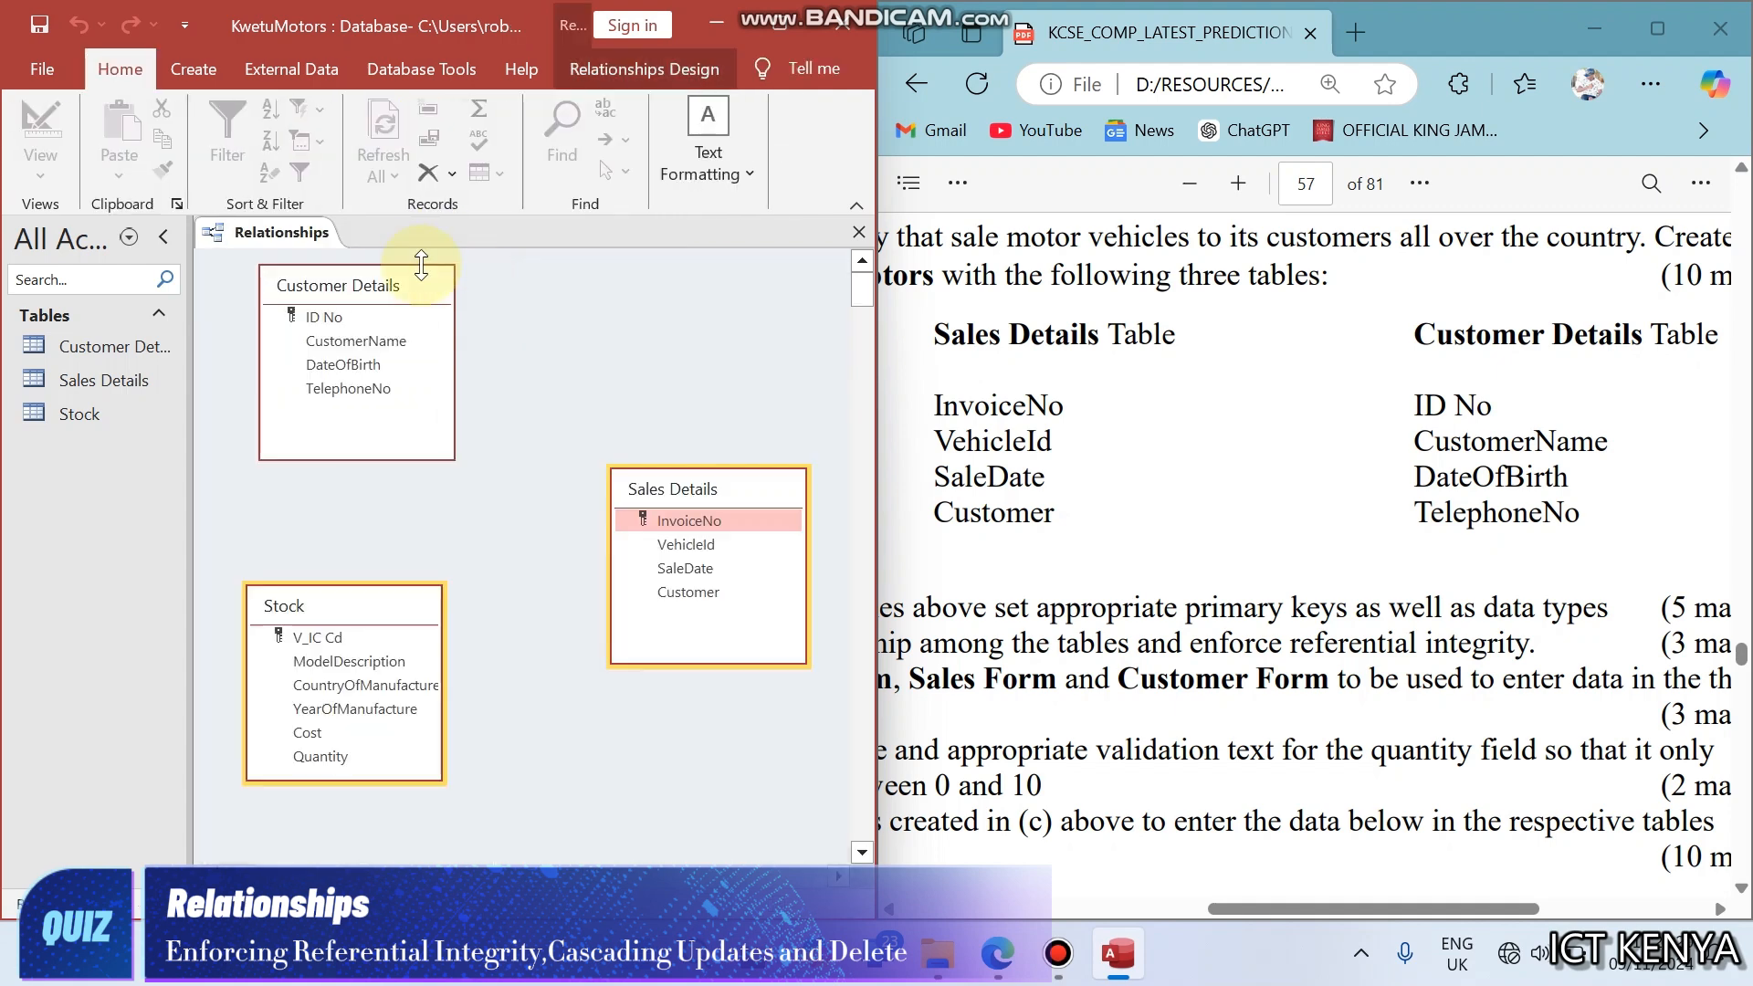
- Save the layout and relate Customer Details ID No to Sales Details Customer with referential integrity, cascade update and cascade delete enabled
right_click(280, 244)
left_click(327, 253)
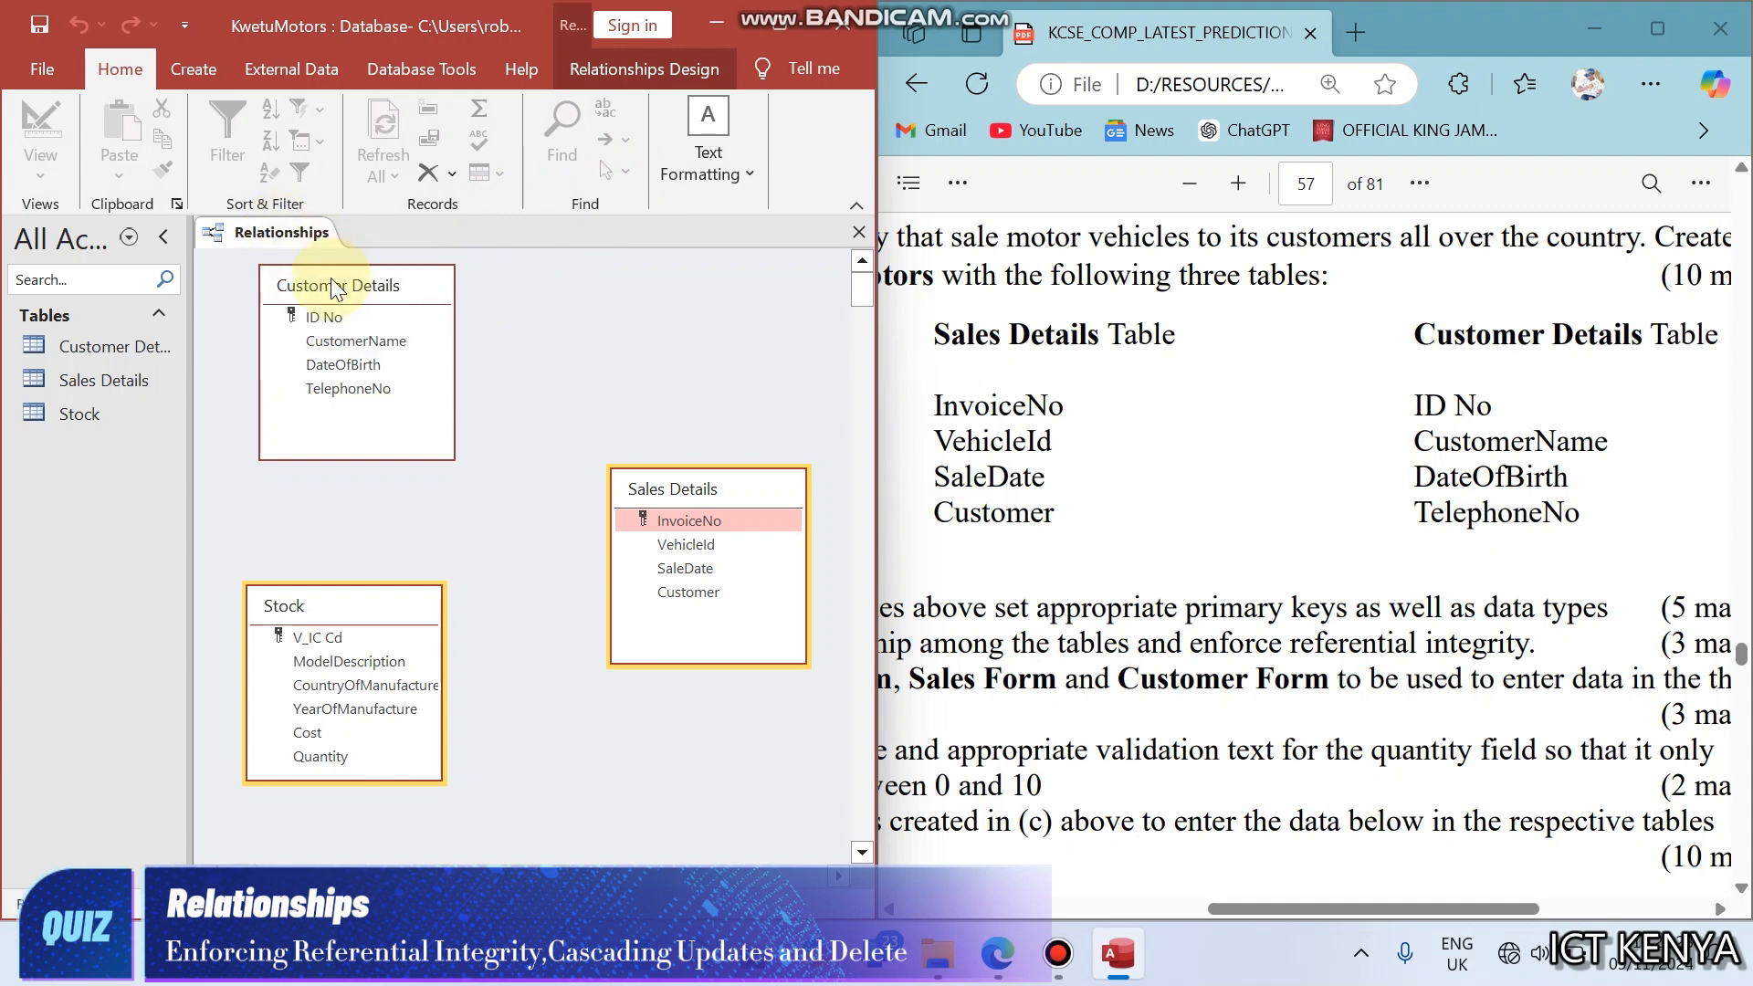
left_click_drag(326, 316, 674, 595)
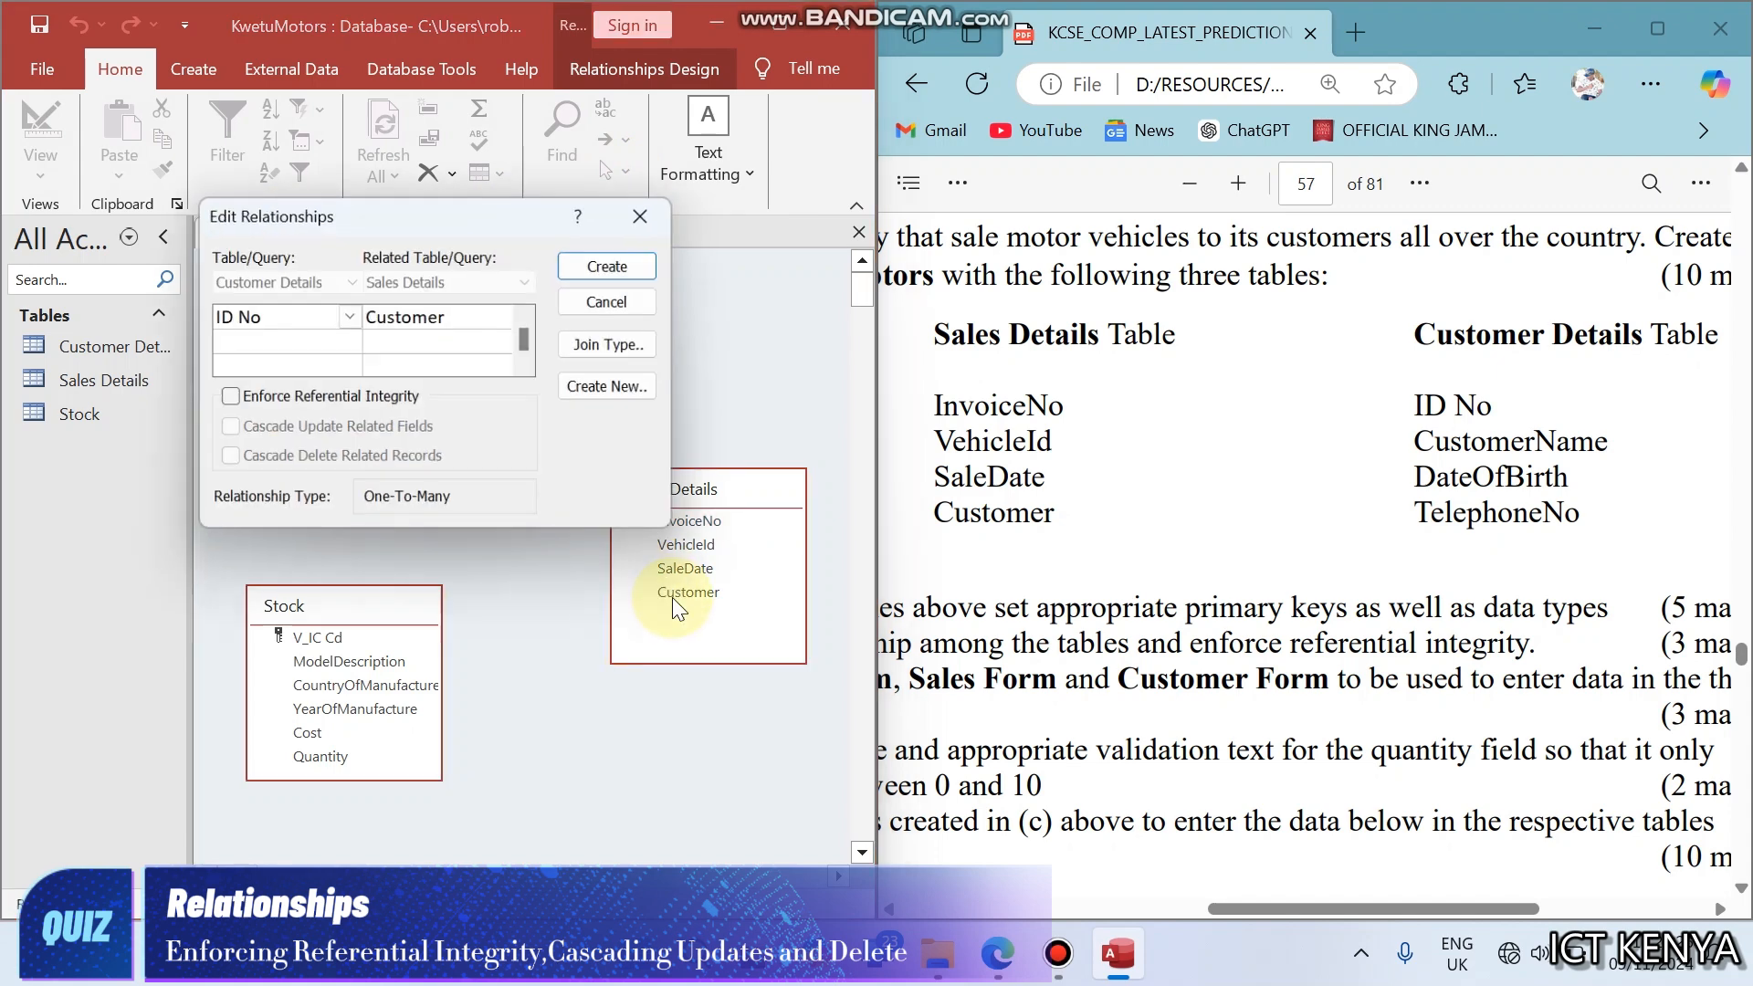
left_click(227, 394)
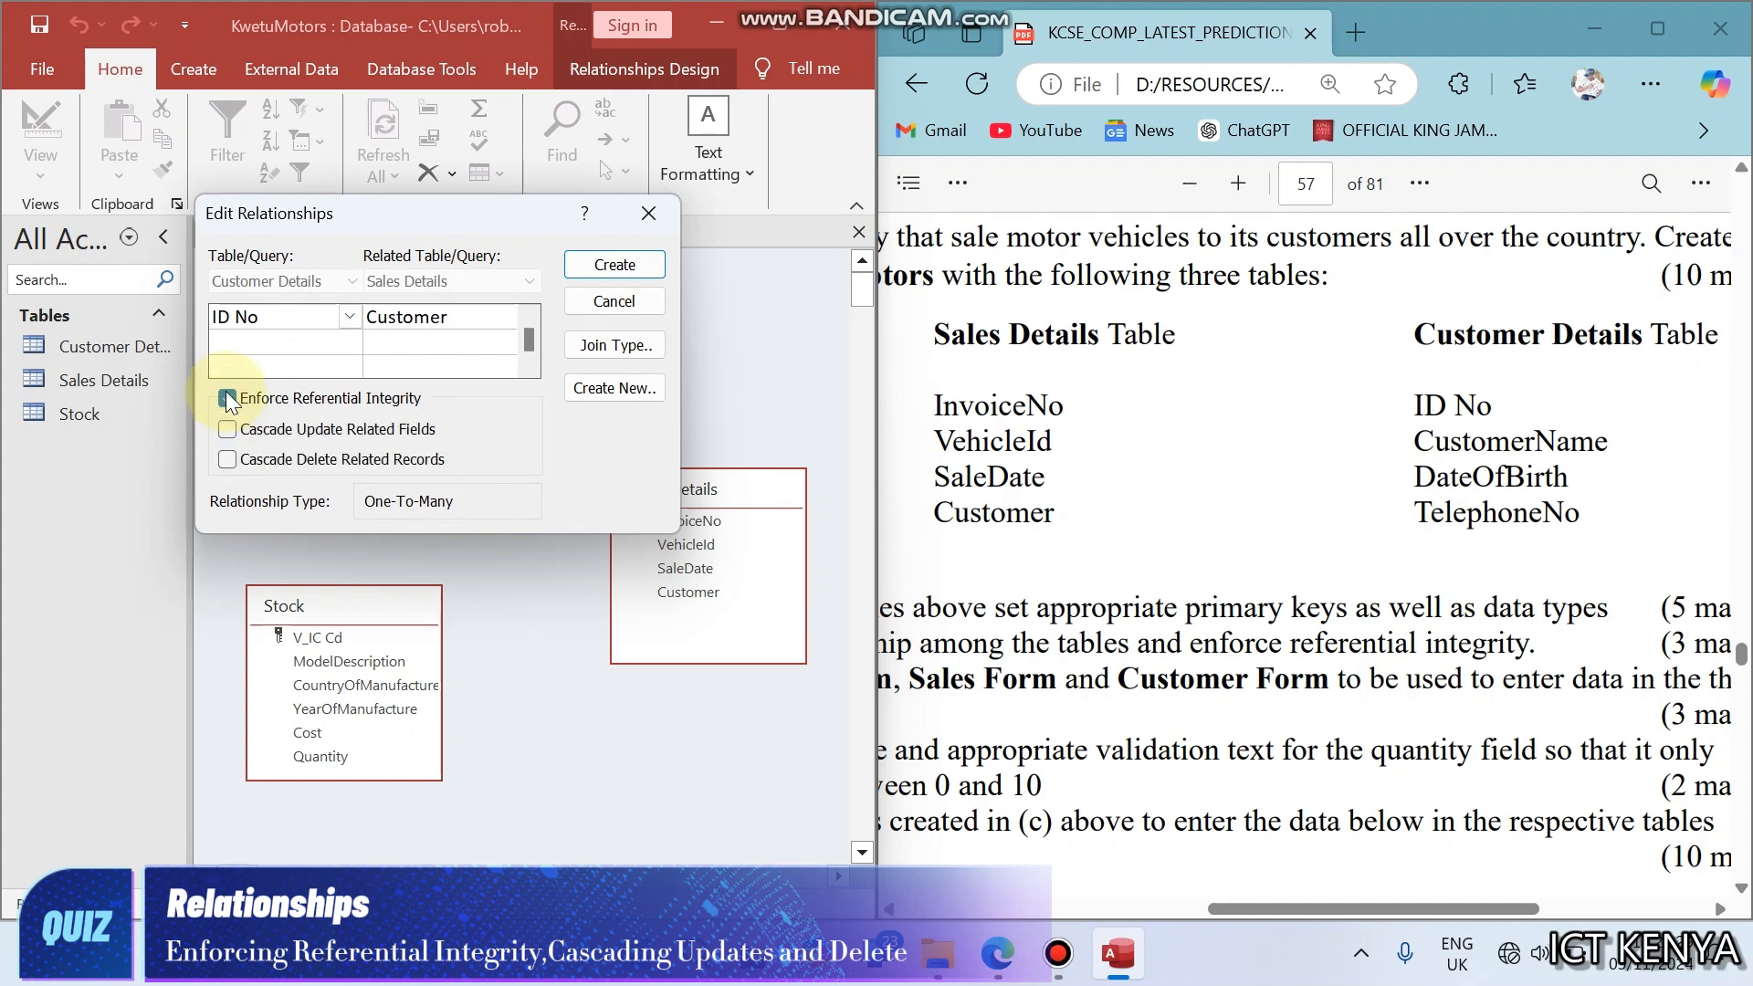
left_click(226, 394)
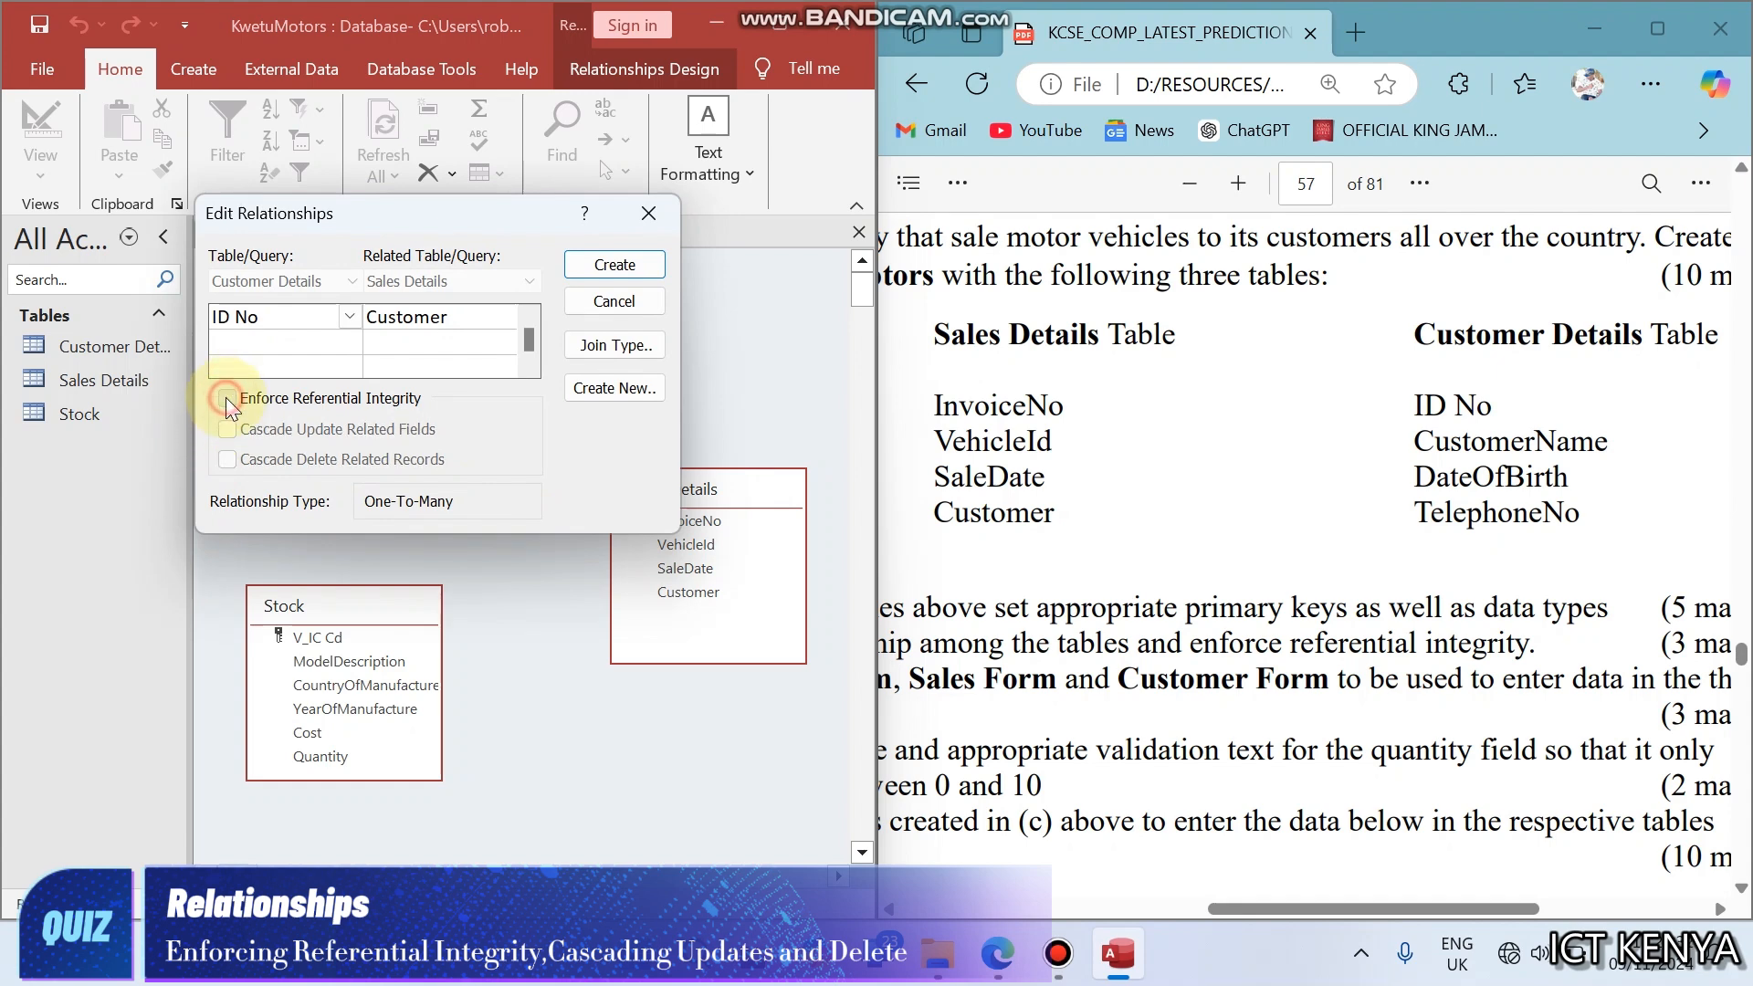
left_click(227, 397)
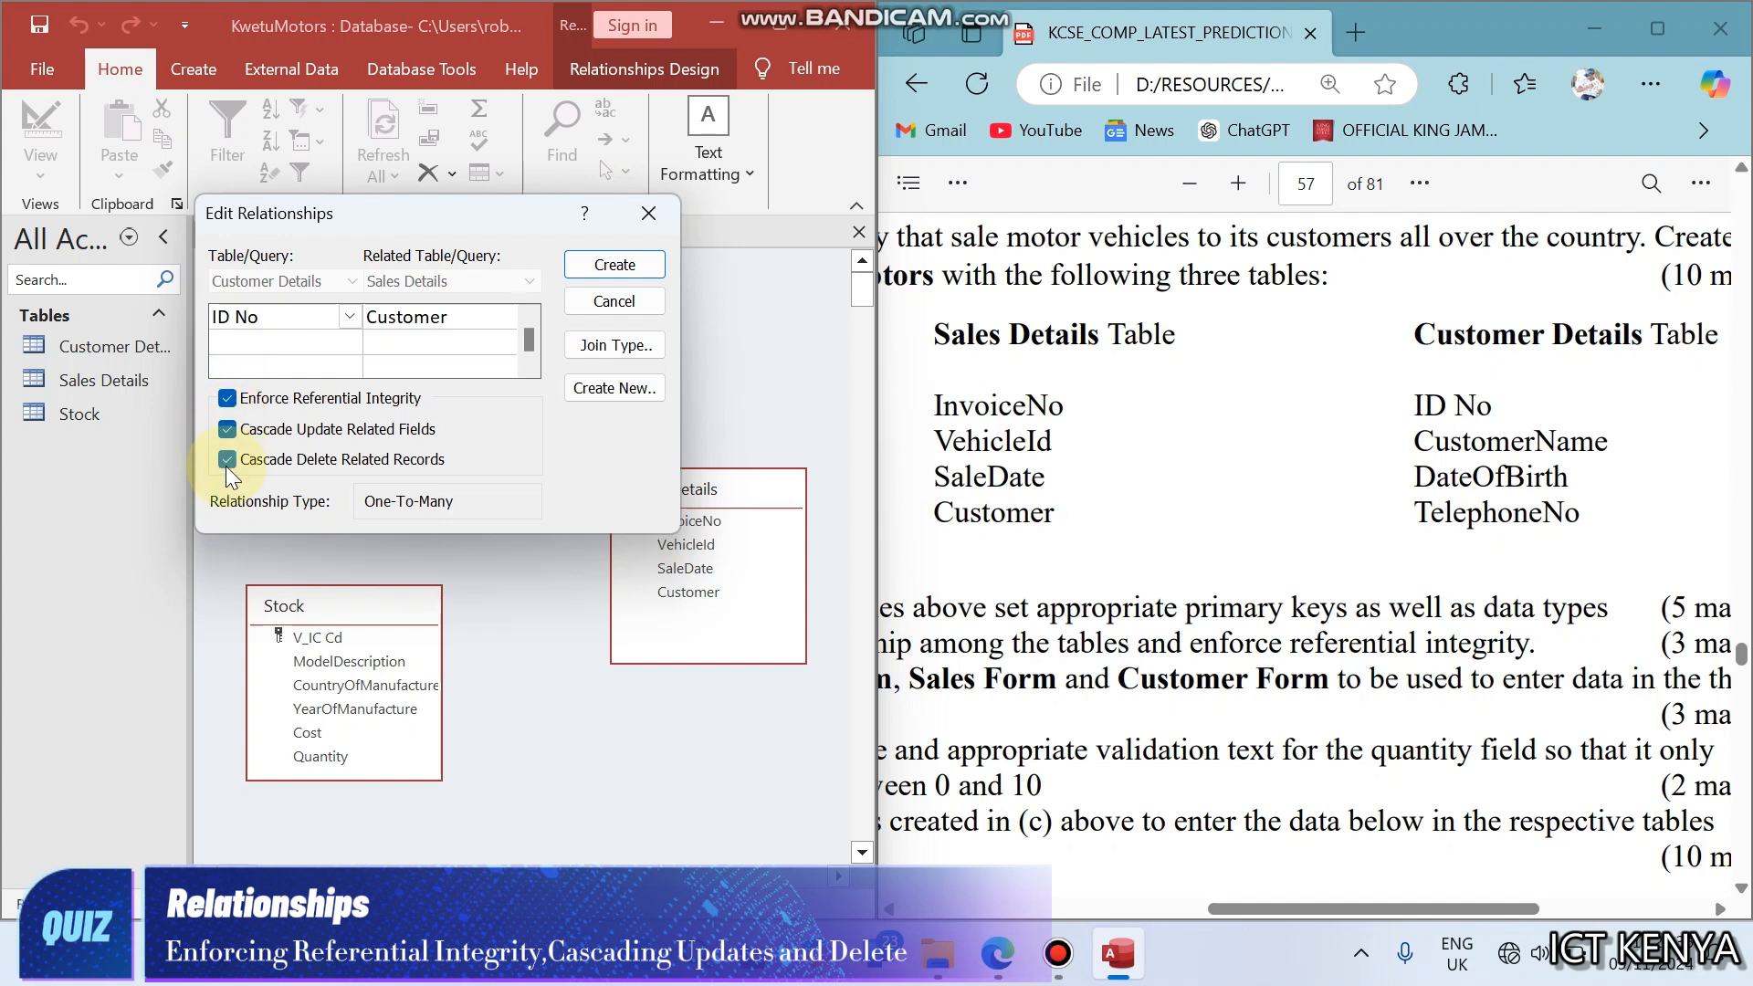
left_click(599, 259)
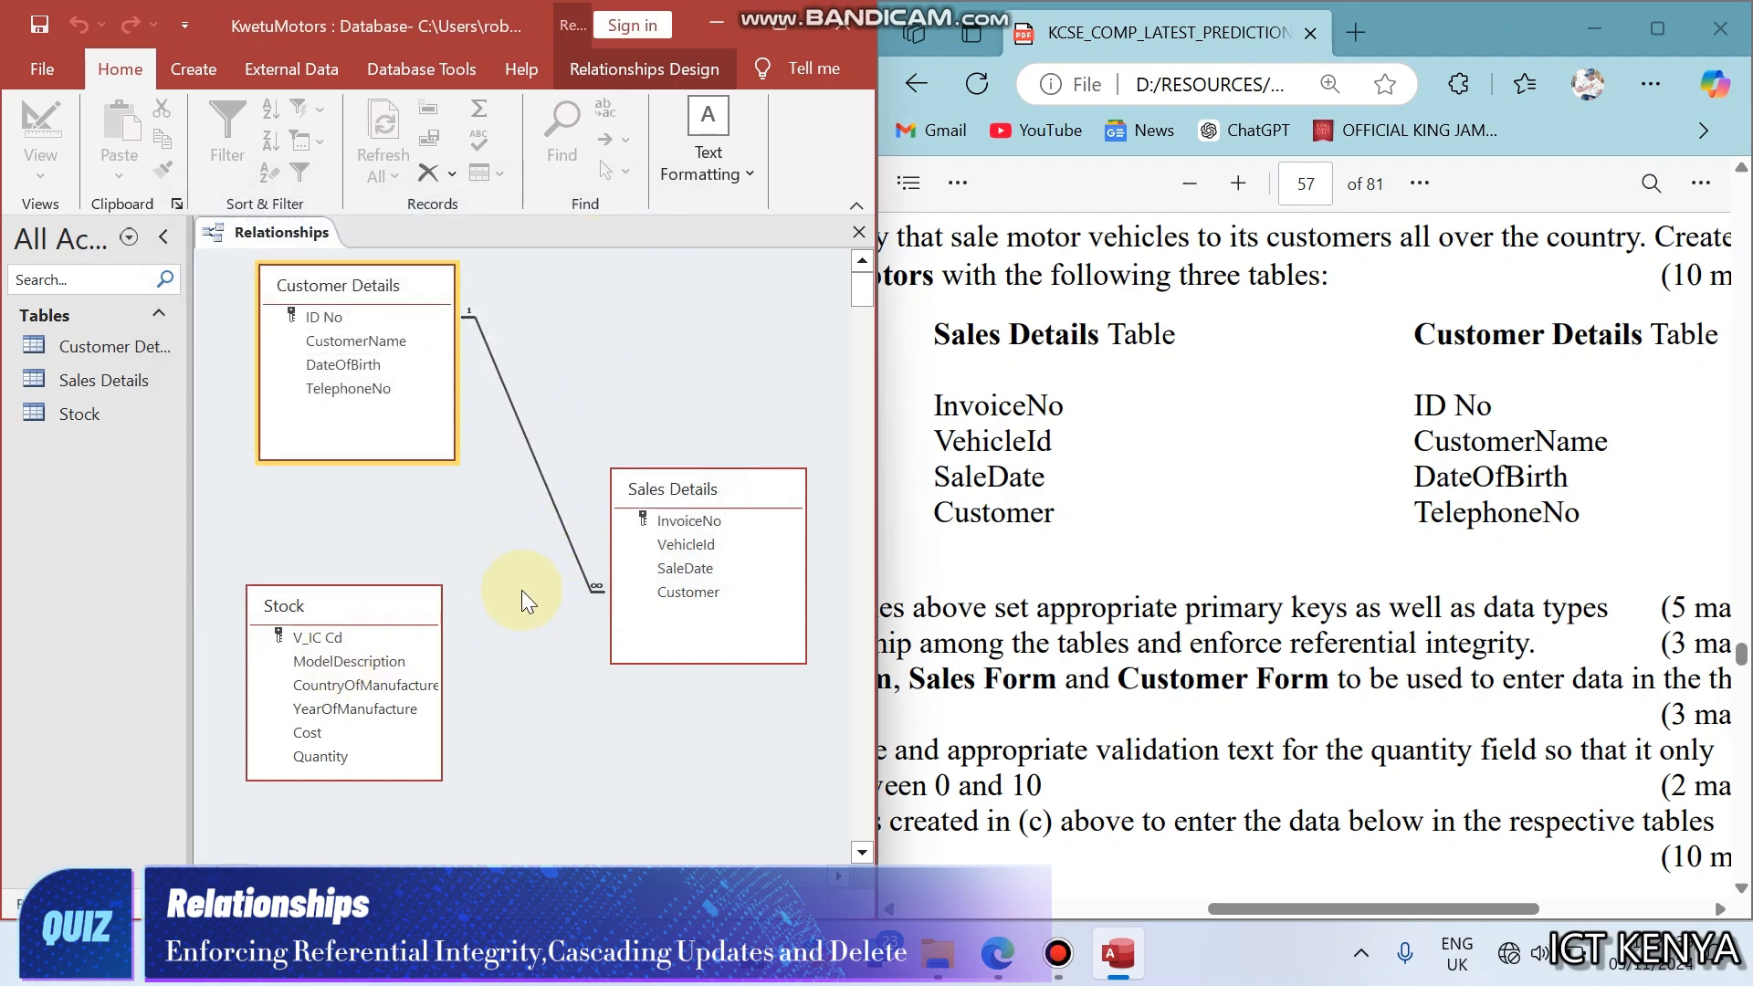
- Relate Stock V_IC Cd to Sales Details VehicleId with referential integrity, cascade update and cascade delete enabled
left_click(369, 633)
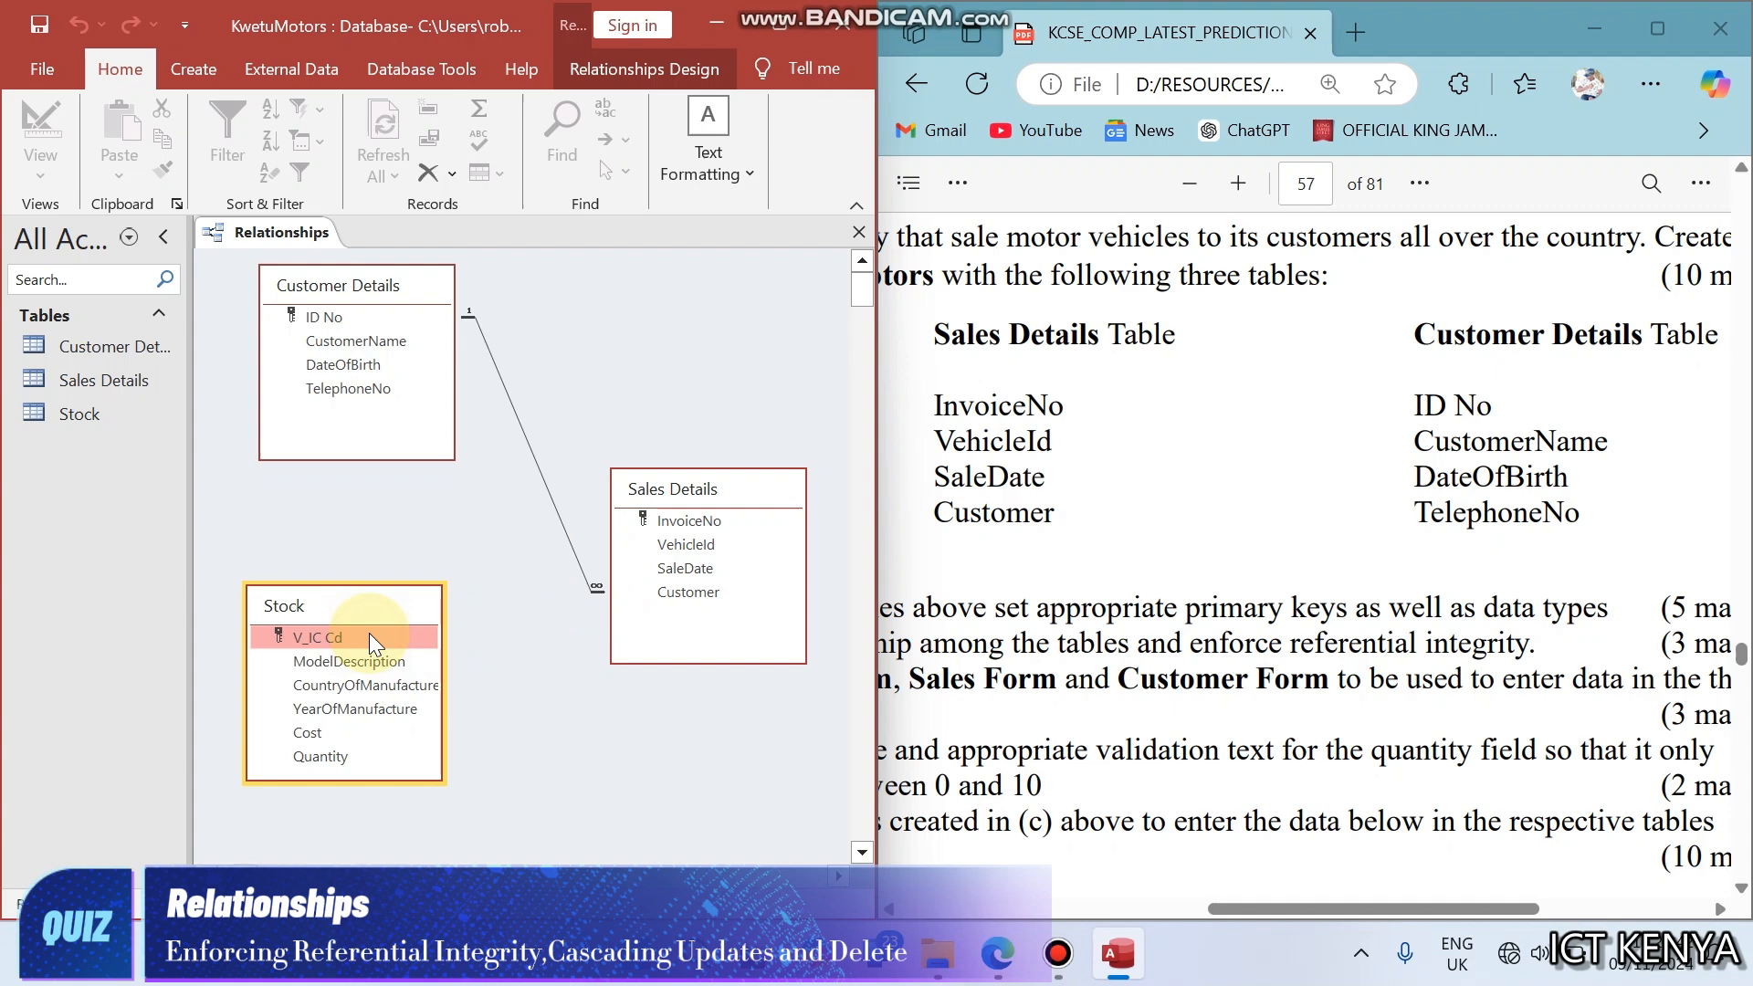
left_click(319, 348)
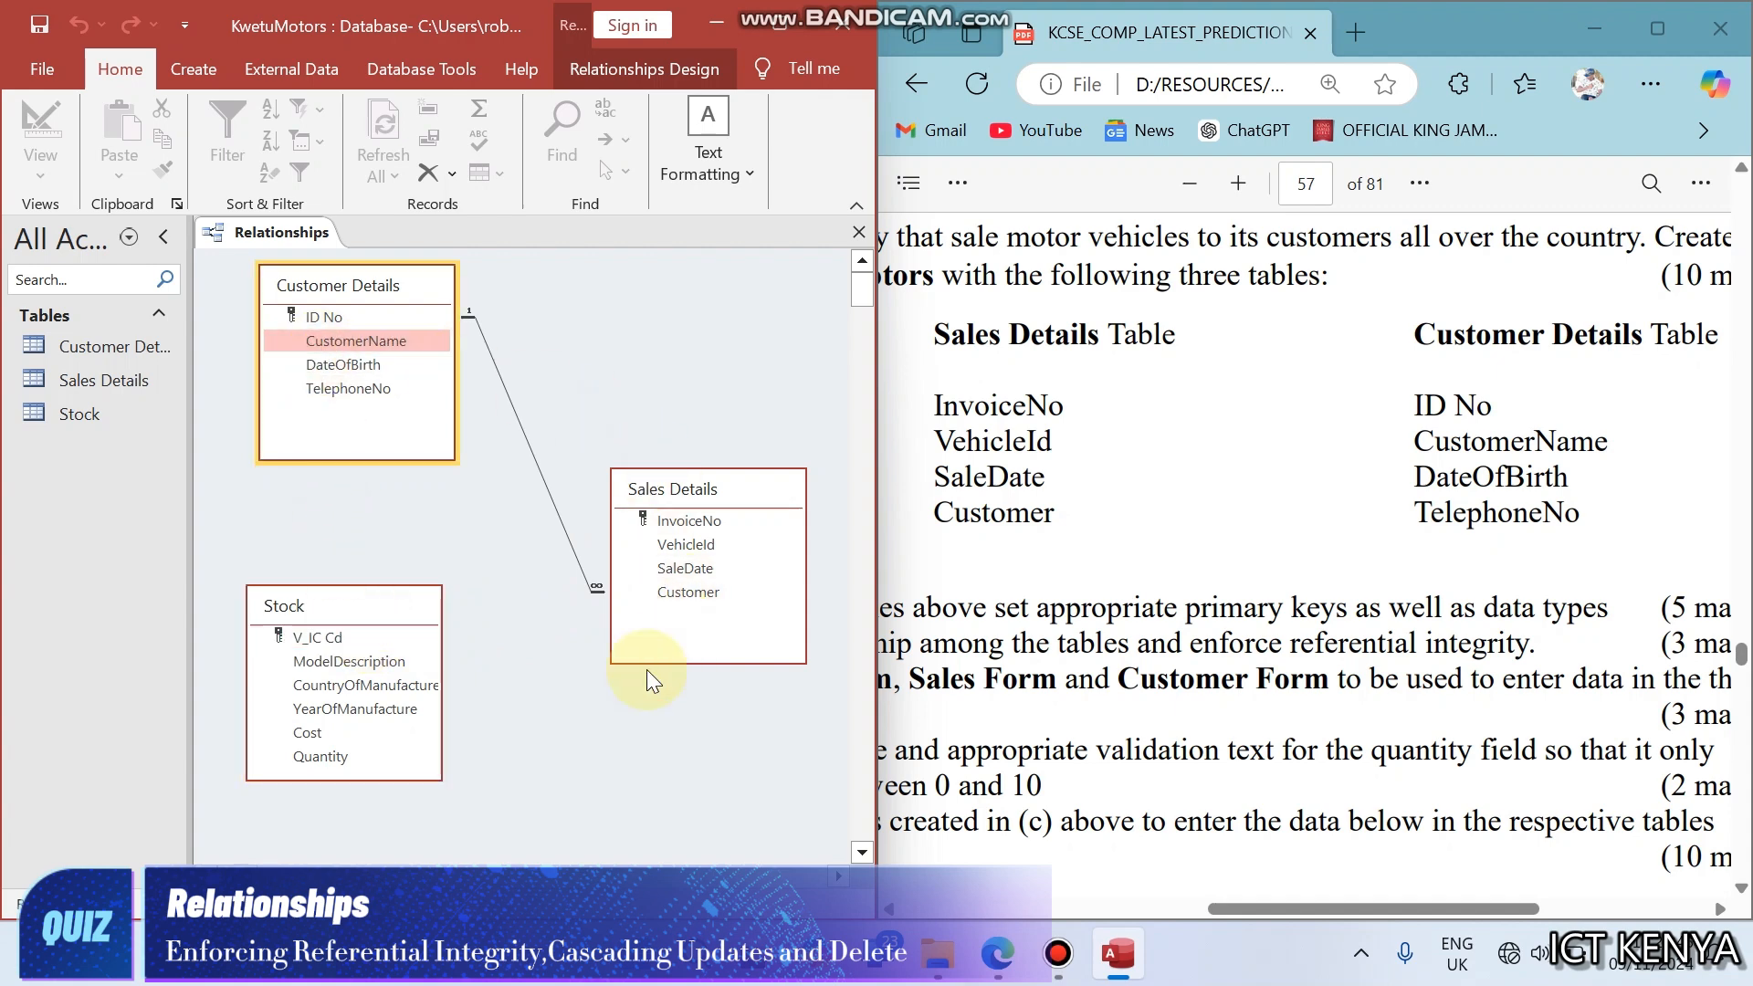
left_click(371, 388)
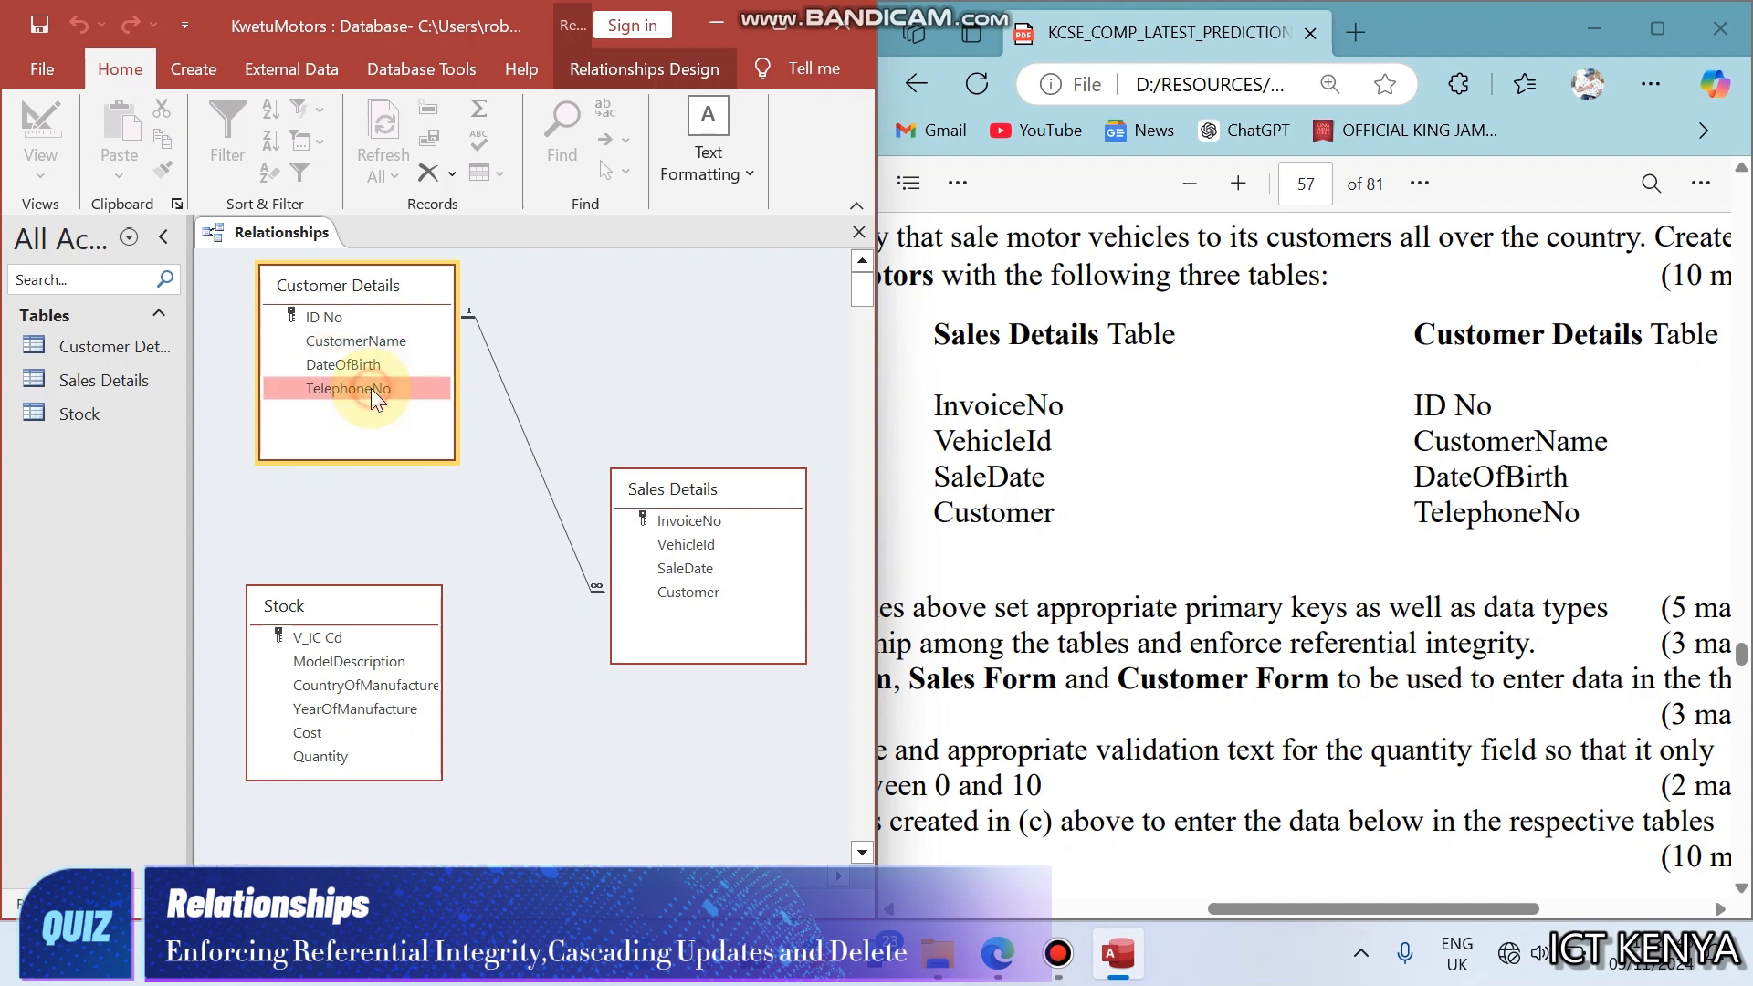
left_click(691, 548)
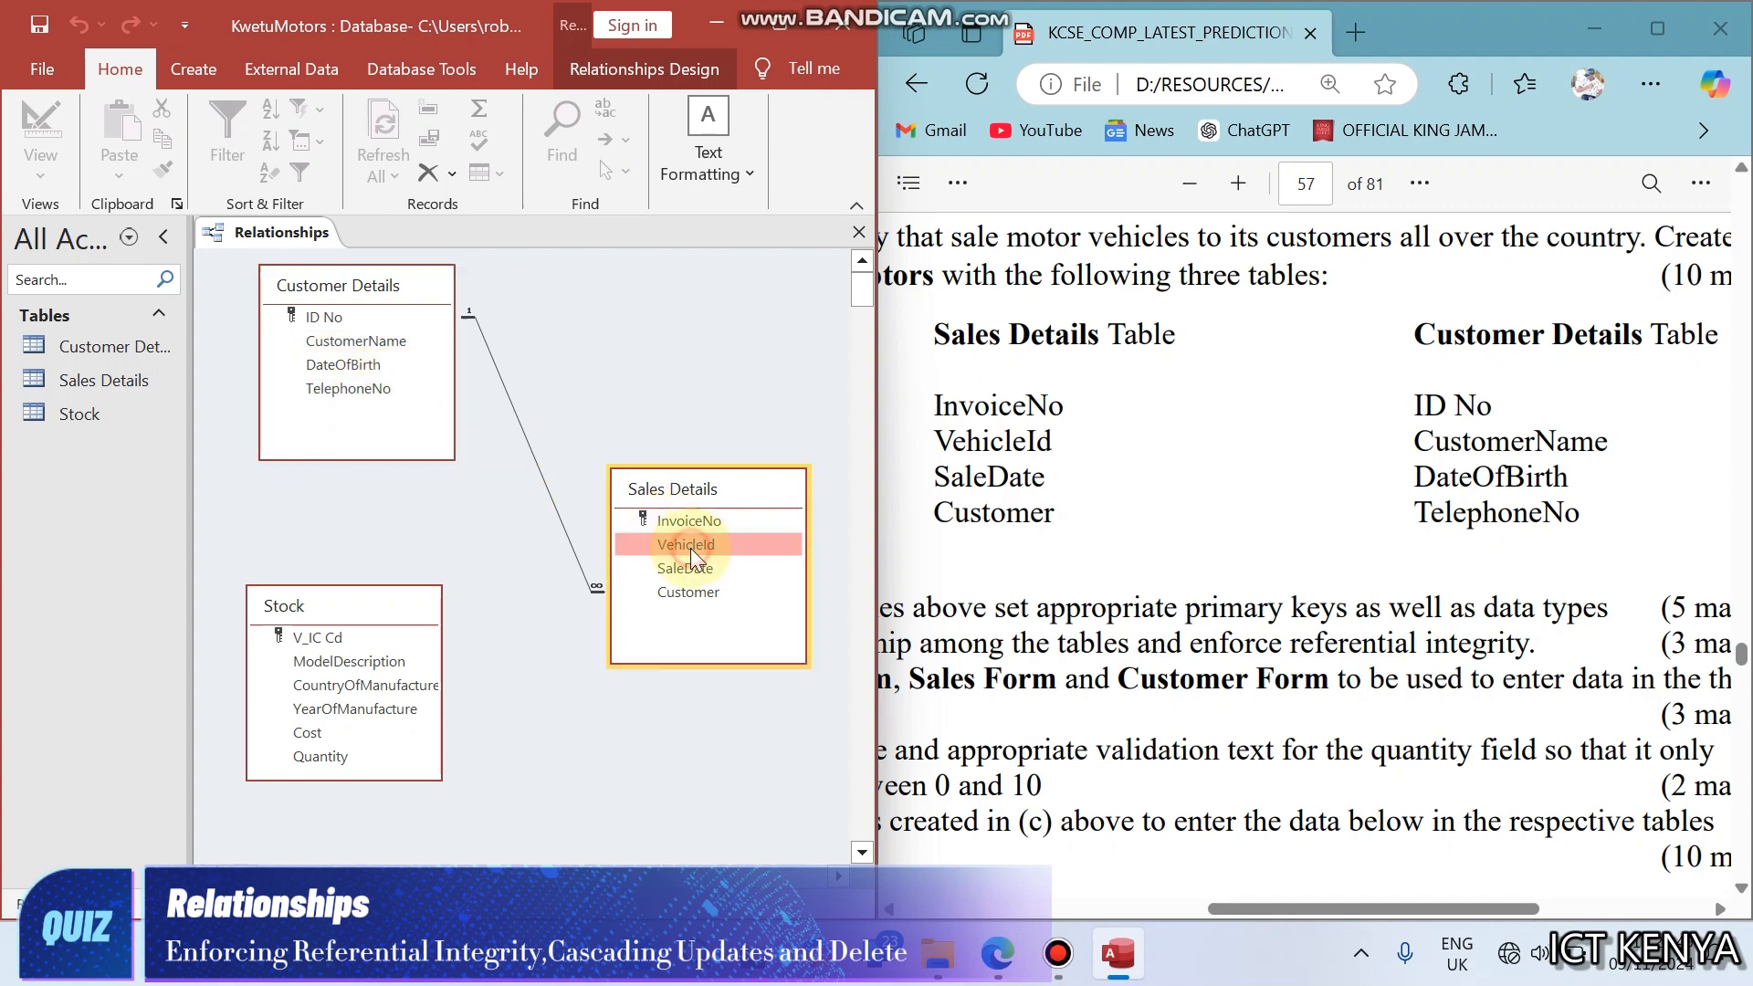
left_click_drag(325, 639, 690, 545)
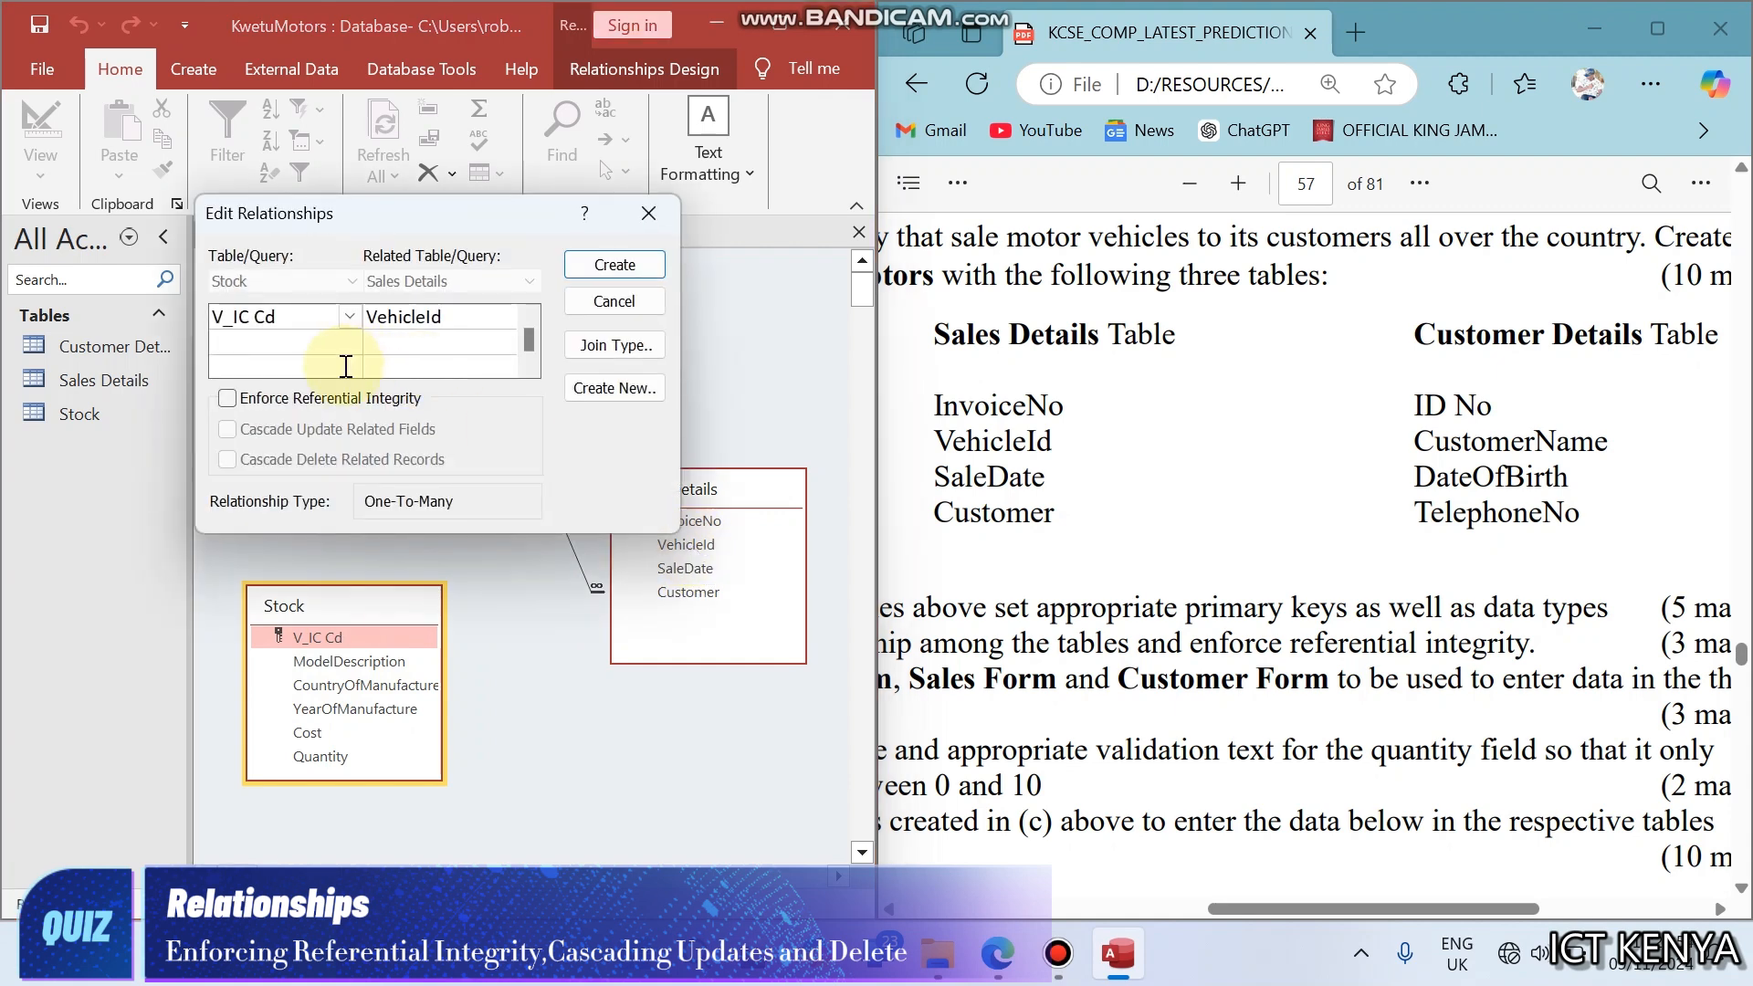
left_click(285, 399)
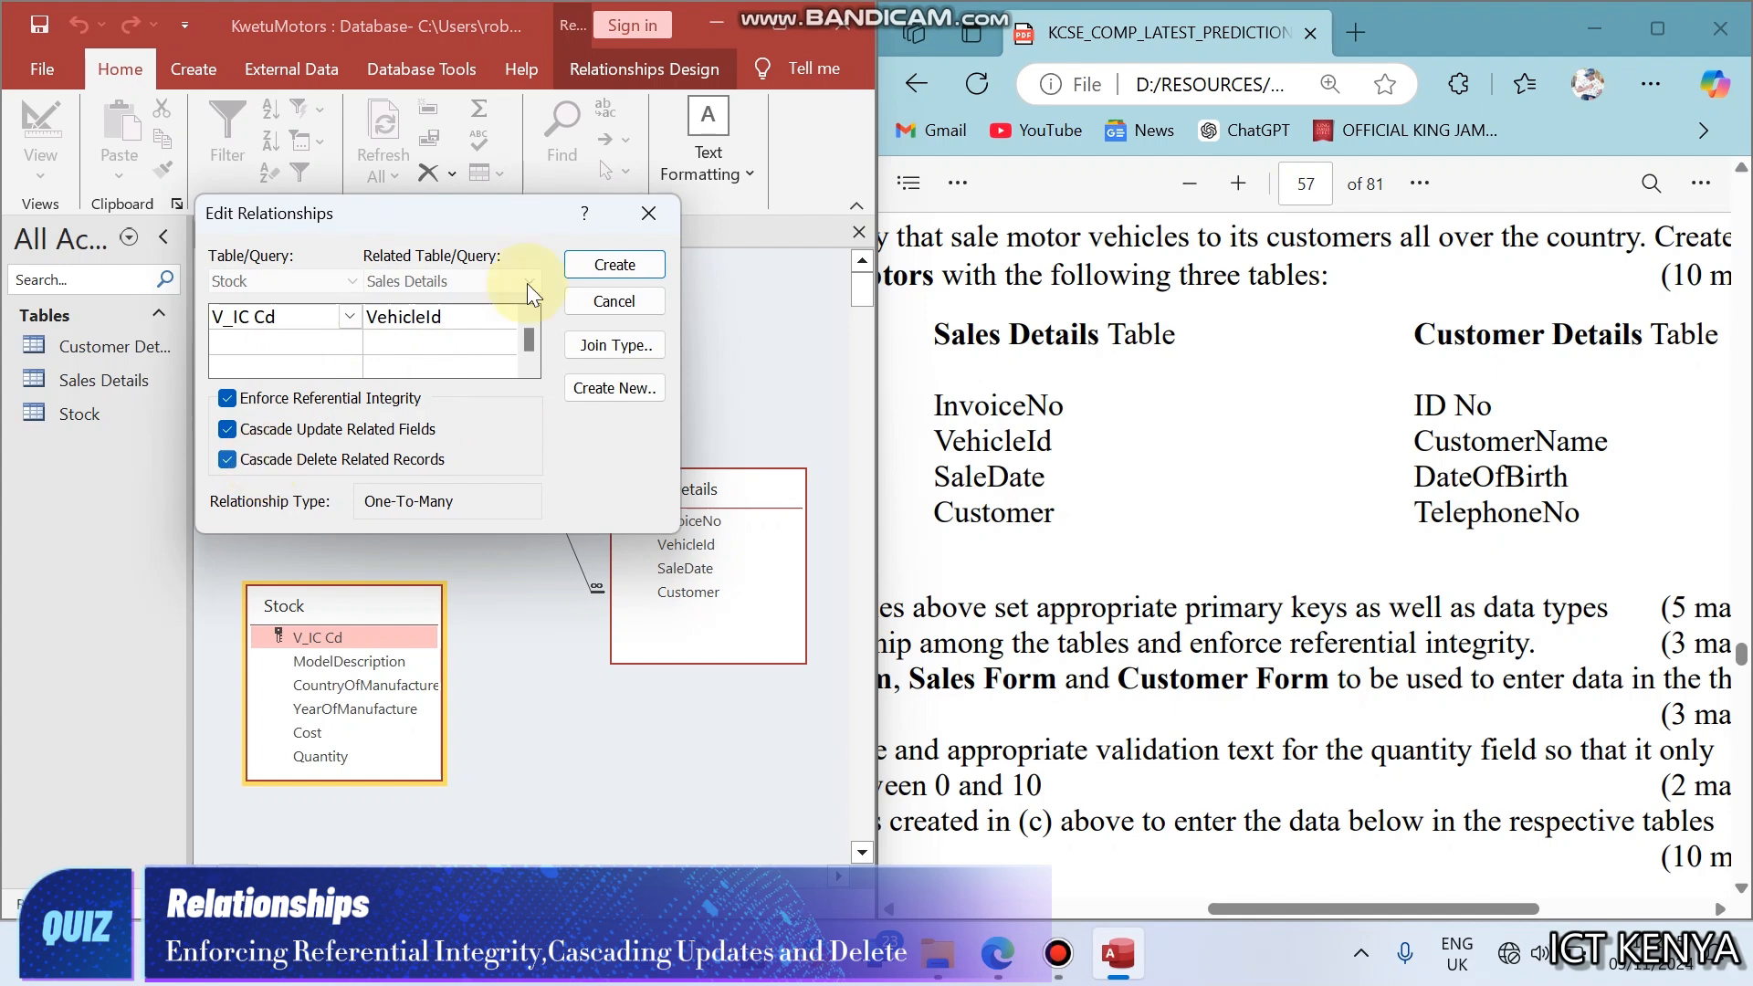
left_click(615, 264)
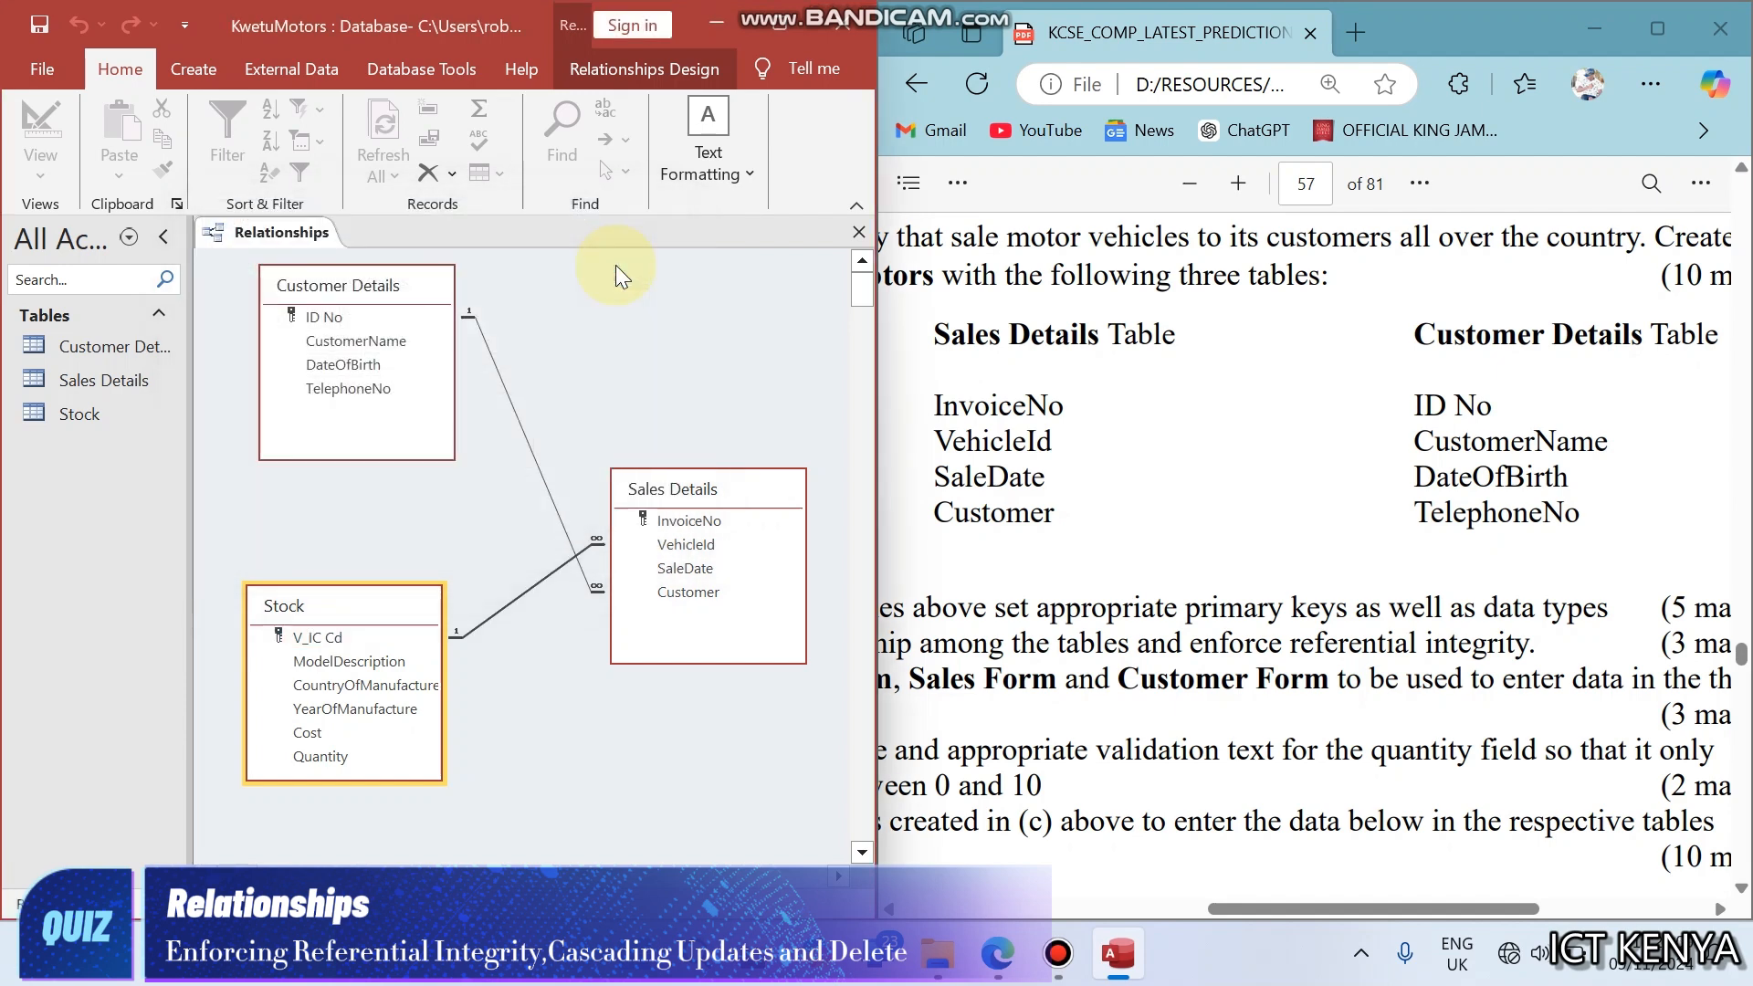
- Close the relationships layout
left_click(673, 523)
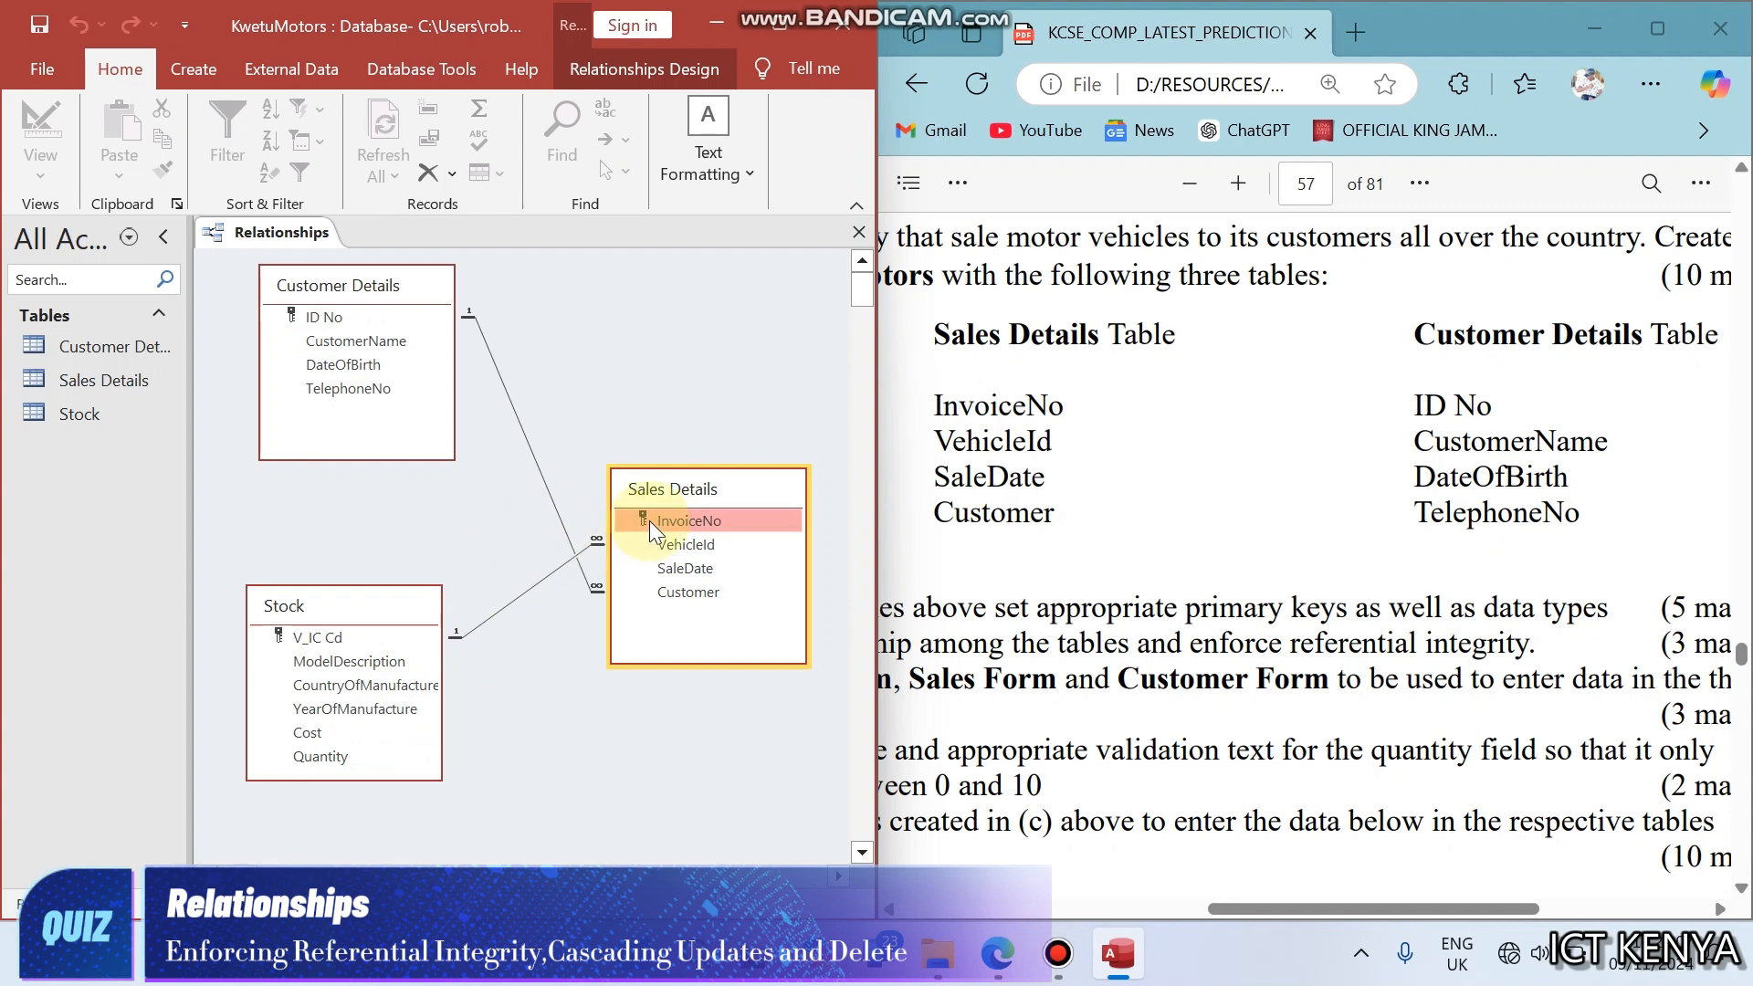
right_click(306, 249)
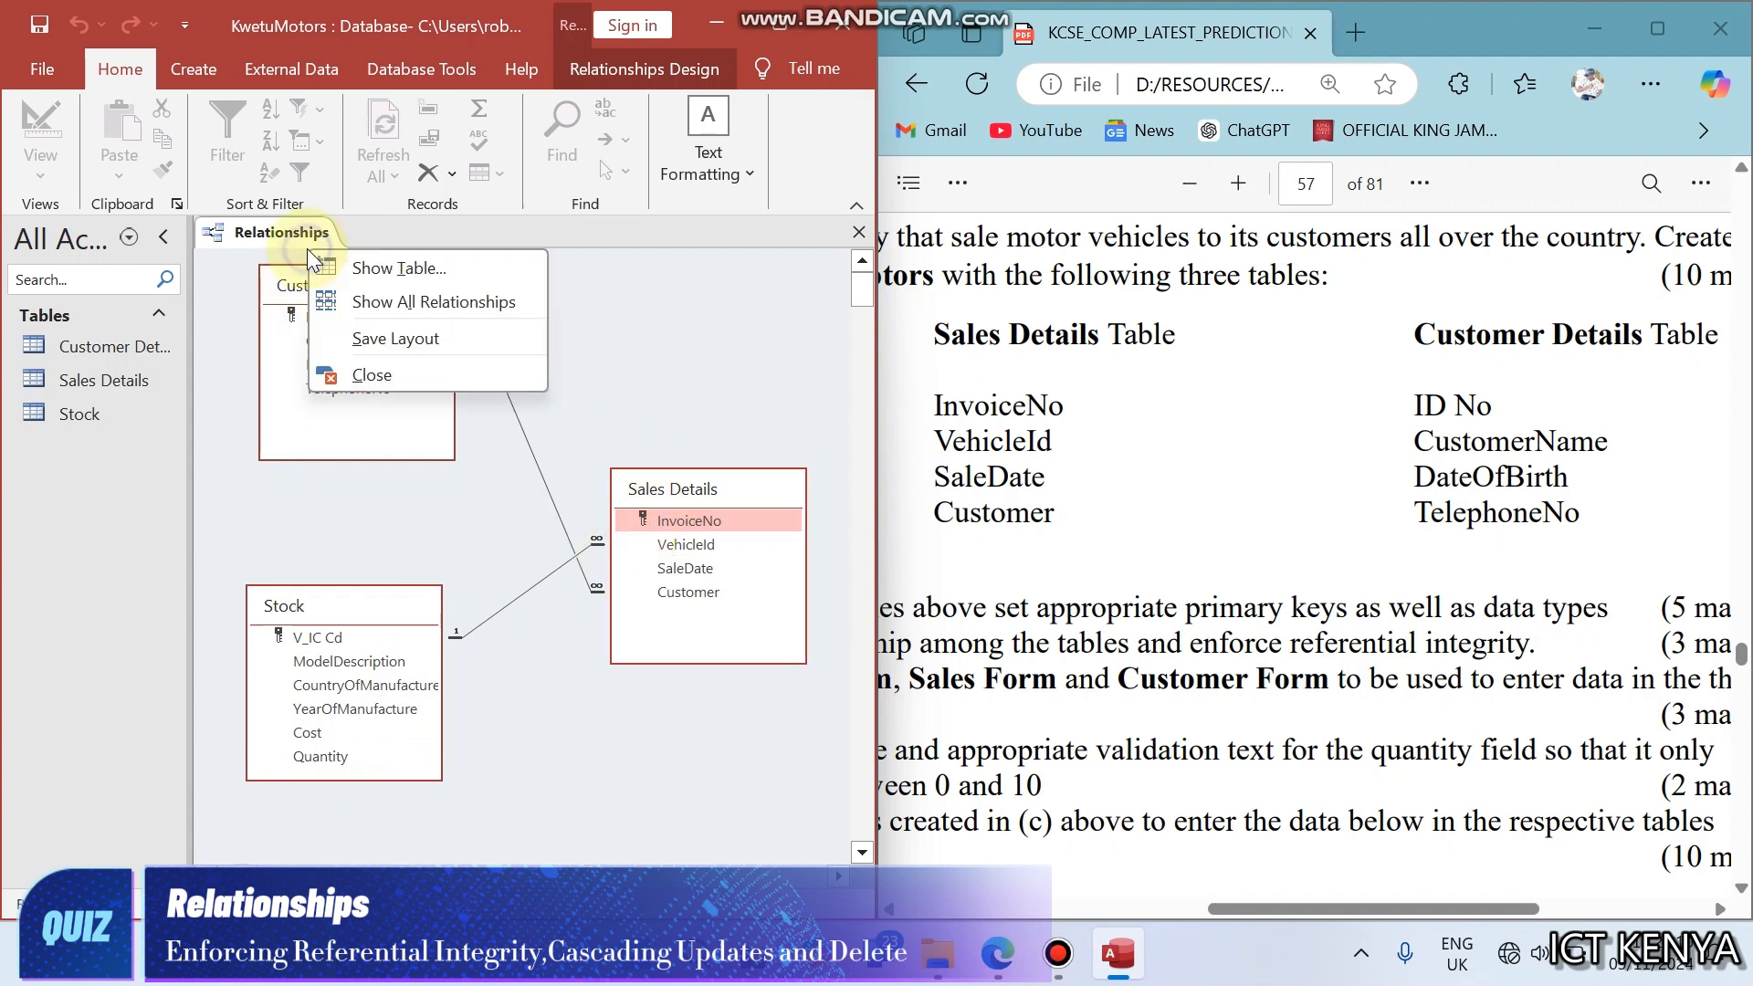
left_click(383, 368)
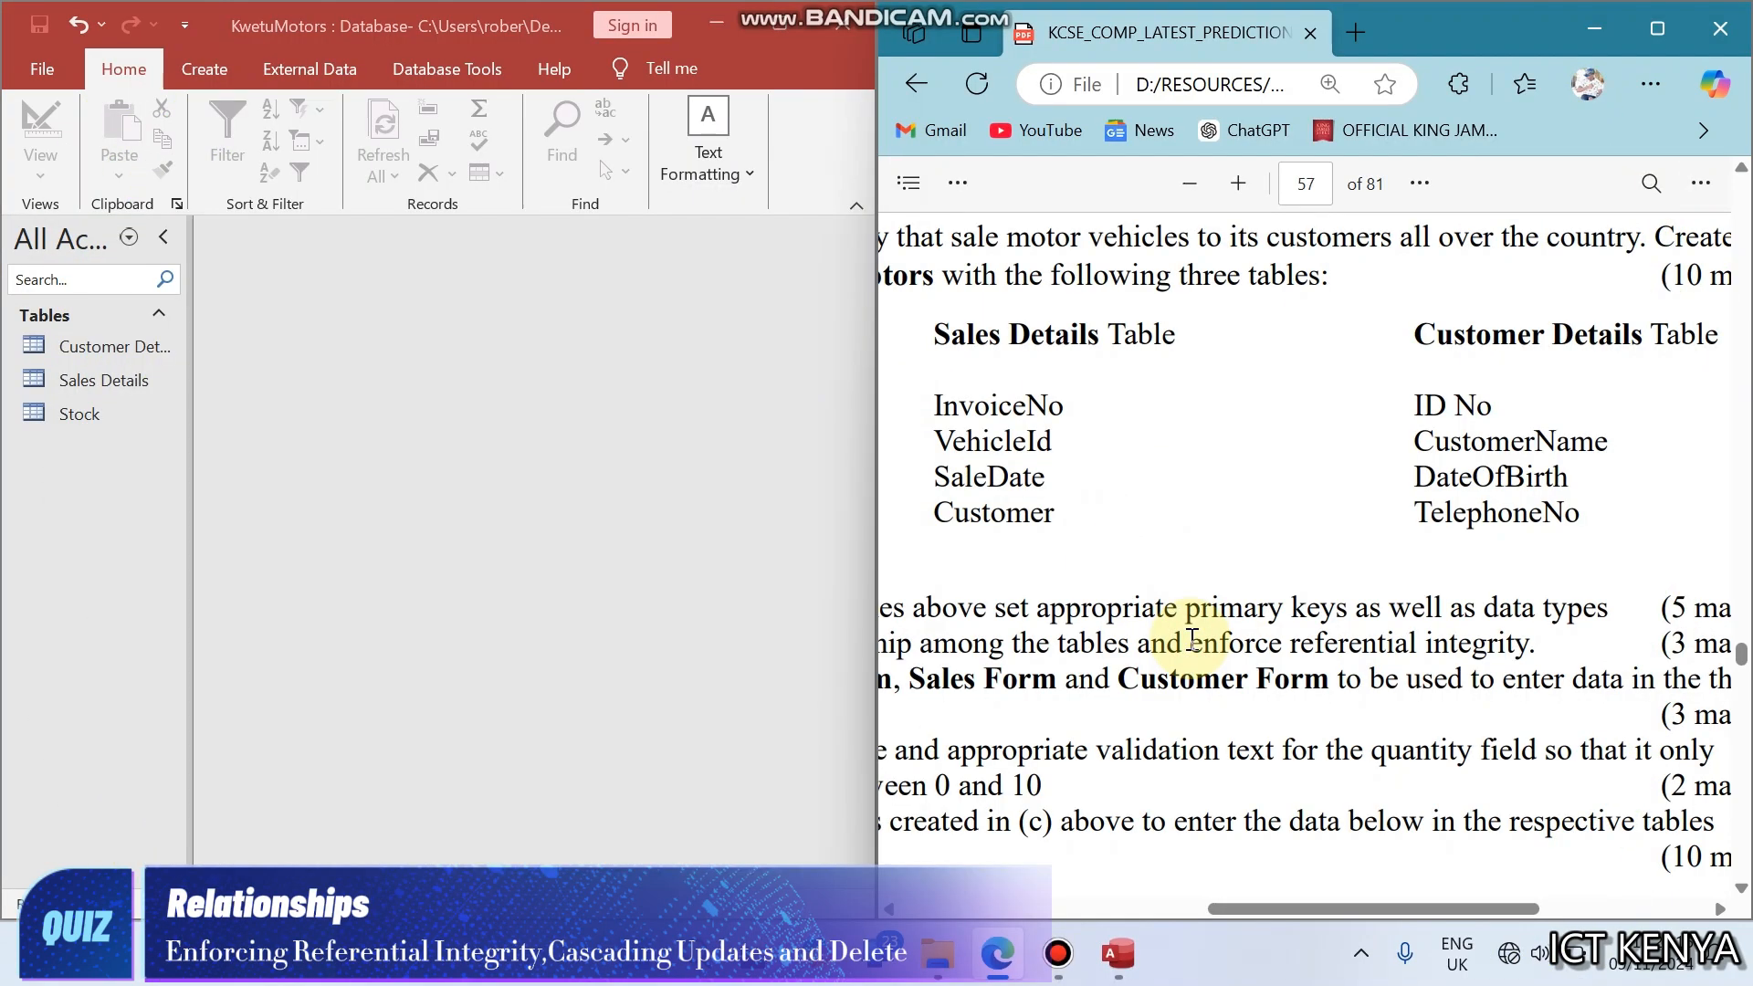
- Read question part (c) about creating the Model Form, Sales Form and Customer Form in the exam PDF
scroll(1192, 639, "left", 4)
scroll(1192, 639, "left", 3)
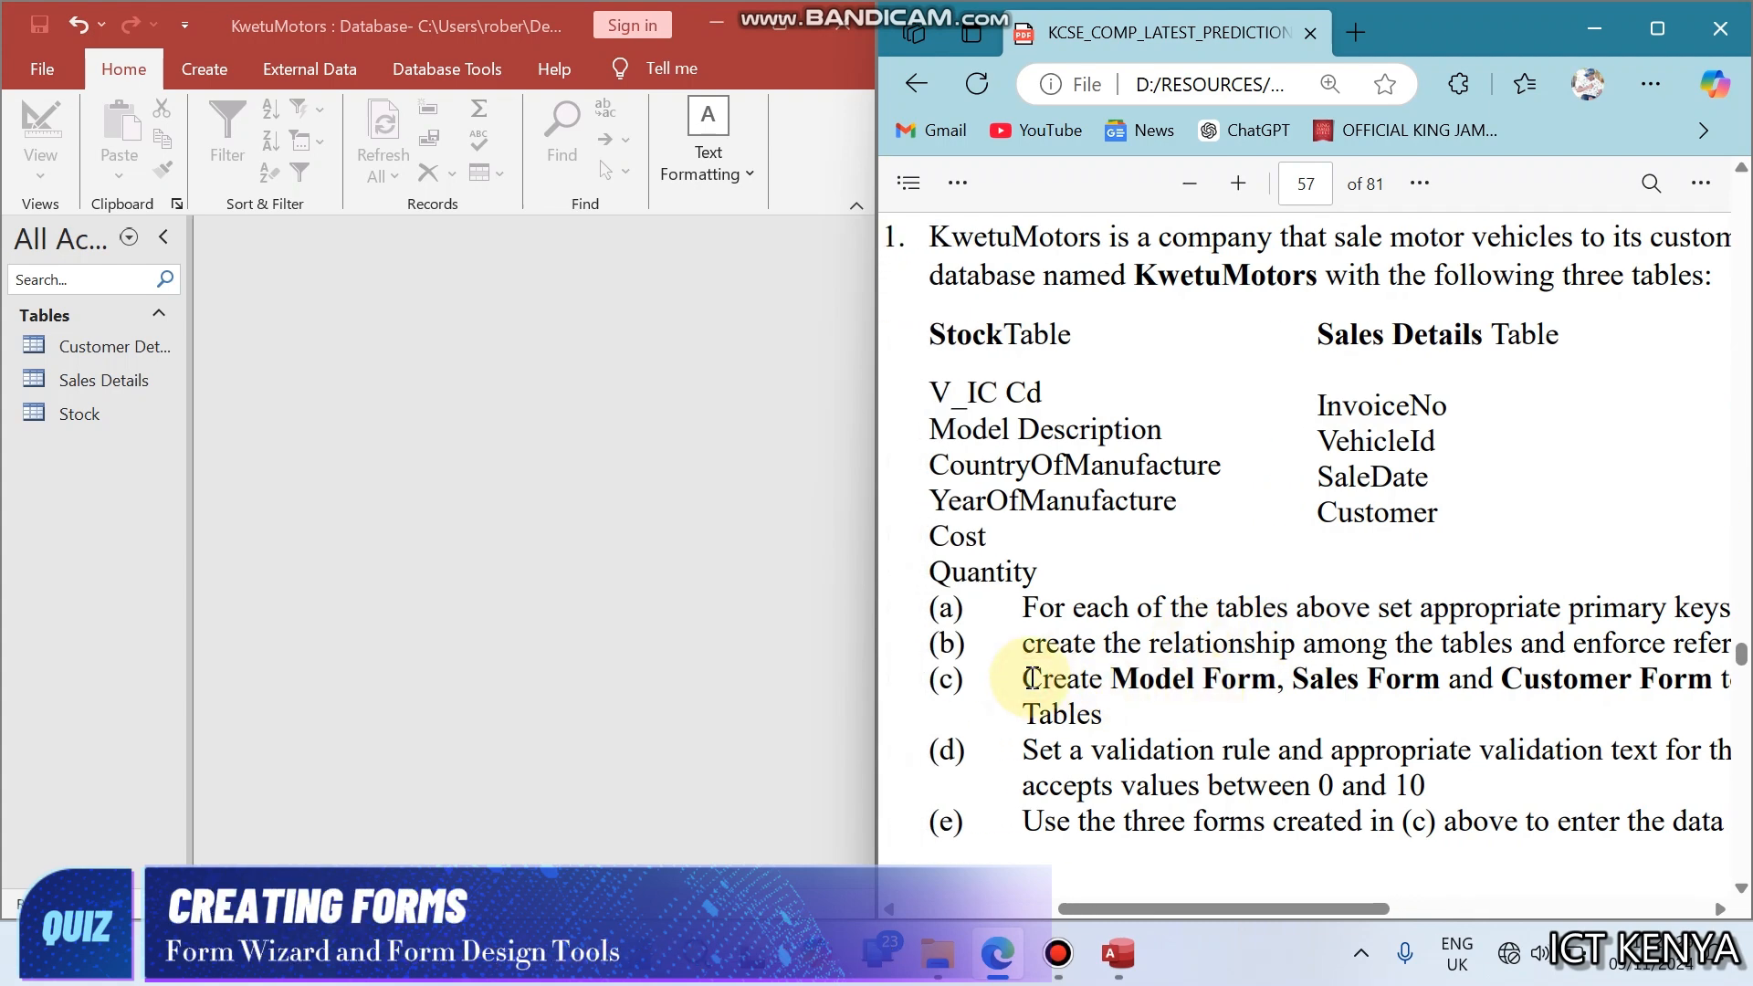
scroll(1032, 678, "right", 6)
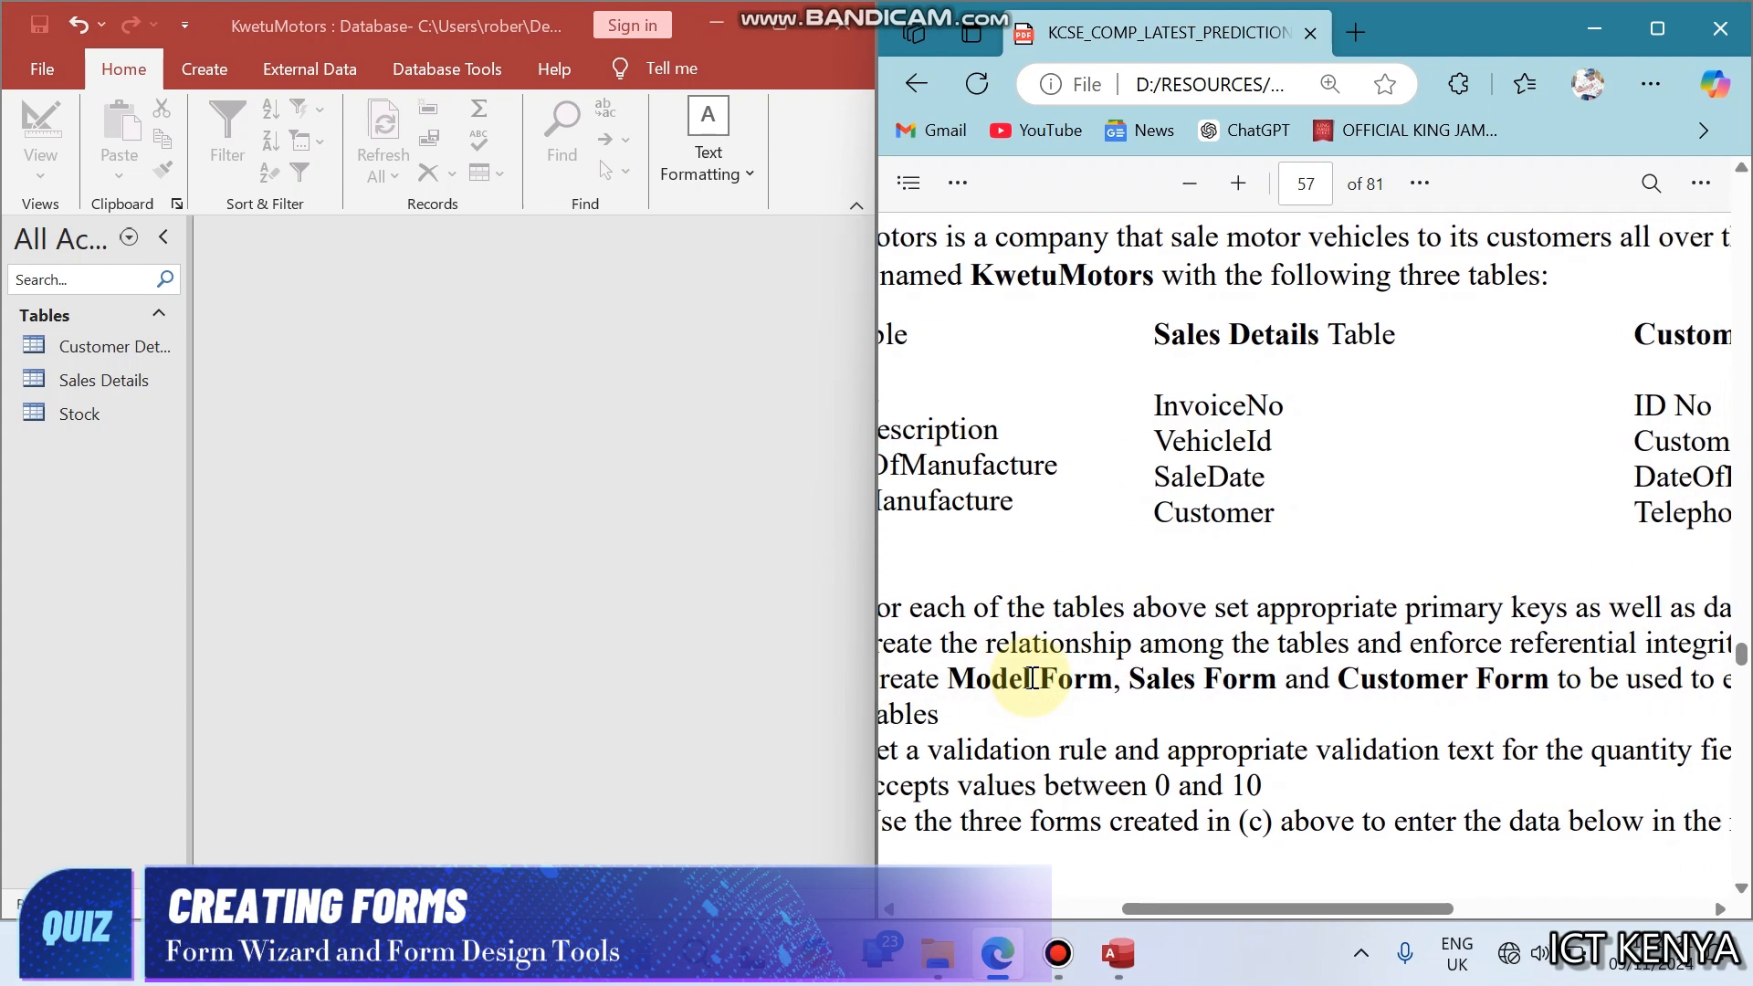
scroll(1032, 678, "right", 4)
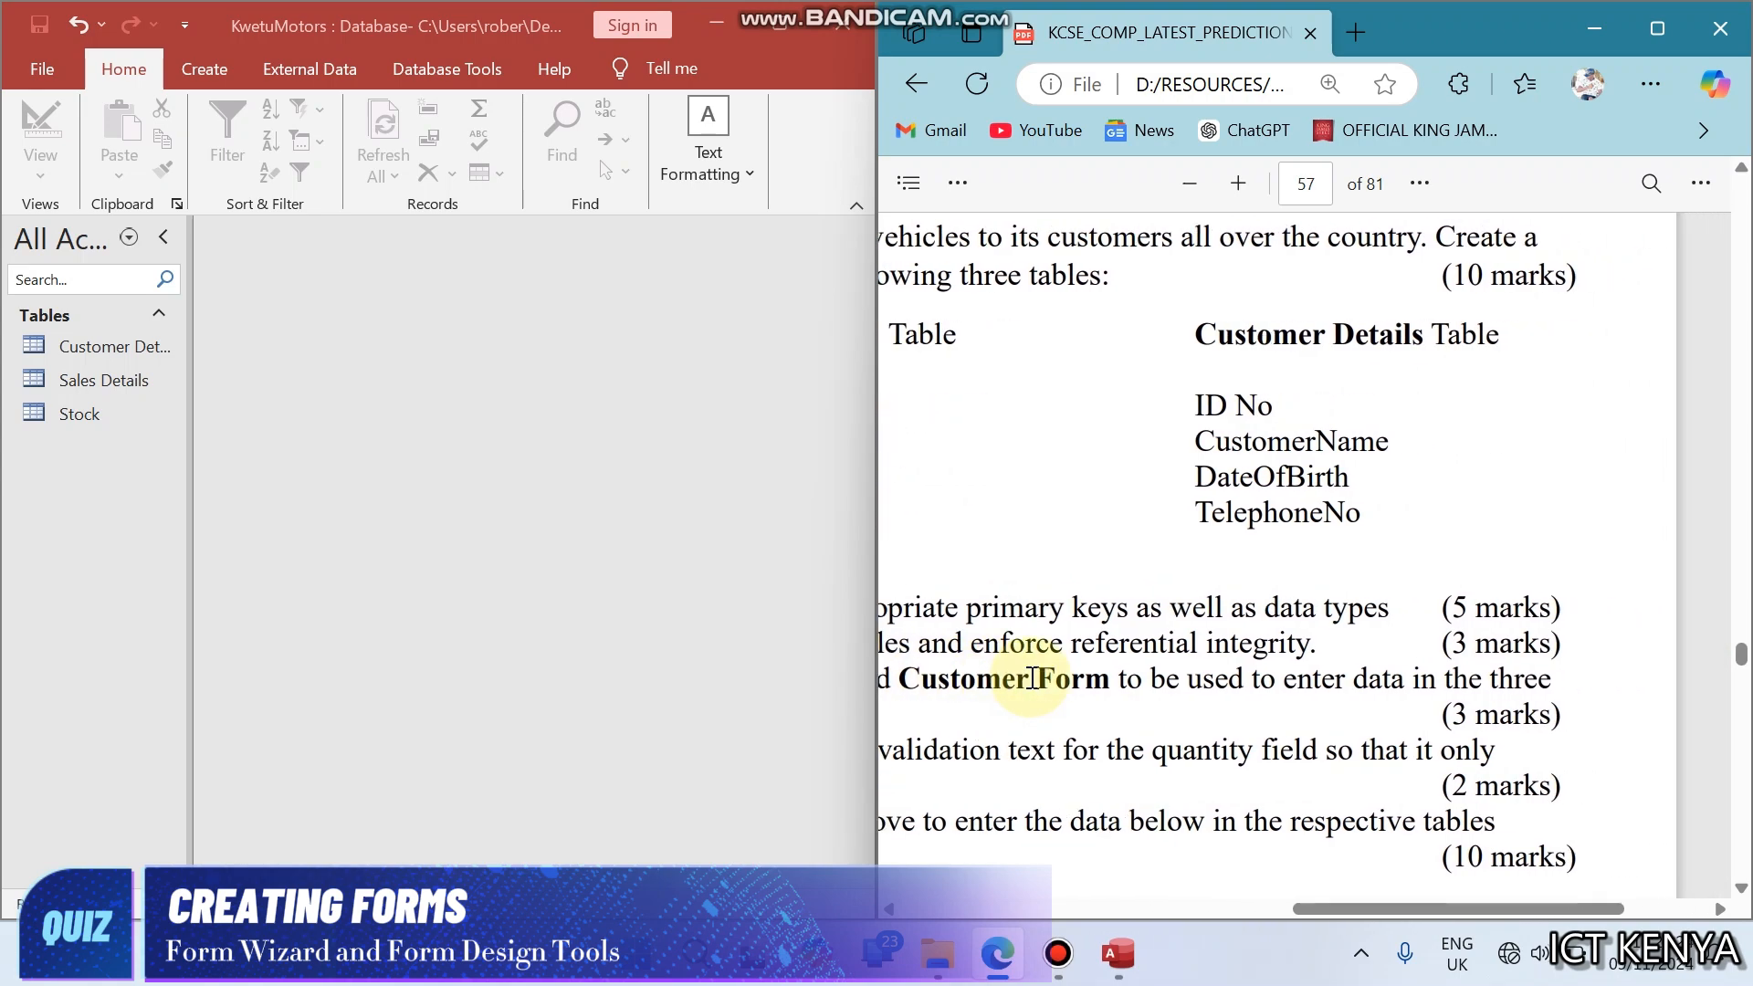
scroll(1032, 678, "left", 5)
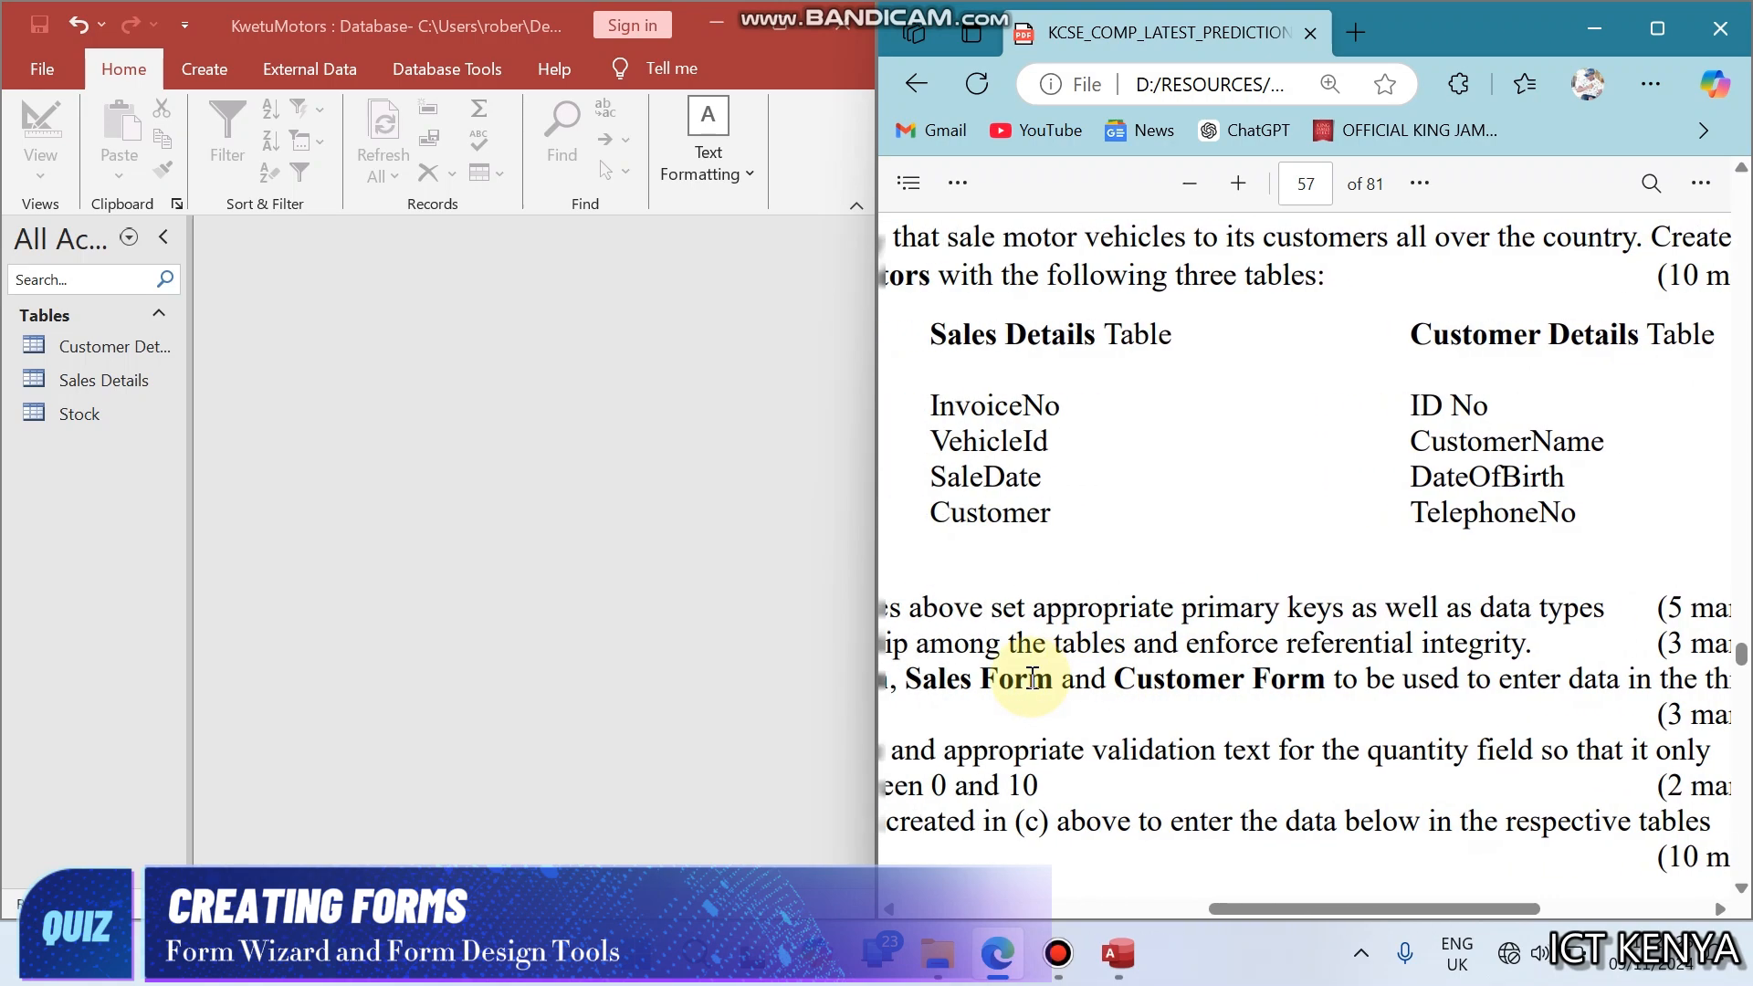
scroll(1032, 677, "left", 5)
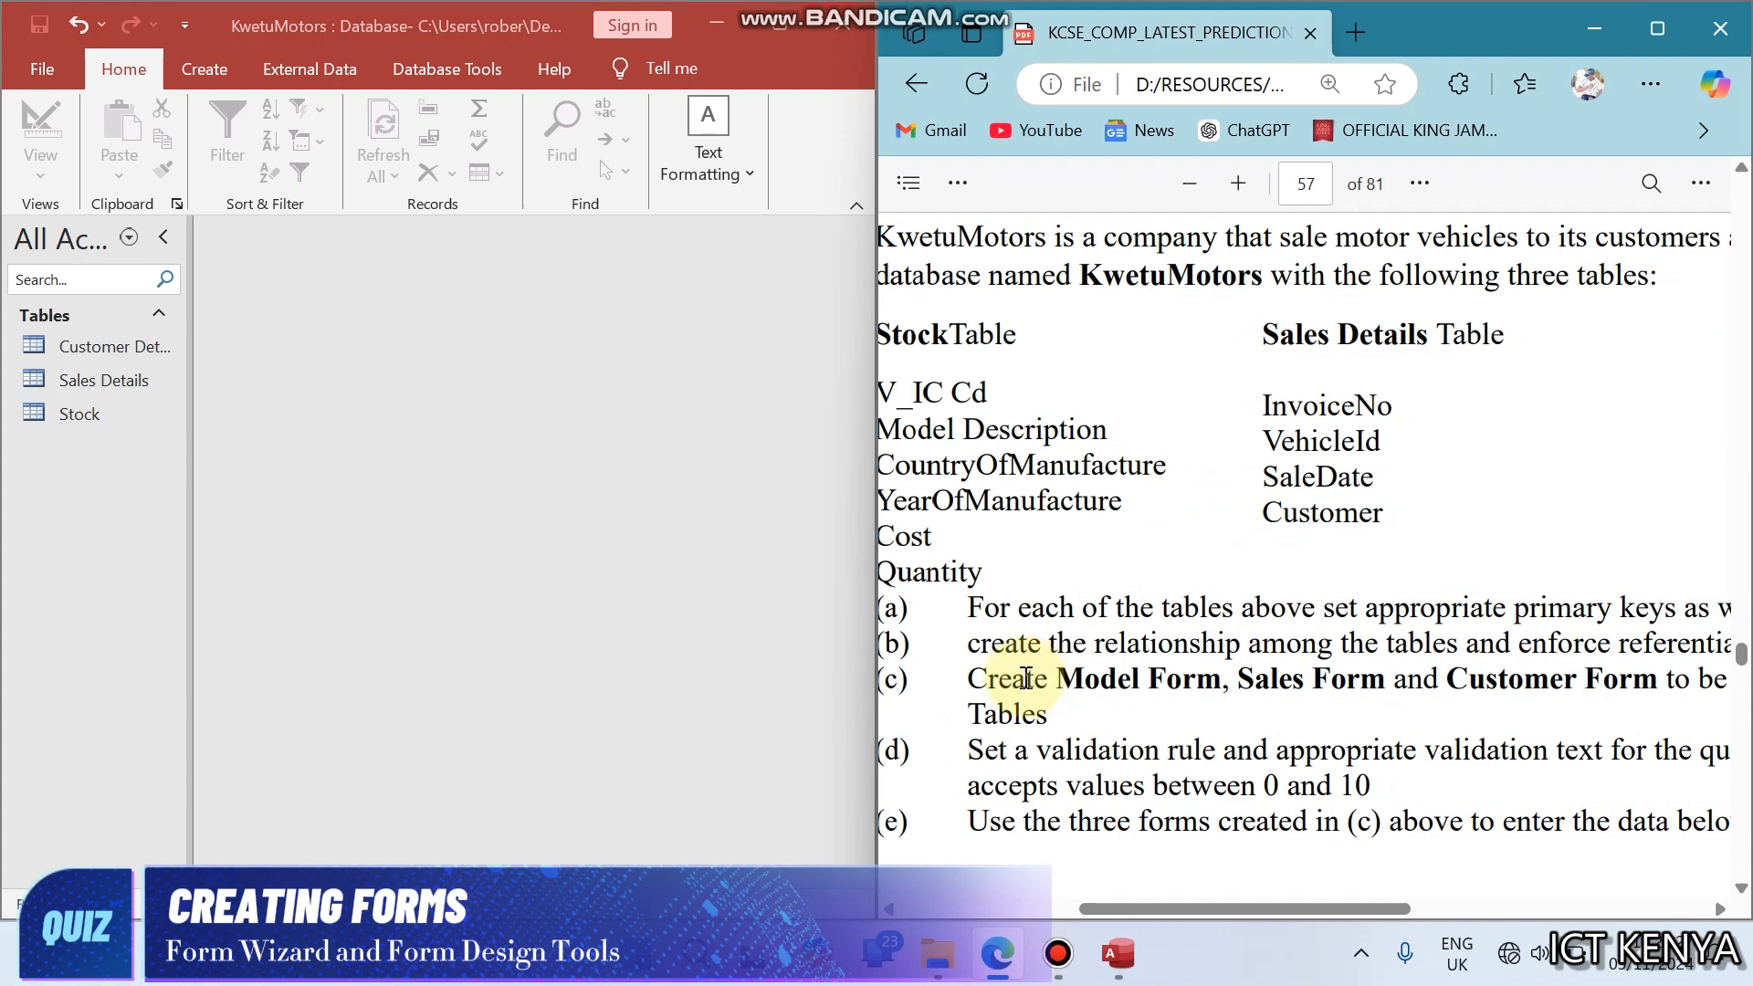
- Switch to the Access database, maximise its window, and widen the object list to fit the full table names
left_click(420, 392)
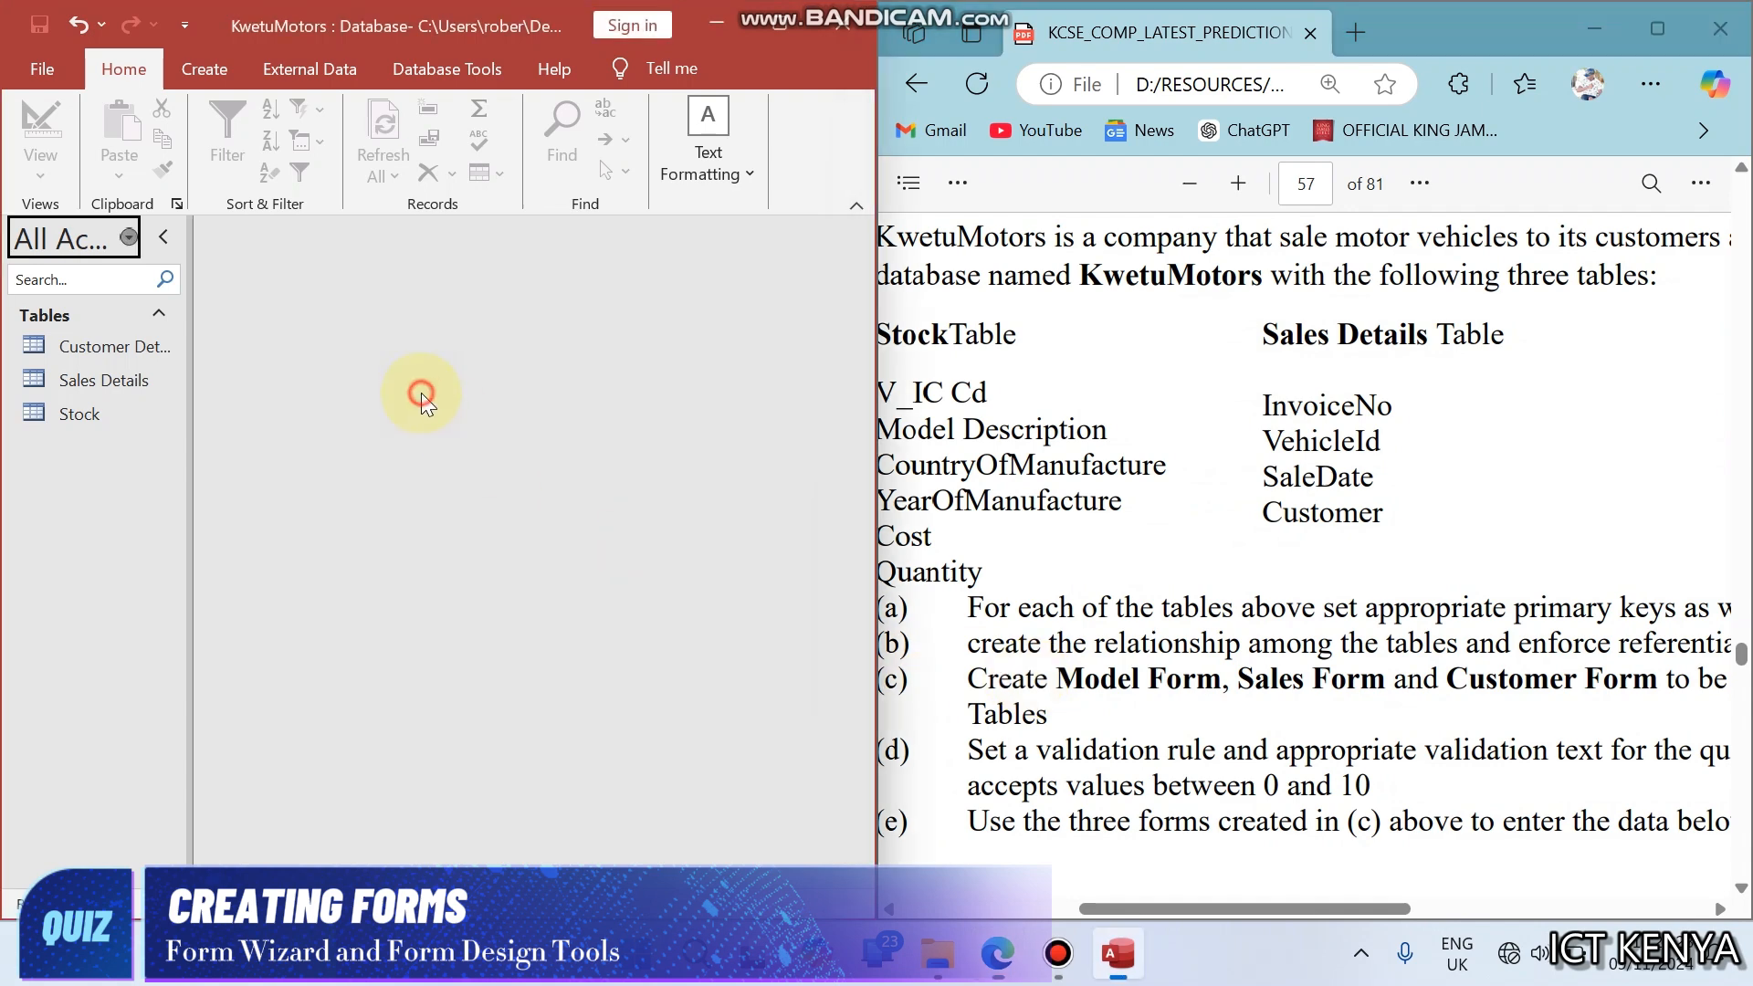
left_click(758, 26)
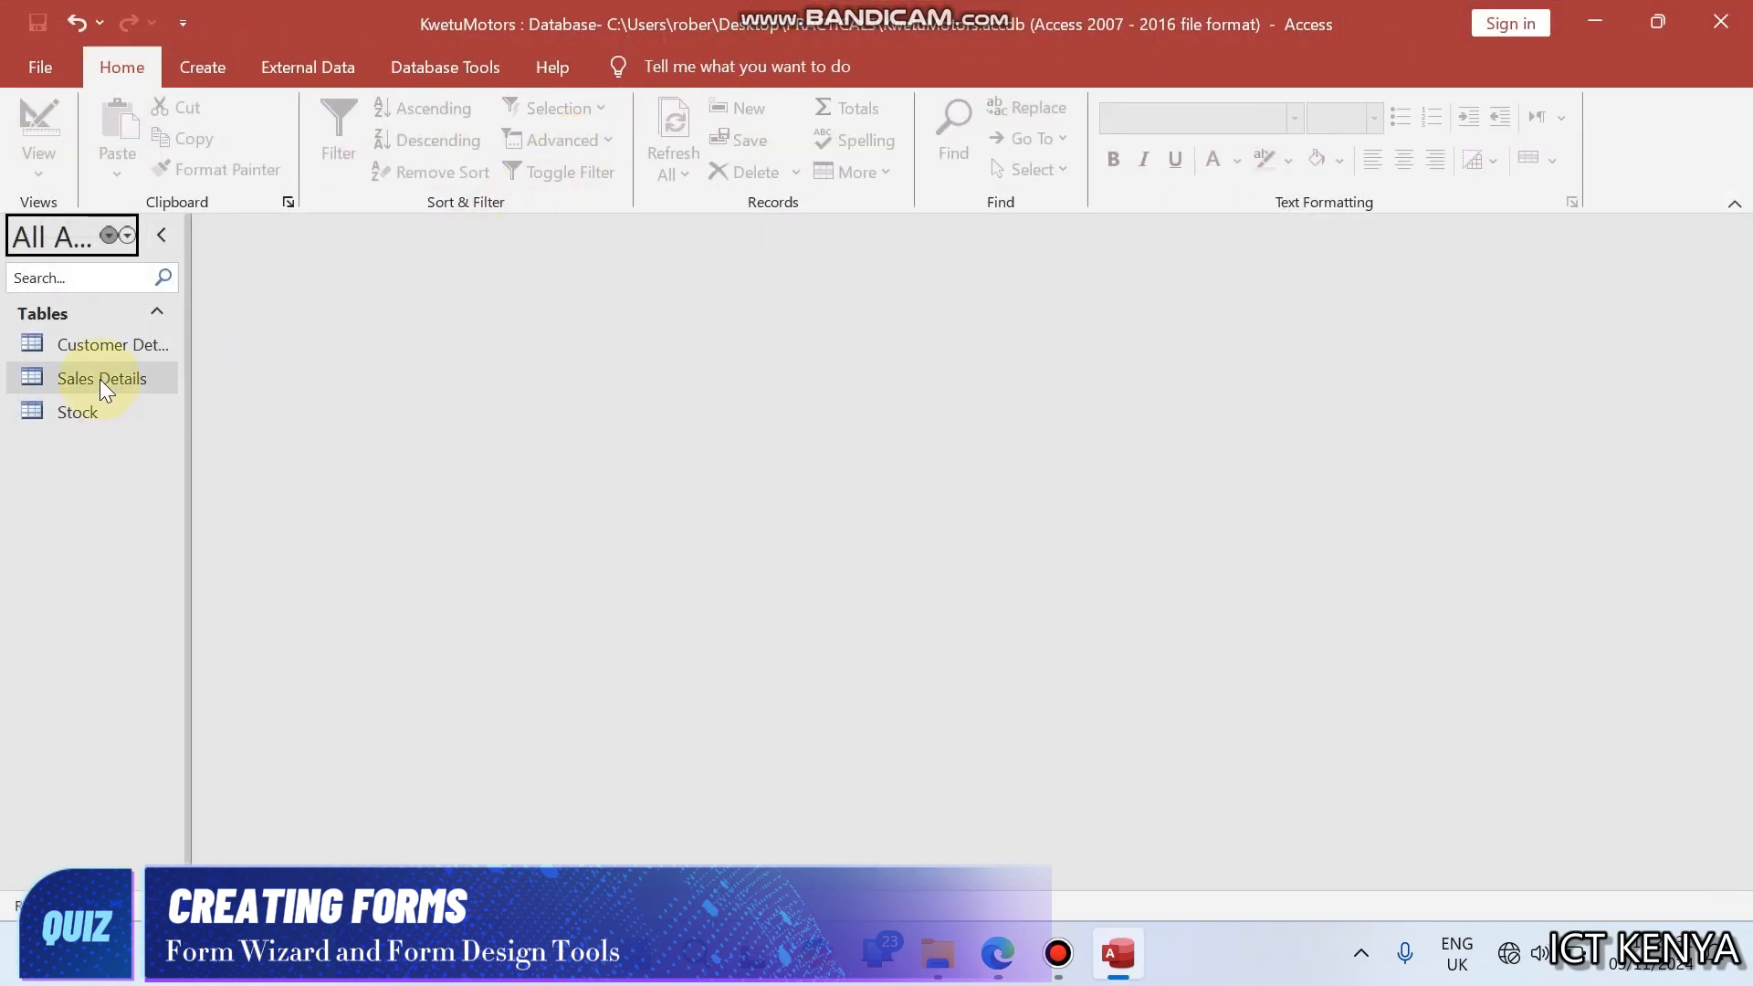
left_click(129, 349)
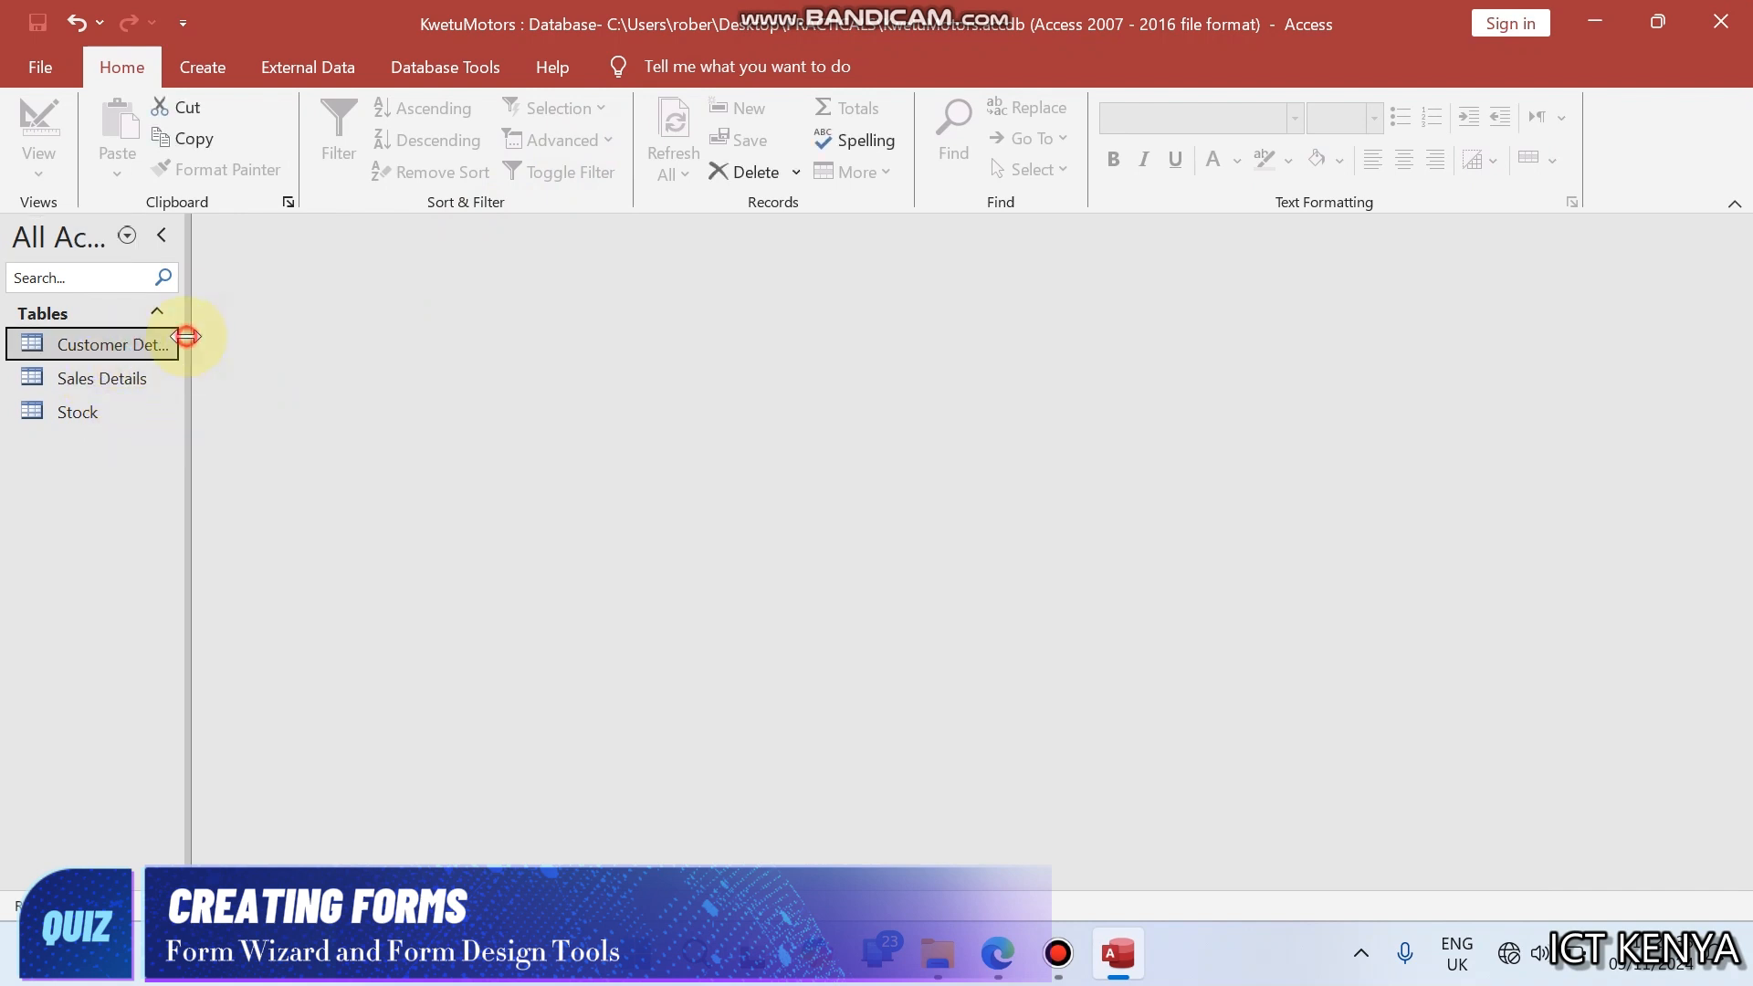
left_click_drag(188, 334, 251, 329)
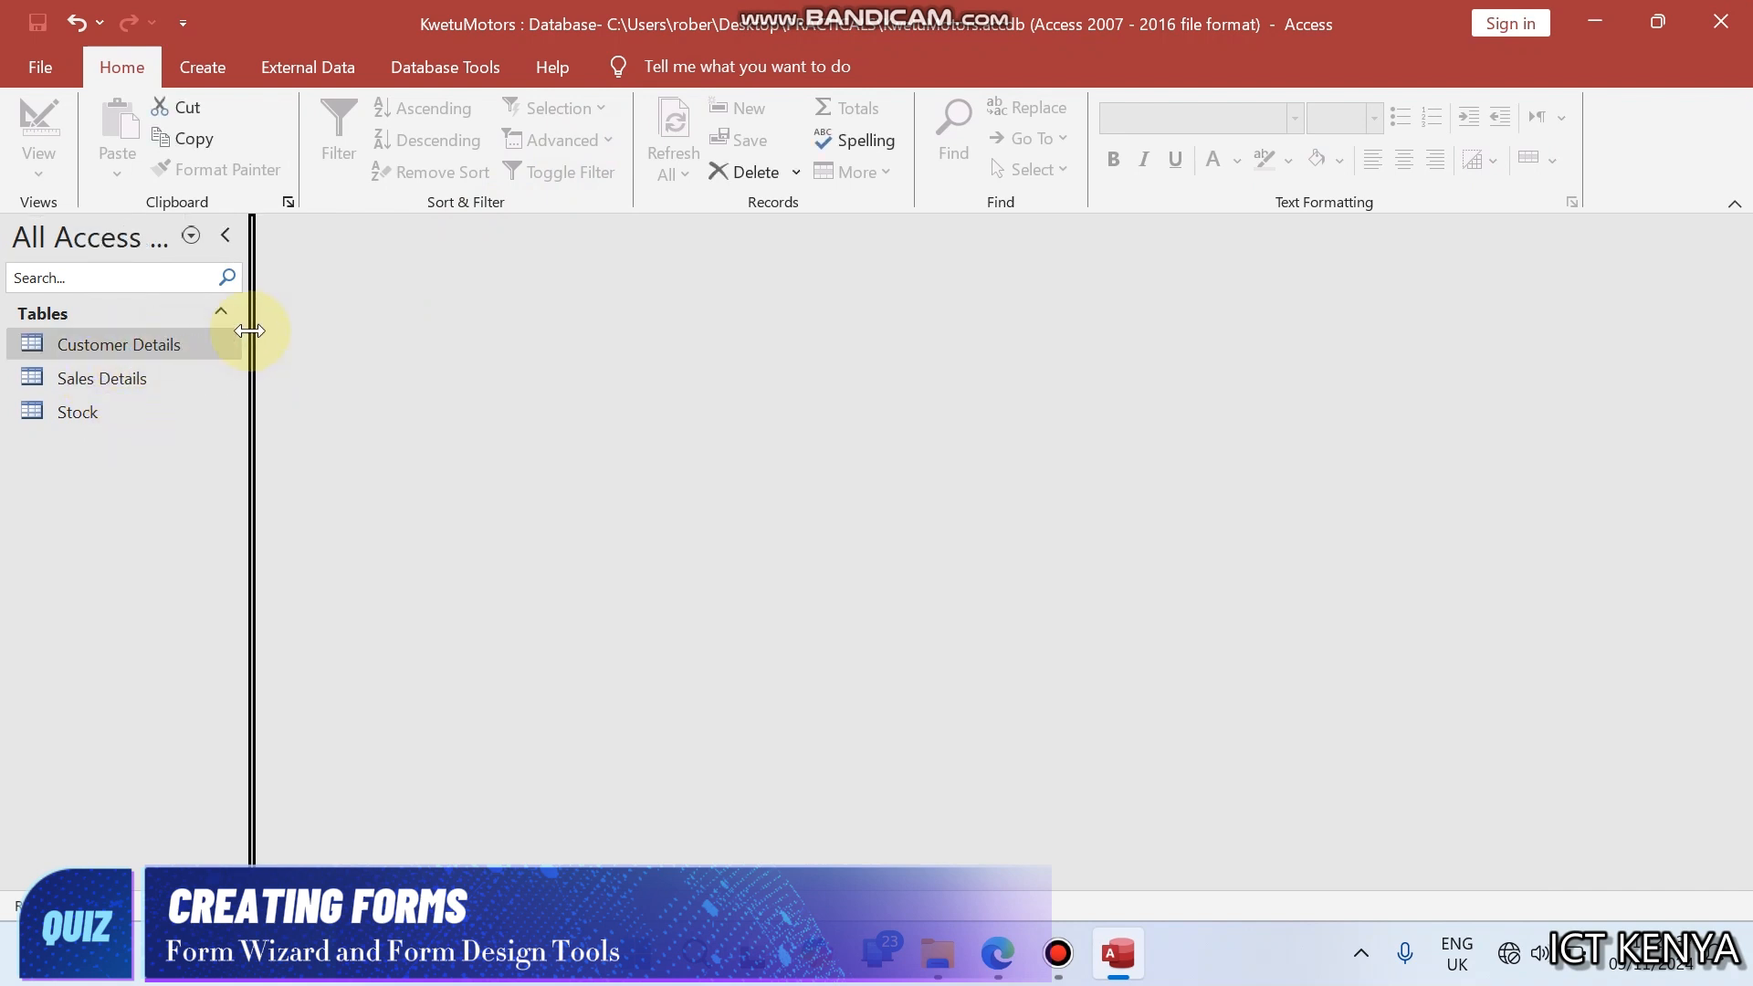
- Create a form from the Customer Details table and save it as Customer Form, copying the name from the exam PDF
left_click(221, 62)
left_click(507, 154)
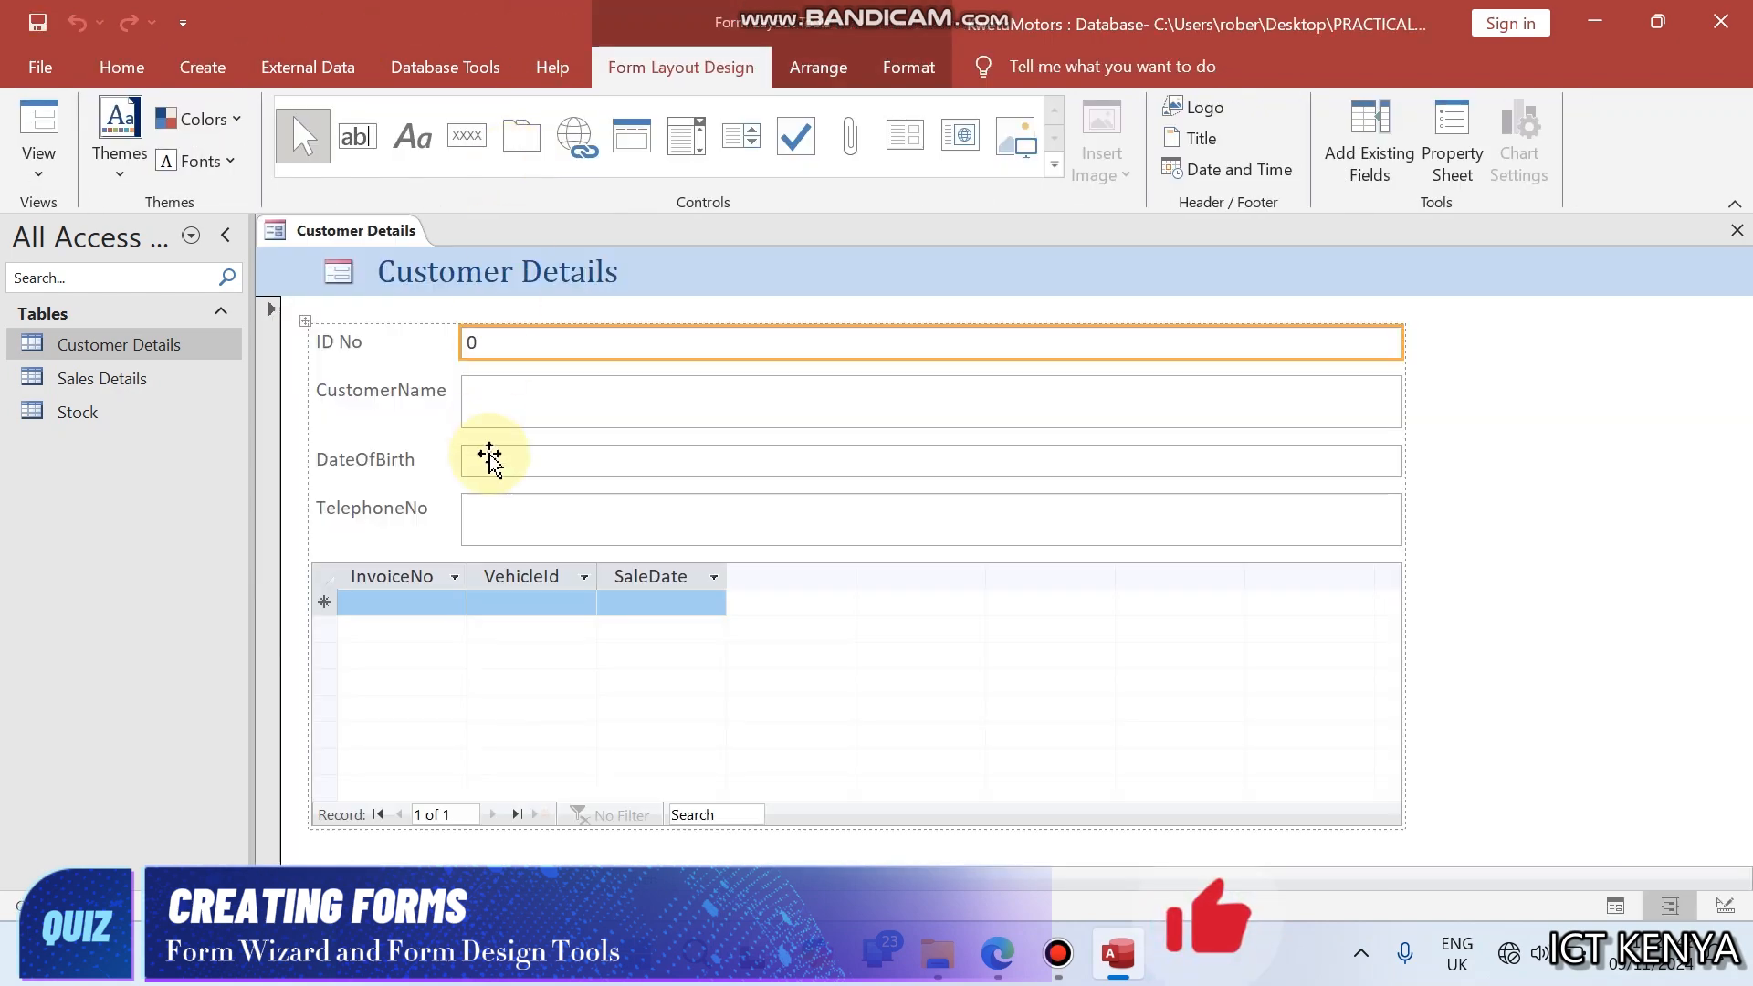
key("ctrl+s")
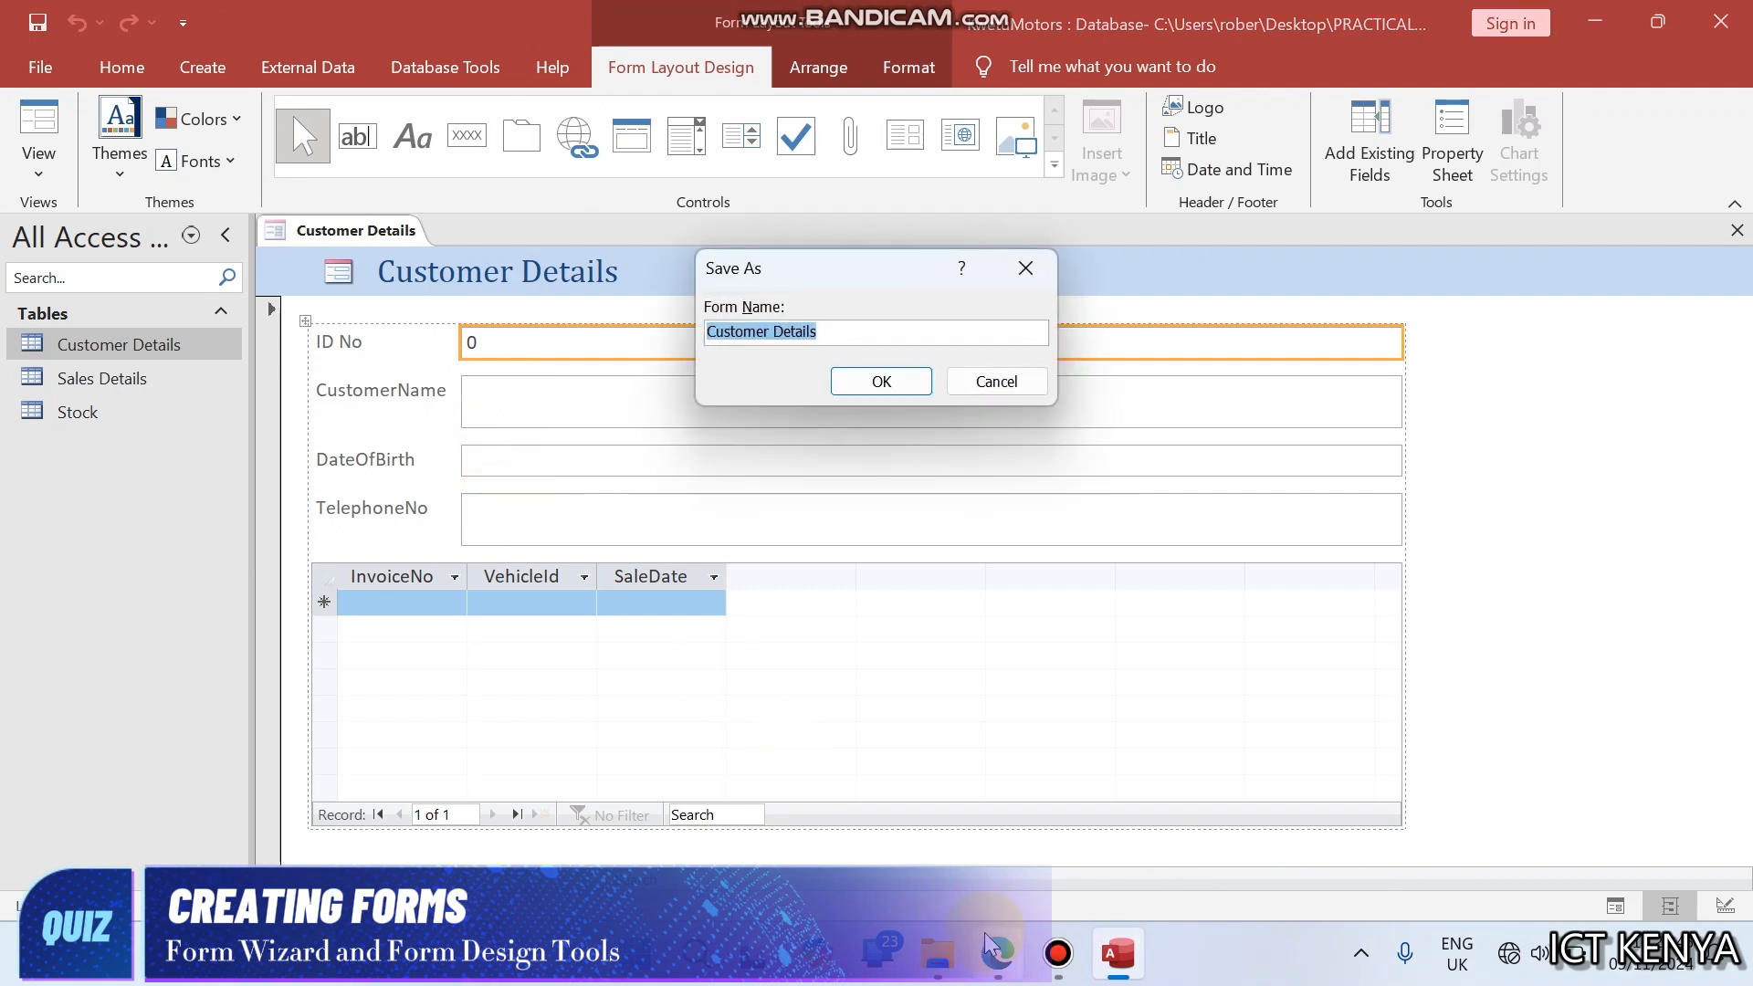
left_click(997, 953)
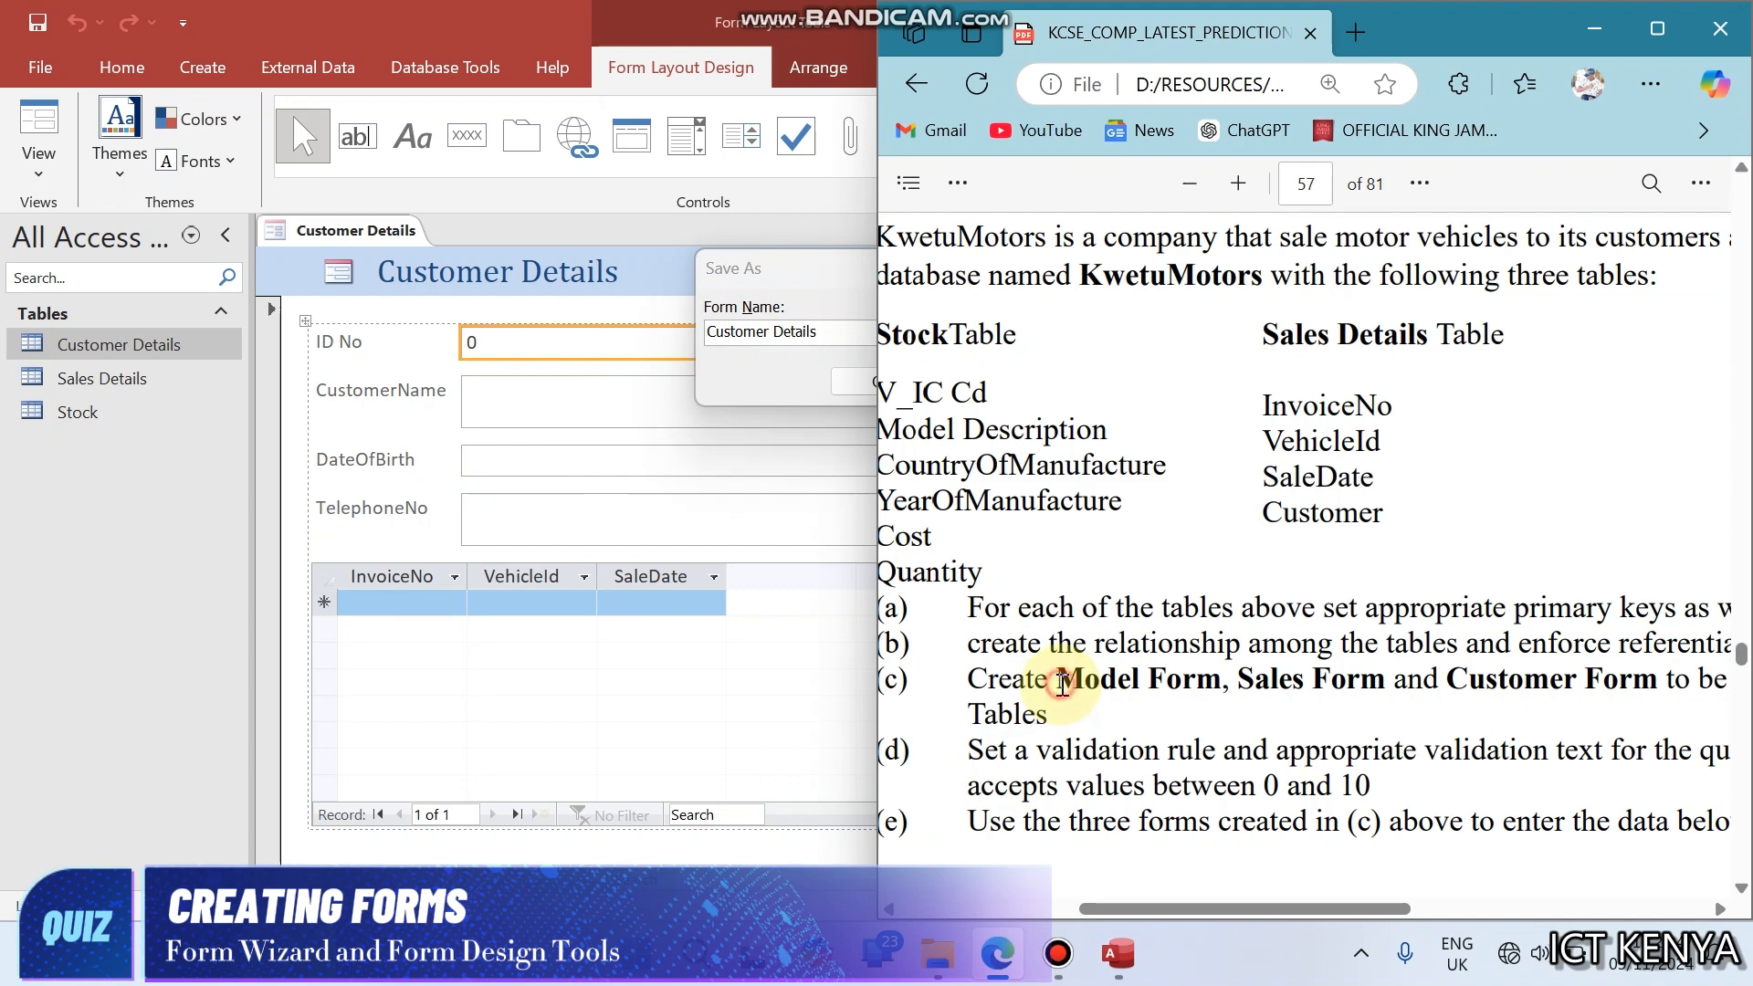
left_click_drag(1056, 680, 1138, 688)
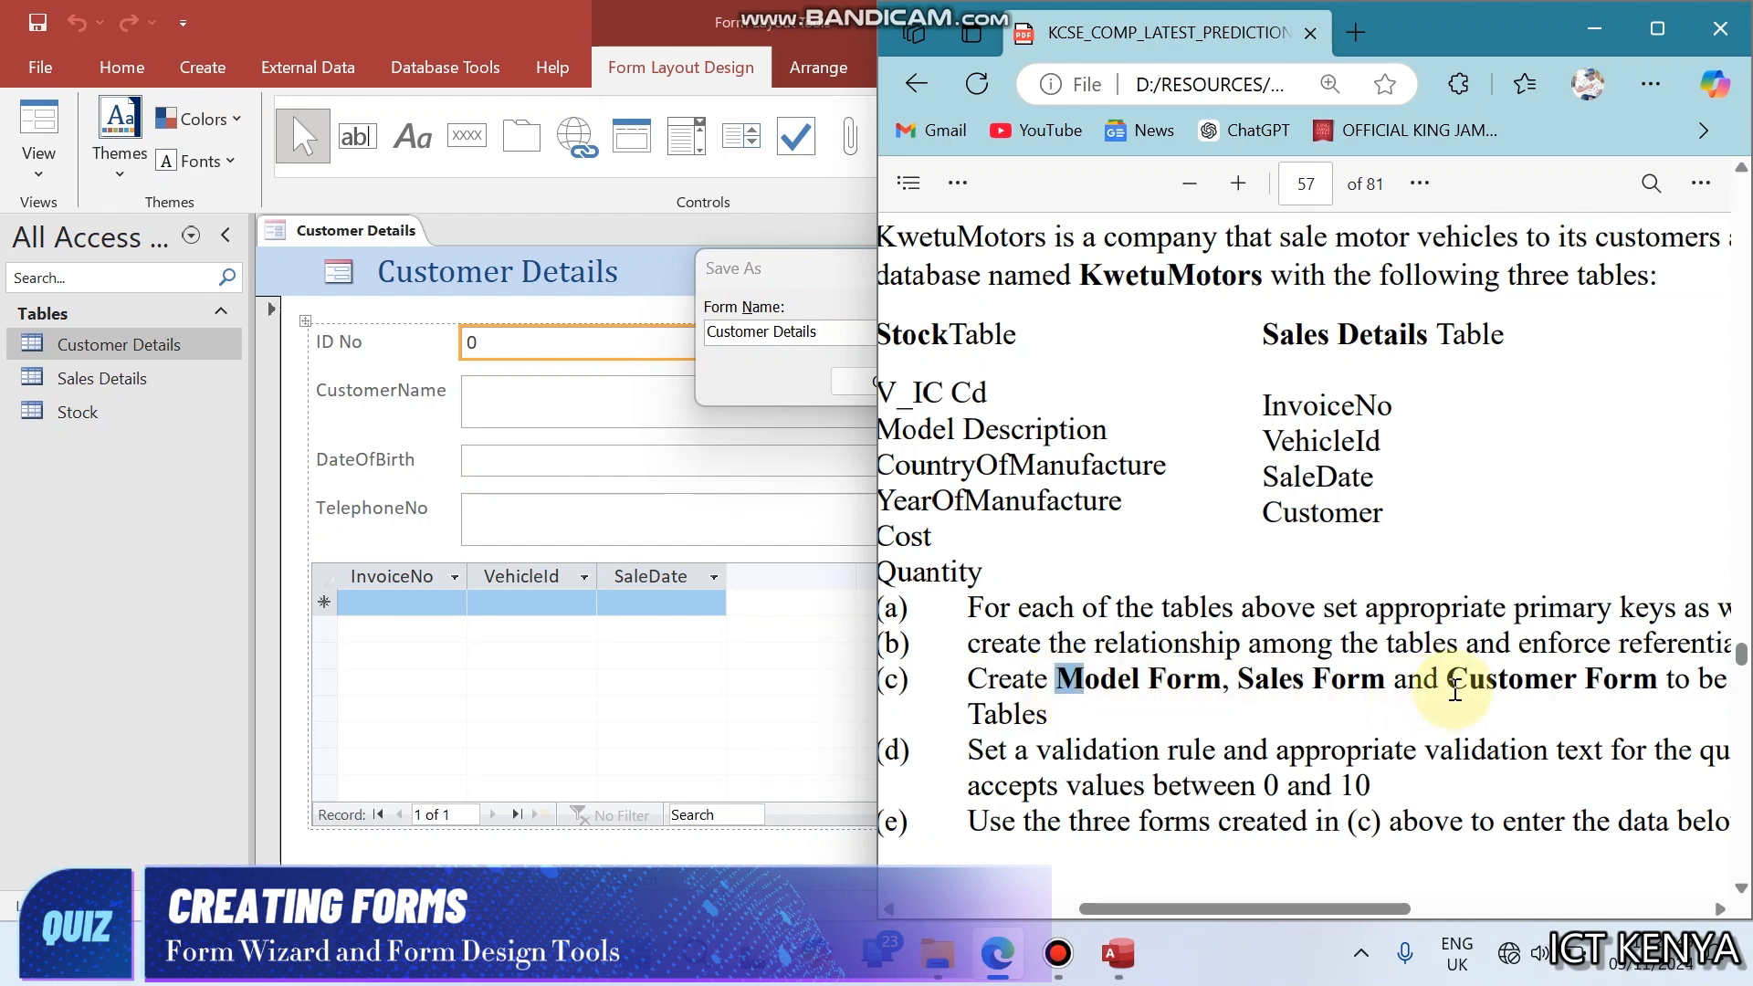
left_click_drag(1448, 683, 1650, 686)
key("ctrl+c")
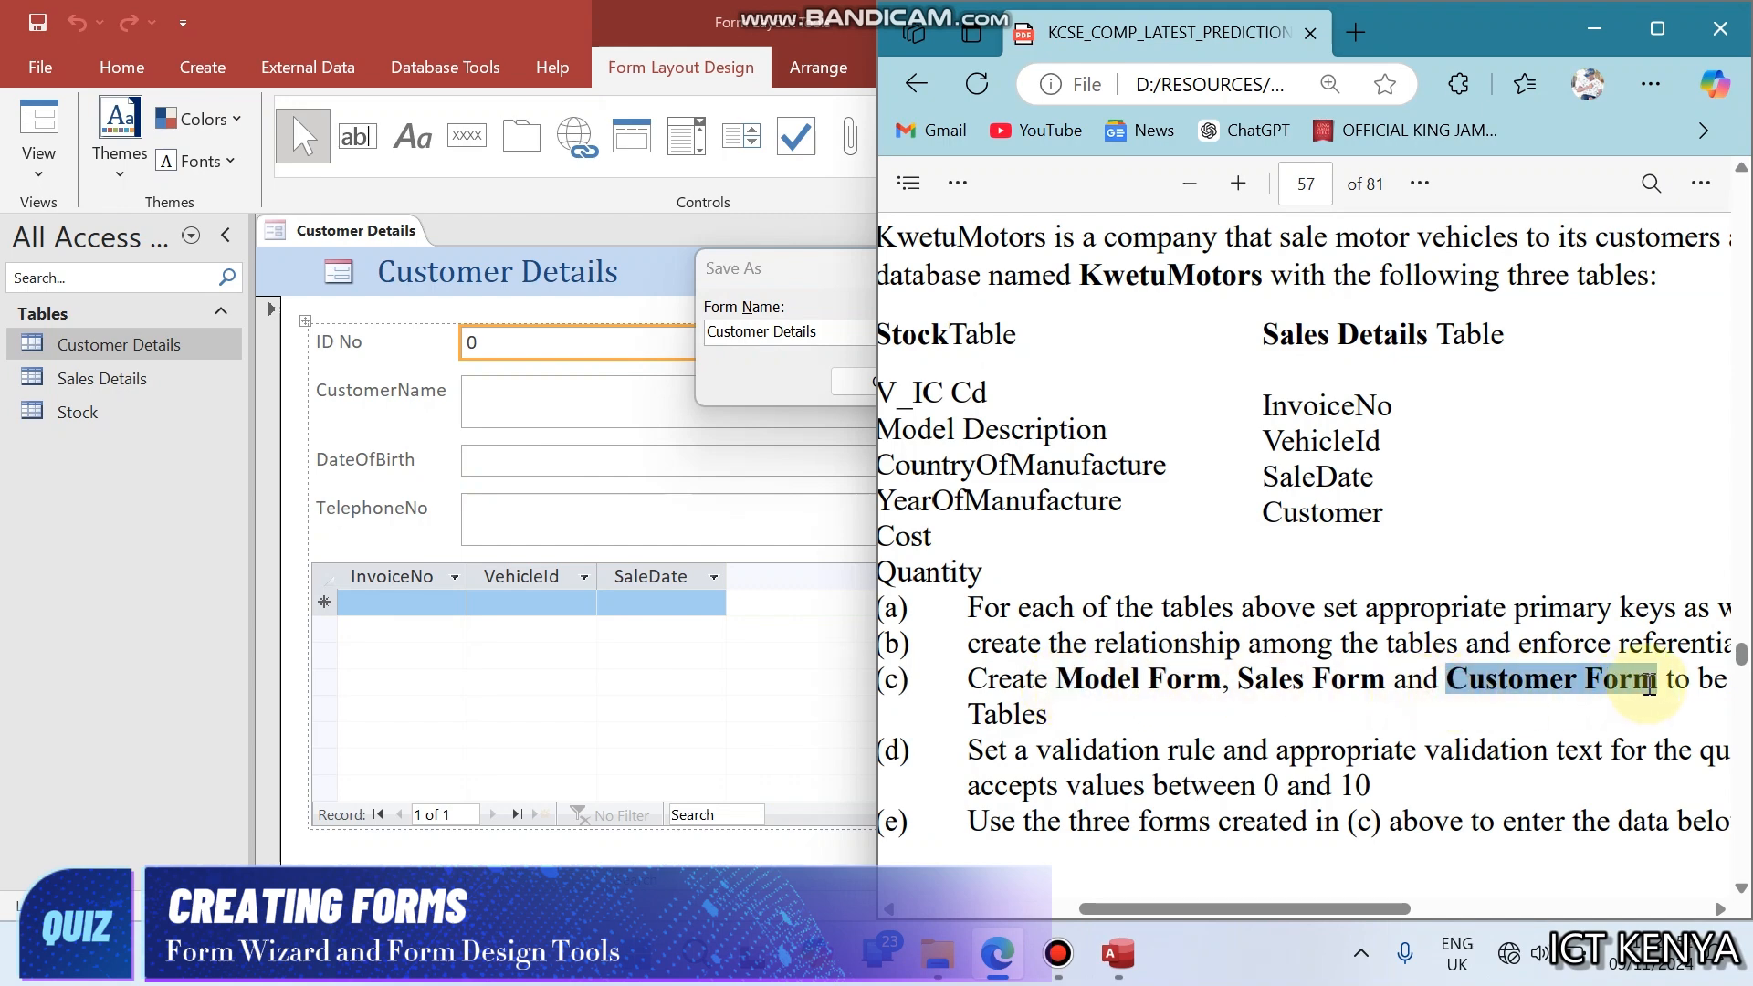
left_click(834, 328)
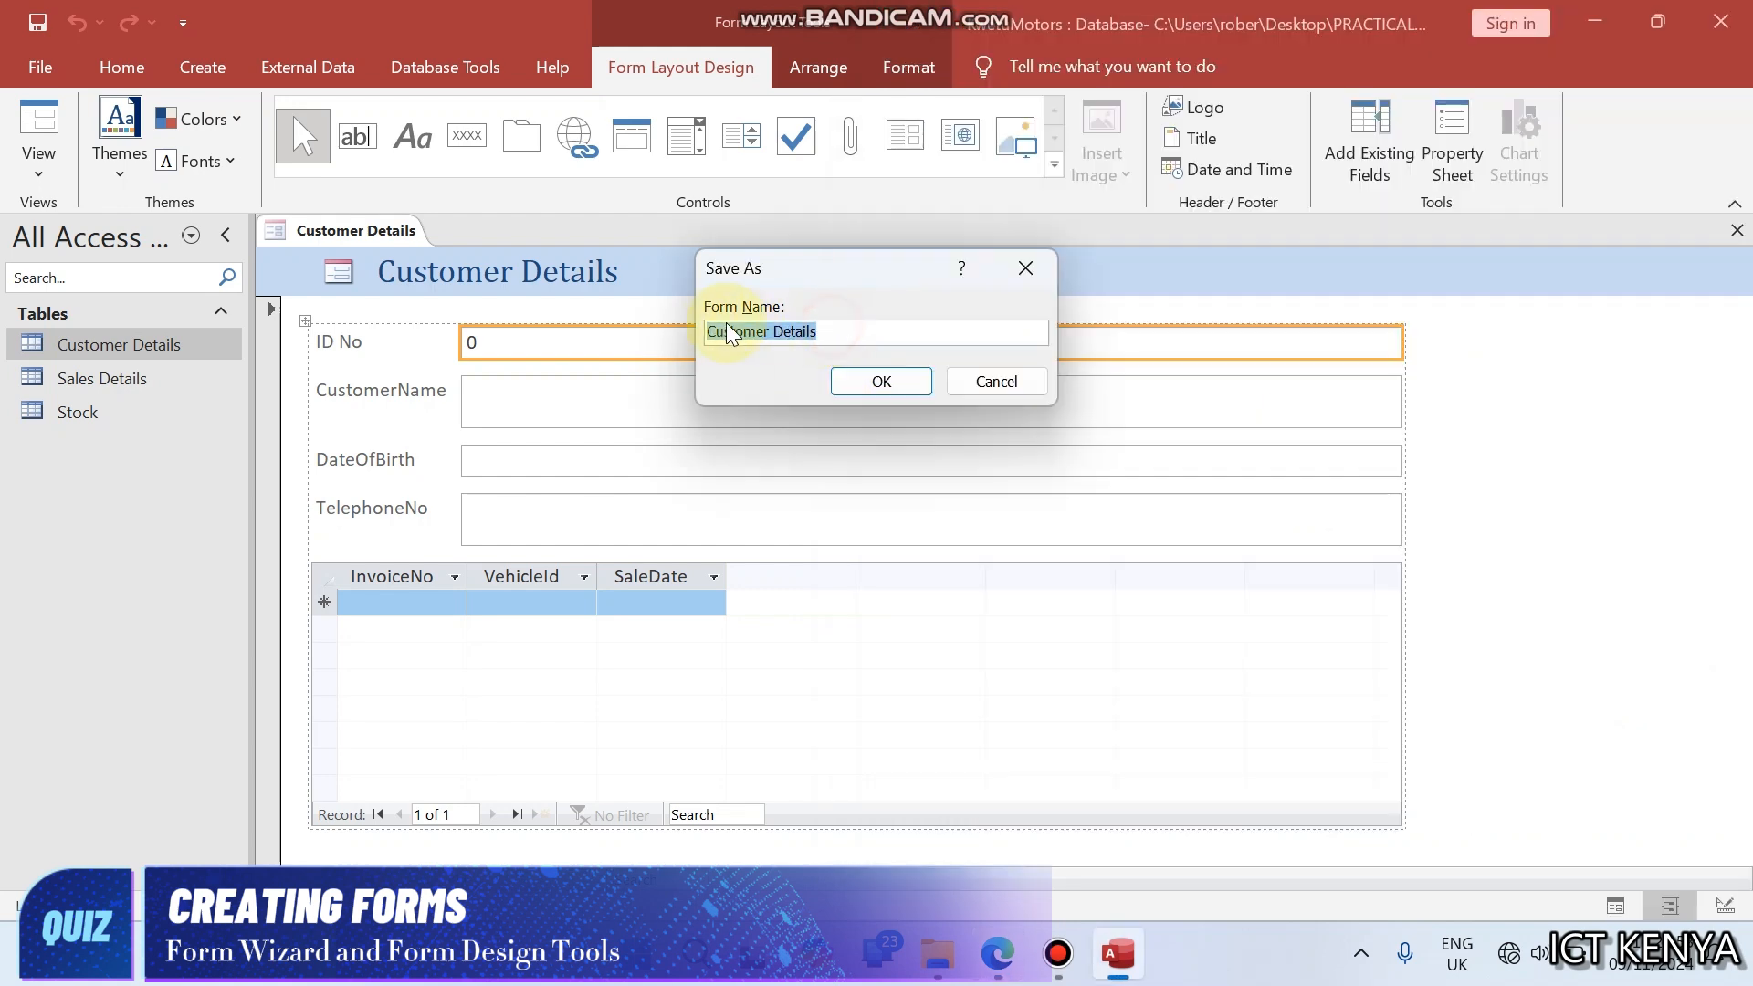
key("ctrl+v")
left_click(858, 382)
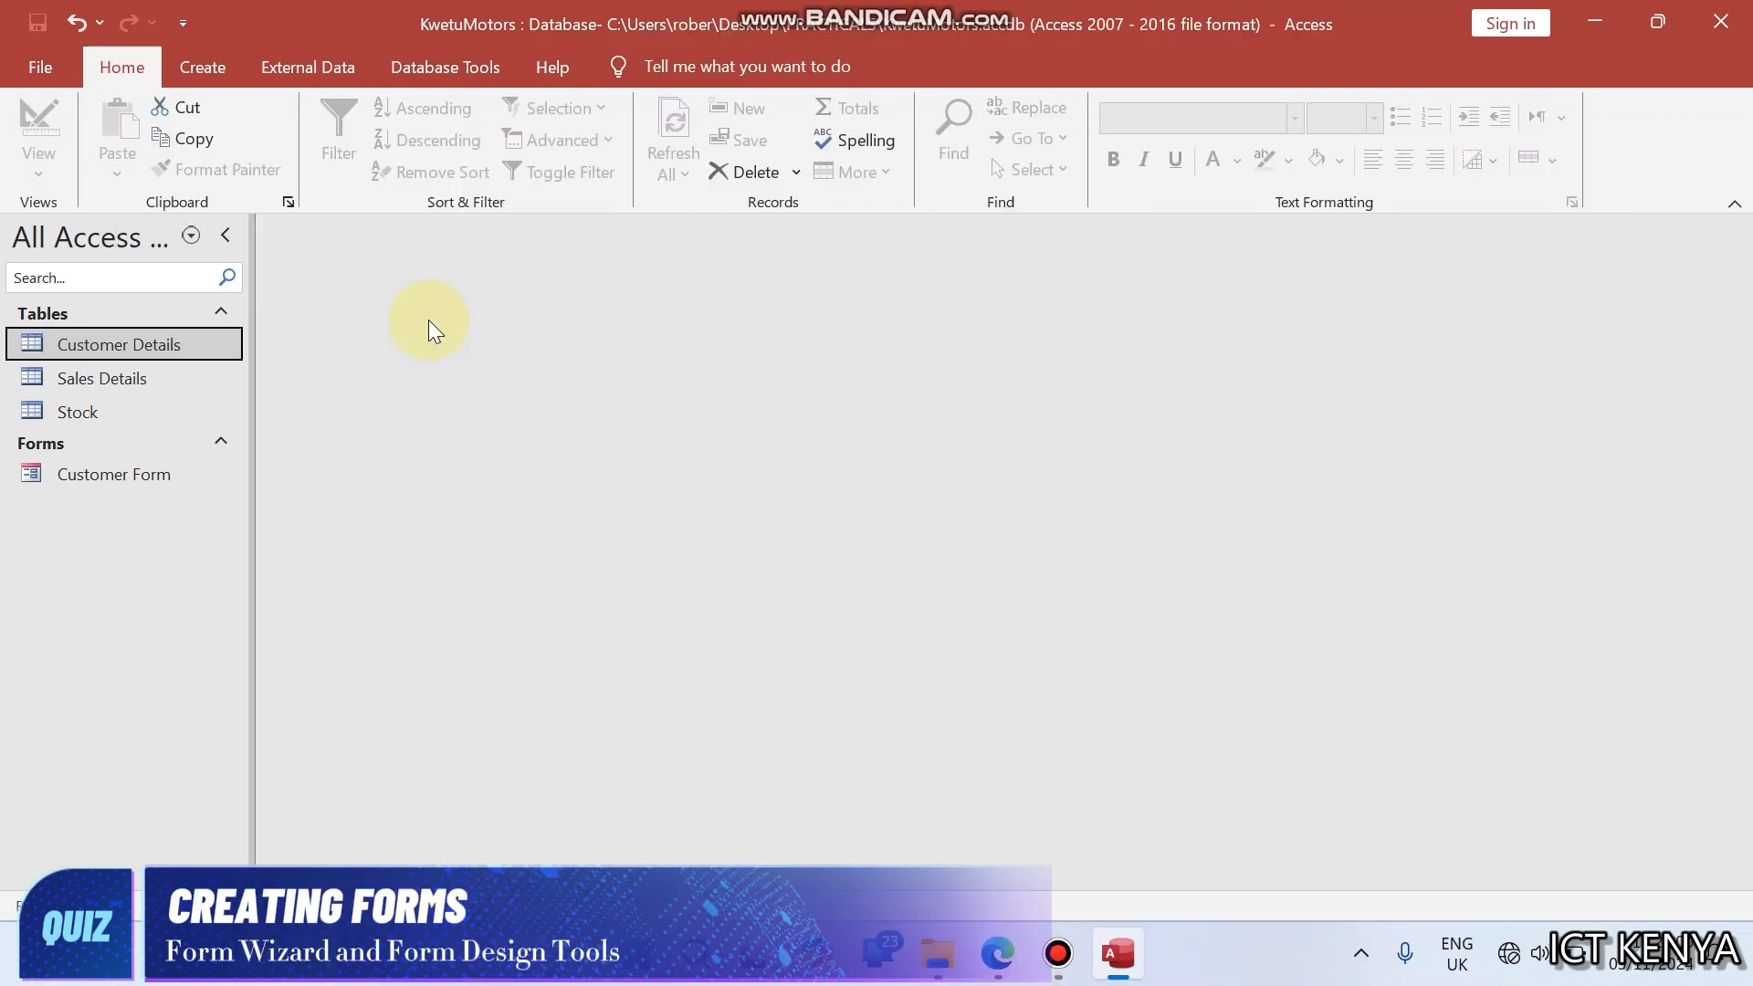
- Start the Form Wizard for the Sales Details table and include all of its fields
left_click(111, 382)
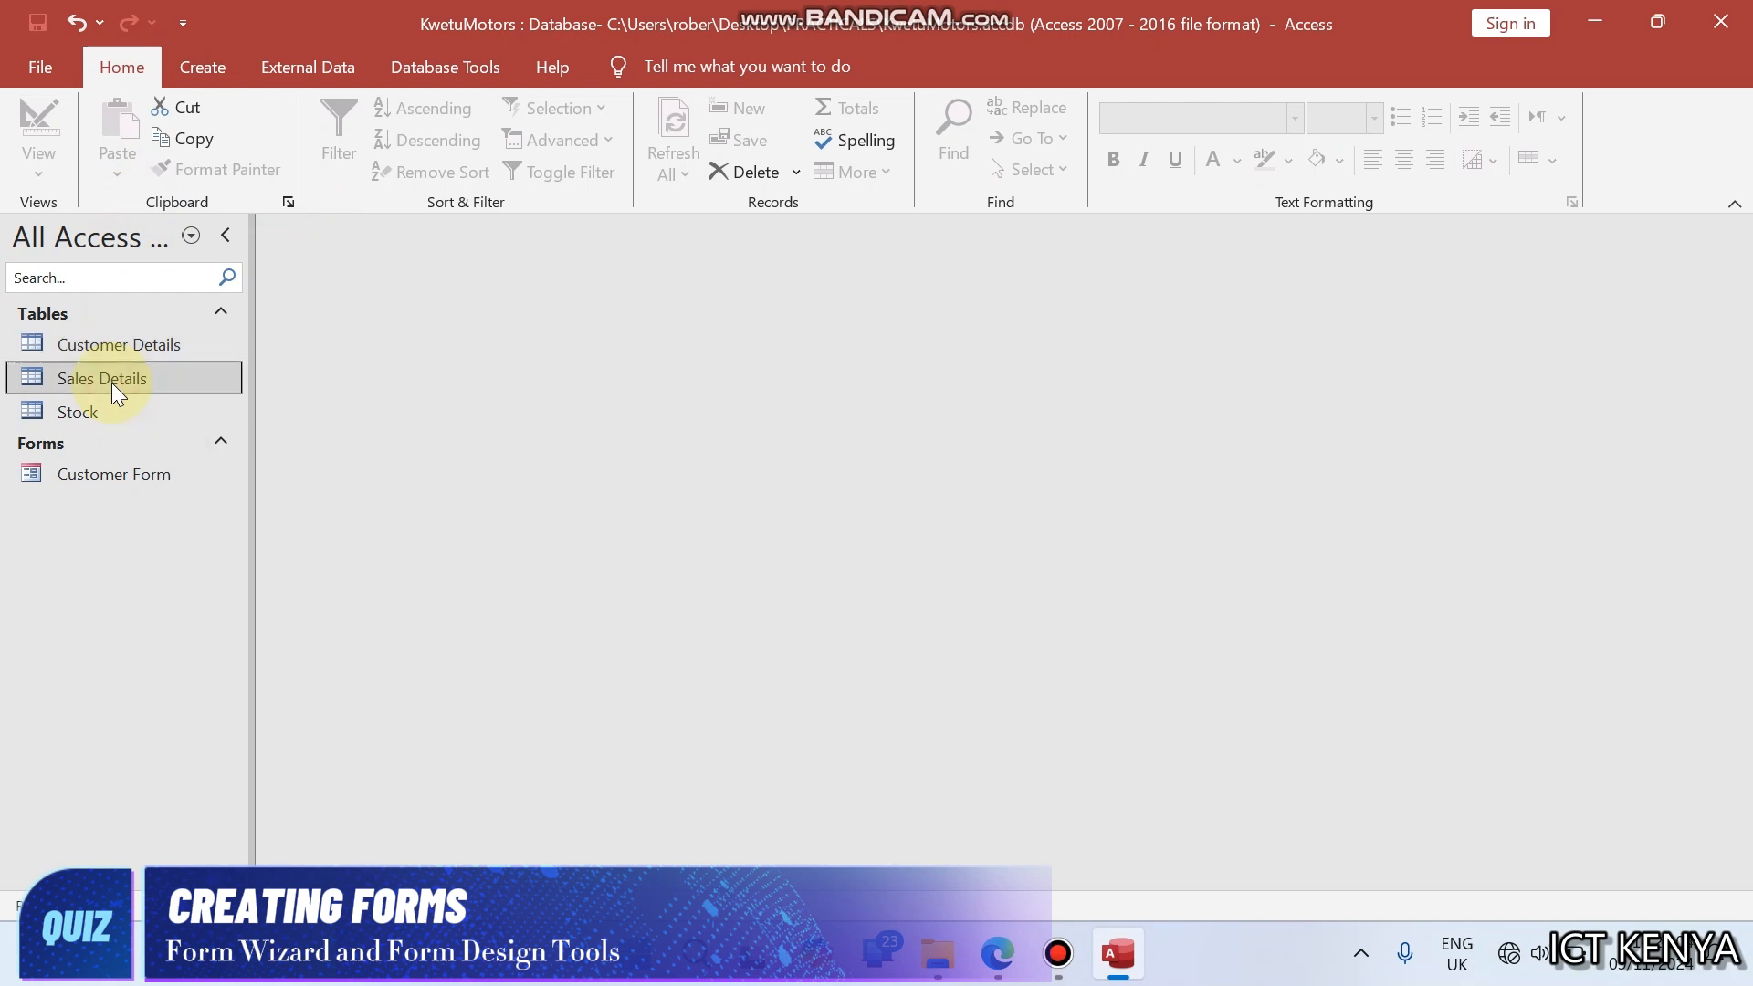
left_click(188, 79)
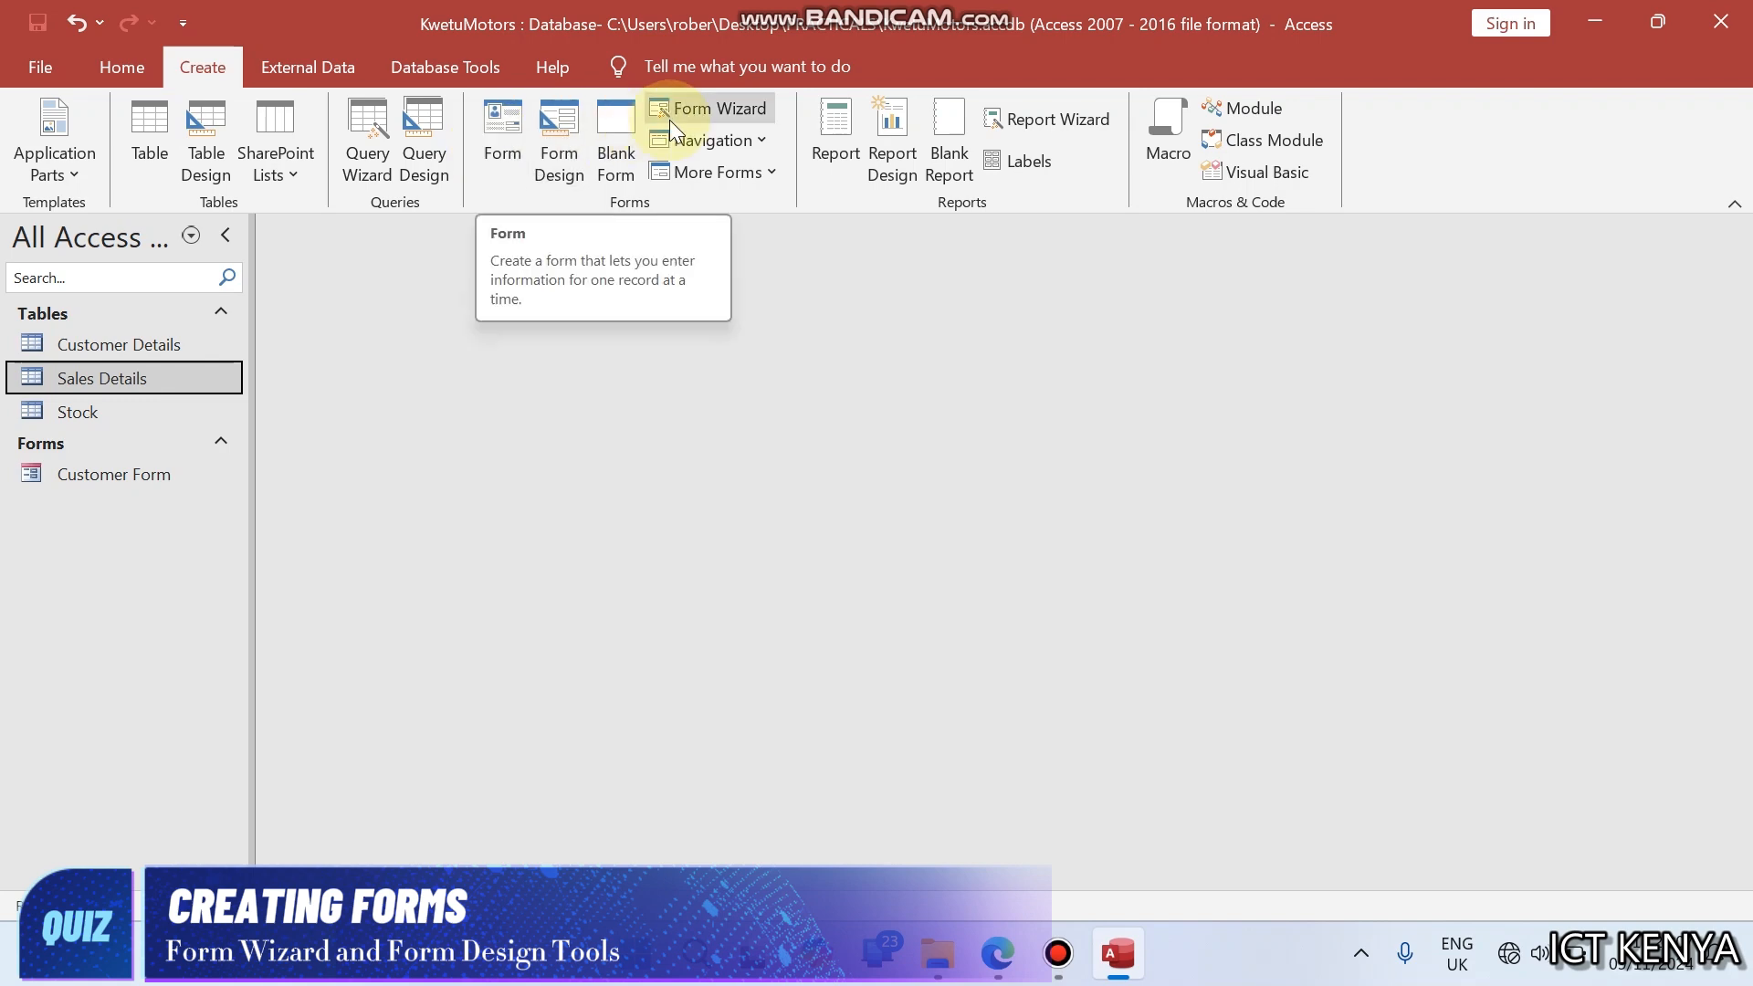
left_click(705, 106)
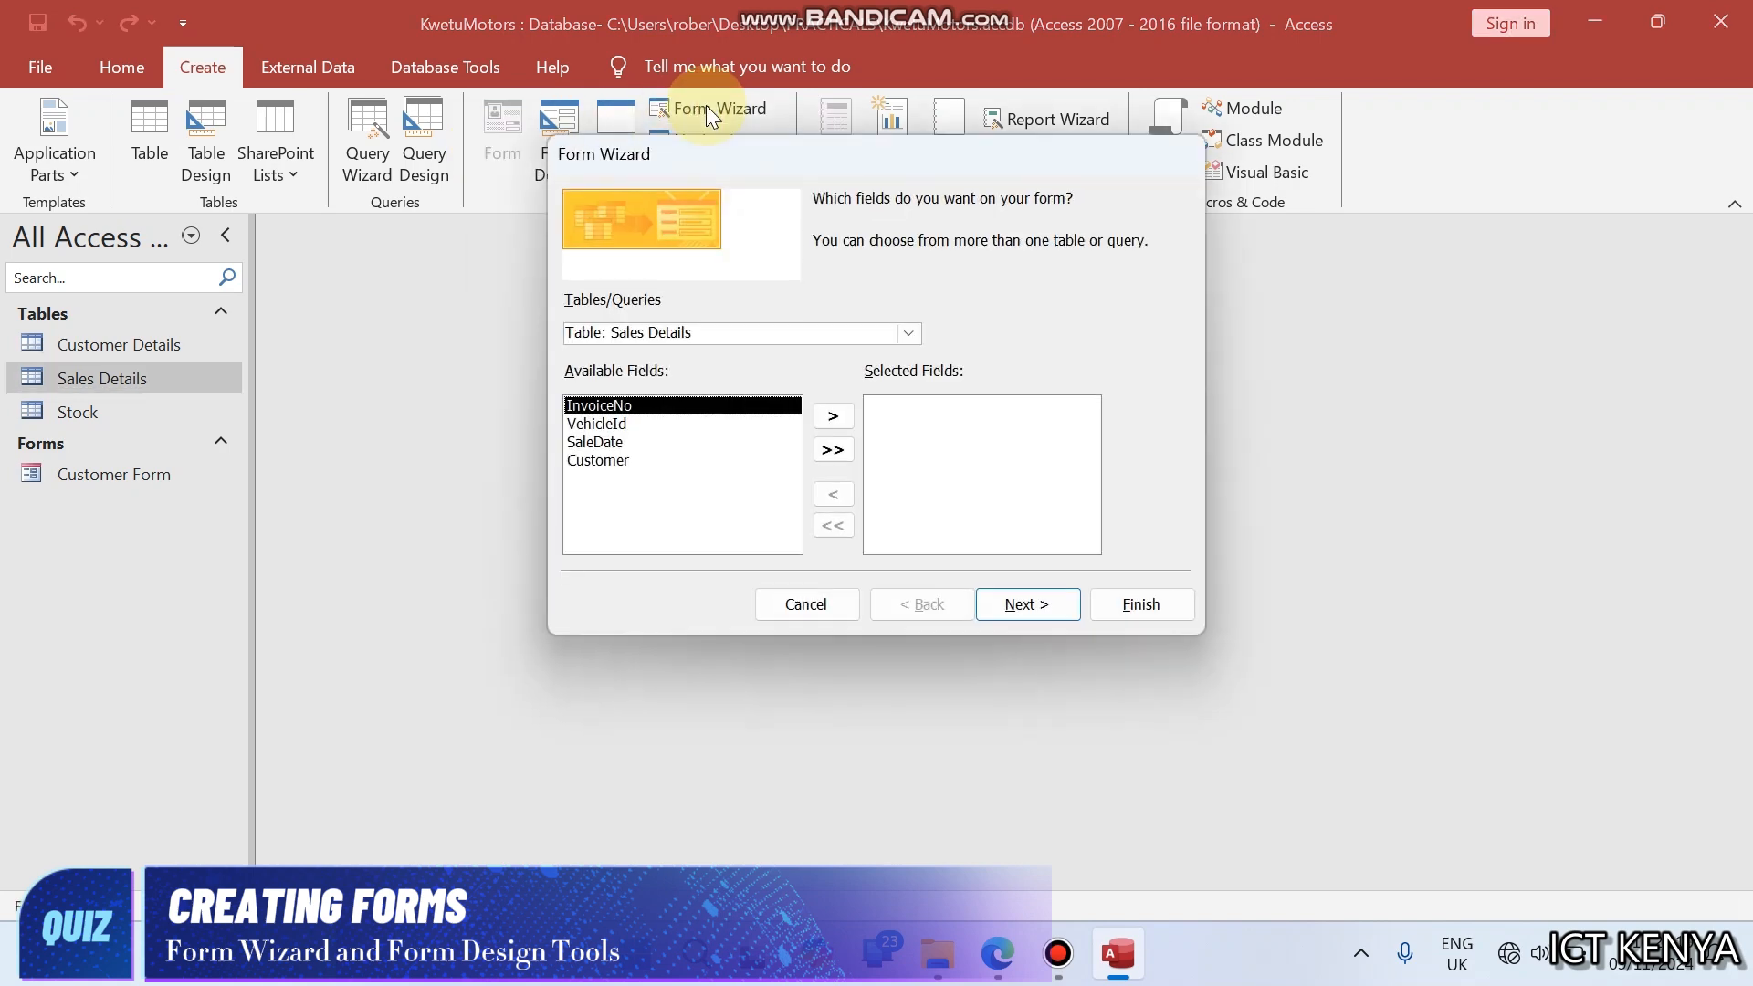
left_click(831, 450)
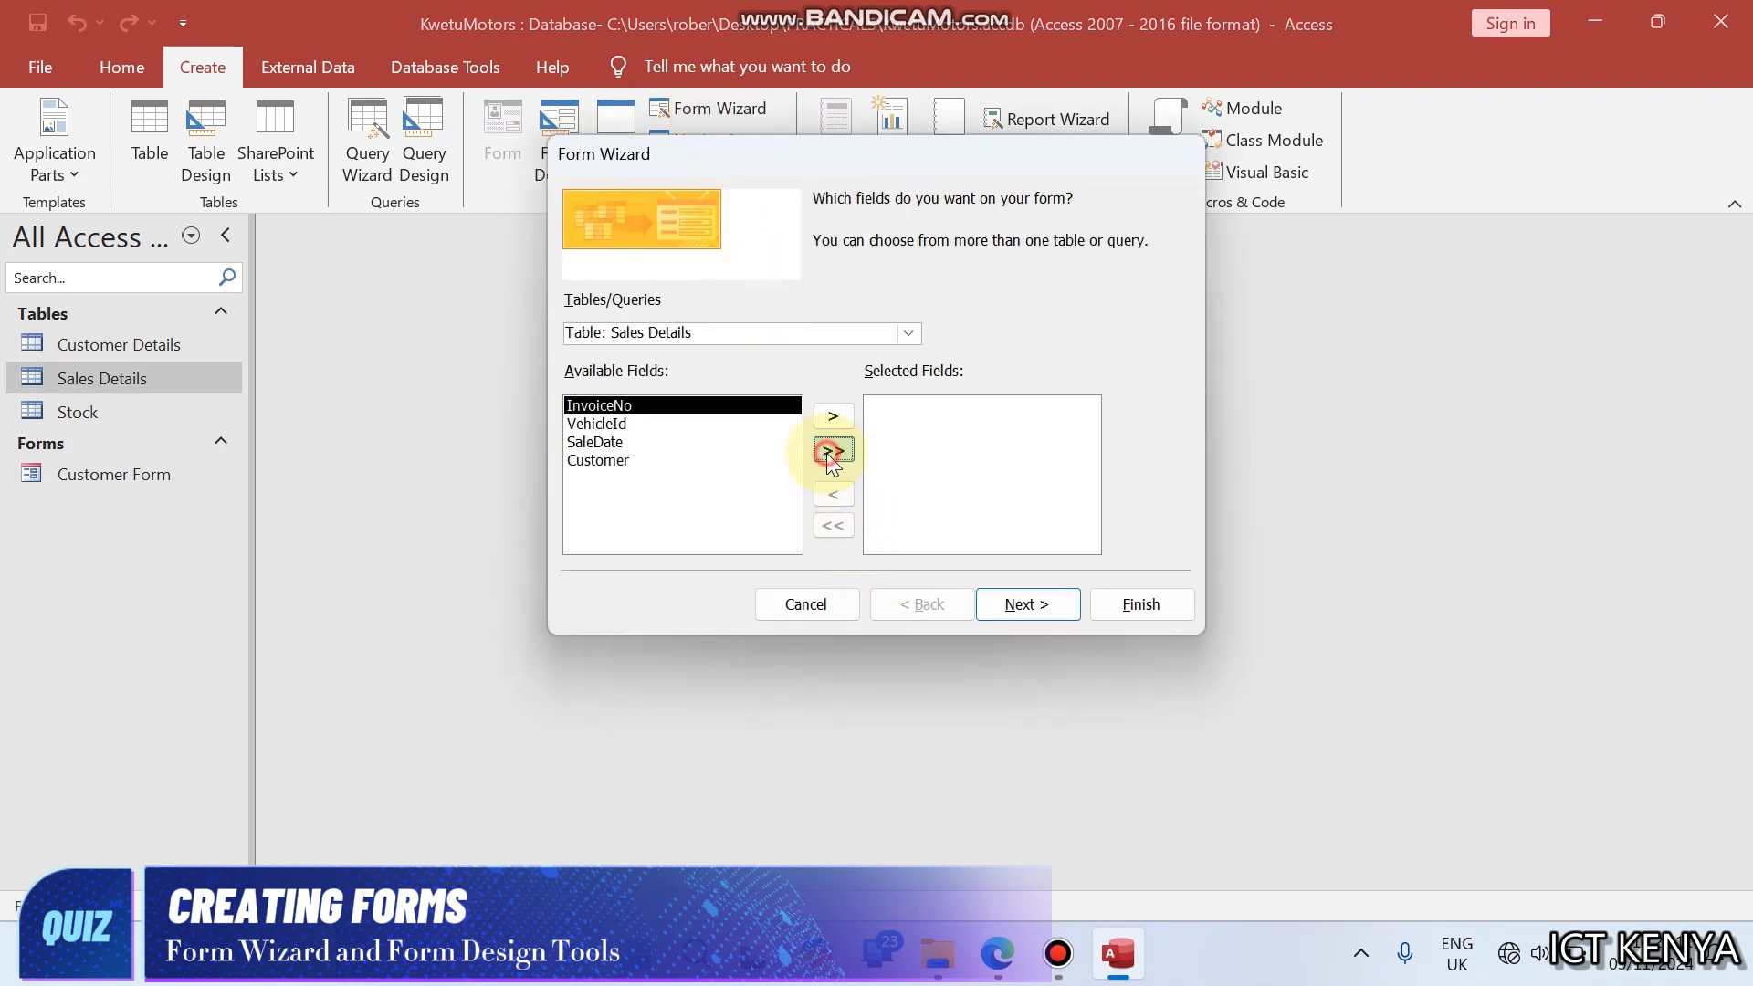
left_click(1005, 605)
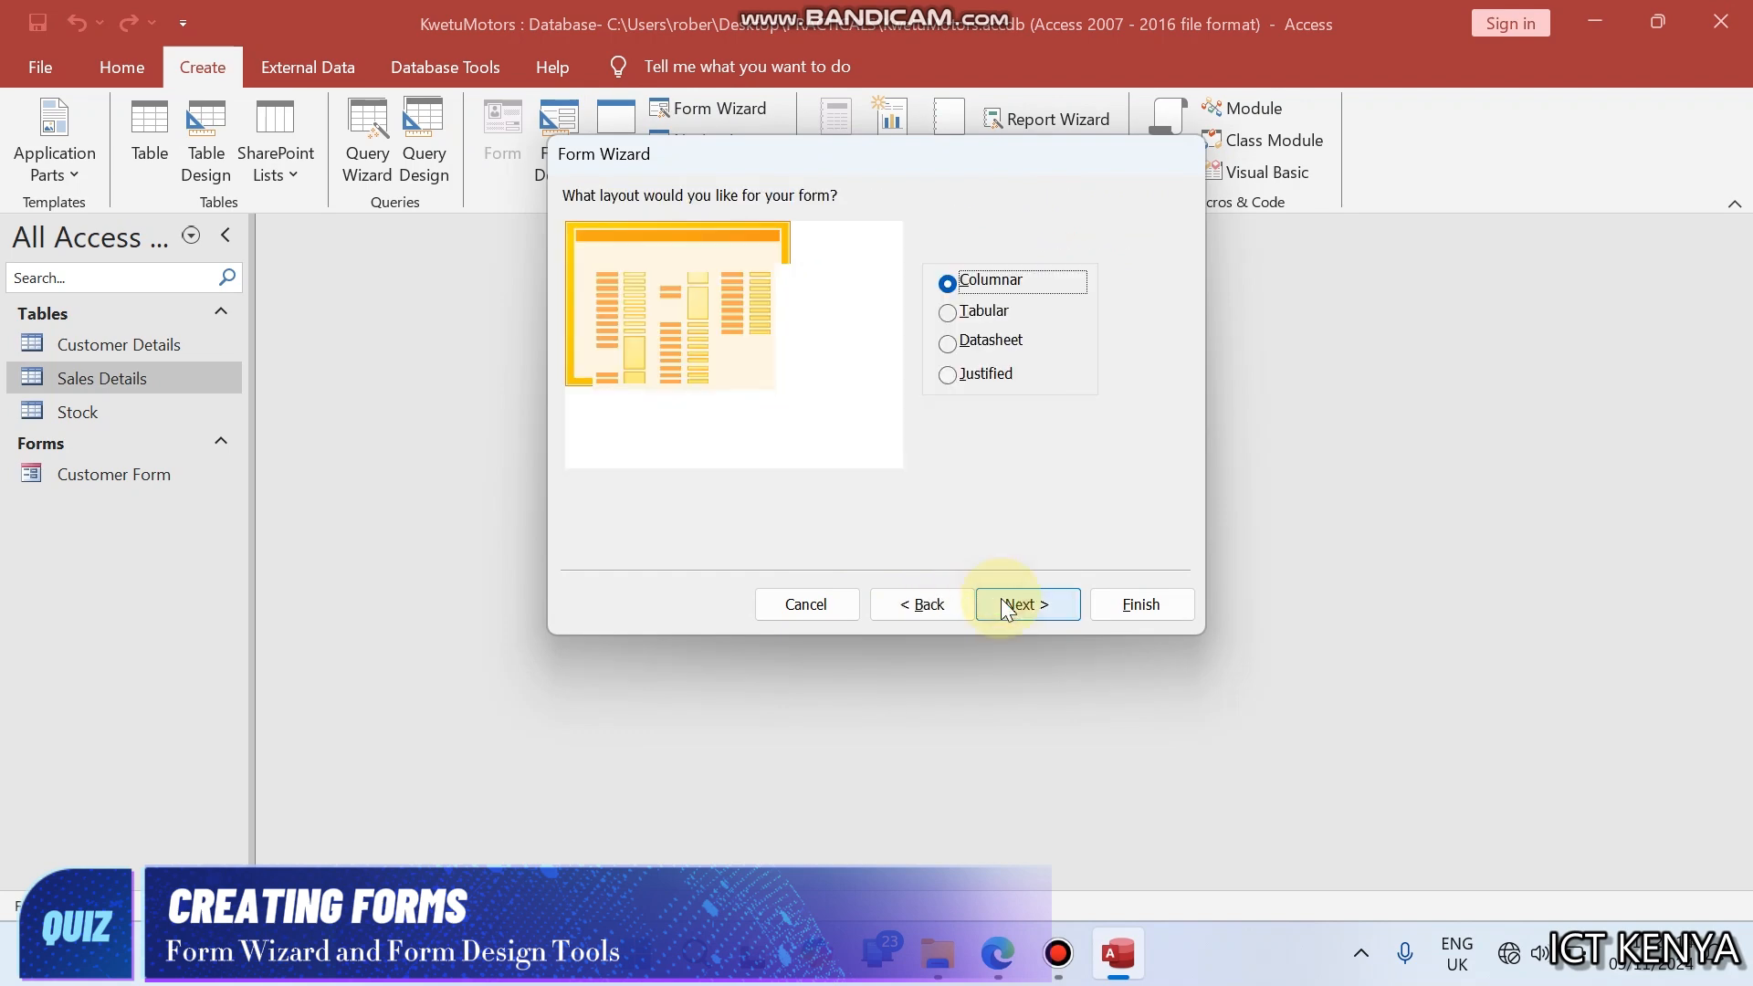
- Preview the Tabular, Datasheet and Justified layouts, and choose Columnar for the sales form
left_click(950, 315)
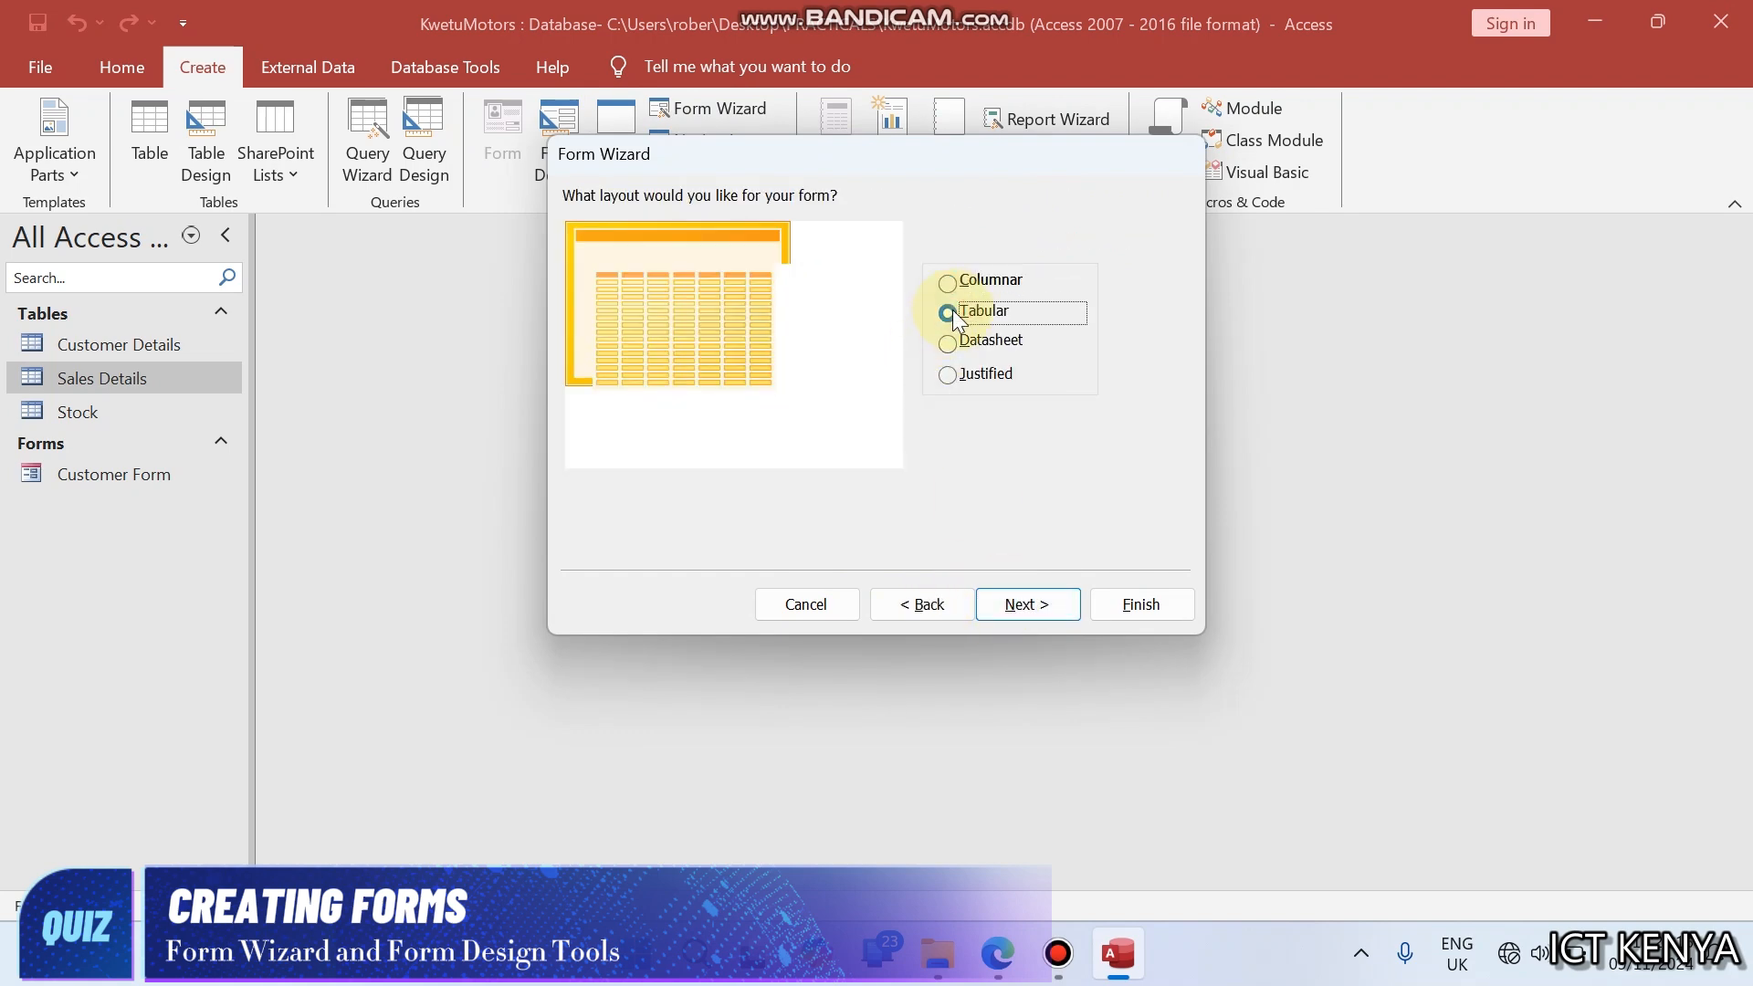
left_click(949, 344)
left_click(950, 374)
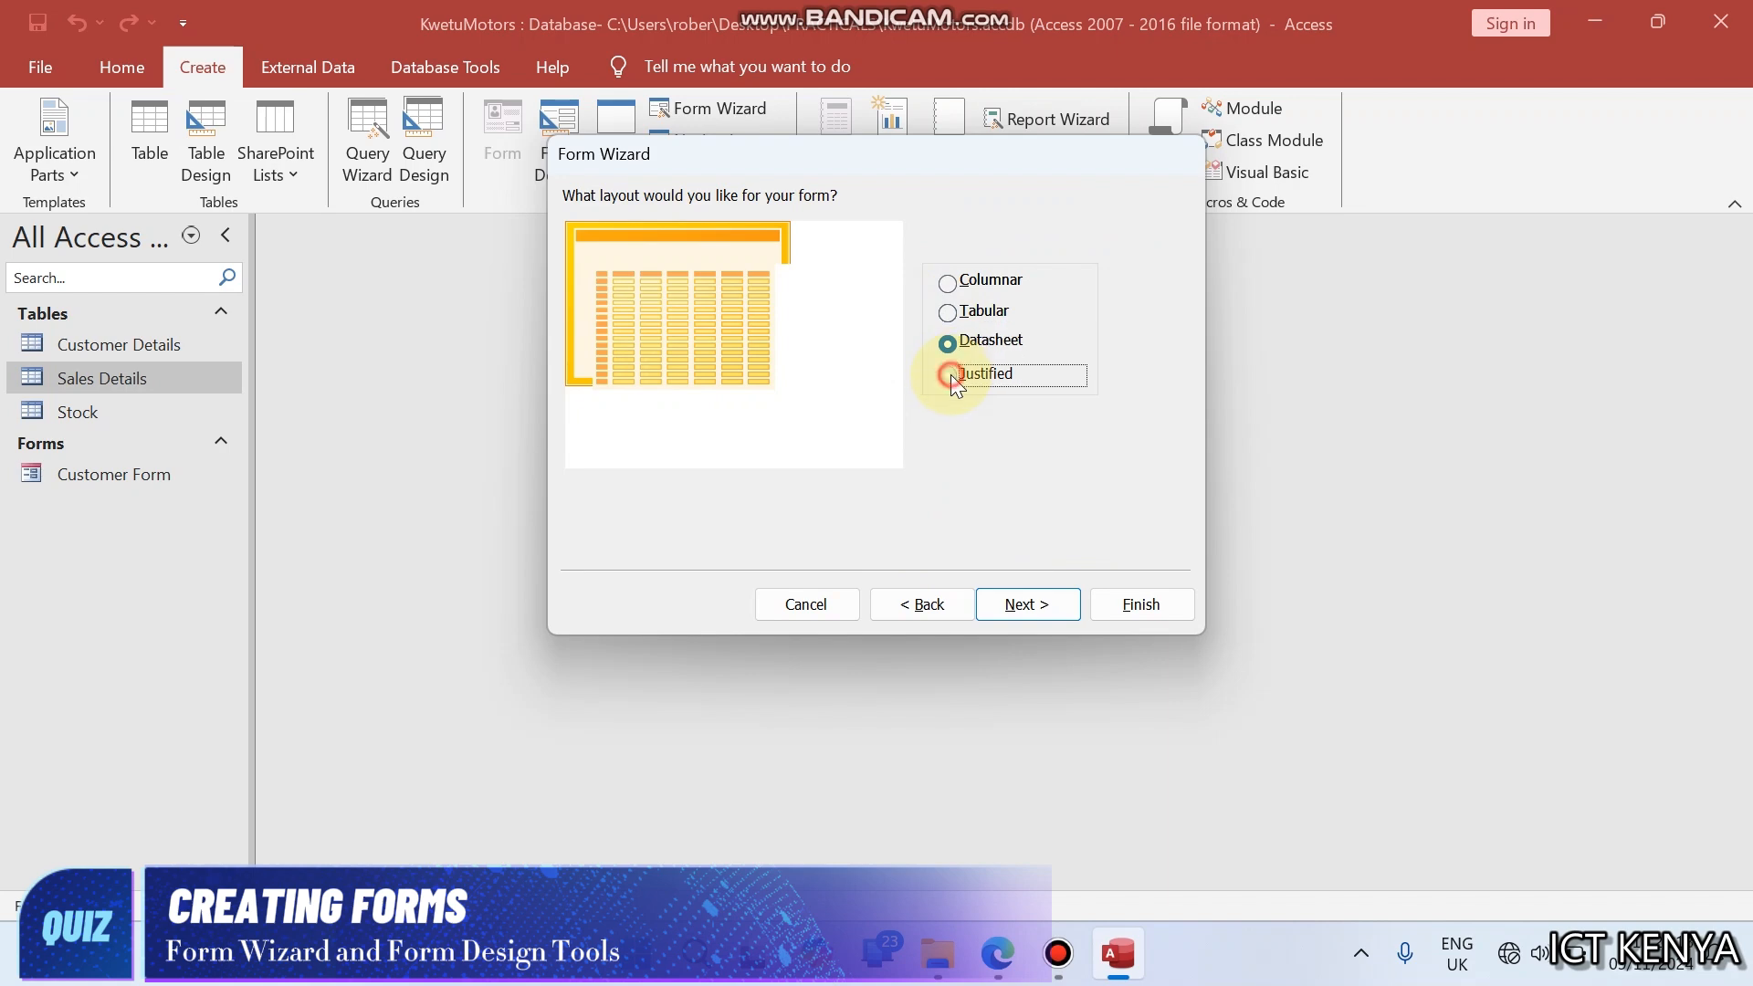
left_click(948, 283)
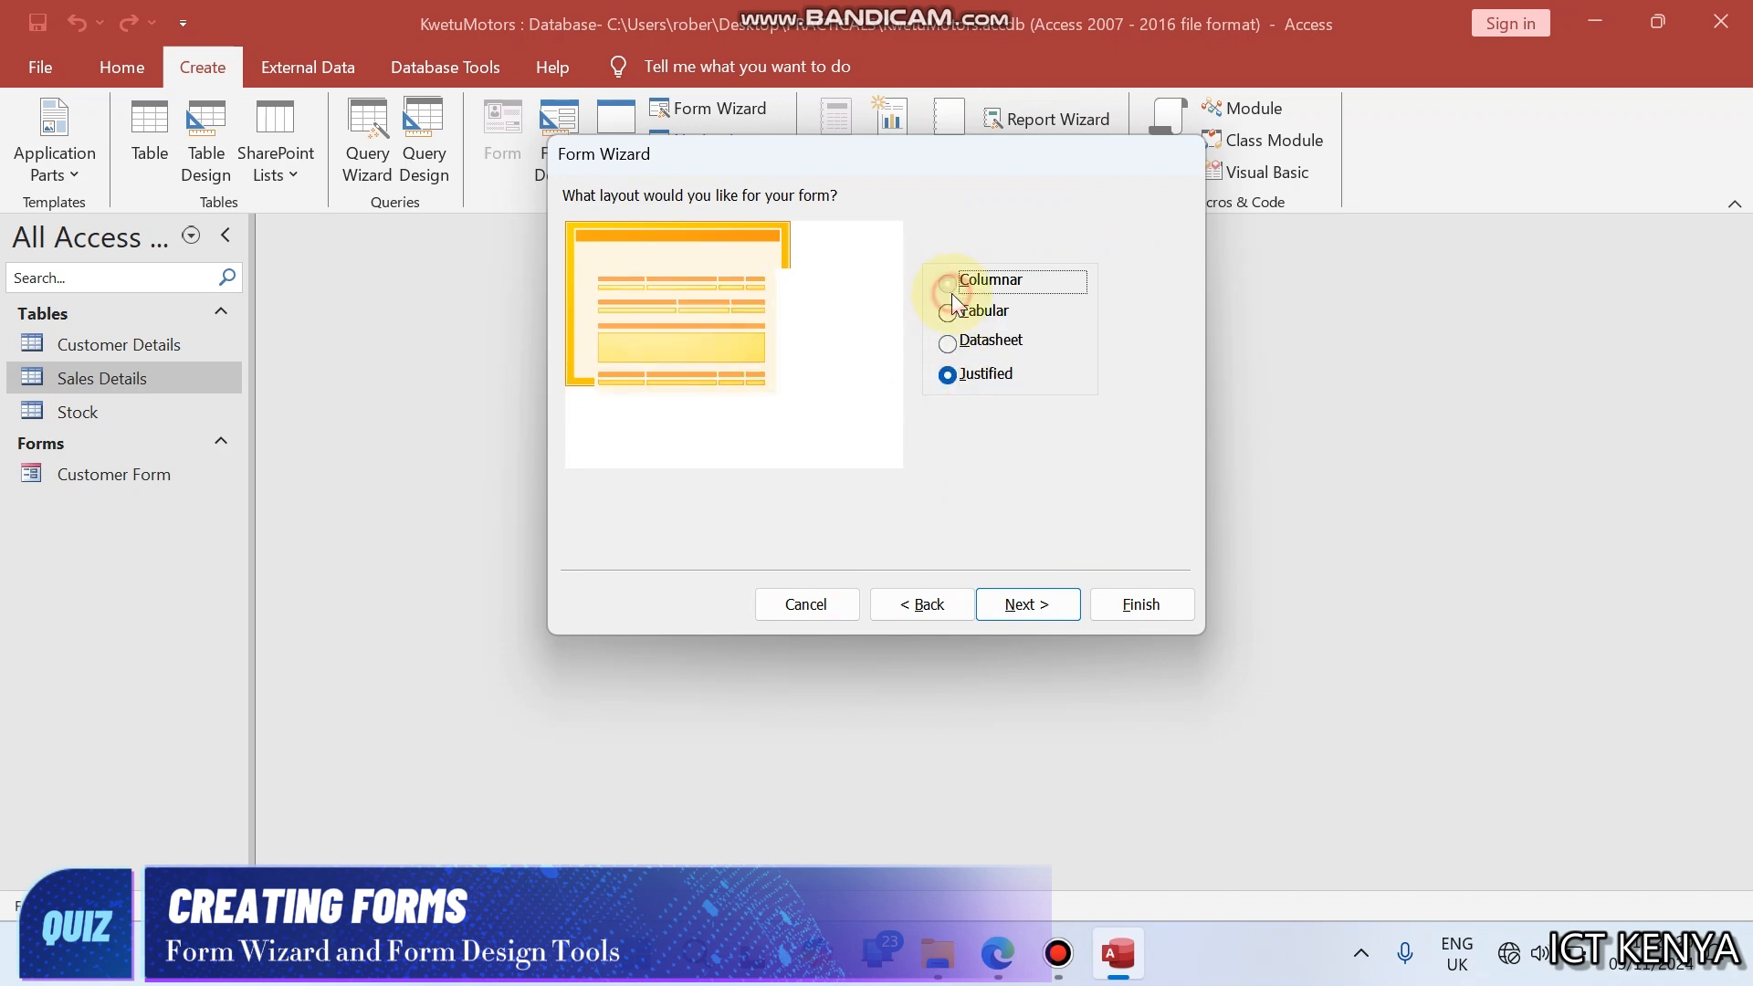
left_click(1028, 604)
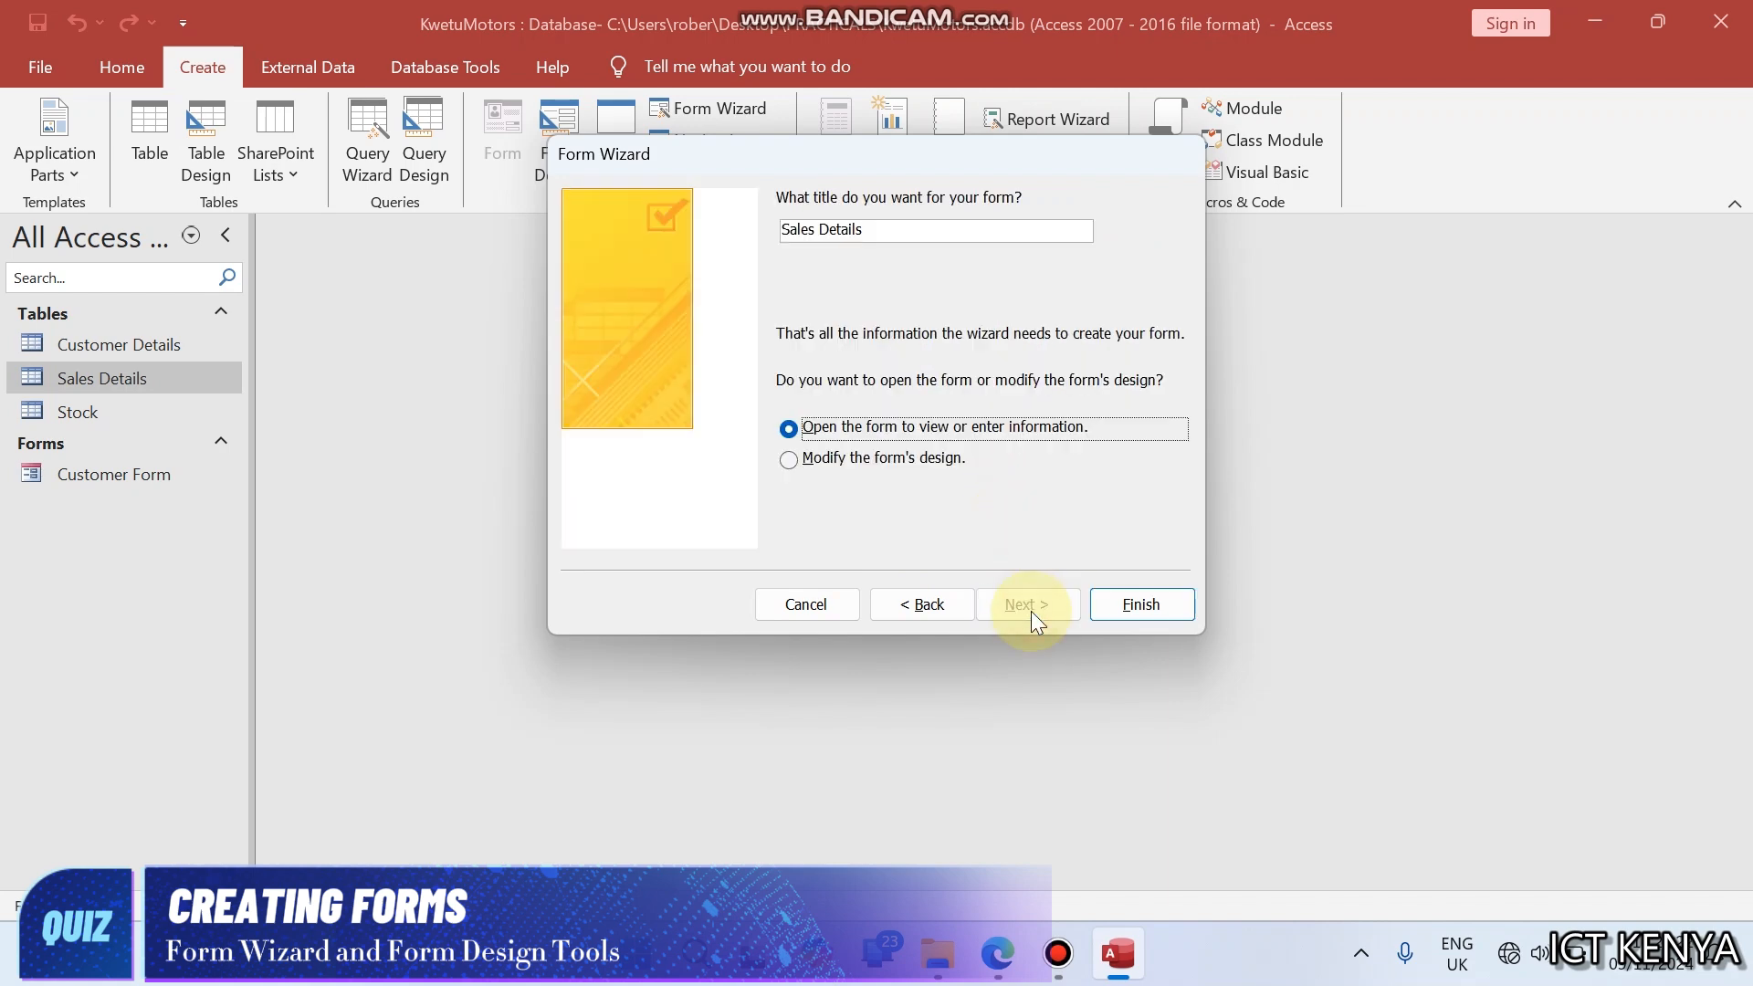
- Finish the wizard with the title Sales Form, copied from the exam PDF, and close the new form
mouse_move(987, 976)
left_click(995, 812)
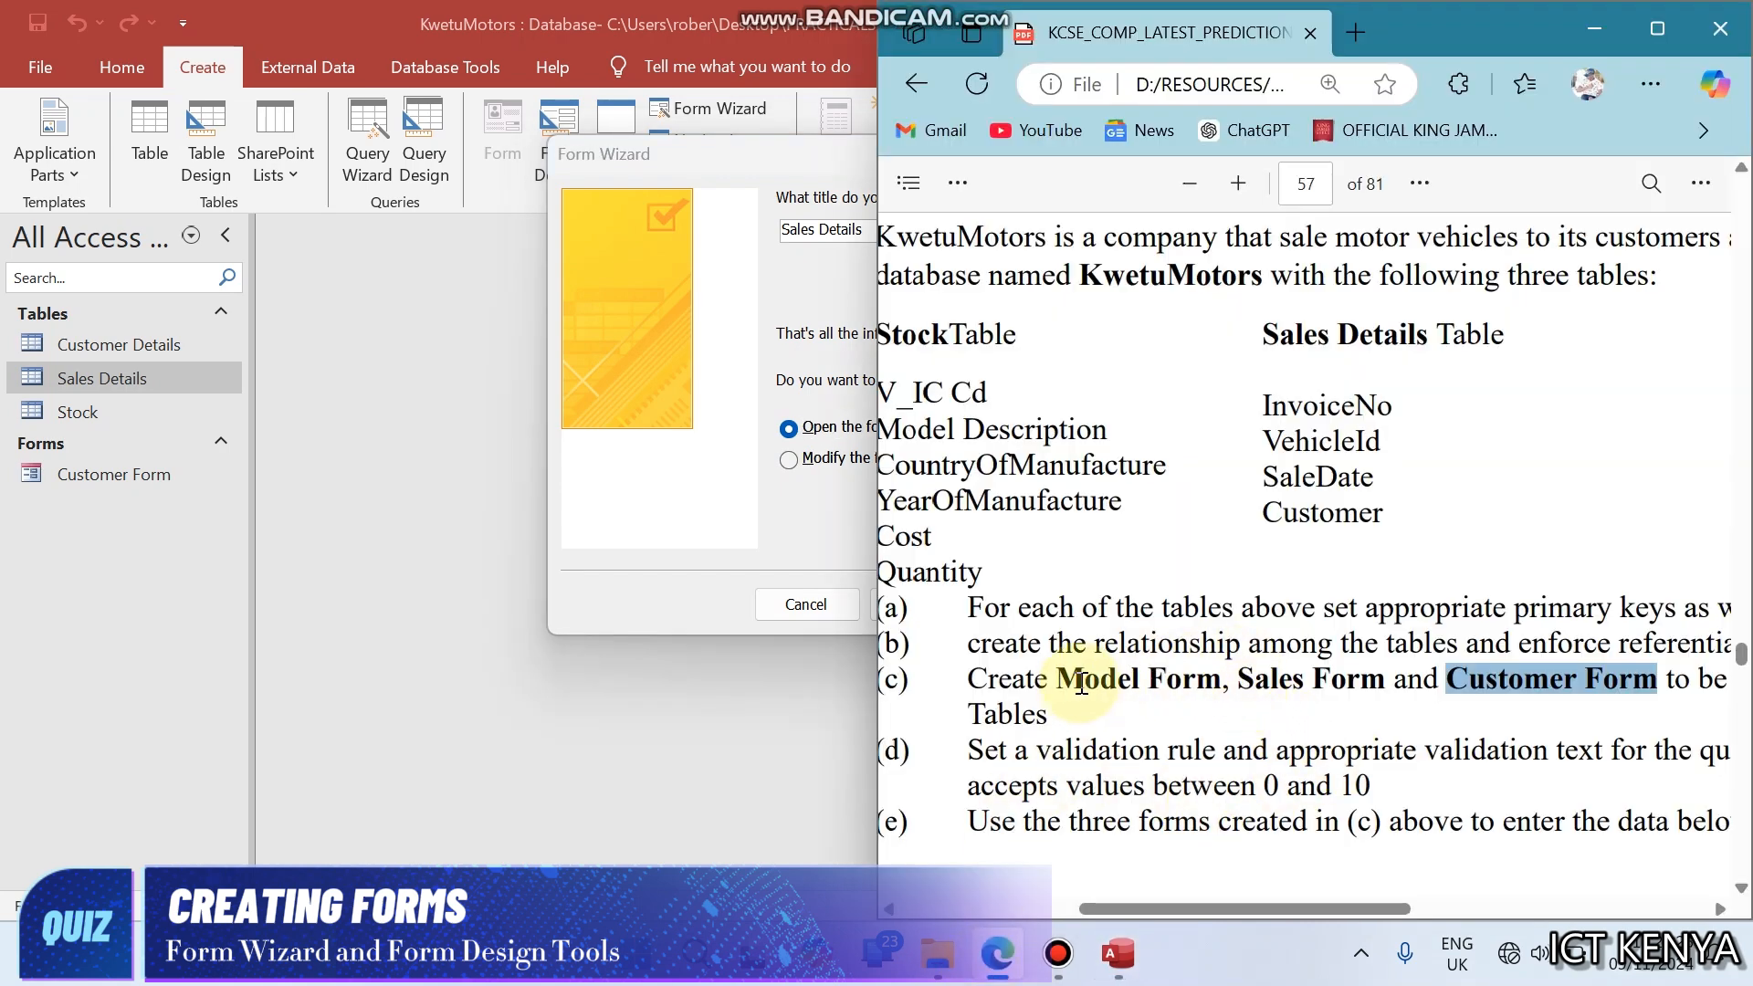
left_click_drag(1242, 684, 1369, 683)
key("ctrl+c")
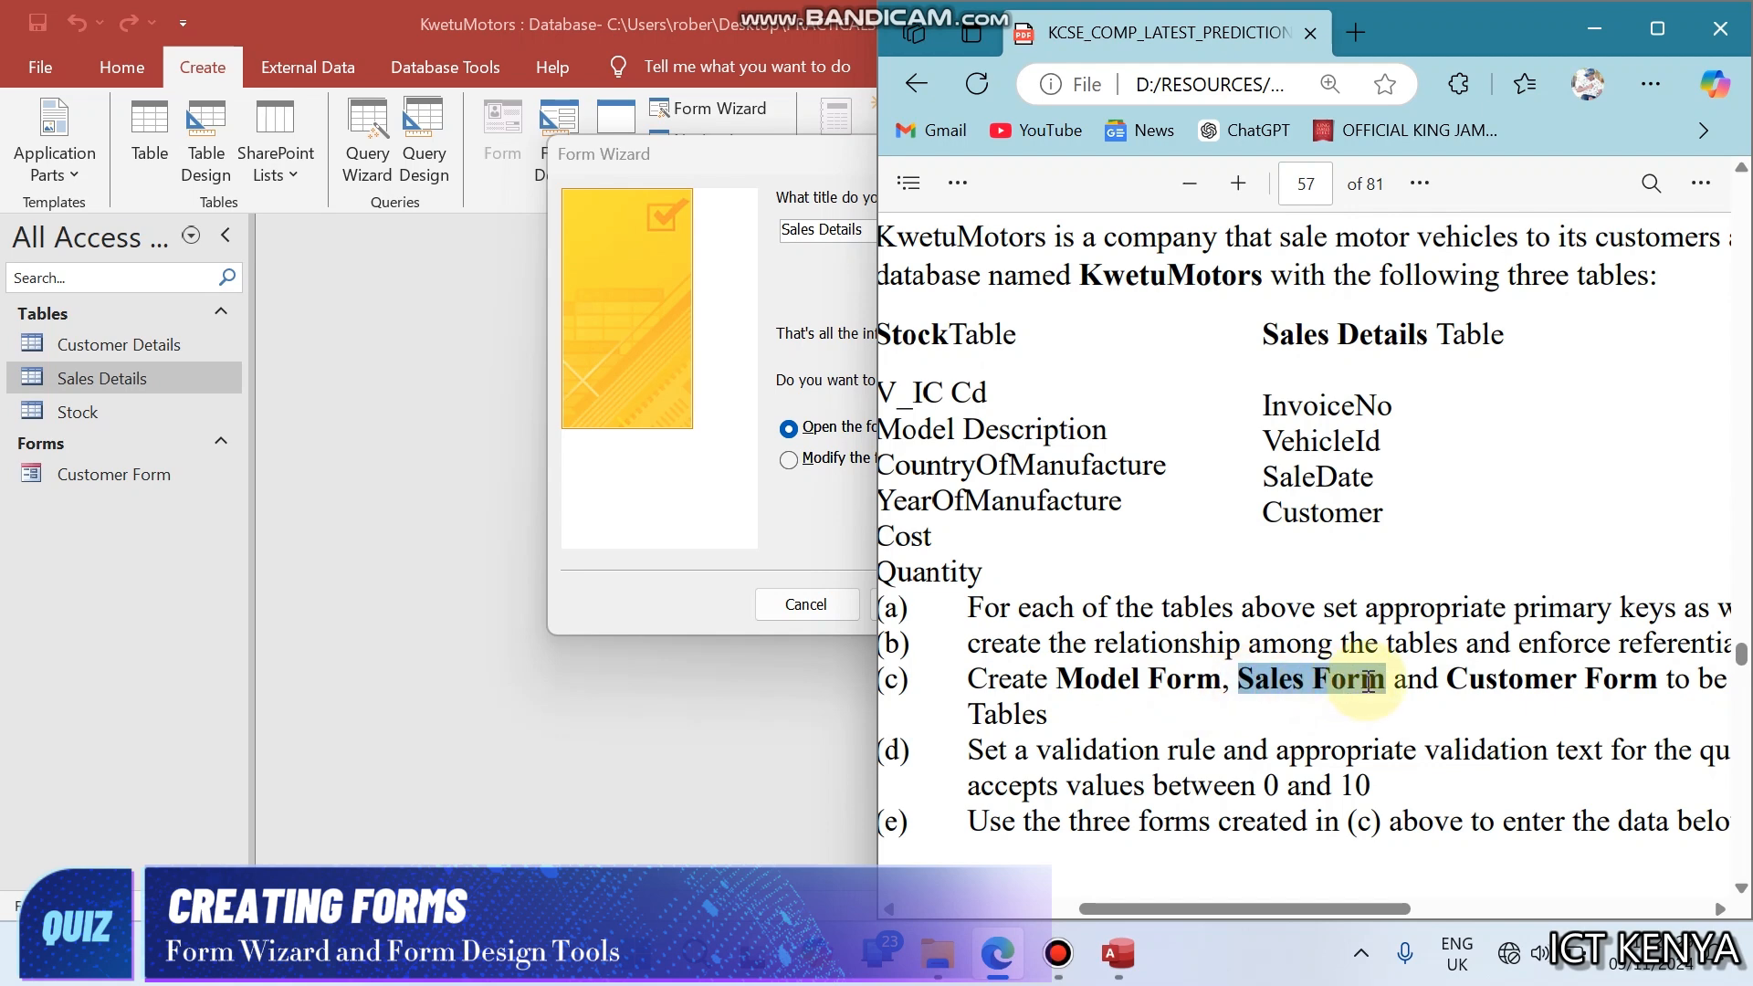
left_click(785, 305)
left_click_drag(871, 229, 732, 225)
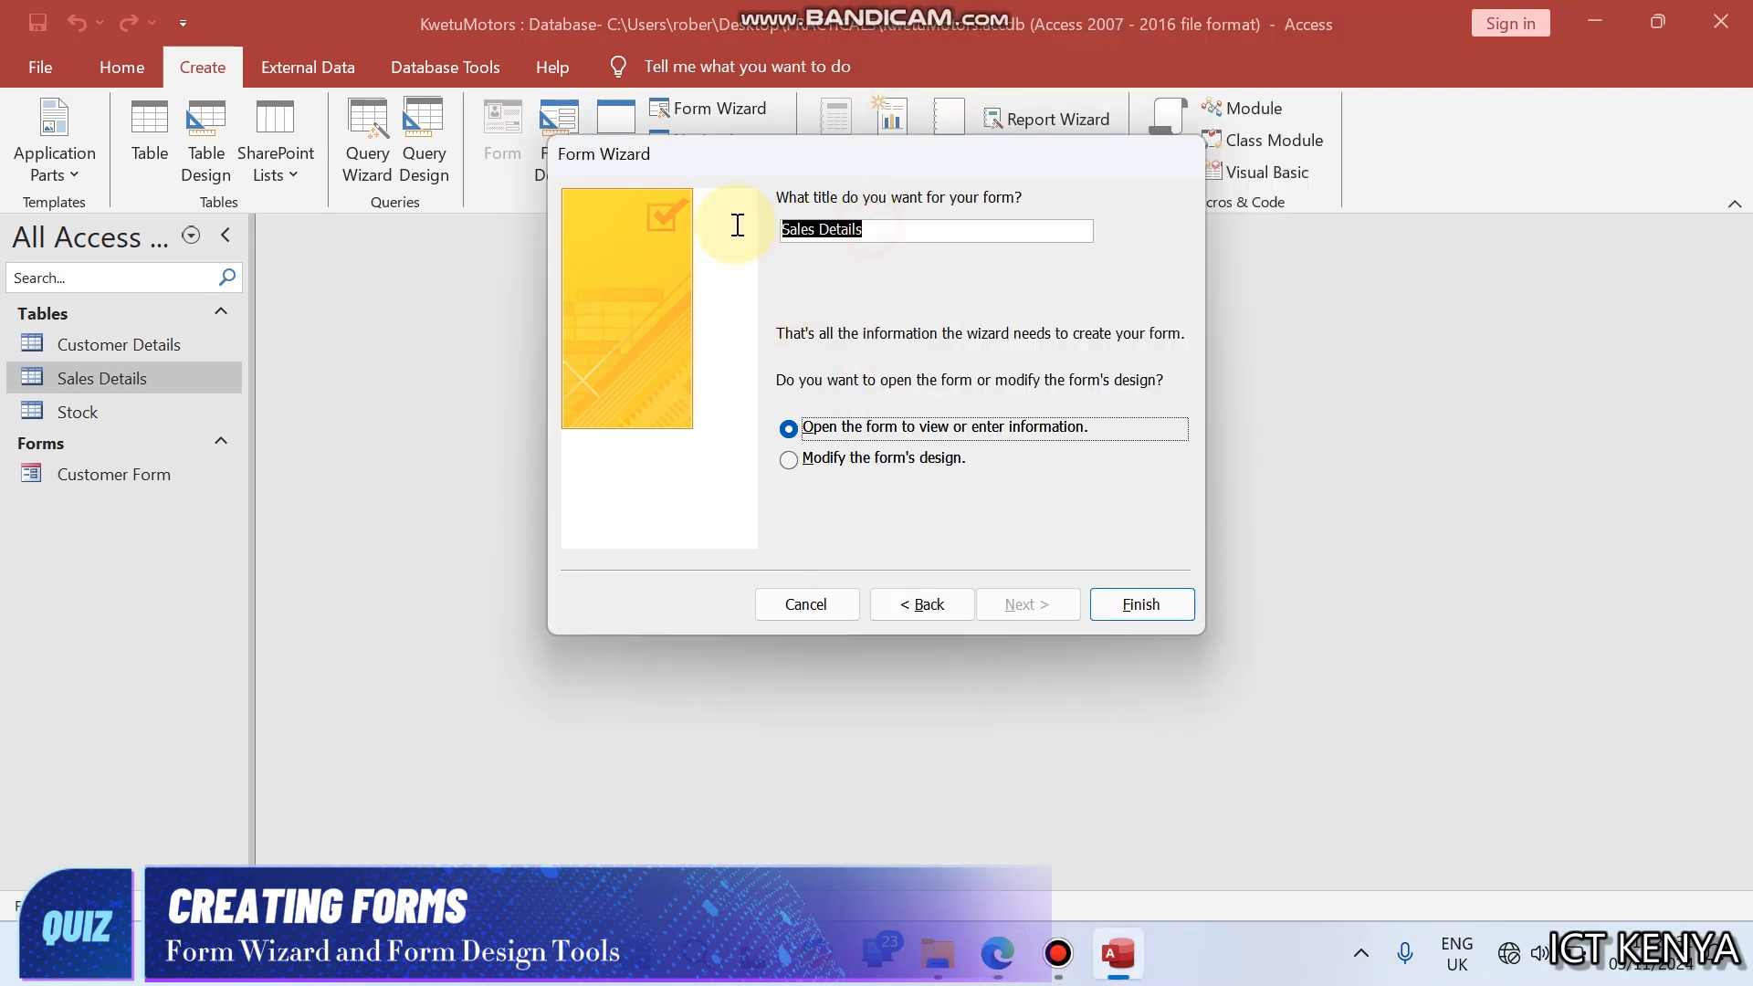
key("ctrl+v")
left_click(1114, 600)
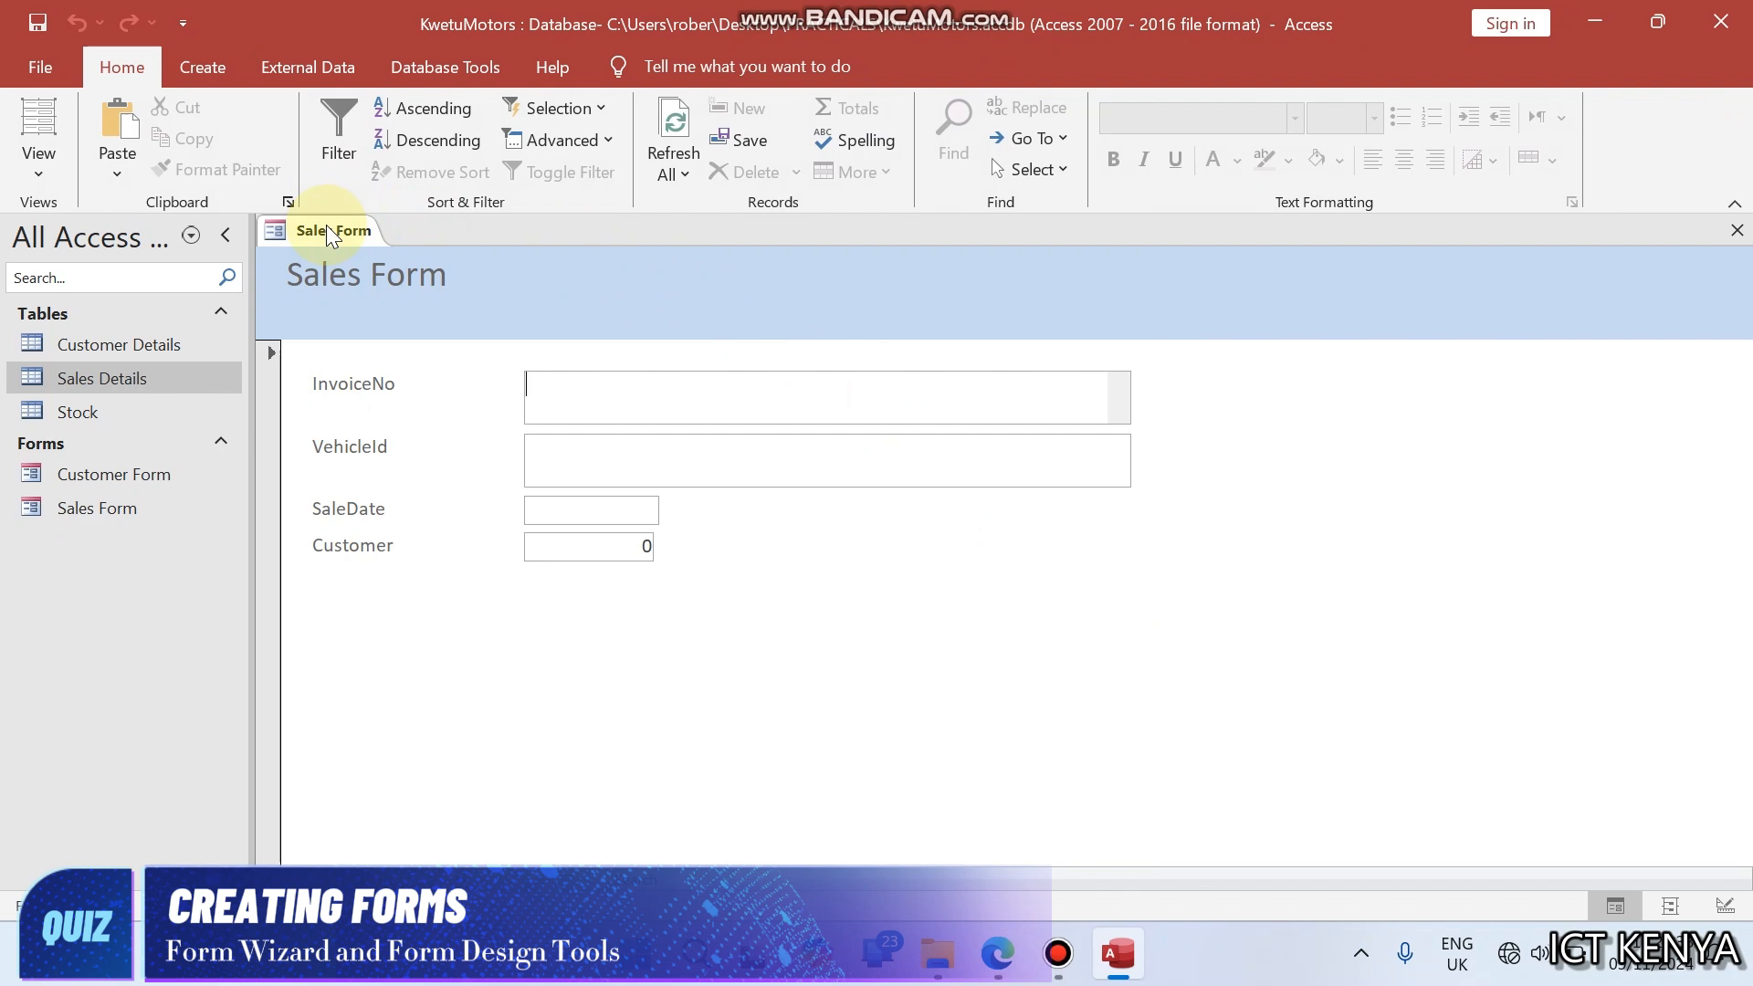
right_click(326, 234)
left_click(360, 274)
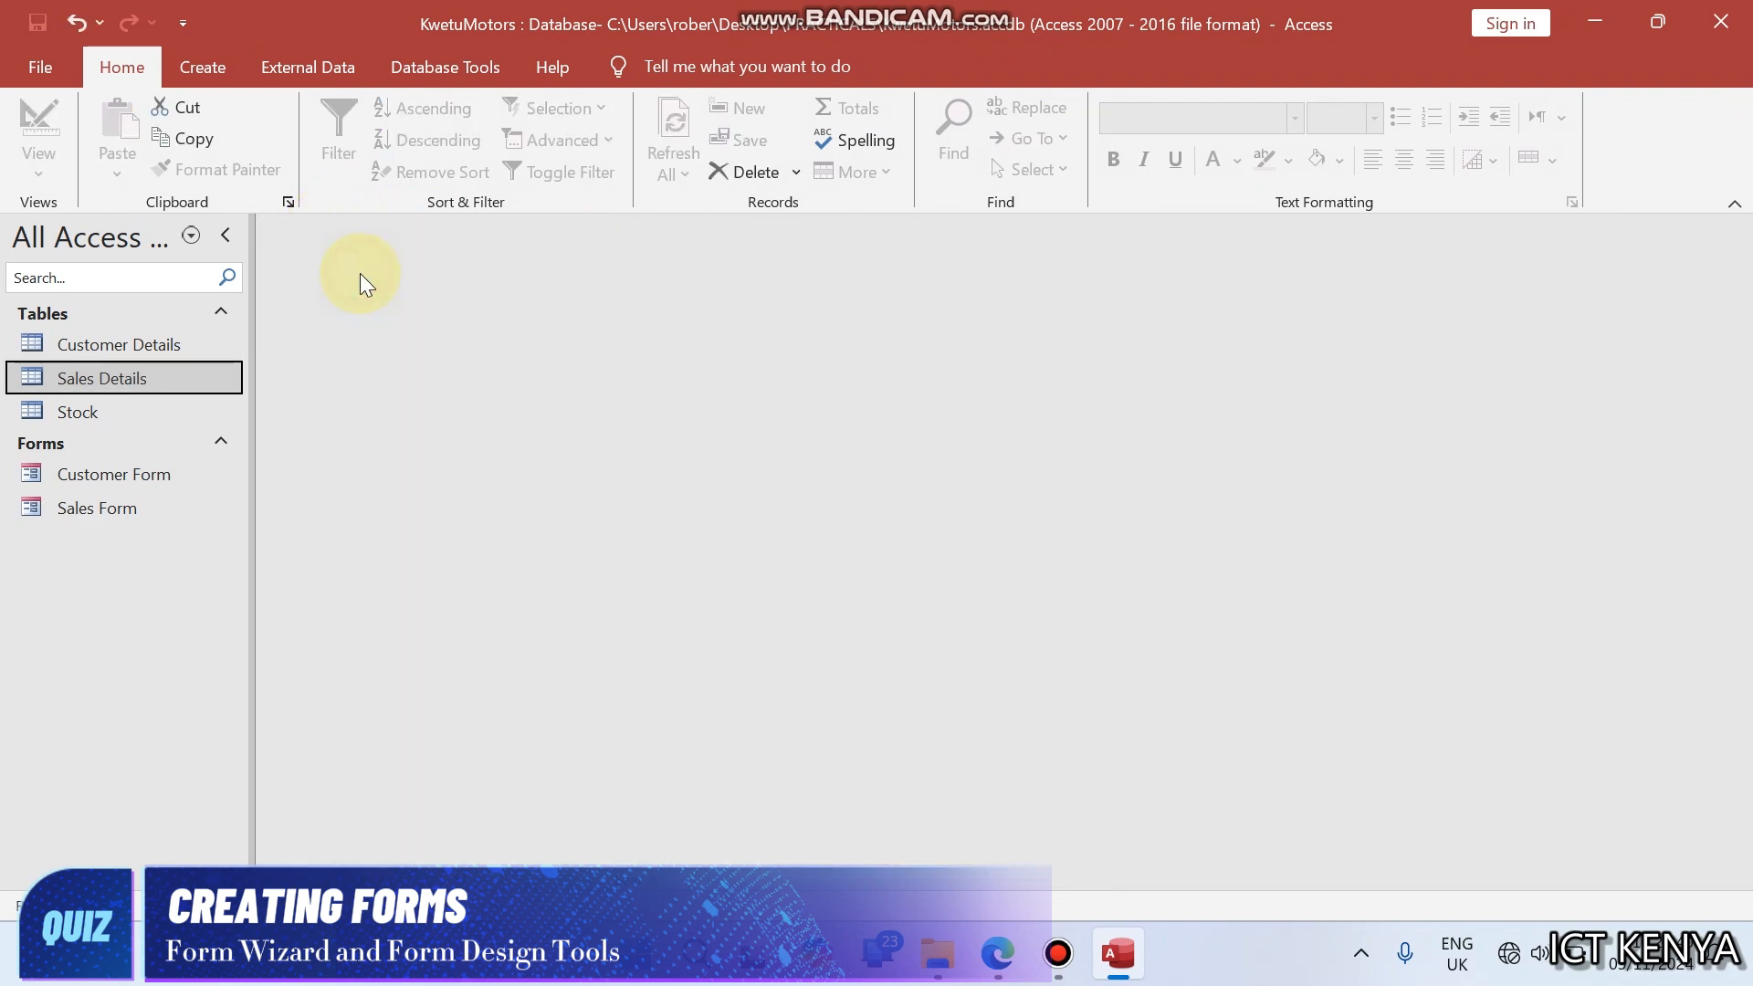
- Start a blank form in design view and add a wide label reading MODEL FORM across the top of the Detail section
left_click(217, 60)
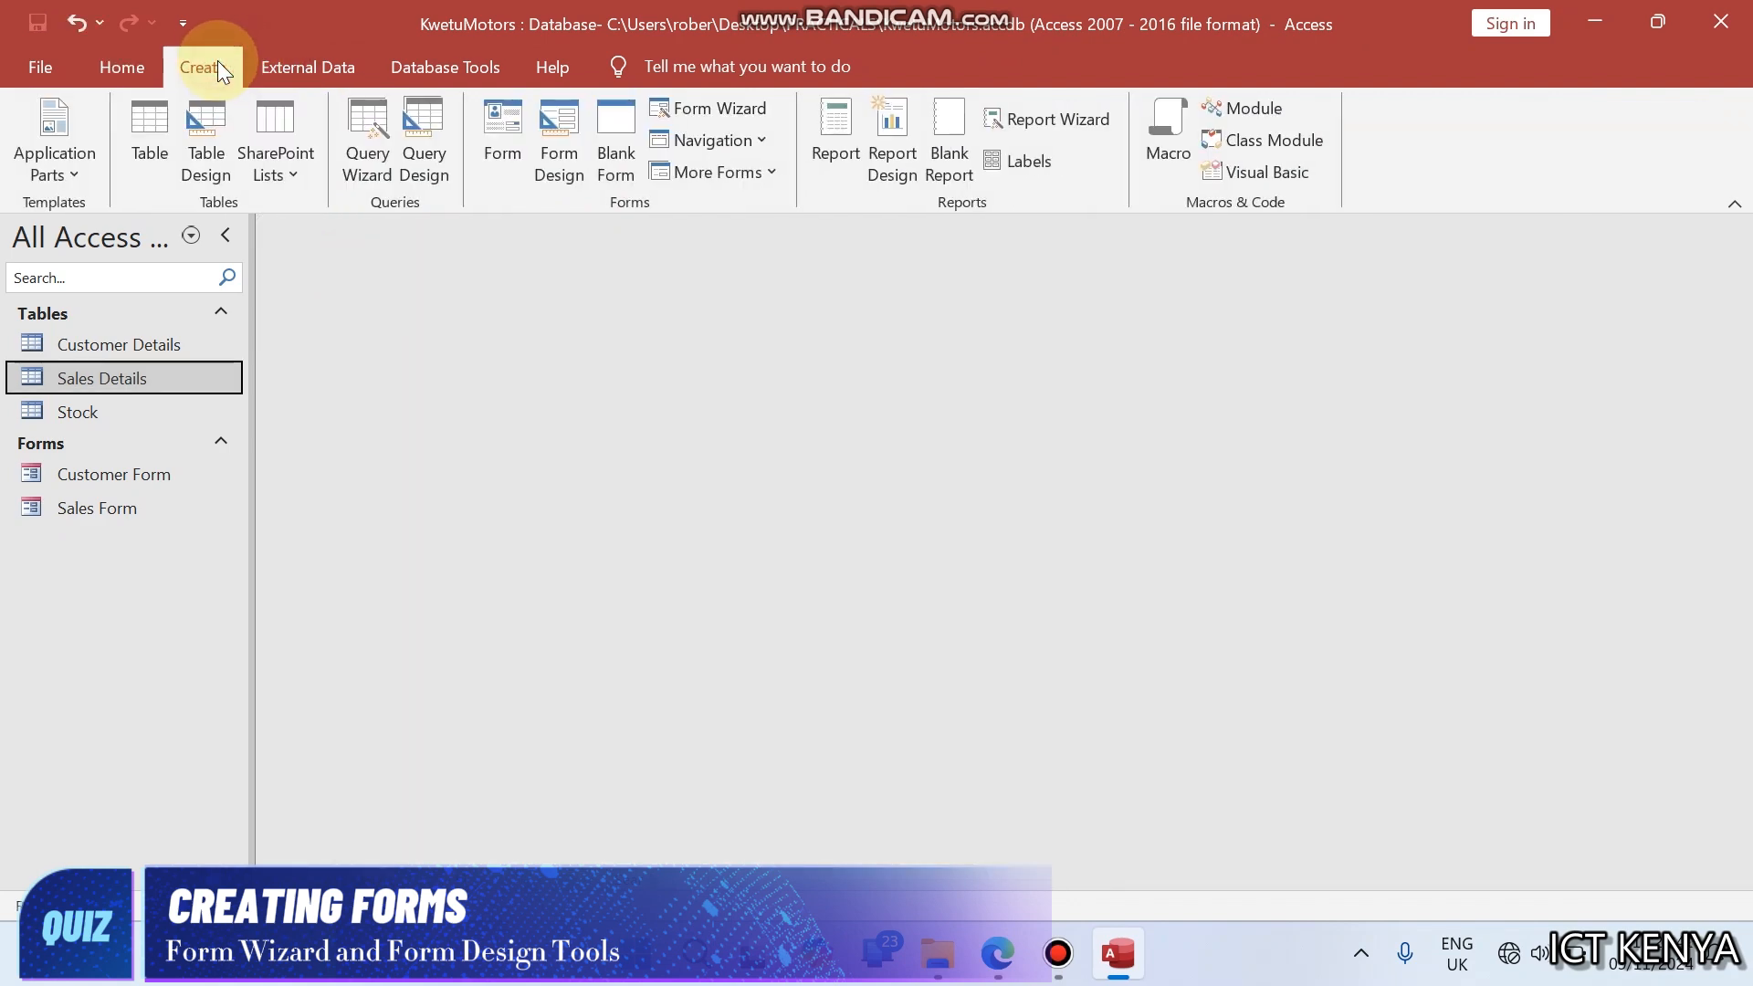
left_click(555, 127)
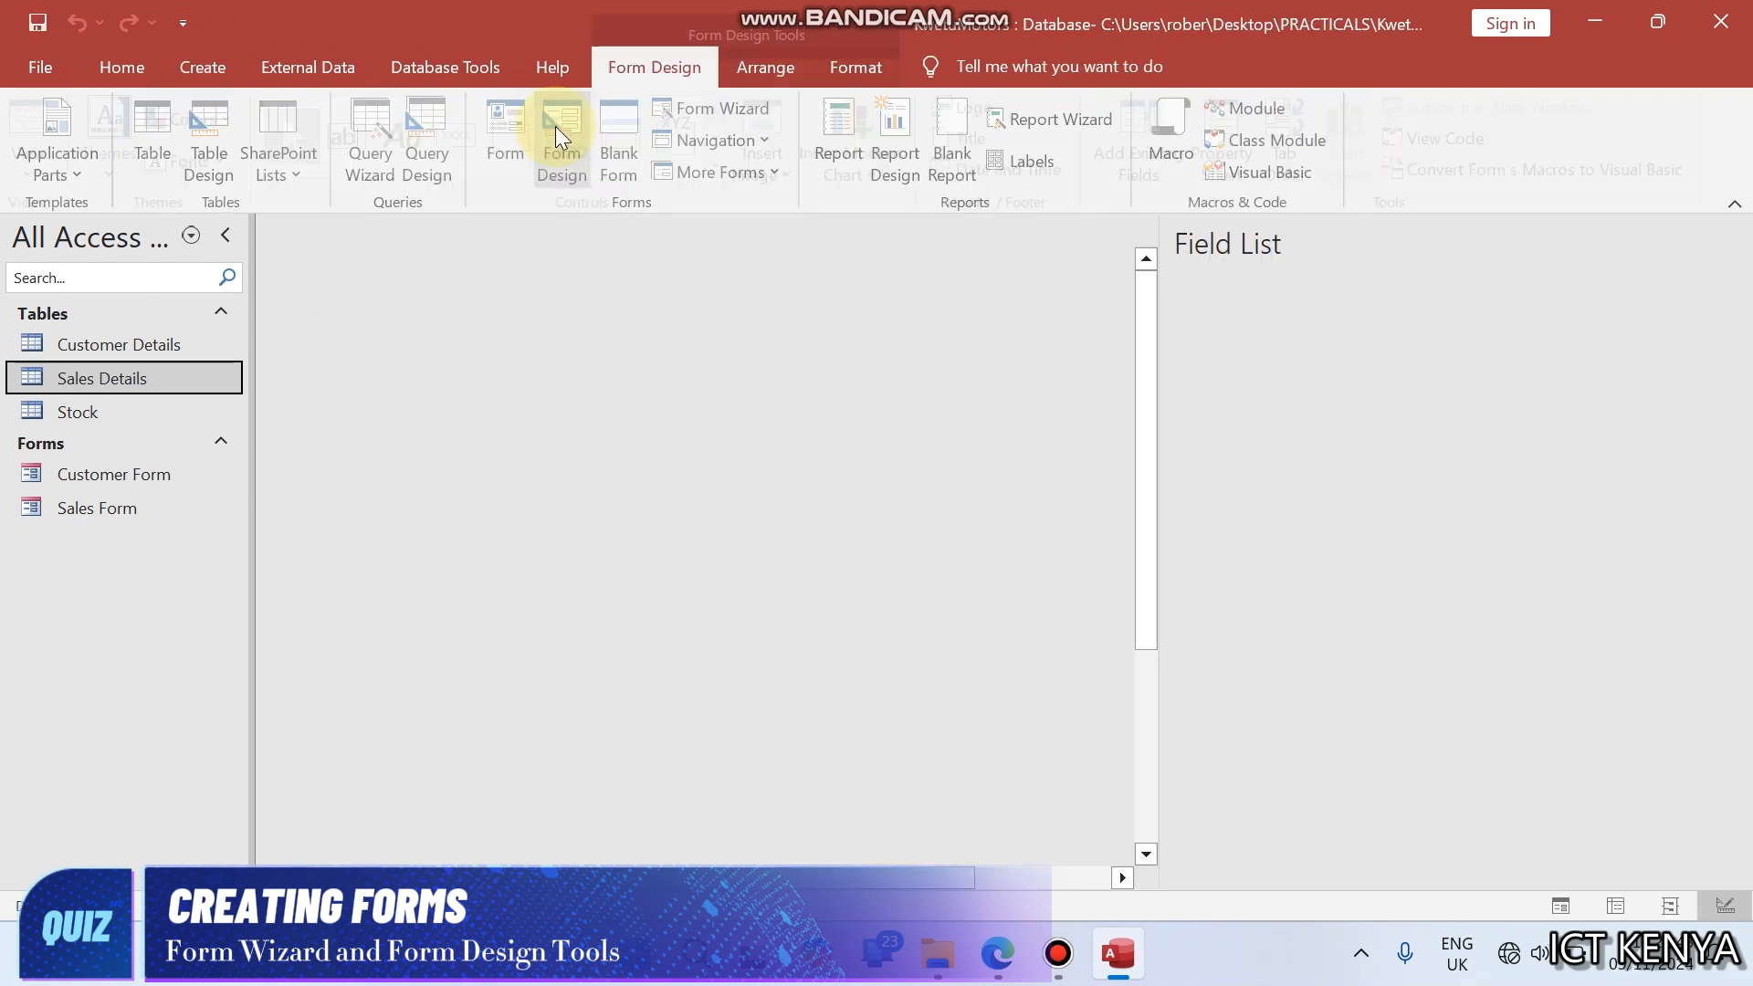
left_click(997, 955)
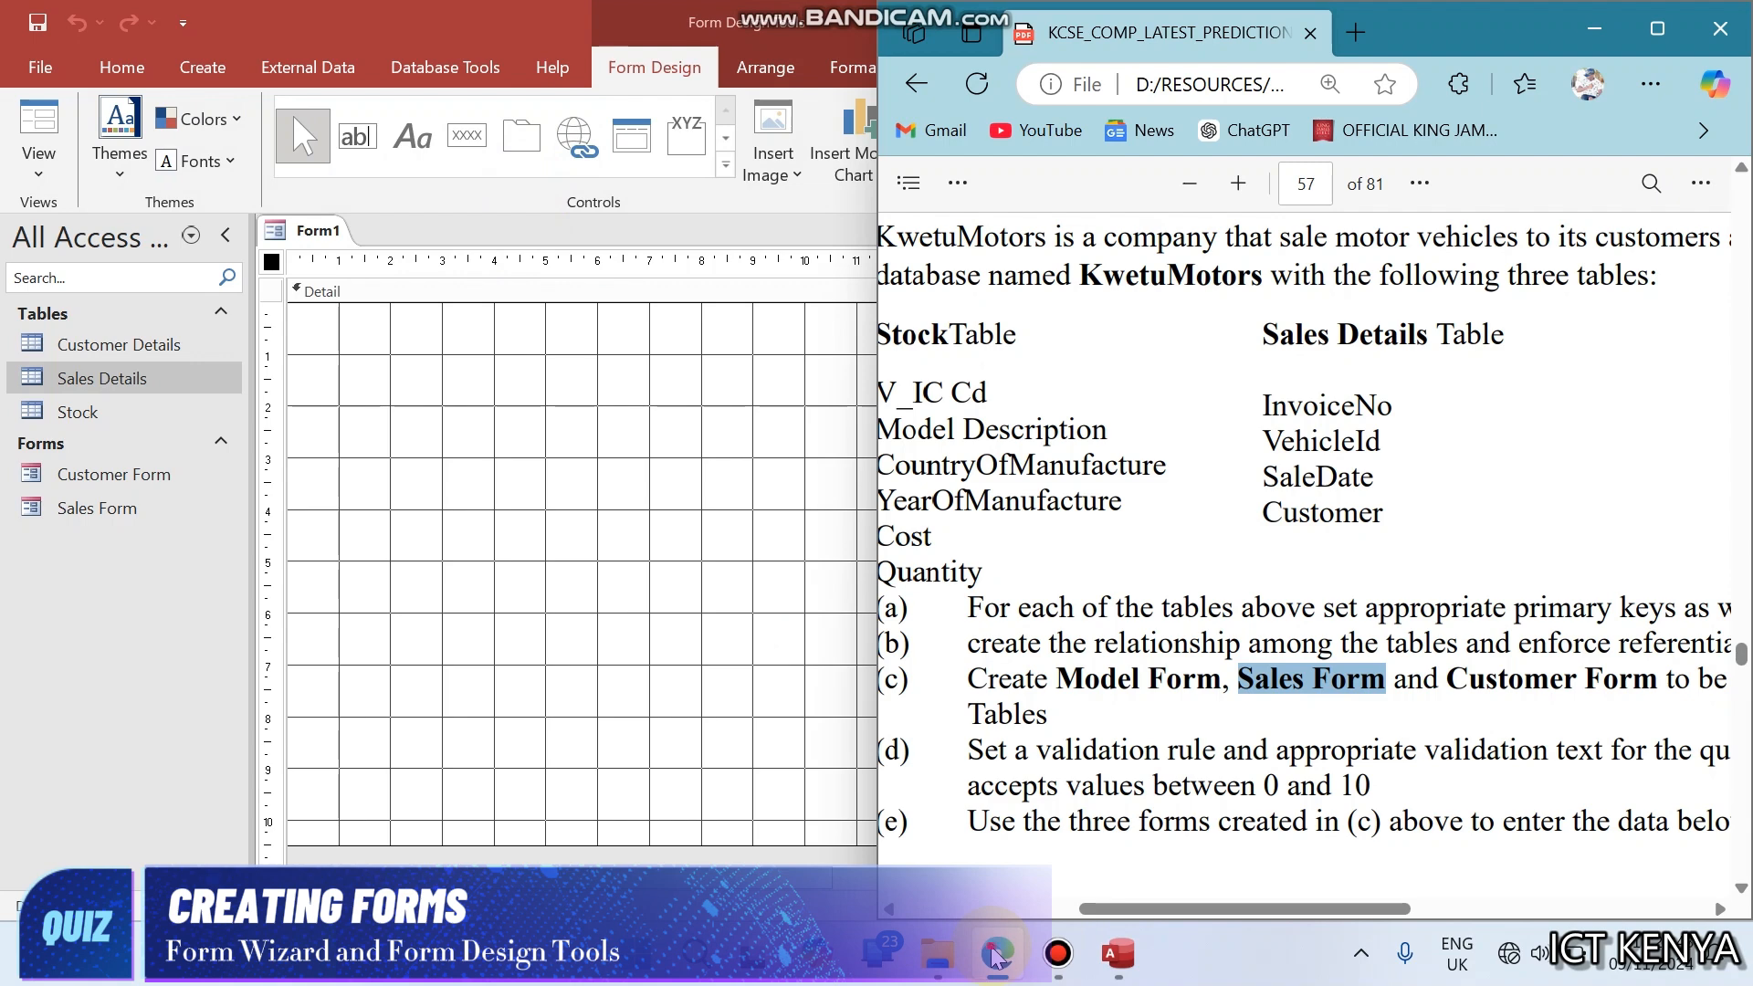
left_click(998, 955)
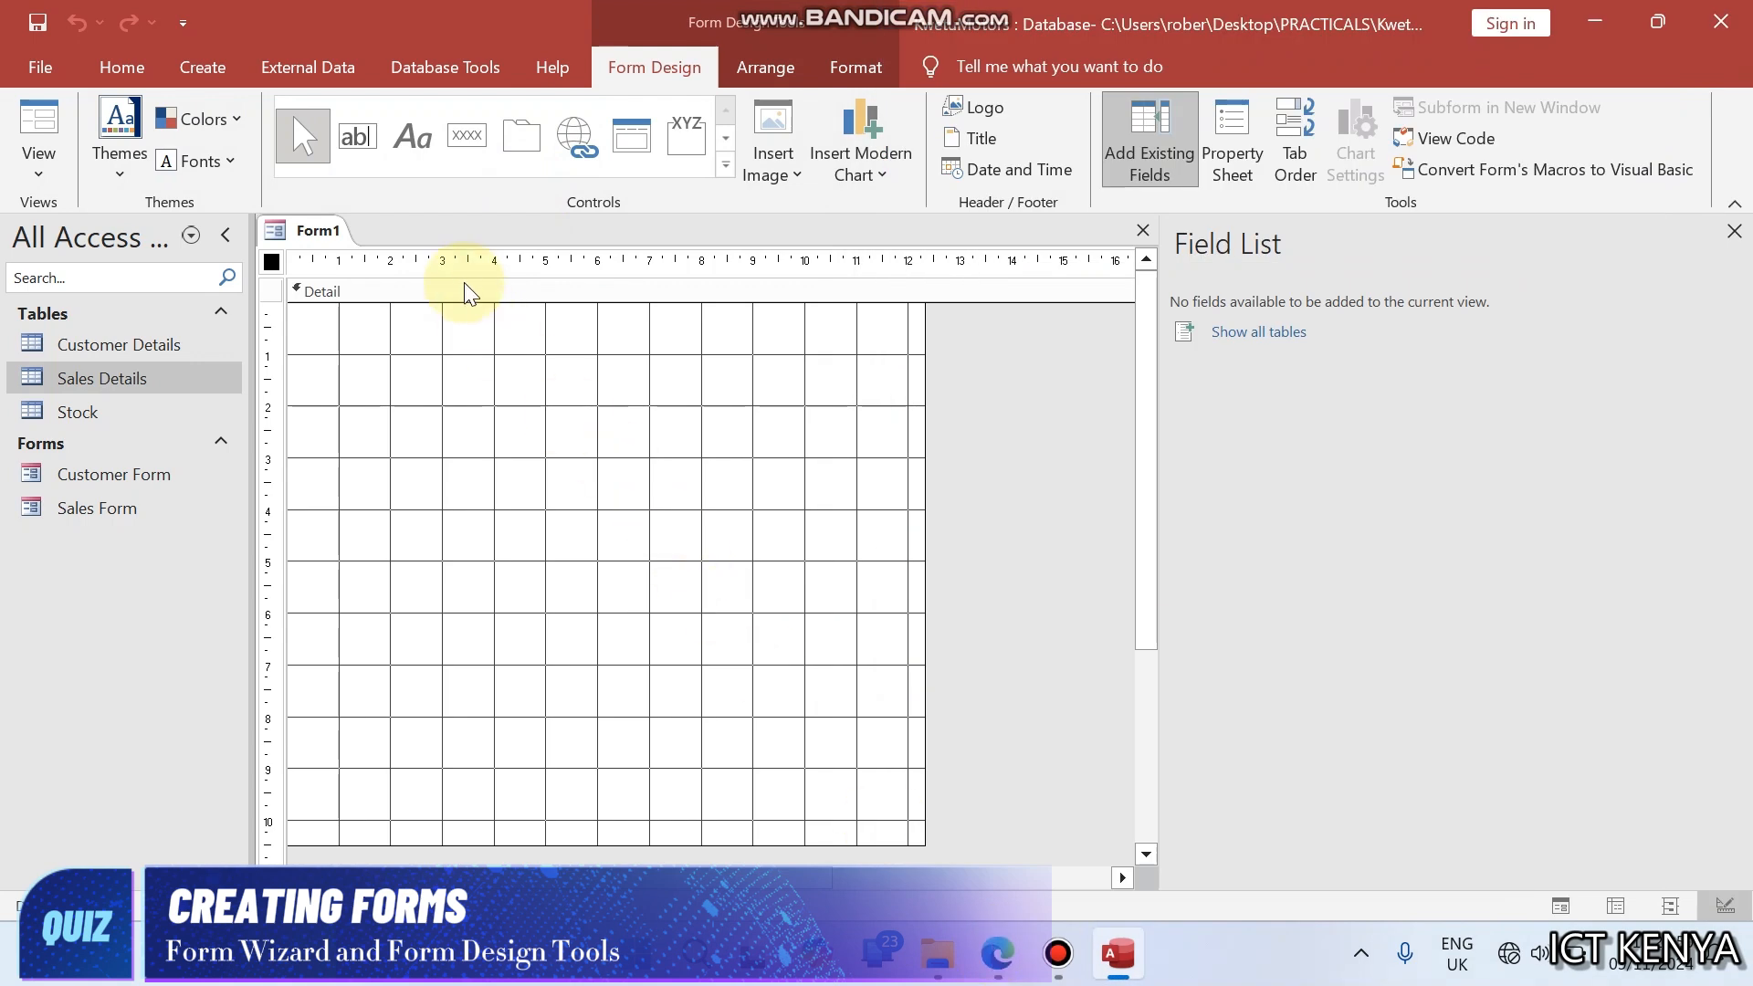
left_click(402, 131)
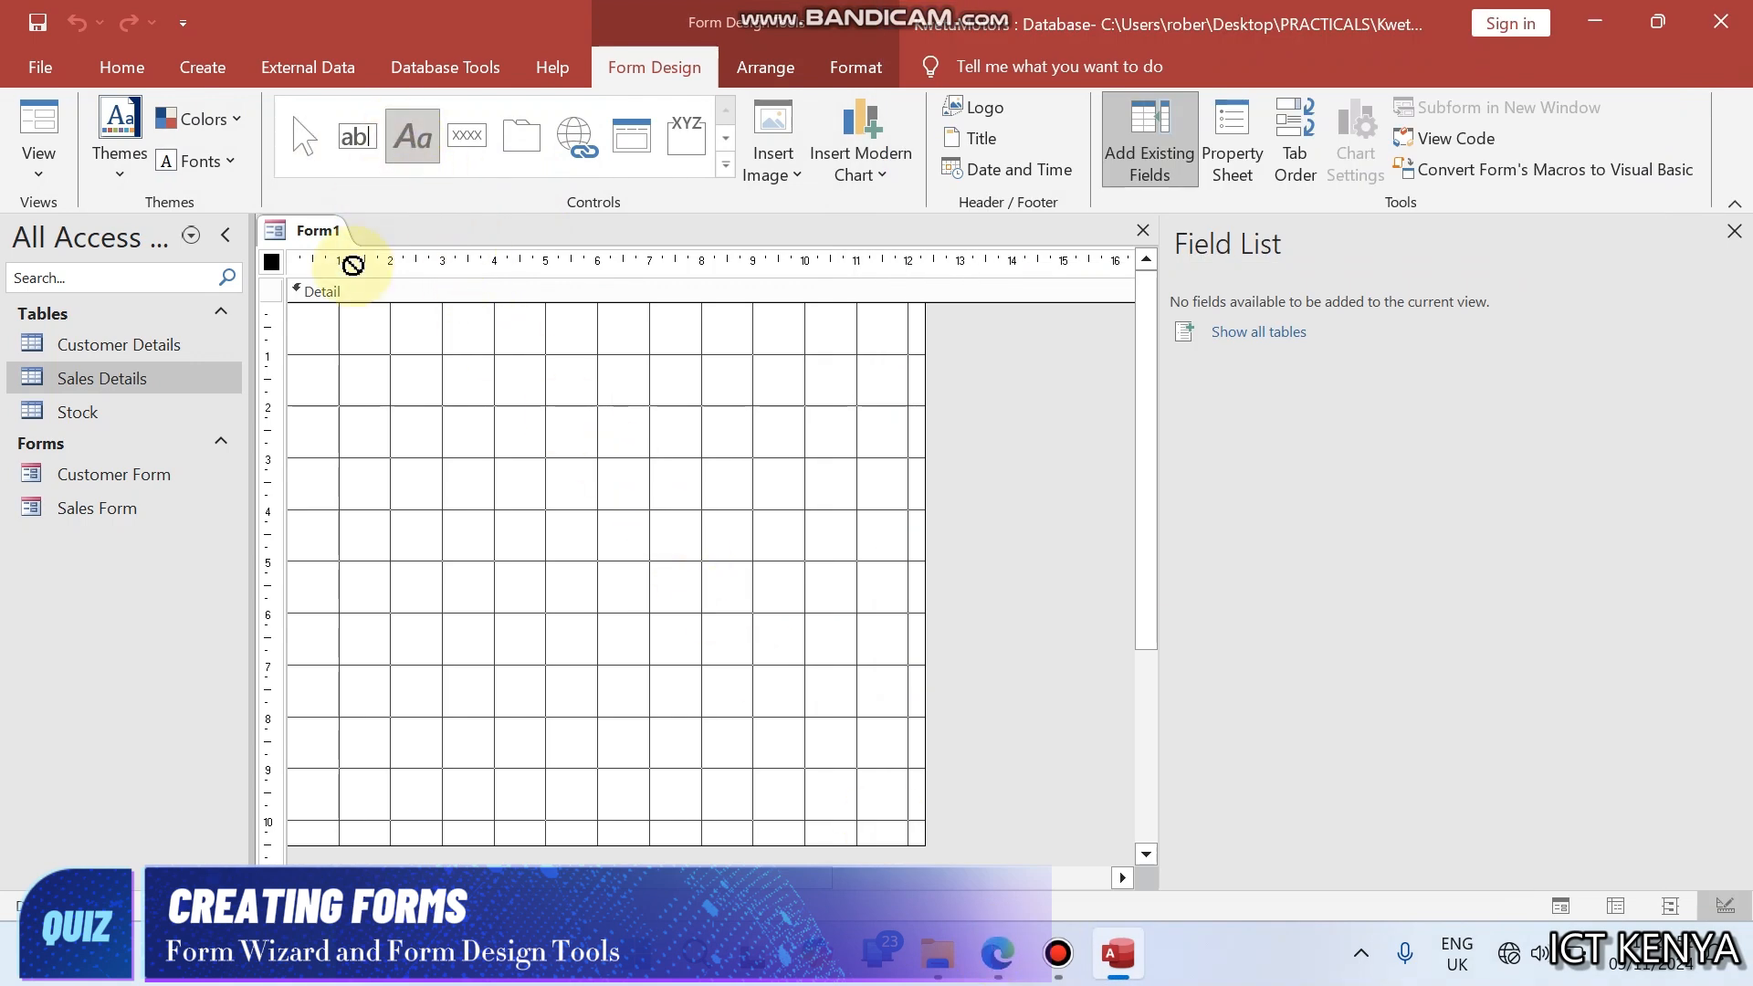
left_click_drag(334, 318, 913, 408)
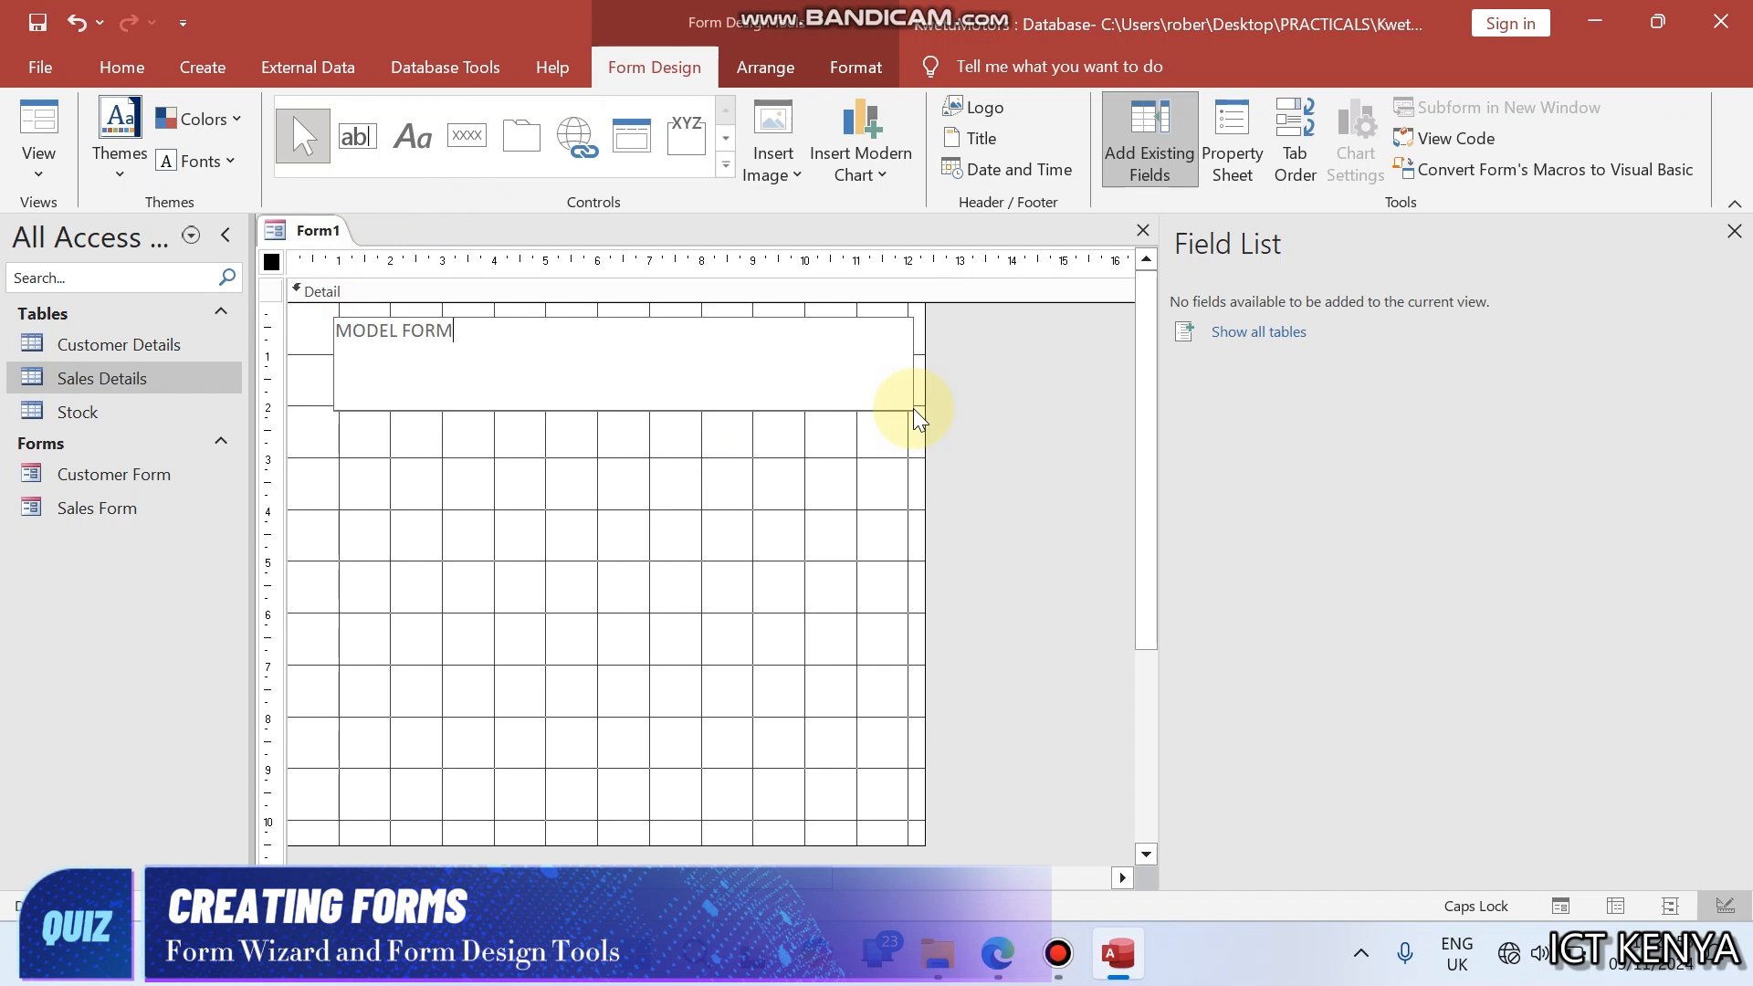
left_click(862, 487)
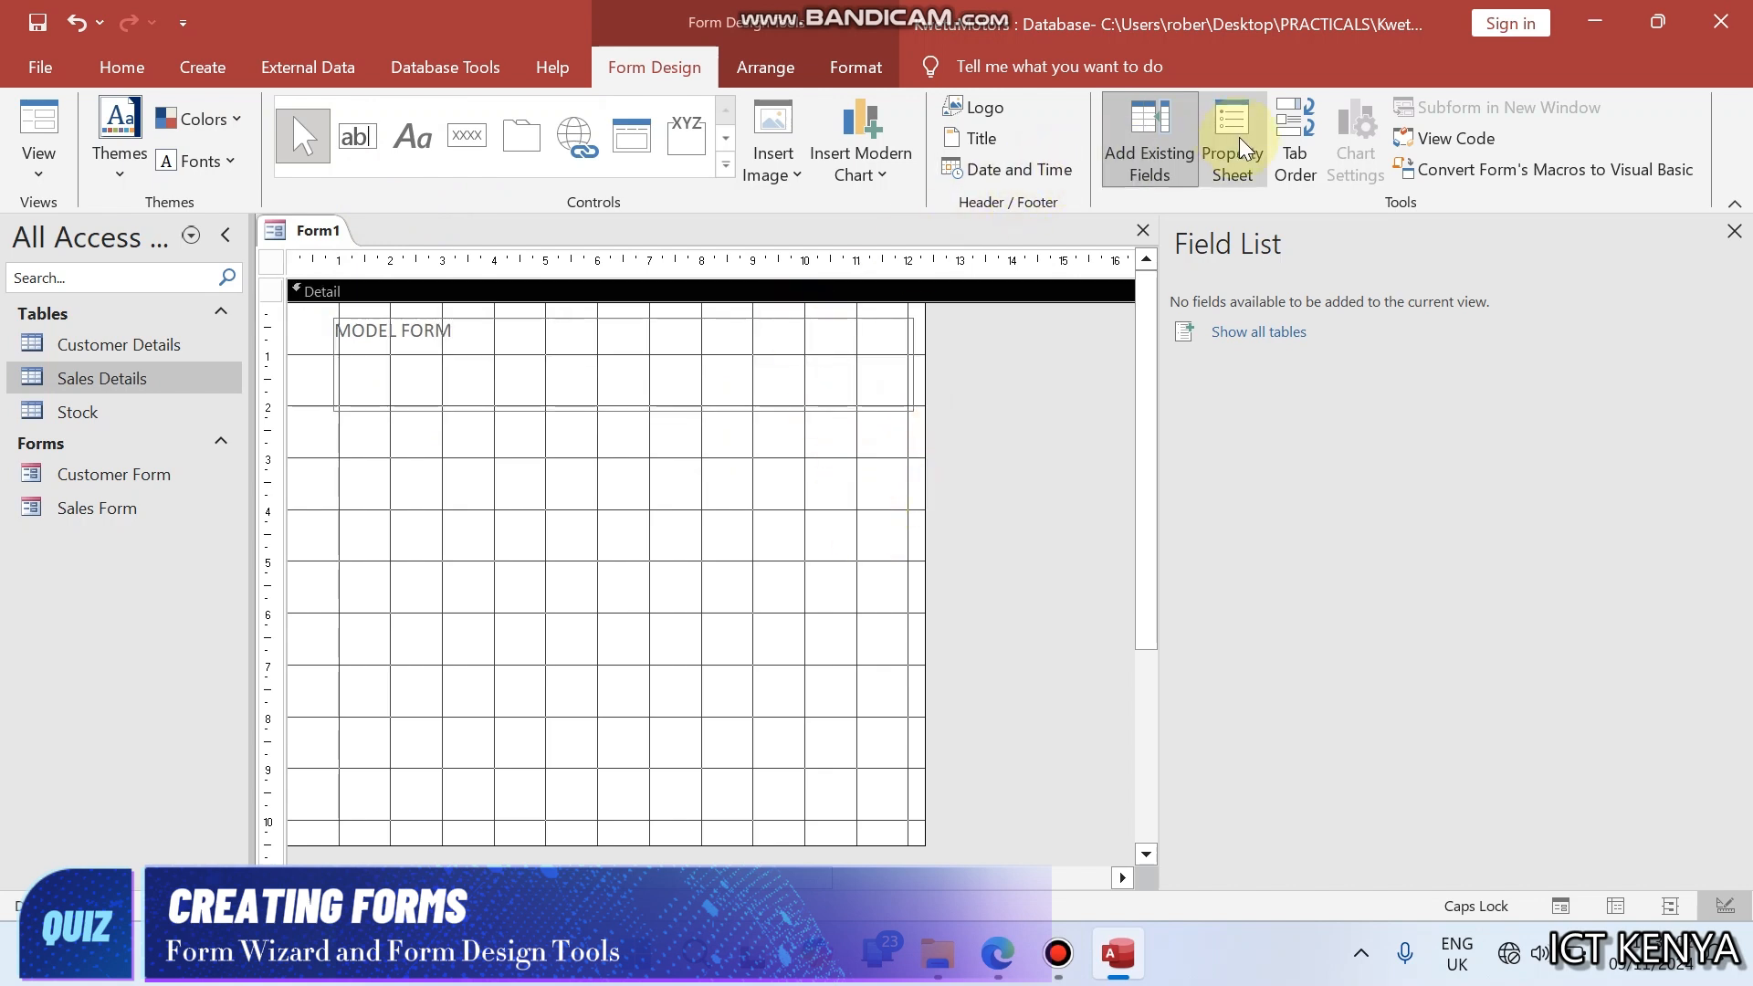
- Add the Stock fields V_IC Cd, ModelDescription, CountryOfManufacture, YearOfManufacture, Cost and Quantity to the form
left_click(1226, 333)
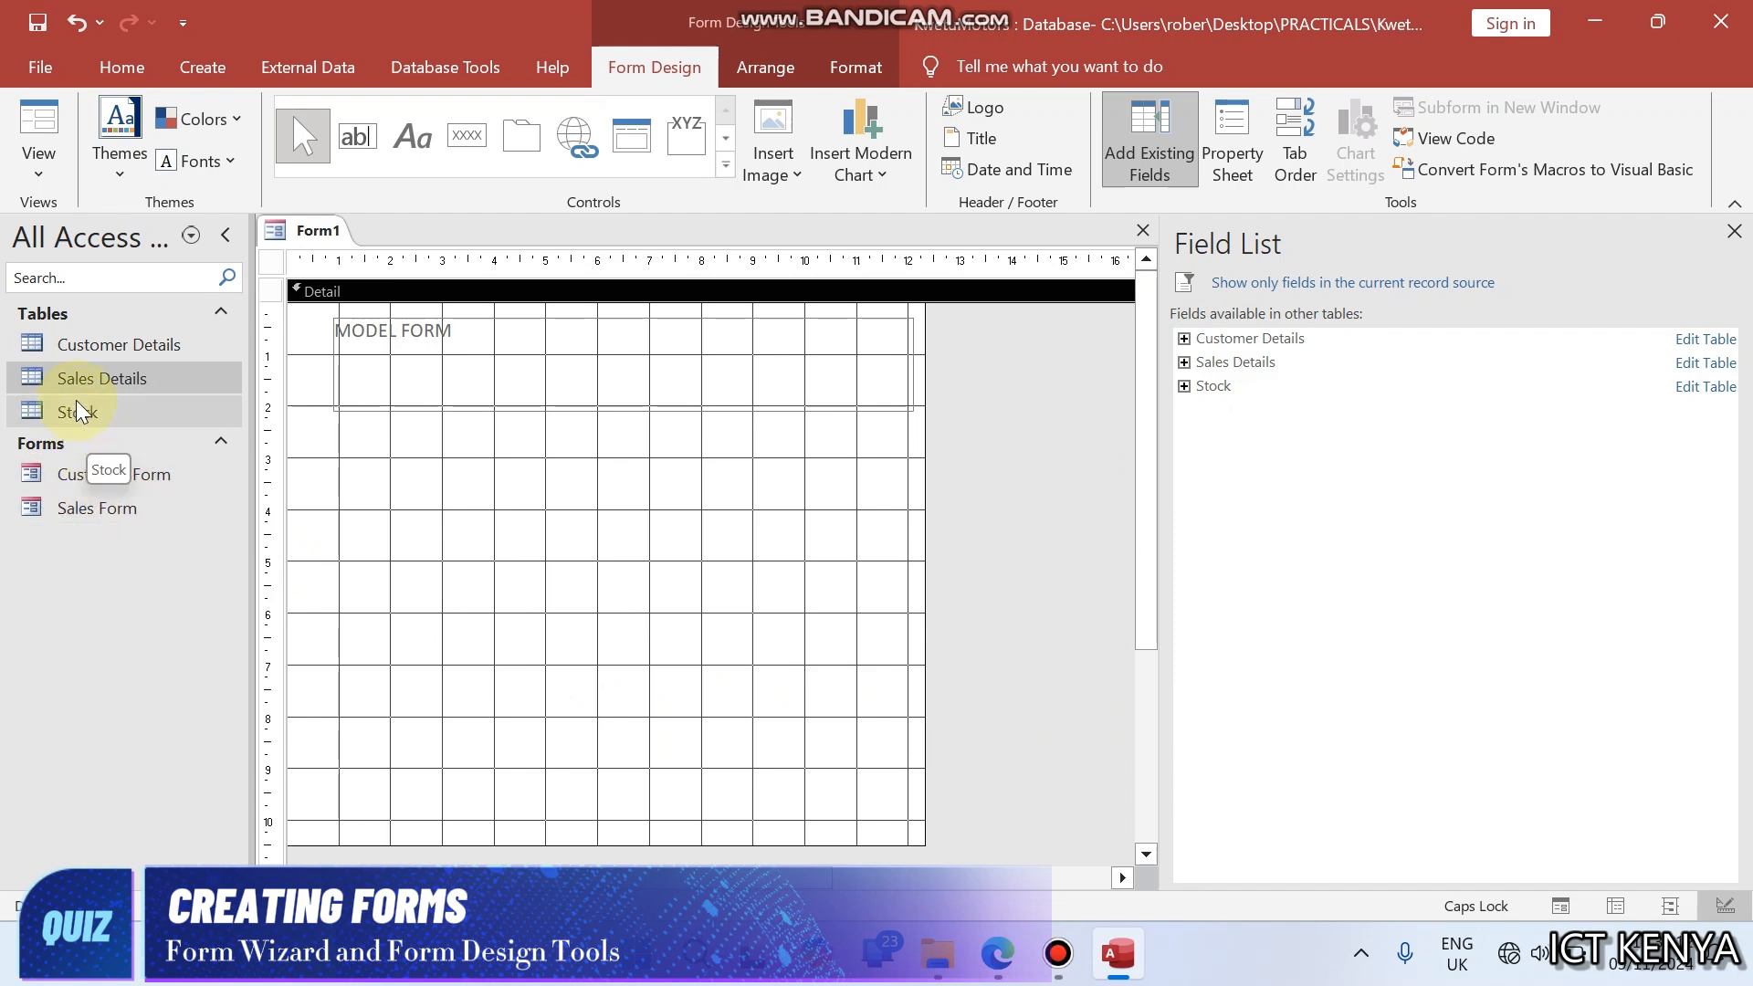
left_click(1192, 385)
left_click(1242, 415)
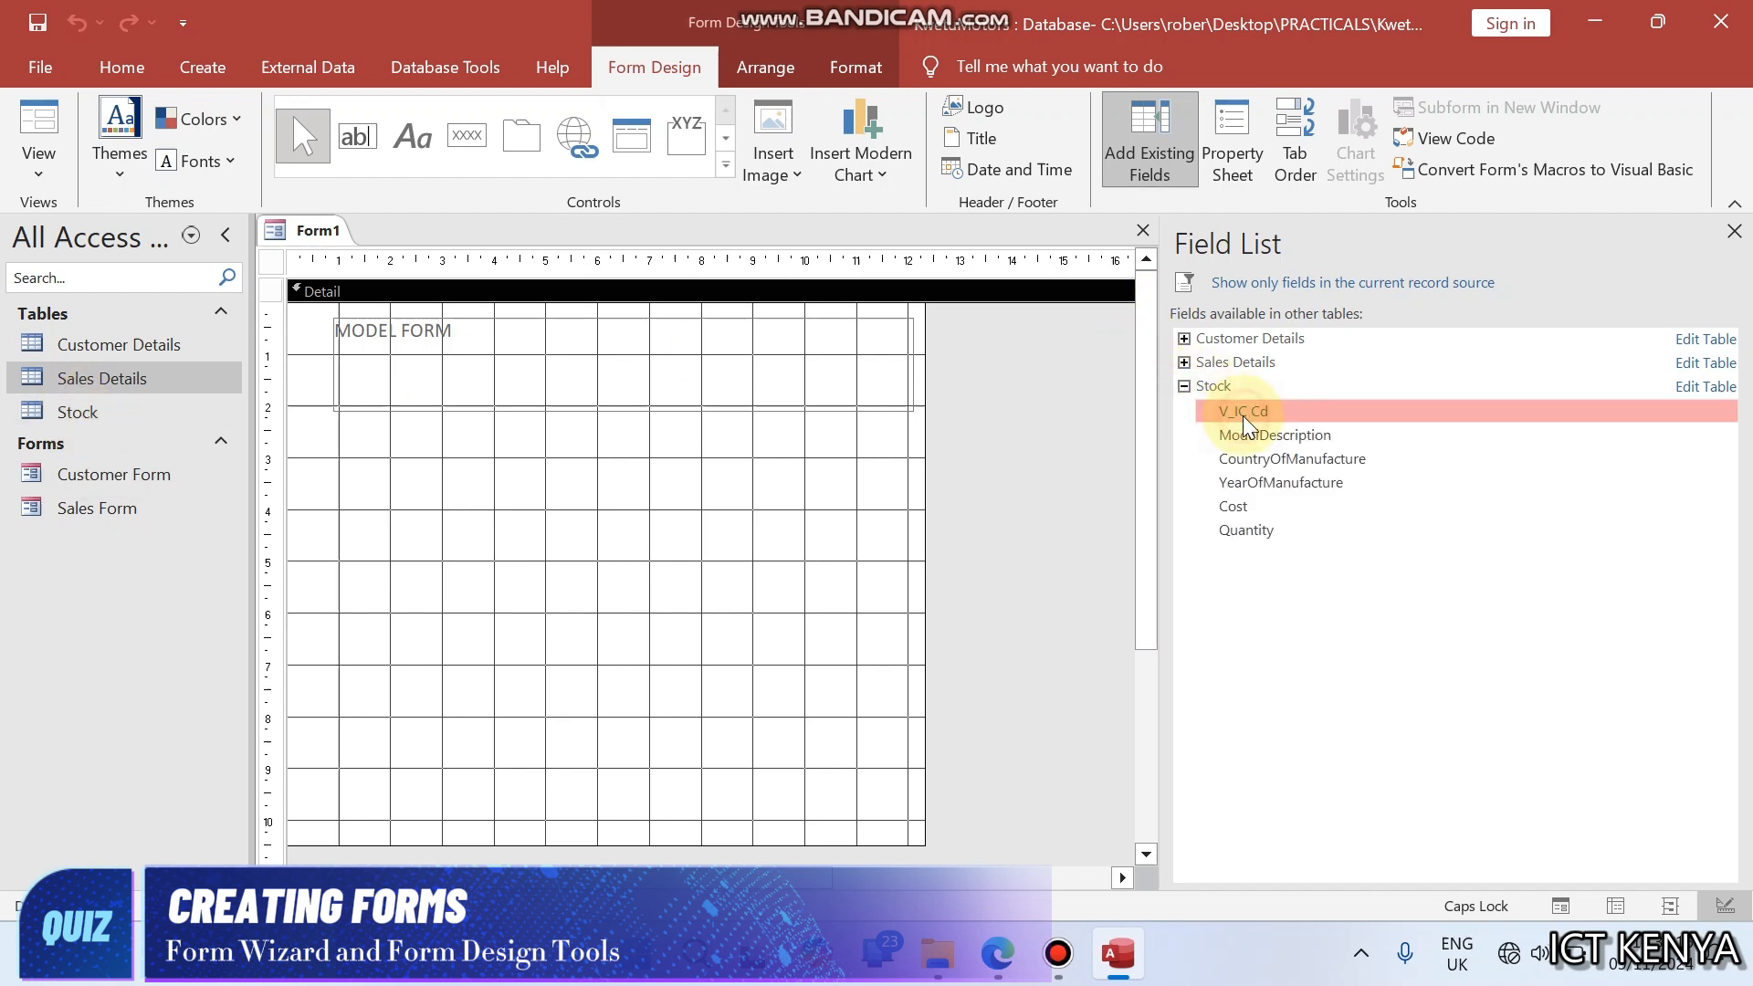
double_click(1242, 415)
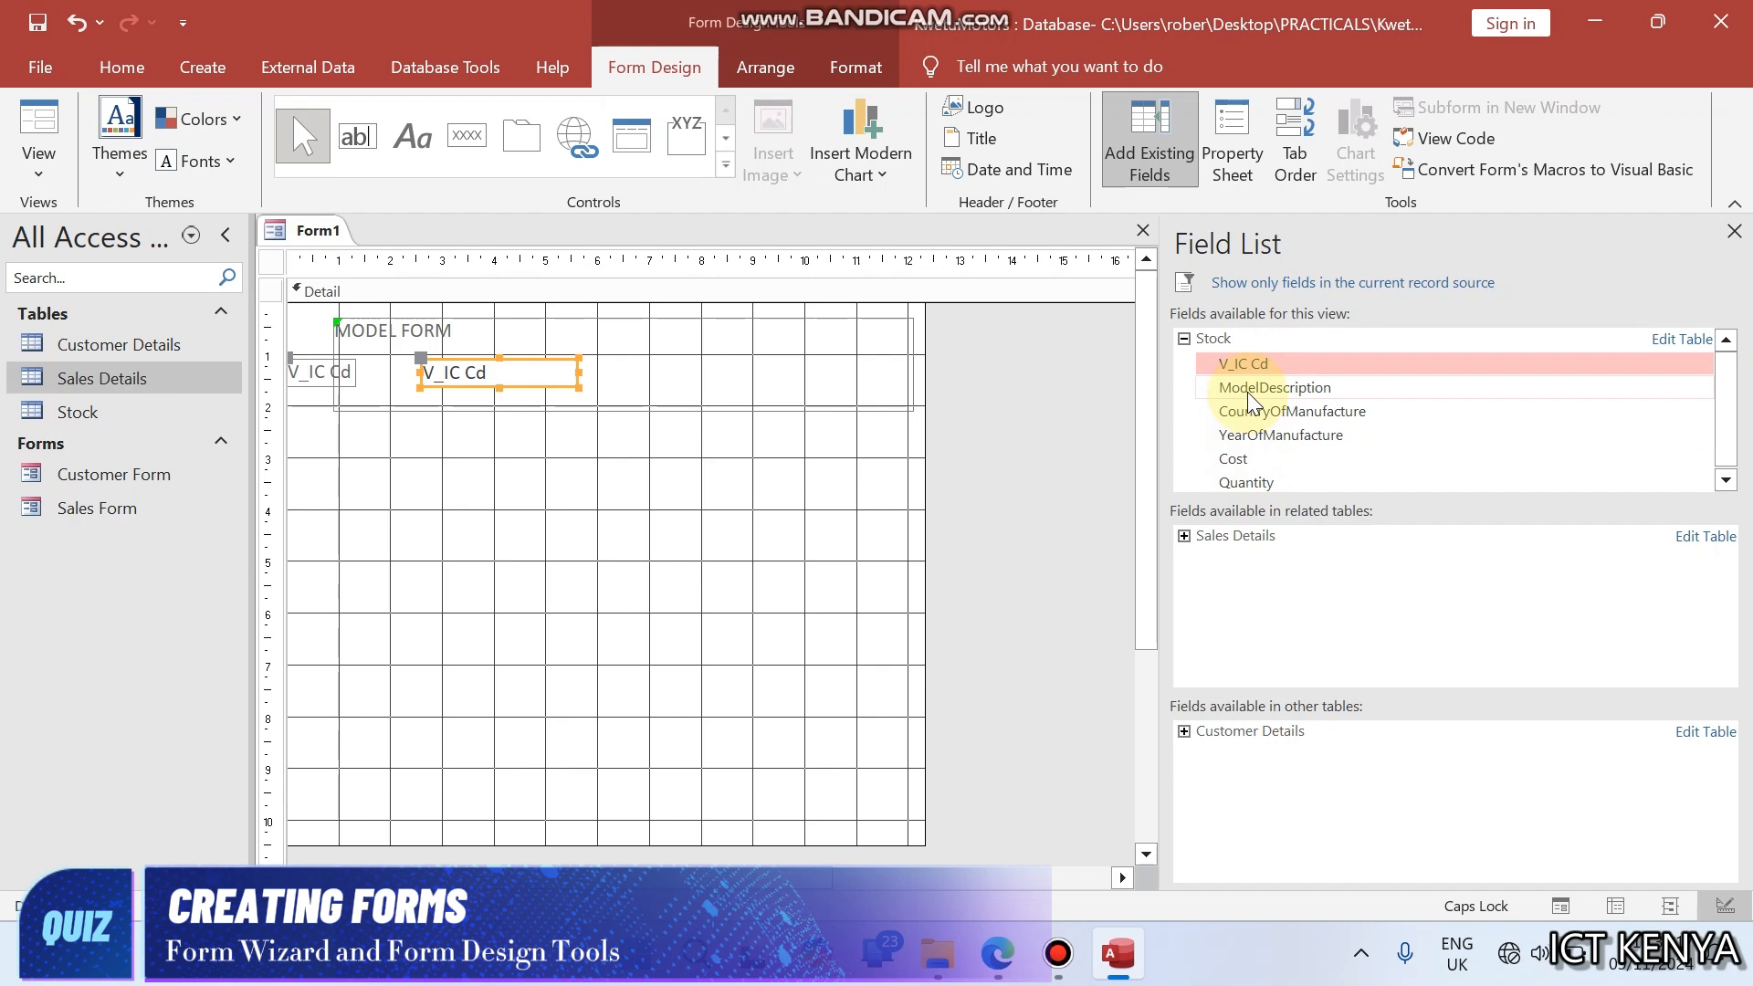
double_click(1247, 392)
left_click(1247, 410)
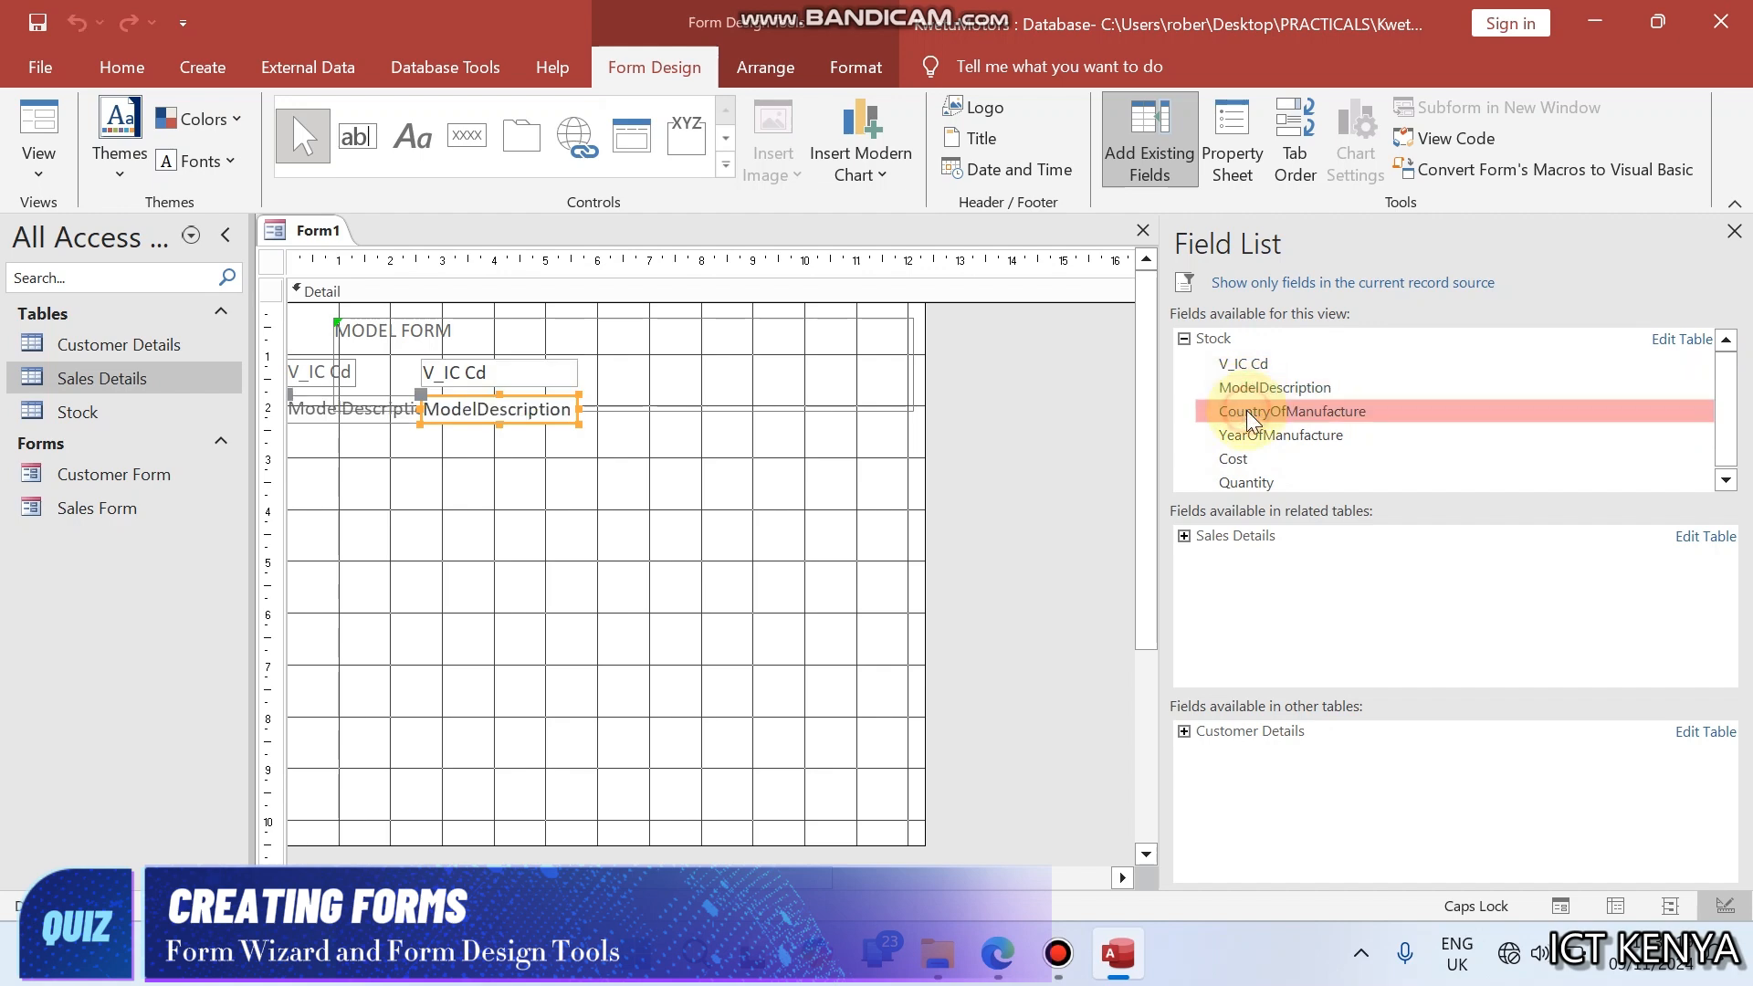
double_click(1247, 410)
double_click(1247, 437)
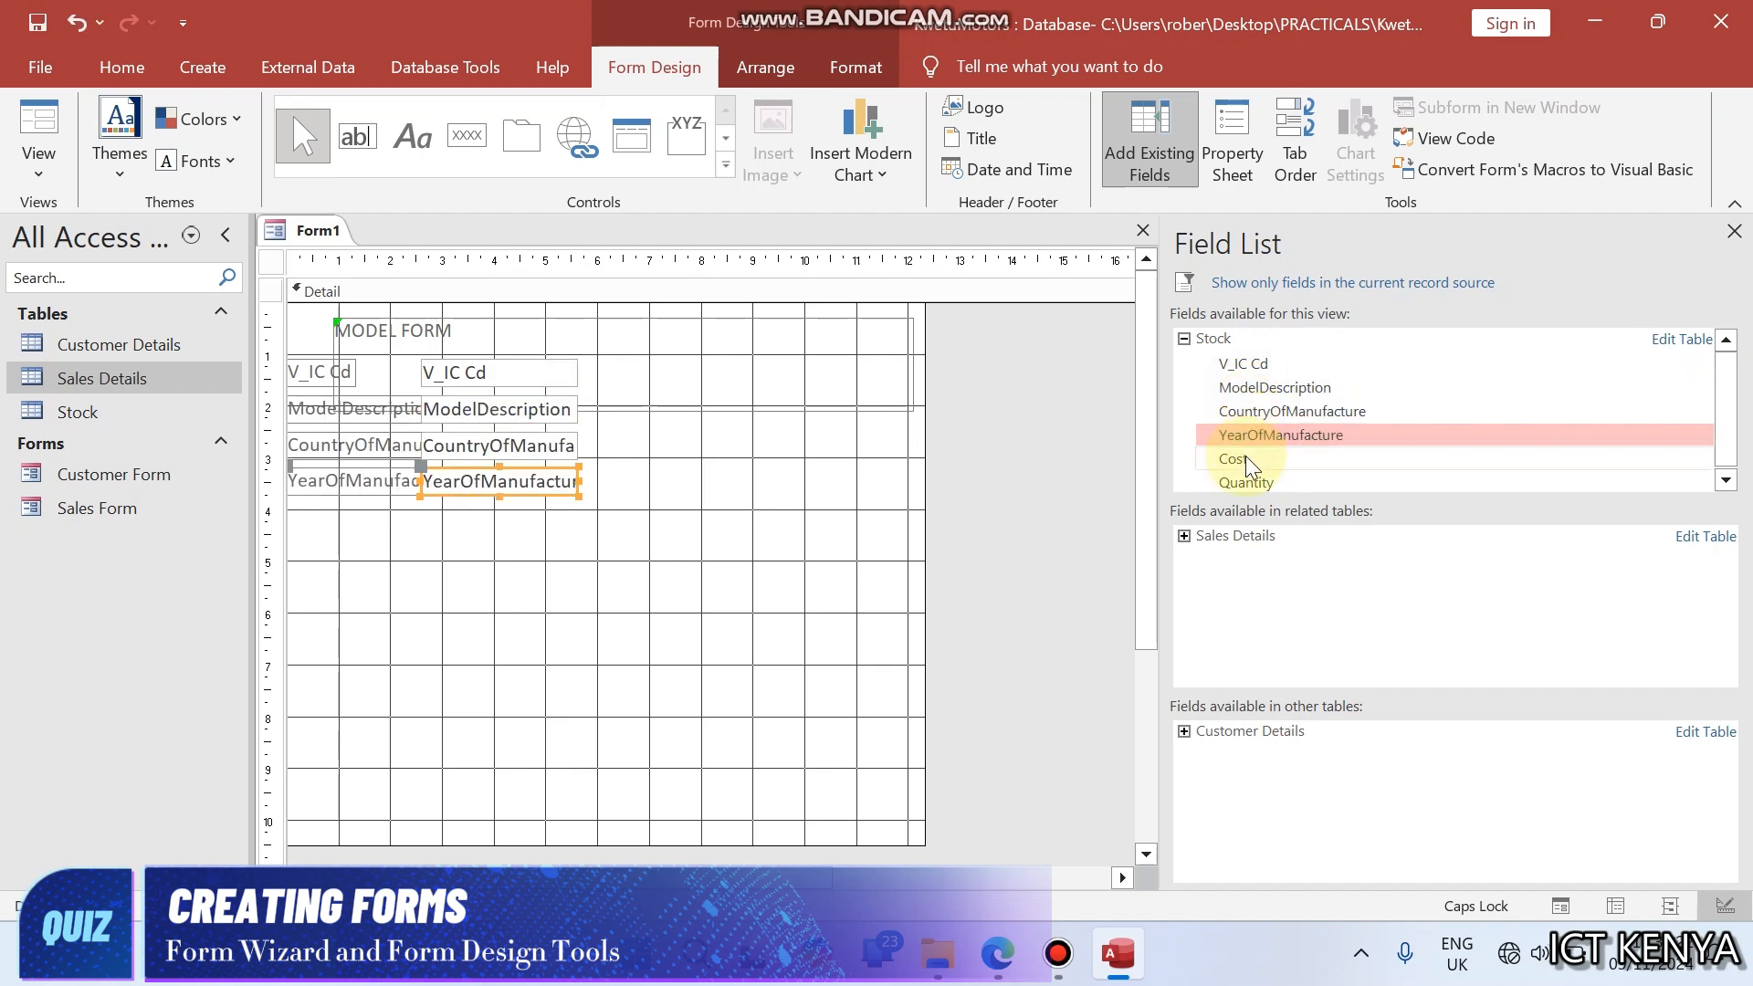
double_click(1242, 460)
left_click(1240, 481)
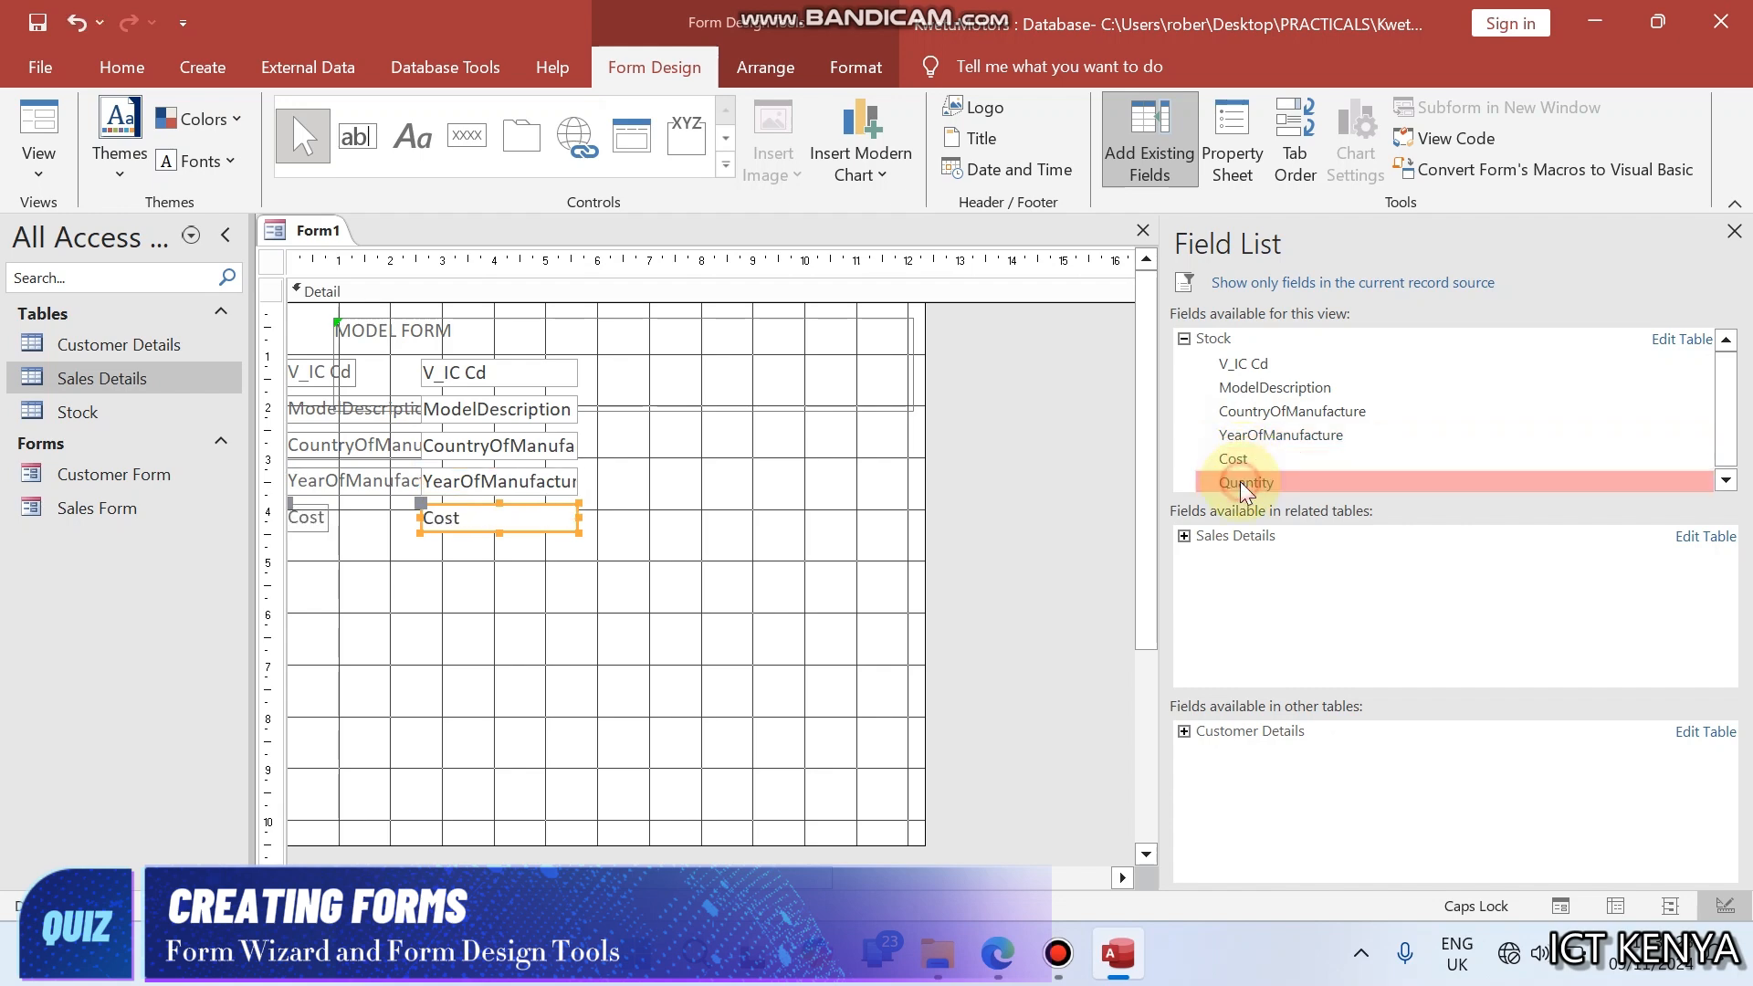
double_click(1241, 481)
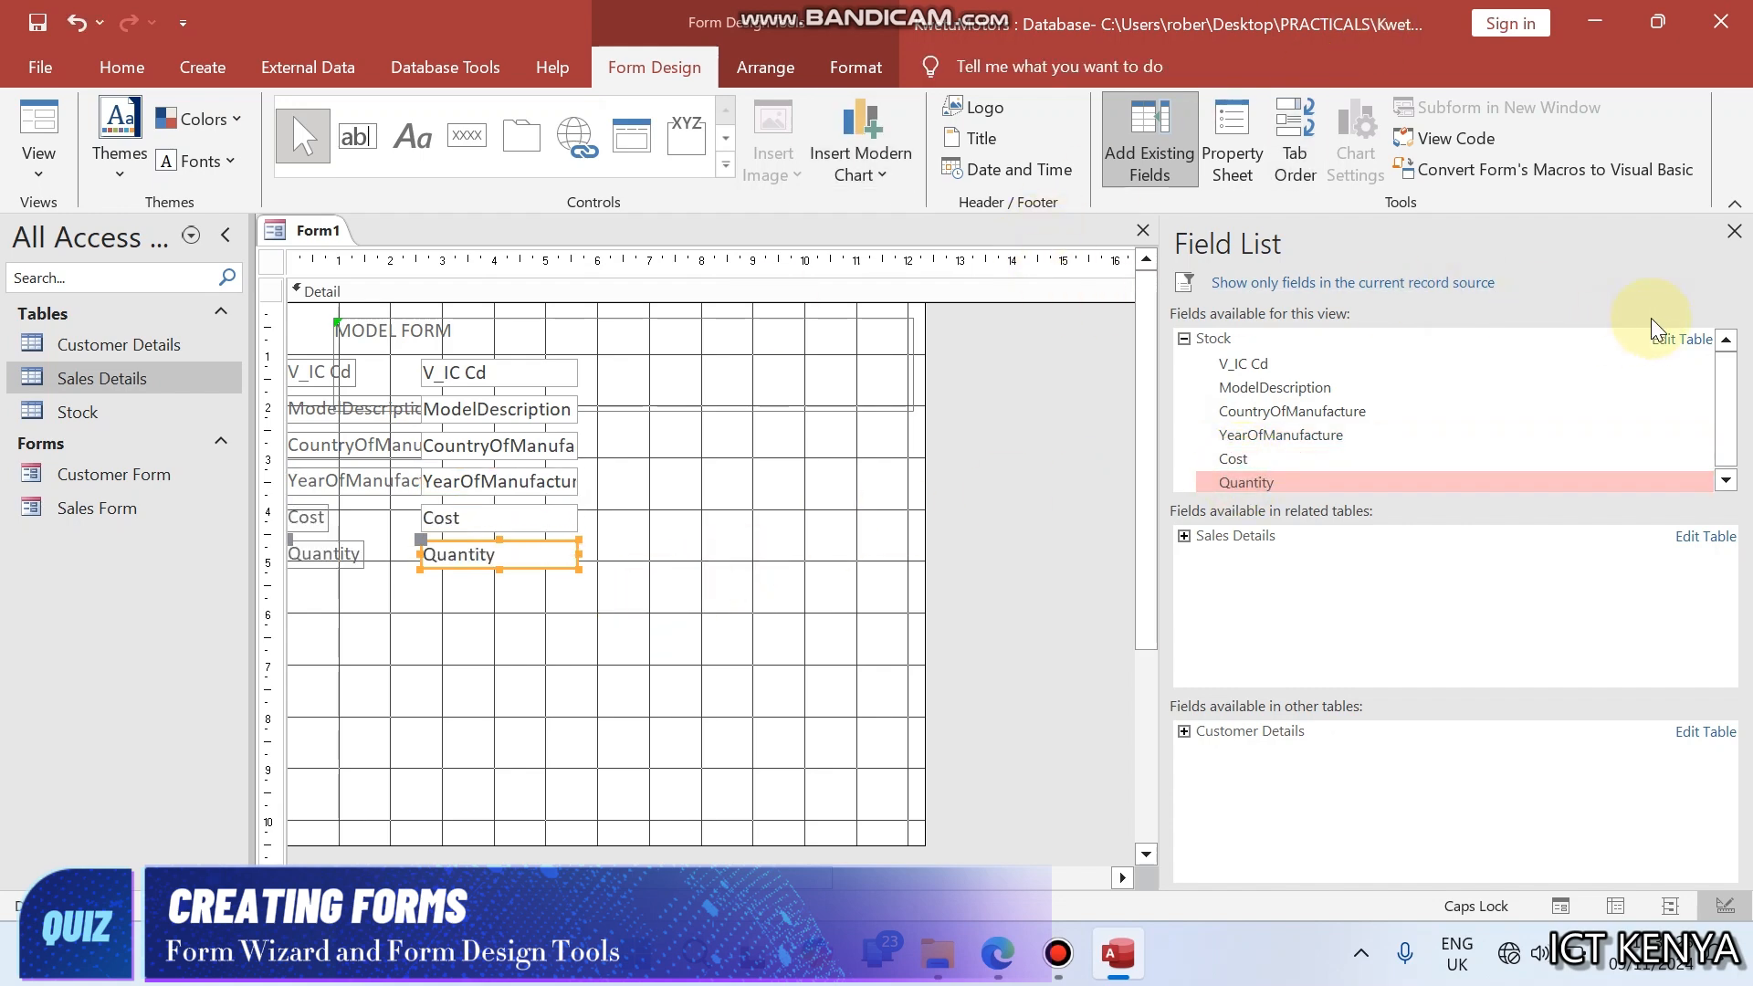
- Close the list of available fields and try to select the field labels together with a selection box
left_click(1734, 231)
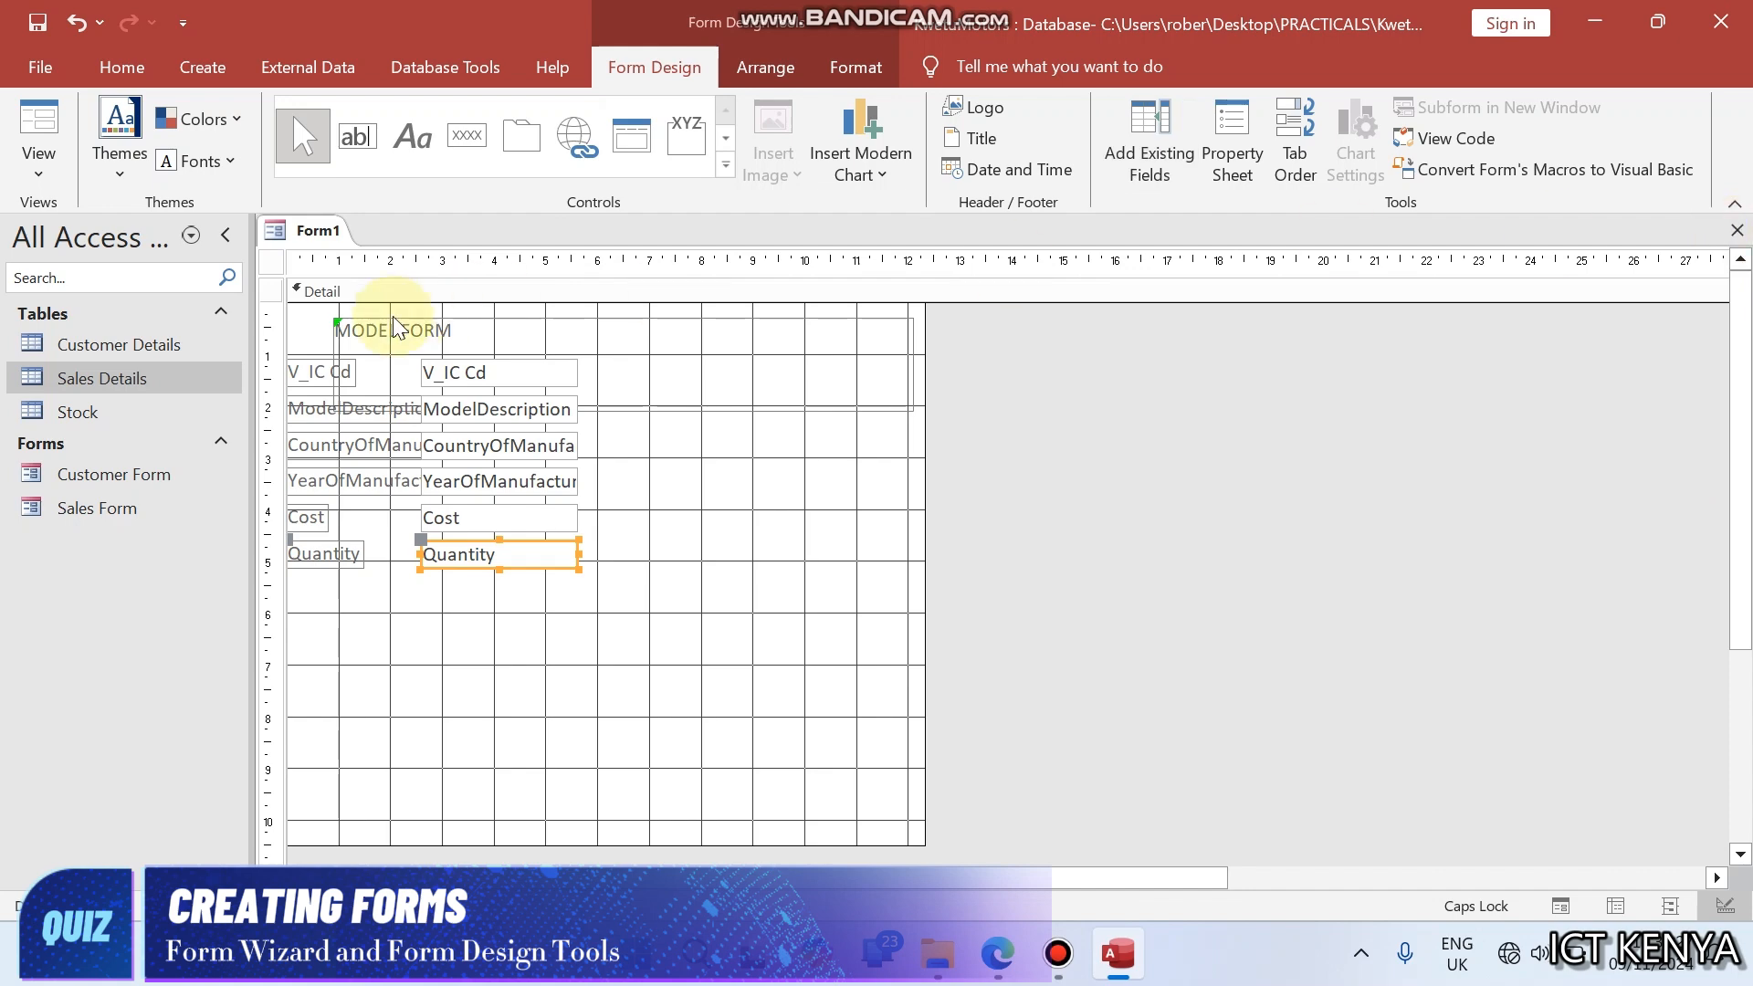
left_click(378, 595)
left_click_drag(328, 575, 325, 476)
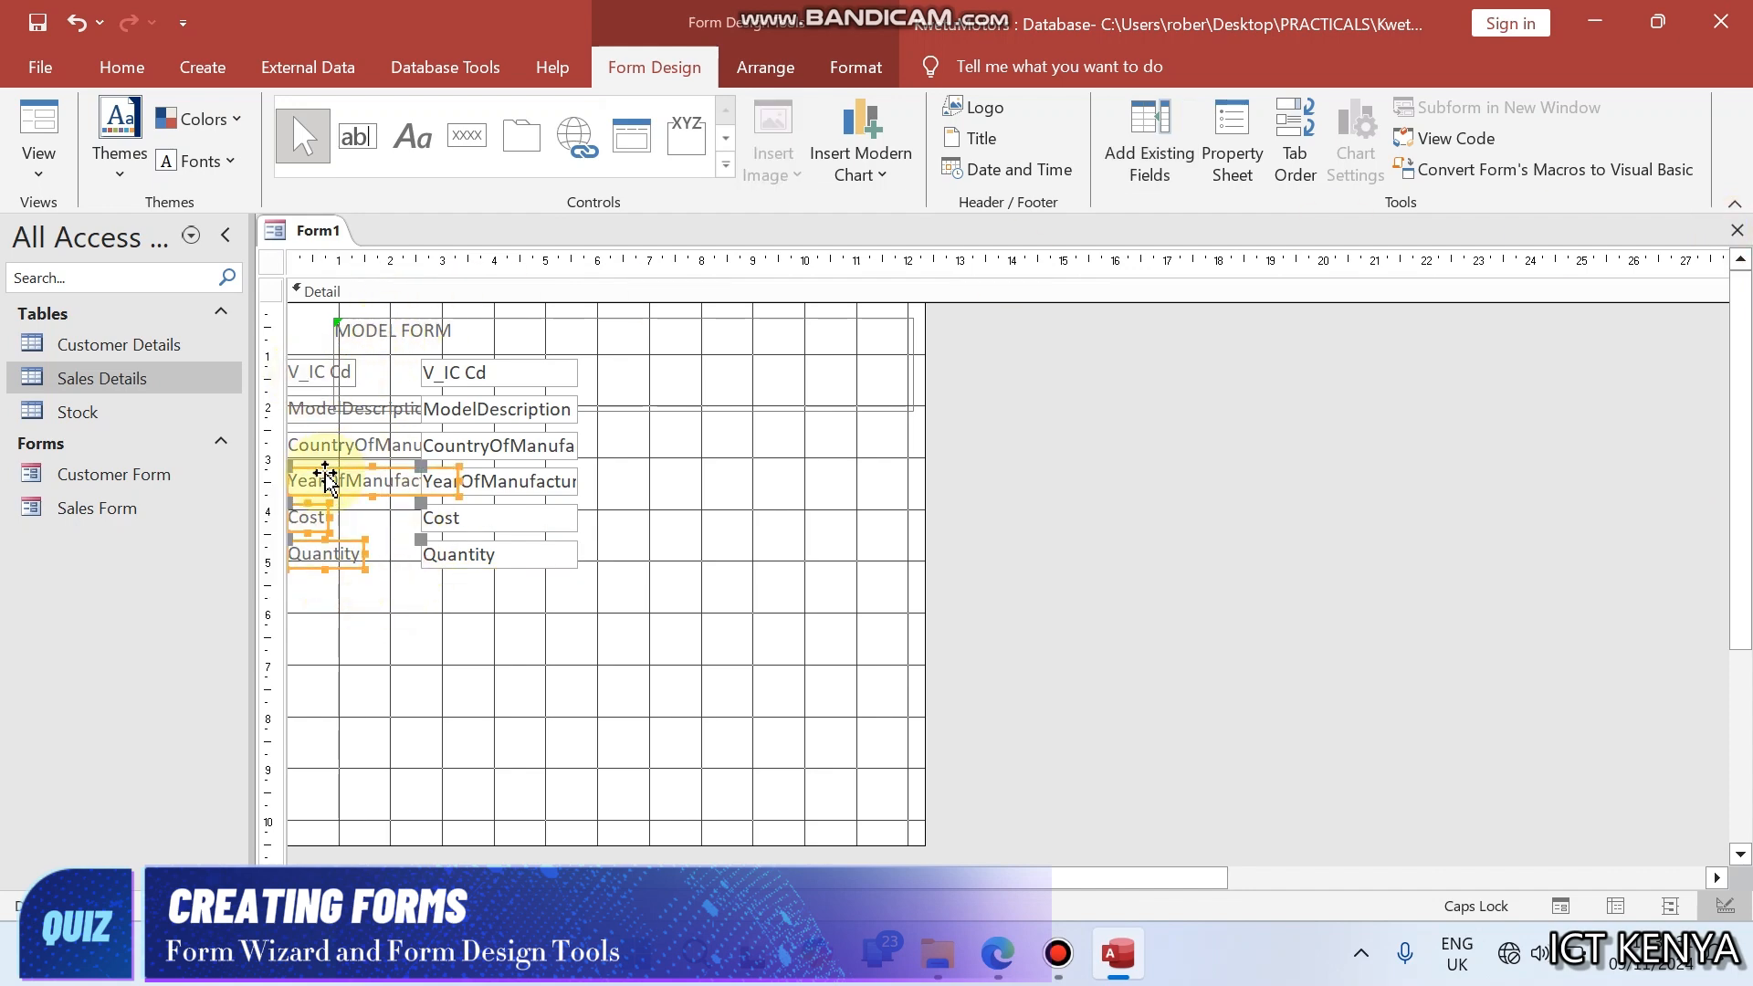
left_click(423, 579)
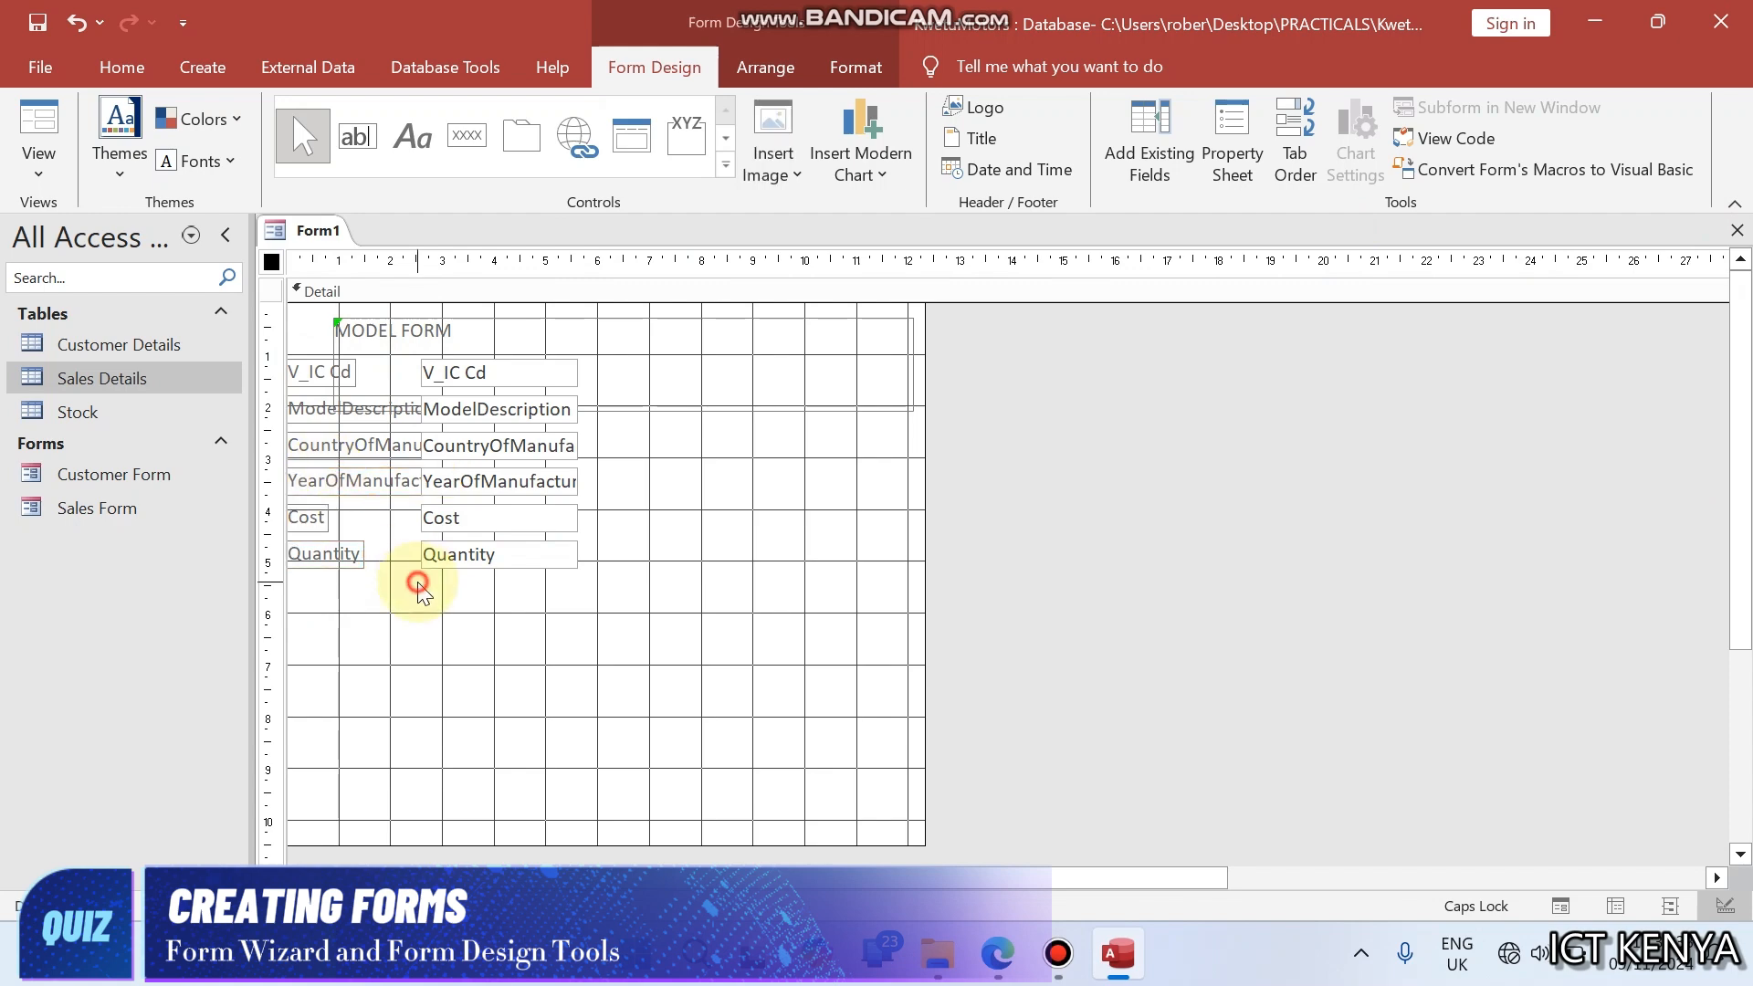
- Select all six field labels and move the fields down below the MODEL FORM label and slightly to the right
left_click(319, 369)
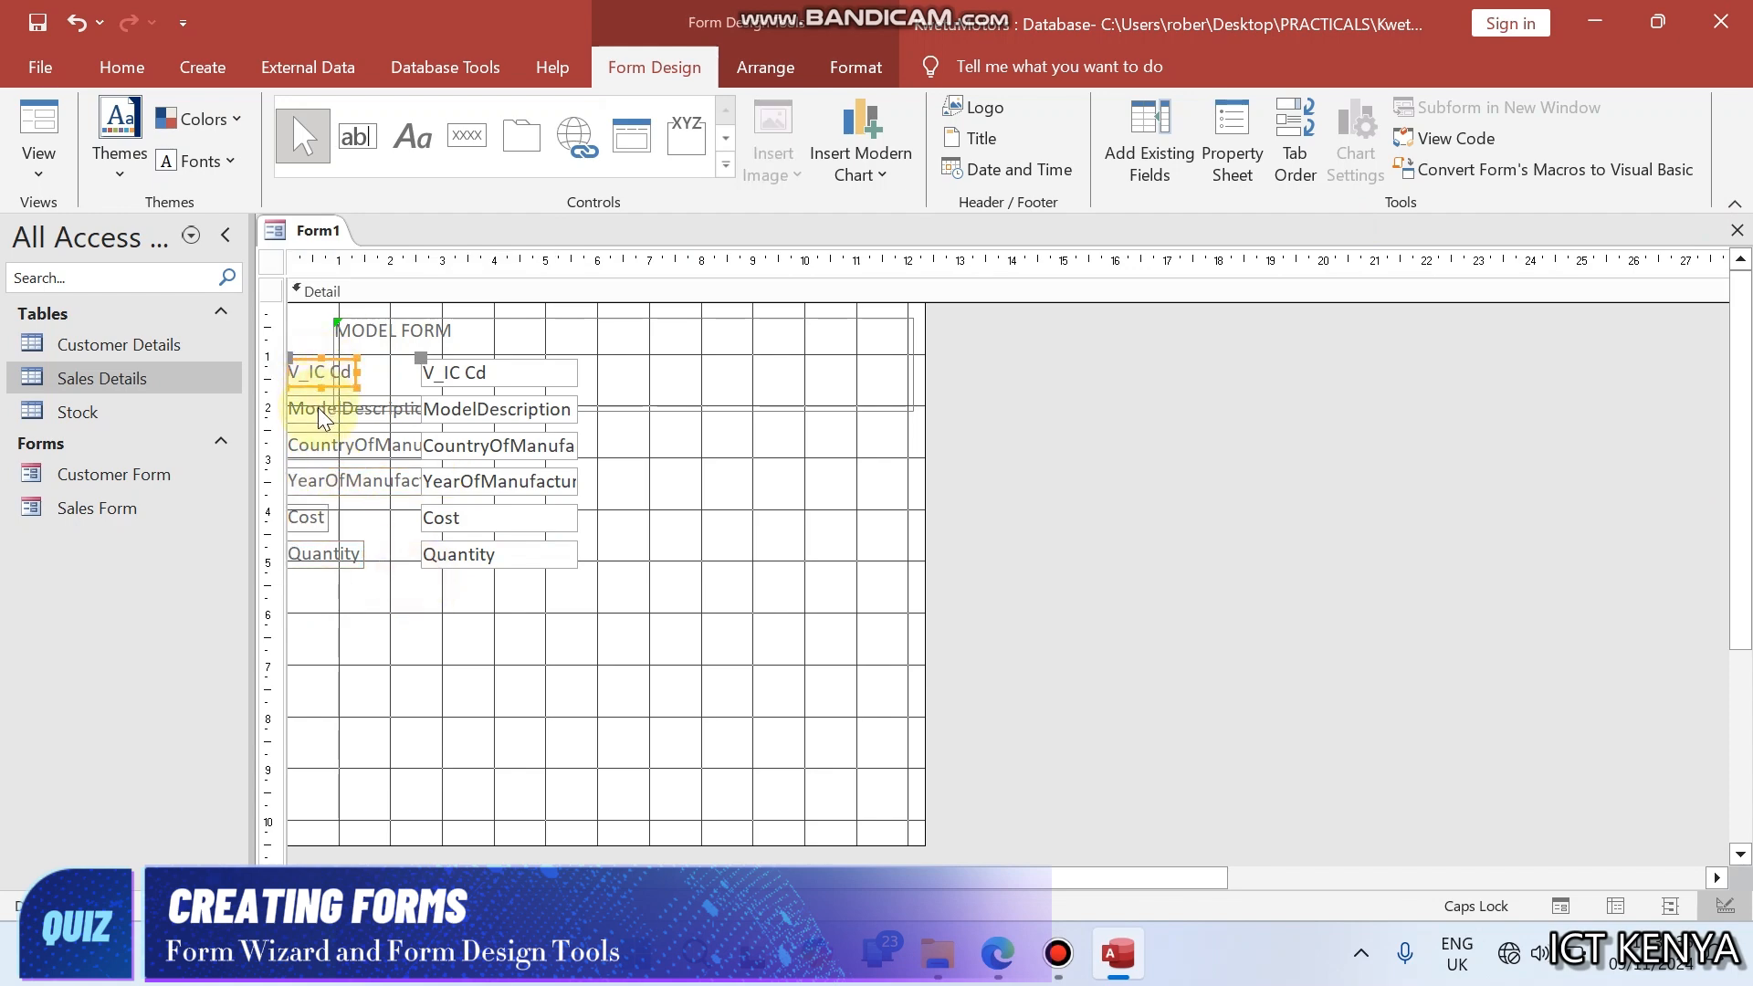
left_click(318, 407, "shift")
left_click(315, 440, "shift")
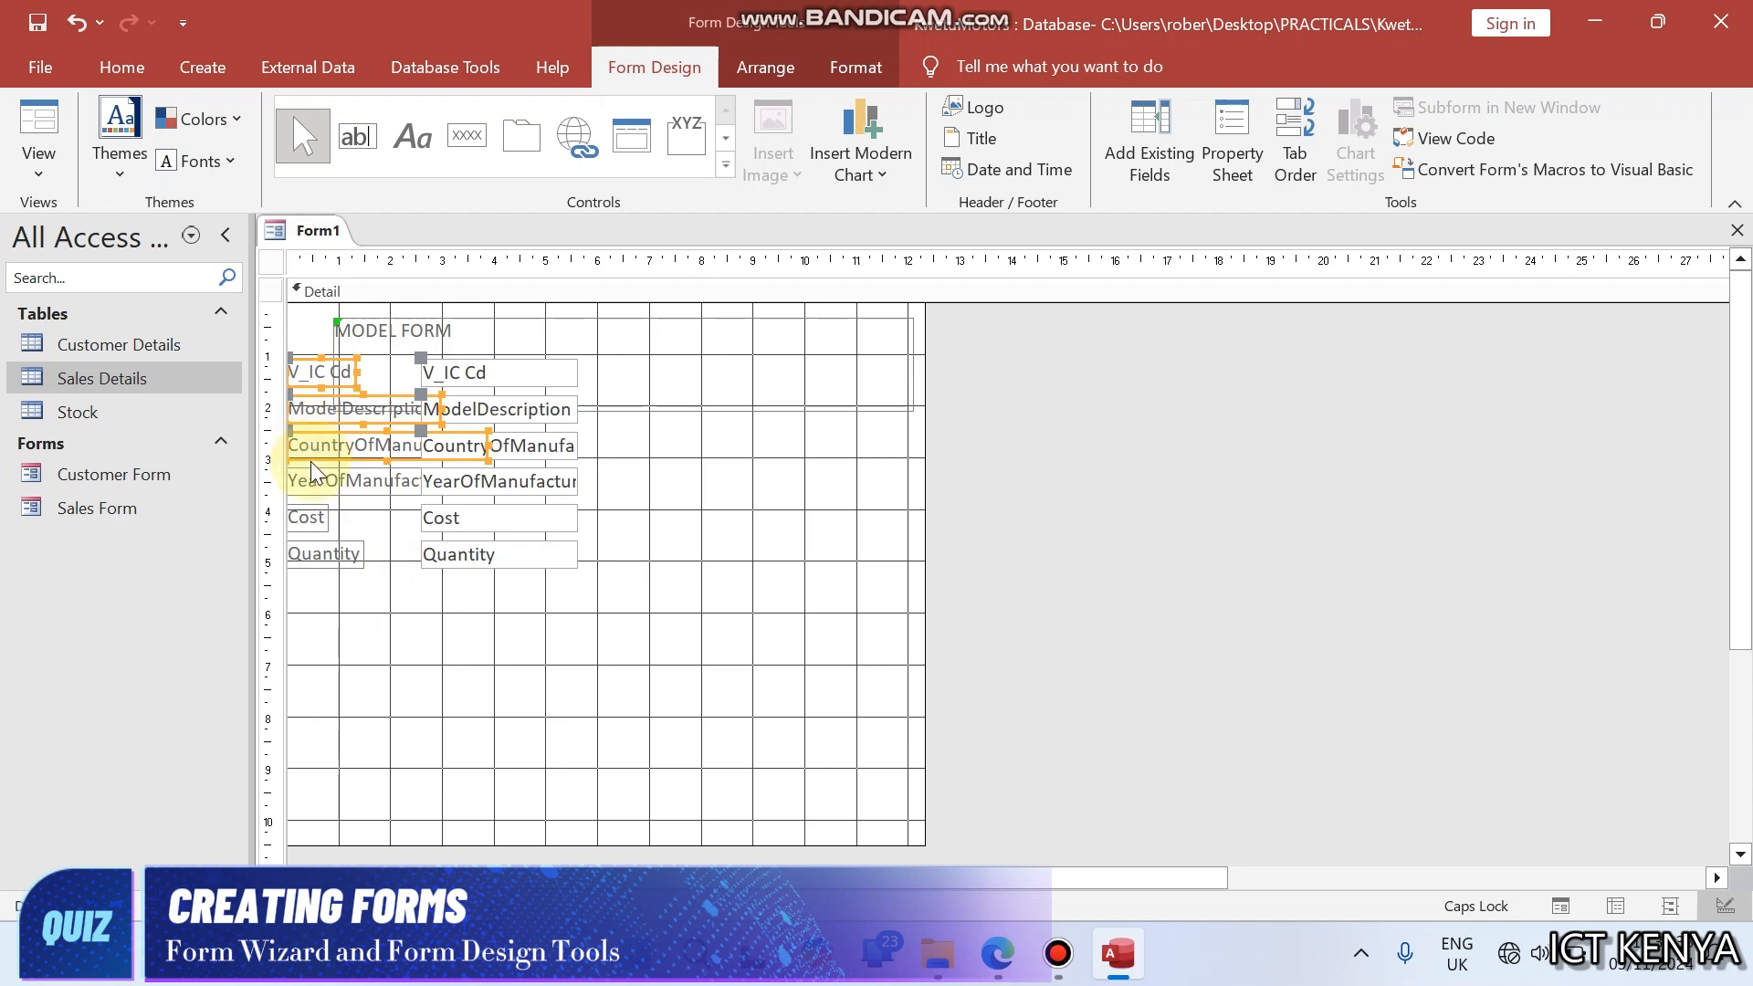
left_click(312, 475, "shift")
left_click(308, 514, "shift")
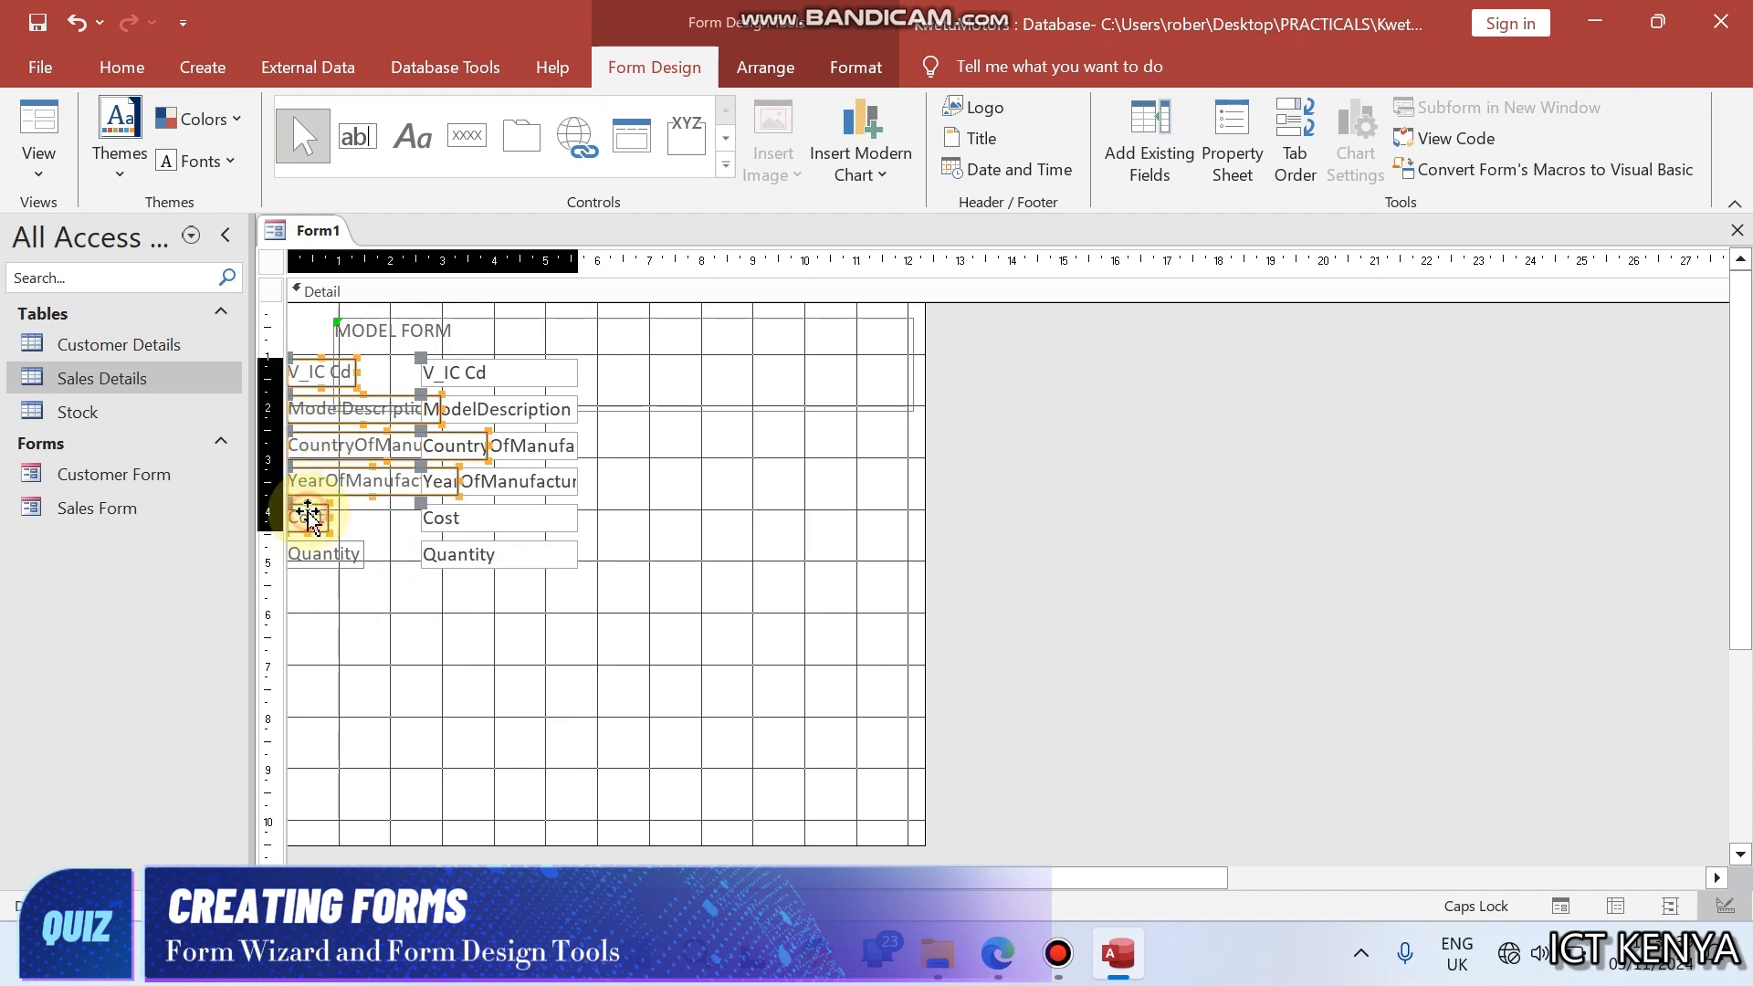
left_click(305, 550, "shift")
key("Down")
key("Down")
key("Down")
key("Down")
key("Down")
key("Down")
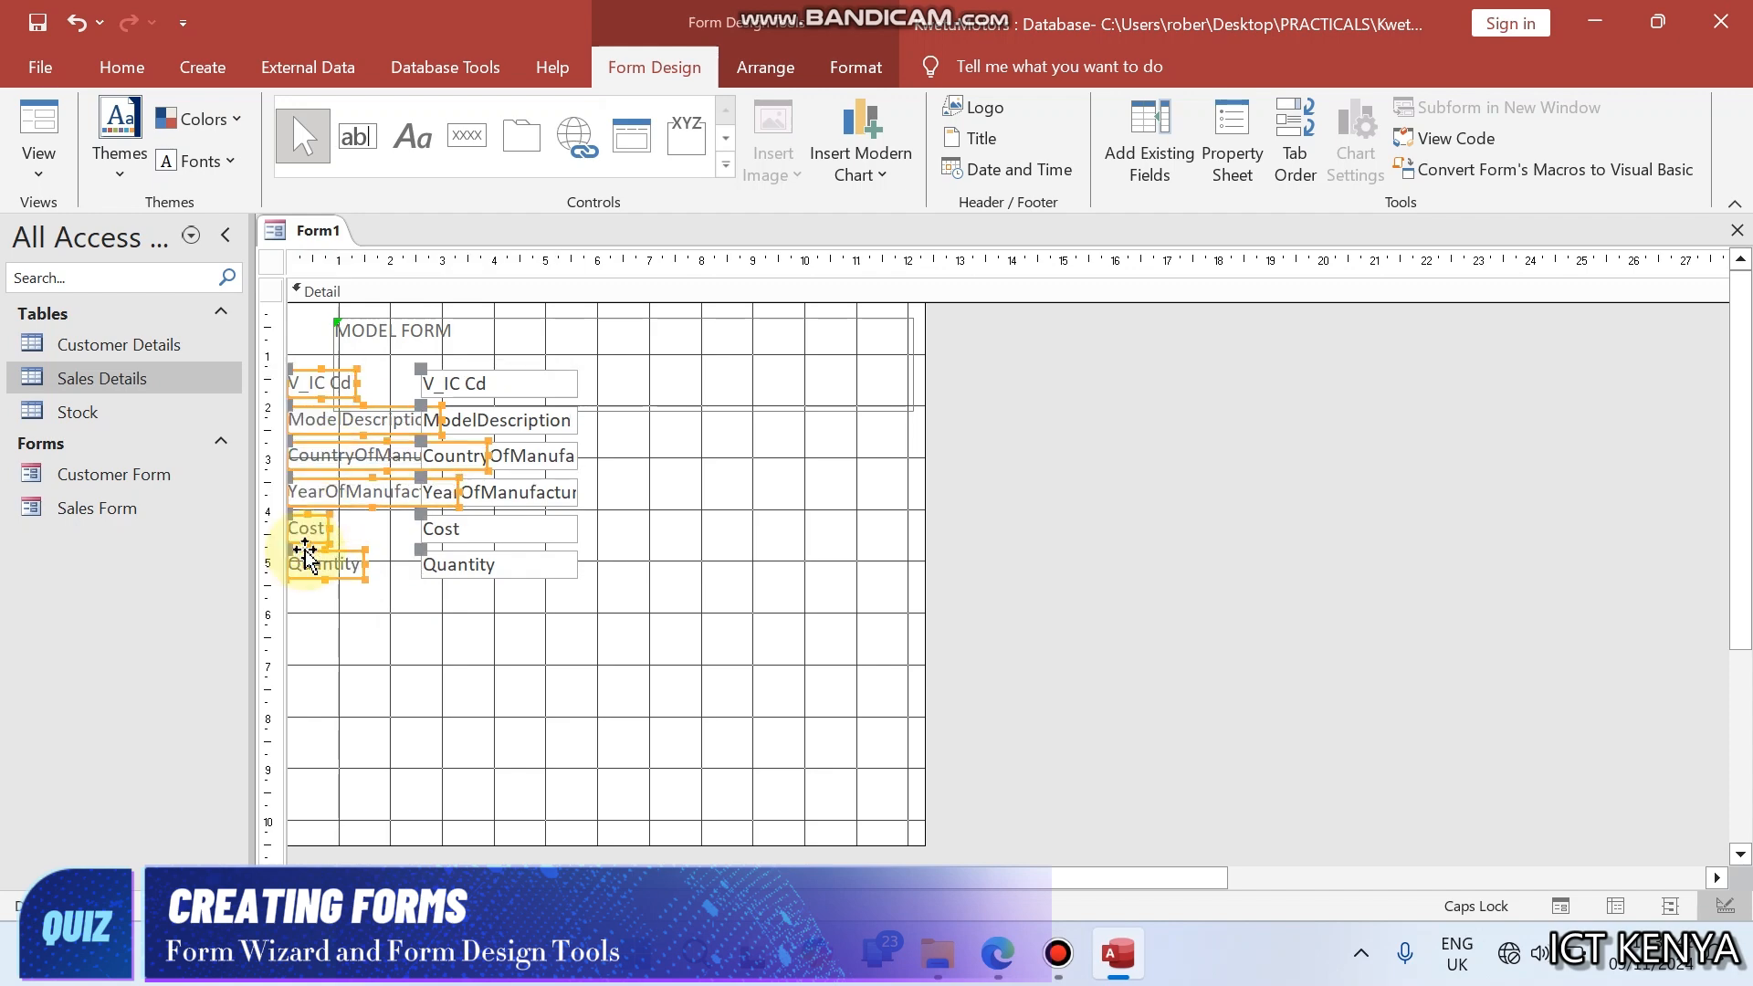
key("Down")
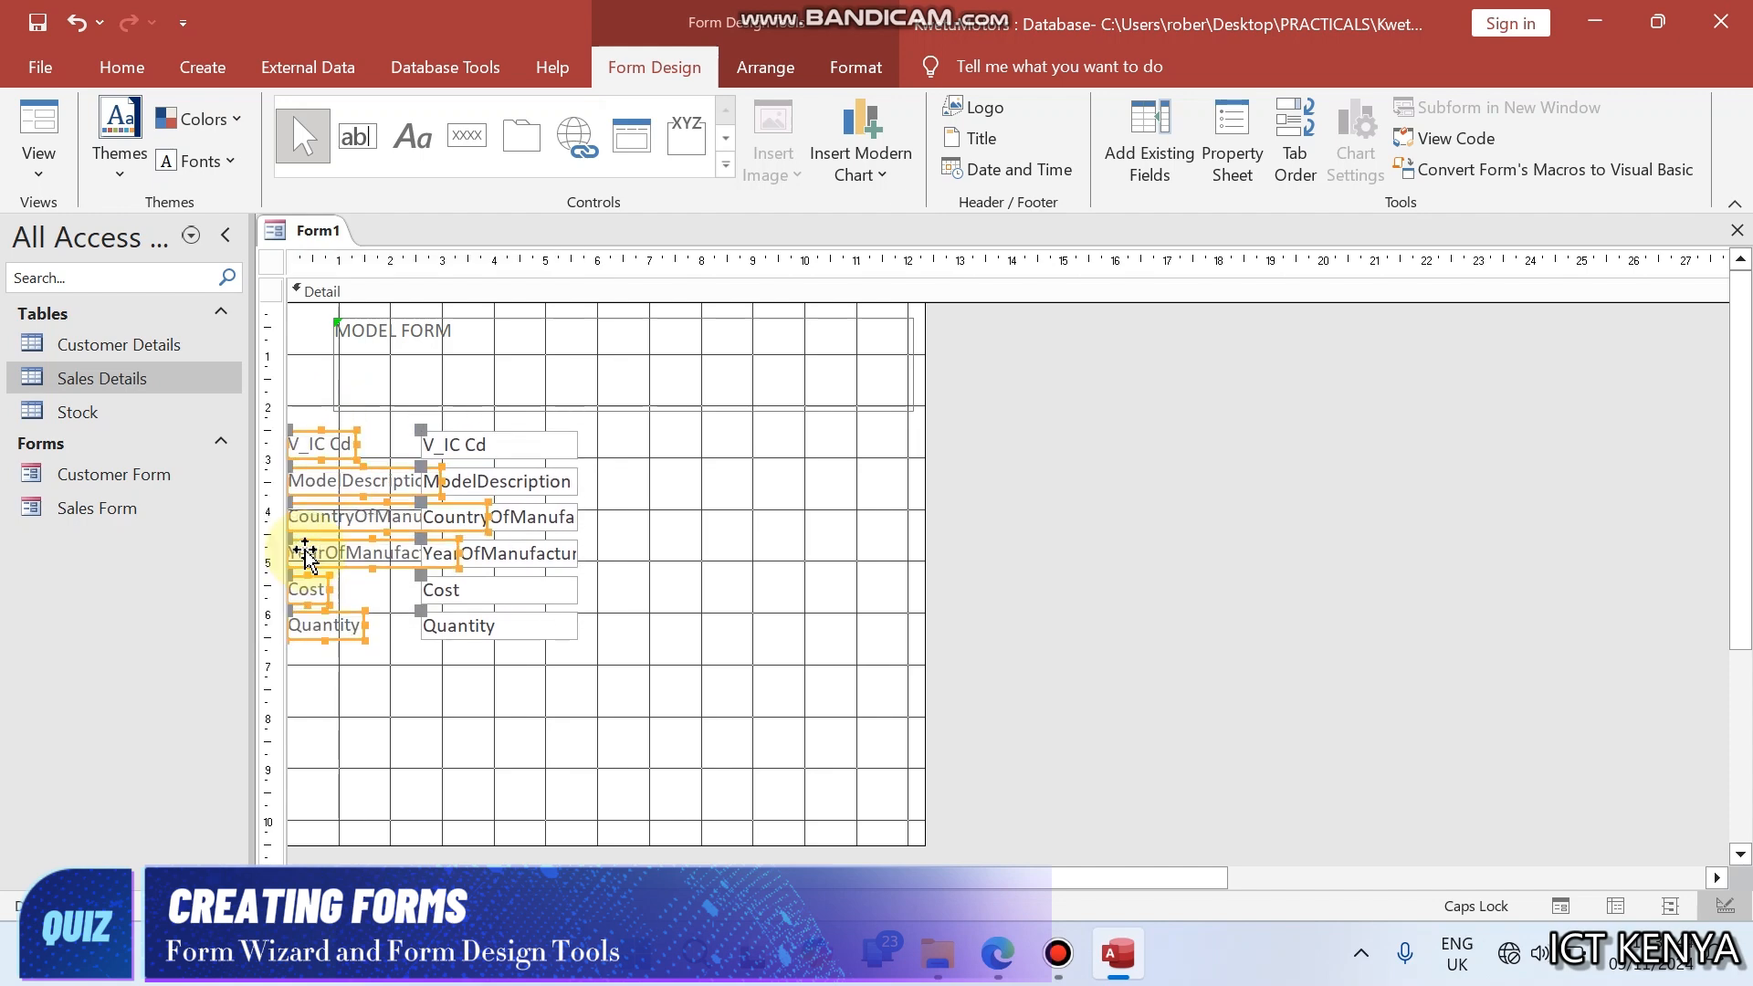
key("Right")
key("Right")
key("Right")
key("Right")
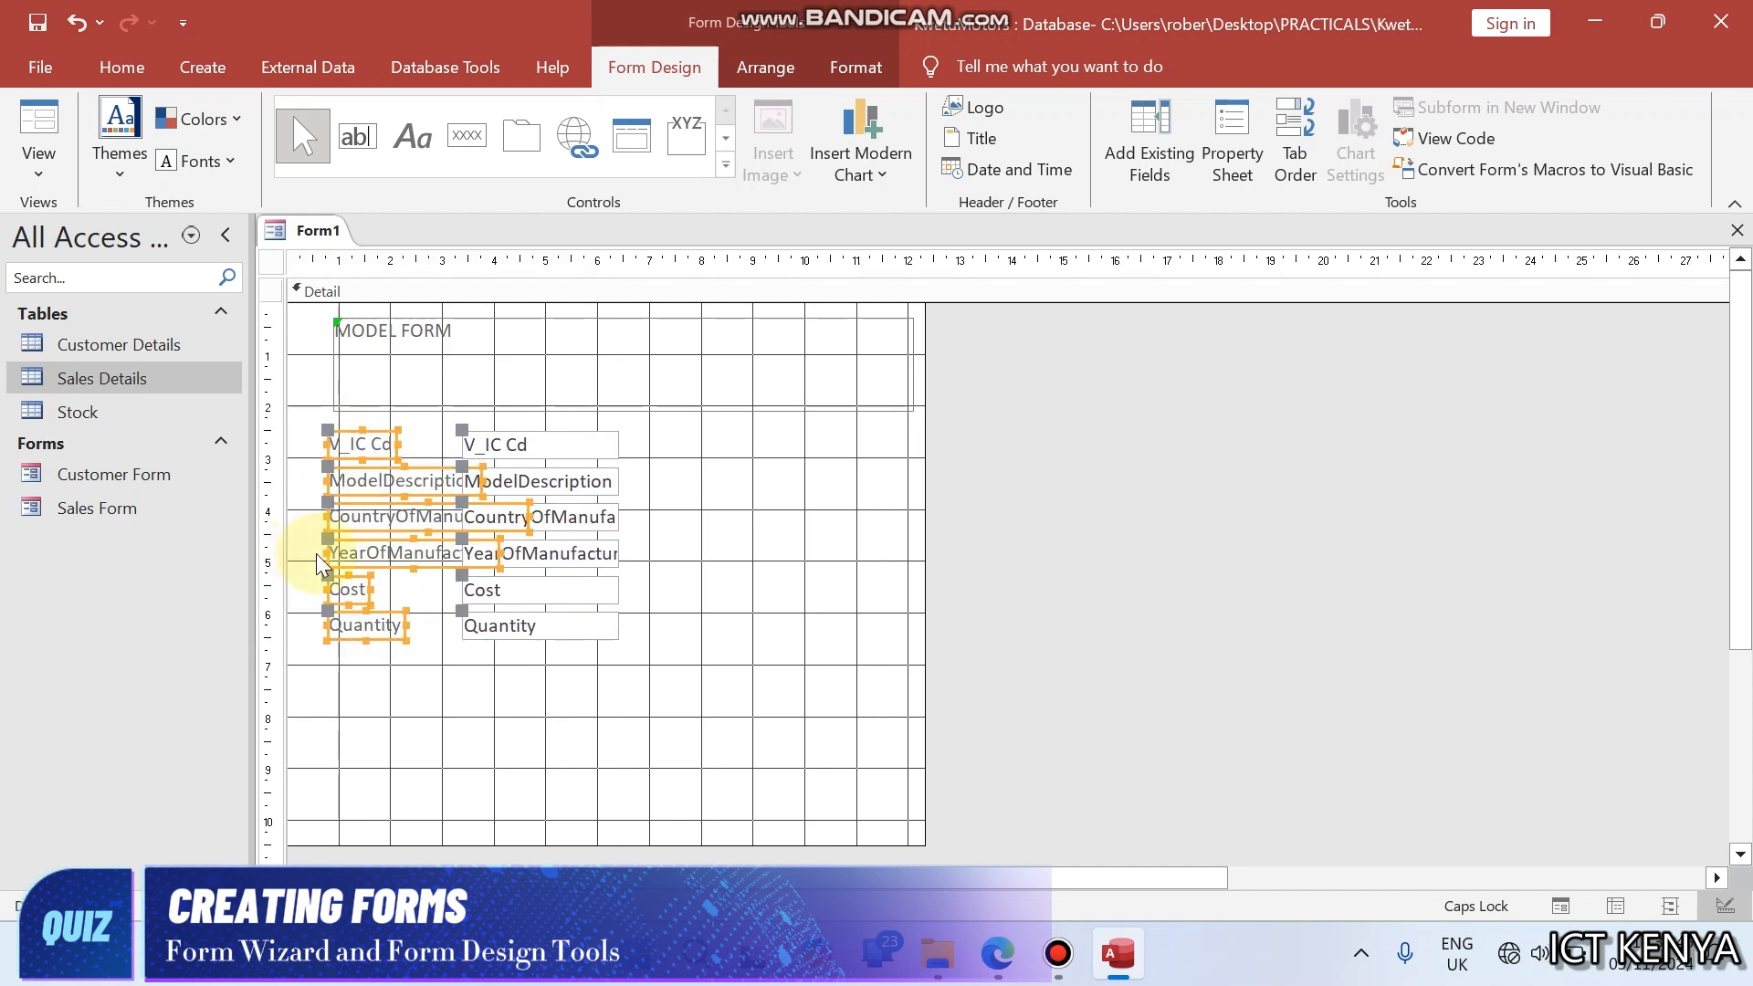
- Open the sizing options for the six selected field labels
right_click(375, 444)
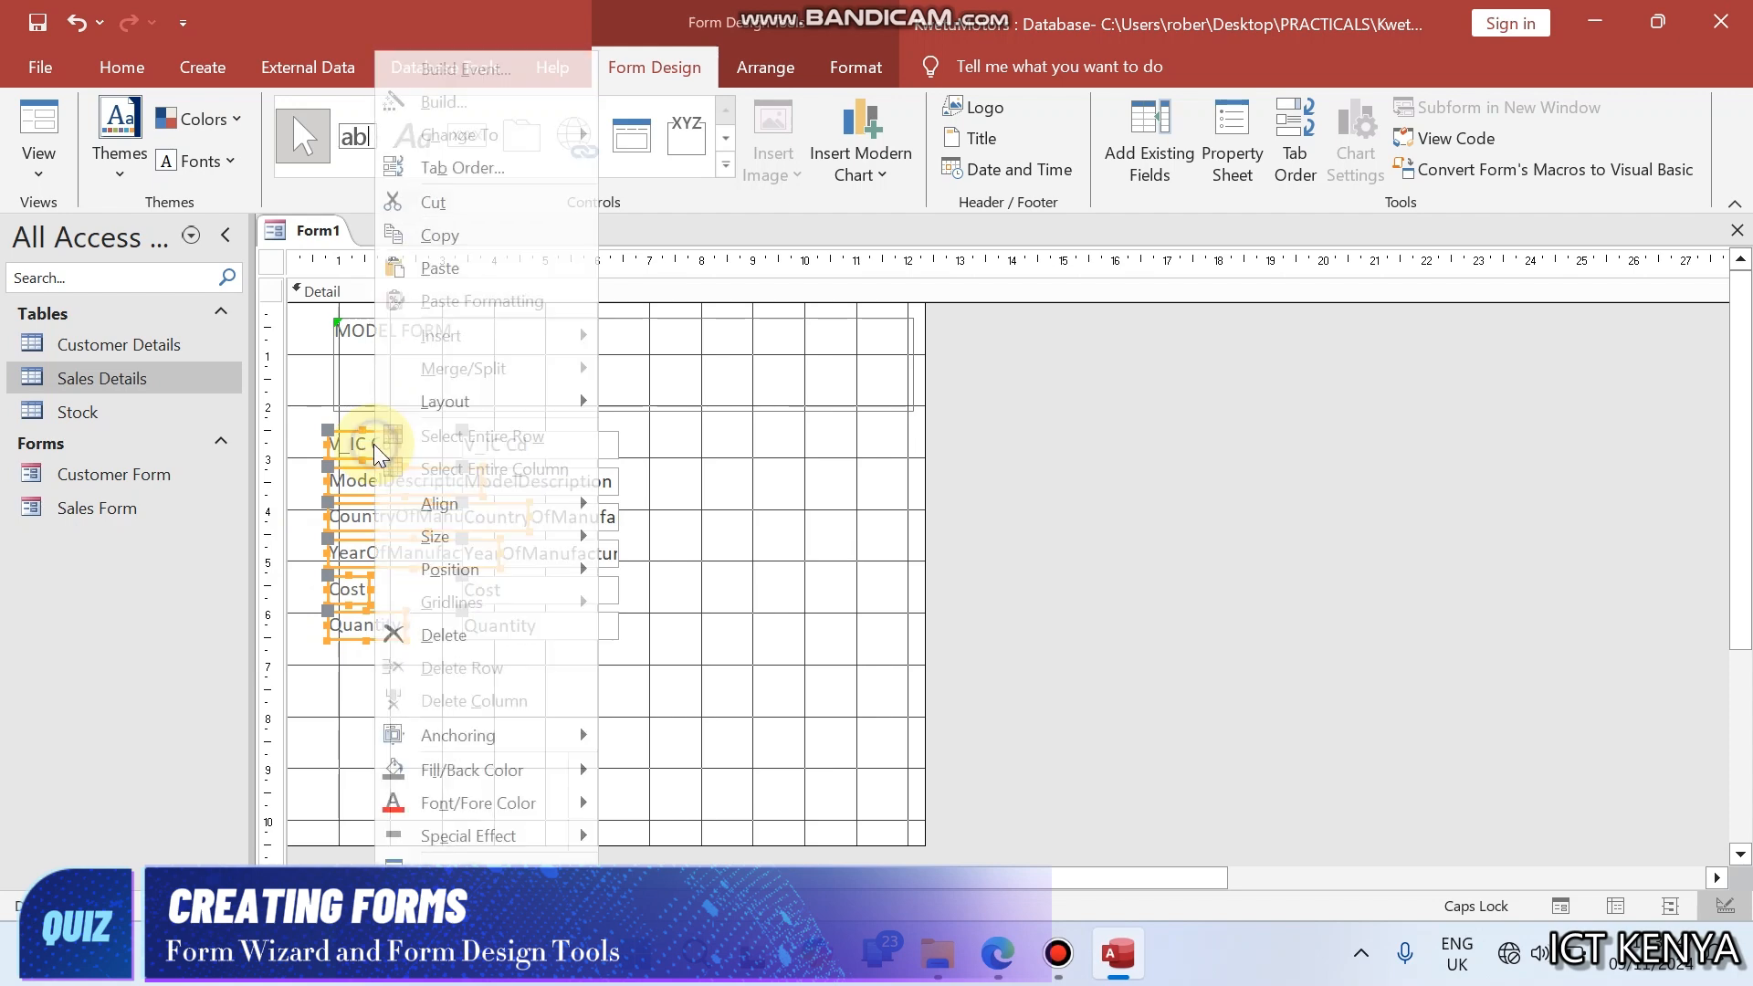
mouse_move(496, 535)
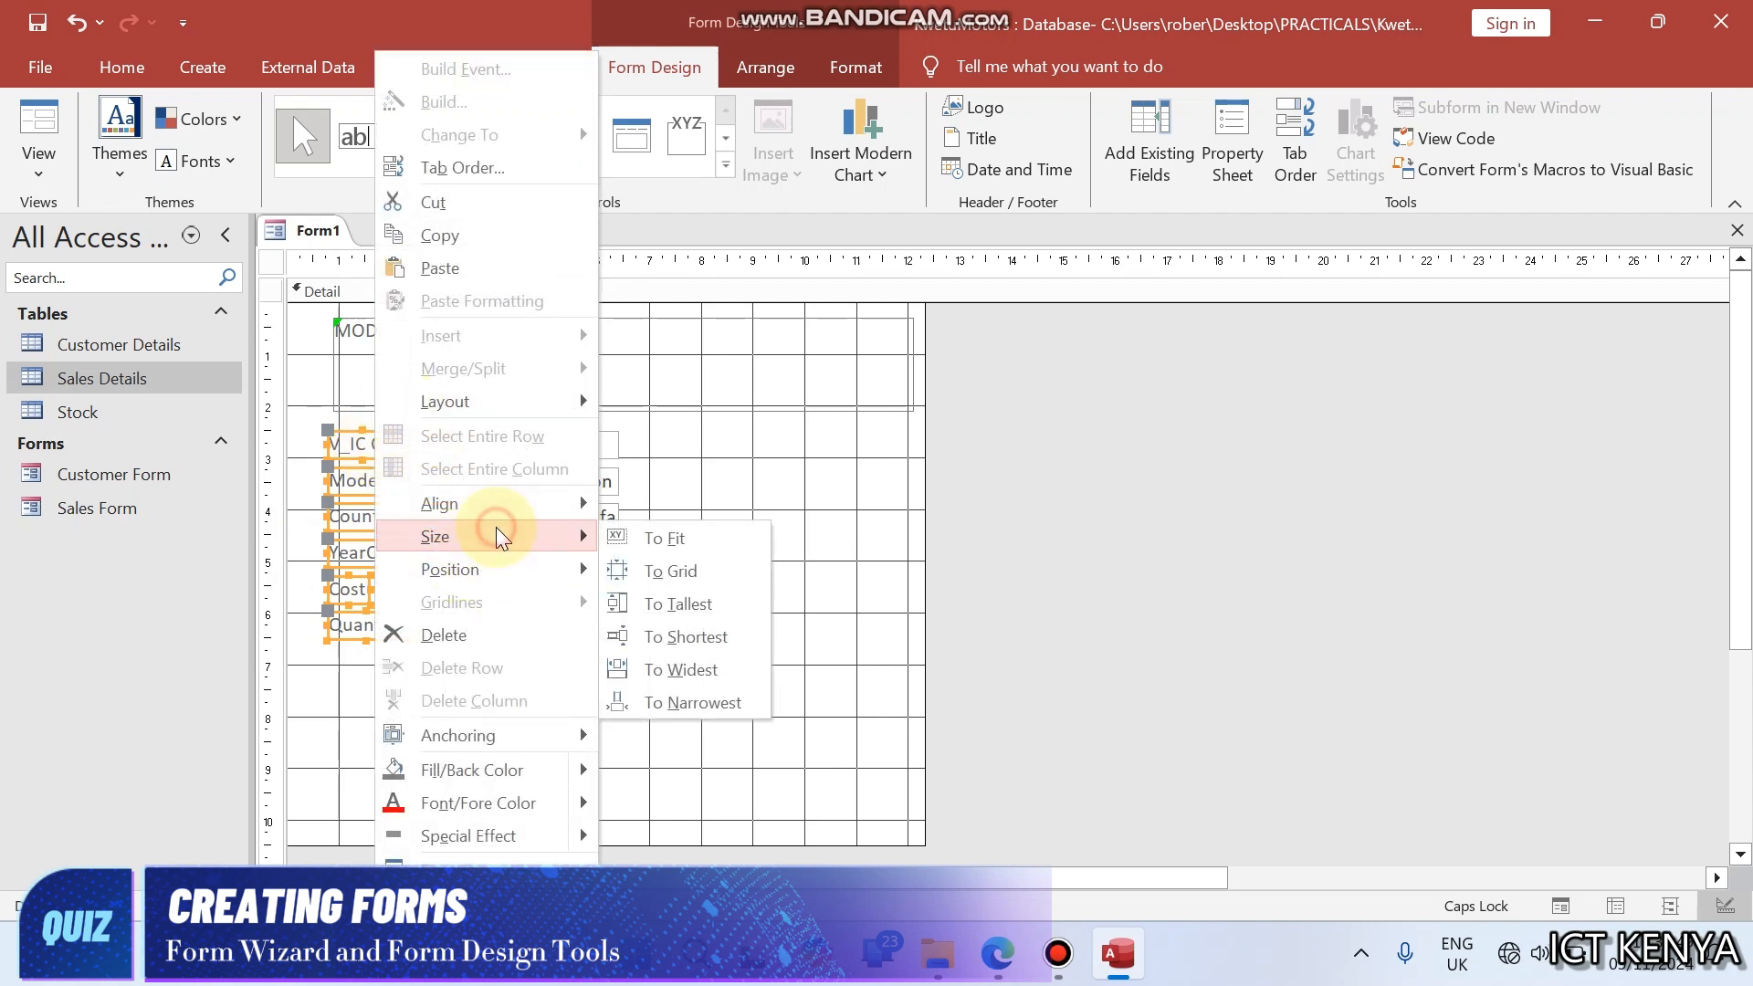
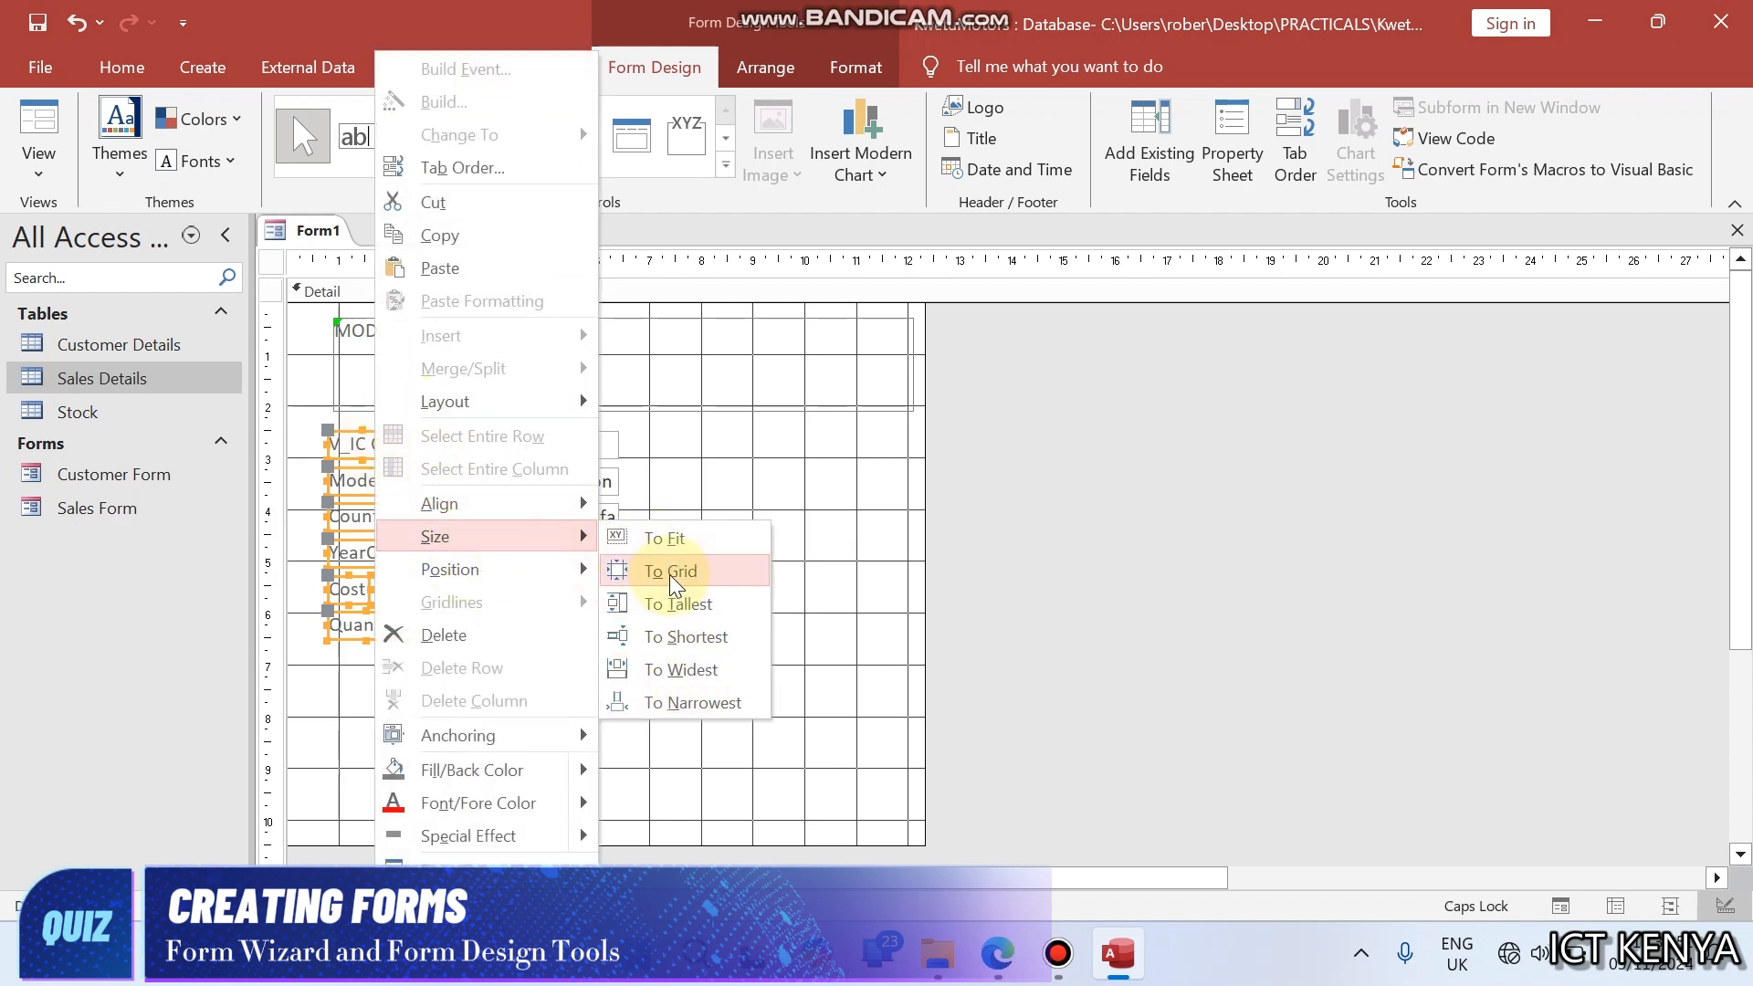
- Size the six selected field labels to the widest and clear the selection
left_click(667, 670)
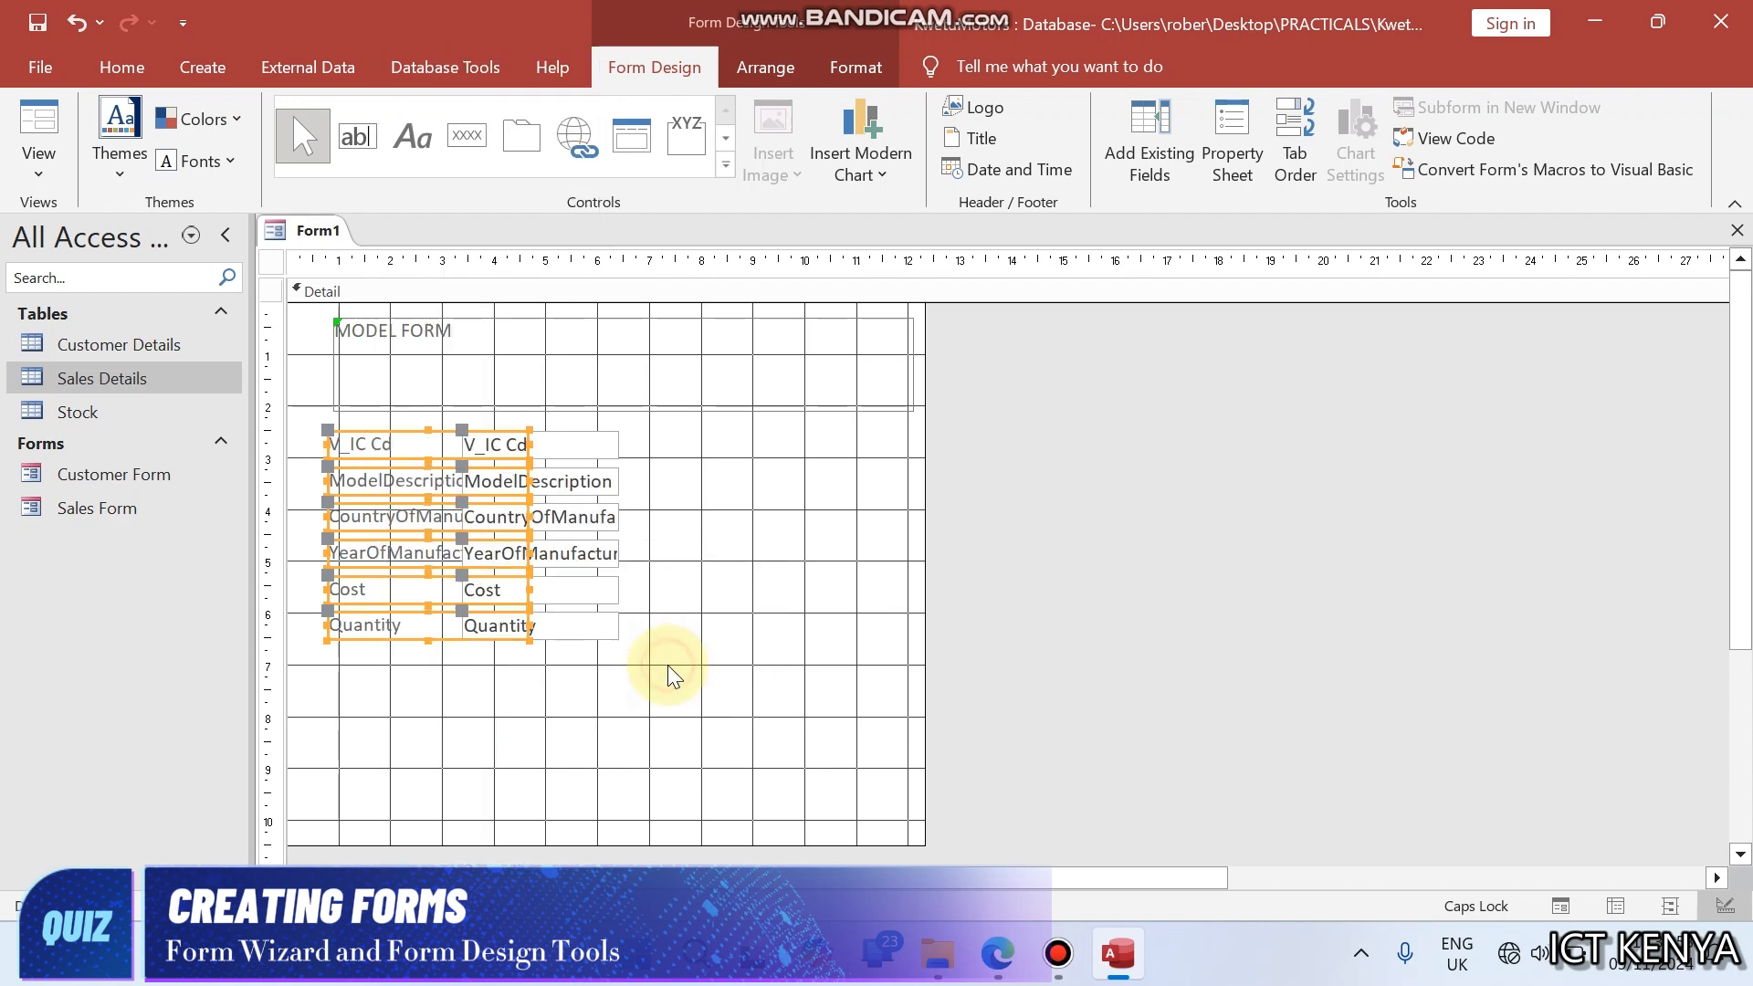
left_click(696, 644)
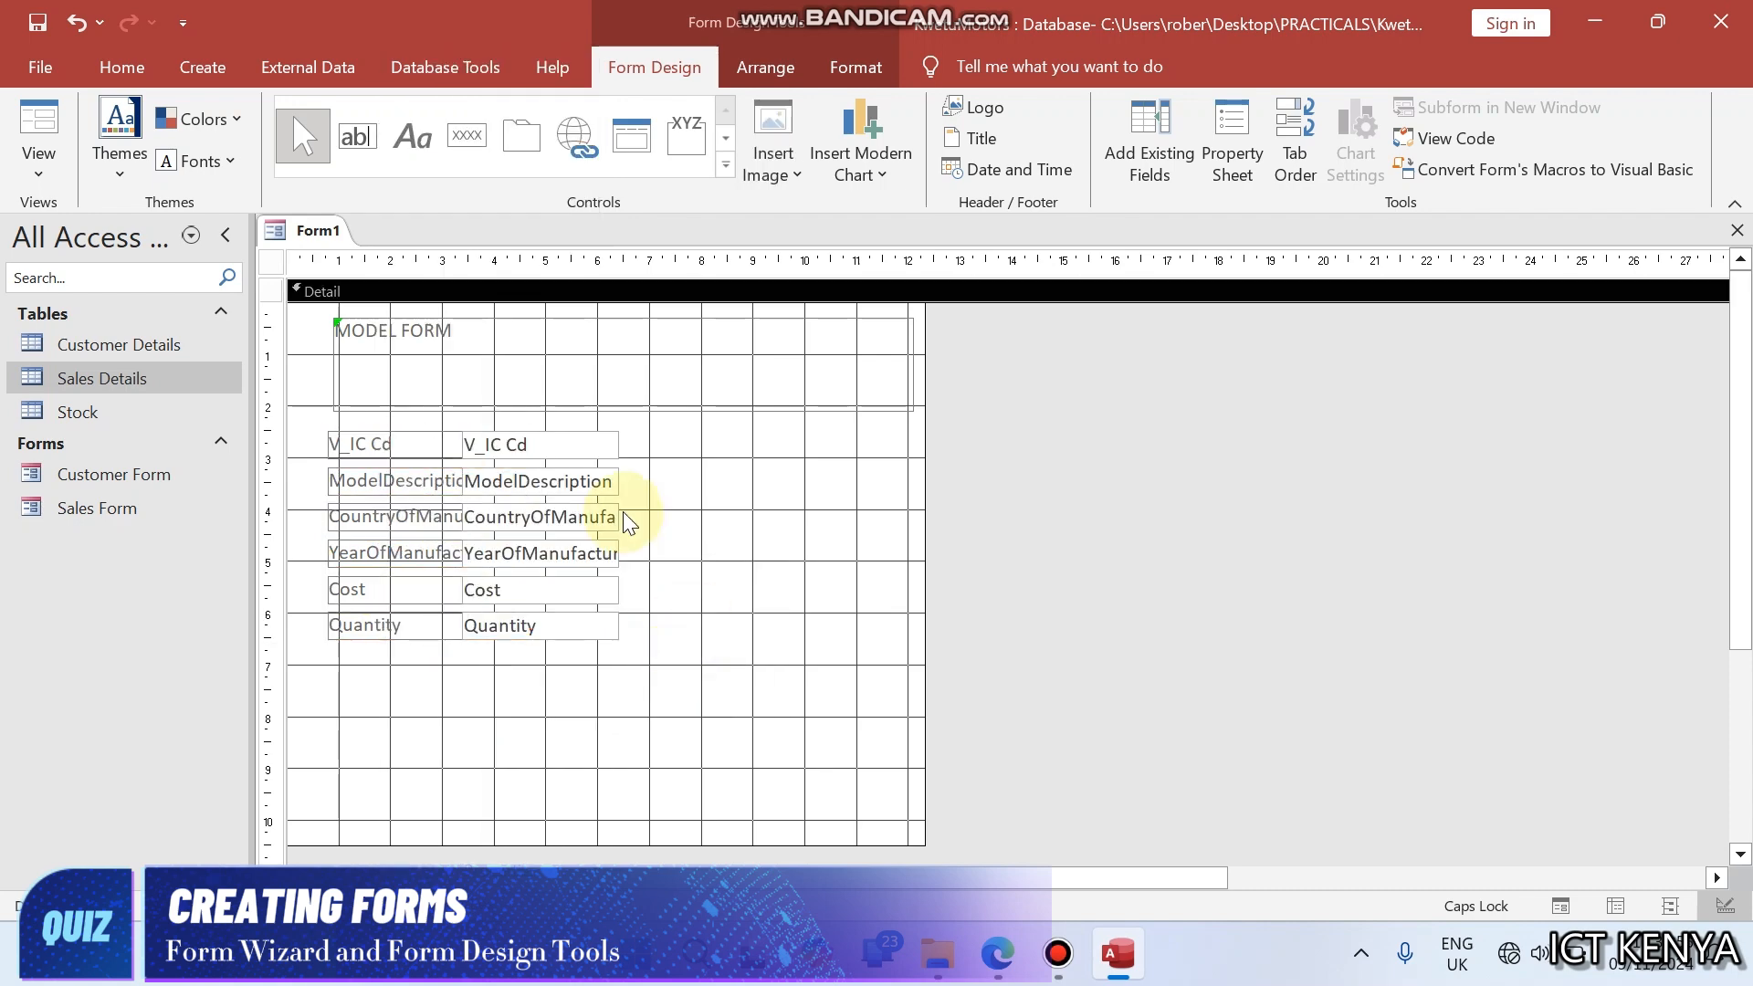
- Select all six field text boxes and resize them together to span from about 5.3 to 11 on the horizontal ruler
left_click(589, 445)
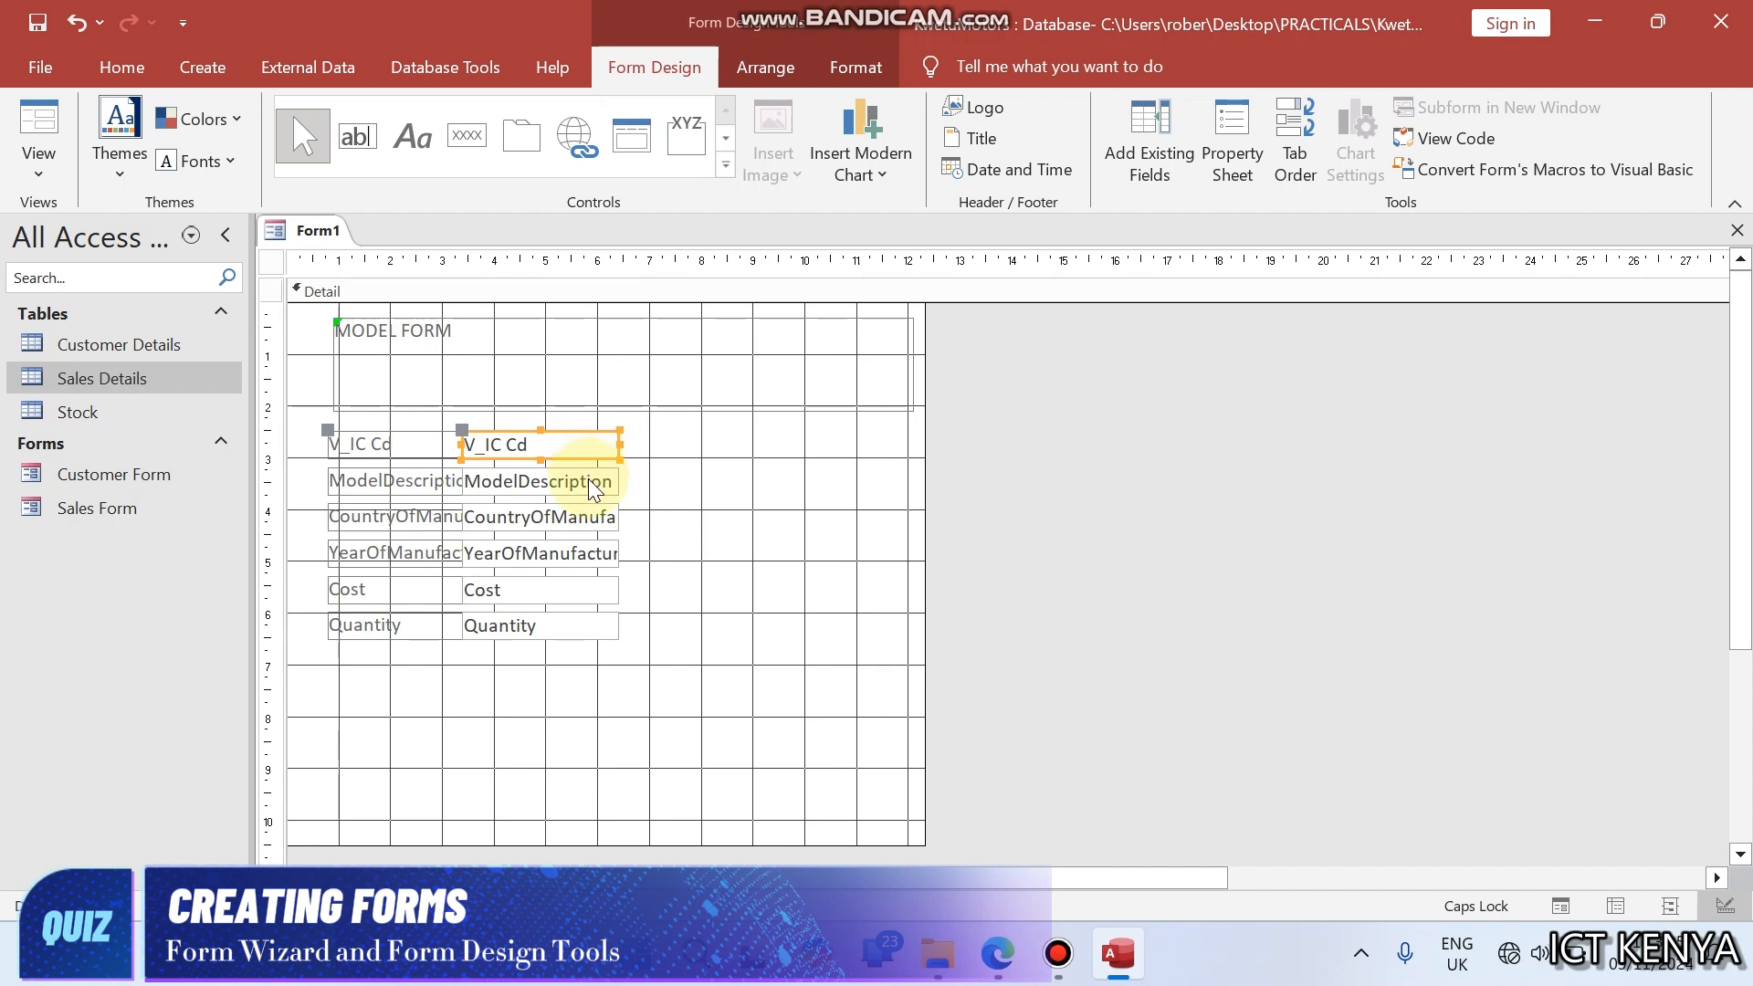
left_click(588, 478, "shift")
left_click(579, 515, "shift")
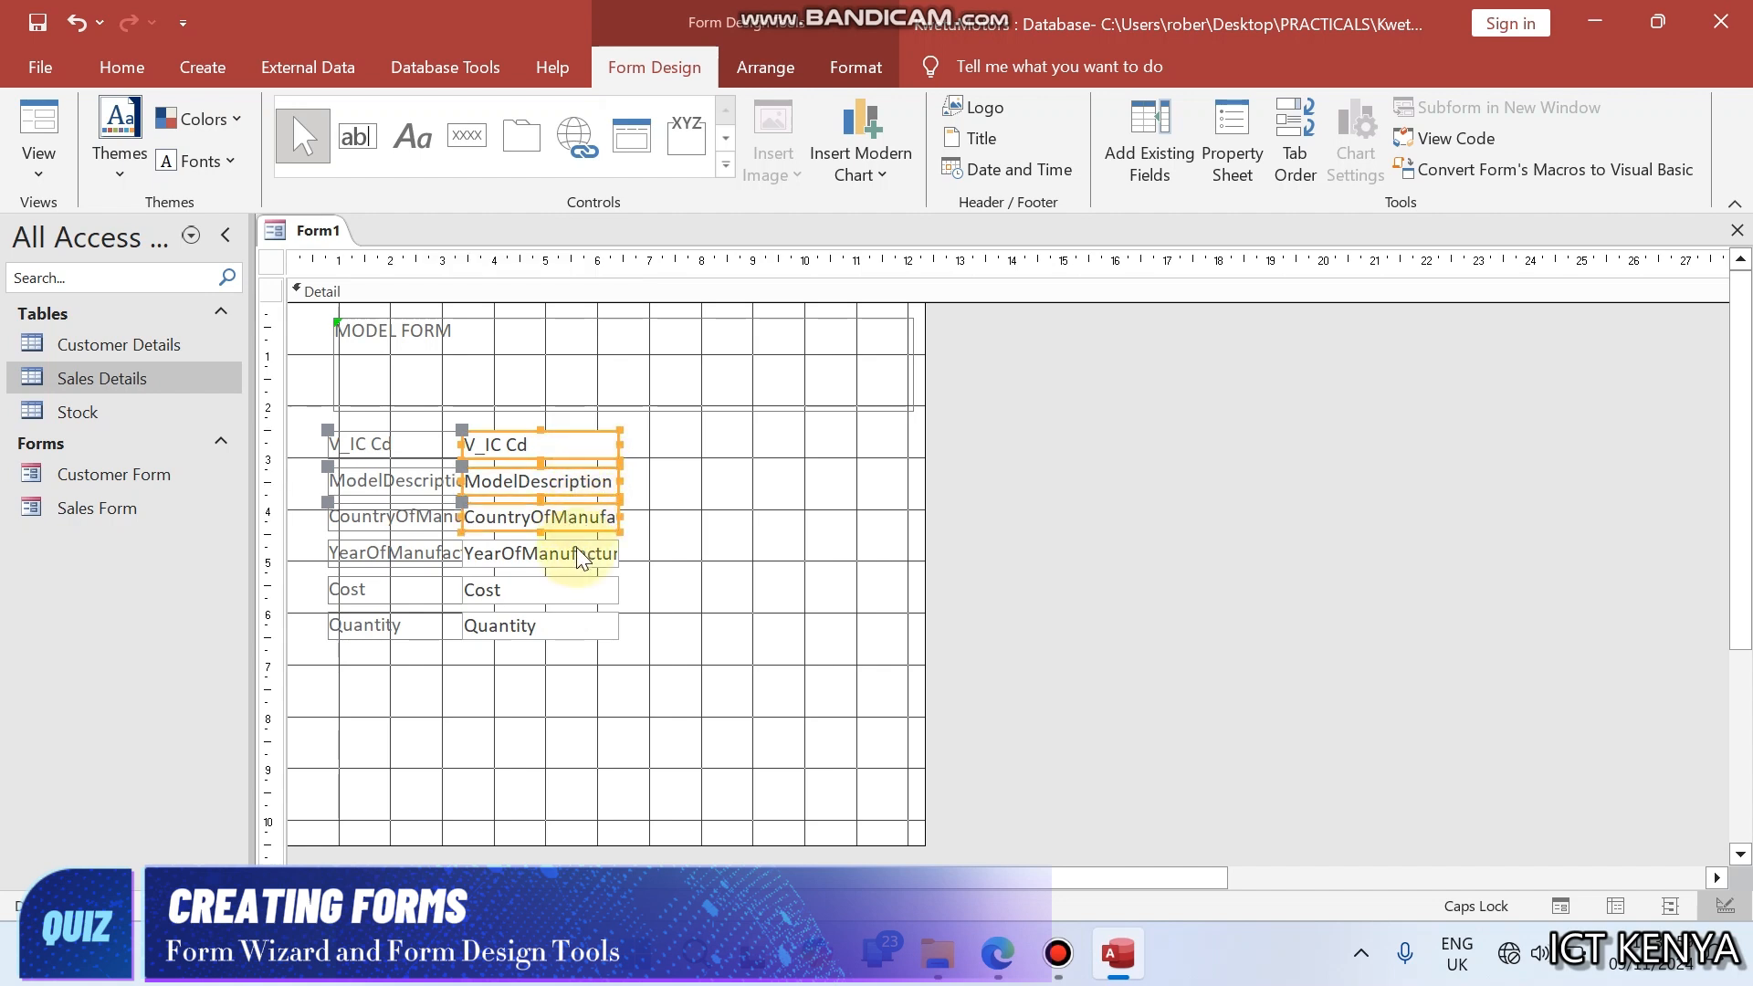
left_click(577, 553, "shift")
left_click(572, 589, "shift")
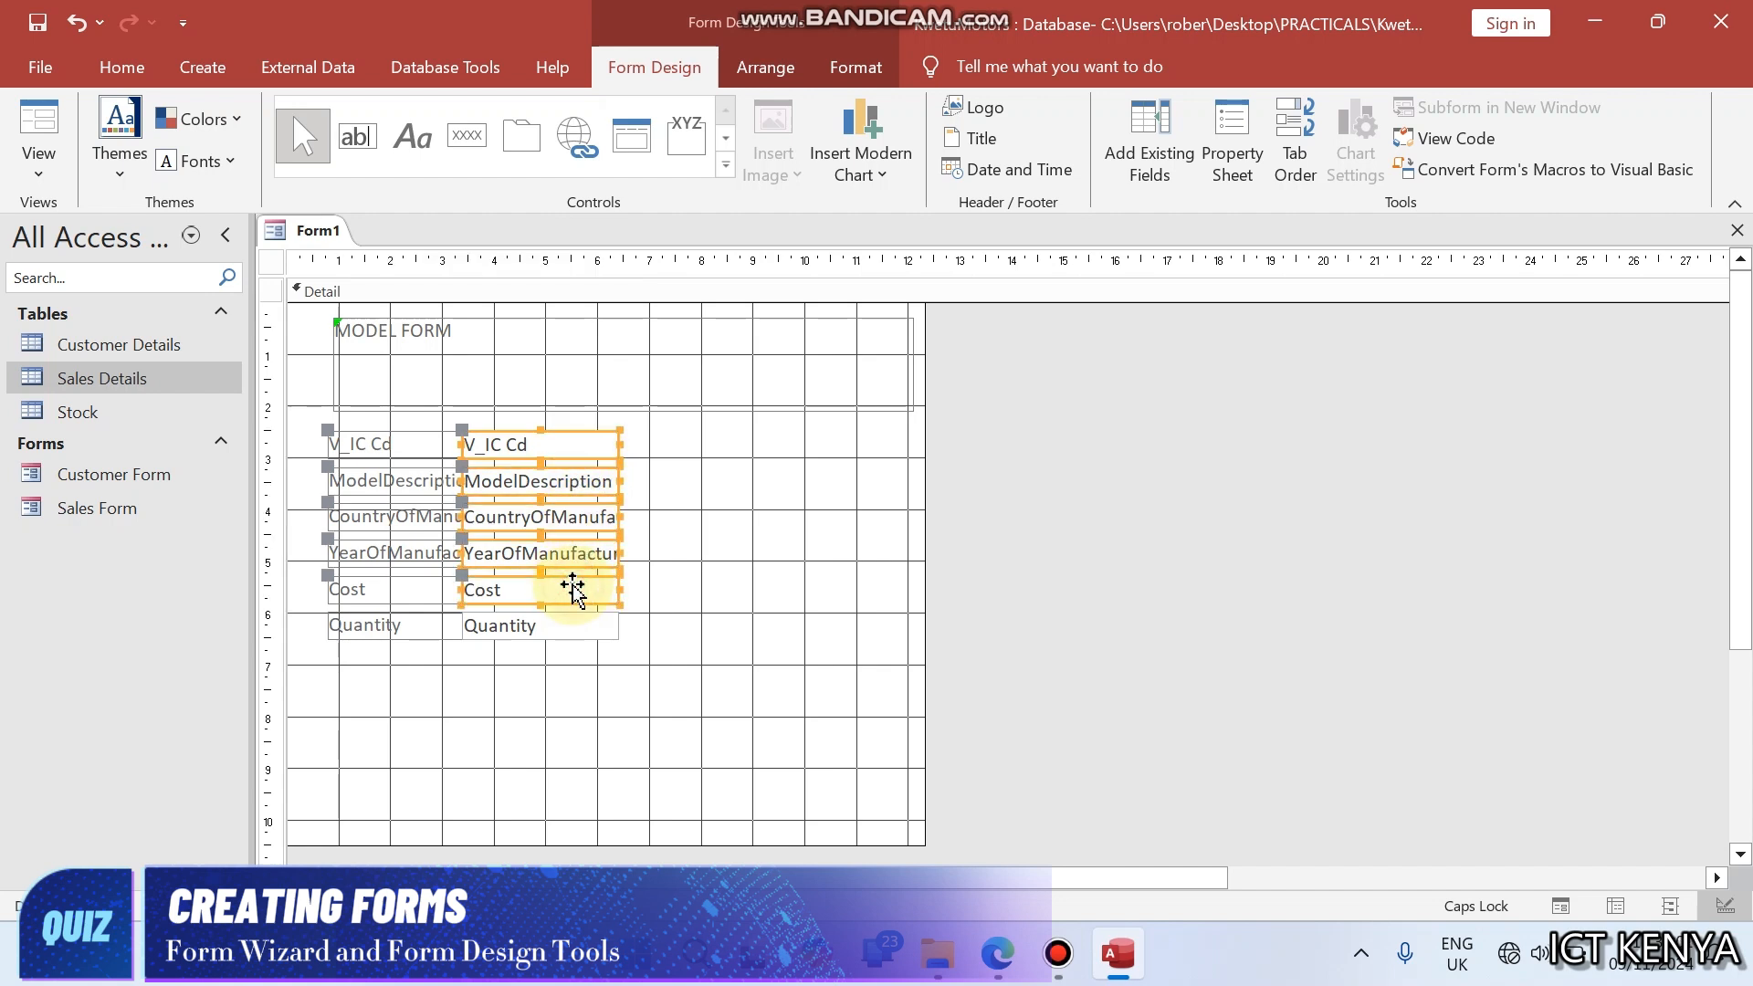
left_click(571, 626, "shift")
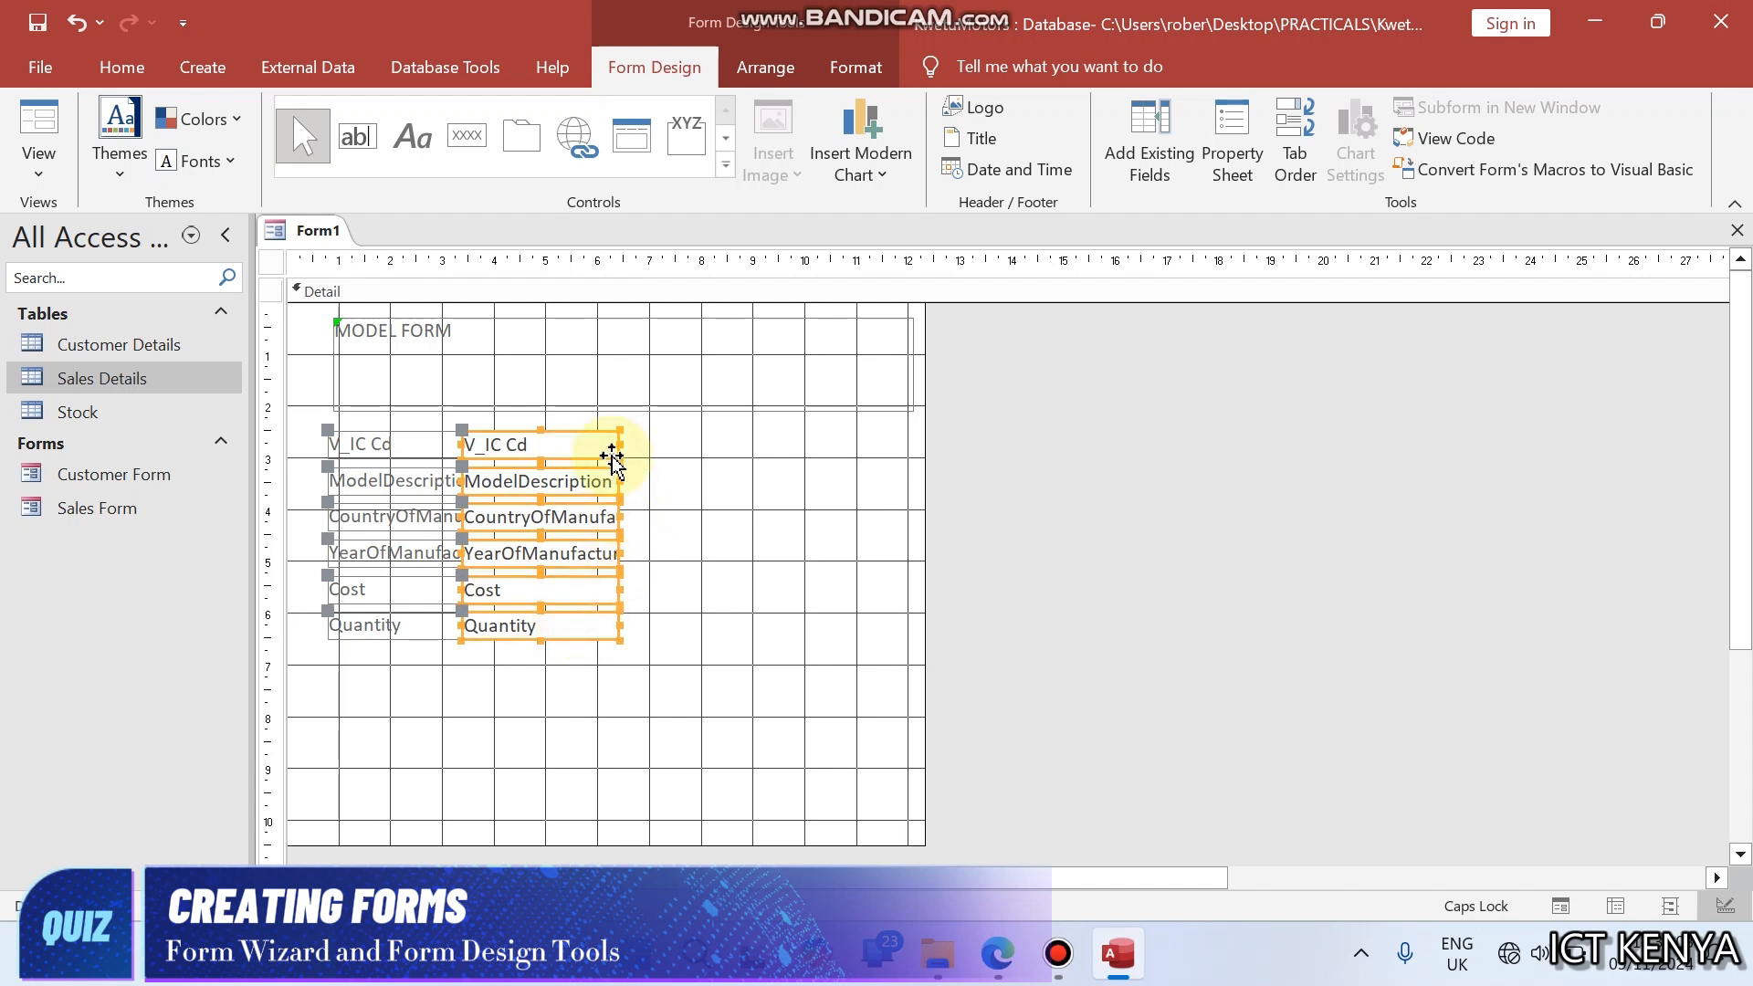
left_click_drag(620, 443, 857, 445)
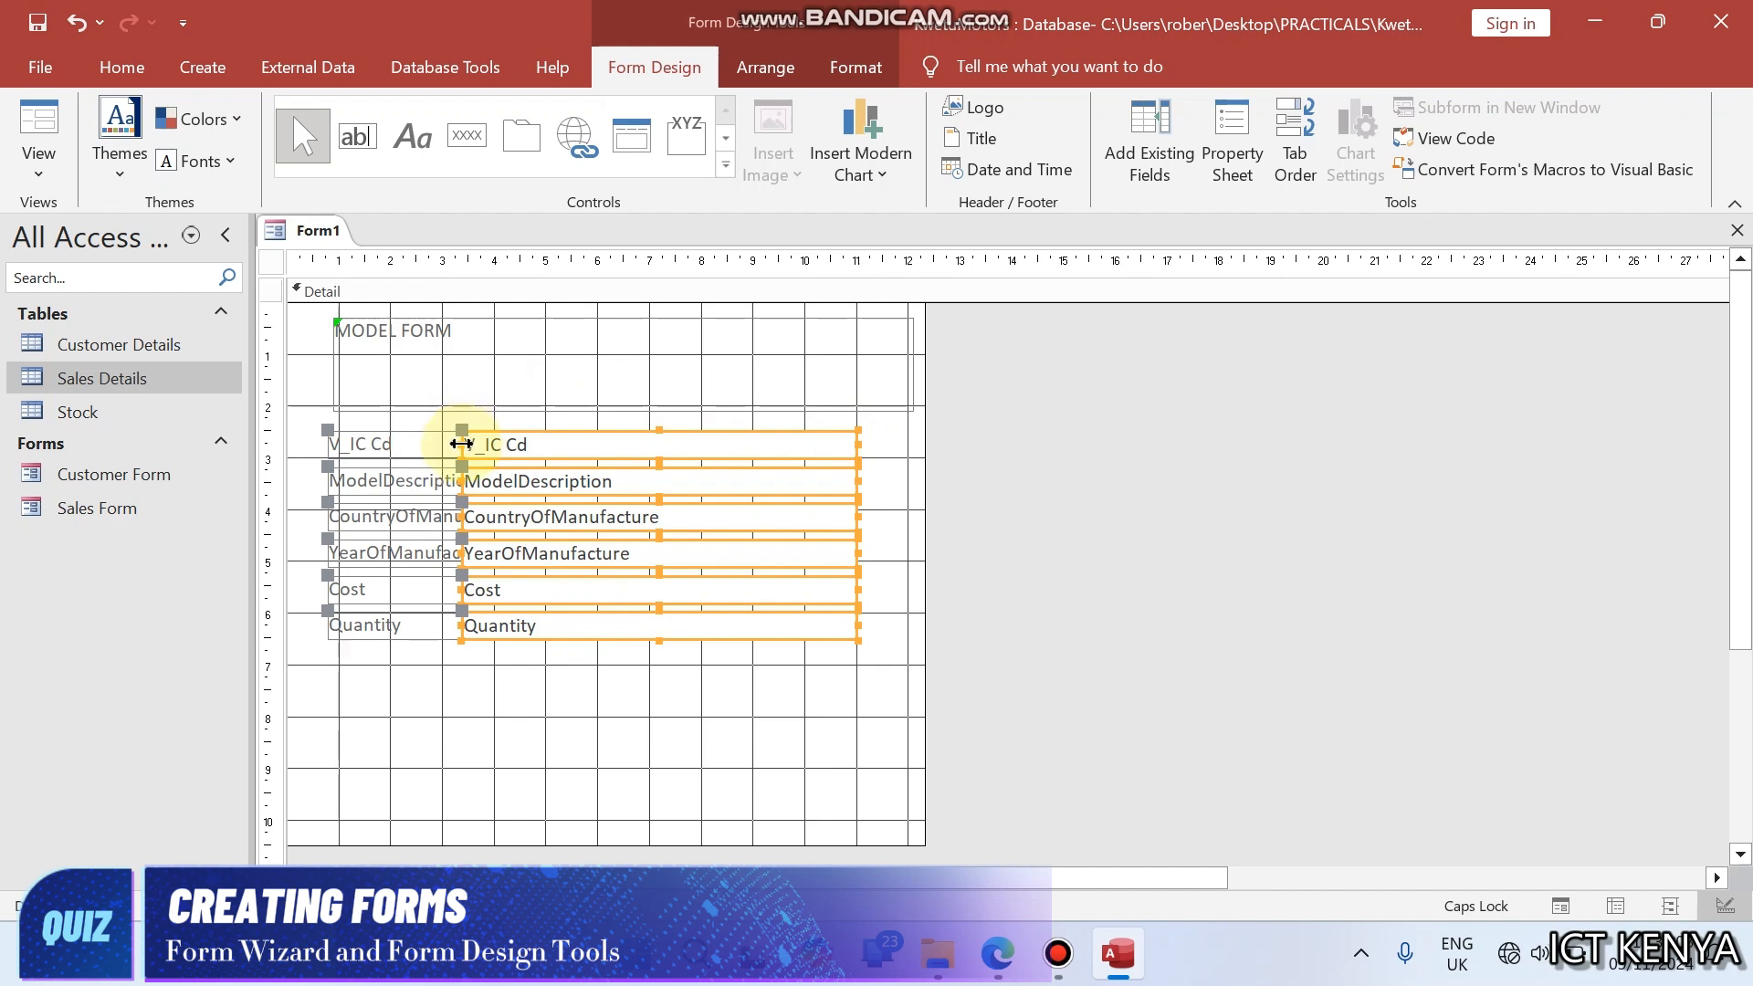
left_click_drag(460, 444, 560, 443)
- Select the six field labels, make them bold and set their font size to 12
left_click_drag(436, 430, 433, 639)
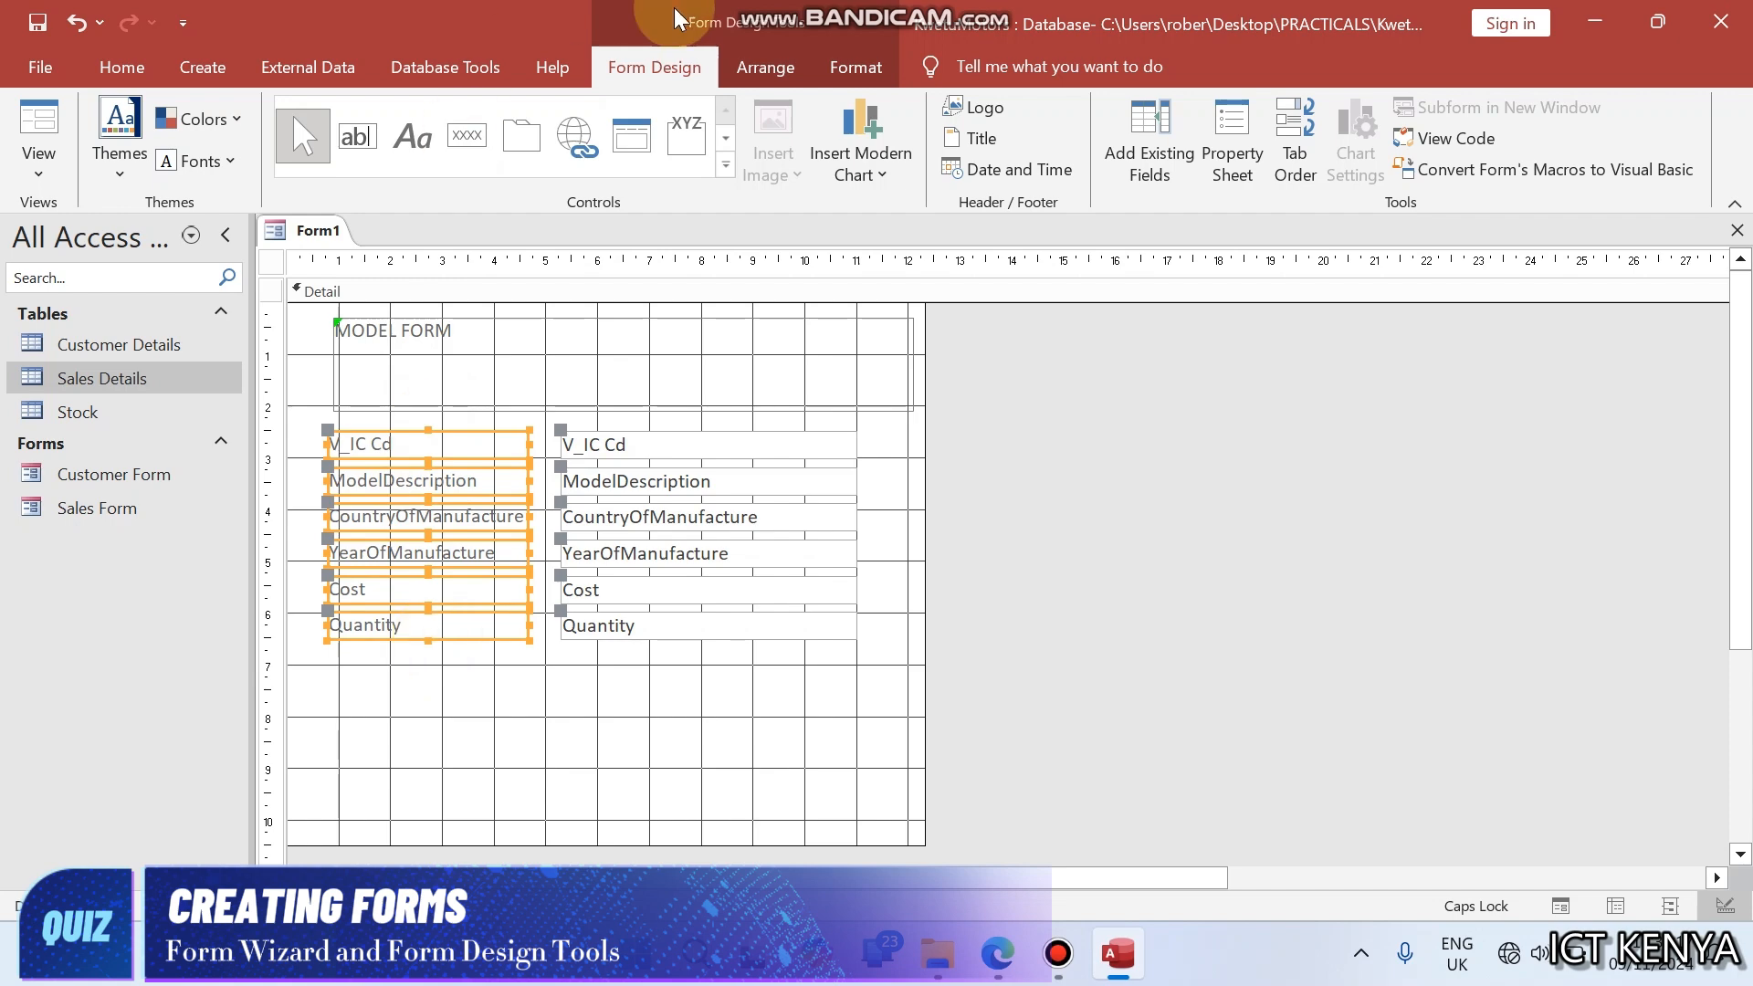
left_click(836, 80)
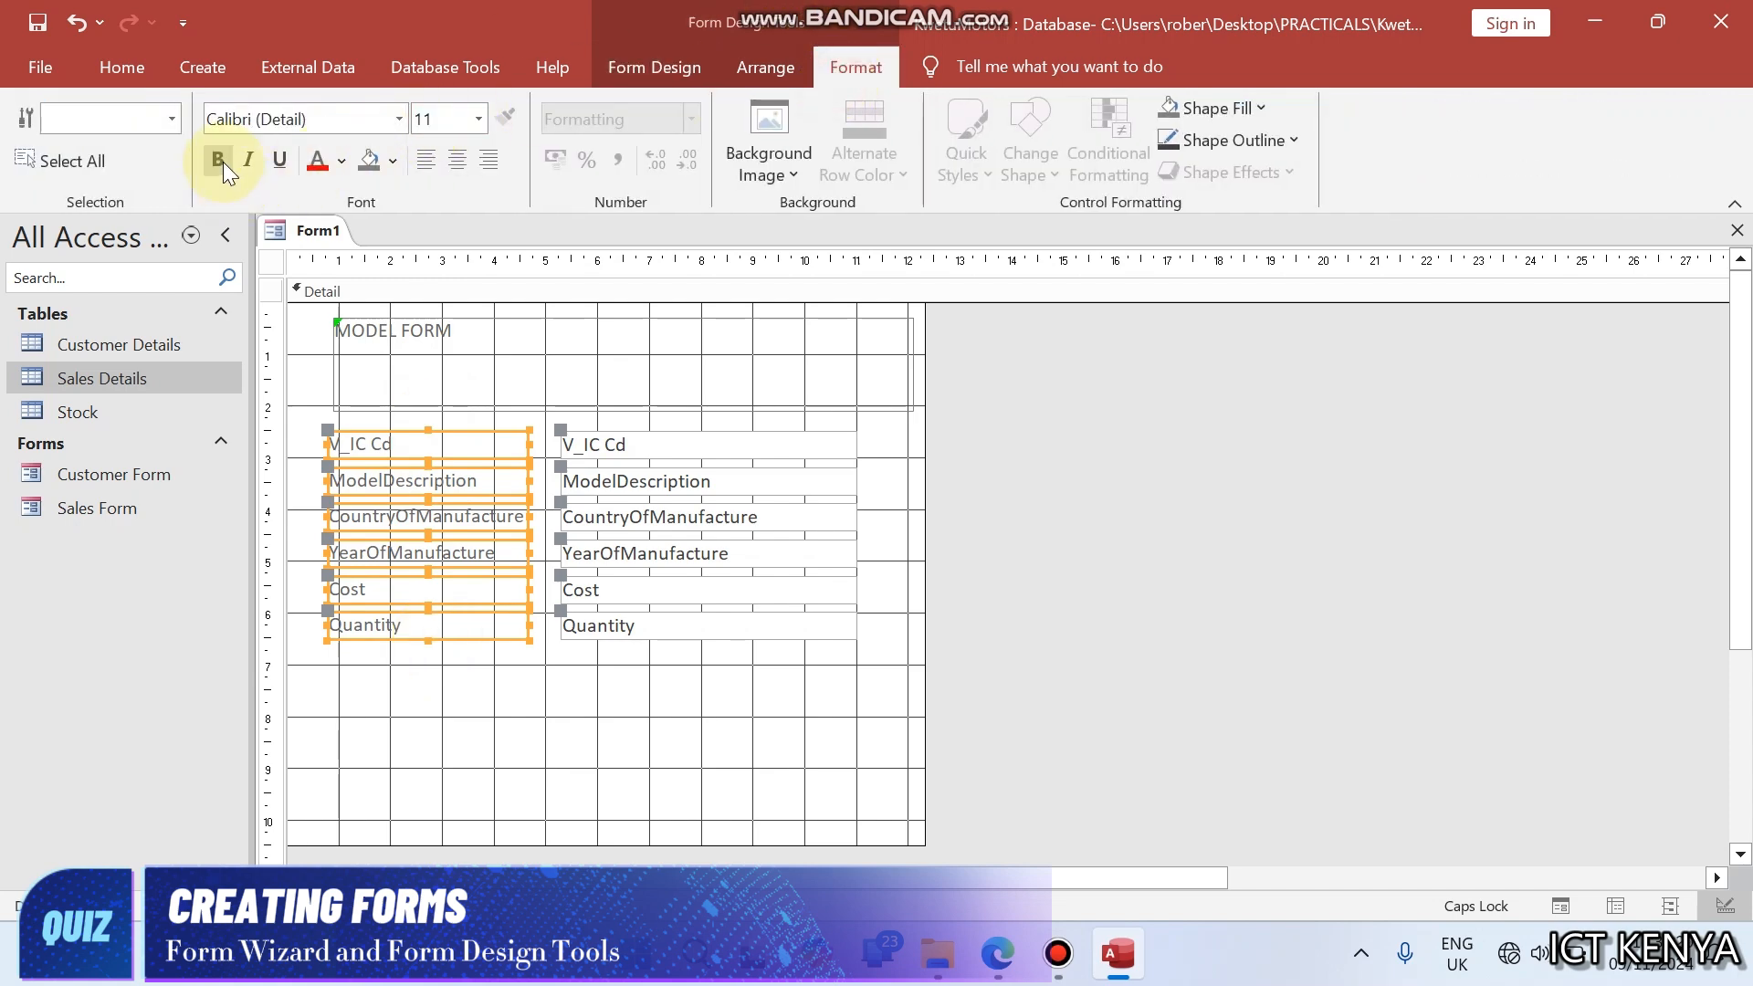
left_click(219, 160)
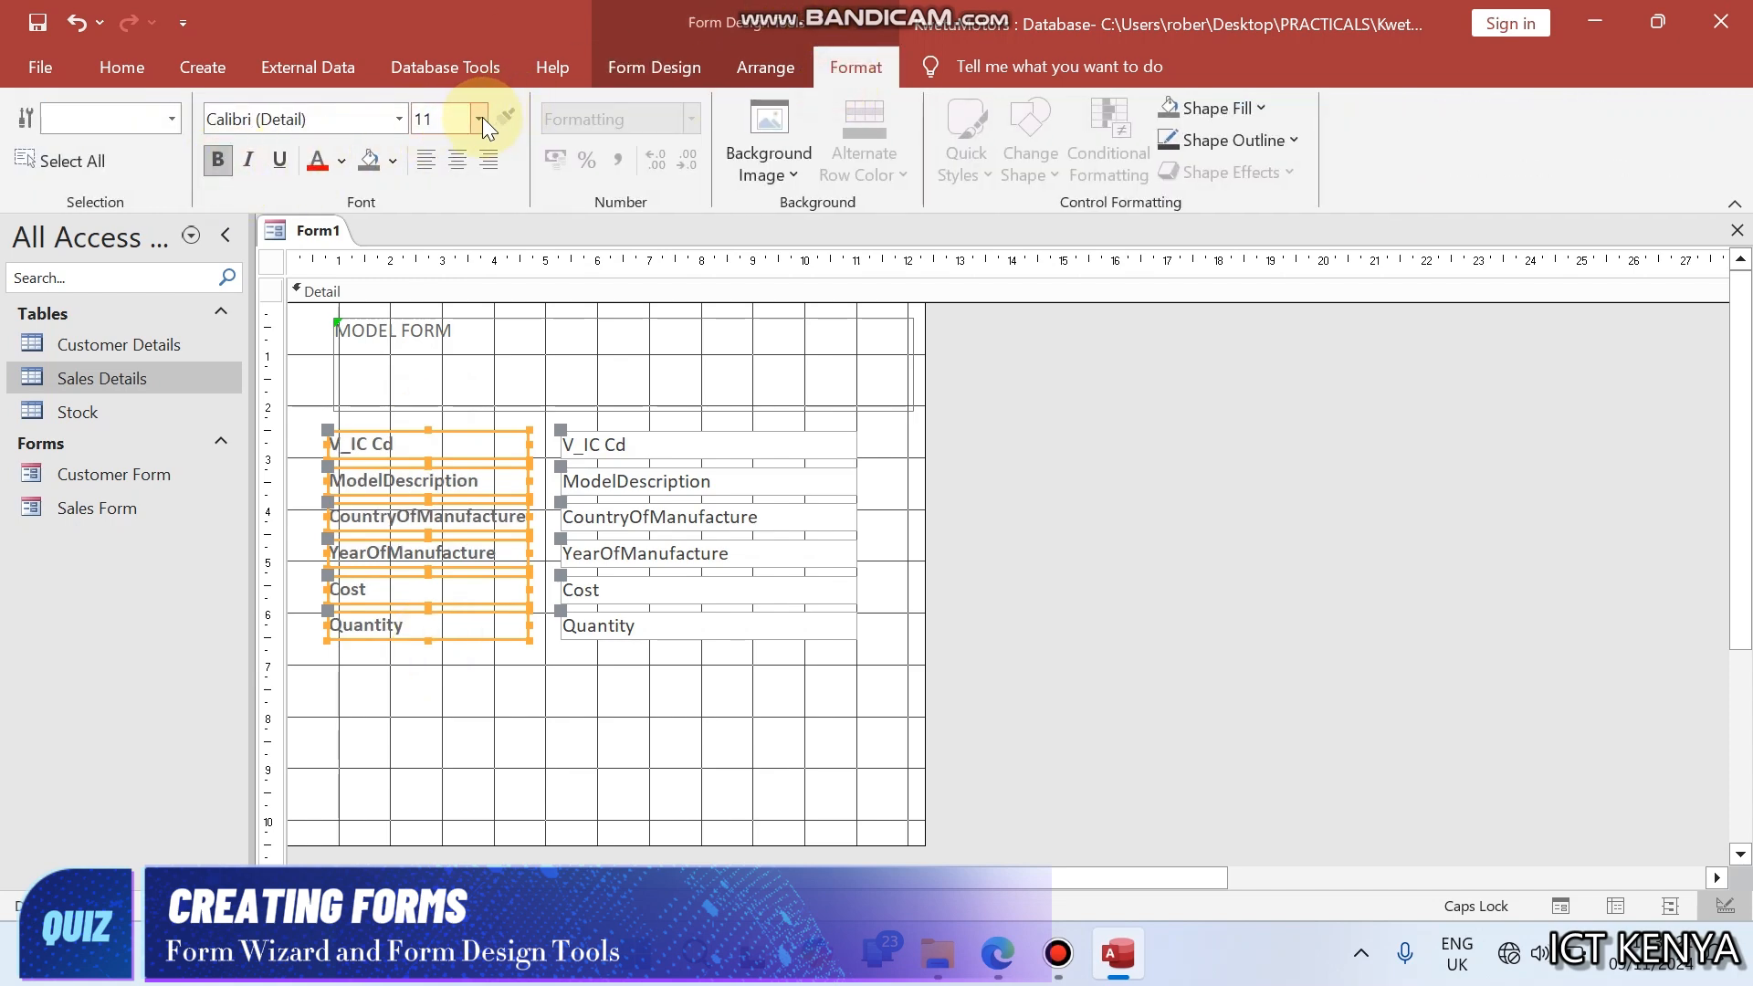
left_click(479, 118)
left_click(450, 263)
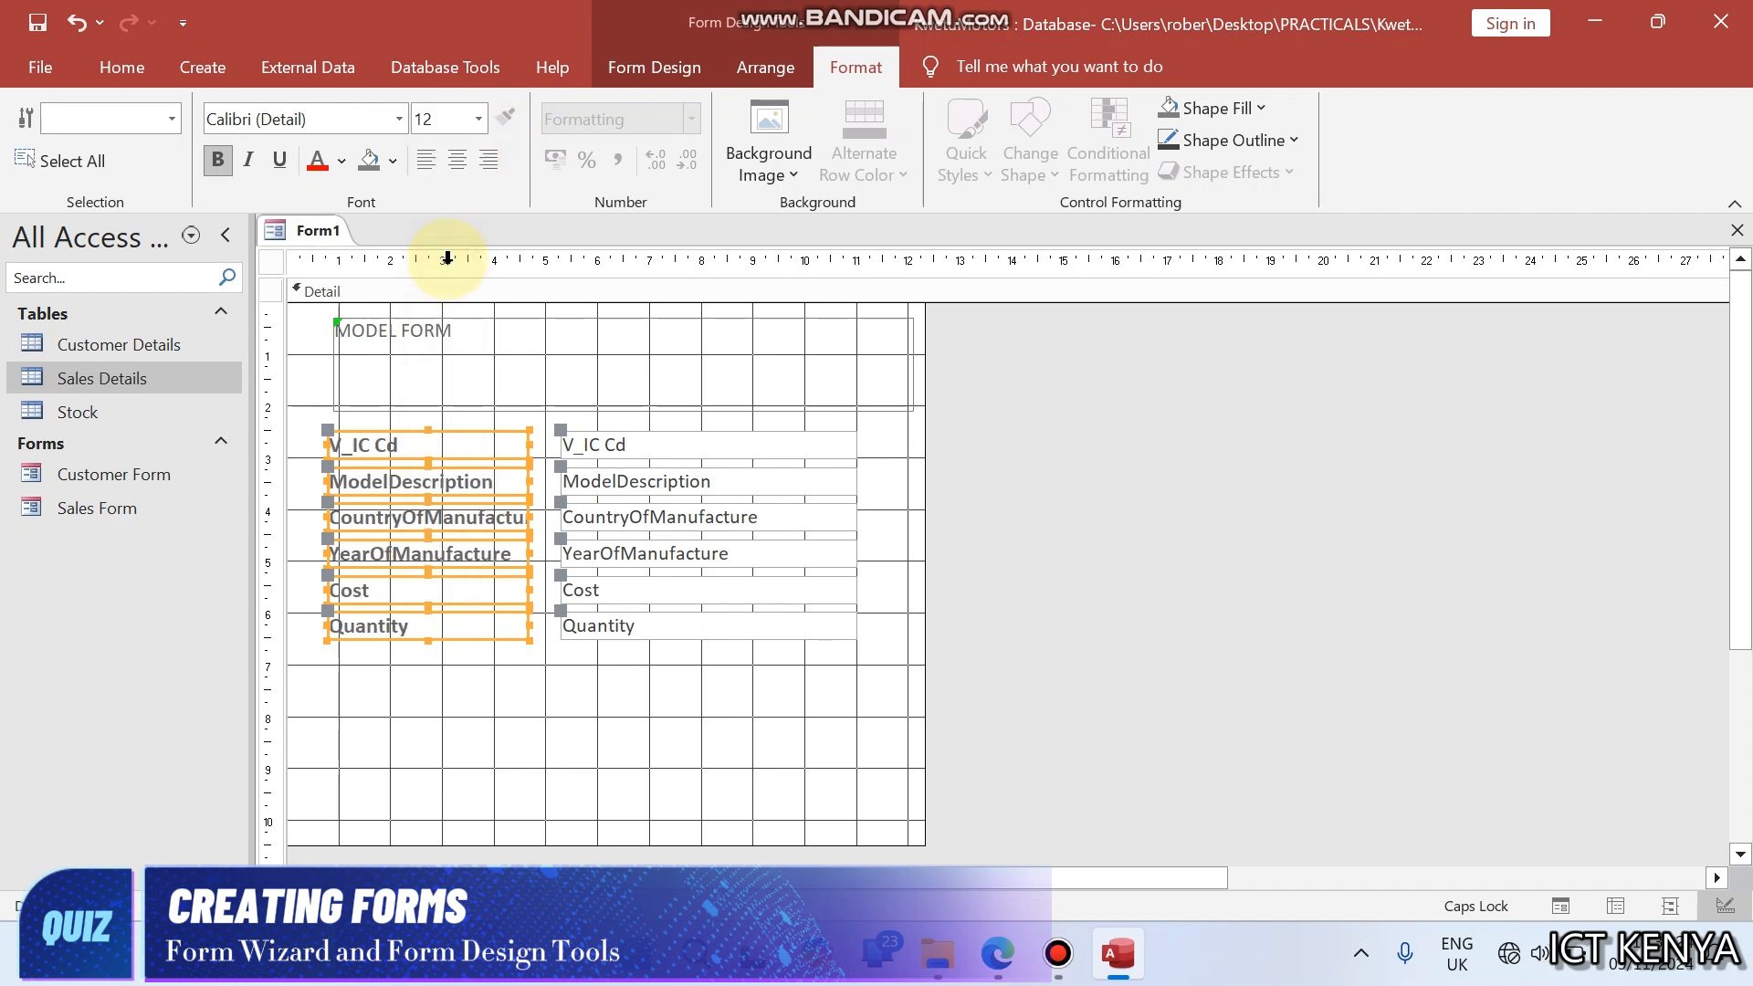
key("Caps_Lock")
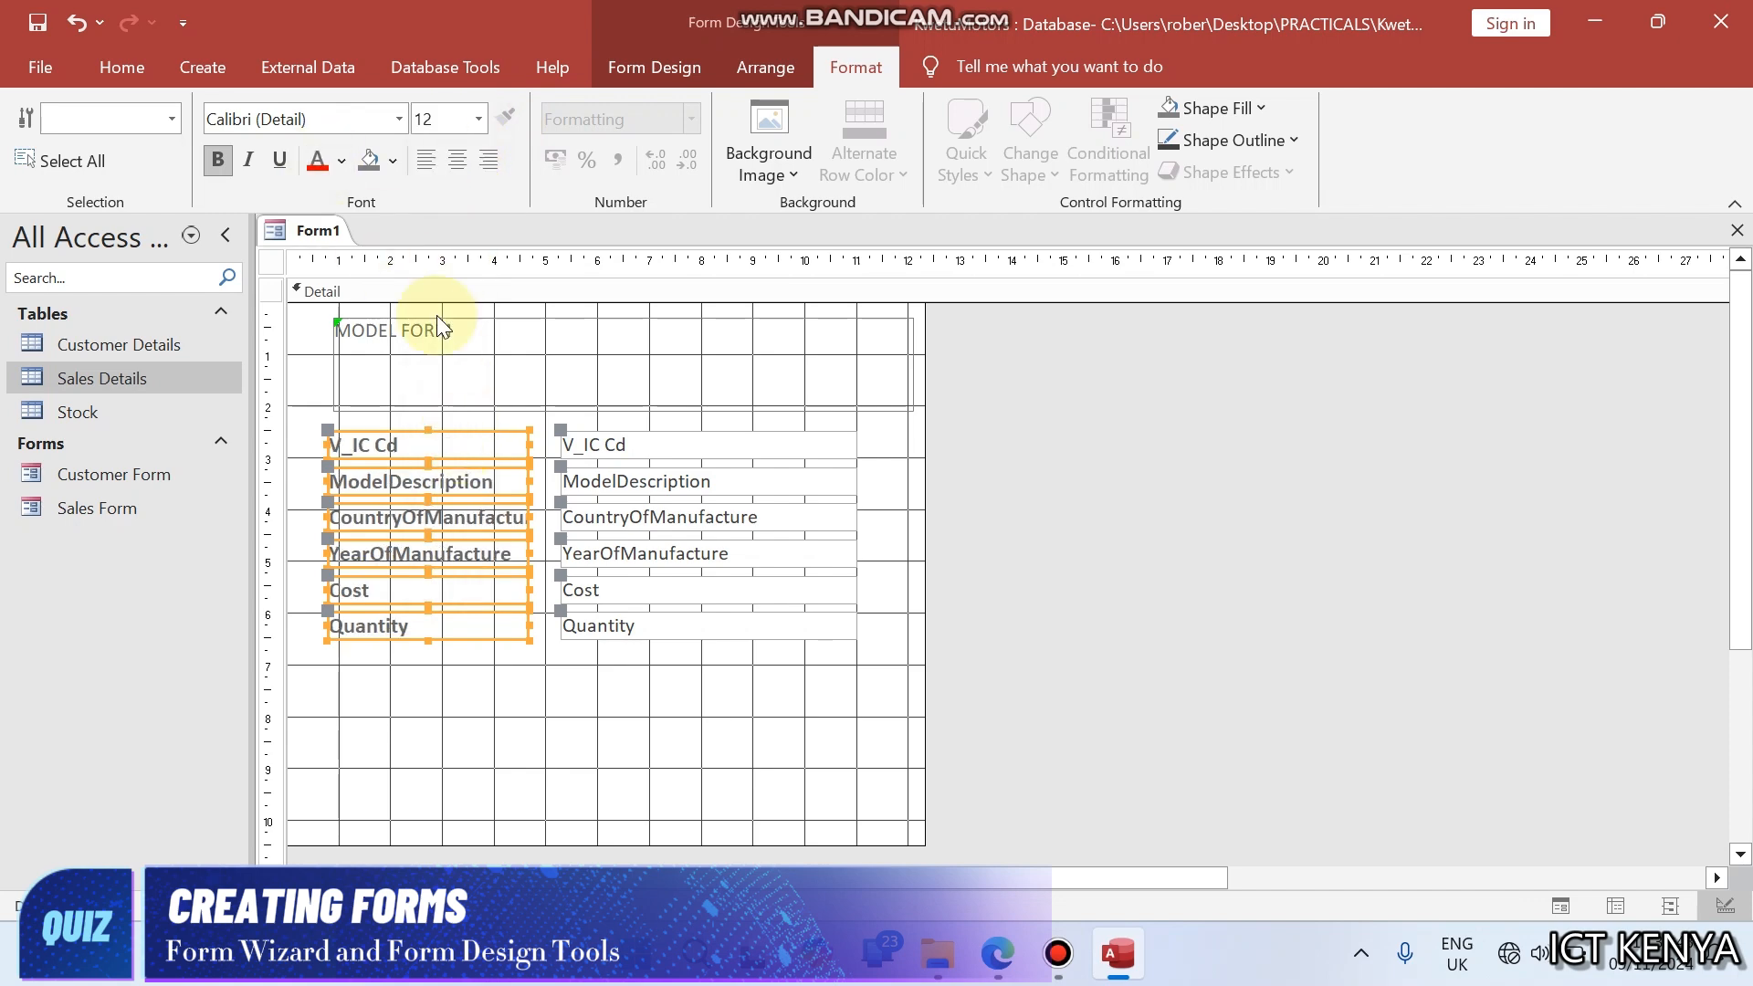
- Size the six field labels to fit their text, and match them all to the widest label
right_click(458, 443)
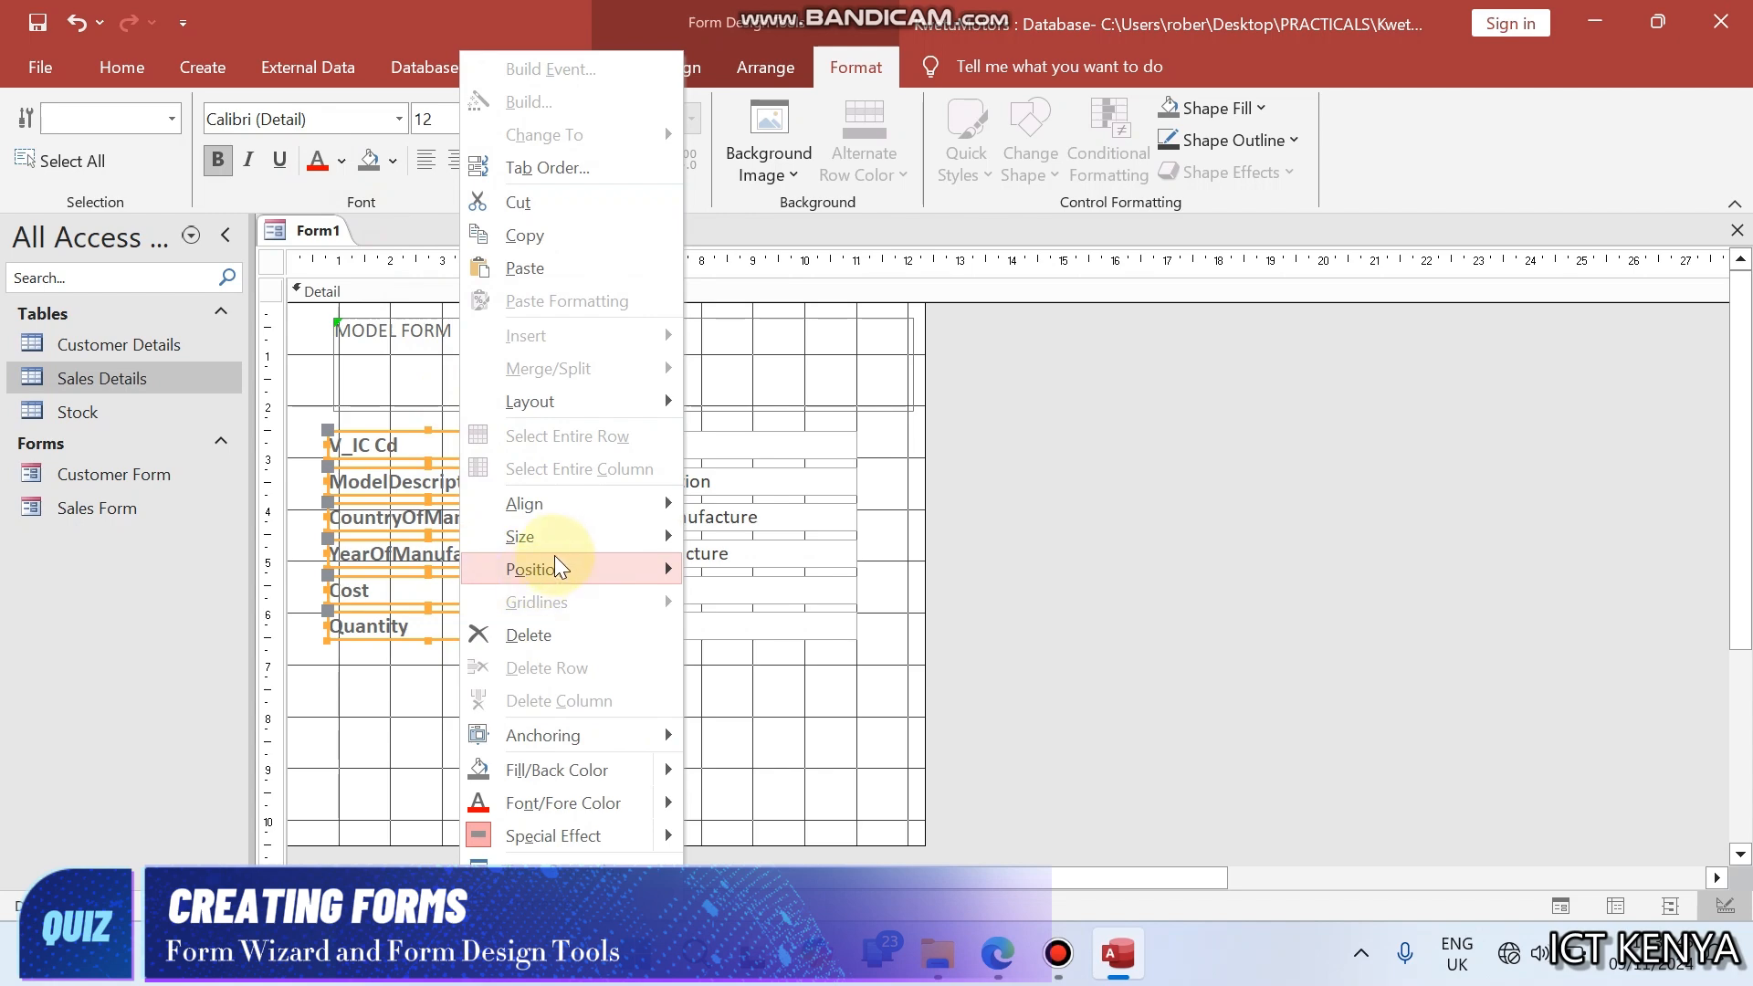
mouse_move(568, 565)
mouse_move(602, 537)
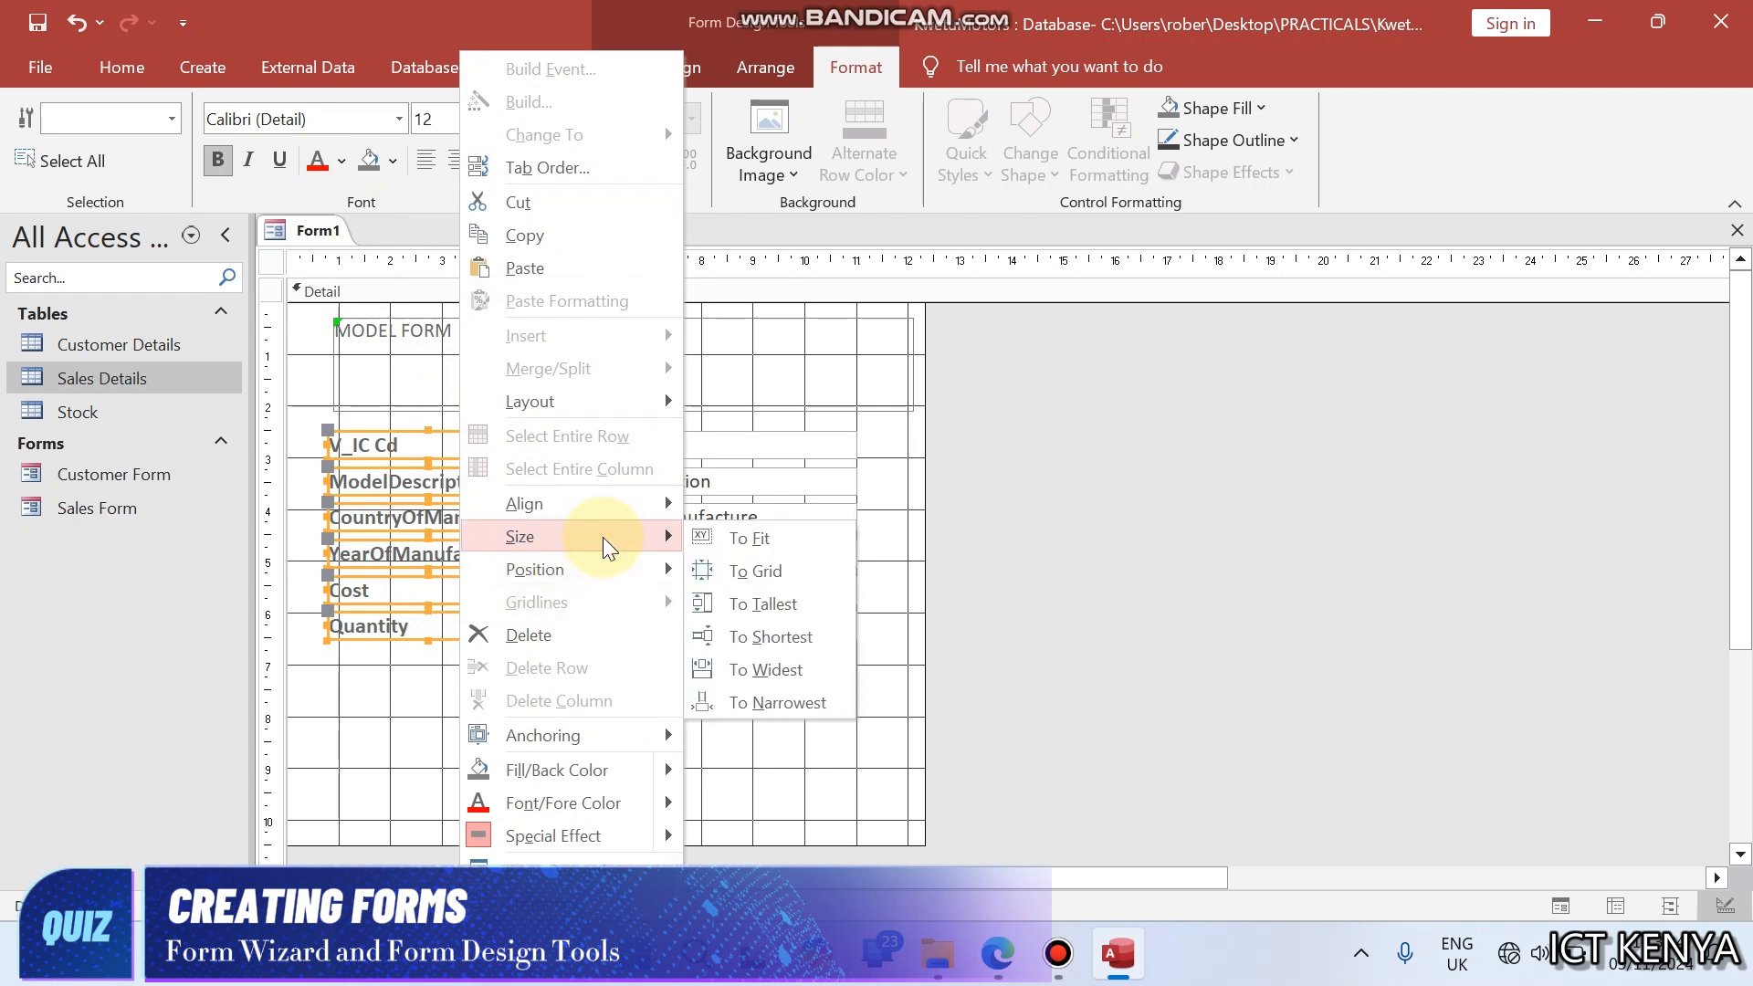
left_click(704, 541)
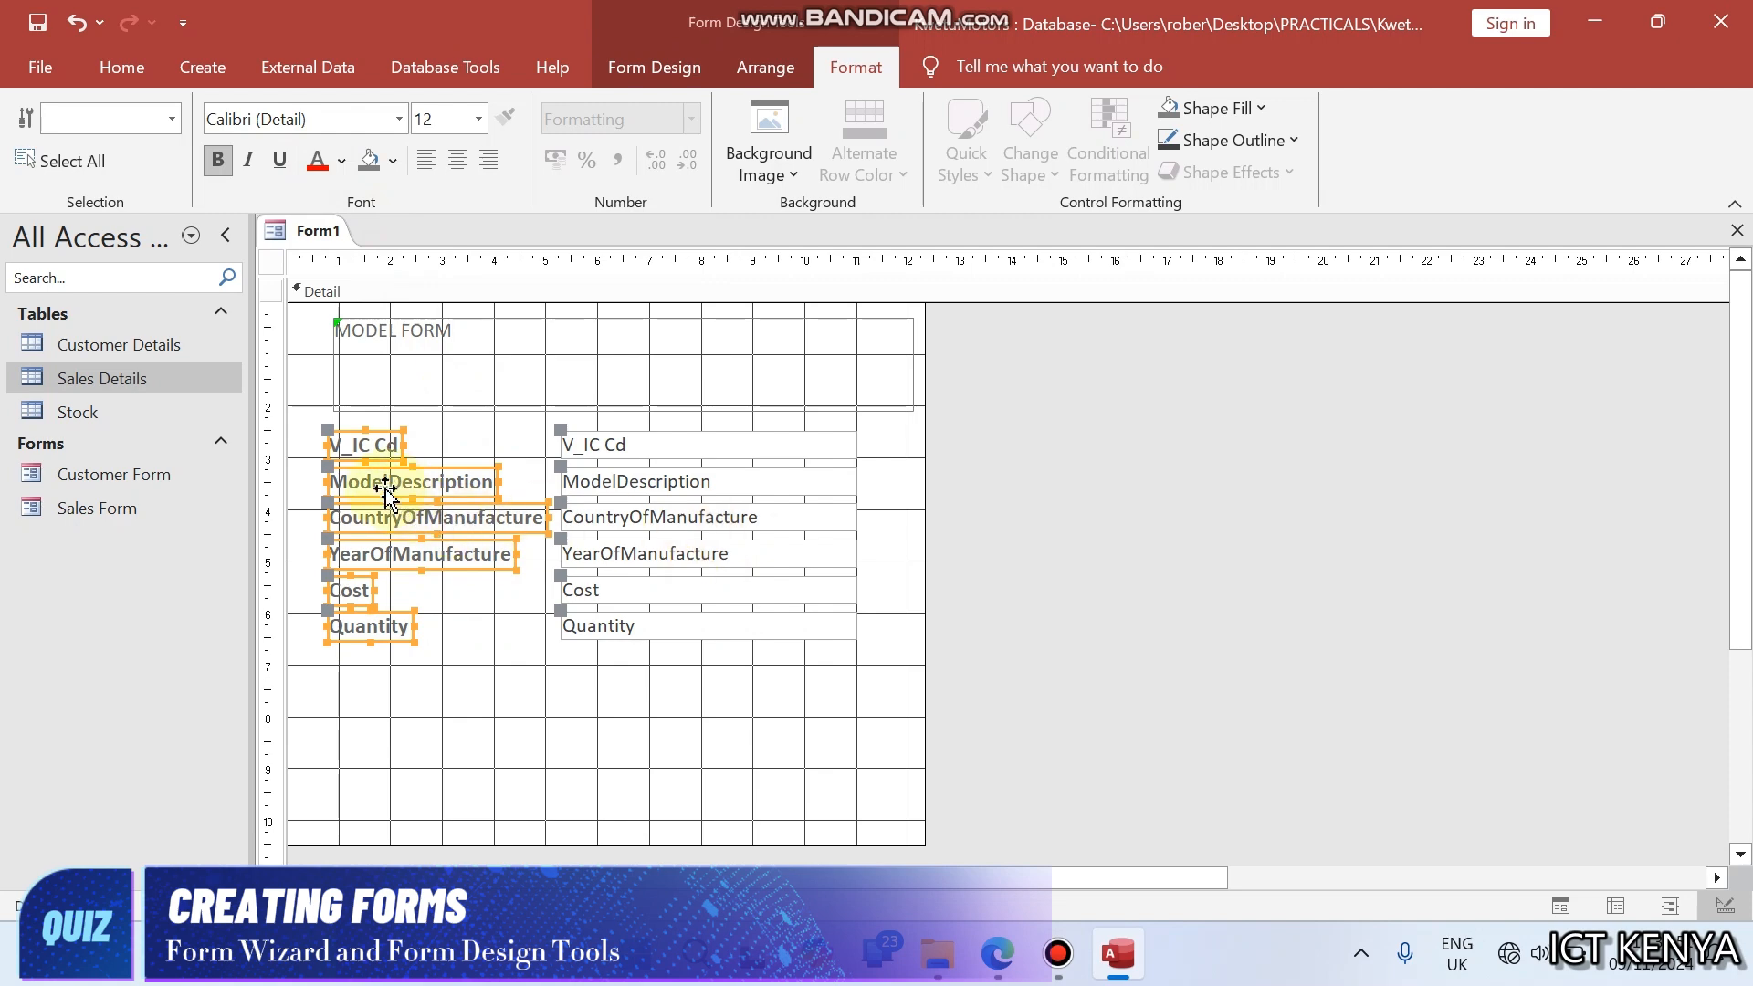
right_click(379, 448)
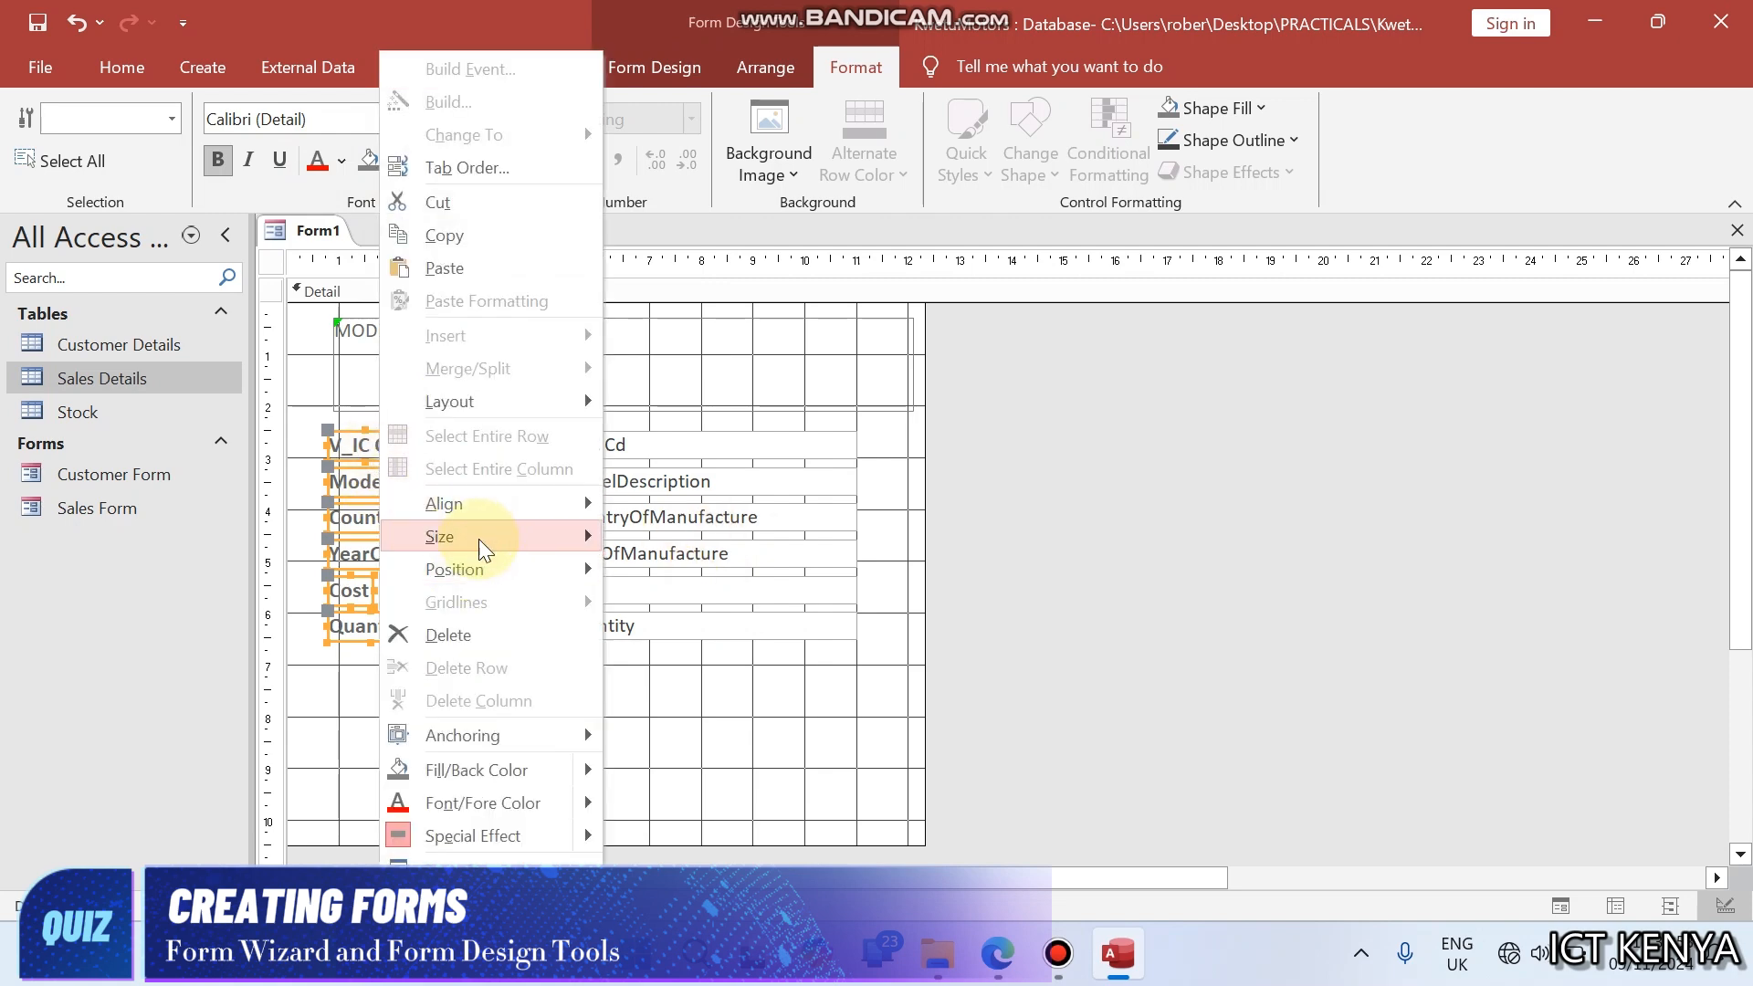
mouse_move(480, 540)
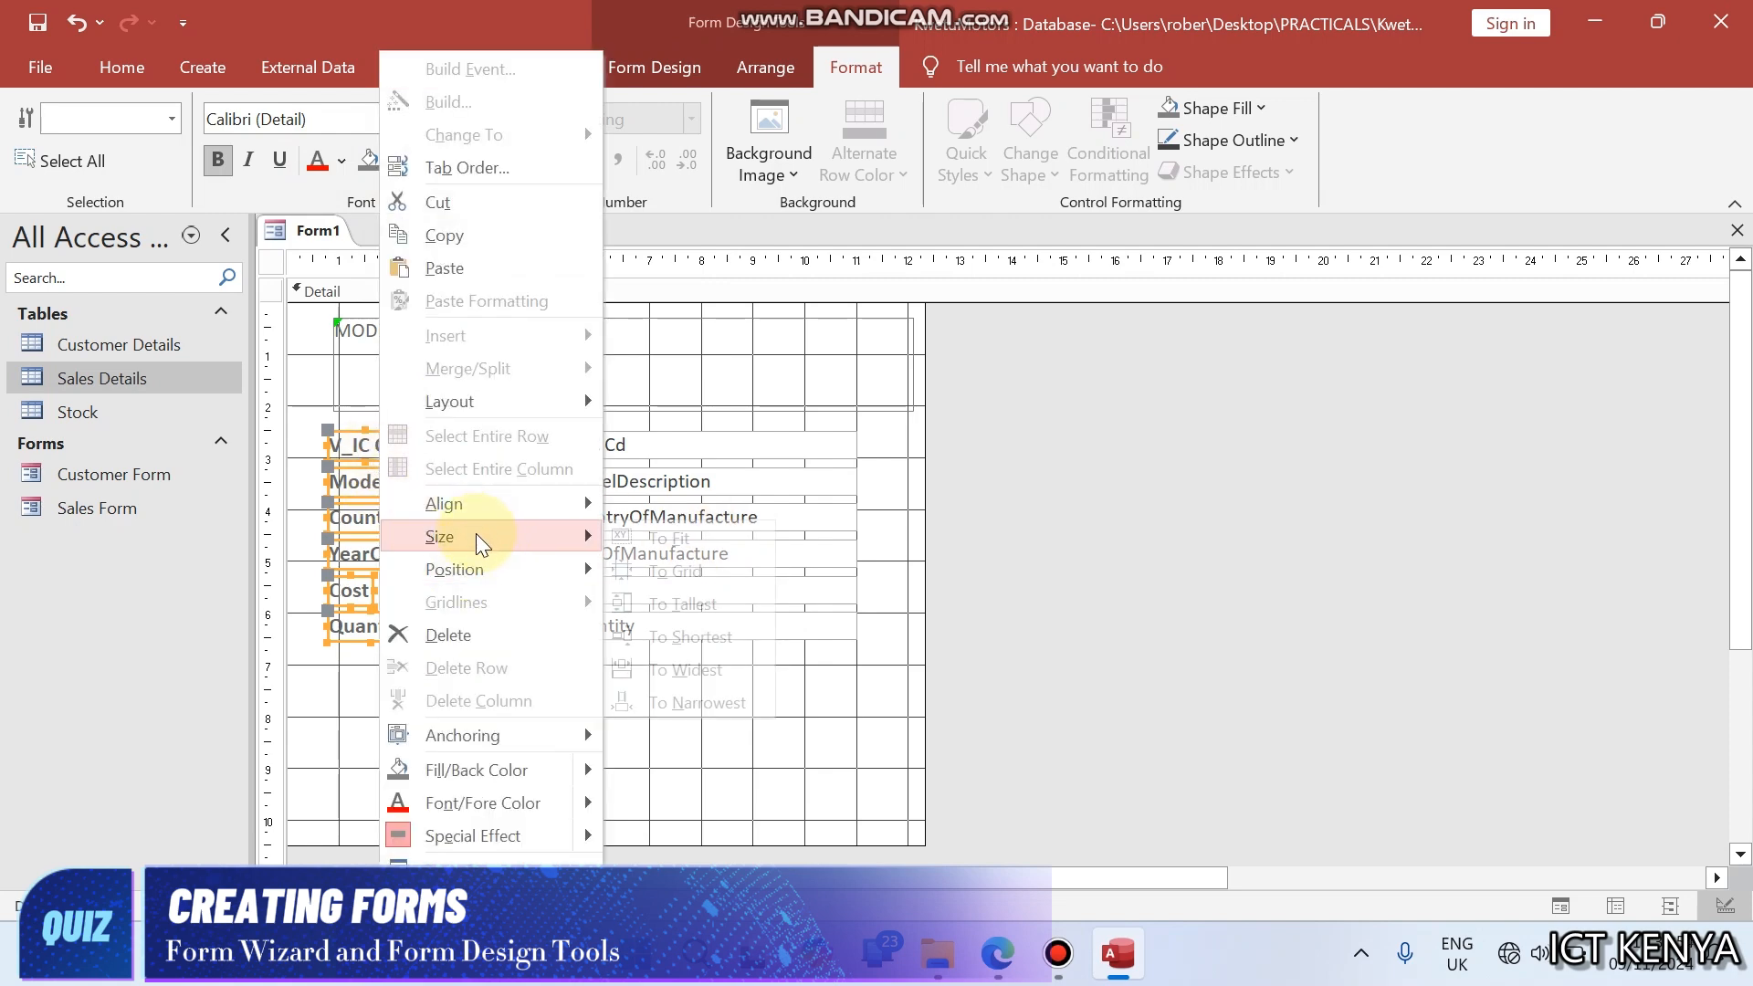
left_click(681, 672)
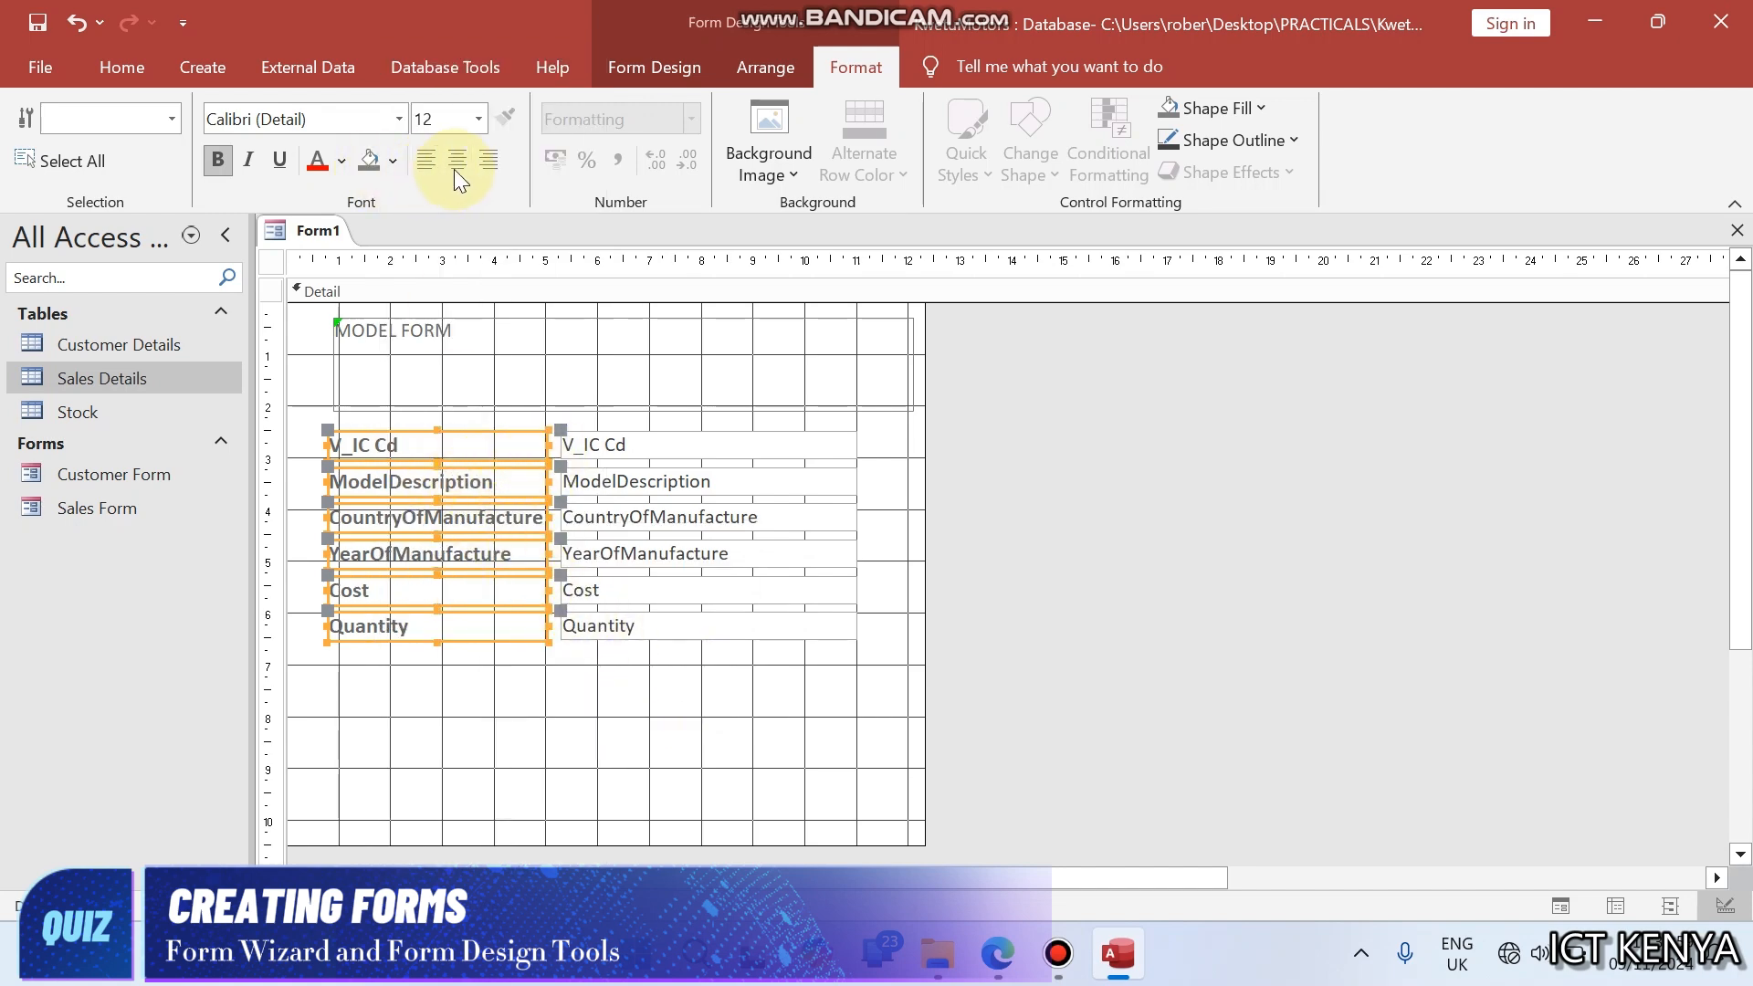
- Right-align the text of the field labels and make the six field text boxes bold
left_click(490, 161)
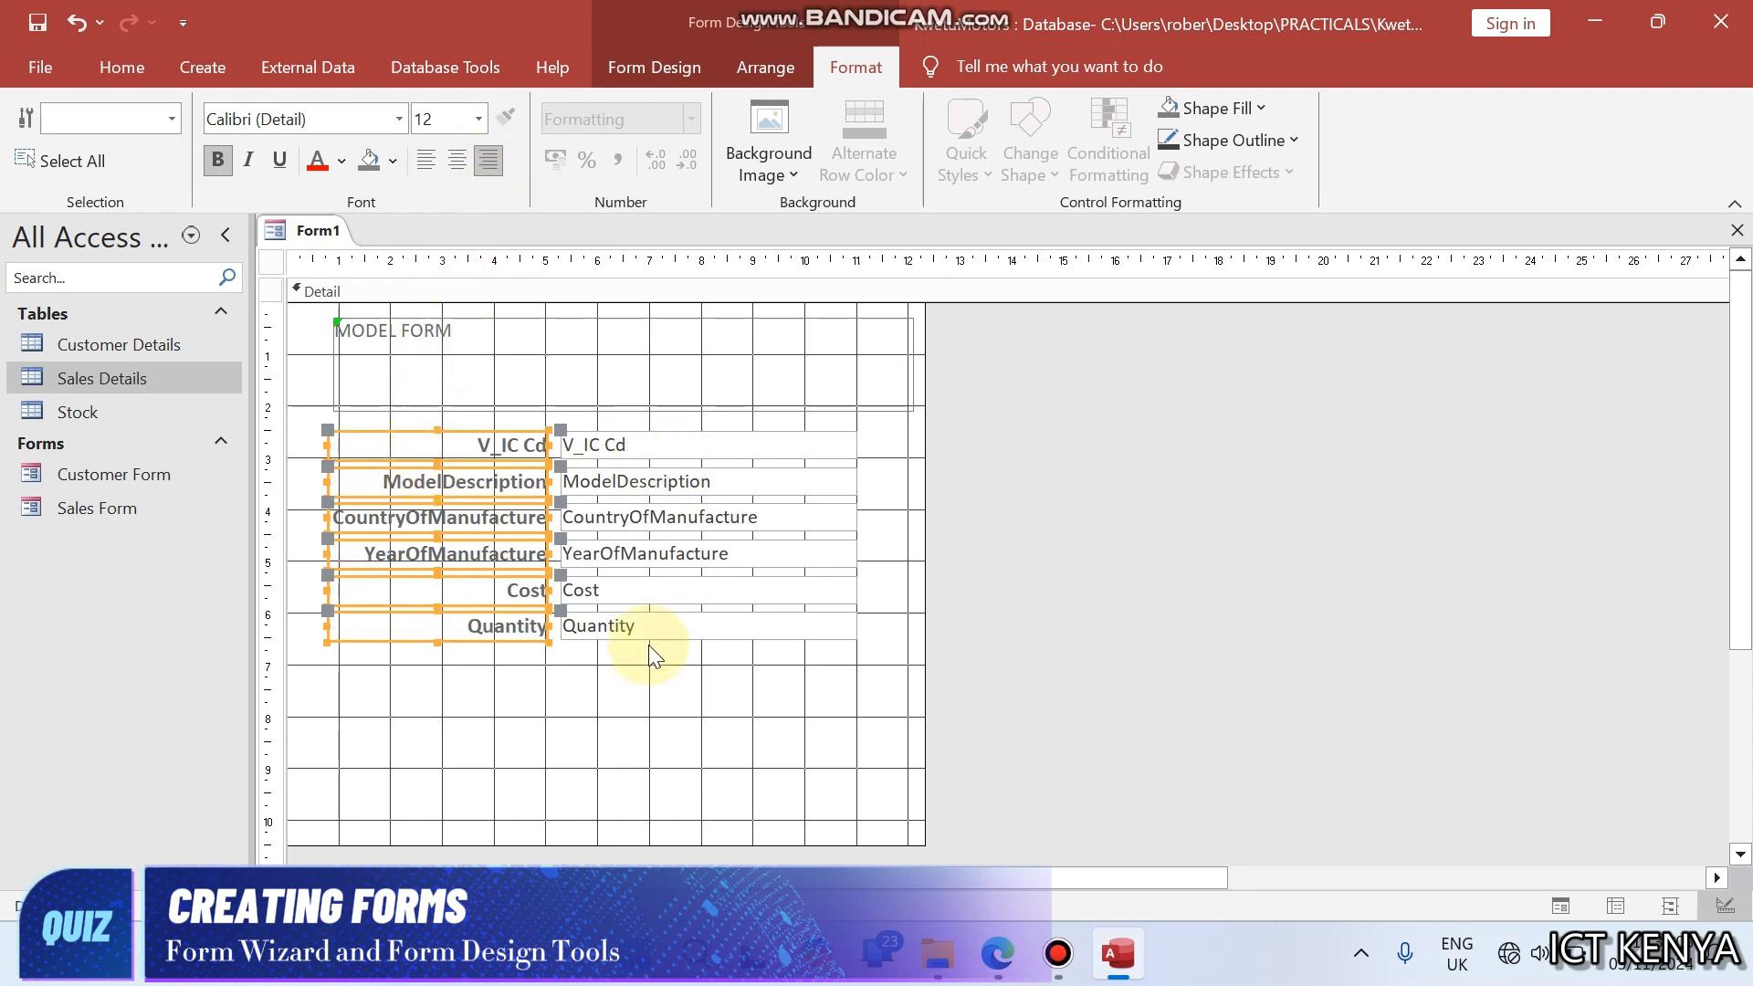
left_click_drag(633, 665, 634, 422)
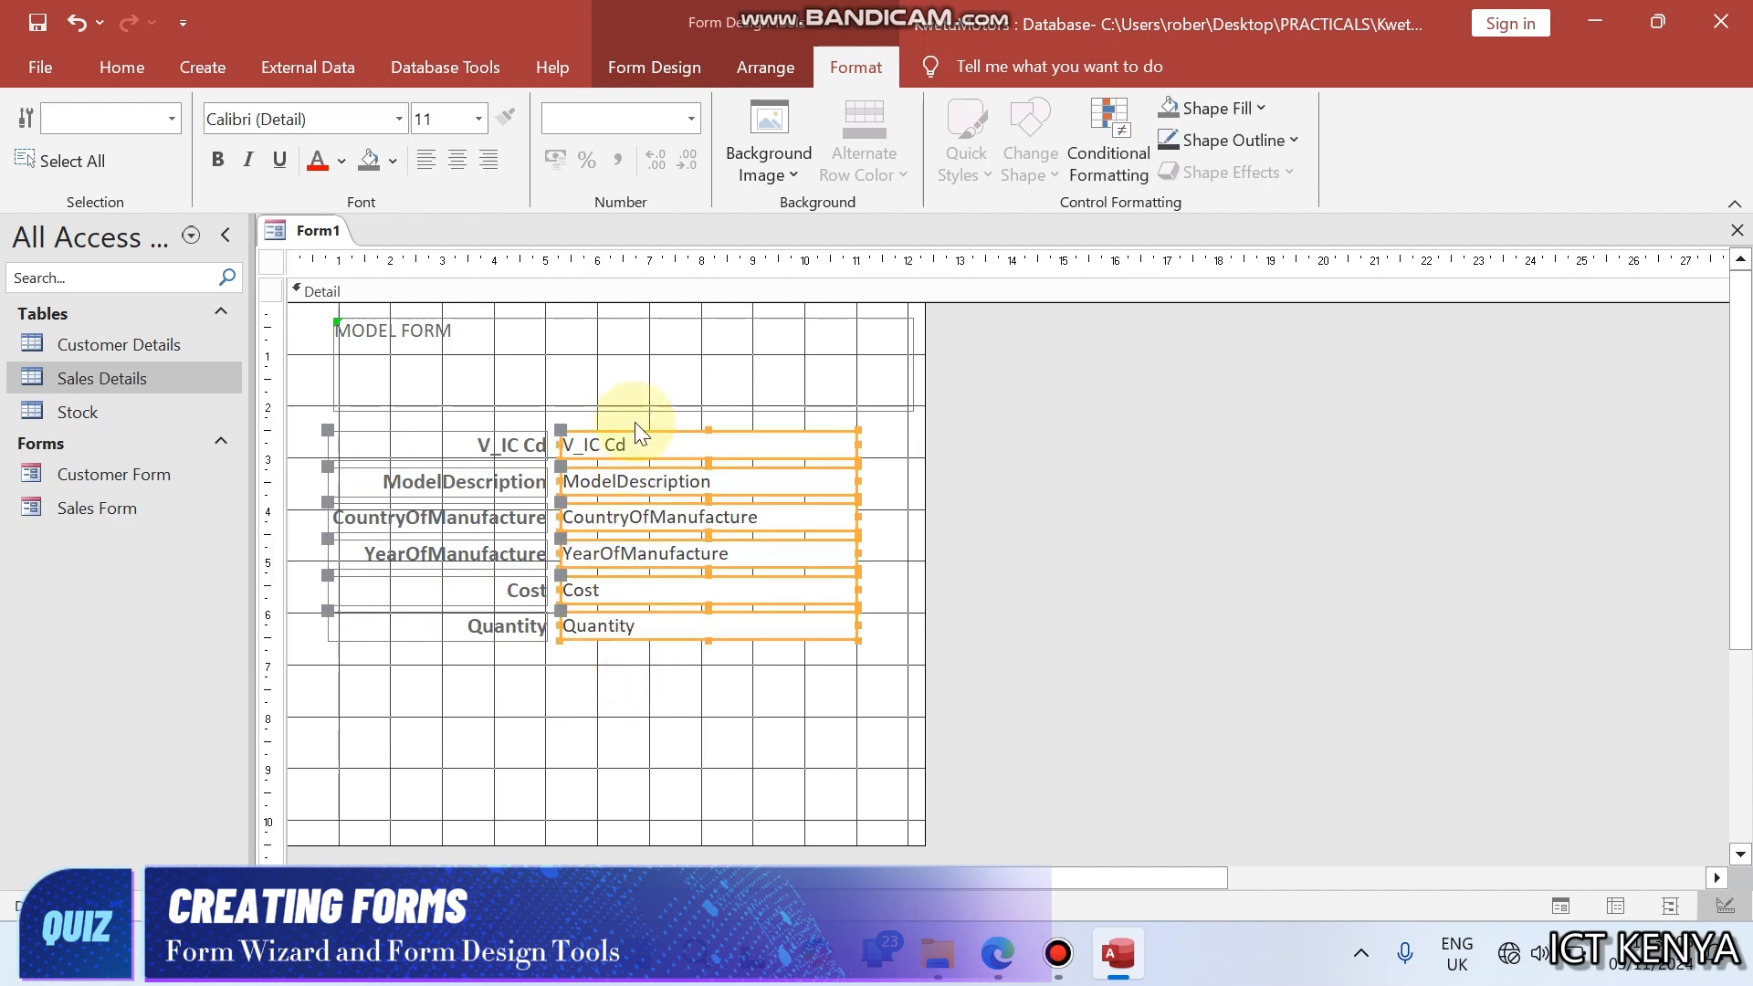
left_click(219, 162)
- Format the MODEL FORM title label with font size 20, centred, underlined, red text
left_click(348, 331)
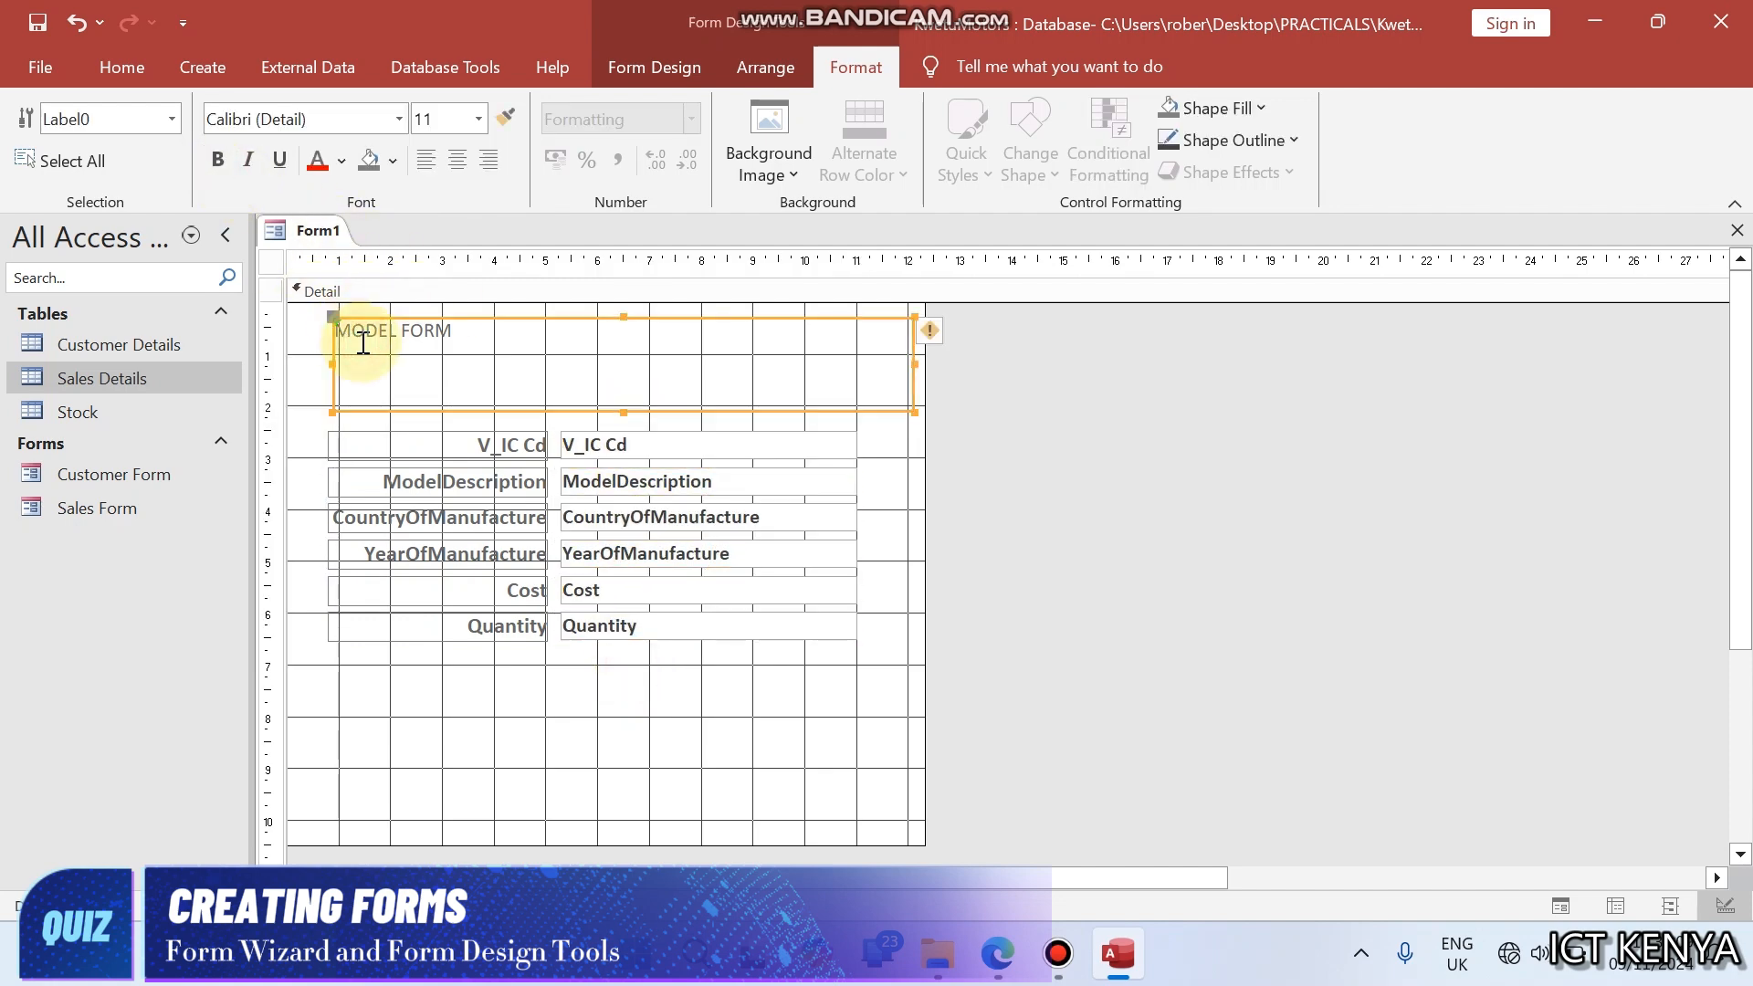
left_click(479, 119)
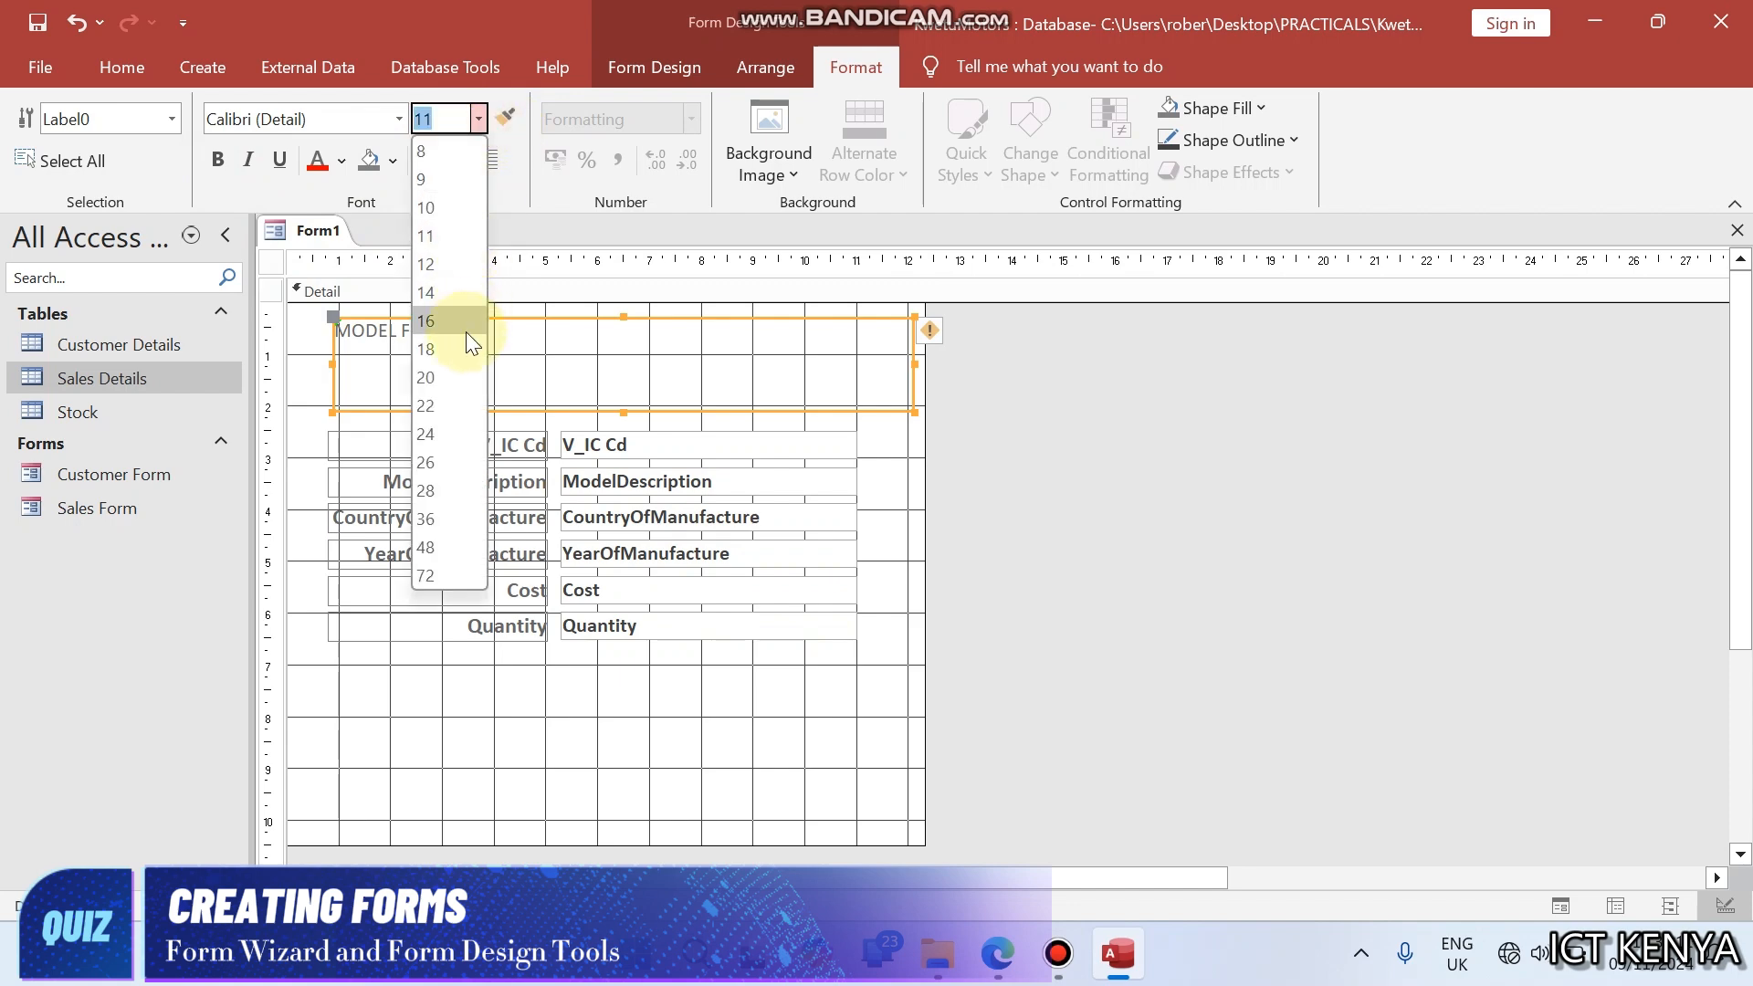
left_click(455, 377)
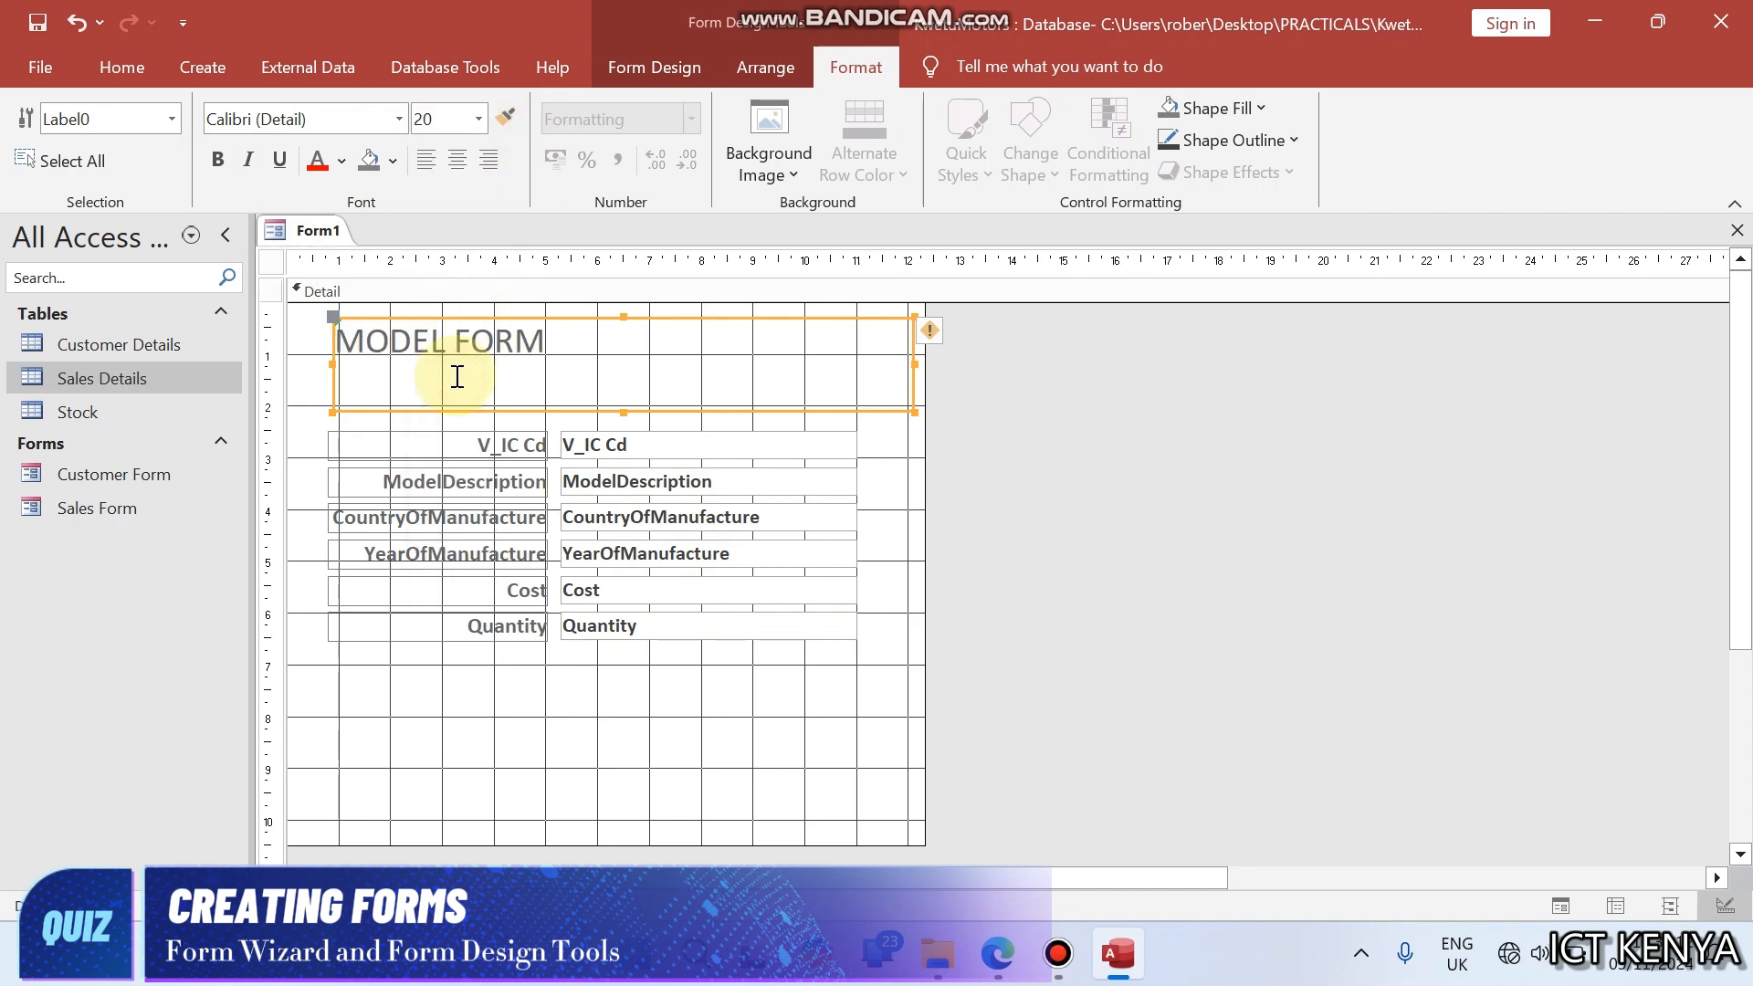
left_click(459, 160)
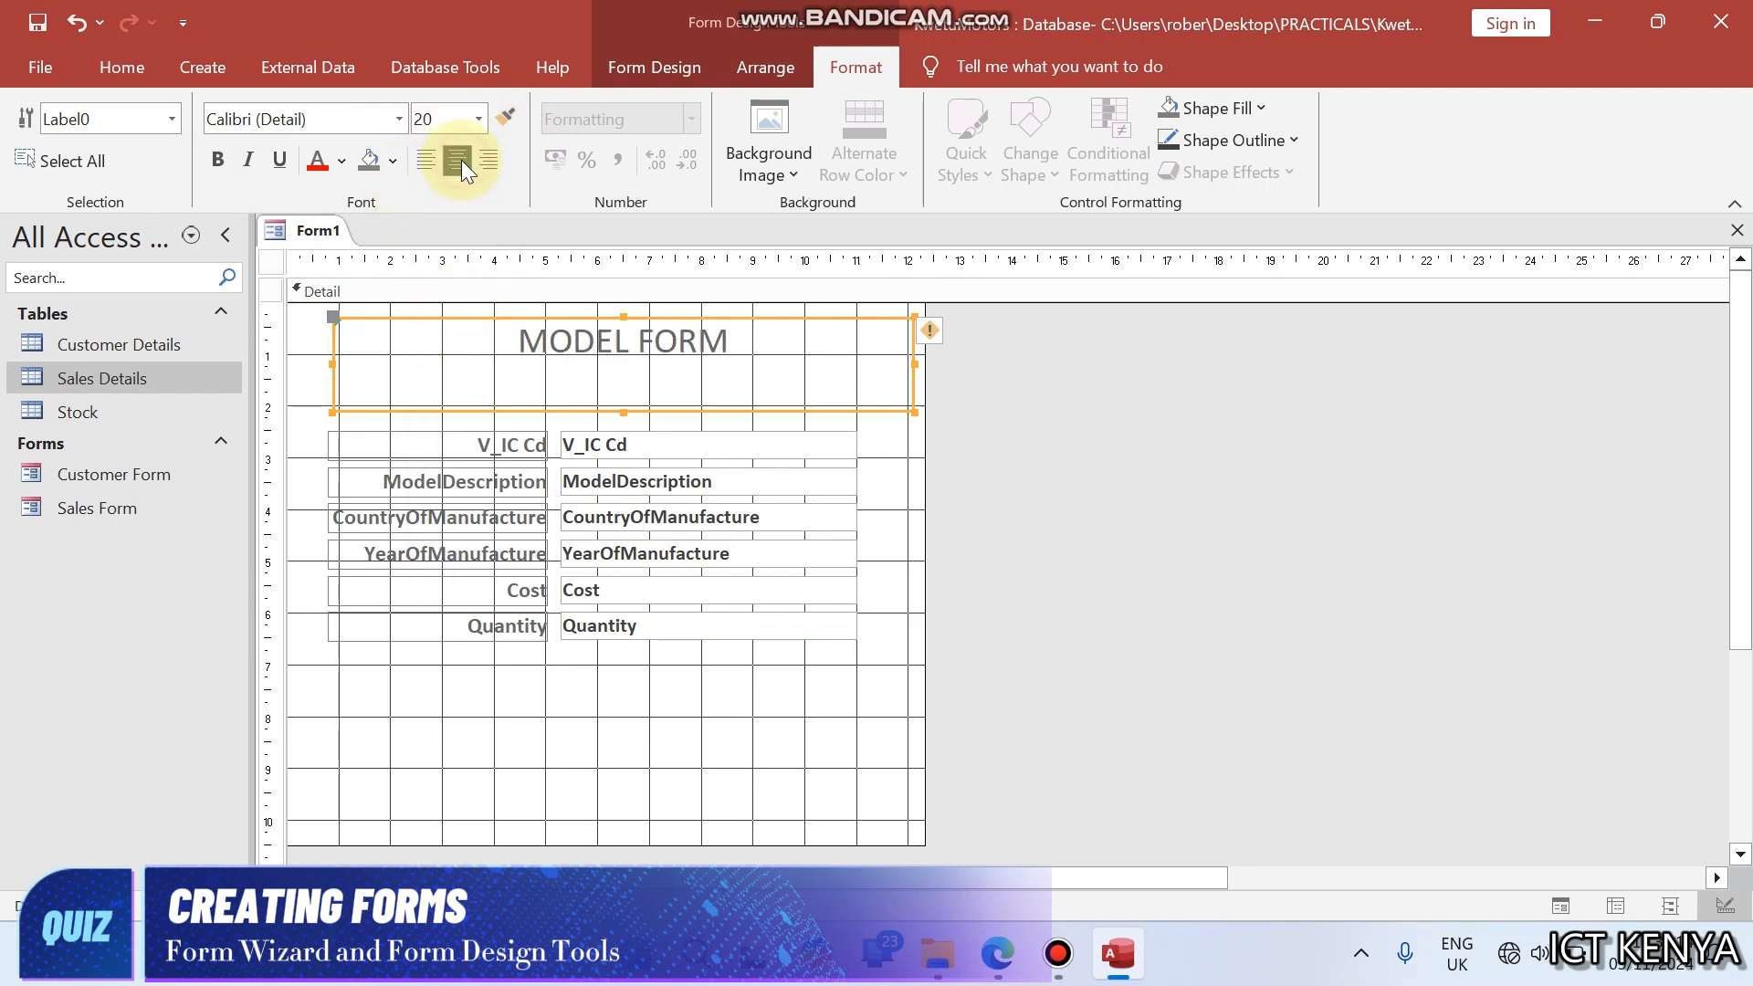
left_click(278, 162)
left_click(319, 168)
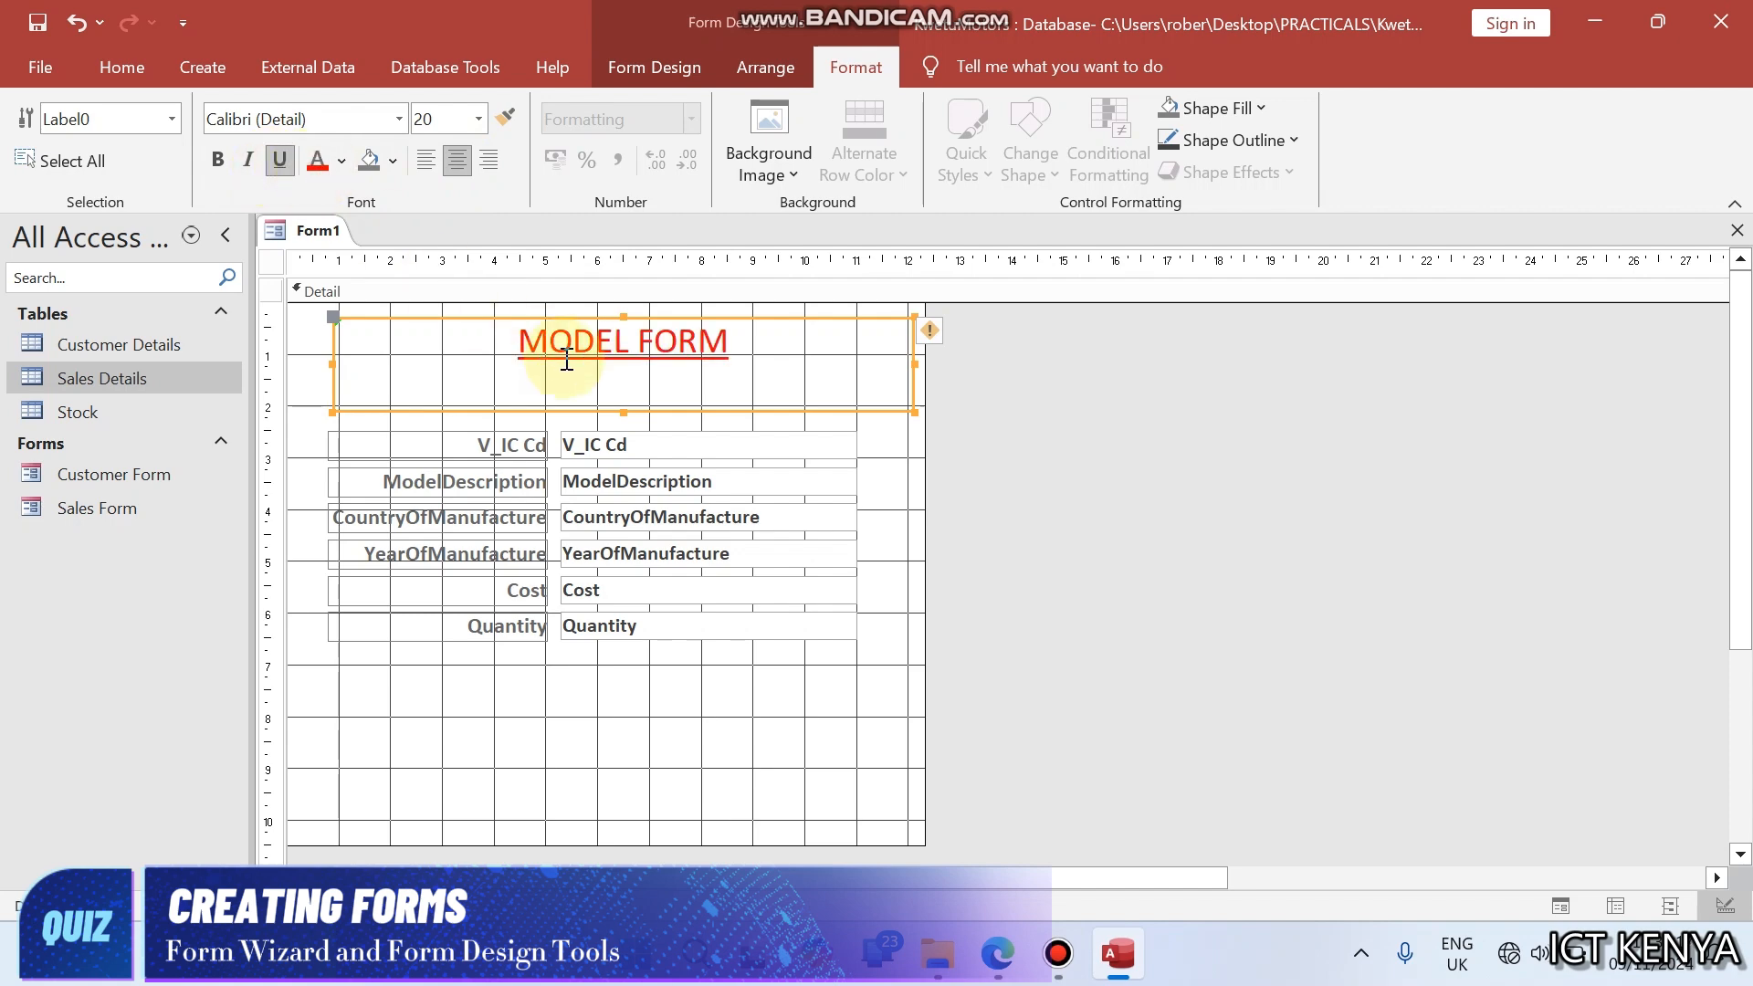
- Reduce the height of the MODEL FORM label and nudge all the fields and their labels up closer to it
left_click_drag(623, 407, 625, 381)
left_click(645, 660)
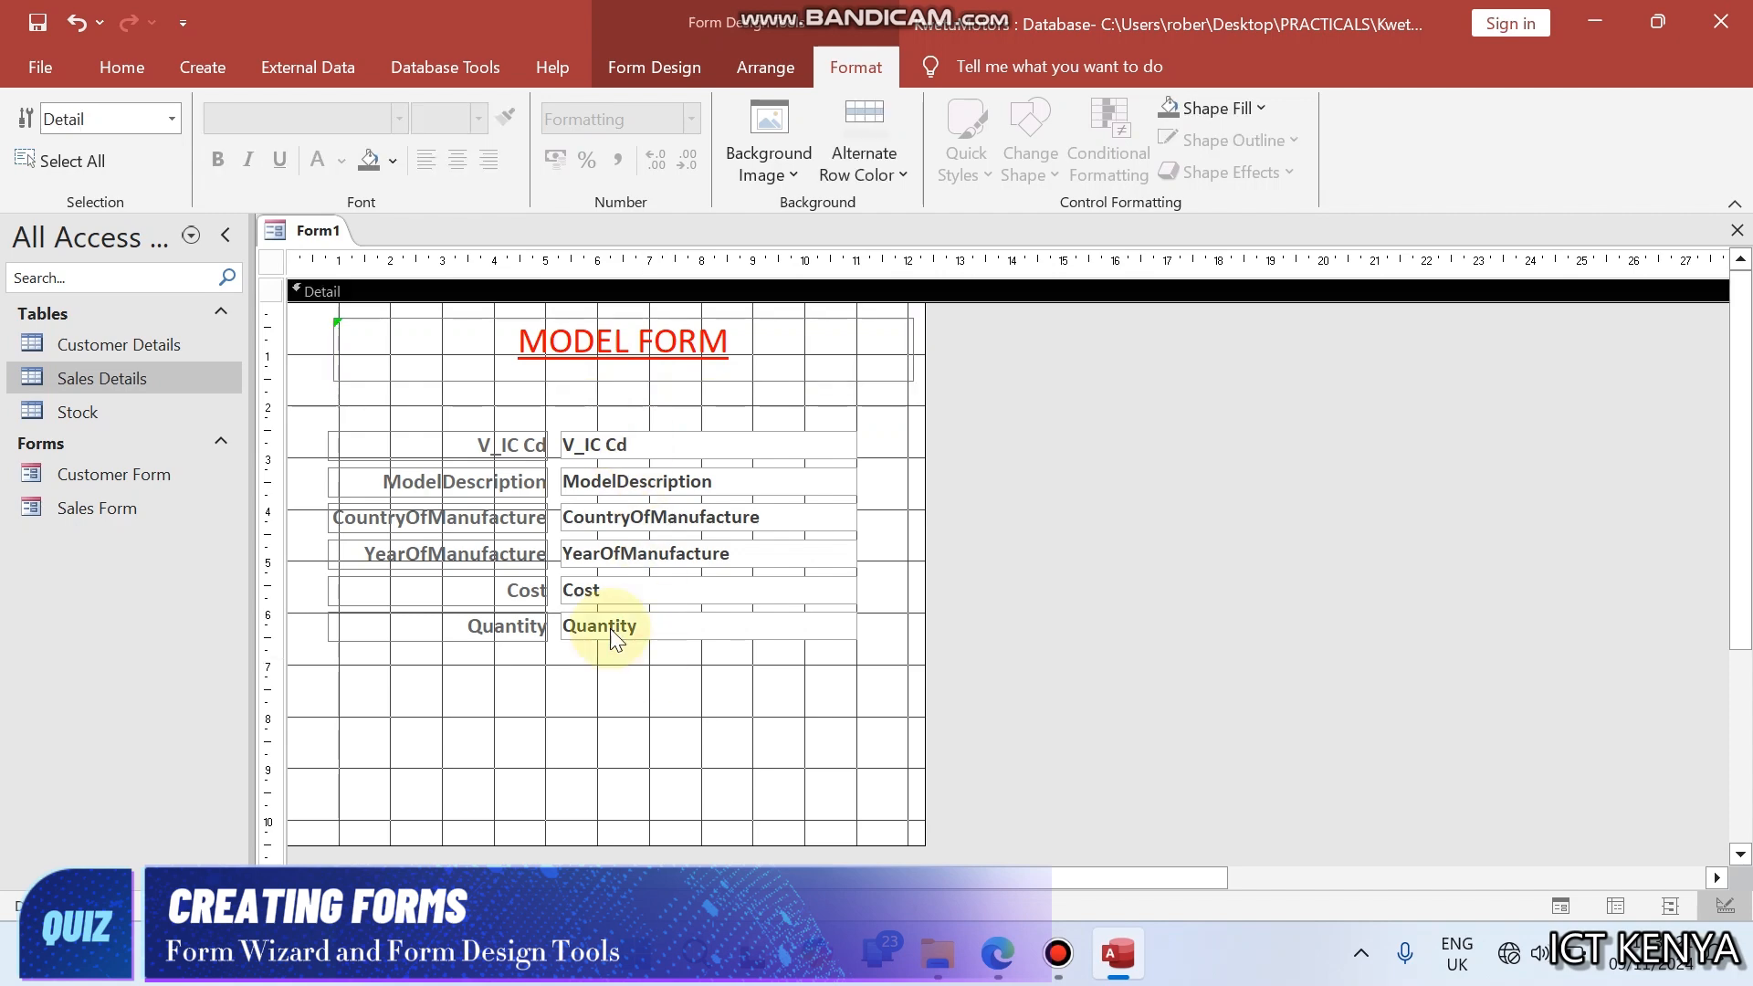
left_click_drag(415, 411, 708, 660)
key("Up")
key("Up")
key("Up")
key("Up")
key("Up")
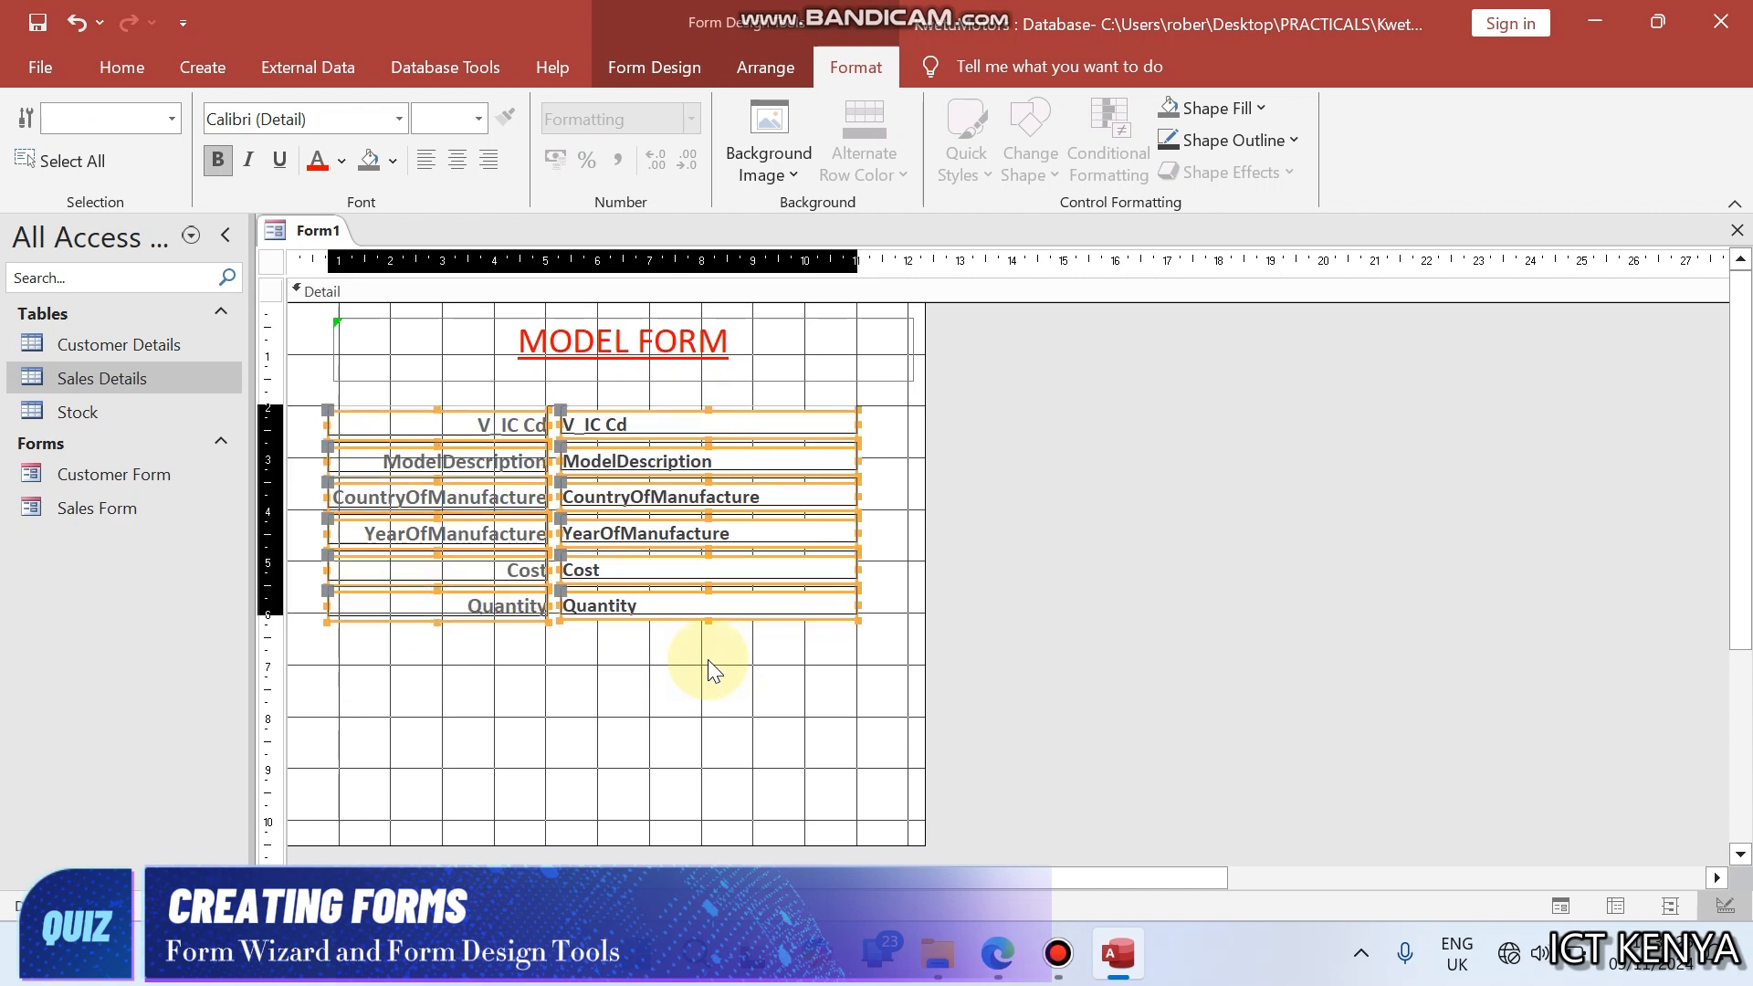
left_click(552, 754)
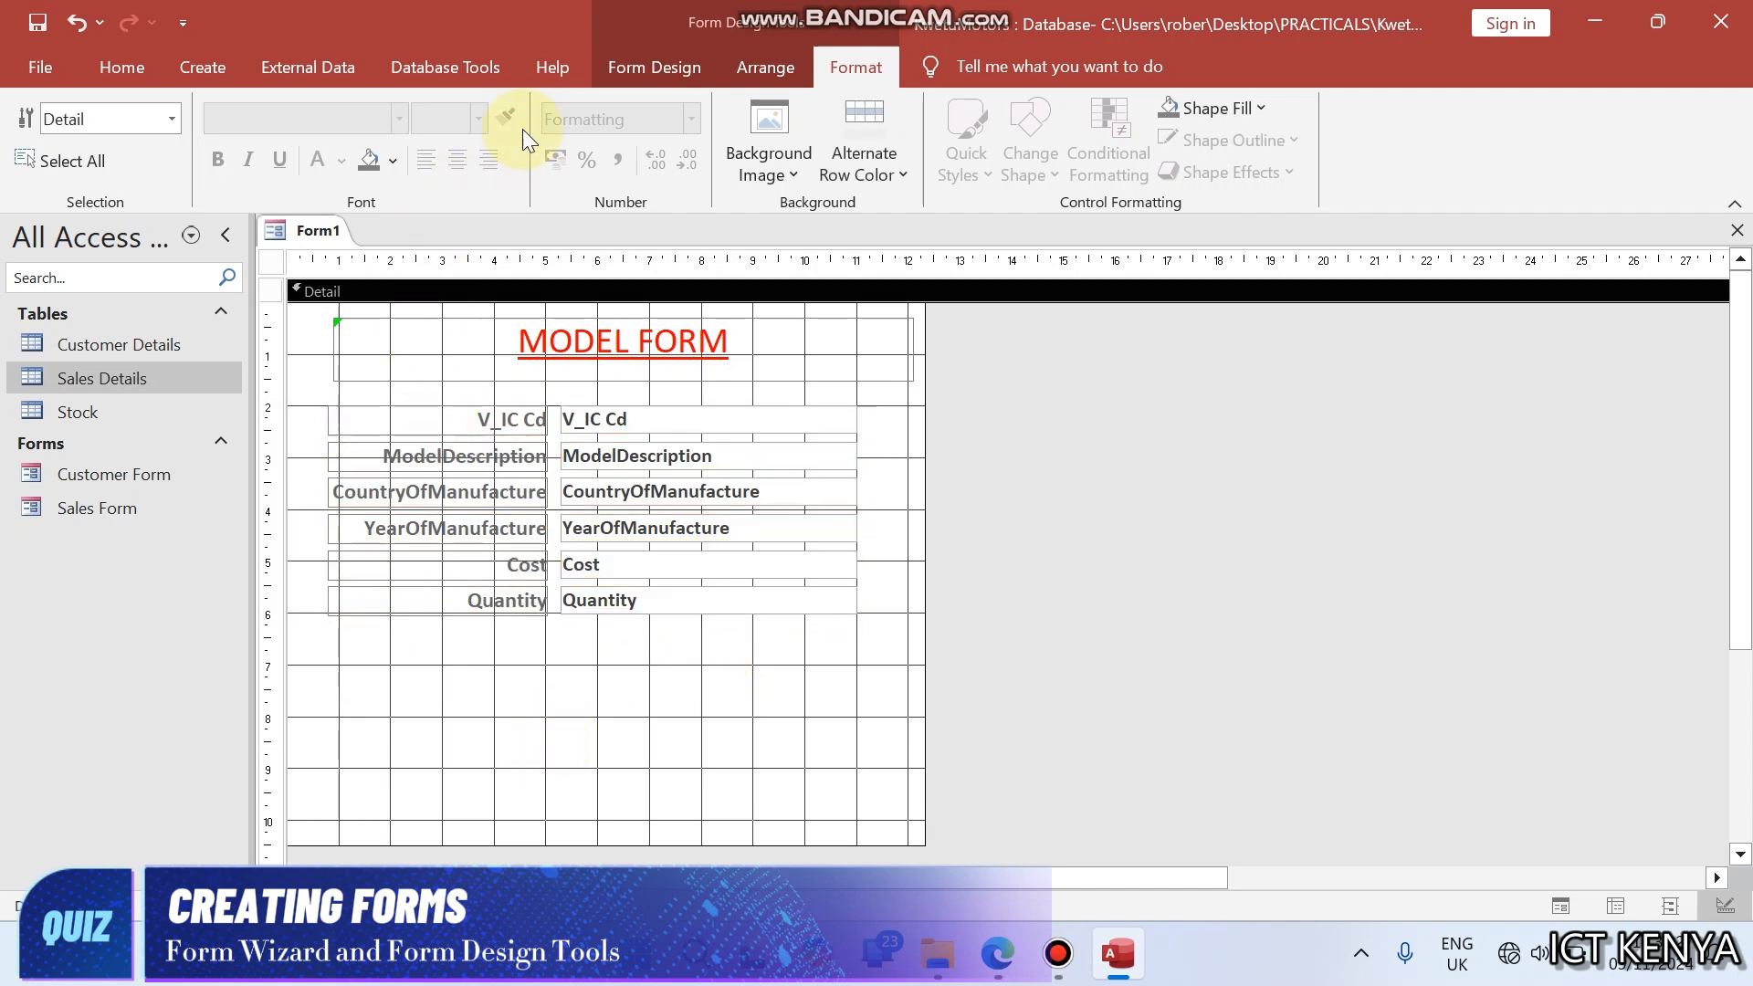
- Draw a command button below the Quantity label and assign it the Save Record action from Record Operations
left_click(625, 60)
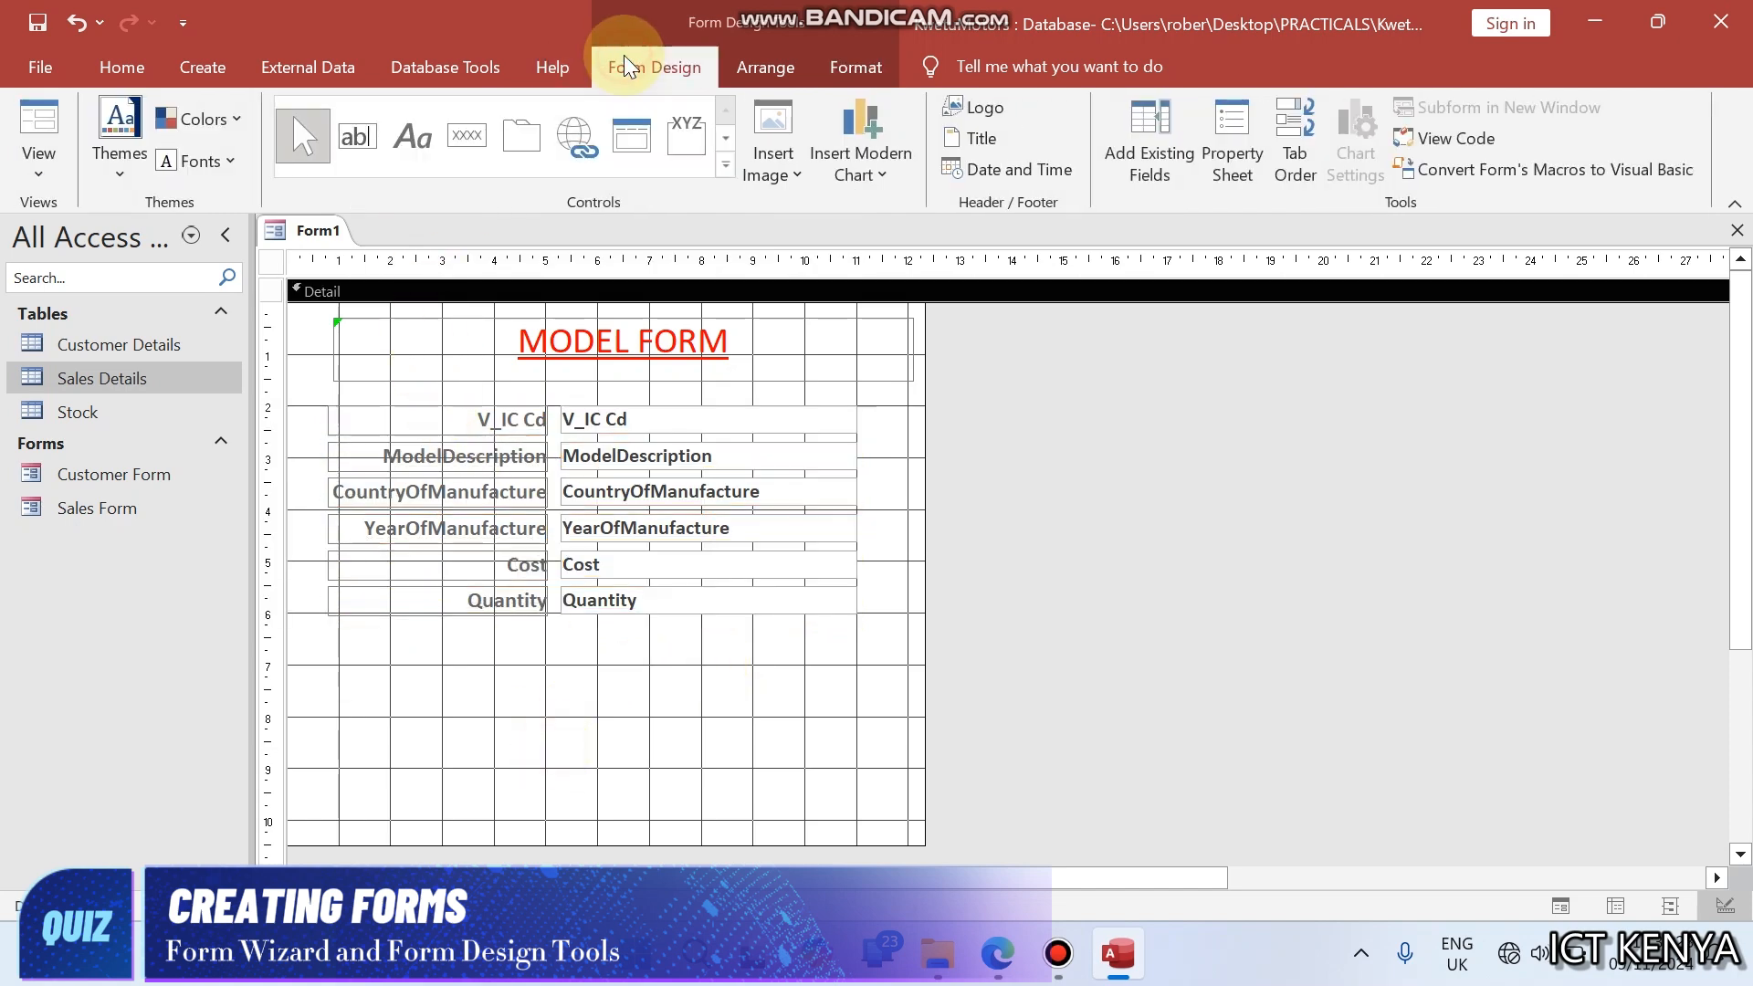
left_click(463, 135)
left_click_drag(389, 638, 562, 685)
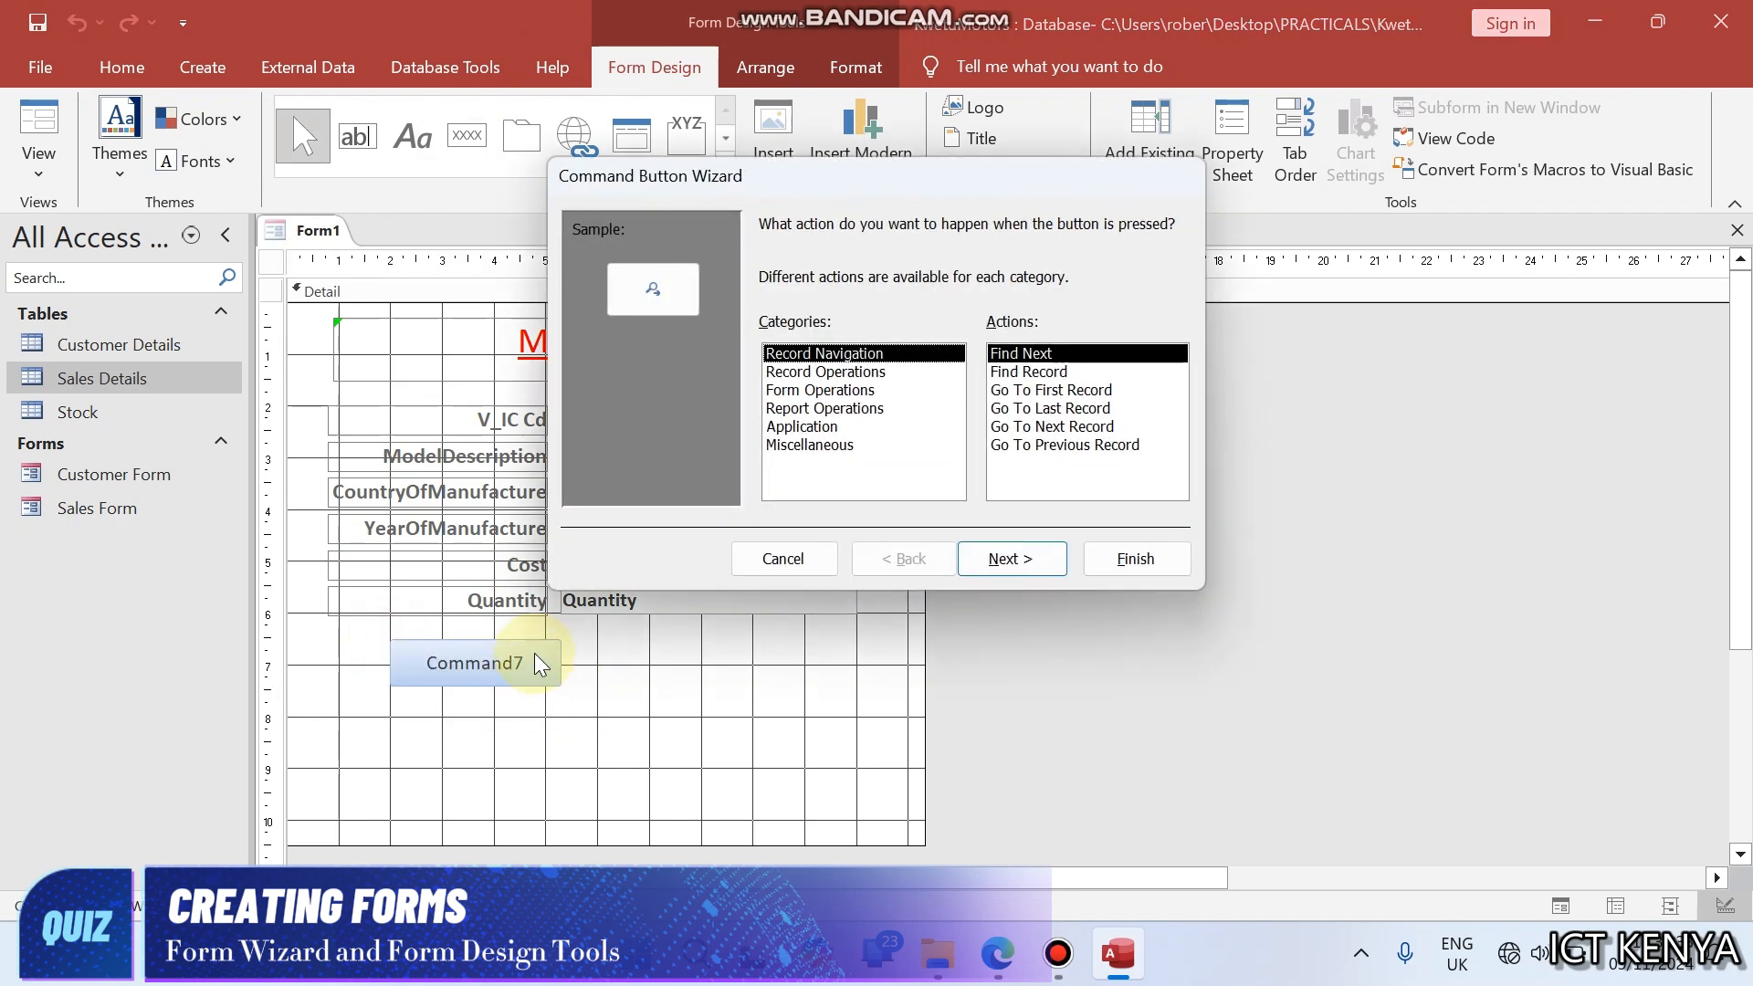
left_click(806, 374)
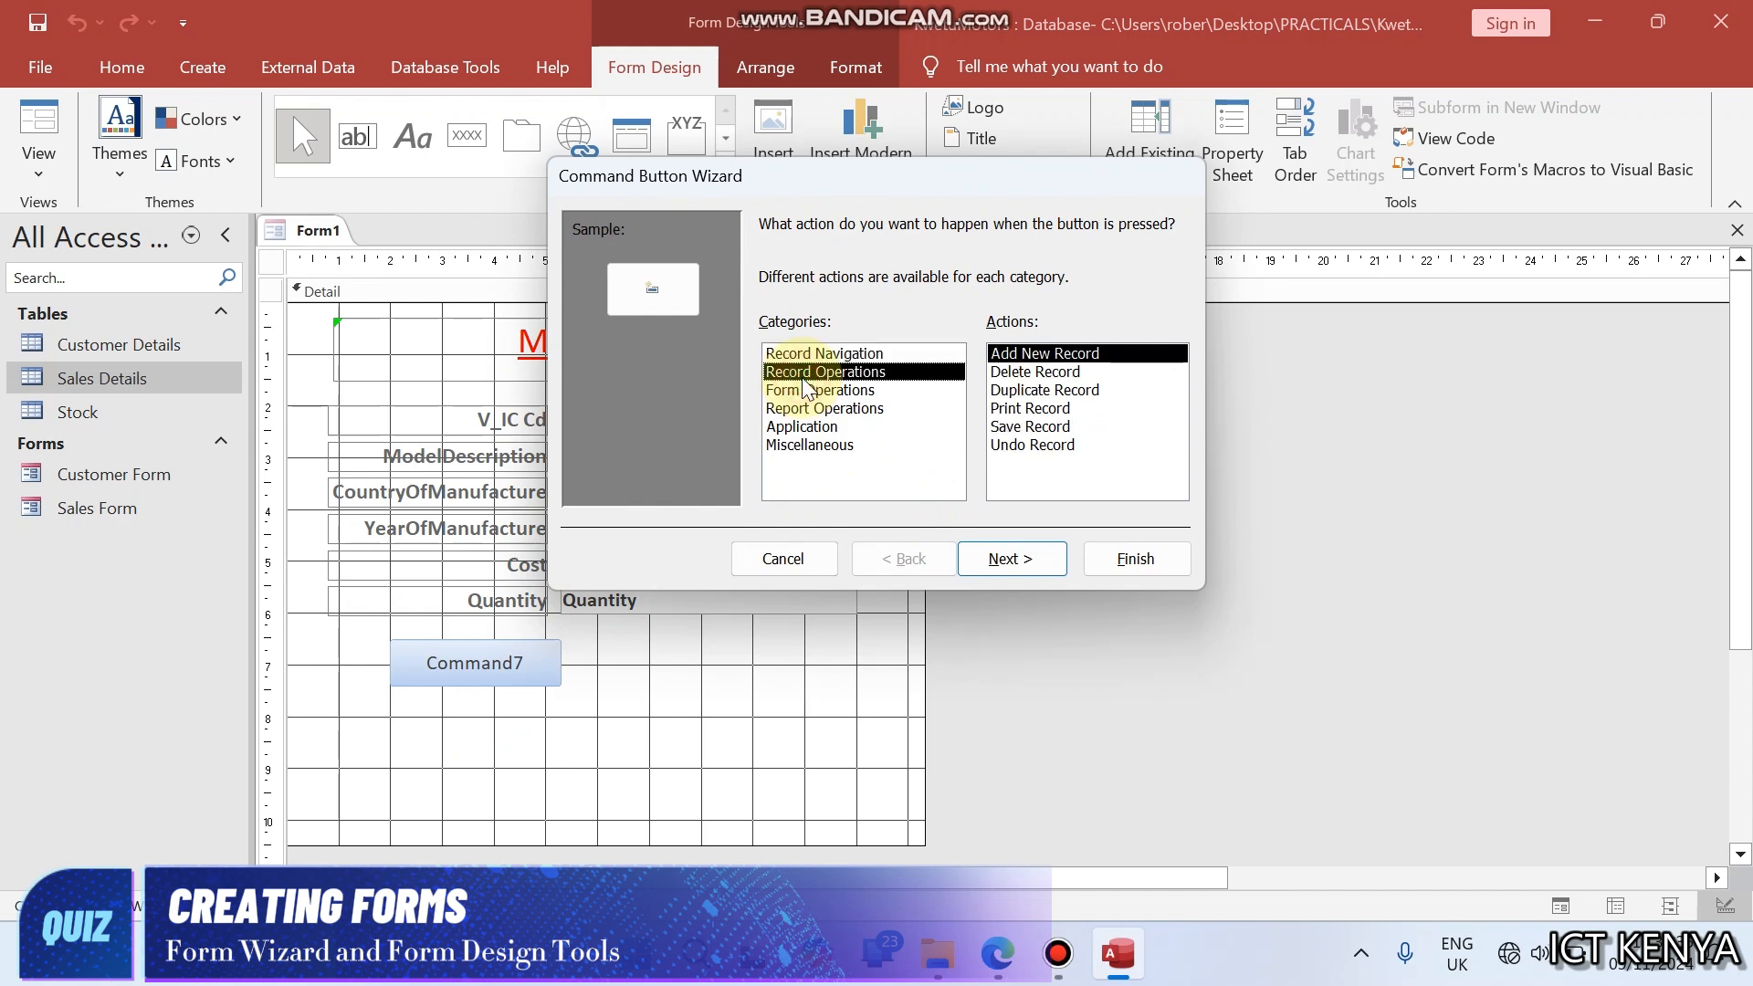
left_click(1023, 428)
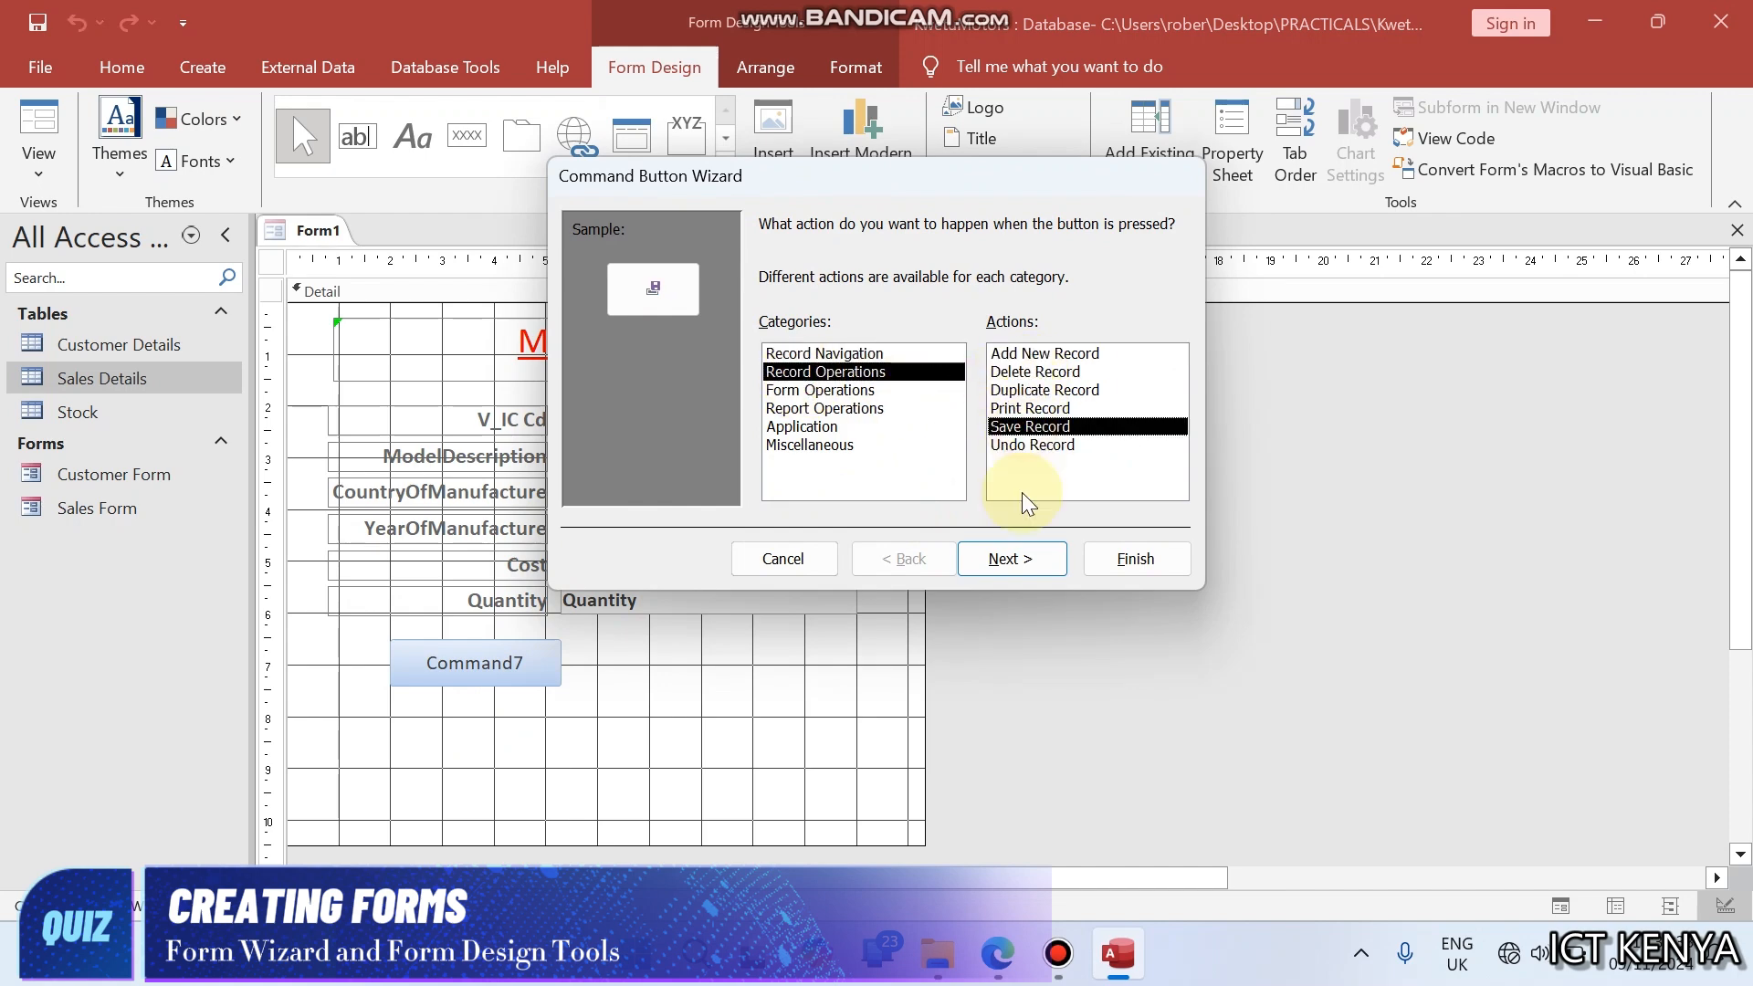
left_click(1011, 557)
- Shorten the command button's caption text to Save and finish the wizard
left_click(977, 332)
key("BackSpace")
key("BackSpace")
key("BackSpace")
key("BackSpace")
key("BackSpace")
key("BackSpace")
key("BackSpace")
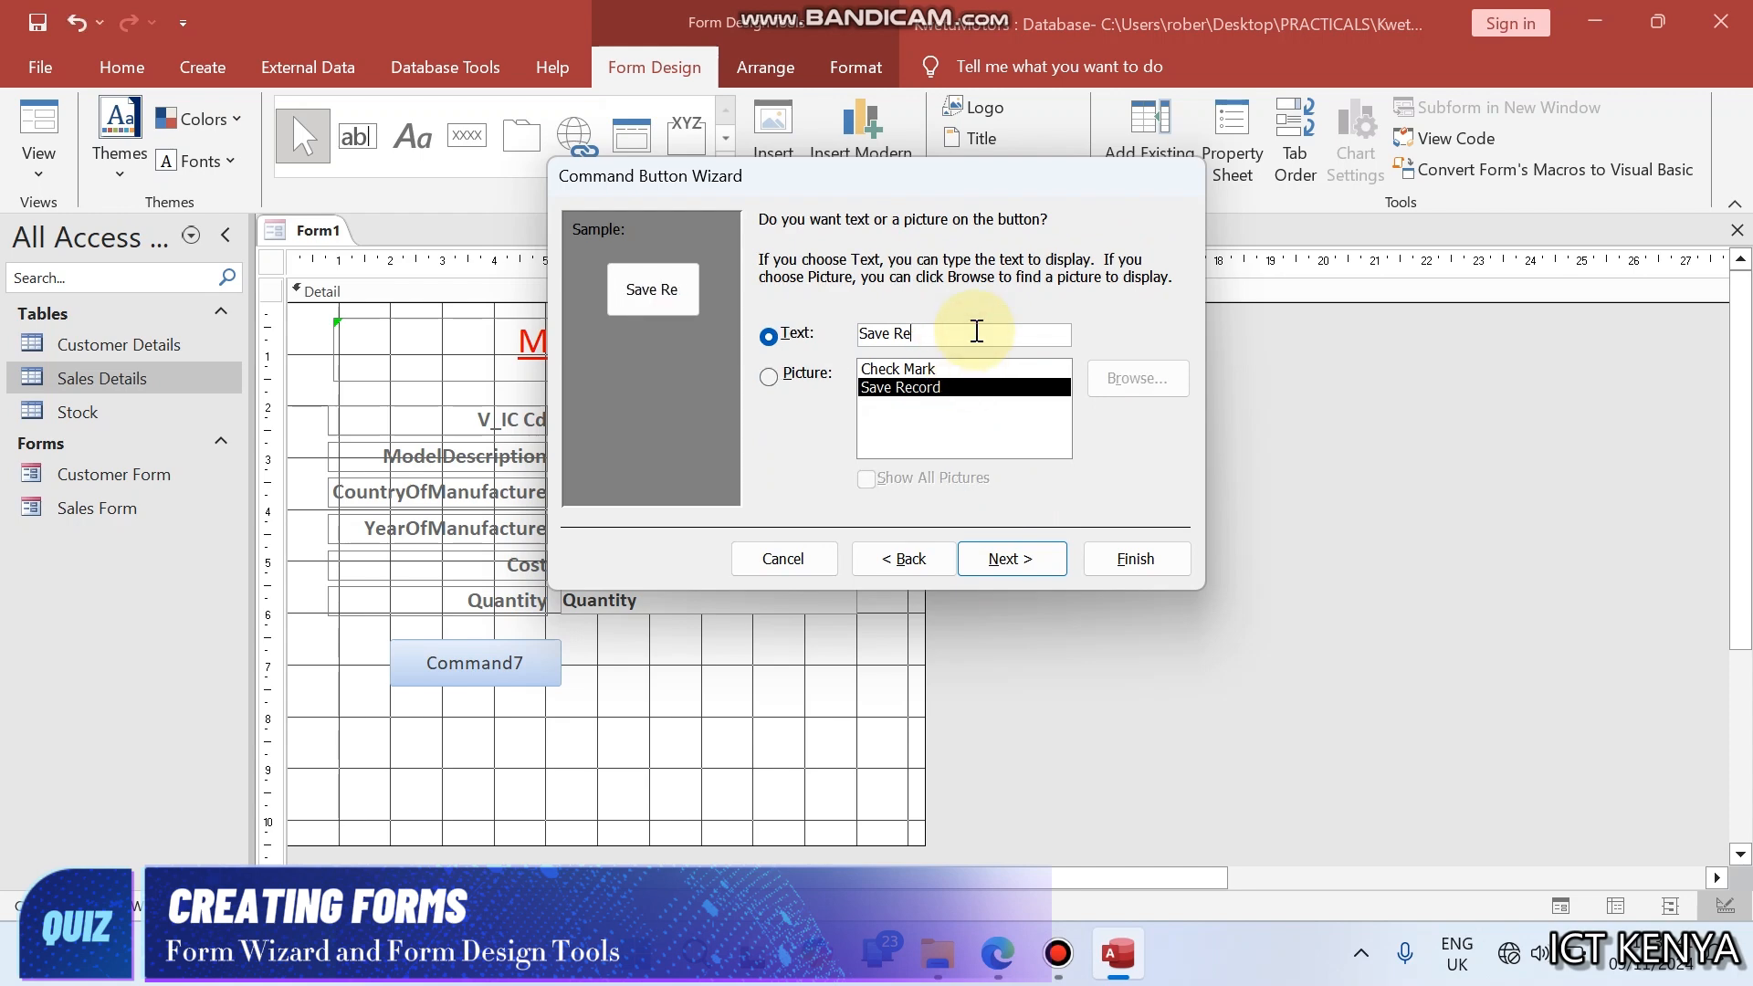
left_click(1015, 555)
left_click(1103, 557)
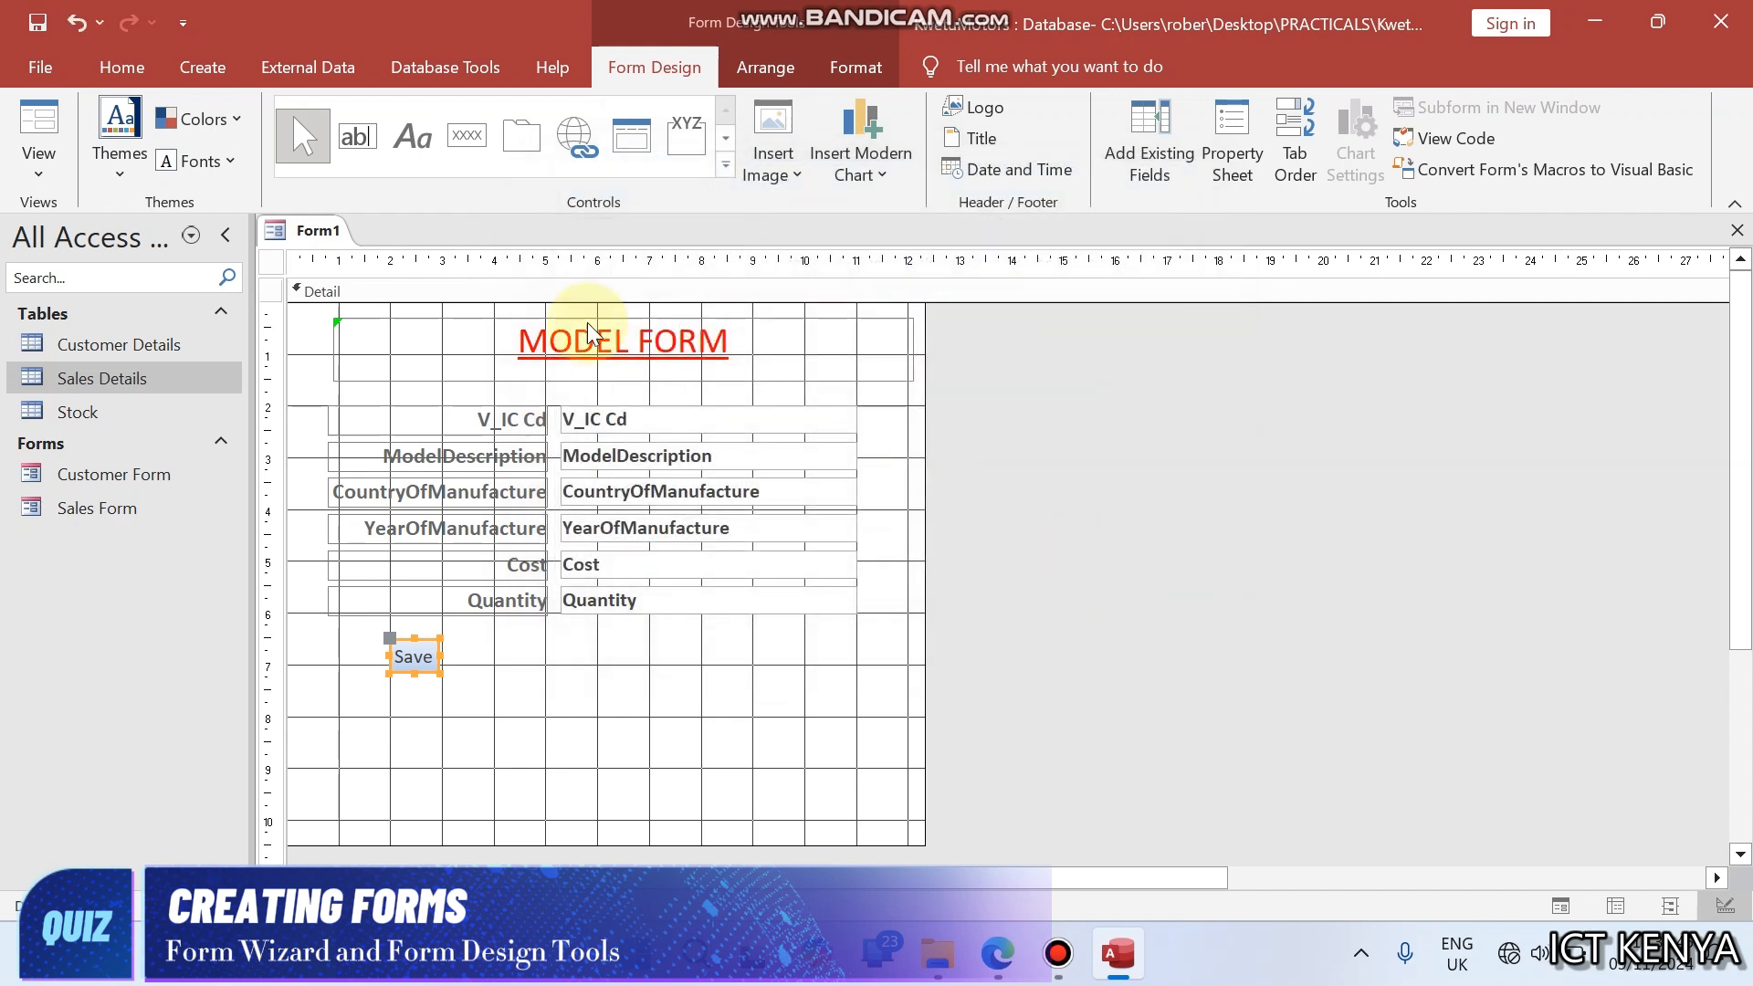
- Draw a second command button beside the Save button and assign it the Add New Record action from Record Operations
left_click(453, 141)
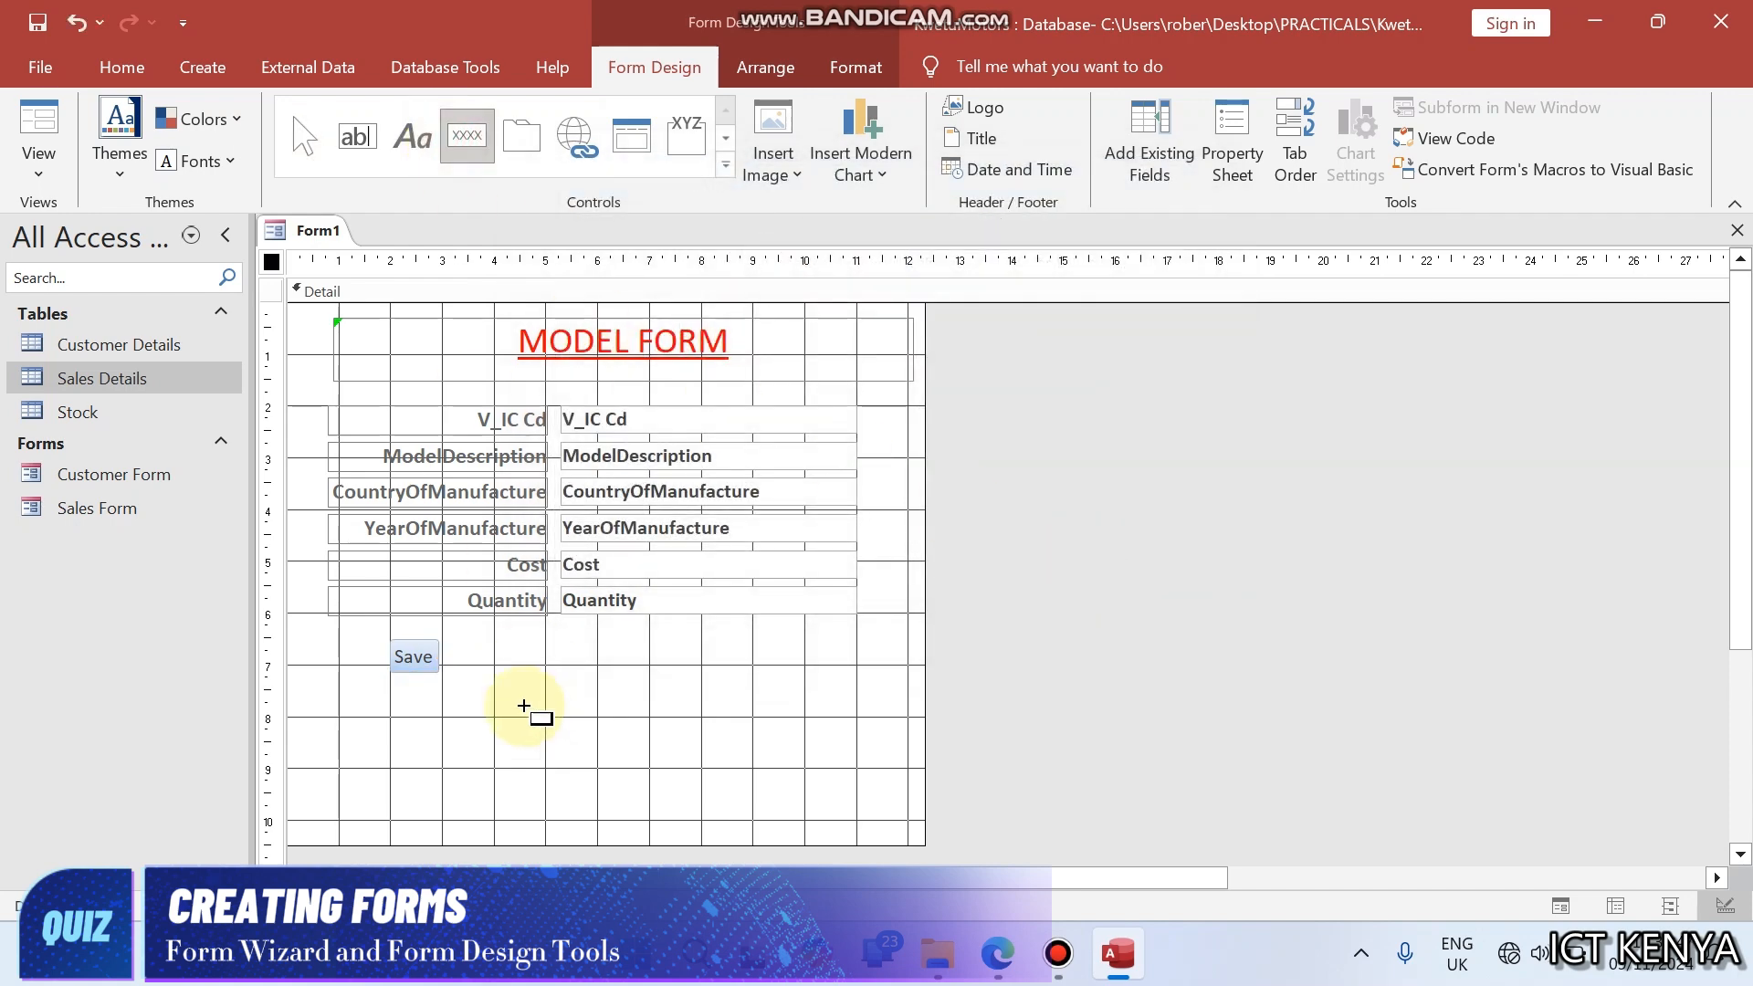
left_click_drag(479, 646, 589, 689)
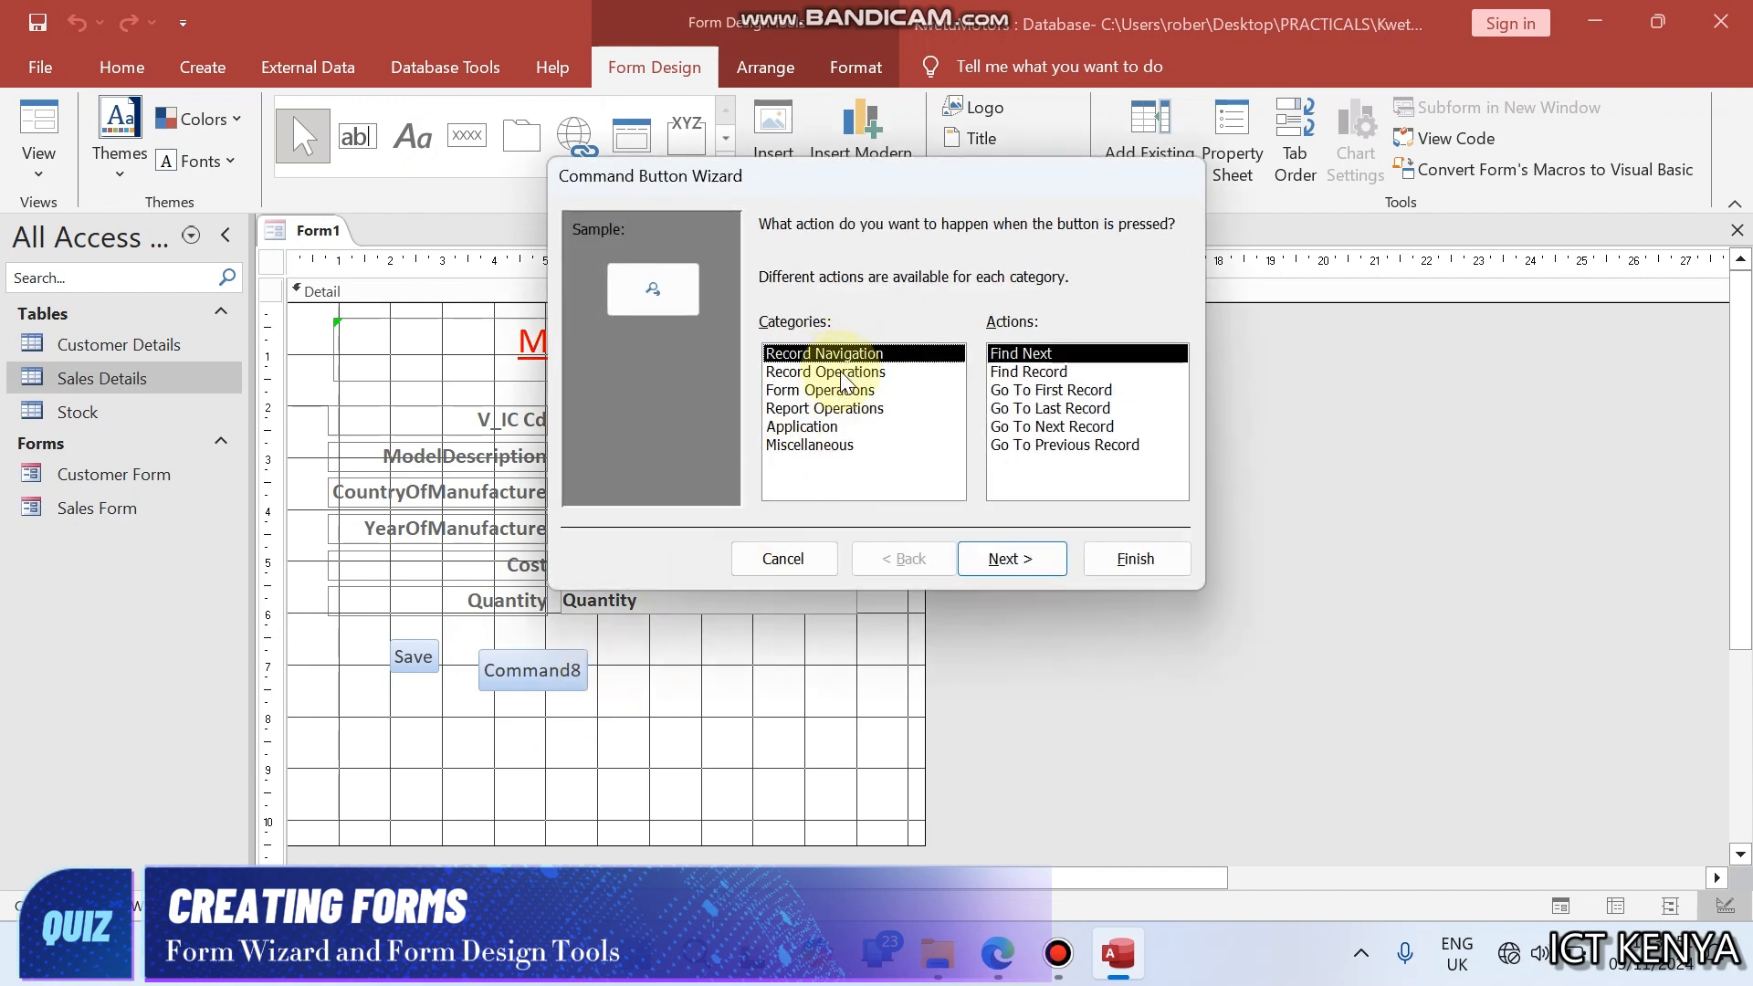
left_click(840, 372)
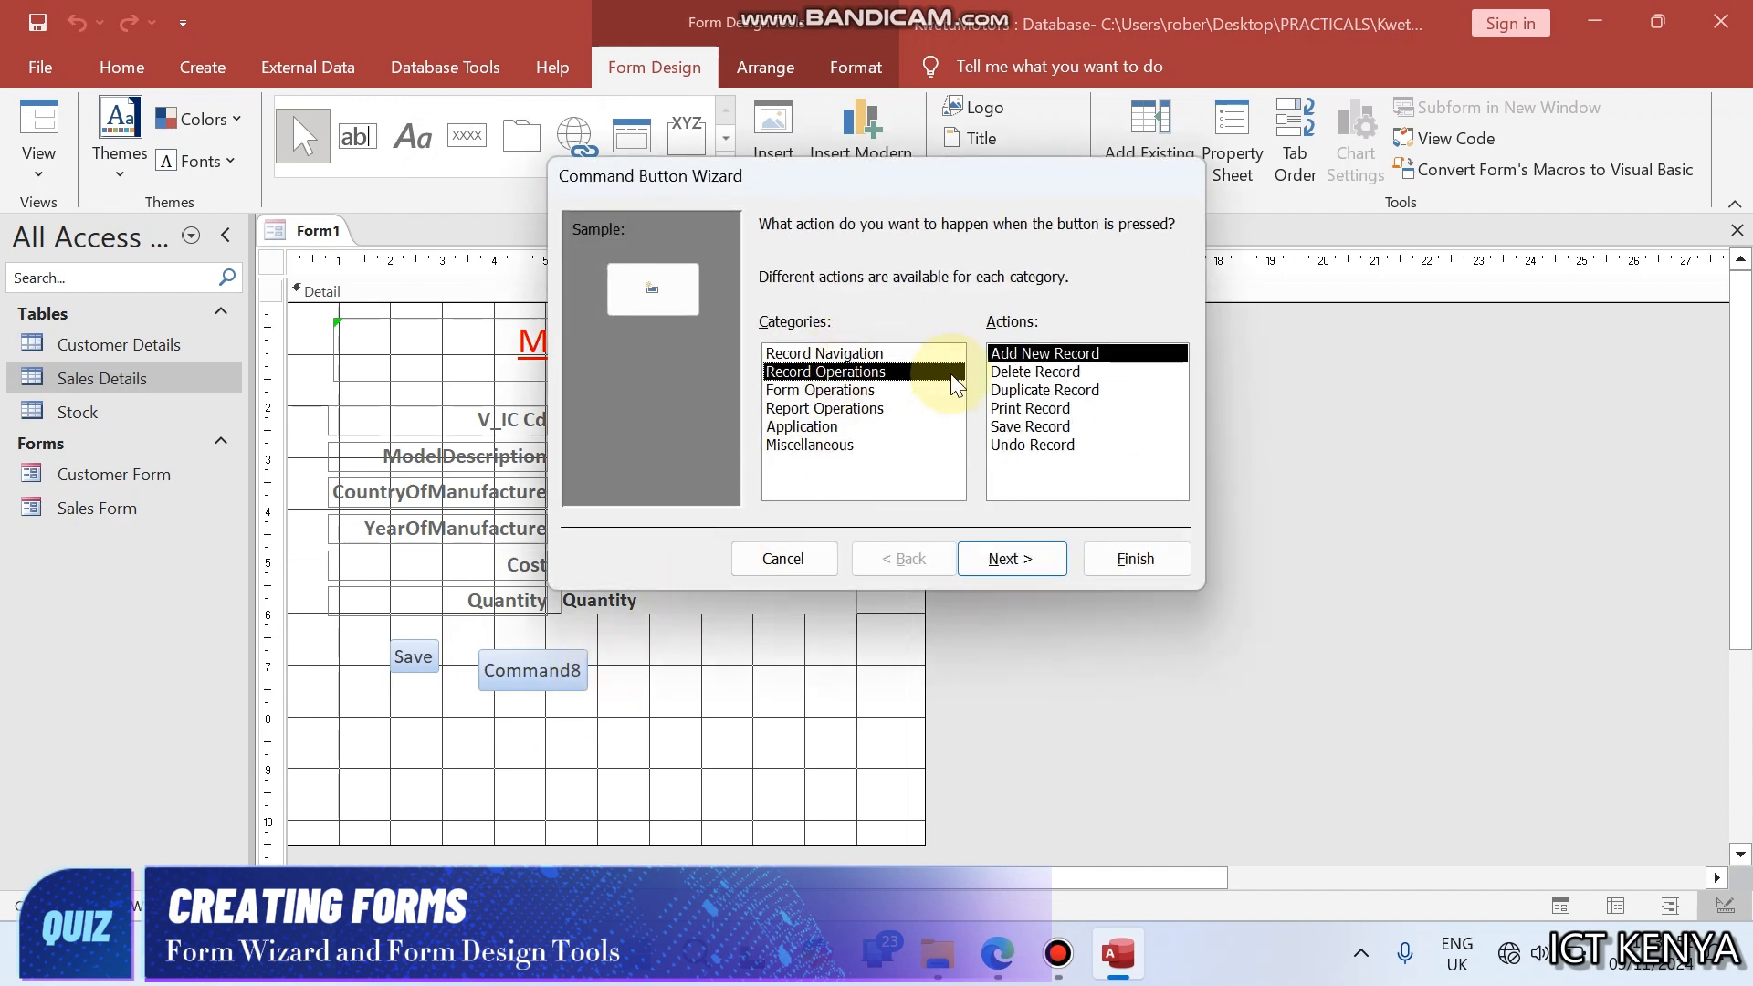
left_click(1055, 555)
- Shorten the new command button's caption text to Add and finish the wizard
left_click(970, 331)
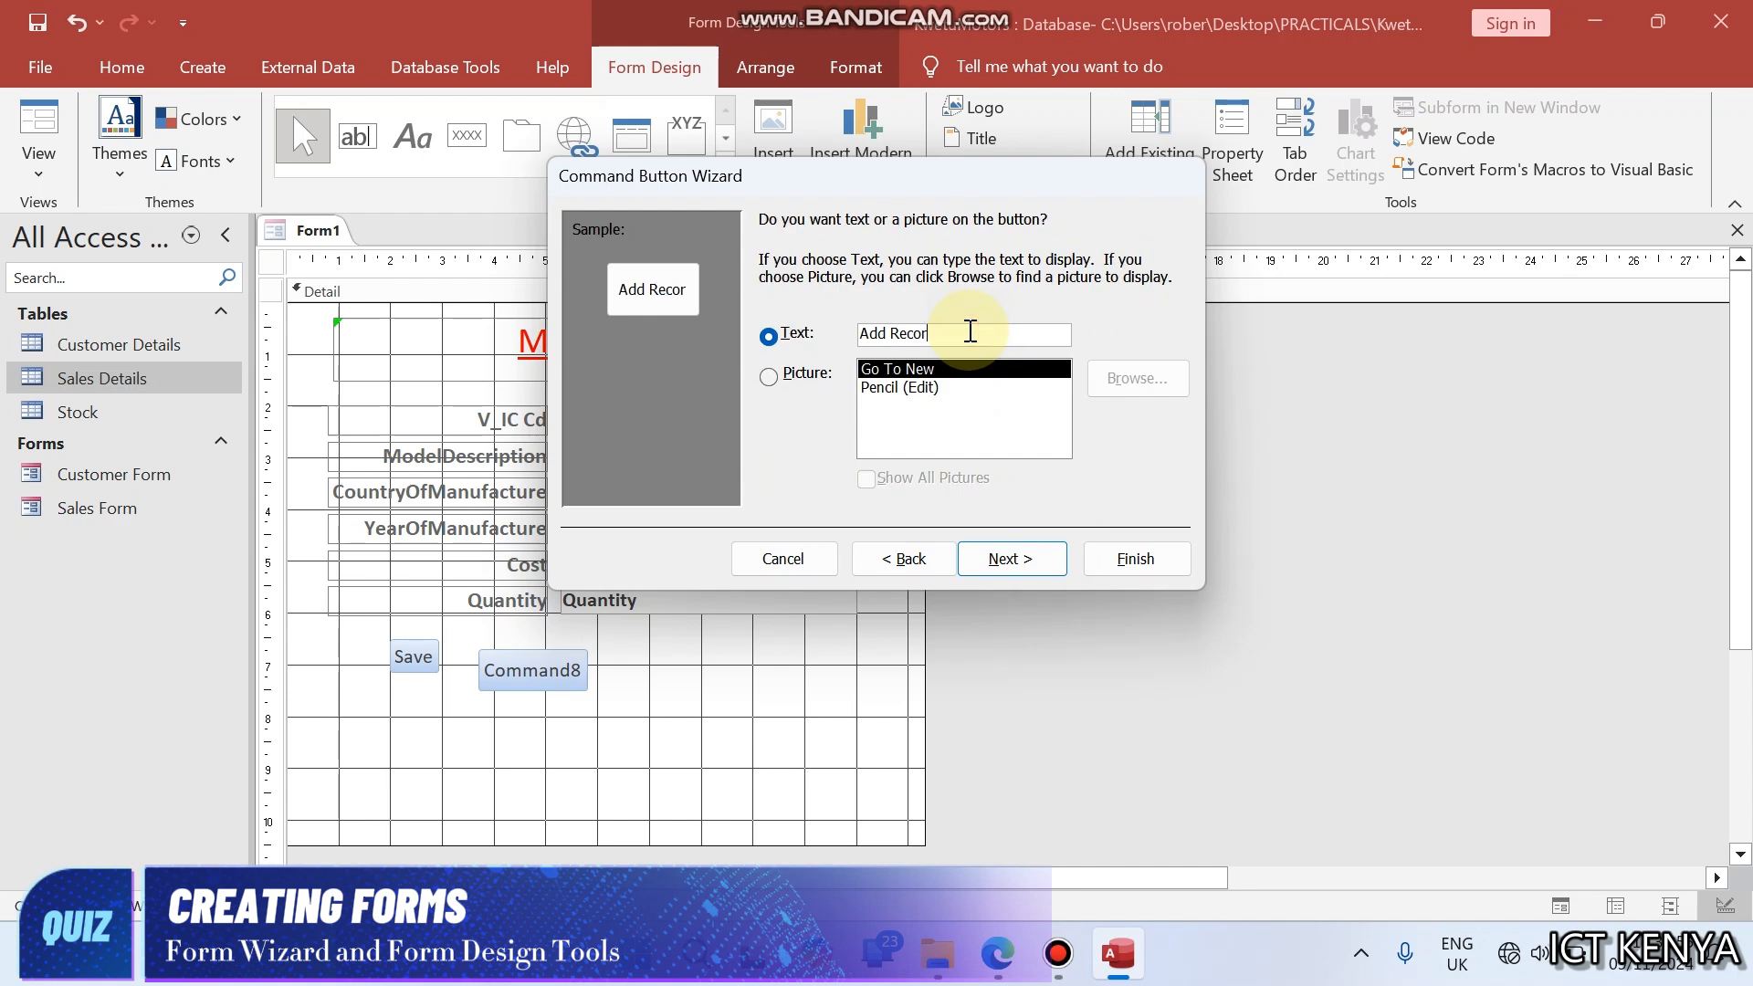
key("BackSpace")
key("BackSpace")
key("BackSpace")
key("BackSpace")
key("BackSpace")
key("BackSpace")
key("BackSpace")
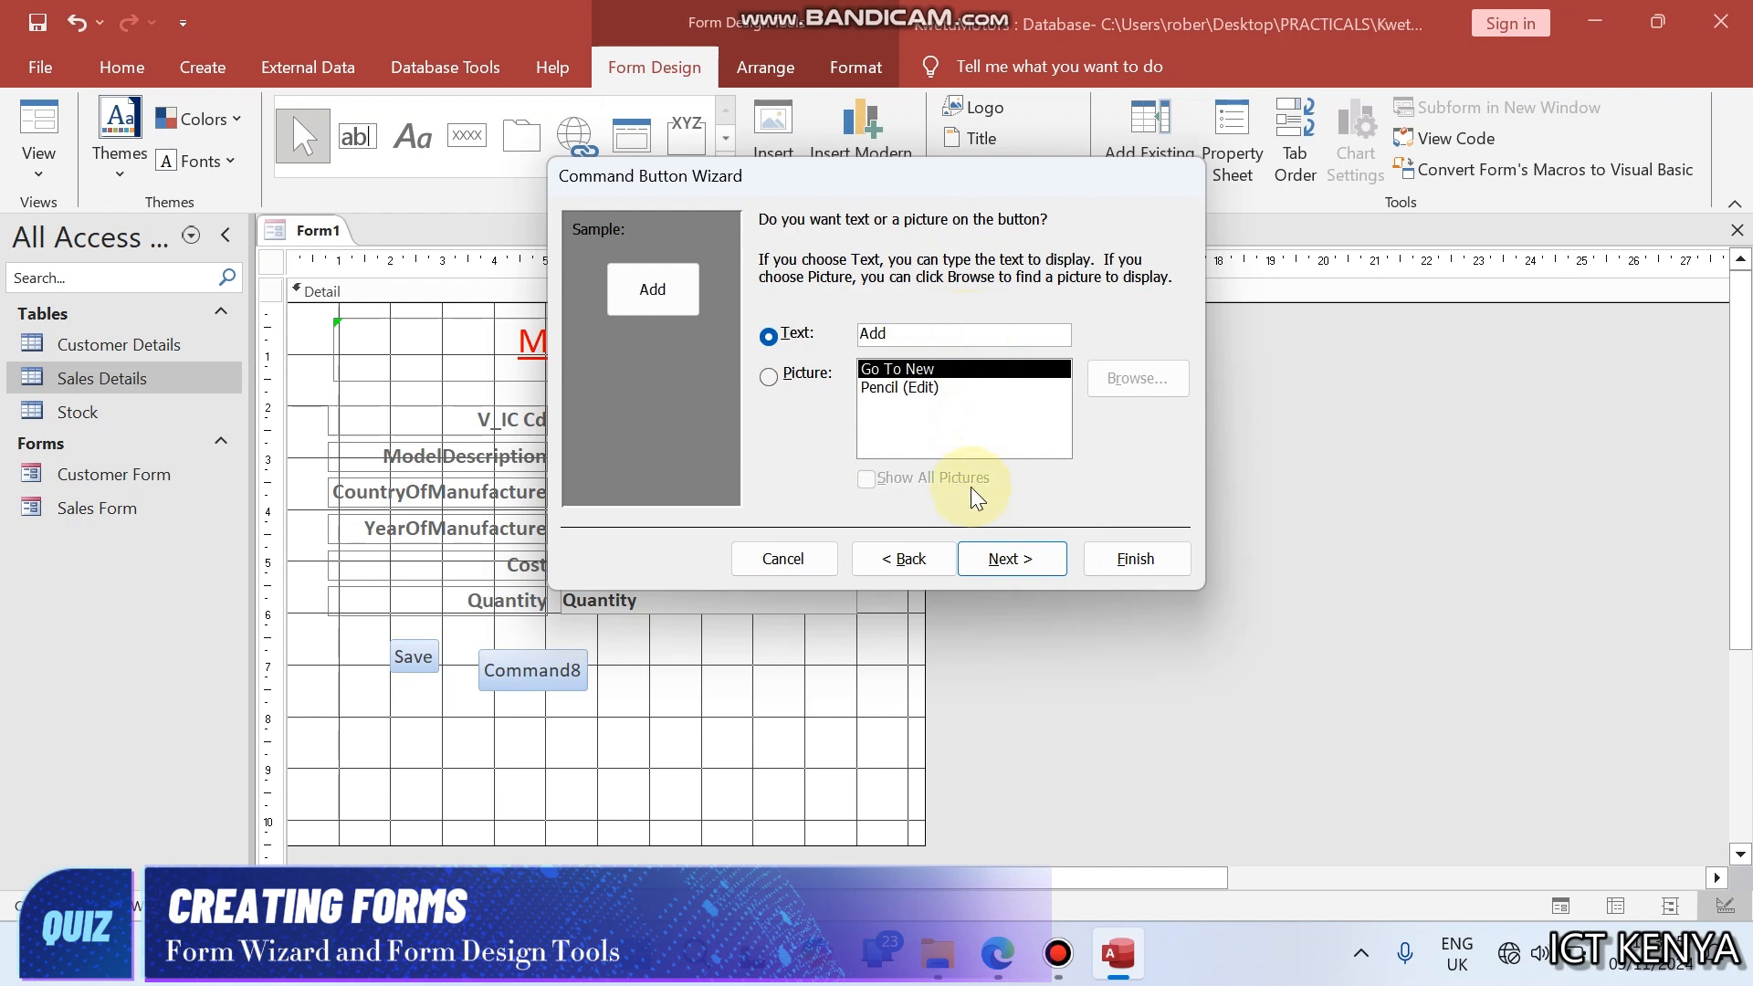
left_click(1010, 558)
left_click(1135, 559)
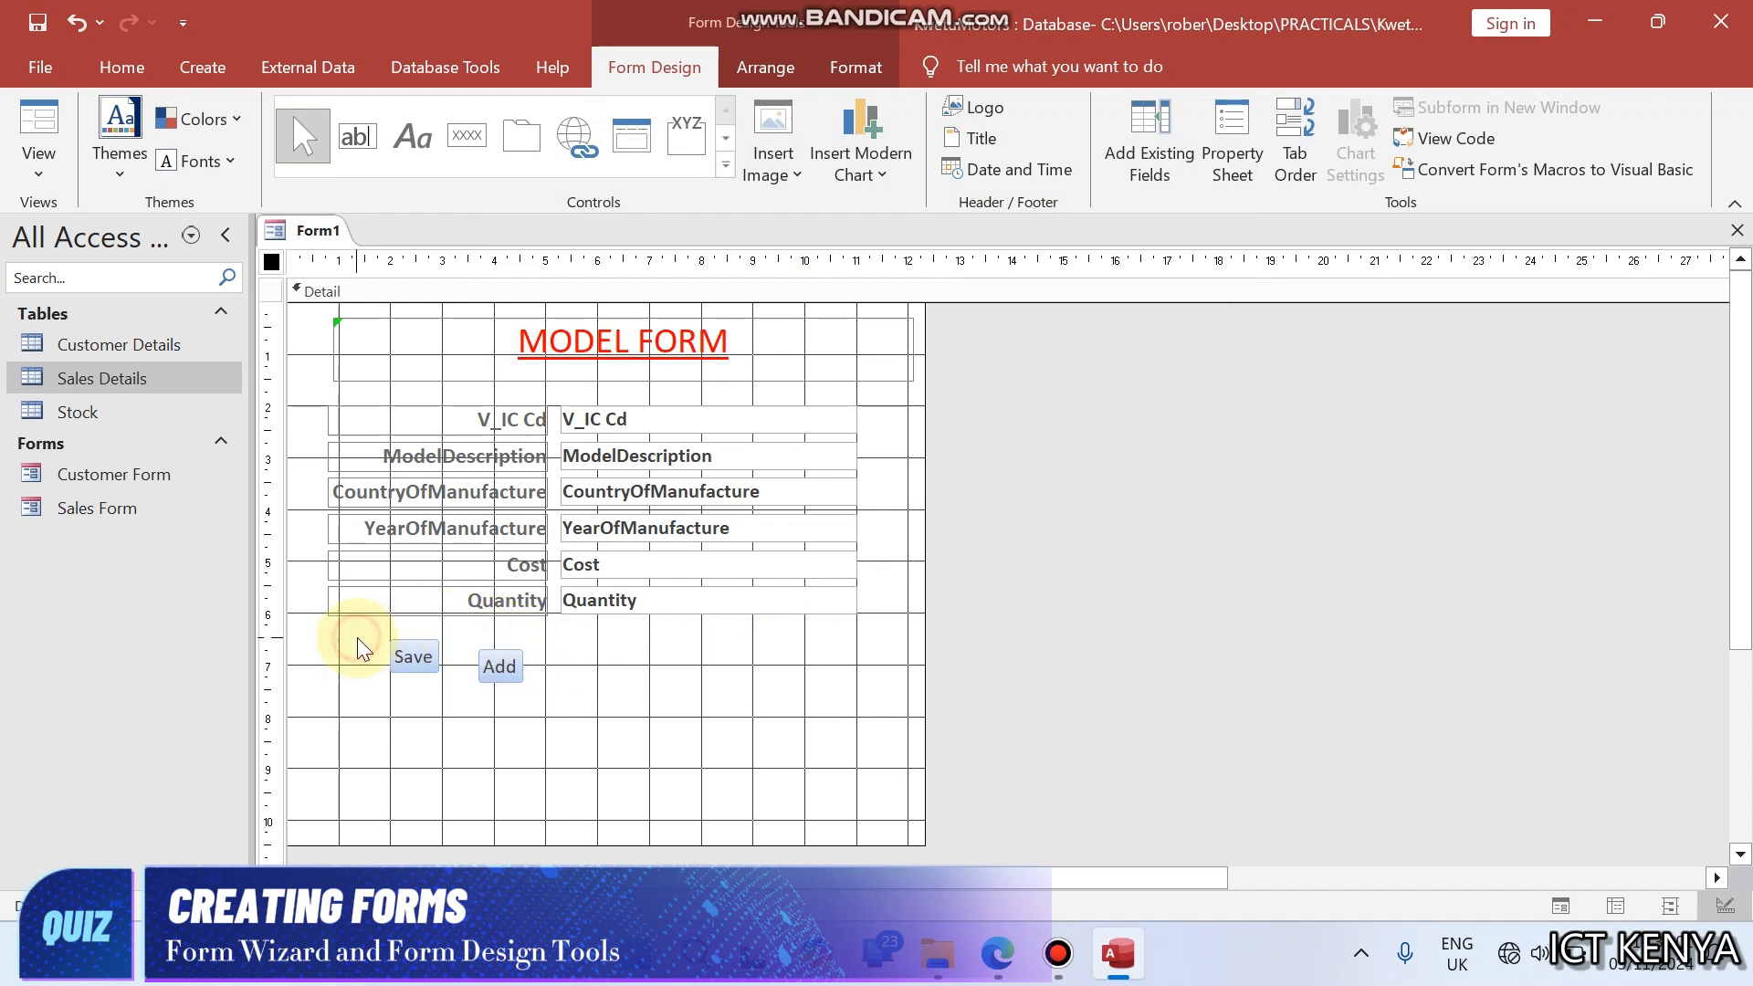
- Select both the Save and Add buttons and align them to their top edges
left_click_drag(356, 630, 556, 712)
right_click(512, 668)
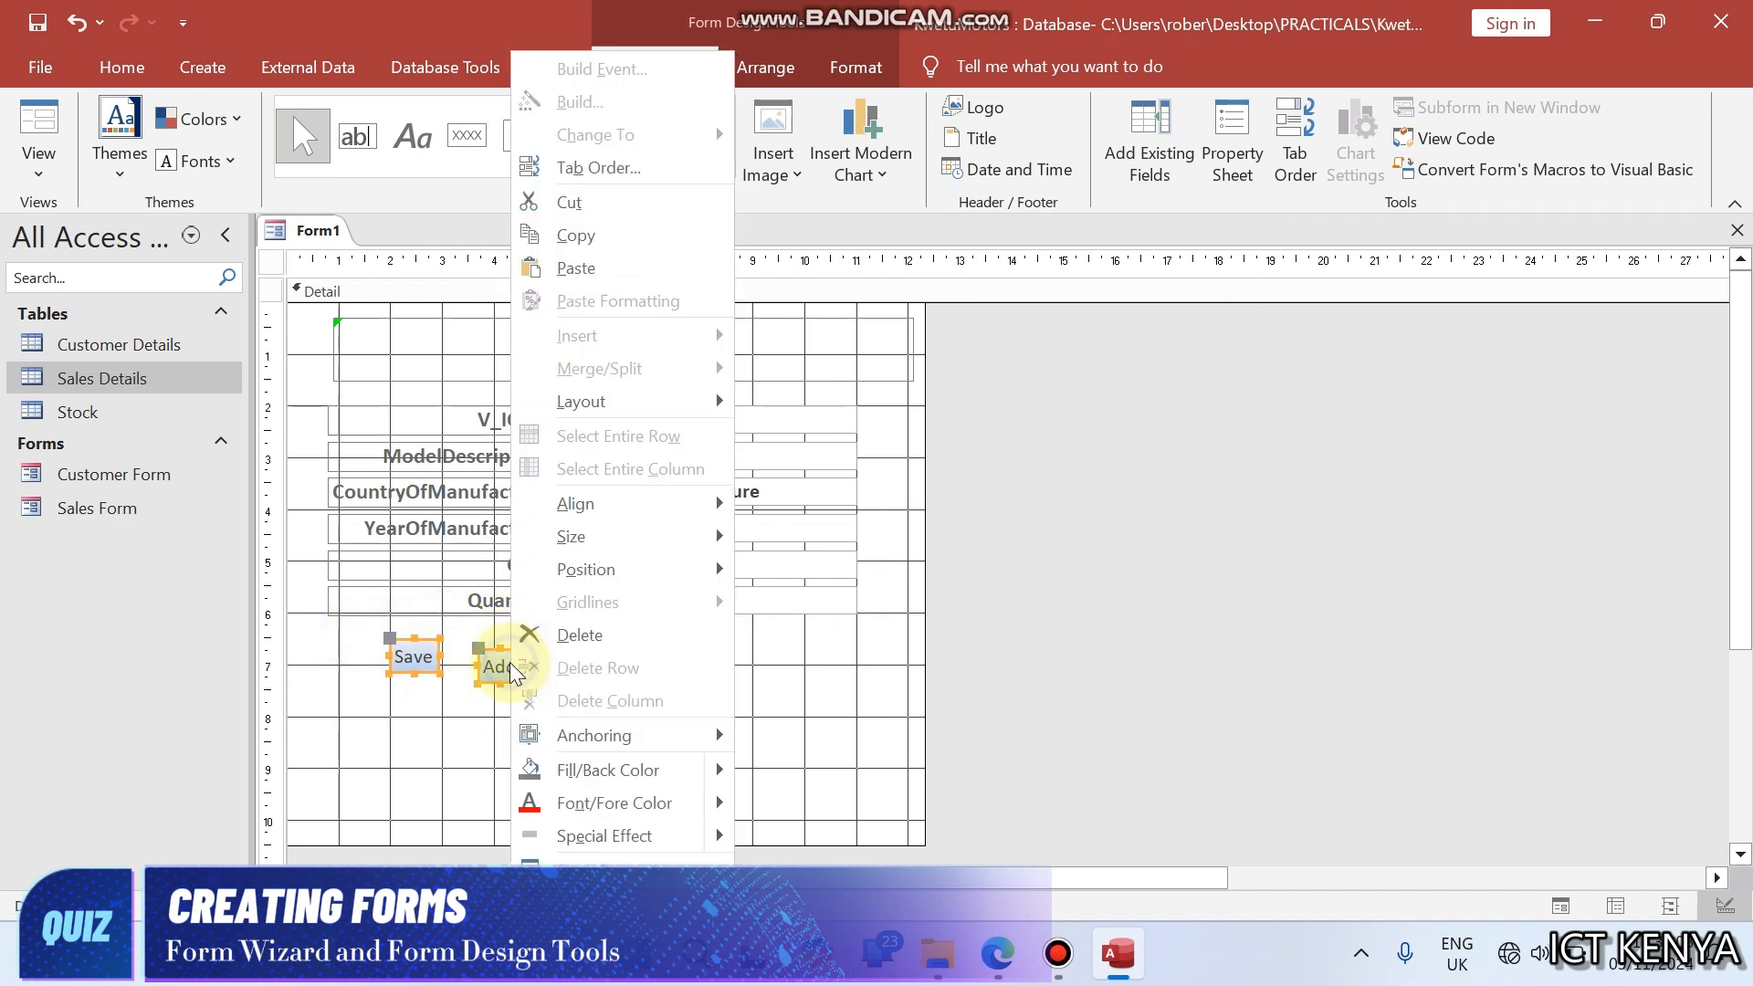
mouse_move(630, 559)
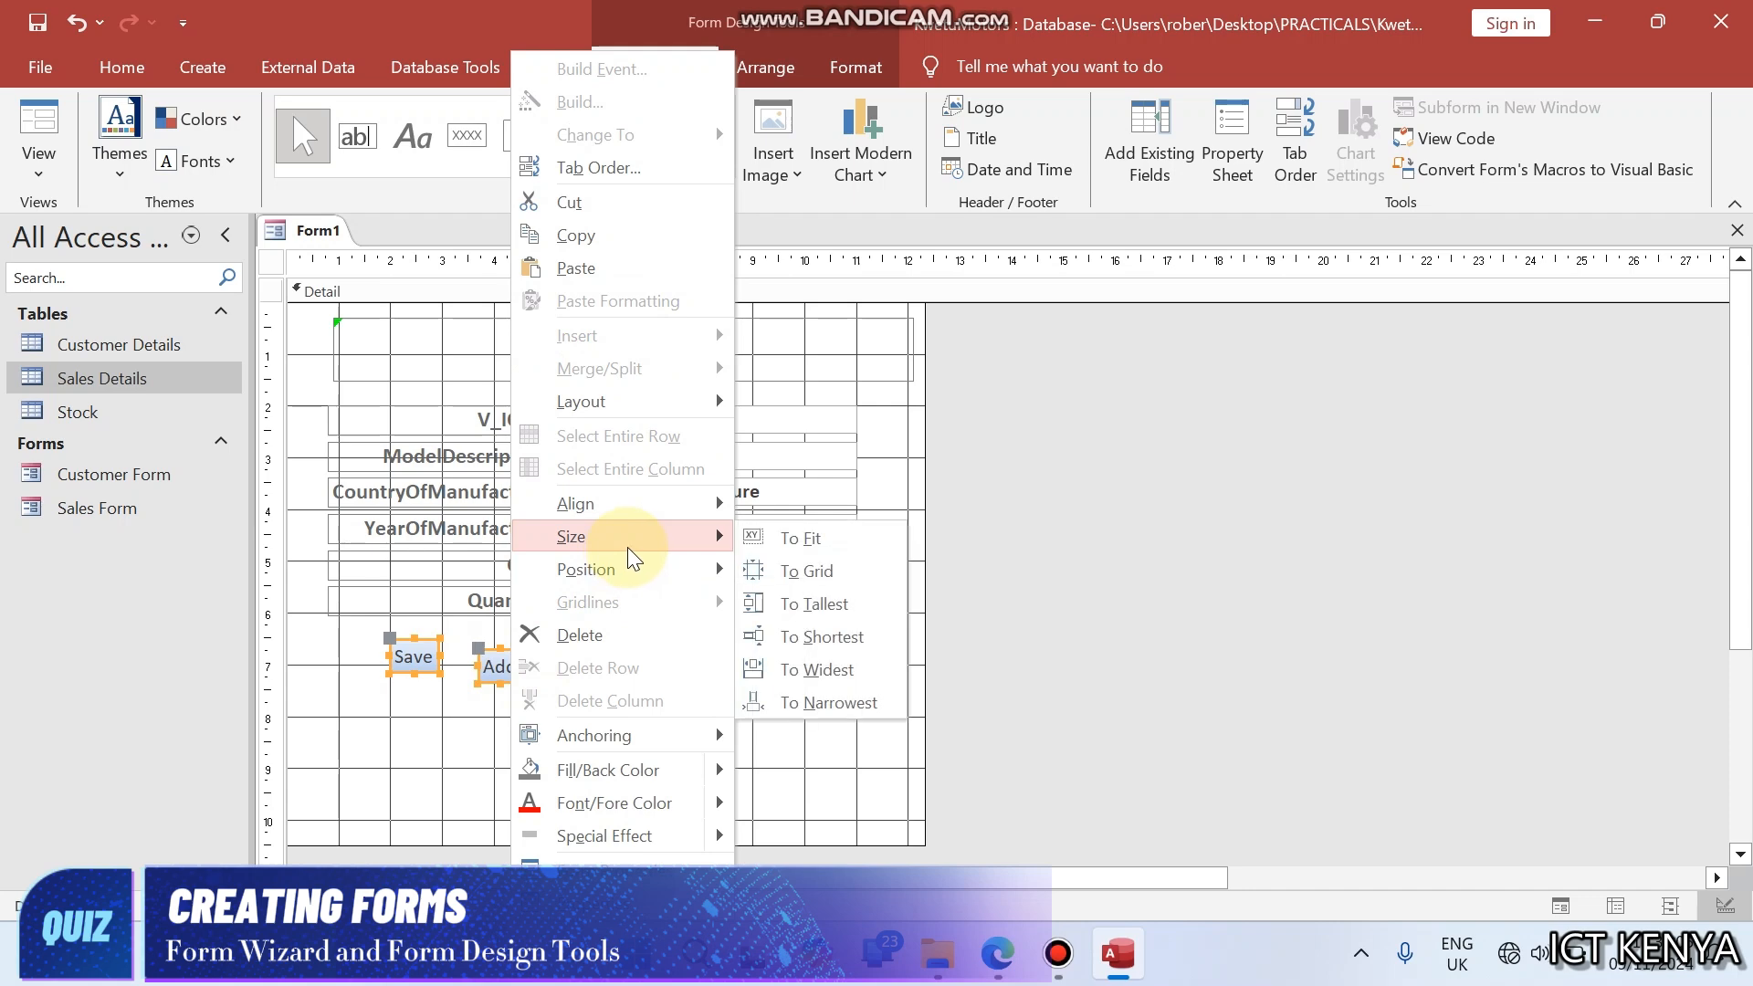
mouse_move(666, 508)
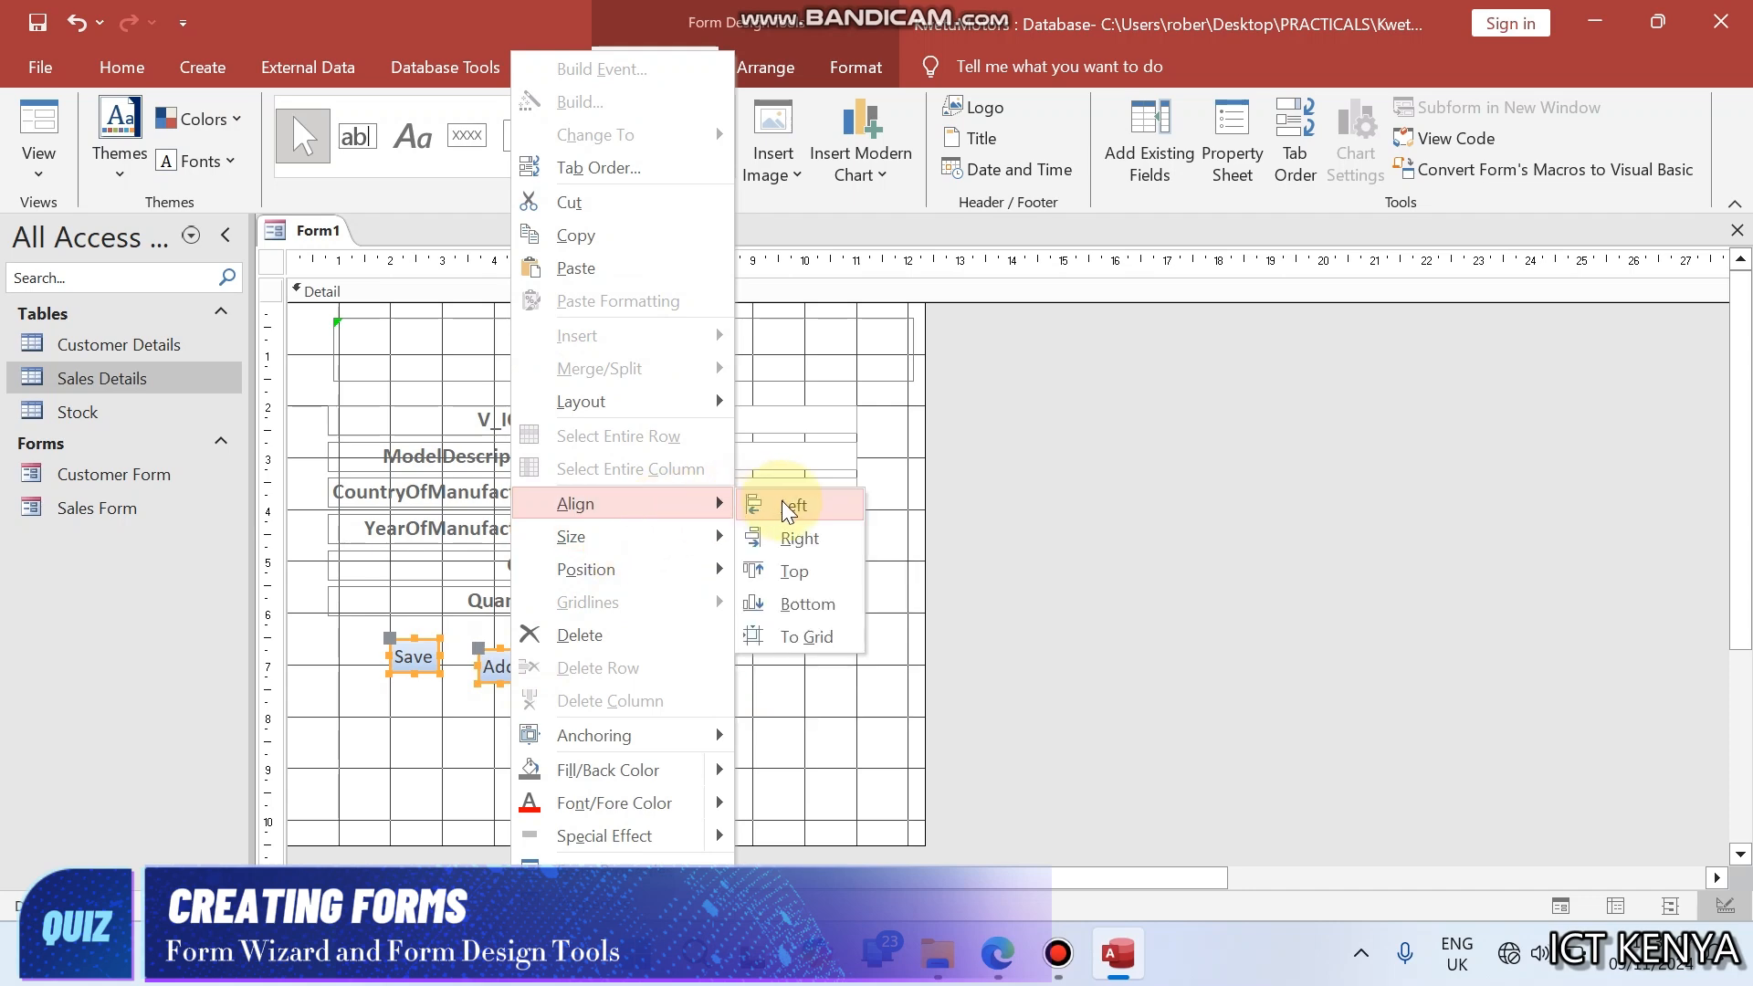
left_click(808, 574)
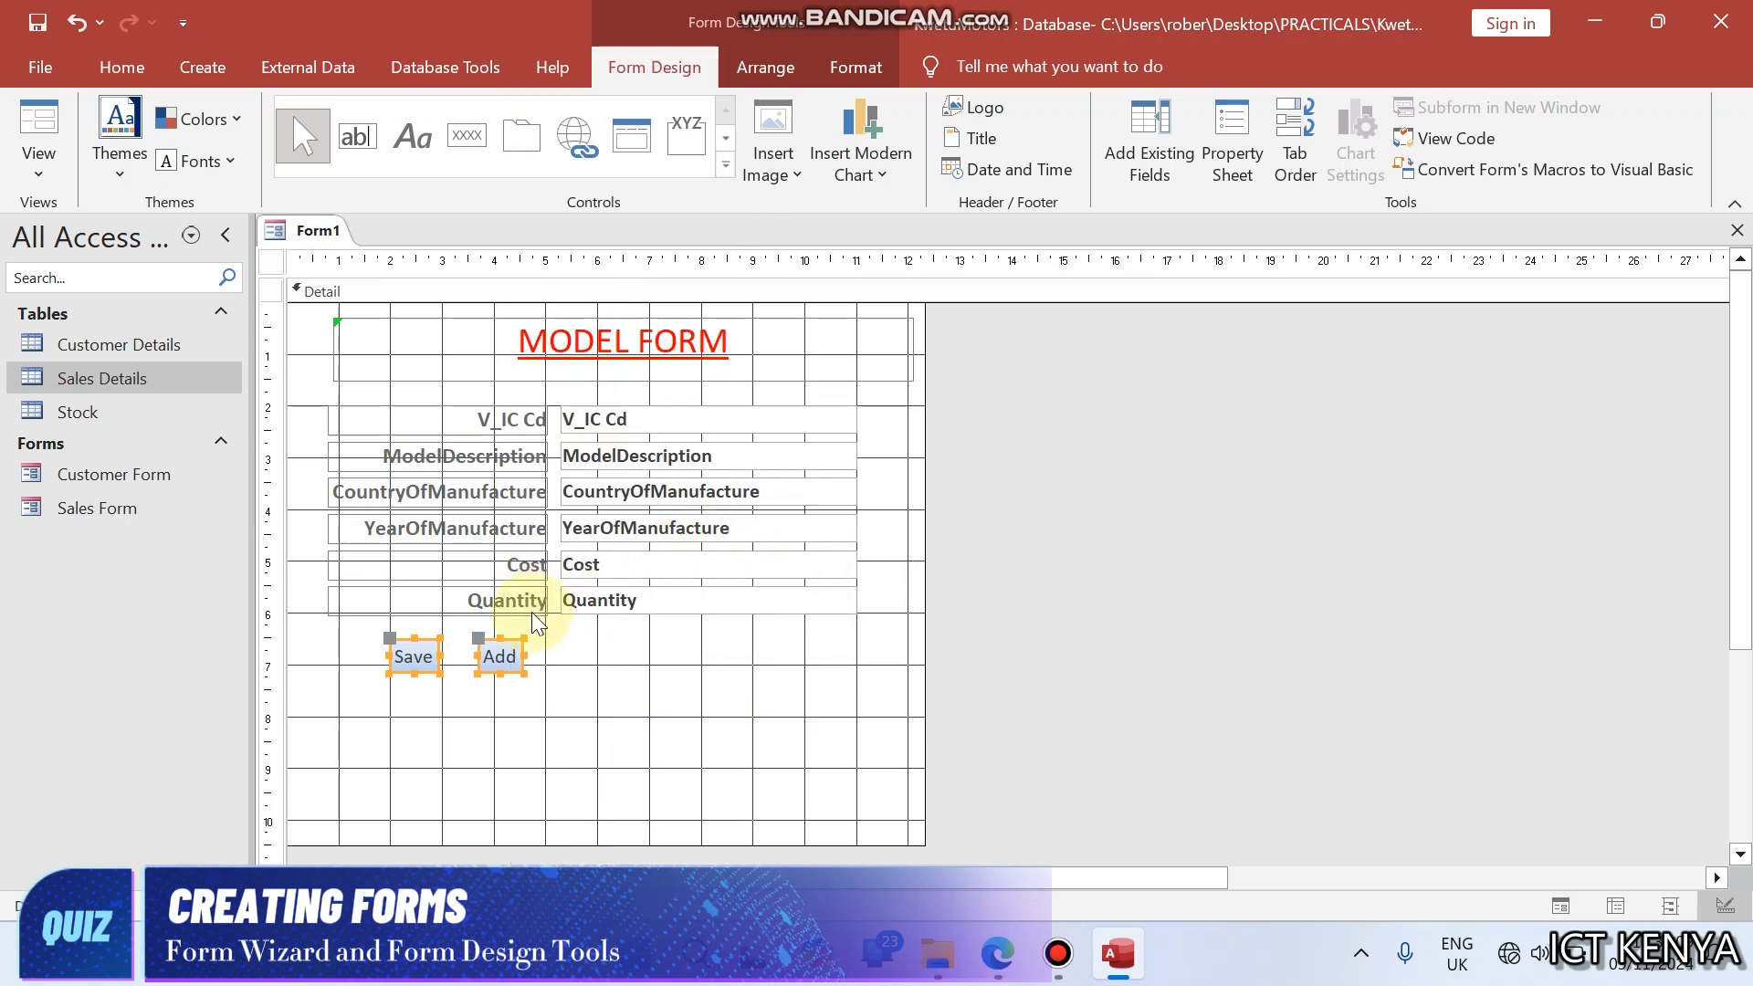
- Widen the Save and Add buttons together and reposition Add beside Save so that they do not overlap
left_click_drag(520, 654, 635, 651)
left_click(577, 656)
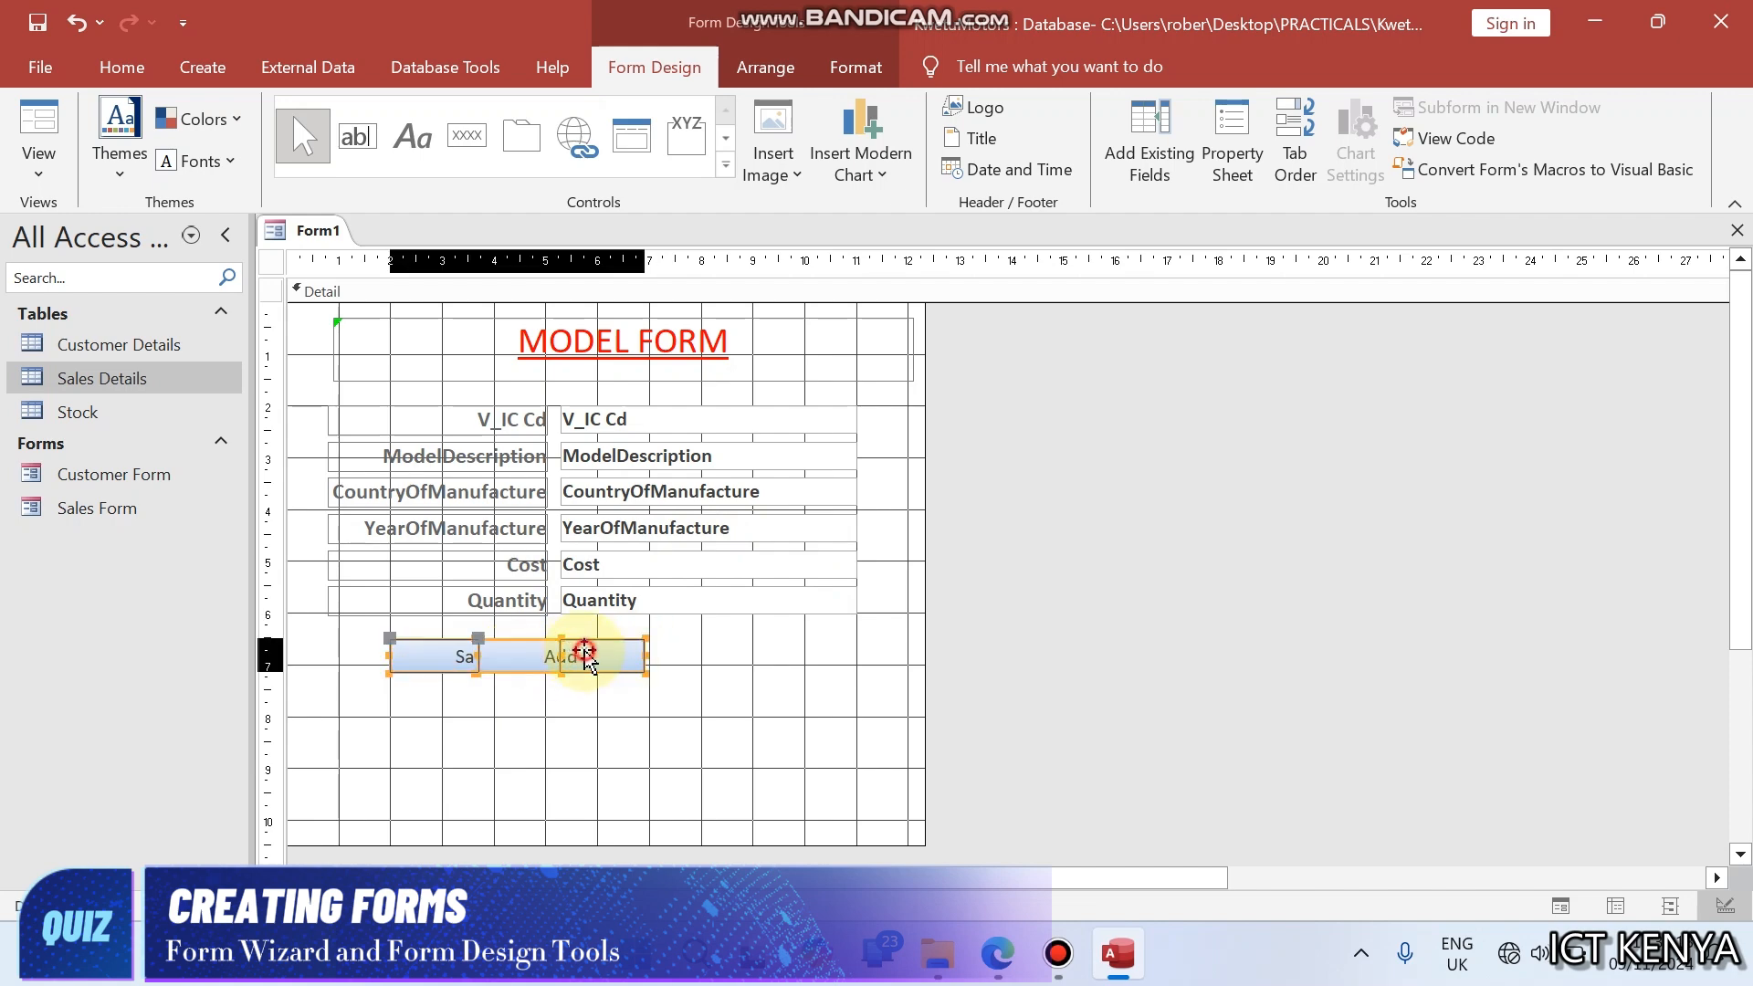
left_click(587, 706)
left_click(596, 658)
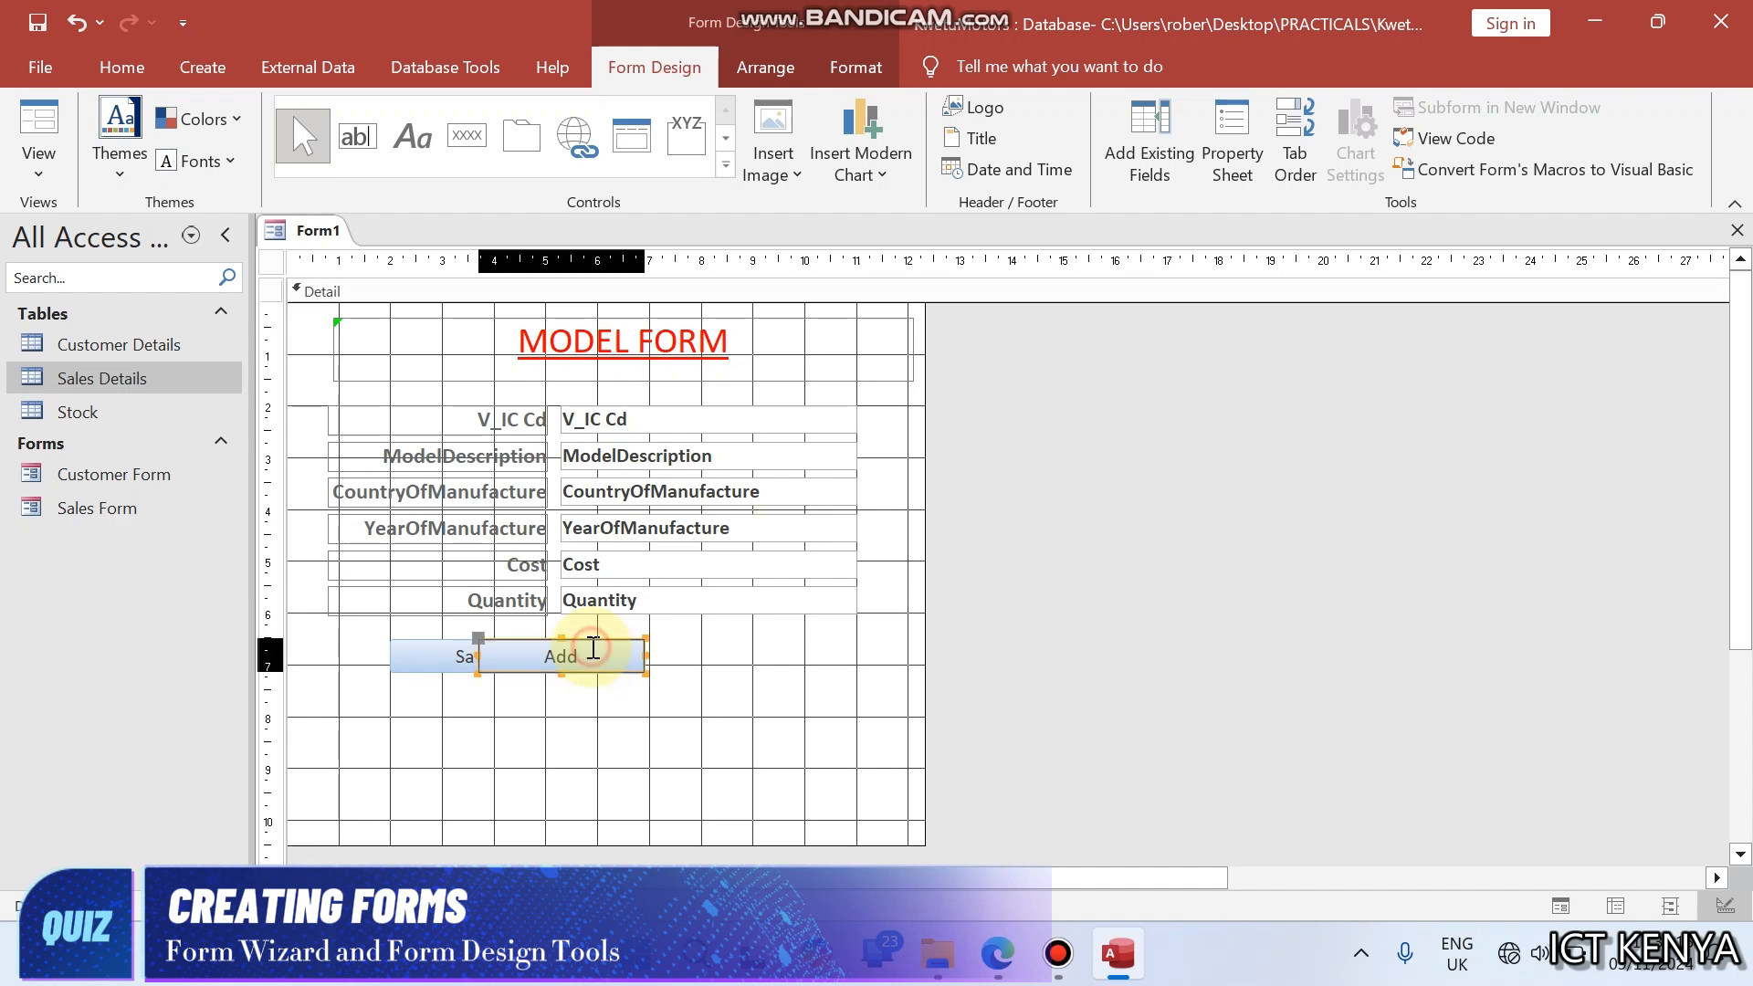
left_click_drag(471, 650, 753, 652)
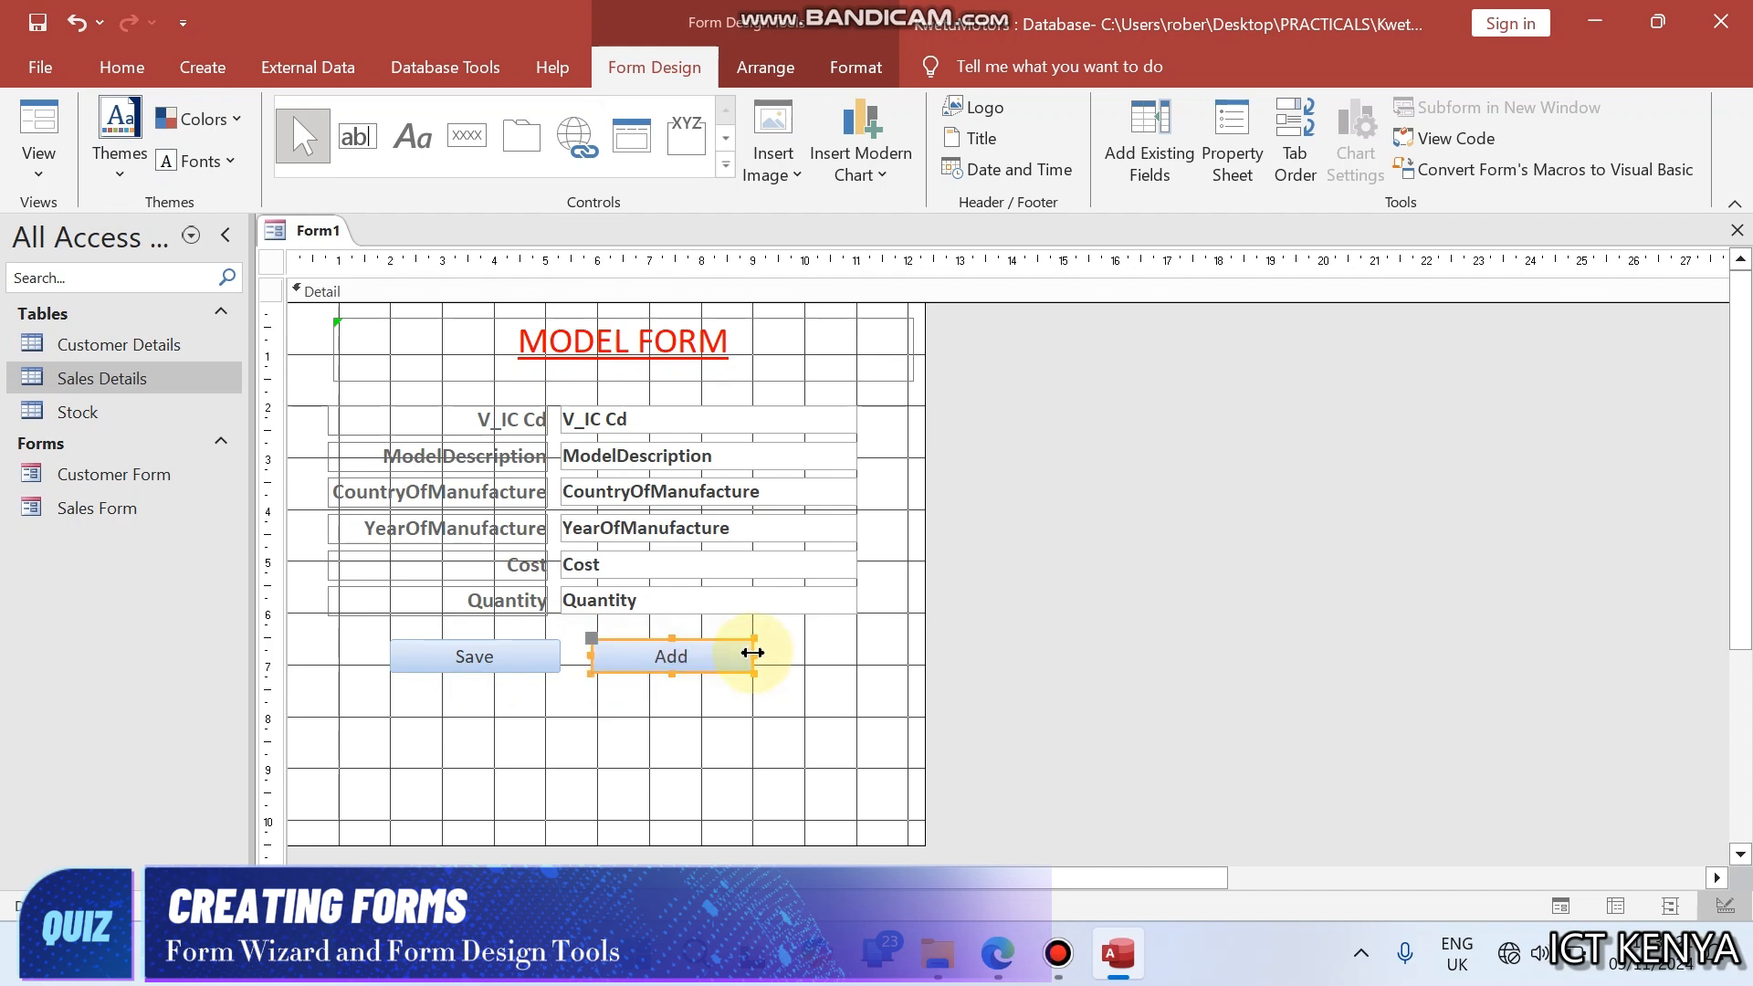
- Size the Save and Add buttons to the shortest, and increase the height of both together
left_click(529, 657, "shift")
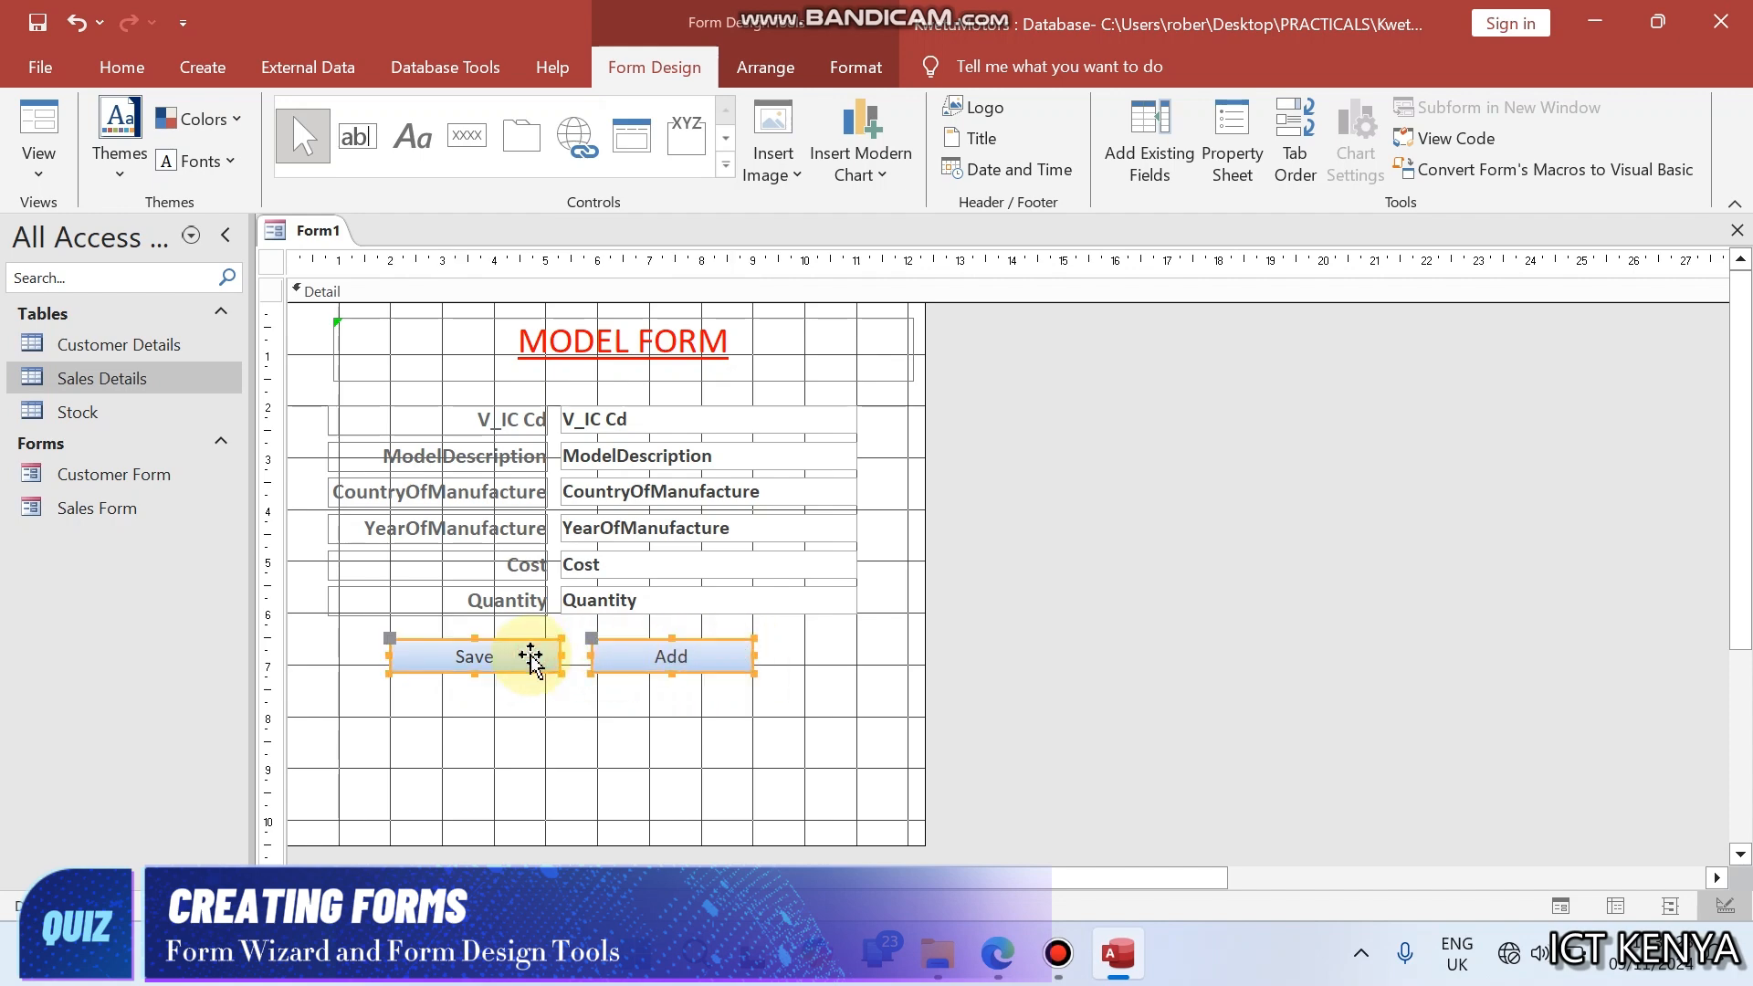
right_click(529, 658)
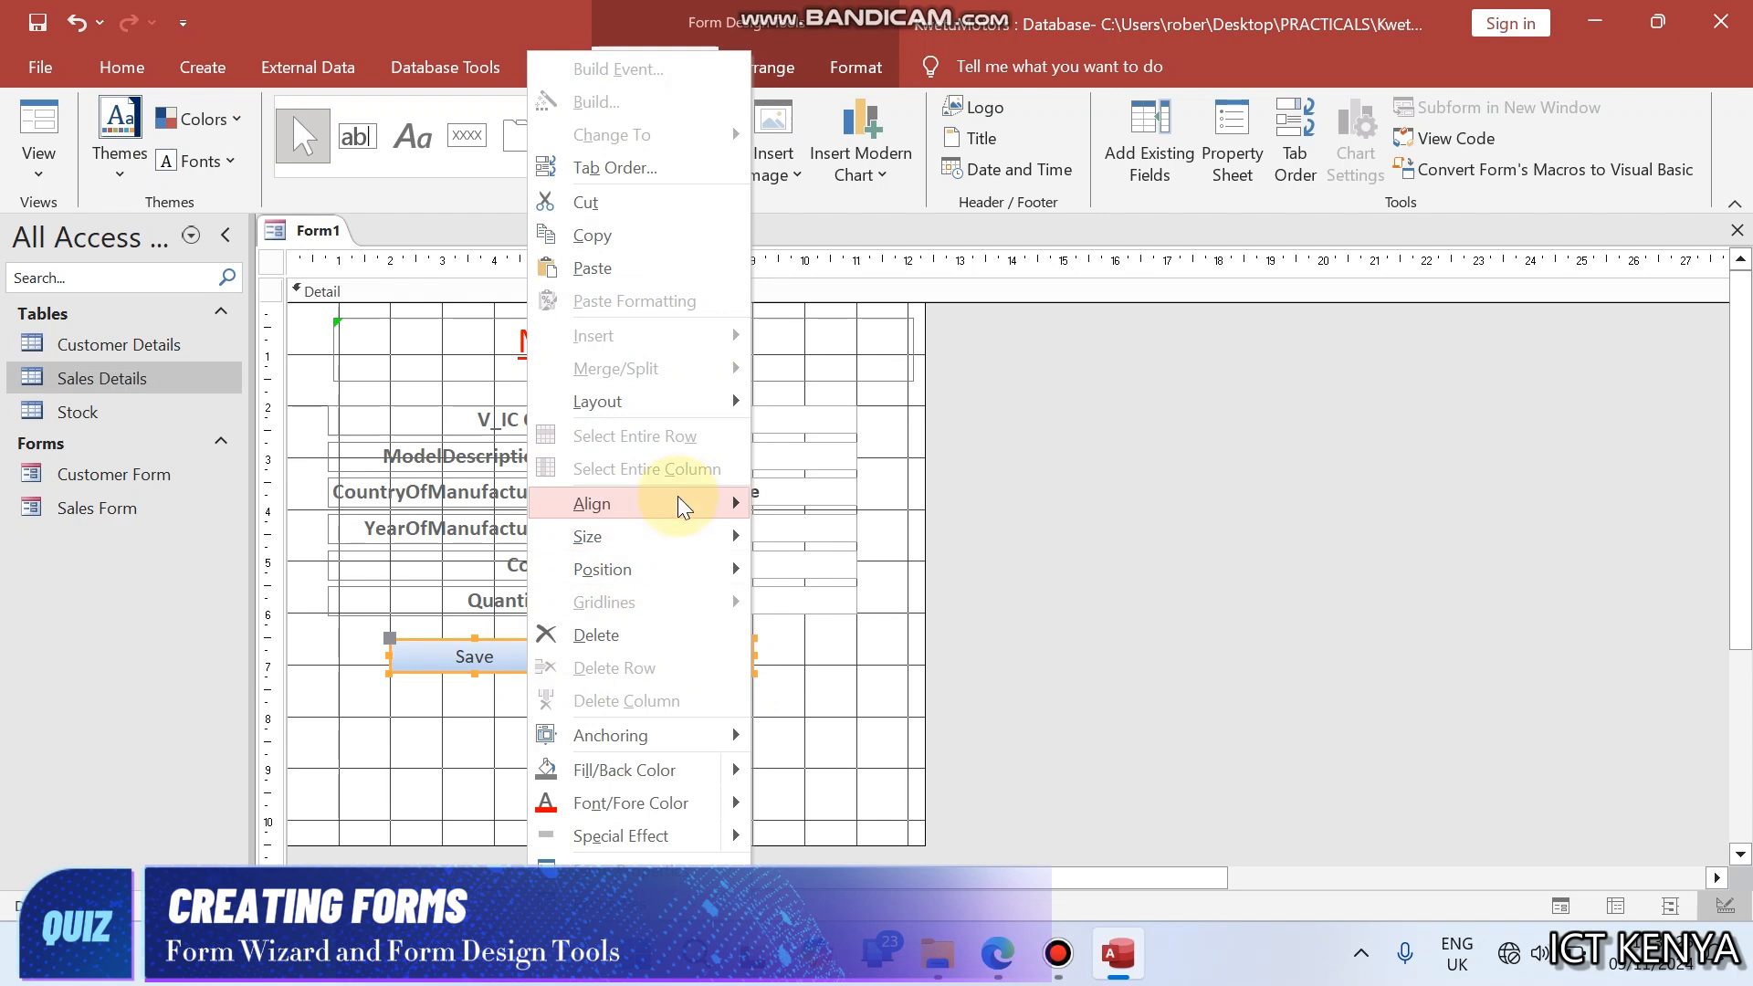
mouse_move(668, 538)
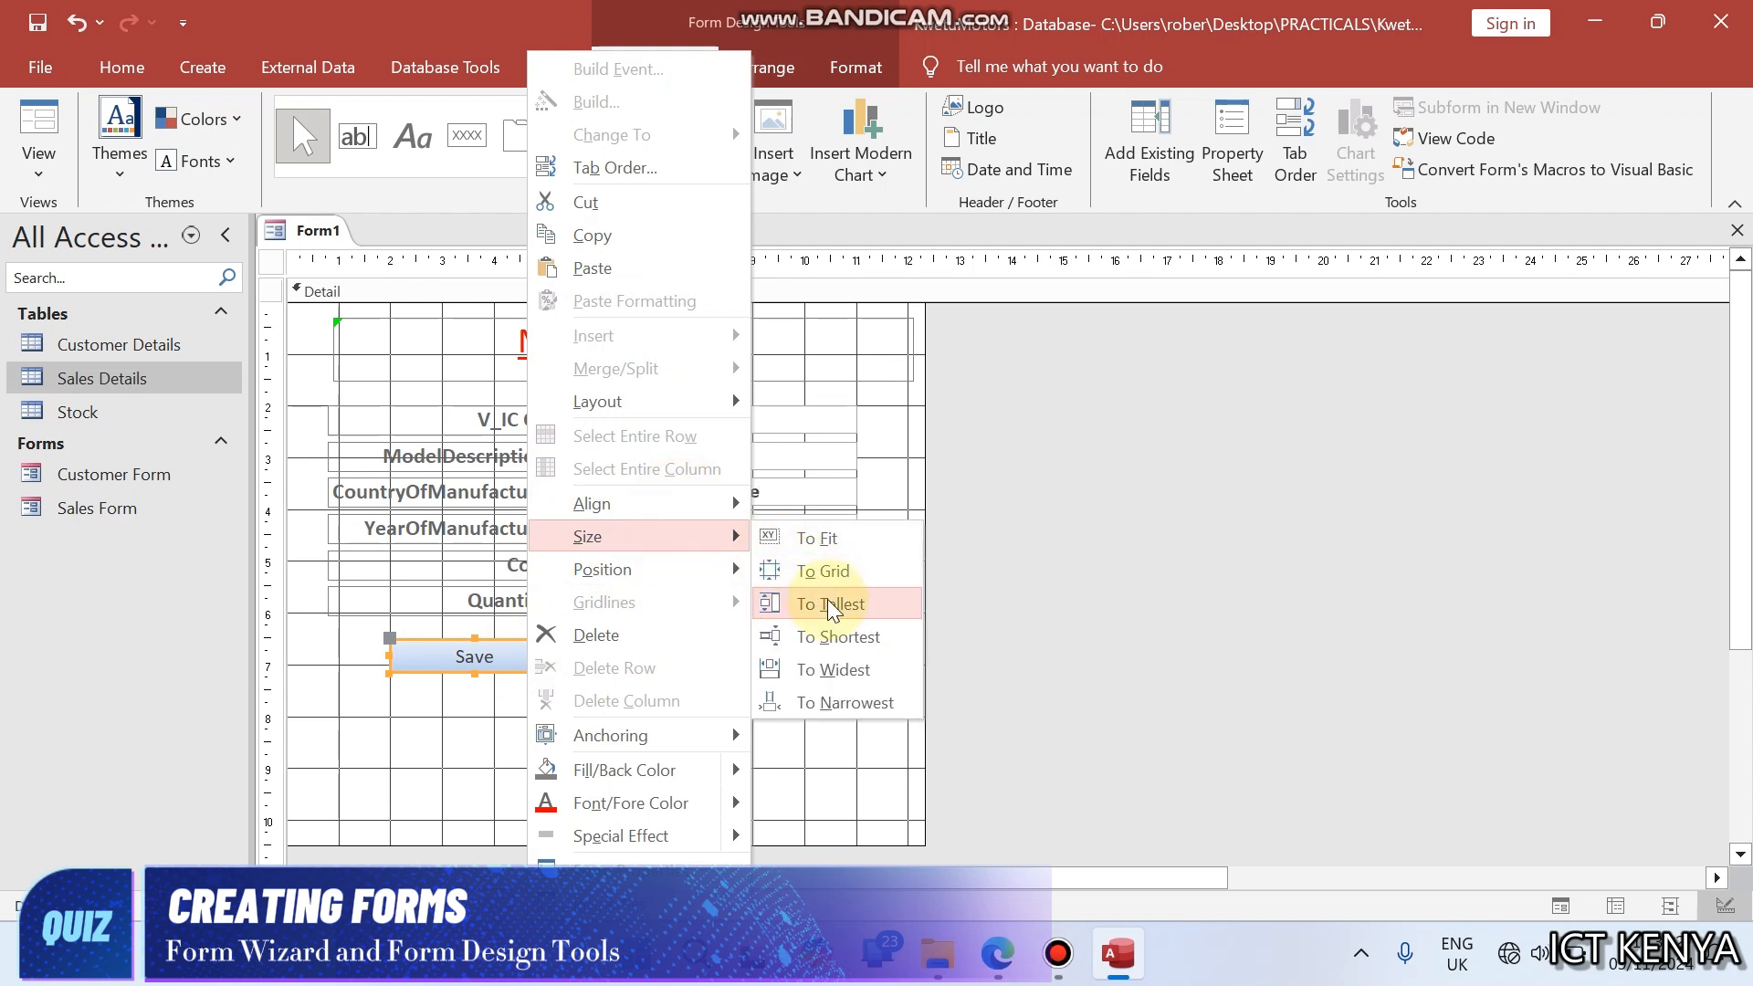
left_click(835, 637)
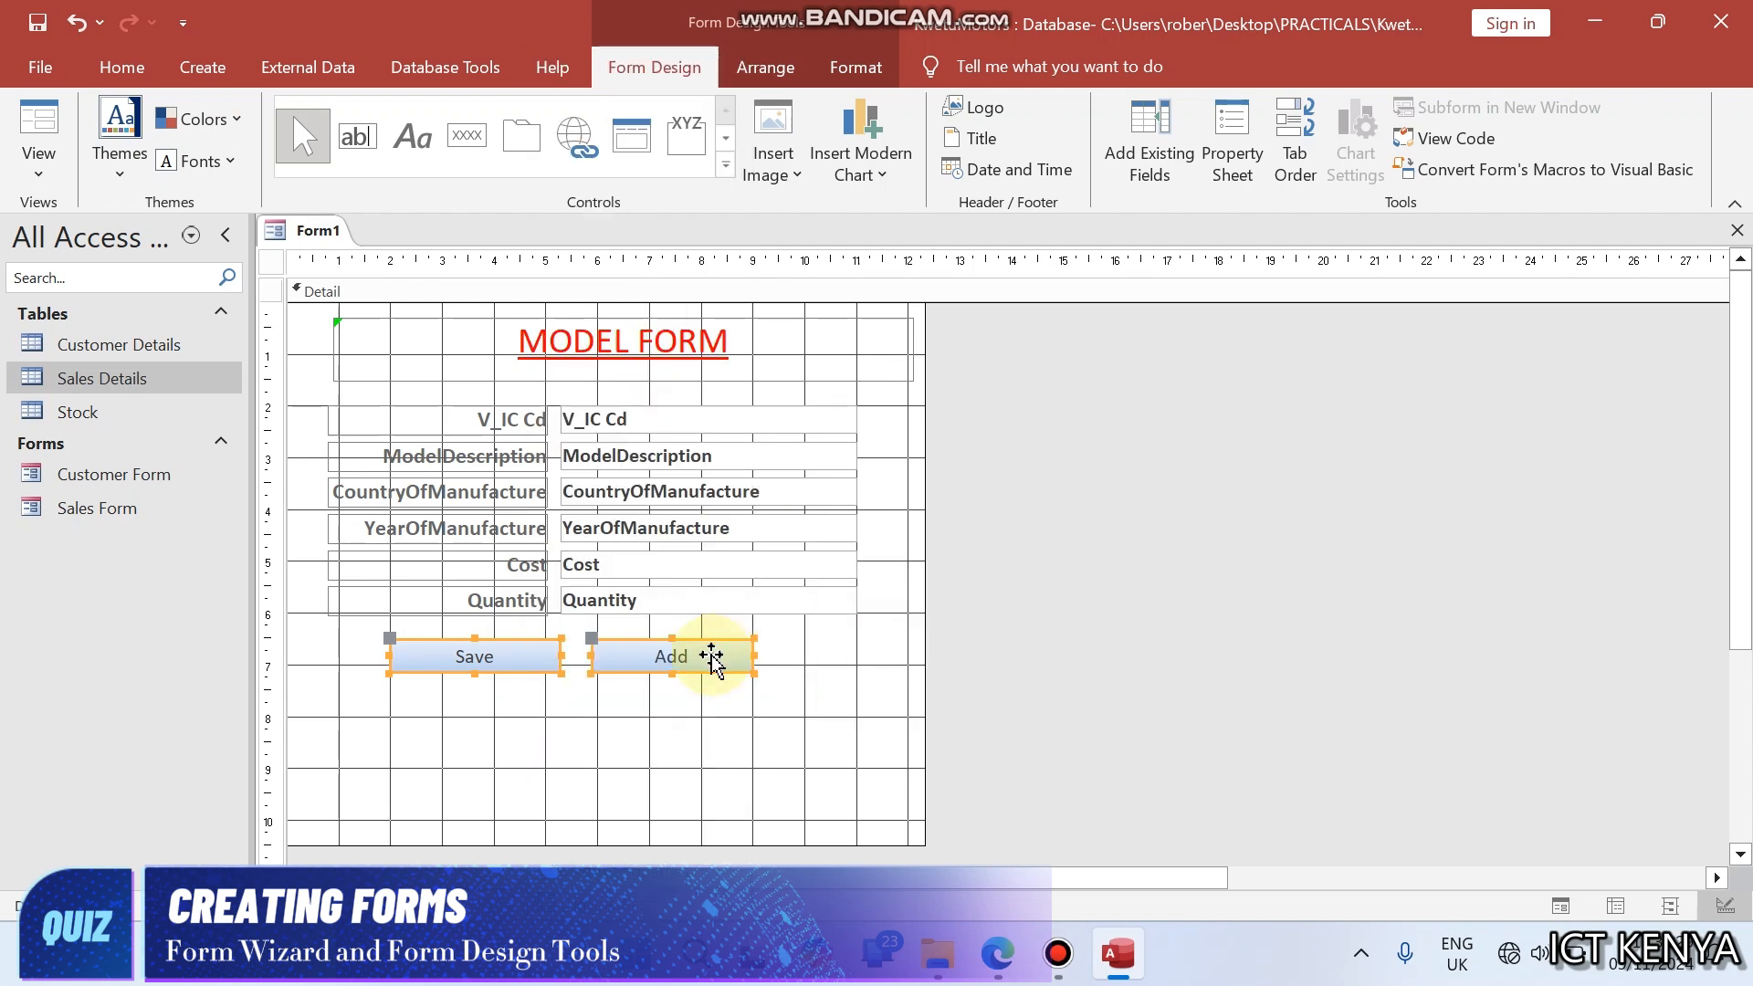
left_click_drag(671, 674, 667, 701)
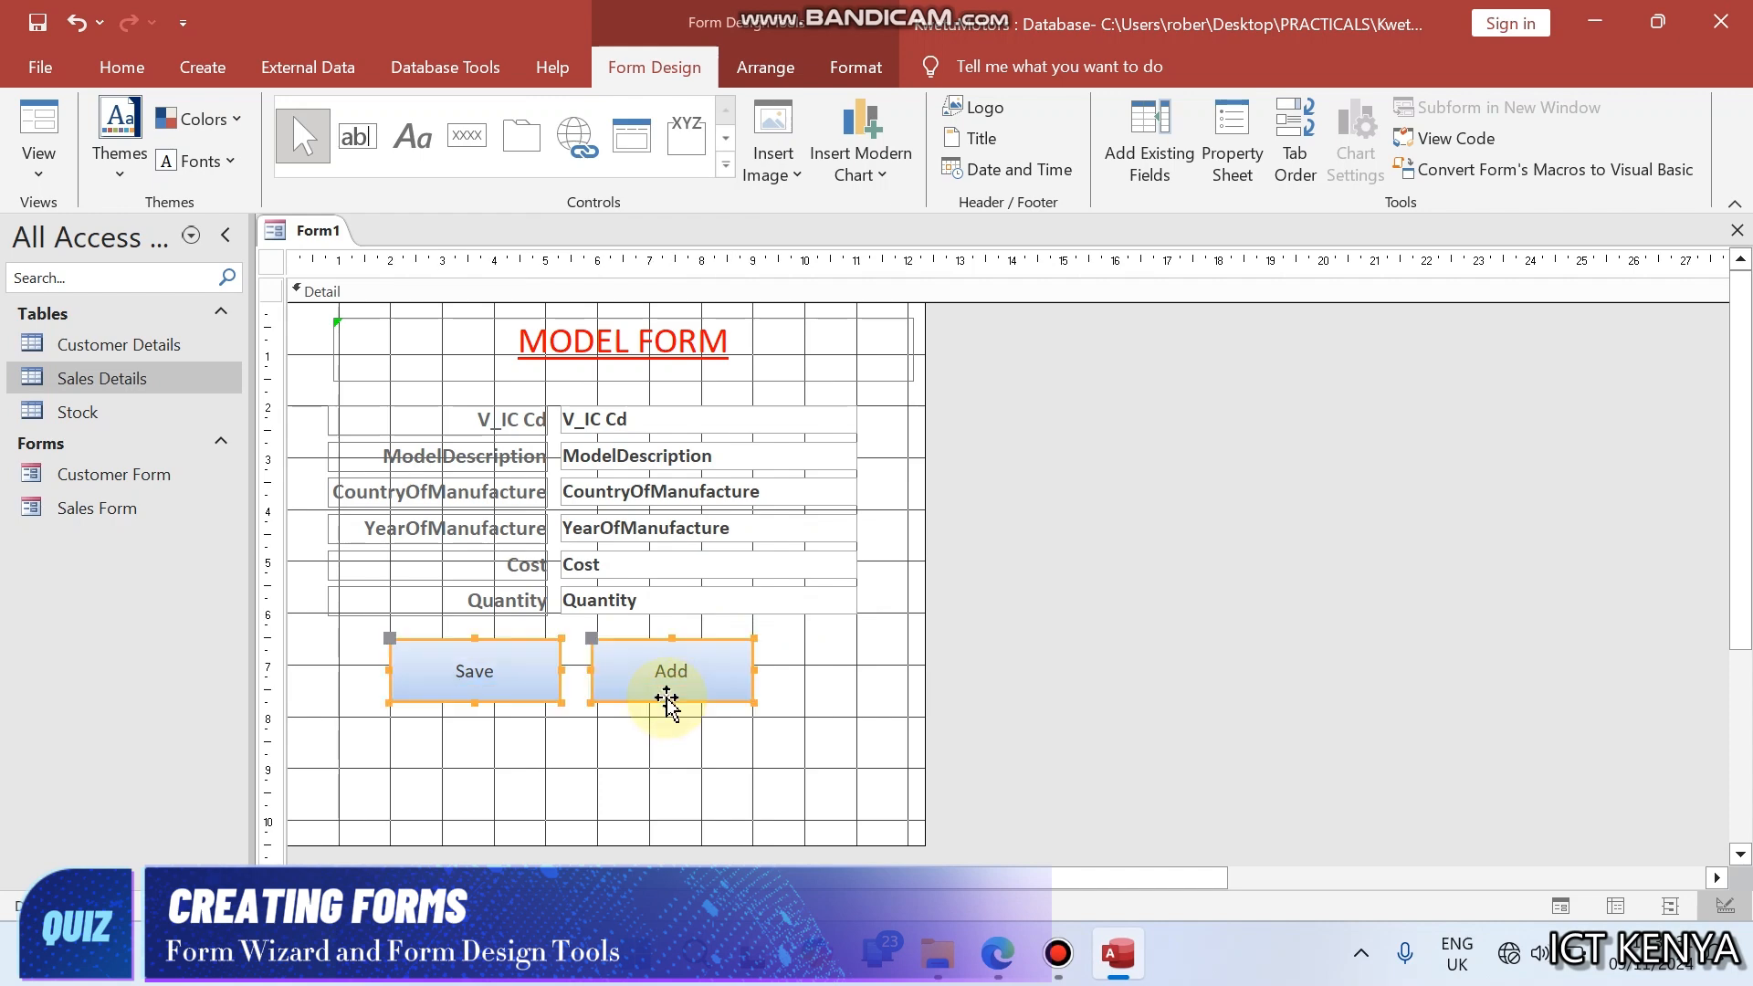
- Change the shape of the Save and Add buttons to the more strongly rounded rectangle
left_click(853, 69)
left_click(1023, 141)
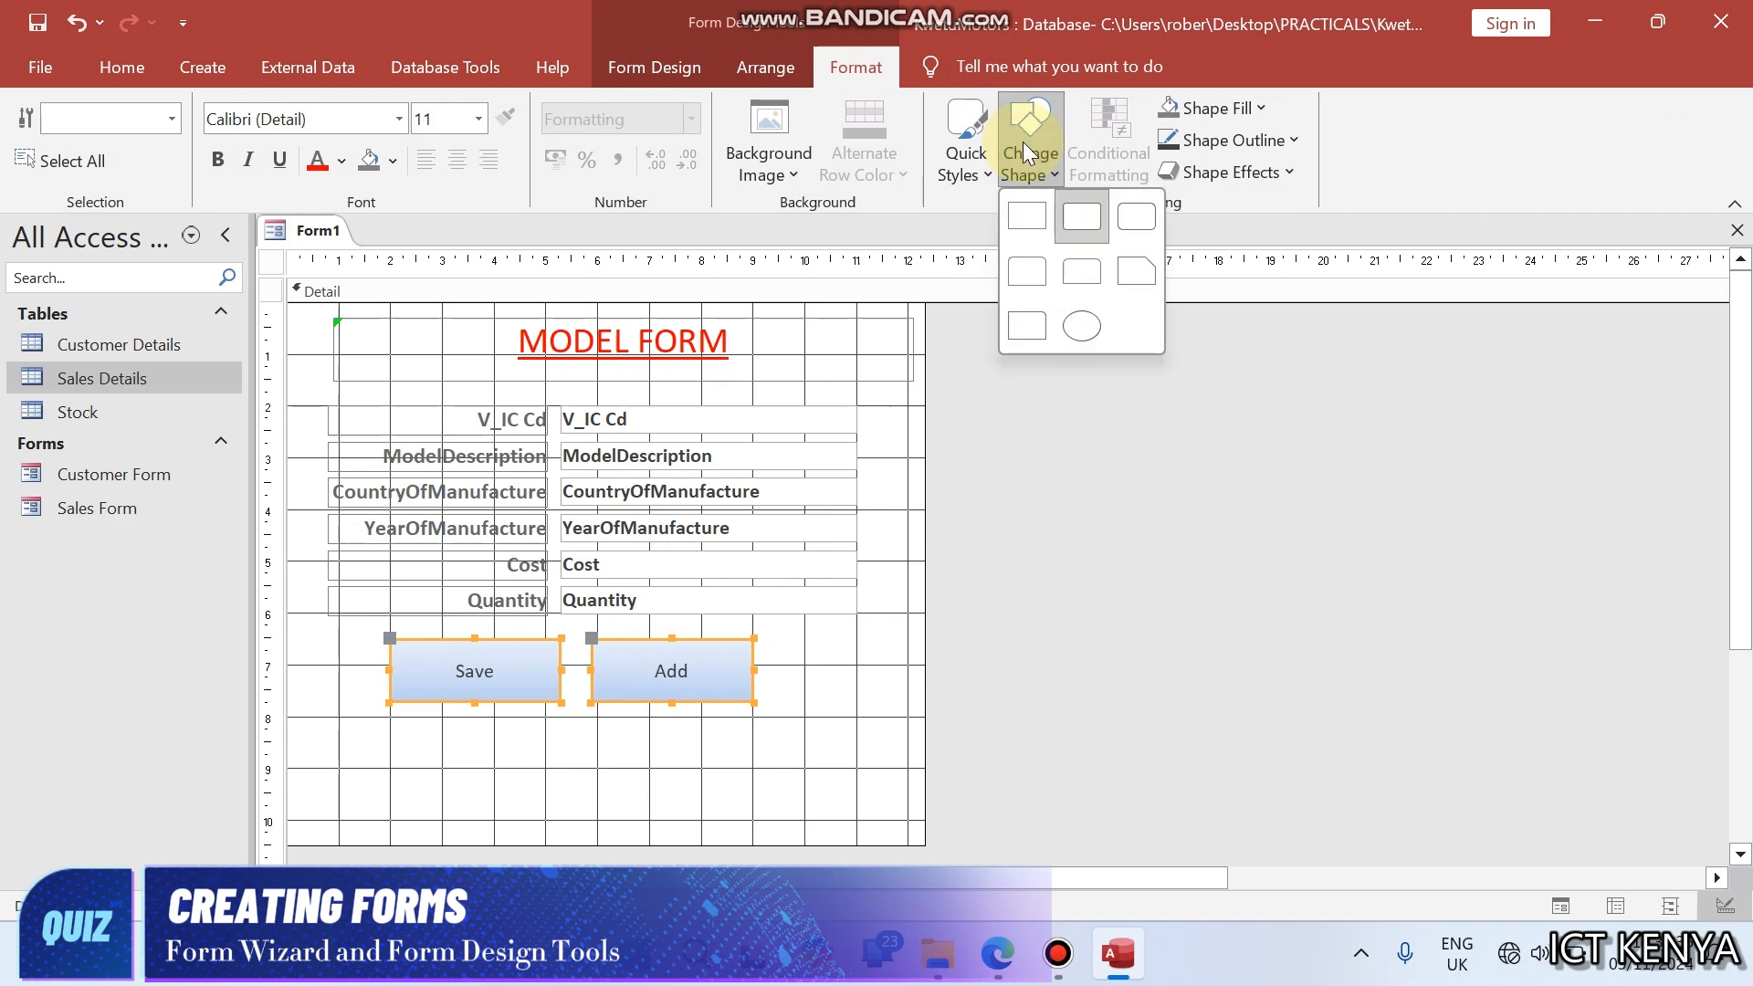
left_click(1125, 205)
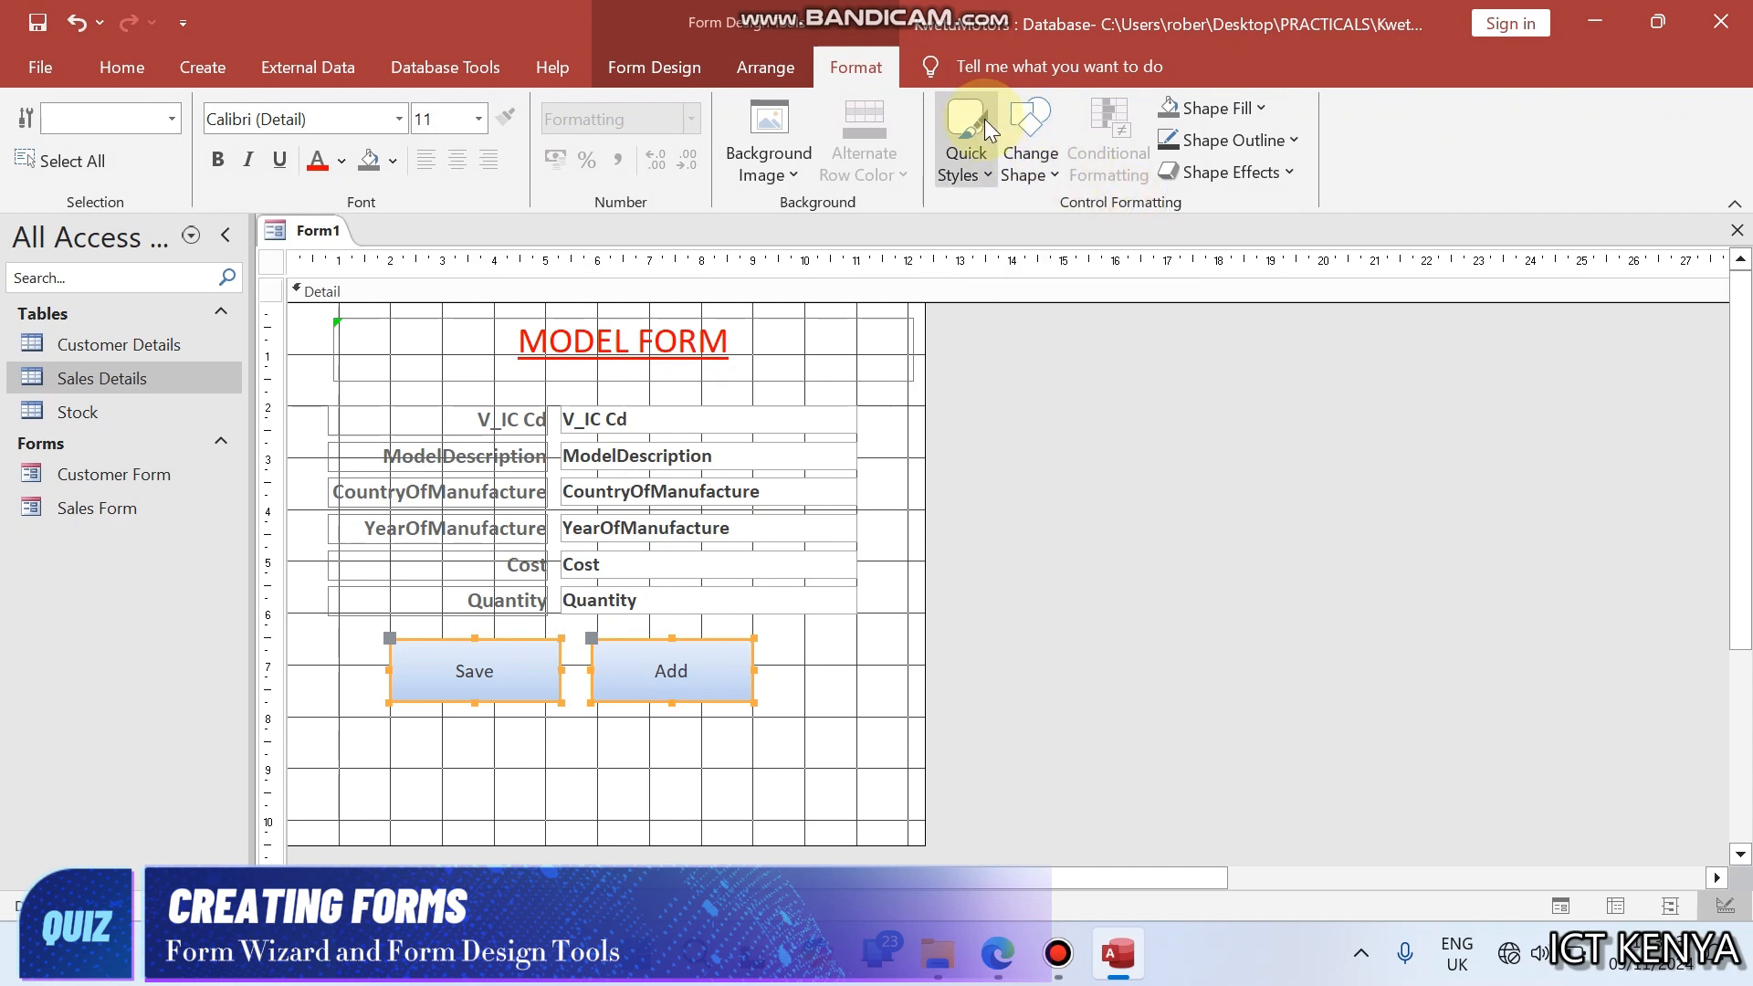
- Apply the glossy blue theme style from the last row of quick styles to both buttons and make their captions bold
left_click(966, 137)
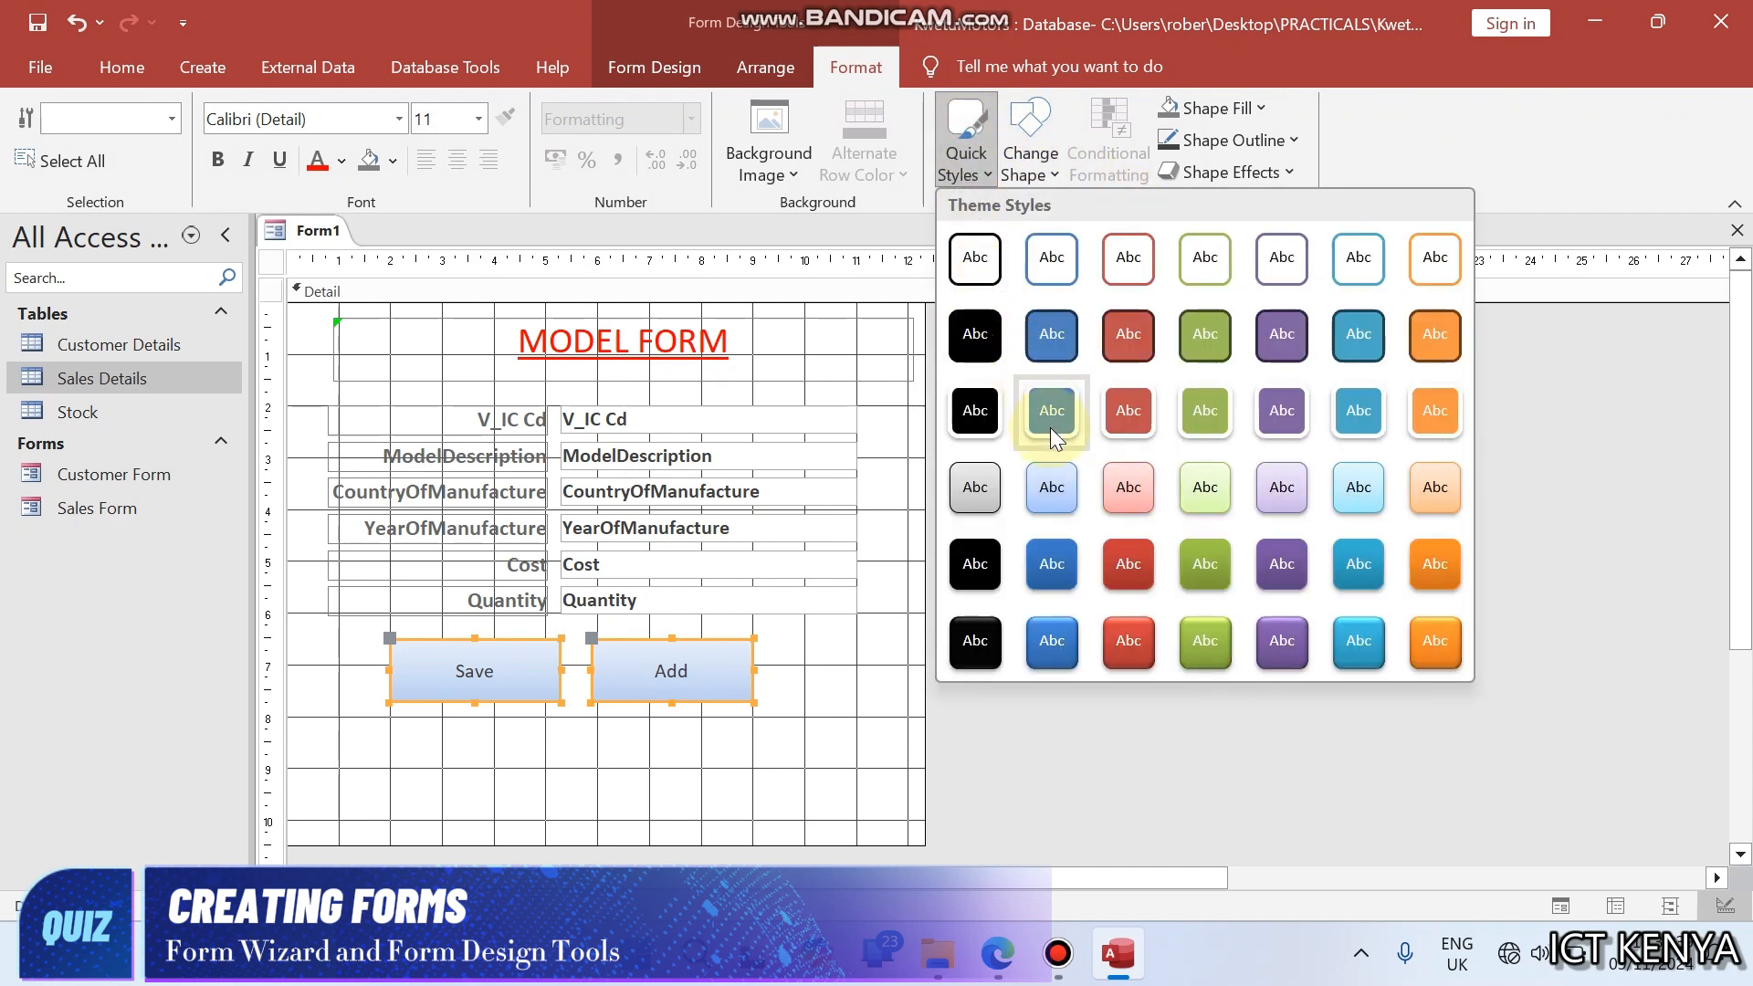
left_click(1050, 428)
left_click(970, 151)
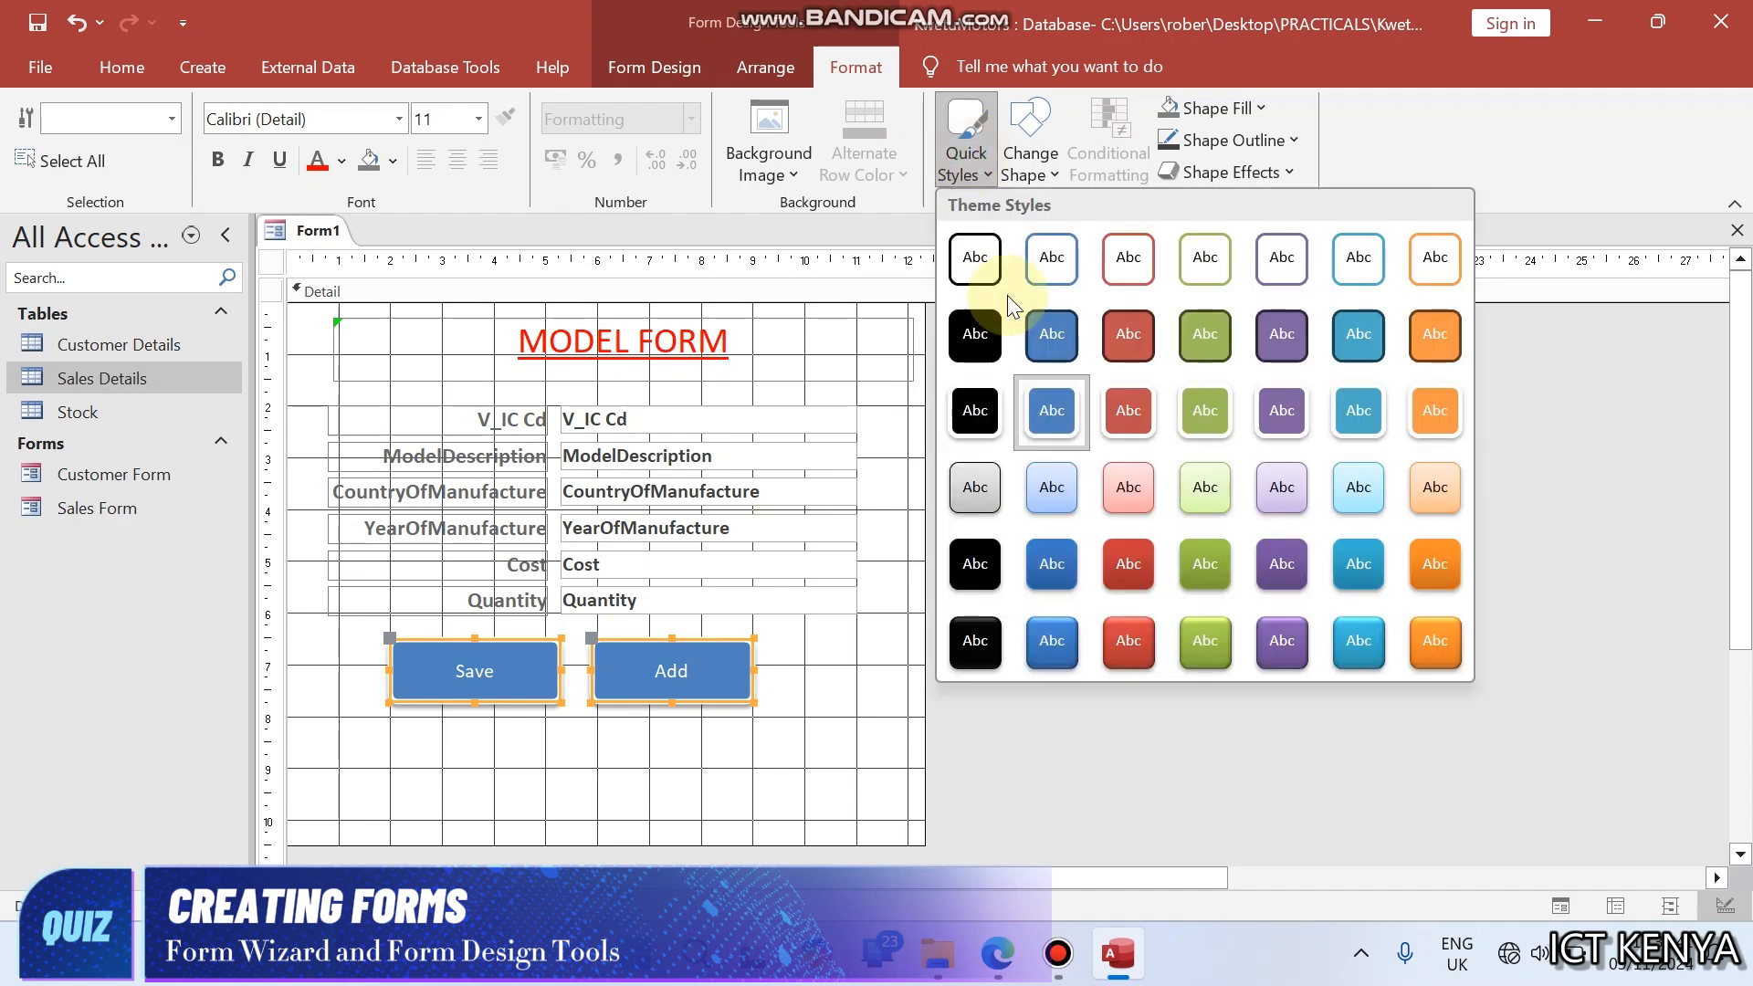
left_click(1074, 628)
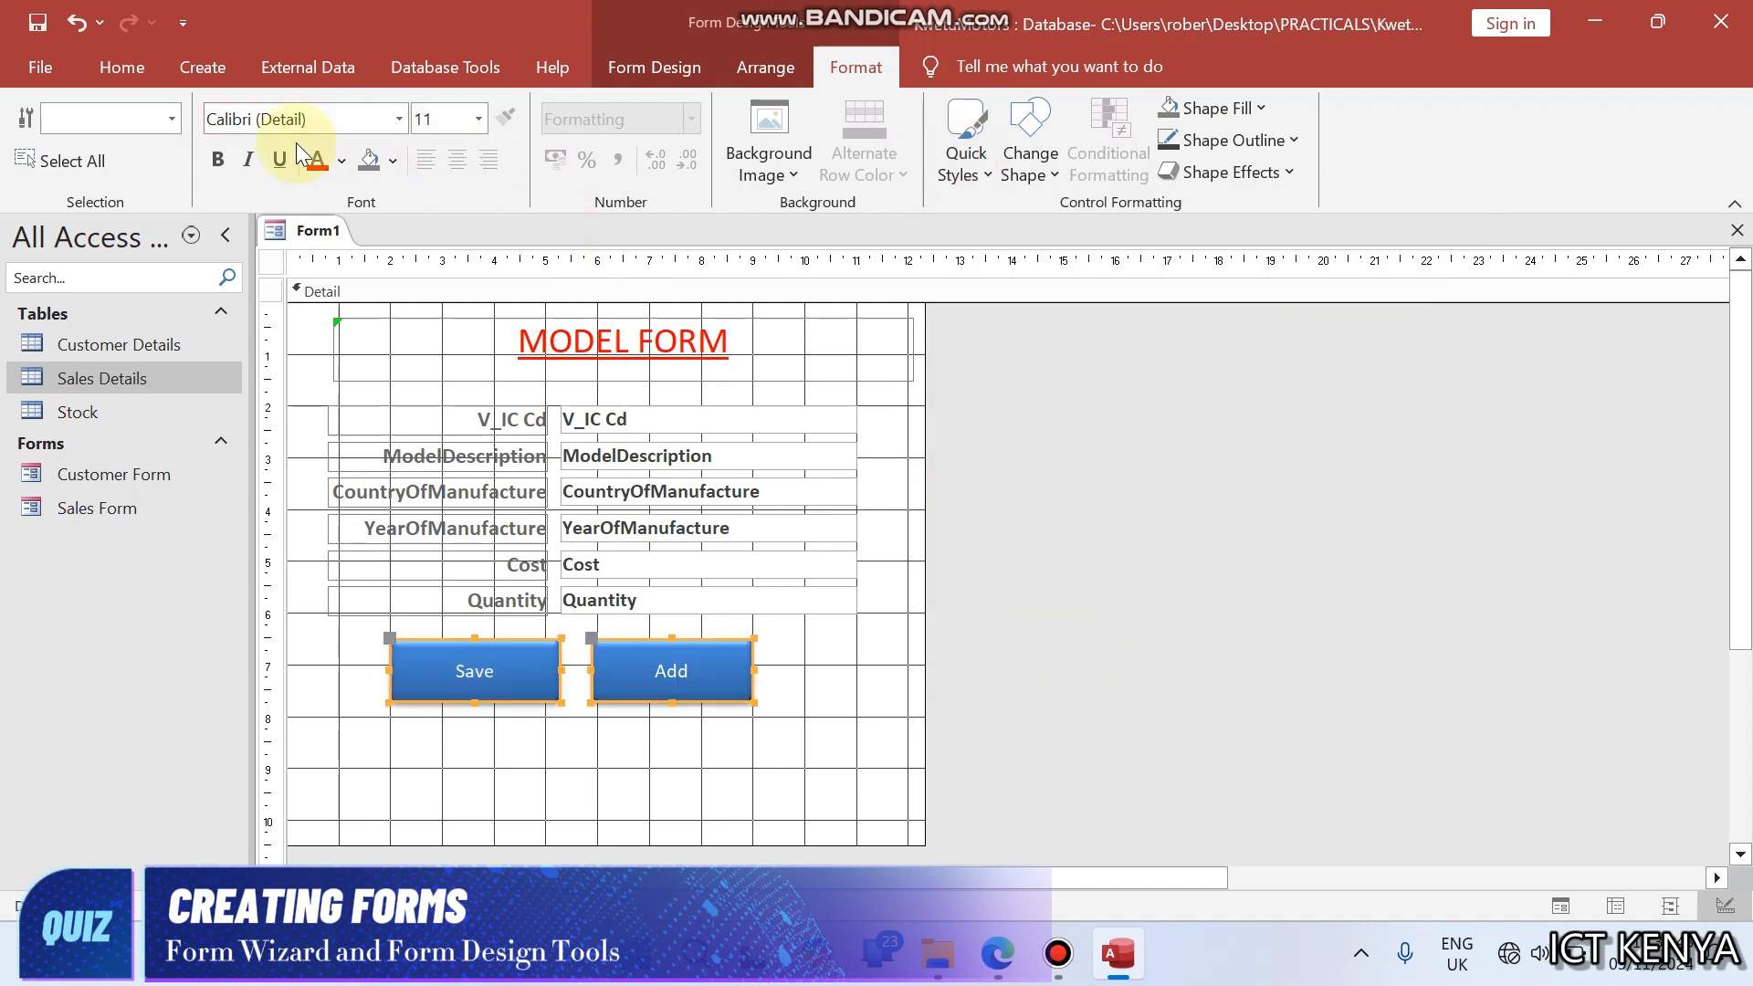
left_click(209, 167)
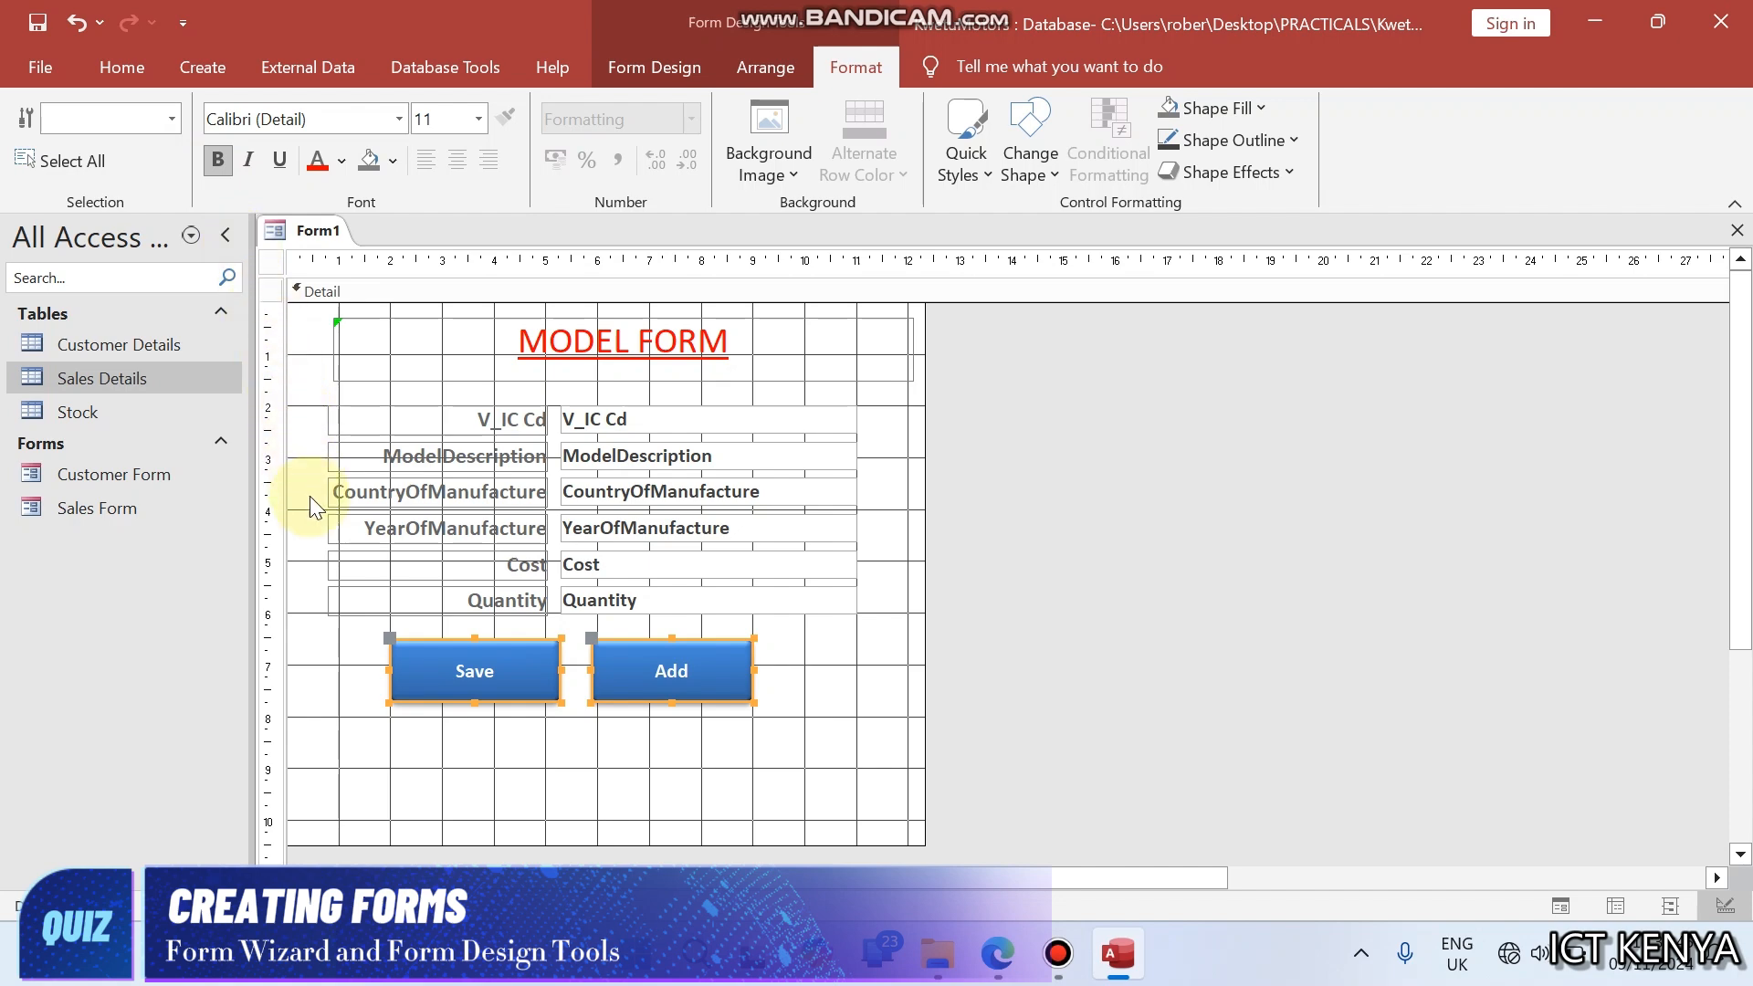
left_click(341, 652)
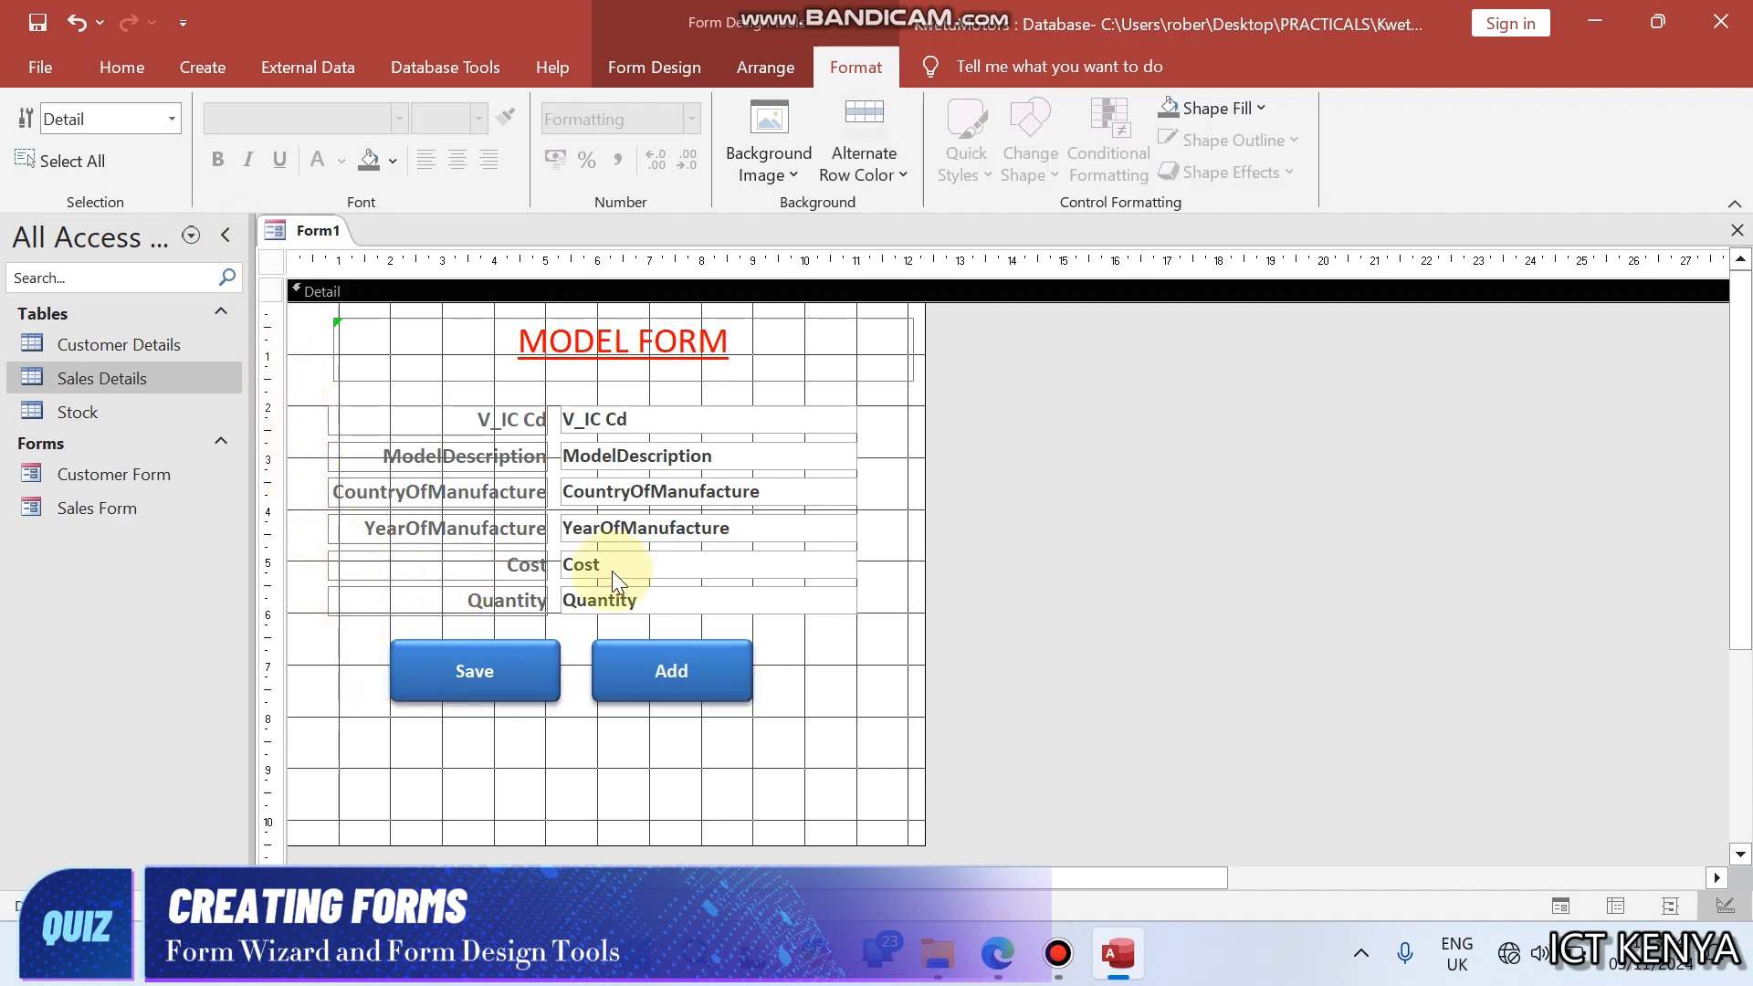
- Preview the Model form in Form View and return to Design View
right_click(315, 238)
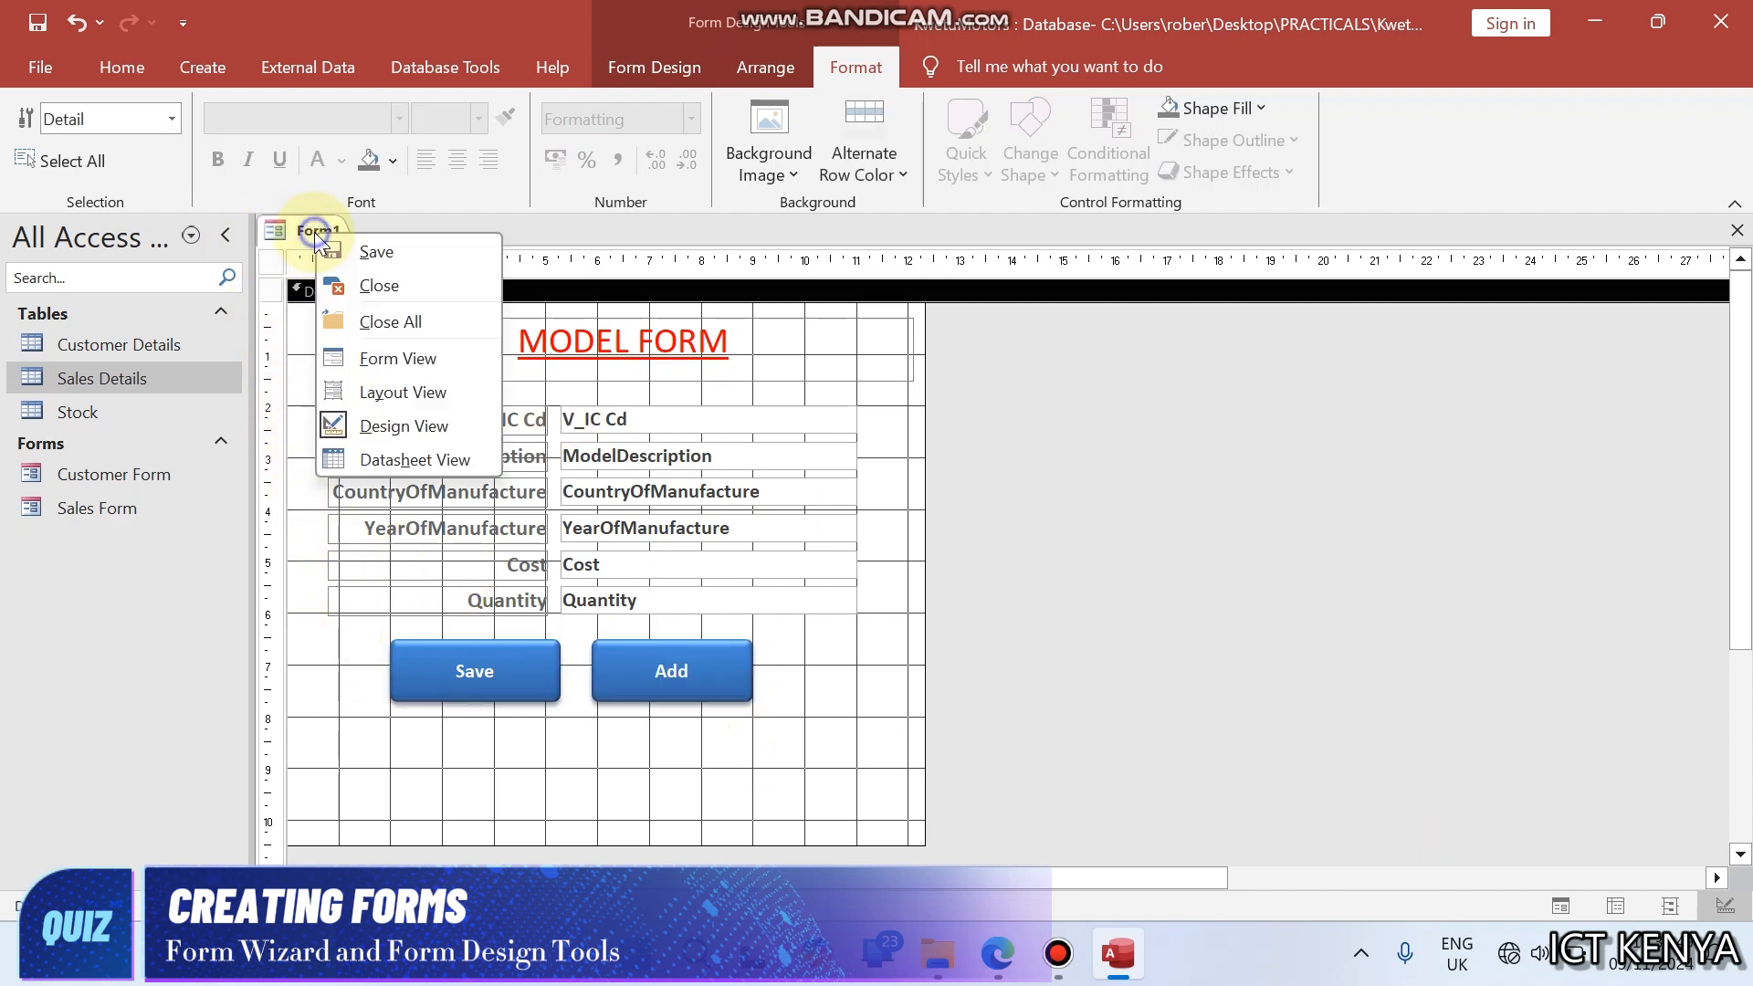
left_click(381, 360)
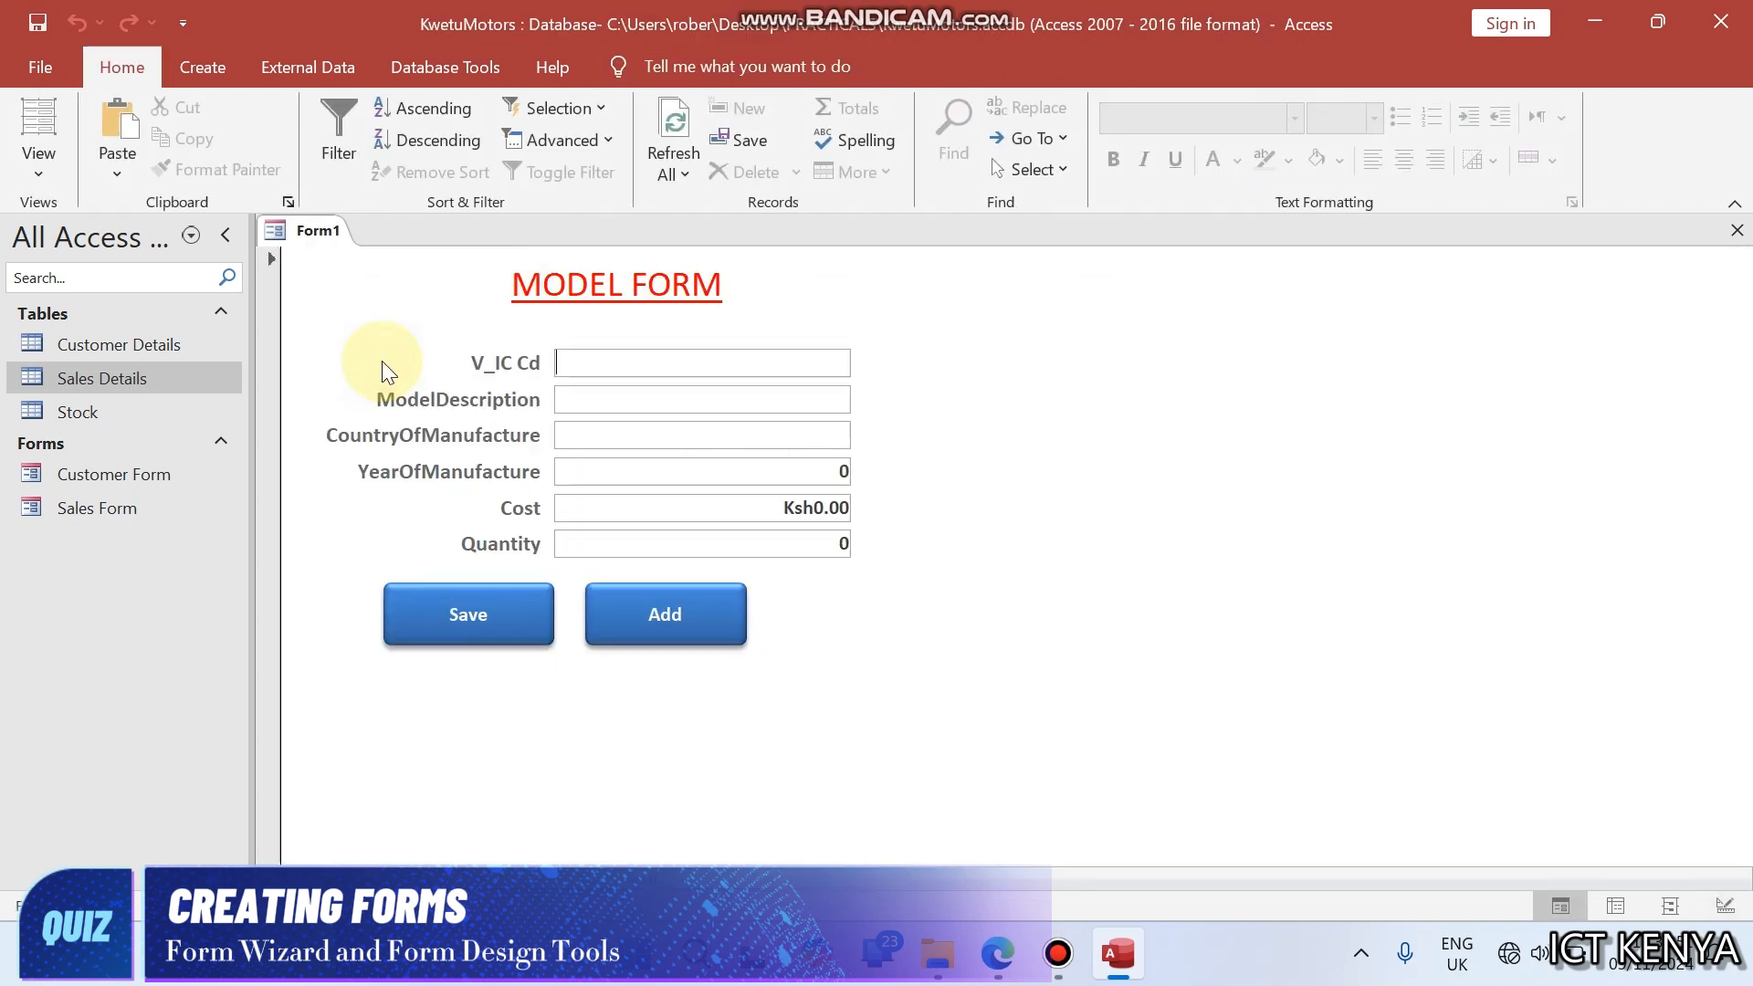
right_click(315, 229)
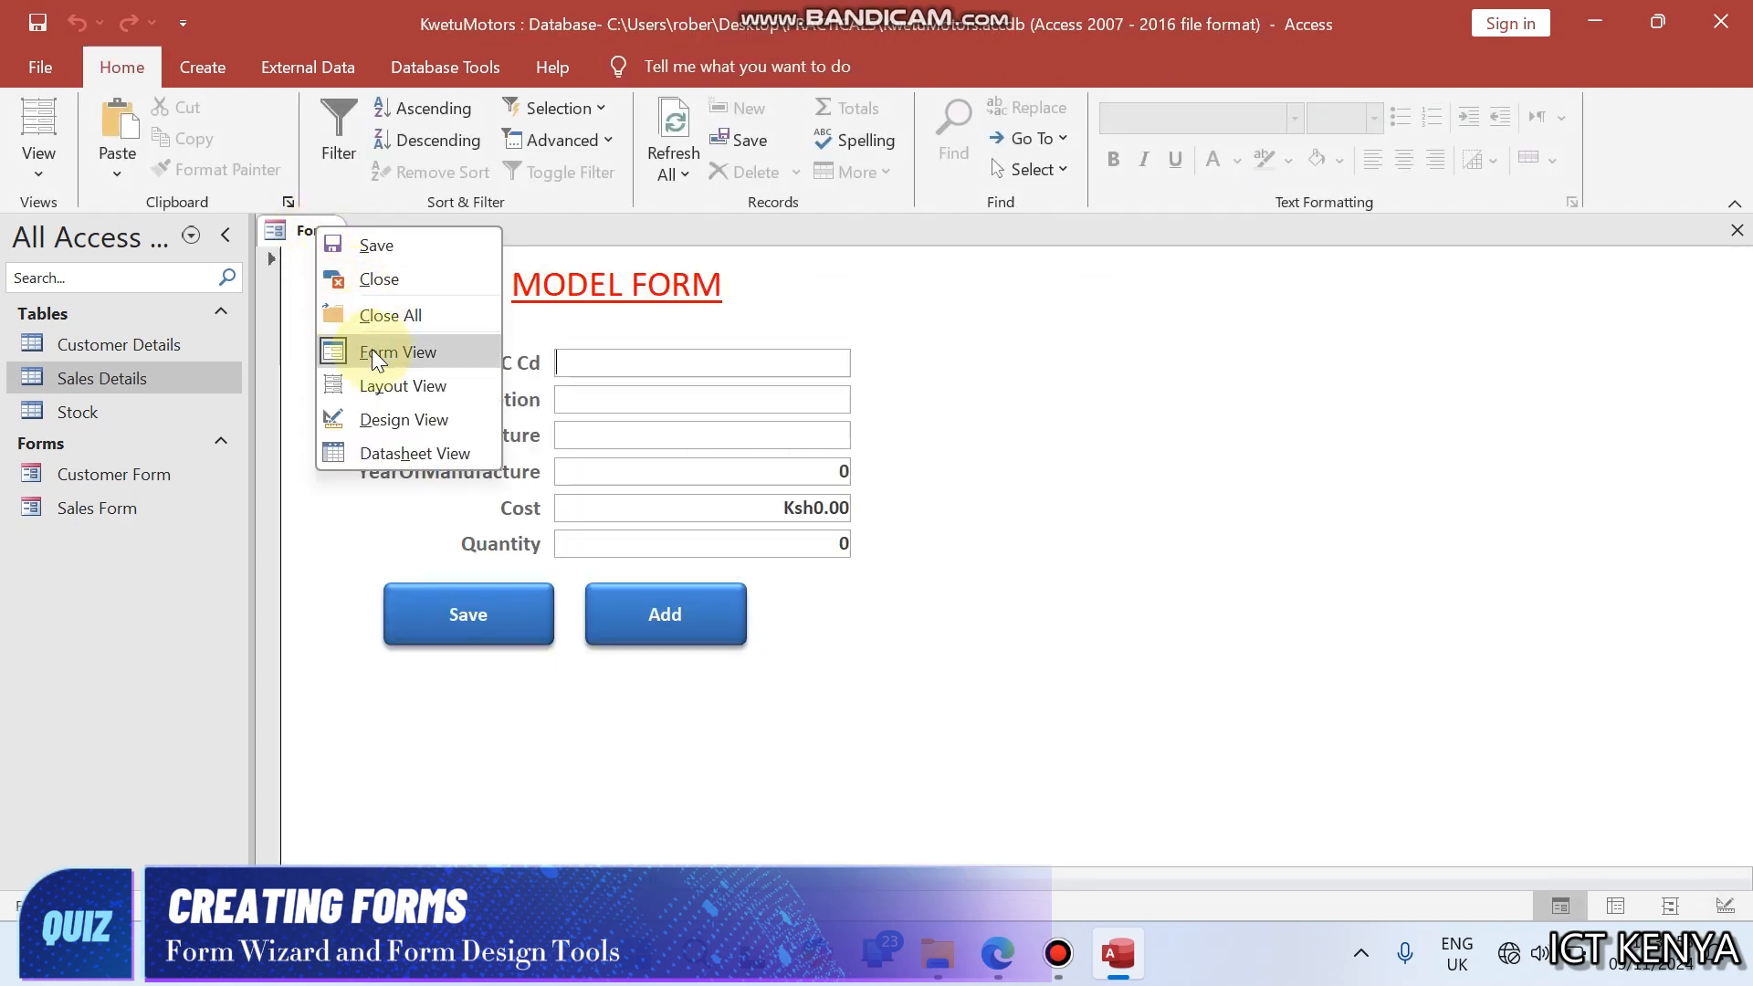
left_click(392, 403)
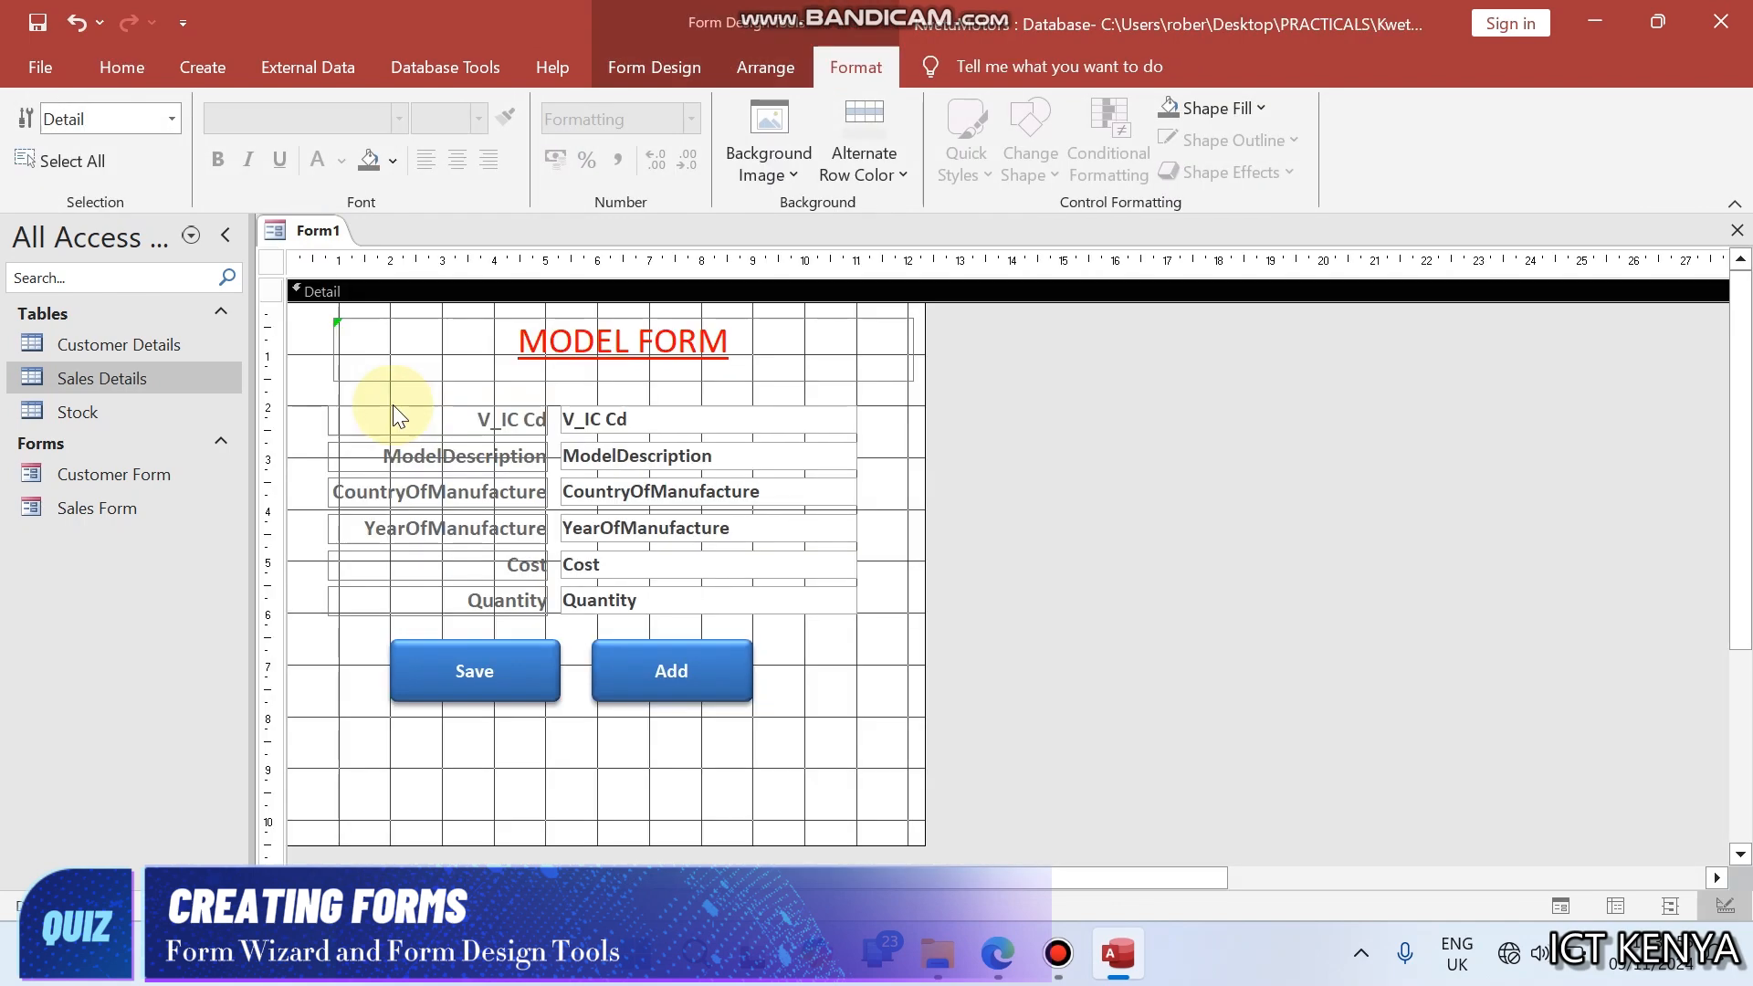
- Draw a rectangle around the title, fields and buttons of the Model form and give it the Shadowed special effect
left_click(650, 69)
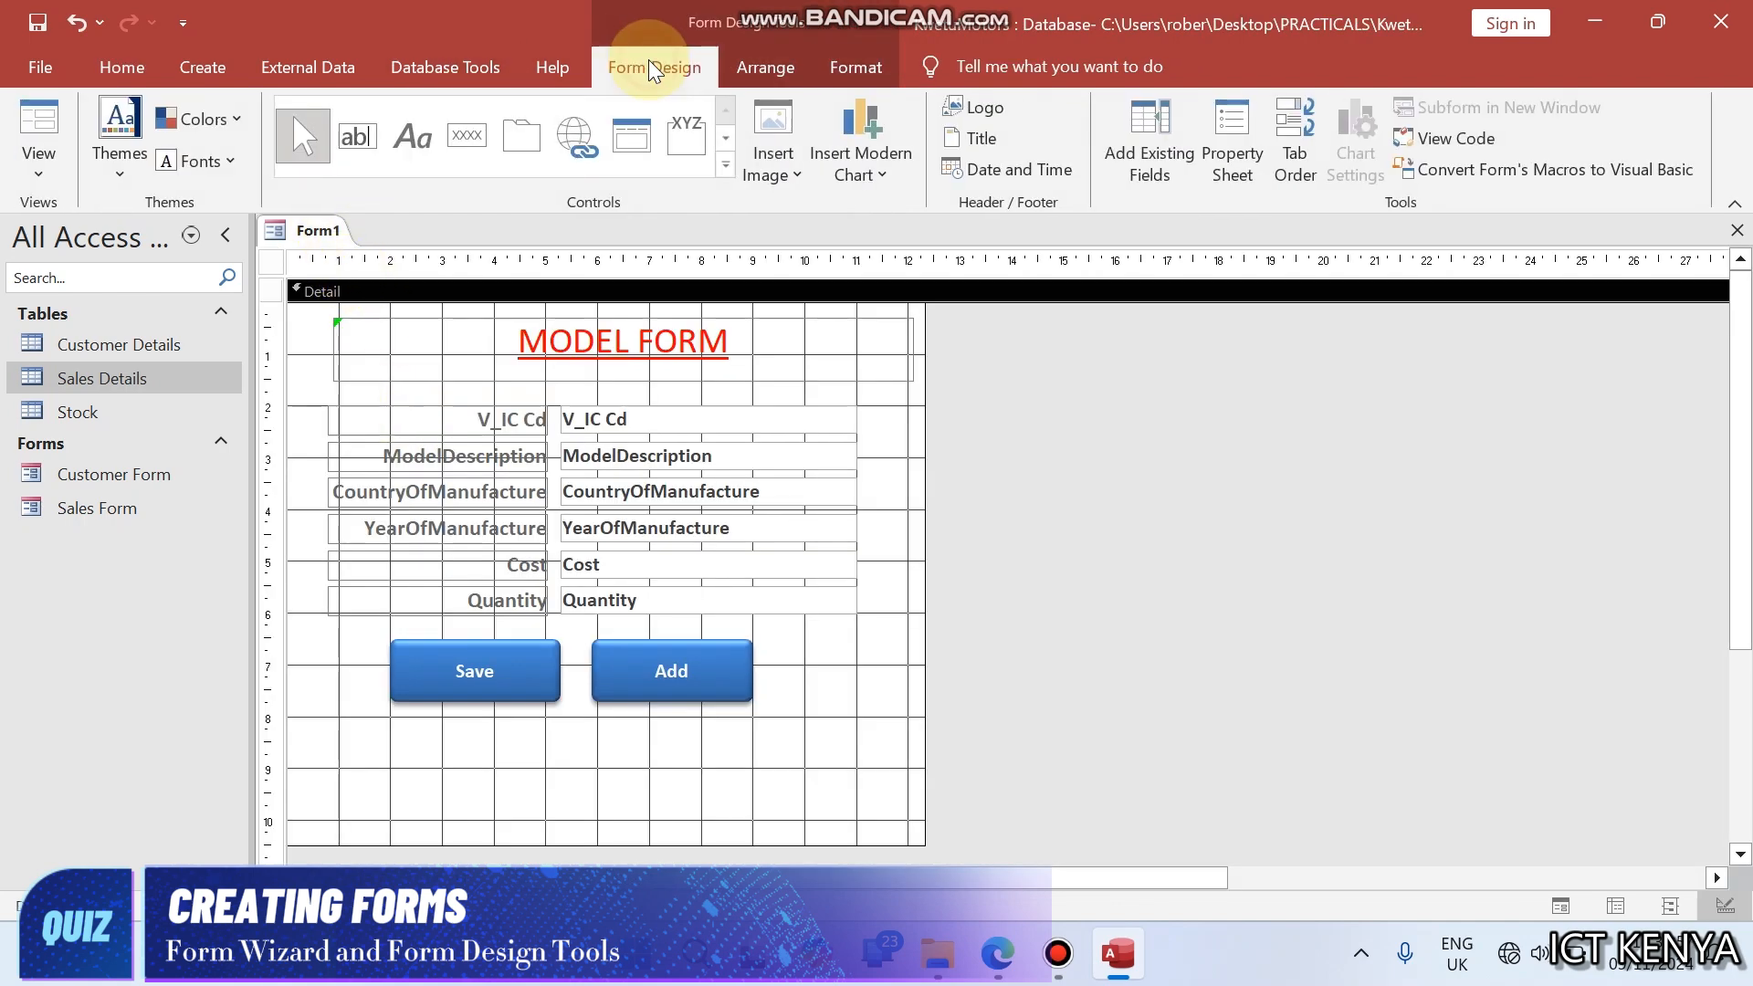
left_click(725, 170)
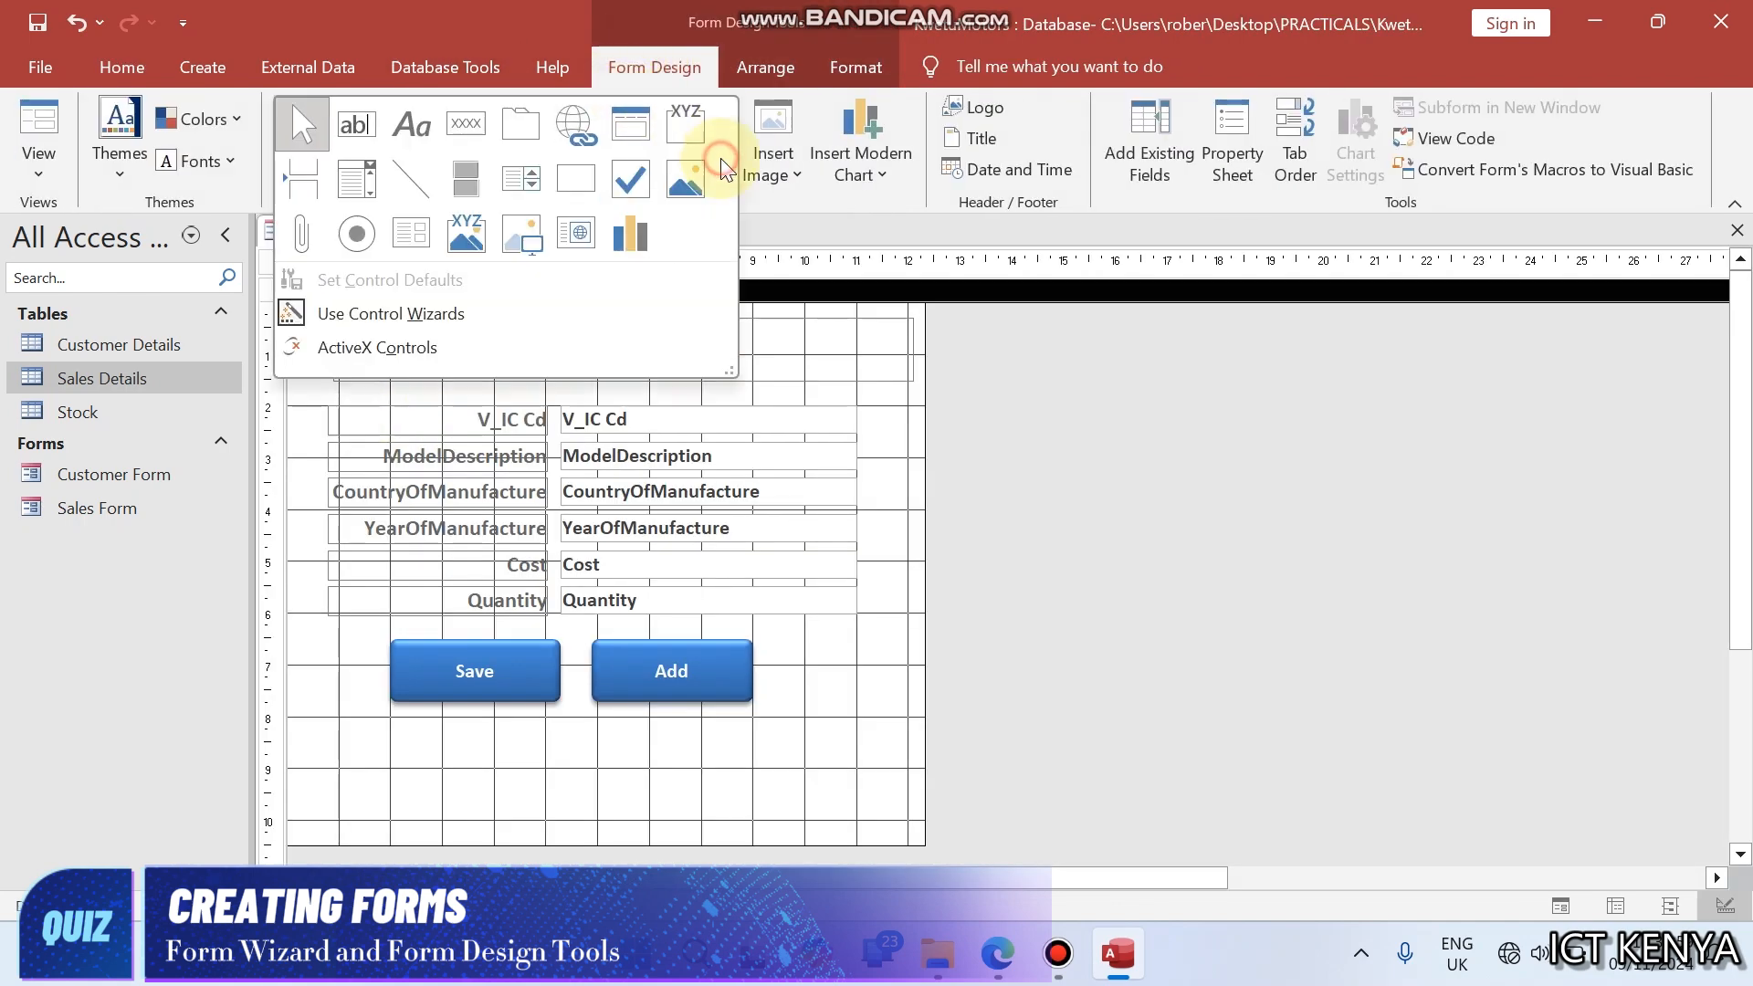
left_click(588, 182)
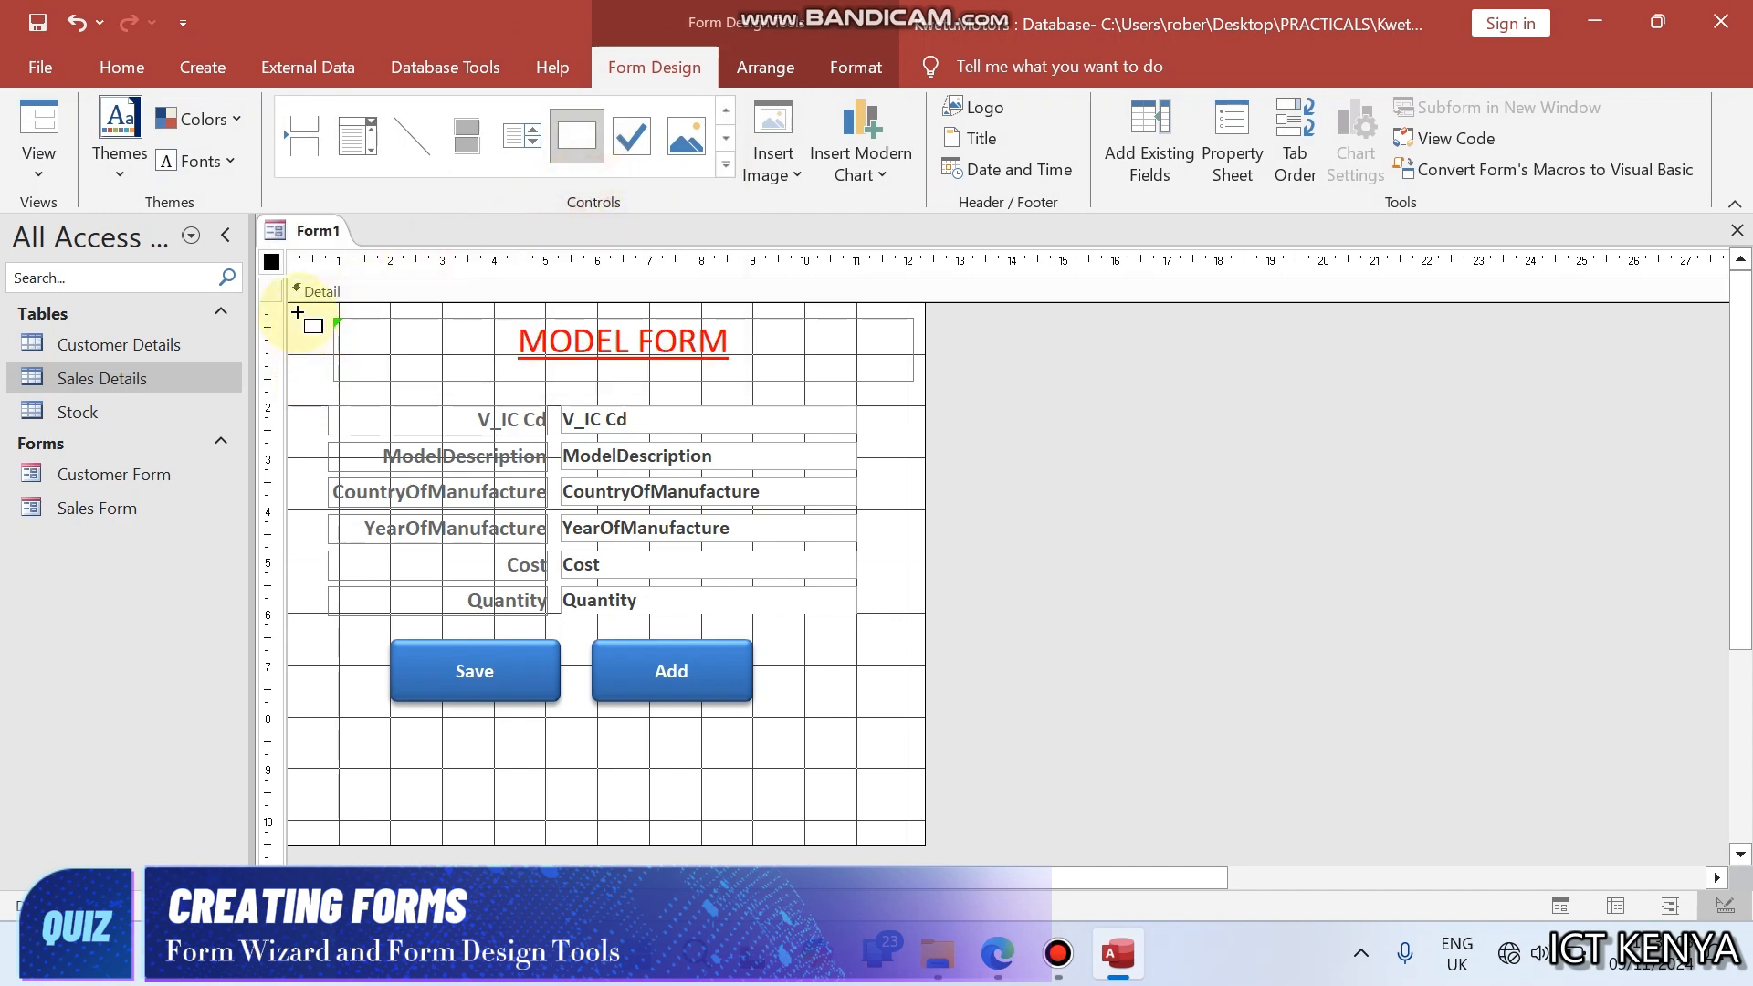
left_click_drag(301, 313, 920, 743)
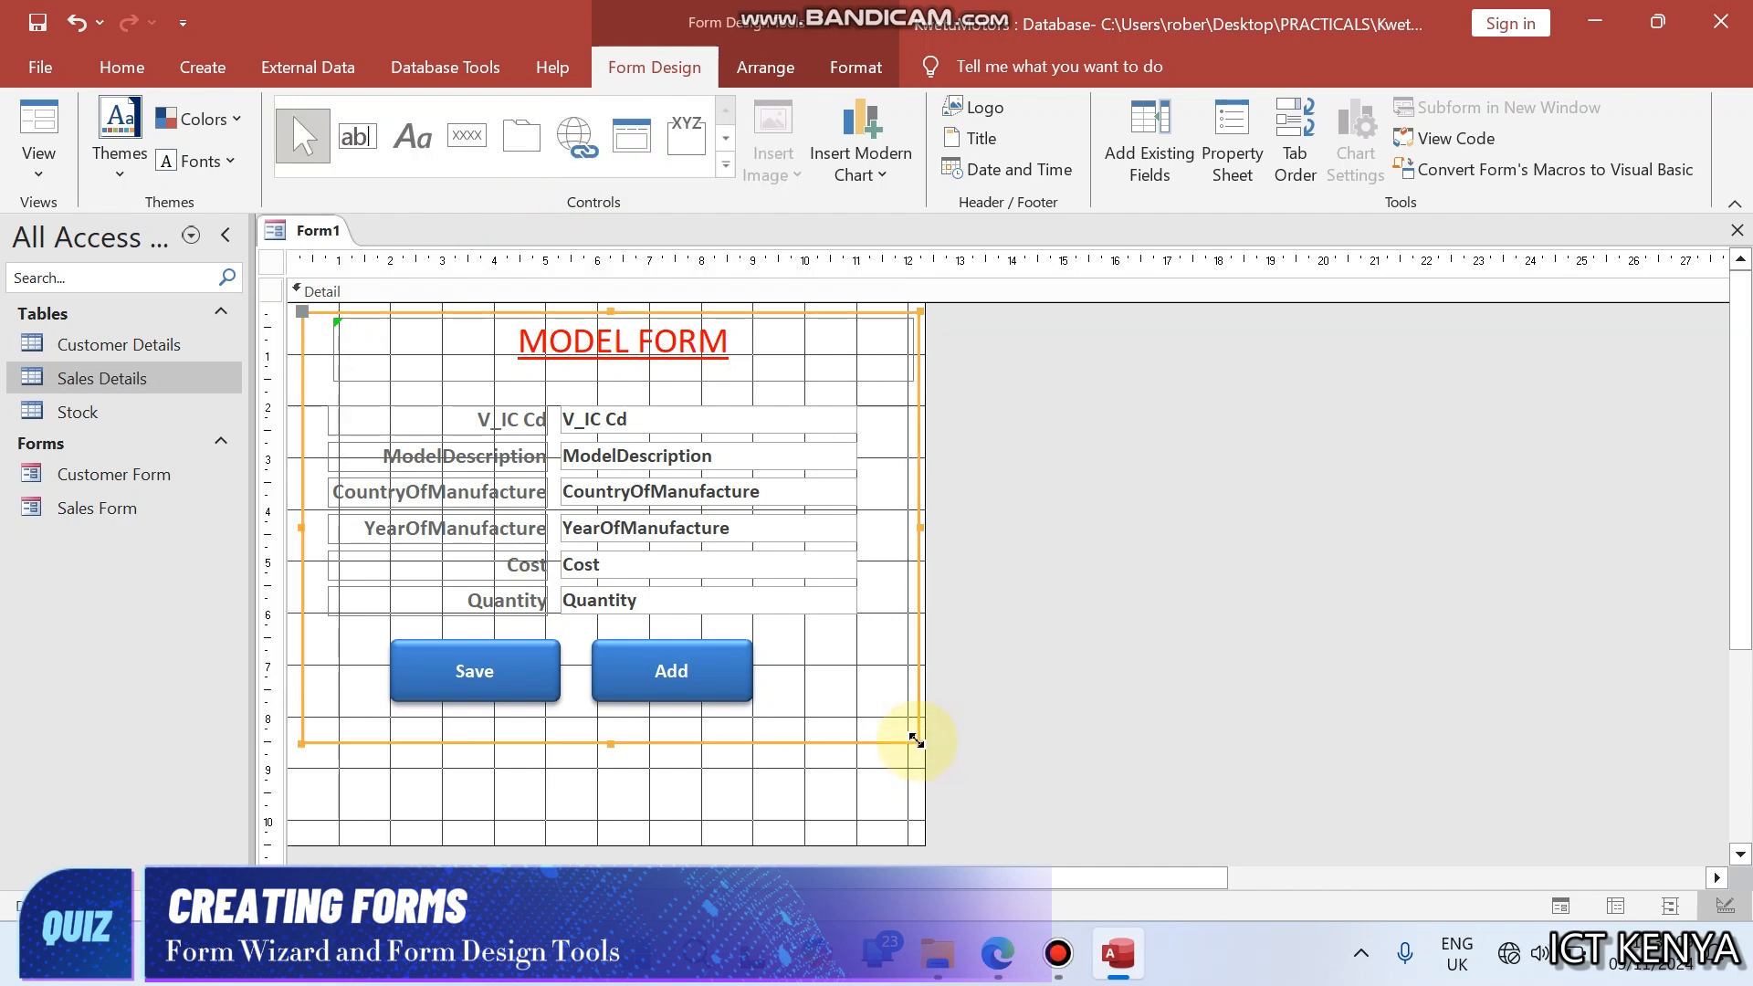
right_click(916, 742)
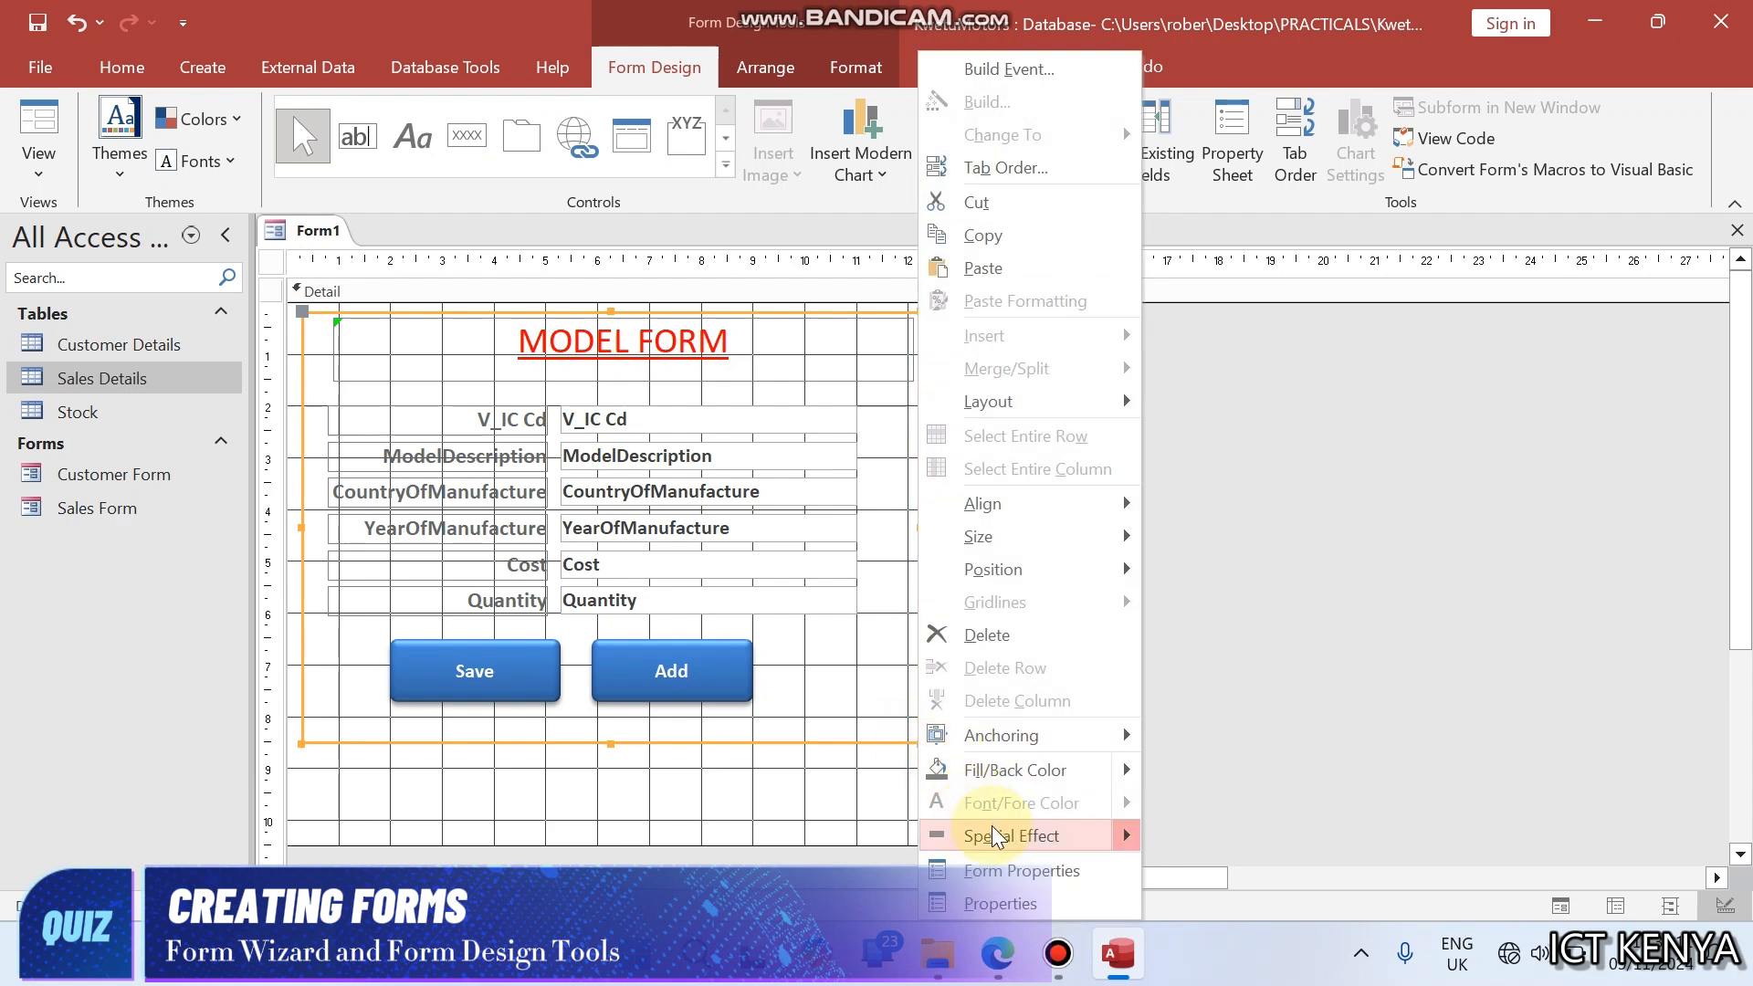
mouse_move(996, 835)
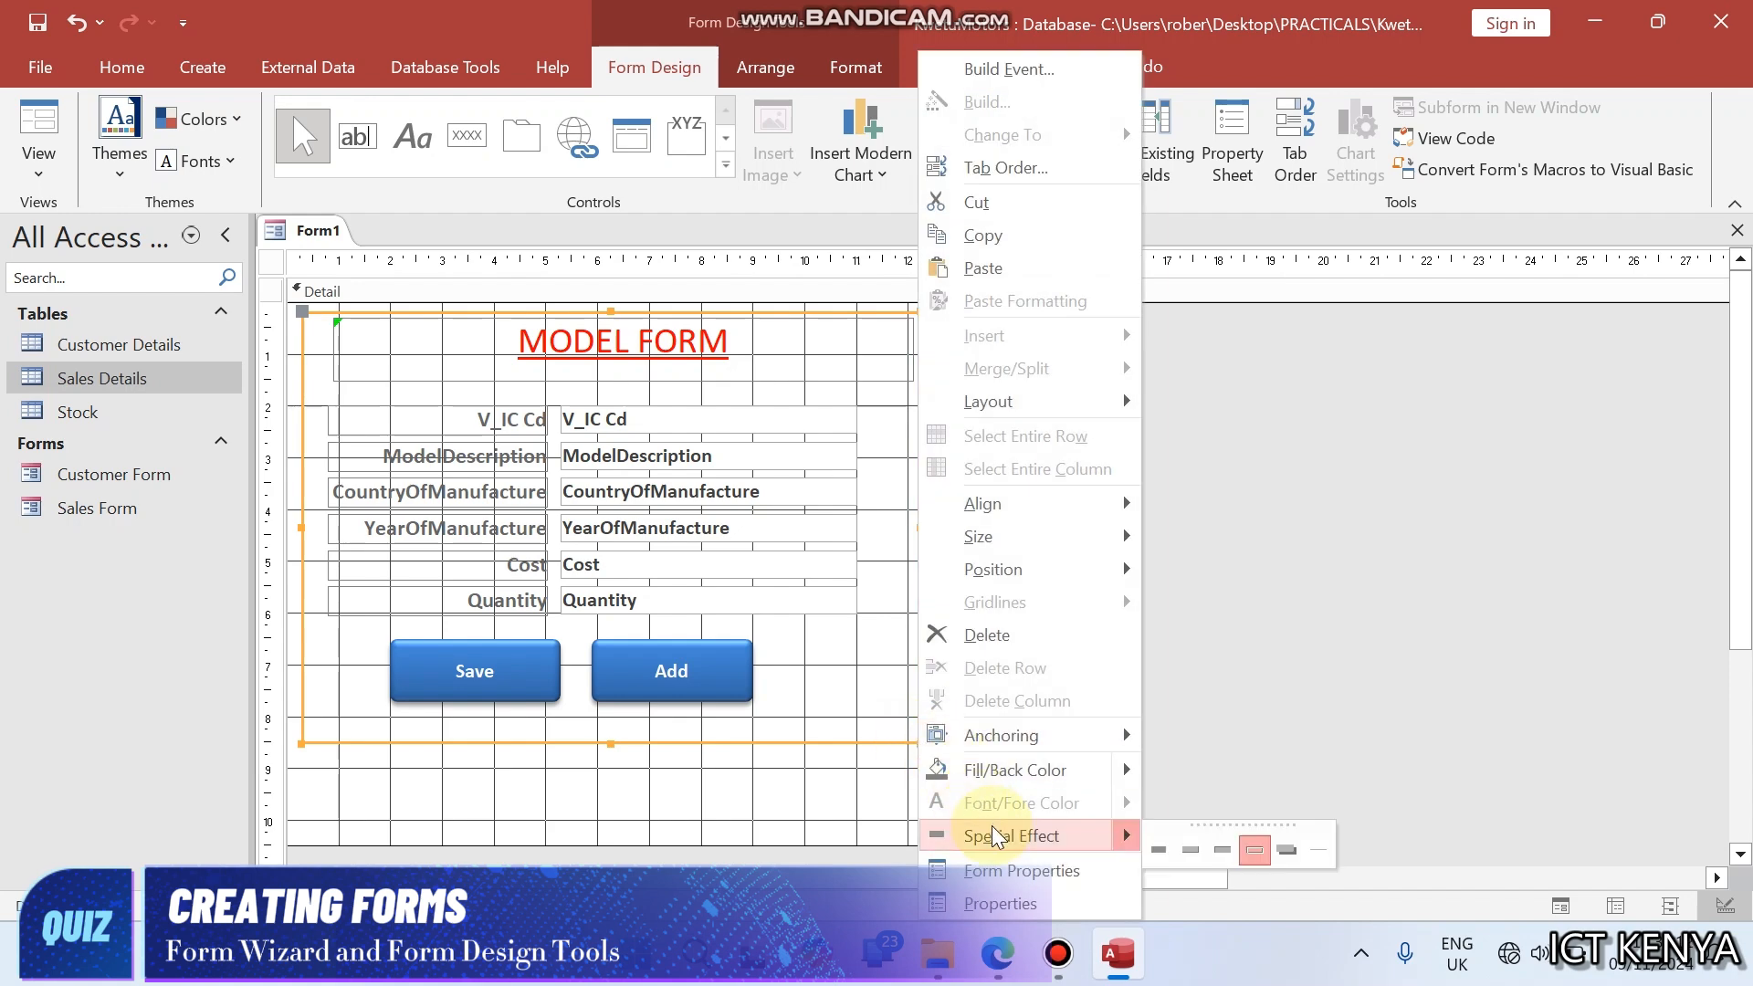
left_click(1286, 852)
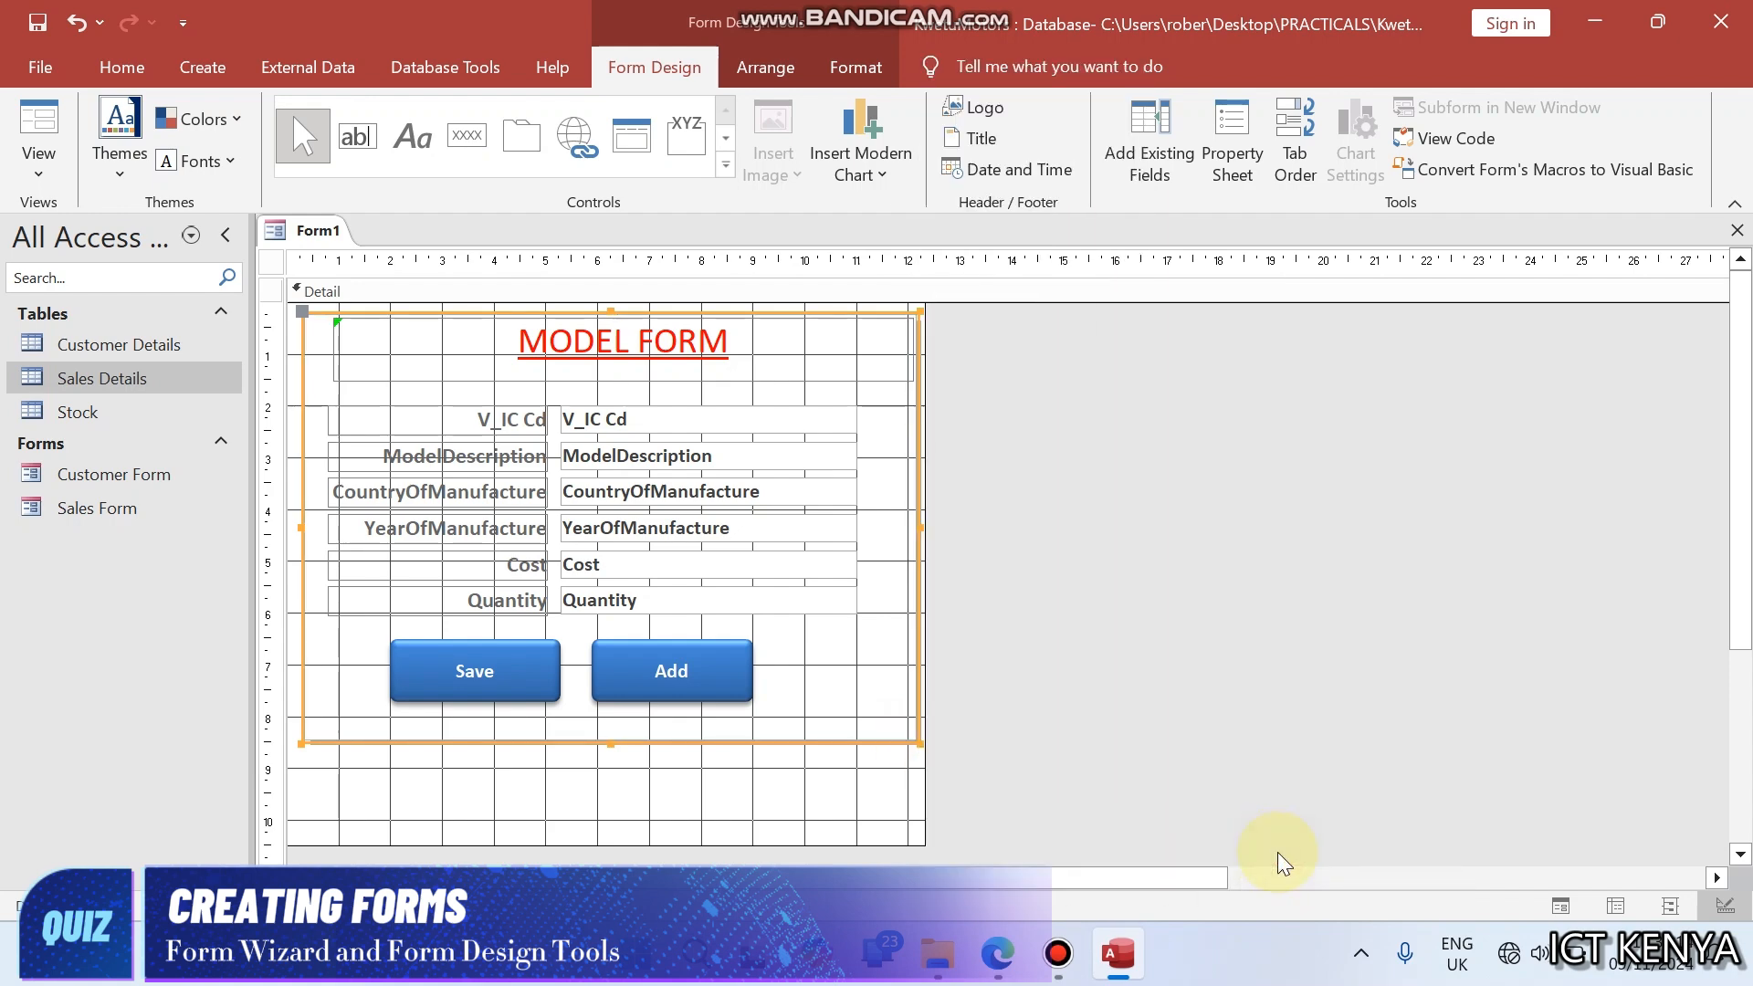
- Preview the bordered form in Form View and, back in Design View, shorten the Detail section to just below the rectangle
right_click(320, 239)
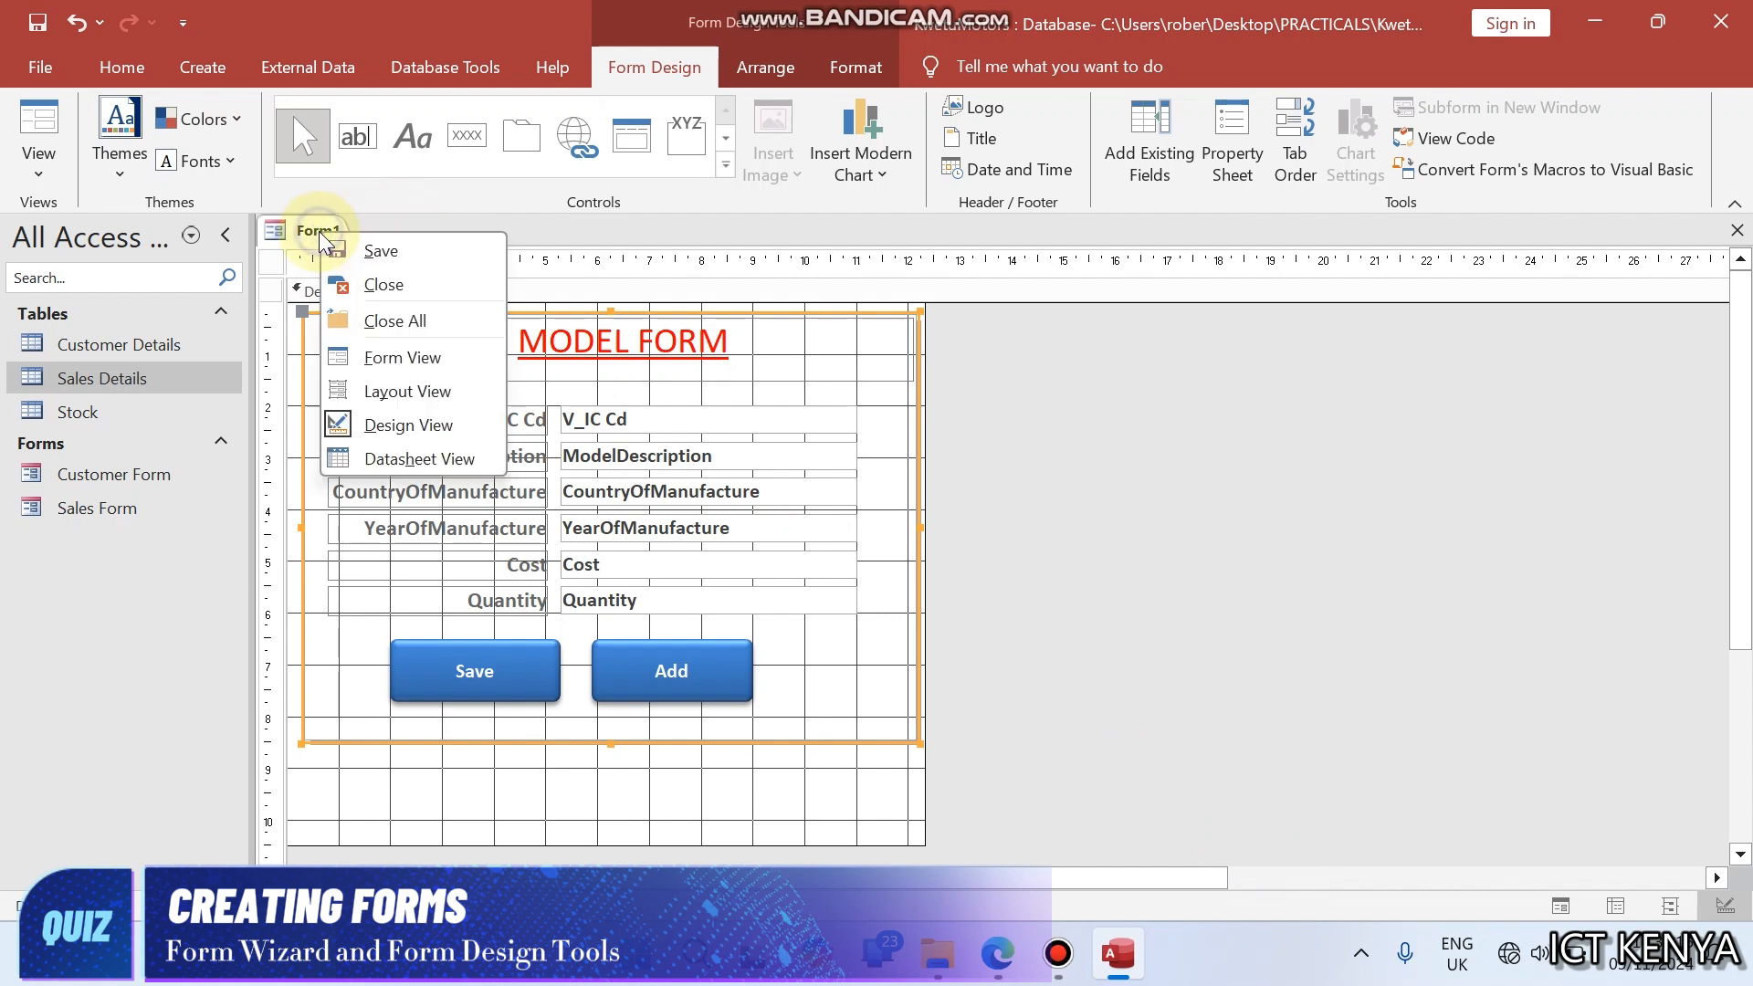
left_click(383, 359)
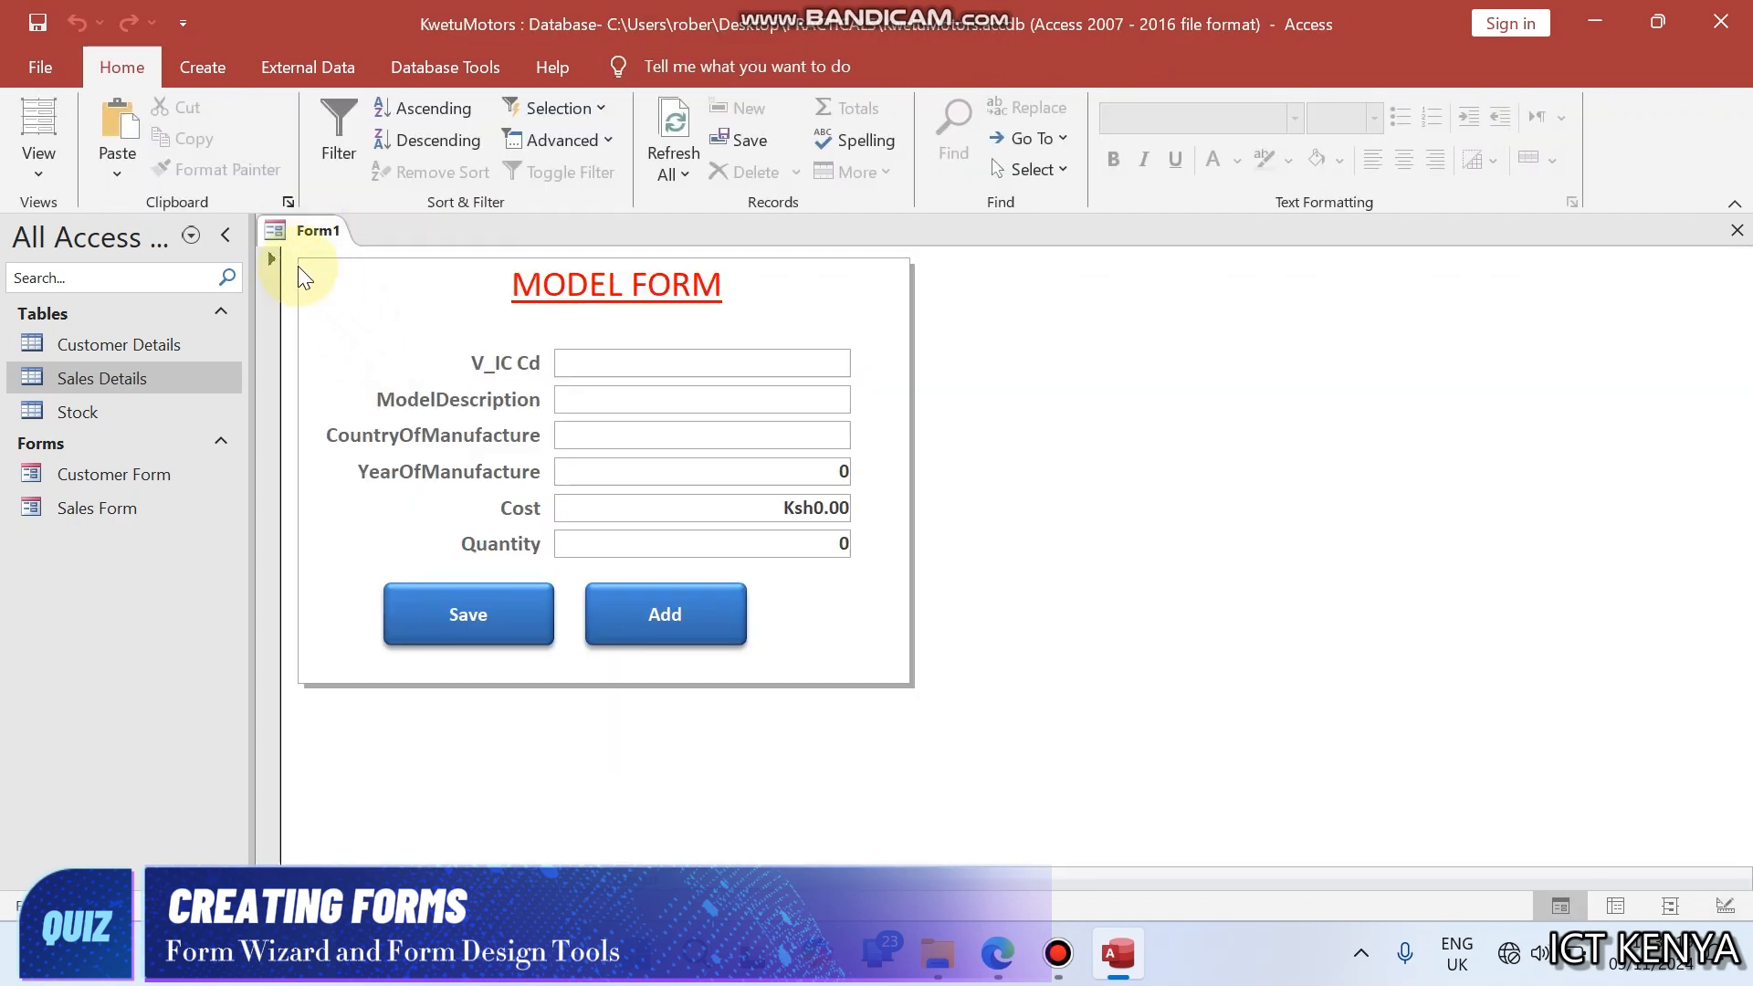
right_click(291, 232)
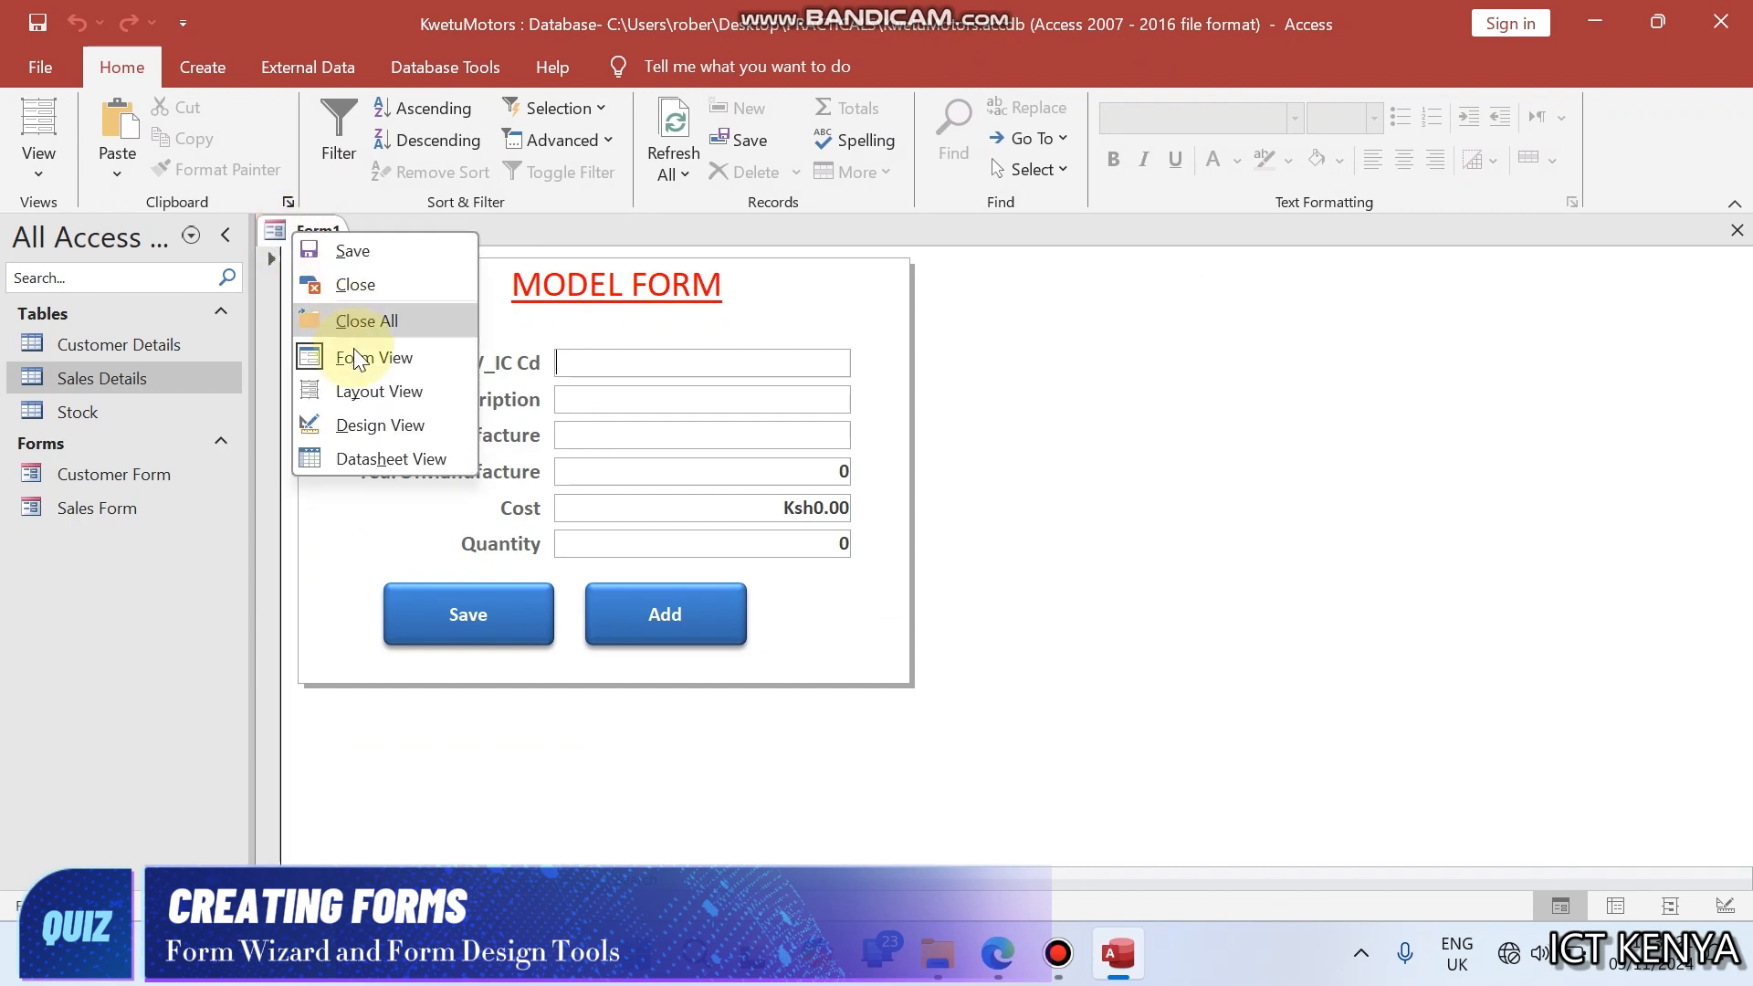
left_click(370, 425)
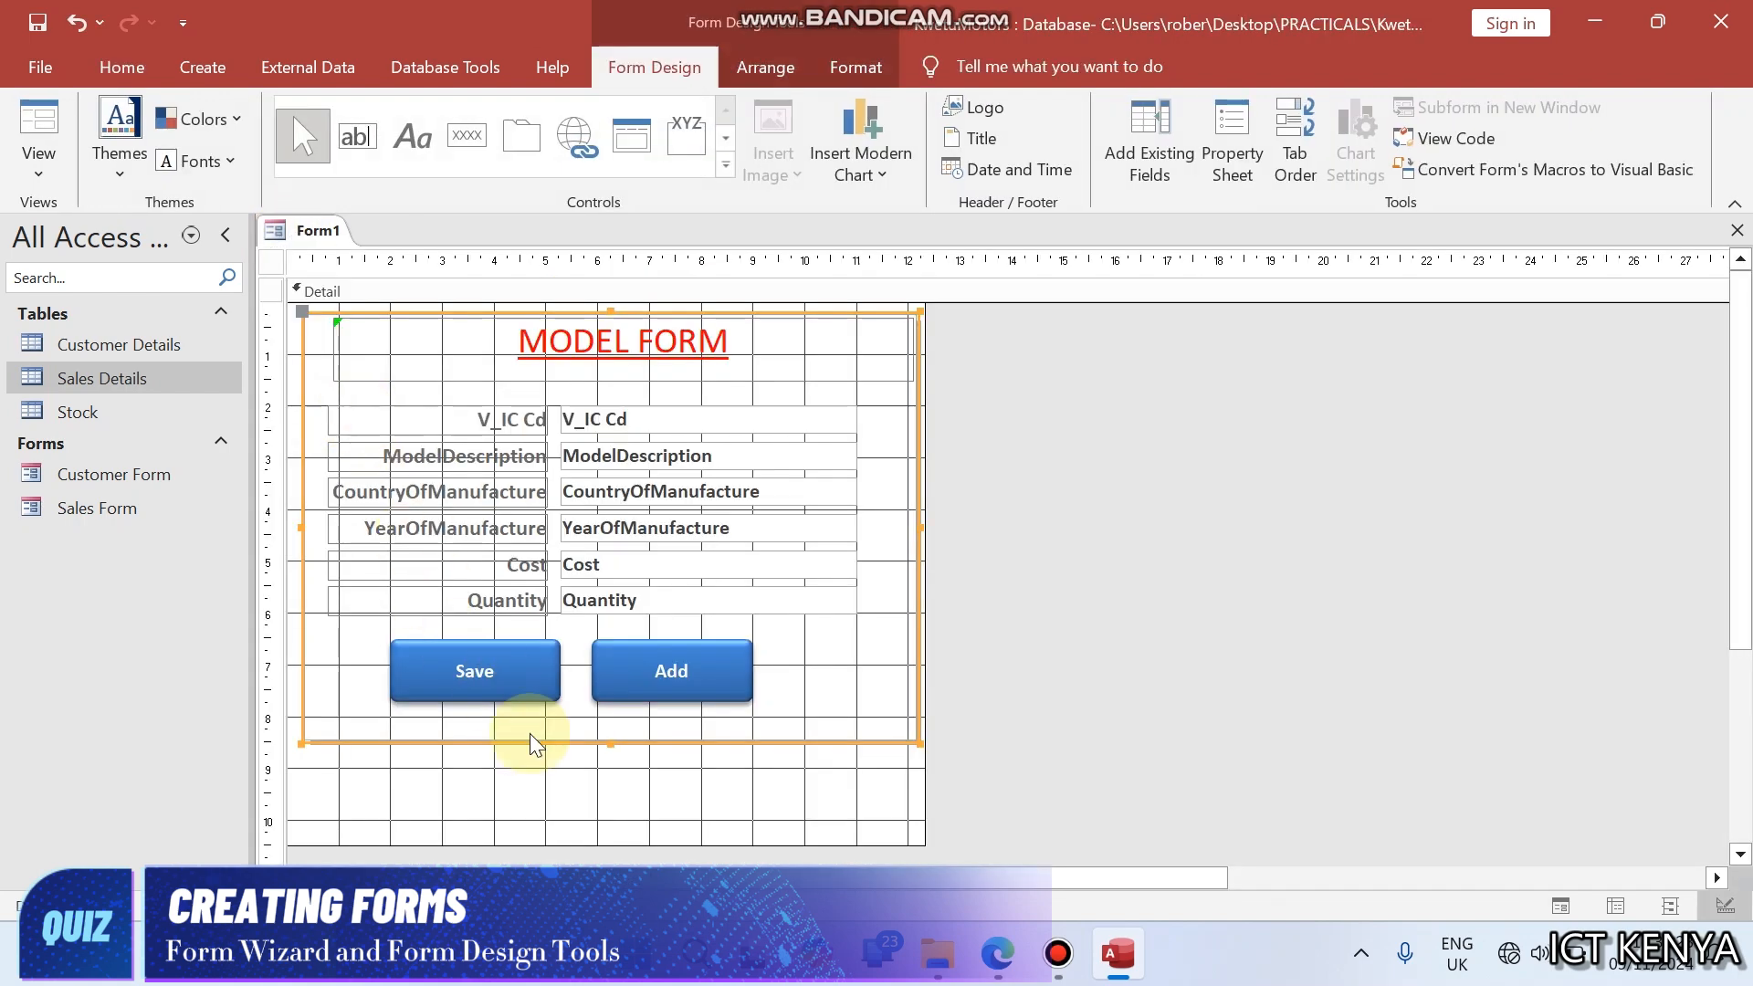
left_click_drag(584, 847, 599, 772)
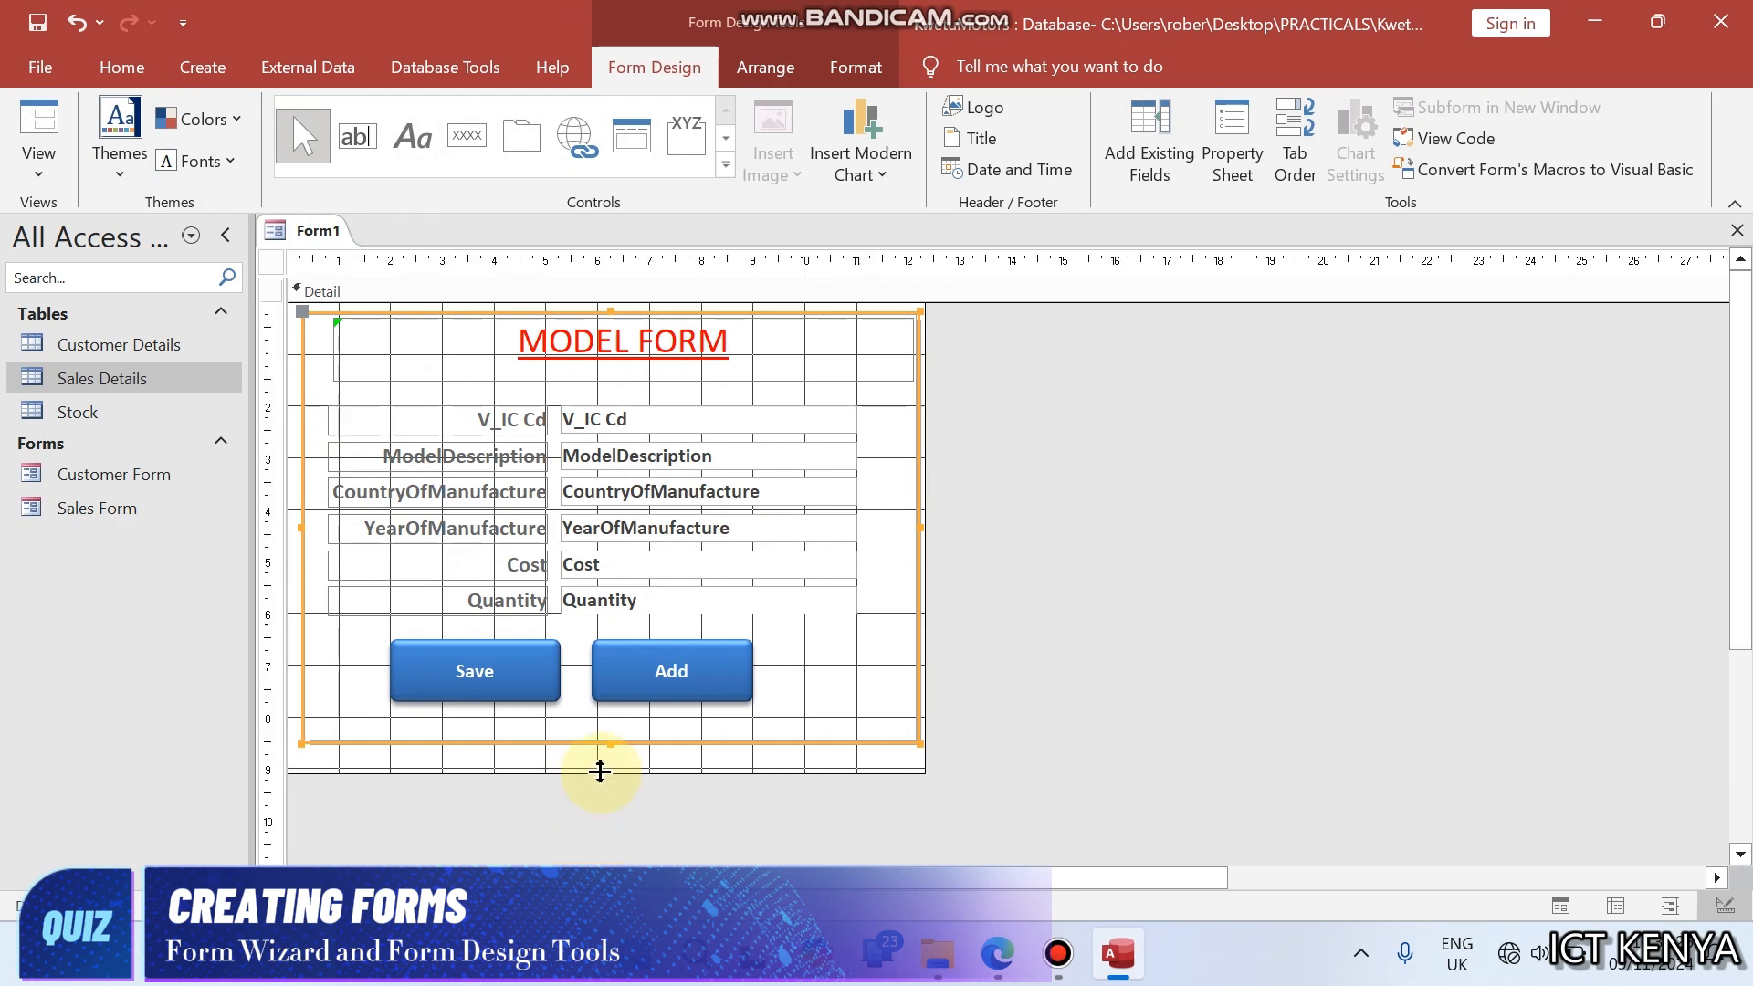
- Set the form's Pop Up property to Yes
left_click(1148, 669)
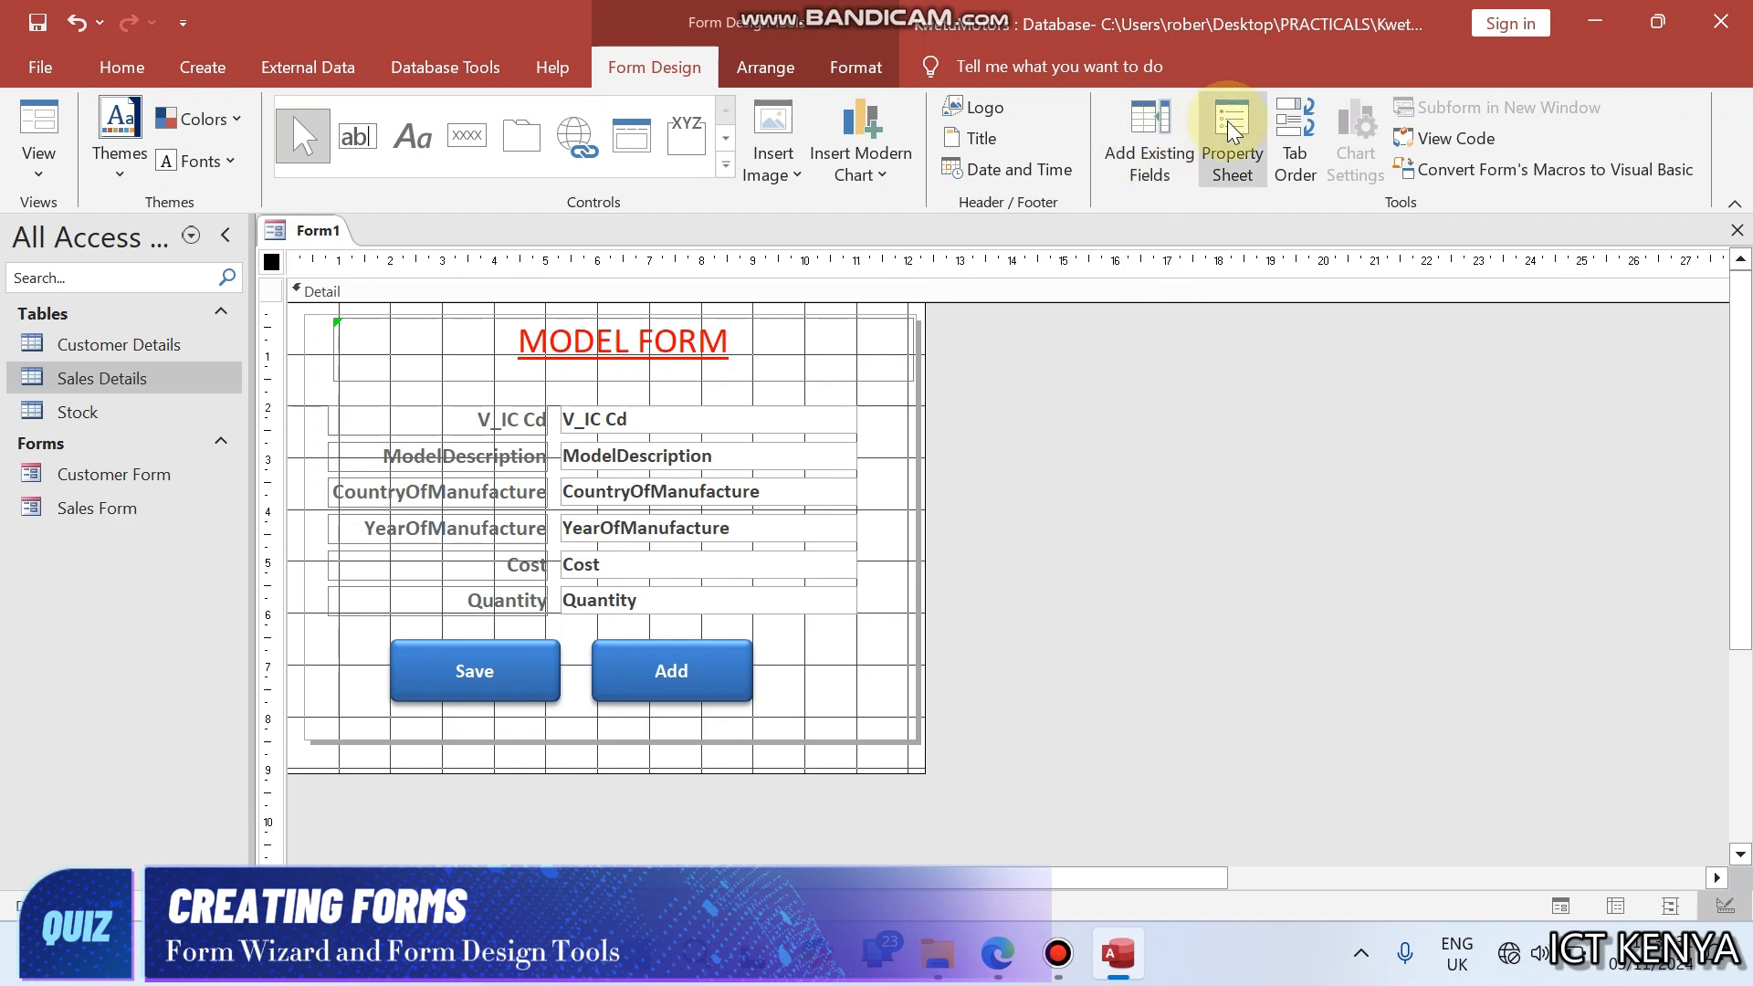
left_click(1232, 129)
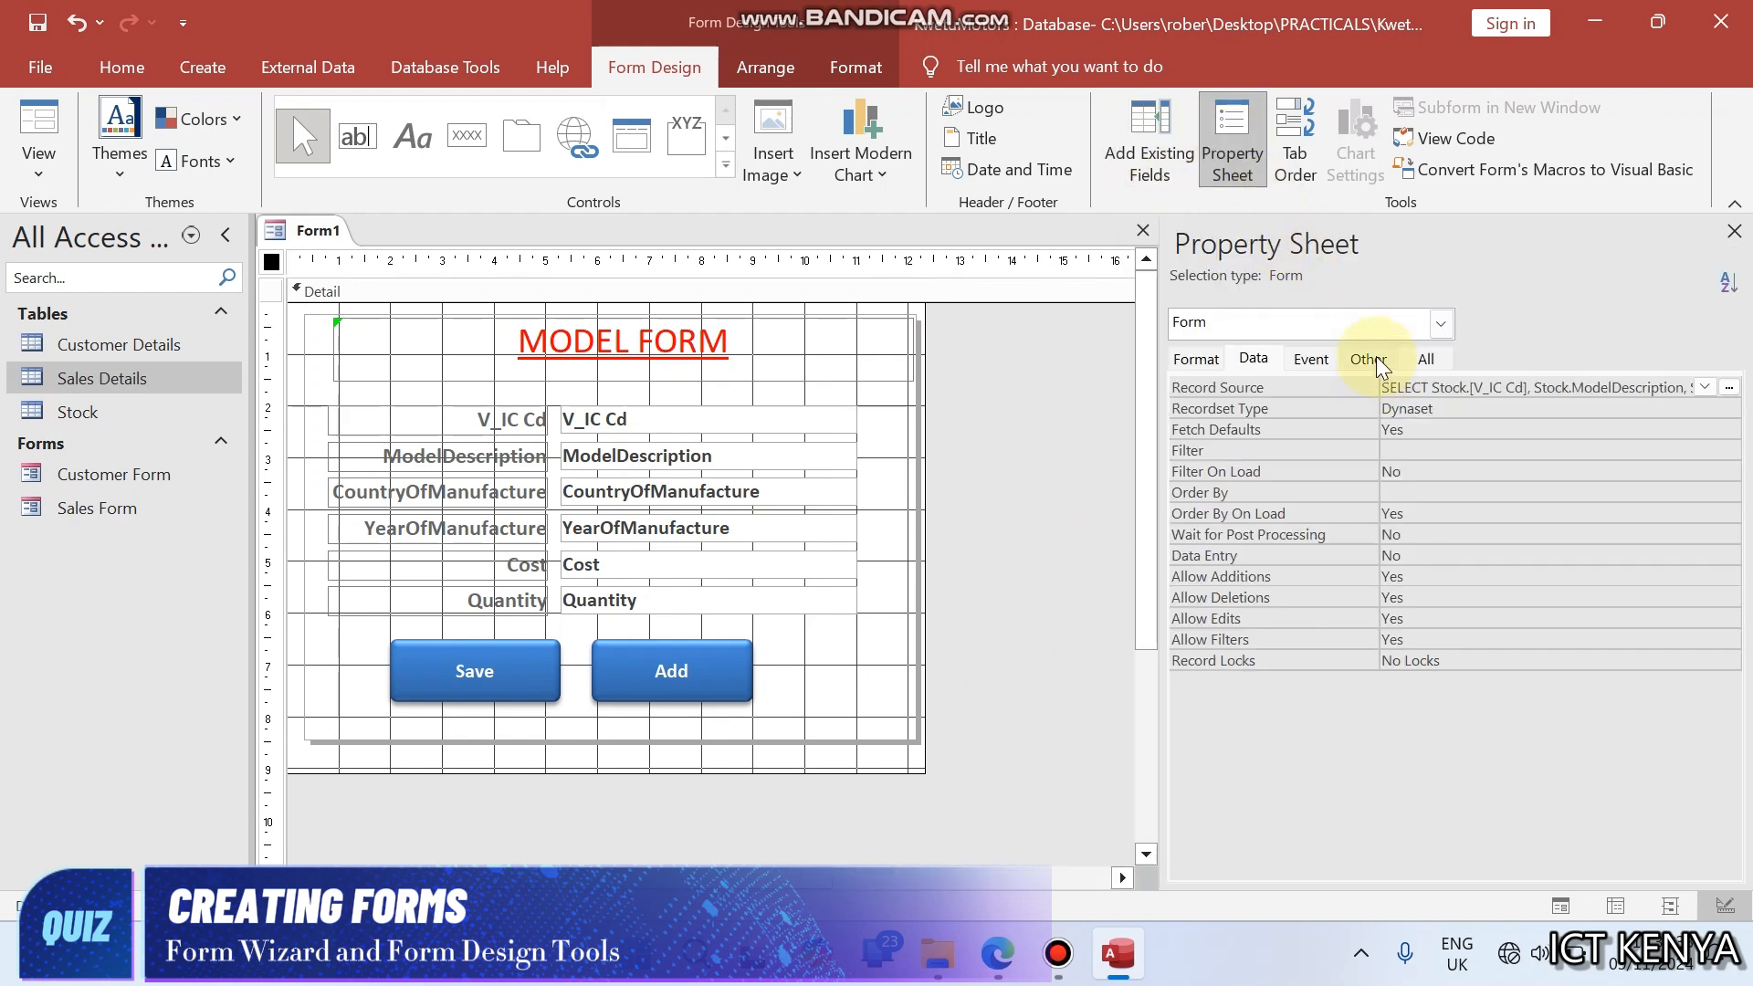
left_click(1370, 359)
left_click(1440, 387)
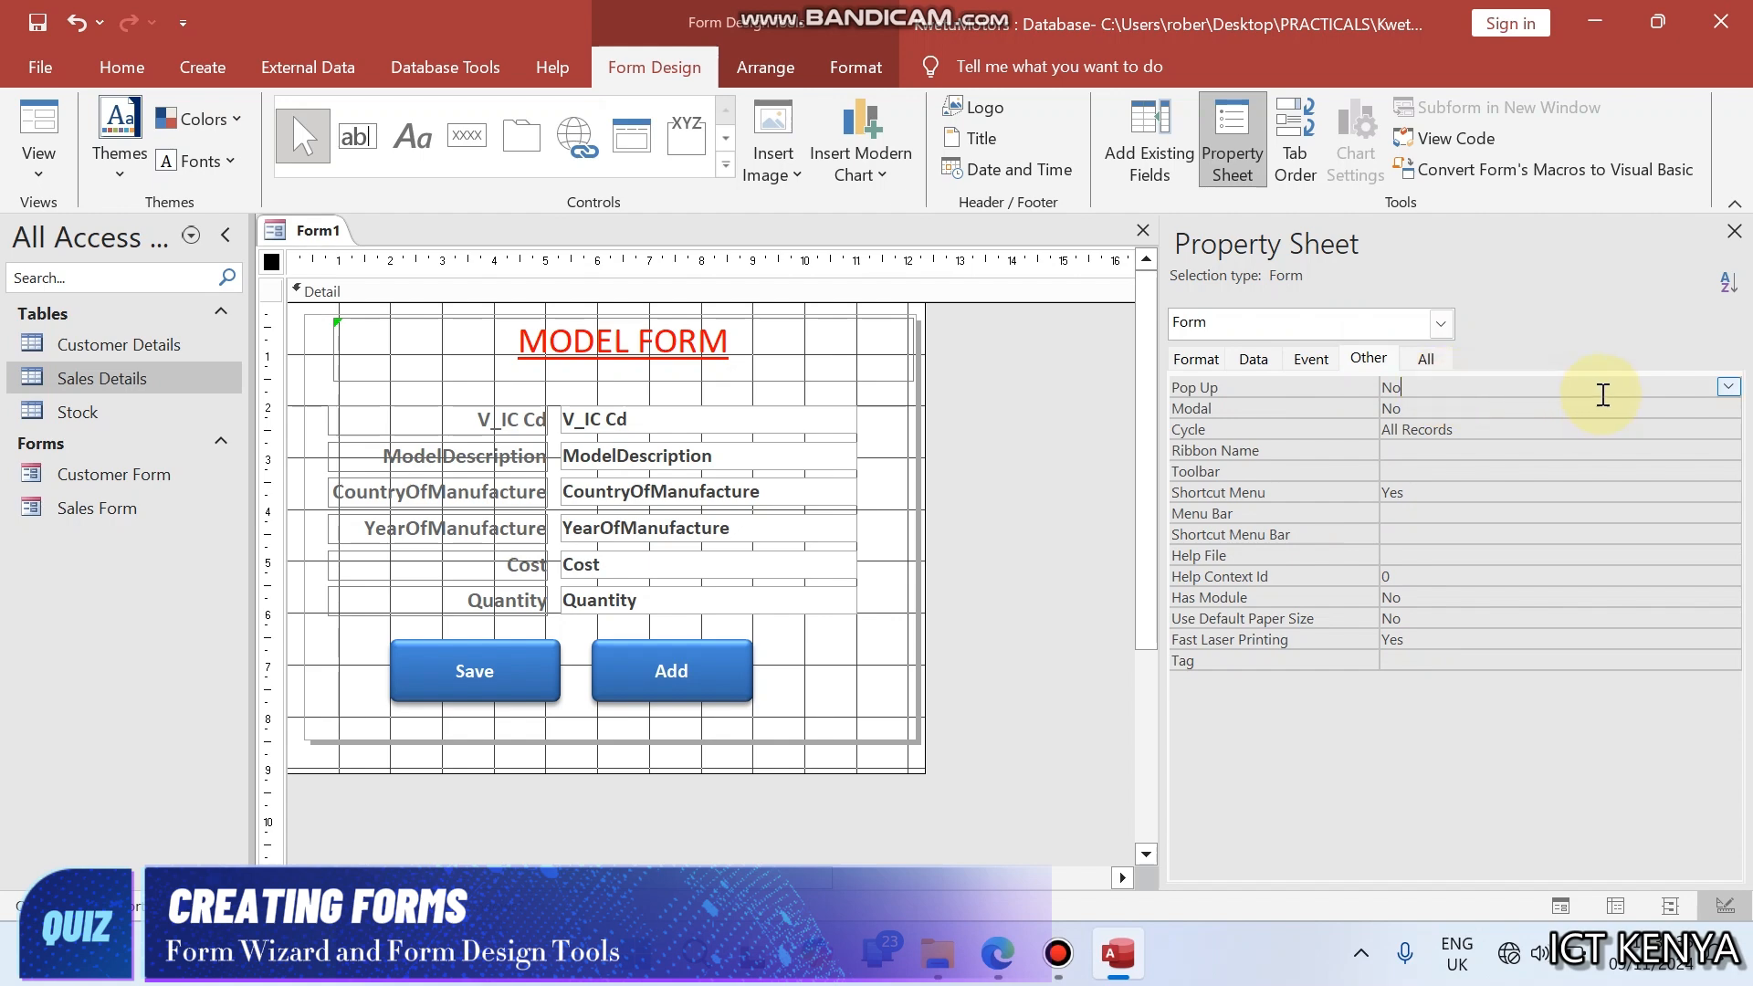
left_click(1727, 387)
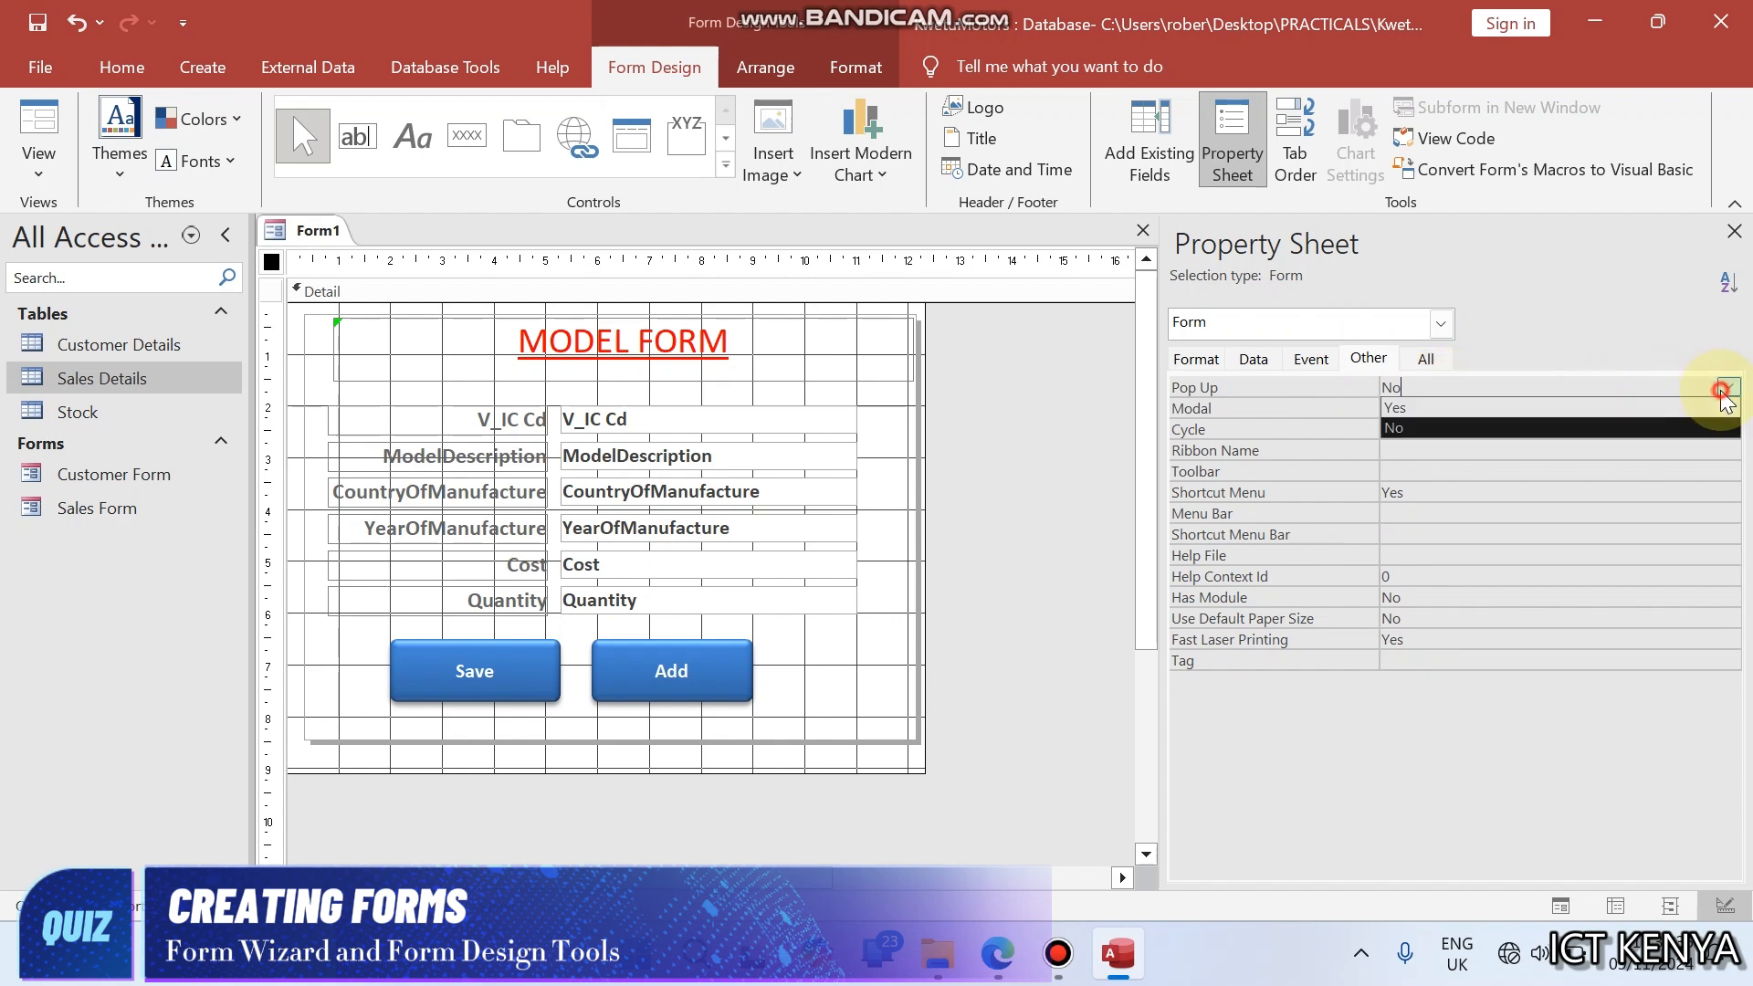
left_click(1634, 408)
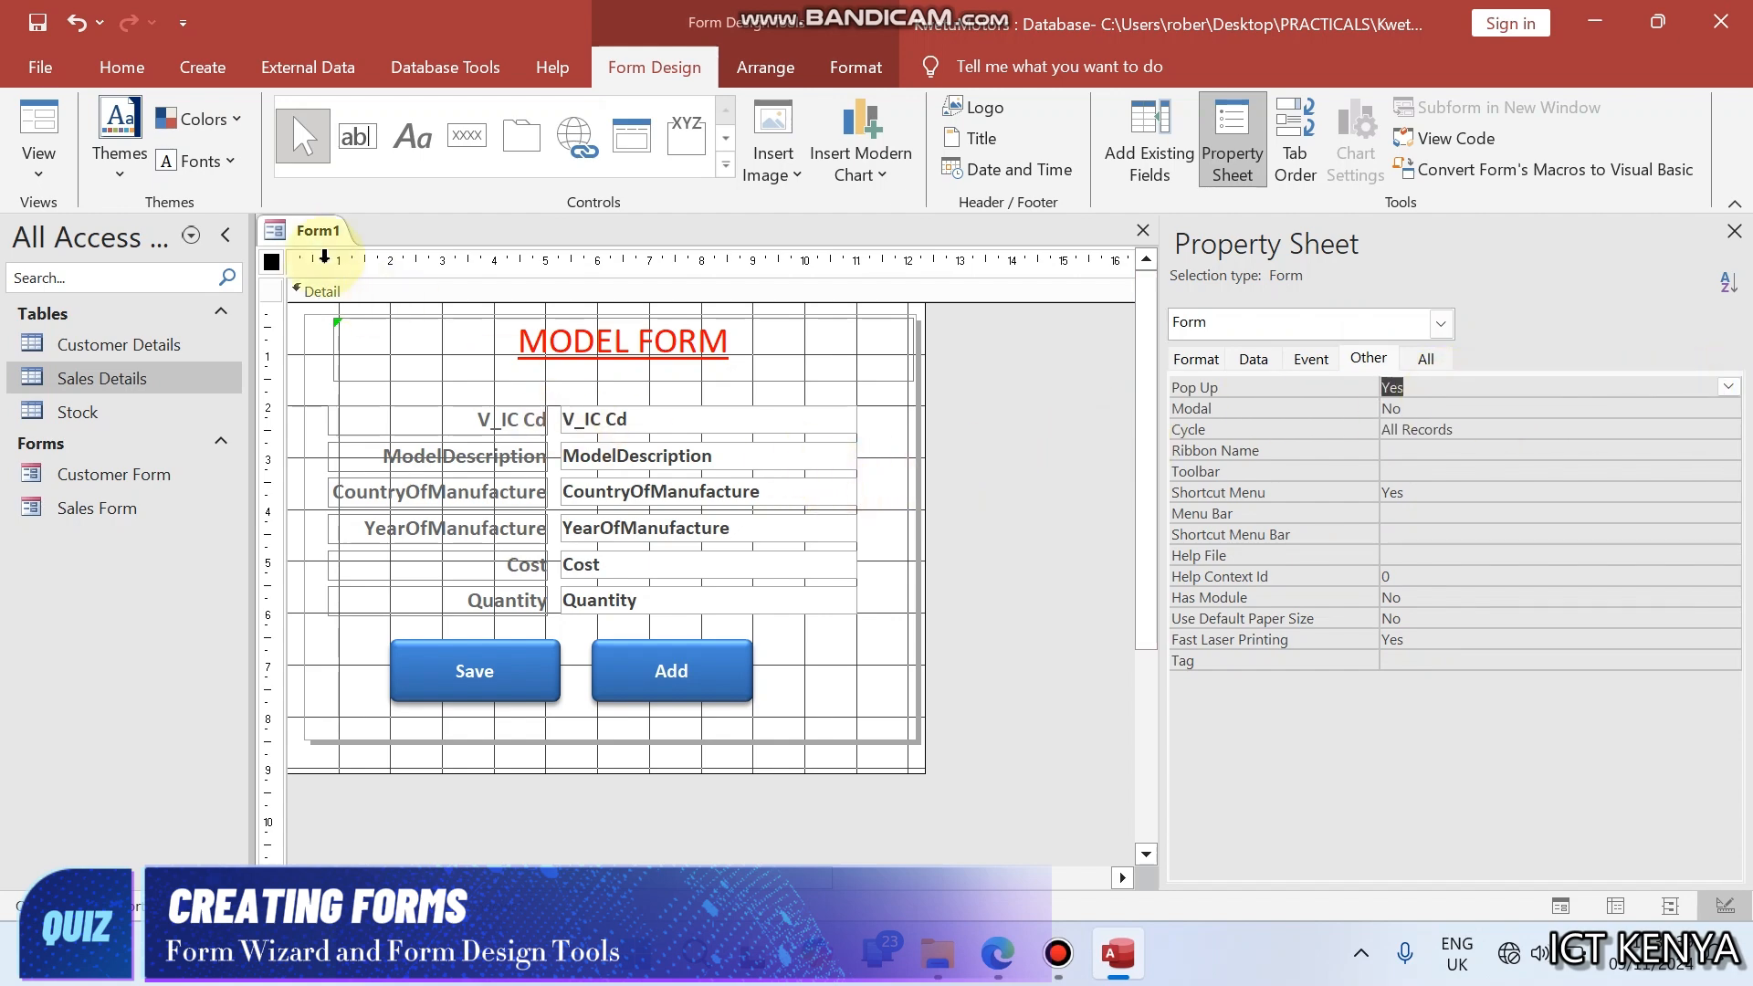
- Preview the Model form as a pop-up window in Form View and return to Design View
right_click(316, 232)
left_click(384, 360)
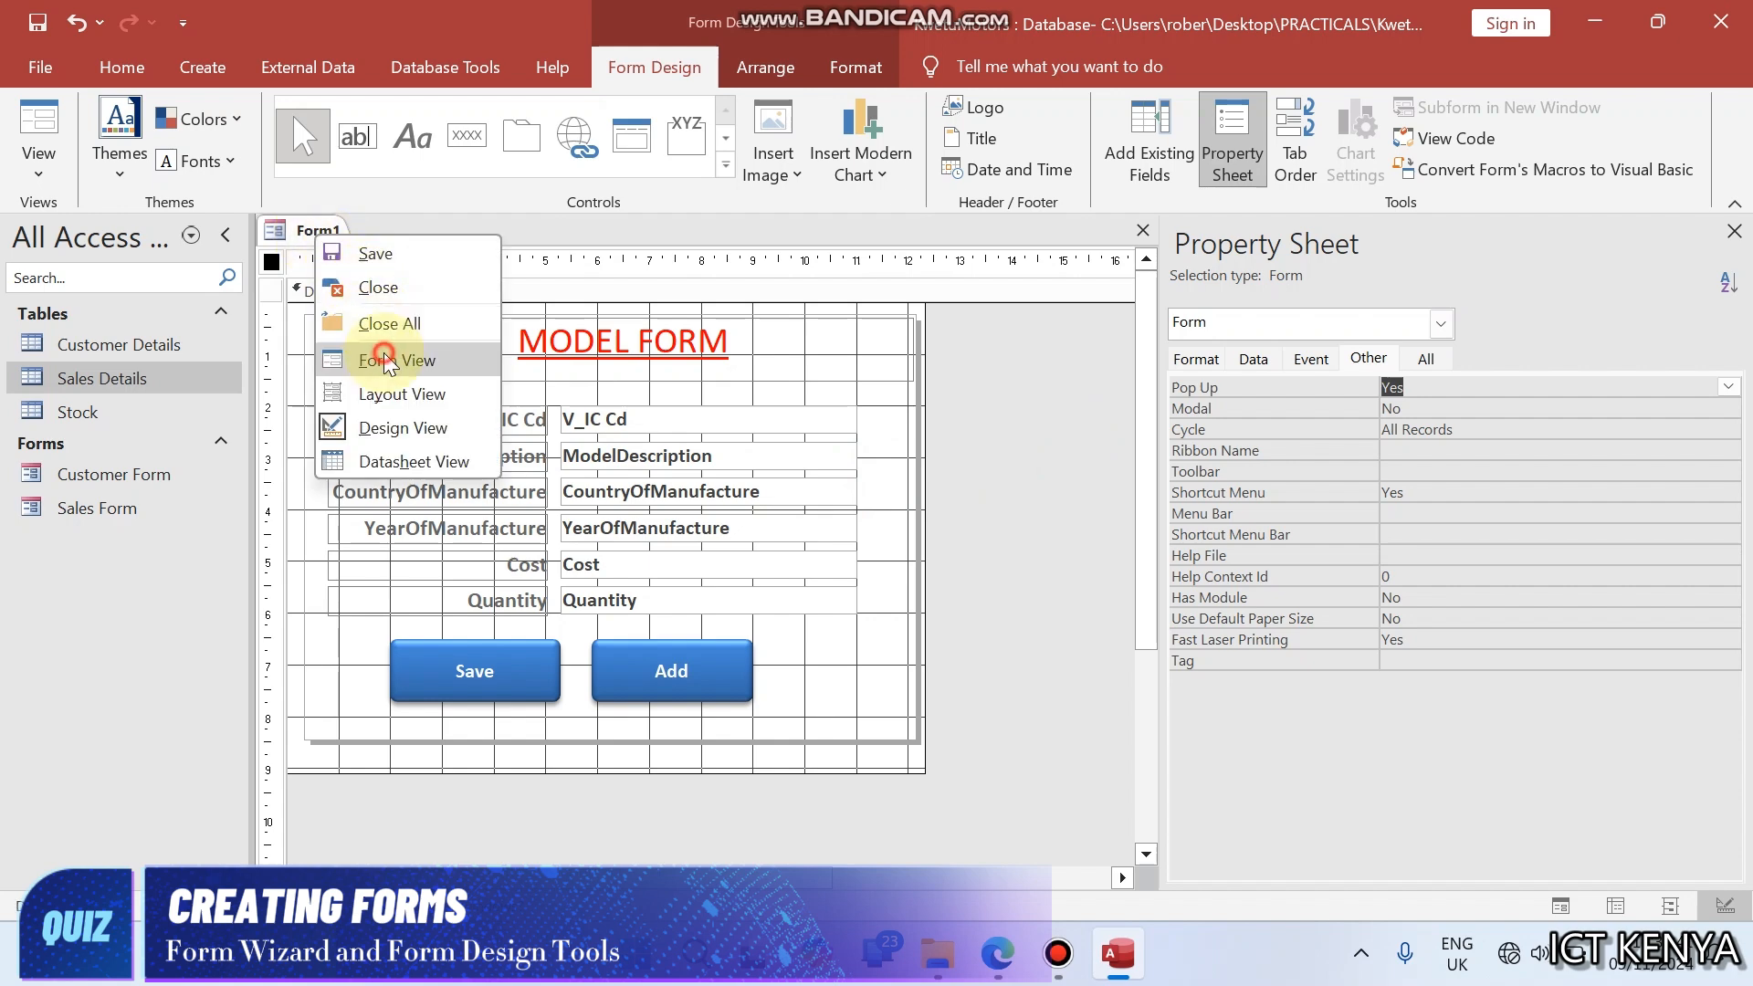
mouse_move(484, 265)
left_mouse_down()
mouse_move(994, 327)
mouse_move(463, 259)
left_mouse_up()
right_click(463, 259)
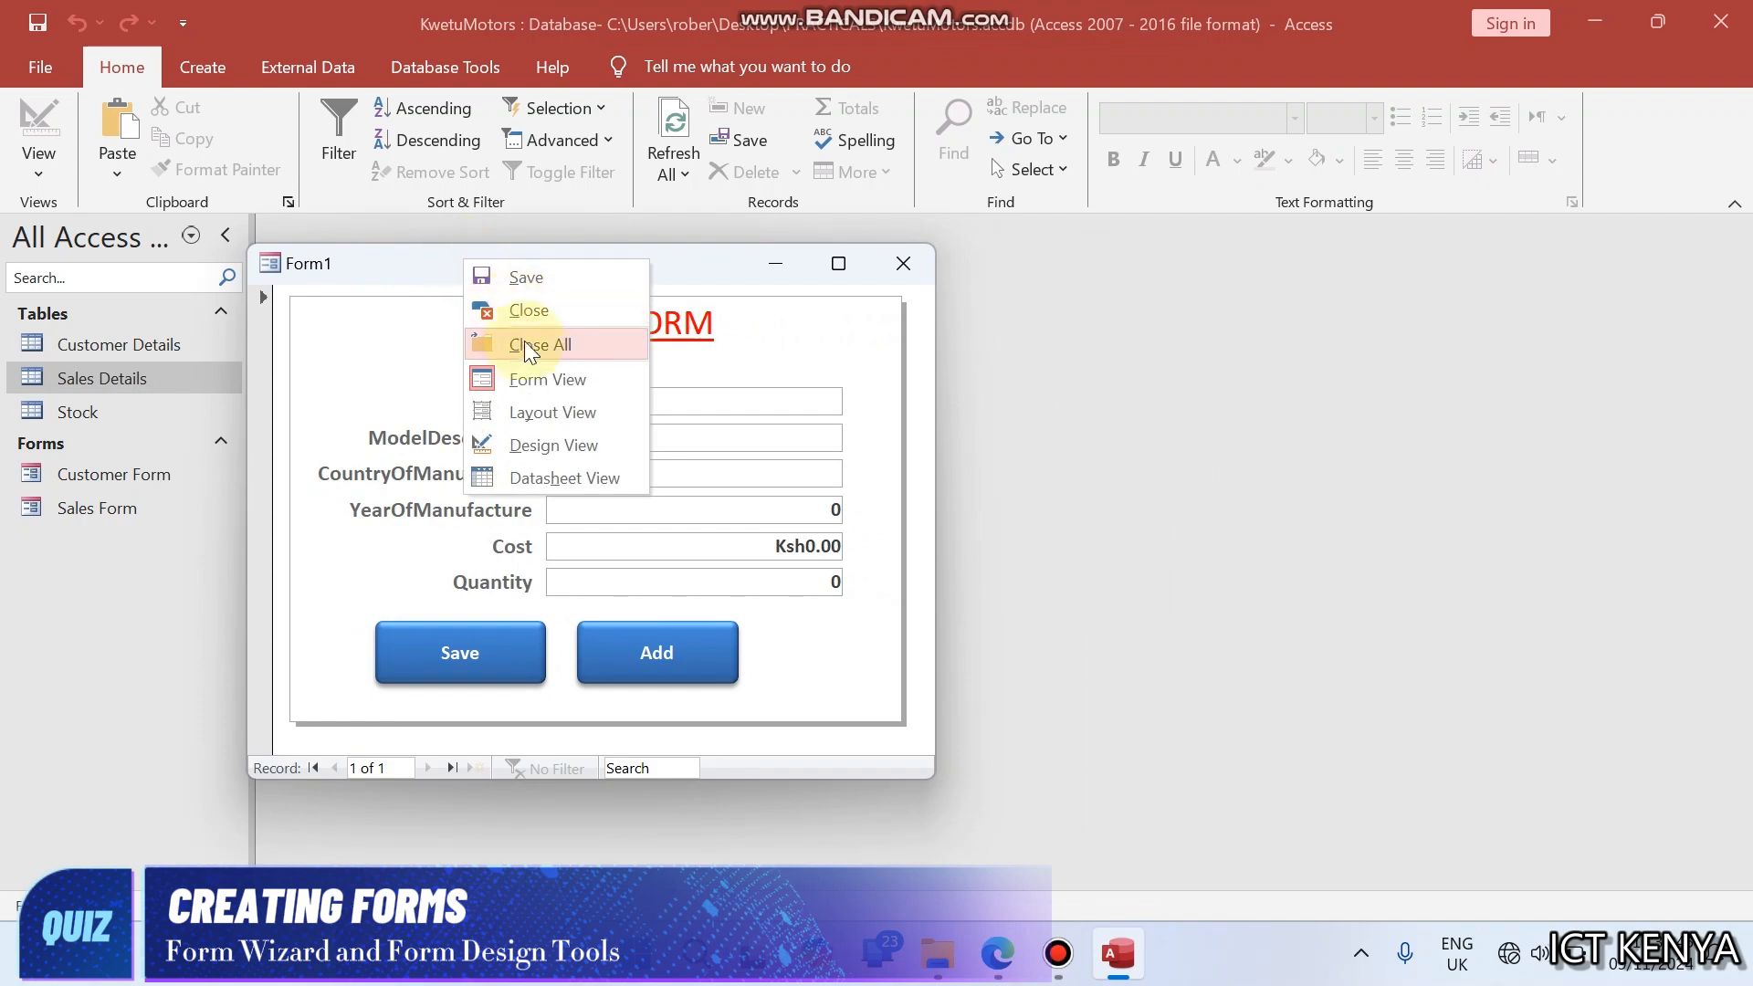
left_click(539, 442)
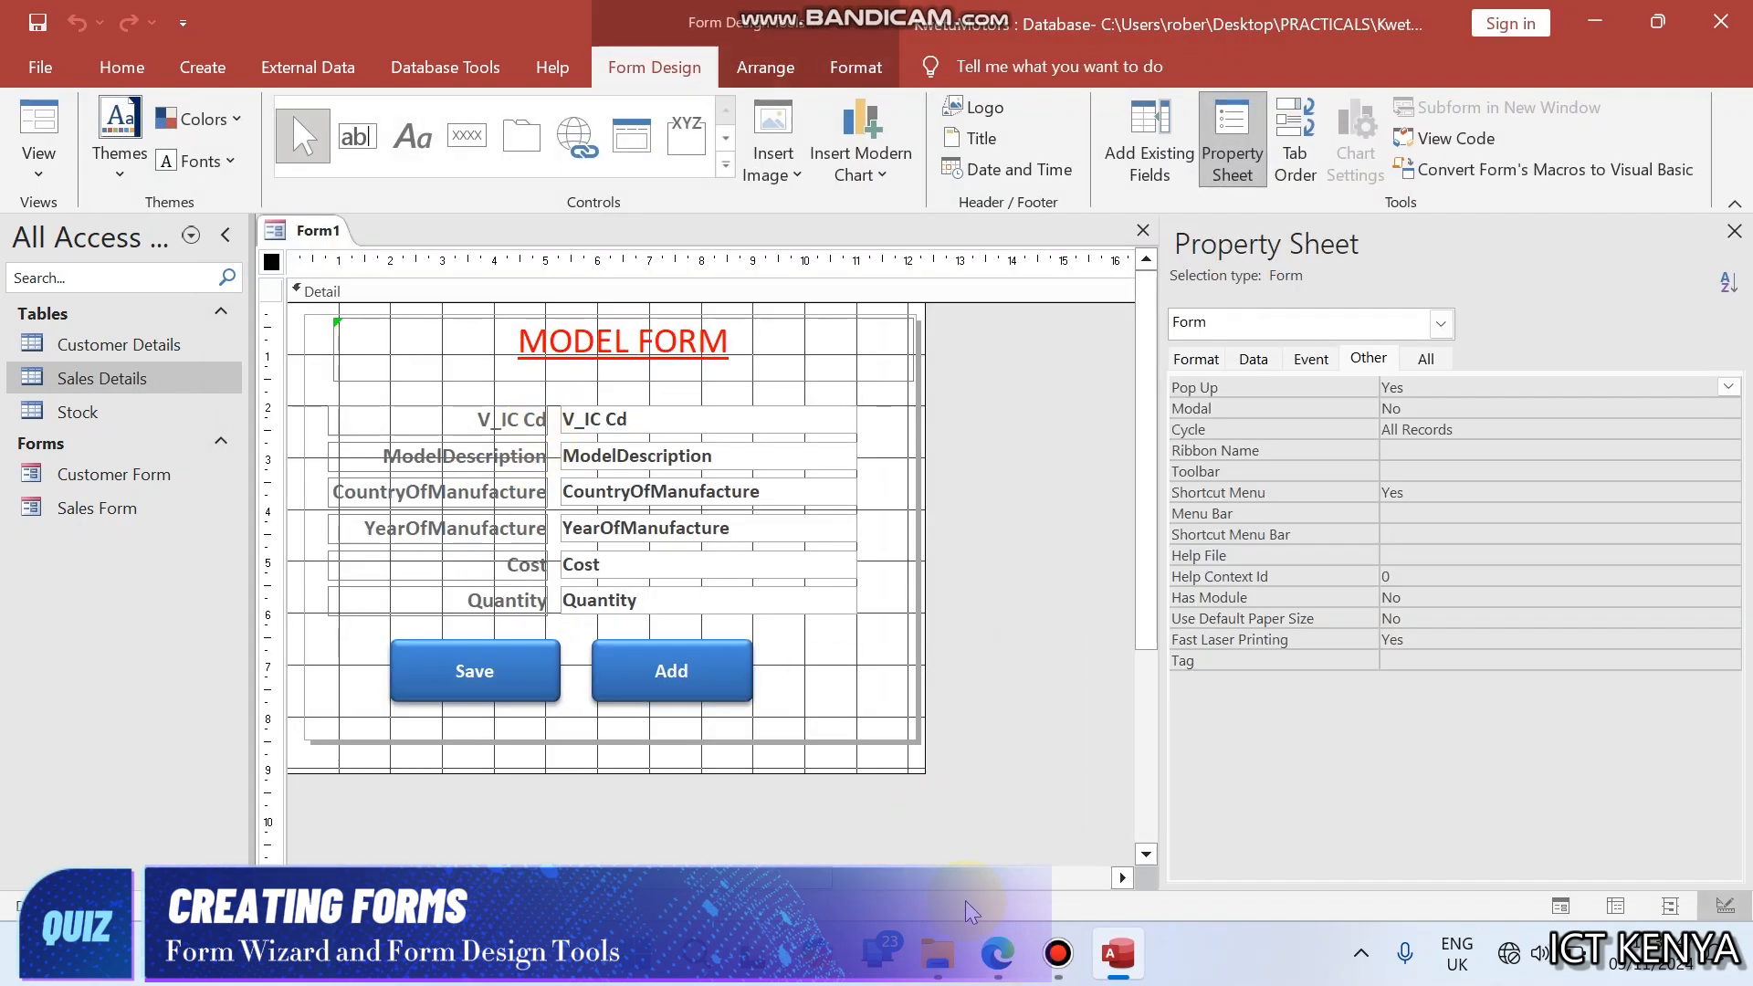
- Copy the form name from question (c) in the browser's PDF, save the form in Access as Model Form and close it
left_click(997, 954)
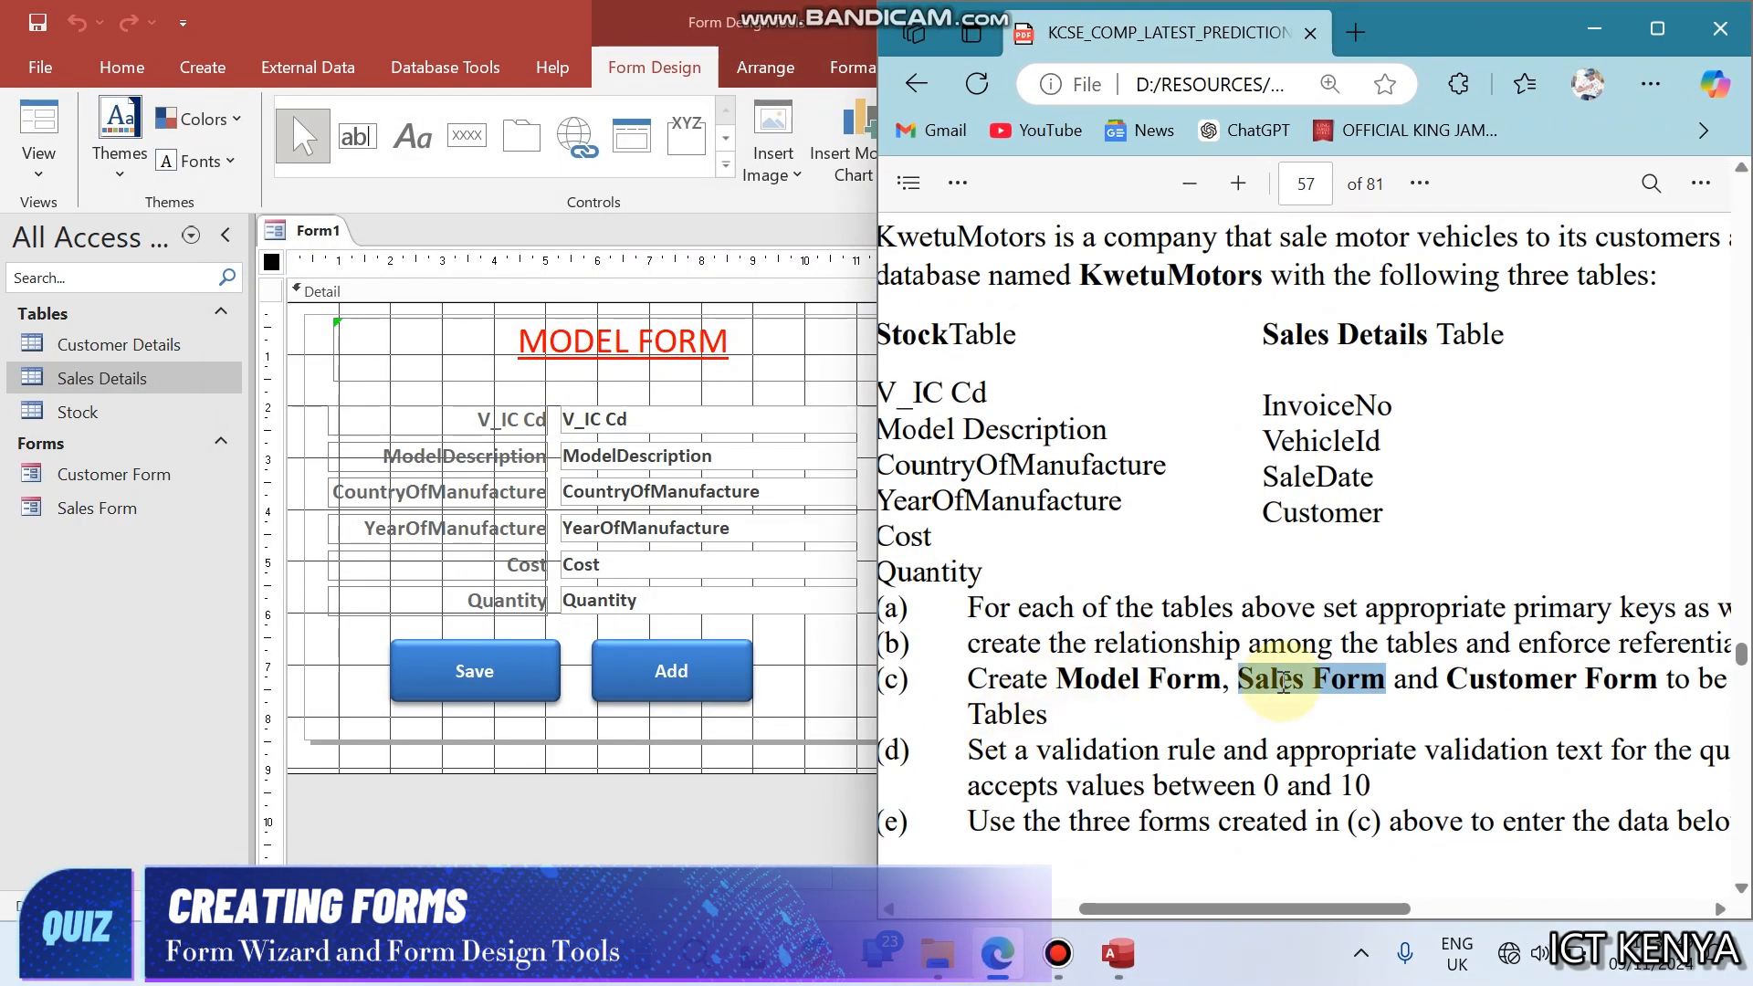
left_click_drag(1058, 680, 1207, 680)
key("ctrl+c")
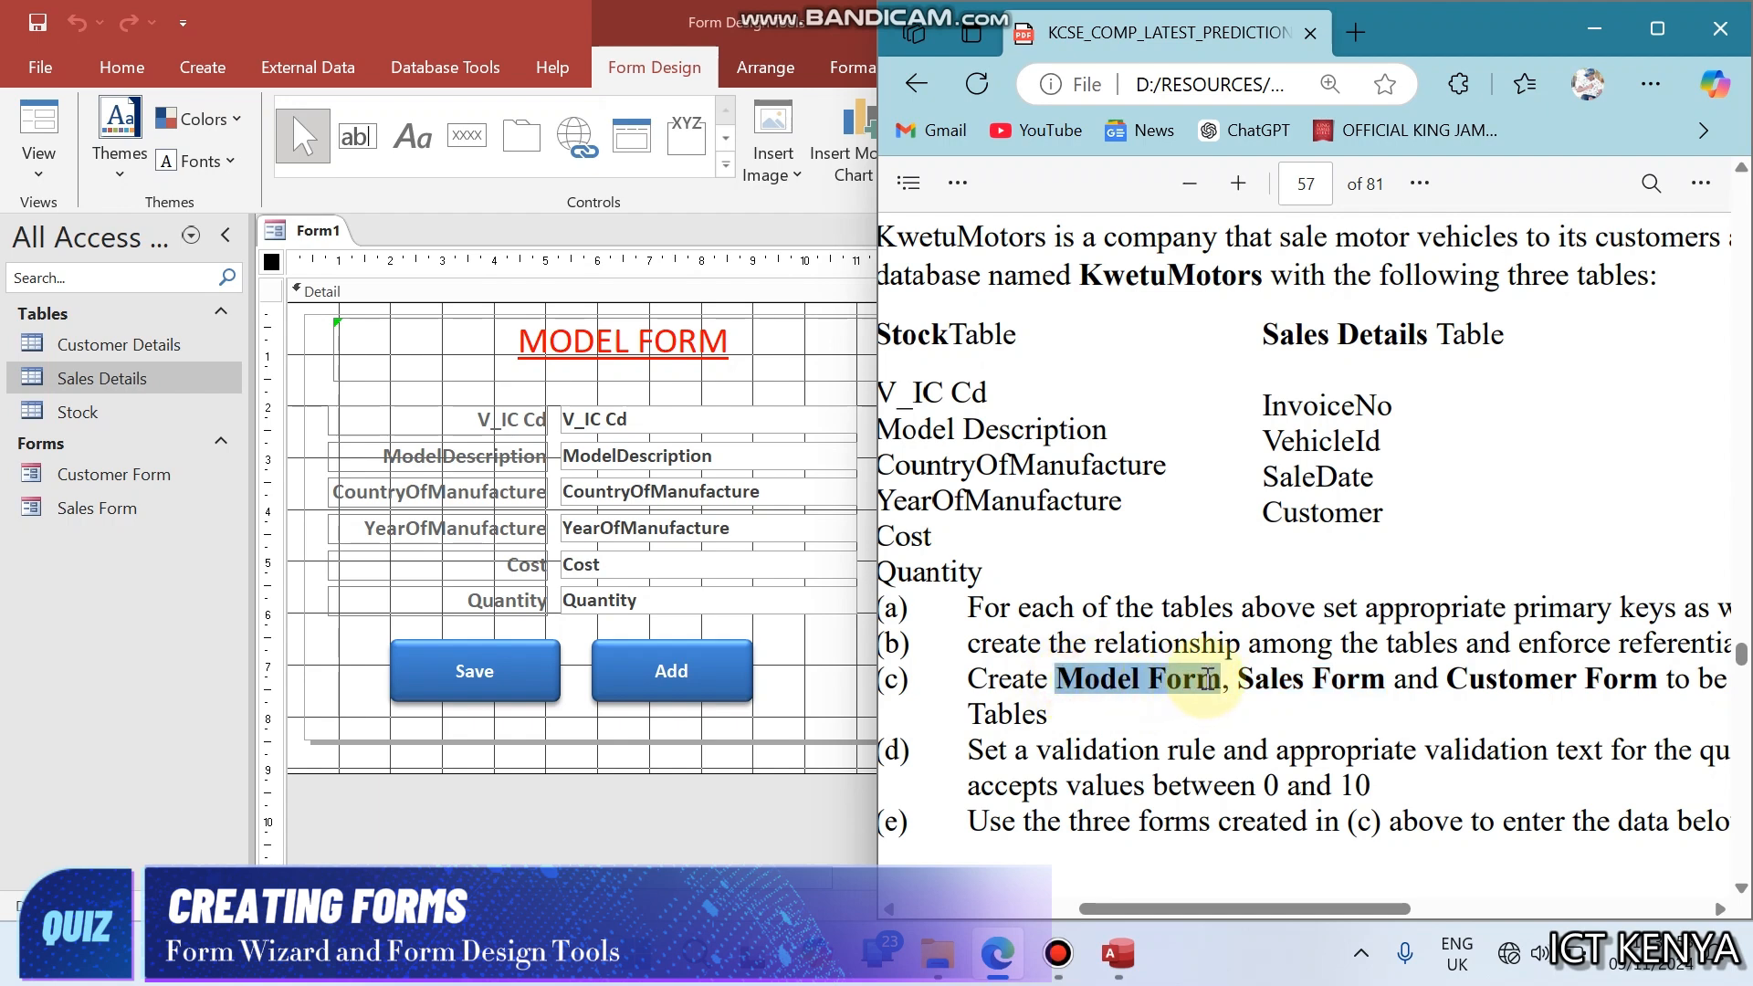
left_click(360, 392)
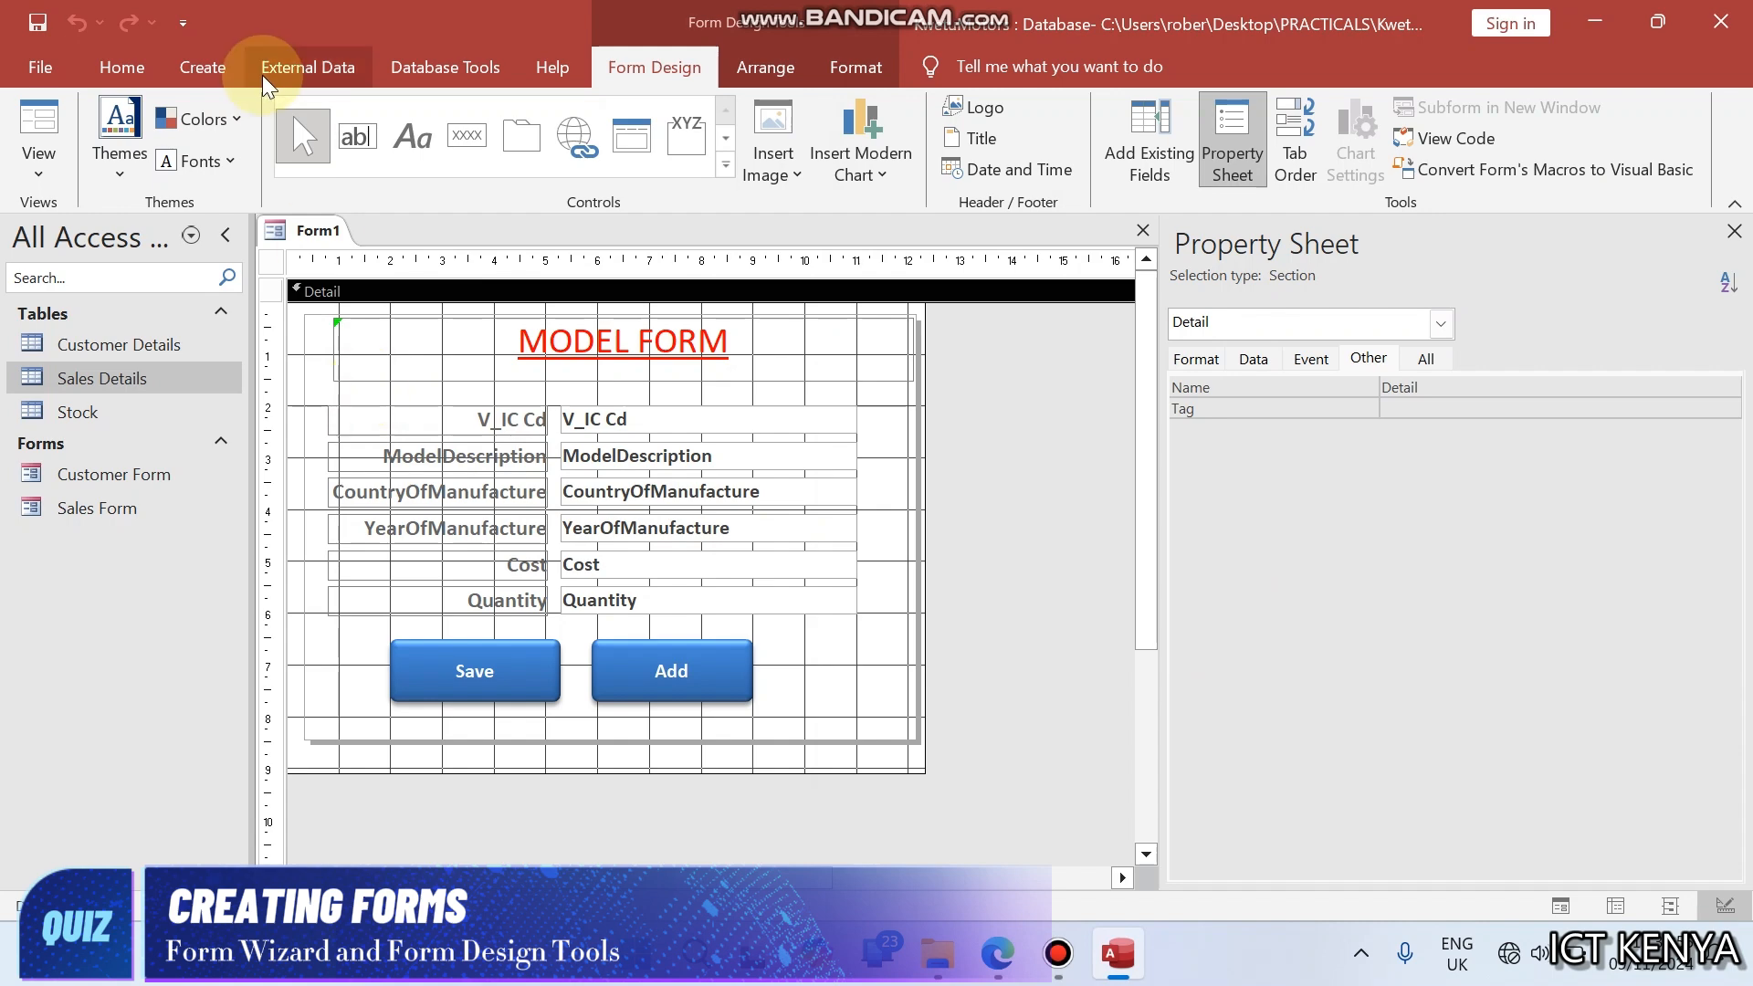
right_click(311, 231)
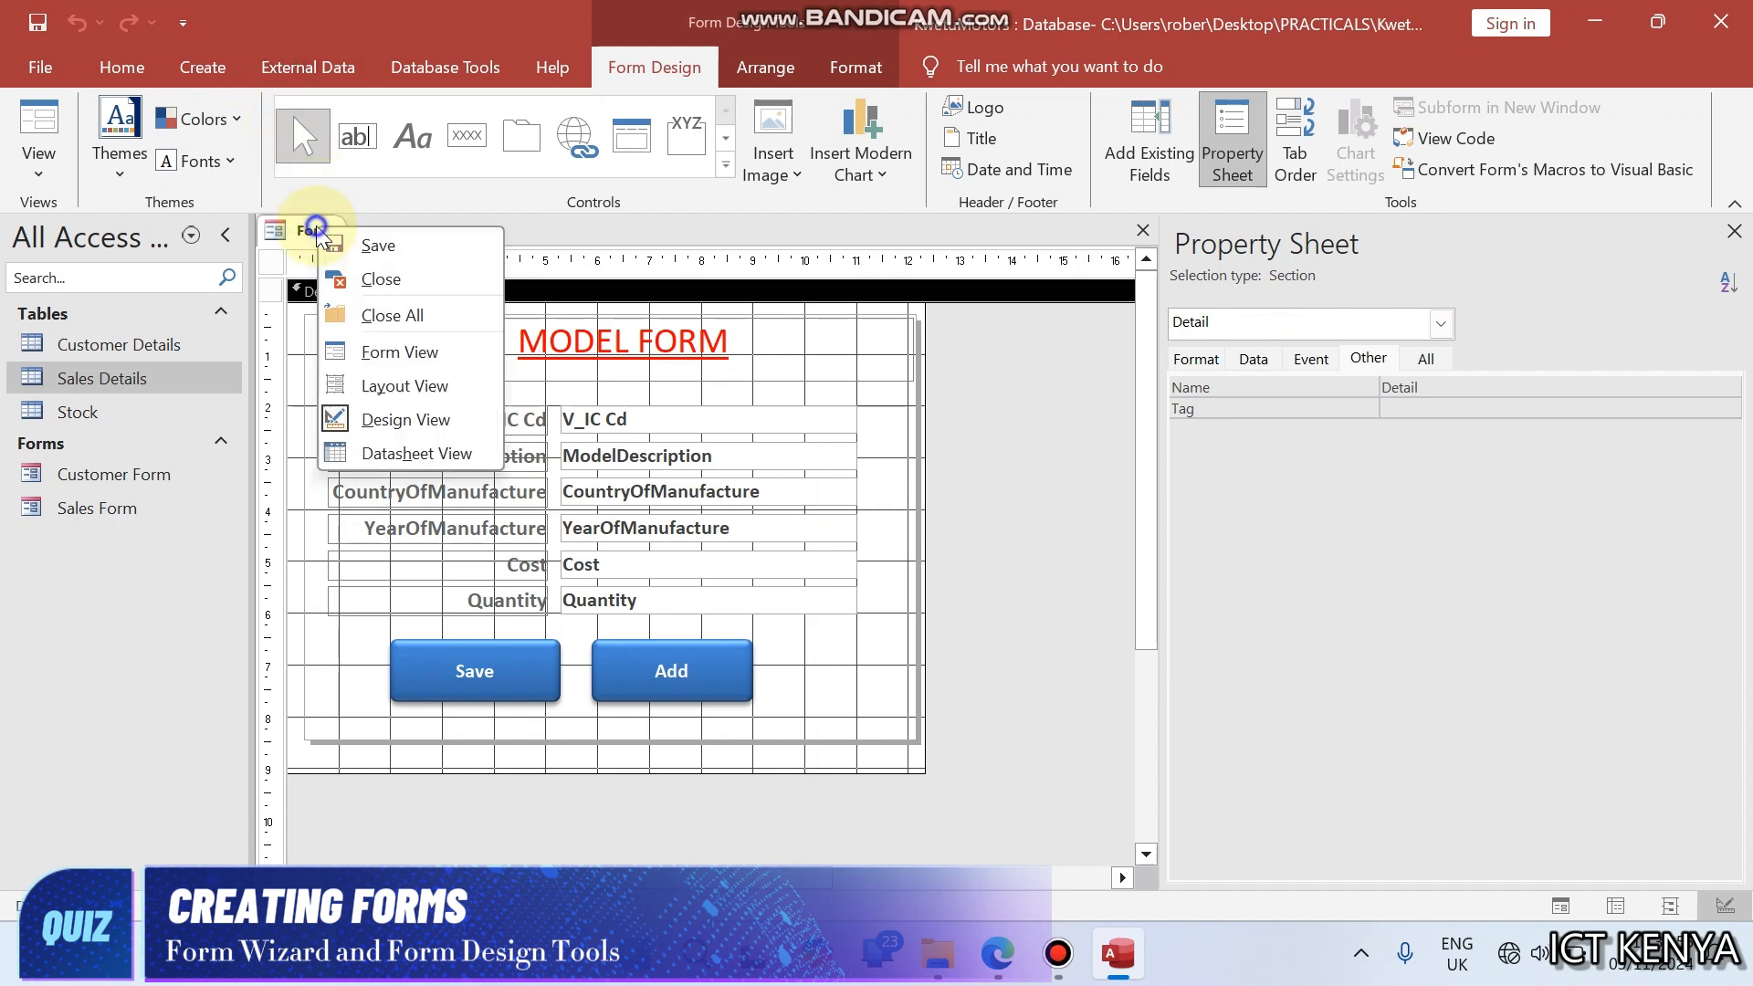
left_click(378, 259)
key("ctrl+v")
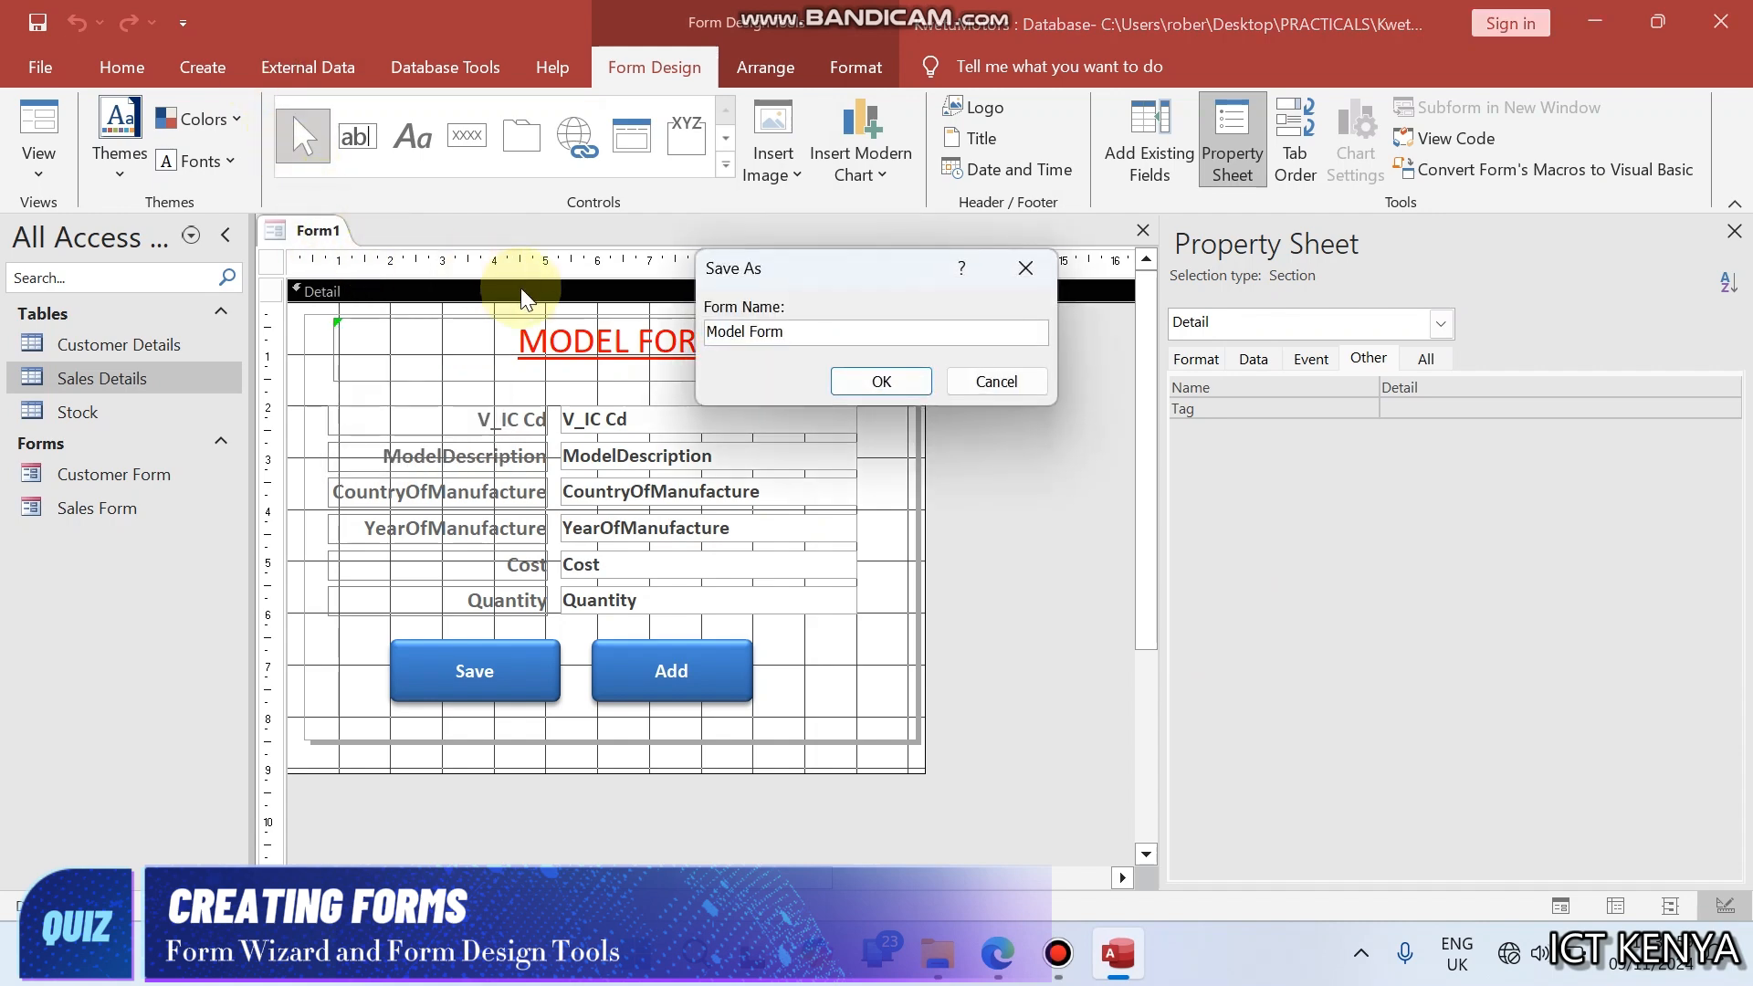
left_click(882, 382)
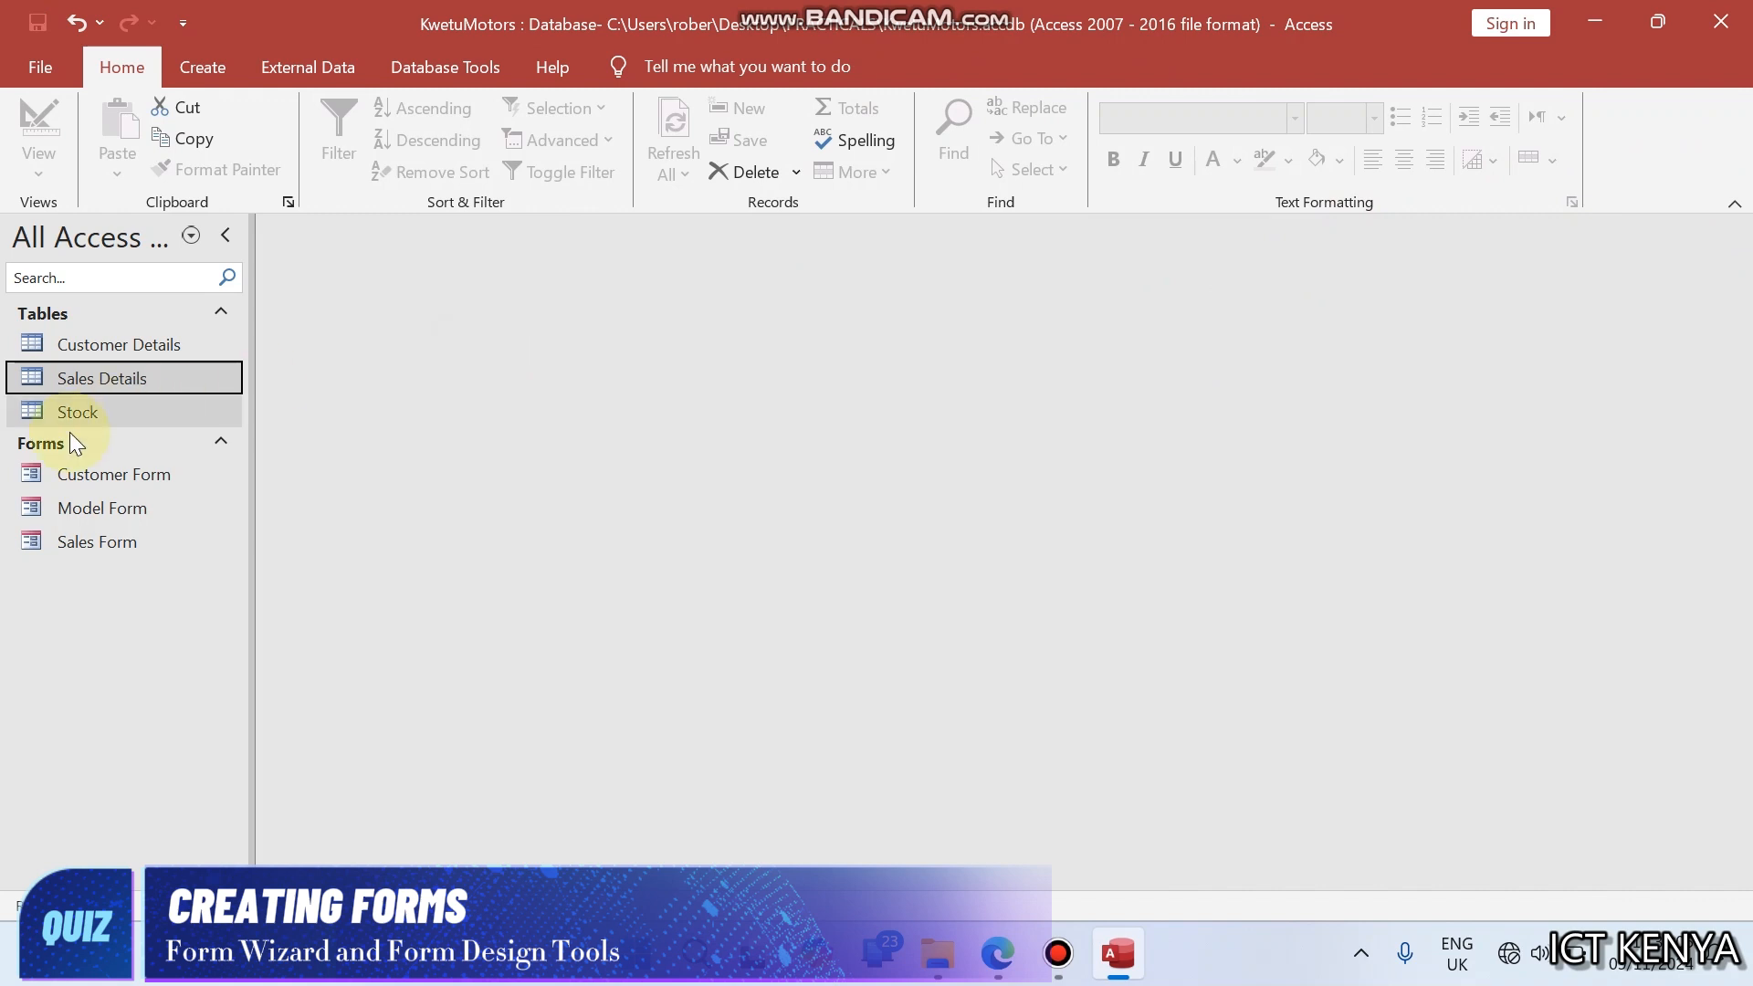
left_click(41, 470)
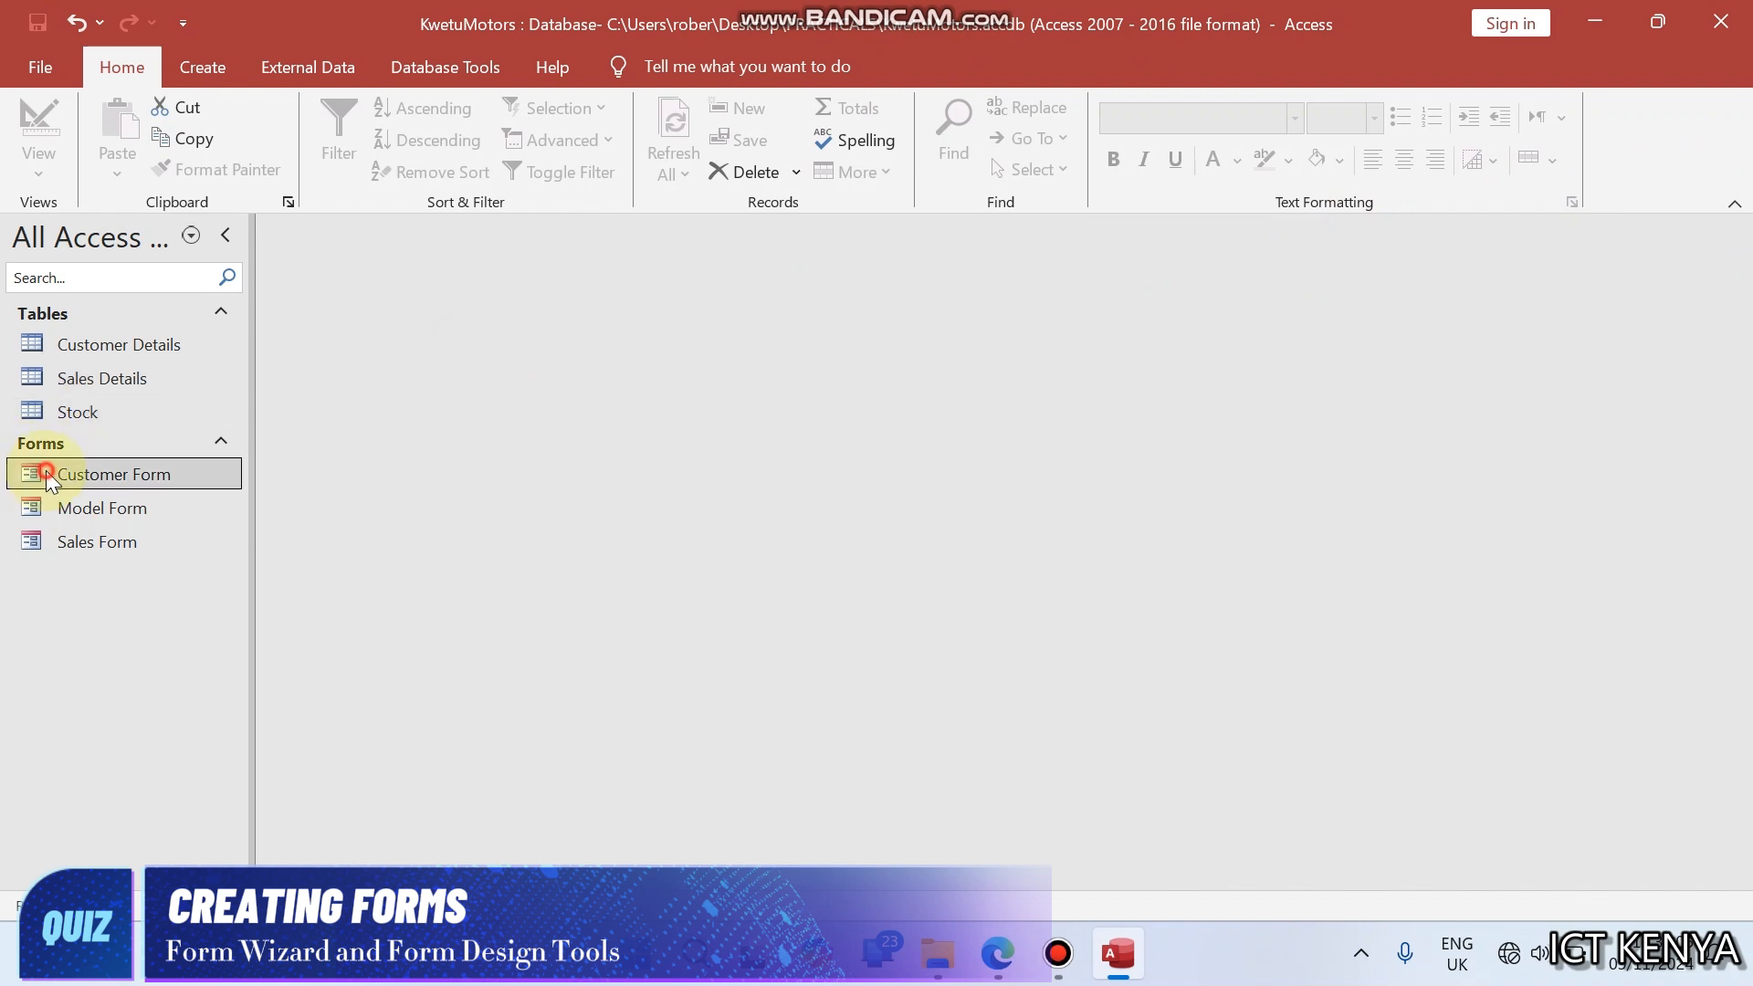
left_click(84, 508)
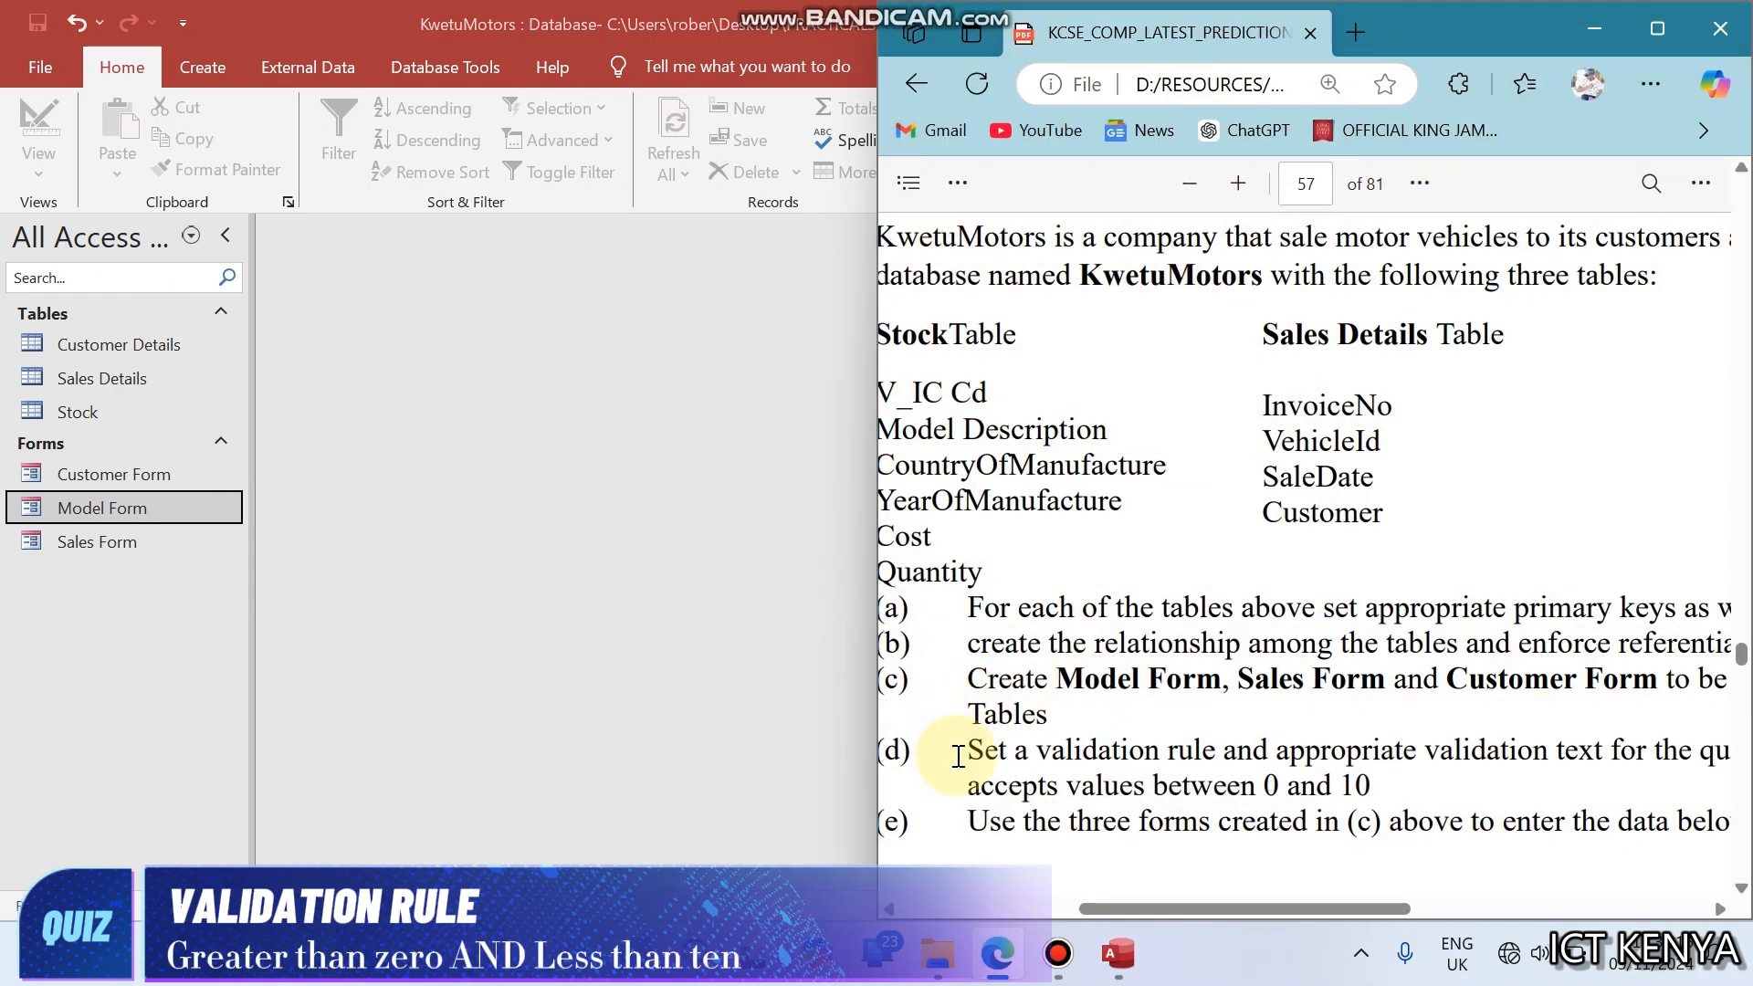
- Read question (d) in the browser's PDF about the validation rule and validation text for the quantity field
scroll(958, 756, "right", 3)
scroll(957, 756, "right", 1)
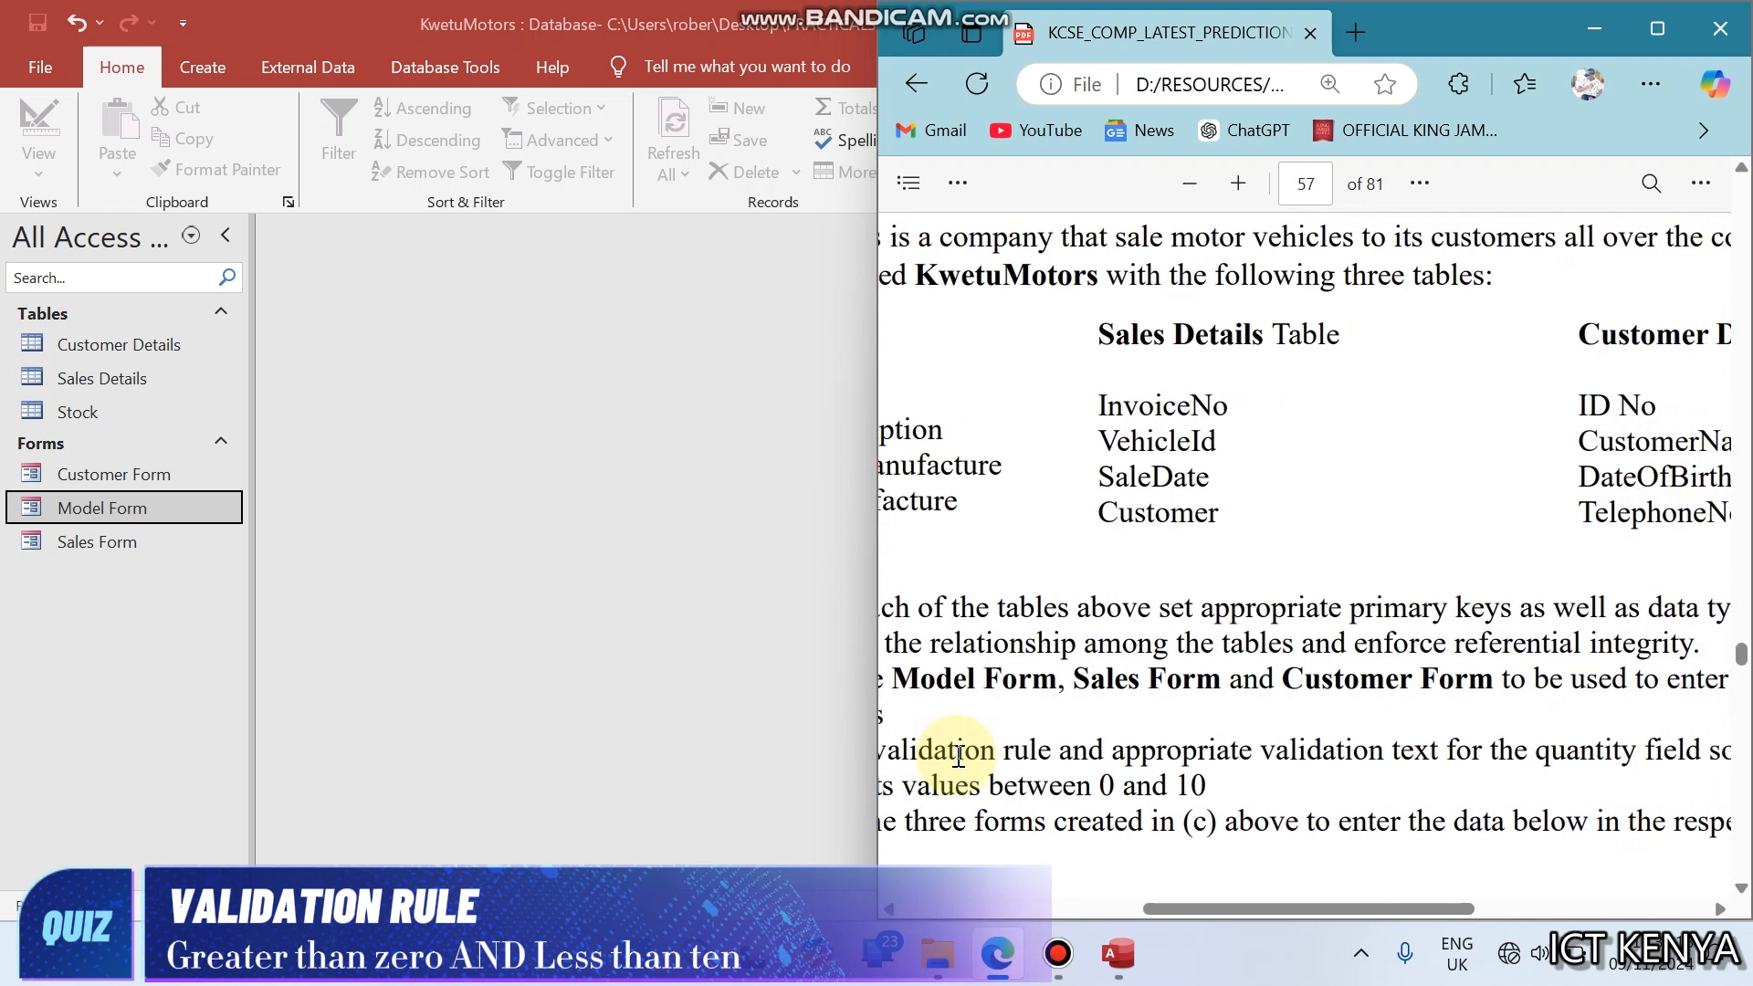
scroll(958, 756, "right", 5)
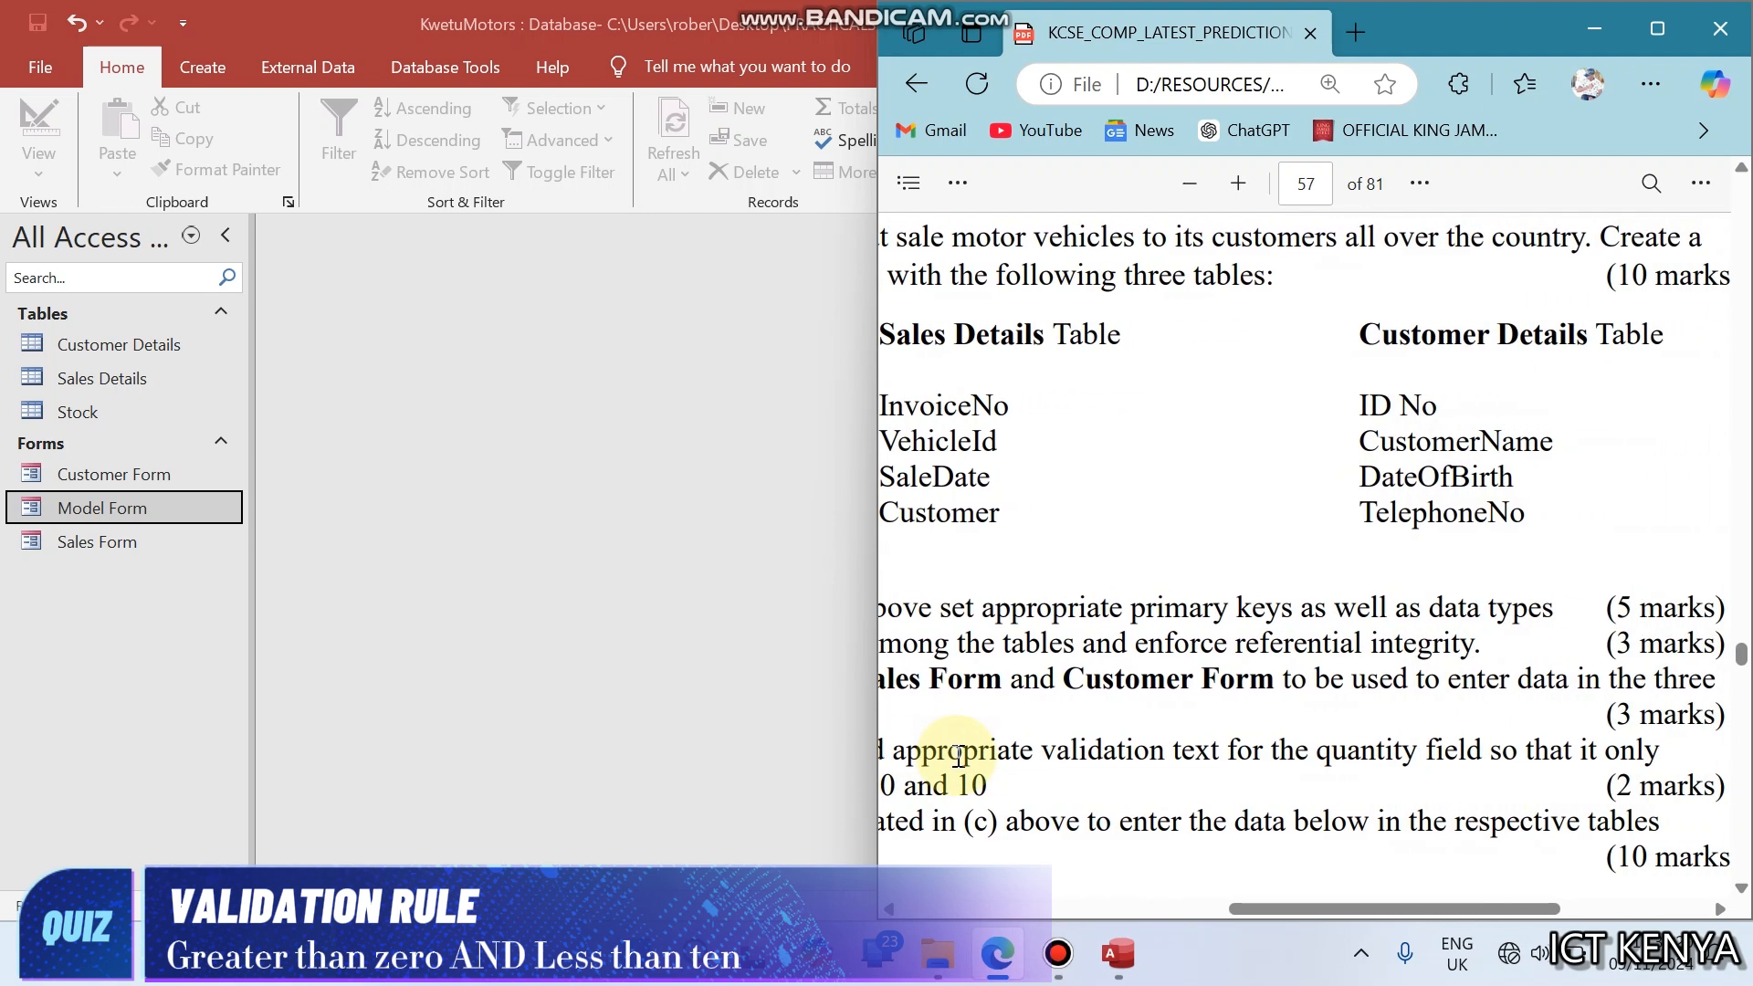
scroll(958, 756, "left", 4)
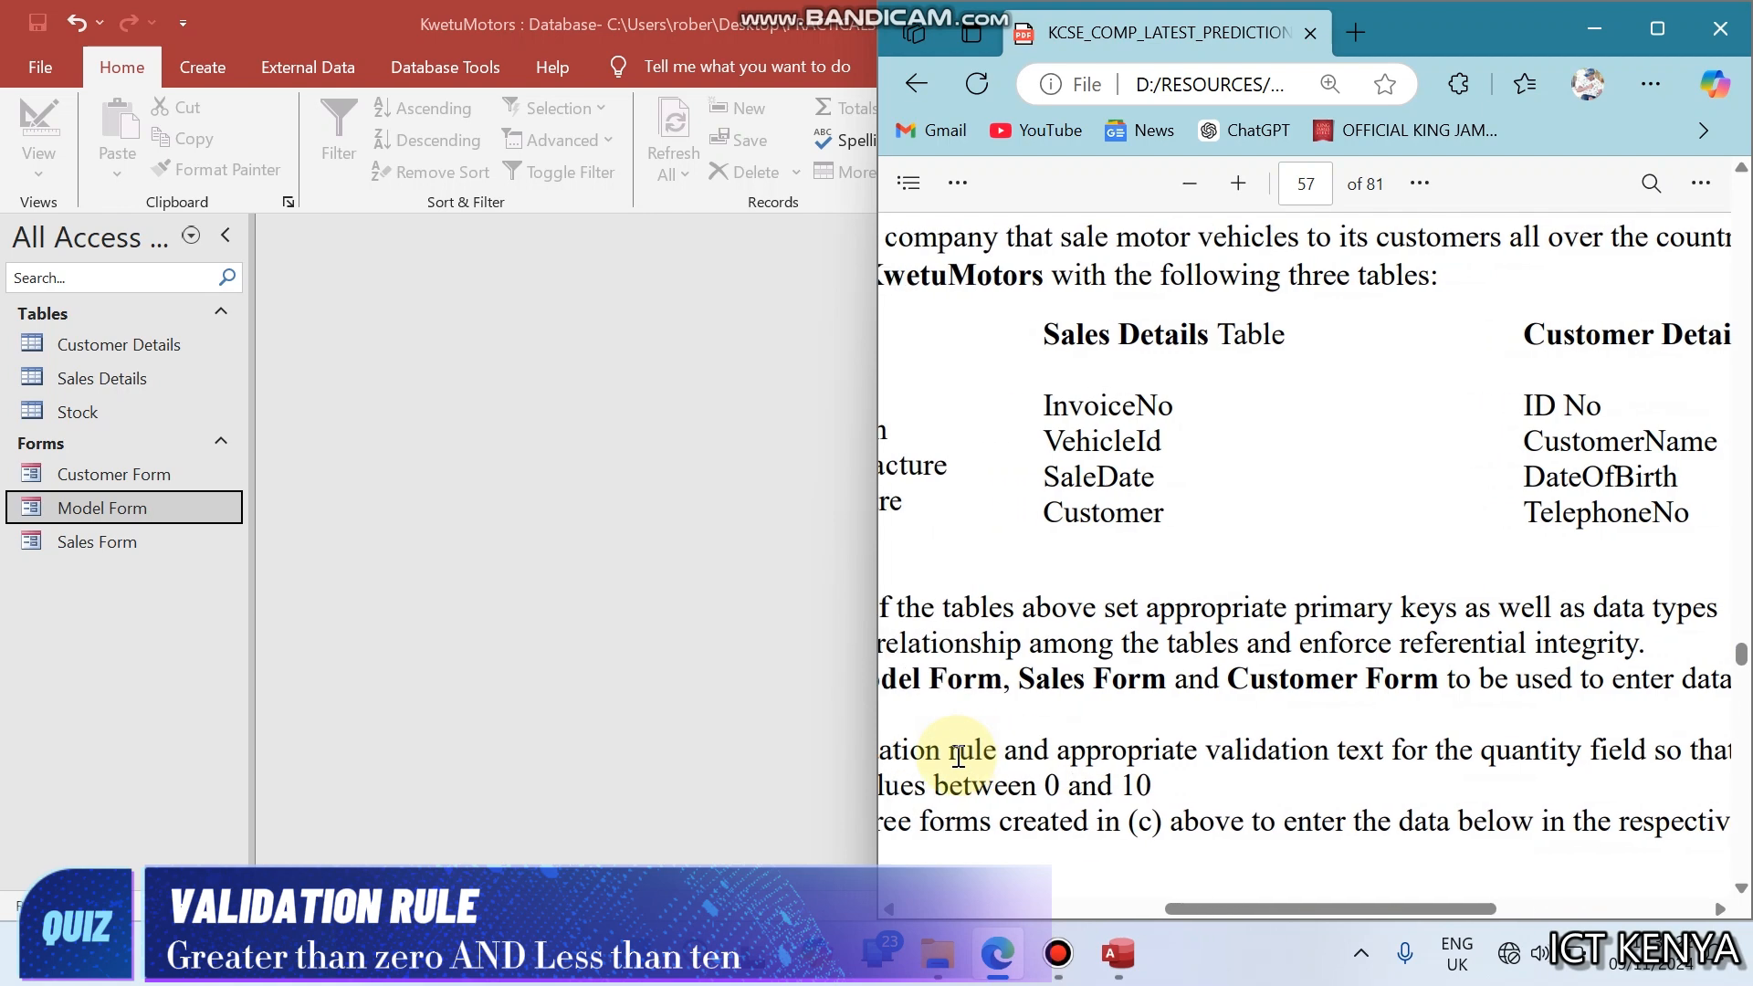
scroll(958, 757, "right", 6)
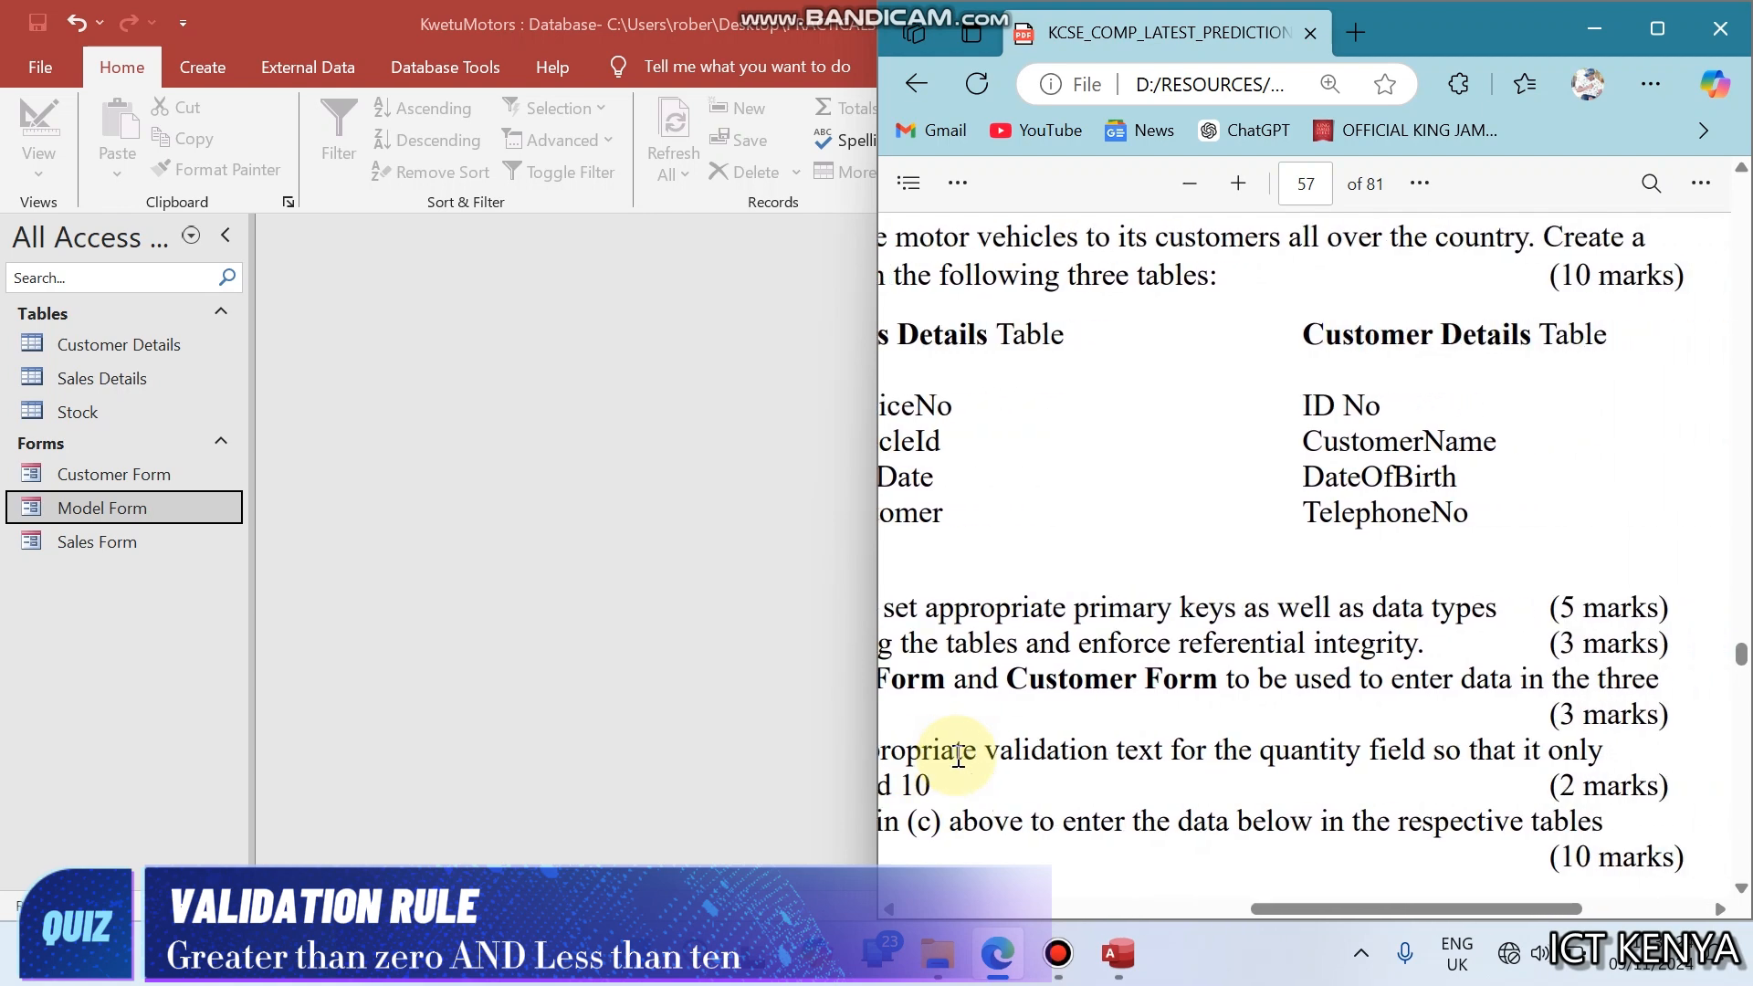
scroll(957, 756, "right", 1)
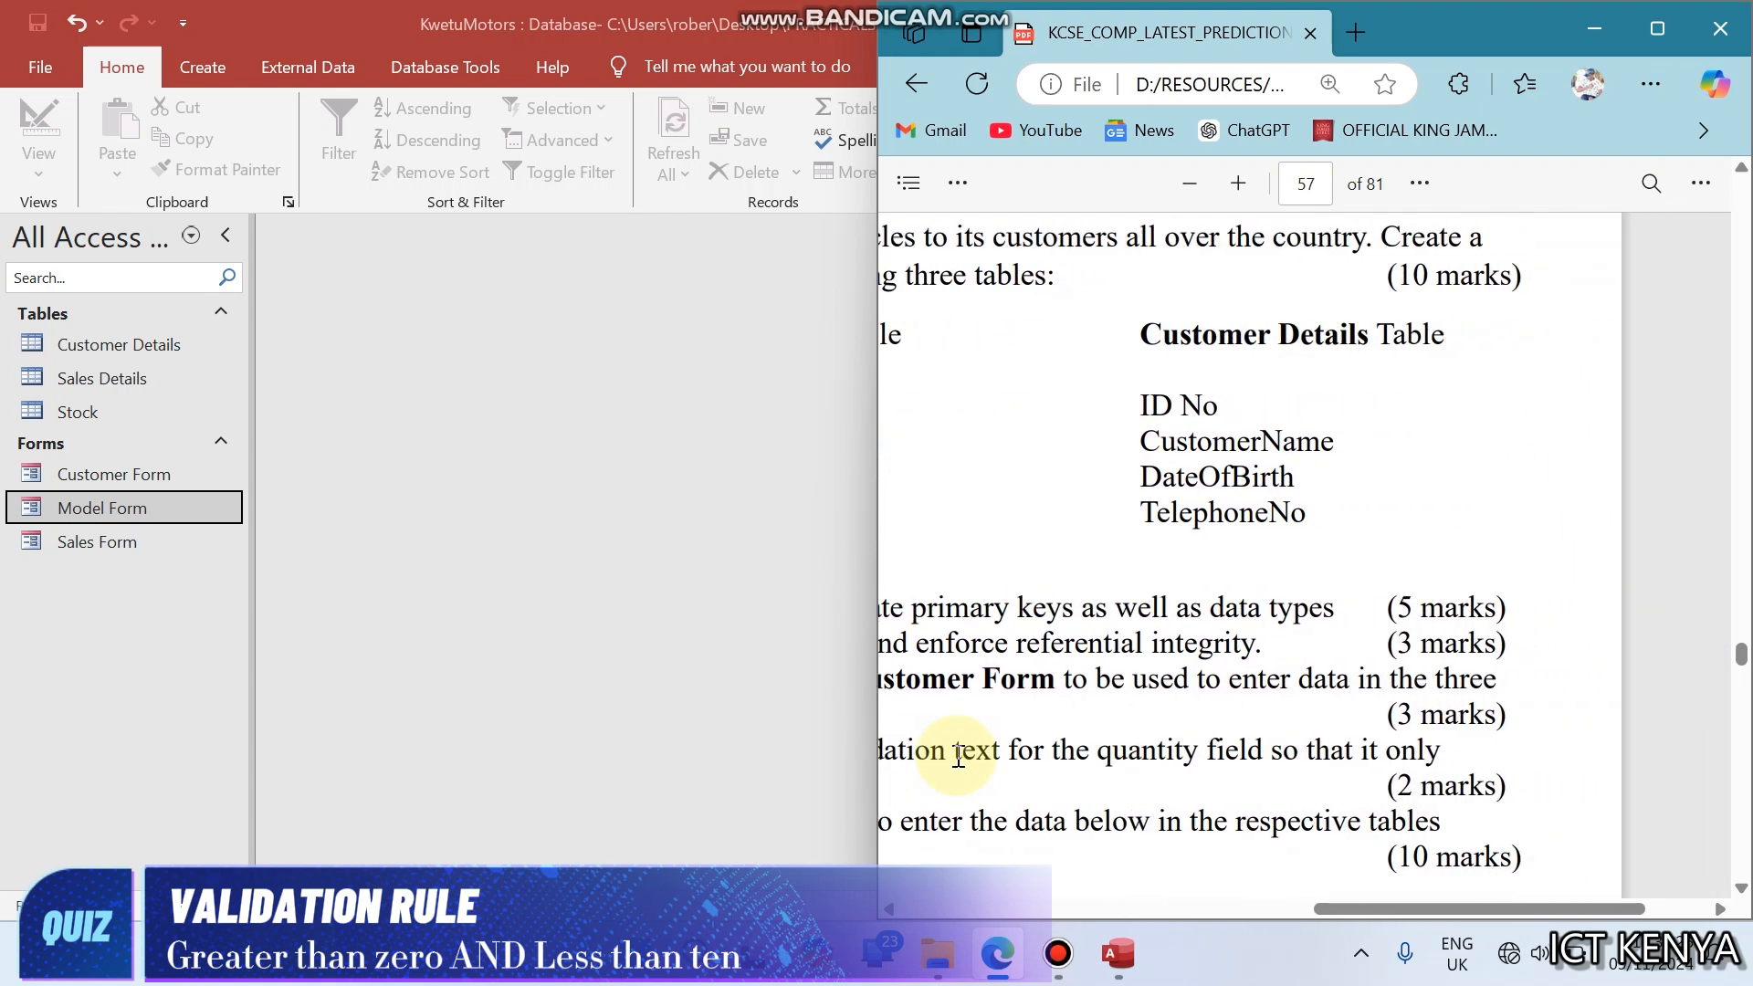
scroll(958, 756, "right", 1)
scroll(958, 756, "left", 11)
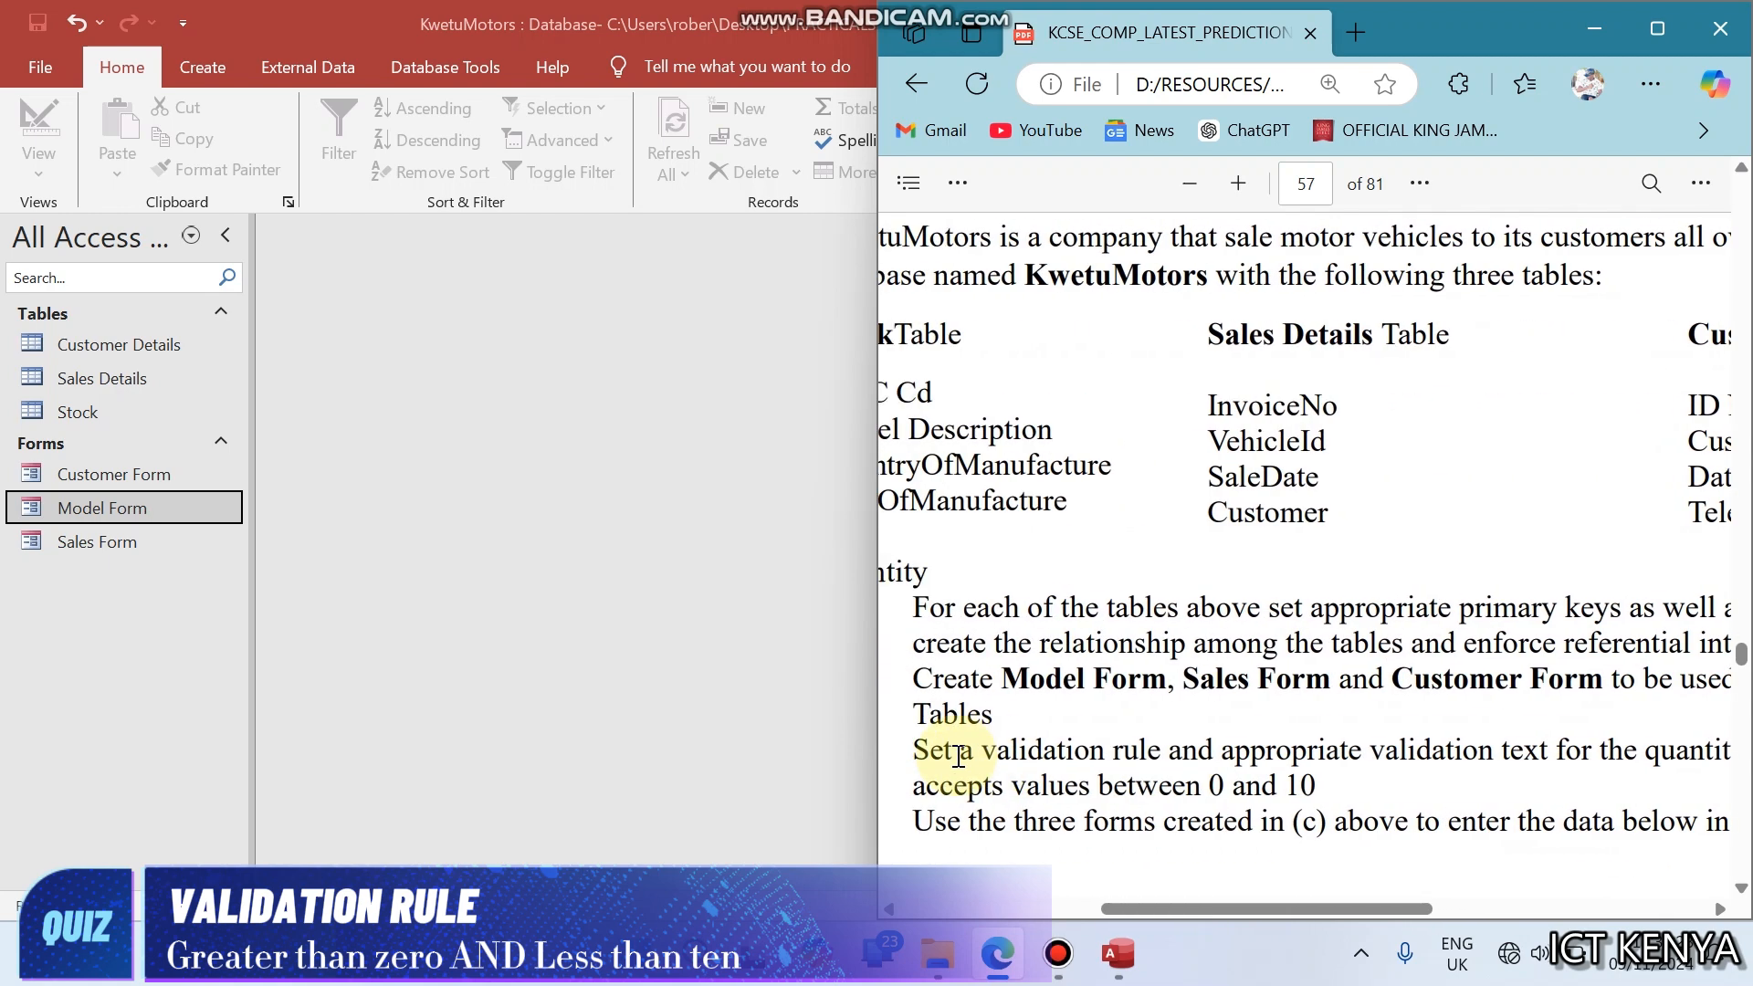
scroll(958, 756, "left", 1)
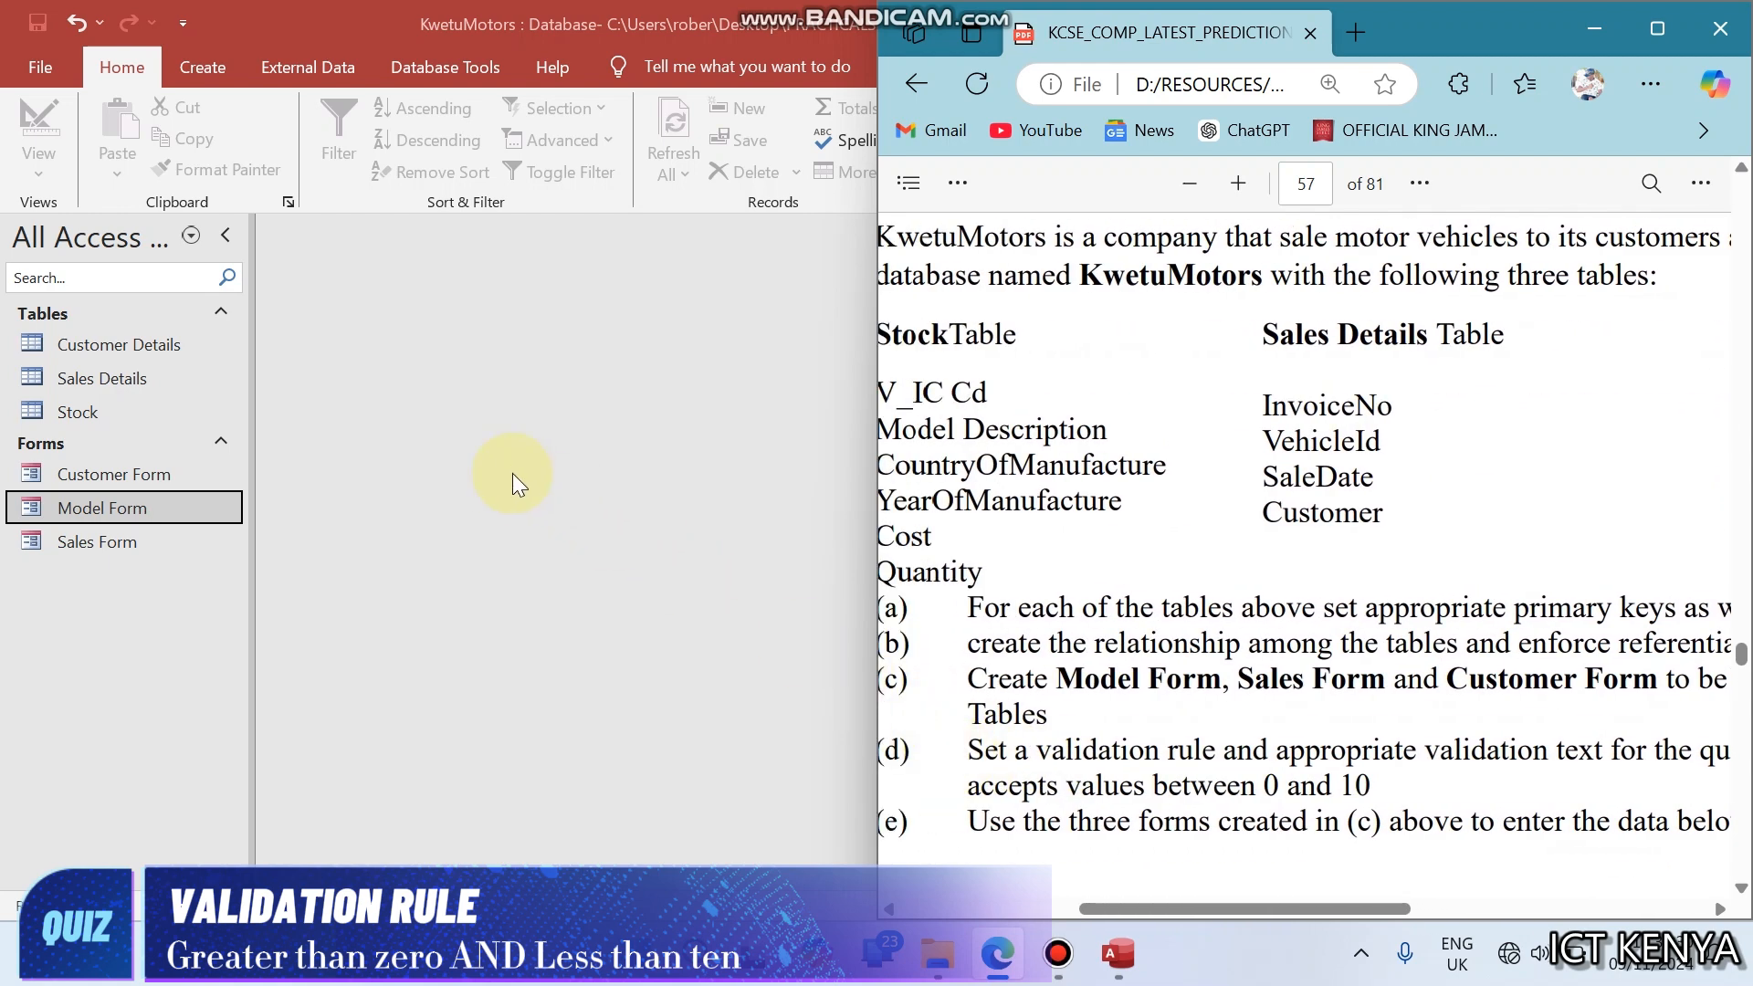
- Switch to Access and open the Stock table in Design View
left_click(662, 22)
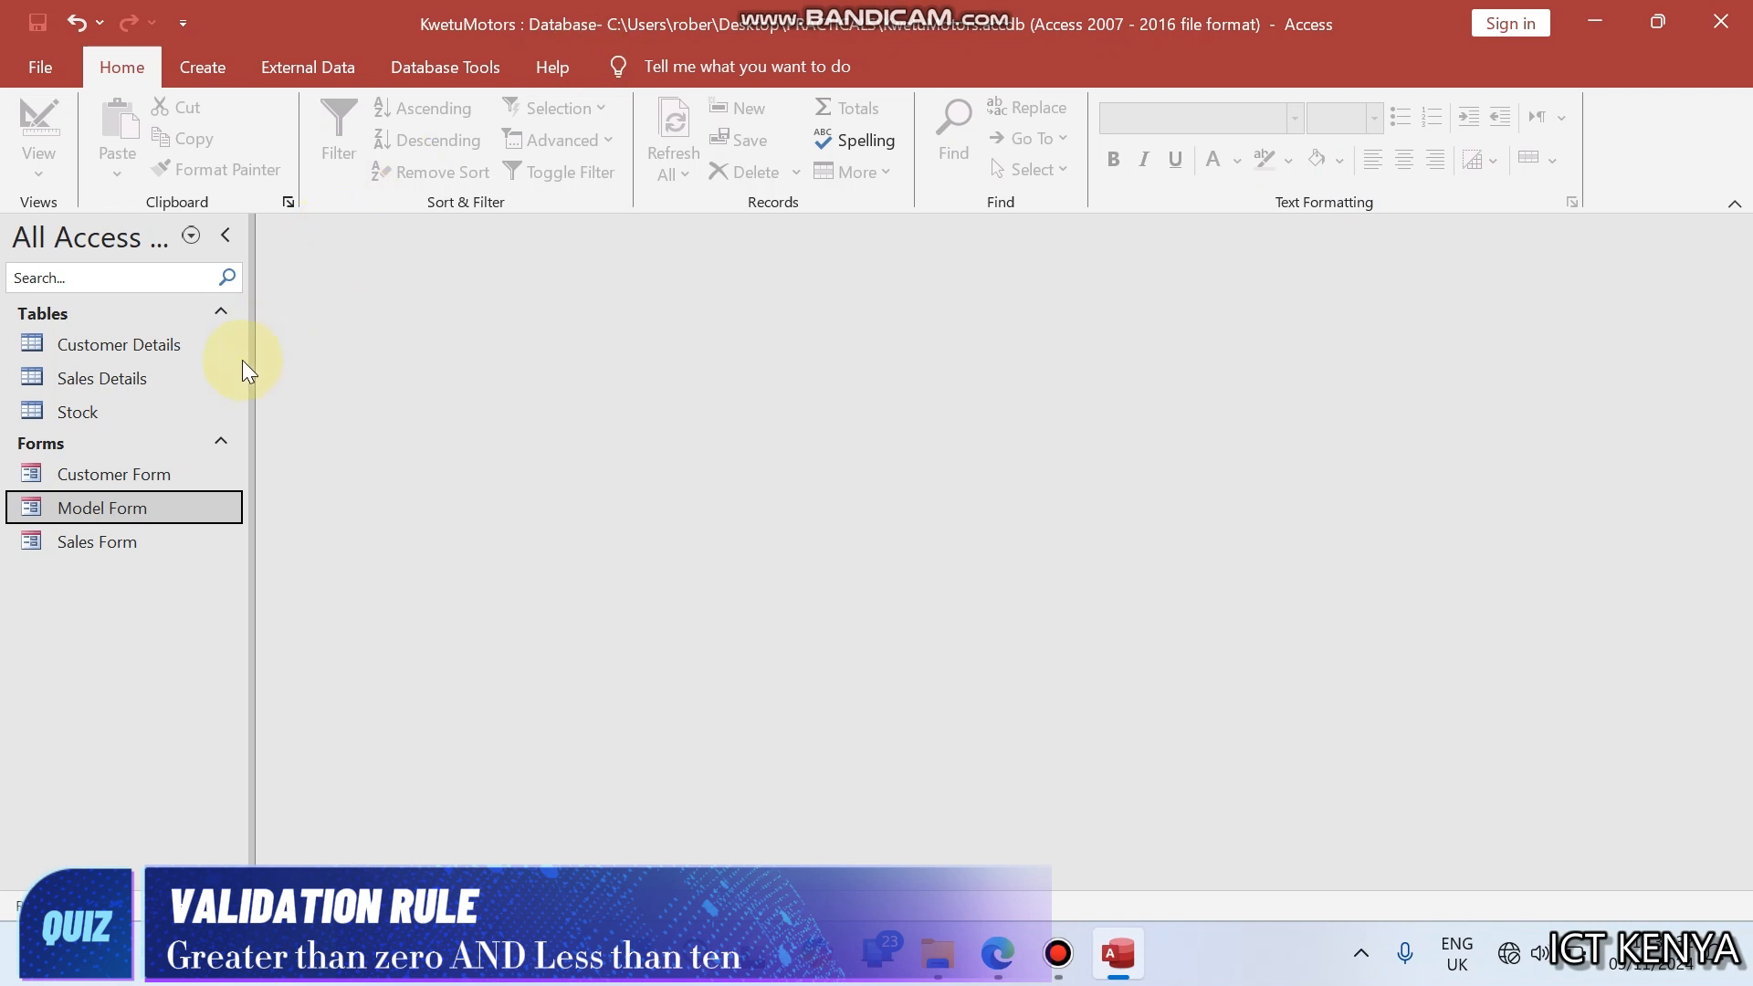
double_click(135, 416)
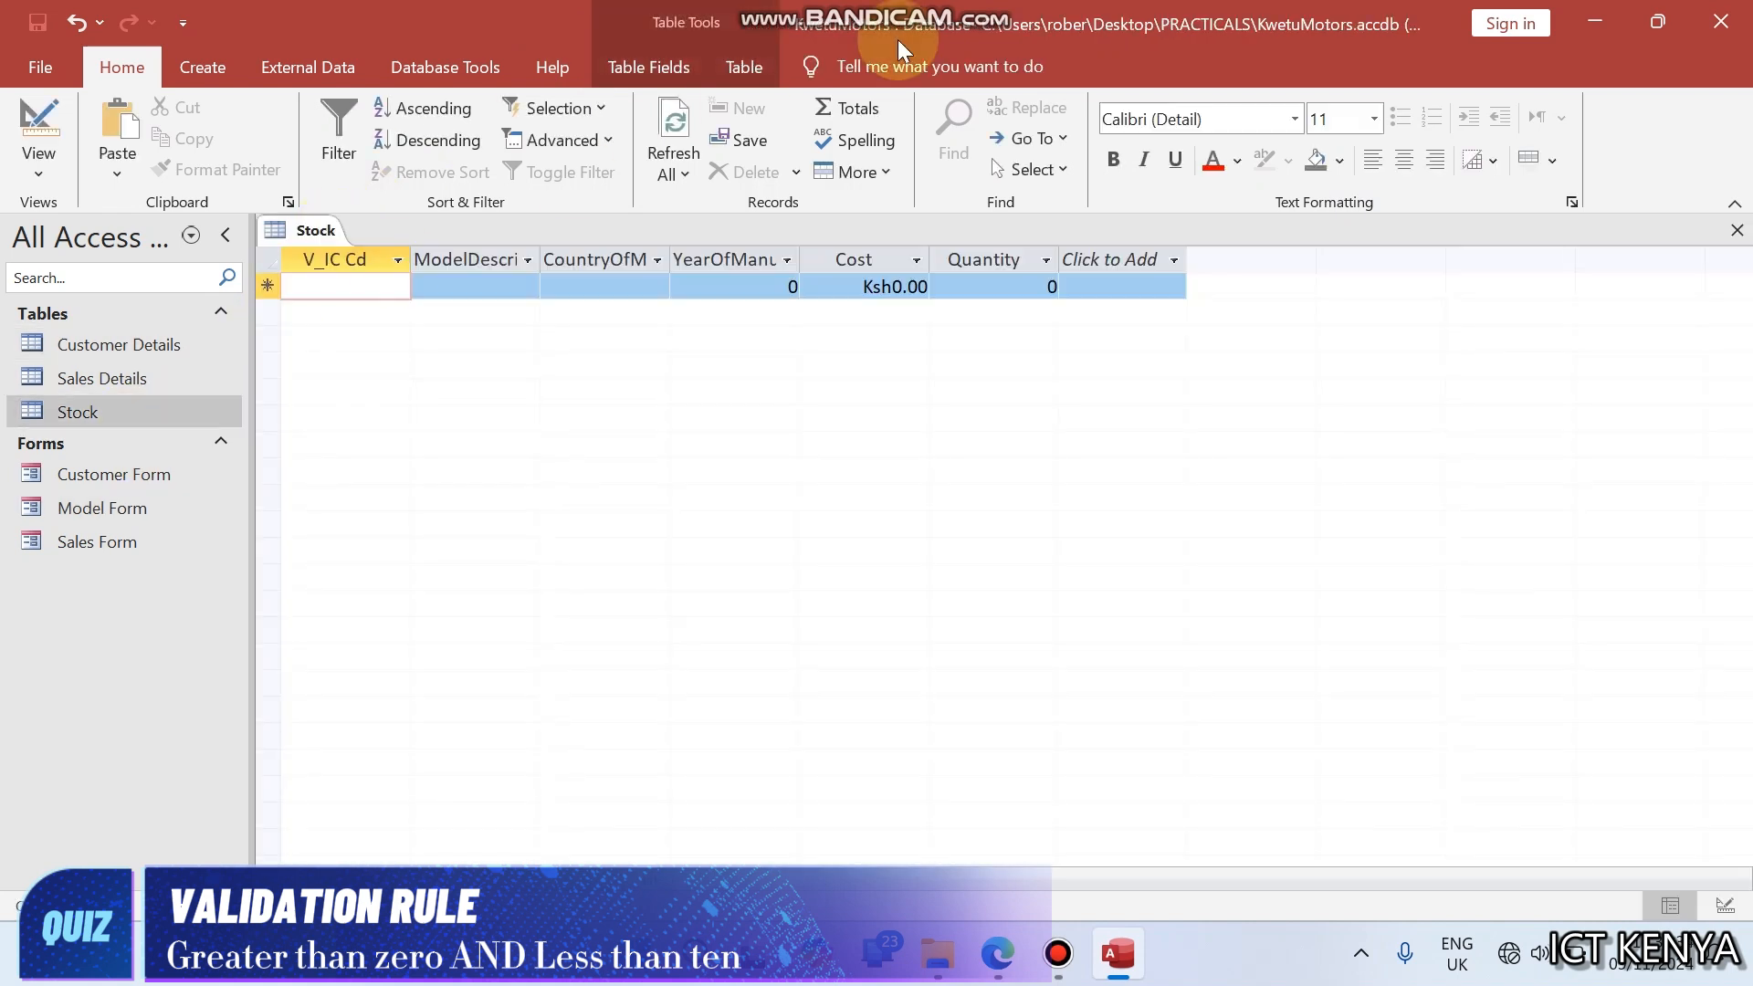
left_click(37, 130)
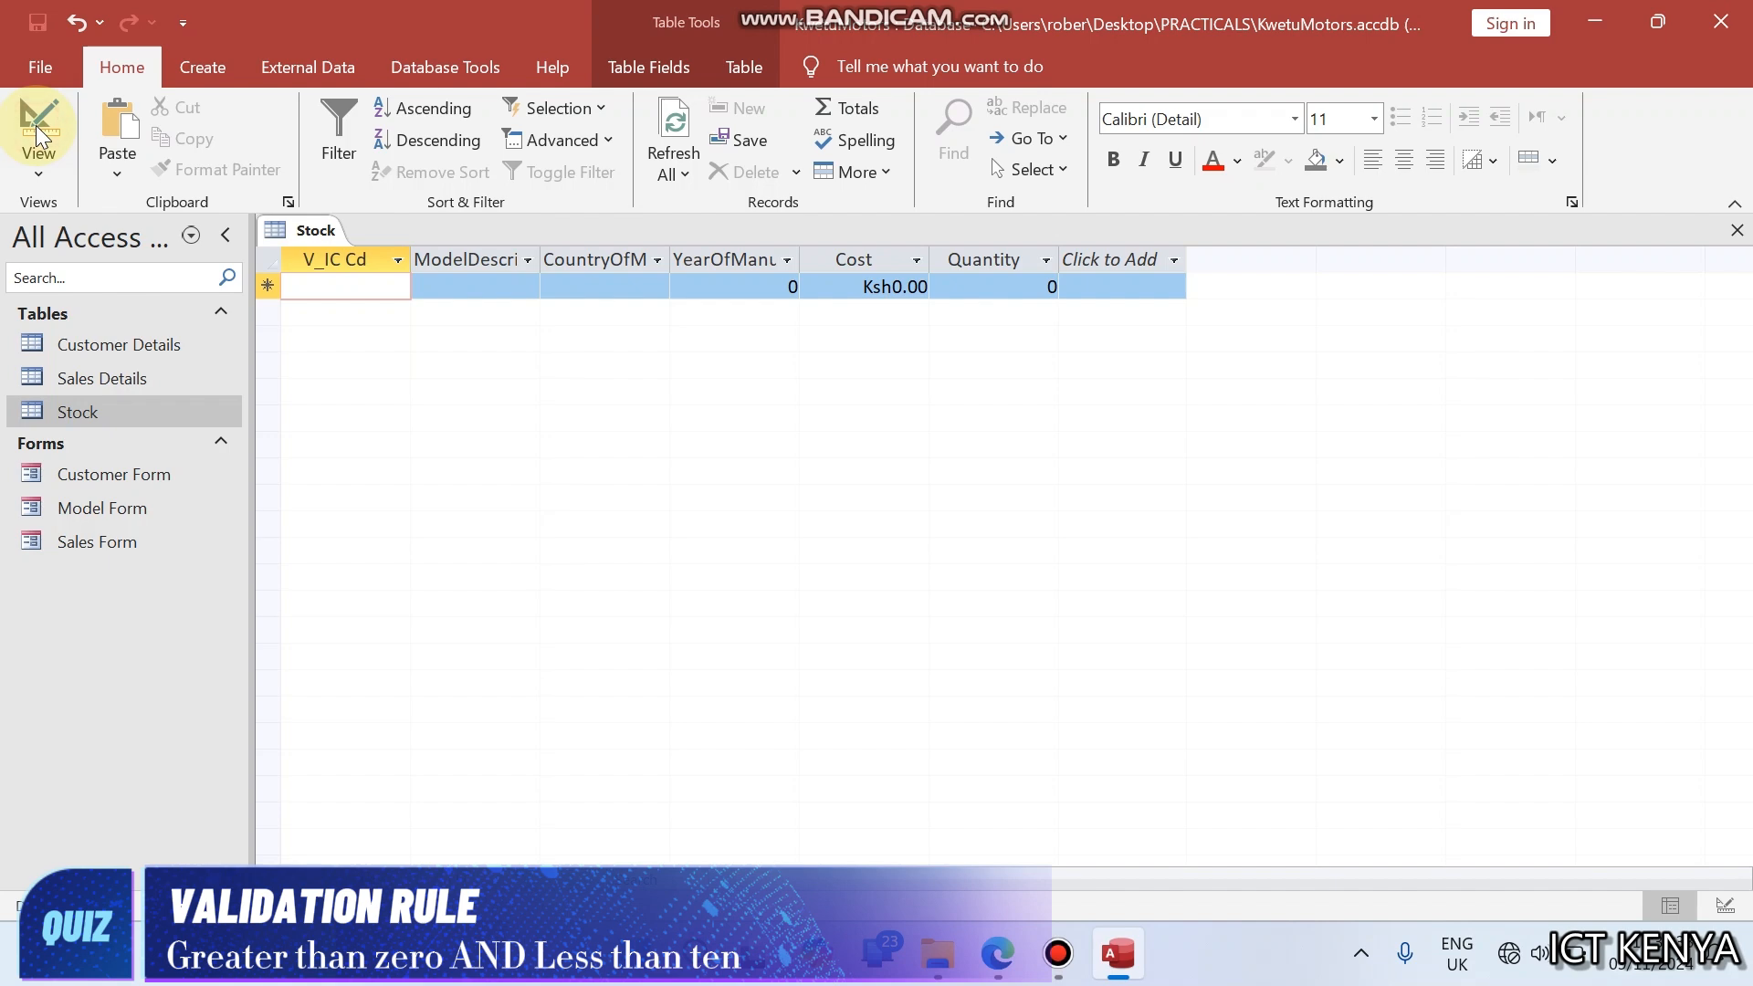
right_click(318, 234)
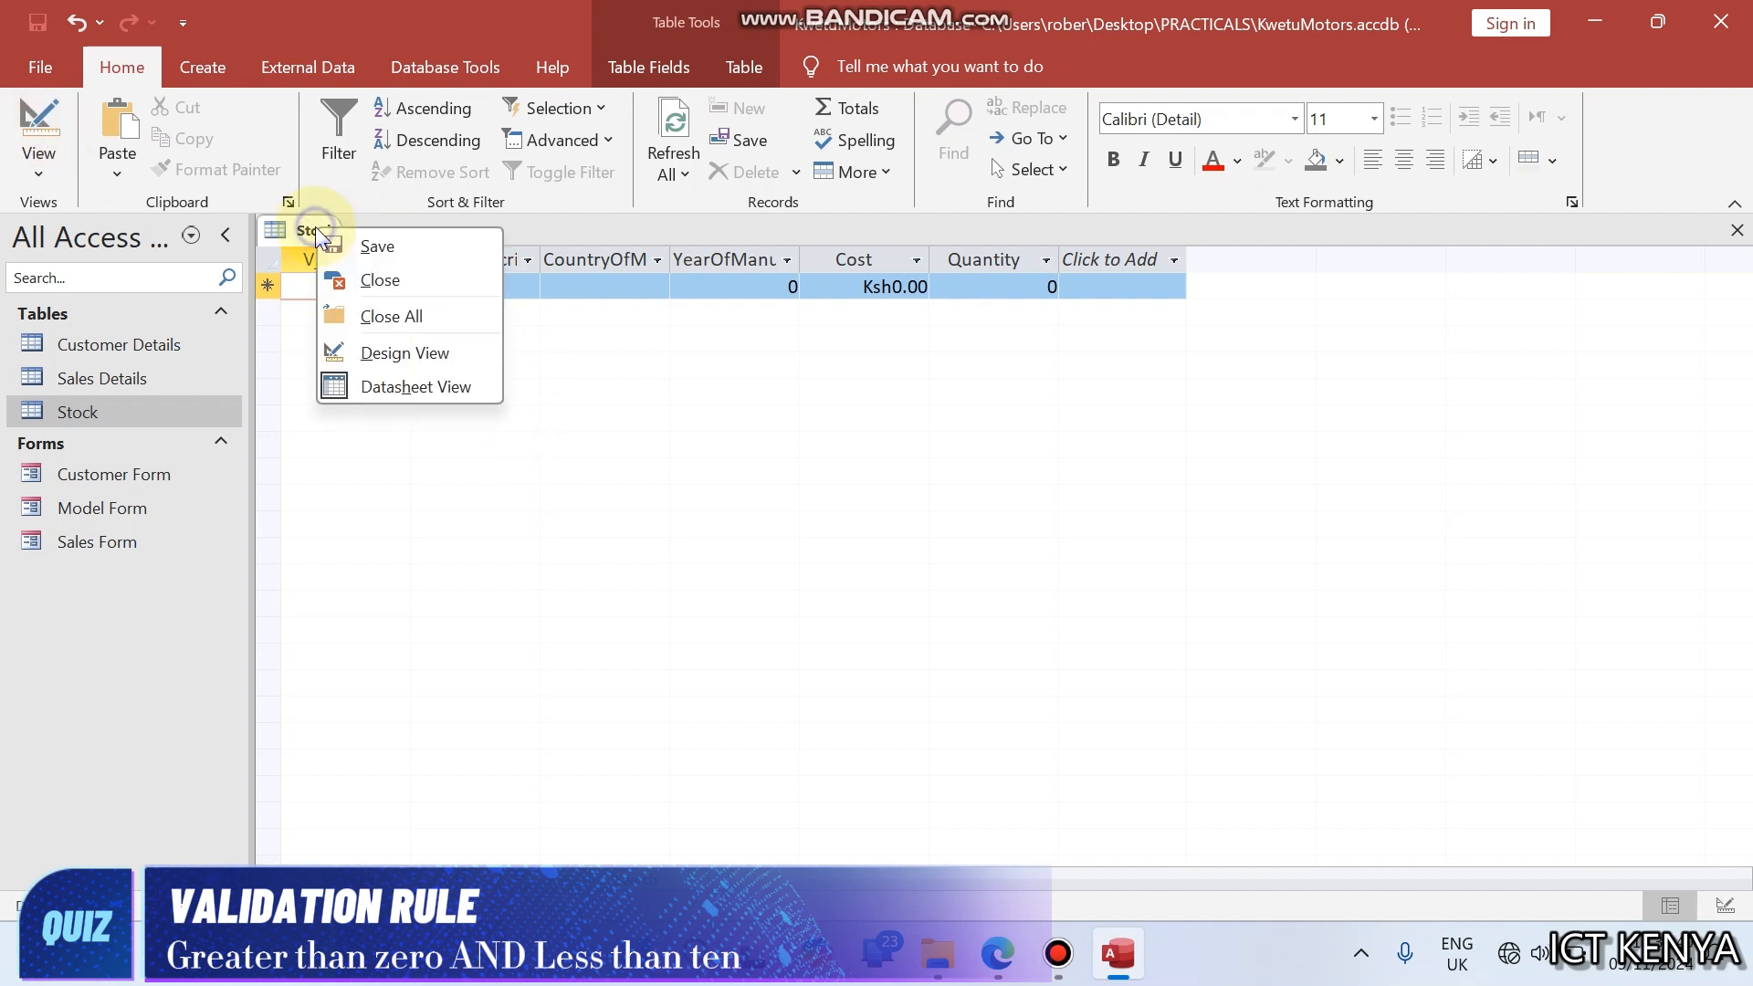
left_click(356, 354)
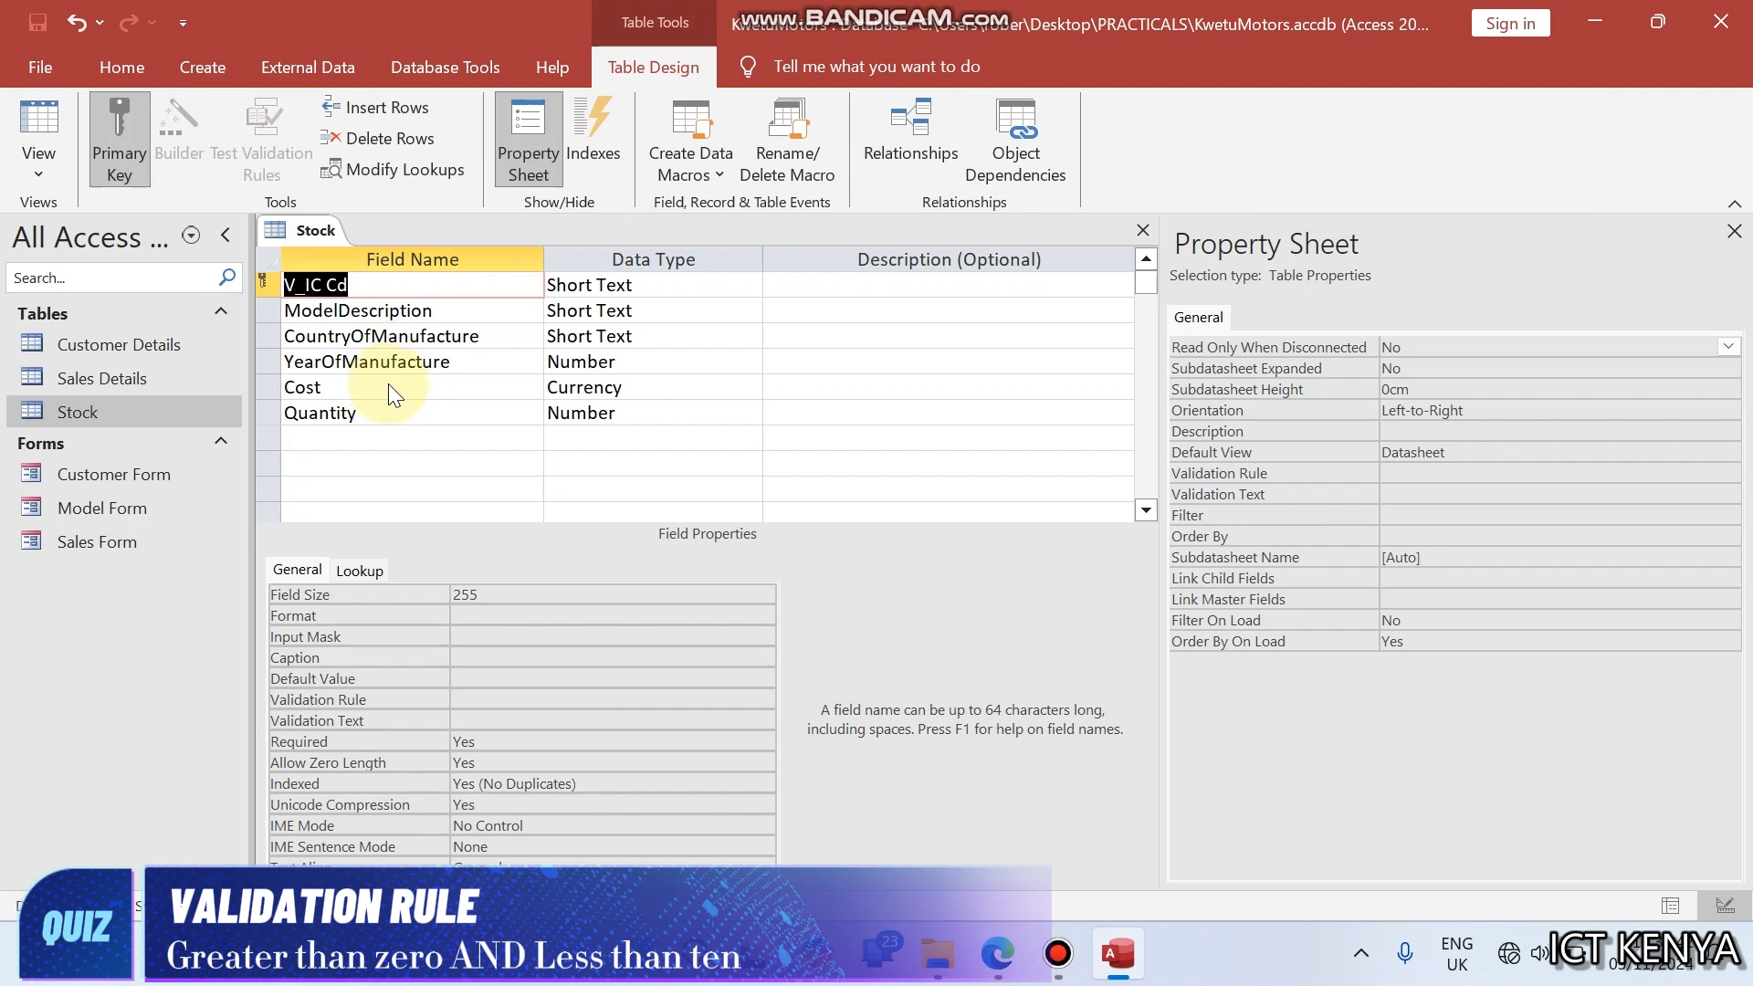
- Set the Cost field's validation rule to >0 And <10, checking the required range in question (d) of the browser's PDF
left_click(396, 387)
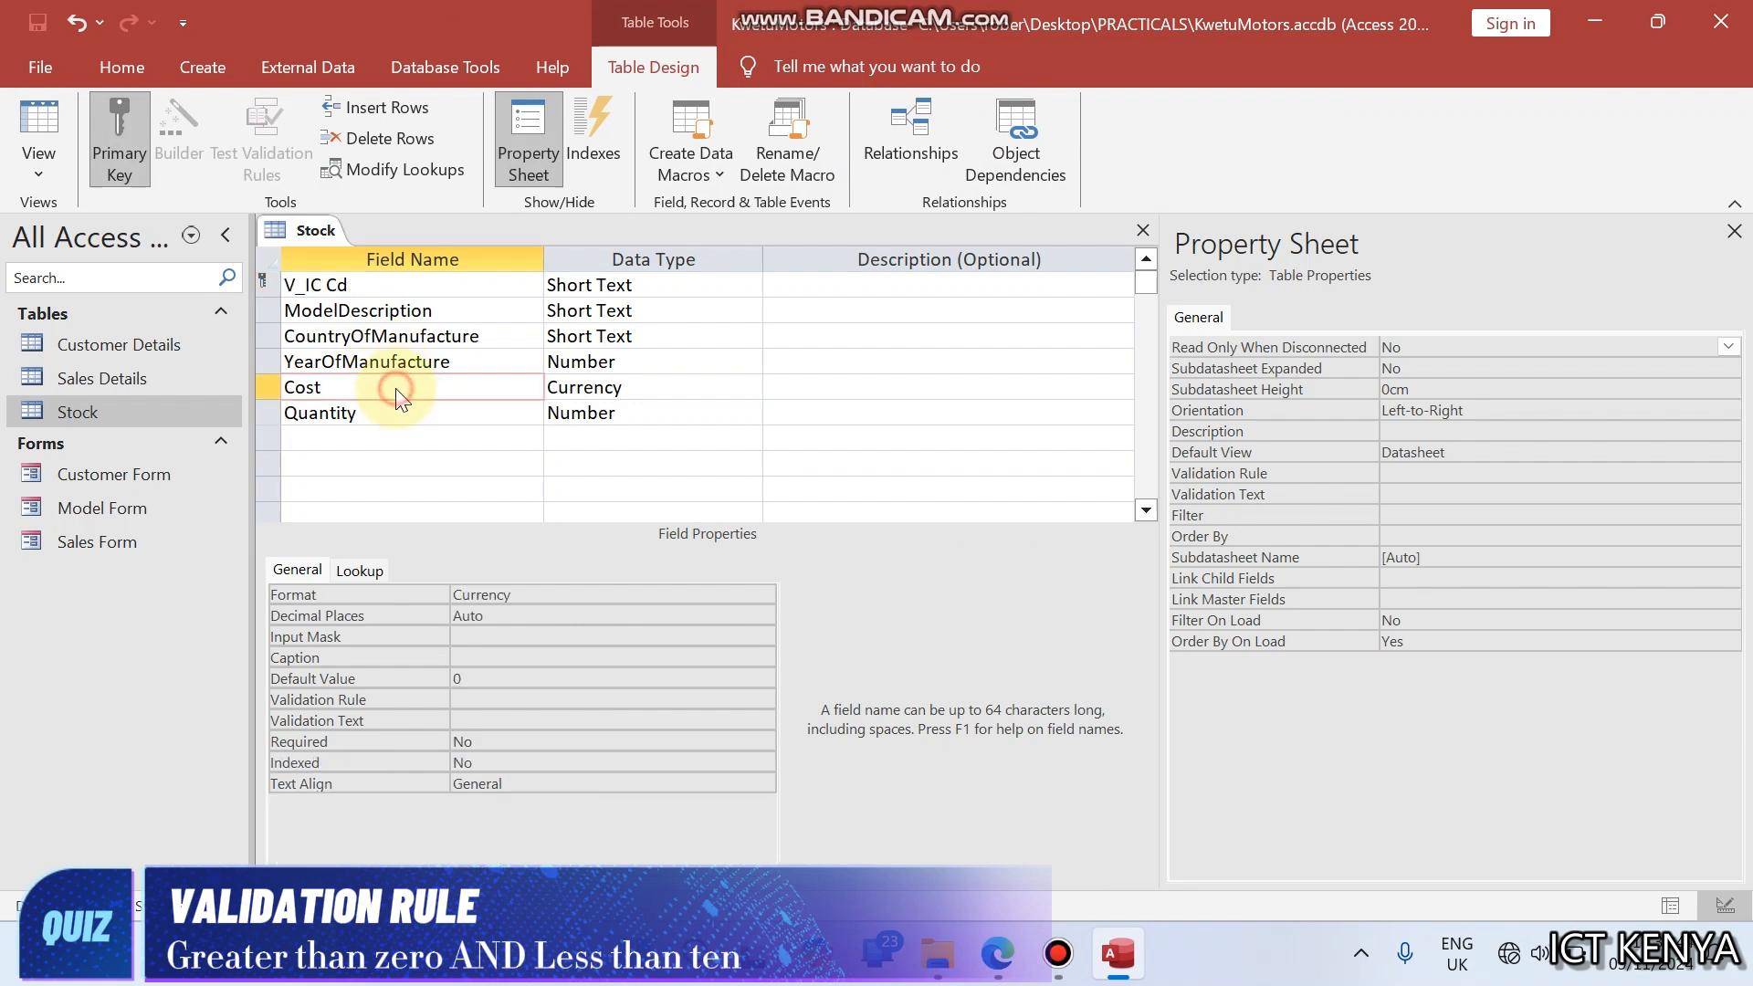
left_click(397, 416)
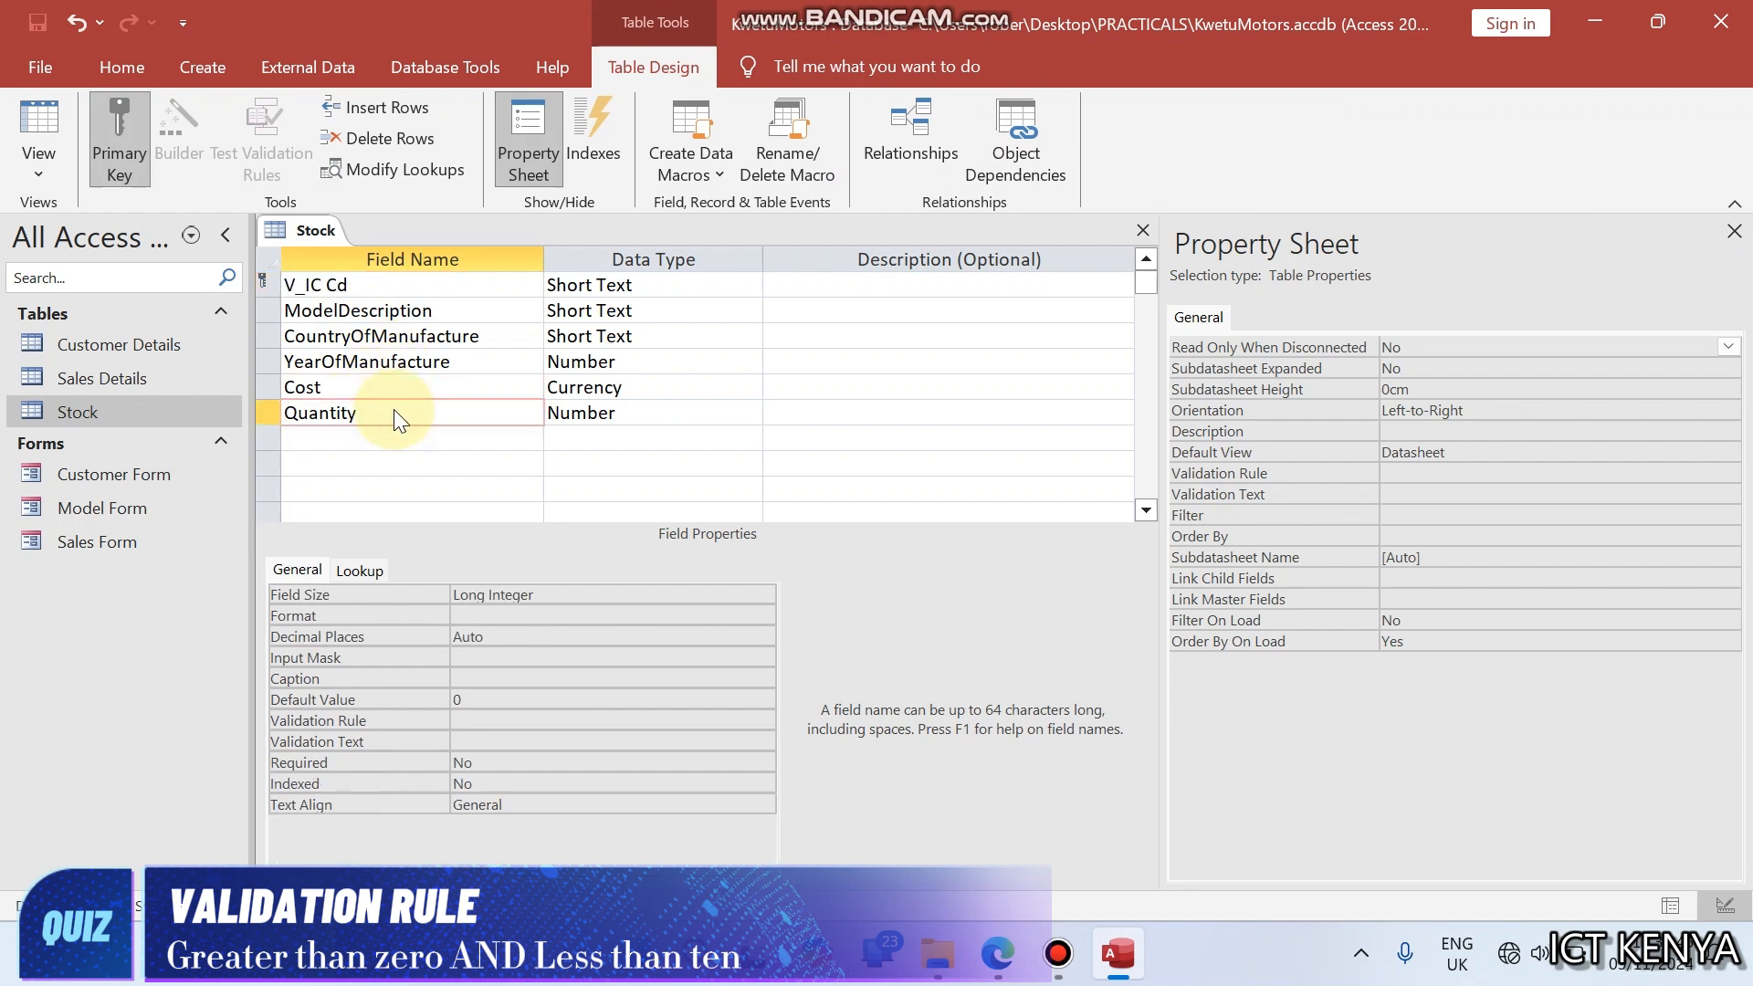
left_click(470, 722)
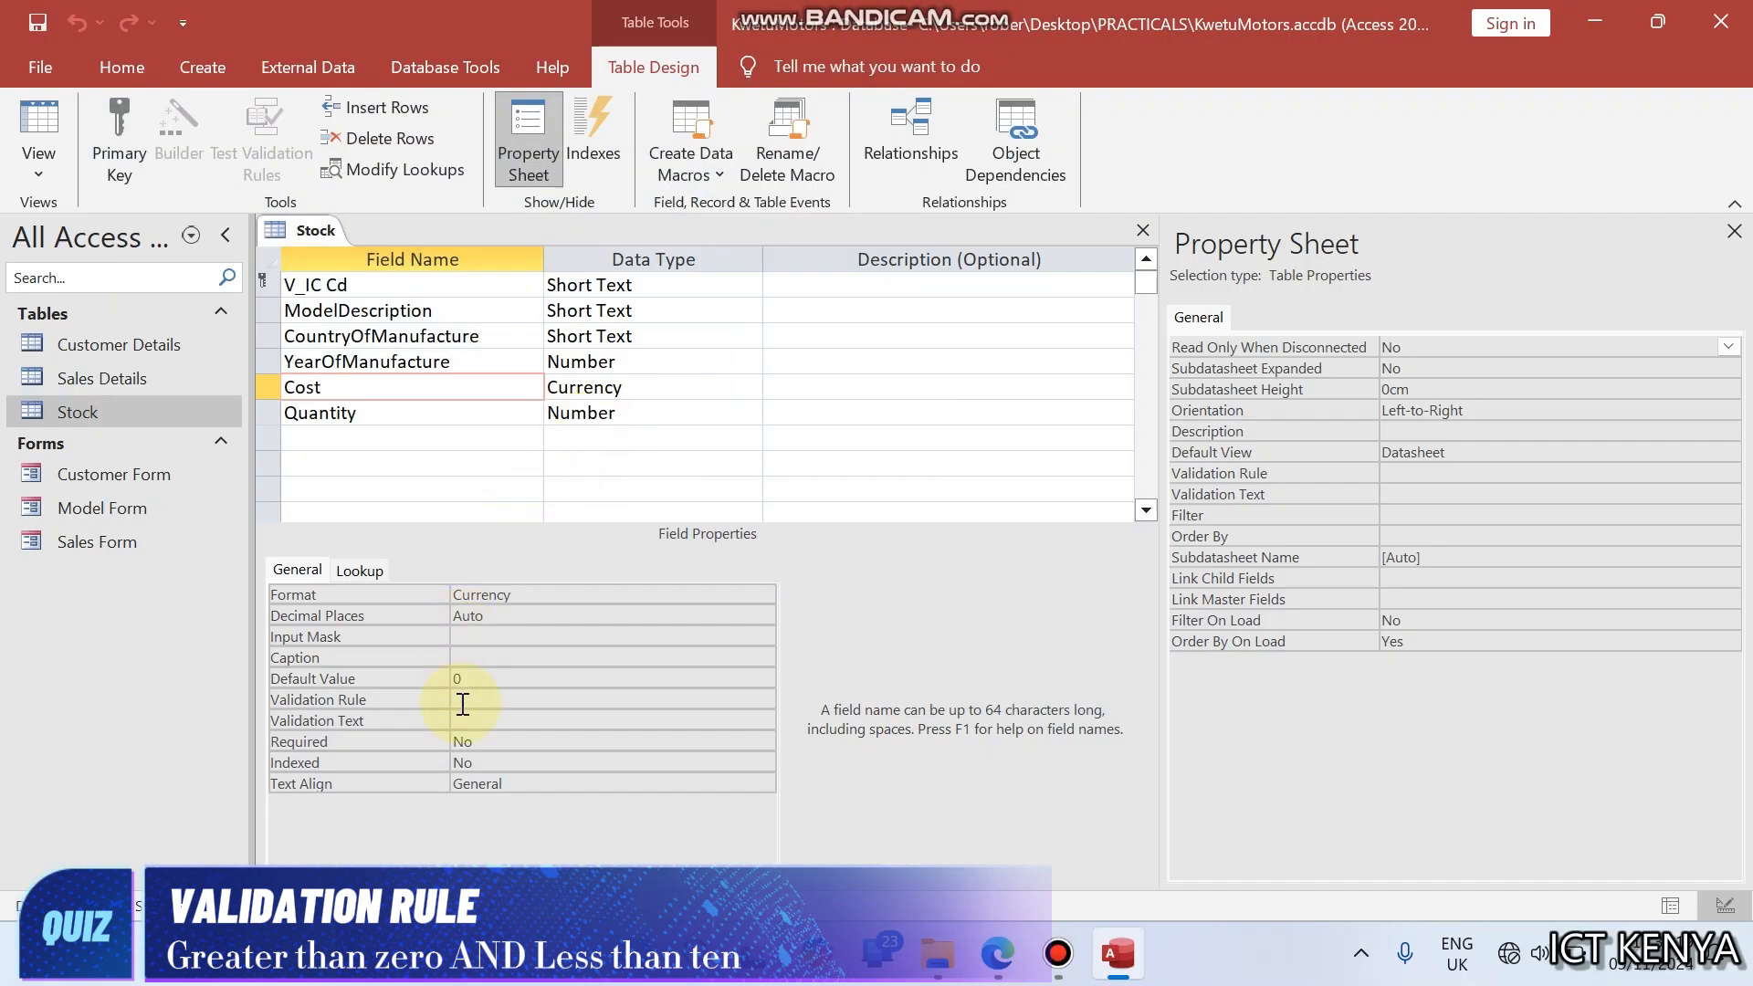
left_click(466, 699)
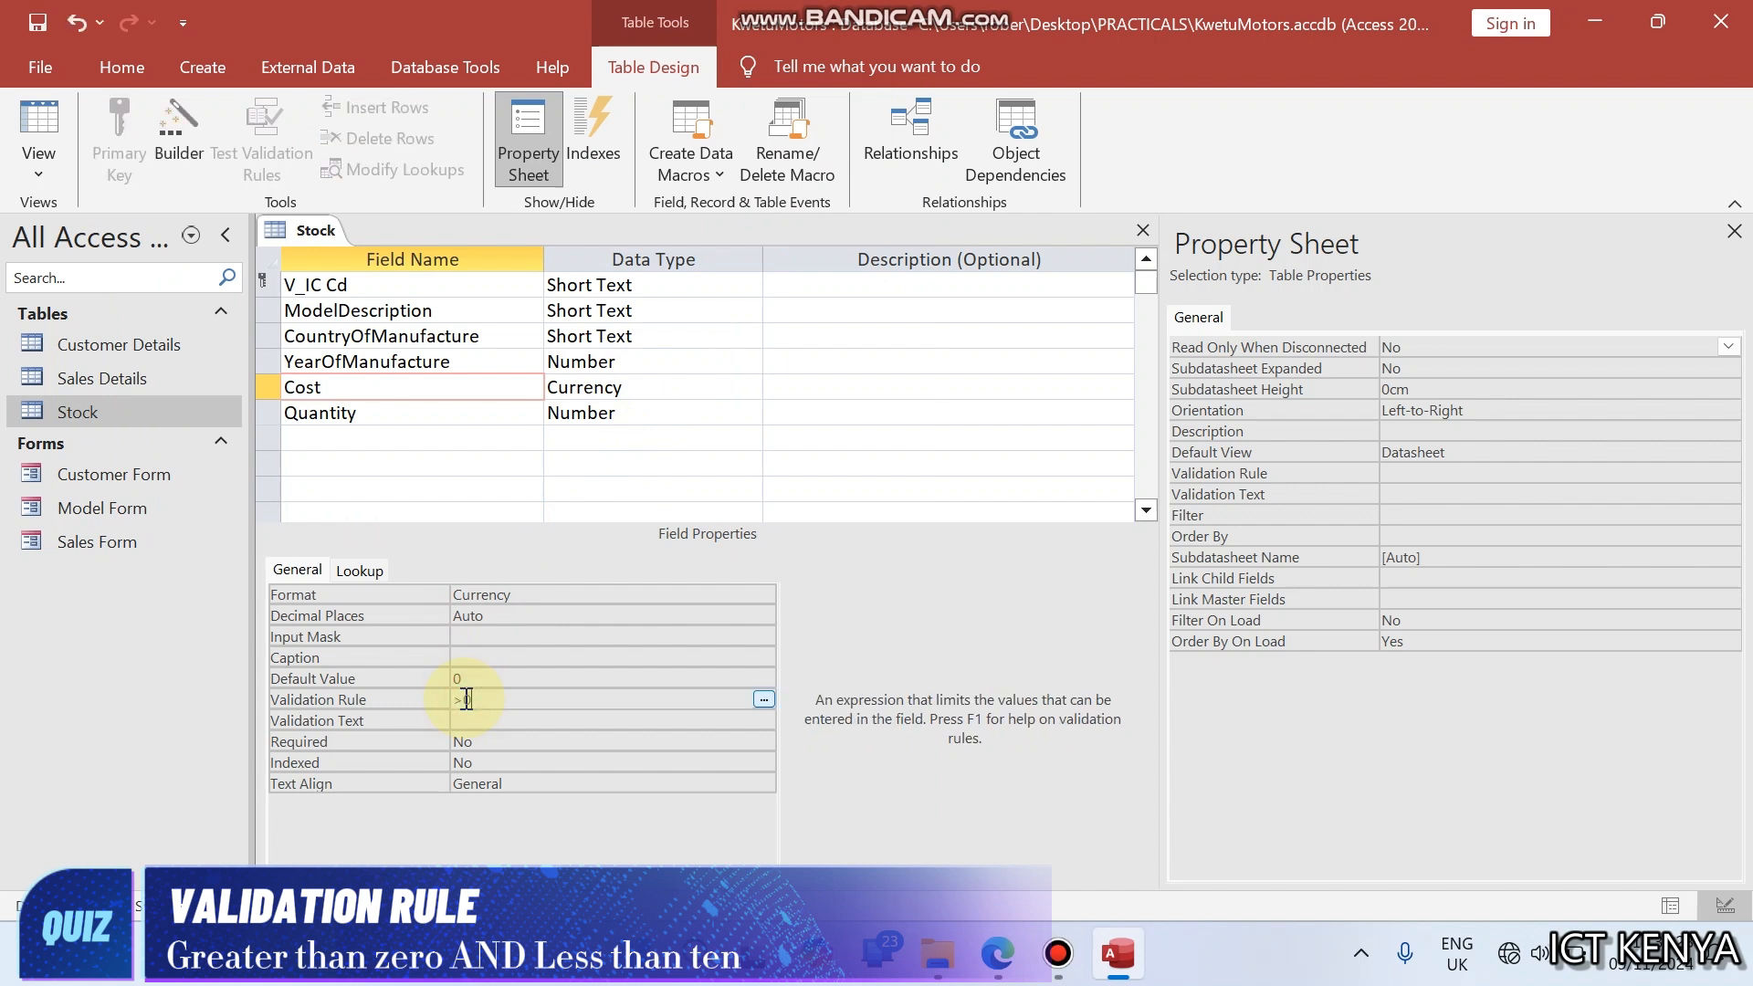
left_click(997, 954)
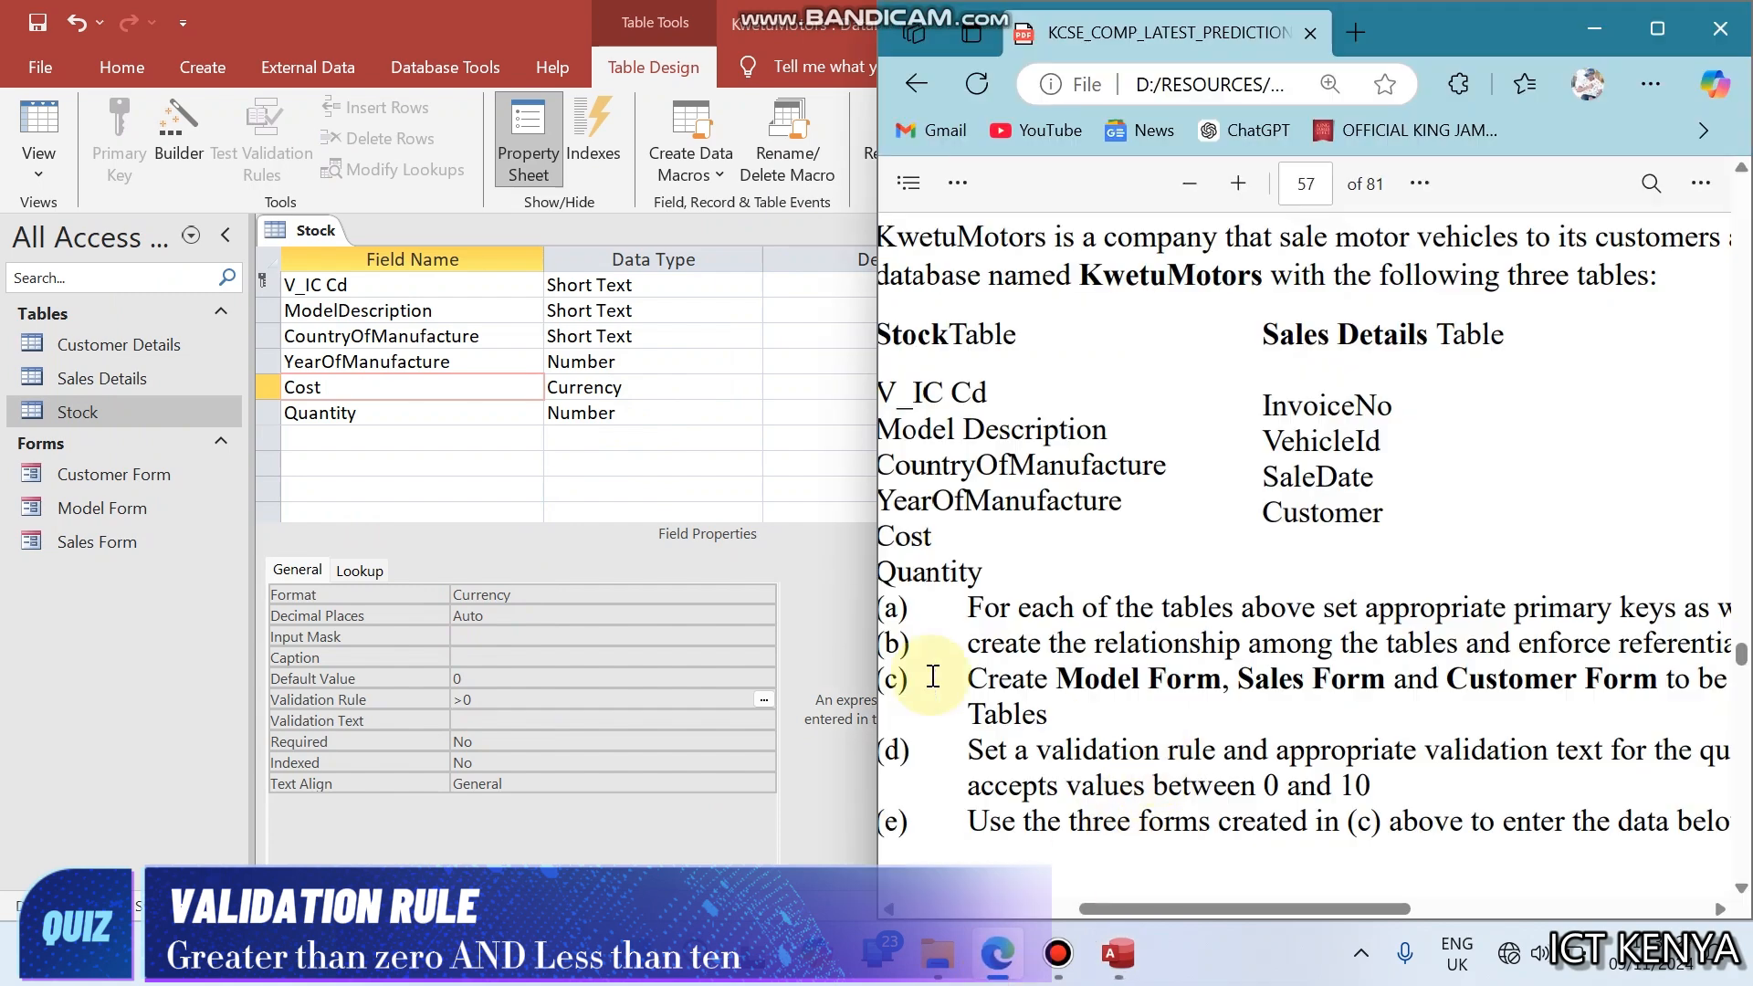
left_click(503, 699)
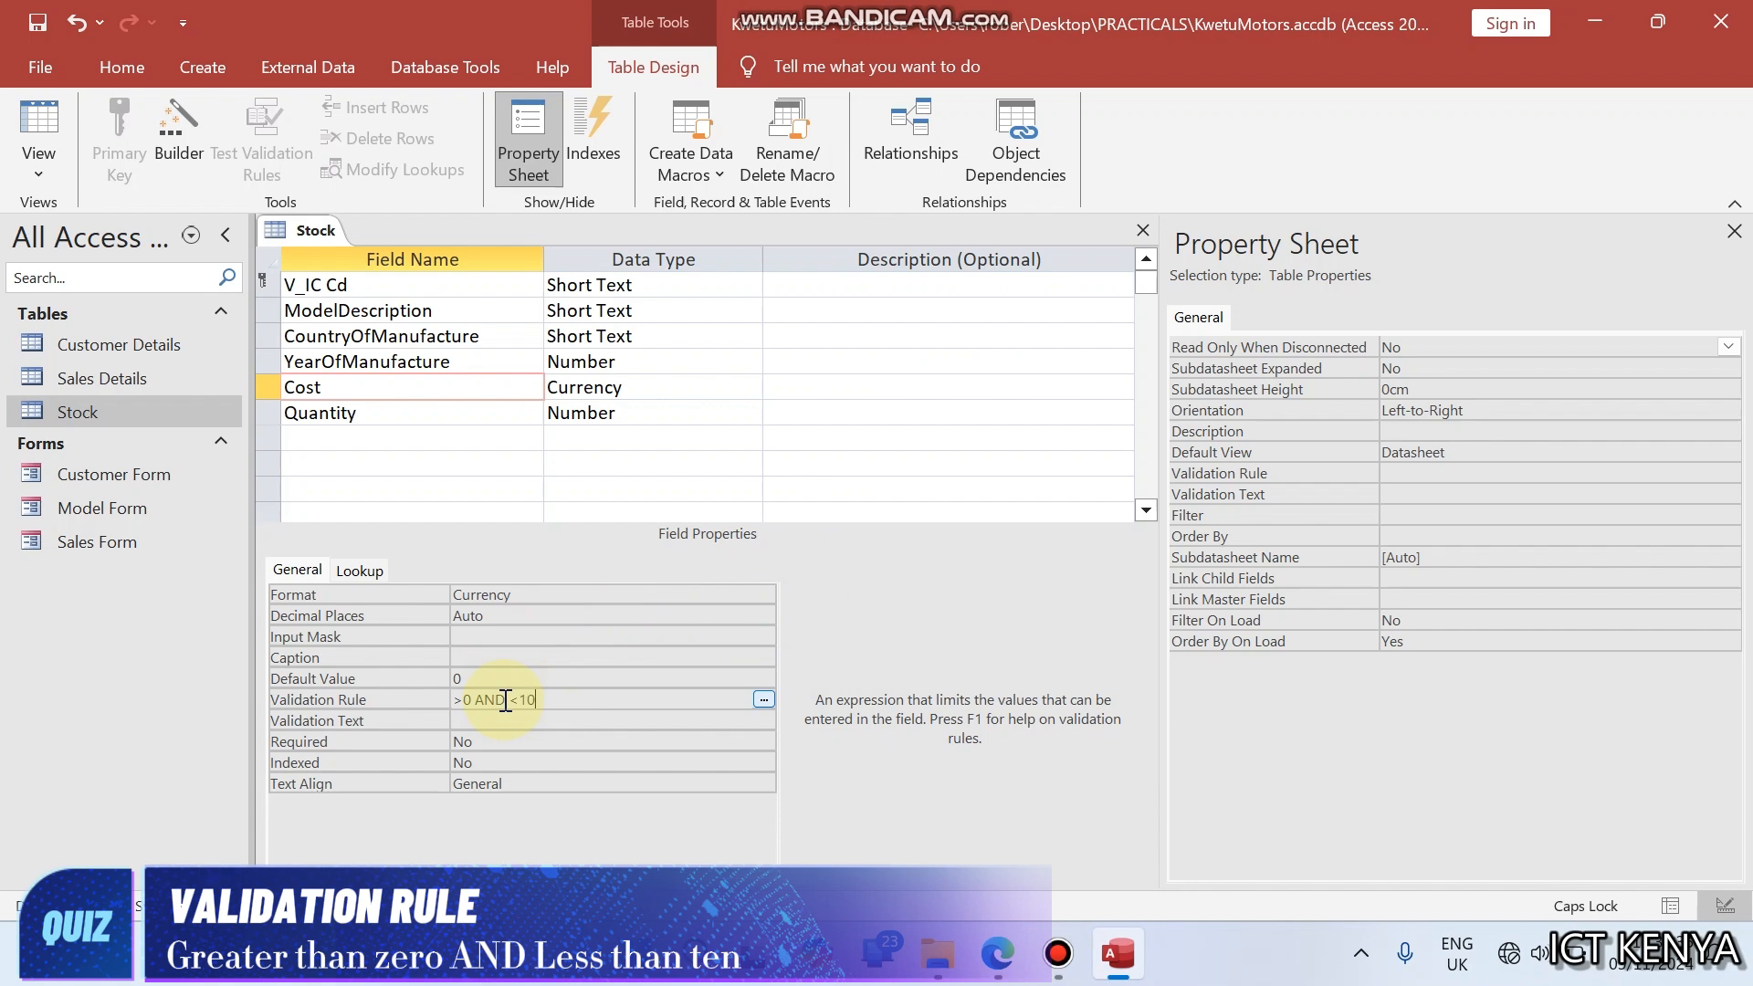
- Set the Cost field's validation text to "Input should be between 0 and 10" and show the Stock table in Datasheet View
left_click(508, 723)
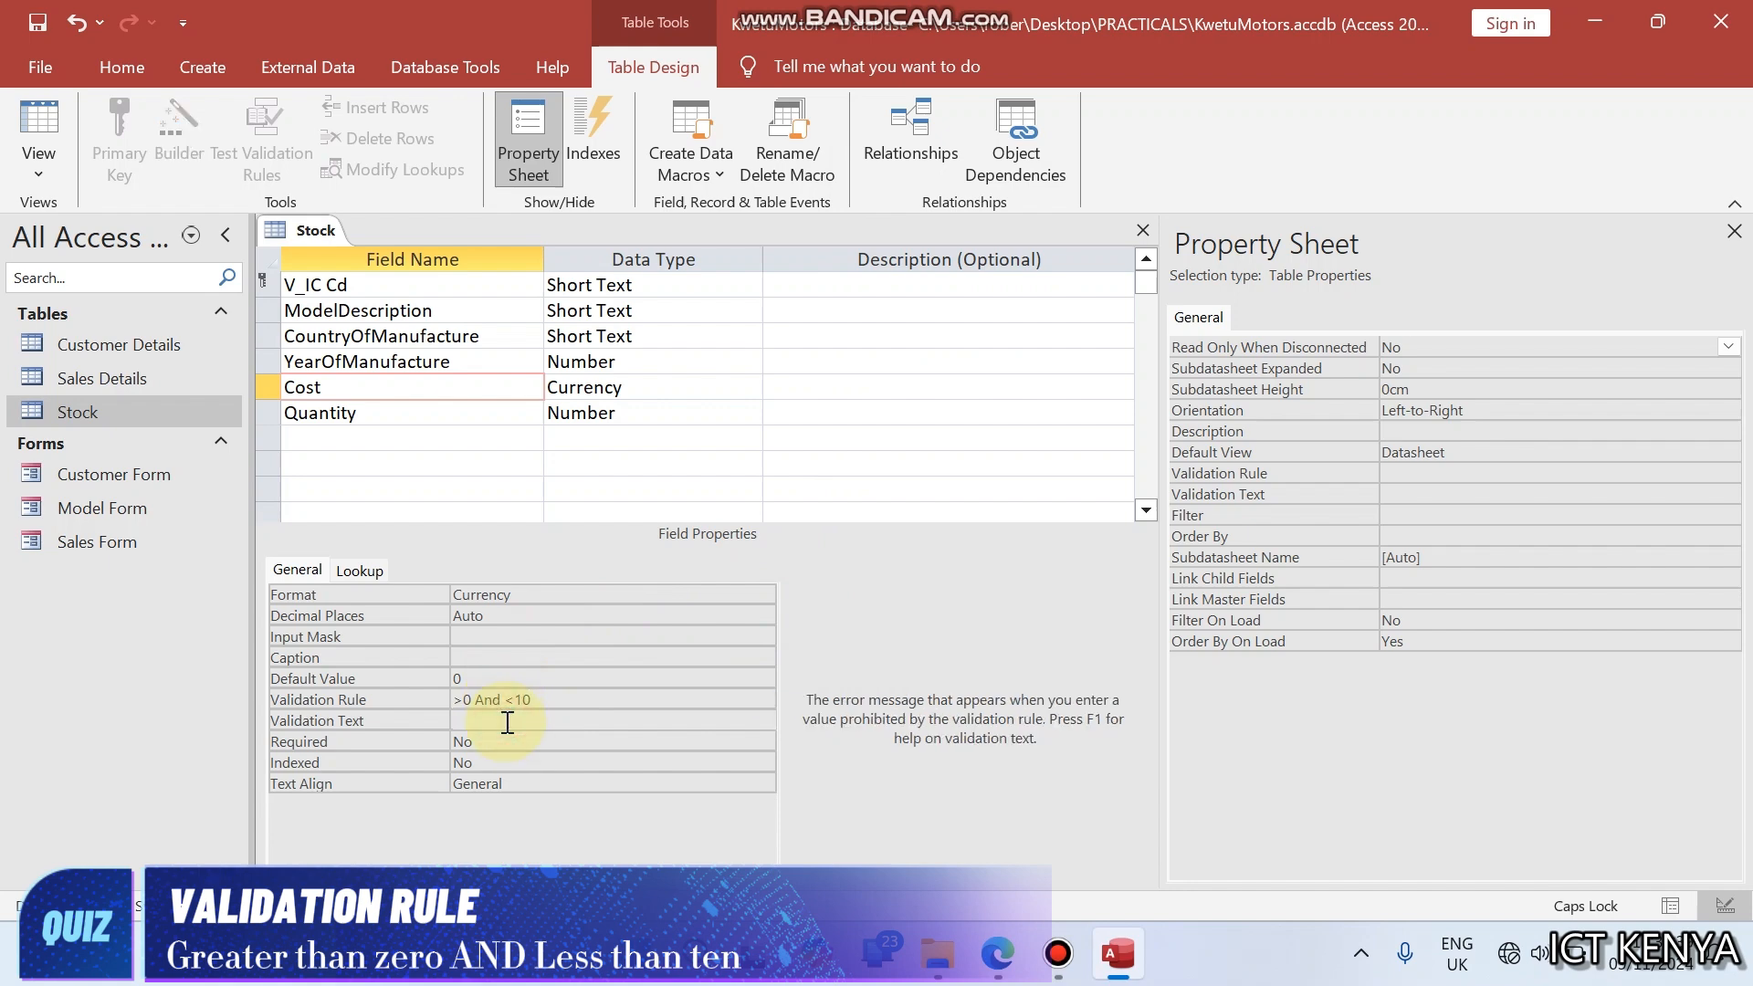
key("Caps_Lock")
left_click(38, 127)
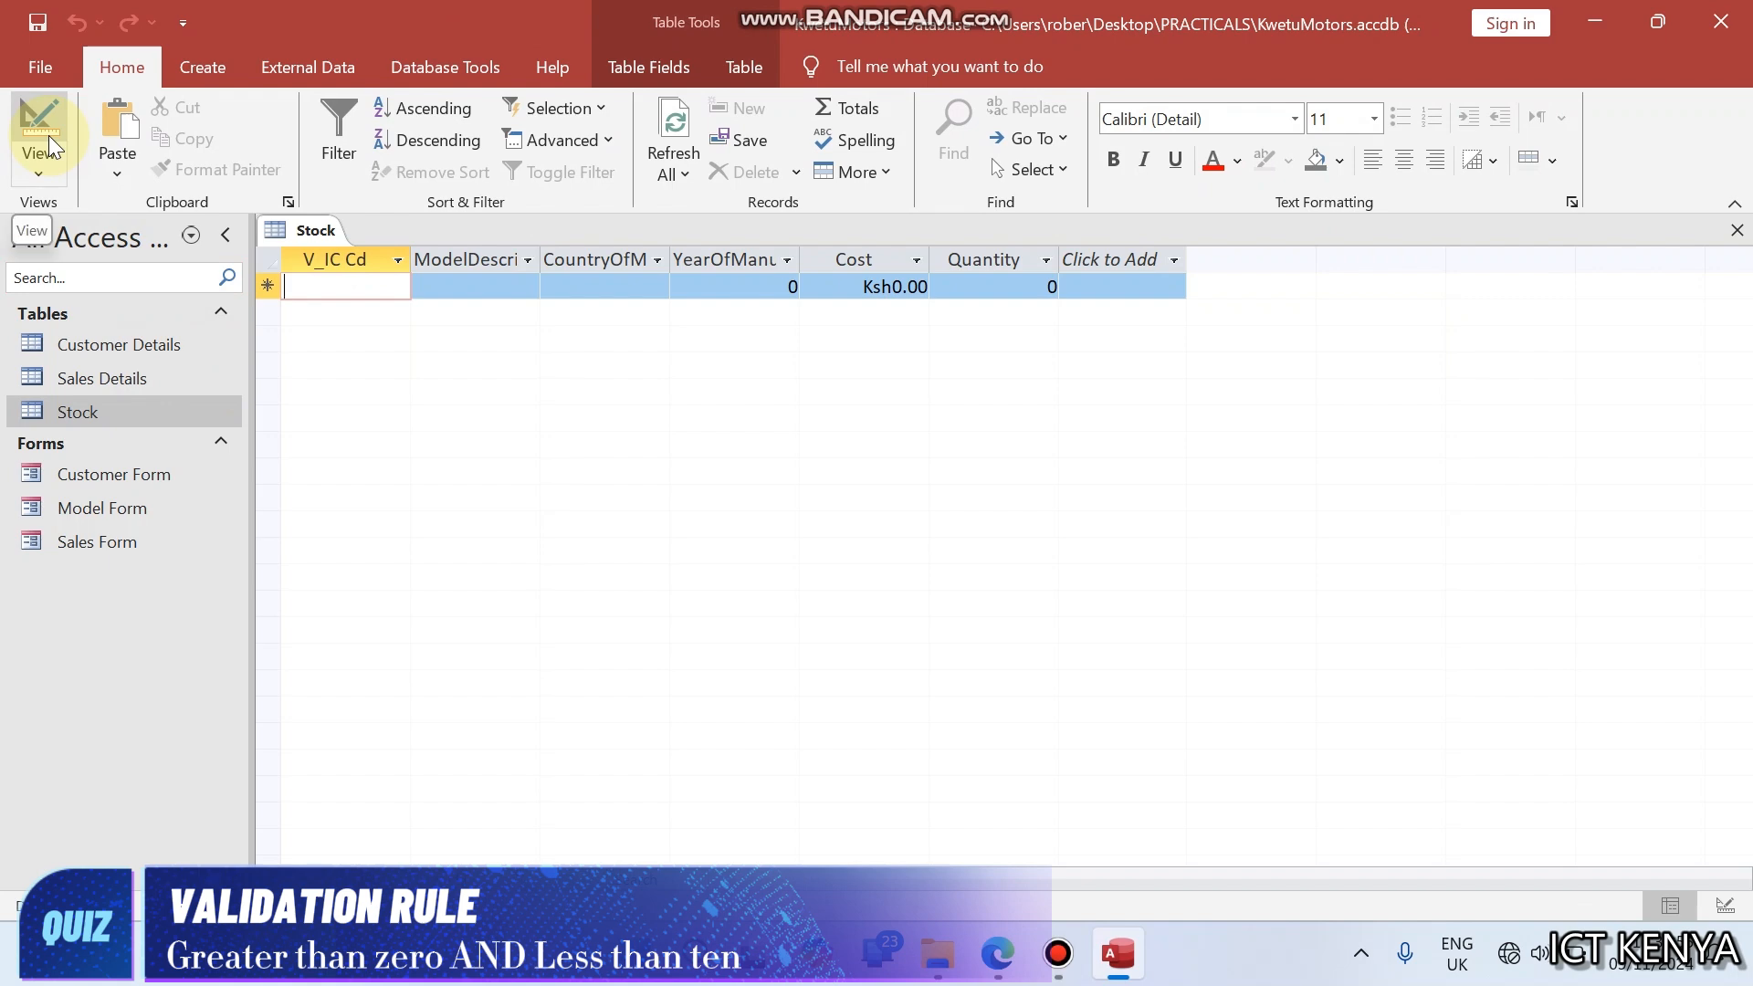
- Read question (e) in the browser's PDF about entering the data through the three forms
left_click(999, 954)
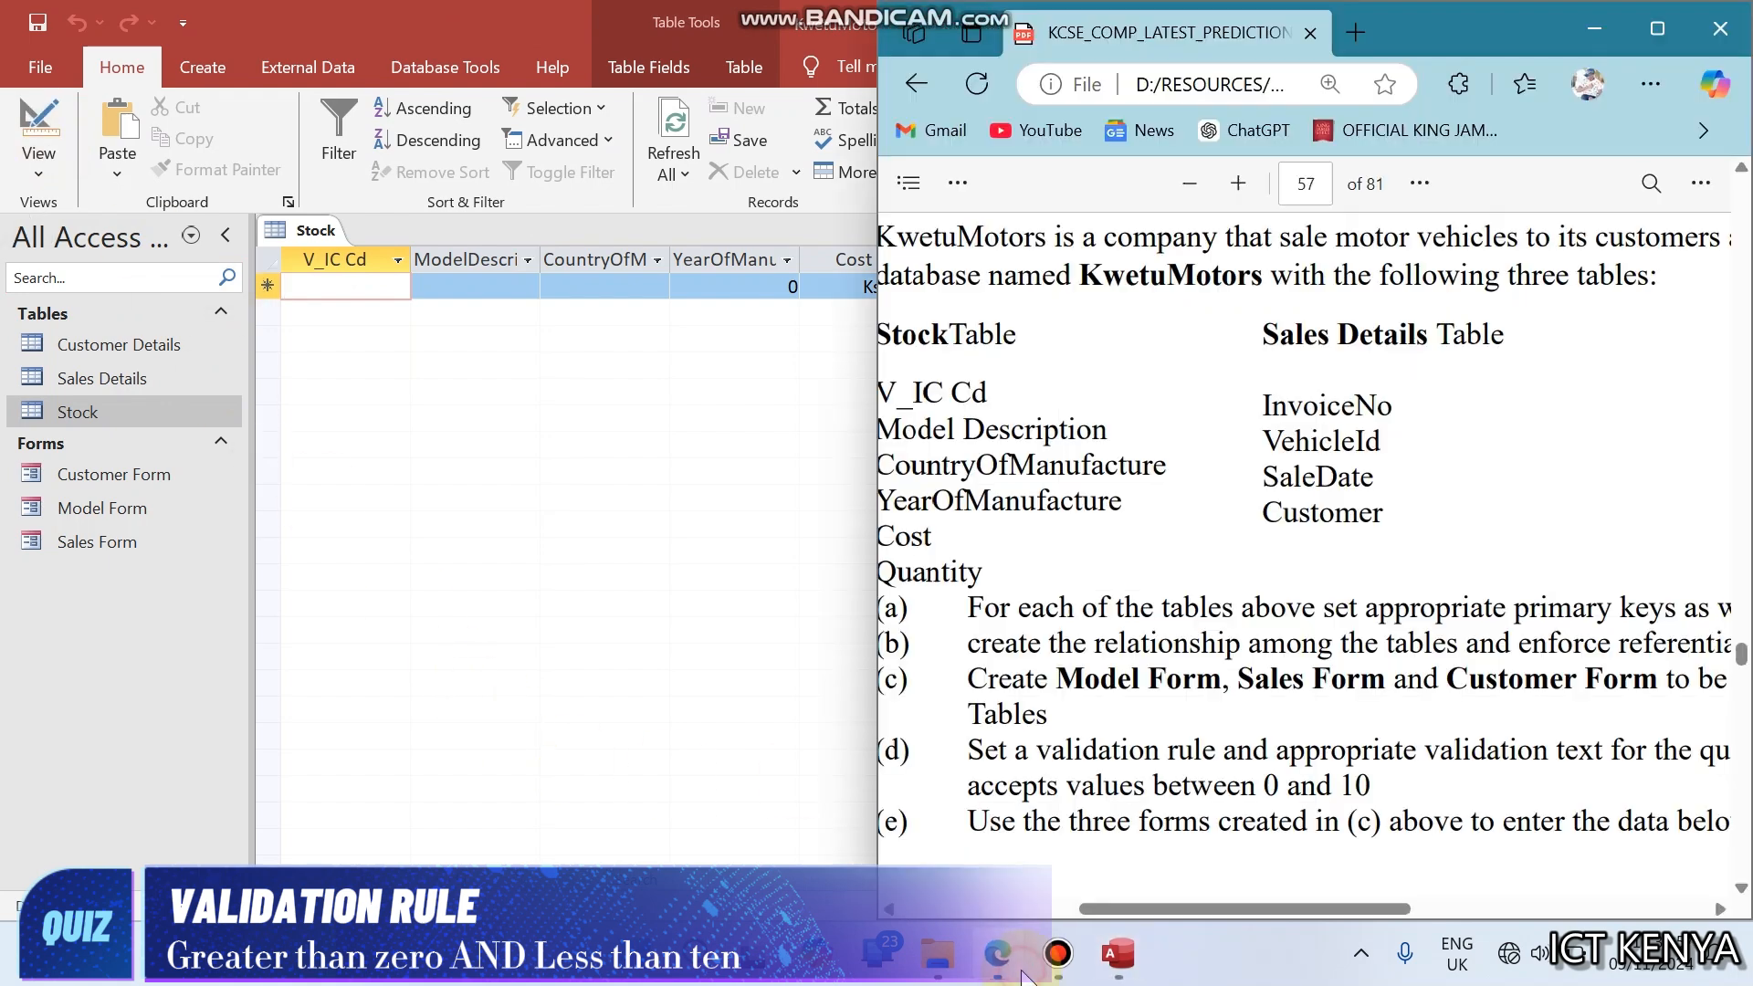
scroll(1103, 776, "down", 2)
scroll(1103, 776, "right", 1)
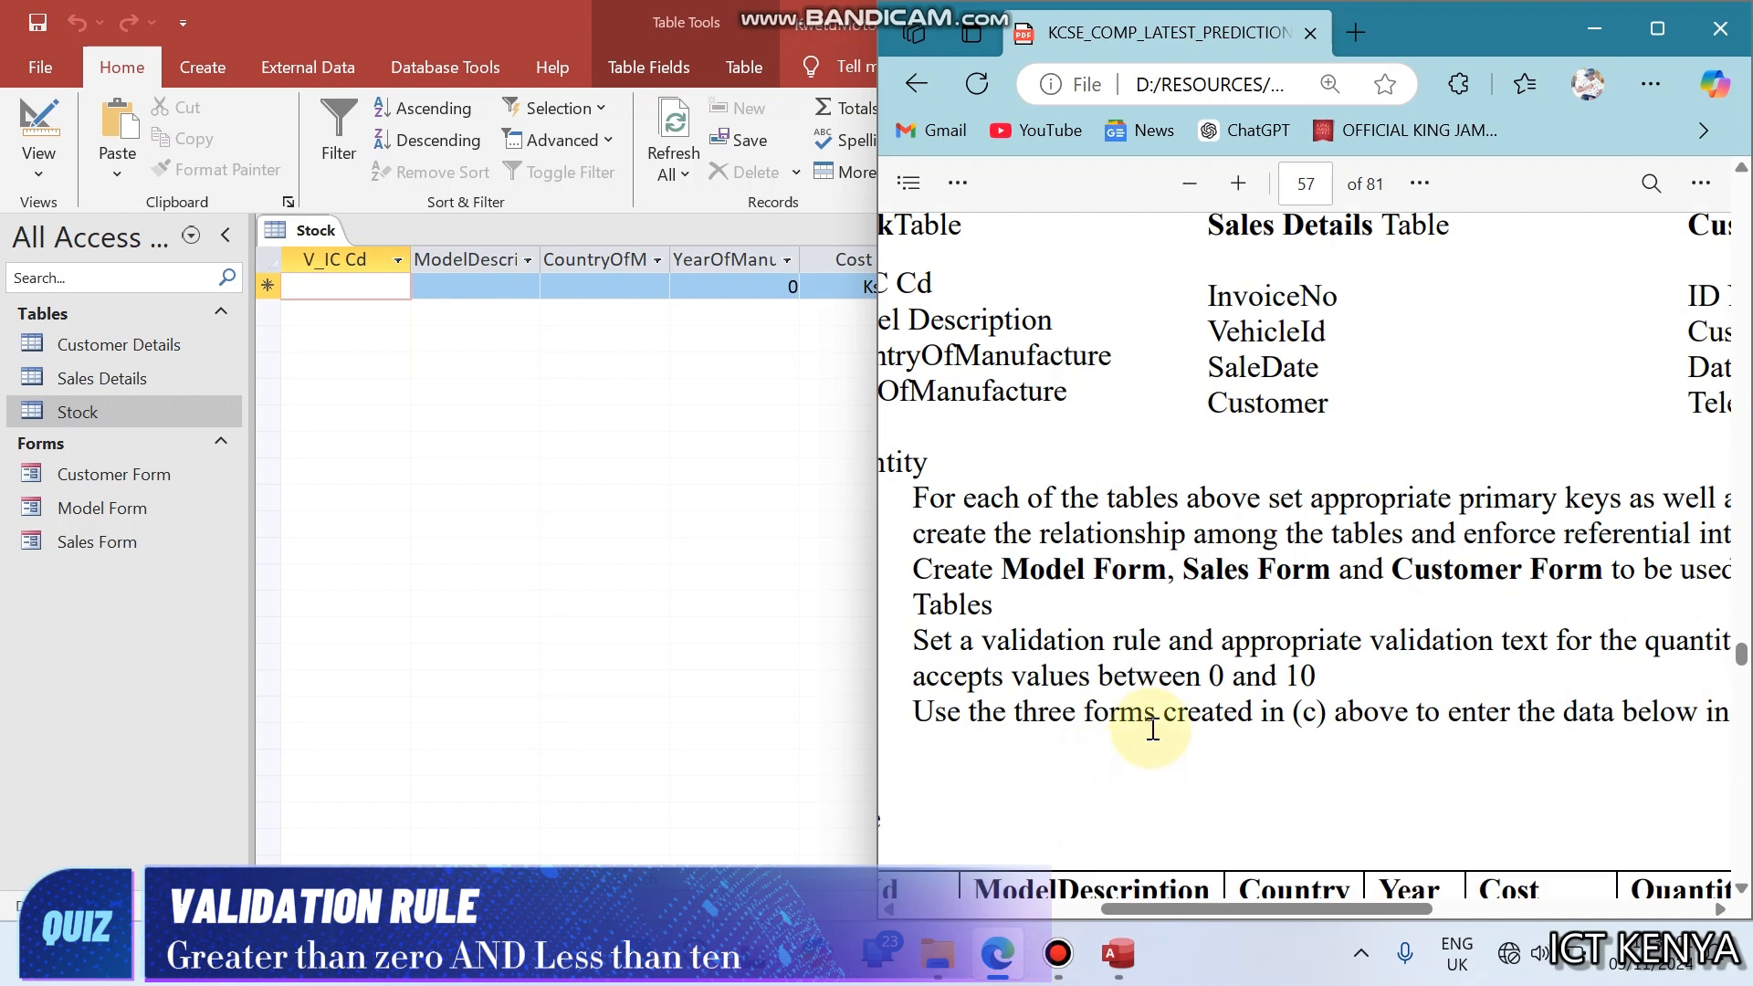
left_click_drag(1153, 729, 1616, 727)
left_click(1612, 731)
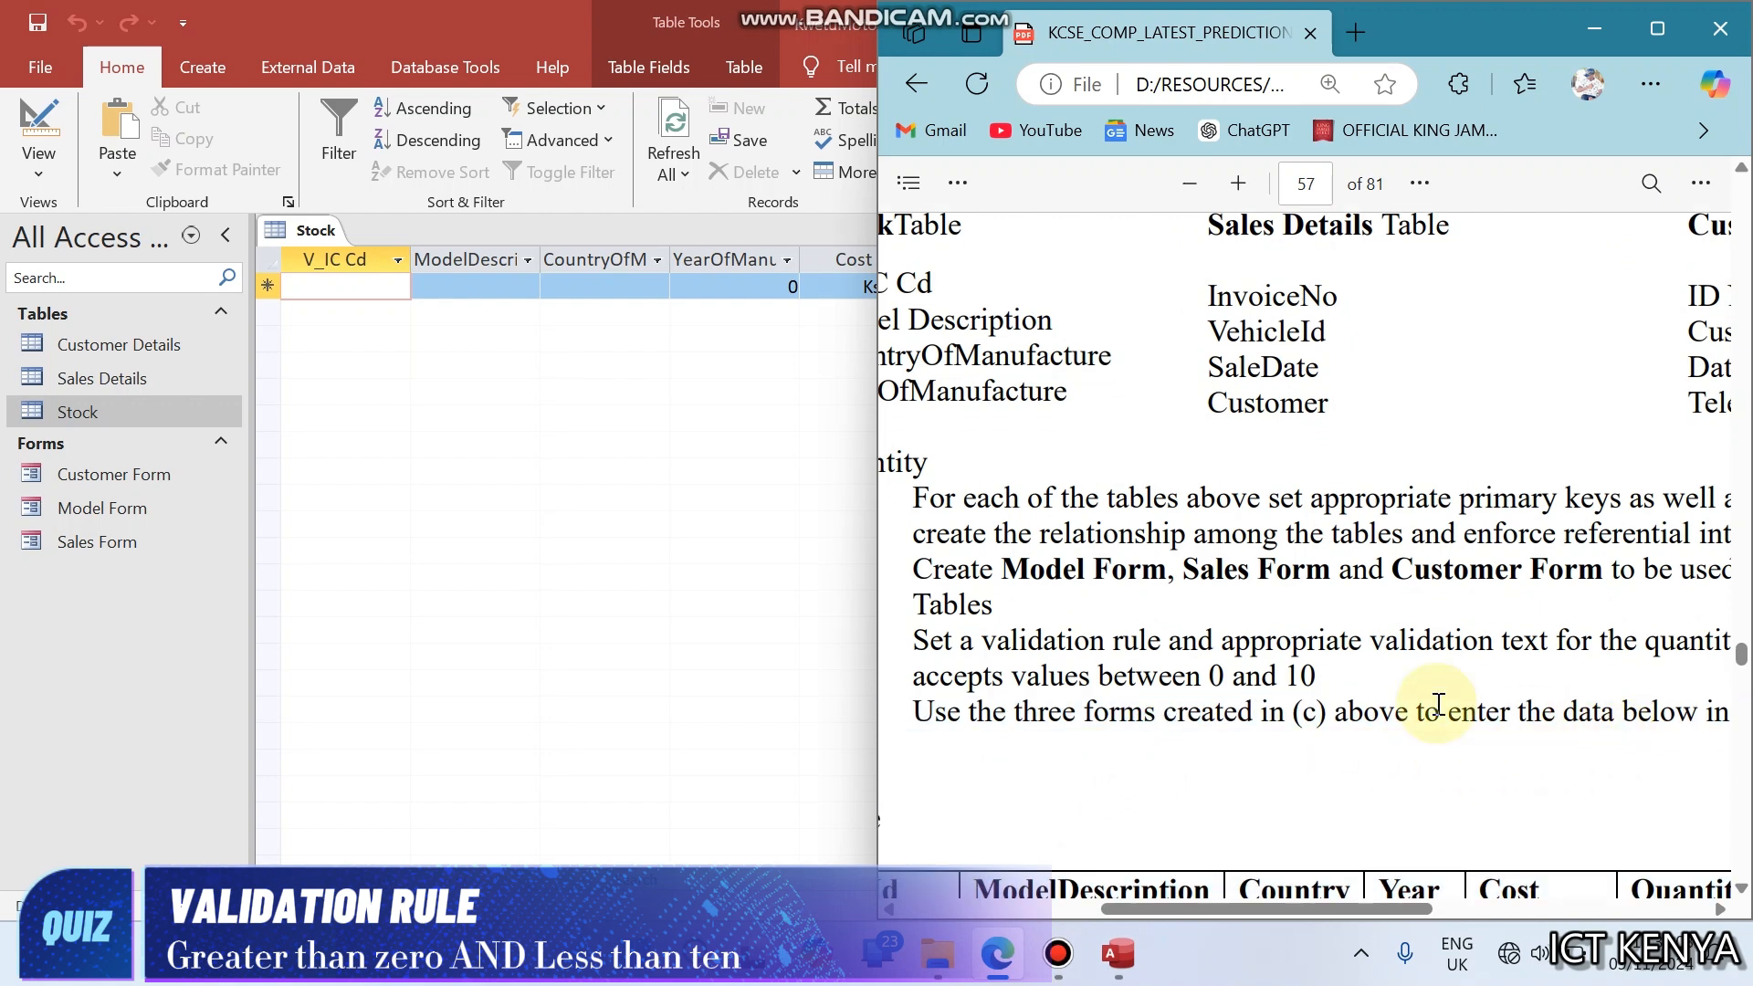
scroll(1281, 703, "down", 4)
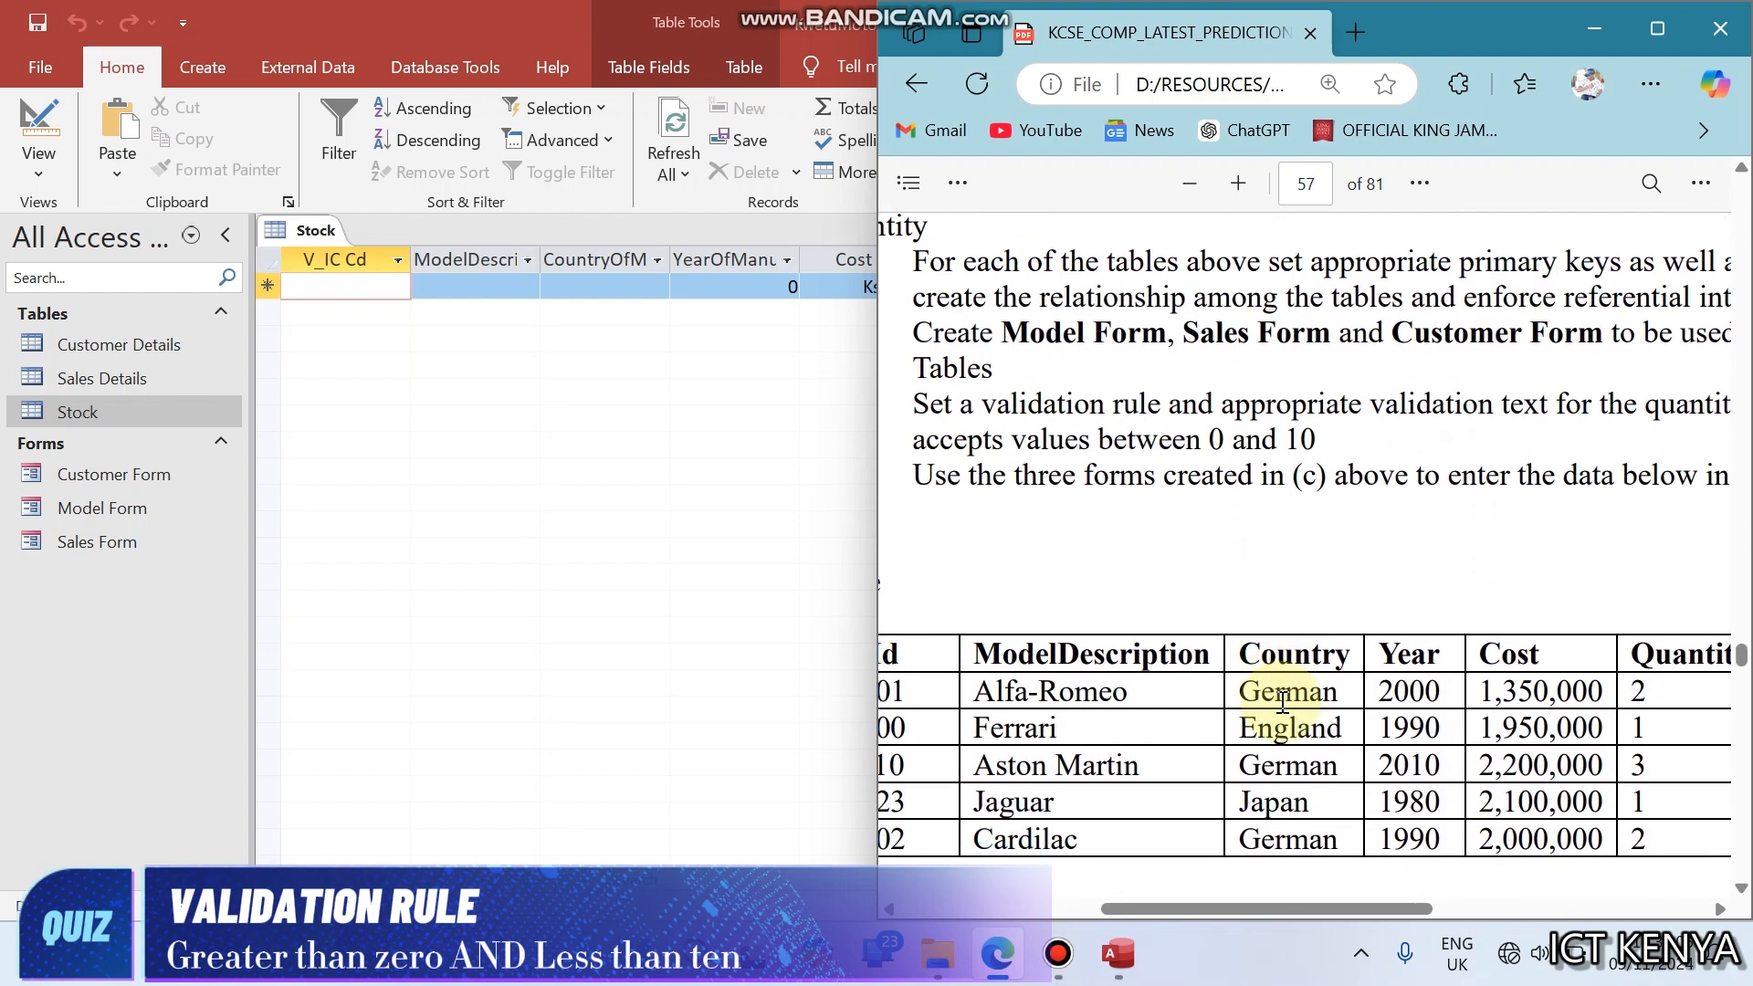
scroll(1281, 703, "down", 3)
scroll(1282, 698, "left", 1)
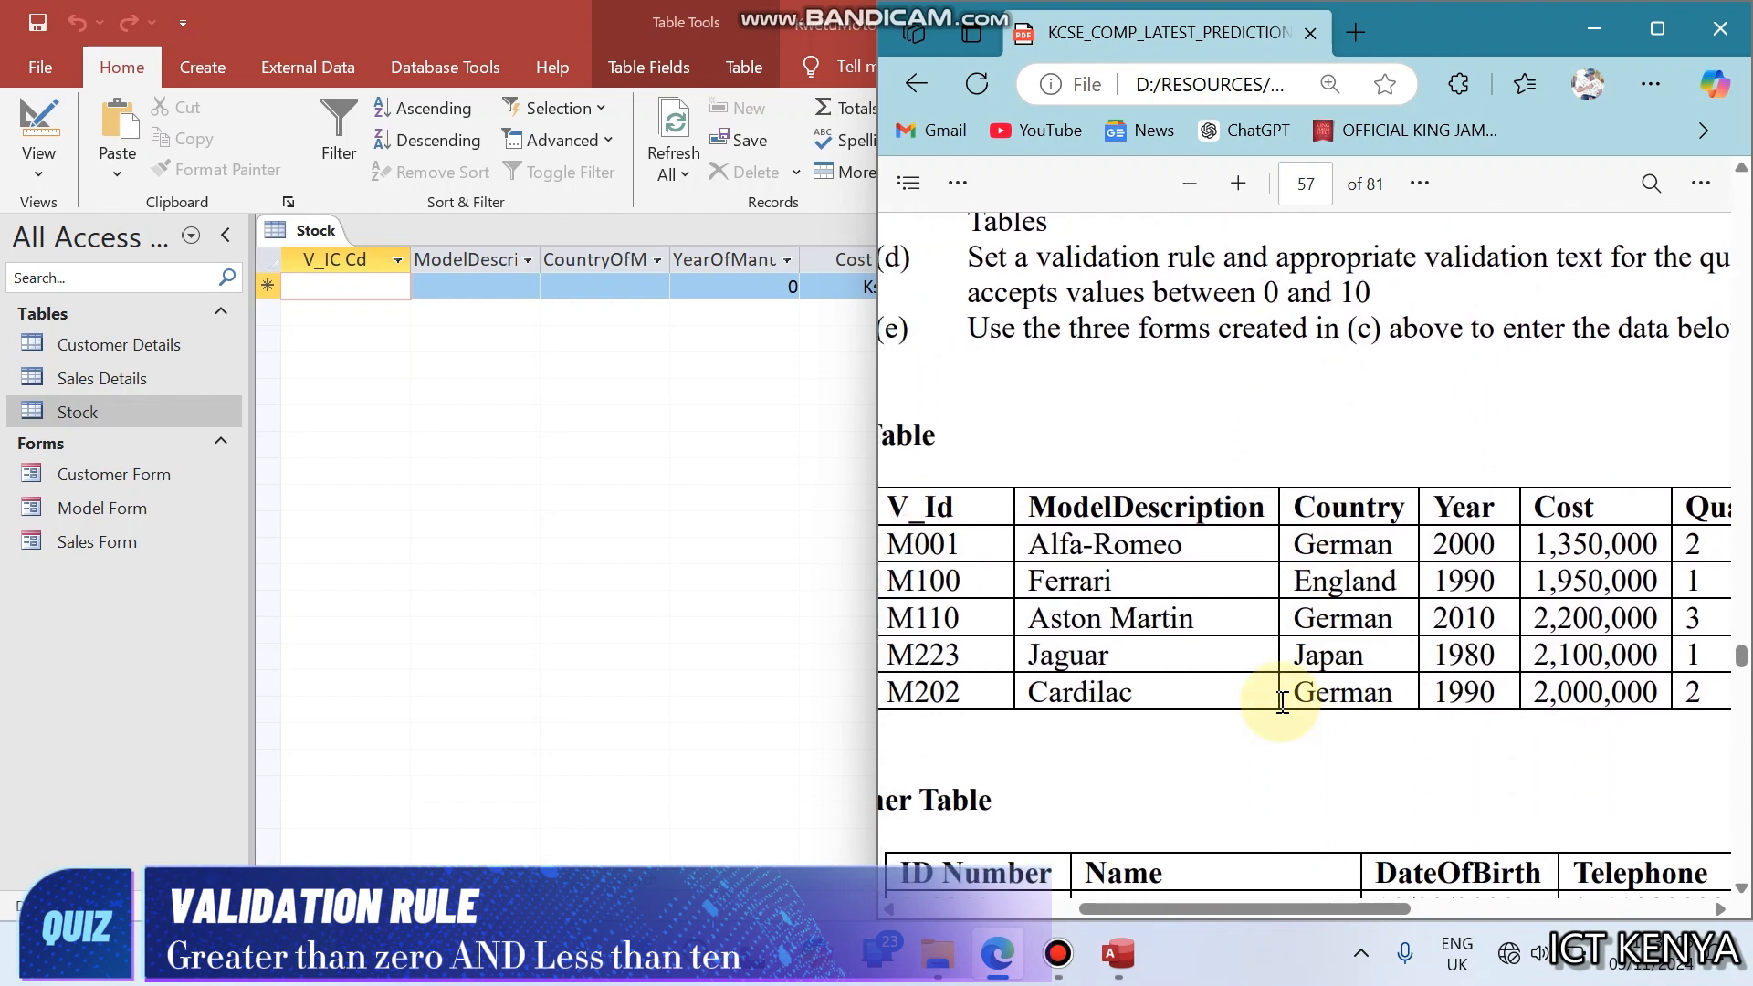
- Maximize the browser and examine the Stock, Customer and Sales data tables in the PDF
left_click(1653, 15)
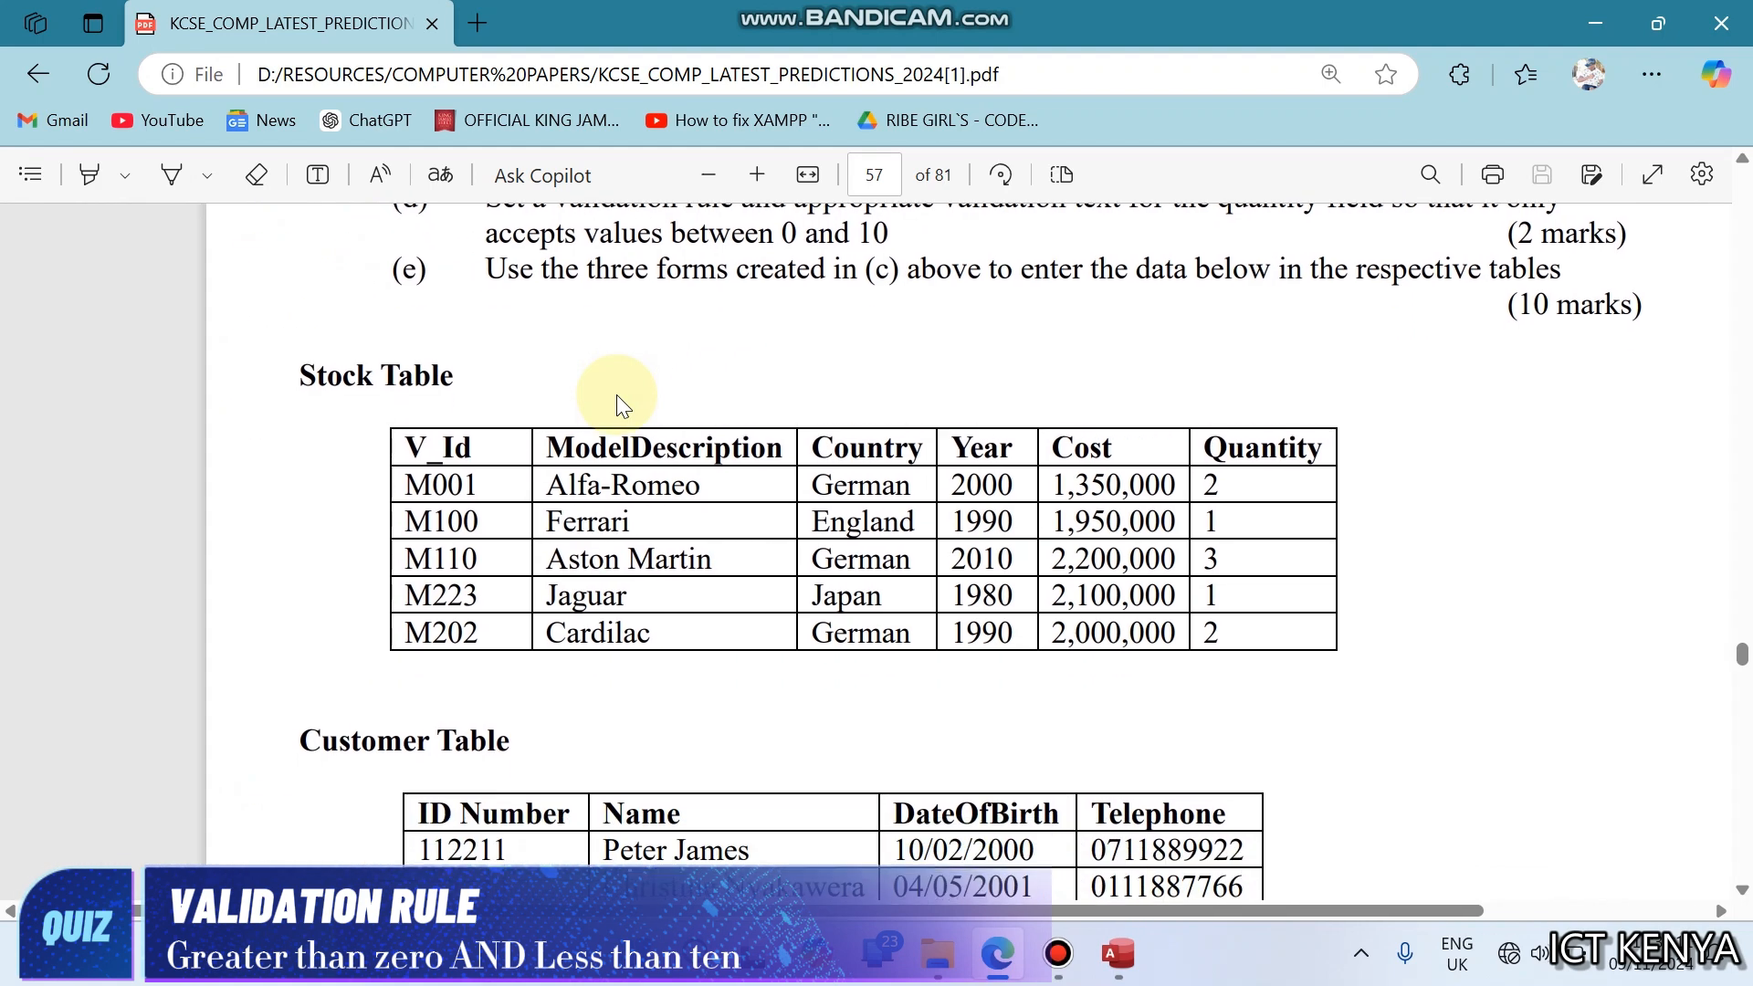
scroll(616, 394, "down", 7)
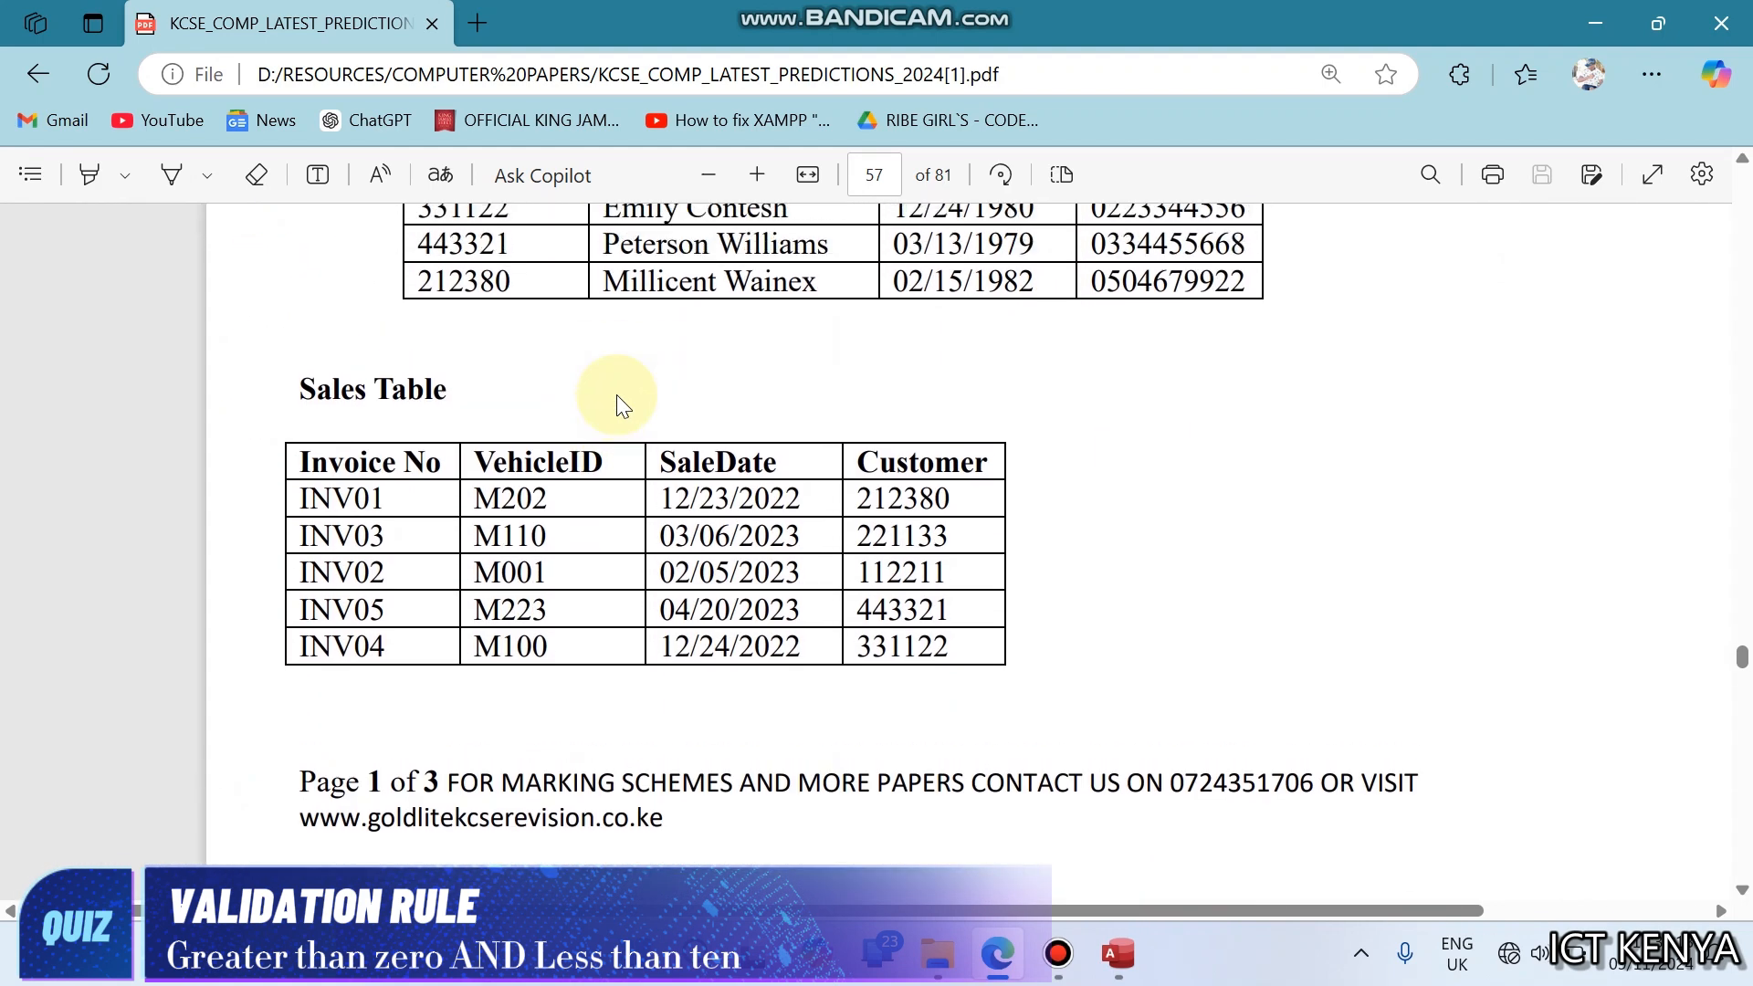
scroll(617, 394, "up", 5)
scroll(616, 394, "down", 4)
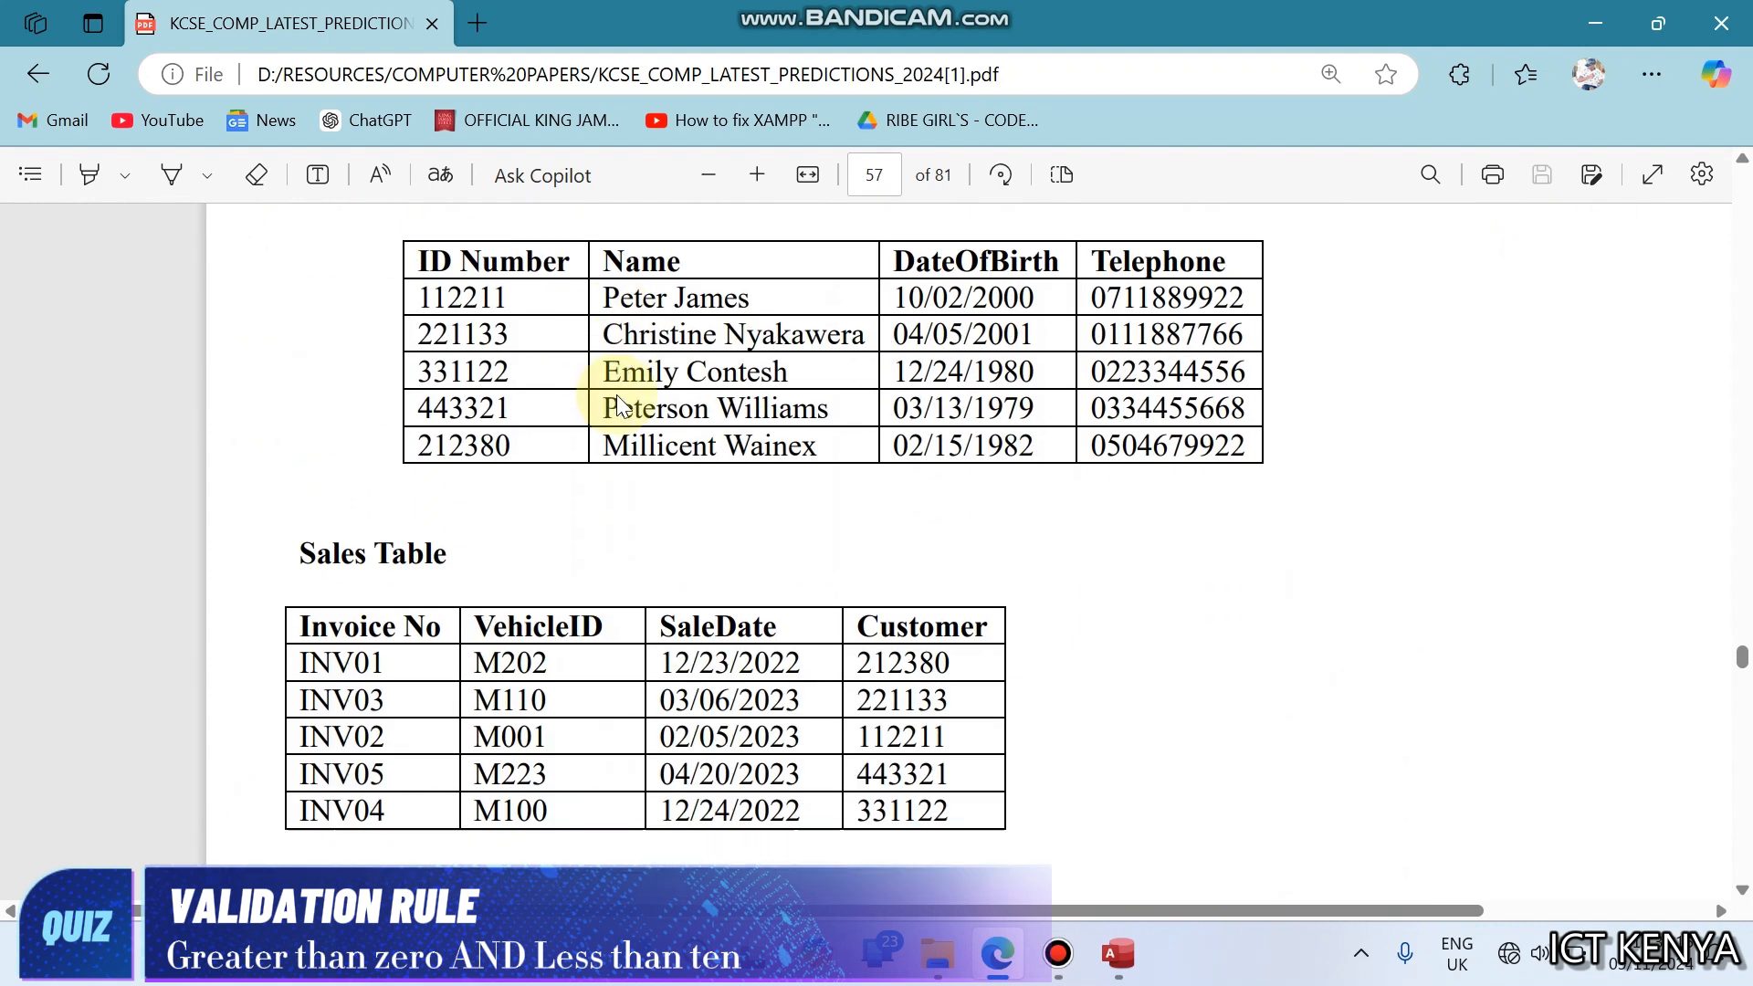
scroll(616, 394, "down", 2)
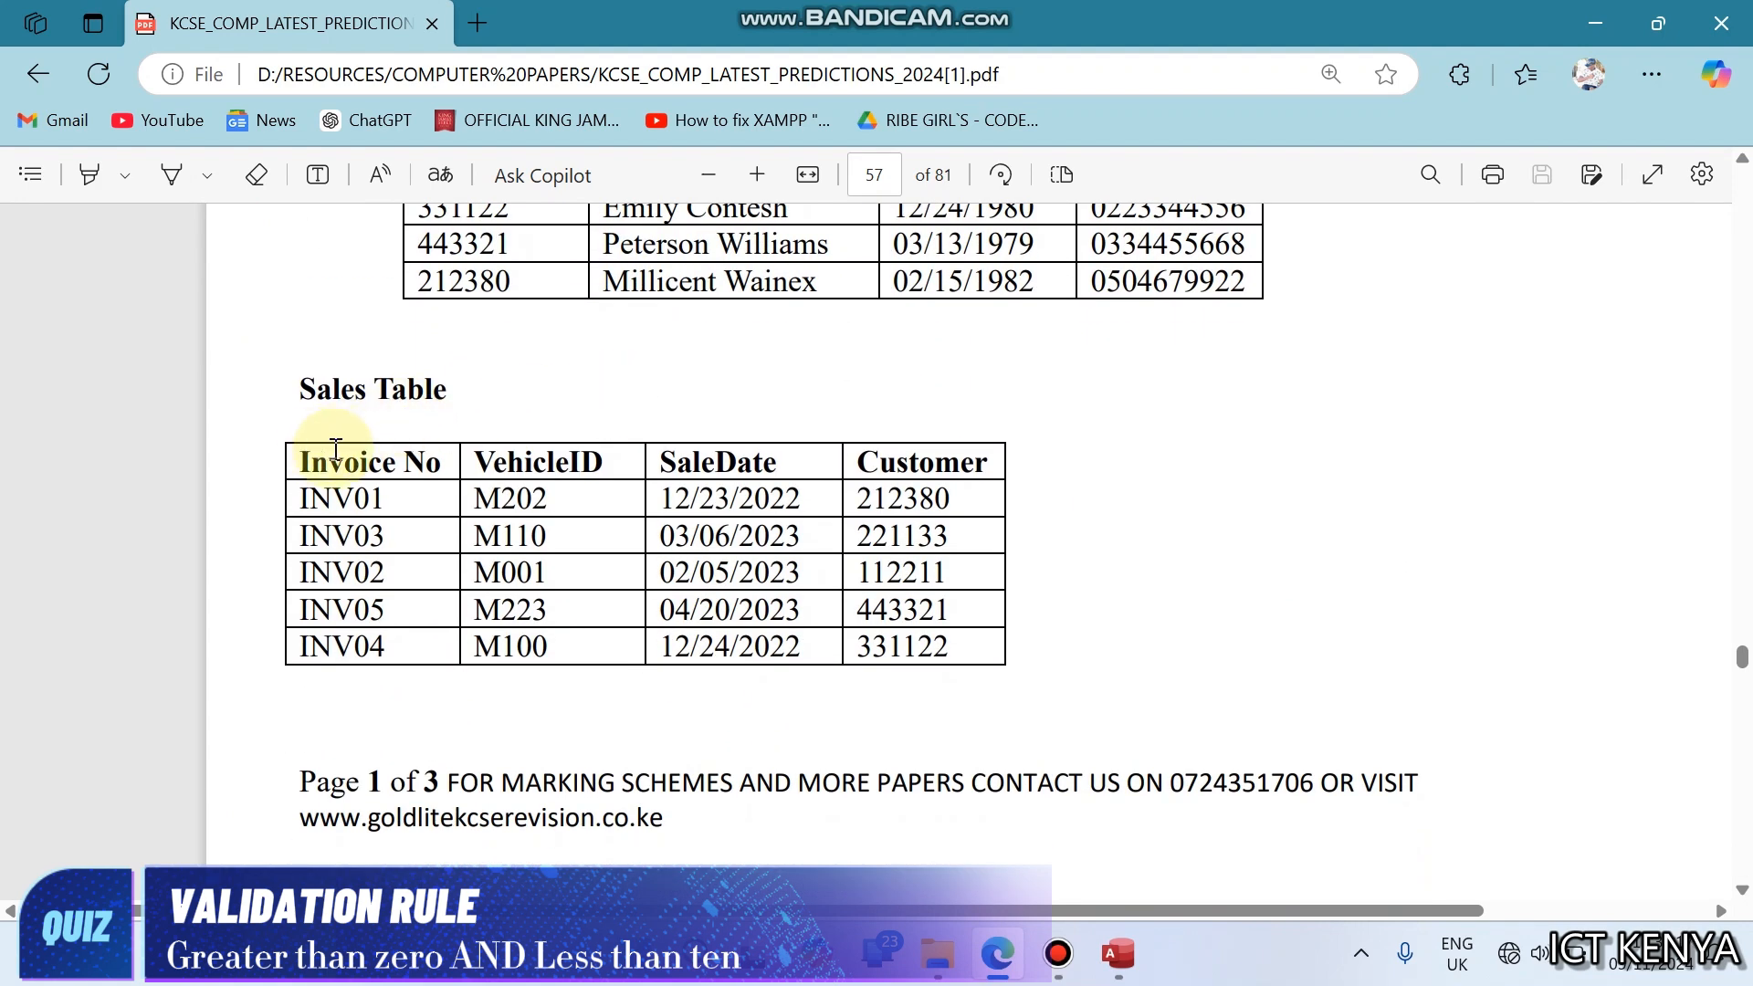
left_click_drag(485, 463, 609, 464)
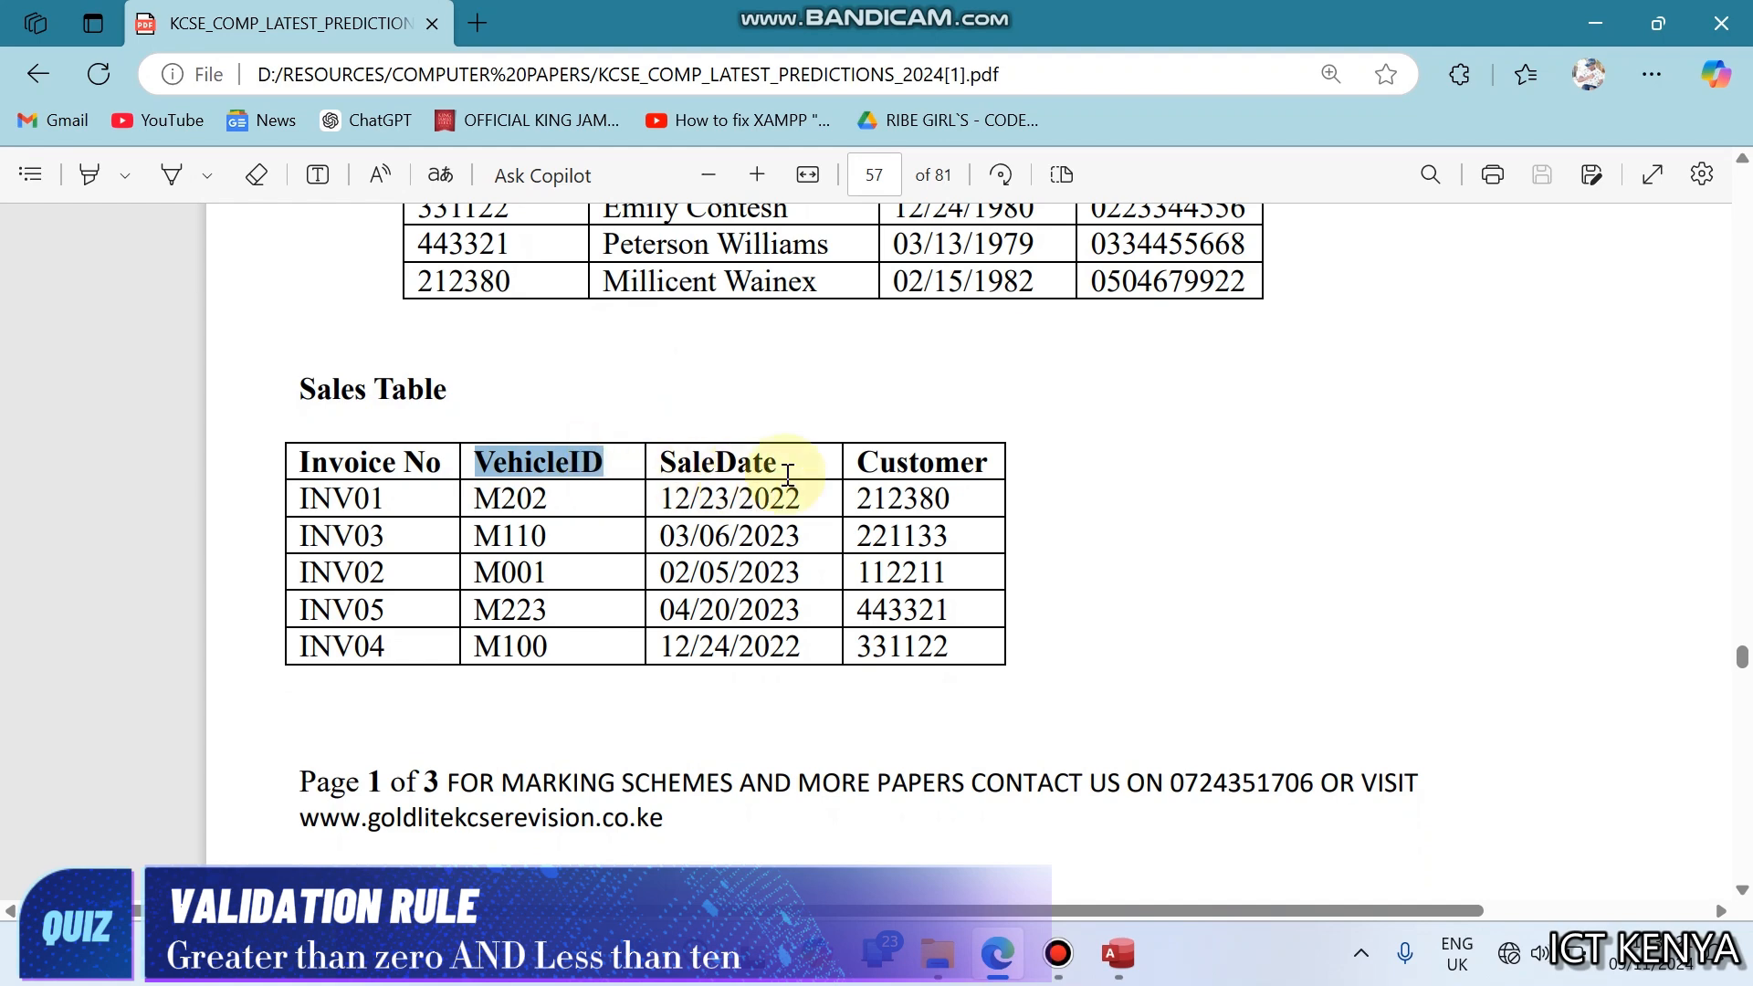
left_click_drag(856, 463, 948, 466)
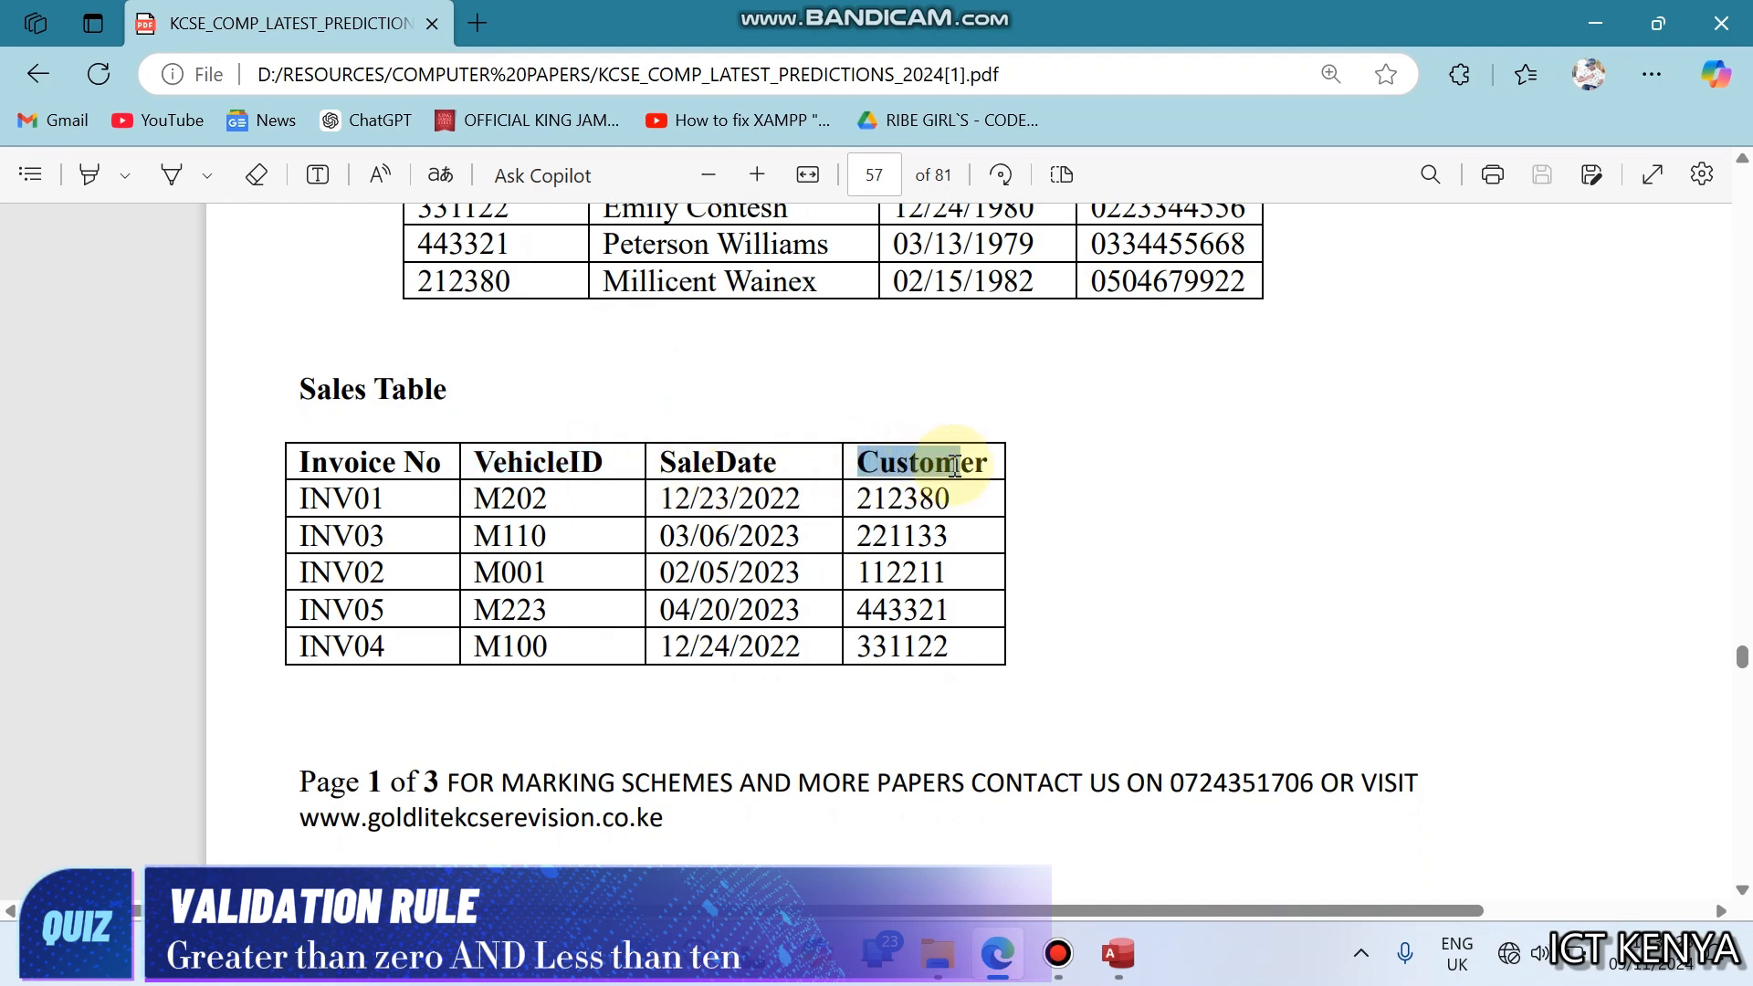
scroll(949, 466, "up", 6)
scroll(955, 466, "up", 1)
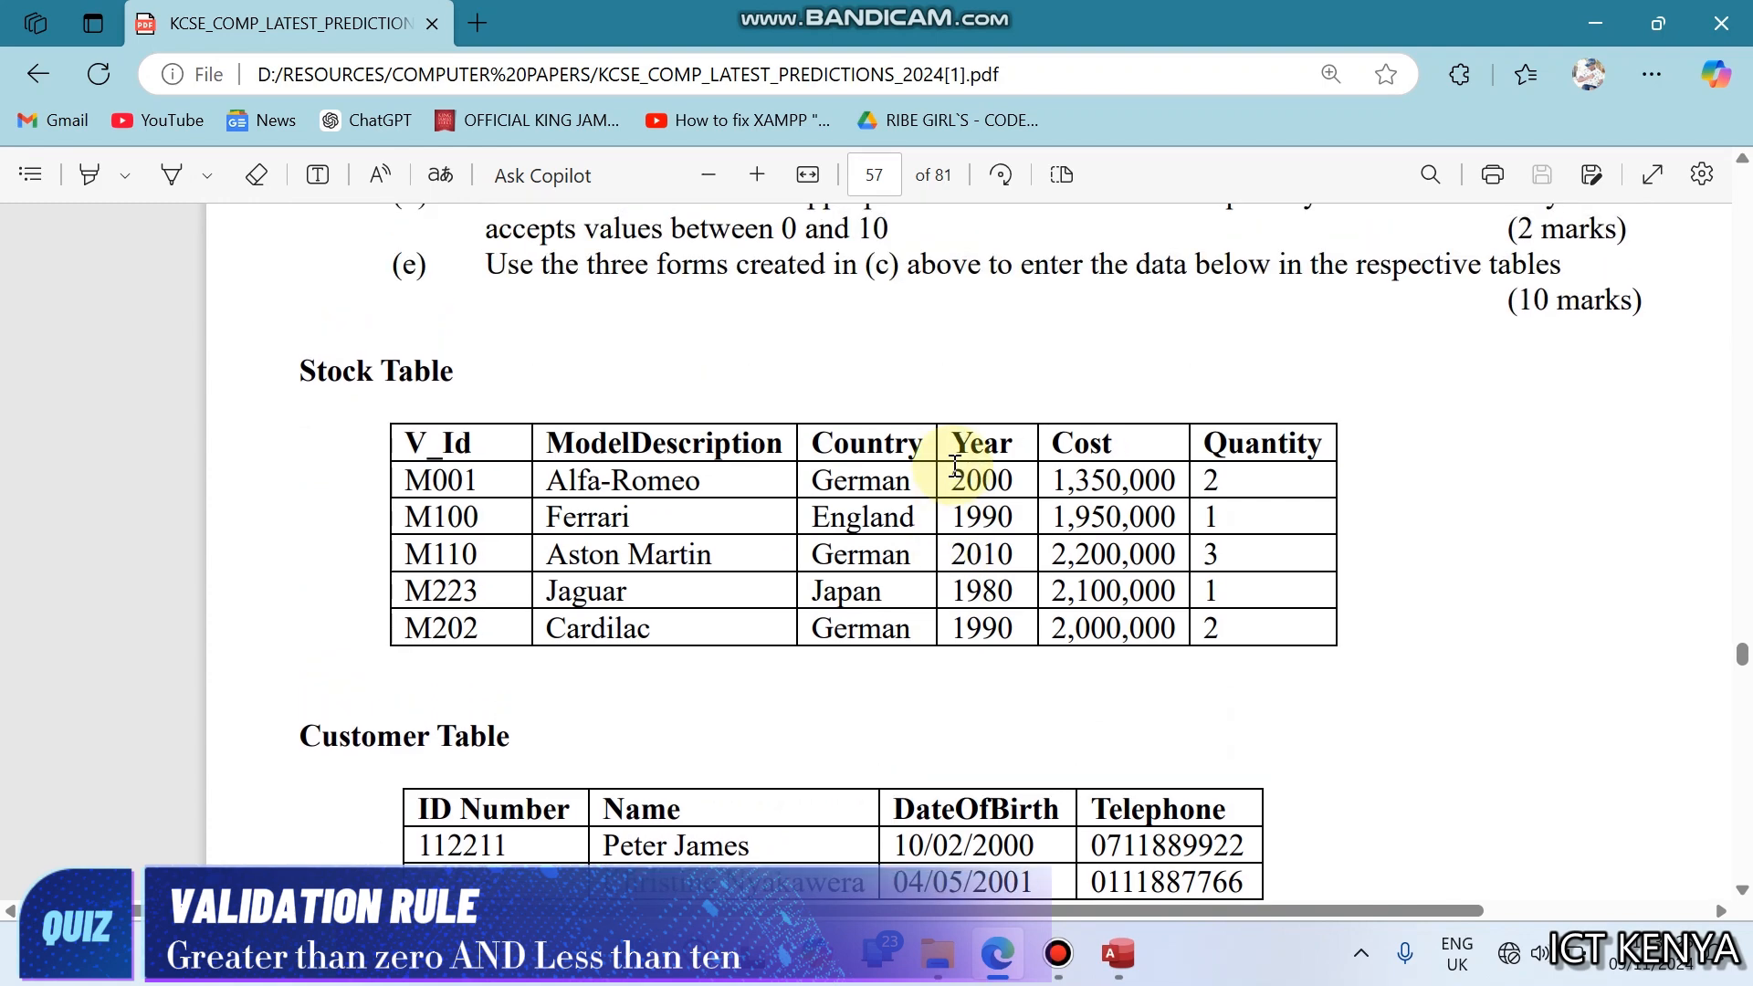
scroll(955, 466, "down", 1)
scroll(956, 467, "down", 5)
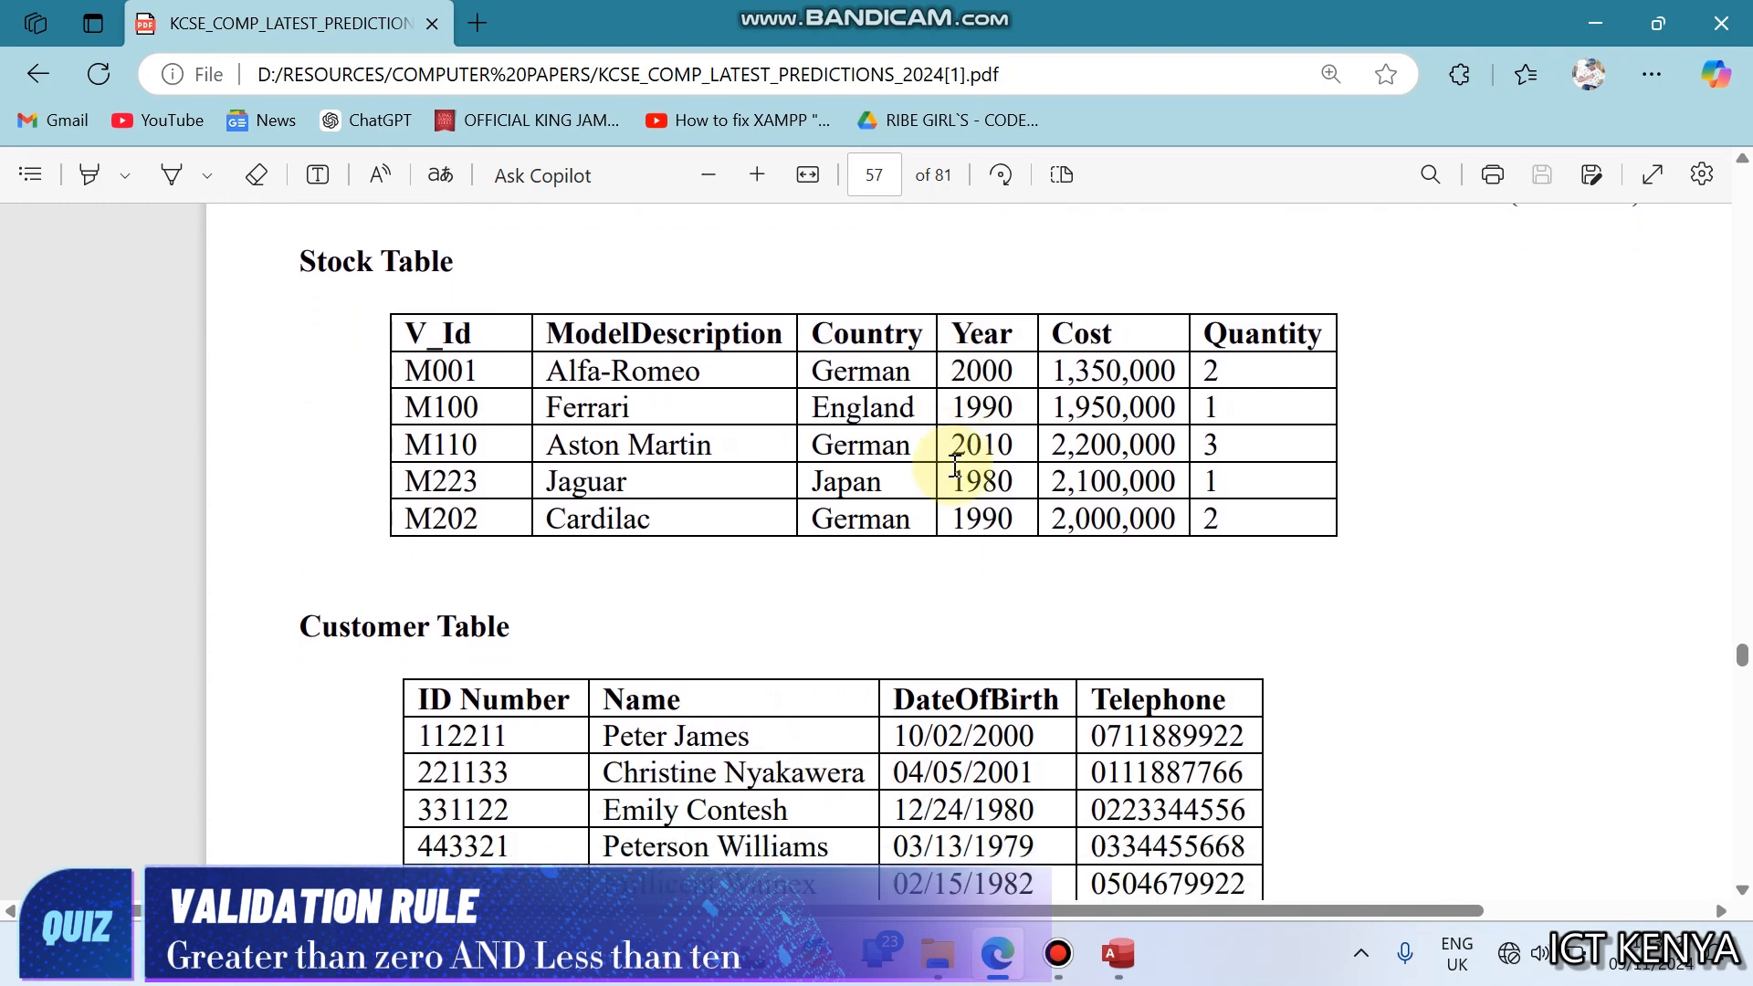
scroll(955, 467, "up", 1)
scroll(955, 467, "up", 4)
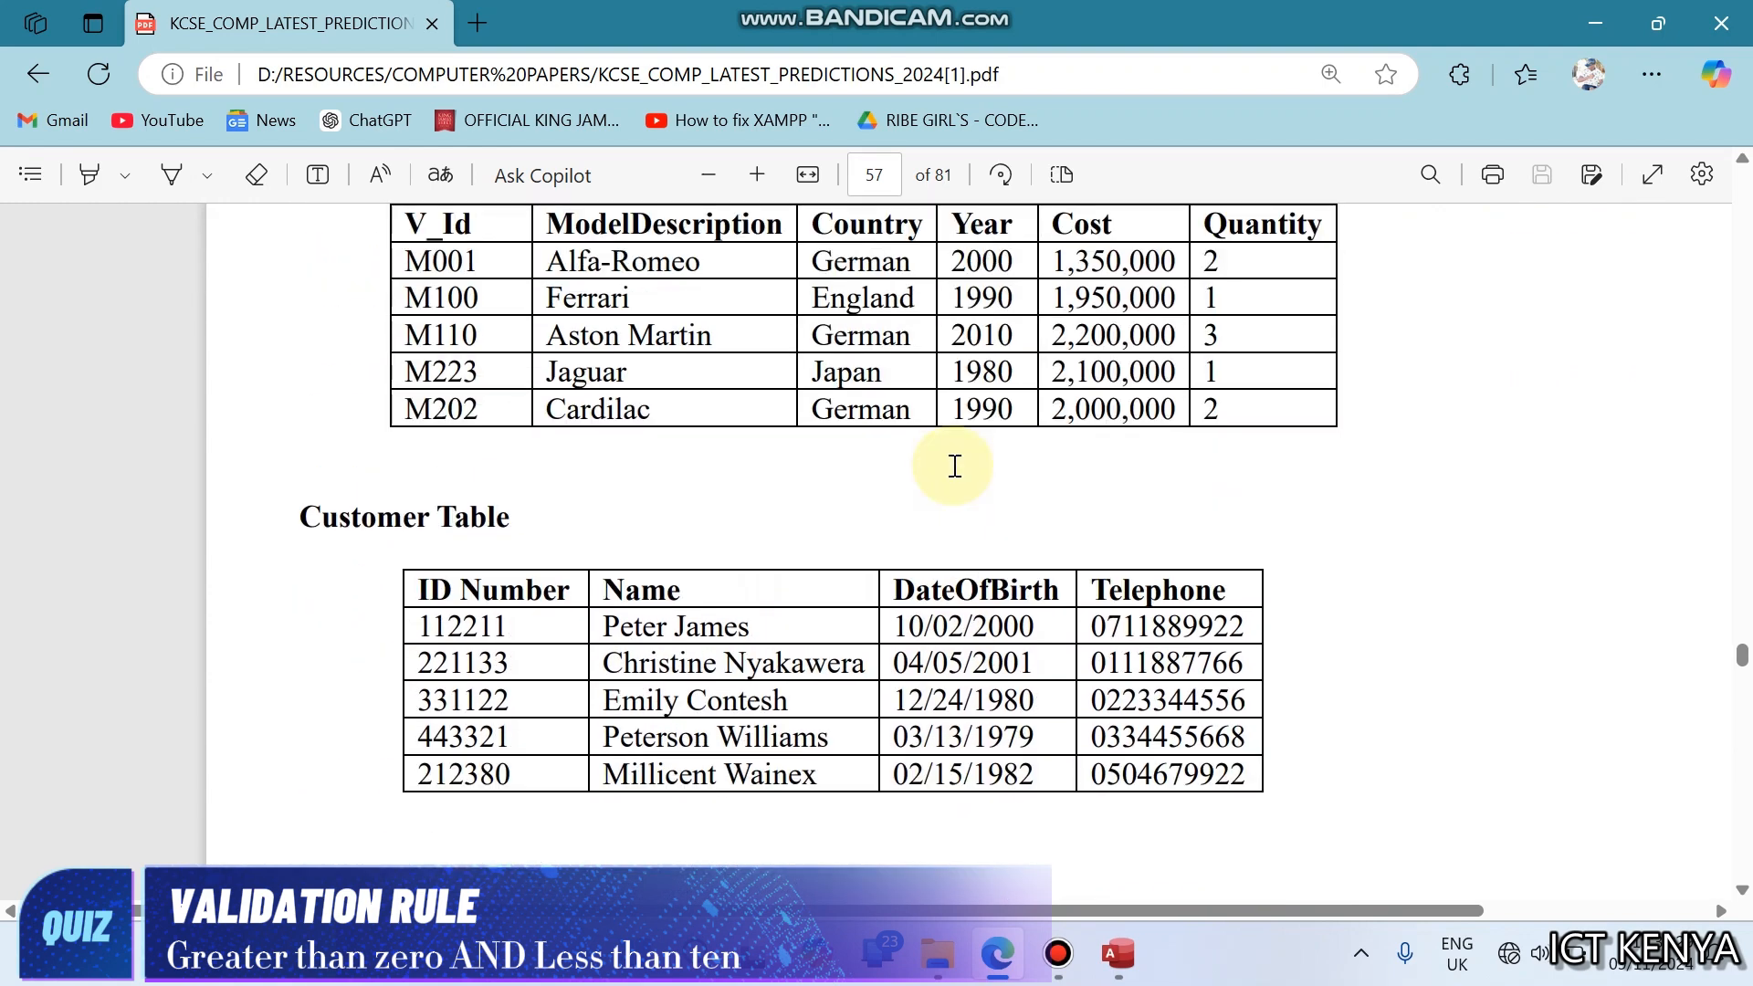
- Arrange the PDF and Access side by side, and close the Stock table
key("super+Right")
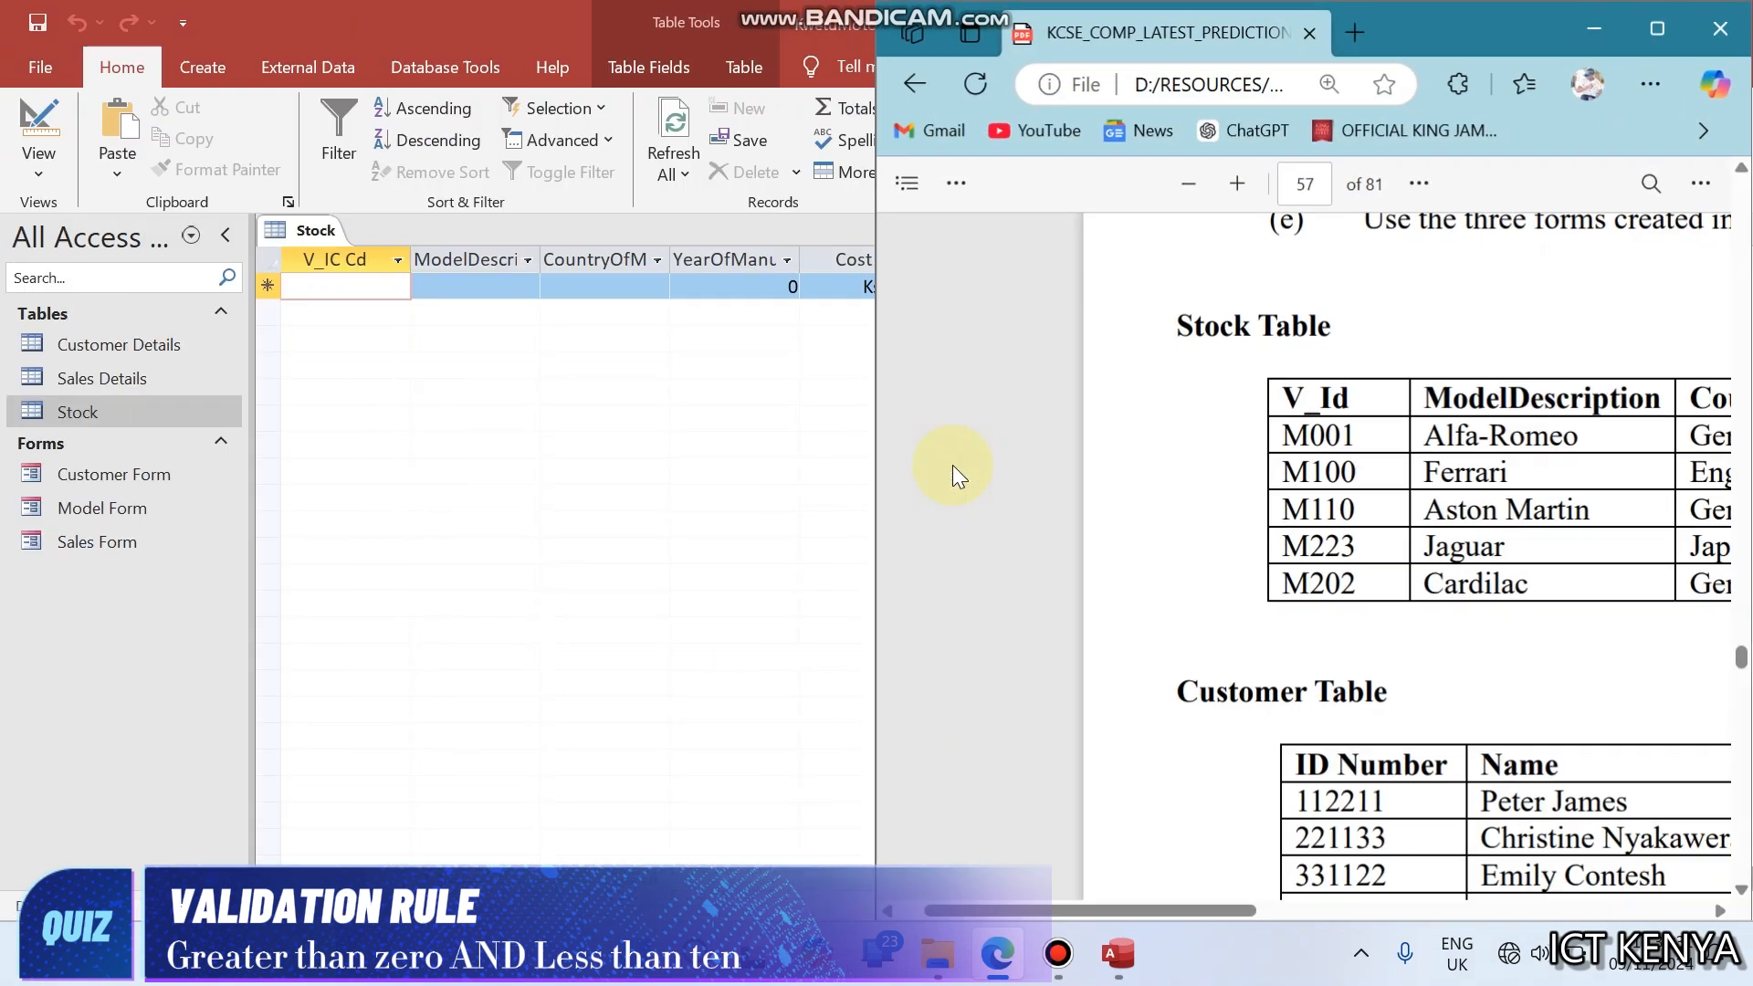
left_click(306, 267)
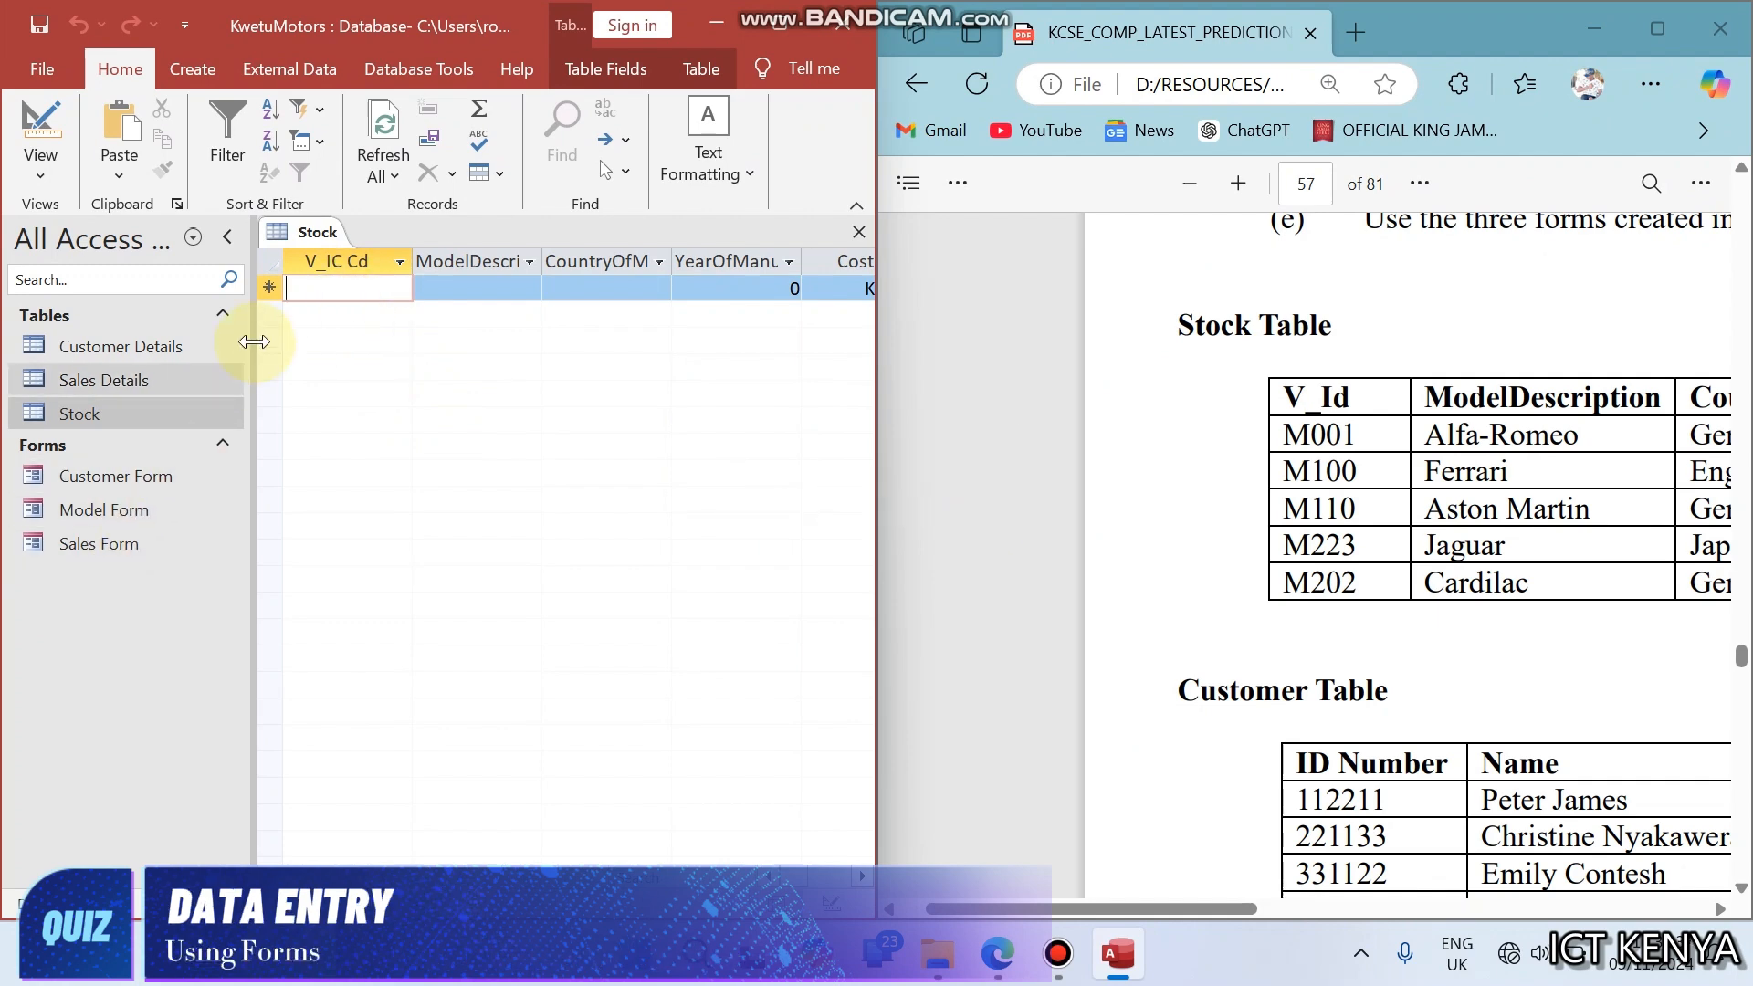
right_click(336, 254)
right_click(325, 238)
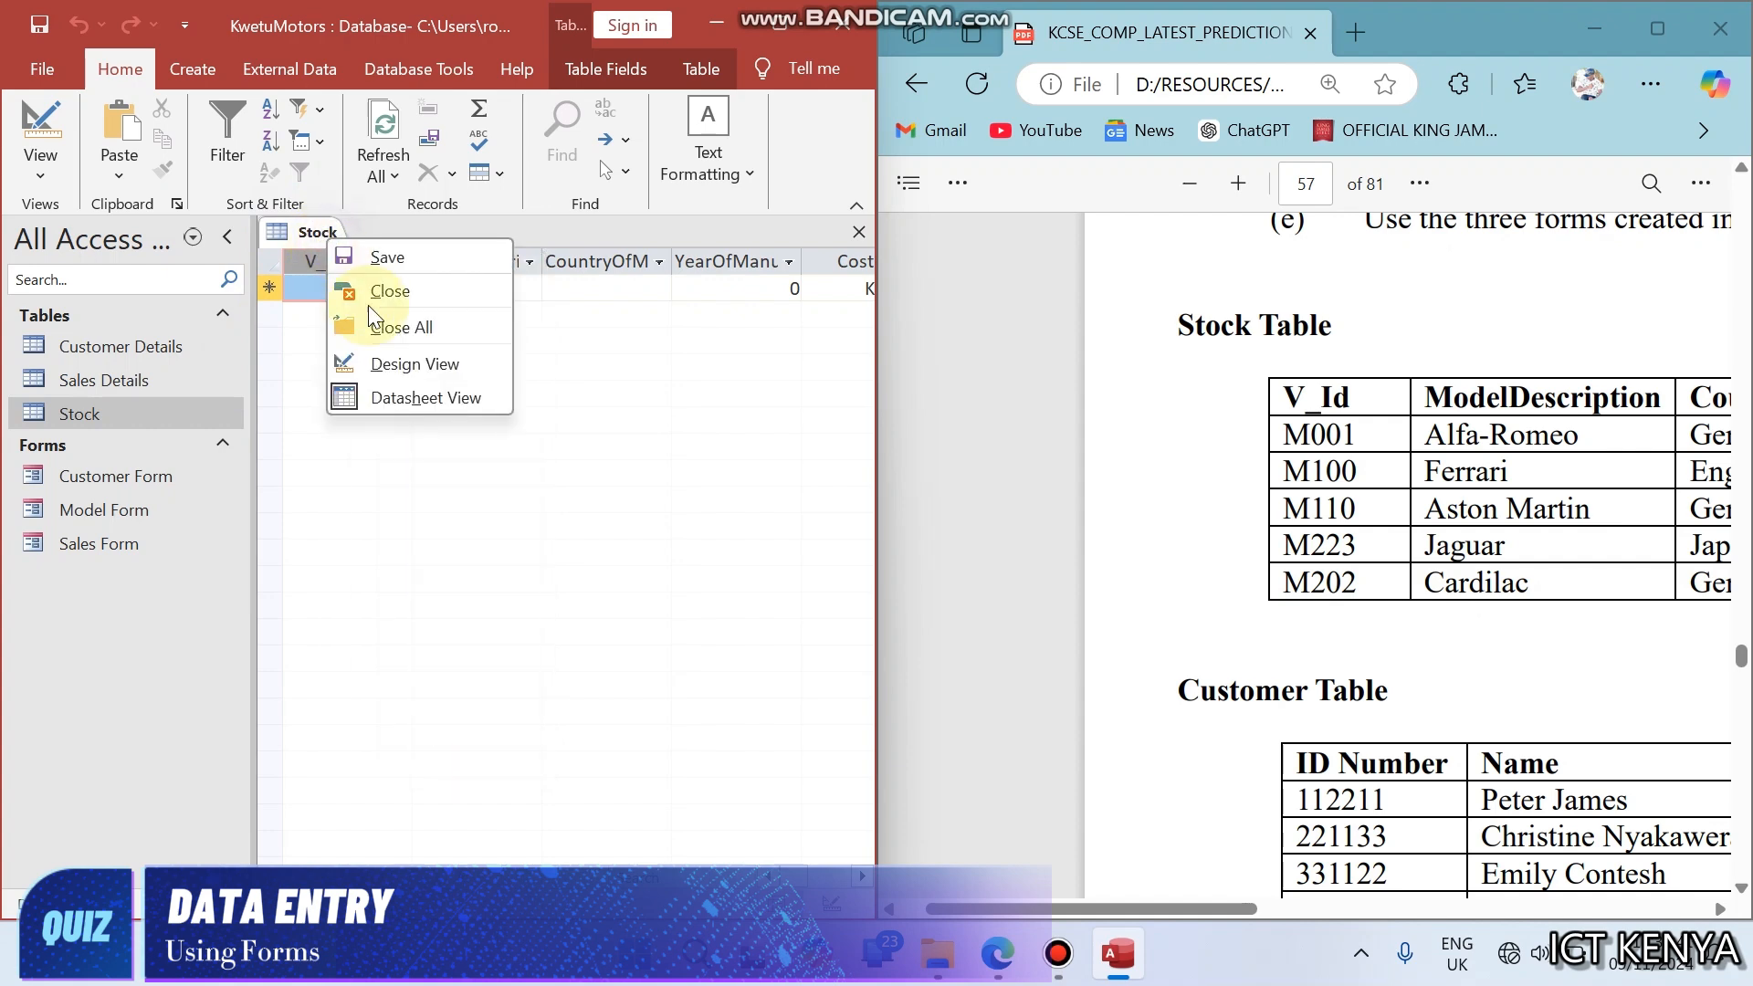
left_click(375, 292)
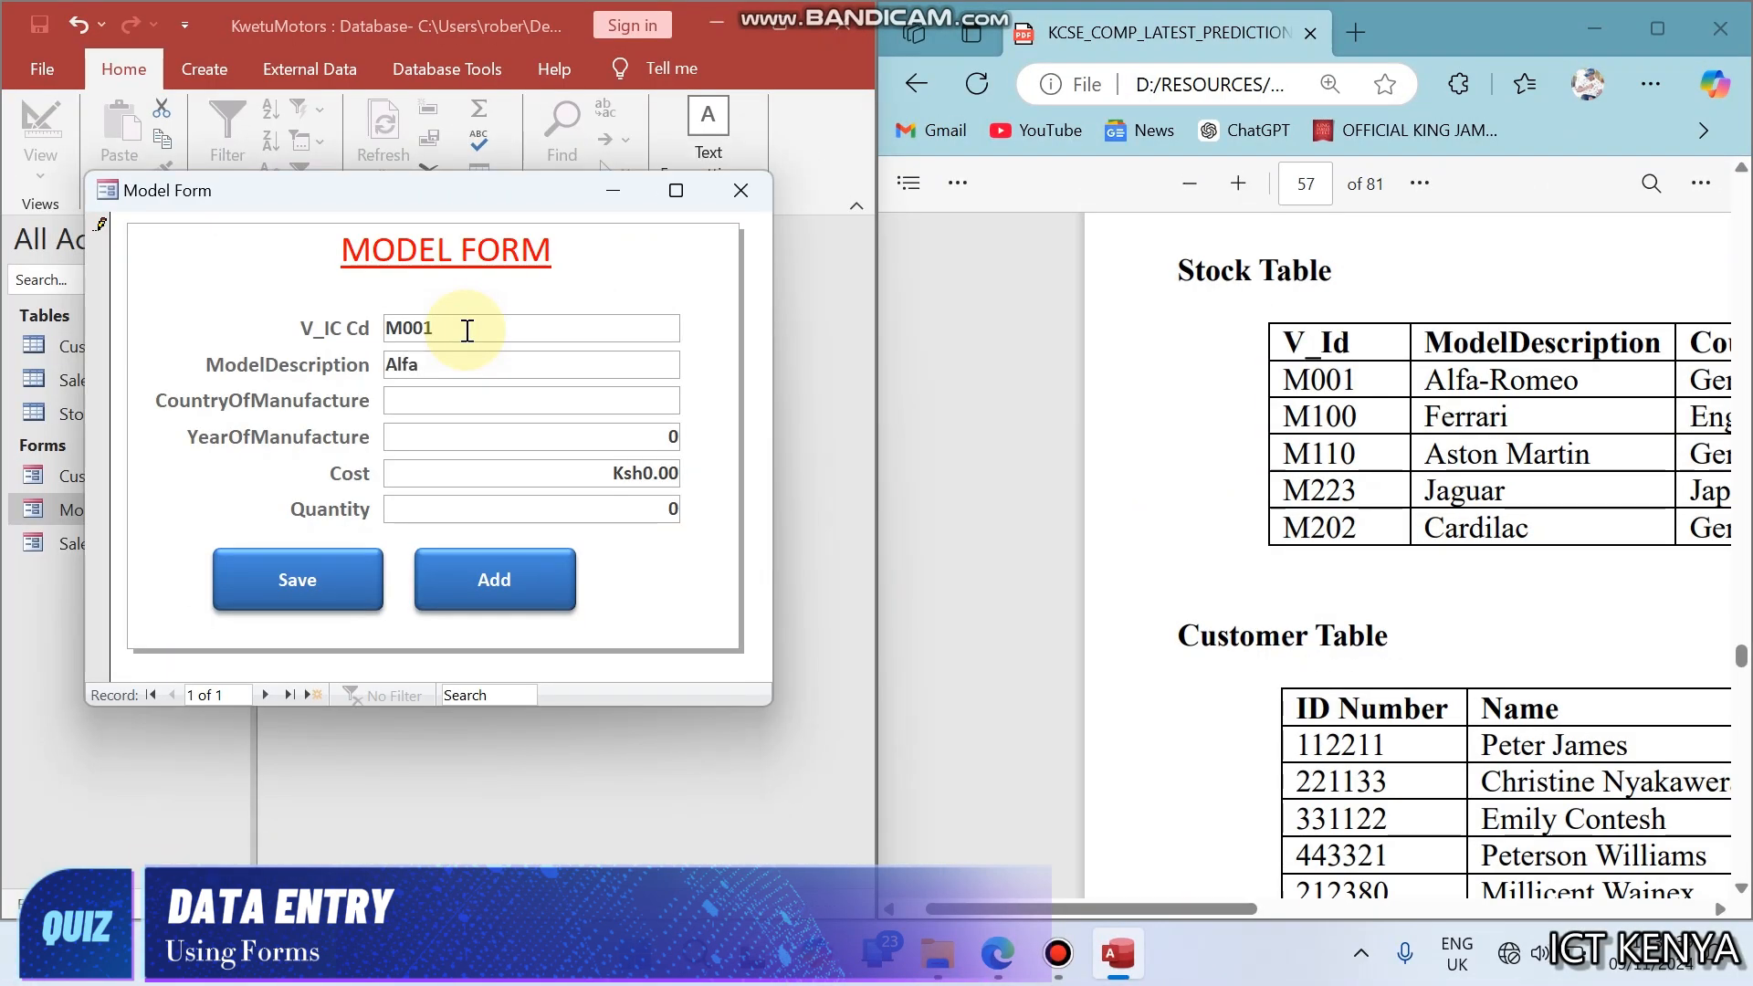
- Start a Model Form record with V_IC Cd M001, model description Alfa-Romeo, country German and year of manufacture 2000
type("-")
type("German")
left_click(1185, 456)
scroll(1187, 459, "right", 3)
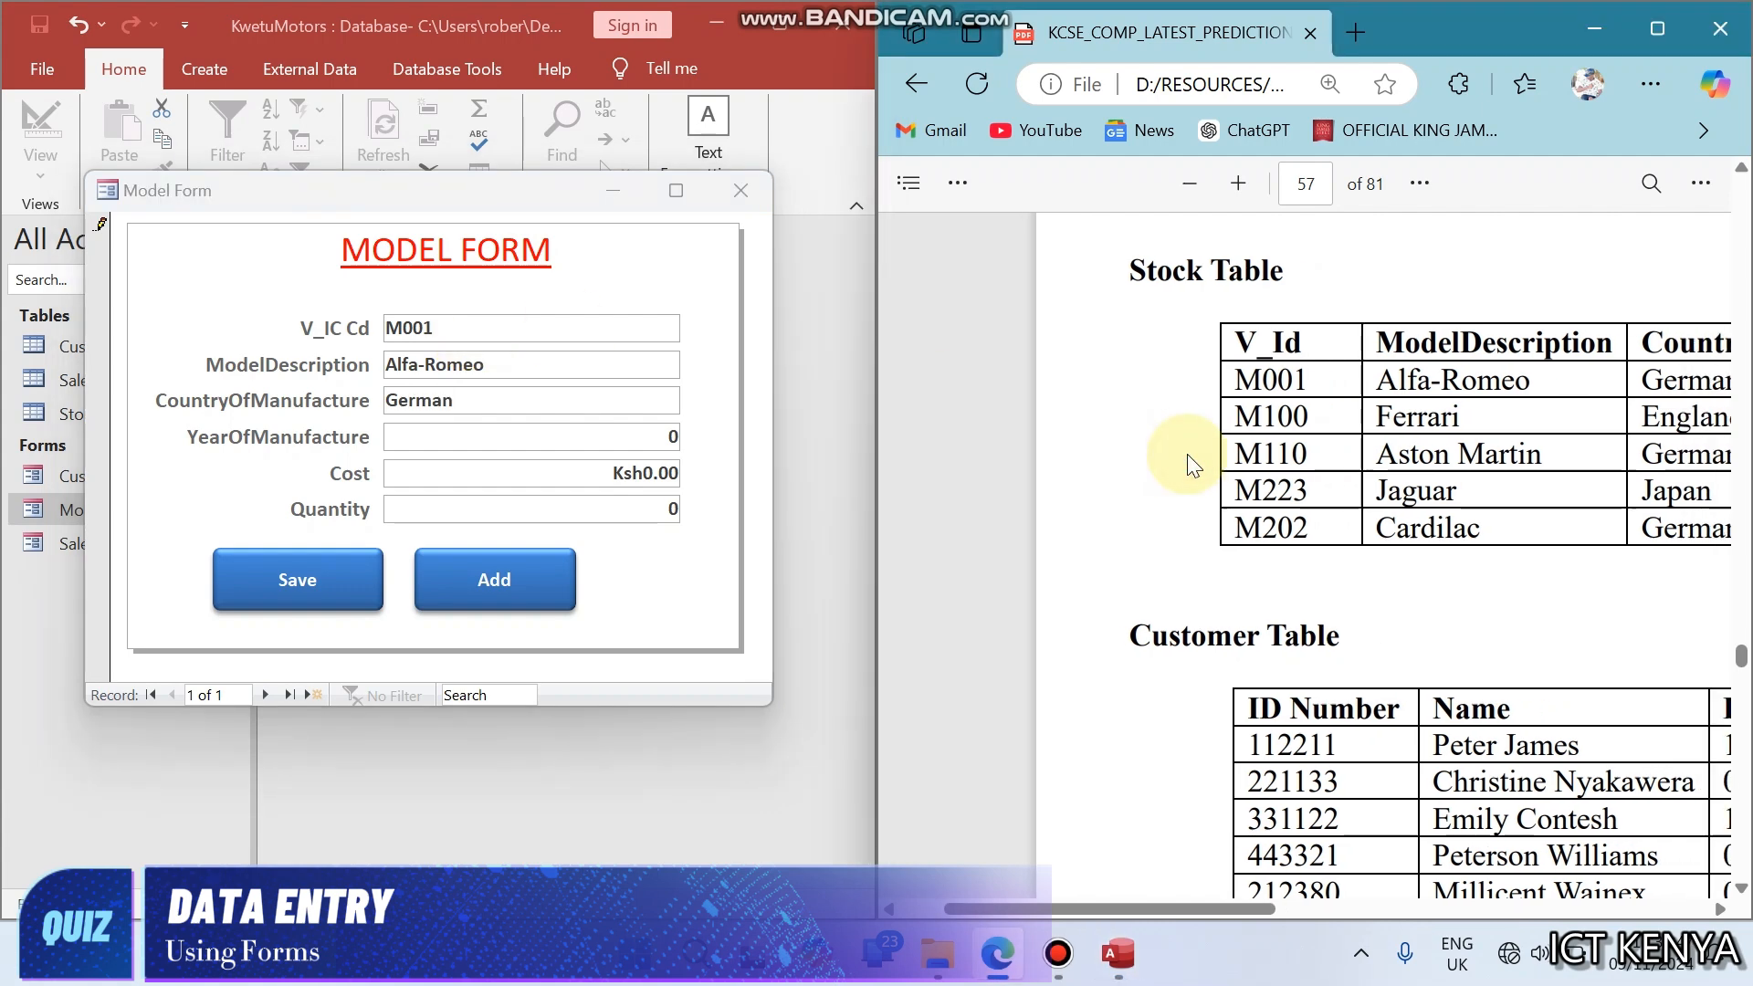
scroll(1178, 458, "right", 2)
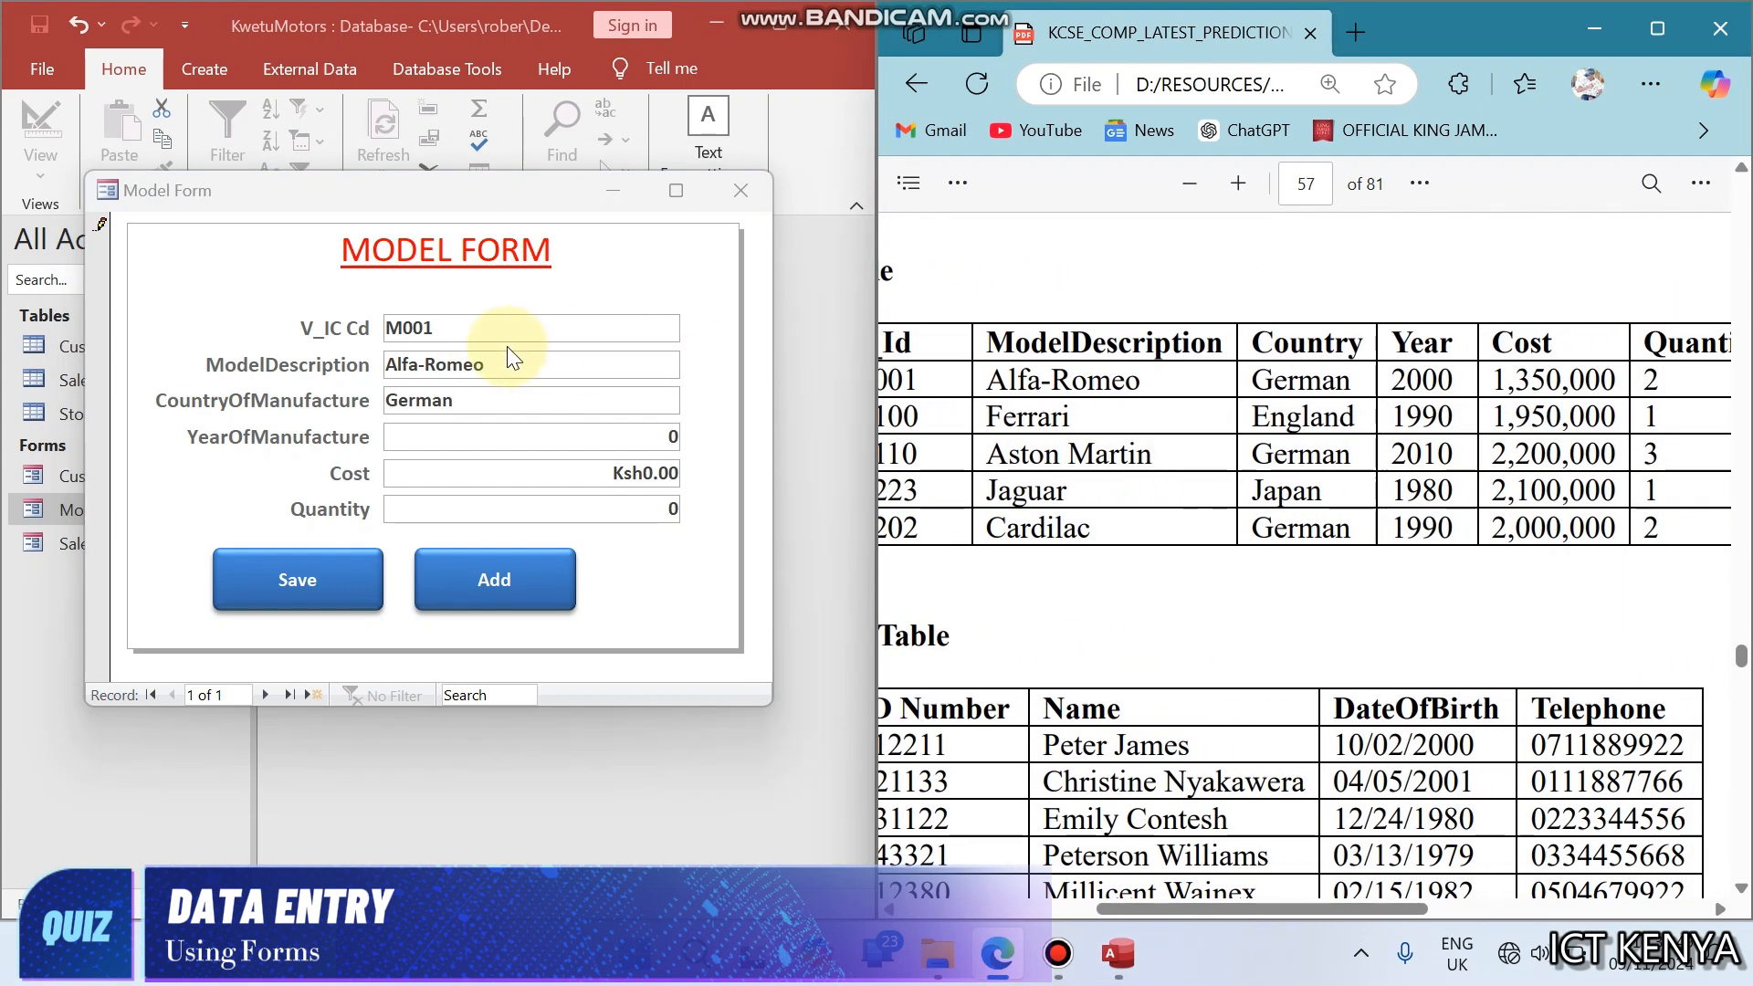
left_click(447, 435)
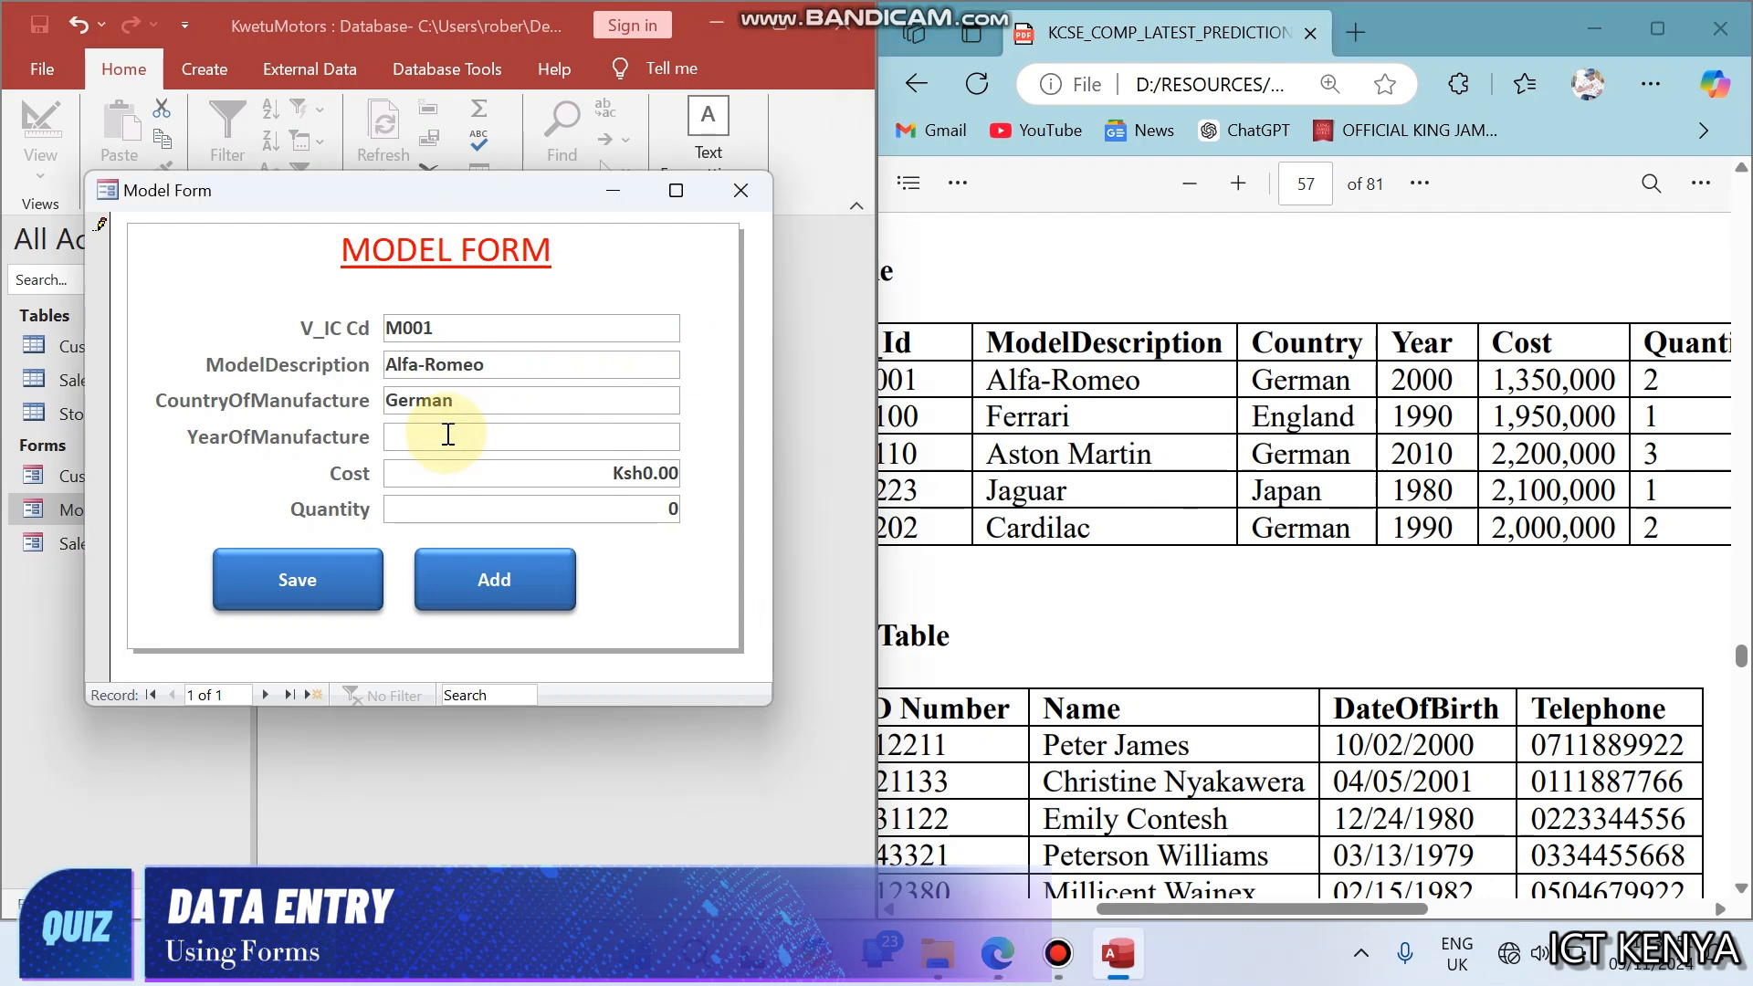
type("2000")
key("Tab")
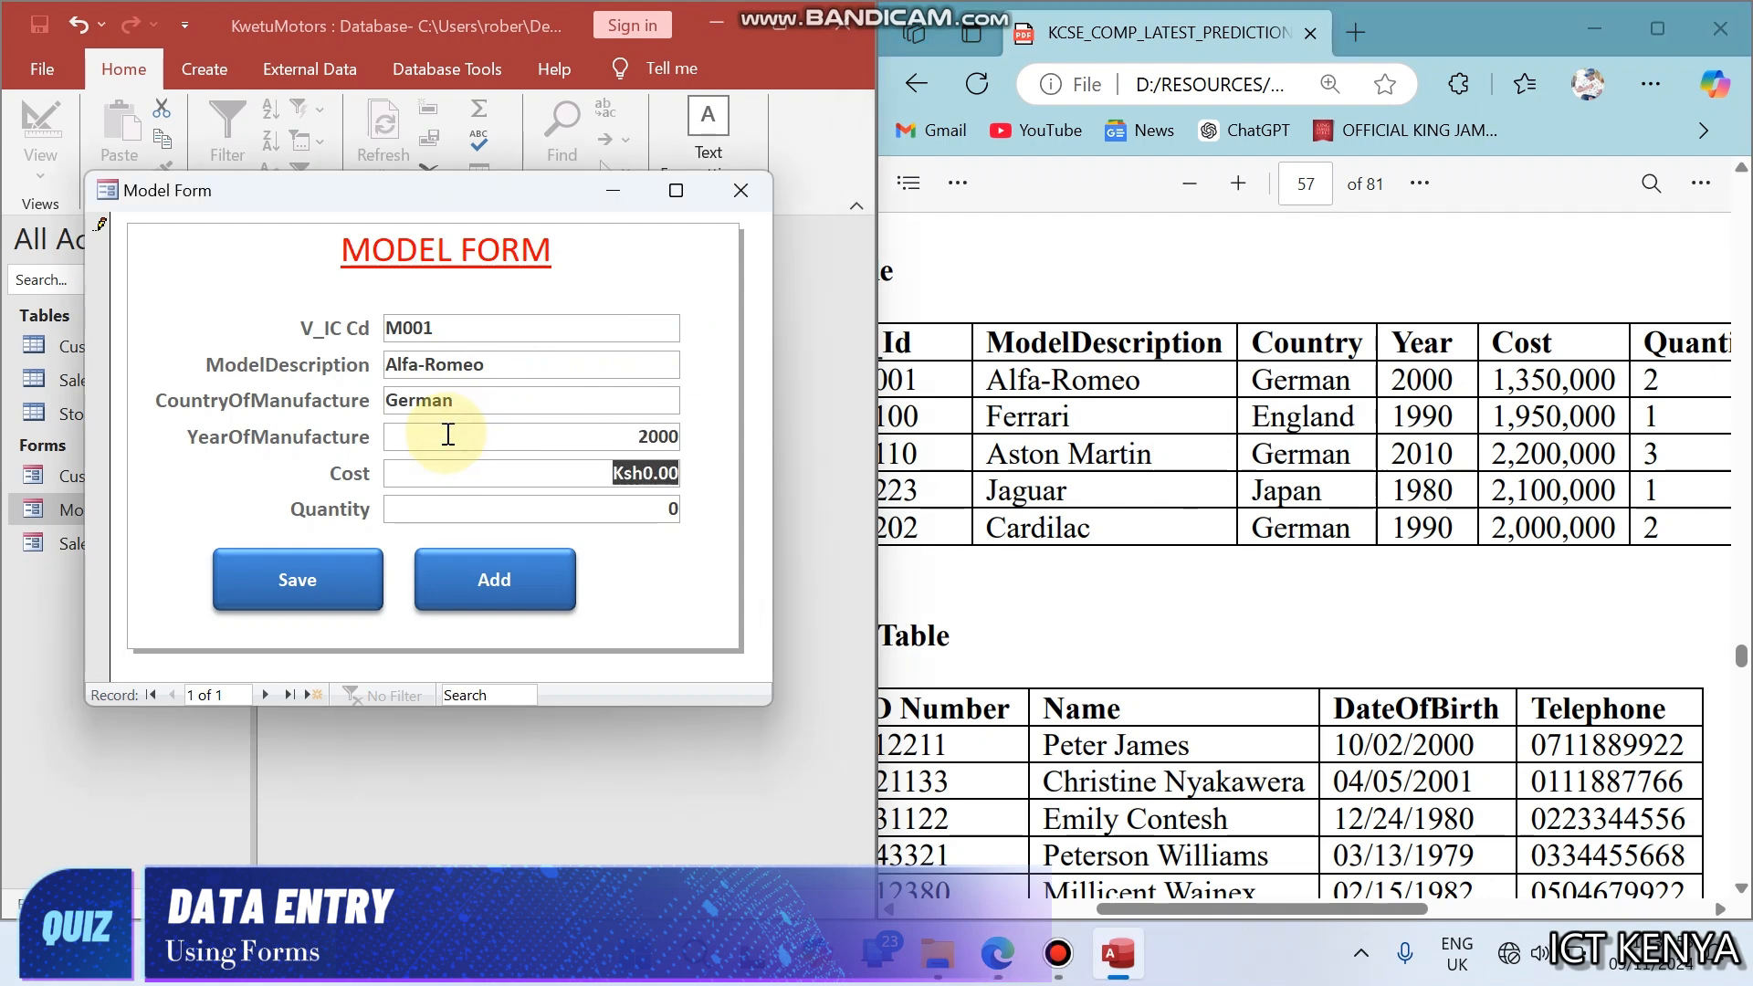
- Try to enter 1350000 as the cost of the Alfa-Romeo record
type("1359")
key("BackSpace")
type("0000")
key("Tab")
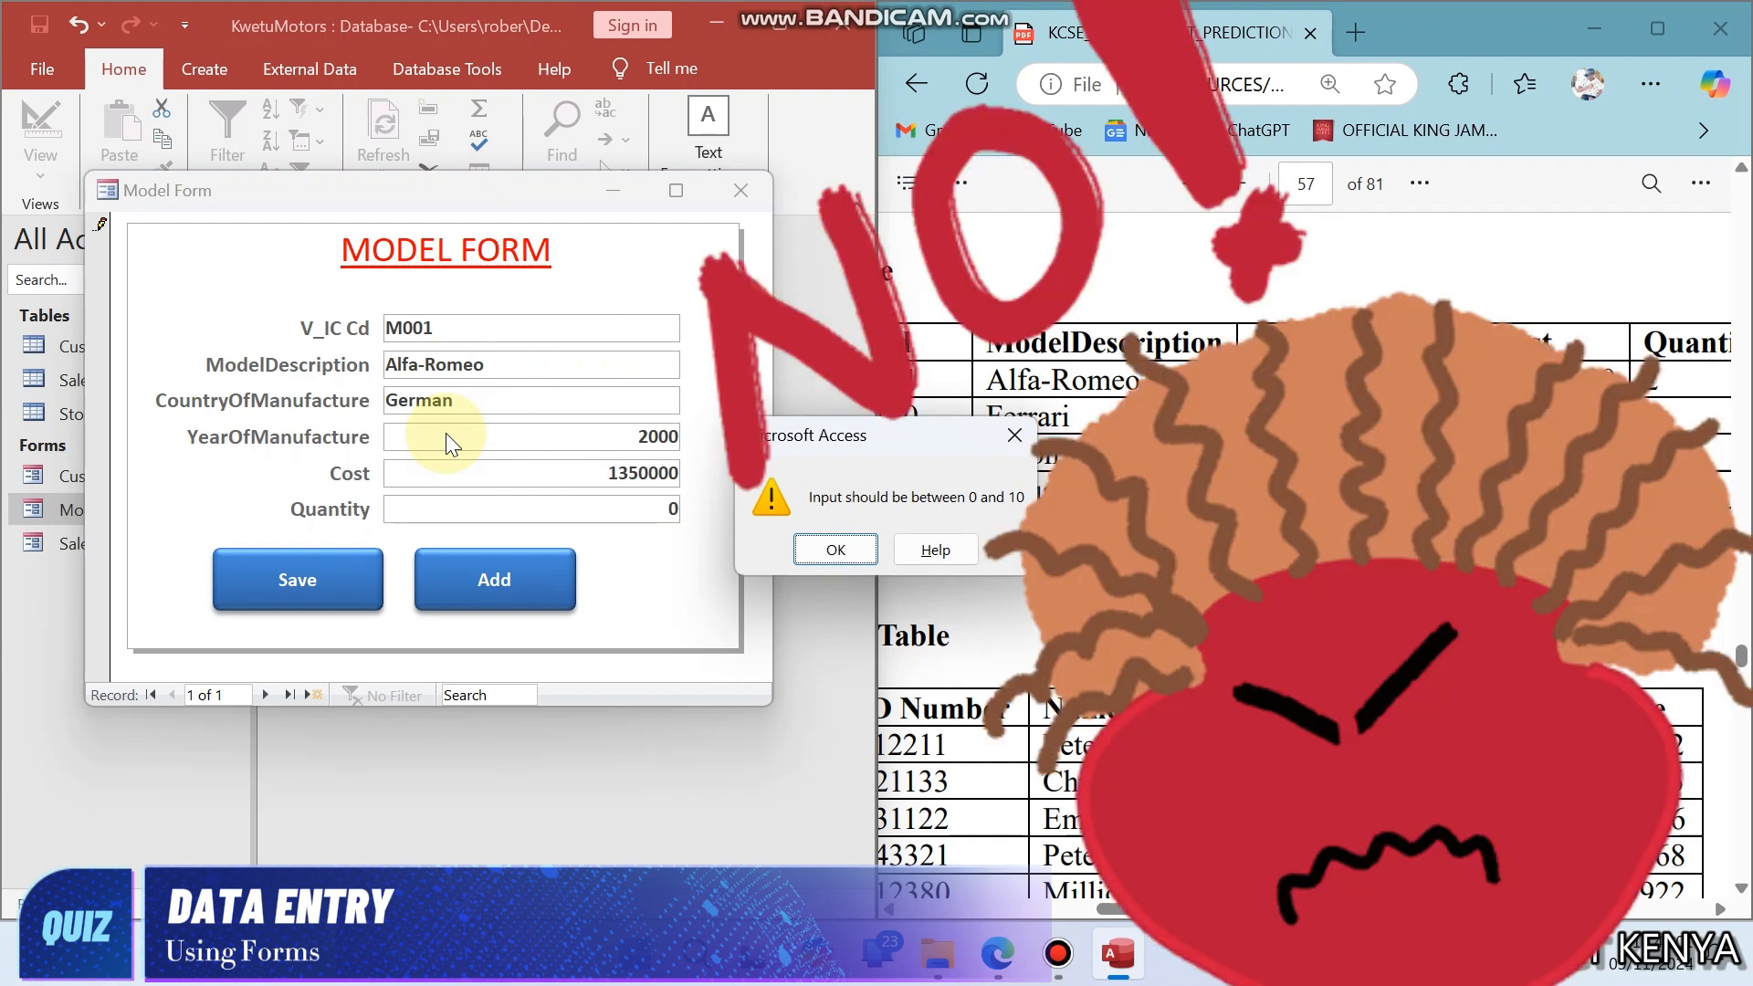
- Dismiss the cost validation alert and close Model Form, discarding the unsaved Alfa-Romeo record
left_click(803, 549)
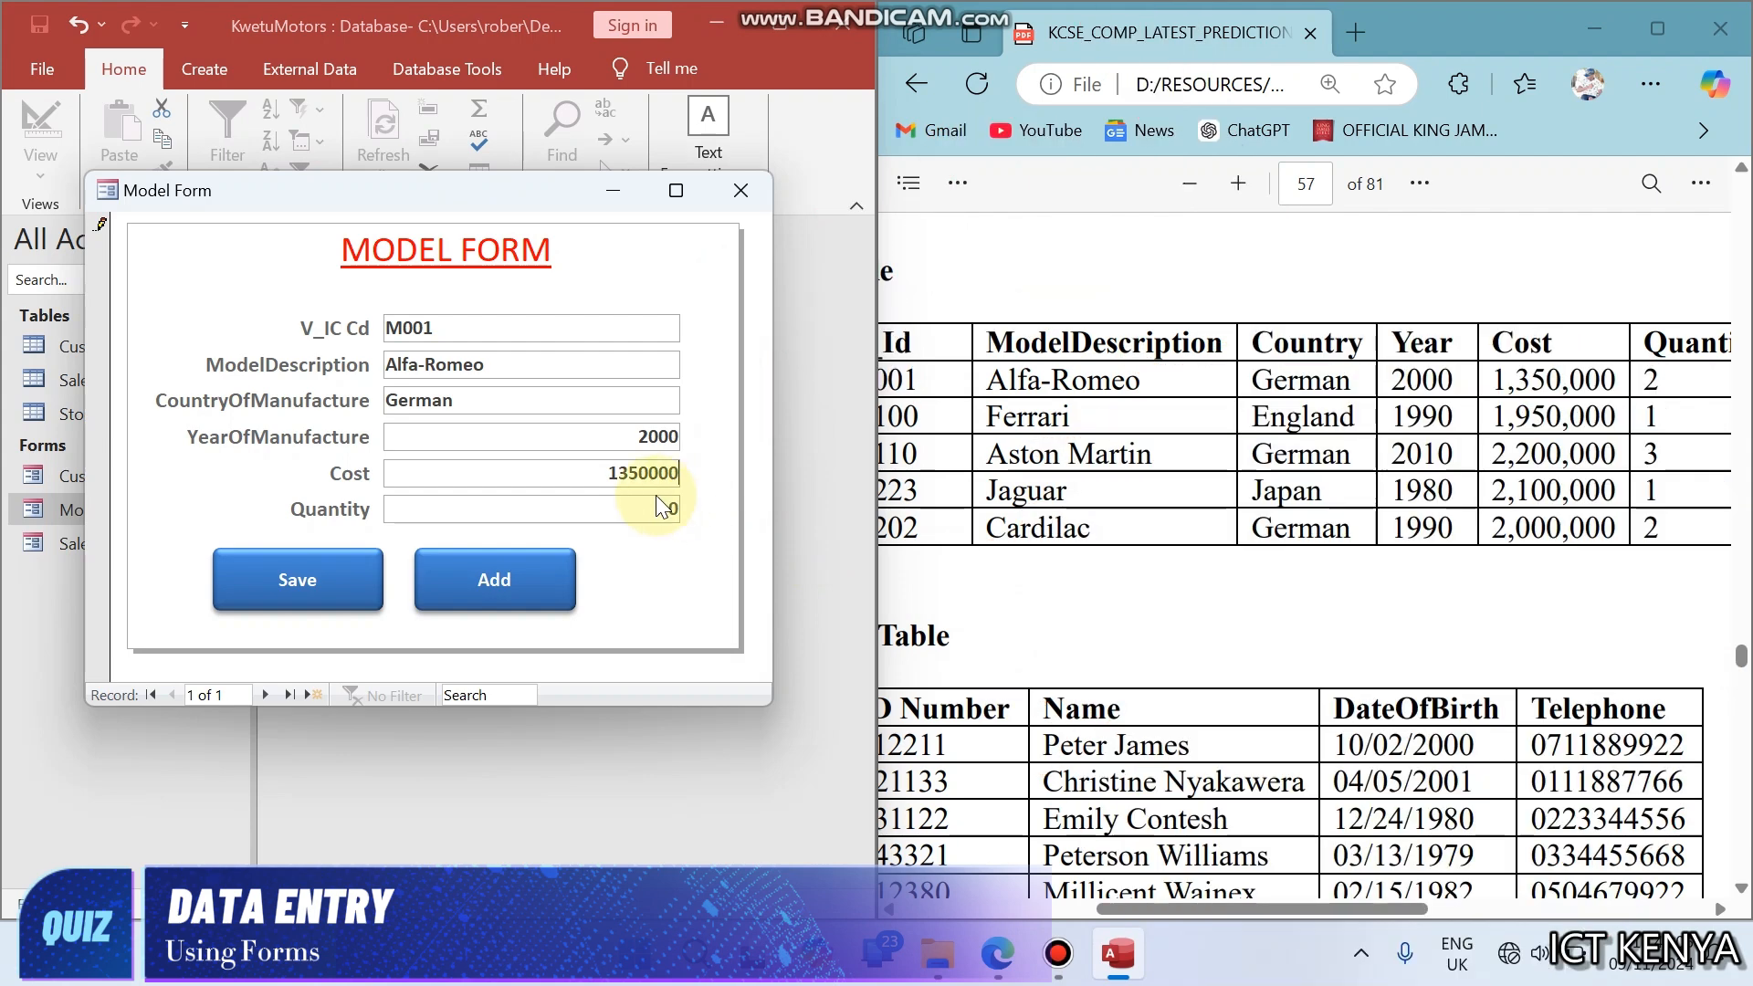
left_click(737, 190)
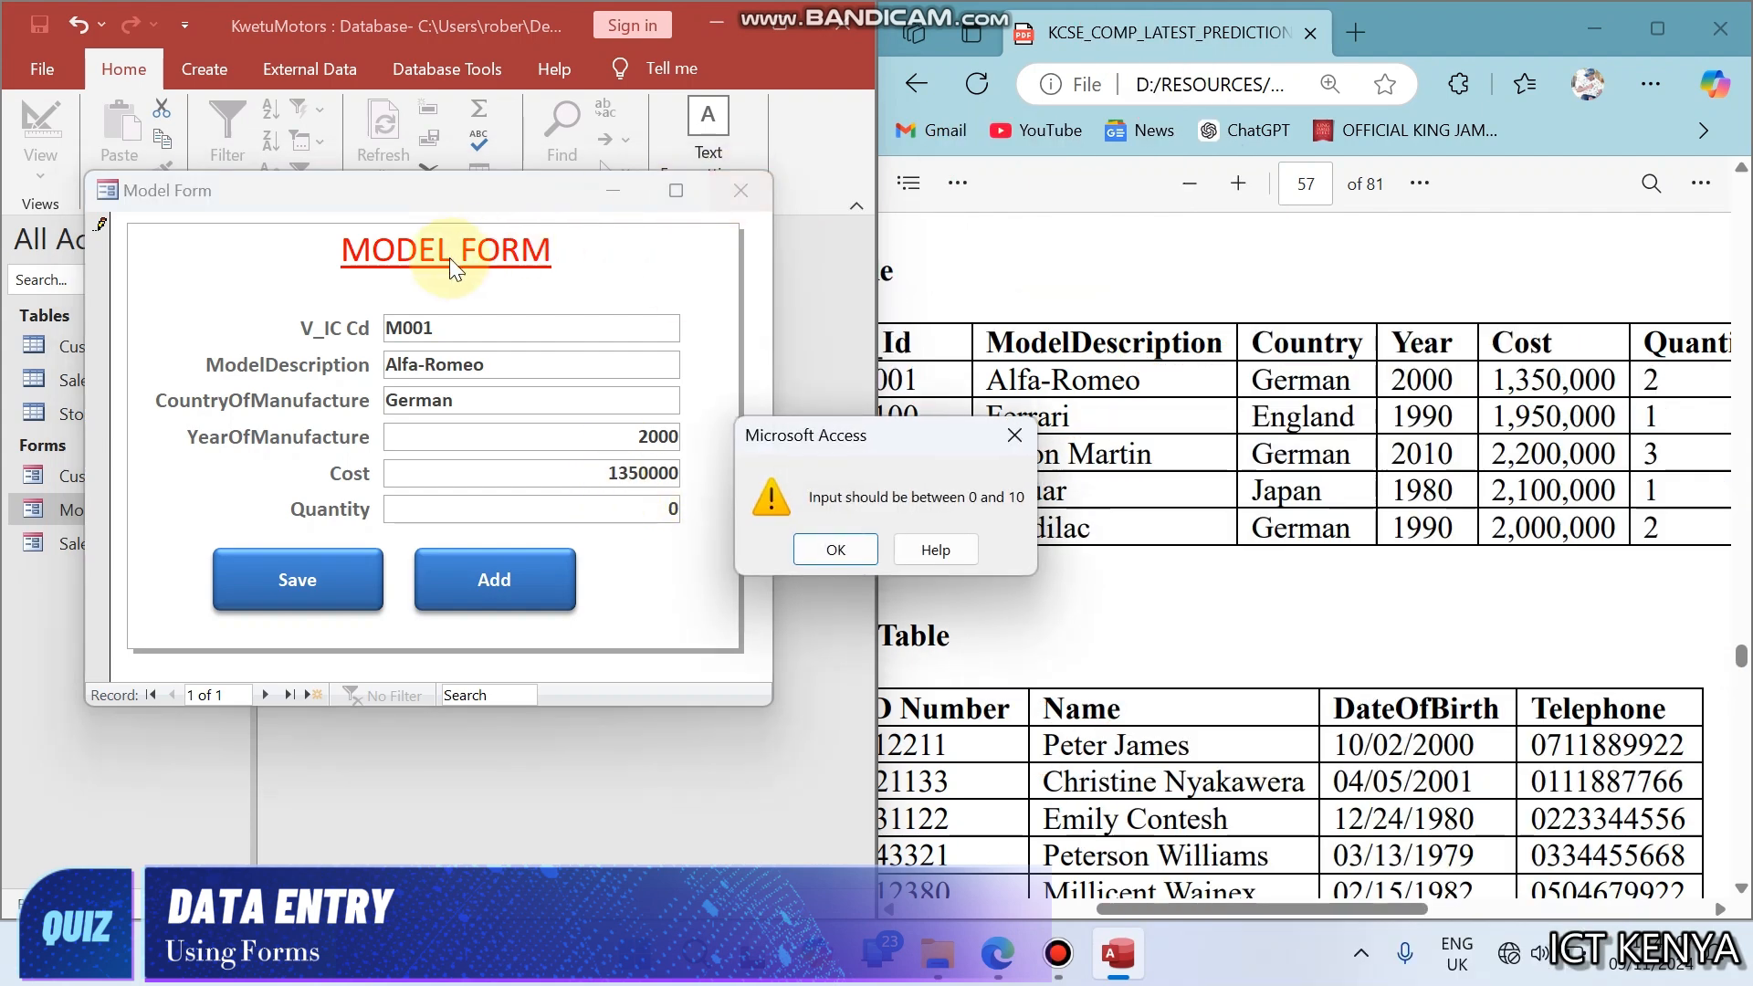
left_click(851, 546)
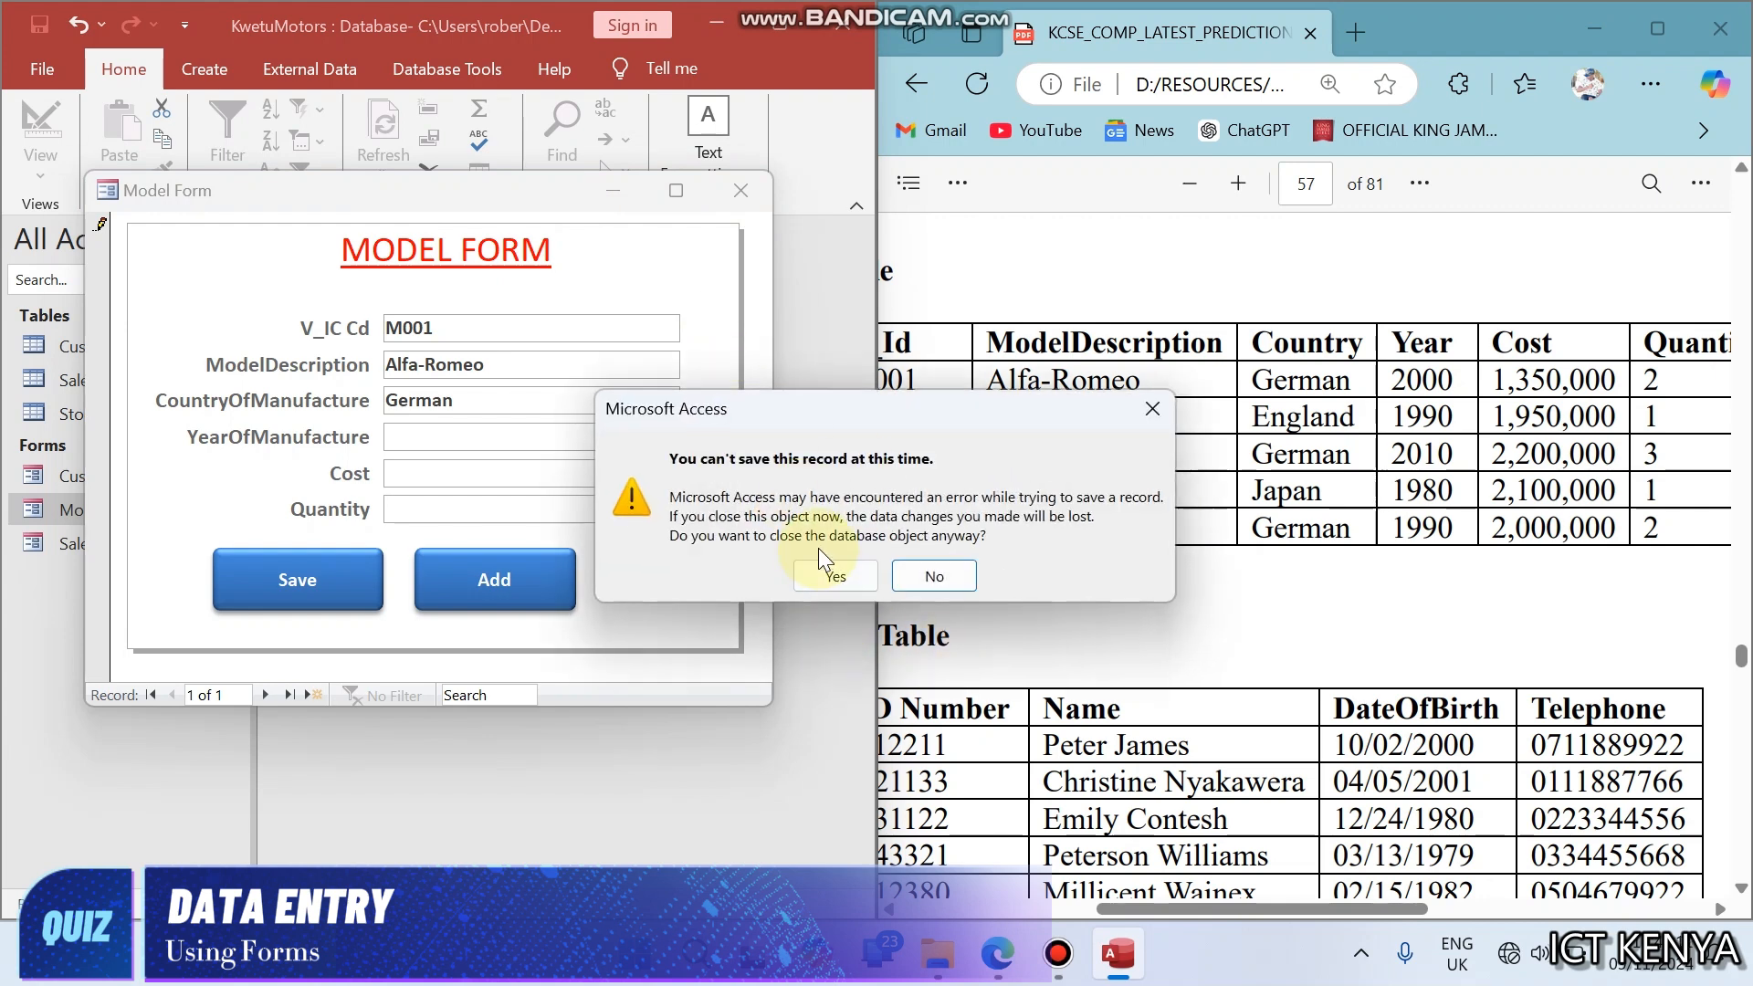
left_click(818, 572)
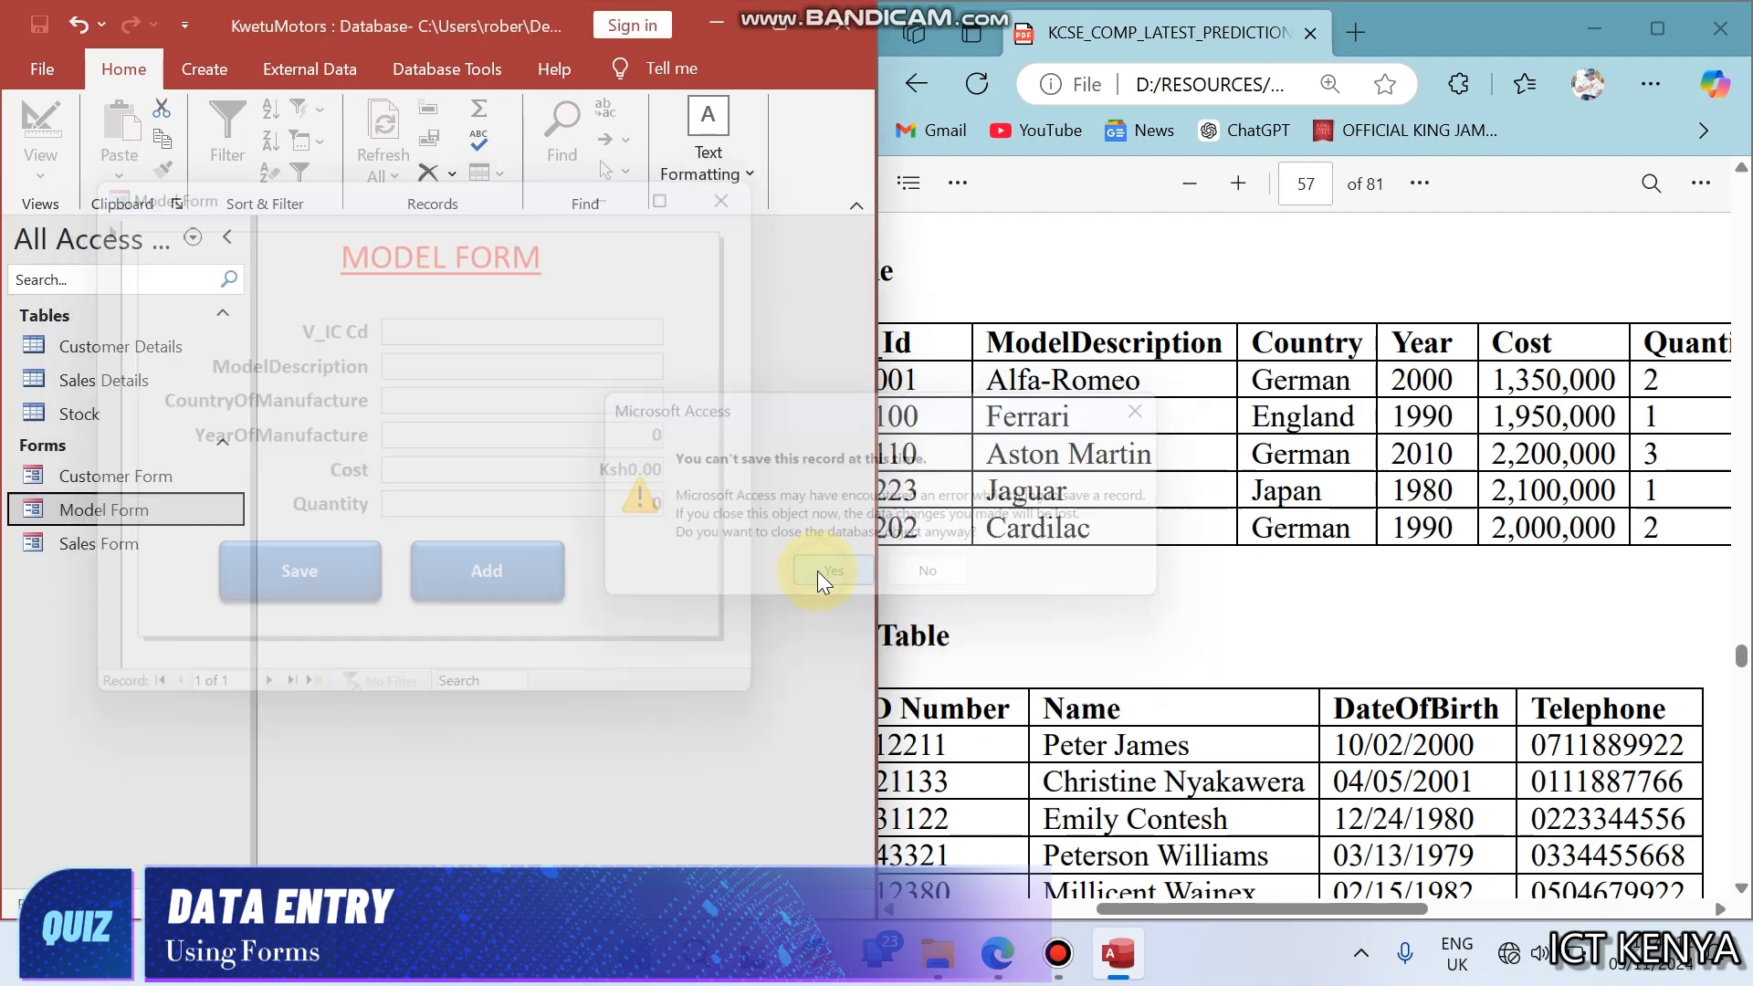
- Open the Stock table in Design View and maximize the Access window
left_click(77, 344)
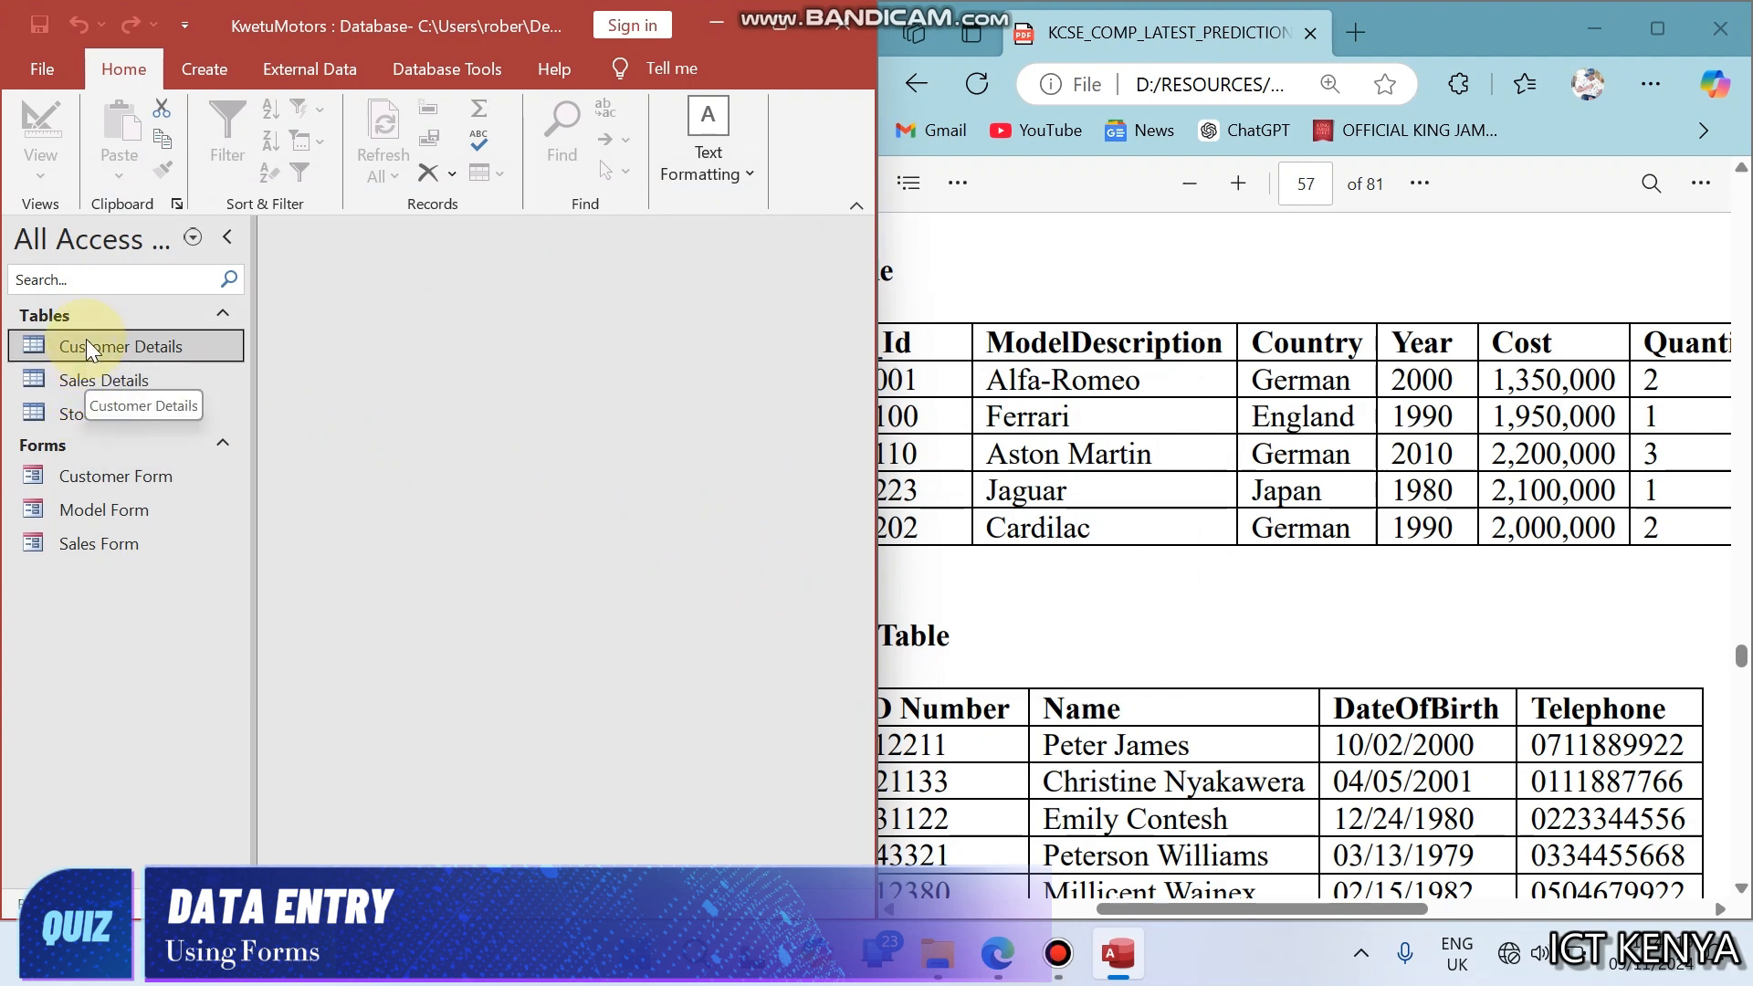
right_click(121, 415)
left_click(171, 470)
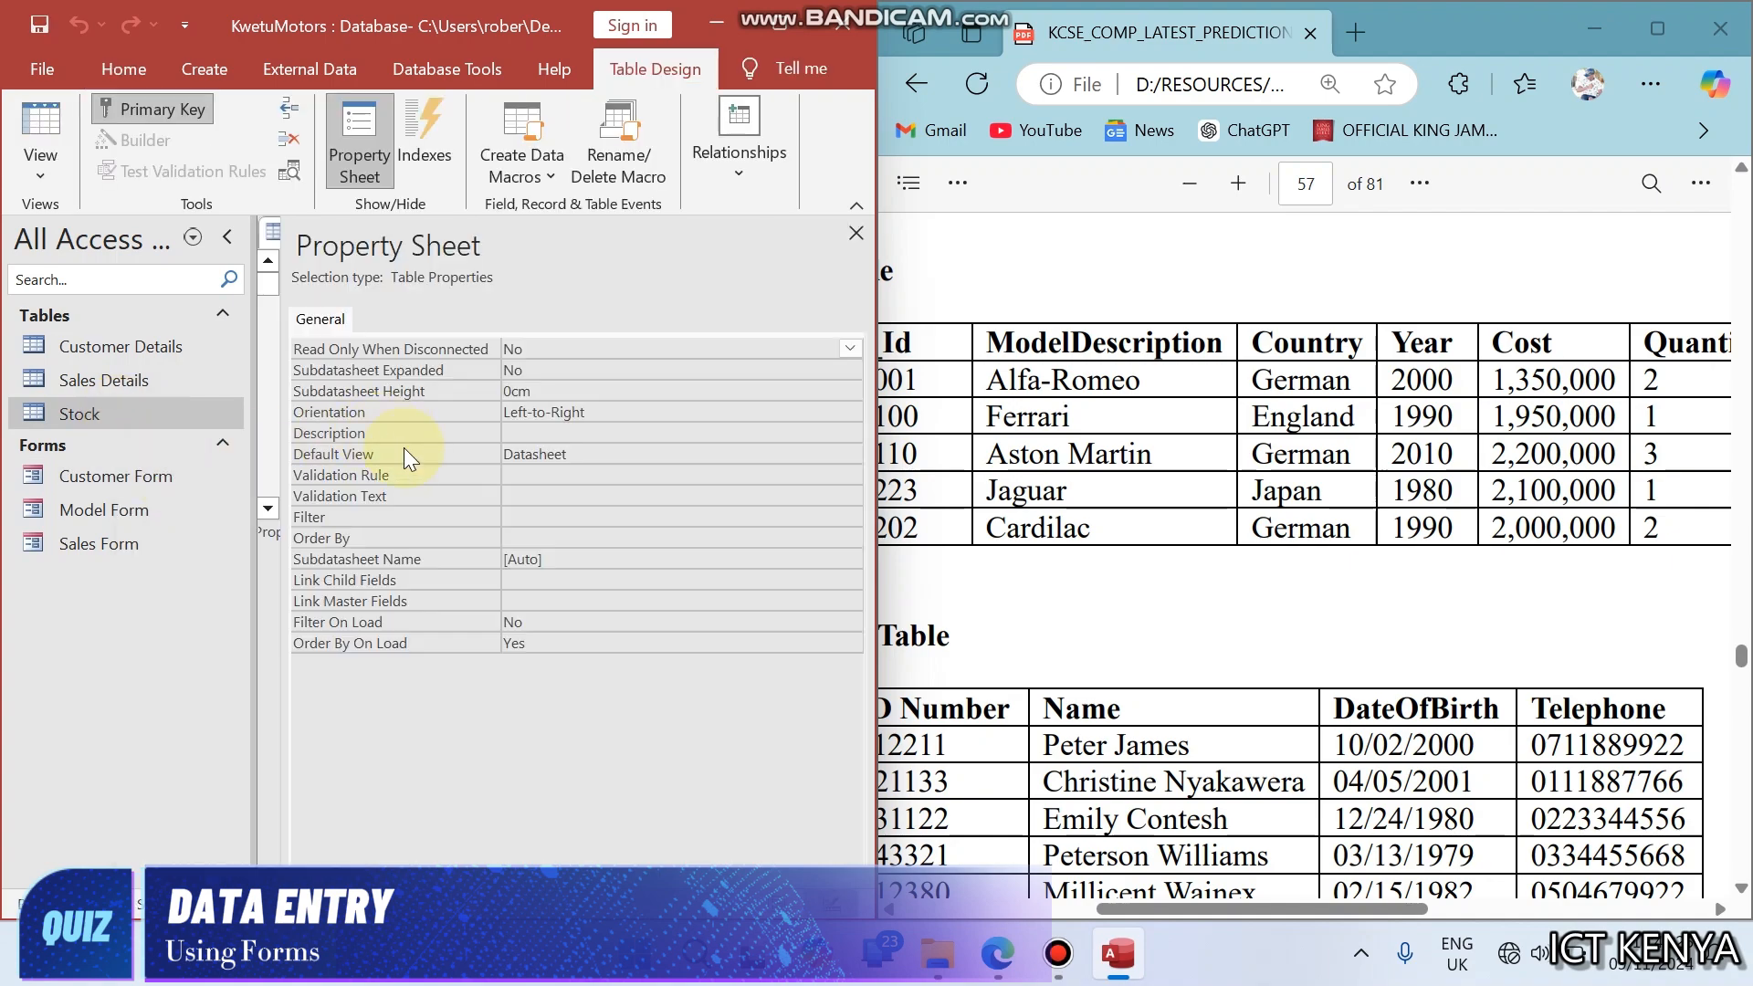
left_click(778, 24)
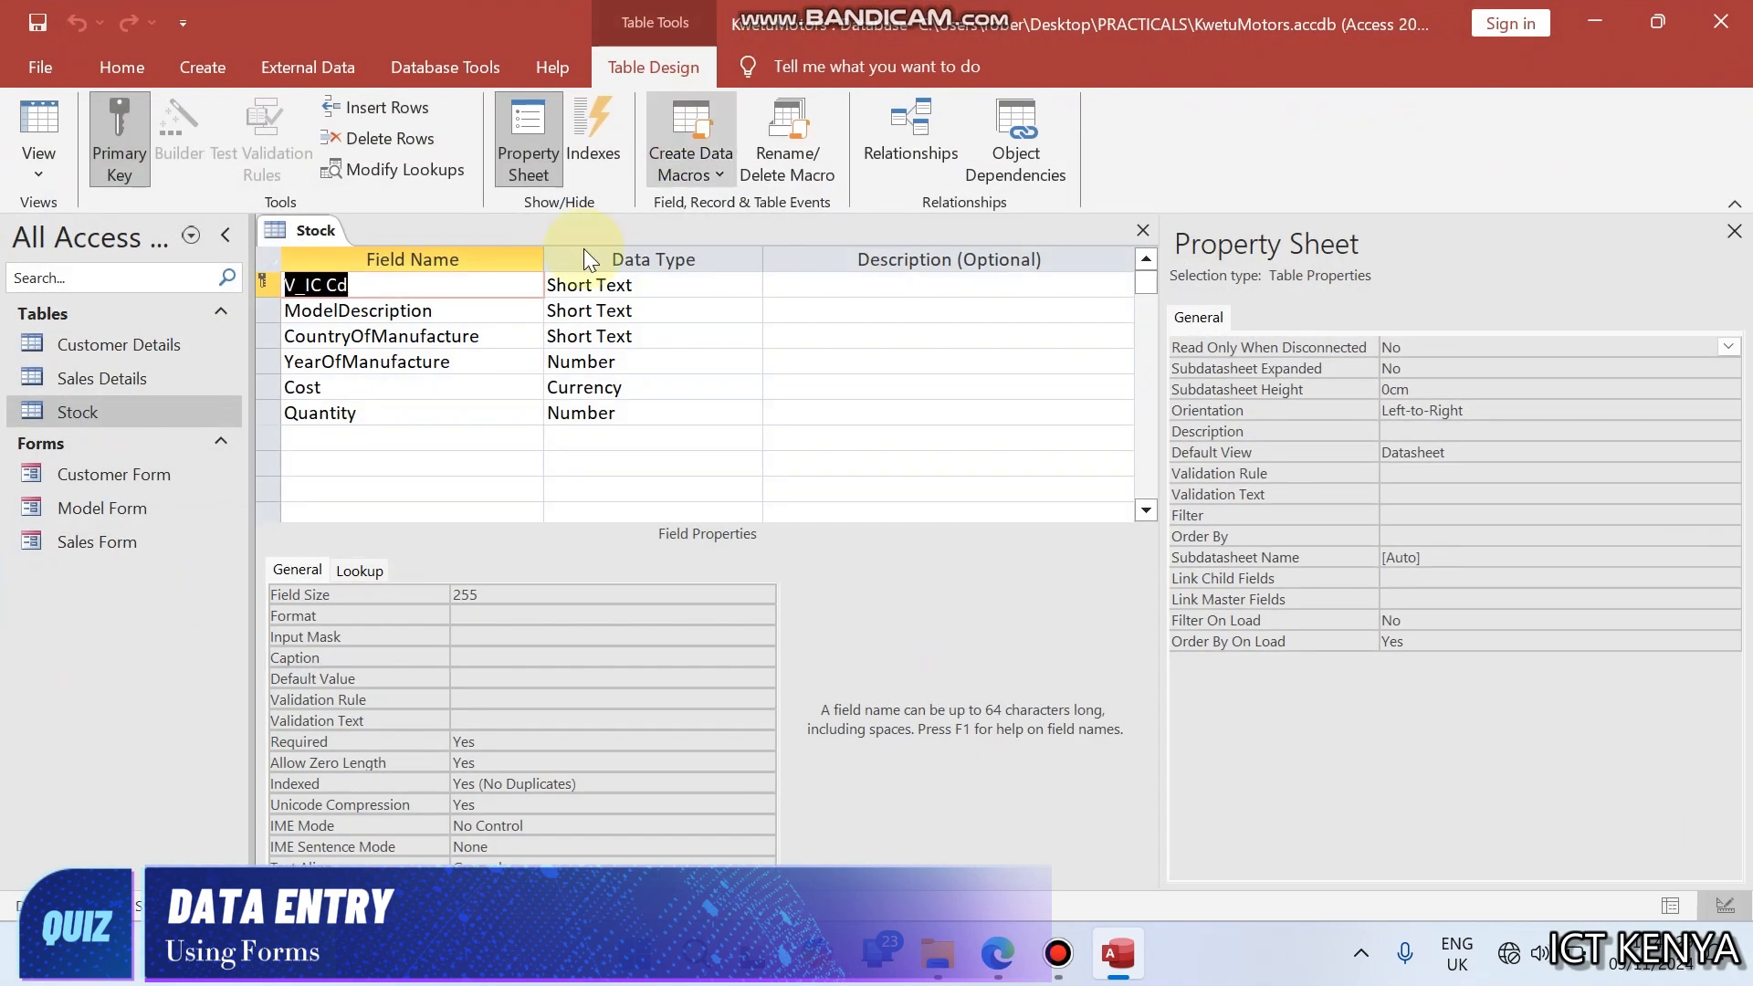
- Move the validation rule >0 And <10 from the Stock table's Cost field to its Quantity field
left_click(466, 388)
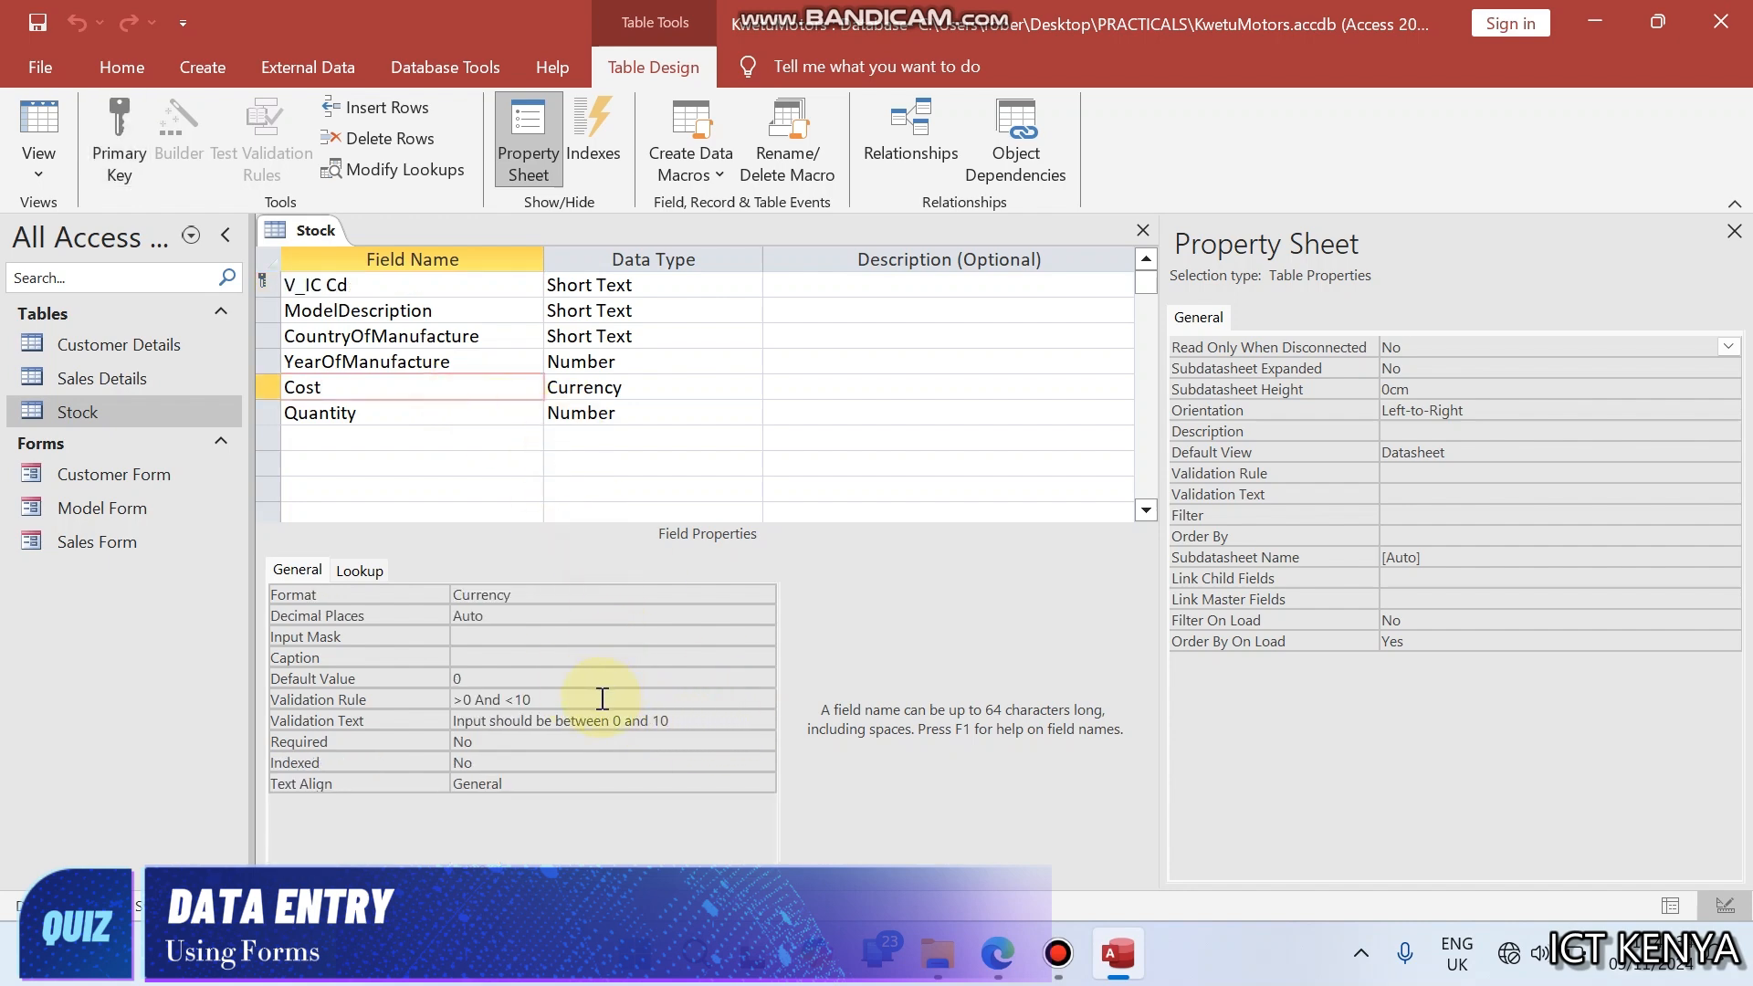
left_click_drag(603, 700, 441, 702)
key("ctrl+c")
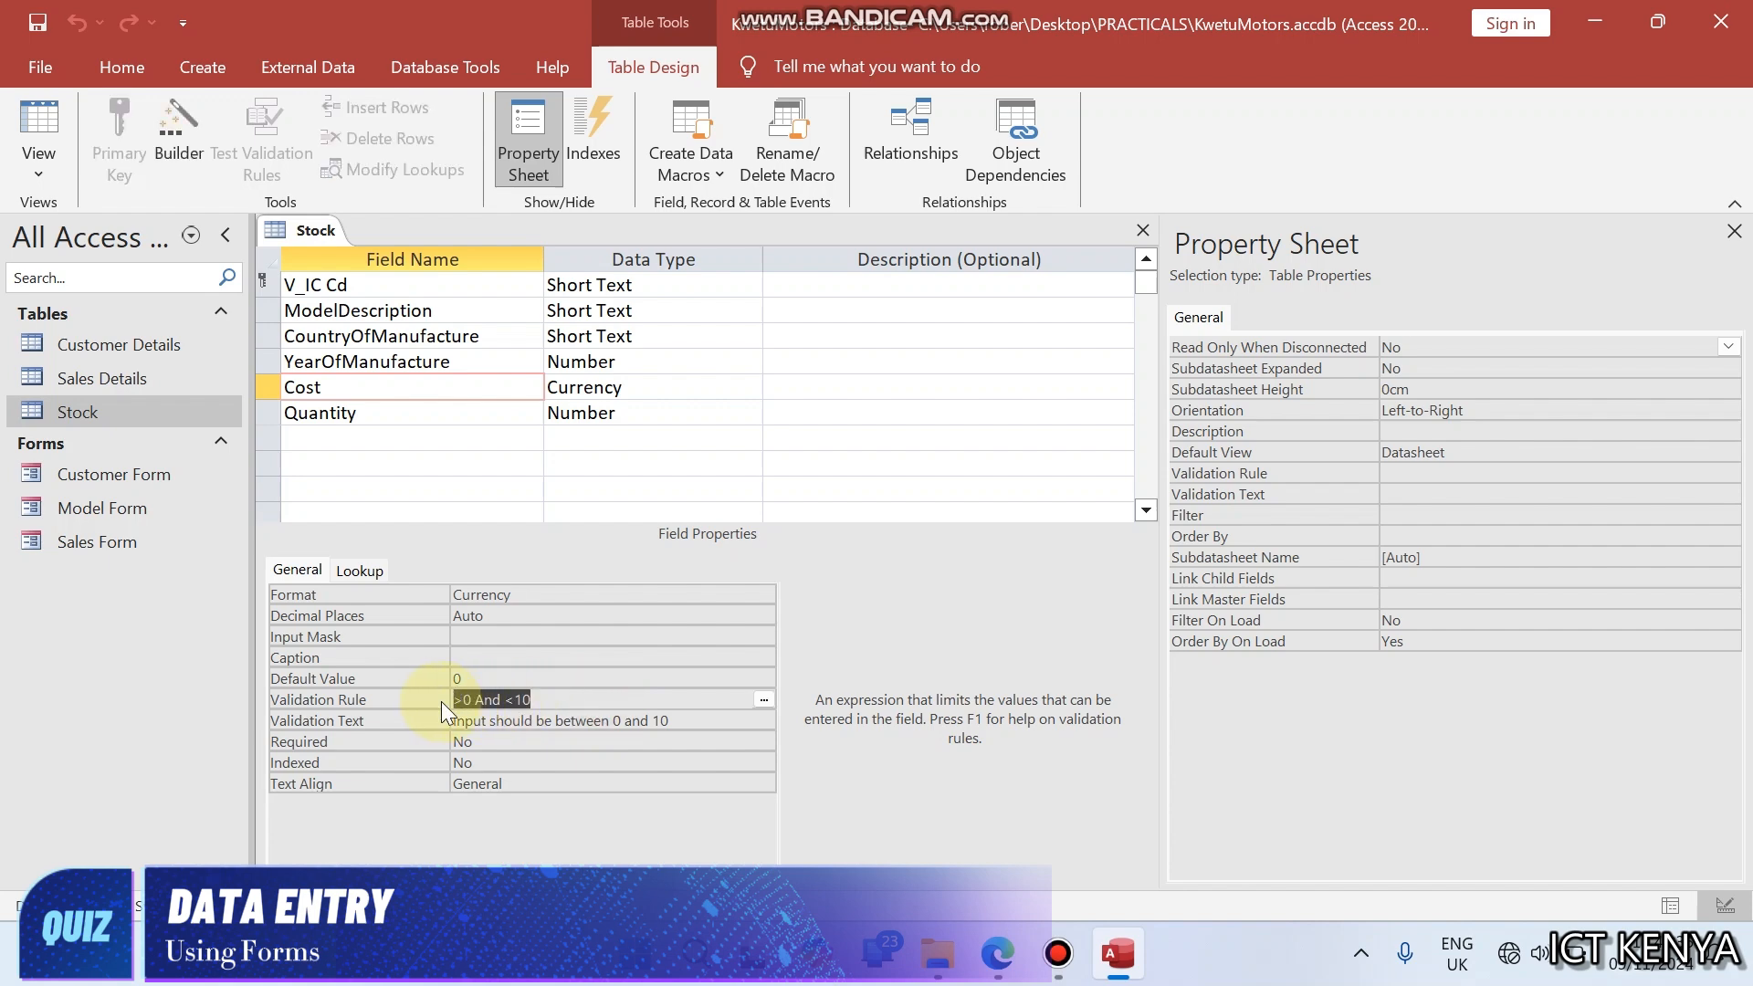
left_click(481, 415)
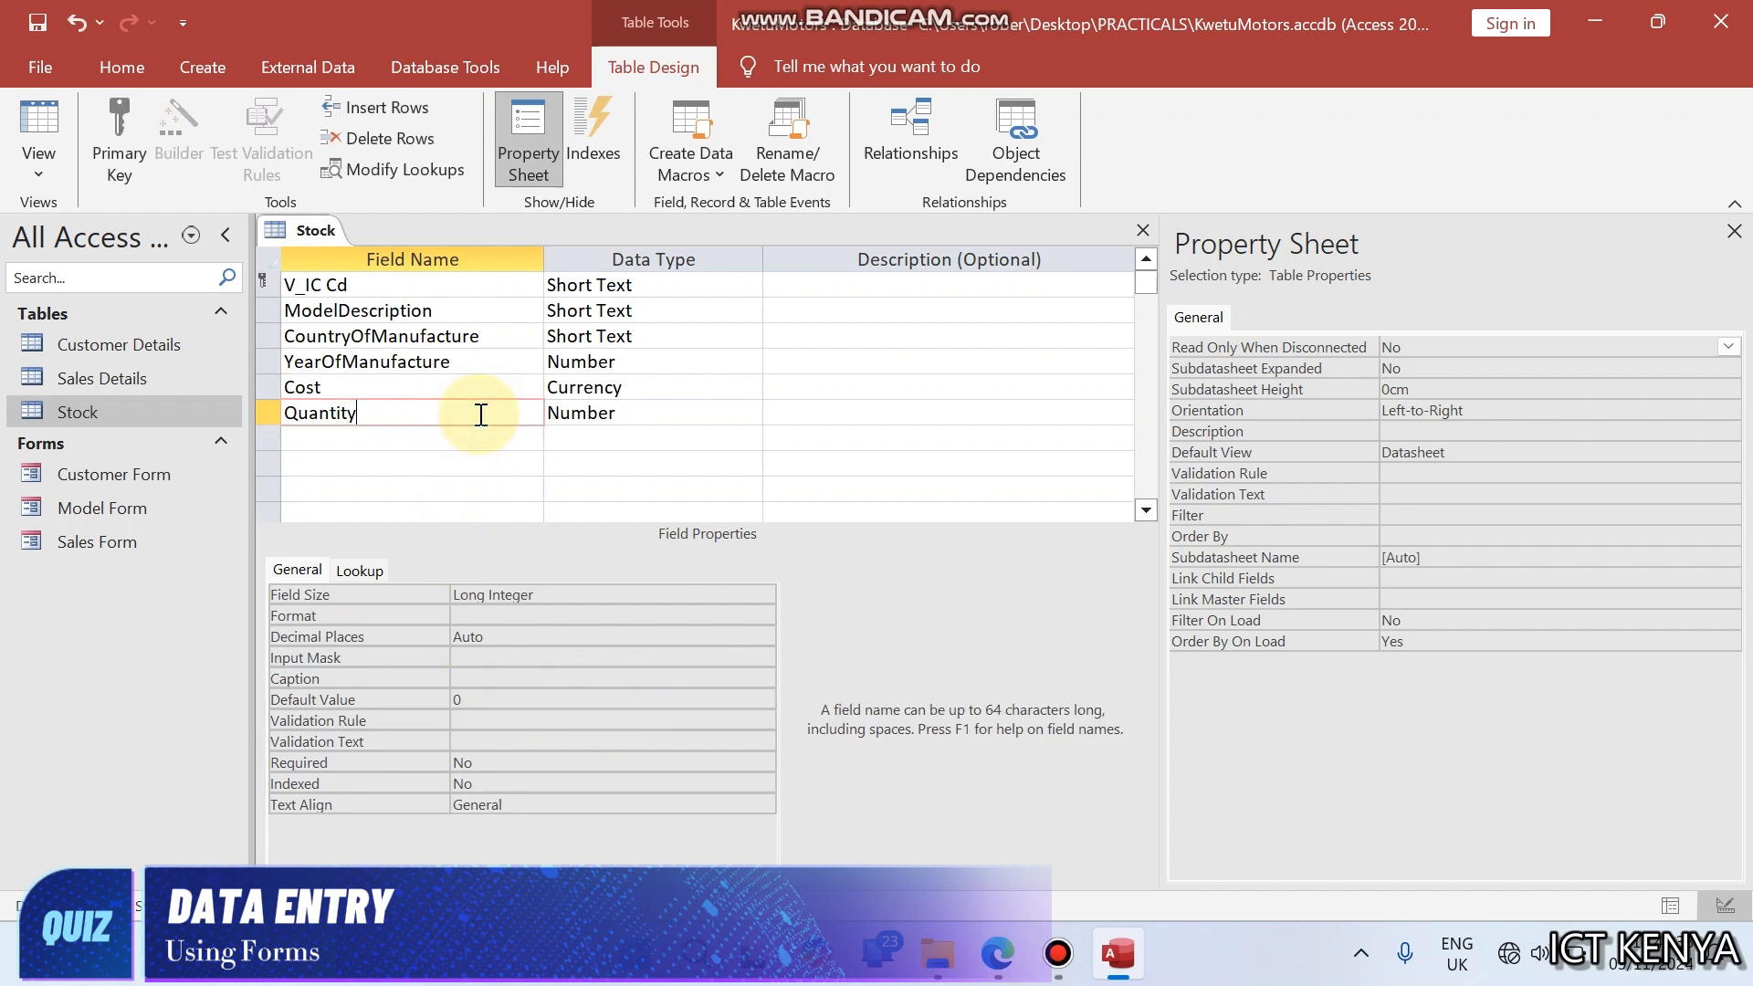
left_click(501, 720)
key("ctrl+v")
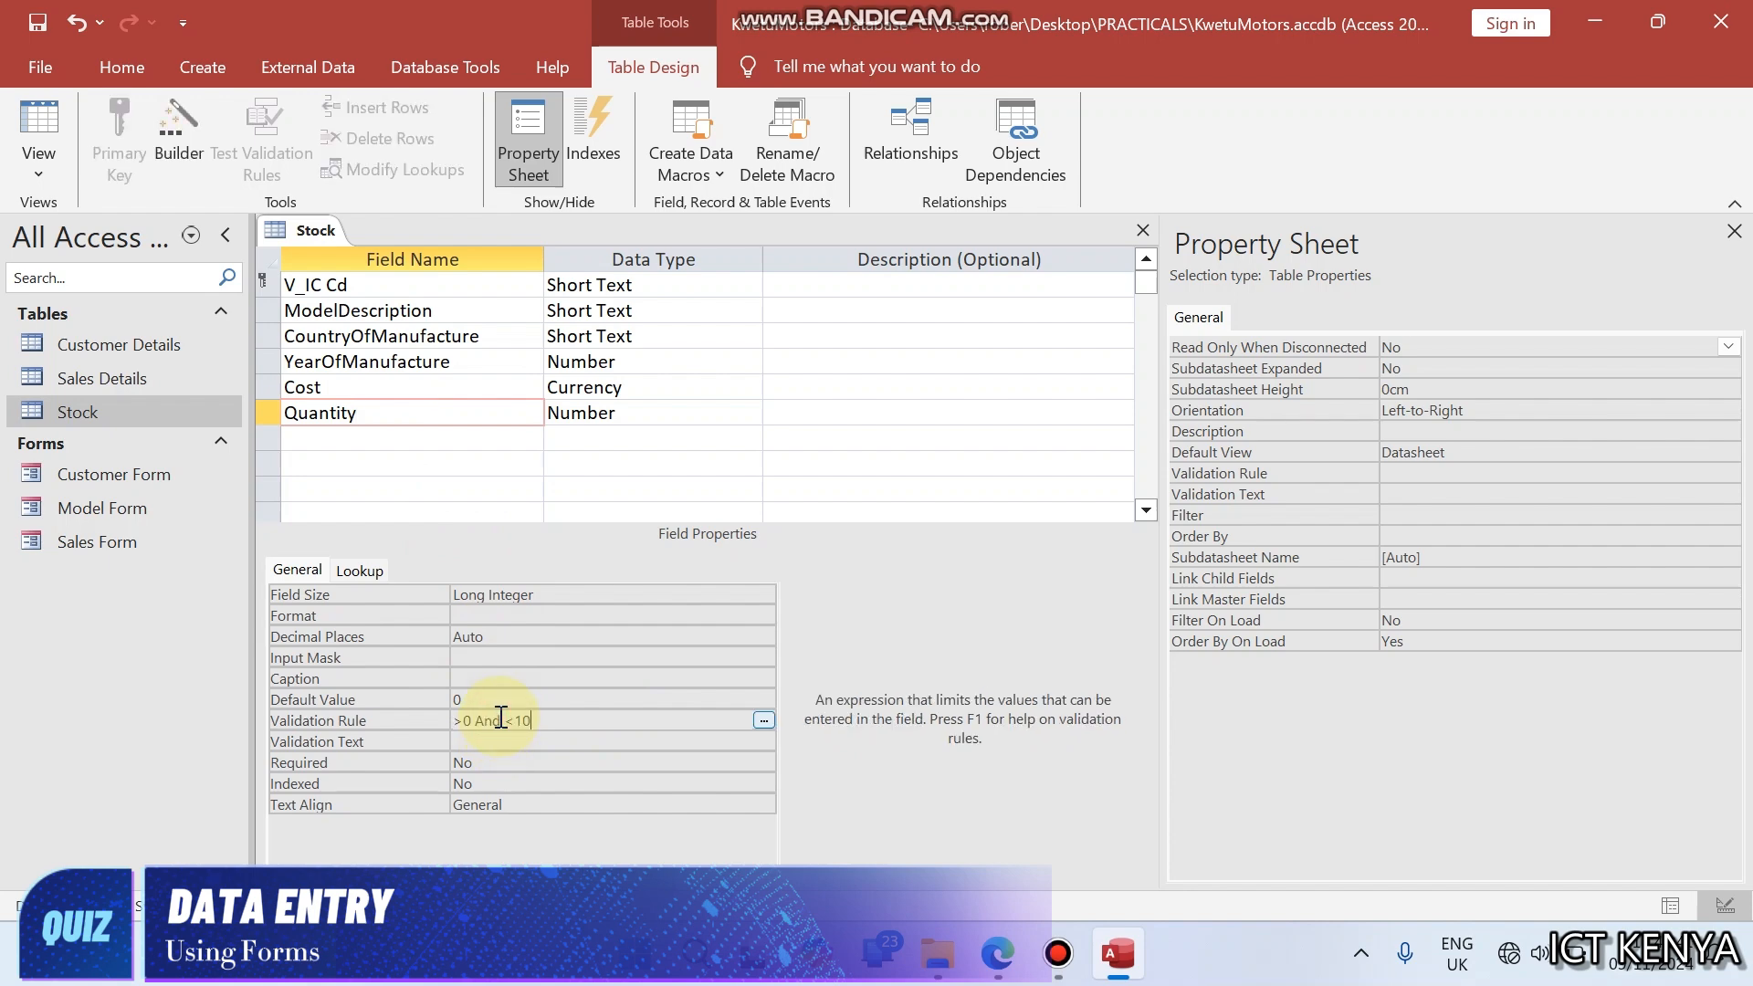
- Move the validation text "Input should be between 0 and 10" from Cost to Quantity, and close the Stock table
left_click(604, 388)
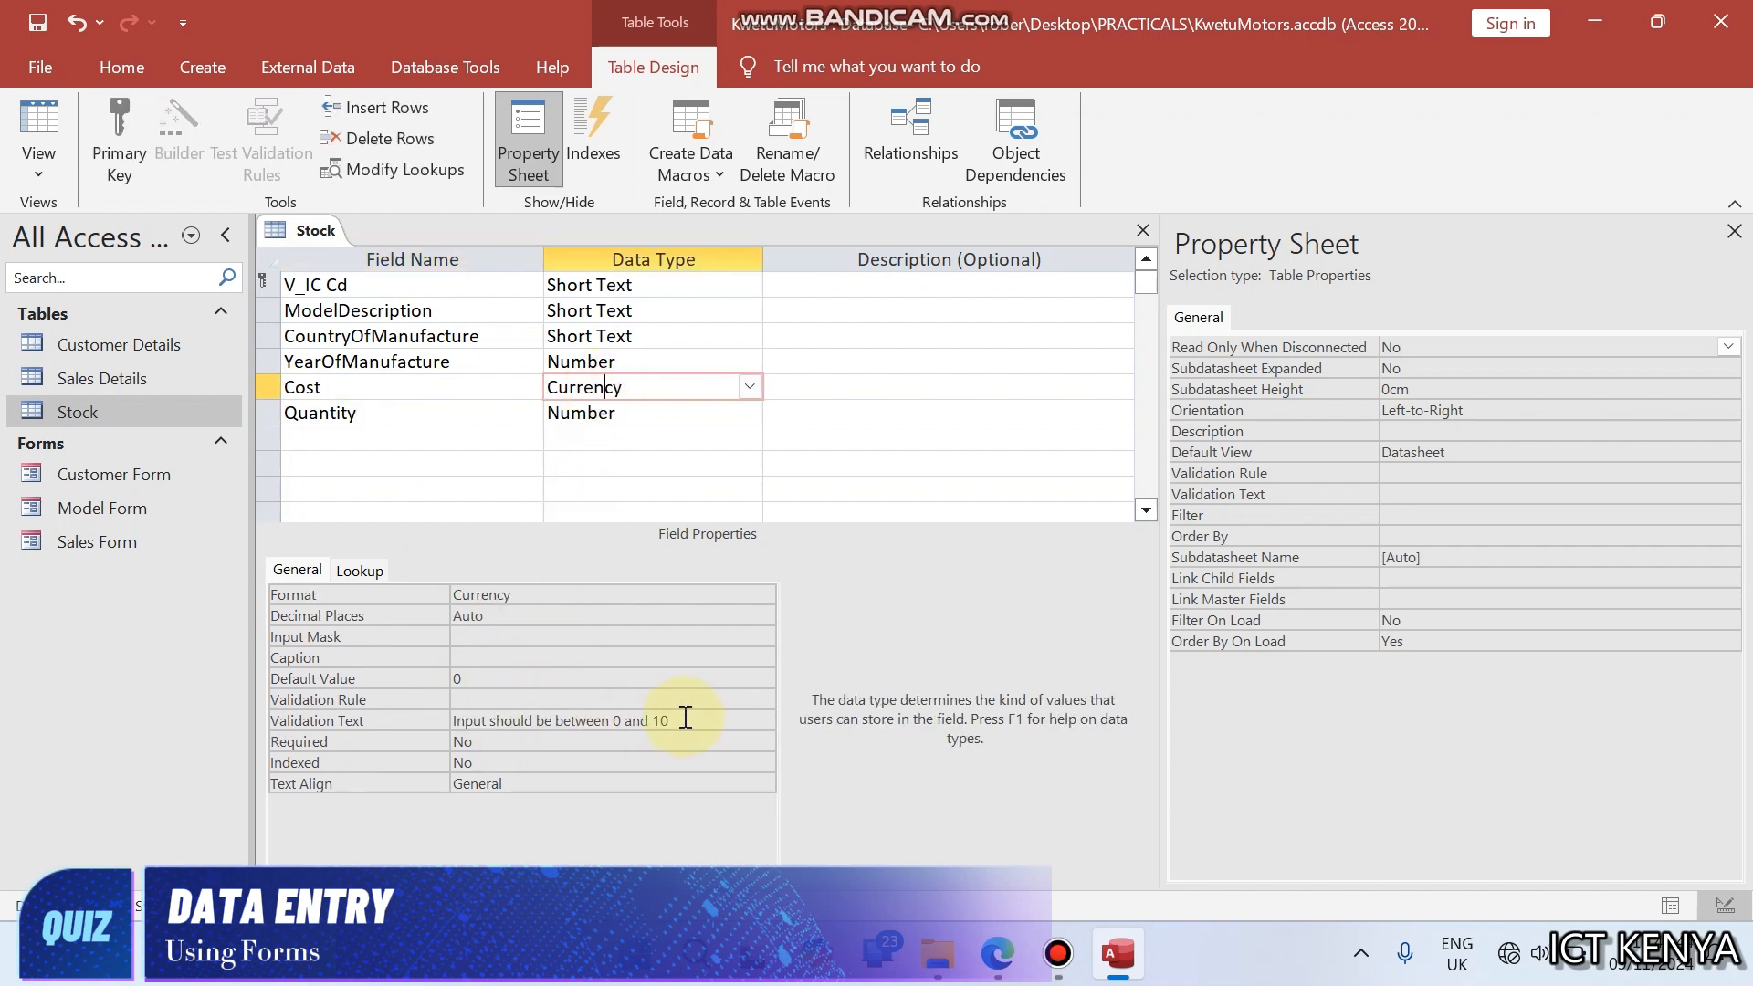
left_click_drag(676, 720, 416, 721)
key("Delete")
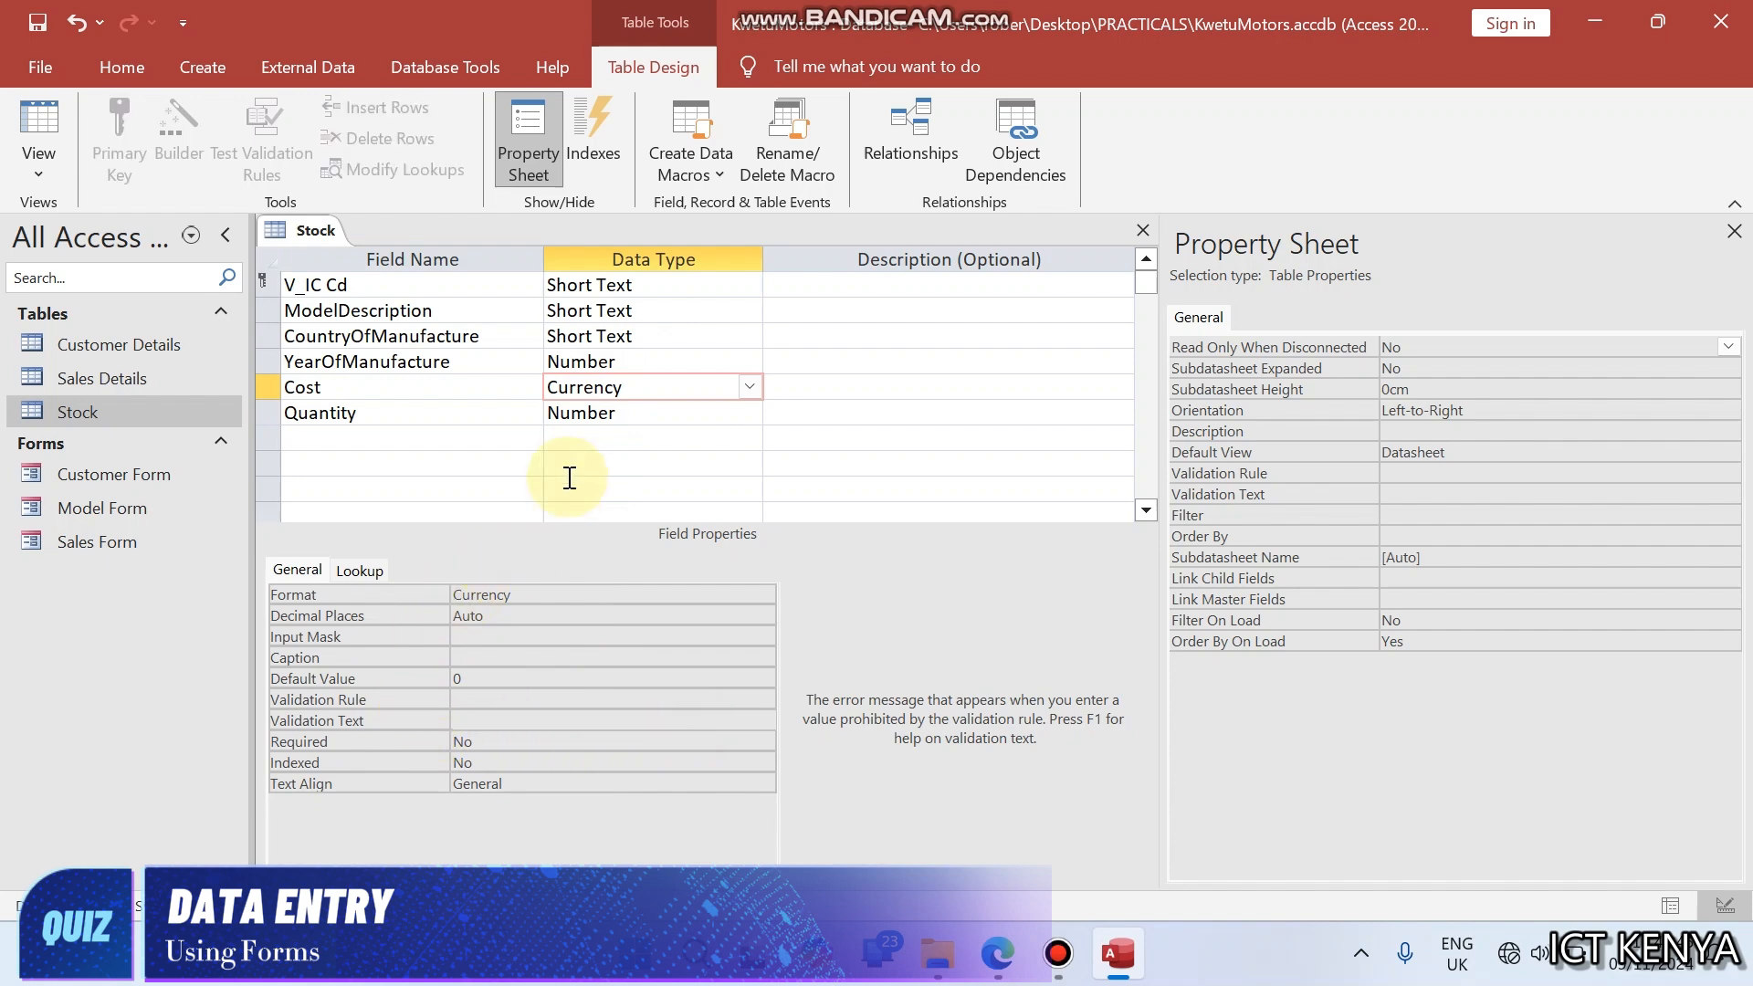
left_click(607, 412)
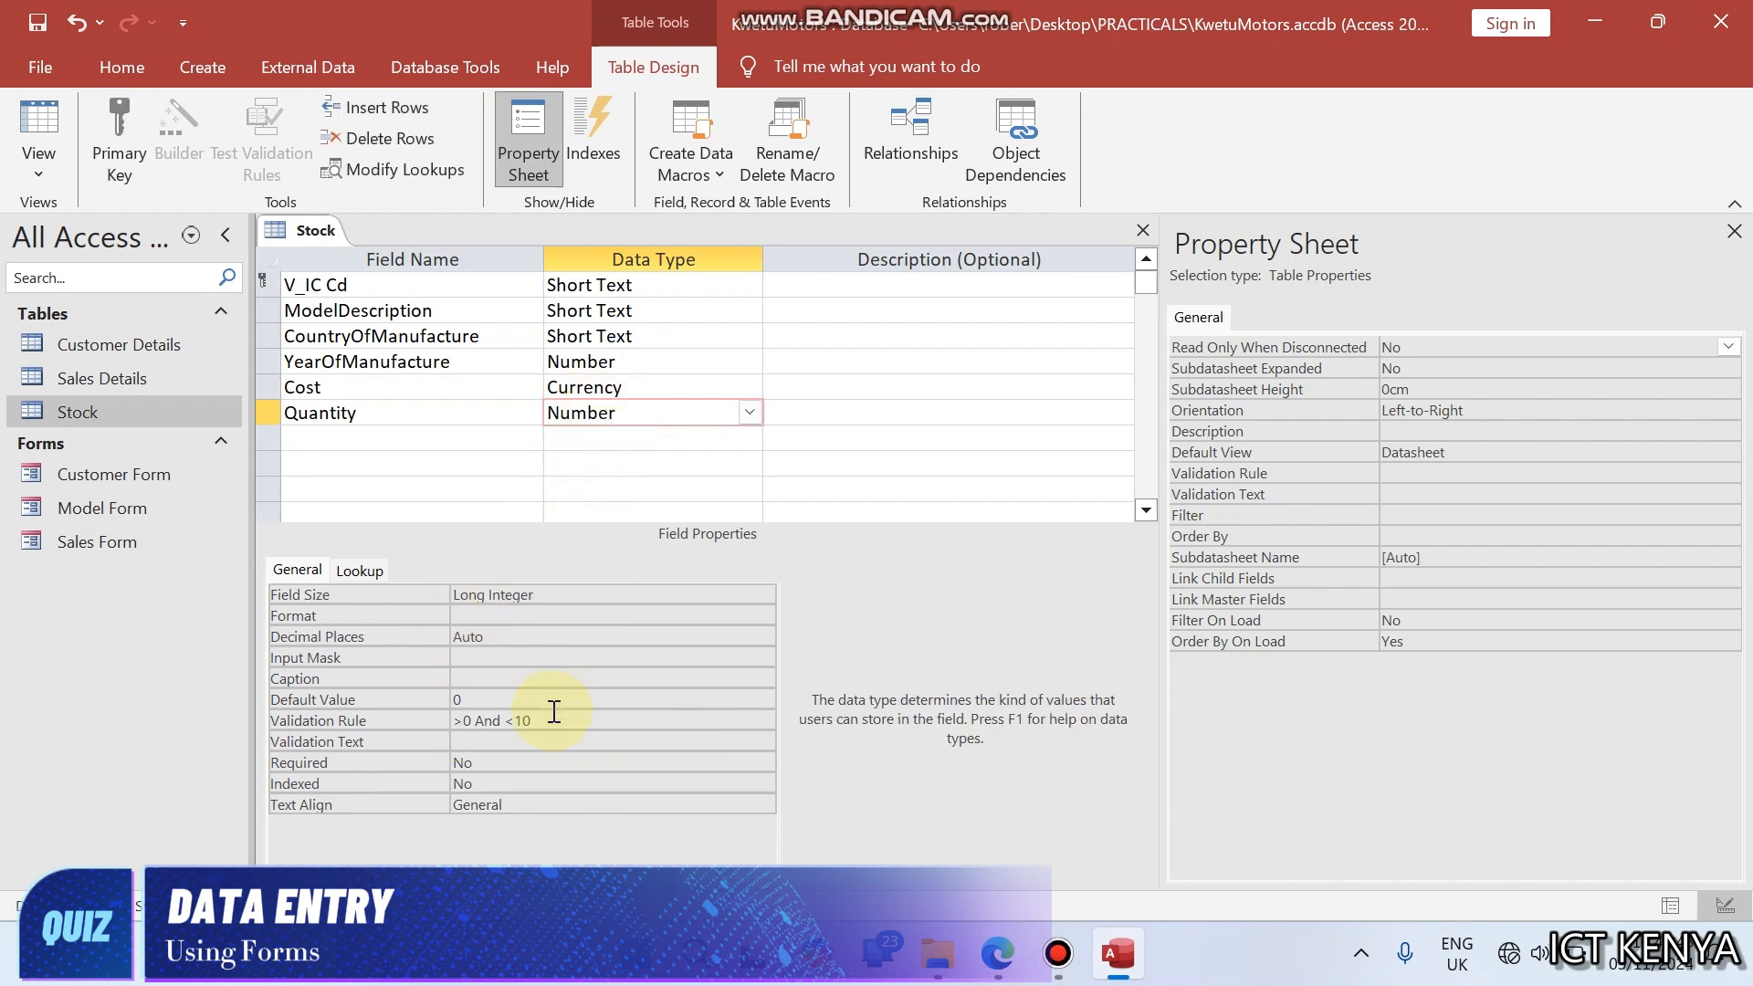
left_click(536, 743)
type("Input should be between 0 and 10")
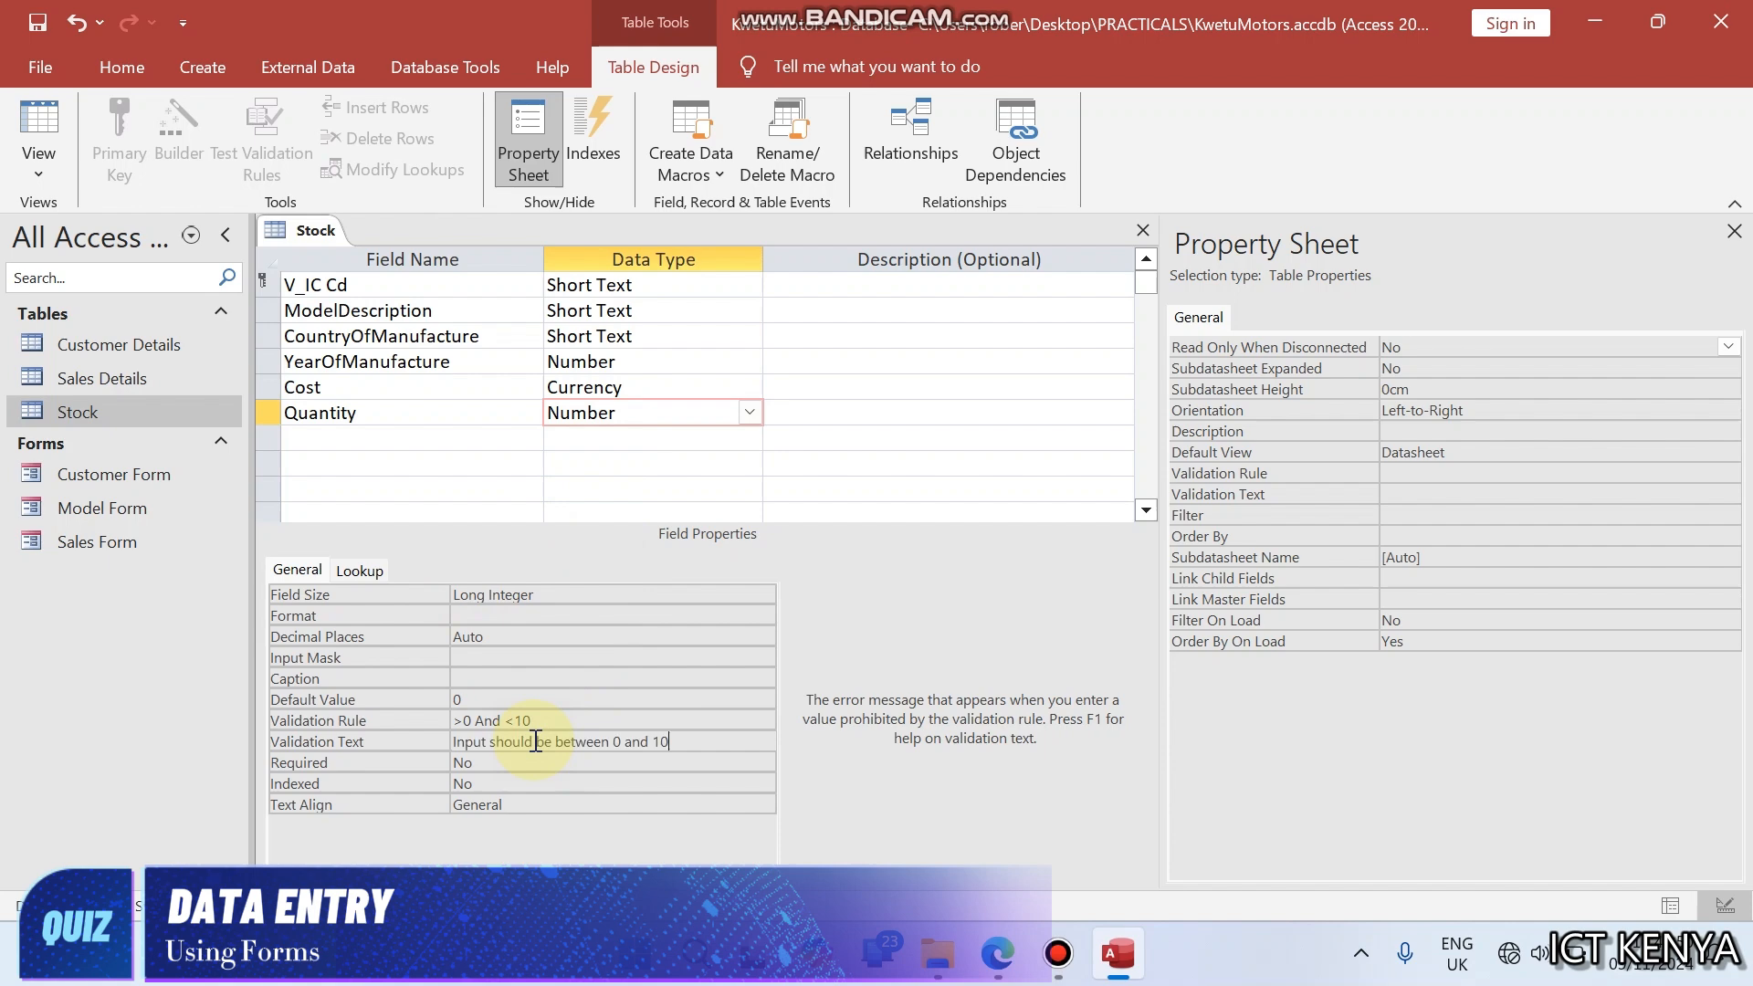
right_click(311, 229)
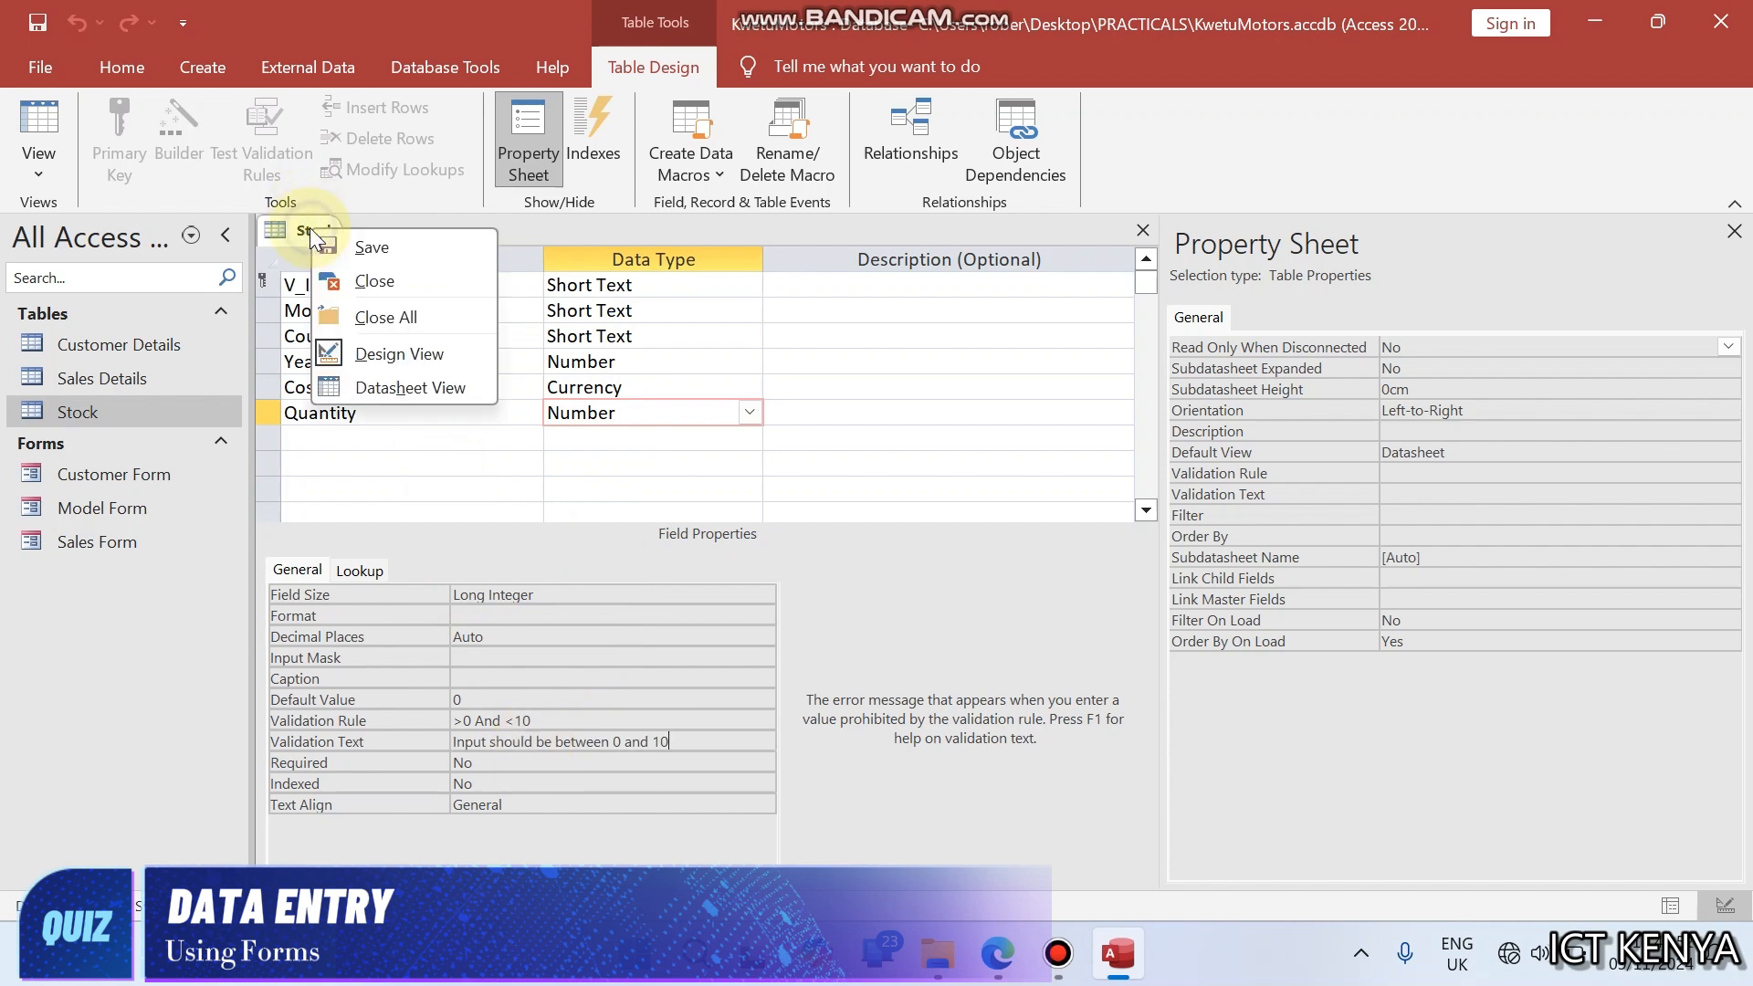
left_click(343, 282)
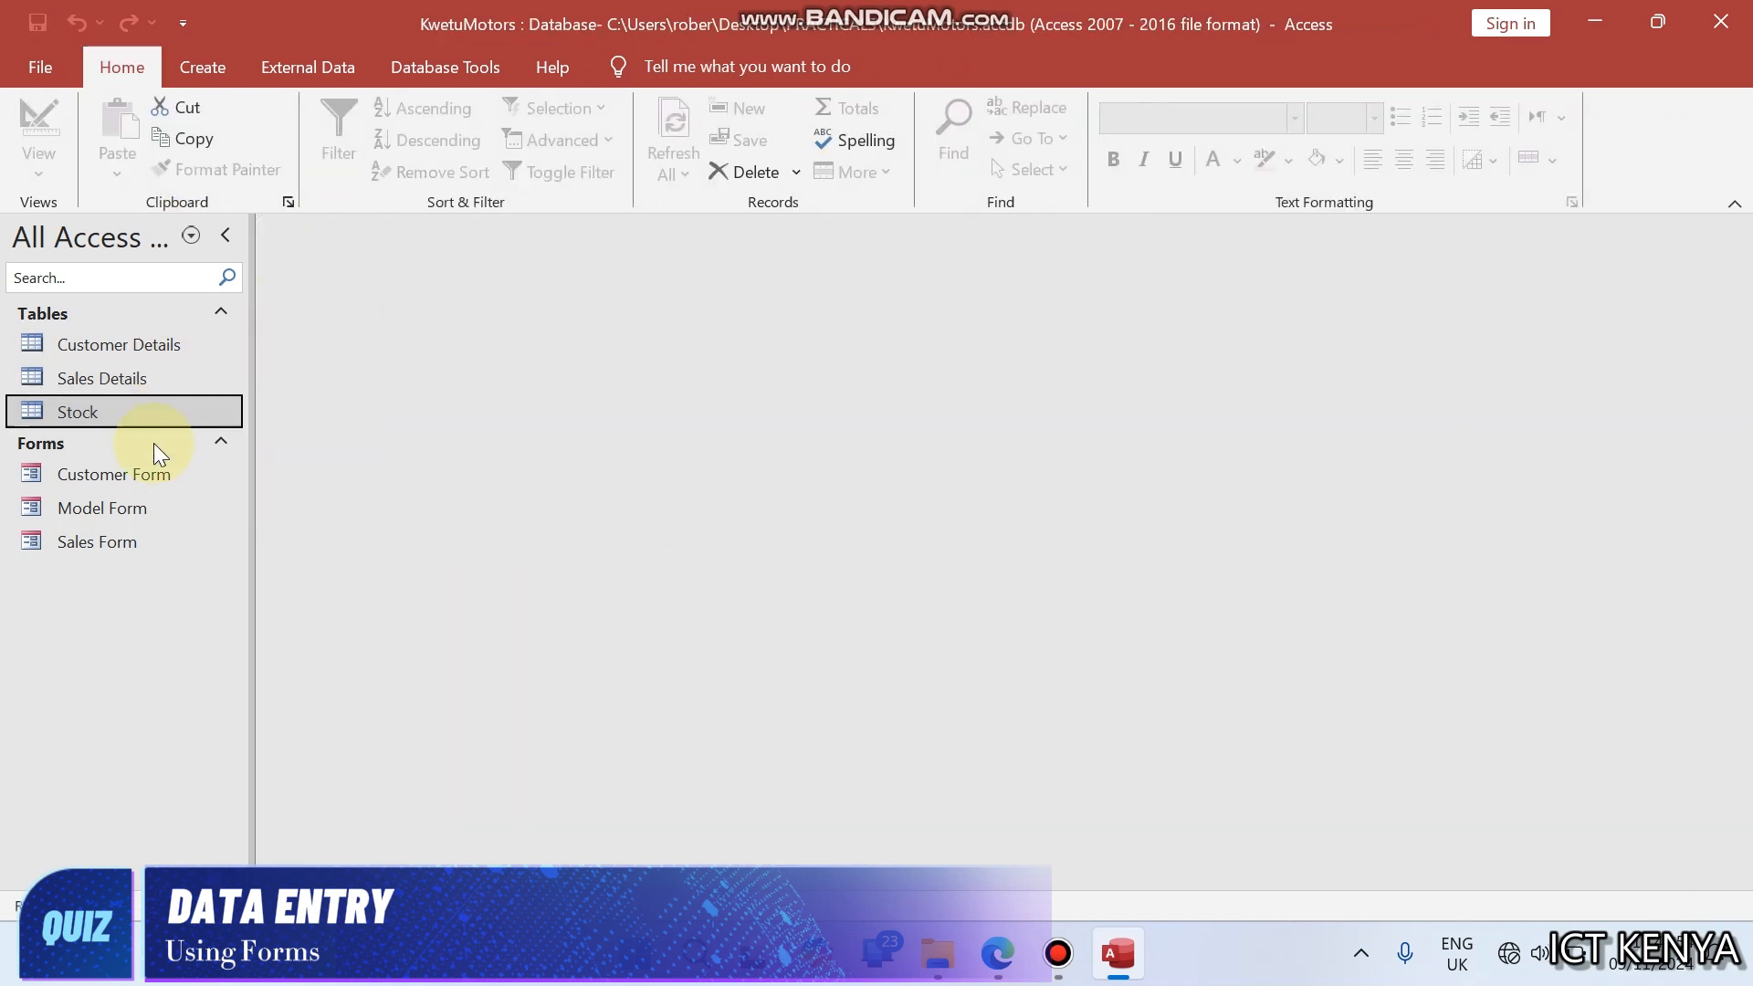
- Open Model Form and arrange it beside the PDF with the Stock data's V_Id column in view
double_click(119, 511)
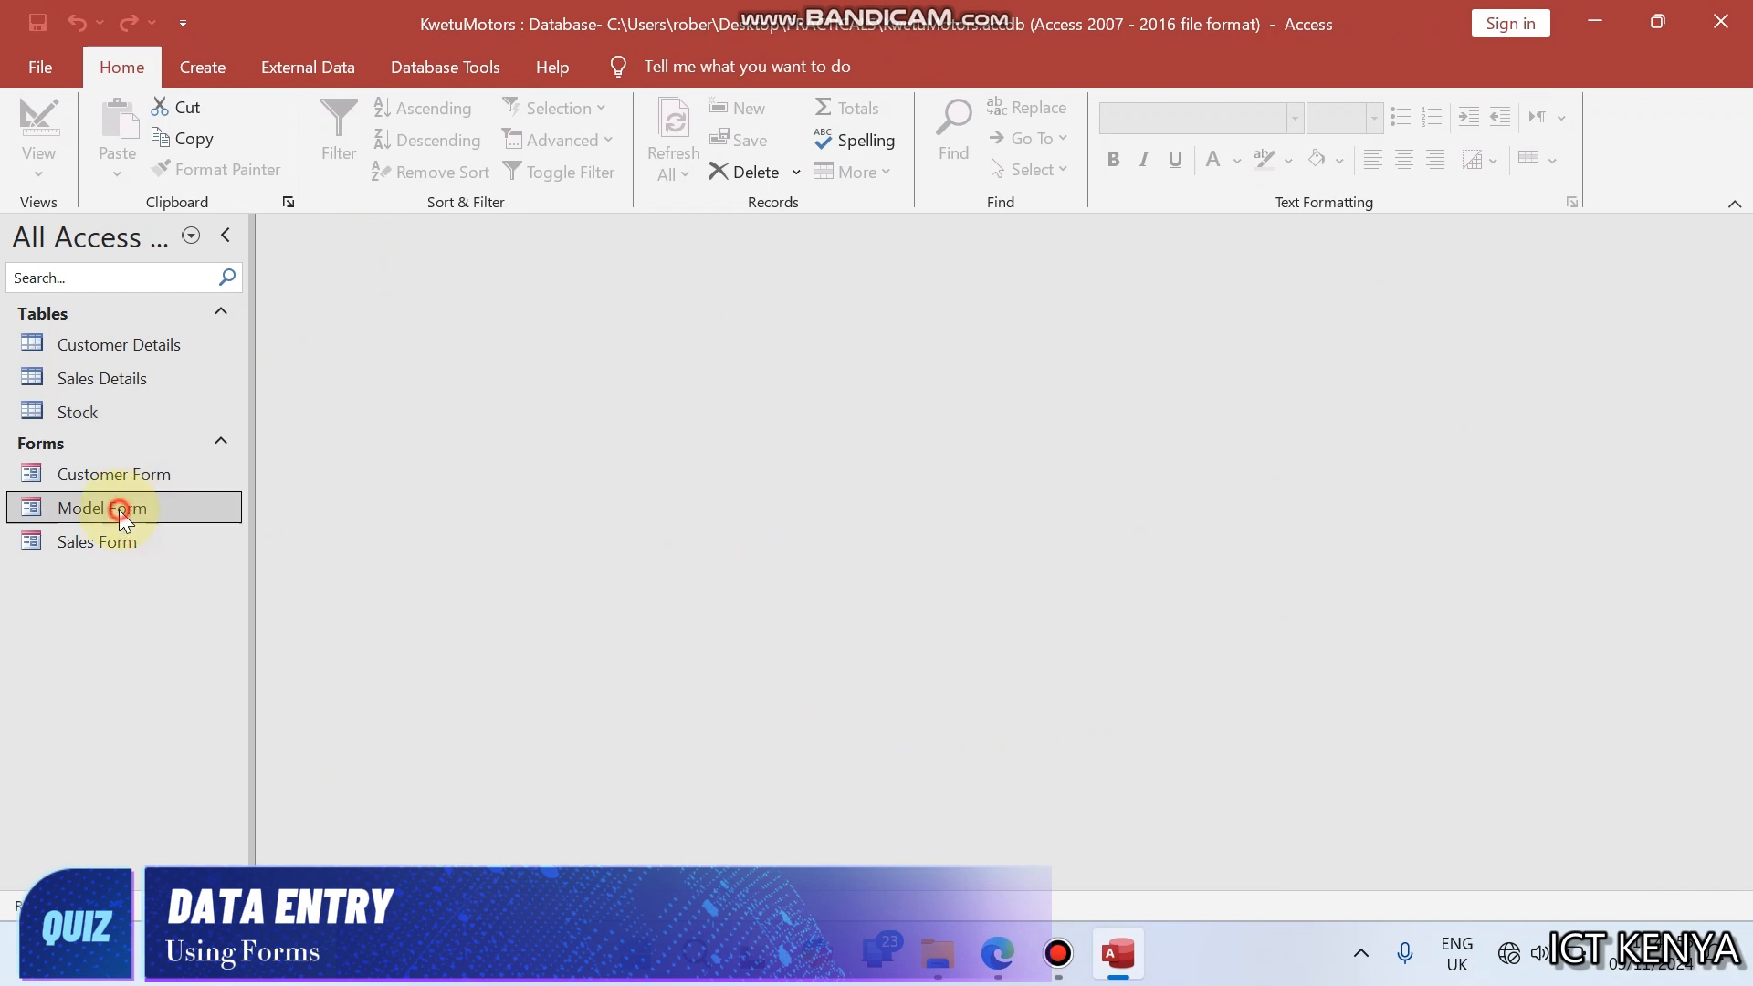
key("super+Left")
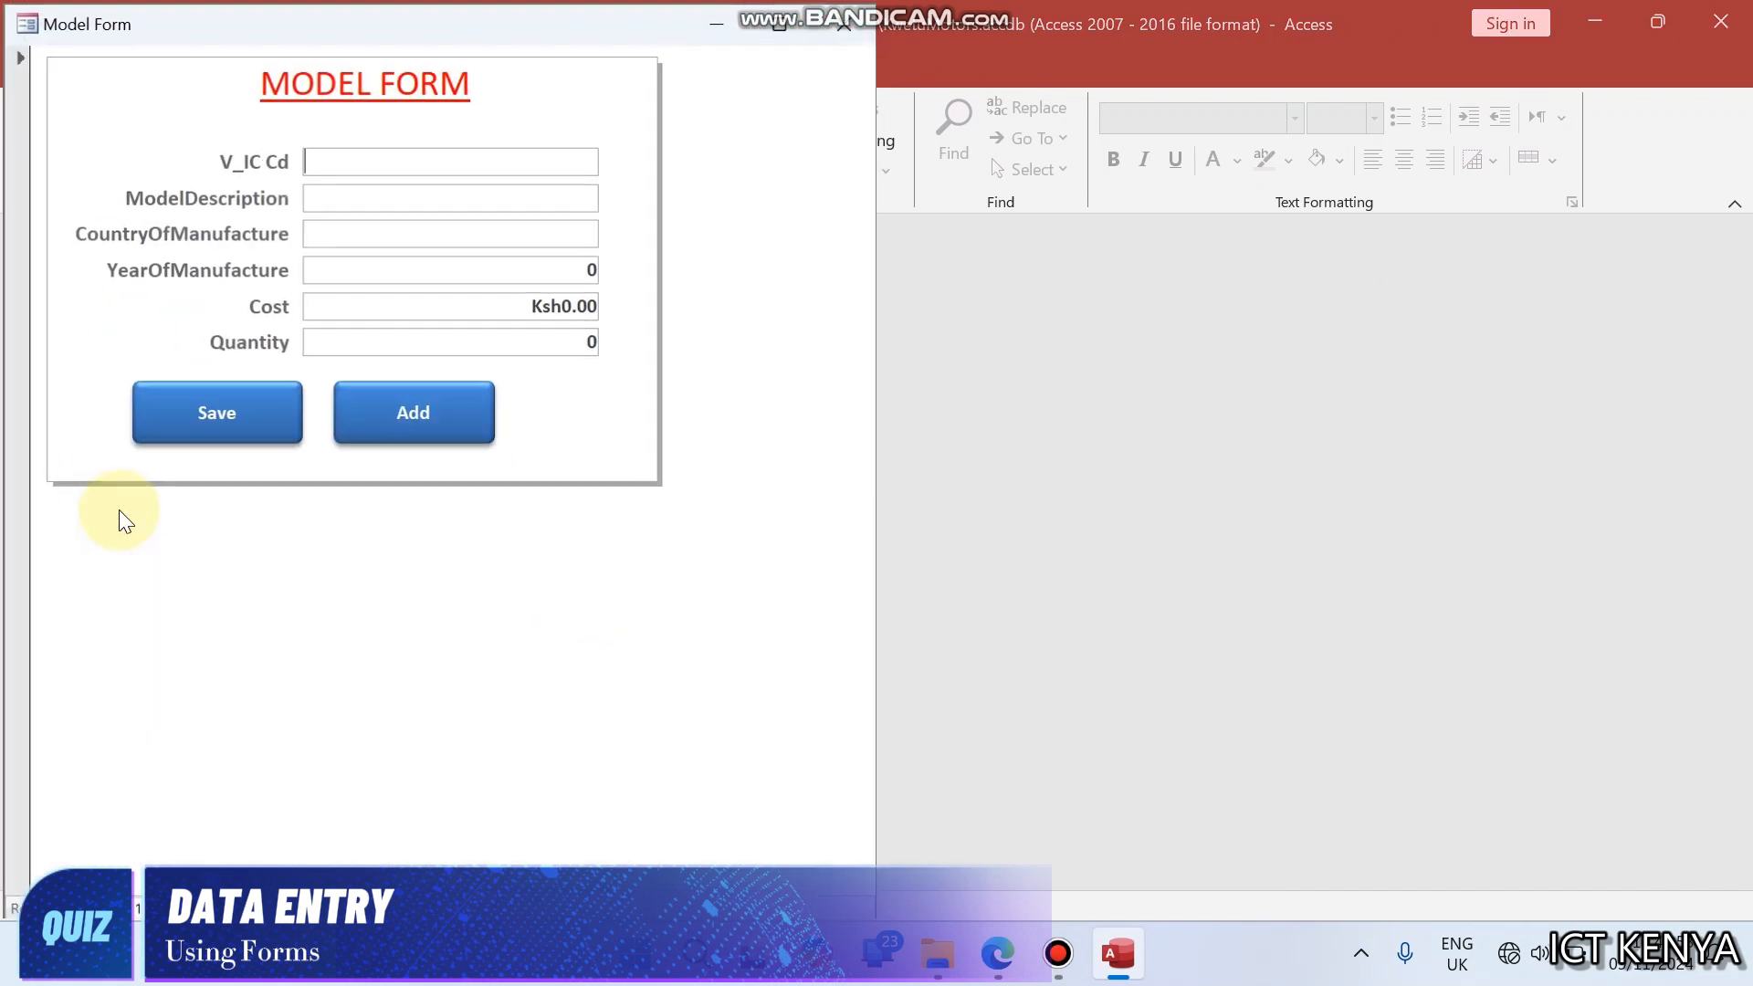
left_click(998, 953)
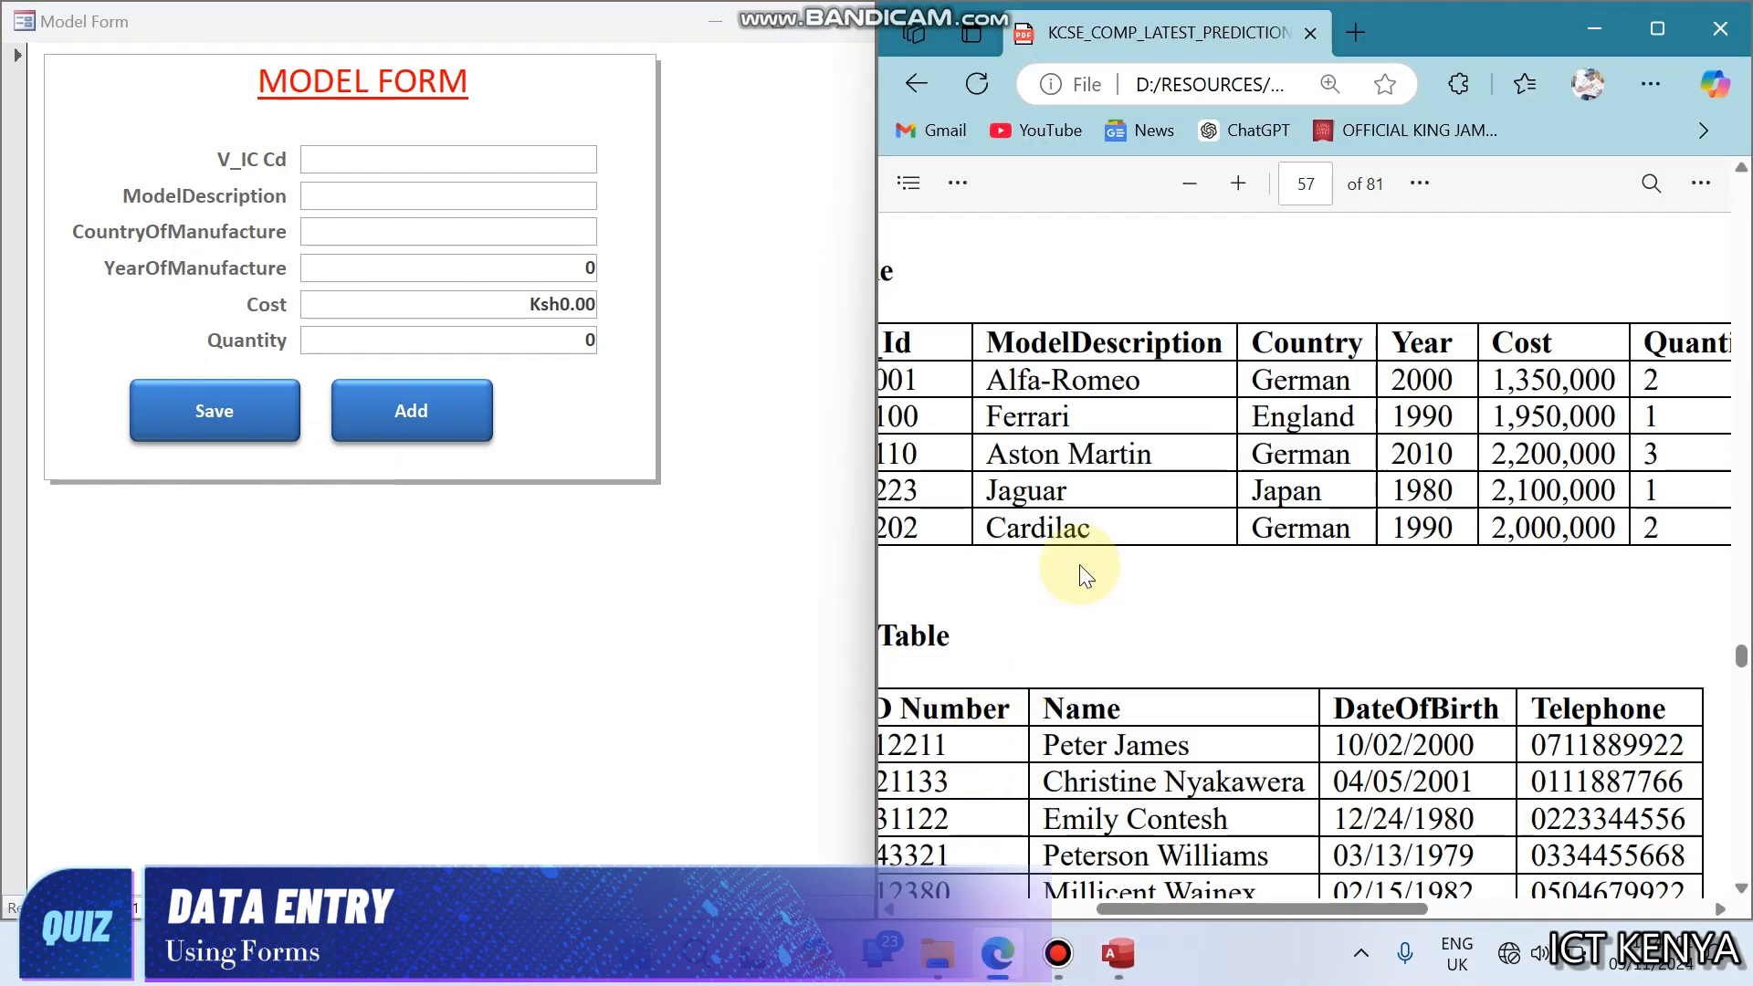
left_click(478, 161)
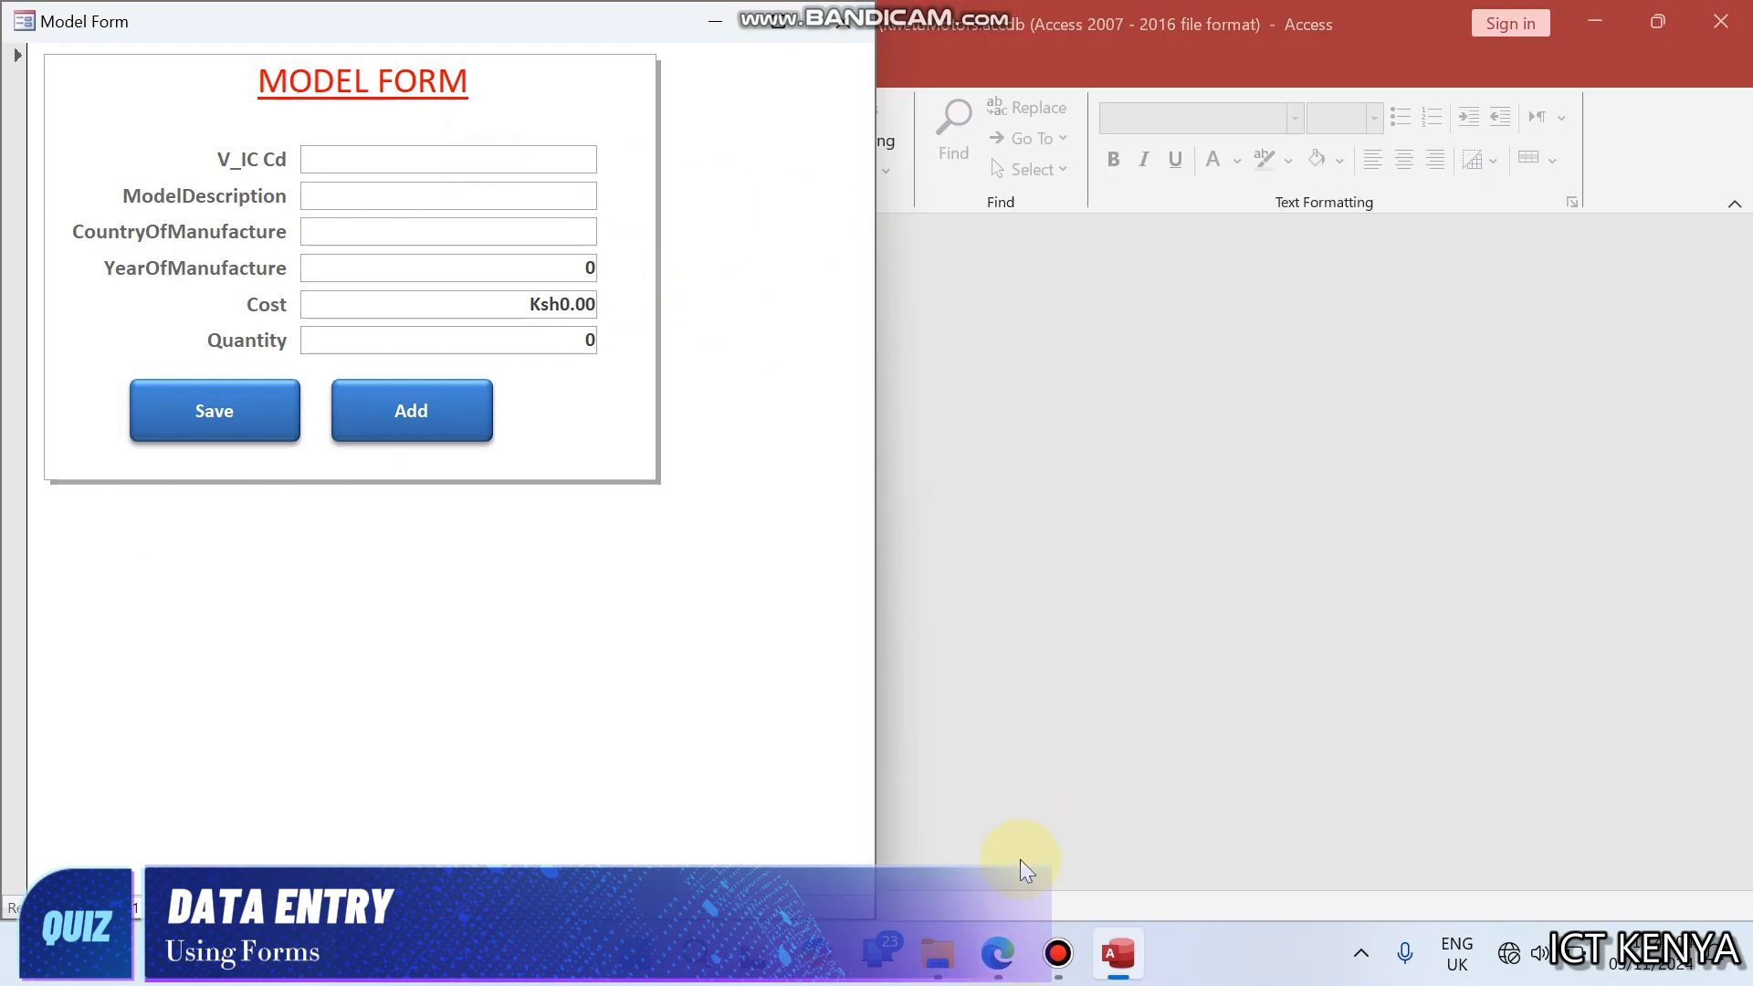
left_click(997, 953)
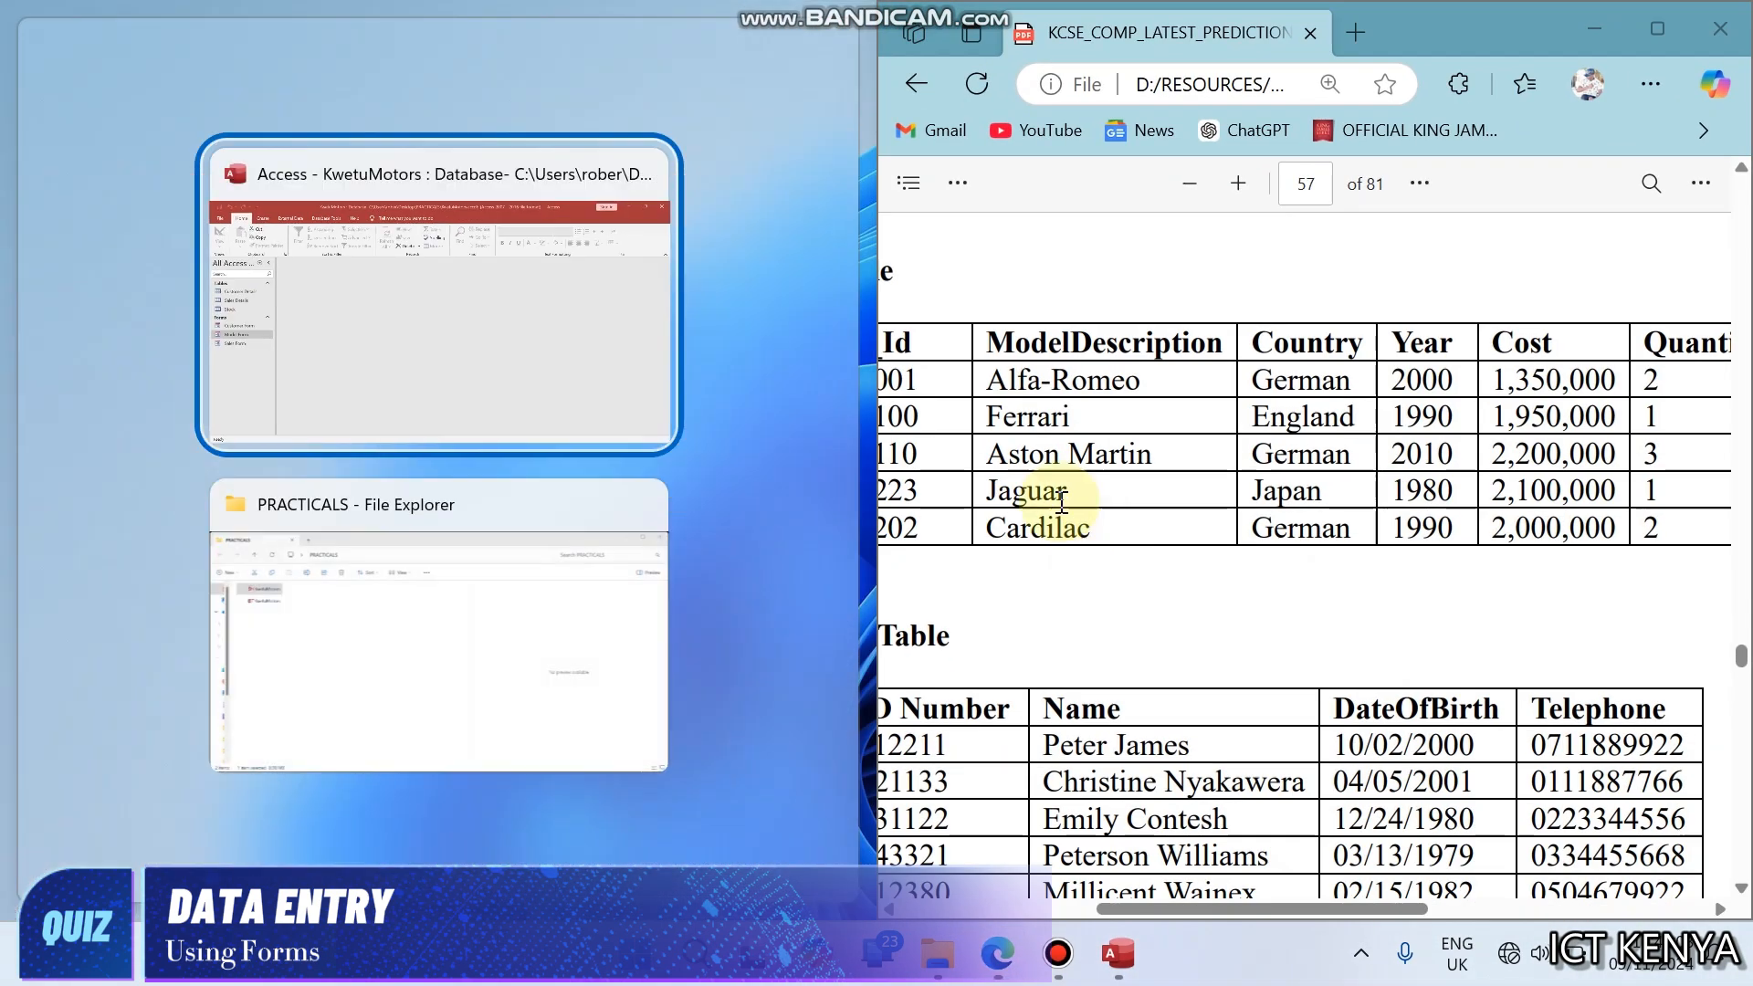
left_click(393, 308)
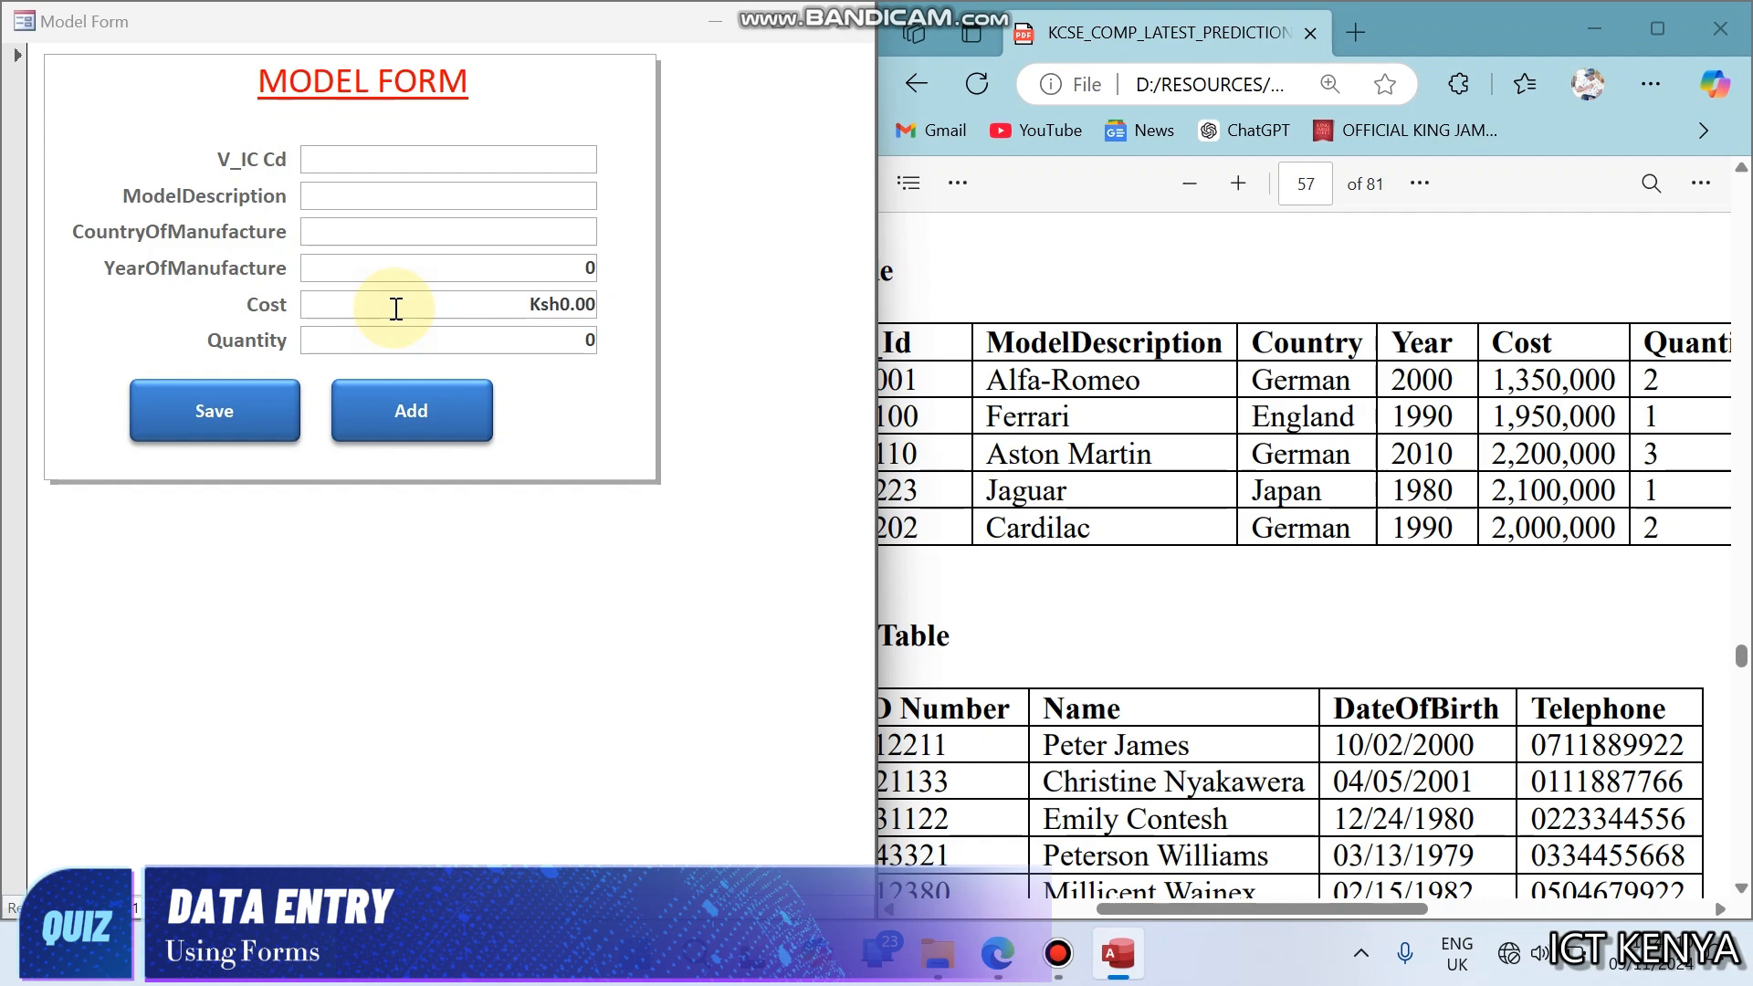
left_click(1026, 458)
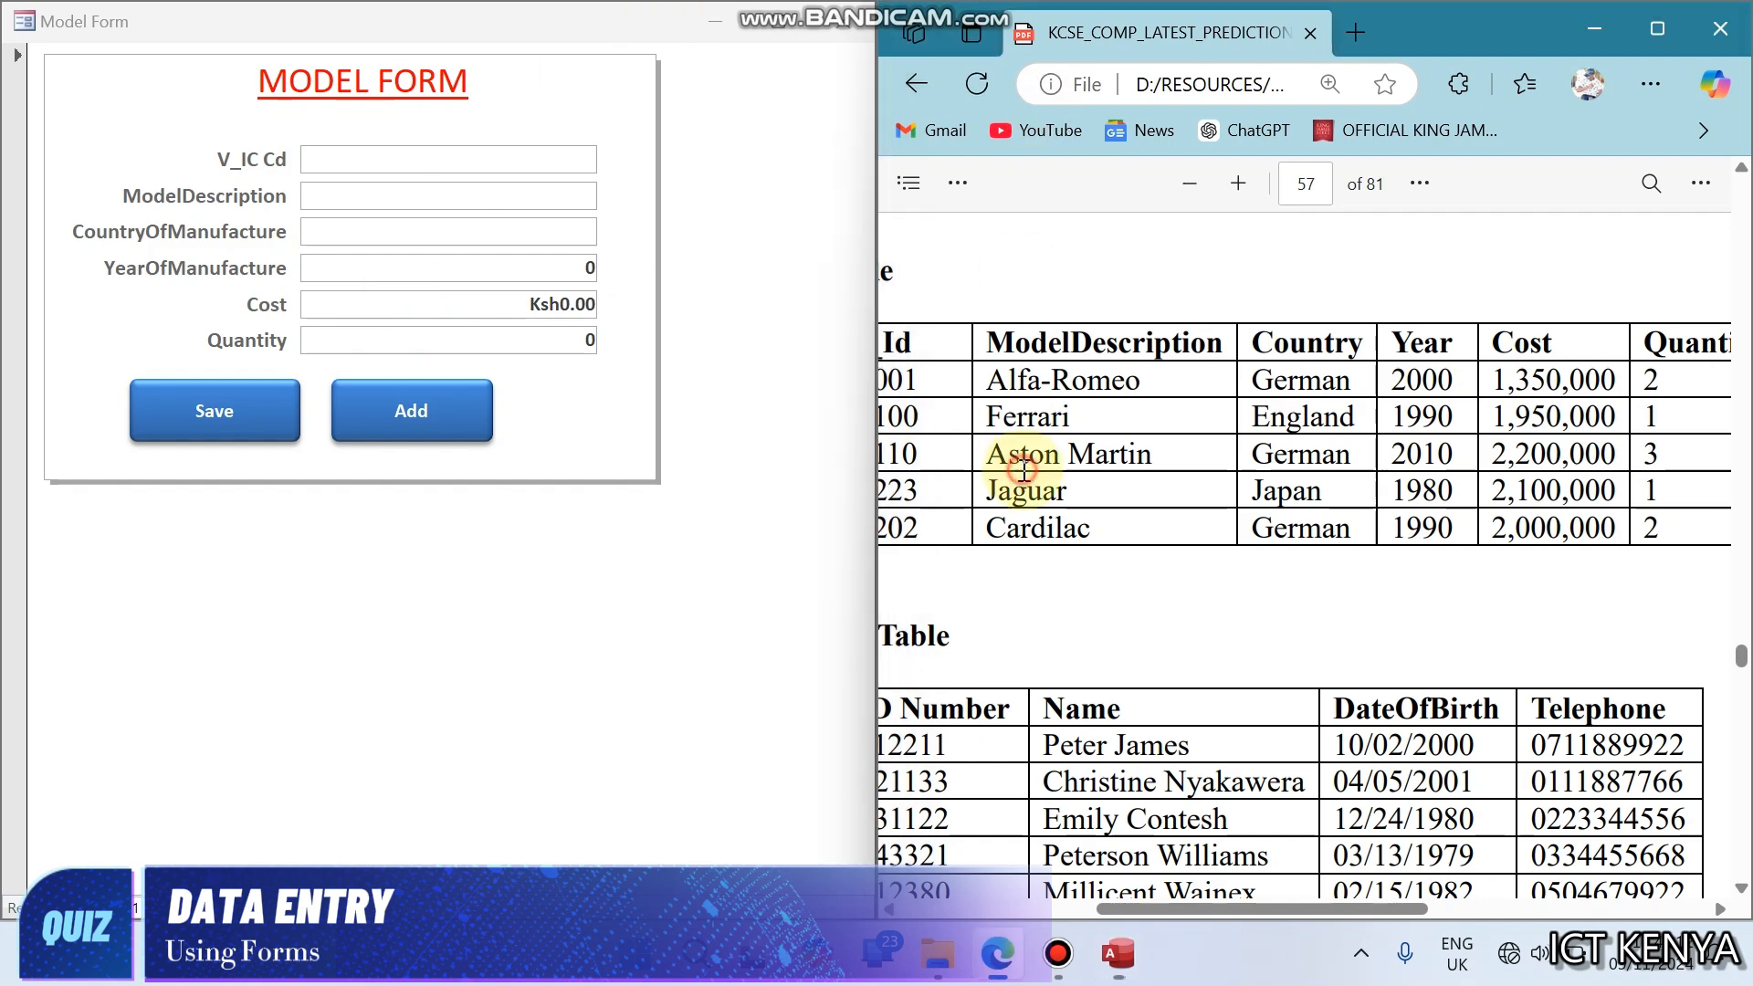
scroll(1024, 469, "left", 2)
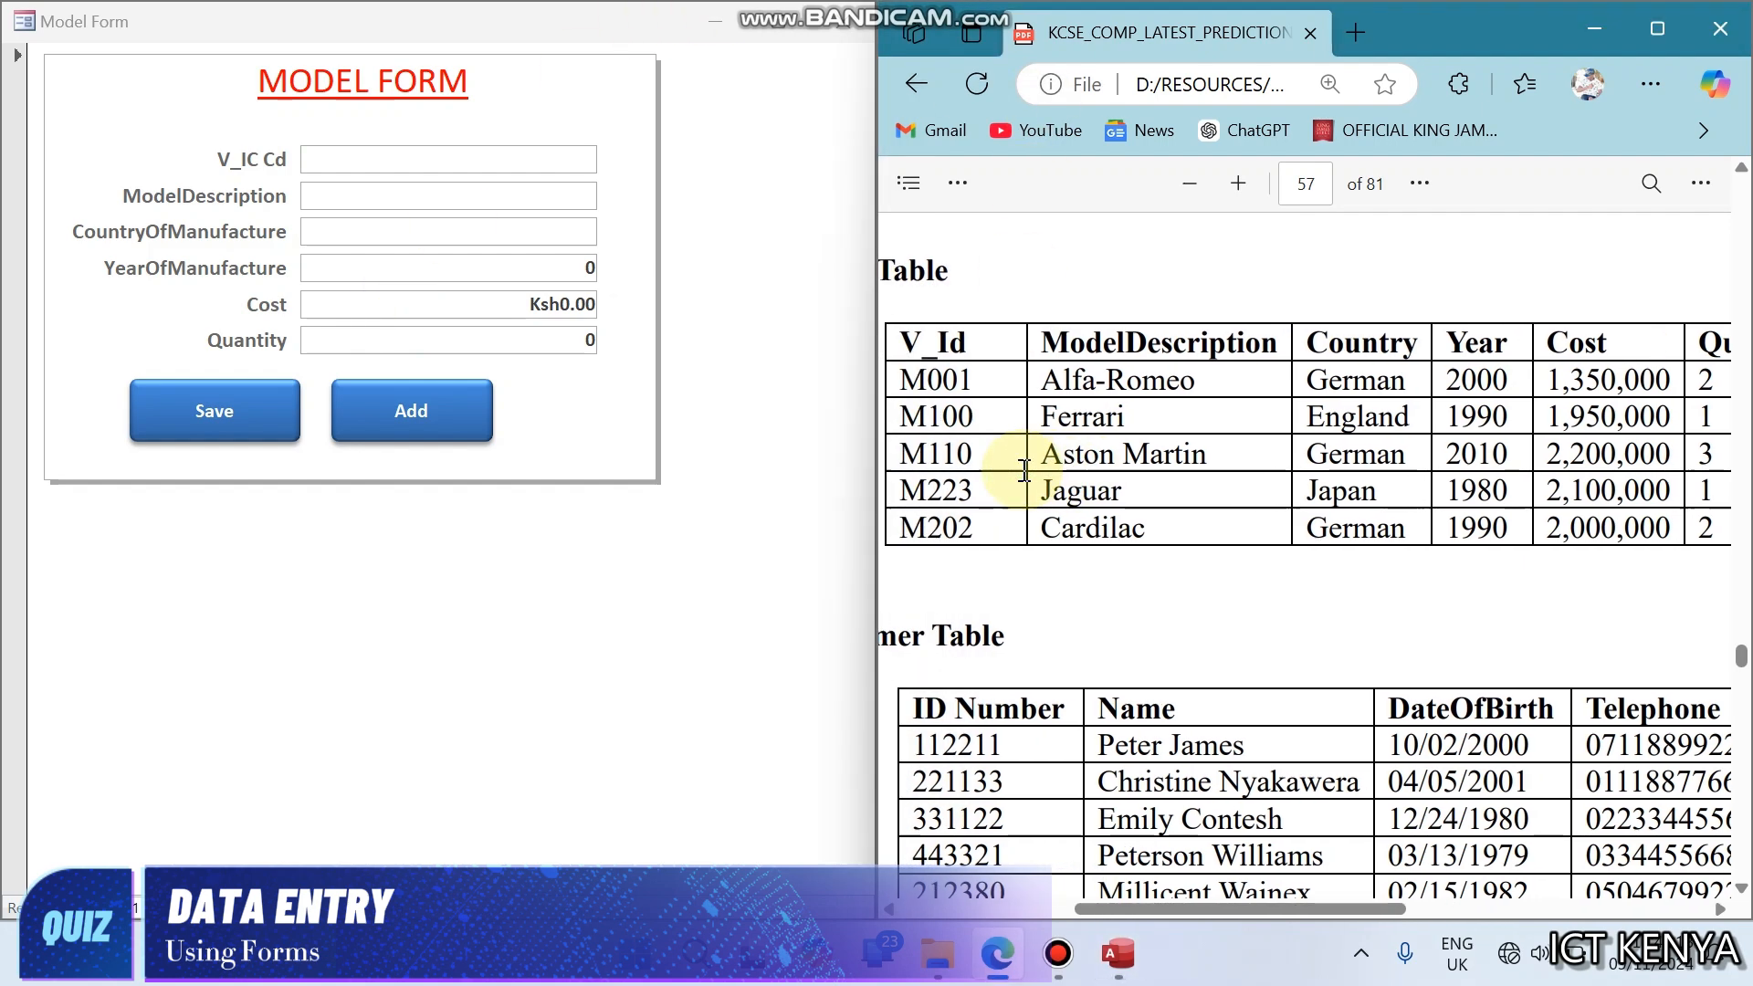
- Start a Model Form record with V_IC Cd M001, model description Alfa-Romeo and country of manufacture German
left_click(393, 164)
type("V")
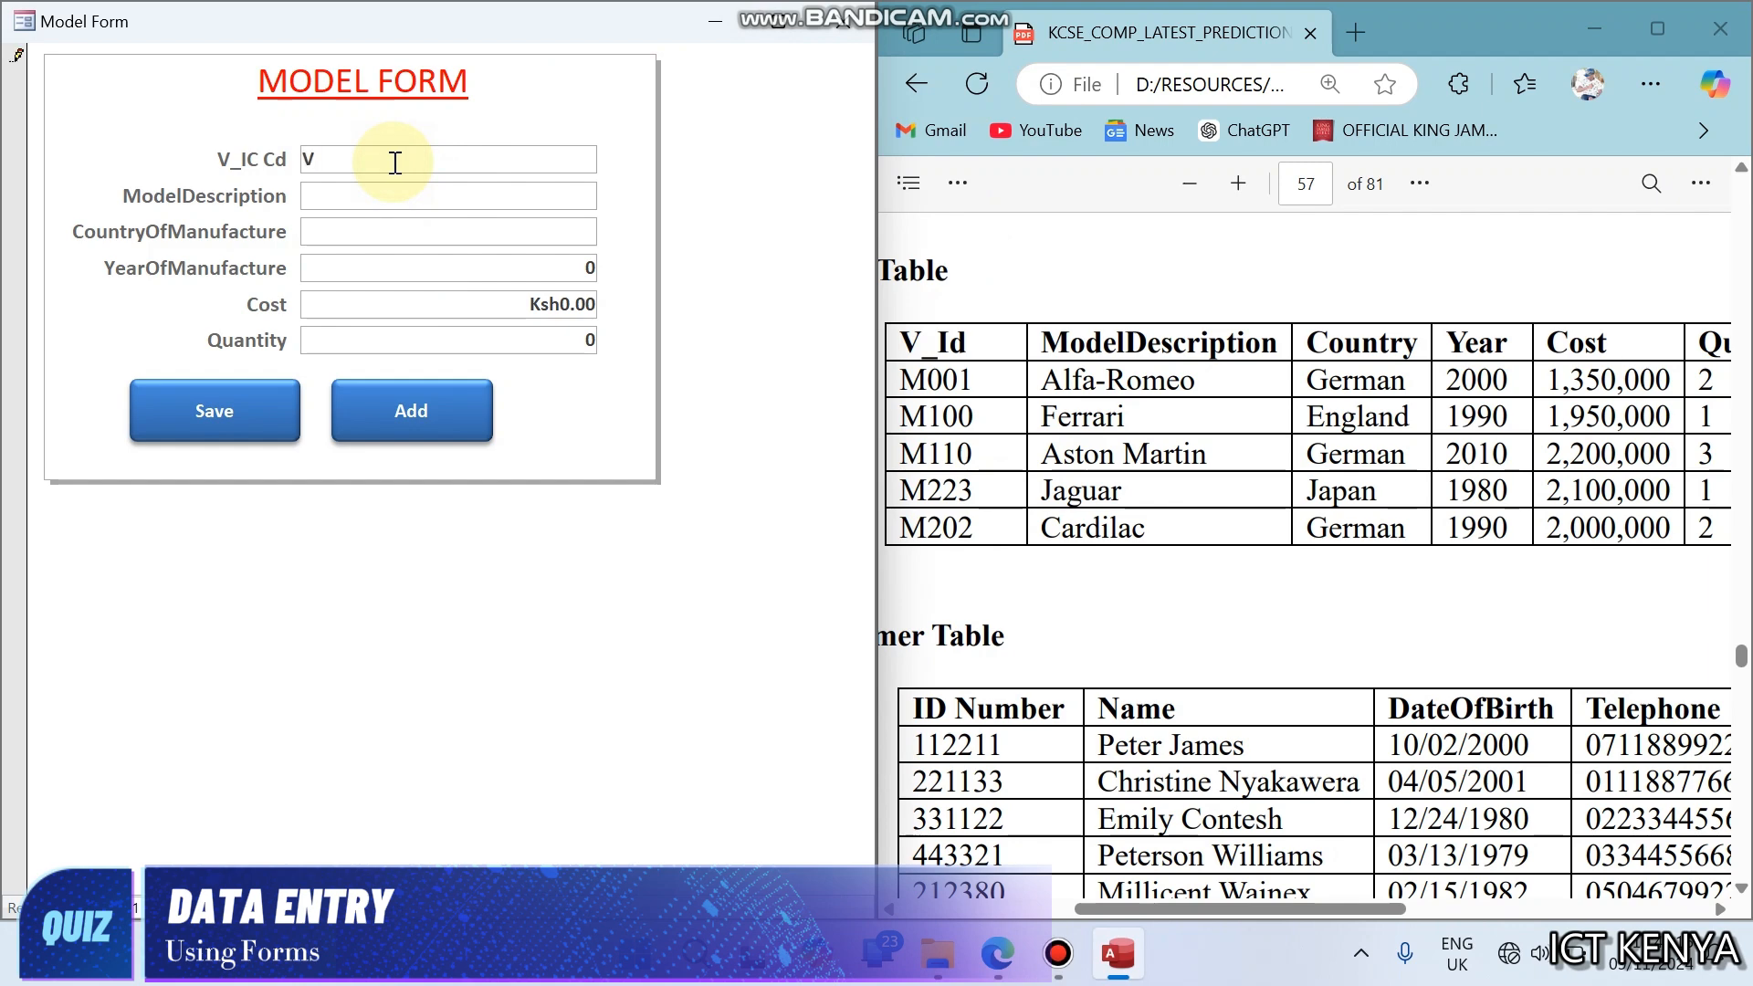
type("M0")
type("Alfa-Romeo")
key("Tab")
type("German")
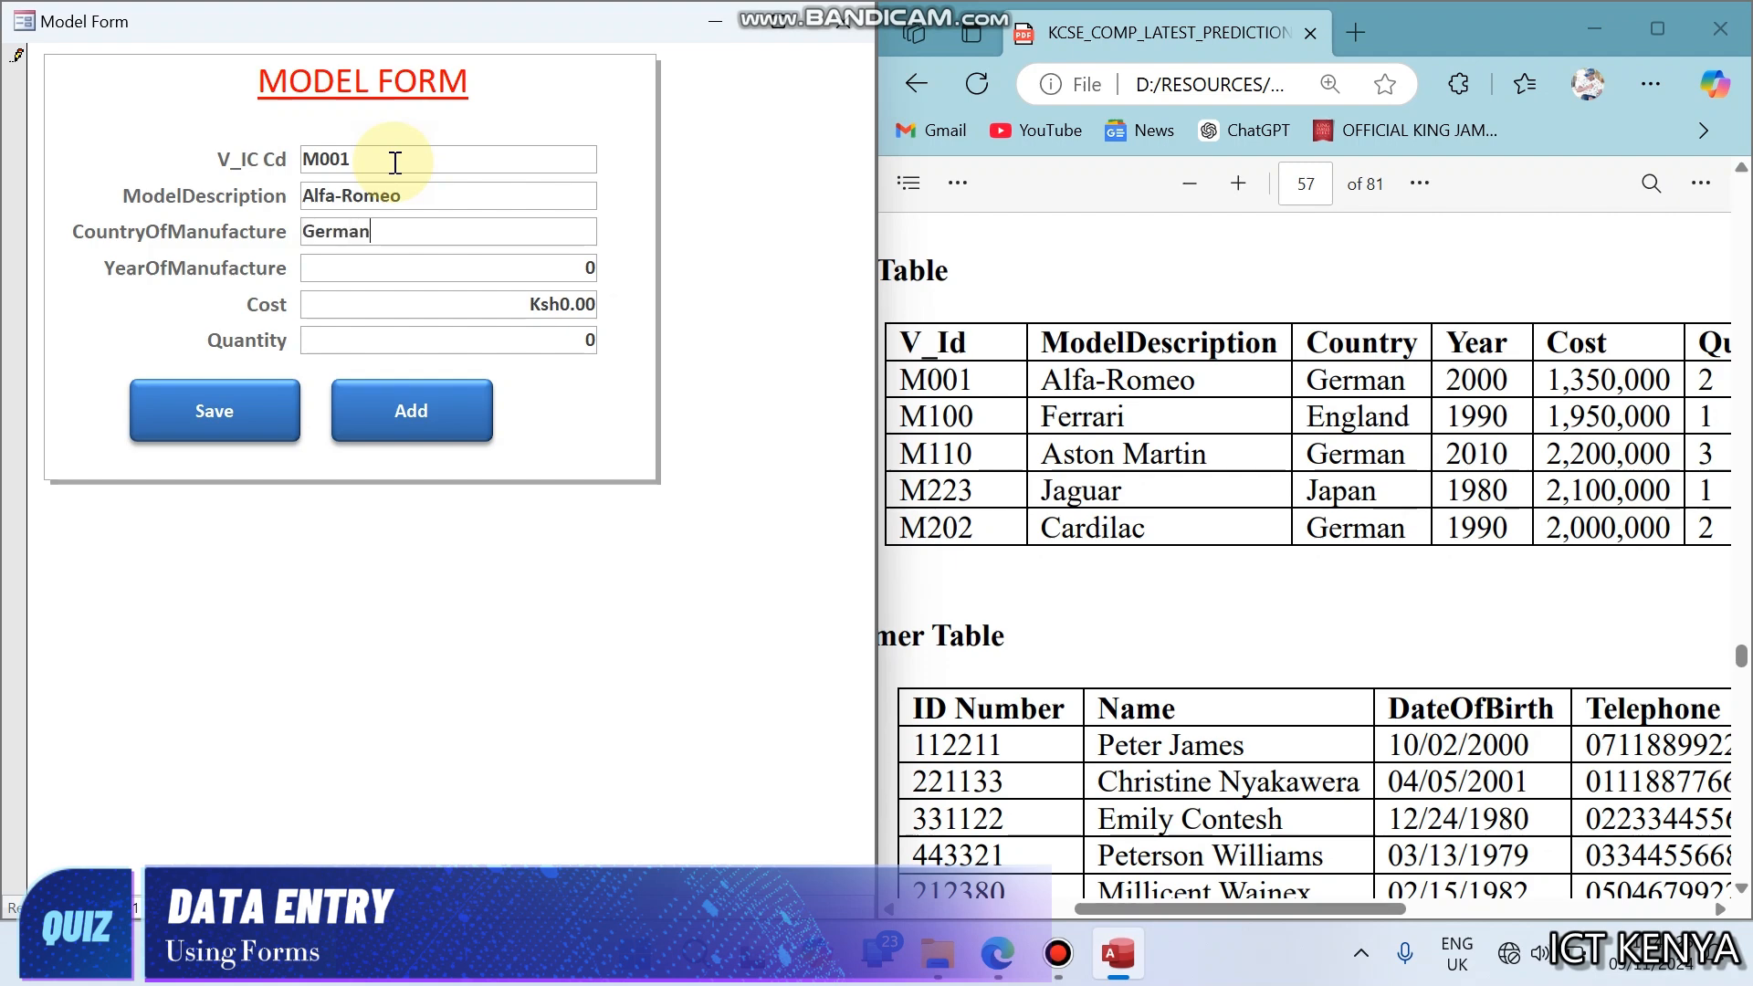
- Enter 2000 as the year of manufacture and 1350000 as the cost of the Alfa-Romeo record
key("Tab")
type("2000")
key("Tab")
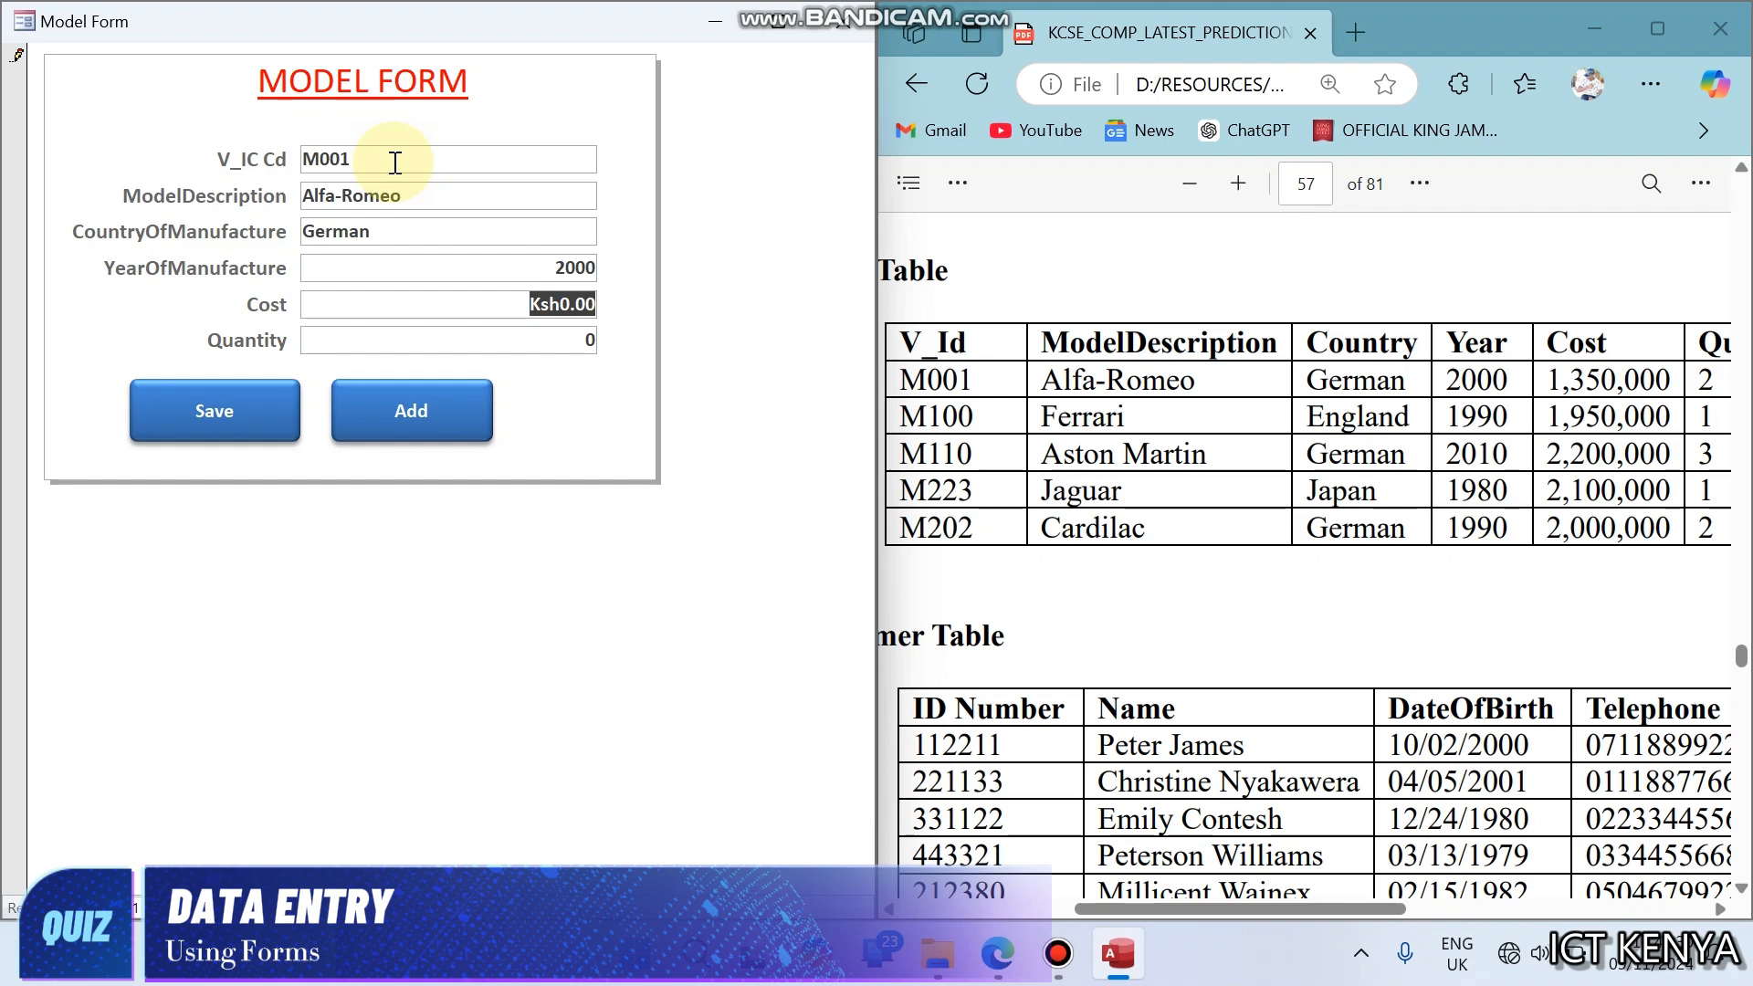
type("1,350,0")
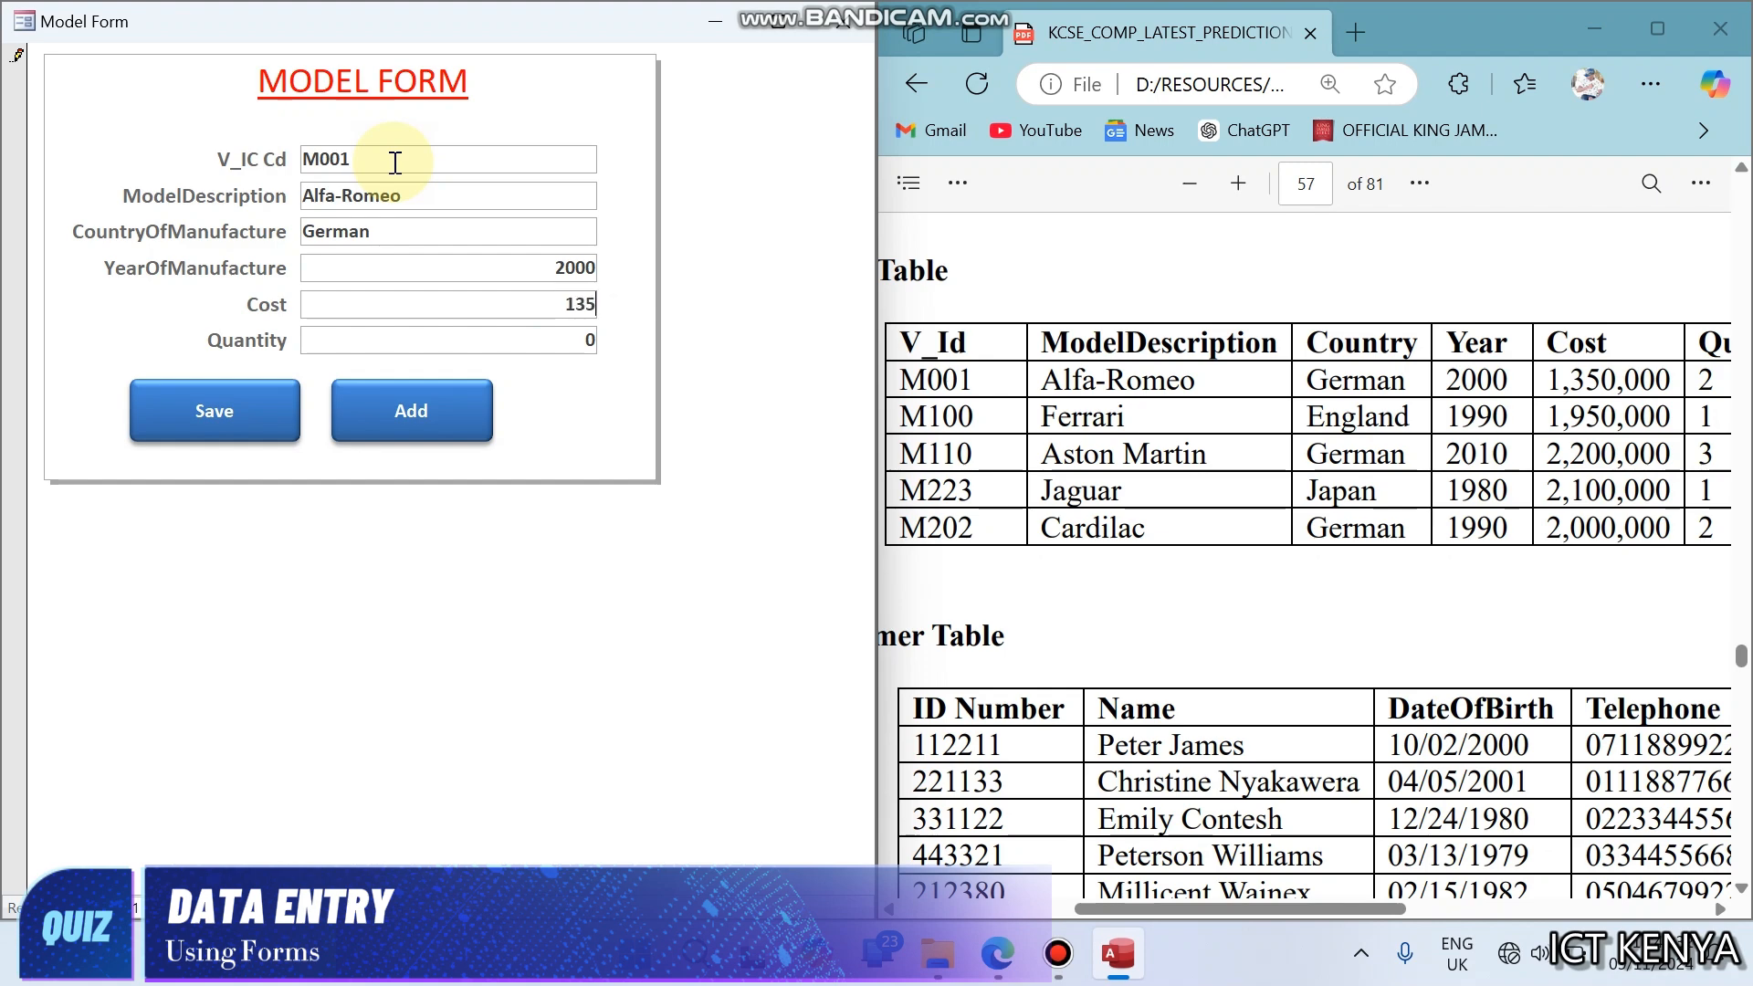
type("0000")
key("Tab")
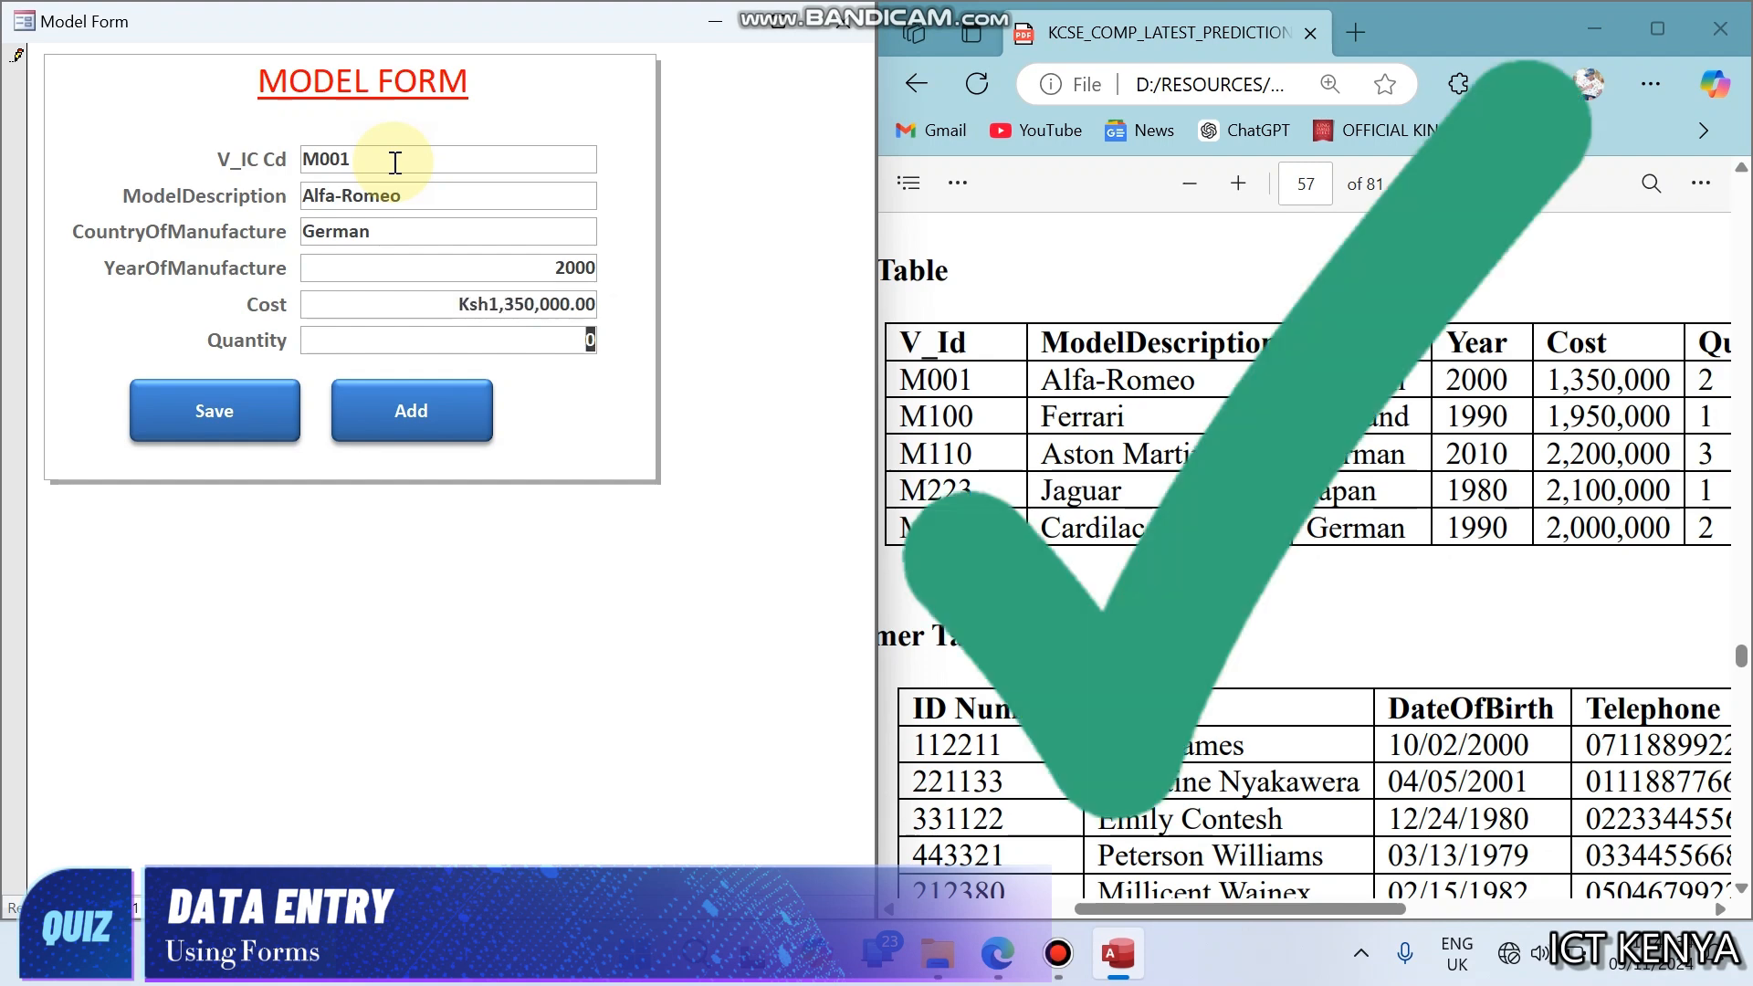
- Try to enter 22 as the quantity of the Alfa-Romeo record
type("22")
key("Tab")
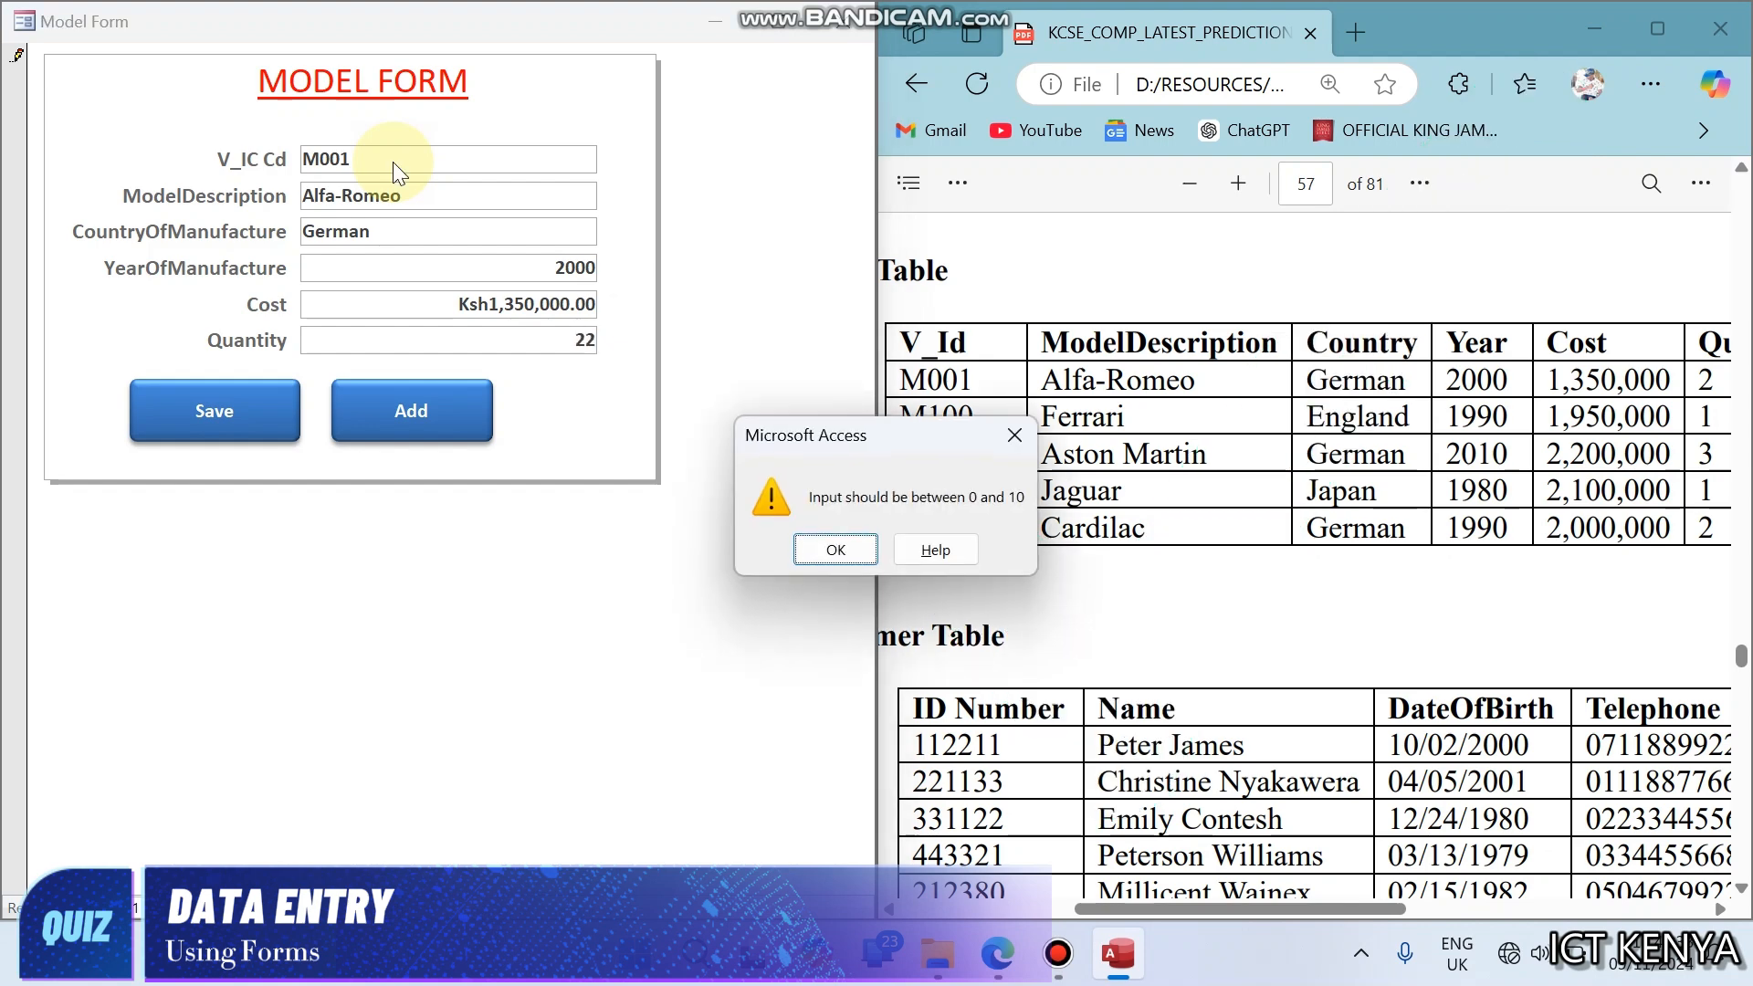
key("Return")
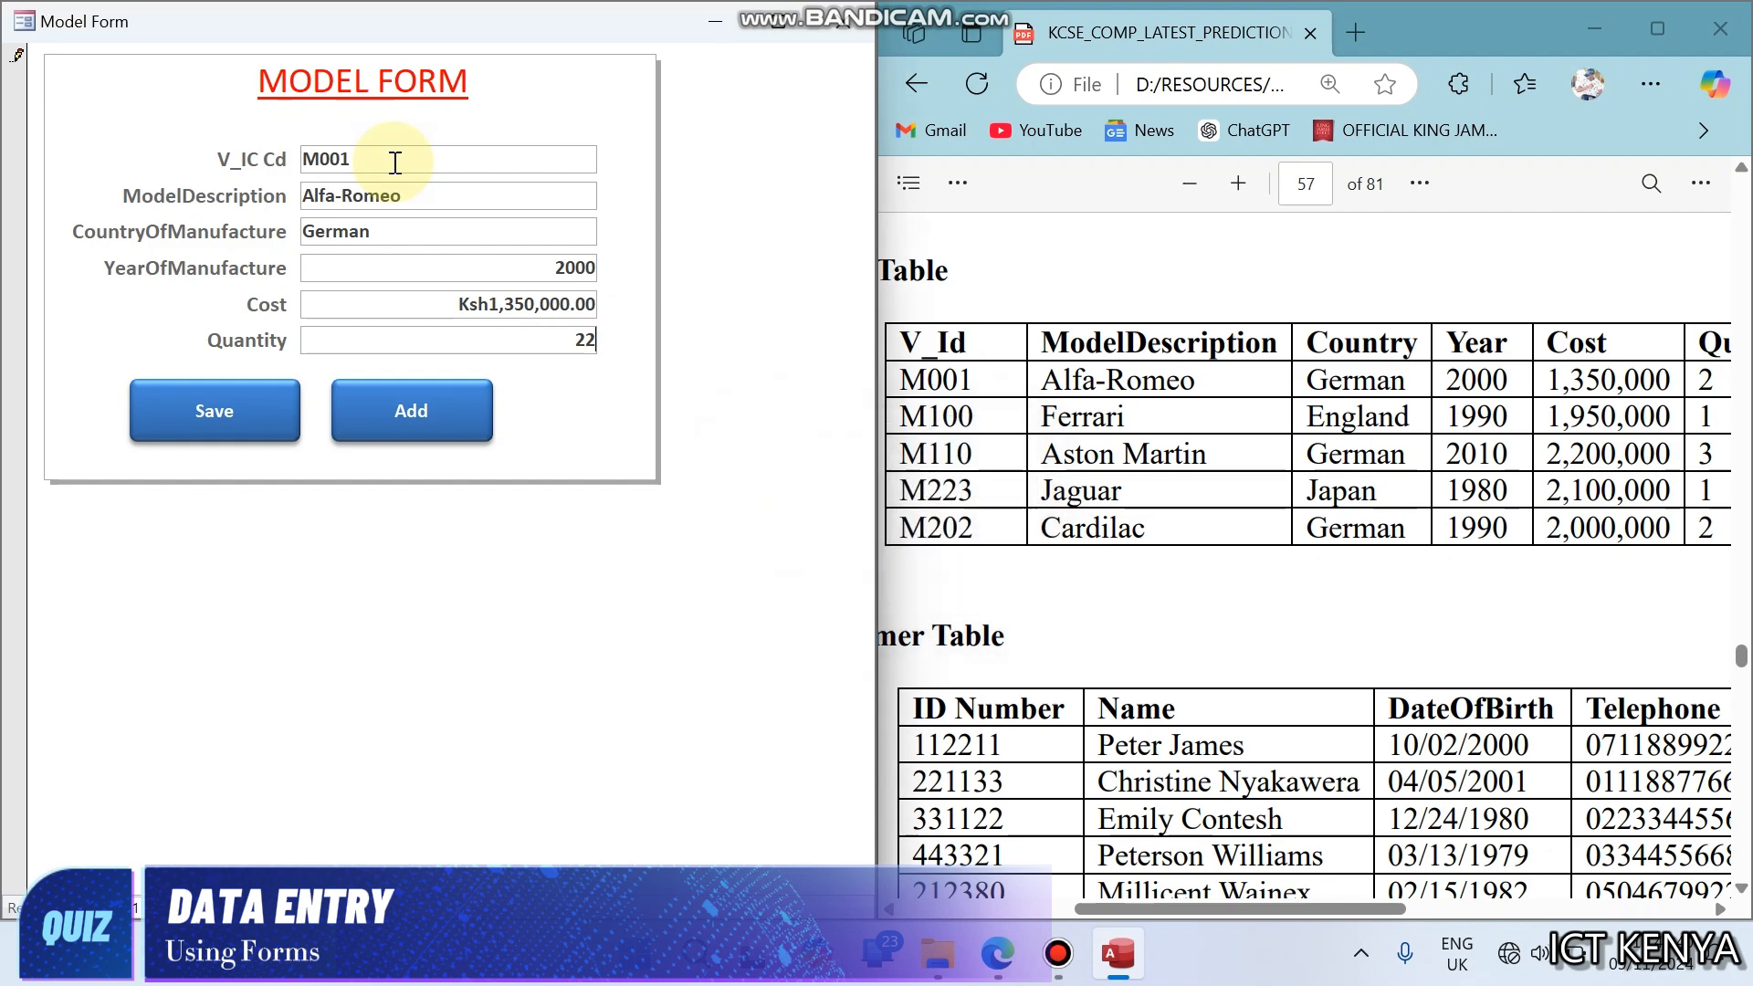
- Set the Alfa-Romeo record's quantity to 2 and save the record
key("BackSpace")
key("BackSpace")
left_click(185, 409)
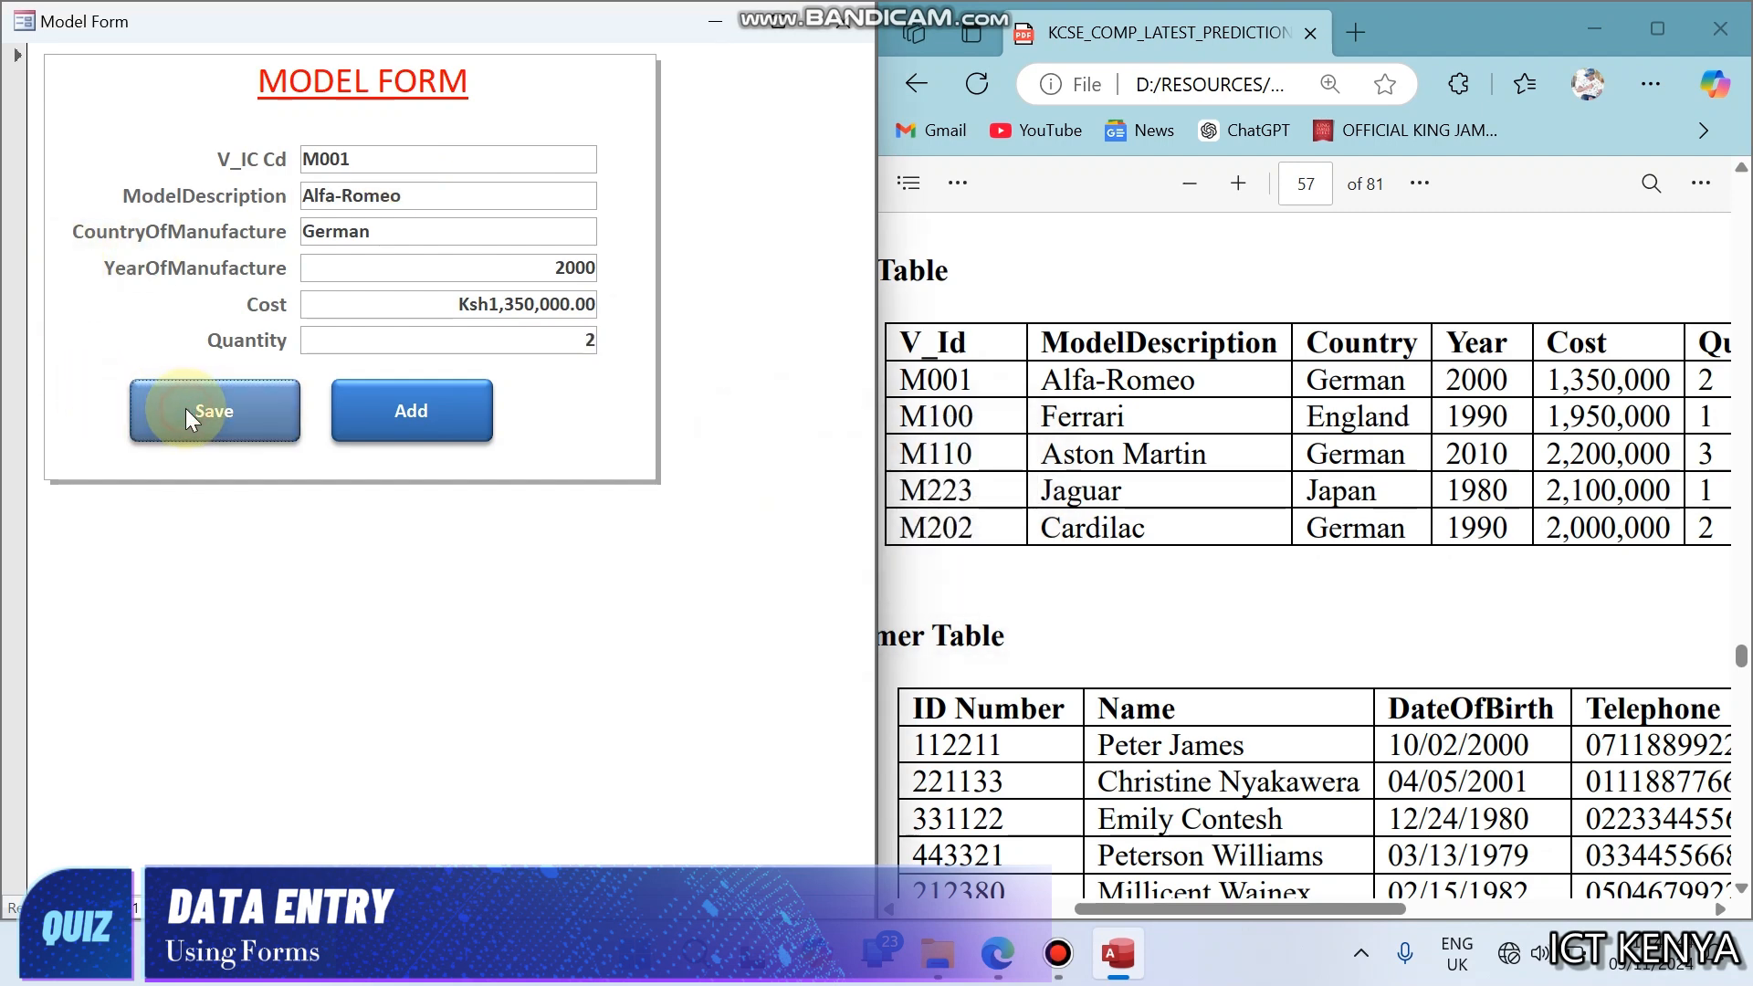
- Start a new Model Form record with V_IC Cd M100, model description Ferrari and country of manufacture England
left_click(384, 424)
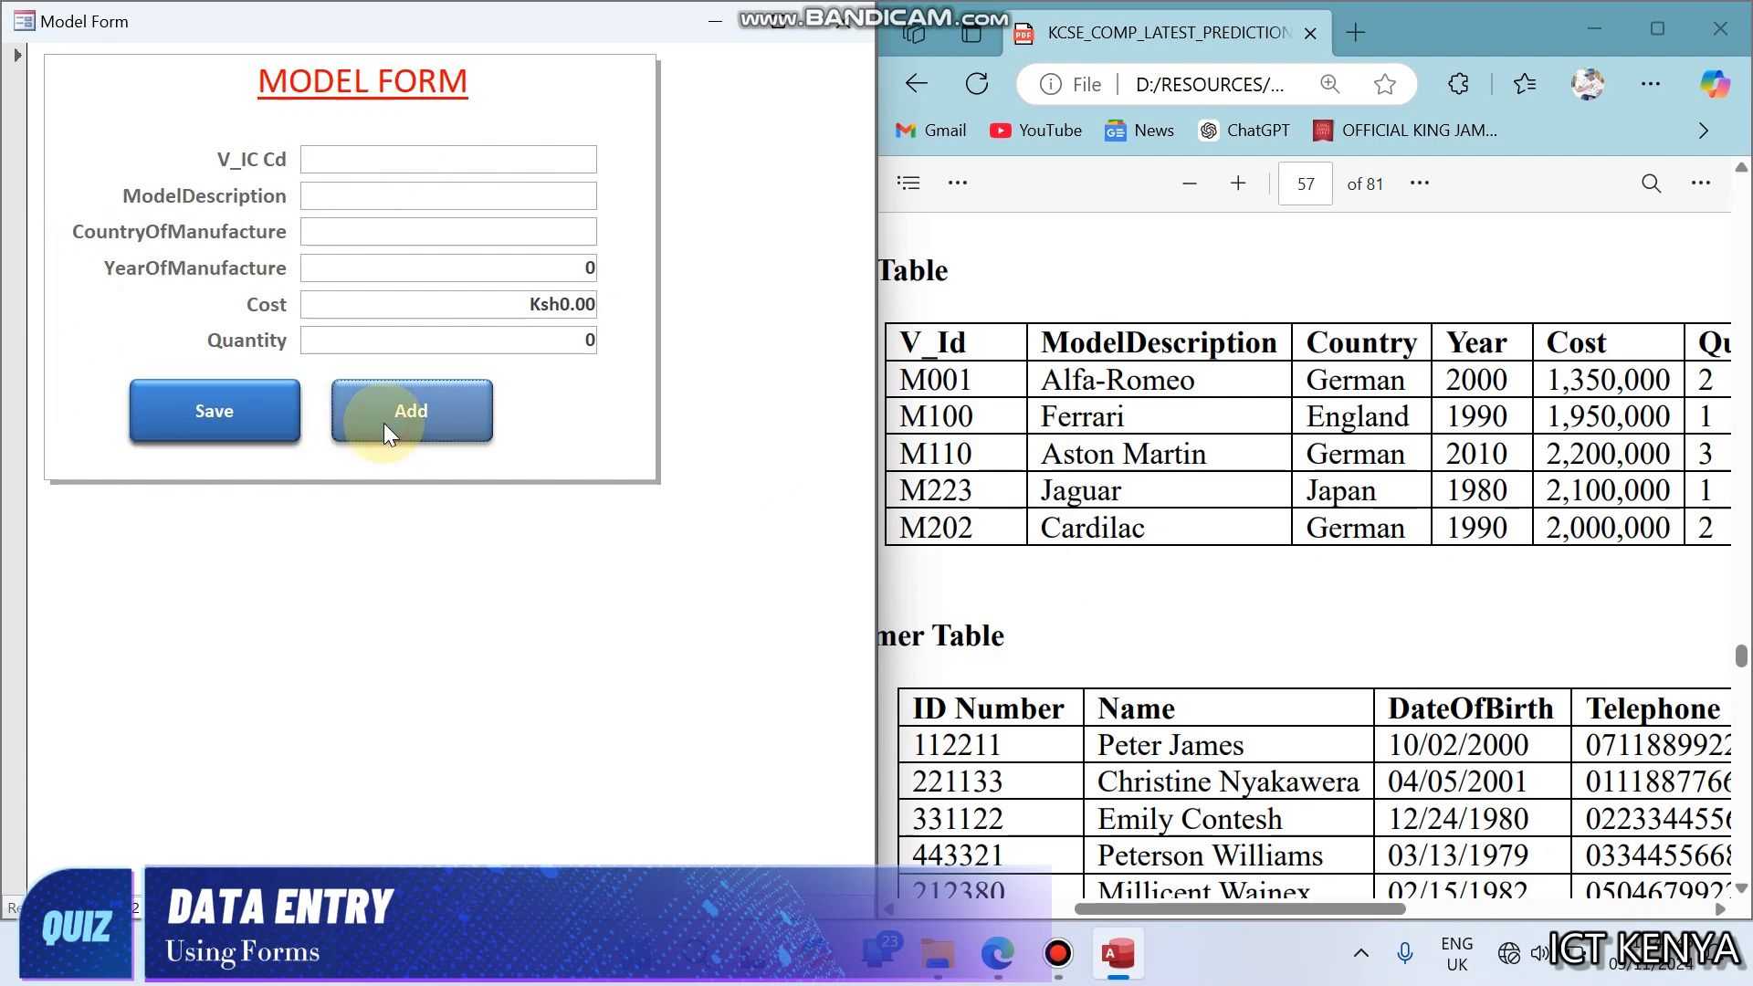
left_click(367, 160)
type("m")
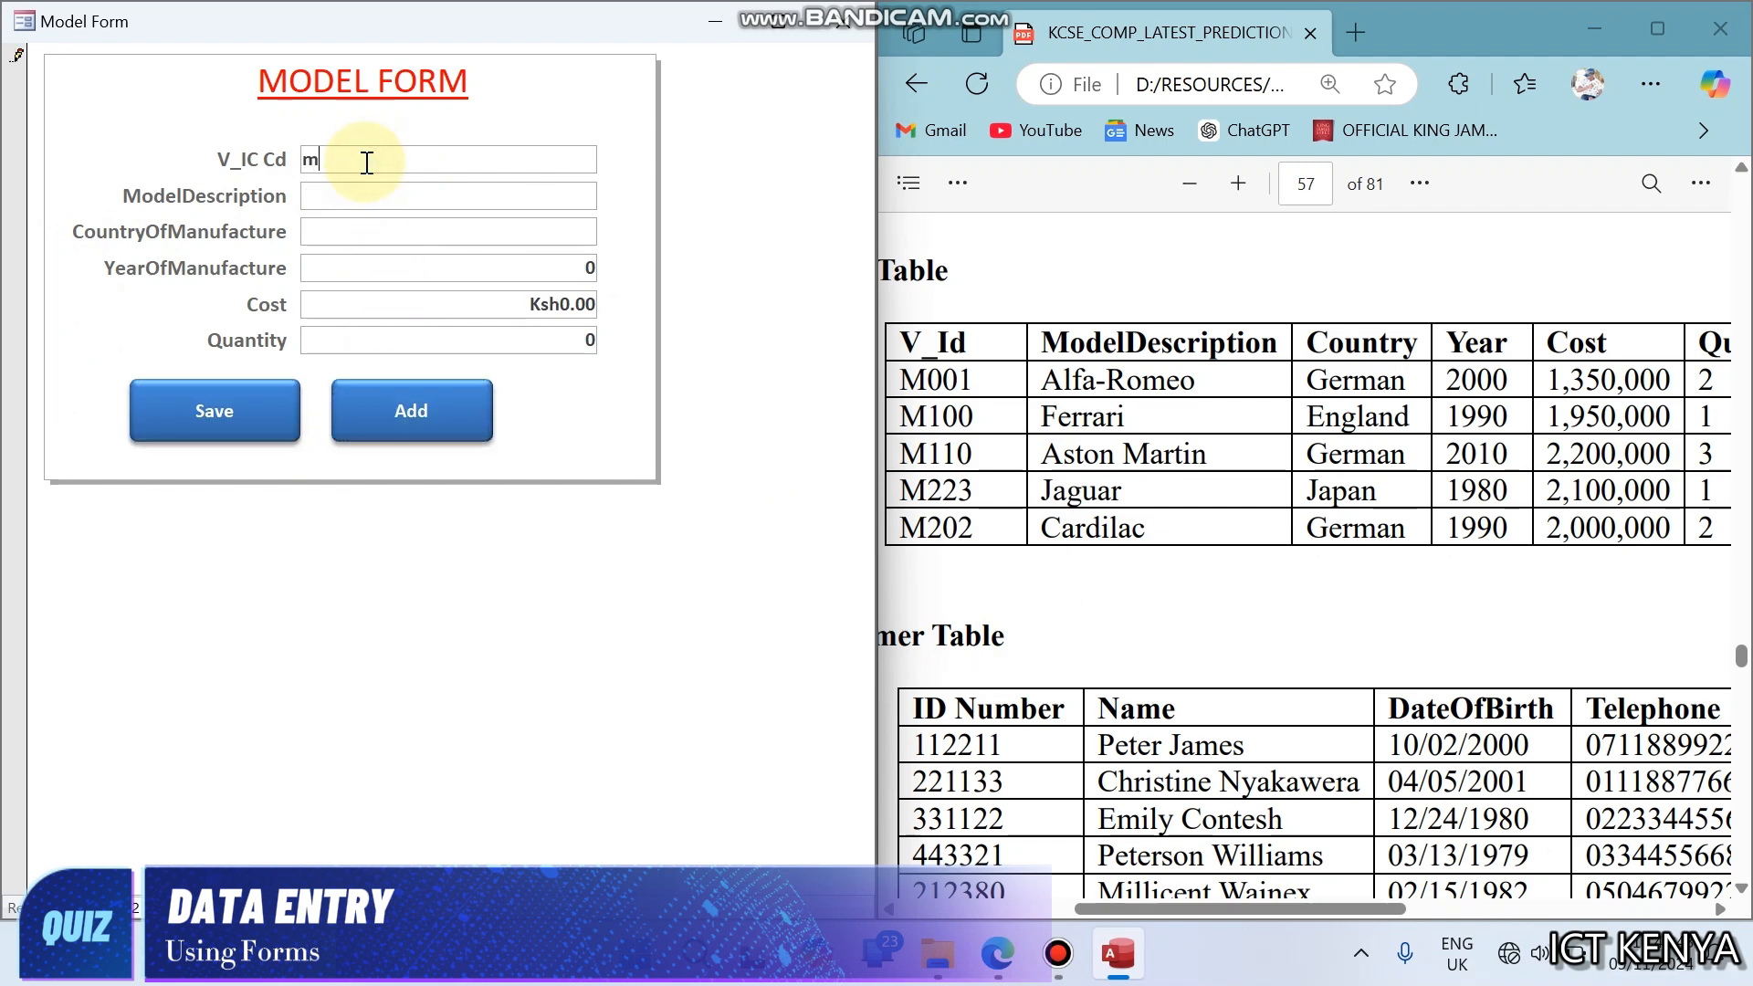
key("BackSpace")
type("M100")
key("Tab")
type("FerrariEngl")
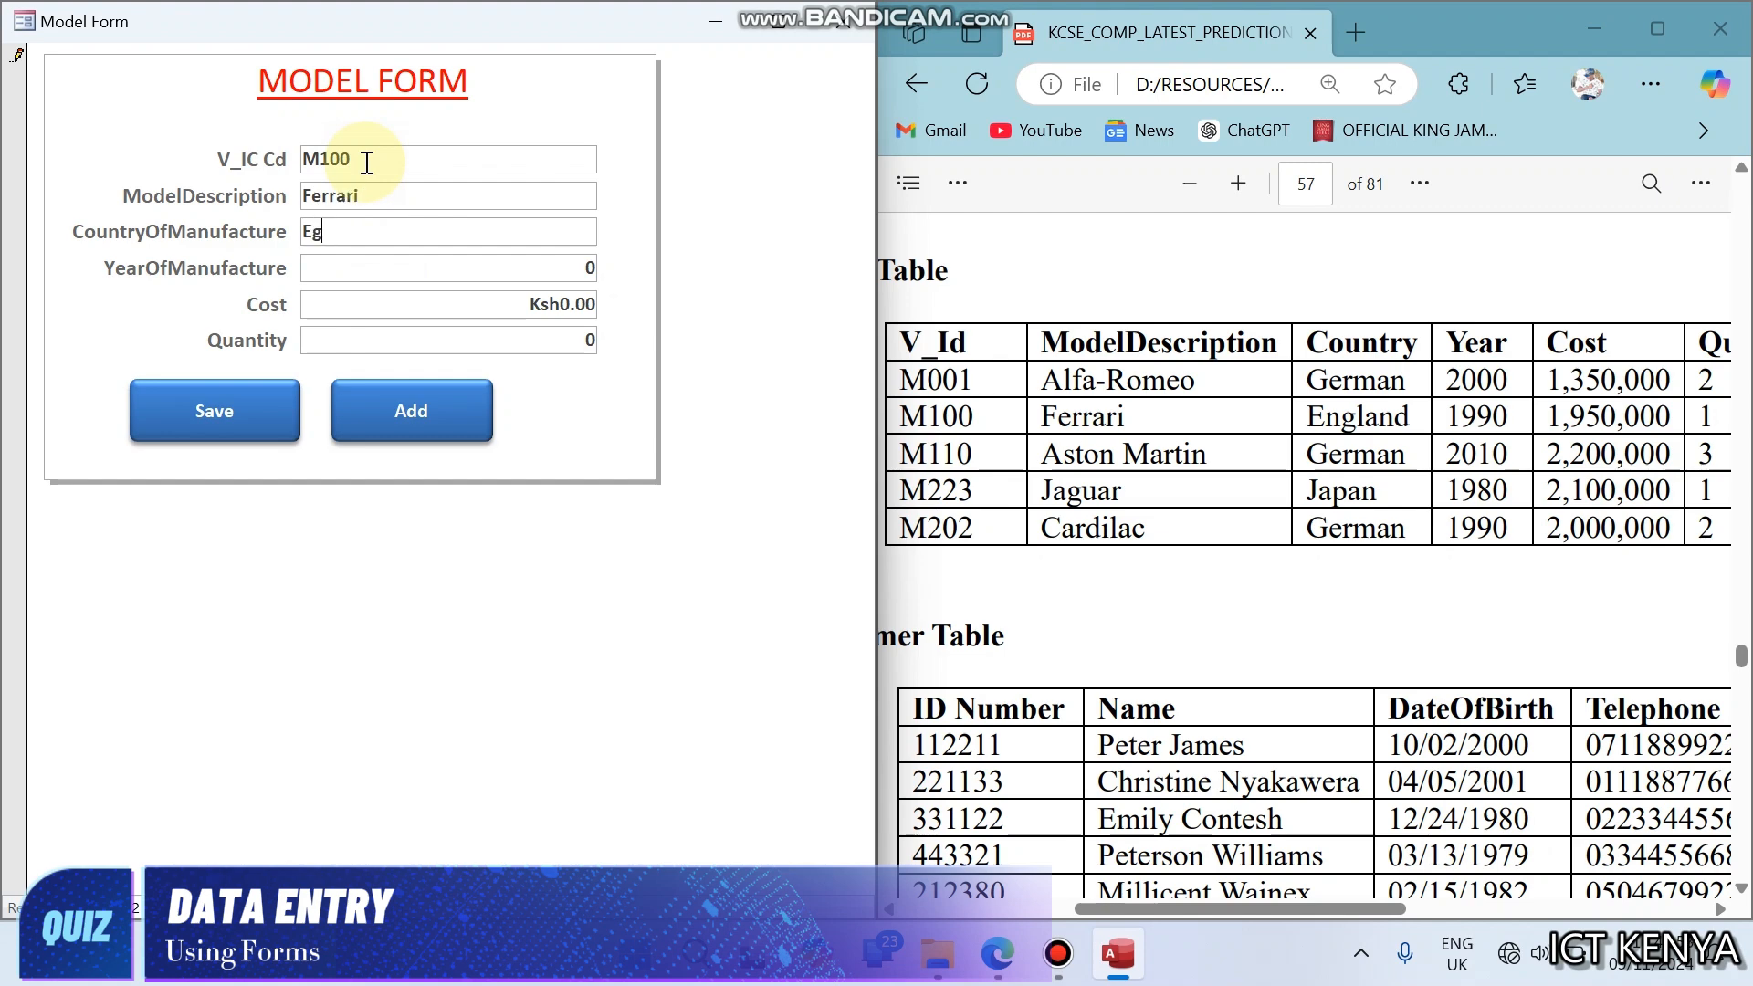
type("and")
key("Tab")
- Complete the Ferrari record with year of manufacture 1990, cost 1950000 and quantity 1, and save it
type("1990")
key("Tab")
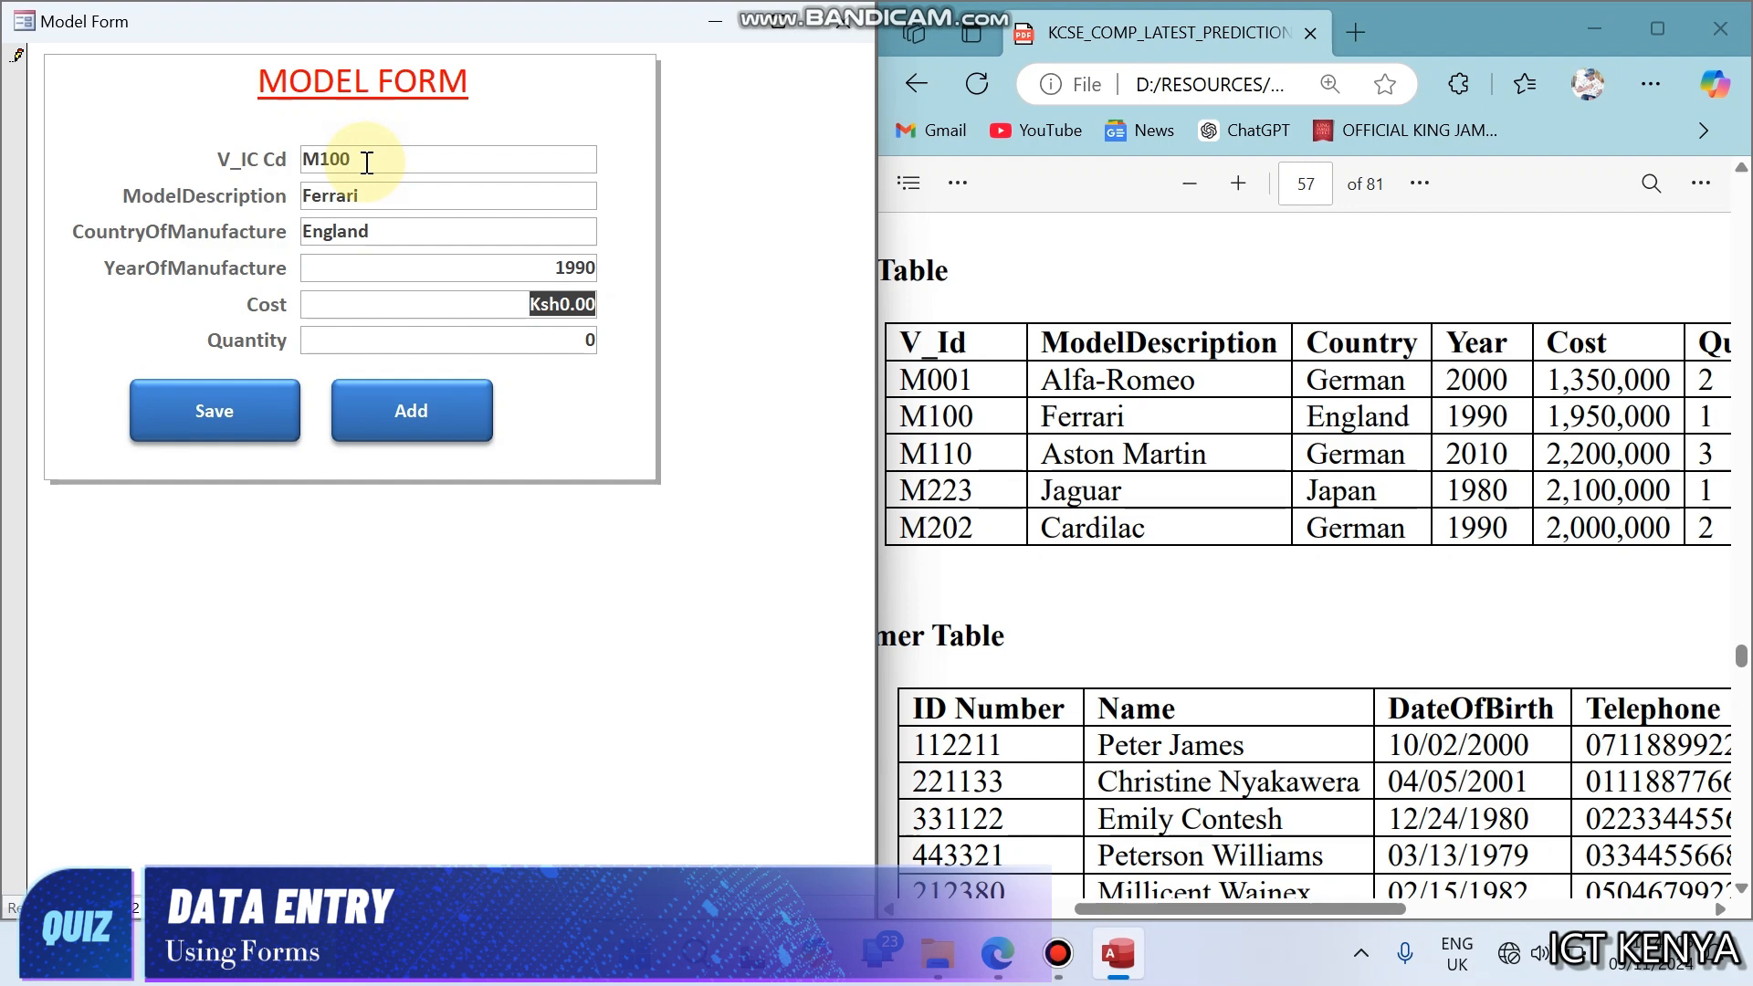
type("1,950,")
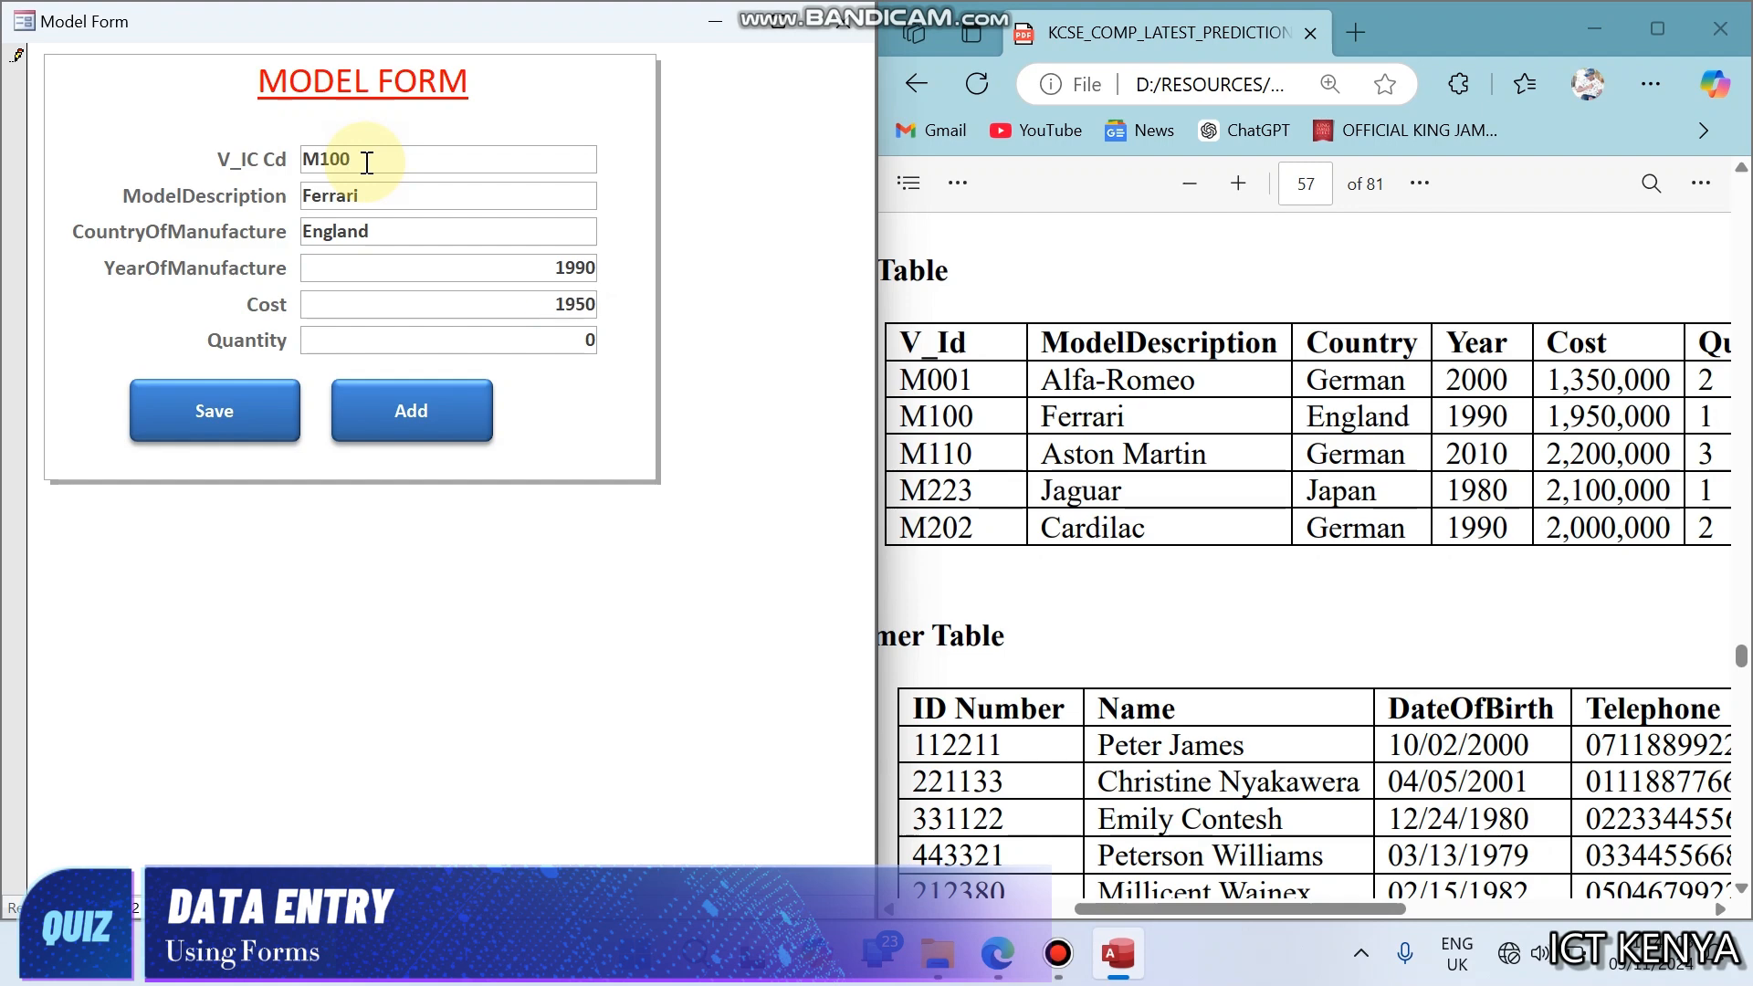
type("000")
key("Tab")
type("1")
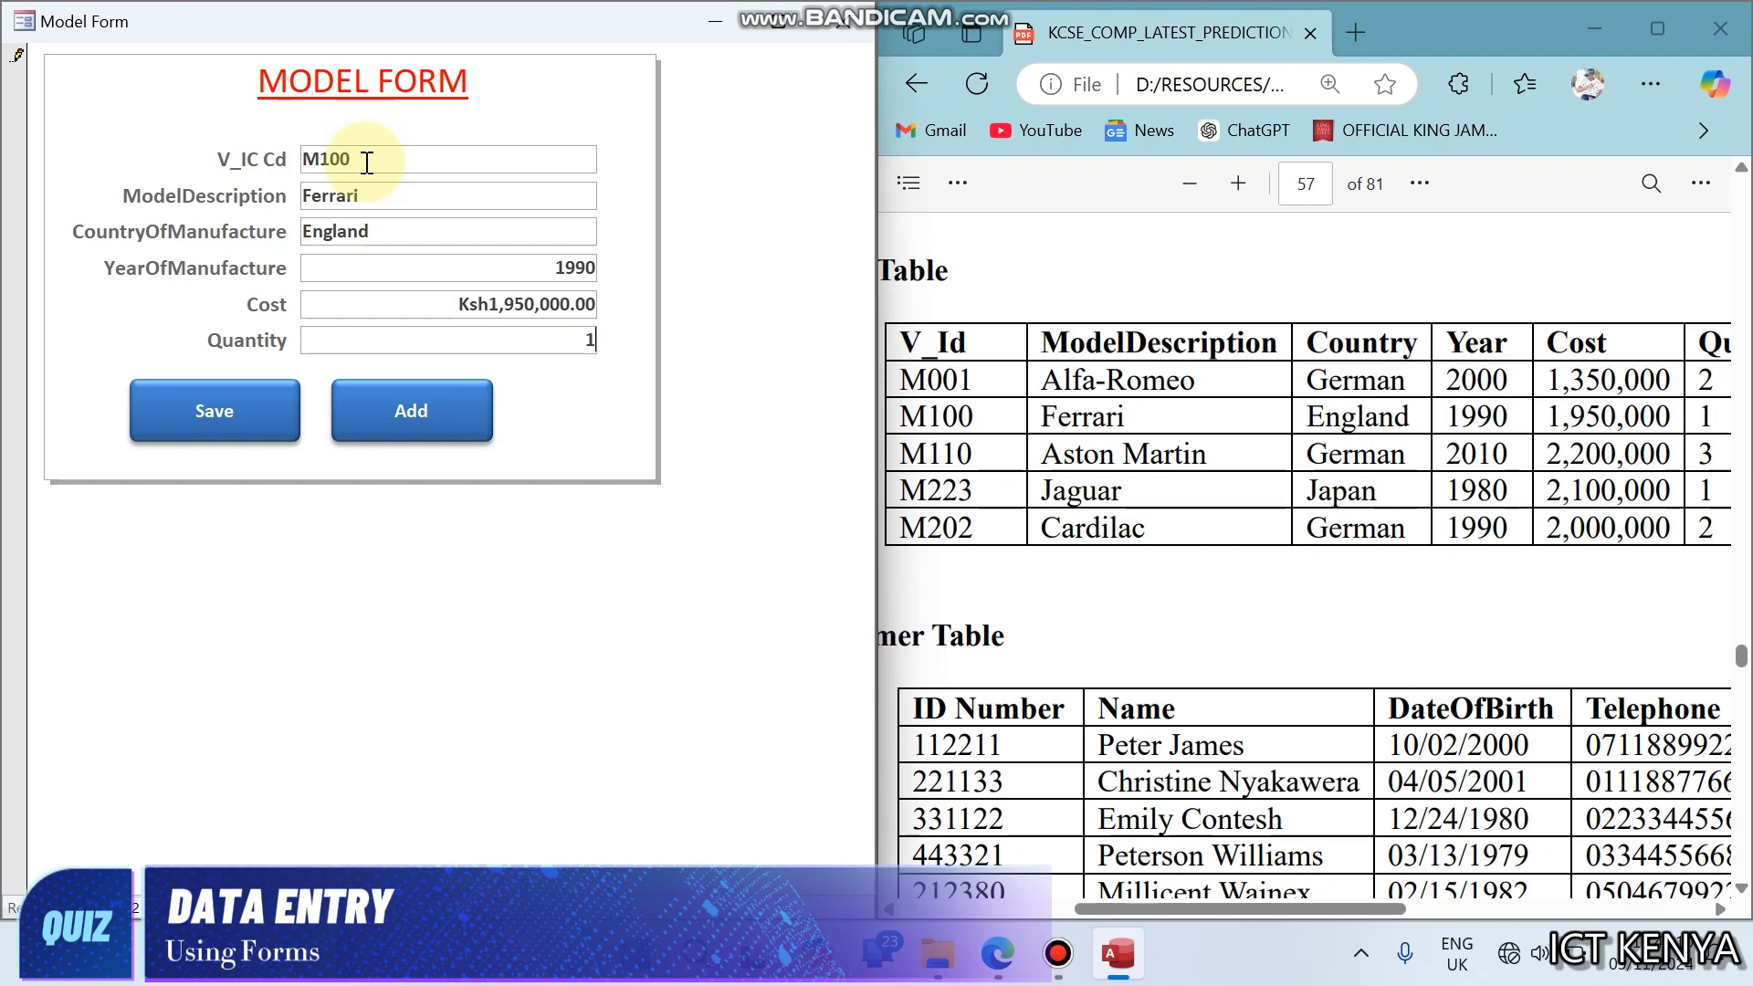
left_click(244, 414)
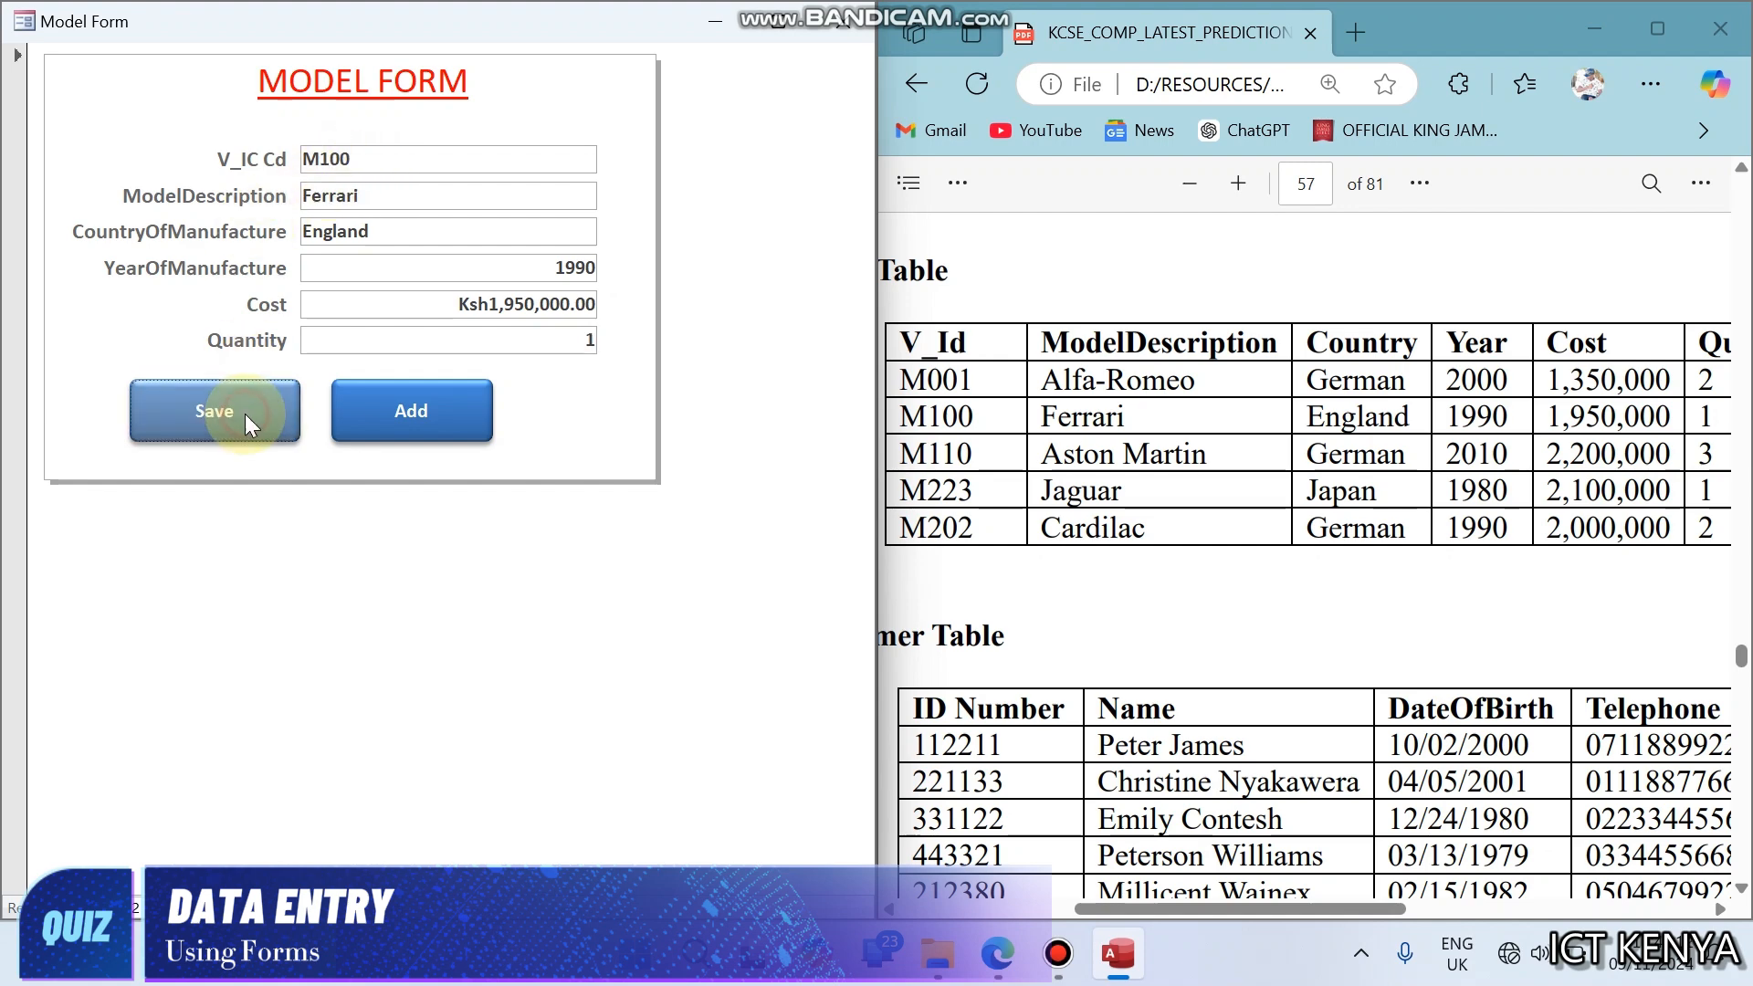
- Add a new record with V_IC Cd M110, model description Aston Martin and country of manufacture German
left_click(377, 417)
left_click(344, 159)
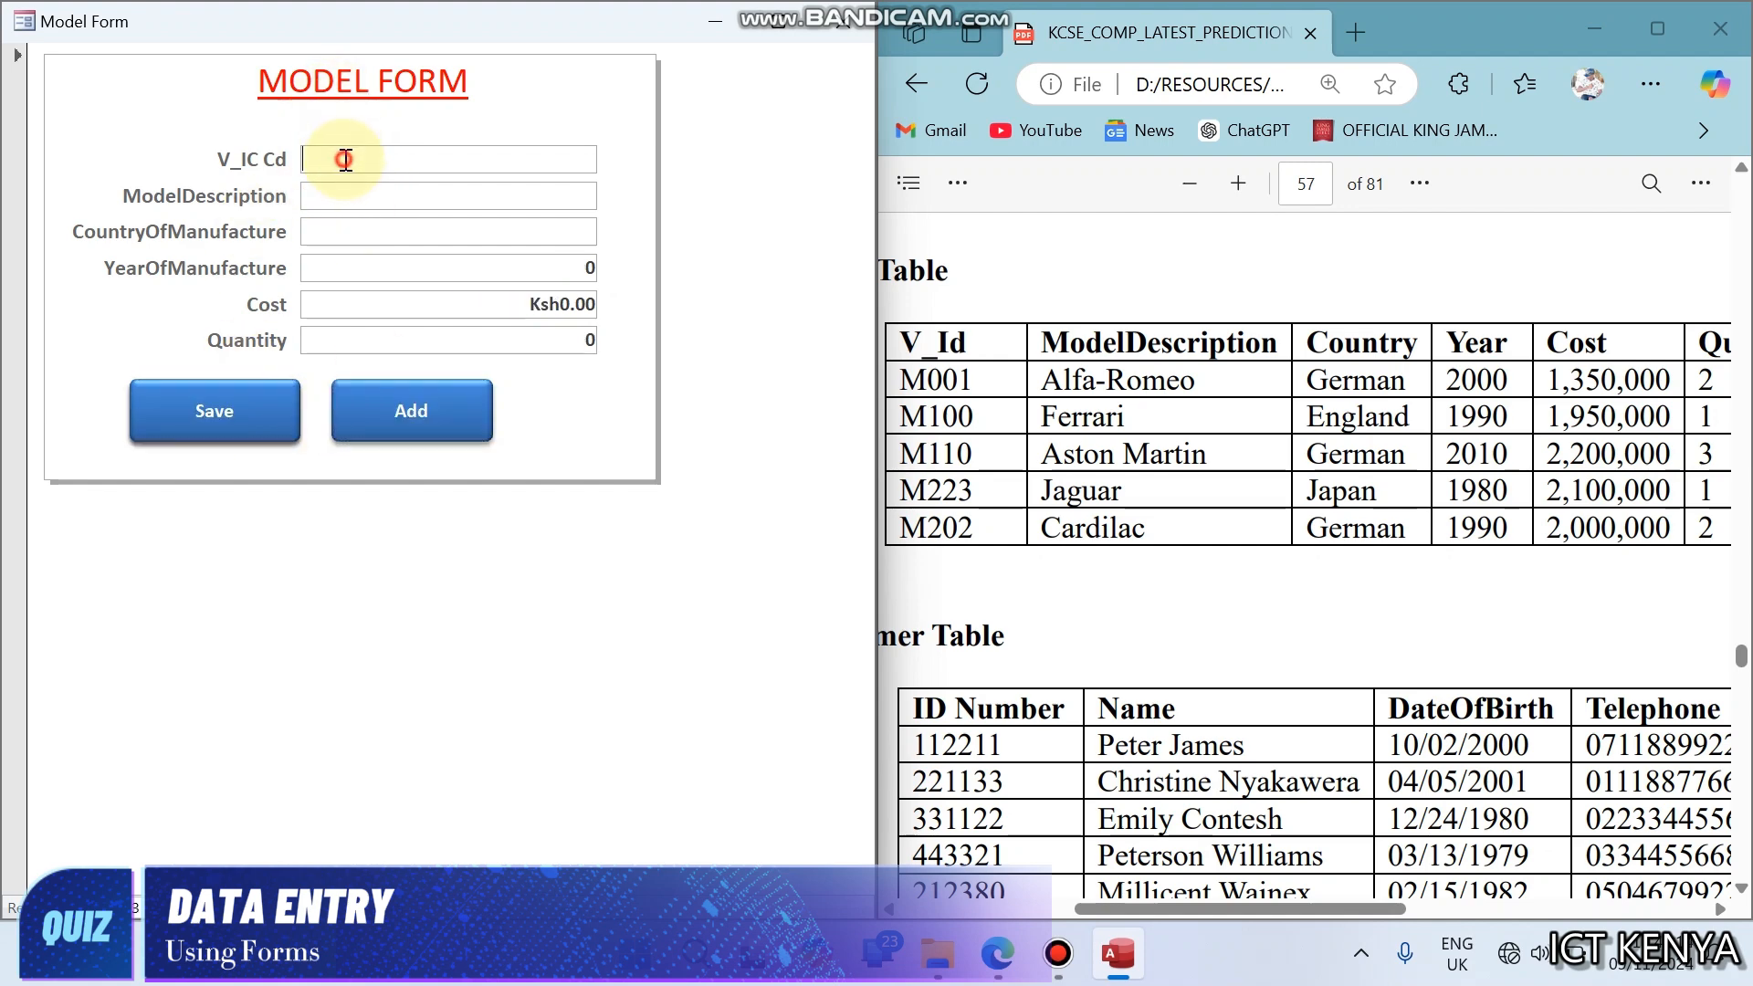
type("m")
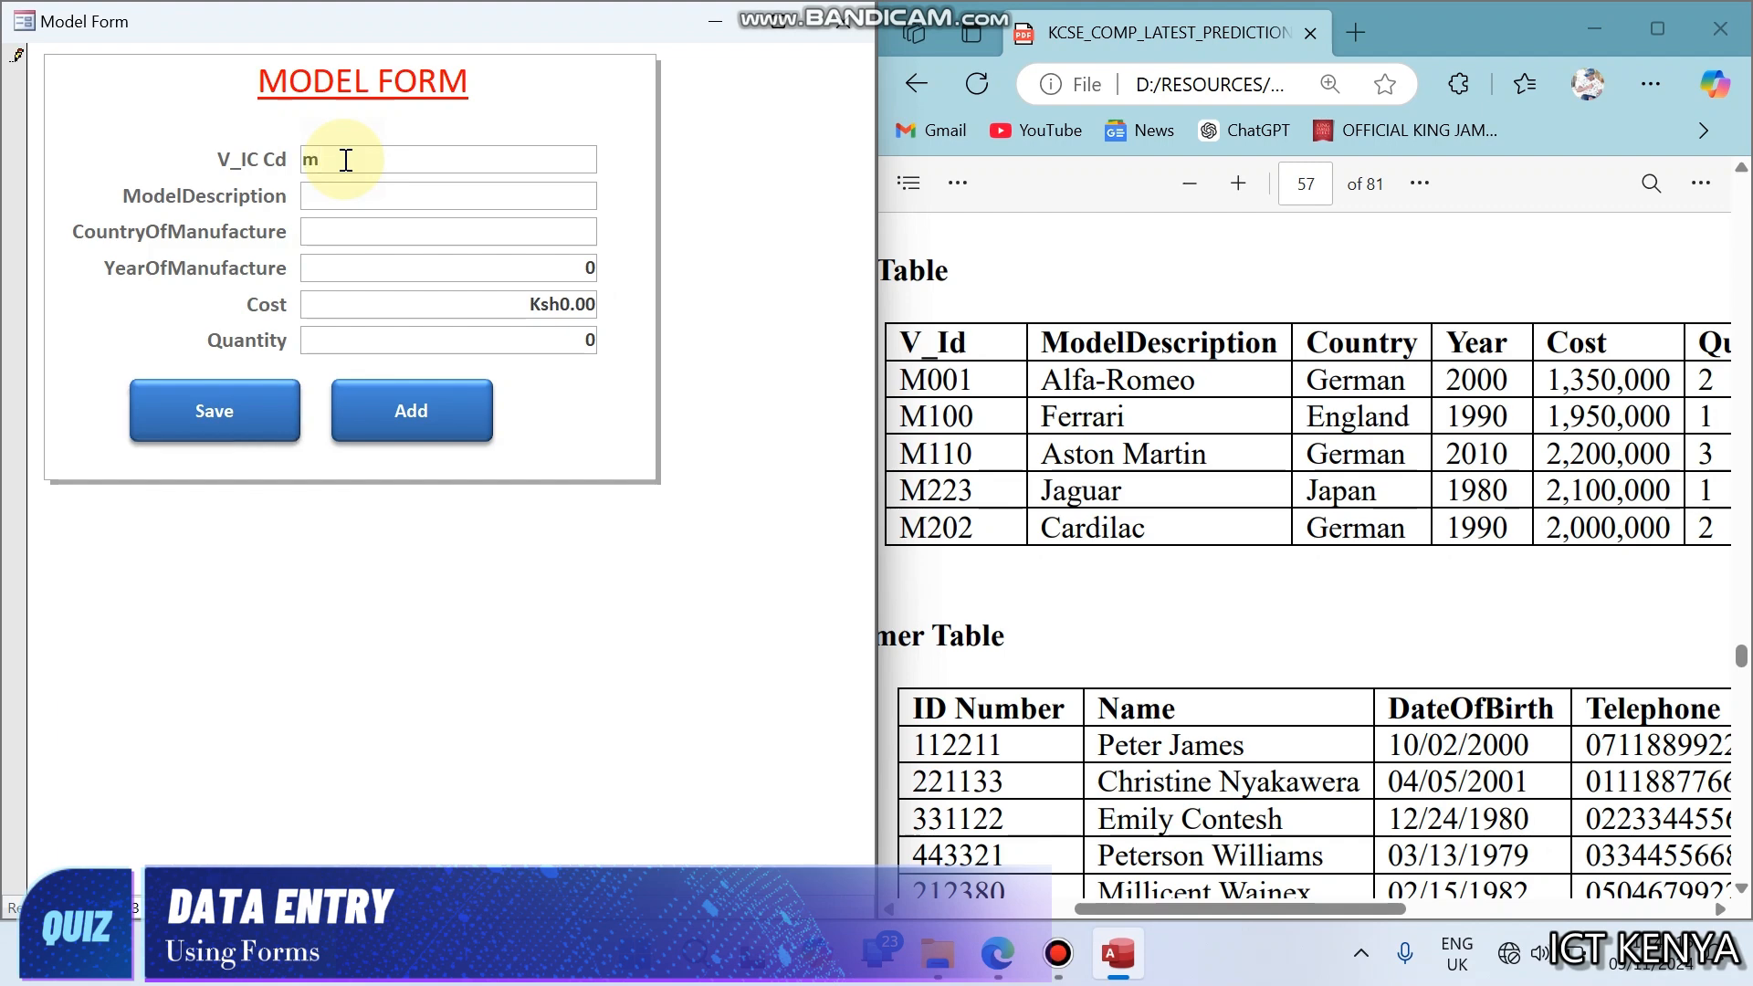
key("BackSpace")
type("M")
type("11")
type("0")
key("BackSpace")
type("10")
type("A")
type("ston")
type(" Martin")
key("Tab")
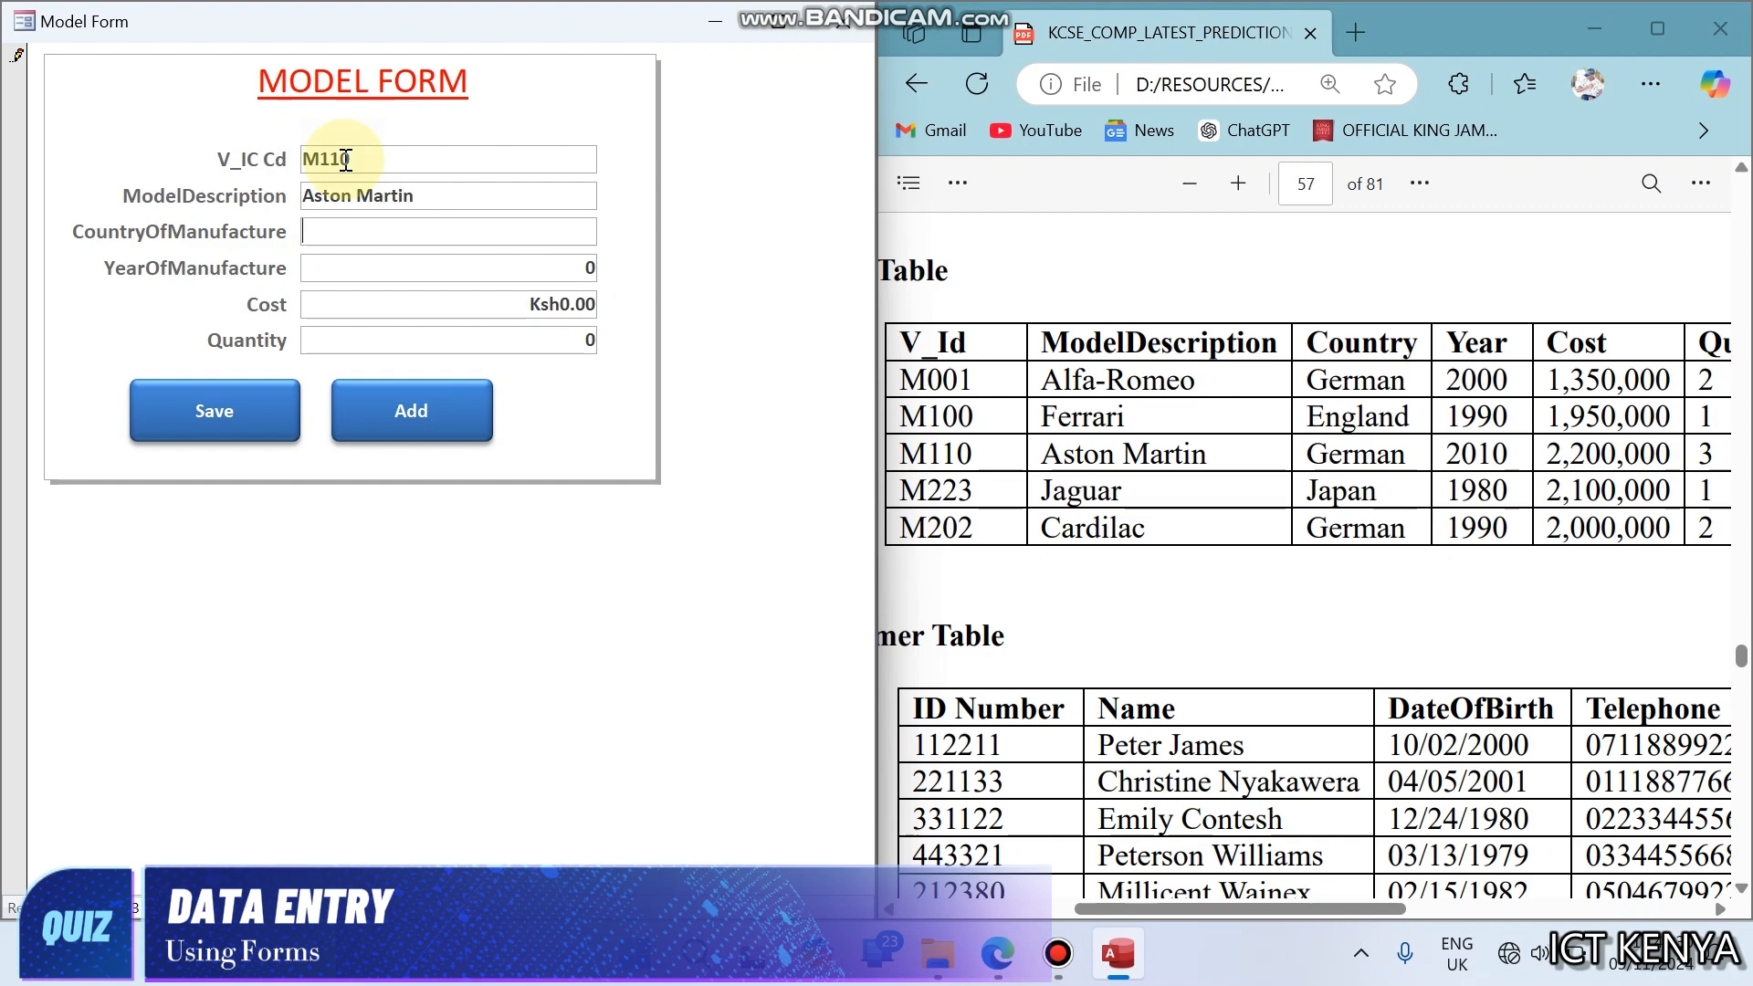
type("German")
key("Tab")
- Enter year of manufacture 2010, cost 2200000 and quantity 1 for the Aston Martin record, and save it
type("2010")
key("Tab")
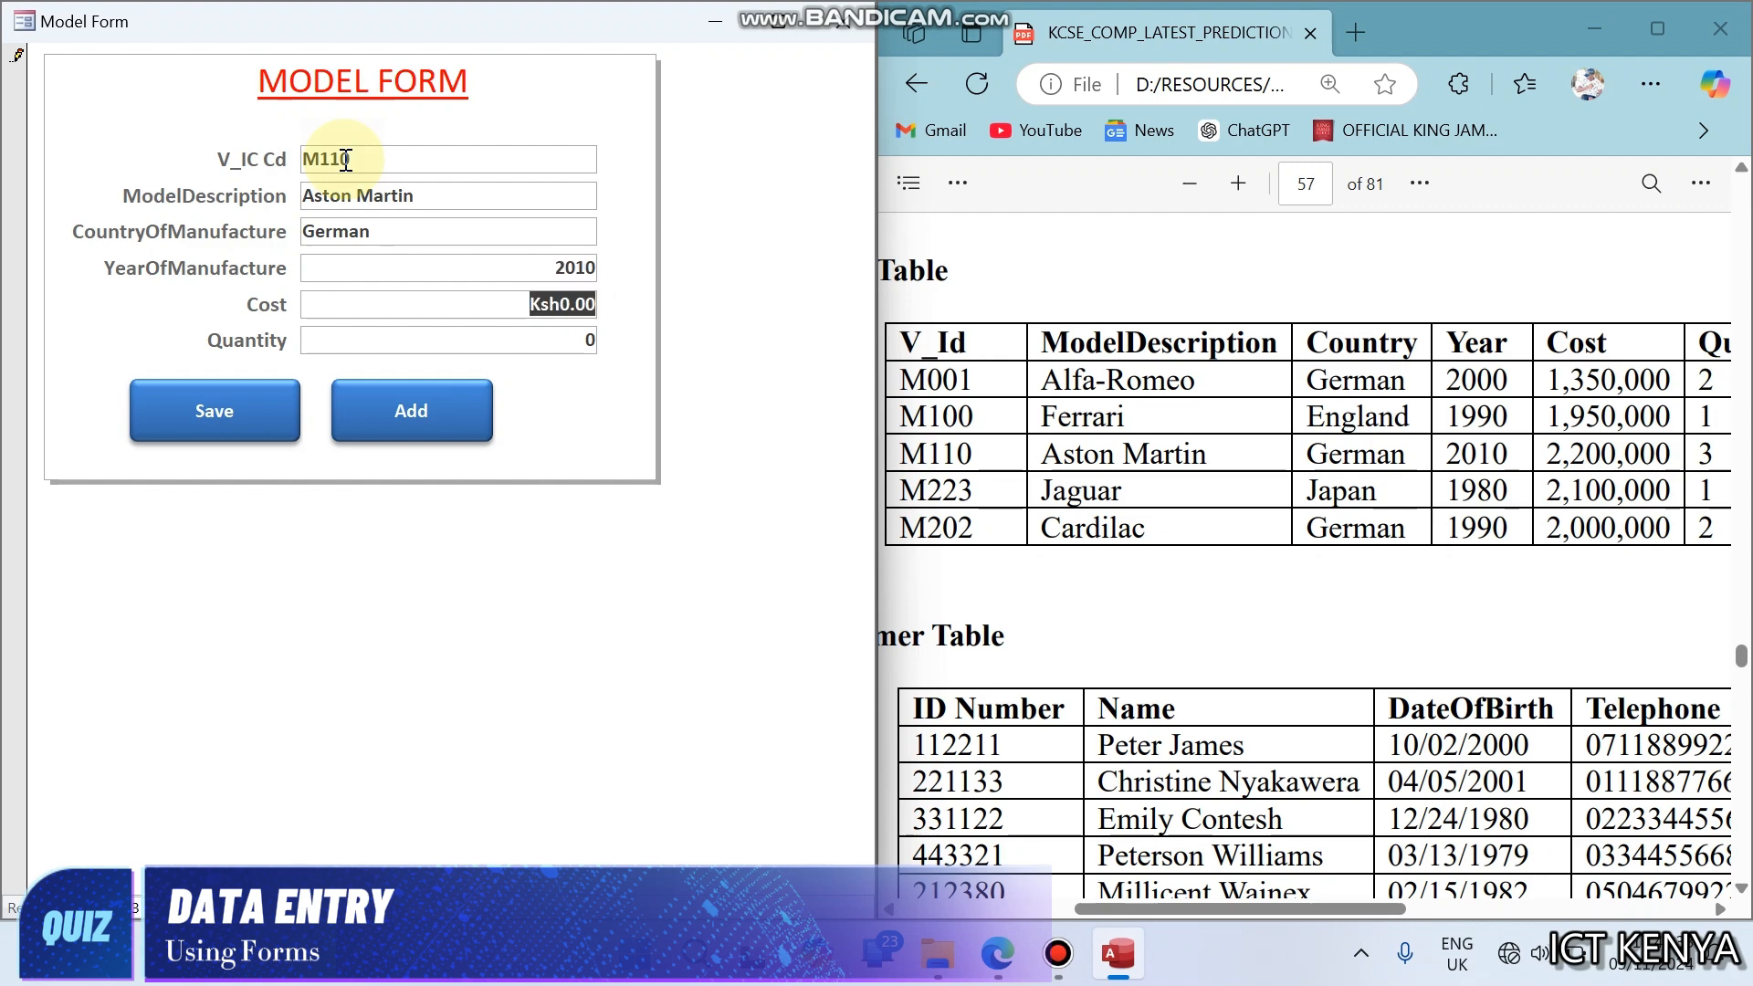
type("2,200,")
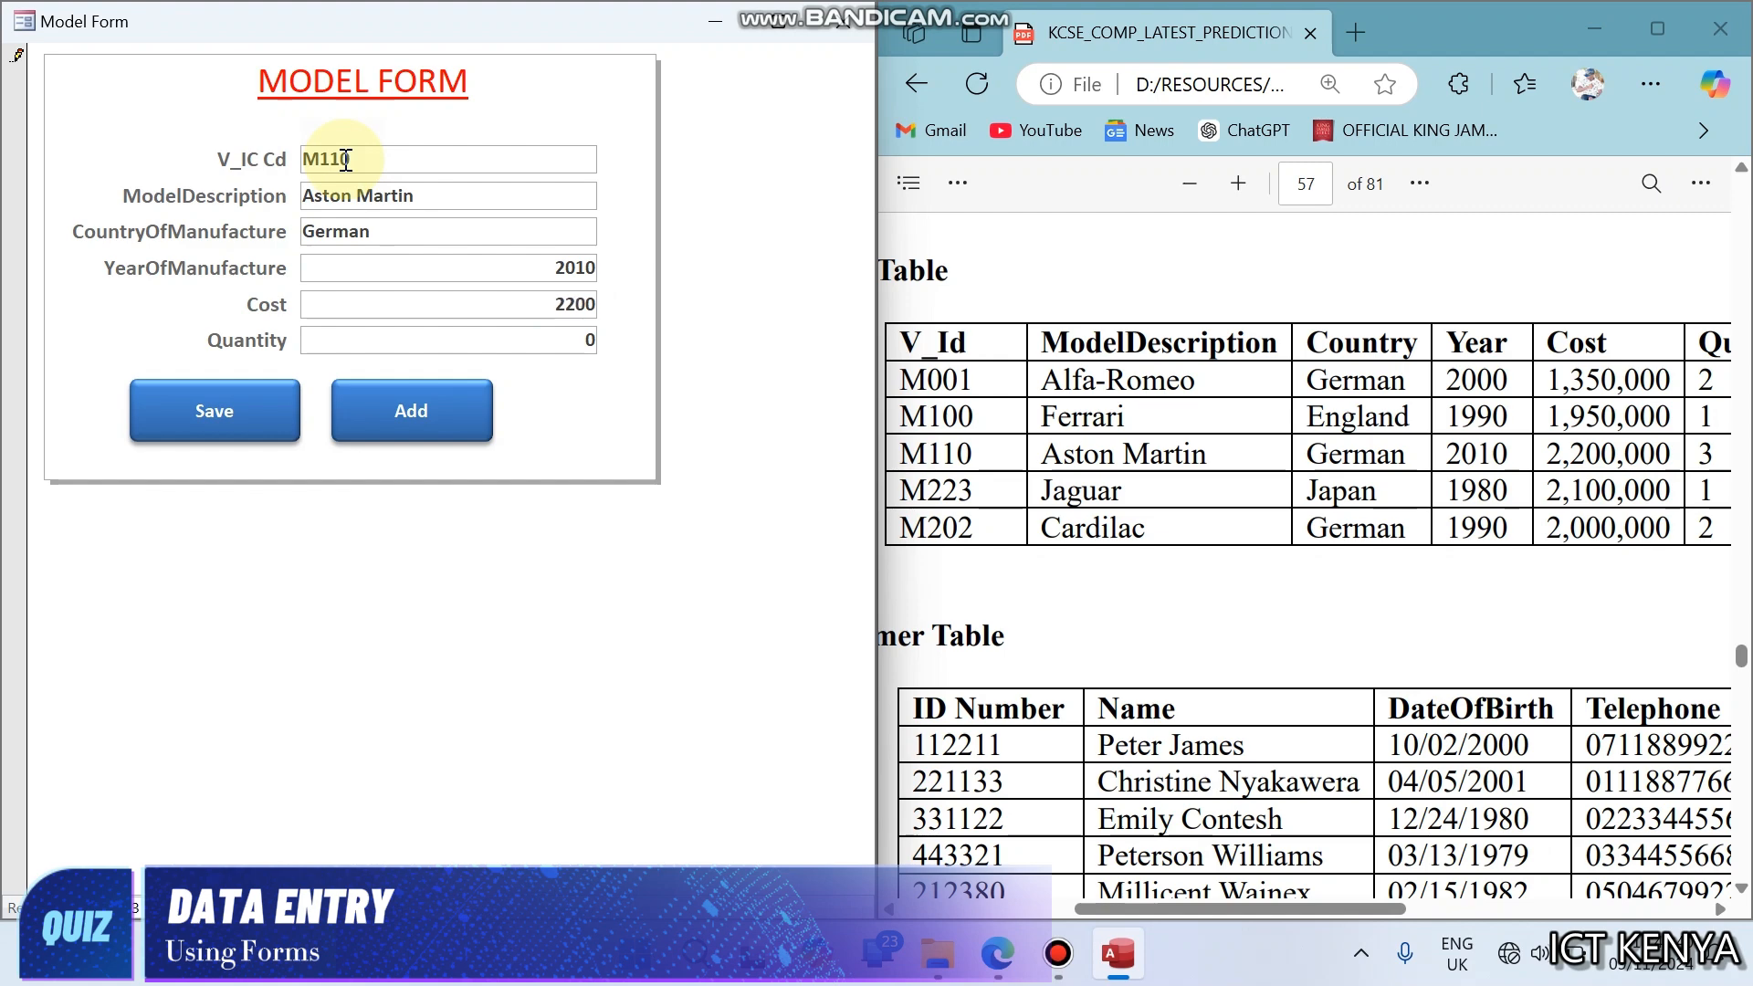
type("000")
key("Tab")
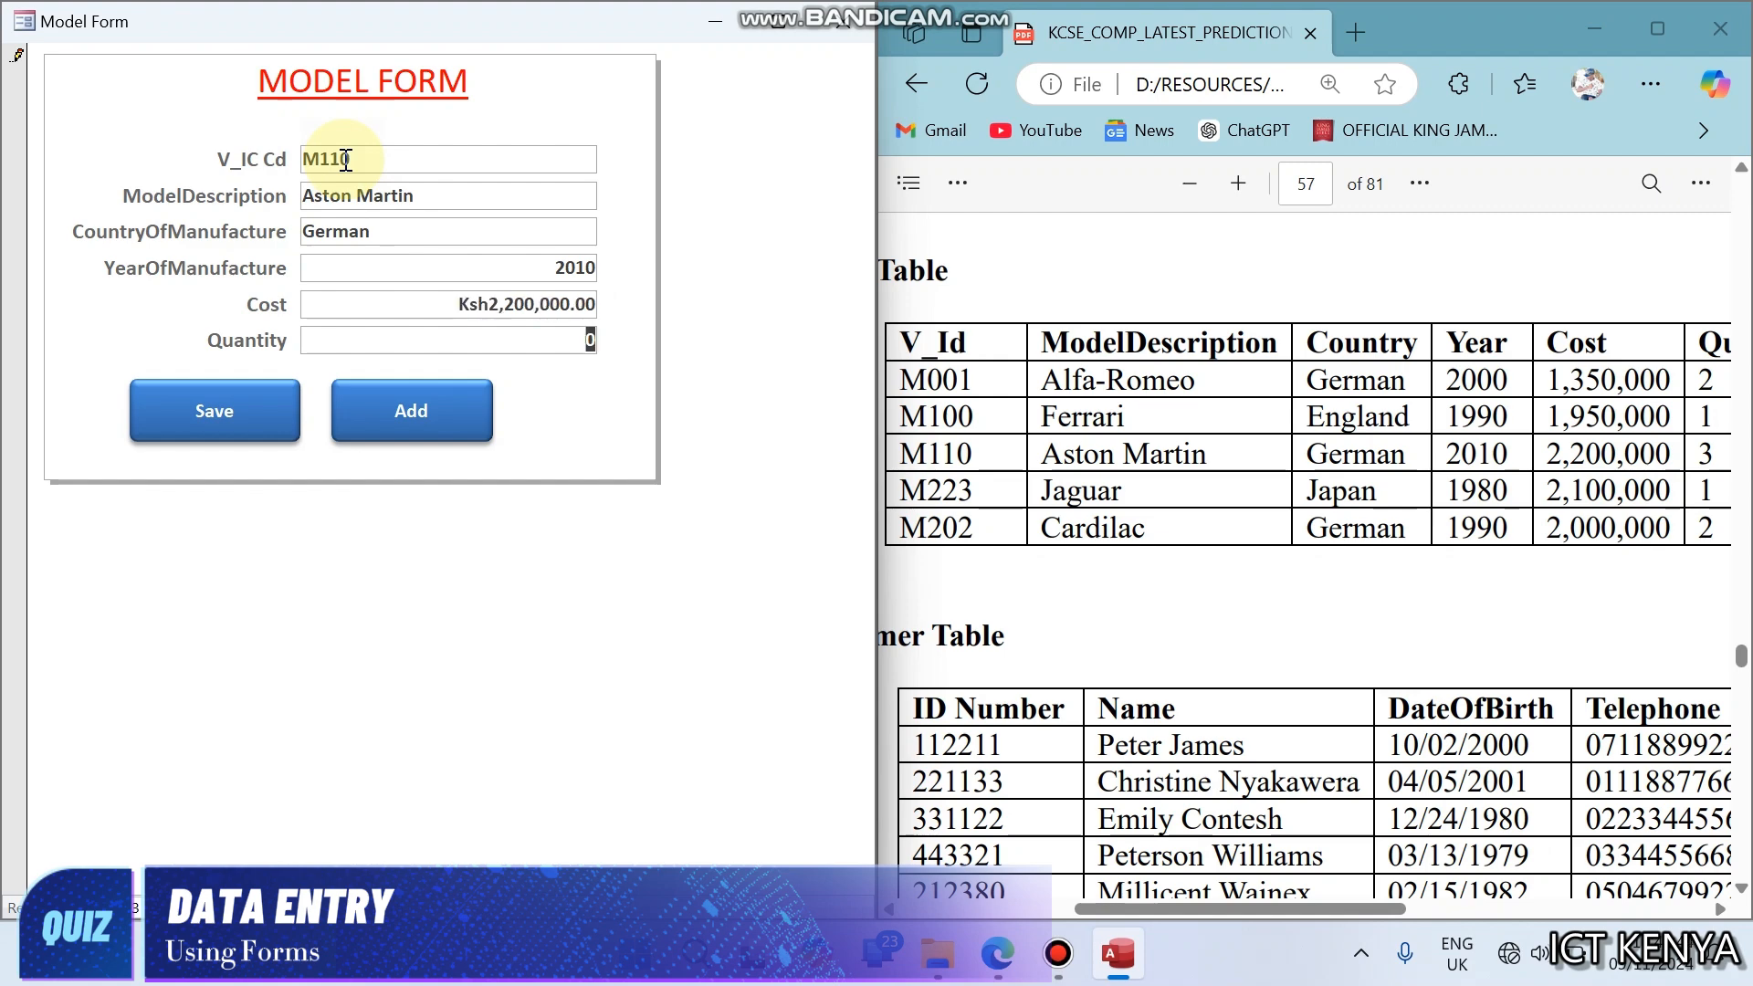
type("1")
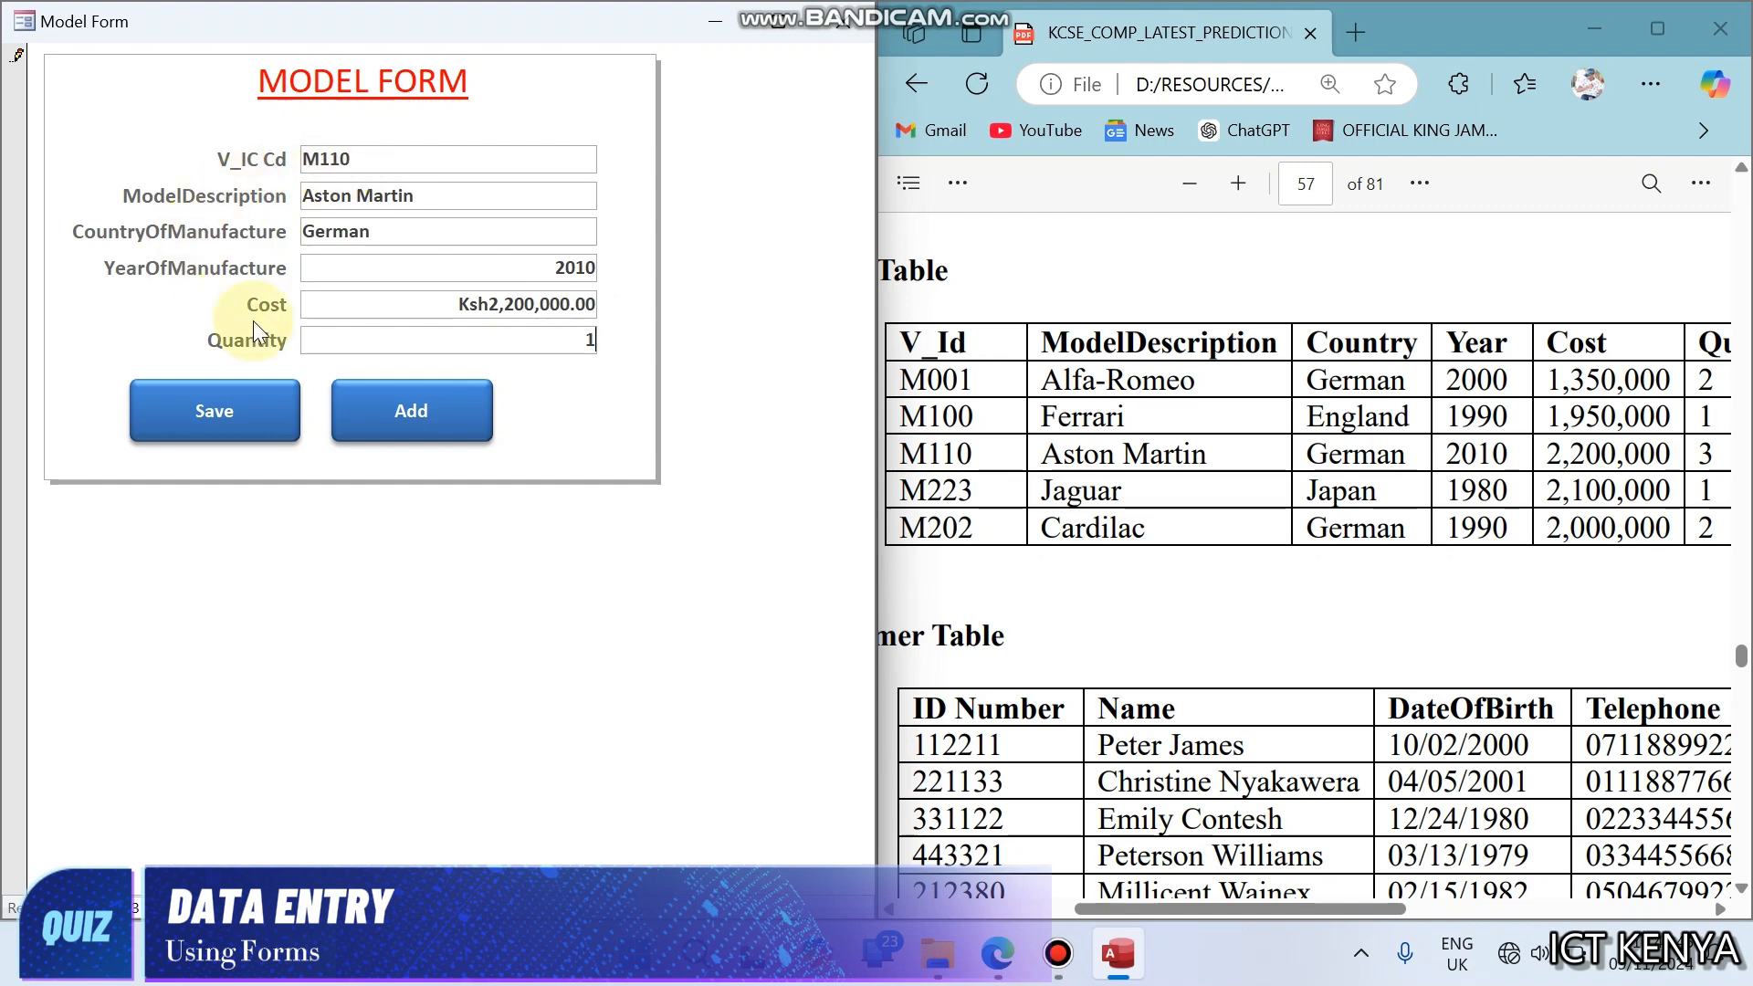
left_click(251, 402)
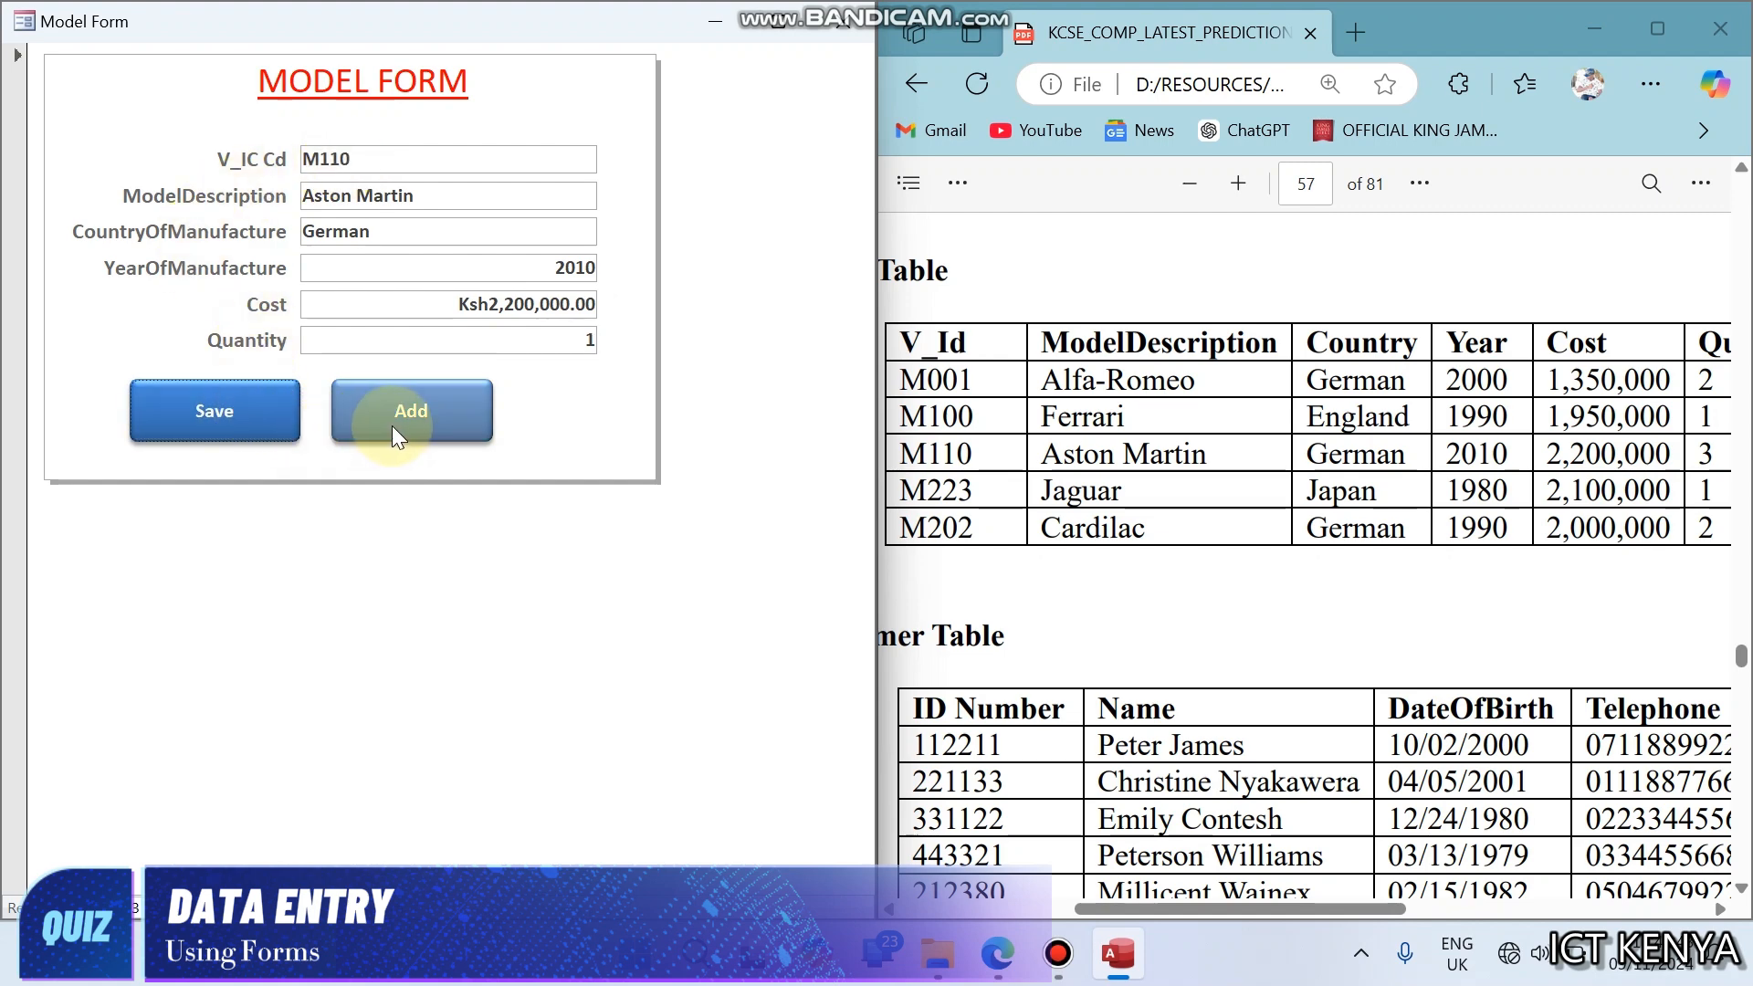
- Add a new record with V_IC Cd M223, model description Jaguar and country of manufacture Japan
left_click(376, 399)
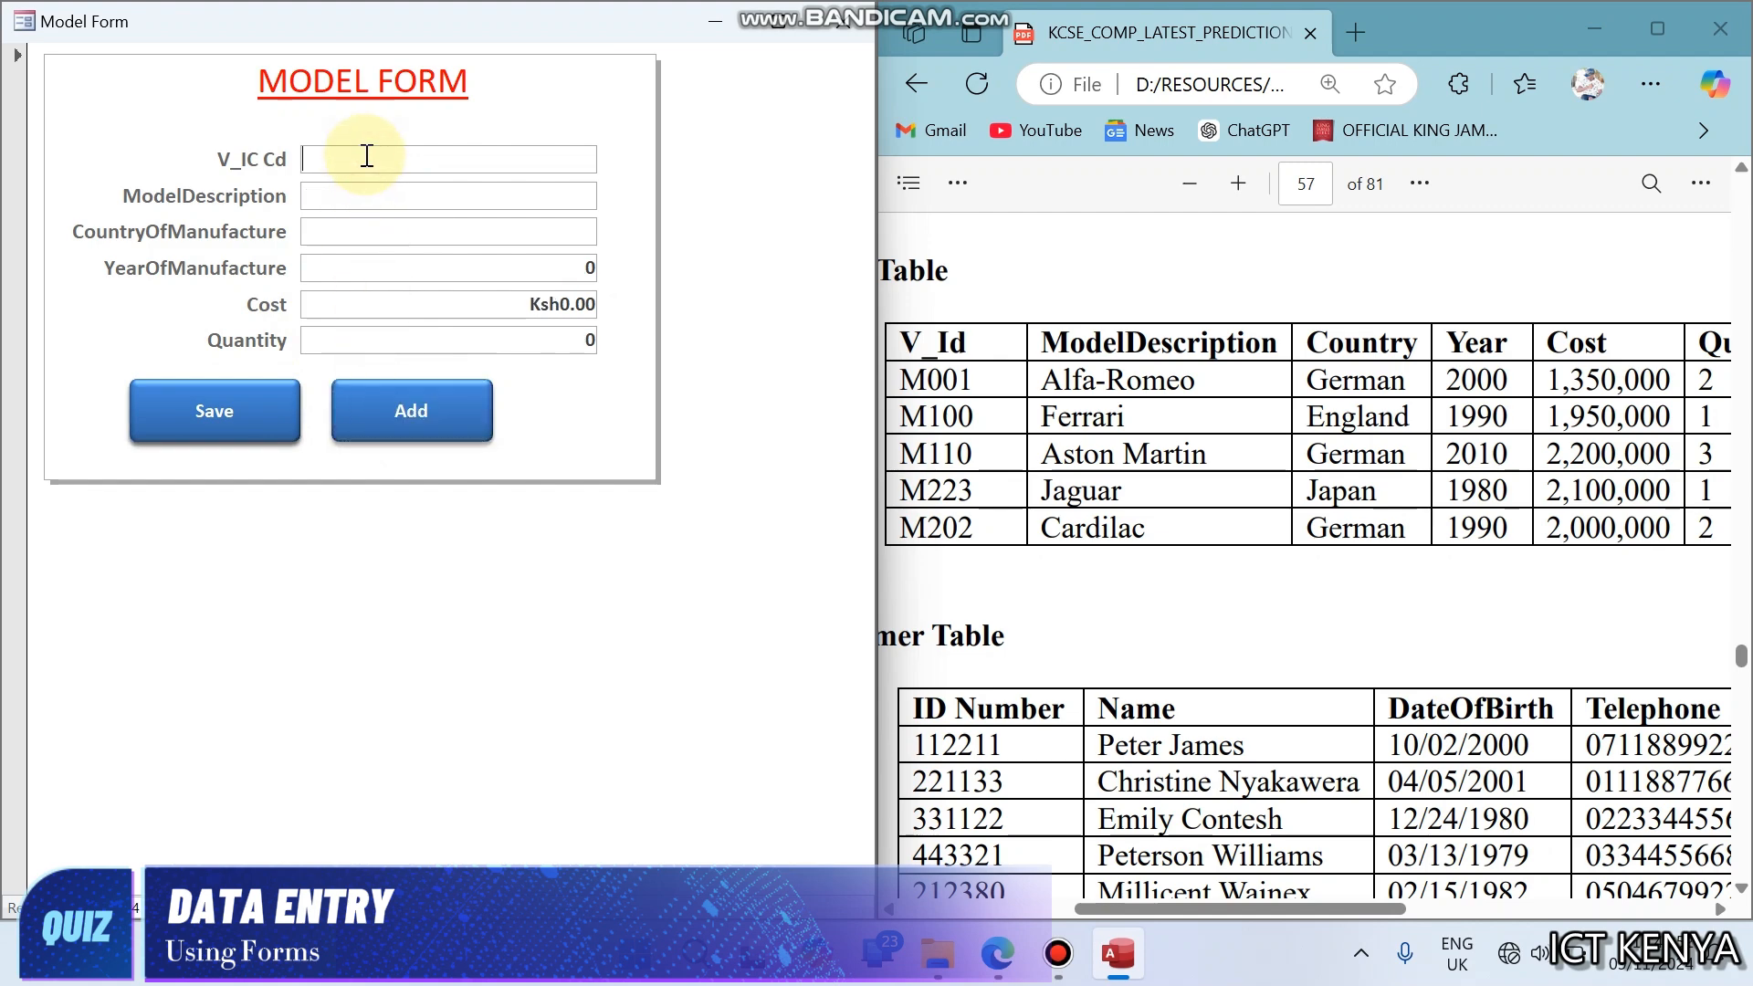
type("M223")
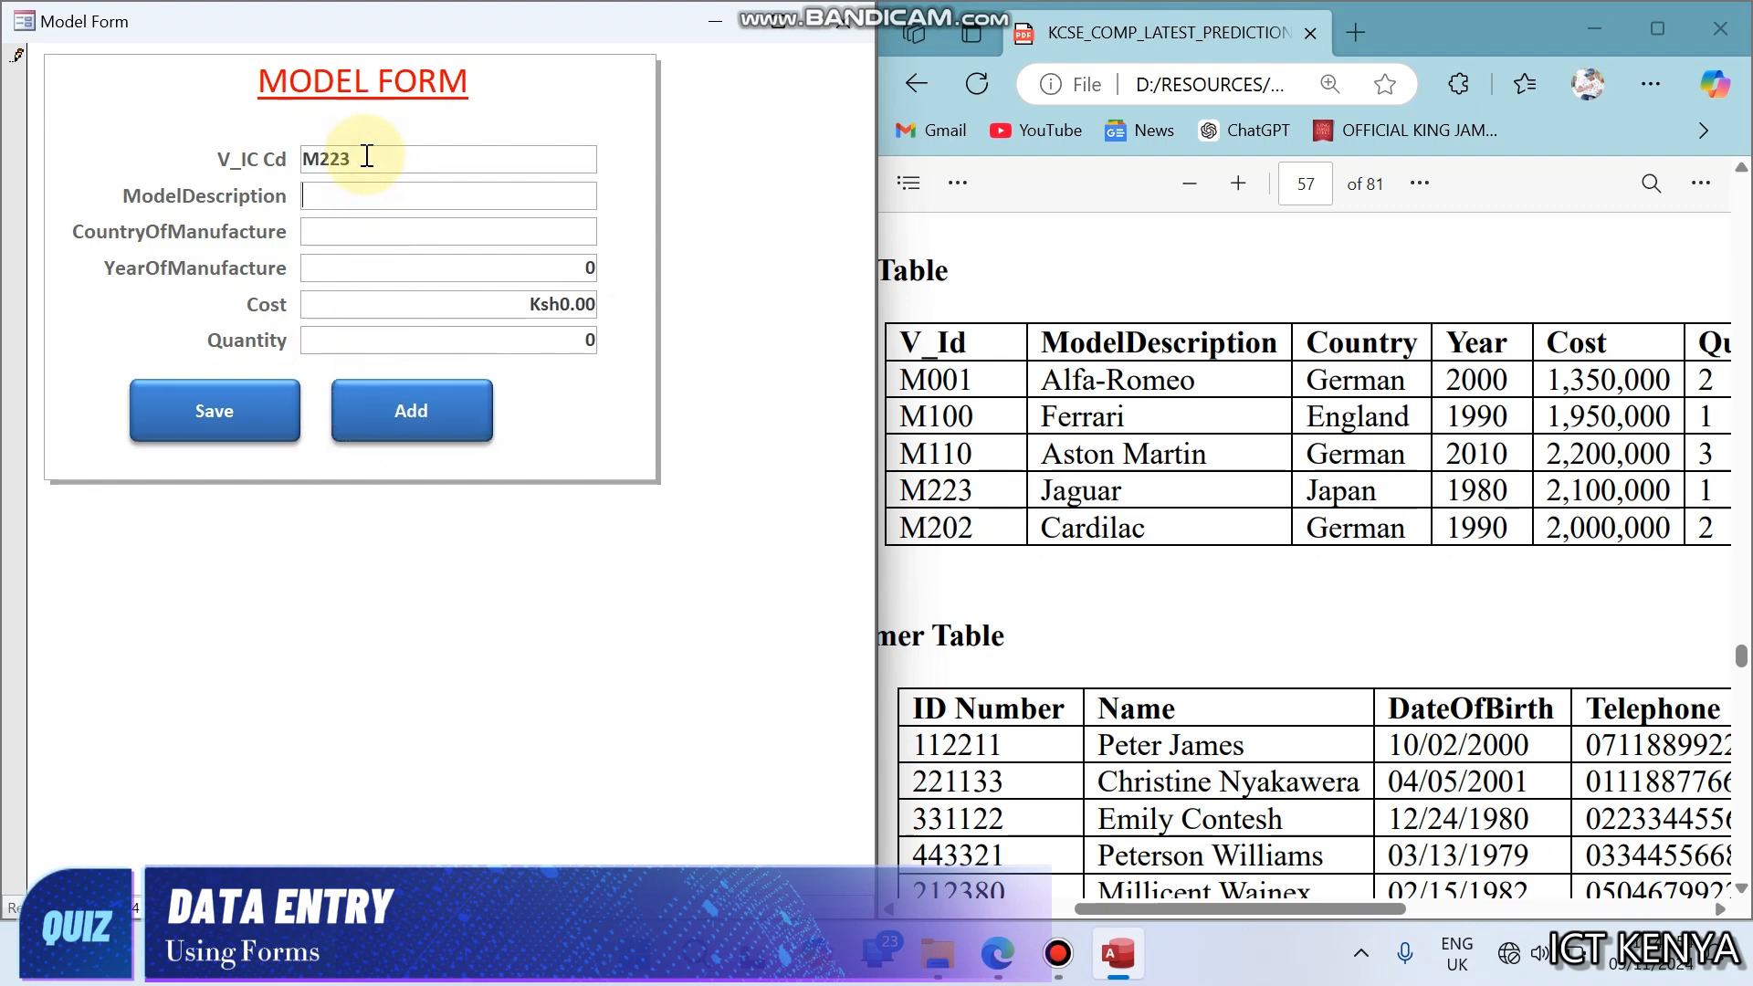
type("Jaguar")
type("Japan")
key("Tab")
- Fill in year of manufacture 1980, cost 2100000 and quantity 1 for the Jaguar record, and save it
type("1980")
key("Tab")
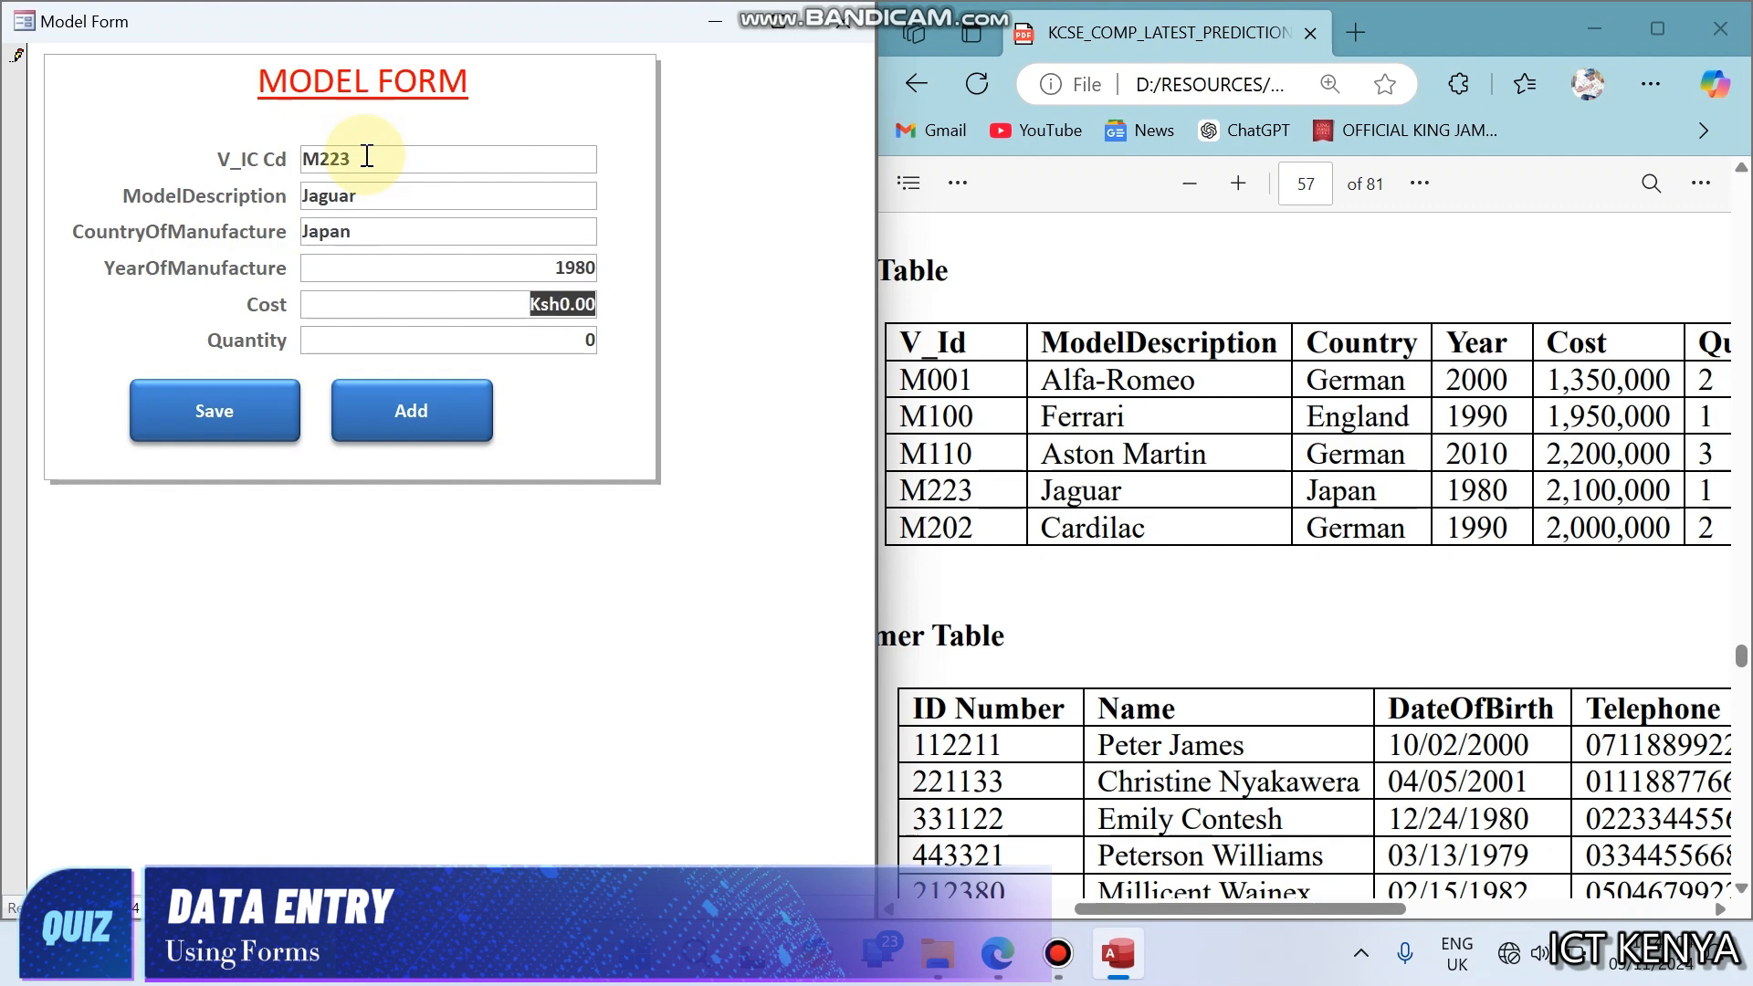
type("2100000")
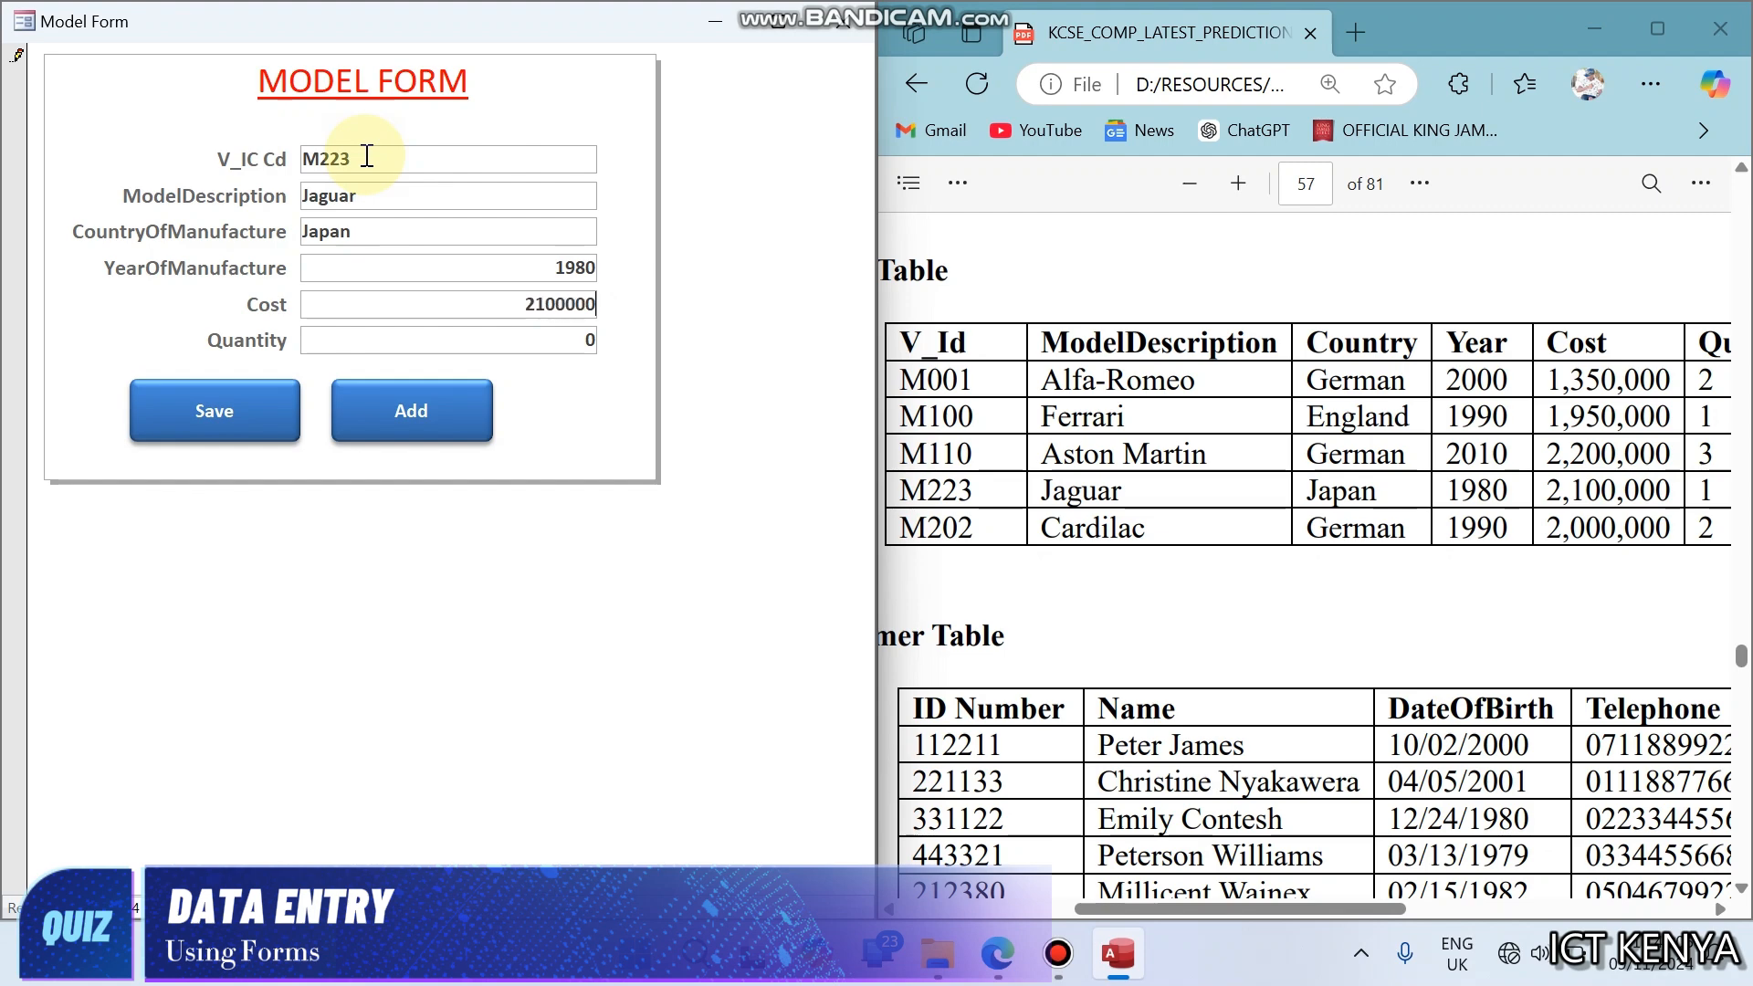
key("Tab")
type("1")
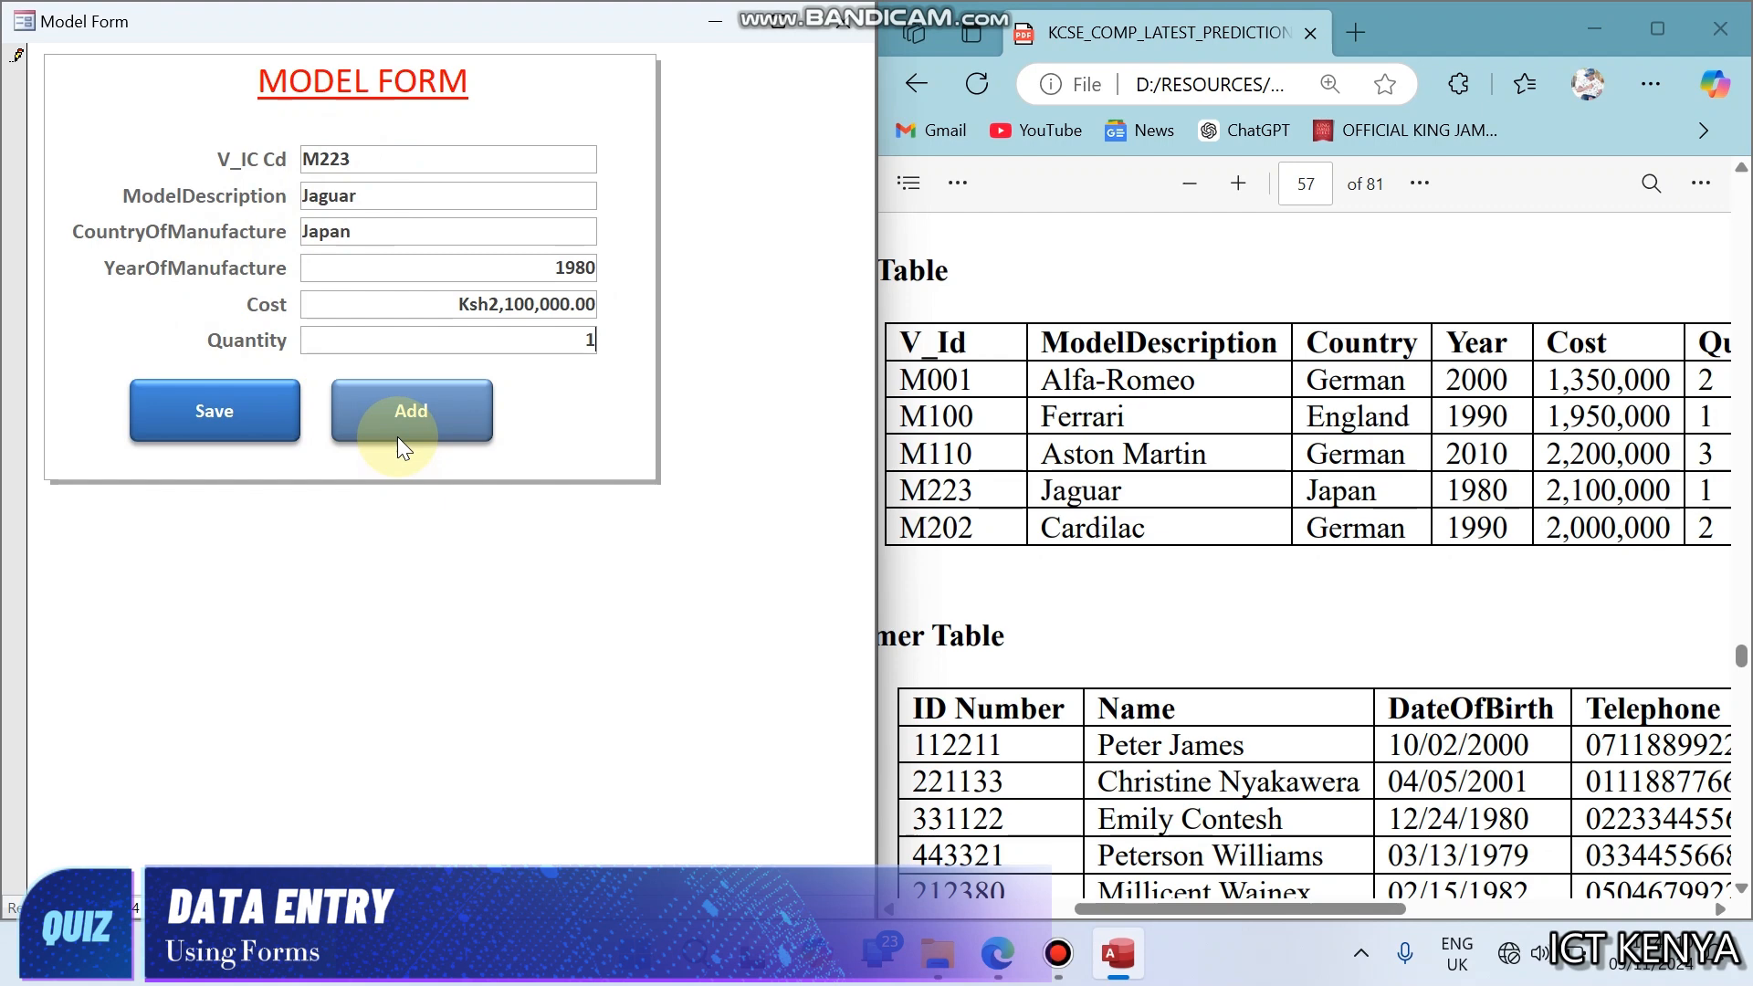
left_click(279, 429)
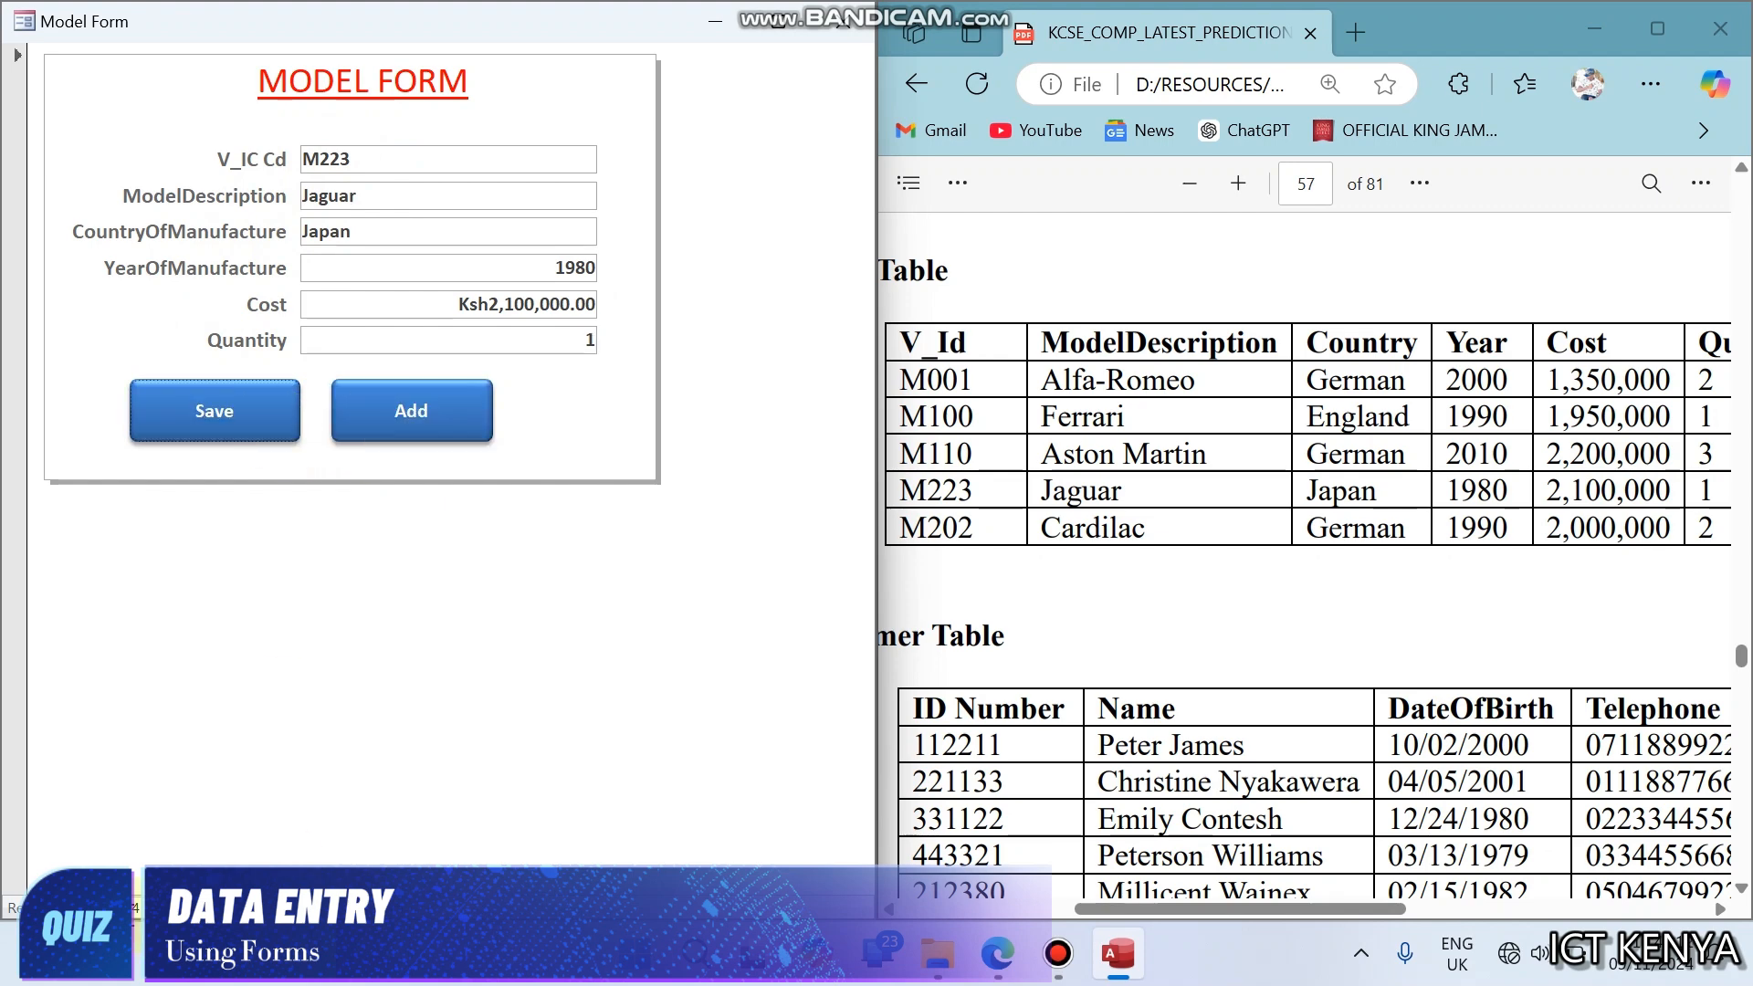
- Return to the Aston Martin record, set its quantity to 3 and save the record
left_click(101, 905)
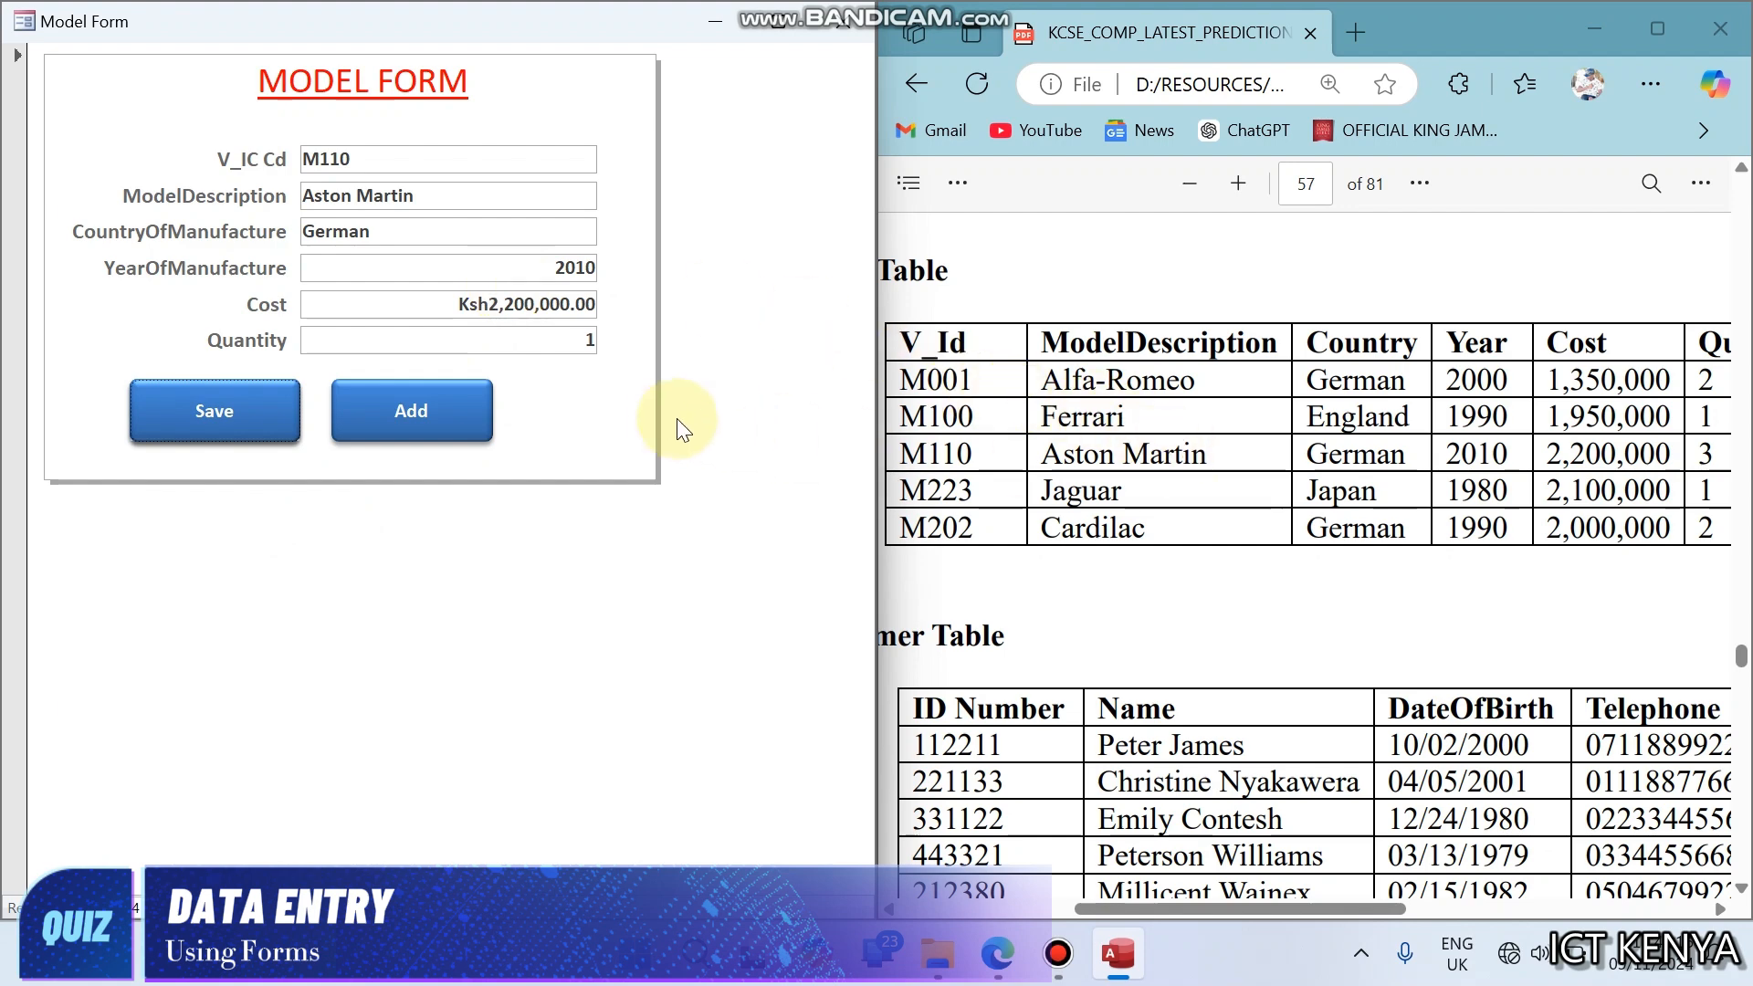
double_click(497, 347)
type("3")
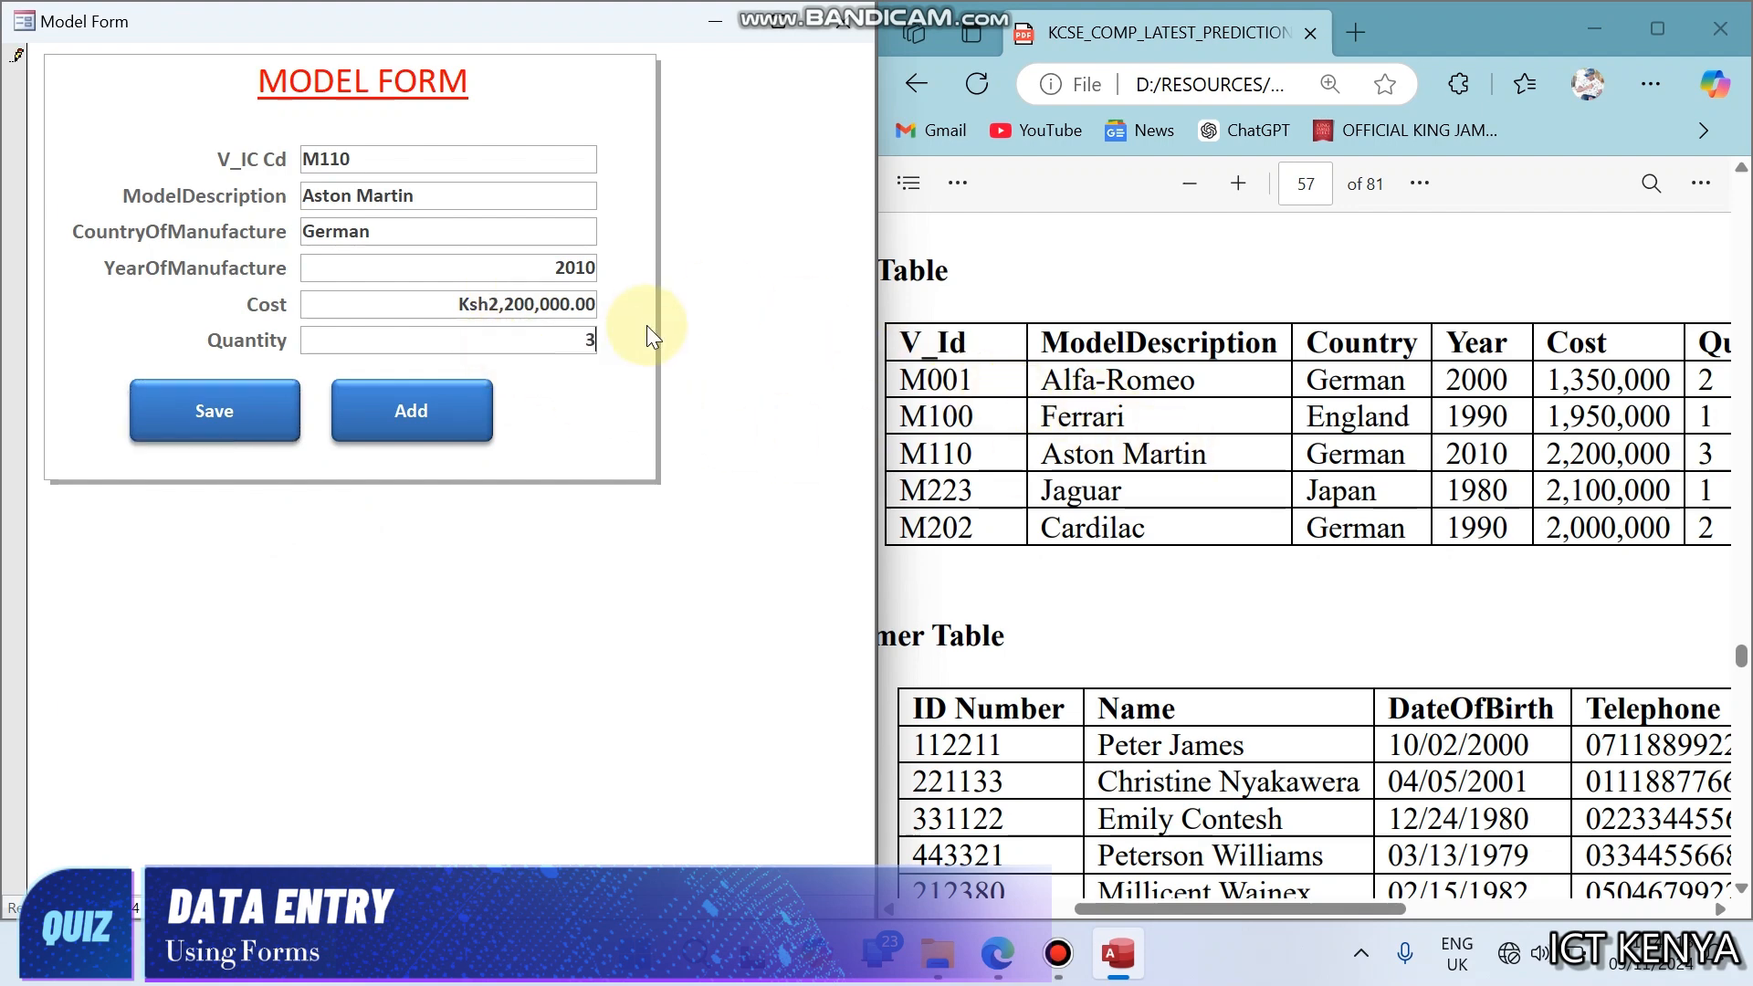
left_click(249, 409)
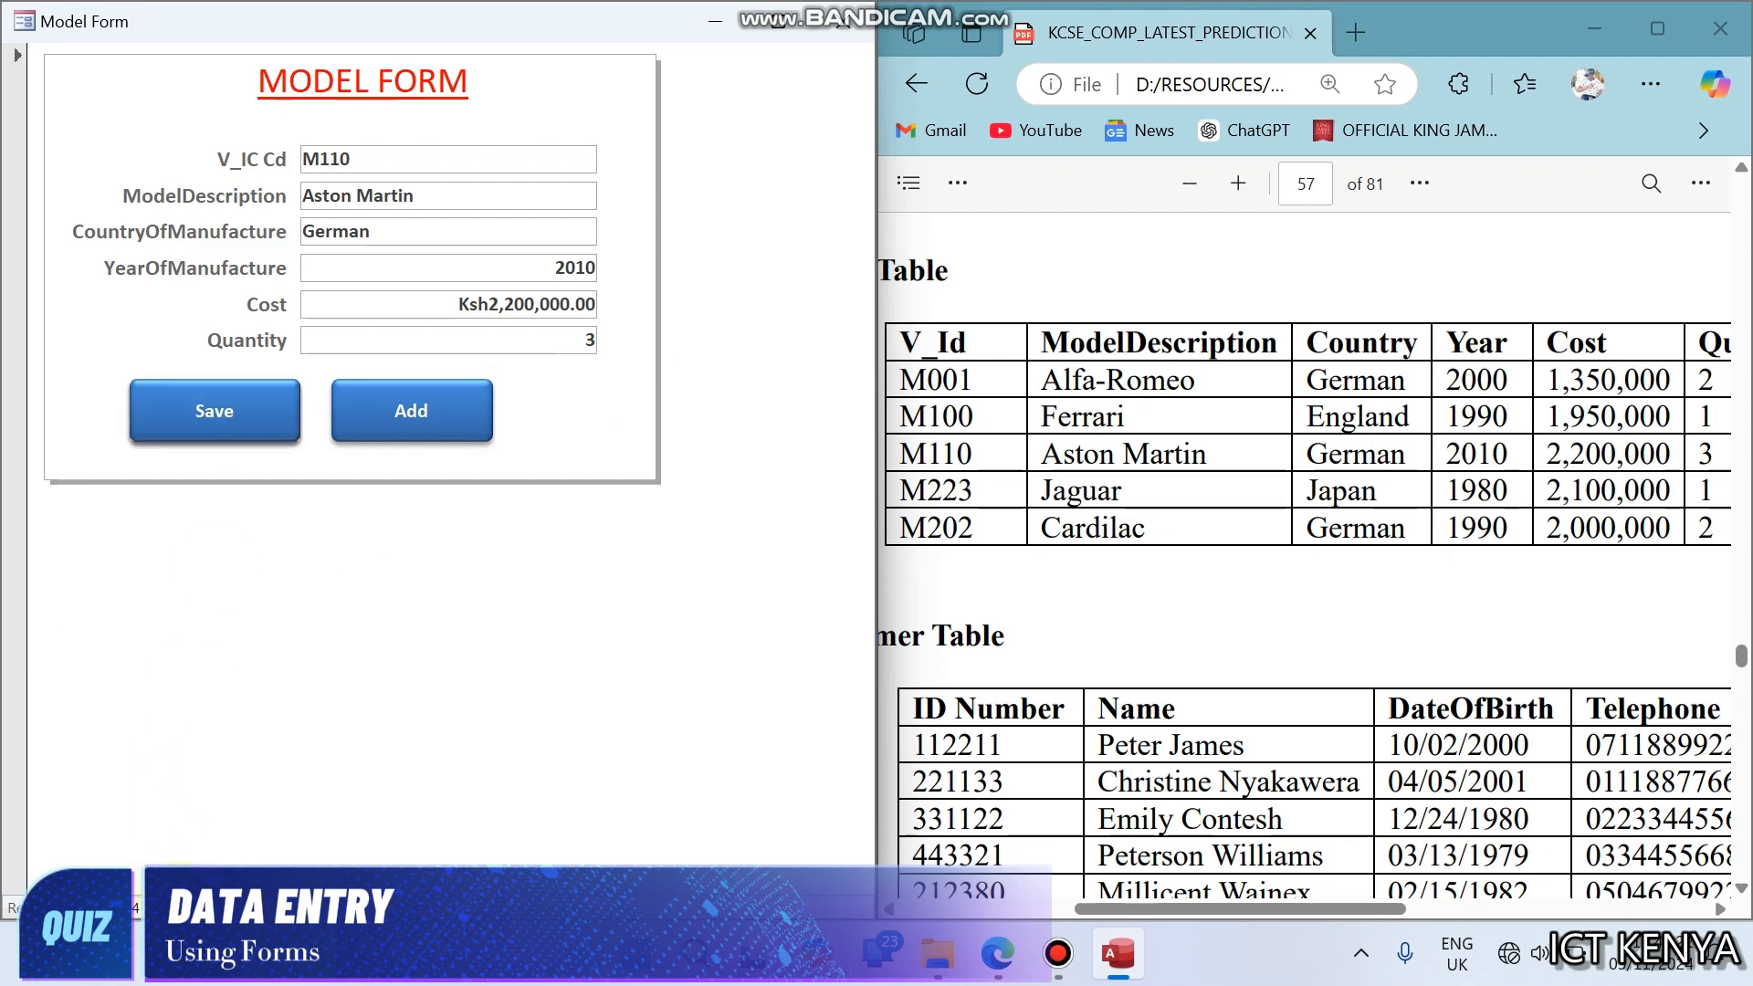
- Add a new record with V_IC Cd M202, model description Cardilac and country of manufacture German
left_click(178, 904)
left_click(411, 411)
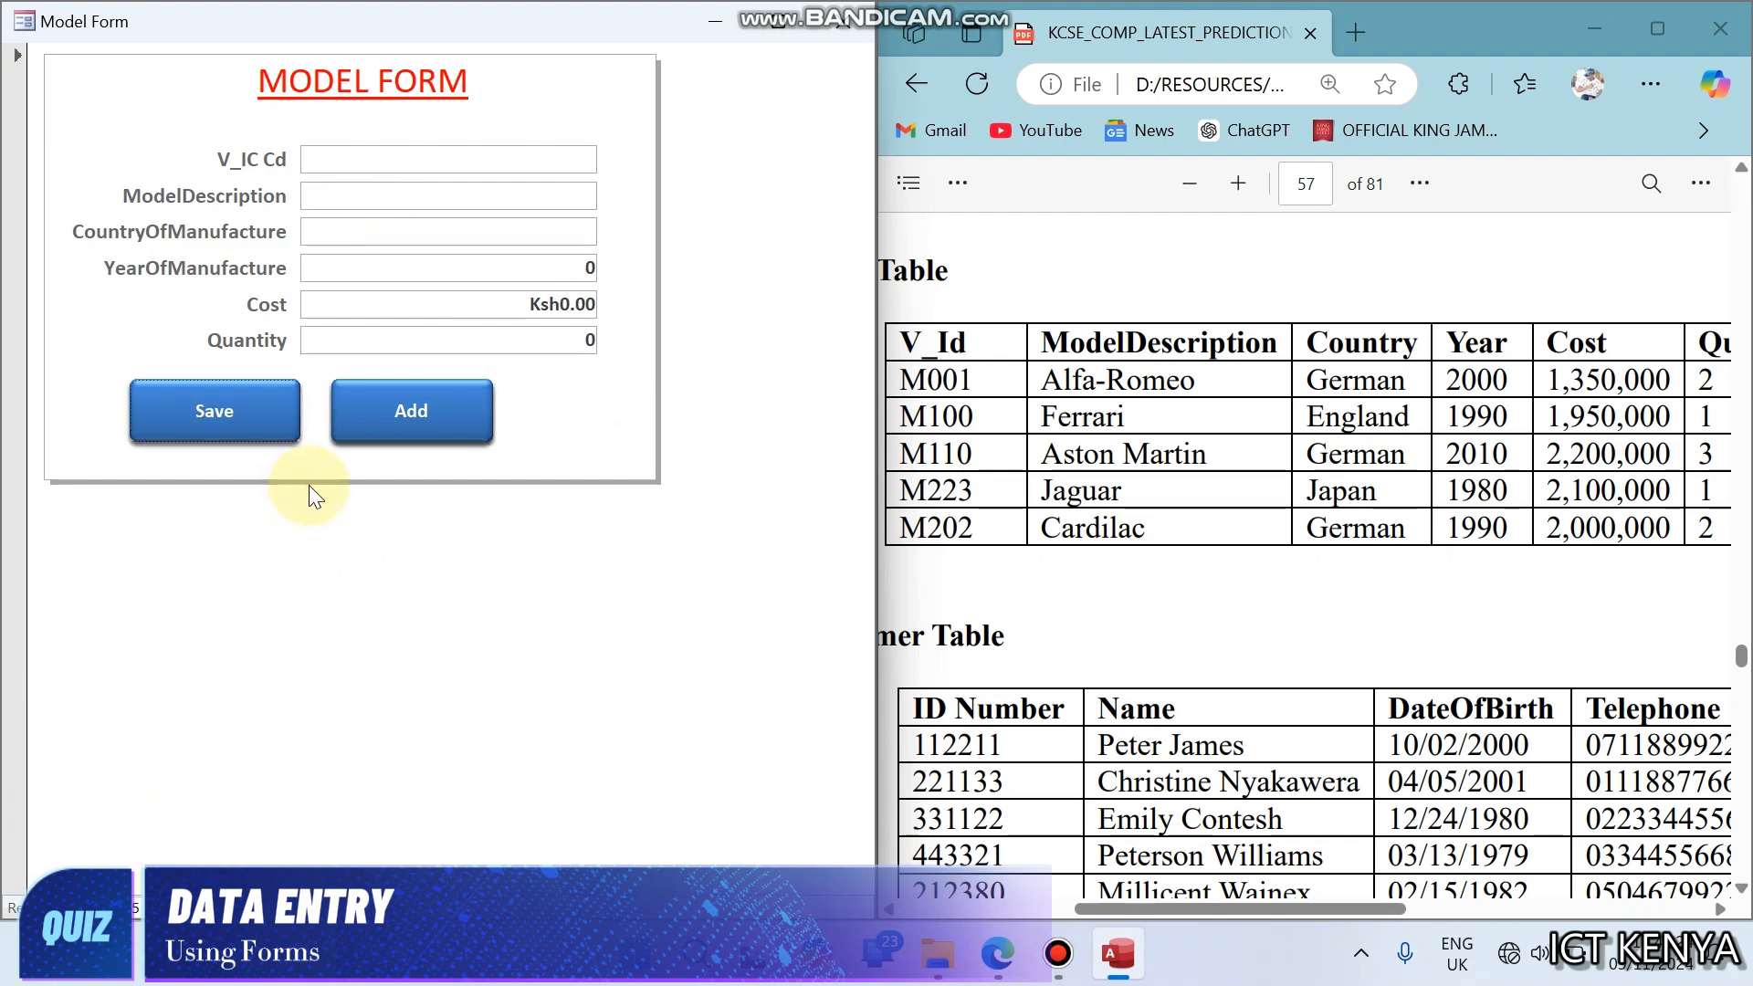
left_click(395, 172)
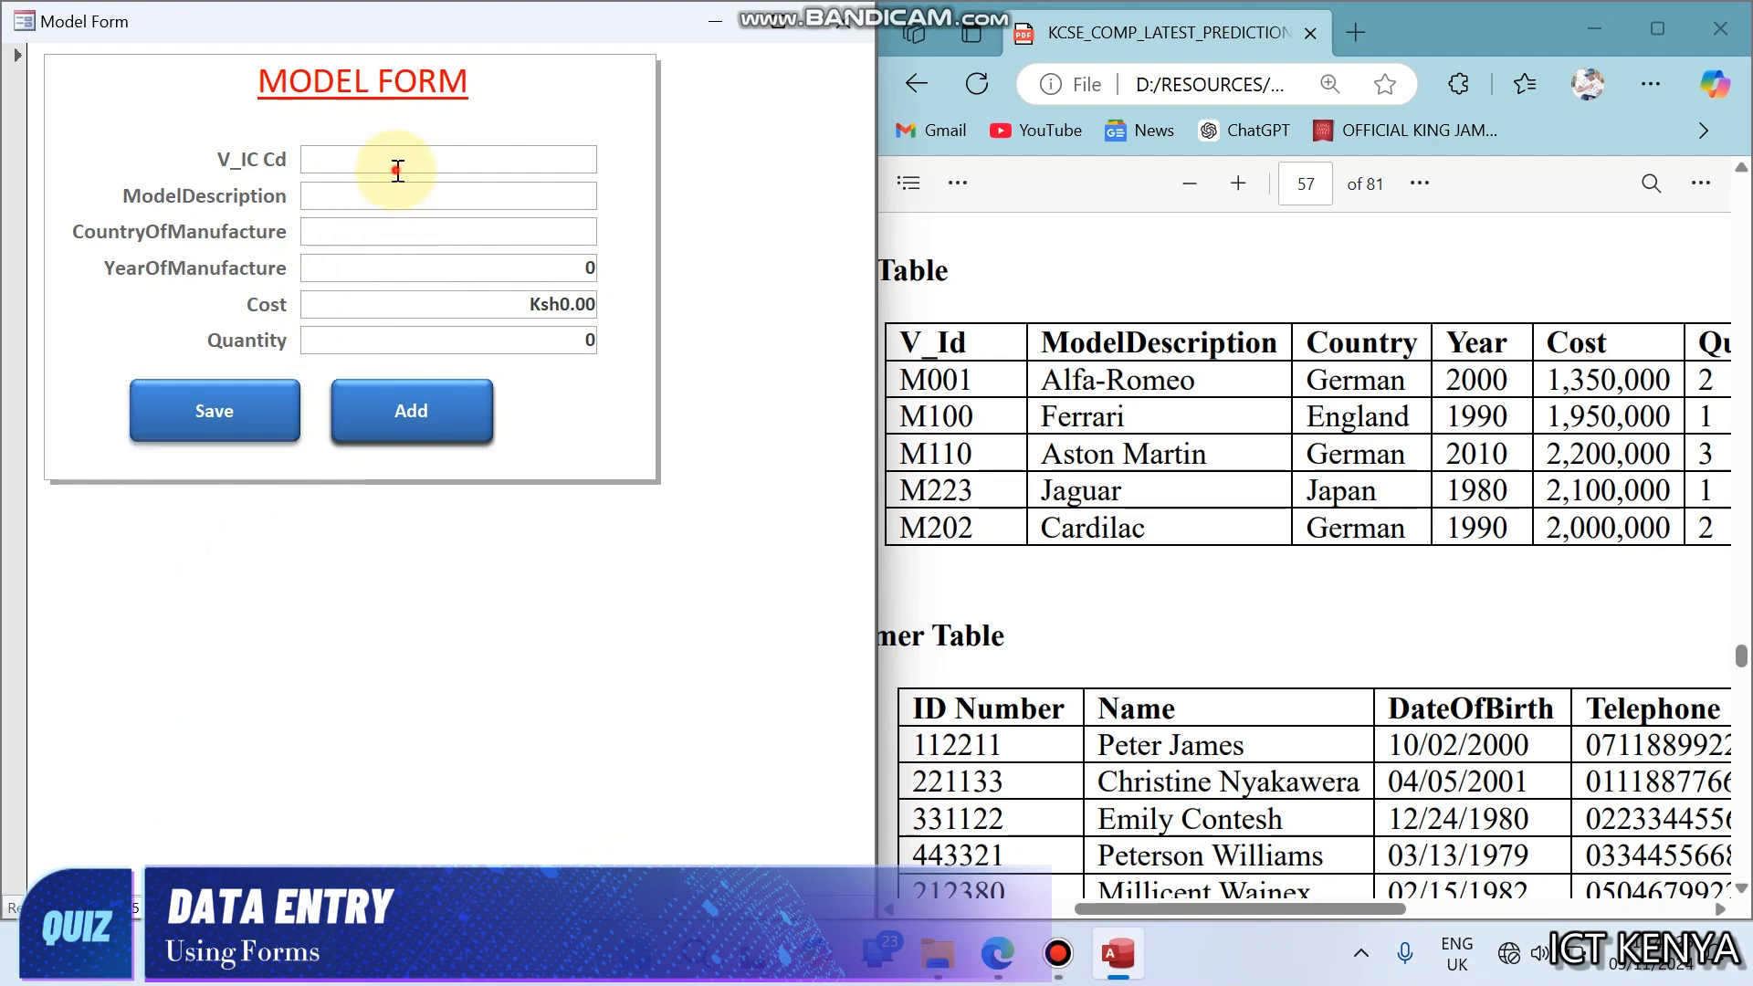
type("M")
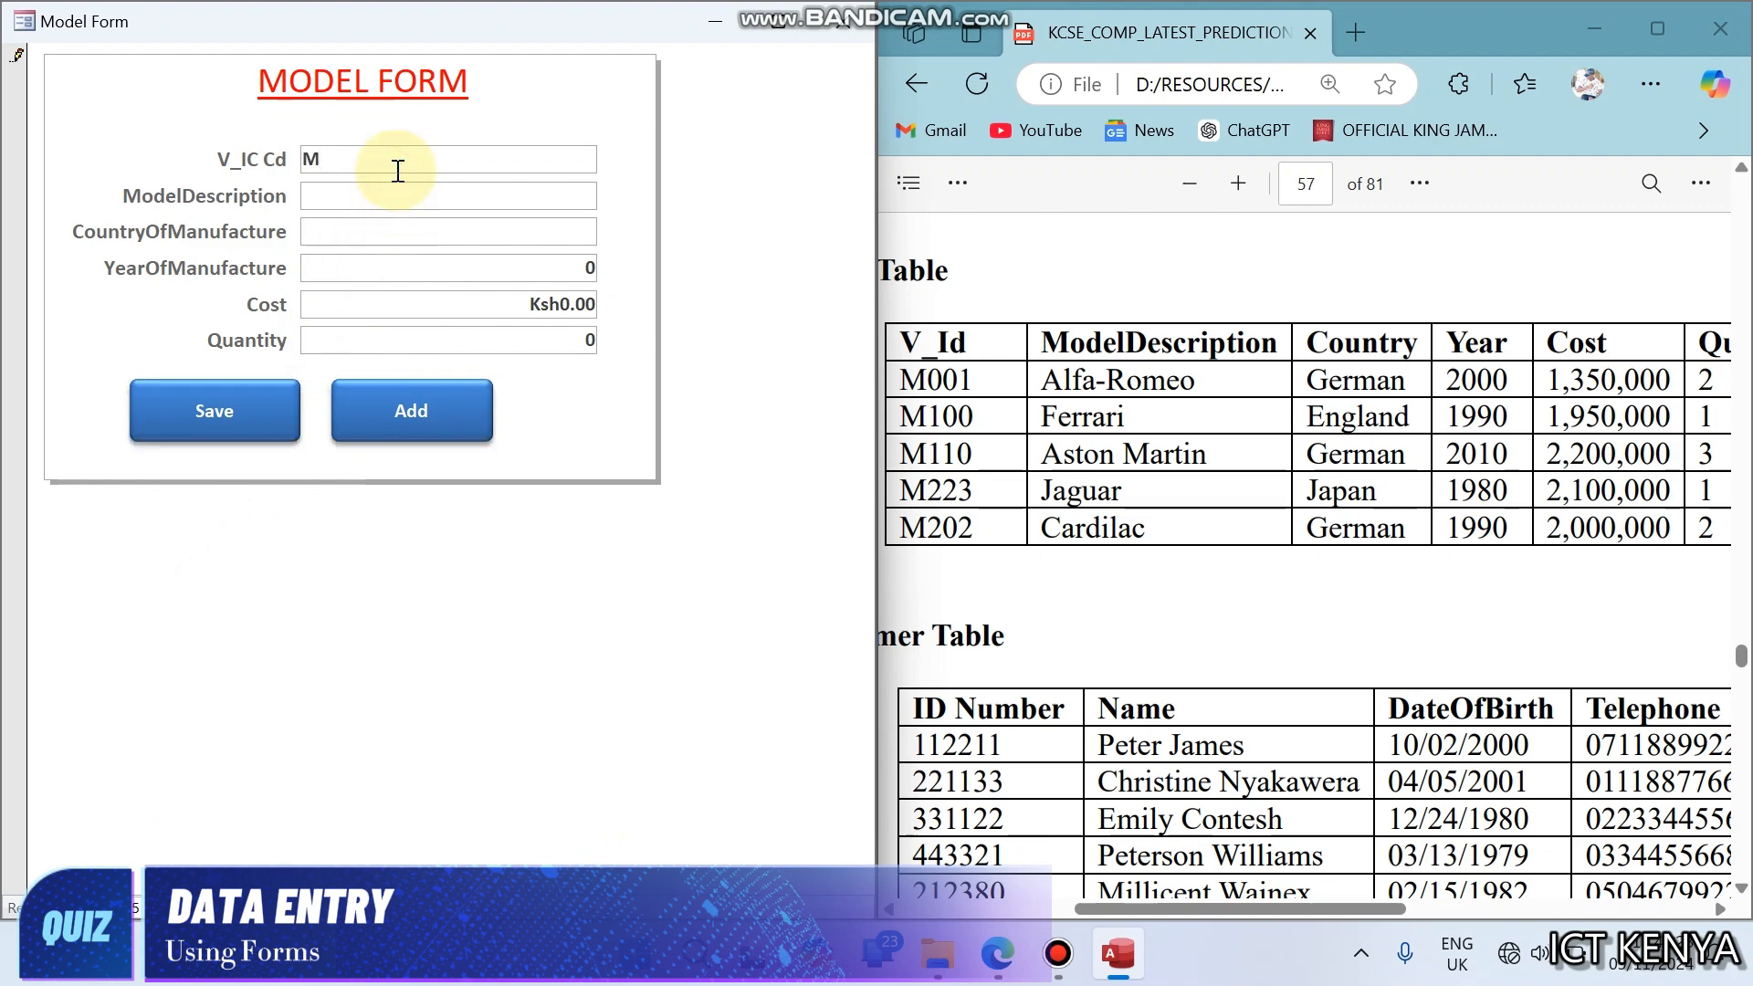
type("202")
key("Tab")
type("Cae")
key("BackSpace")
type("rdilac")
key("Tab")
type("German")
key("Tab")
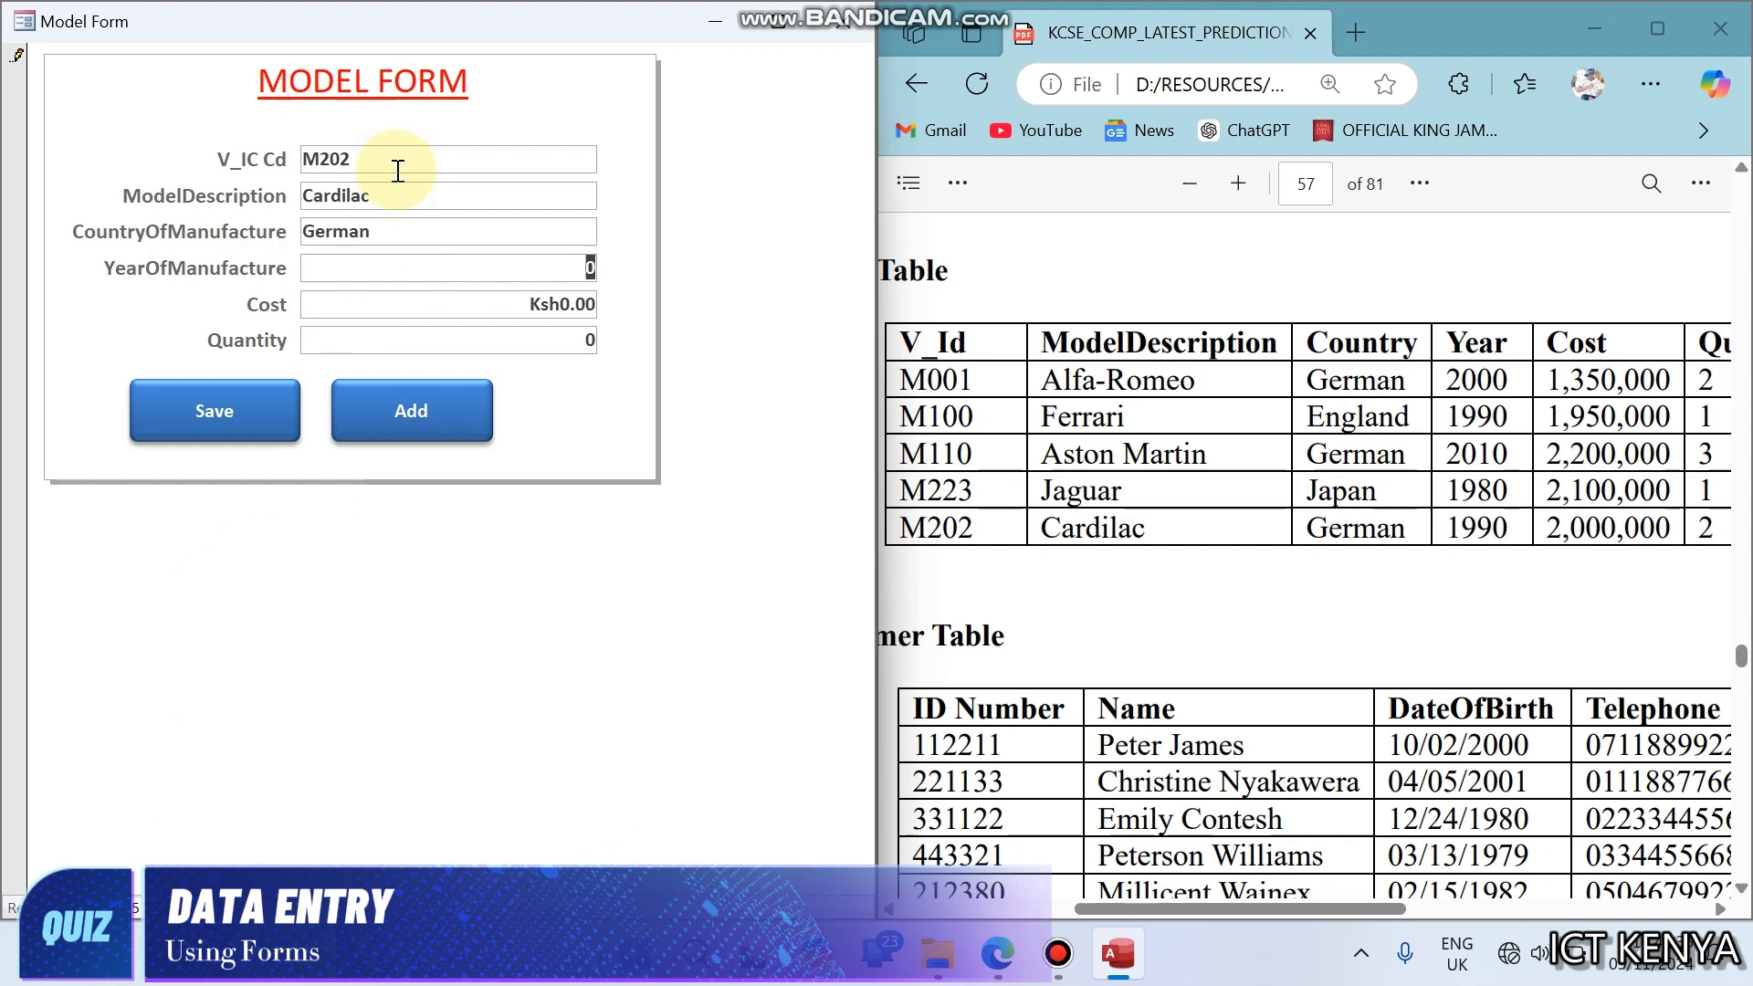
- Complete the Cardilac record with year of manufacture 1990, cost 2000000 and quantity 2, and save it
type("1990")
key("Tab")
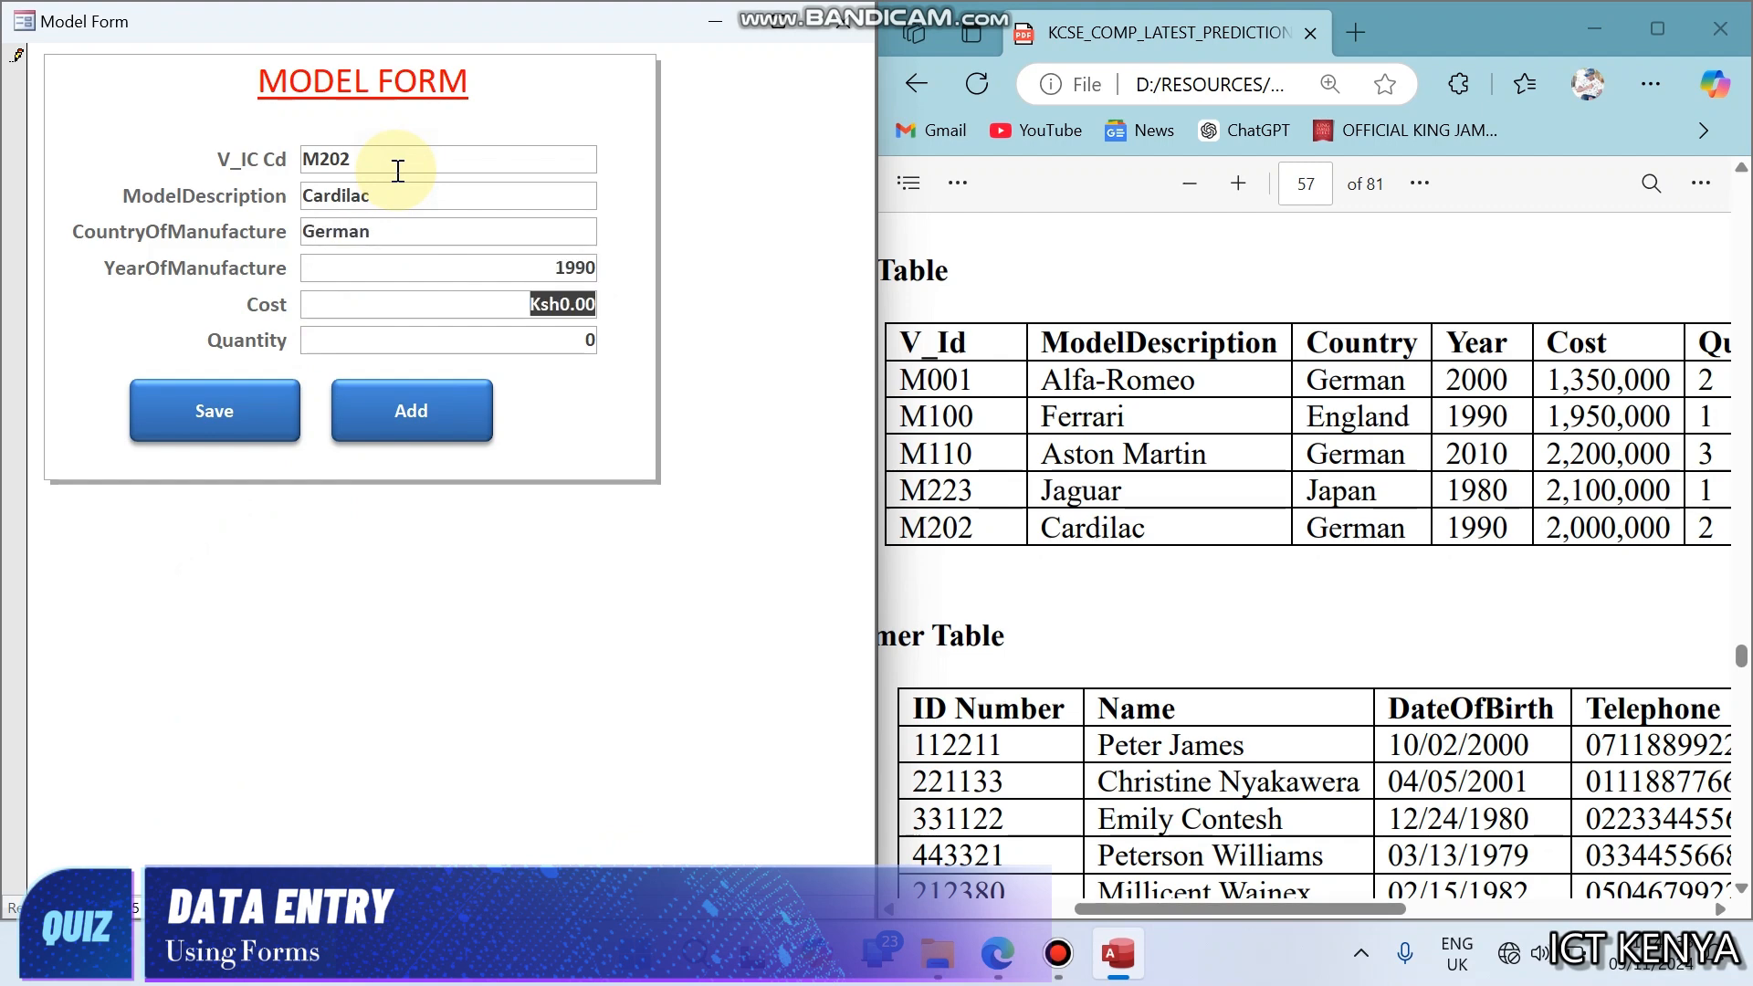
type("2,000,")
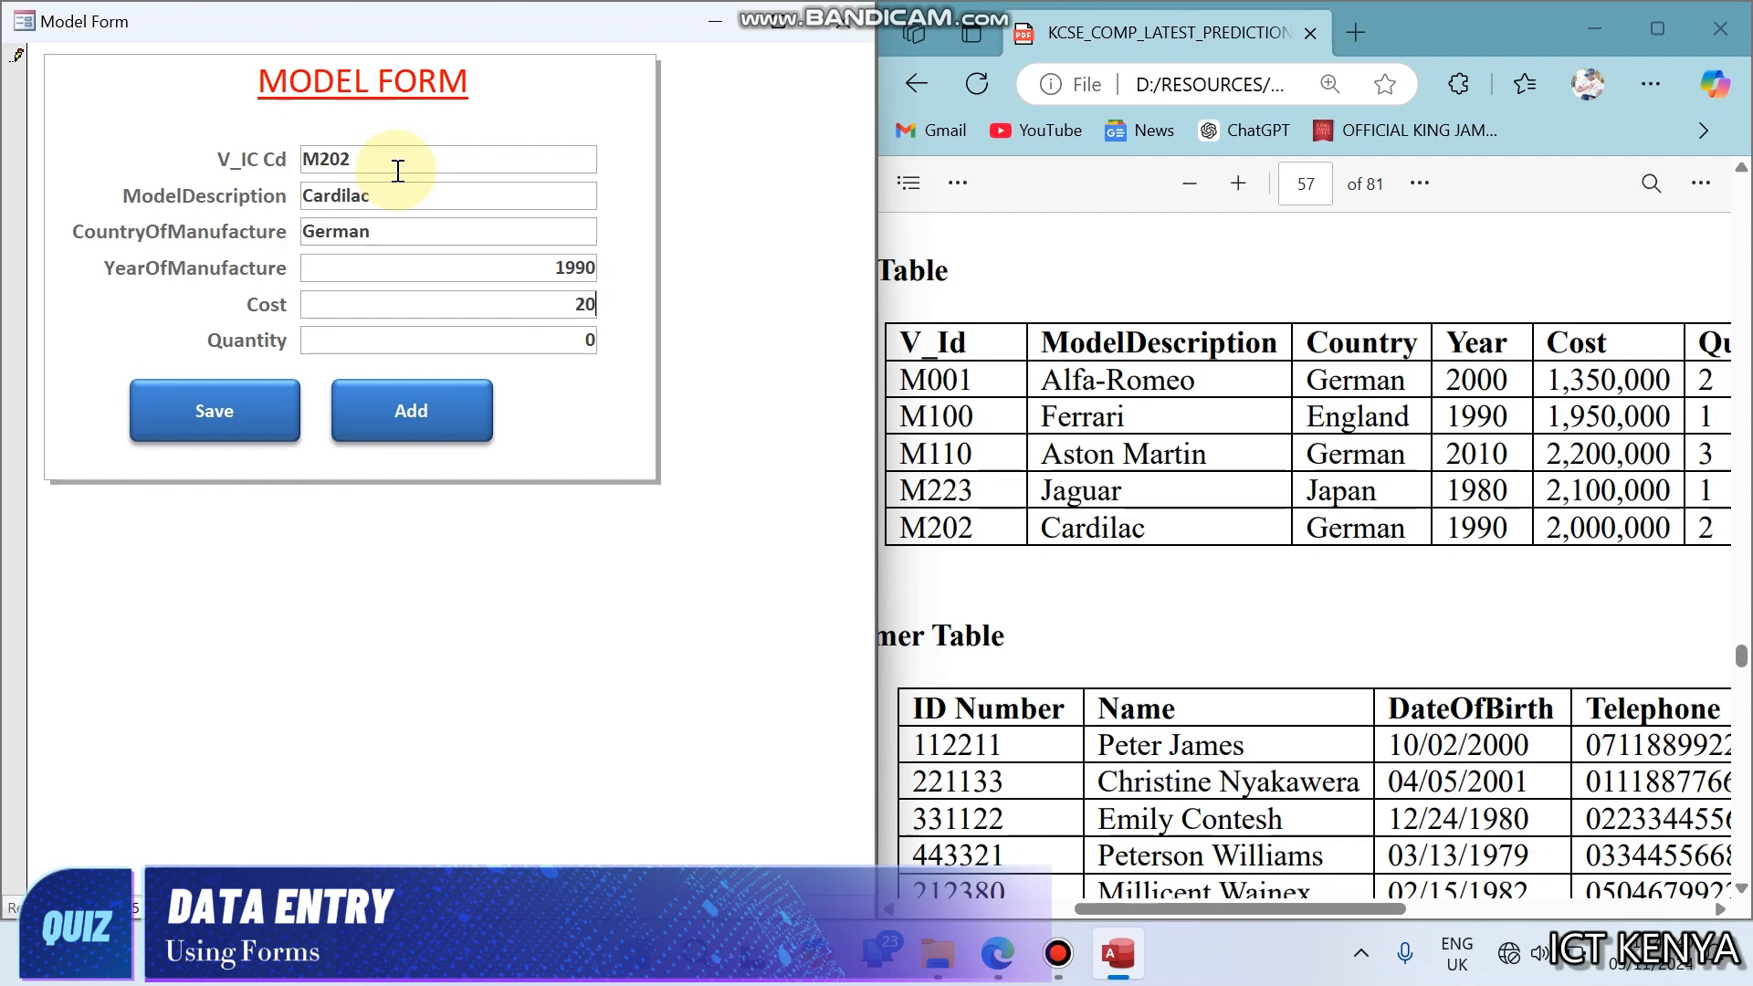
type("0000")
key("Tab")
type("2")
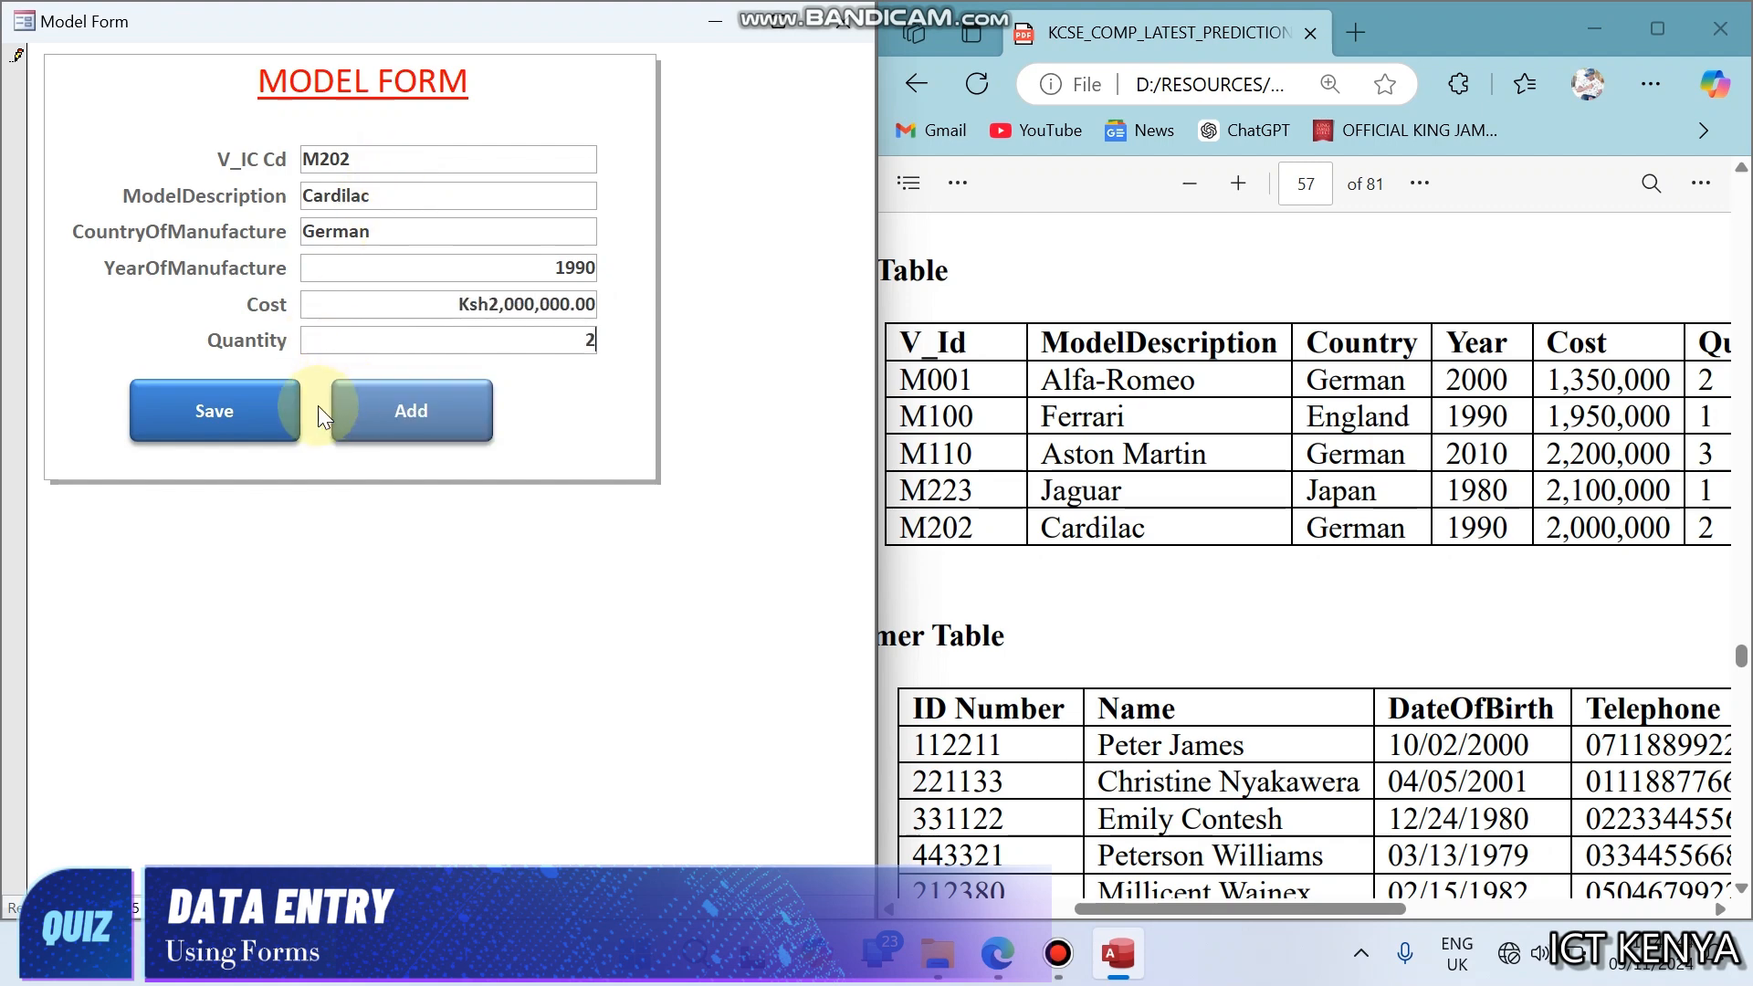
left_click(287, 412)
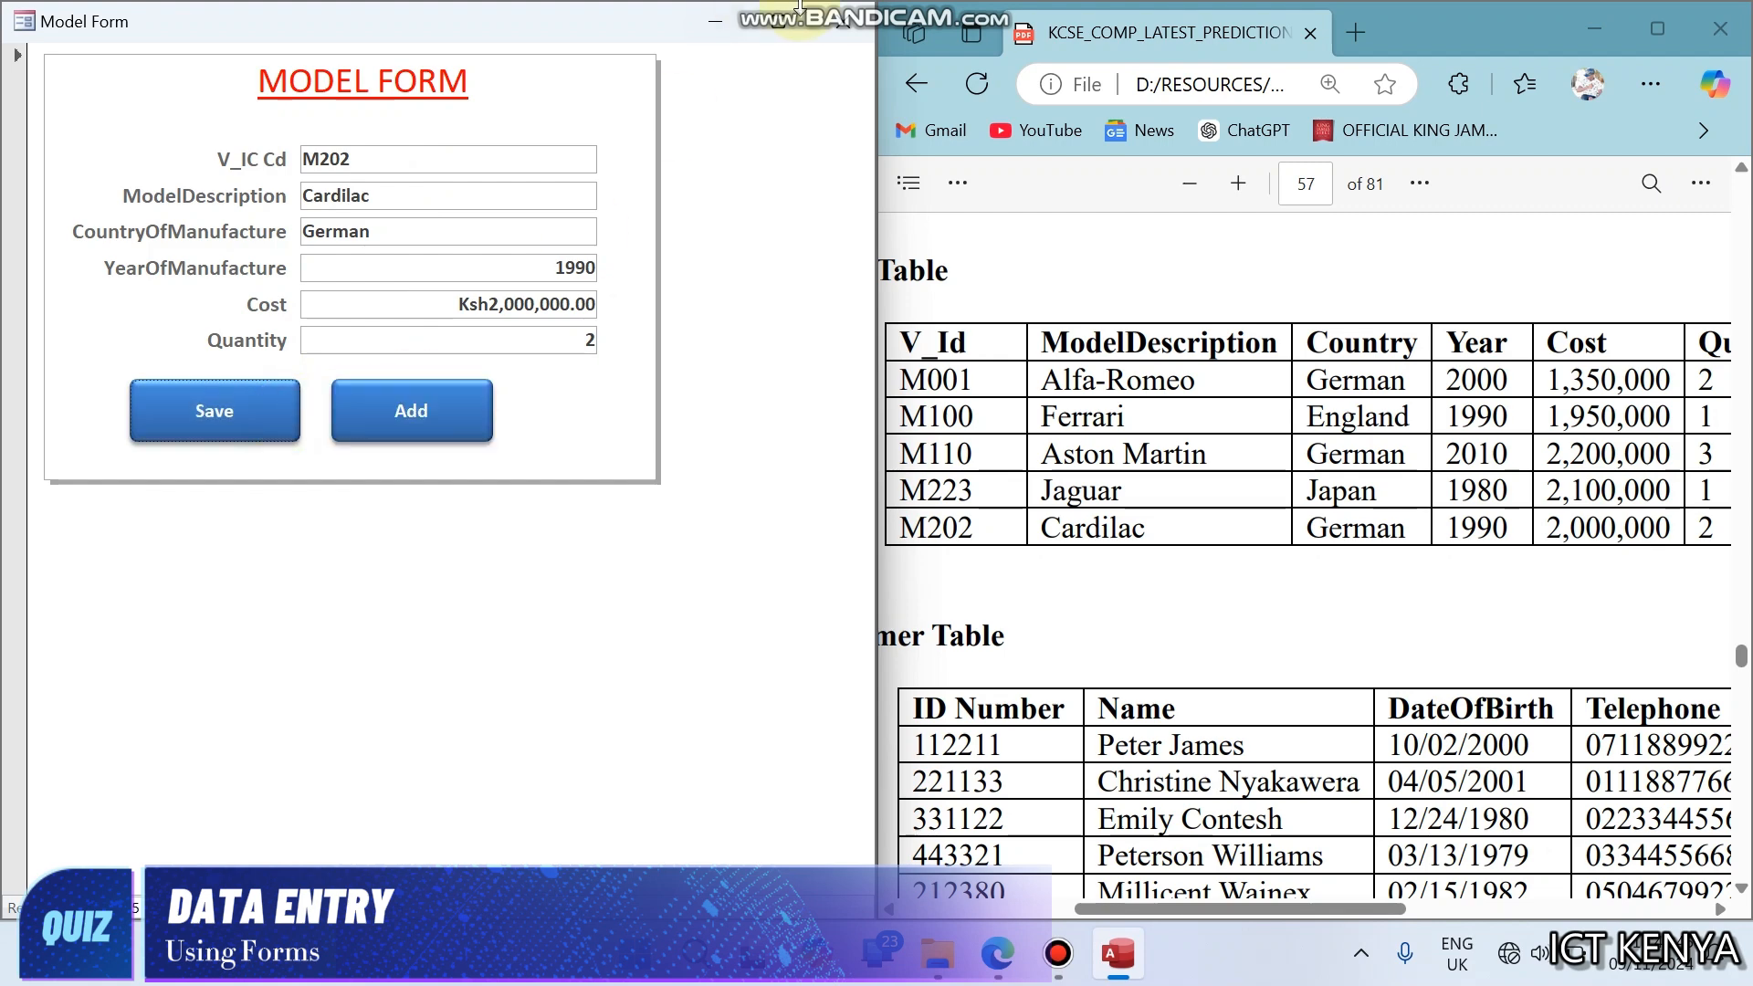
- Close the Model Form, then open the Stock table in a maximized window and fit the Cost column's width to its values
left_click(829, 29)
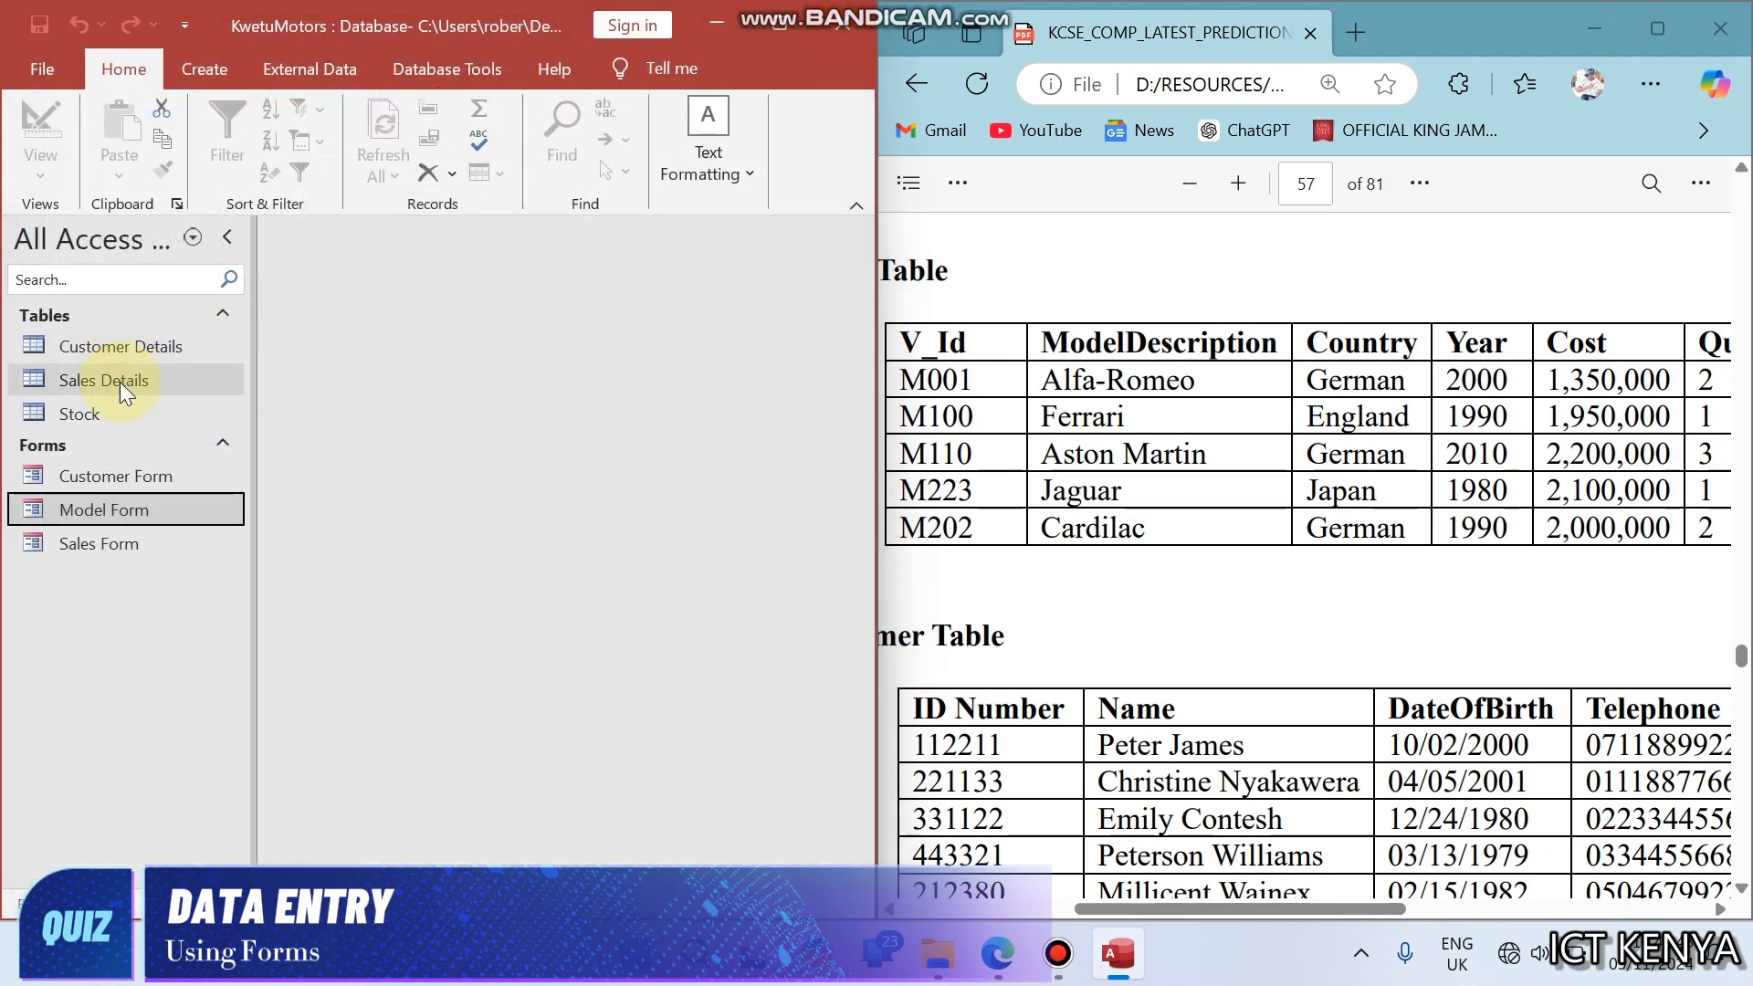
double_click(119, 409)
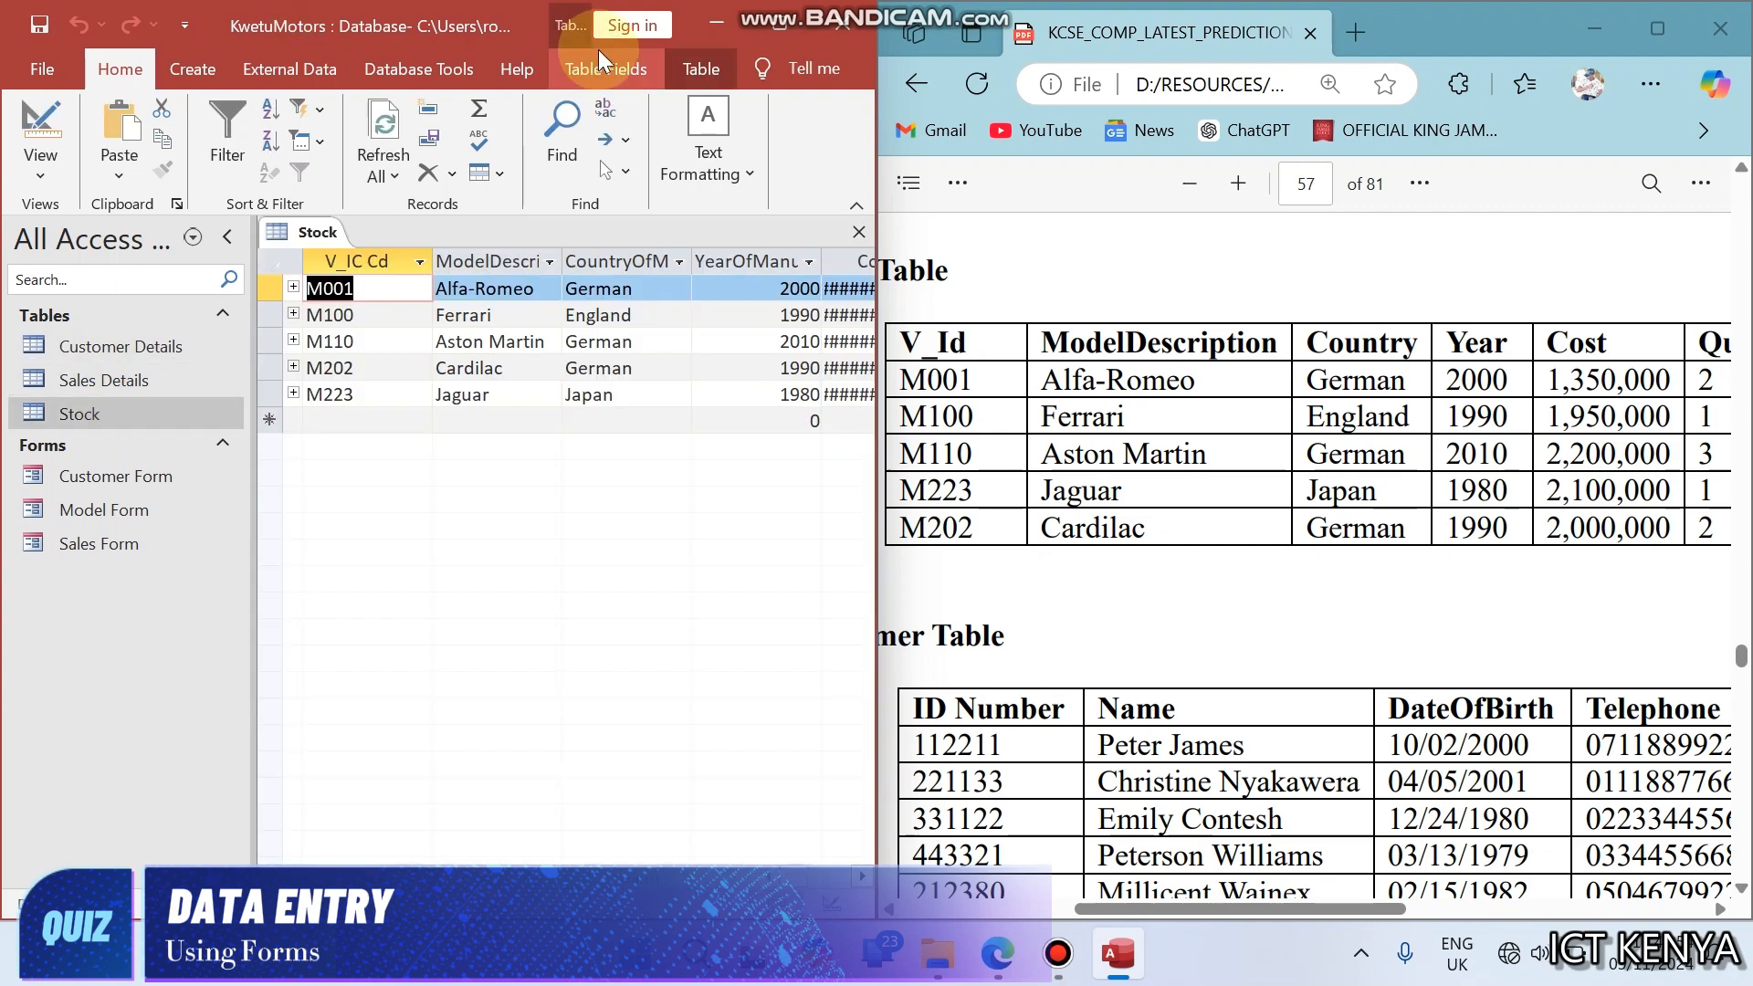
left_click(770, 24)
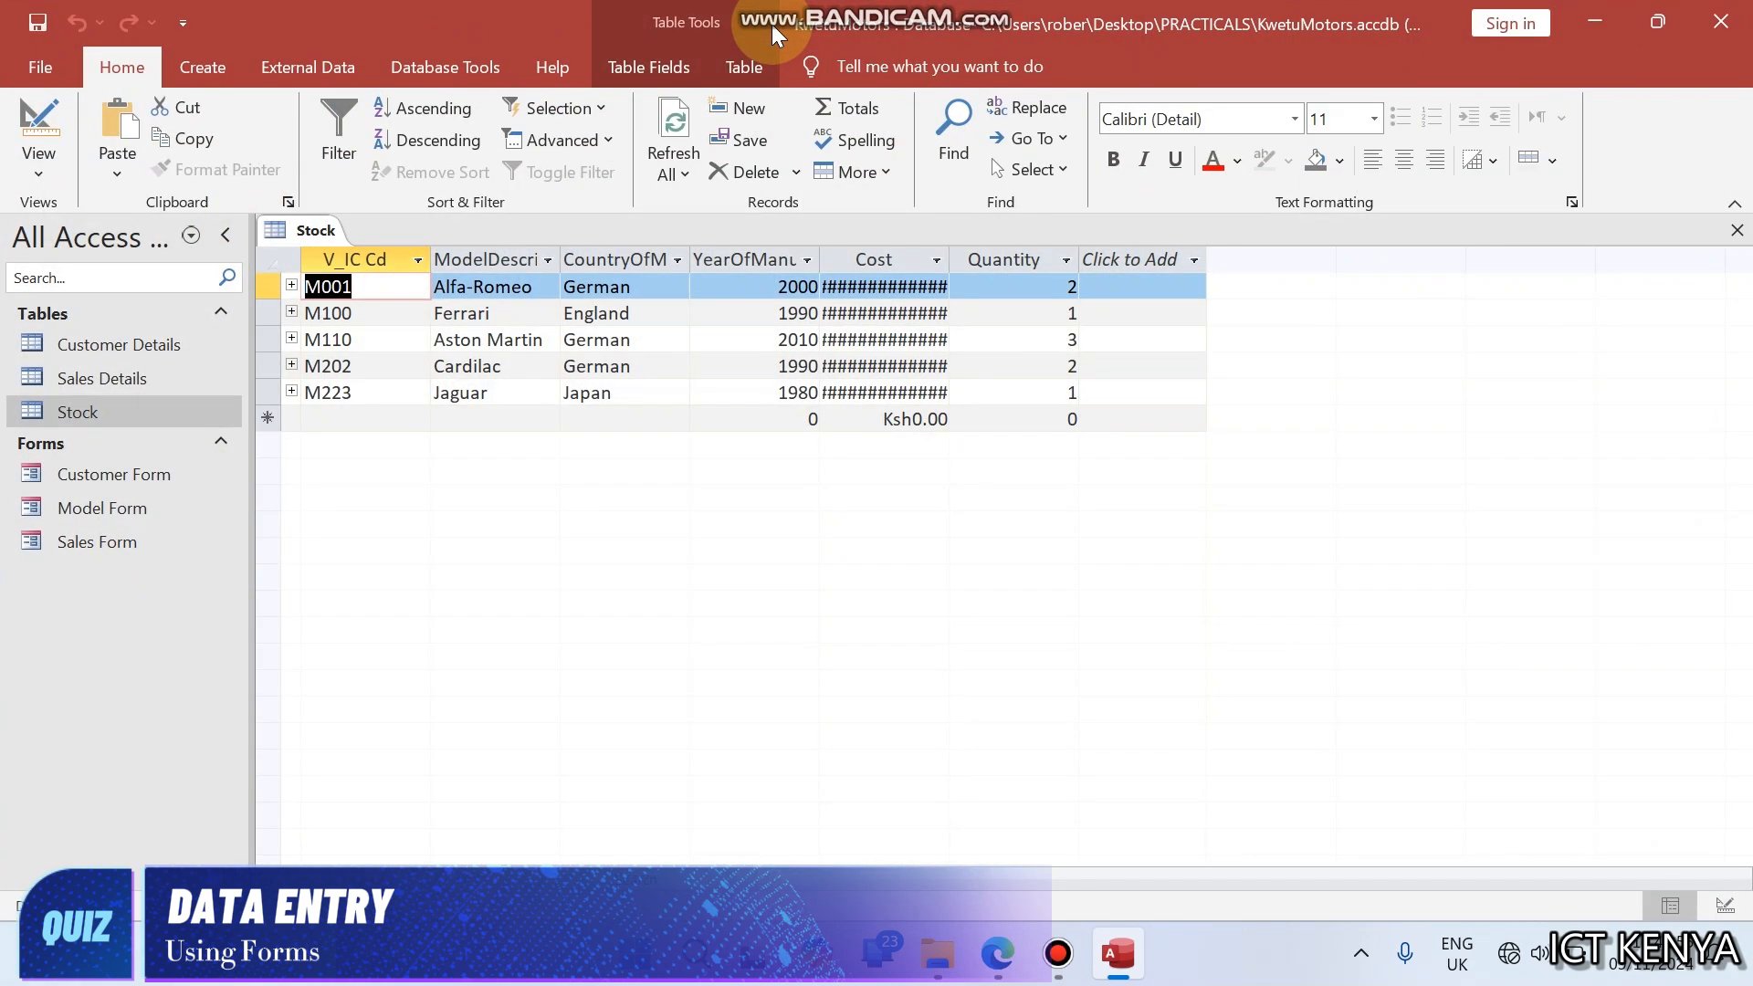
double_click(952, 256)
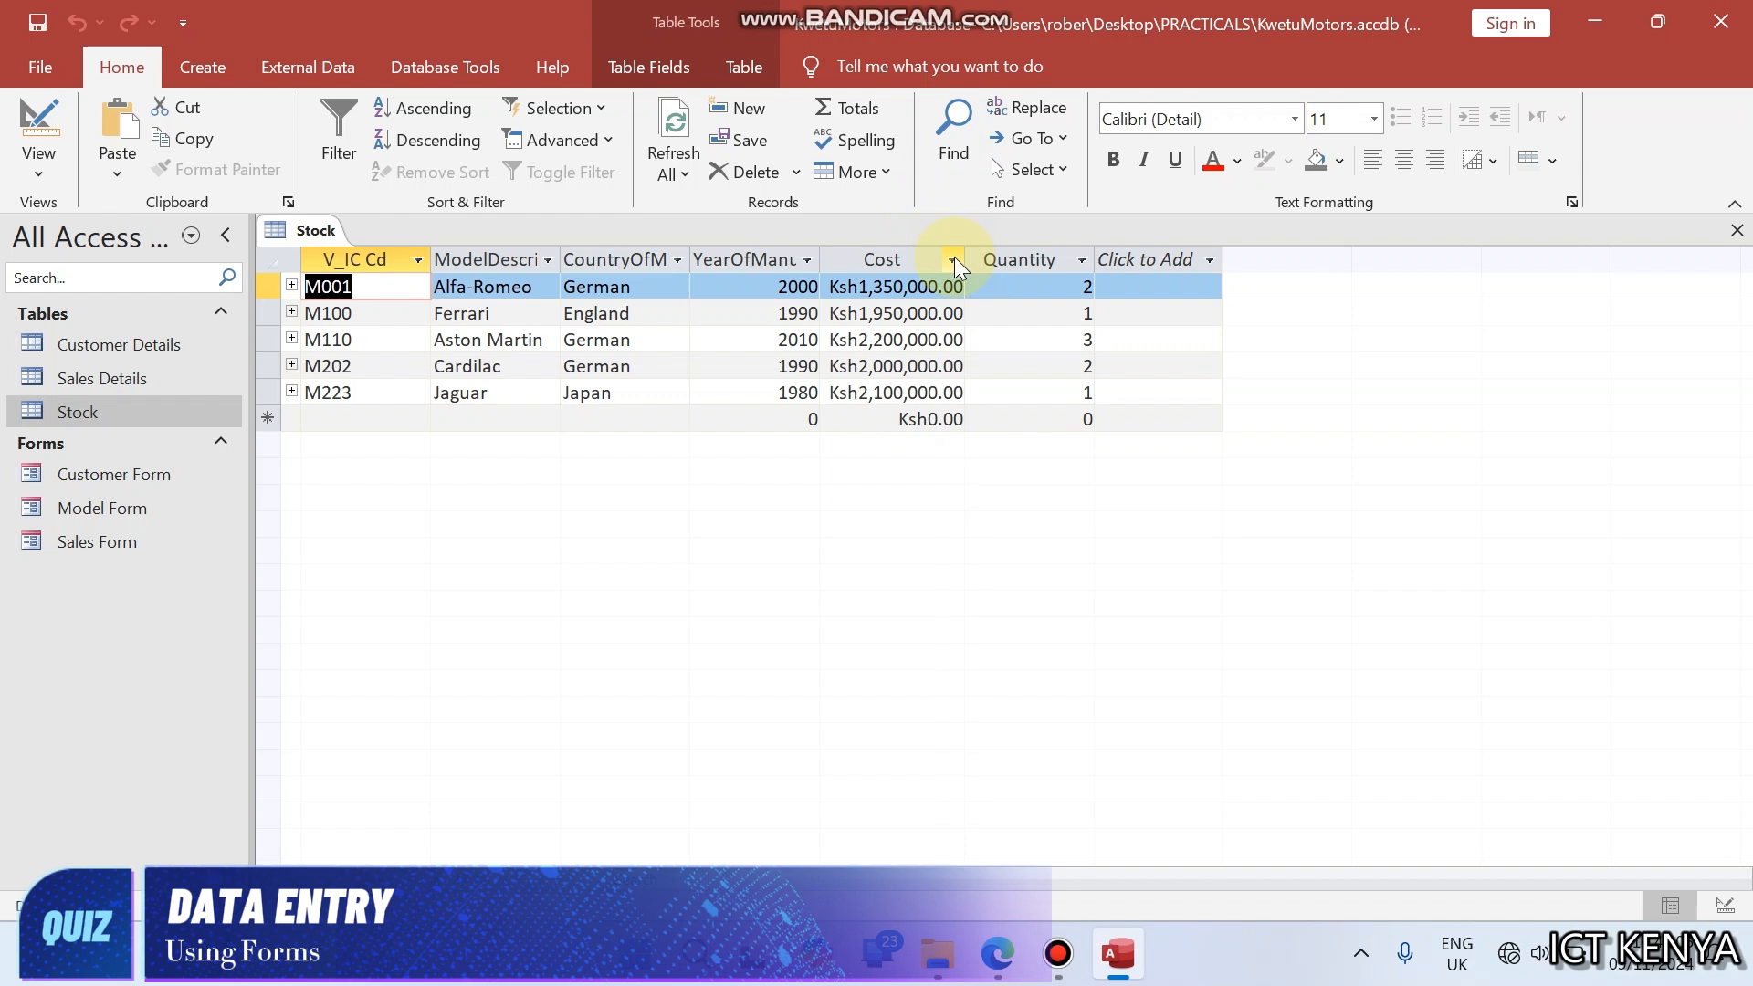
- Compare the Stock records with the exam paper, then set the Cost field to 0 decimal places and return to the datasheet
left_click(998, 954)
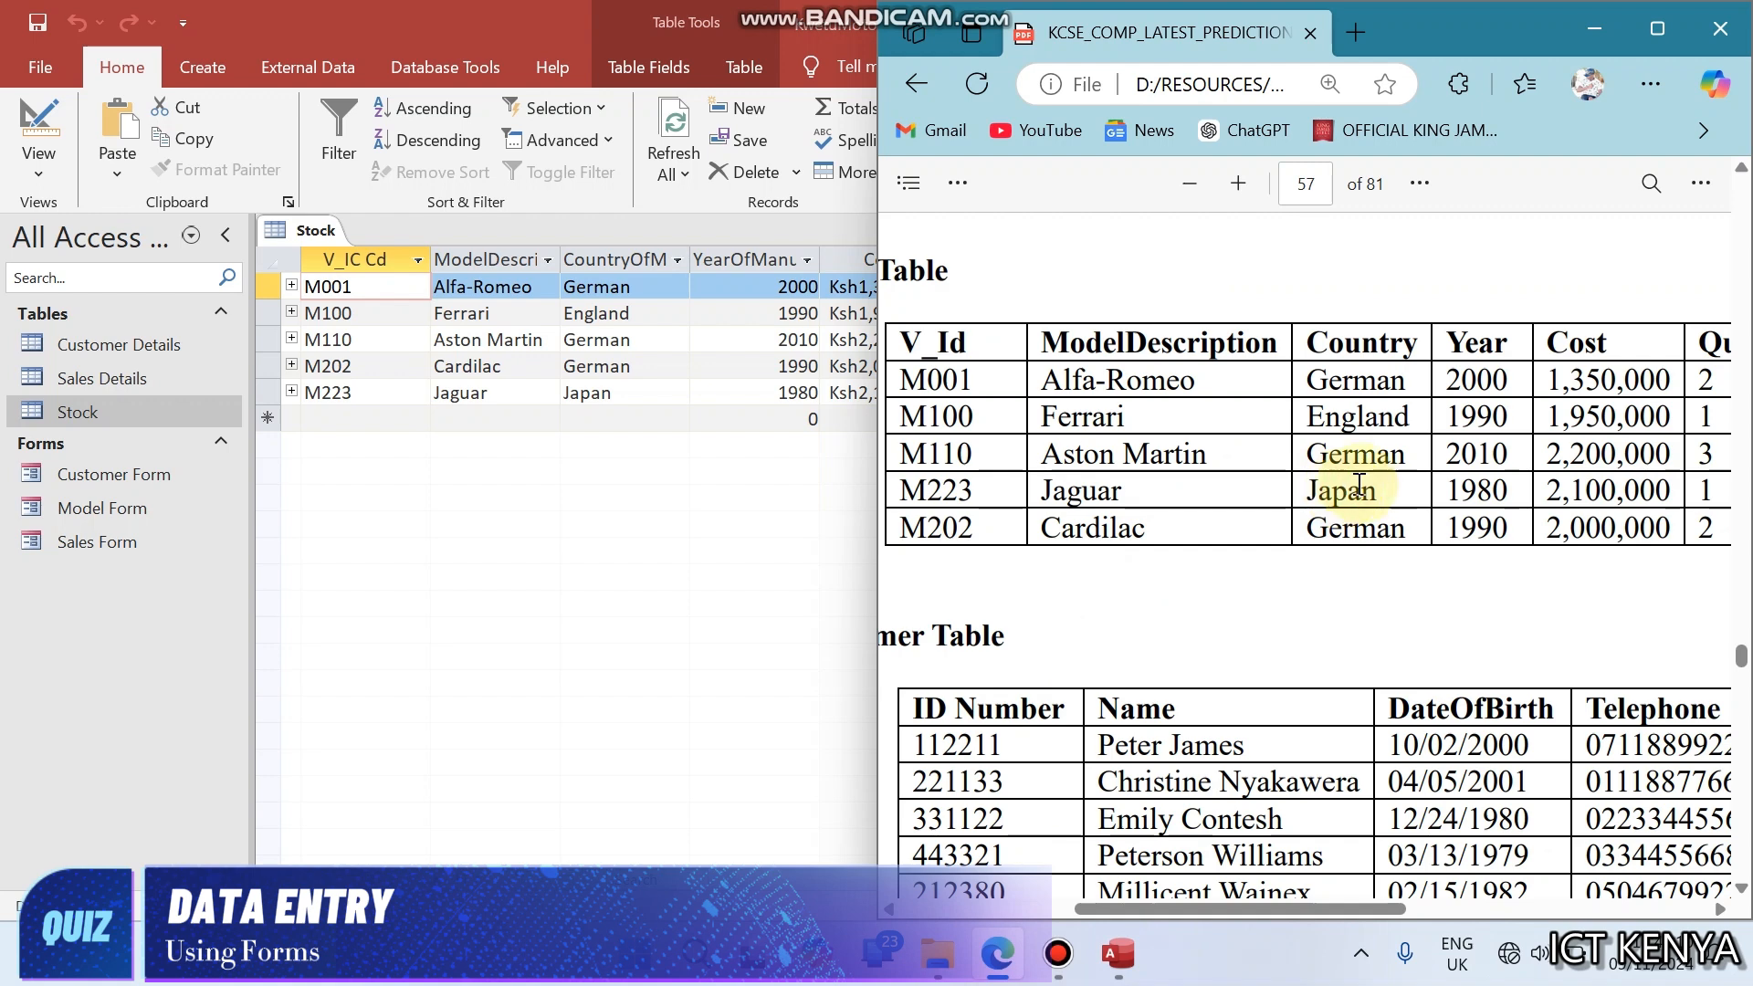
left_click(615, 339)
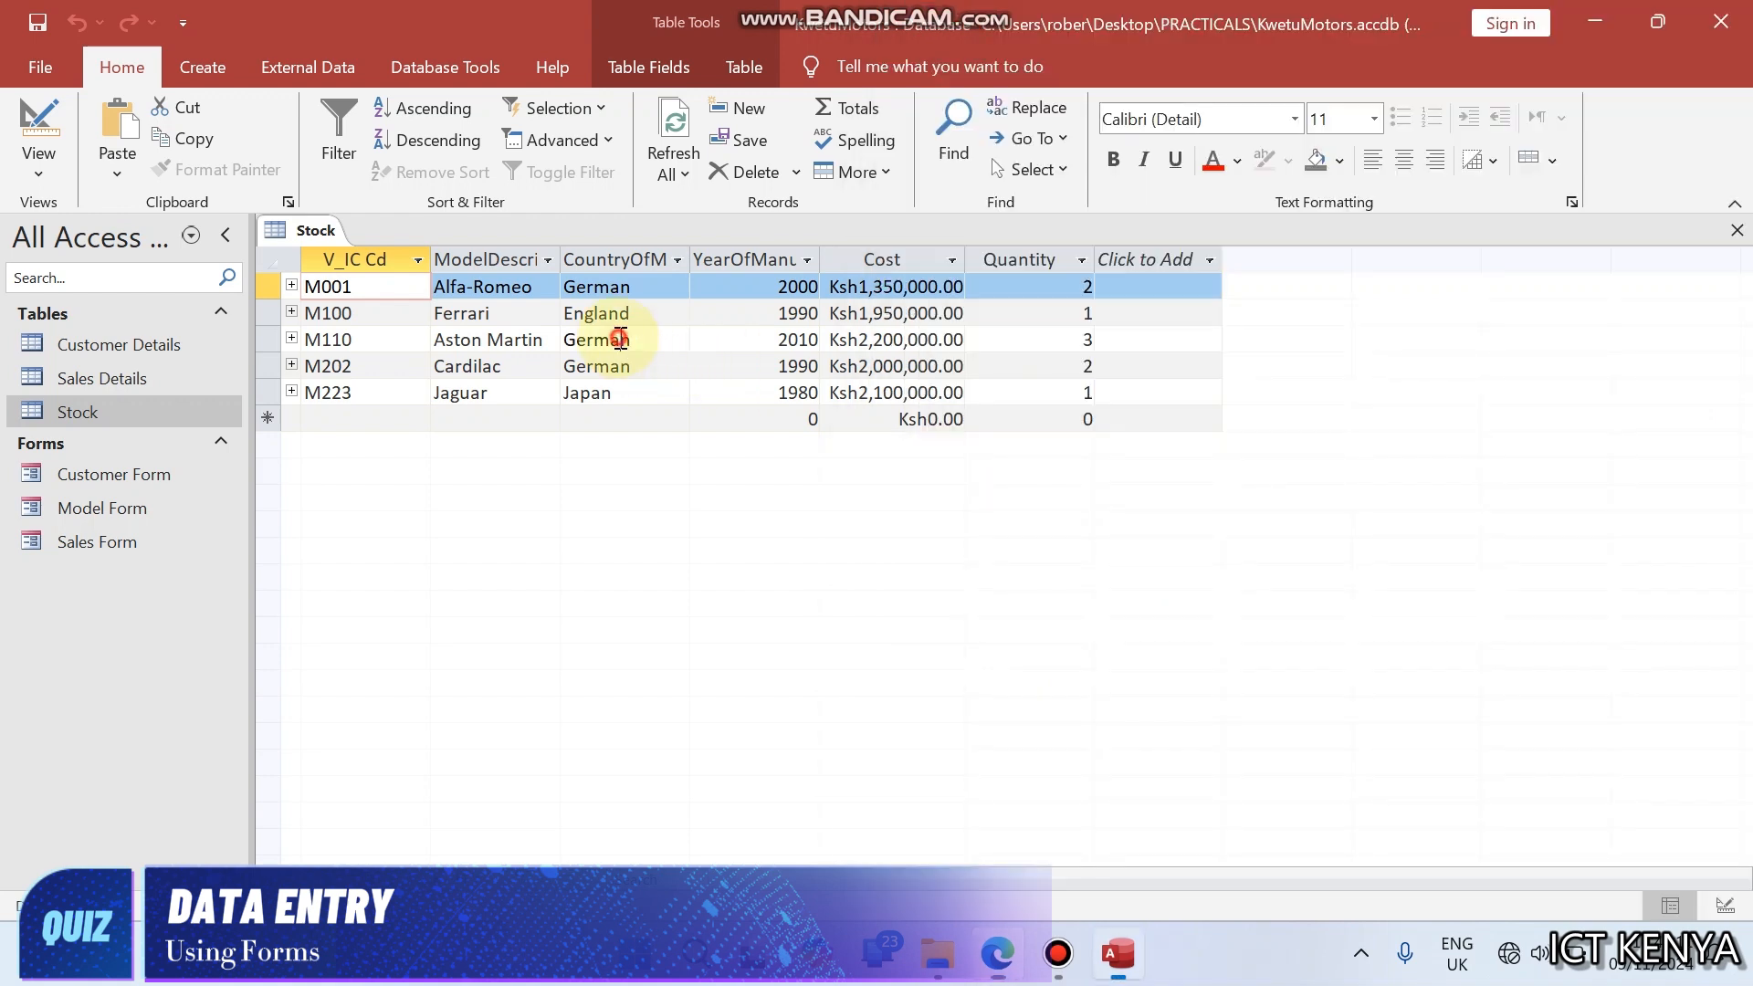
left_click(893, 287)
left_click(38, 119)
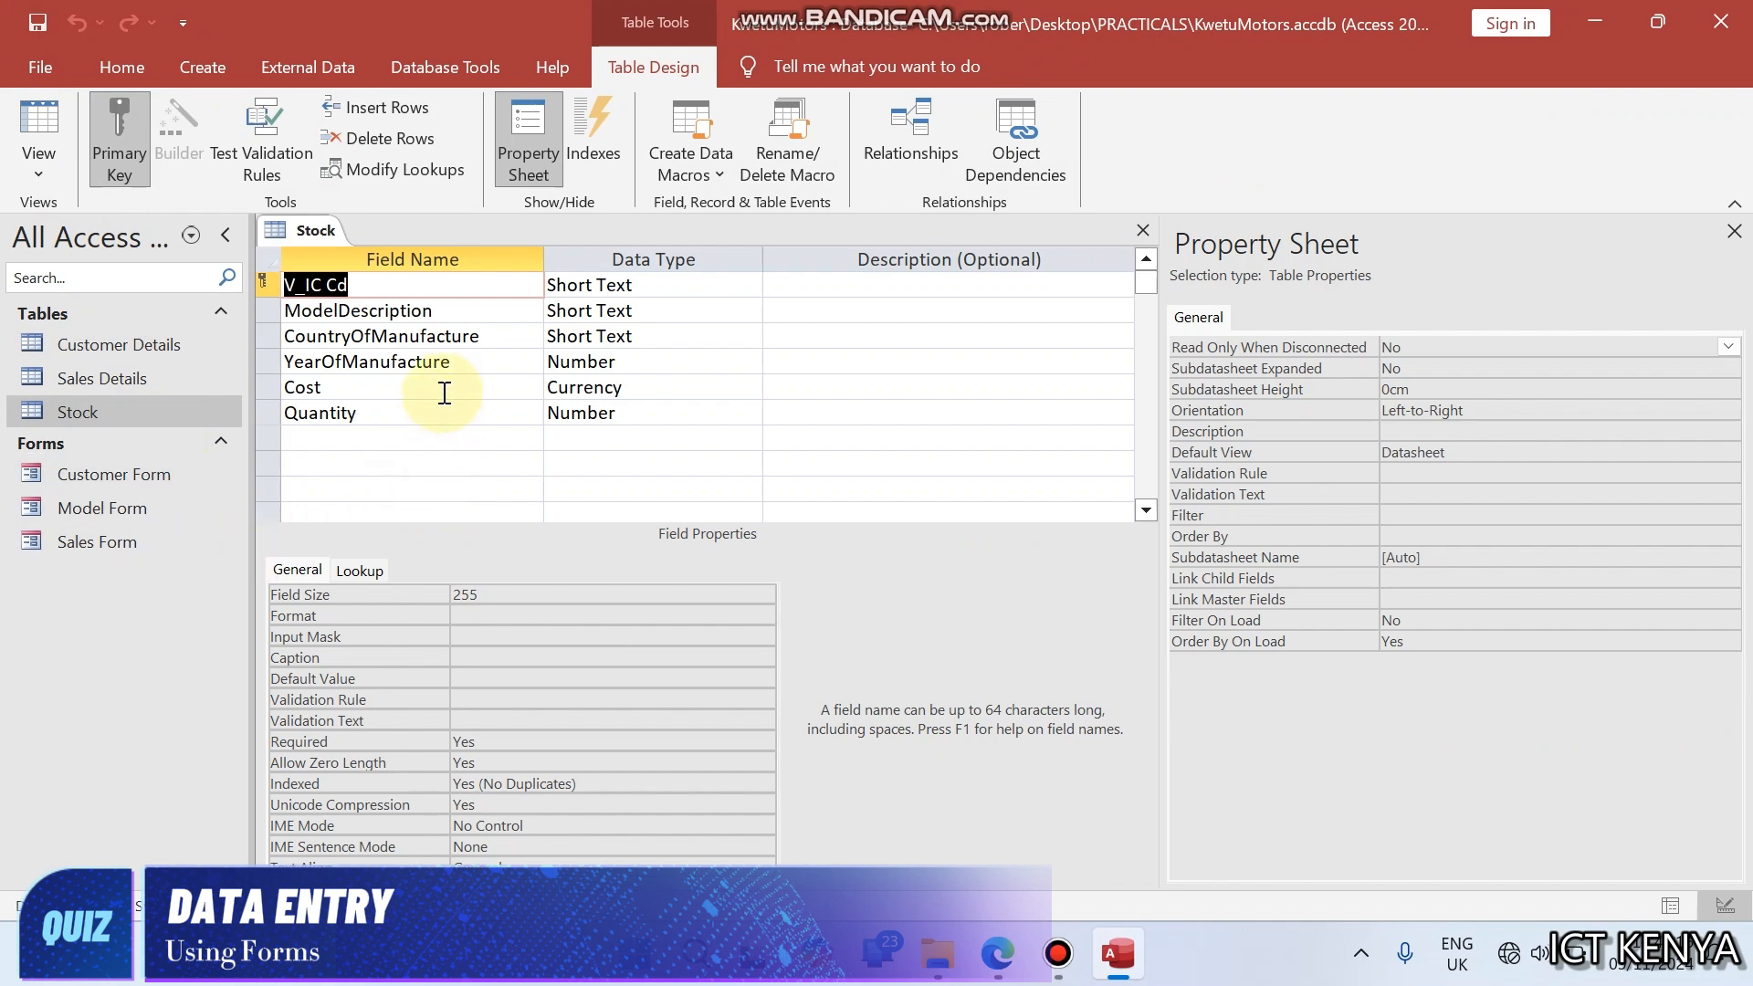
left_click(442, 388)
left_click(488, 617)
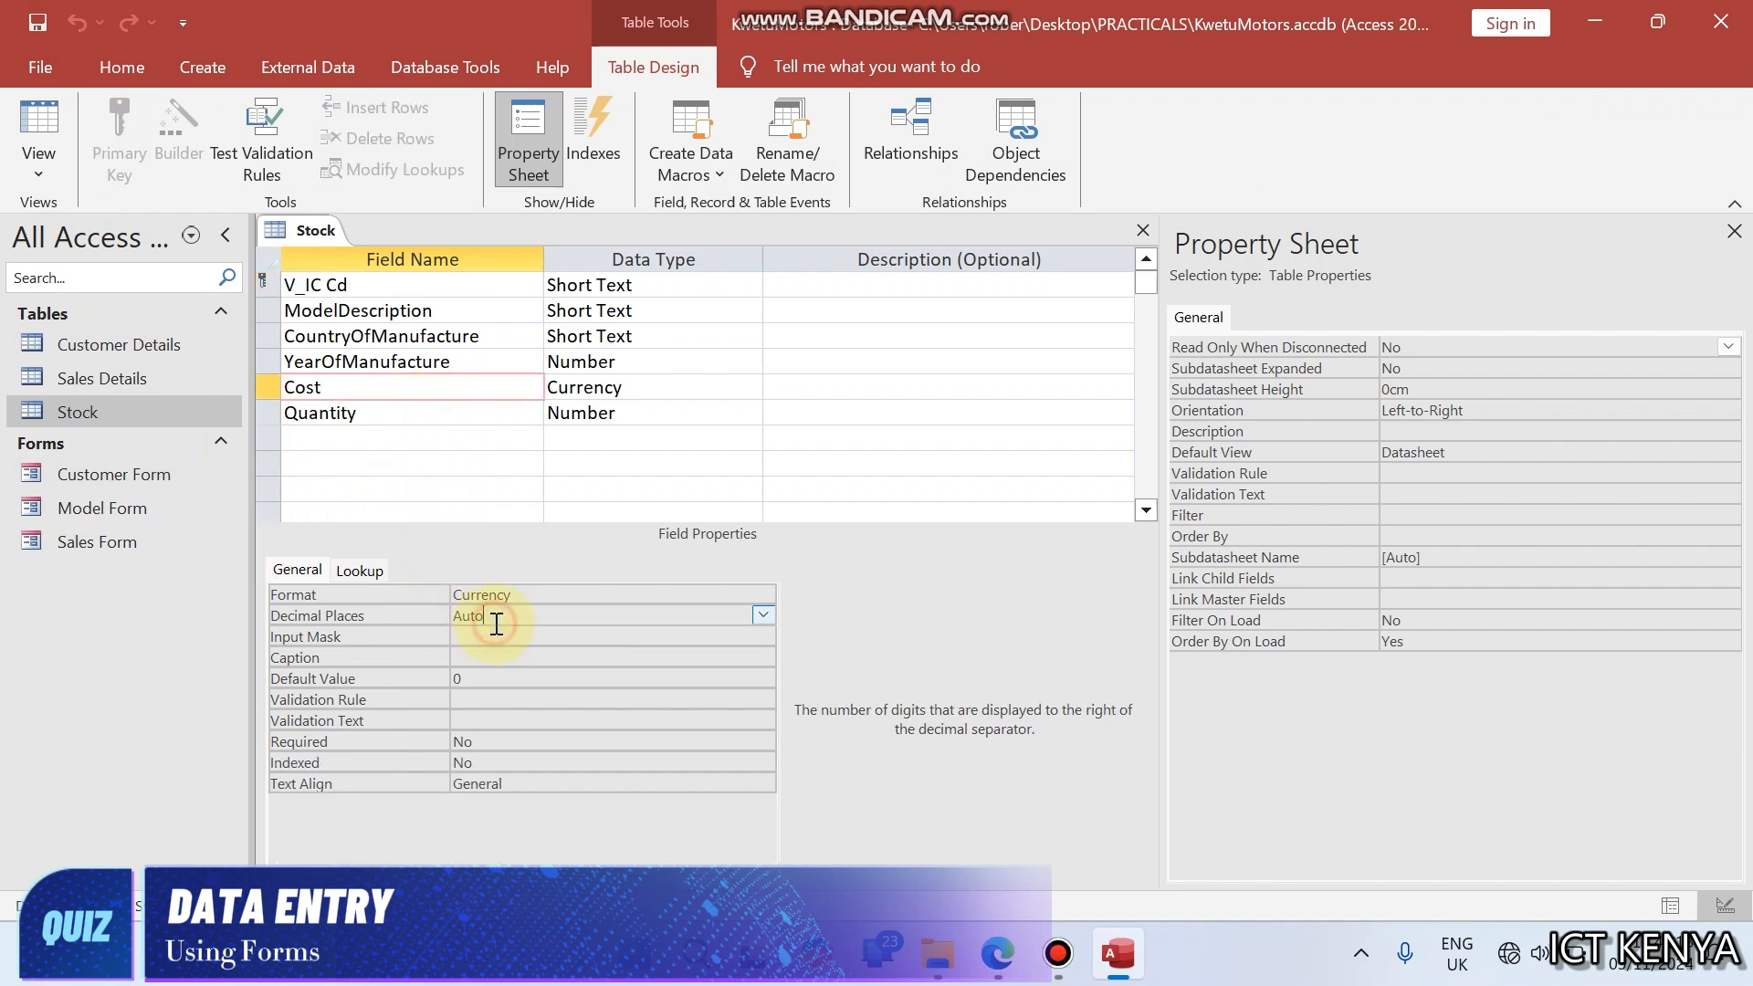
left_click(764, 616)
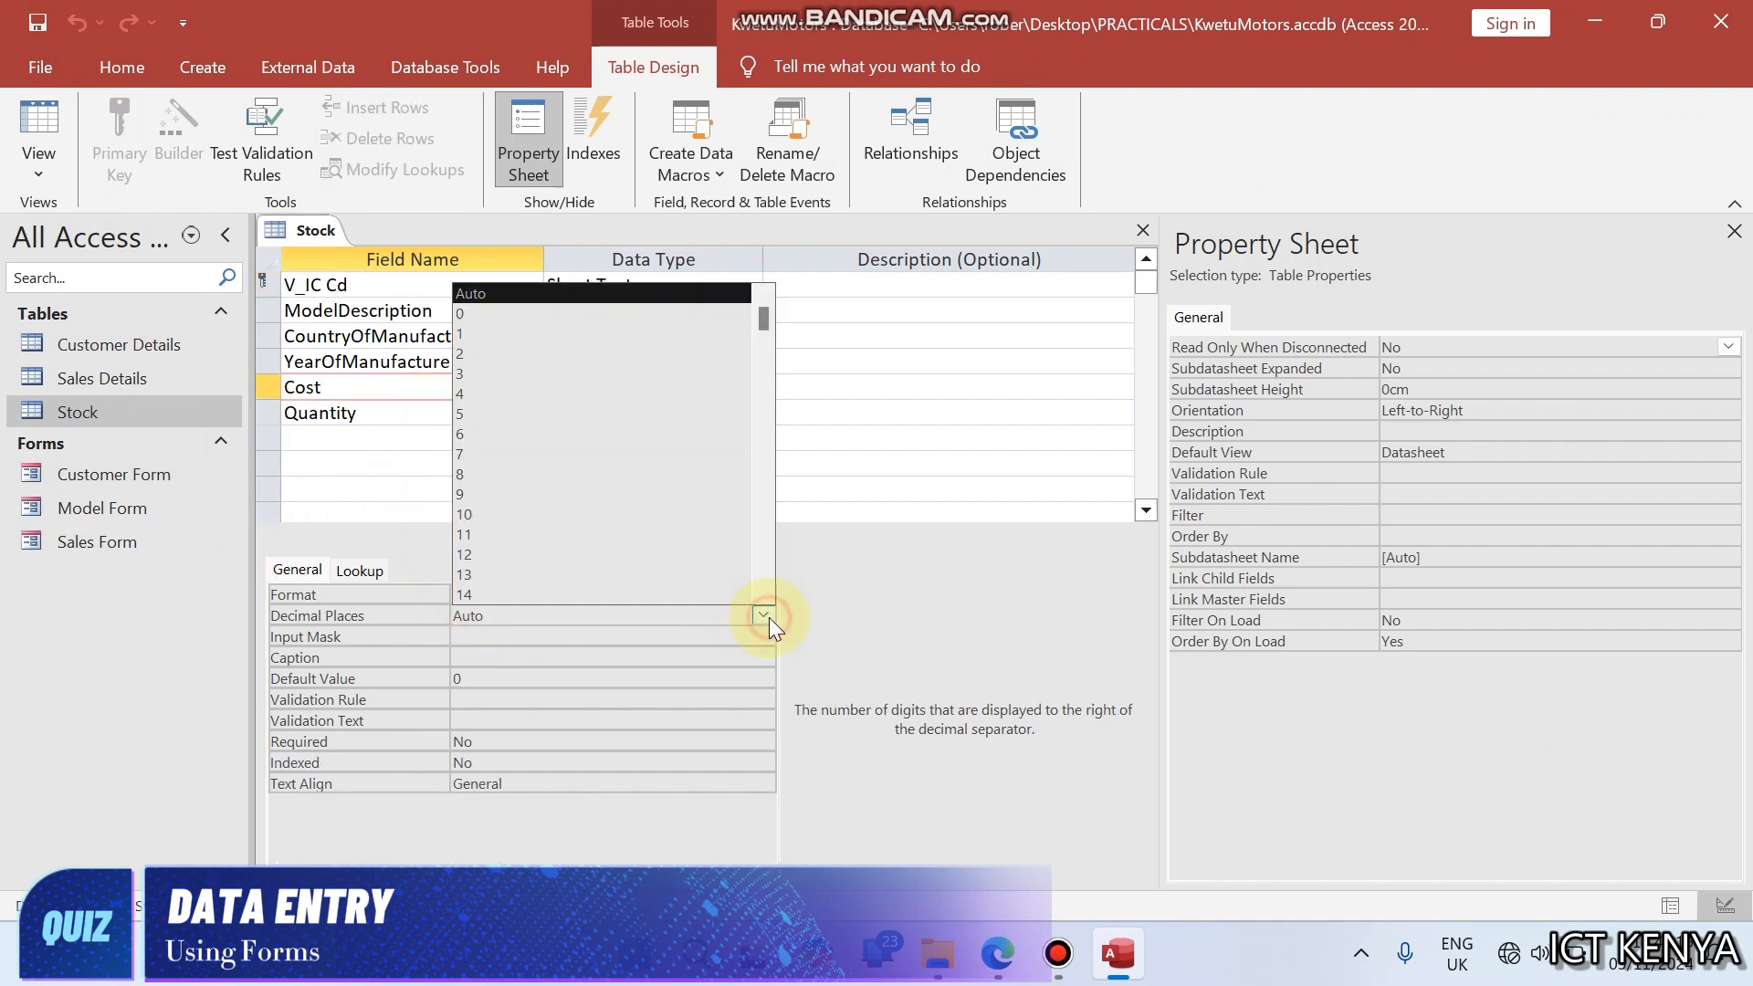
left_click(478, 316)
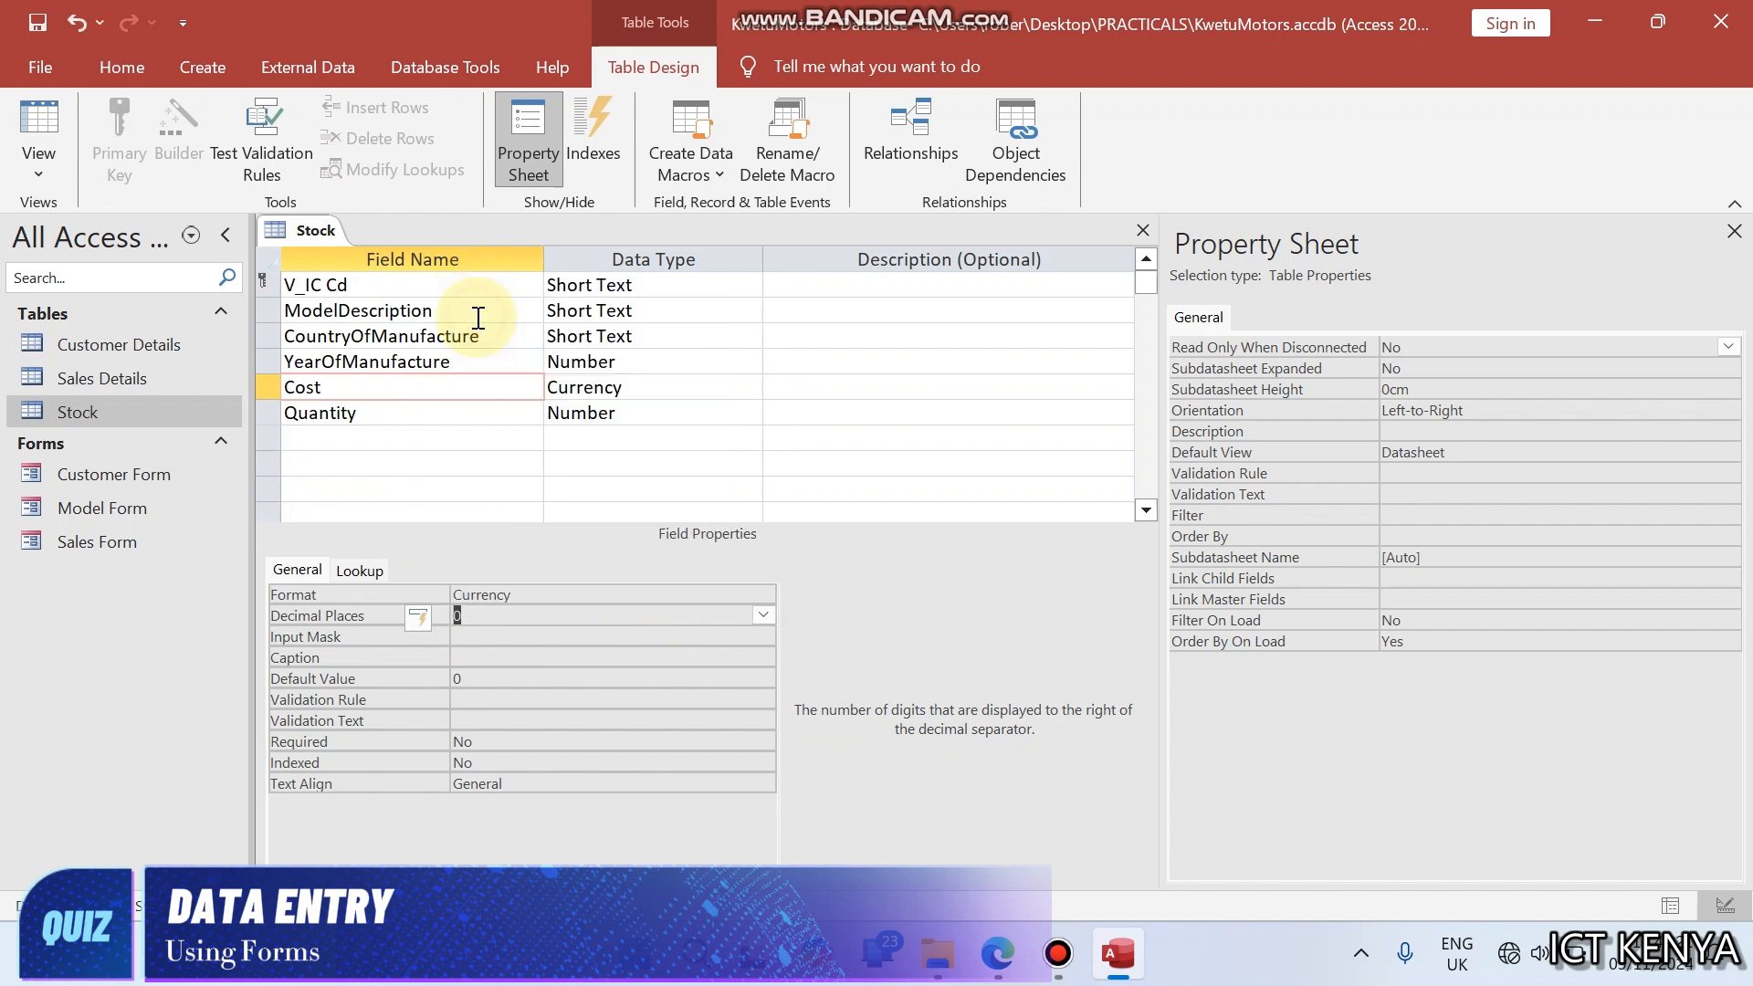
left_click(32, 114)
left_click(904, 315)
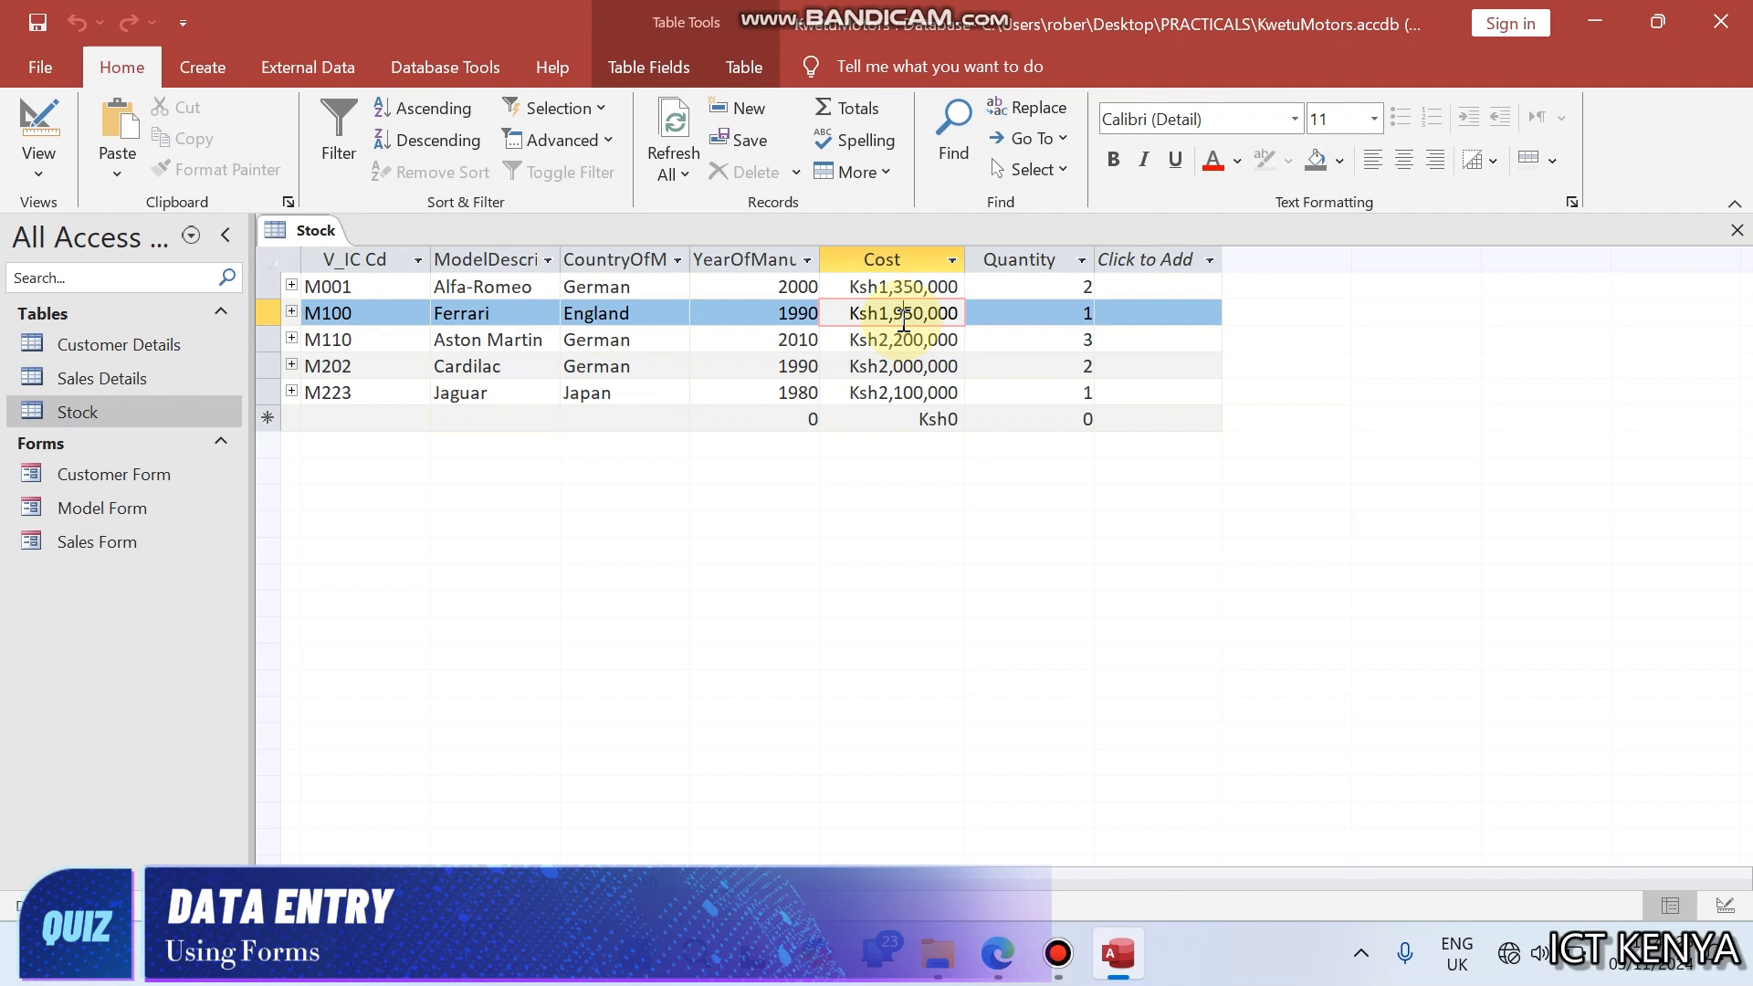
- Close the Stock table, bring up the Customer Table in the exam paper and open the Customer Form beside it
right_click(304, 240)
left_click(343, 286)
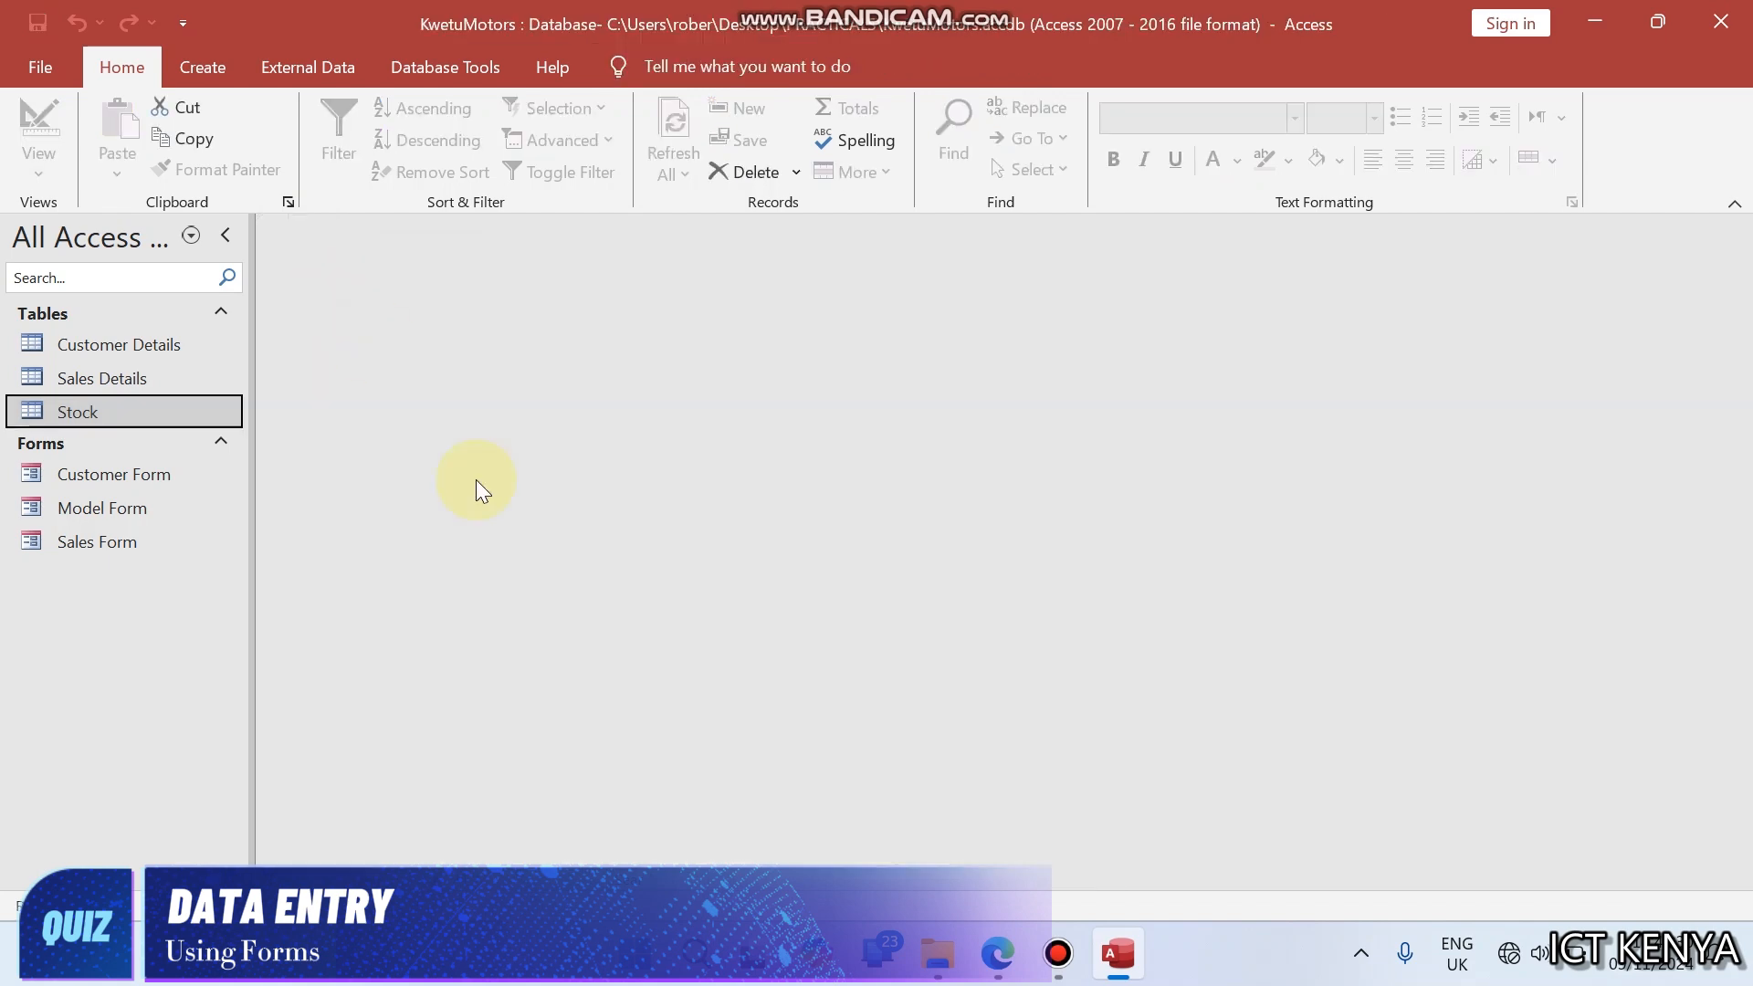
left_click(998, 954)
left_click(1030, 647)
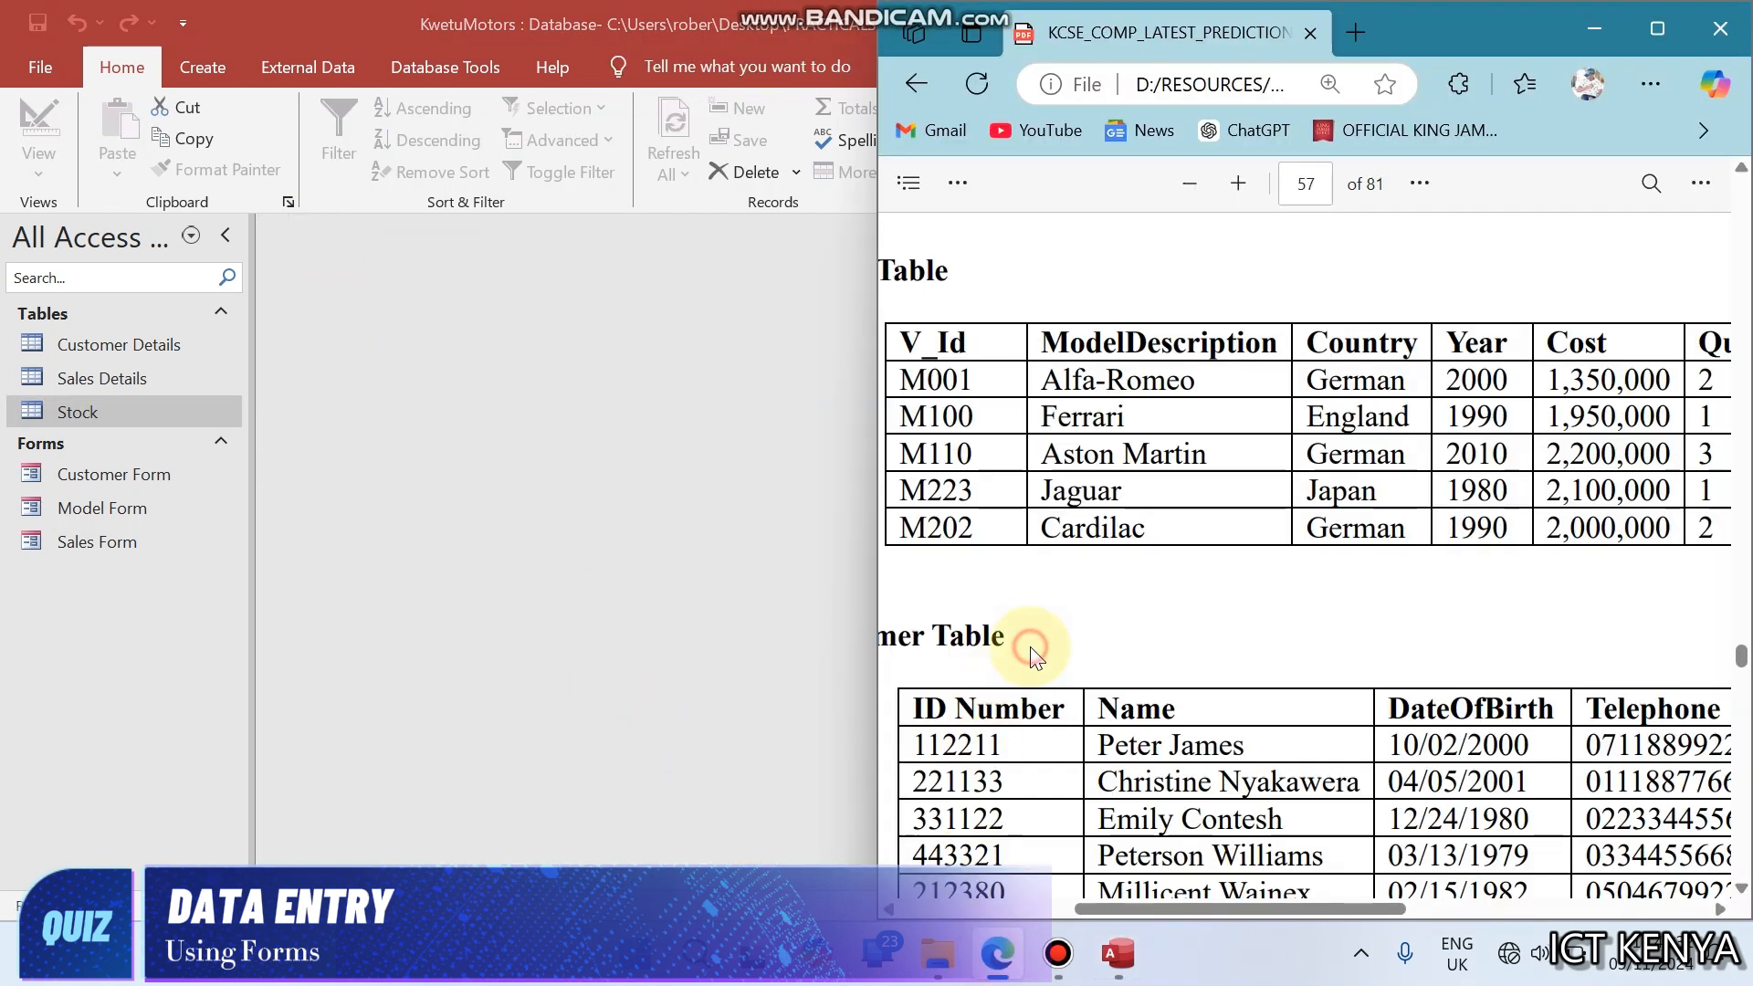
scroll(1031, 647, "down", 3)
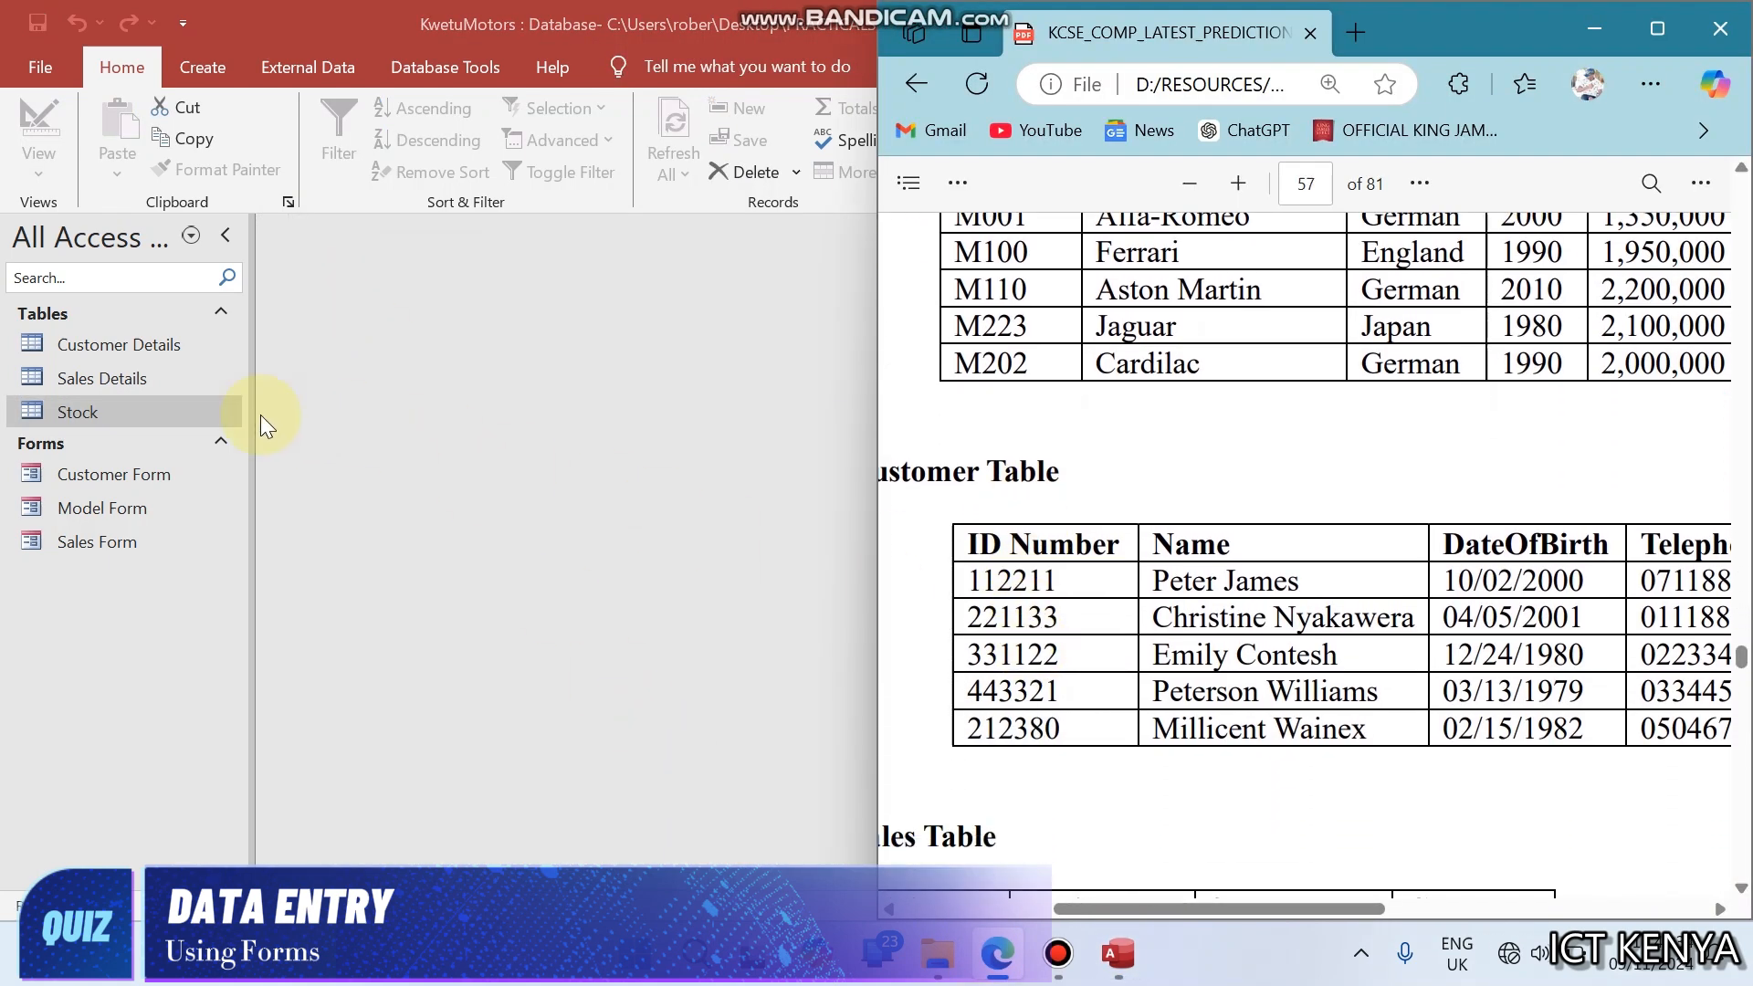
double_click(119, 474)
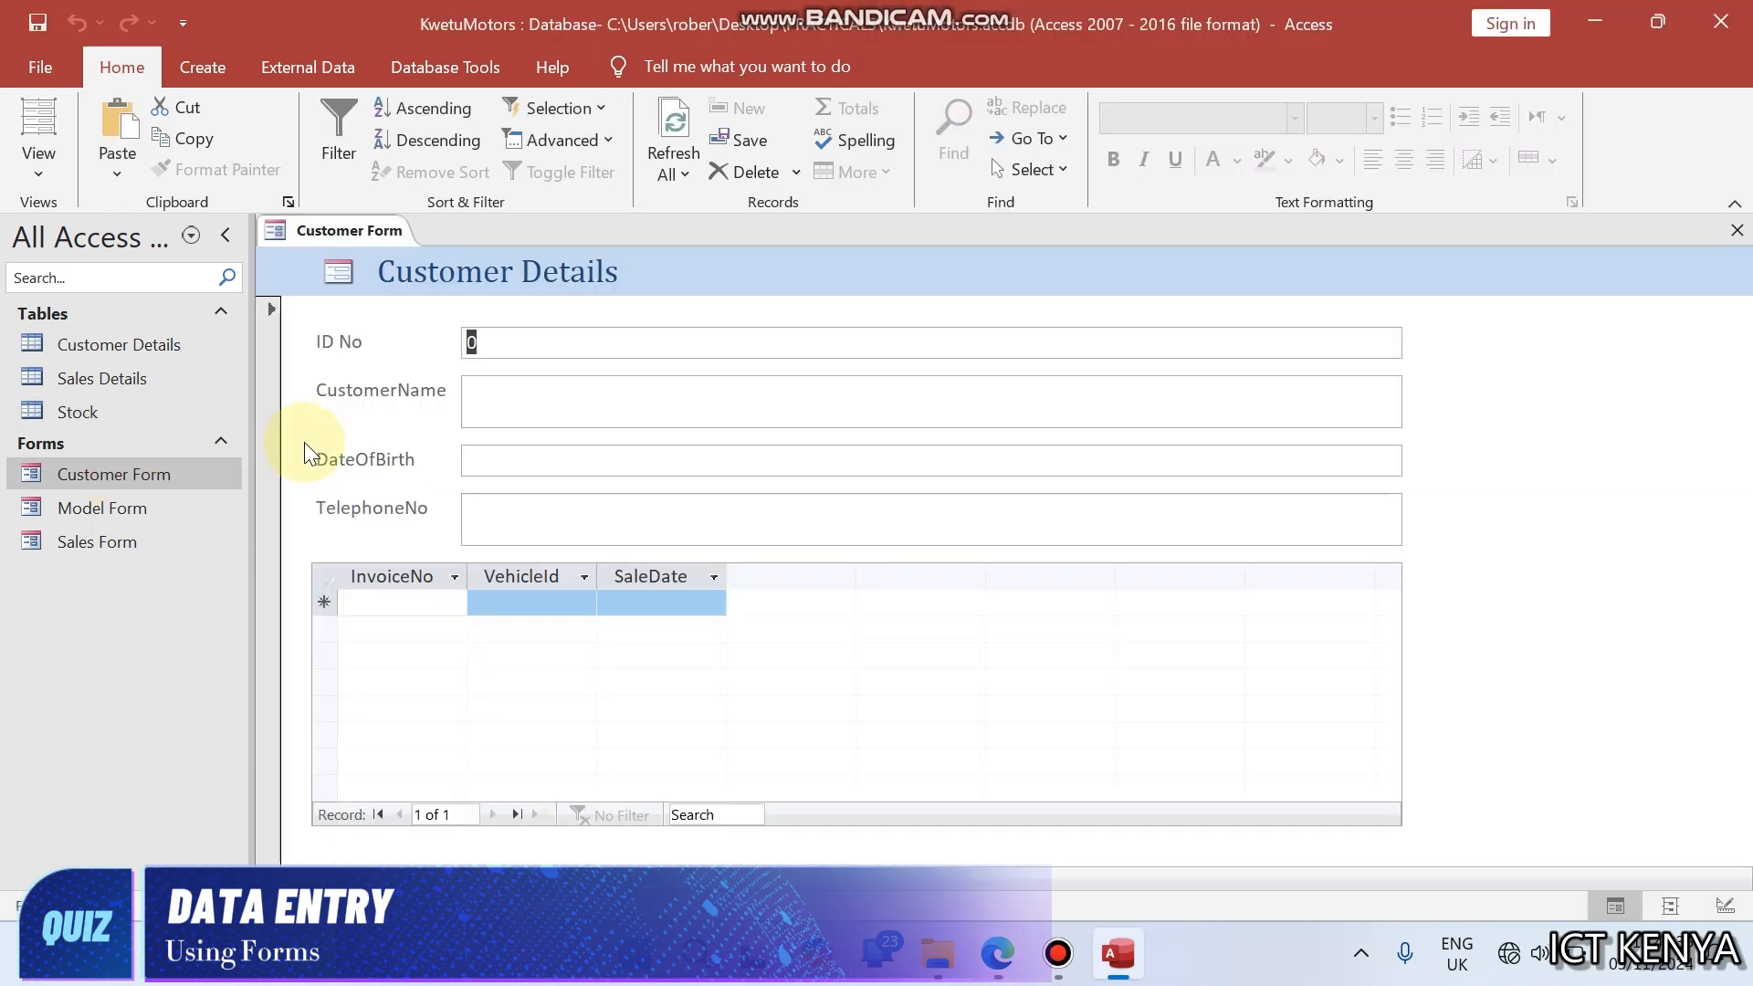
key("super+Left")
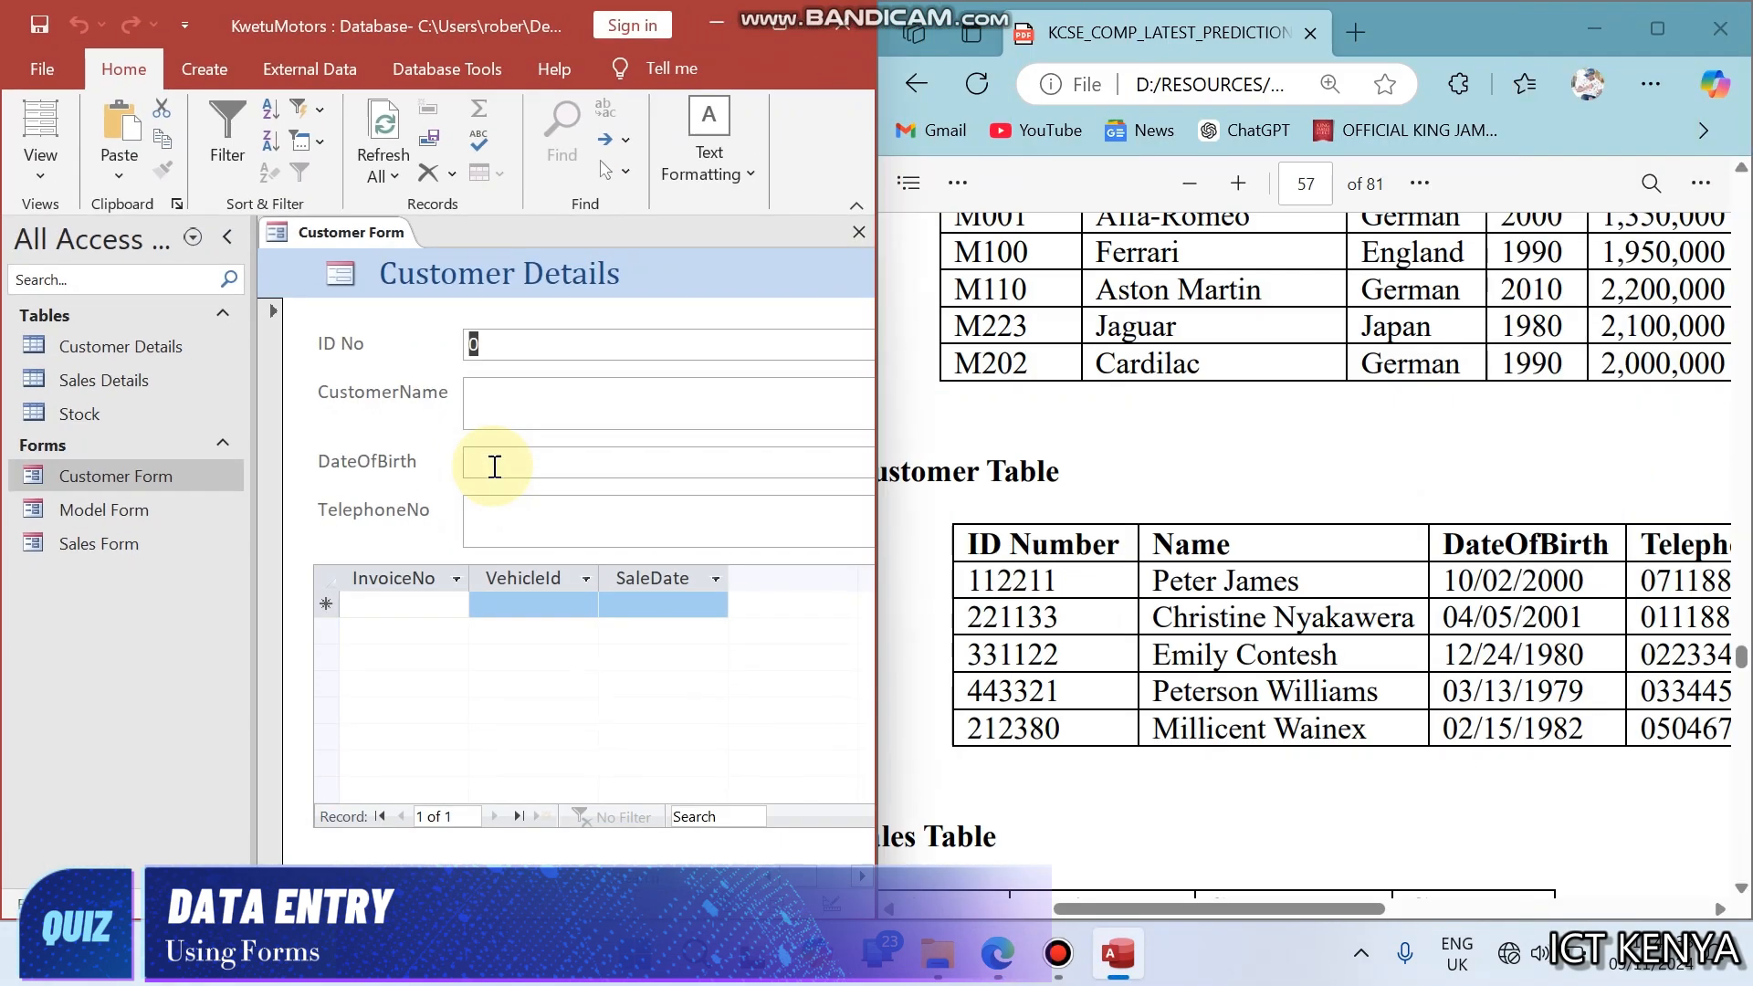
- Enter the first customer's ID number, full name and date of birth from the exam paper's Customer Table
left_click(554, 348)
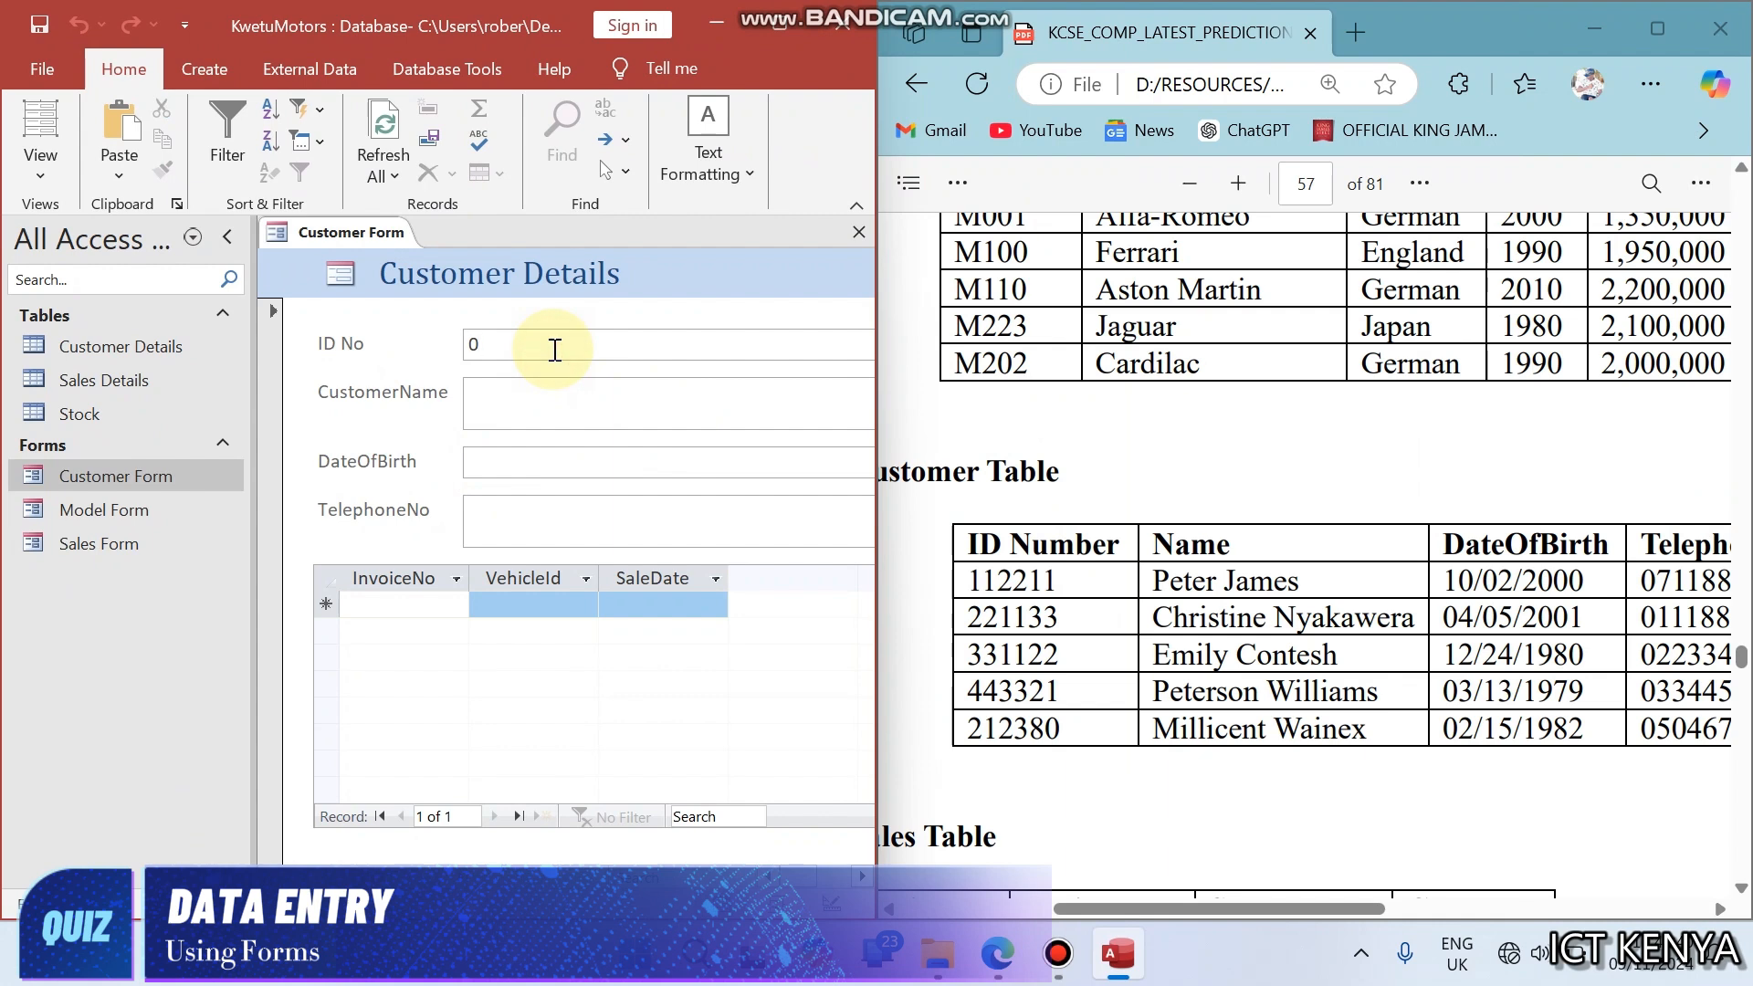
key("BackSpace")
type("1122")
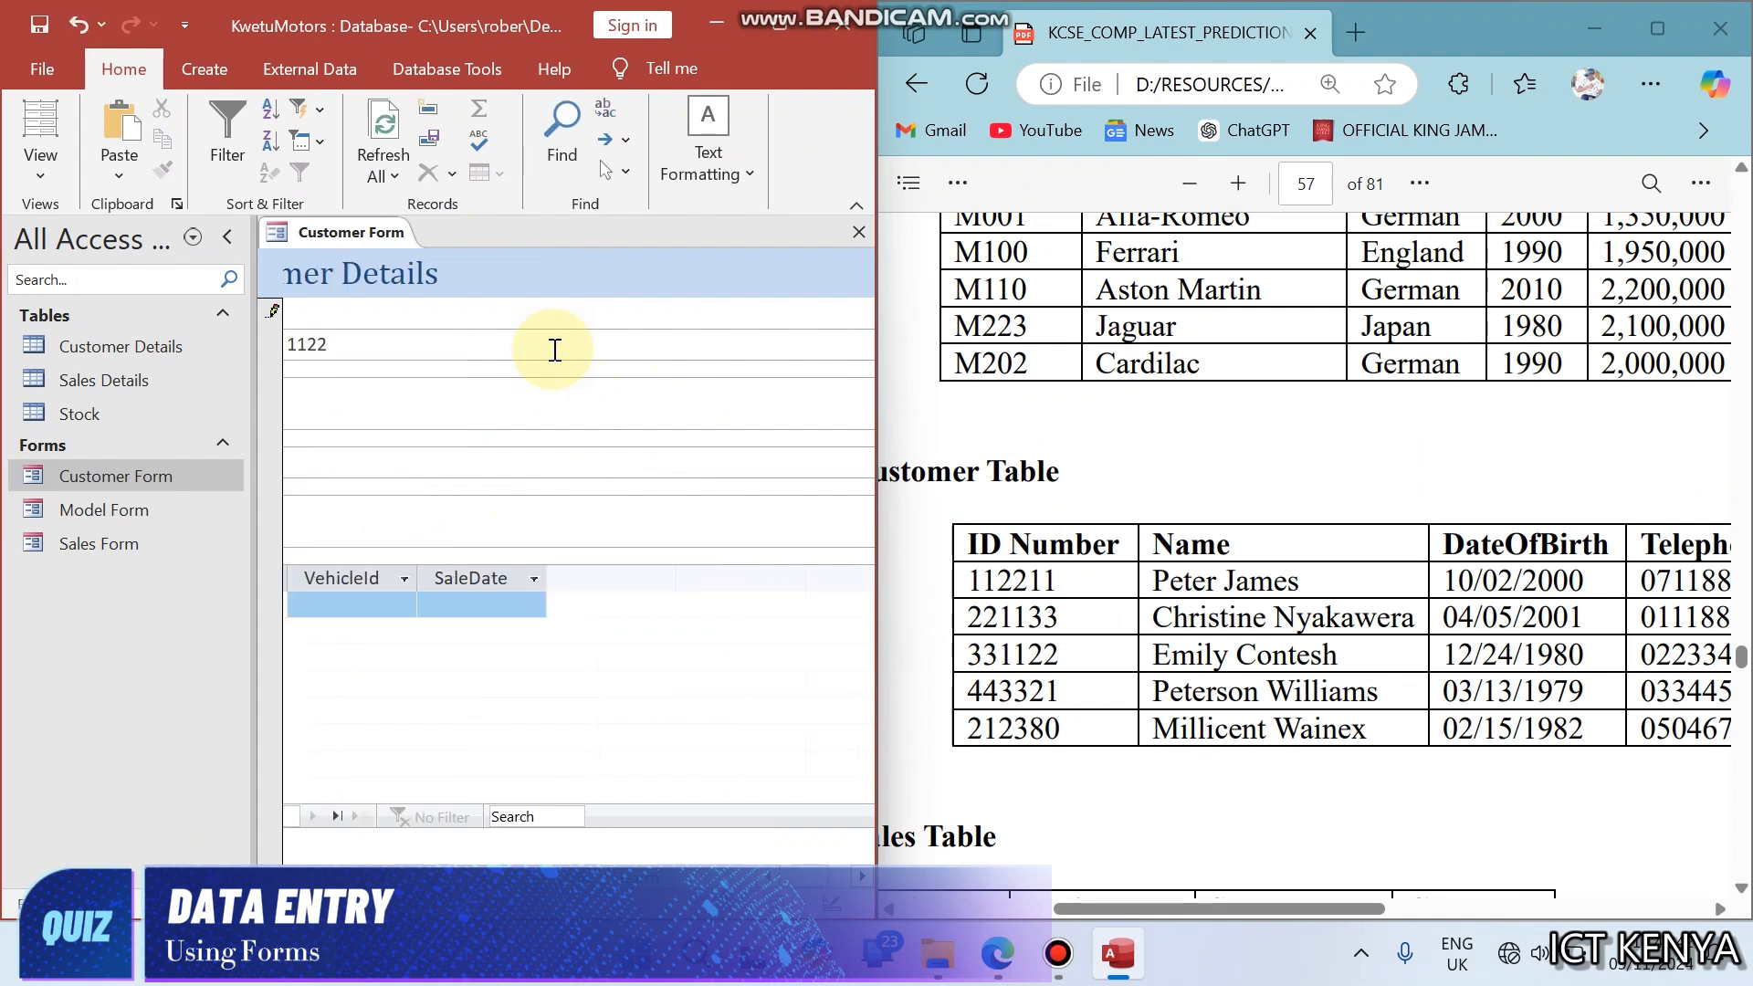
type("11")
type("10/0")
type("2/2000")
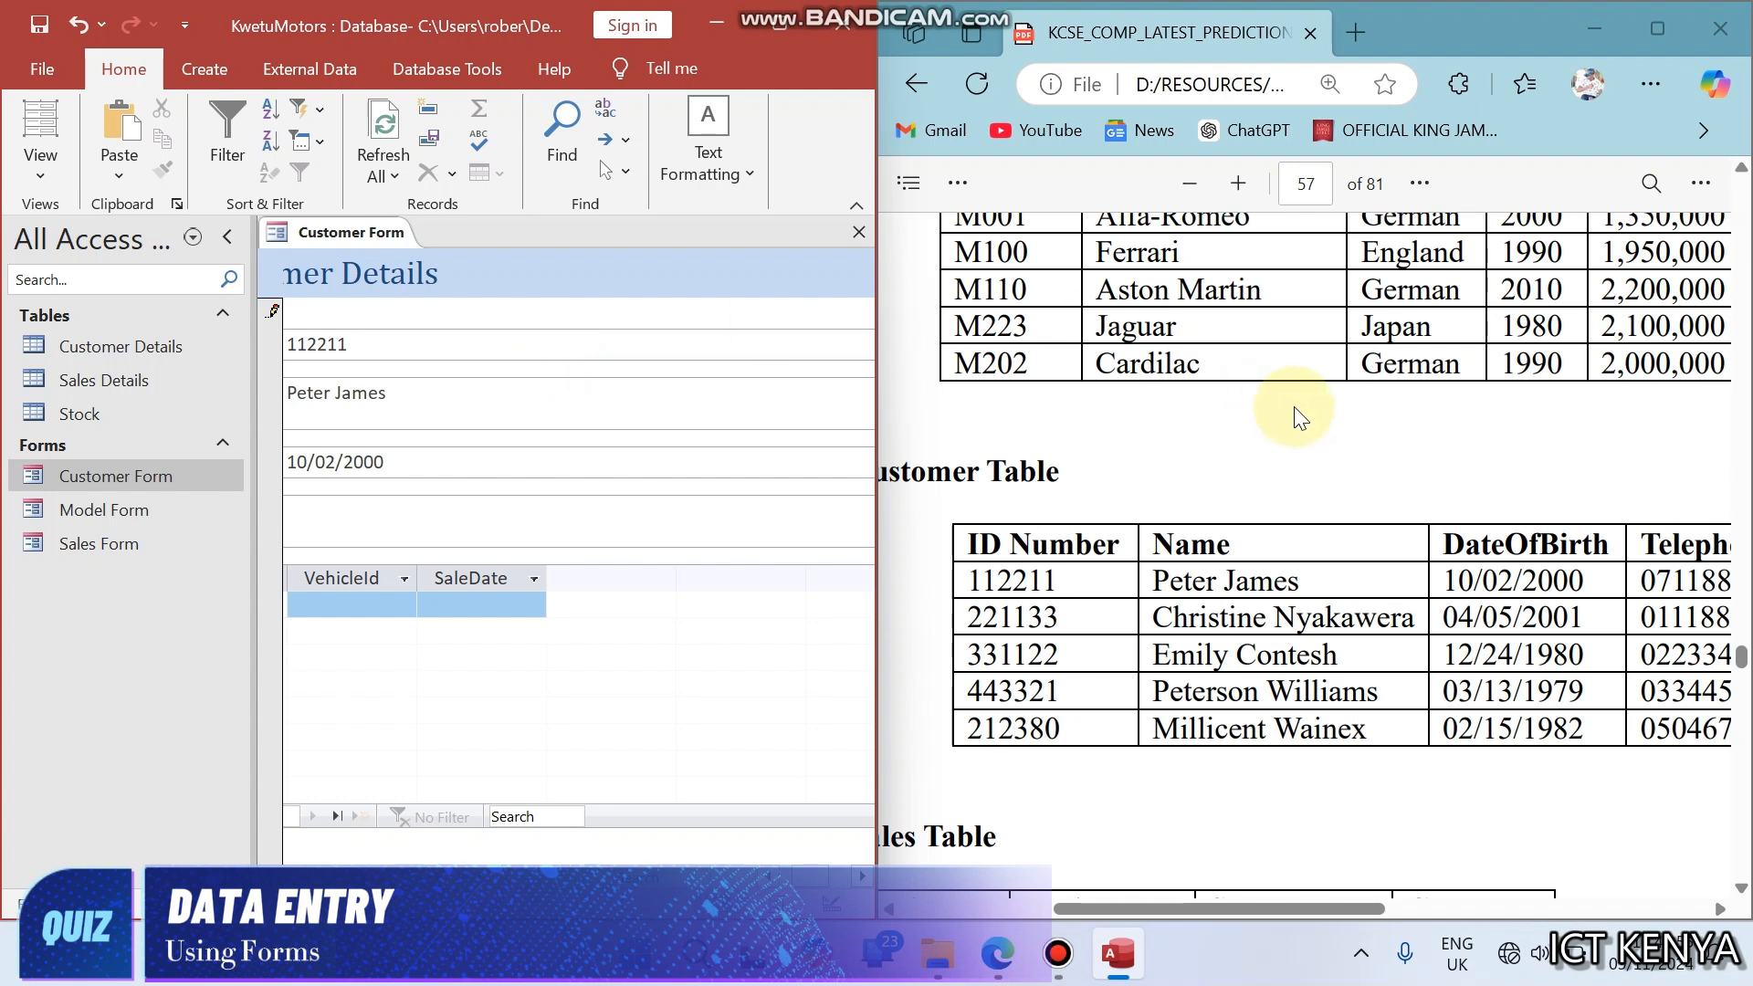
- Bring the exam paper's Telephone column into view and fill in the first customer's telephone number
left_click(1304, 548)
scroll(1310, 552, "right", 3)
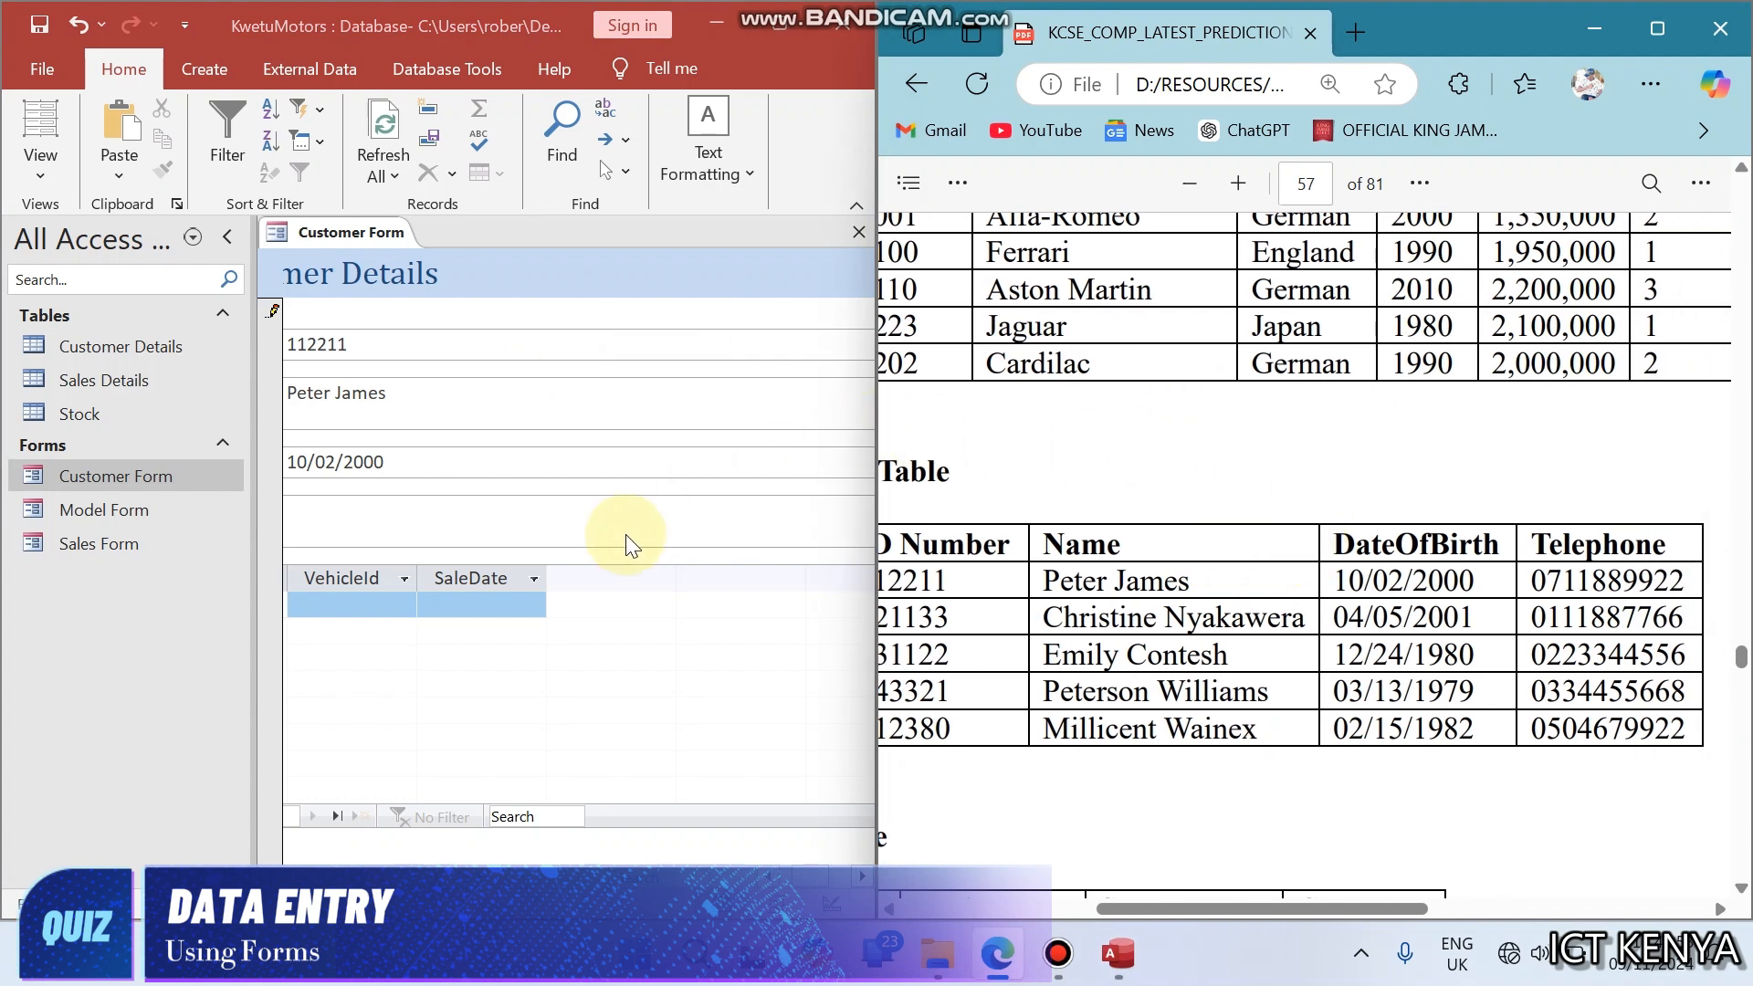
left_click(594, 517)
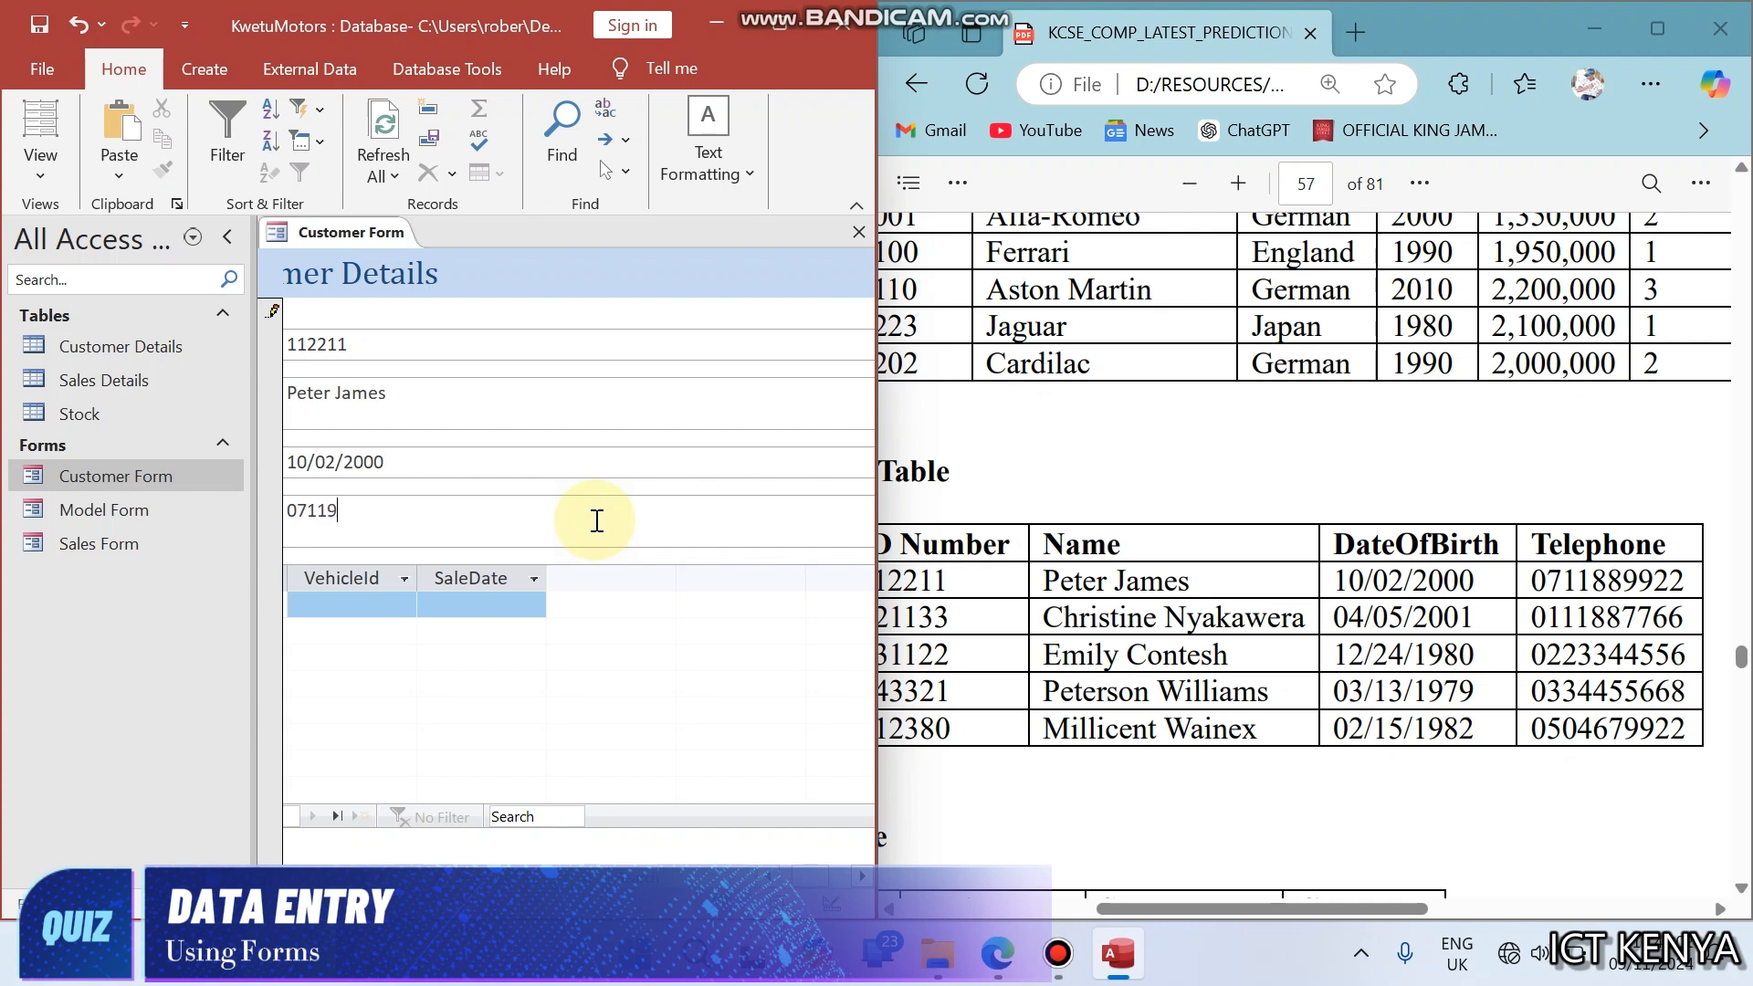
- Maximize the database window and go to a new blank record in the Customer Form
left_click(769, 40)
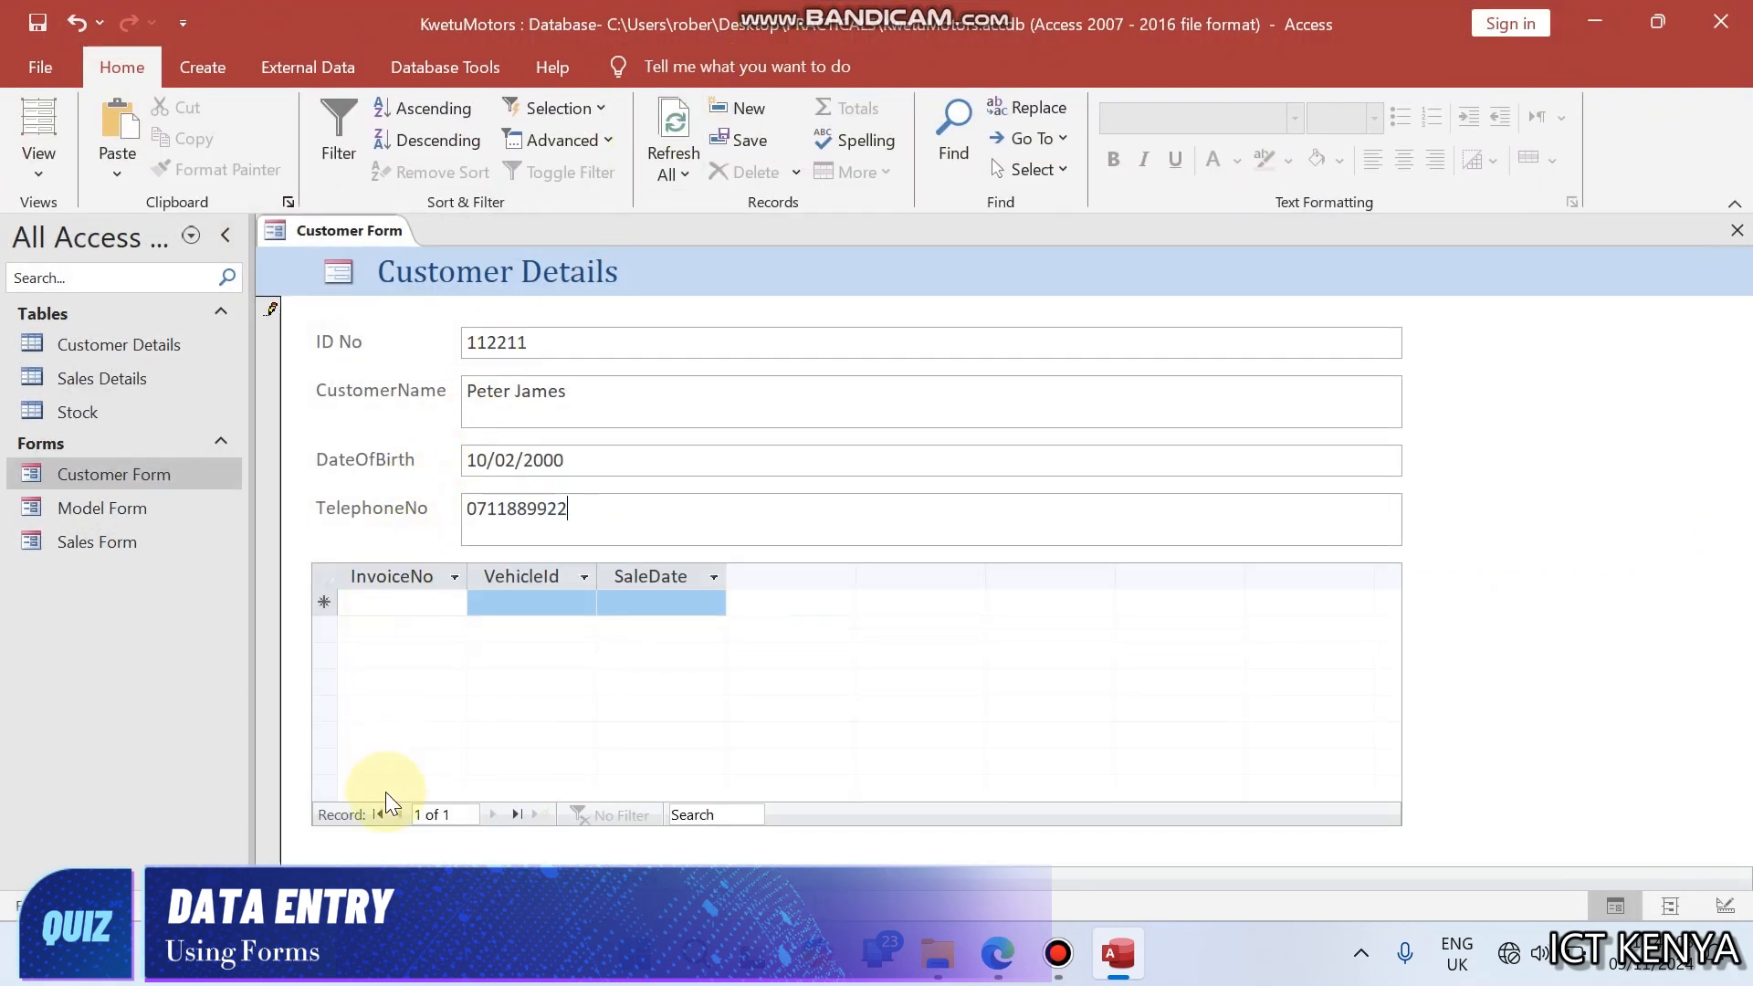
left_click(431, 876)
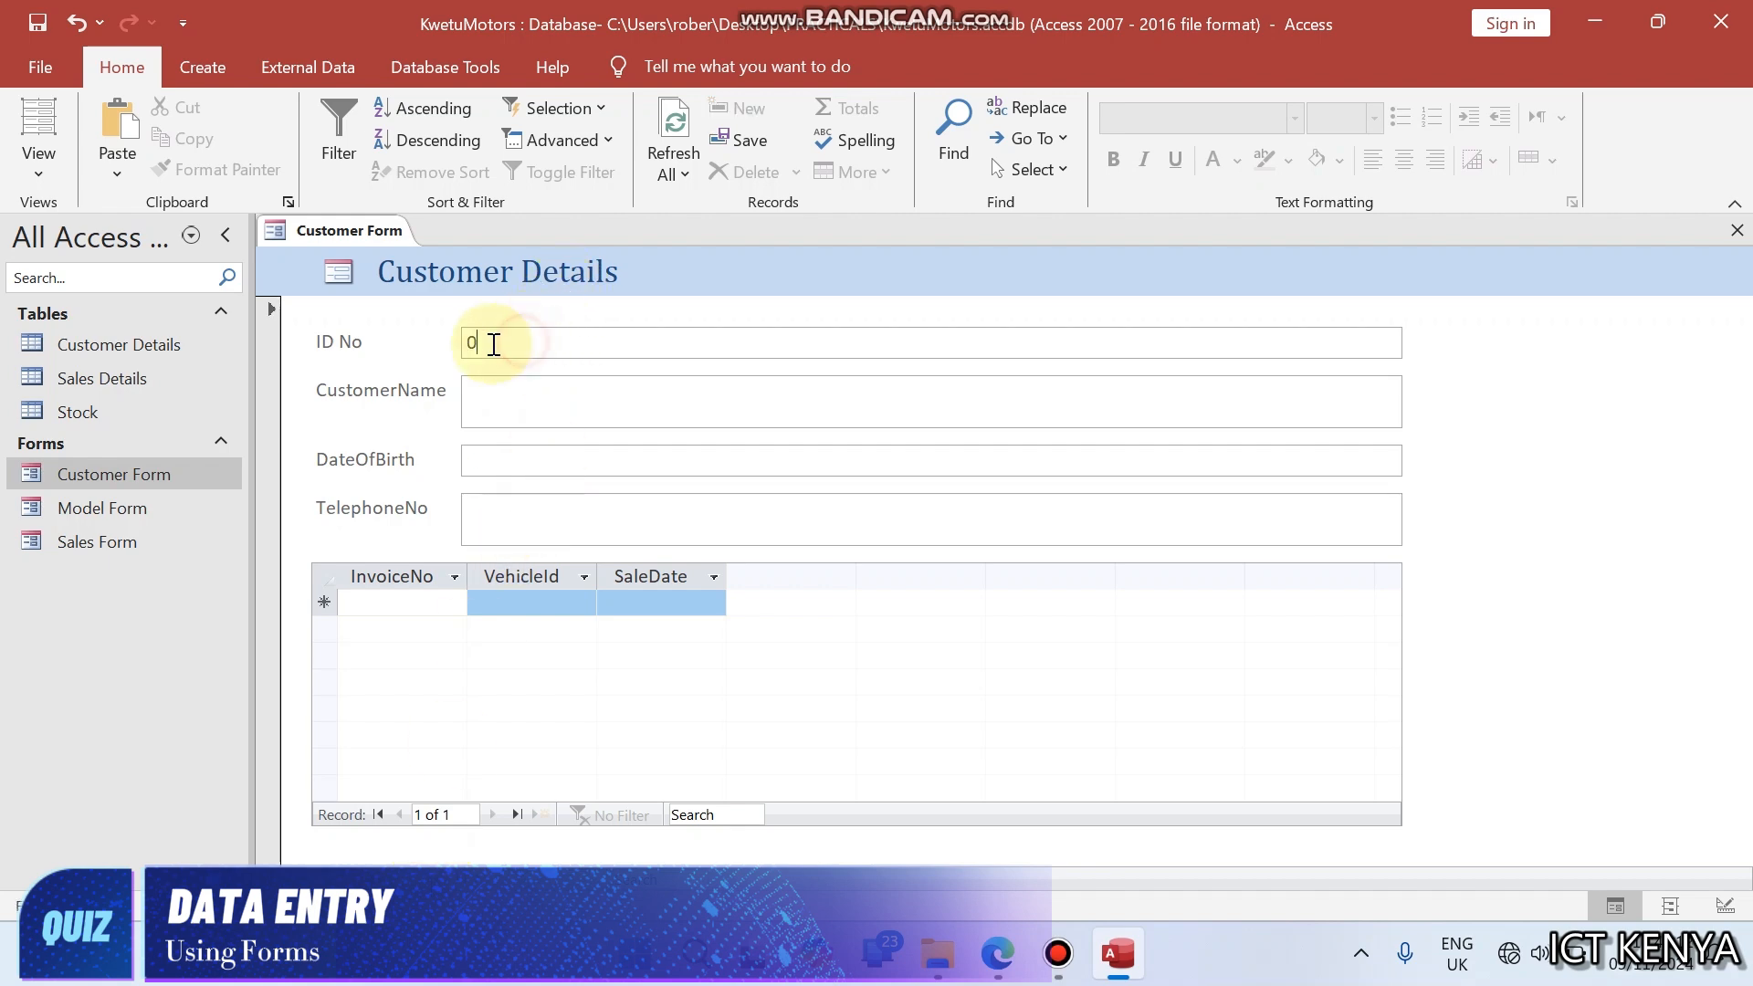
left_click(412, 344)
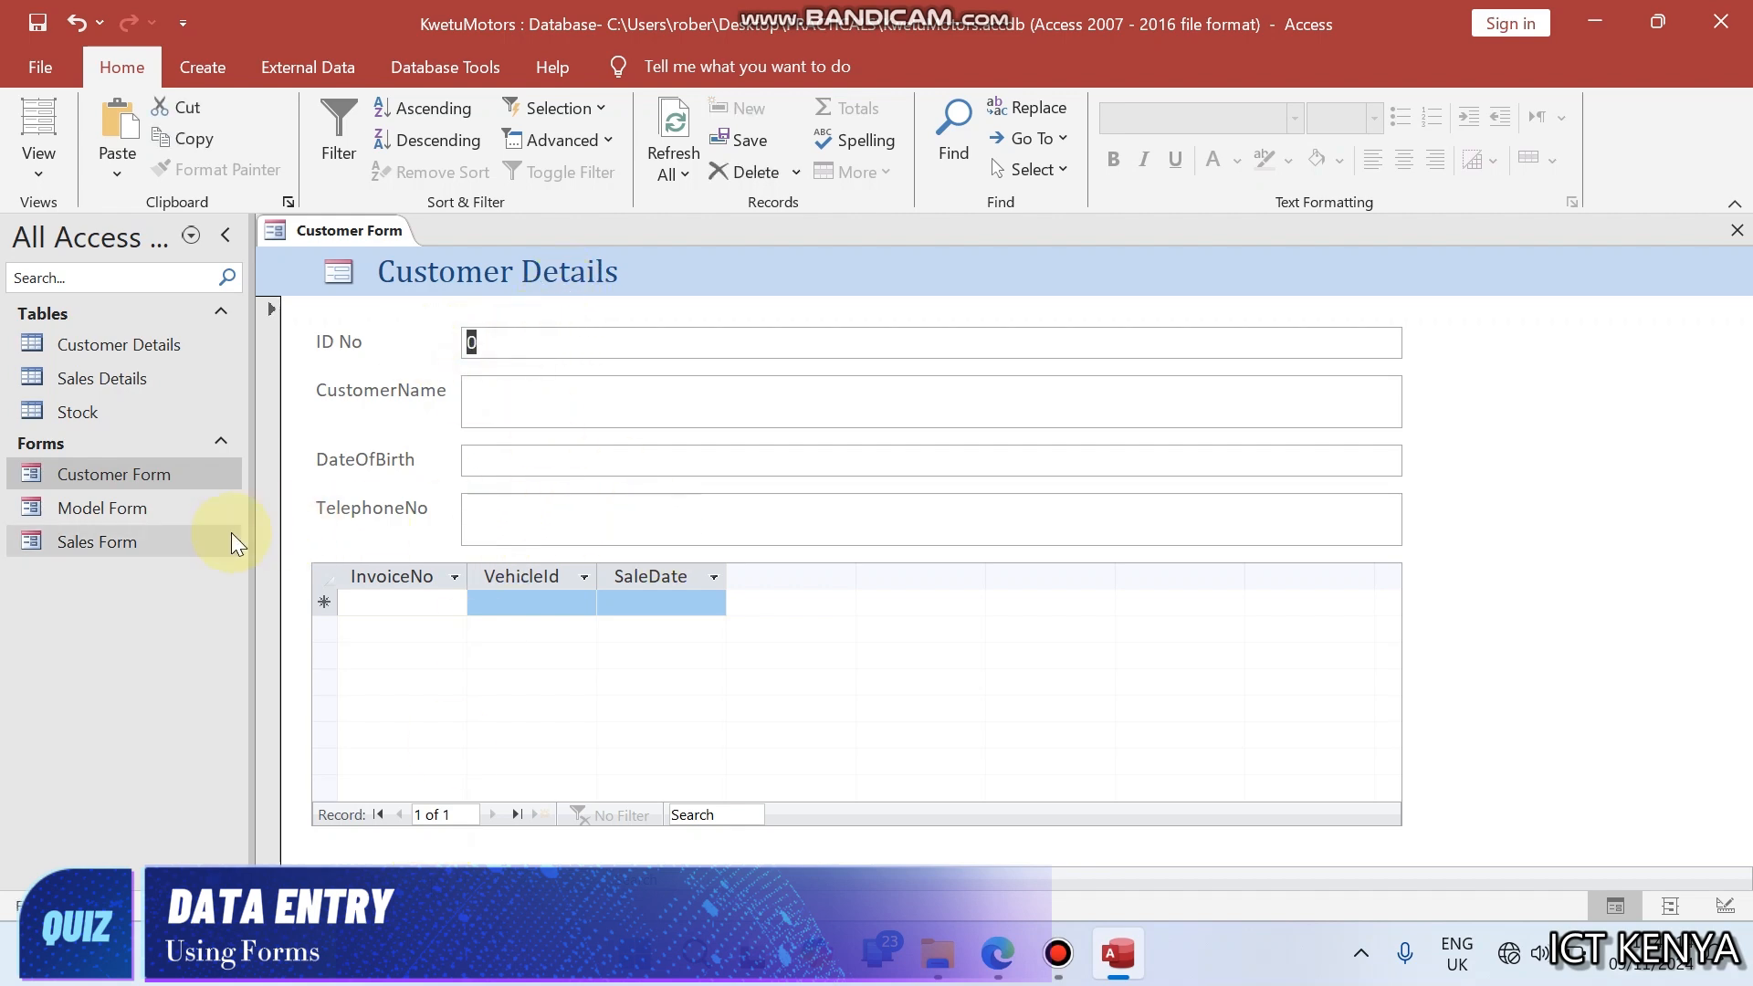
- Open the Sales Form and examine the exam paper's Sales Table and the query question that follows it
double_click(122, 540)
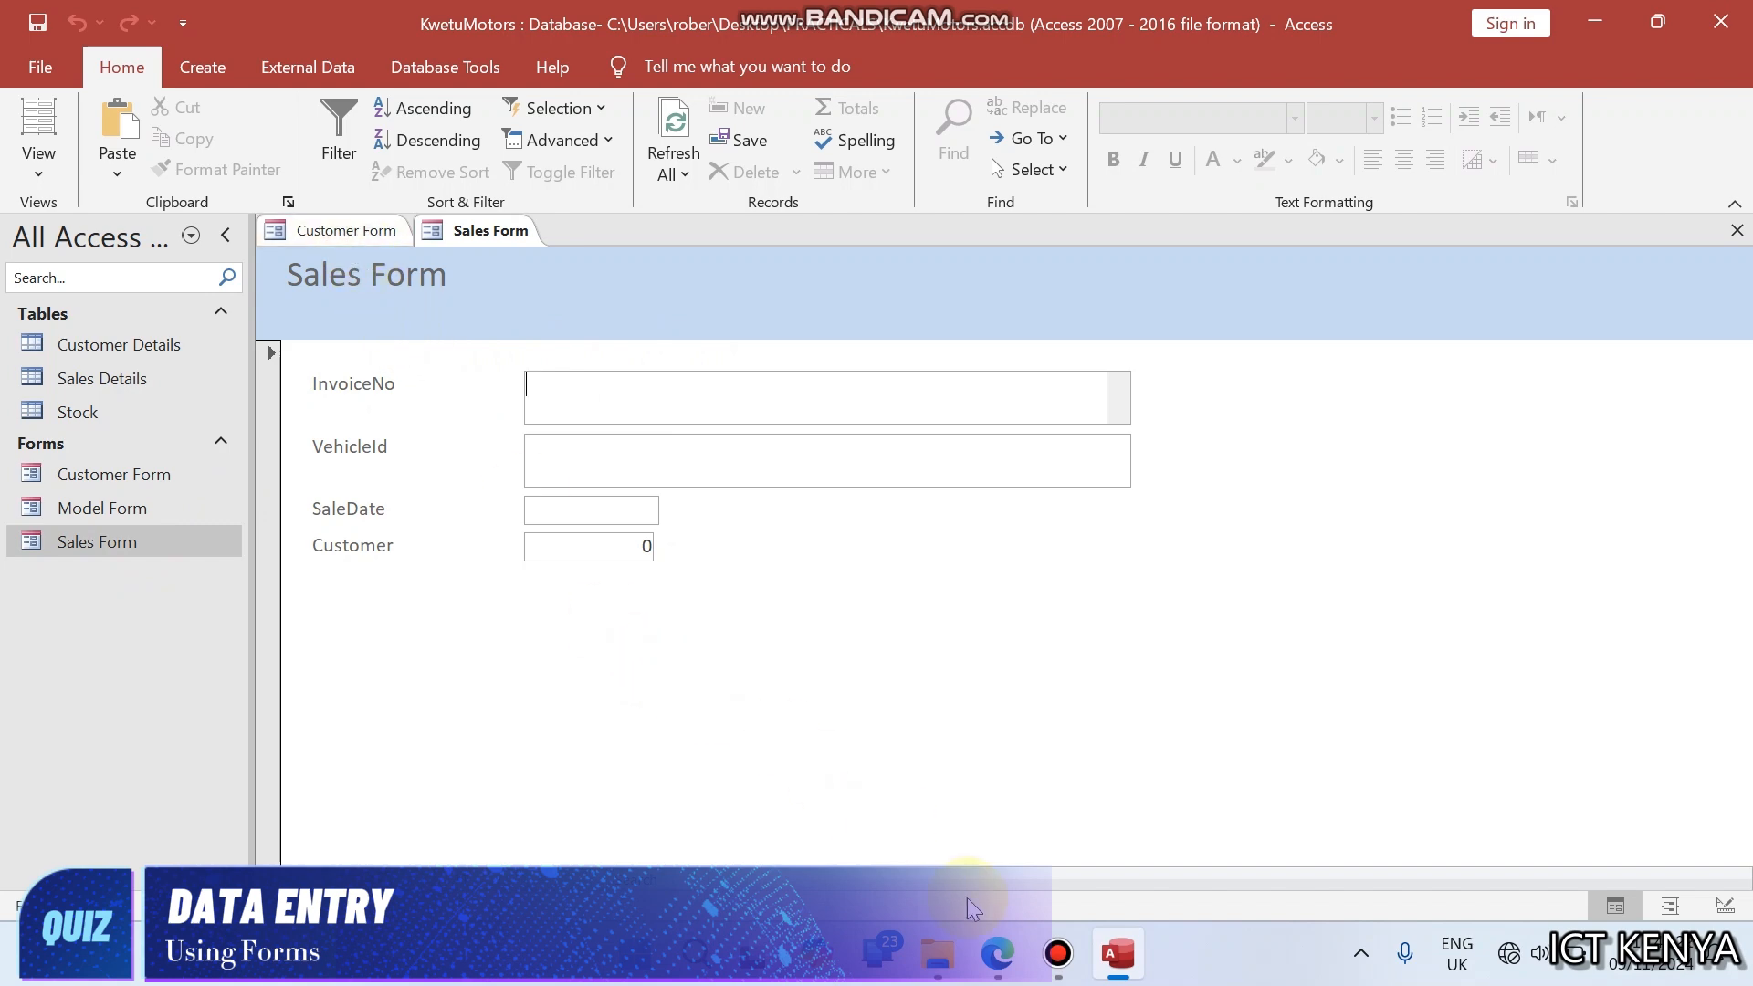
left_click(998, 953)
scroll(1077, 589, "down", 10)
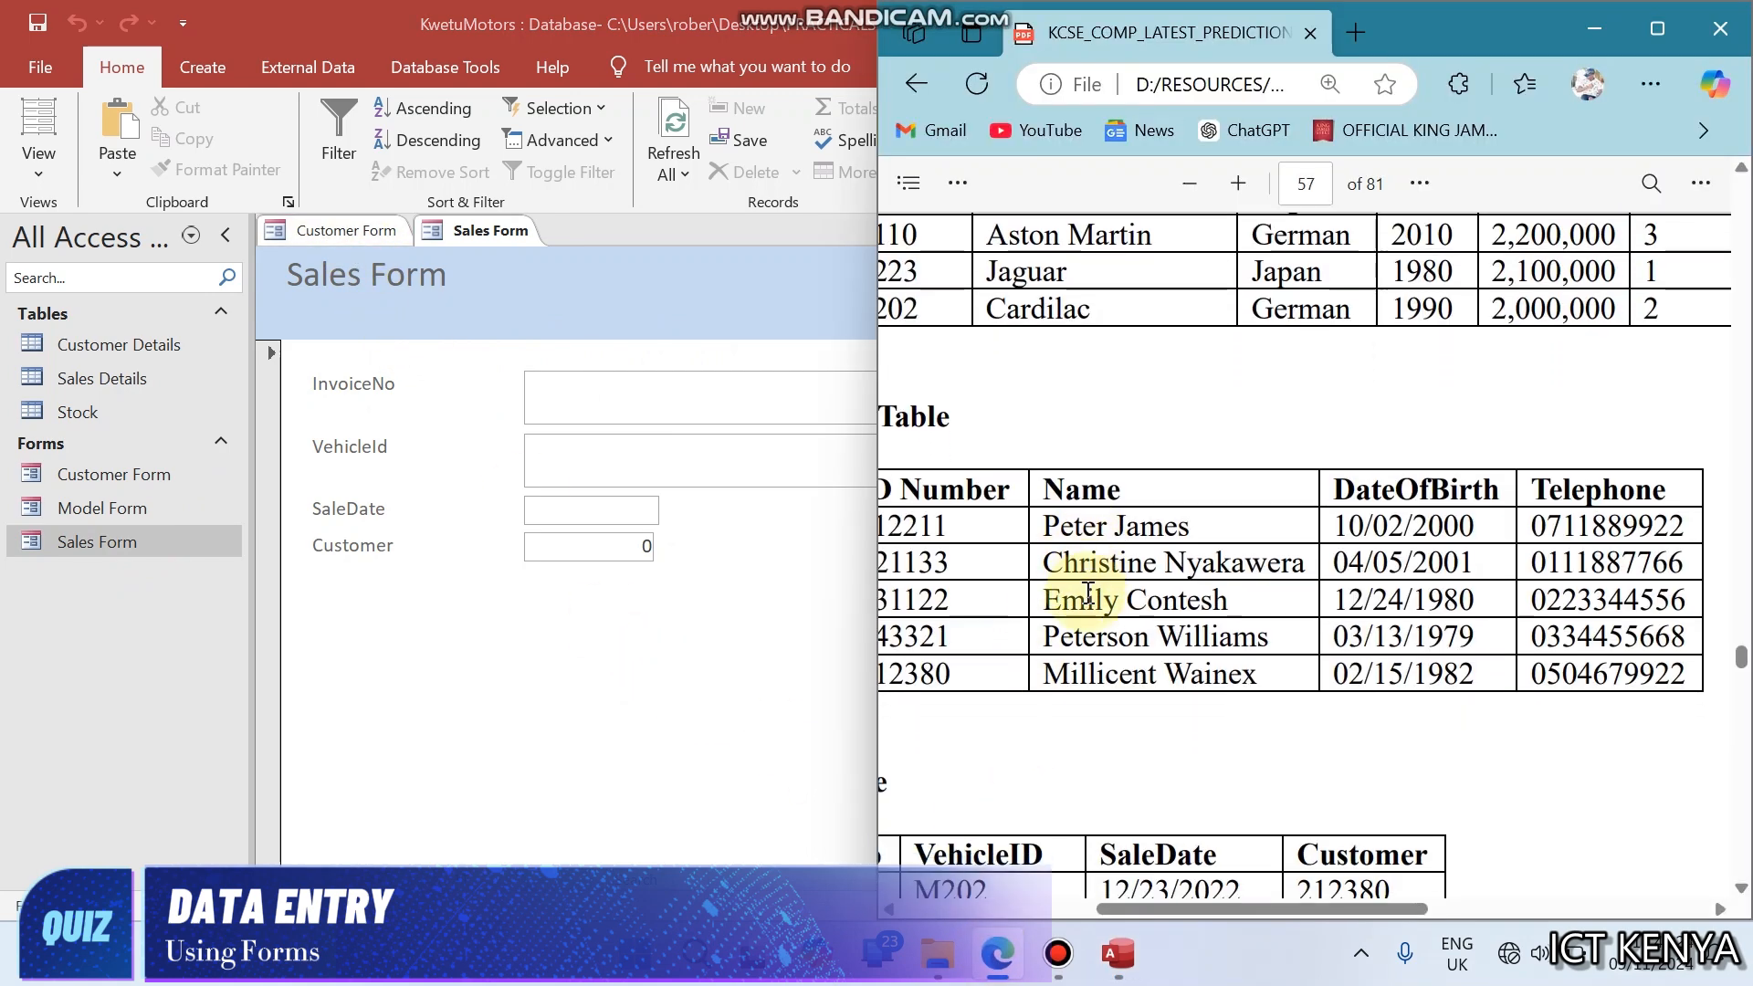
scroll(1089, 593, "up", 6)
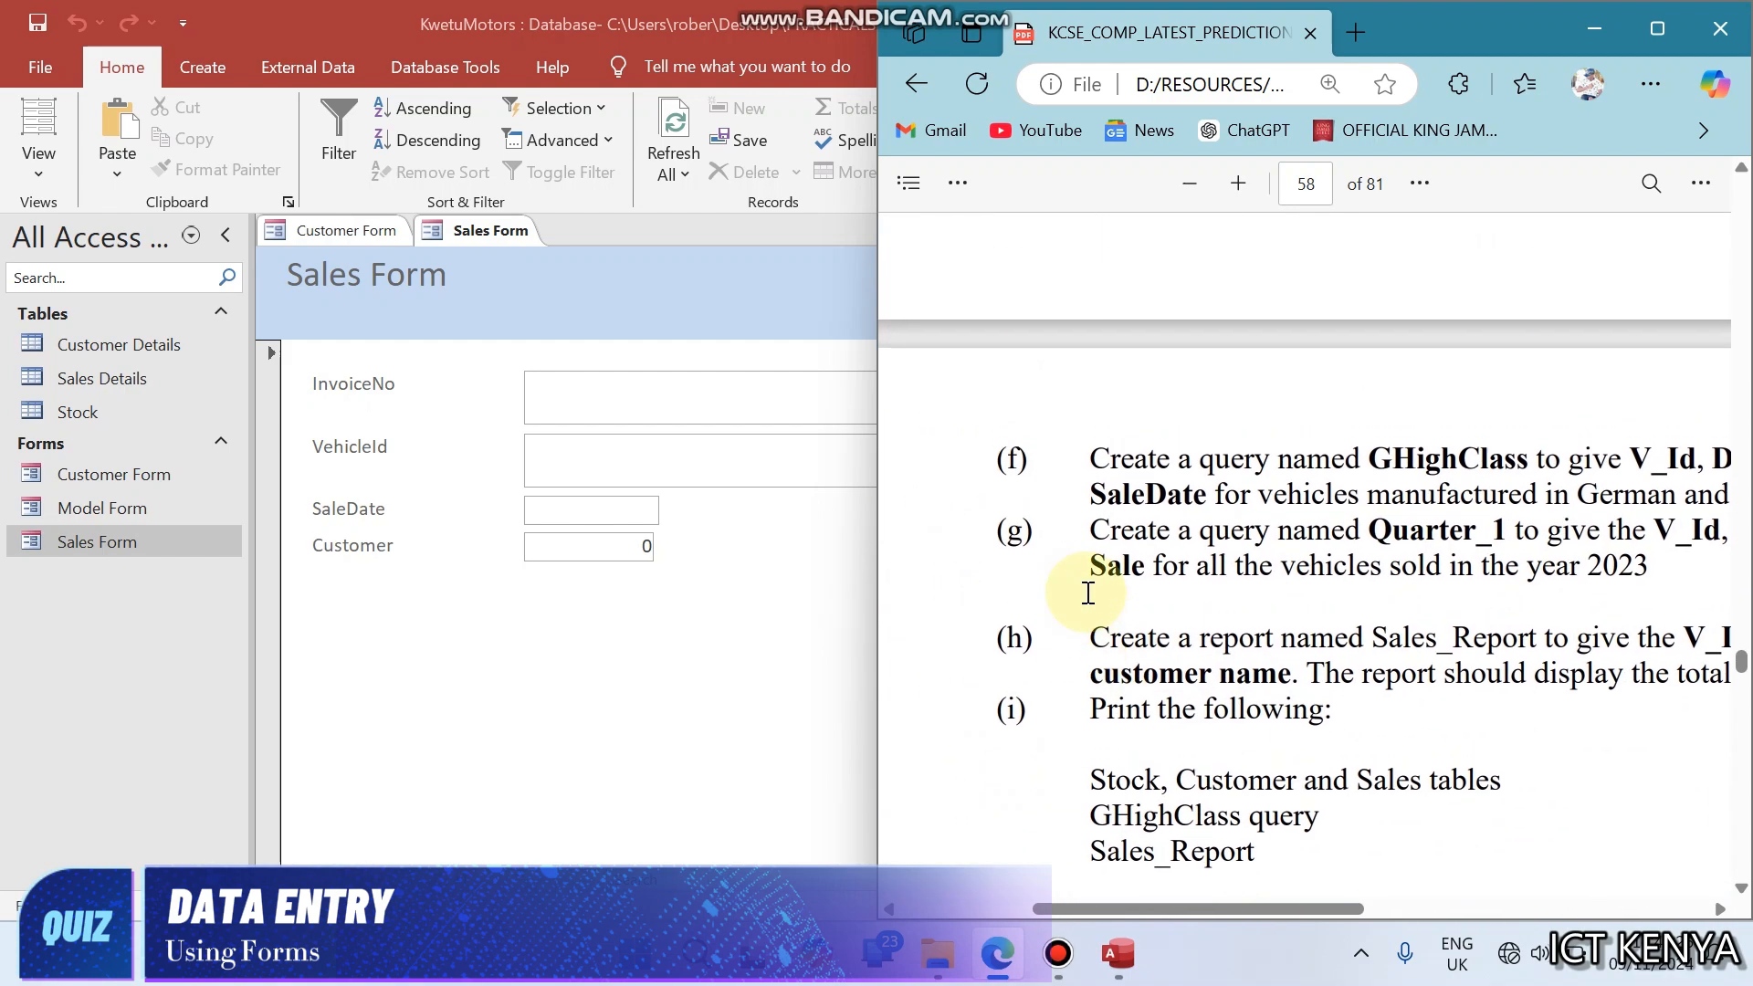
scroll(1089, 593, "up", 2)
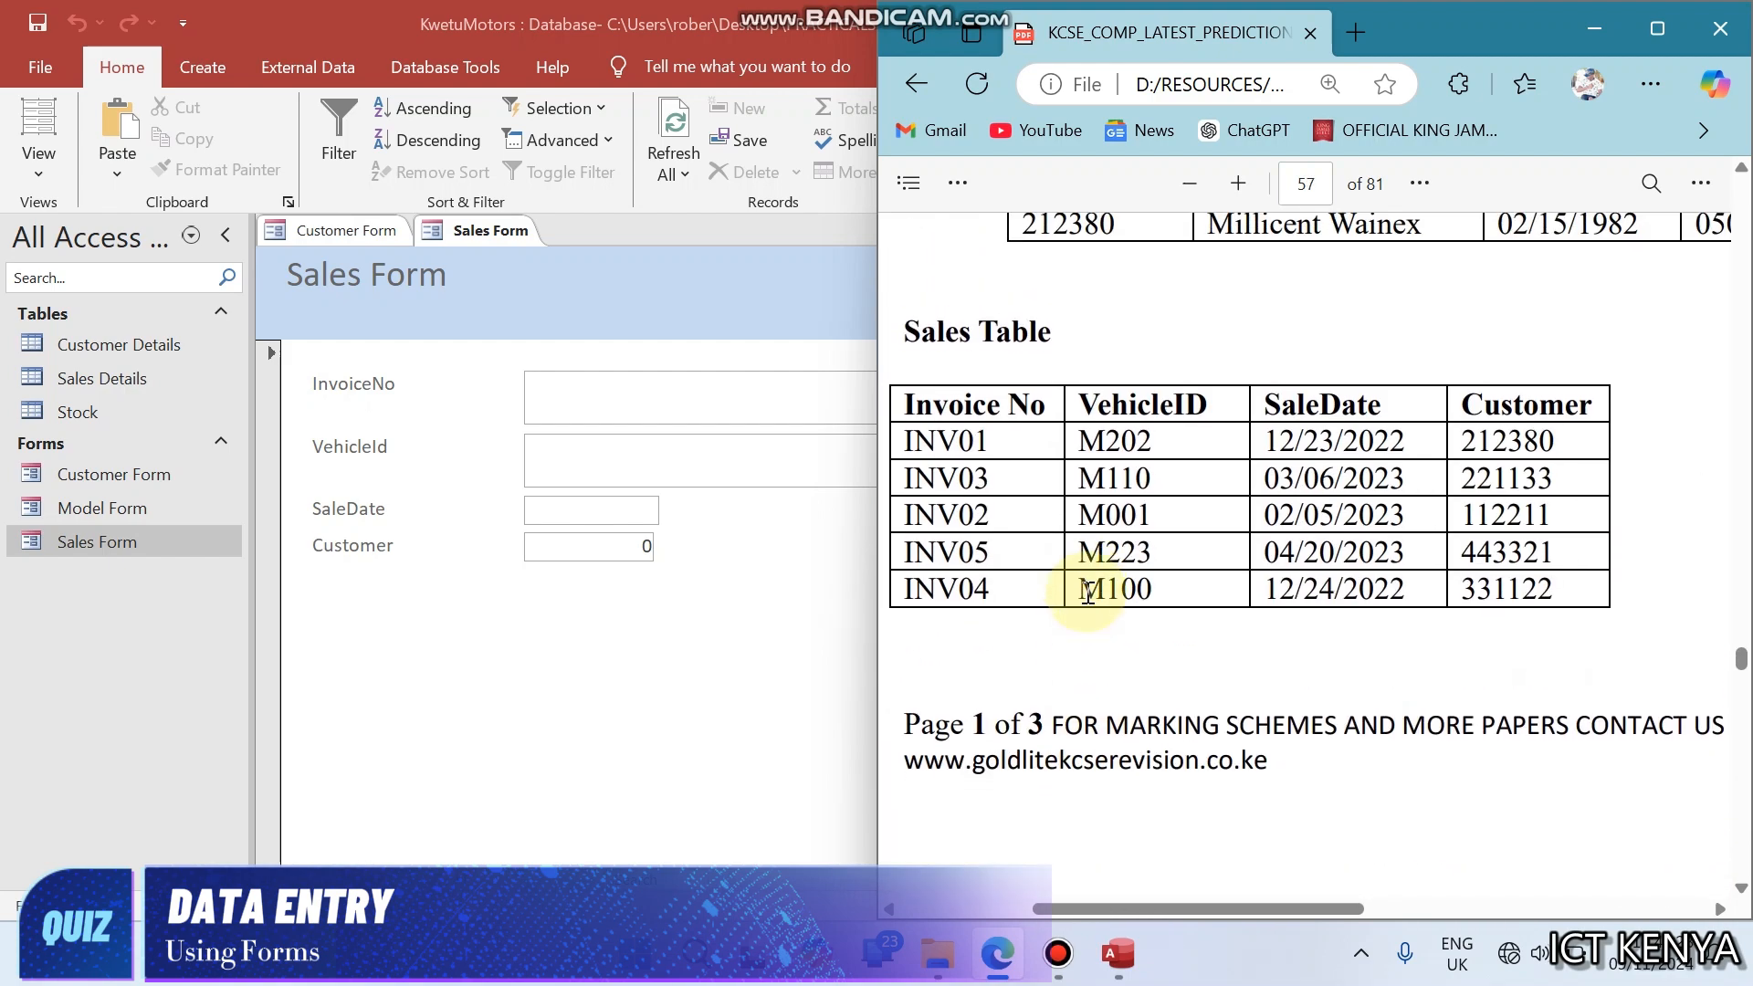
scroll(1088, 593, "down", 5)
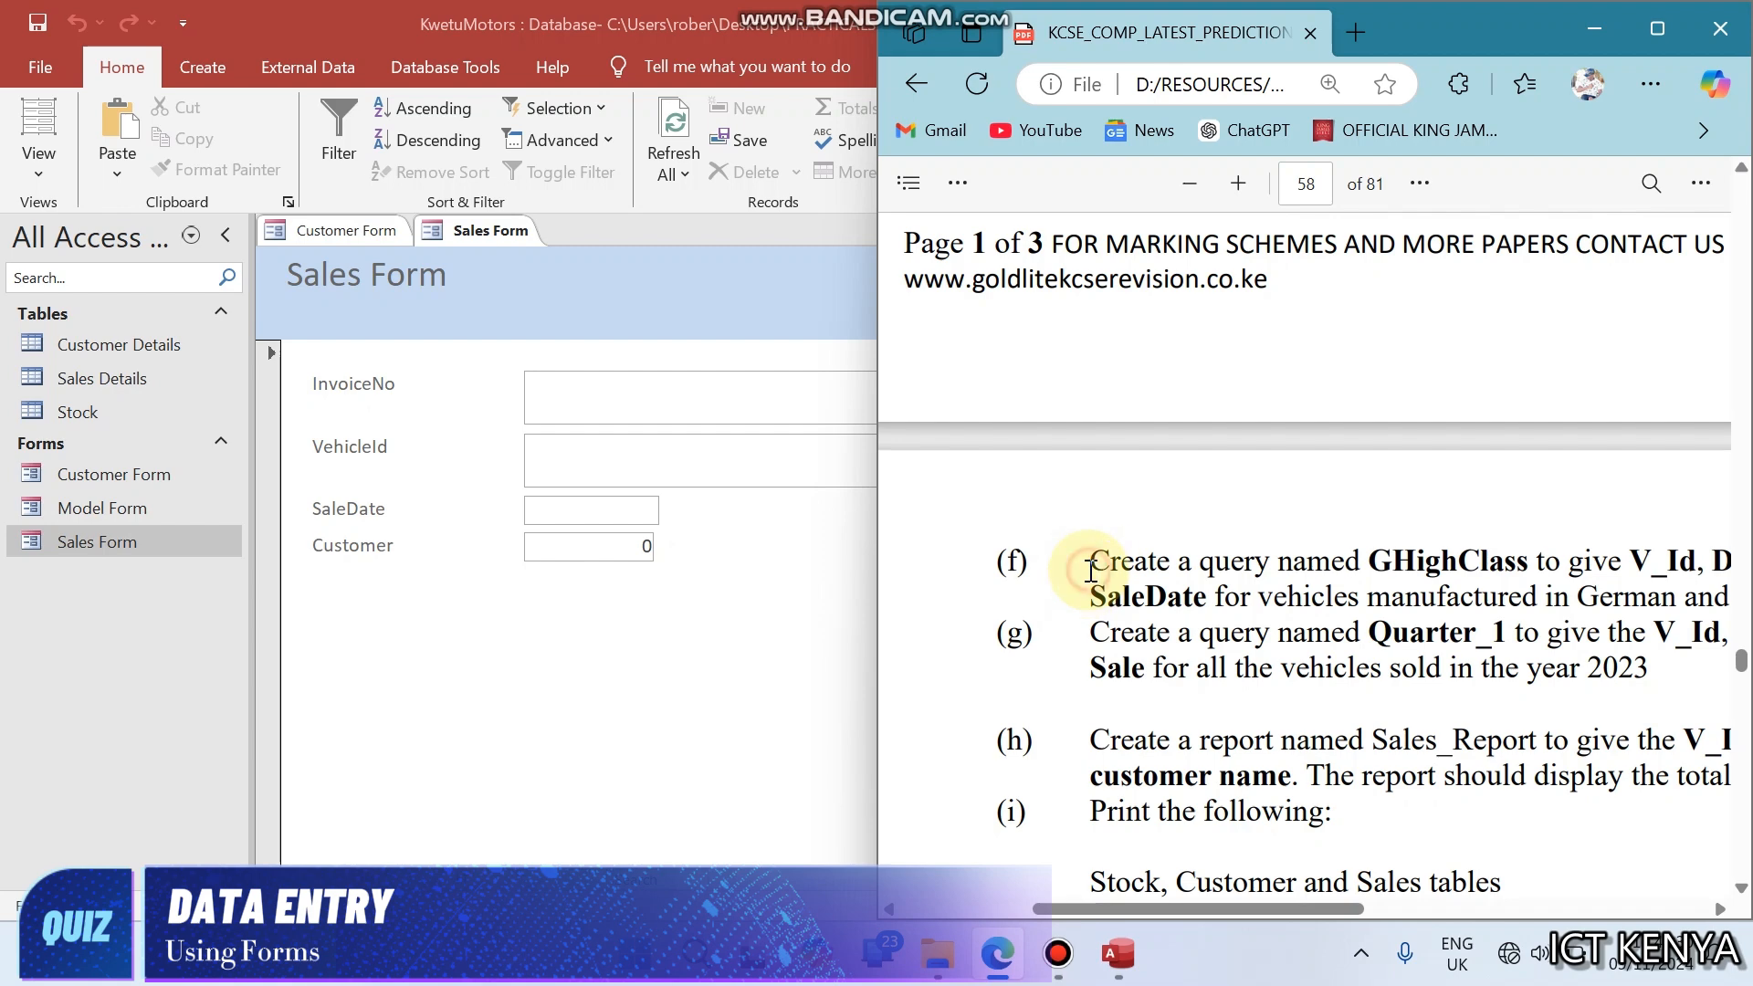
left_click_drag(1091, 561, 1398, 561)
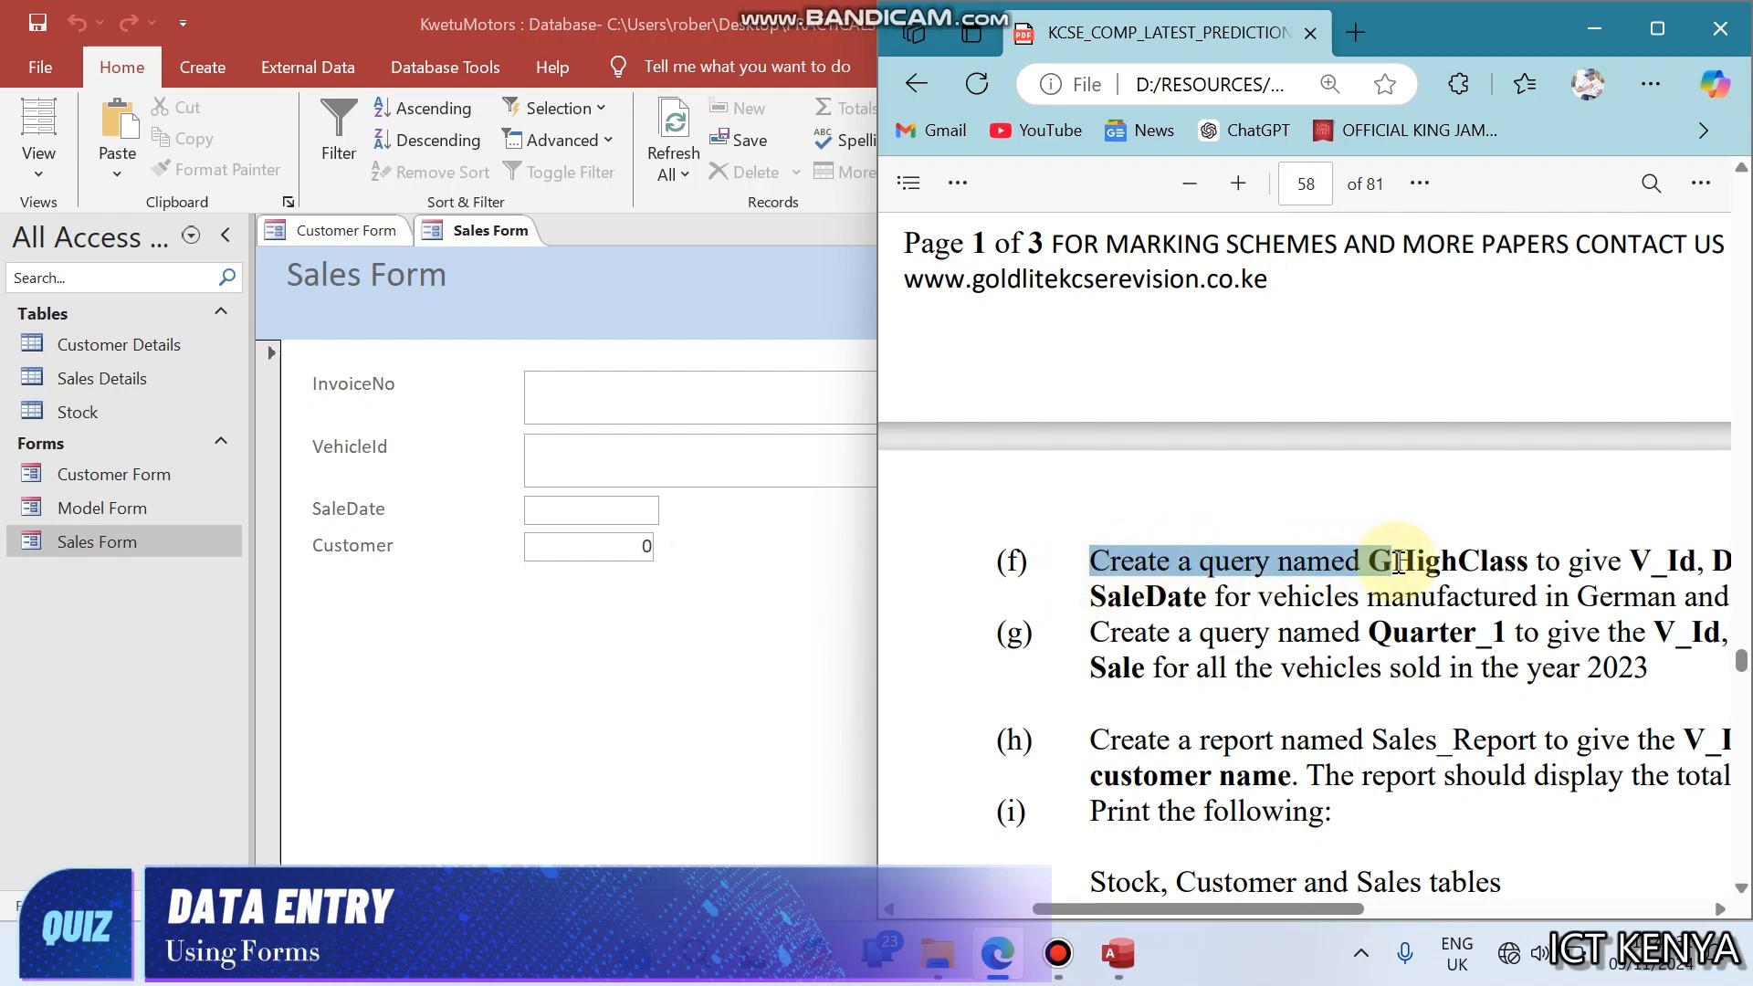
left_click(276, 634)
left_click(375, 607)
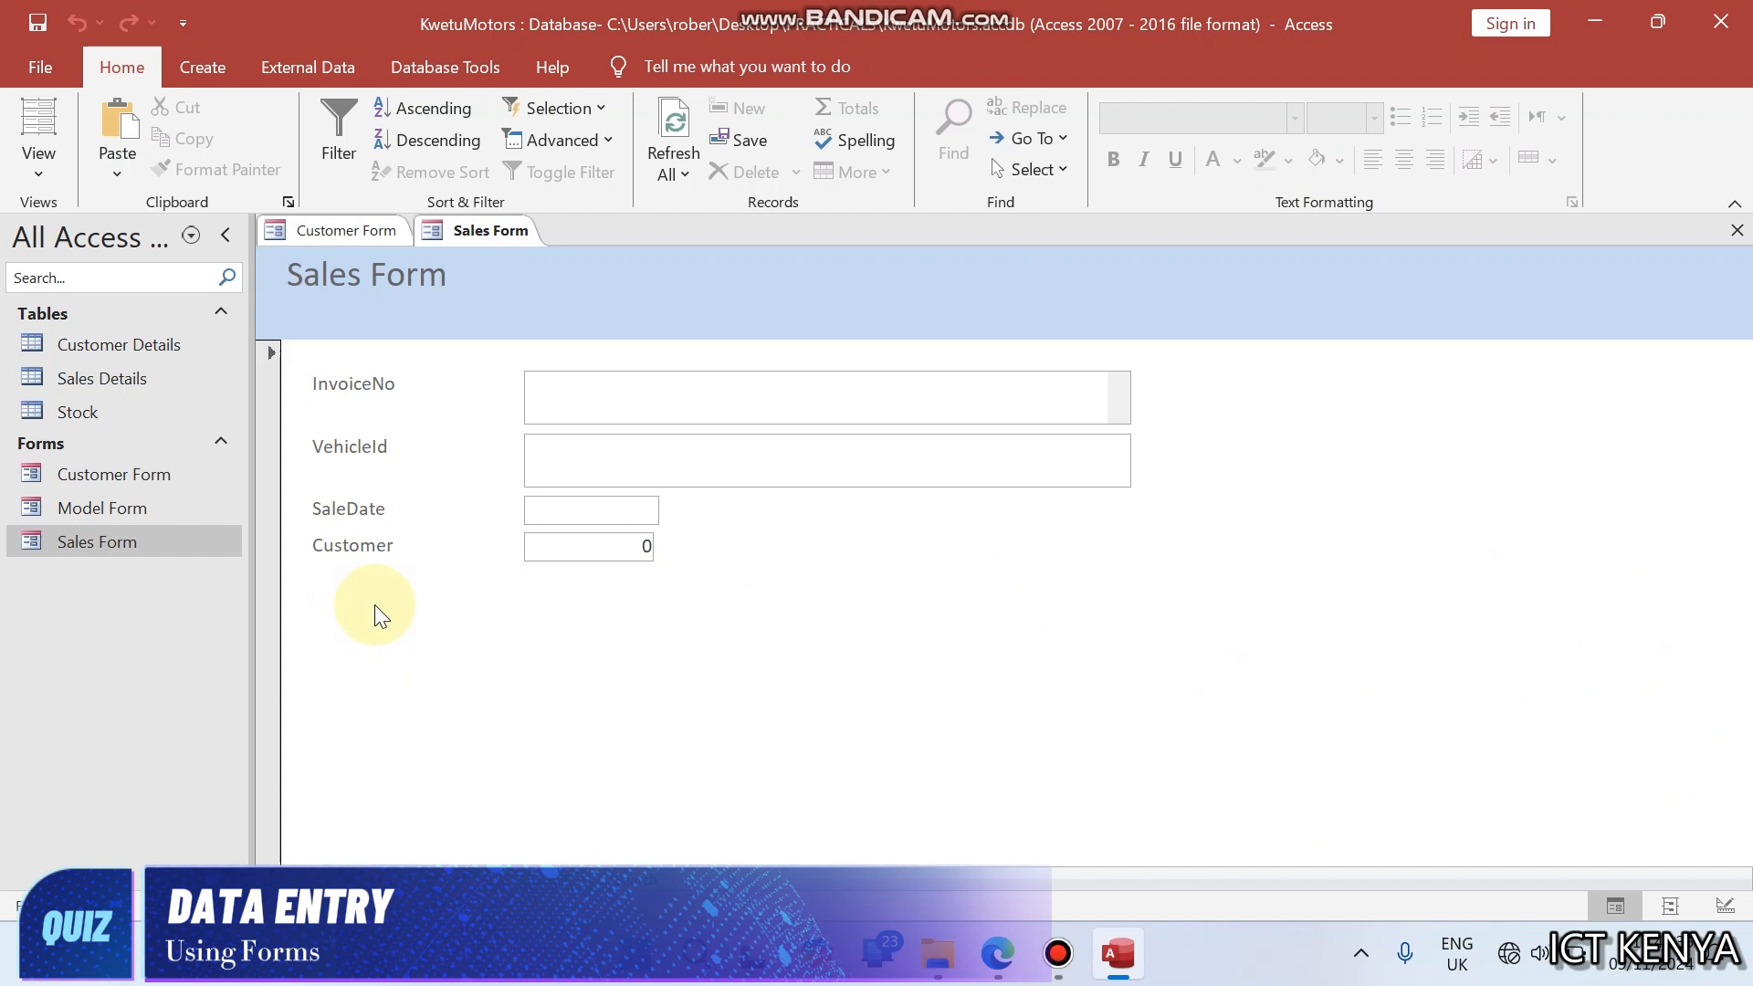
- Place the exam paper and the database side by side, and read the query, report and printing tasks (f) to (i)
key("alt+Tab")
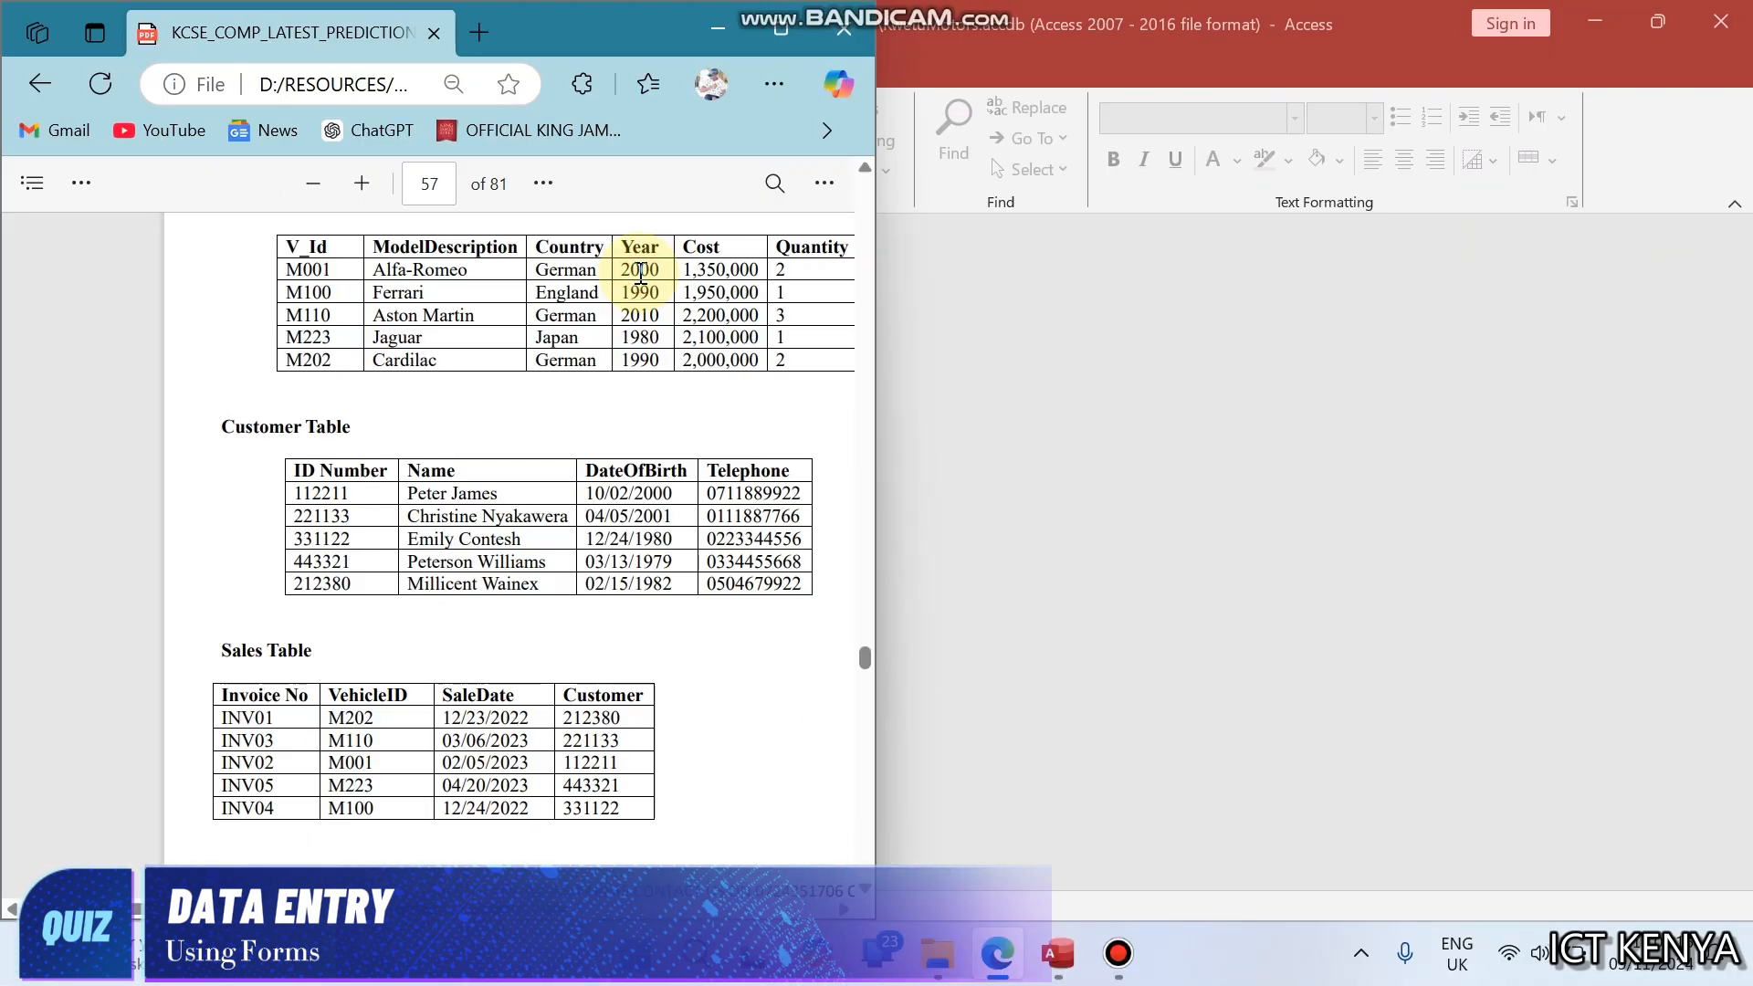
key("super+Right")
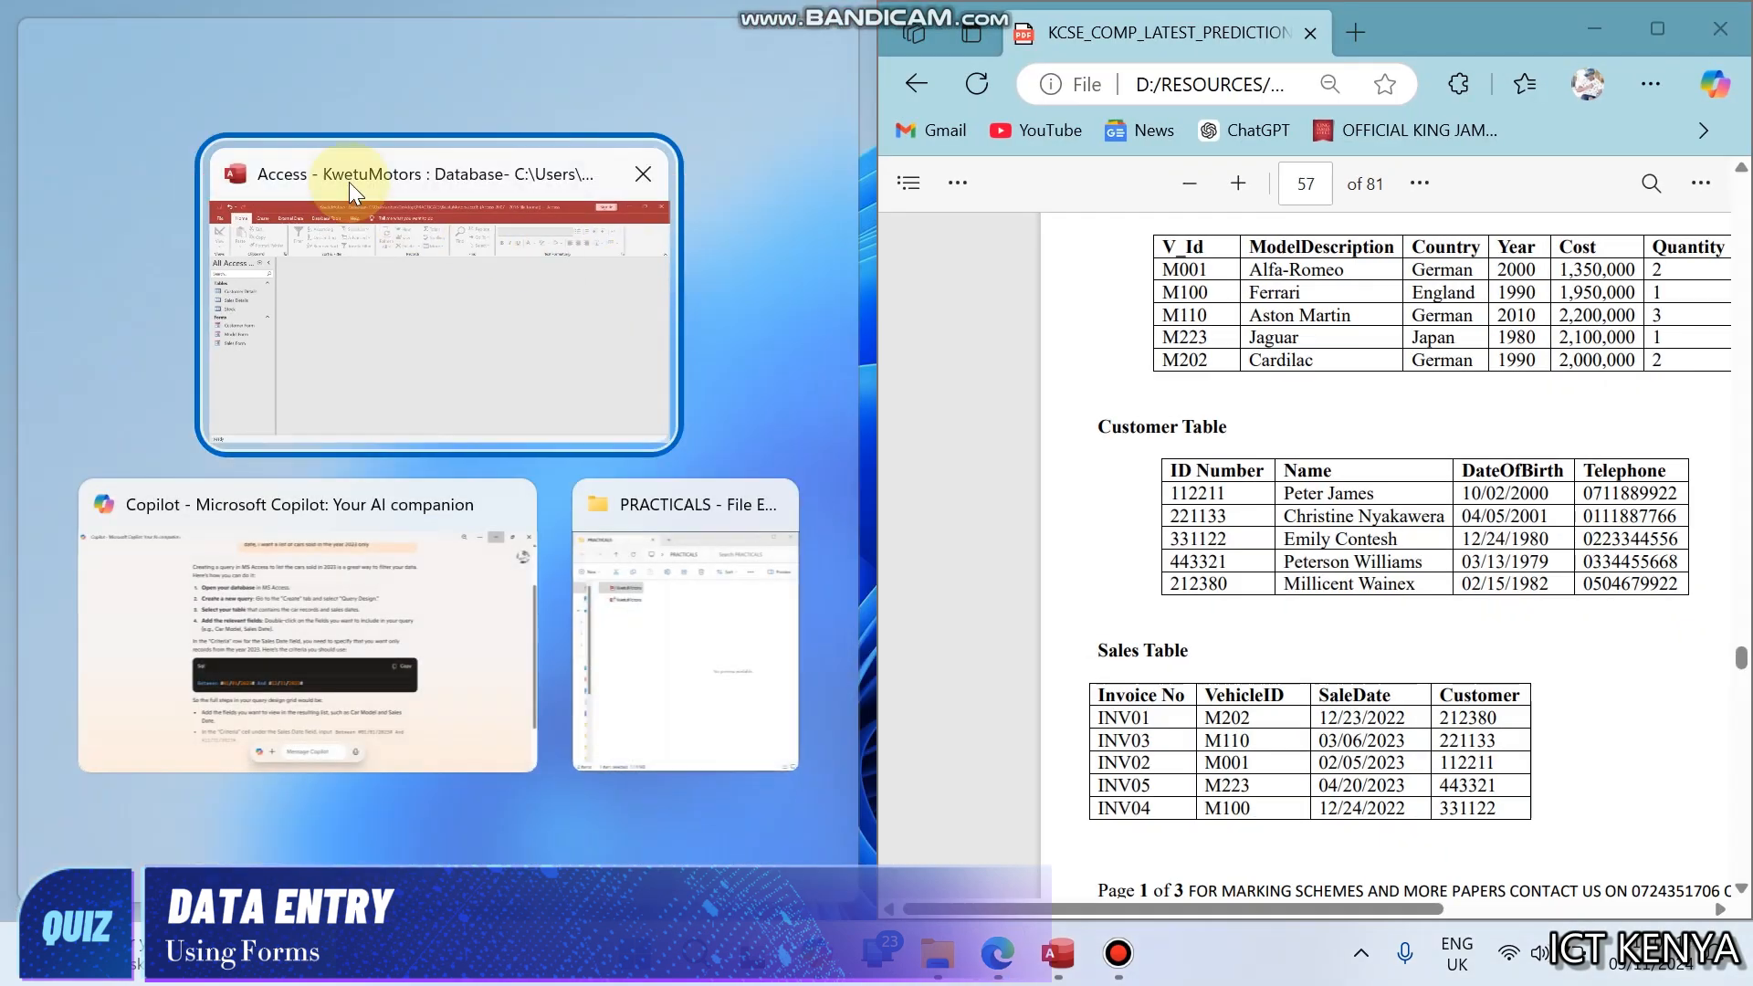
left_click(369, 305)
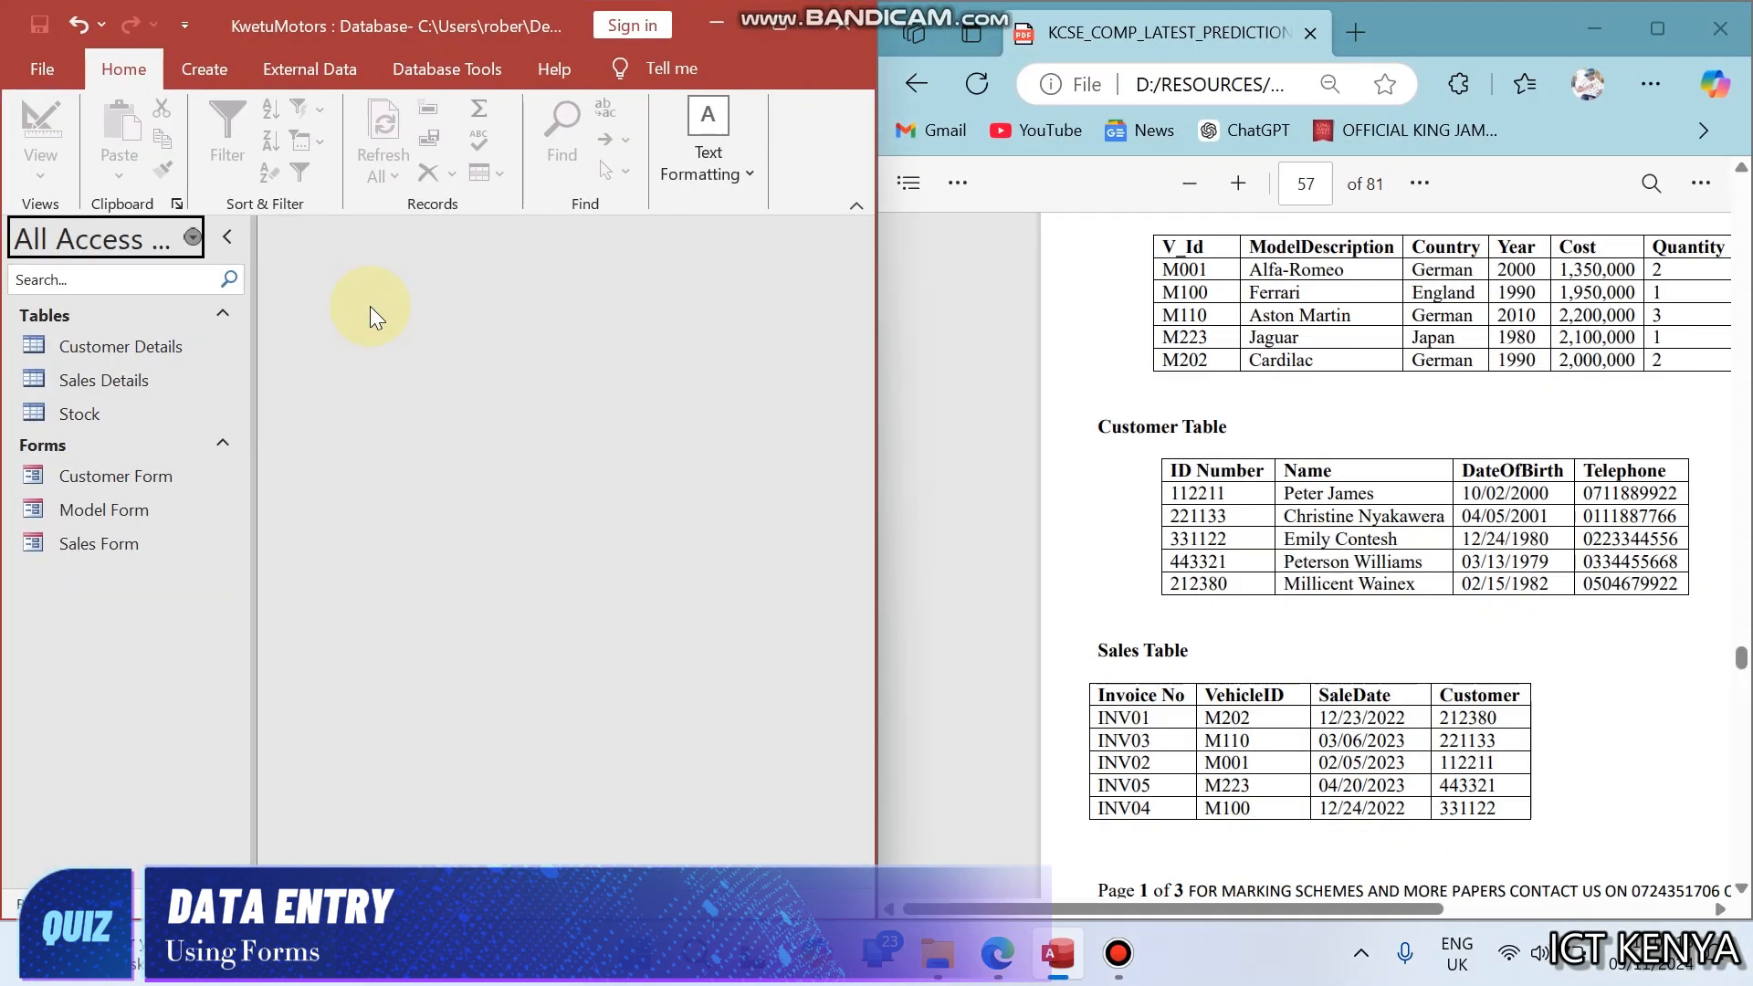
left_click(1136, 500)
scroll(1136, 500, "down", 7)
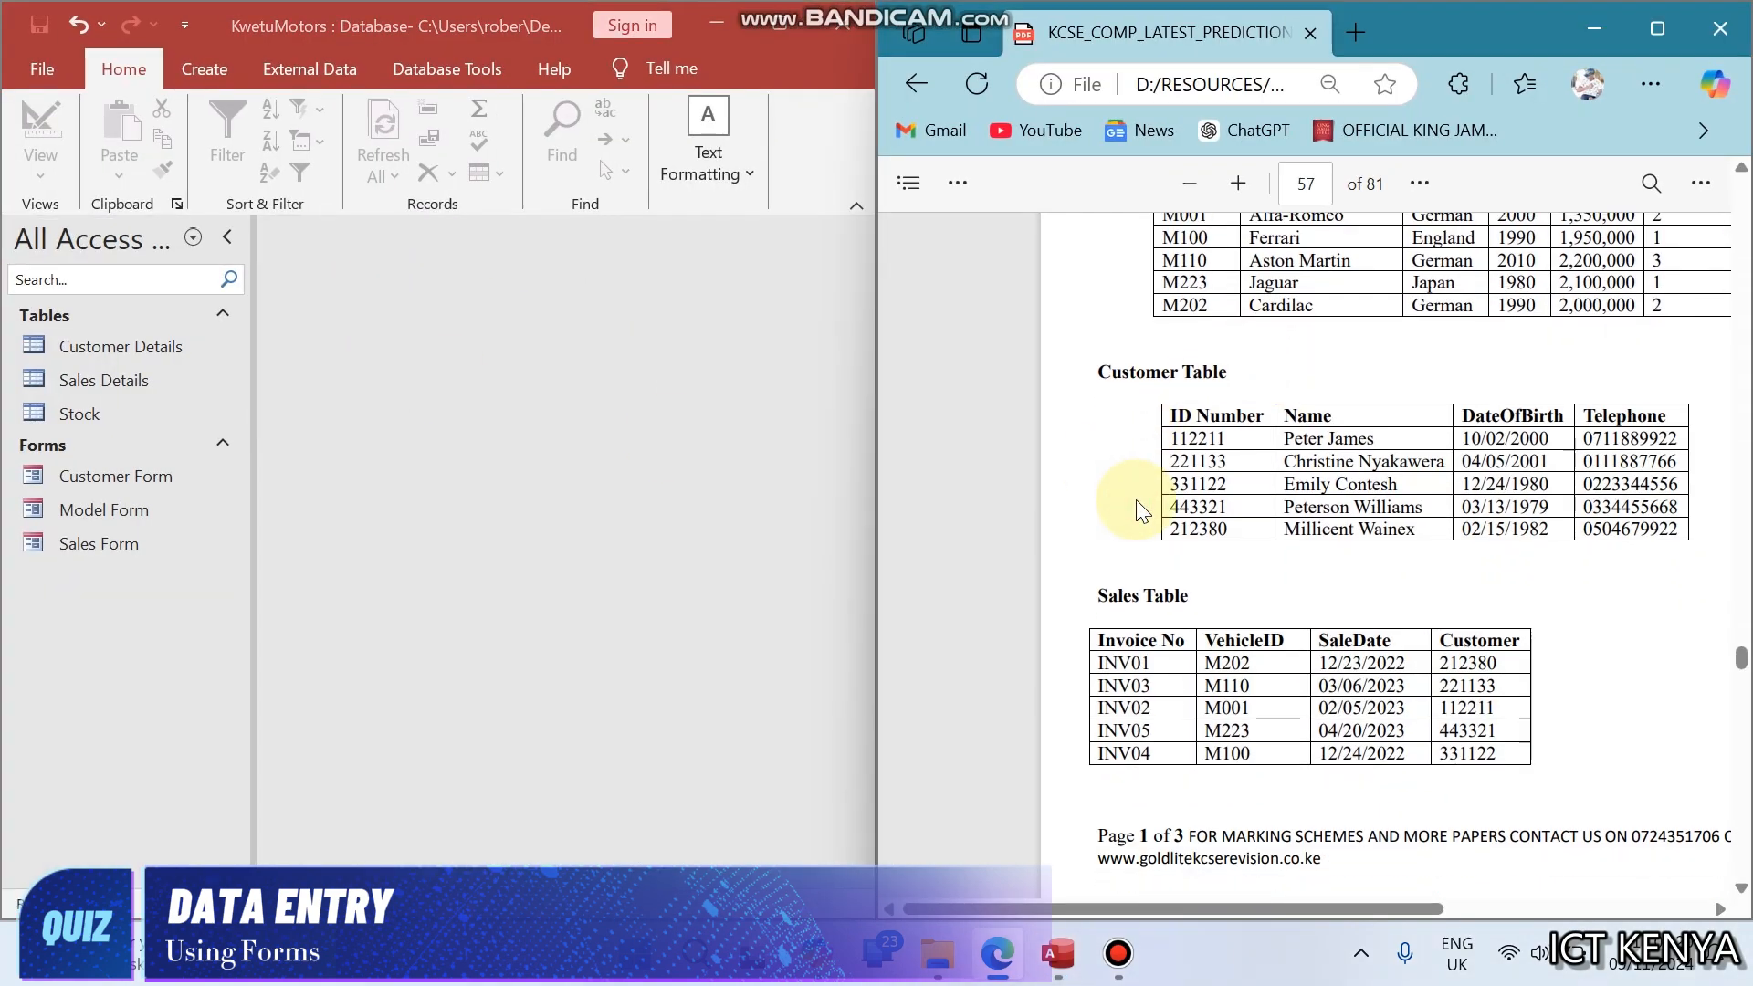
scroll(1136, 500, "down", 1)
scroll(1136, 501, "up", 1)
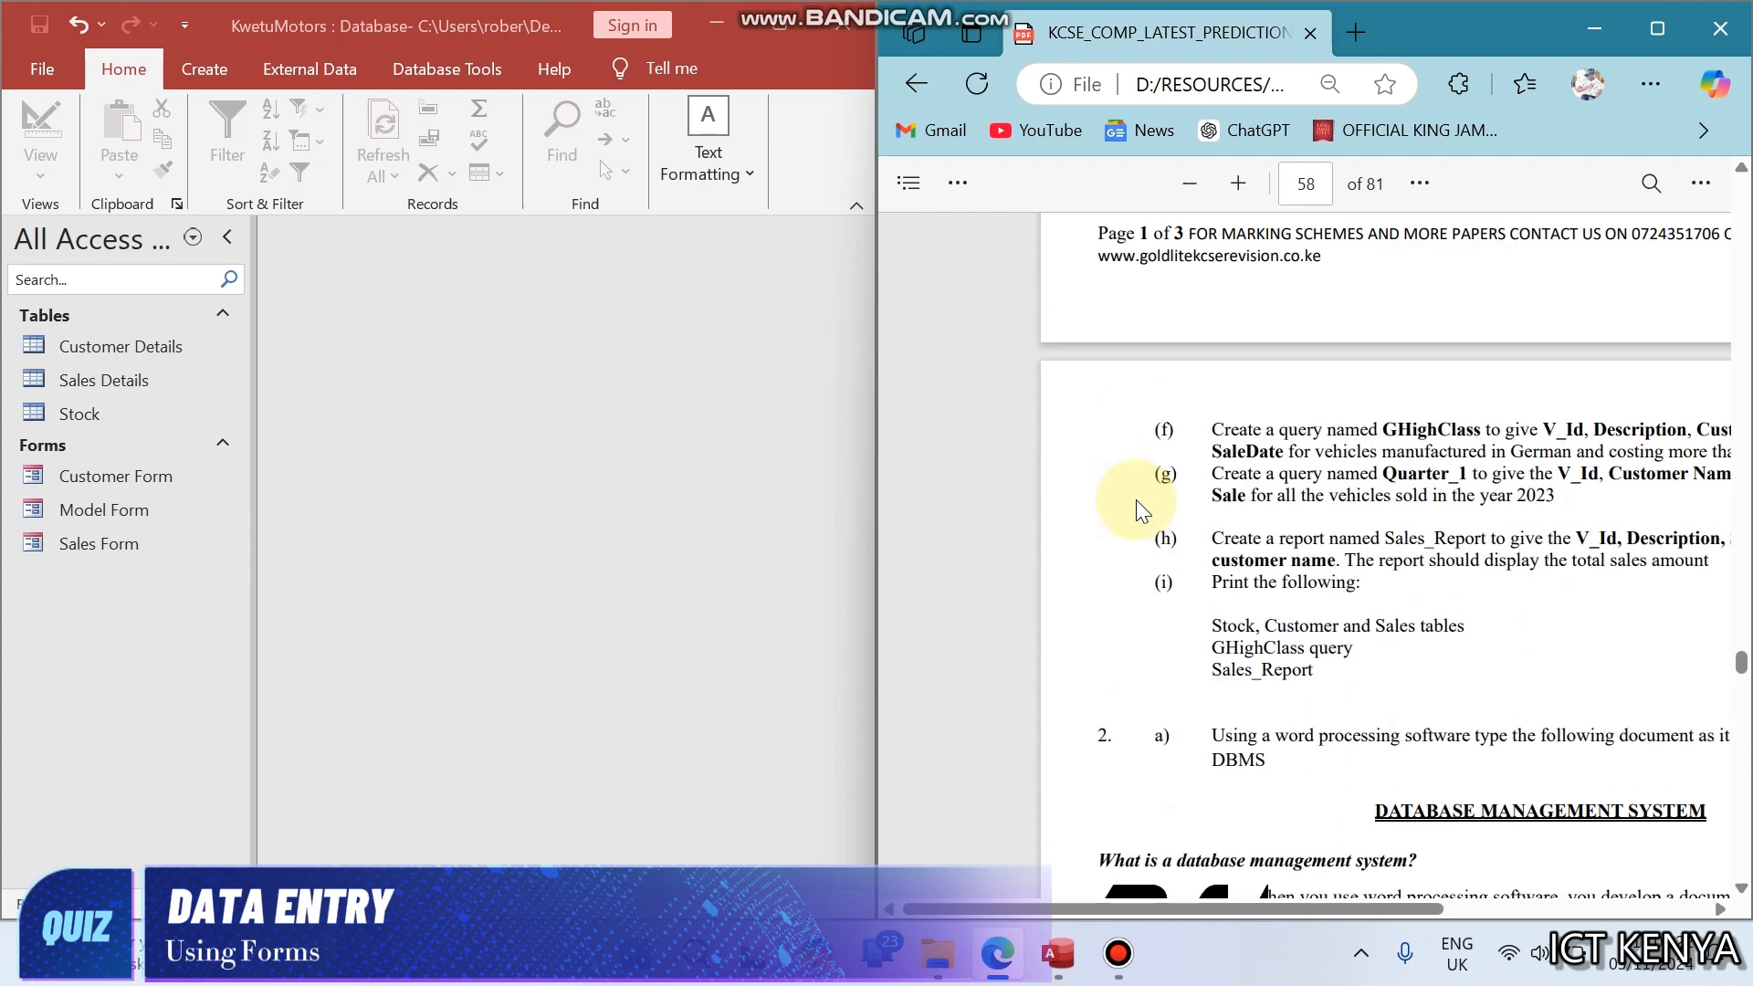
scroll(1136, 501, "right", 3)
scroll(1136, 500, "right", 1)
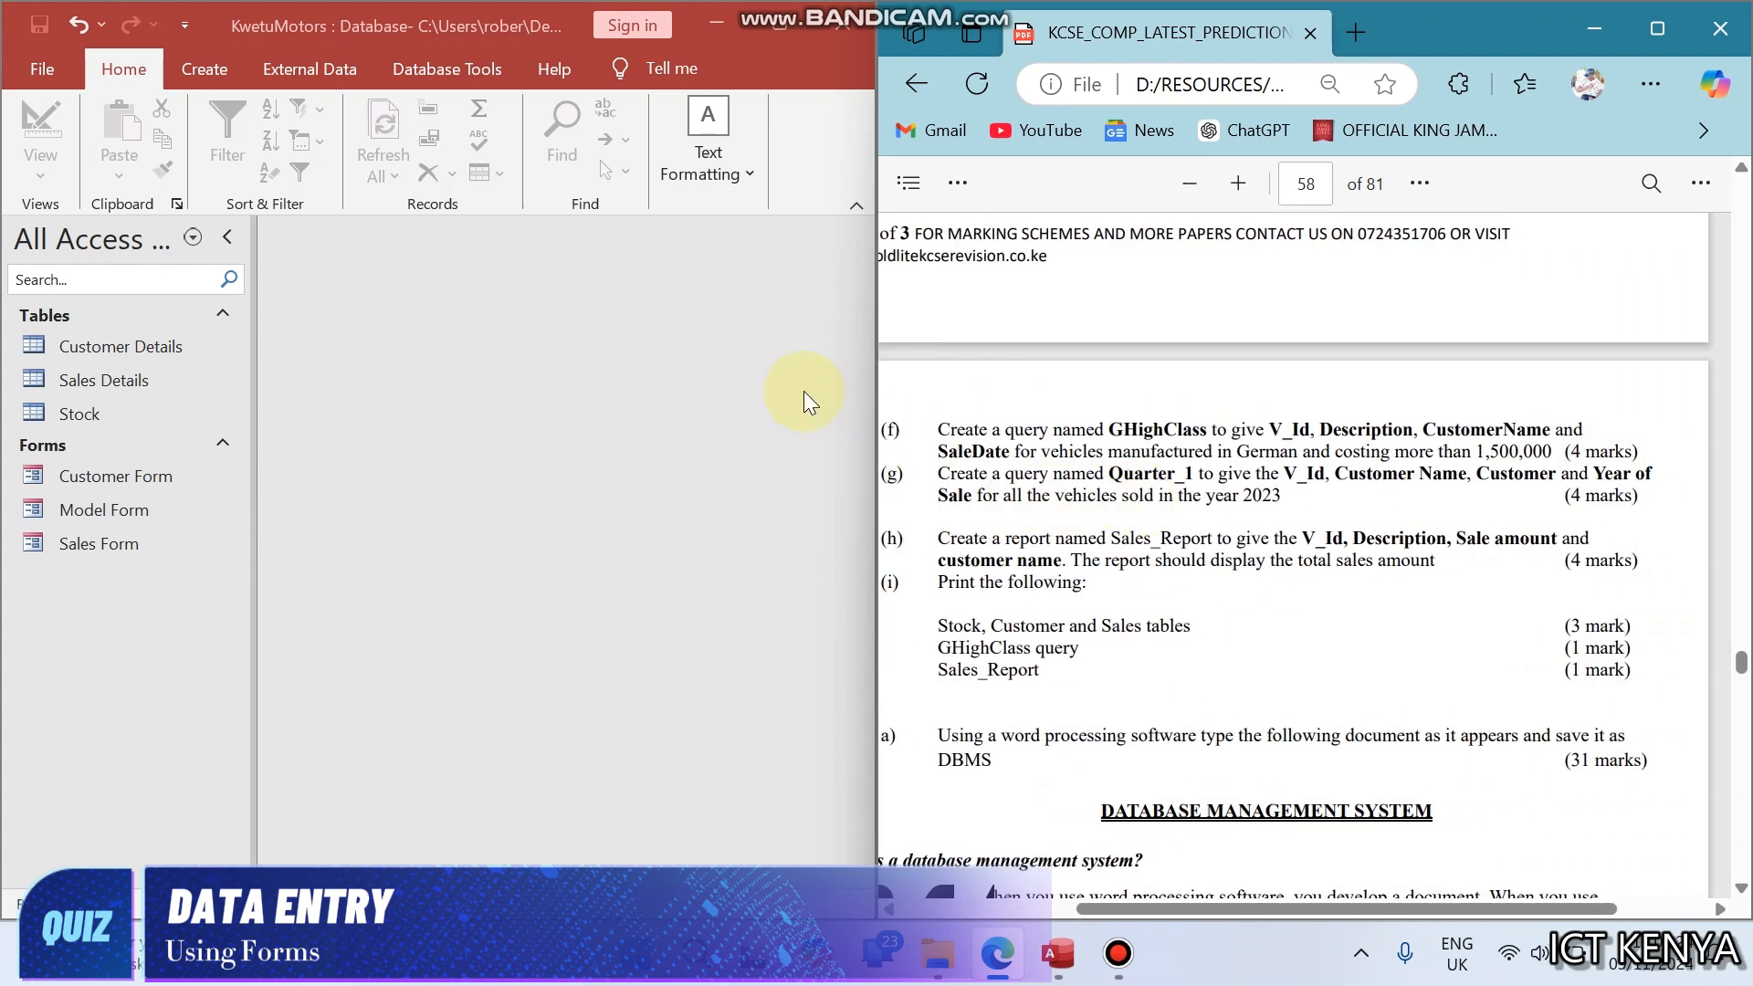
- Start a new query with the Simple Query Wizard and add the VehicleId field from the Sales Details table
left_click(234, 68)
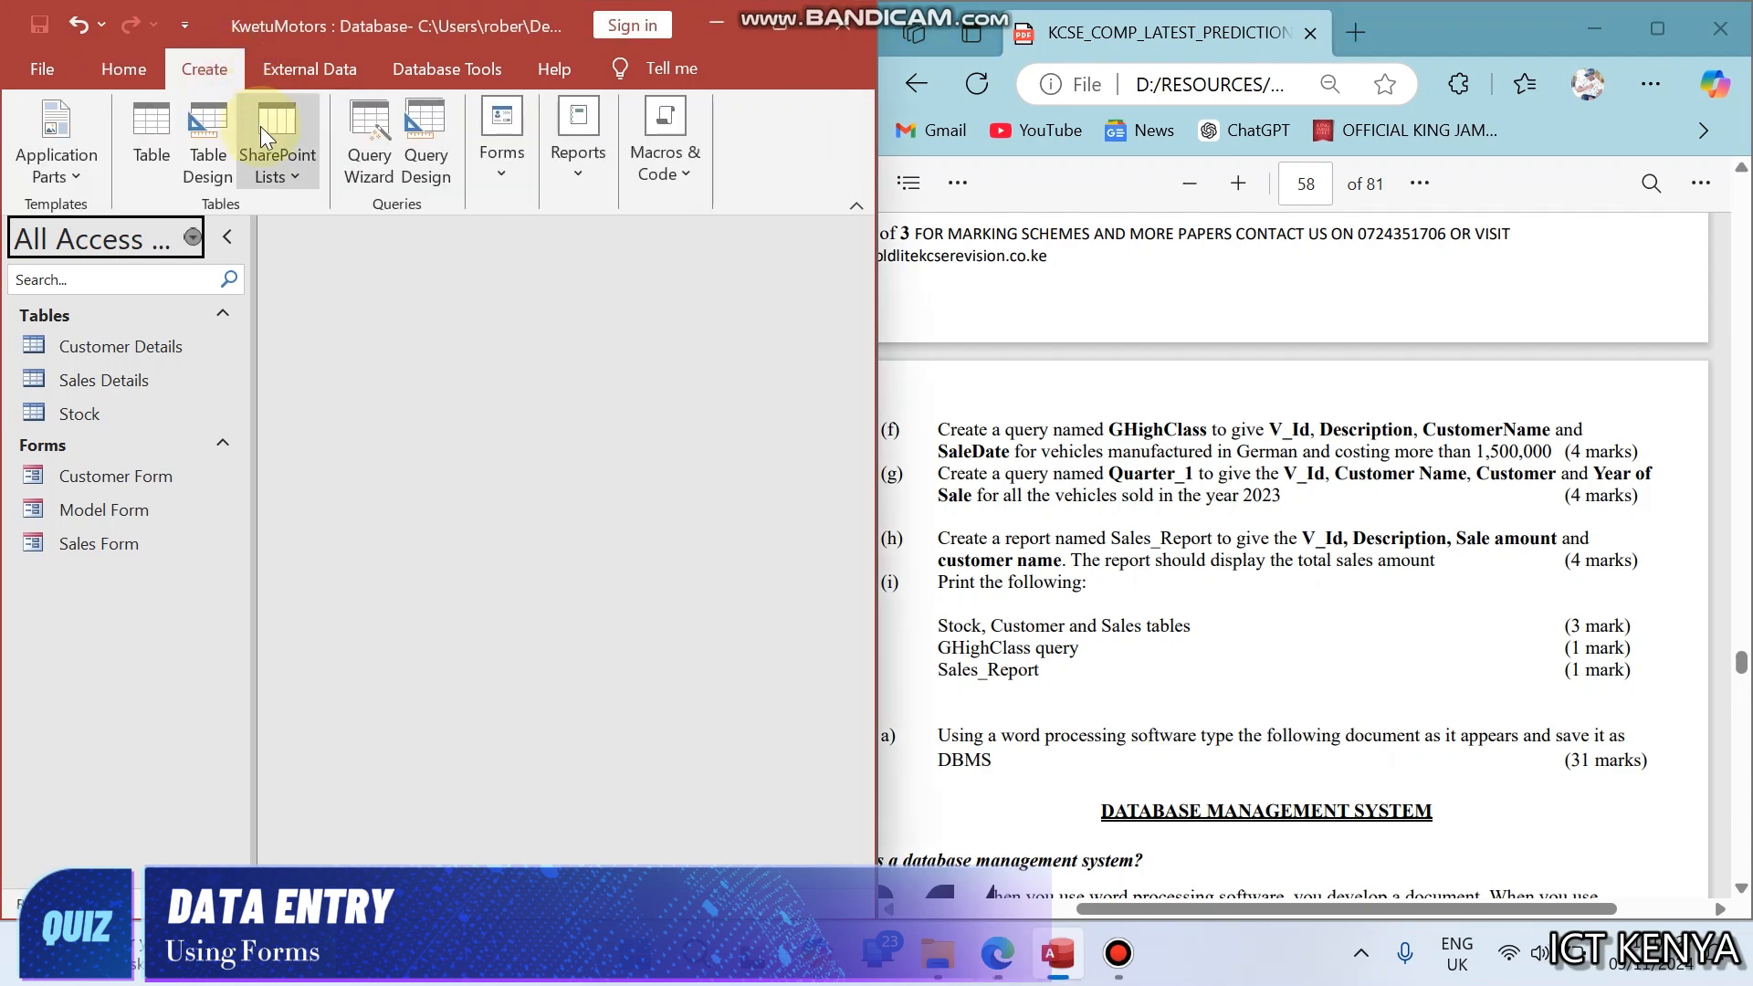
left_click(374, 156)
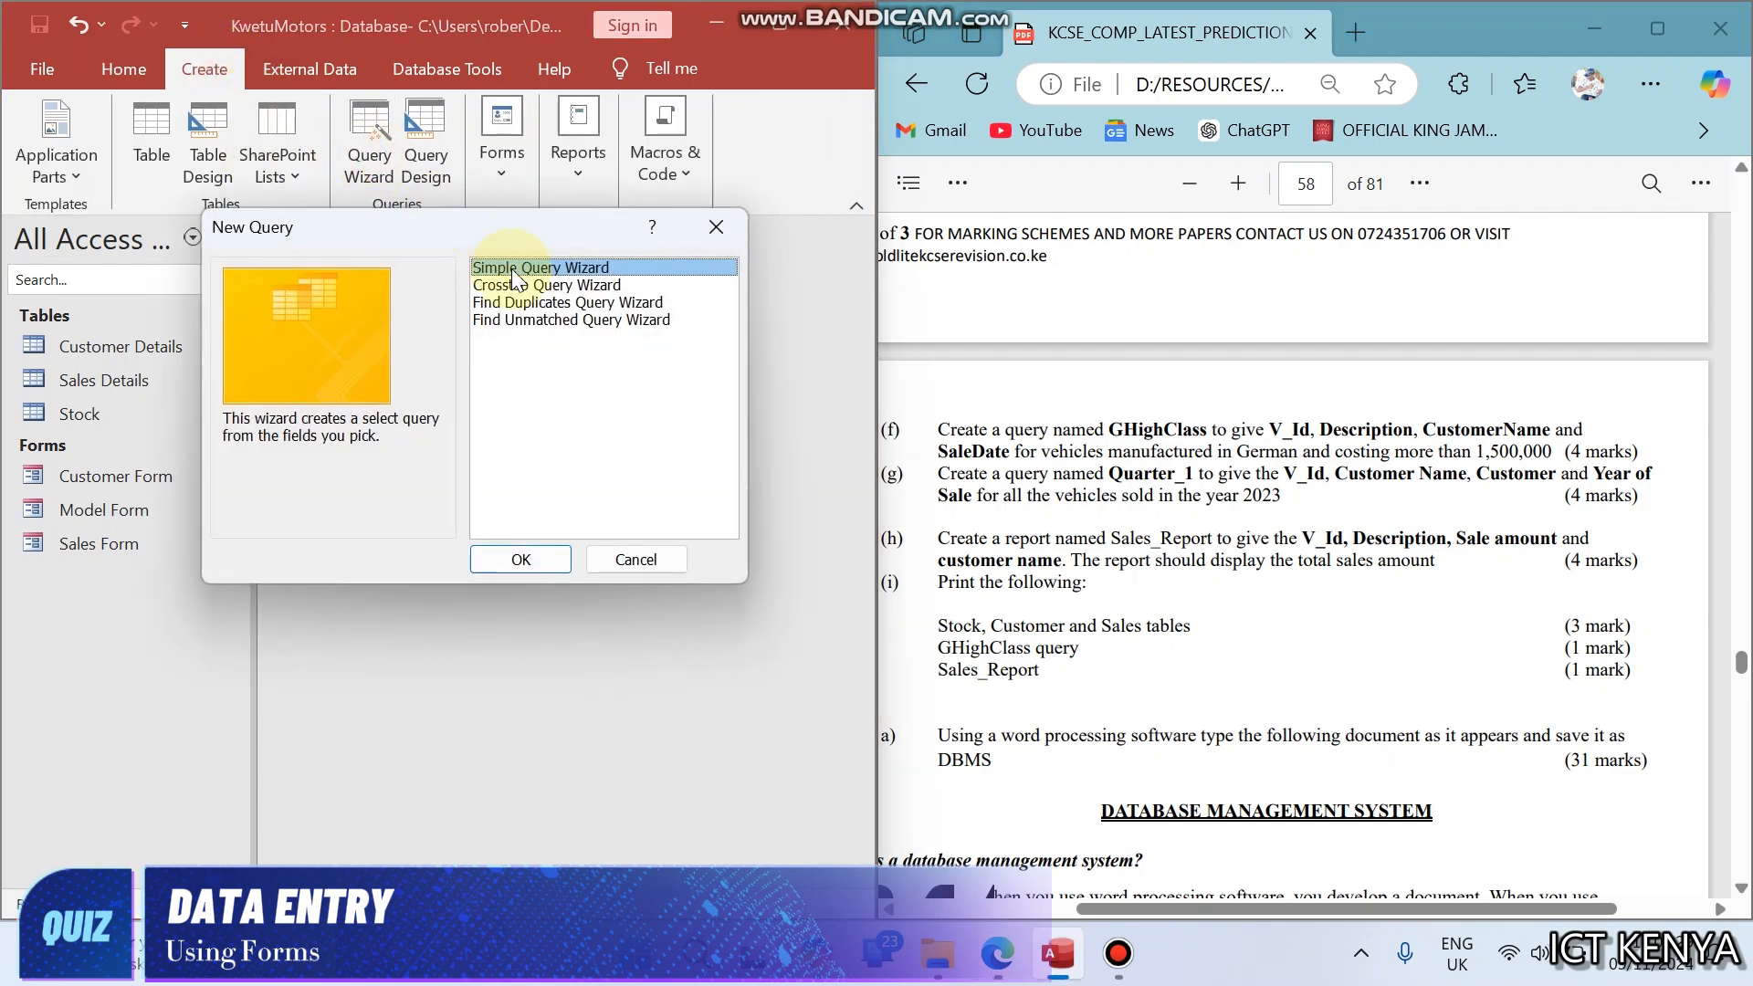
left_click(544, 561)
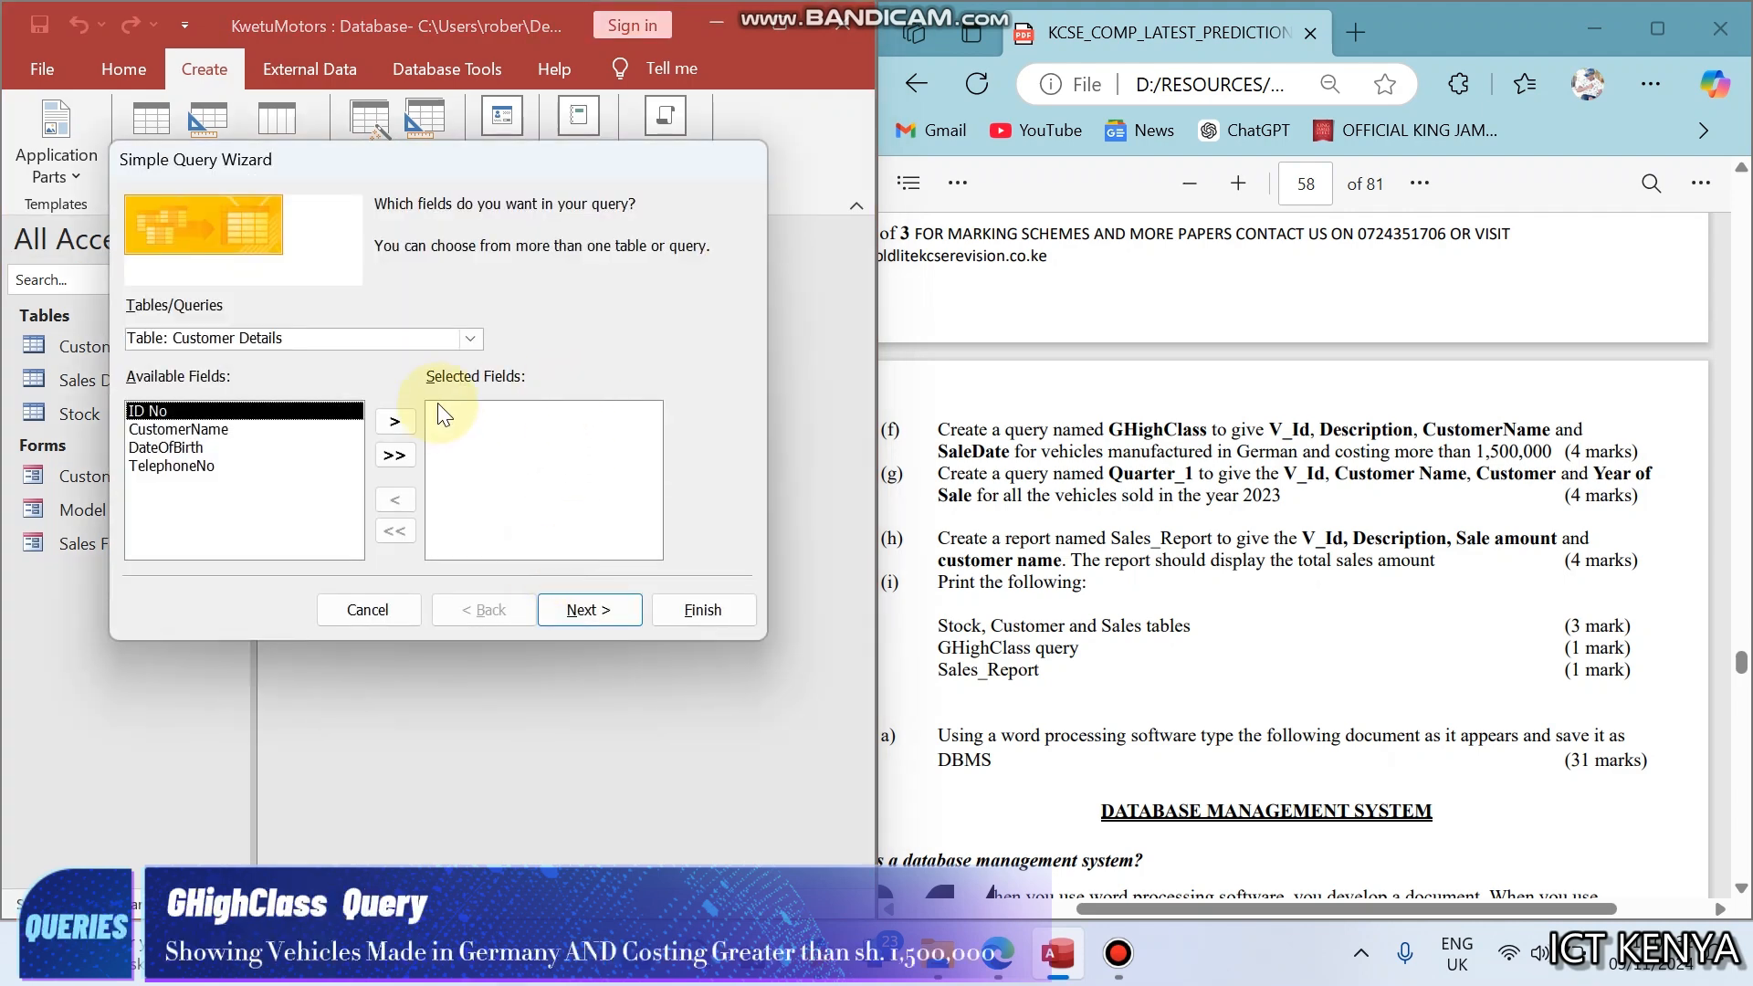
left_click(469, 336)
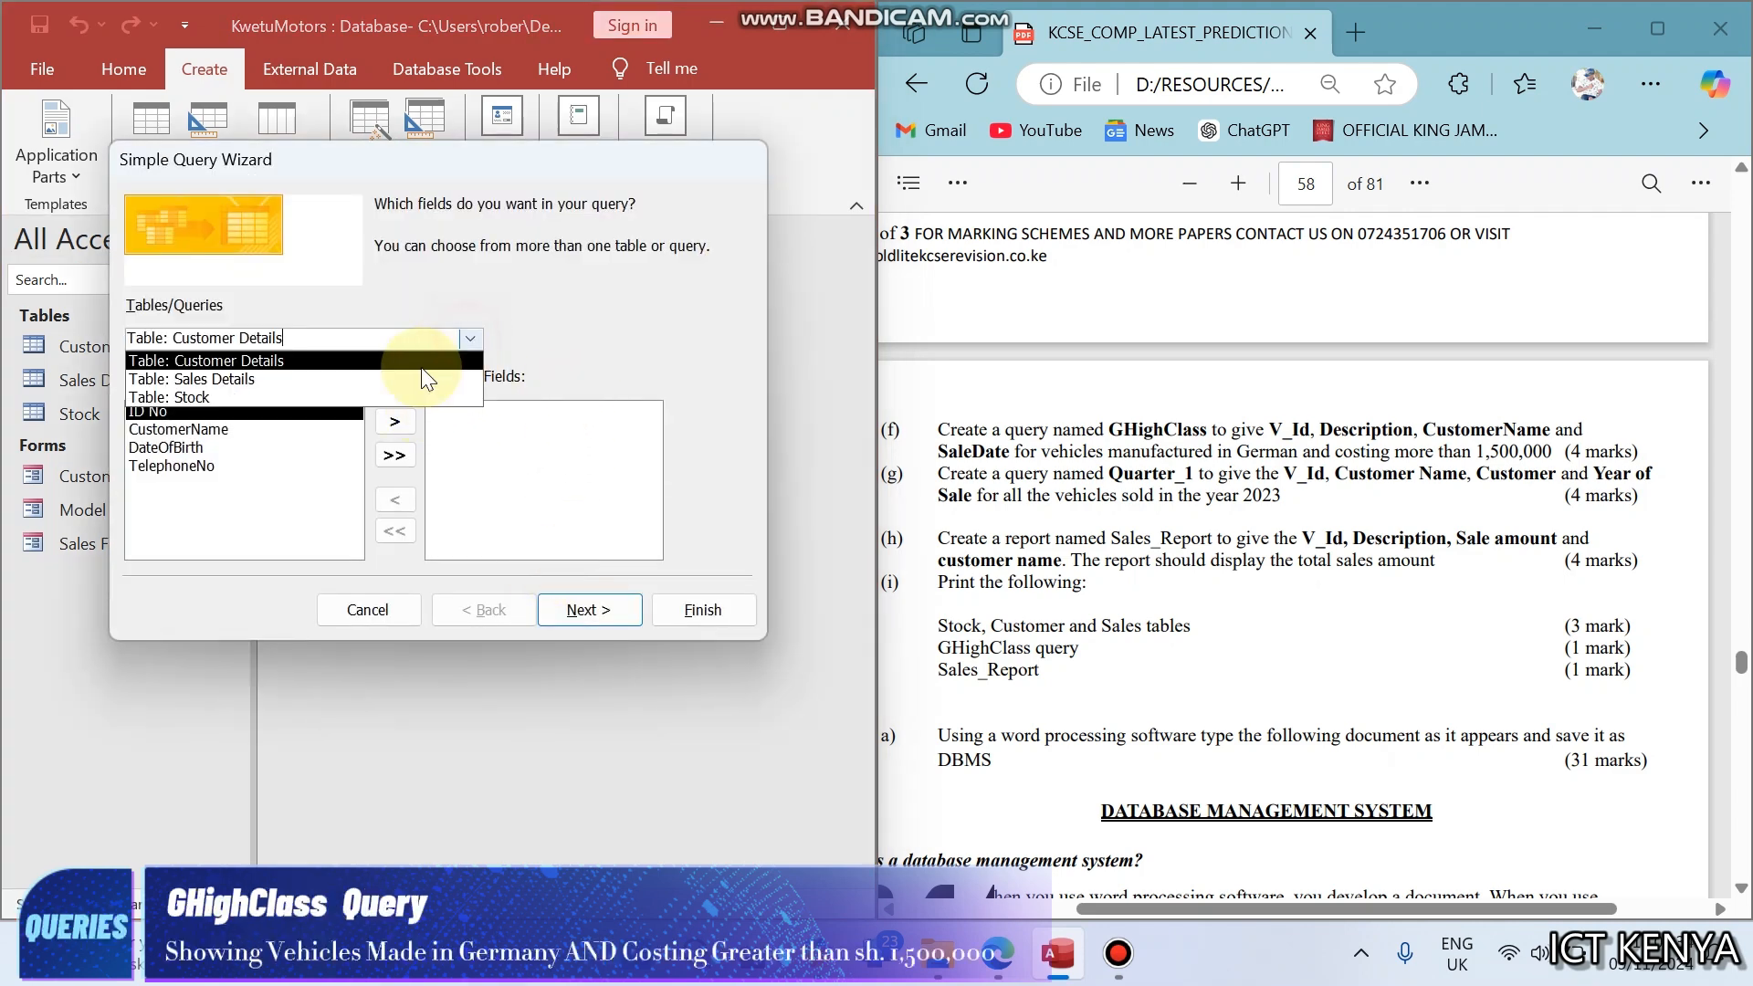
left_click(355, 382)
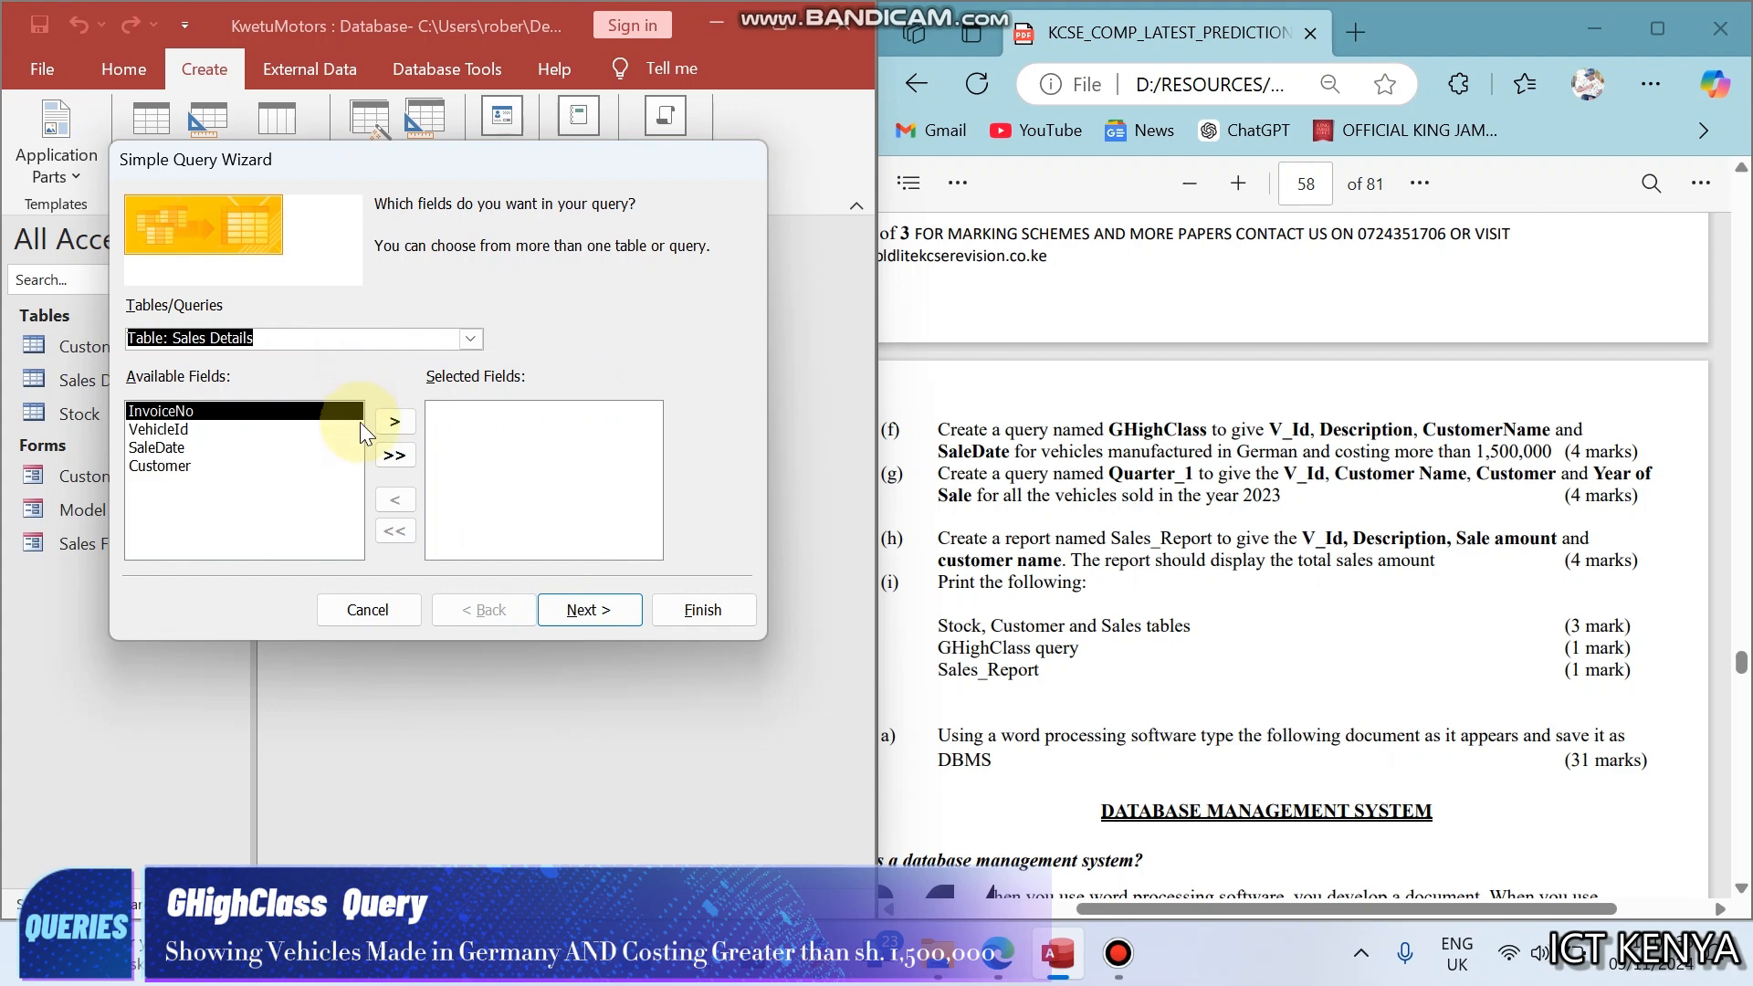
double_click(167, 435)
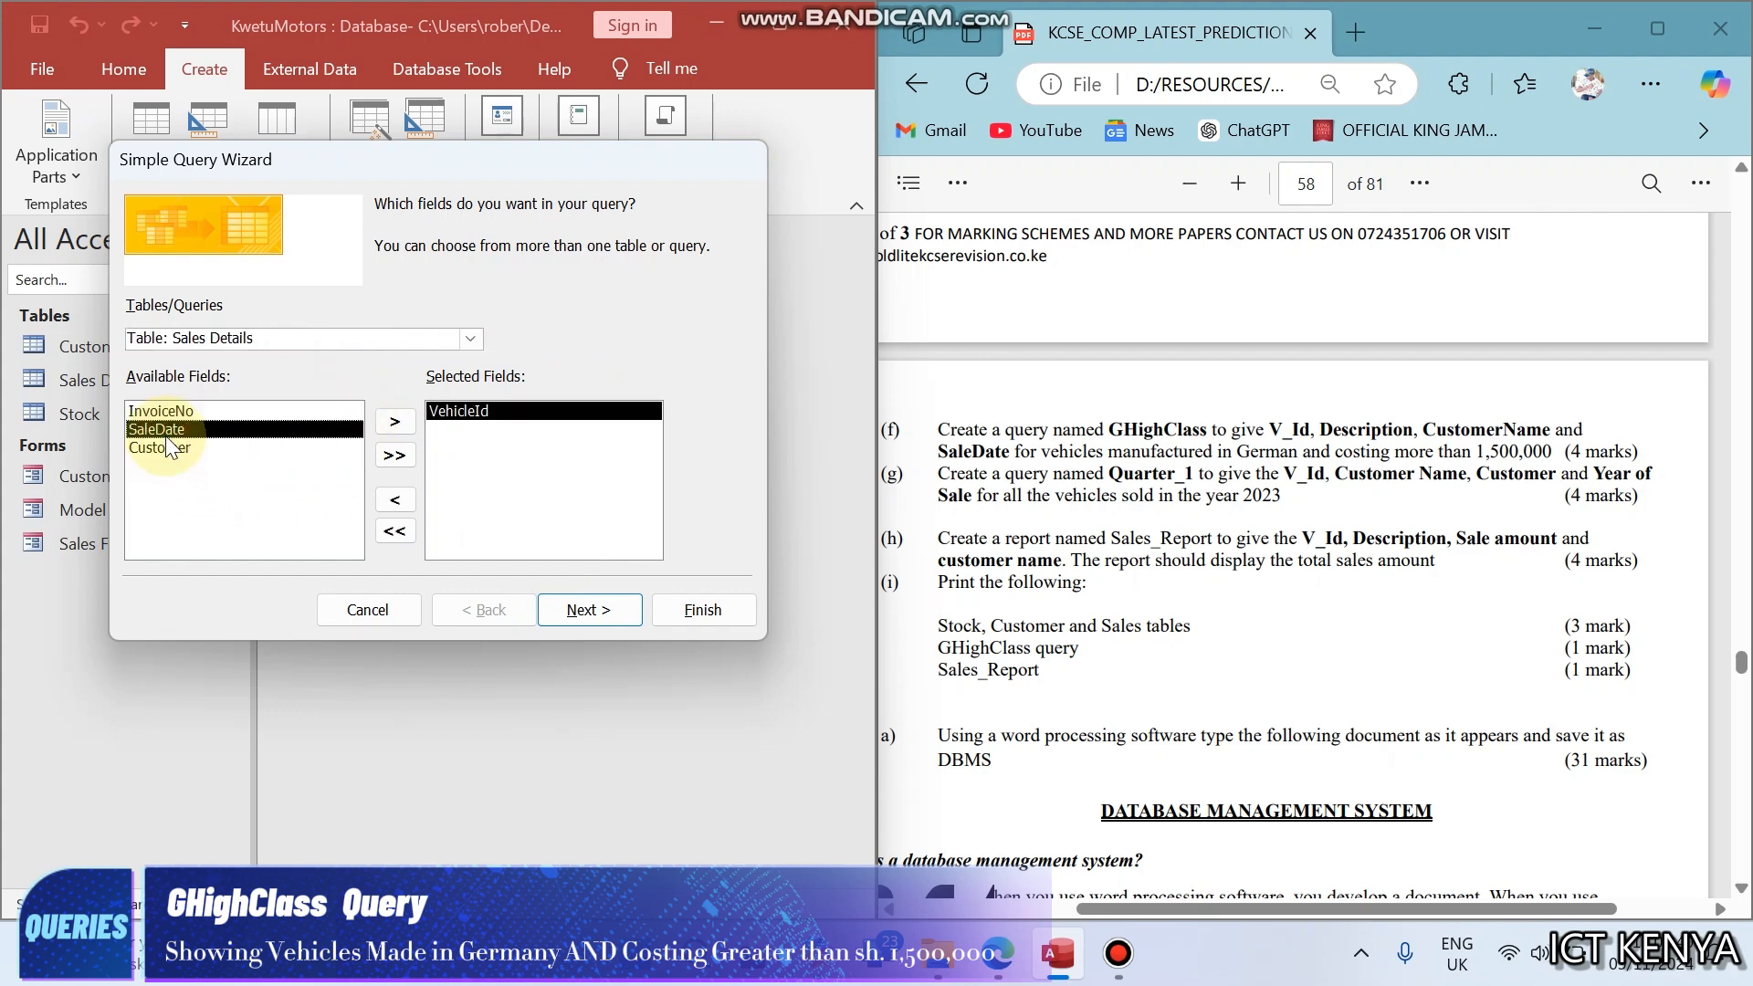
- Add ModelDescription from the Stock table and CustomerName from the Customer Details table to the query's selected fields
left_click(475, 340)
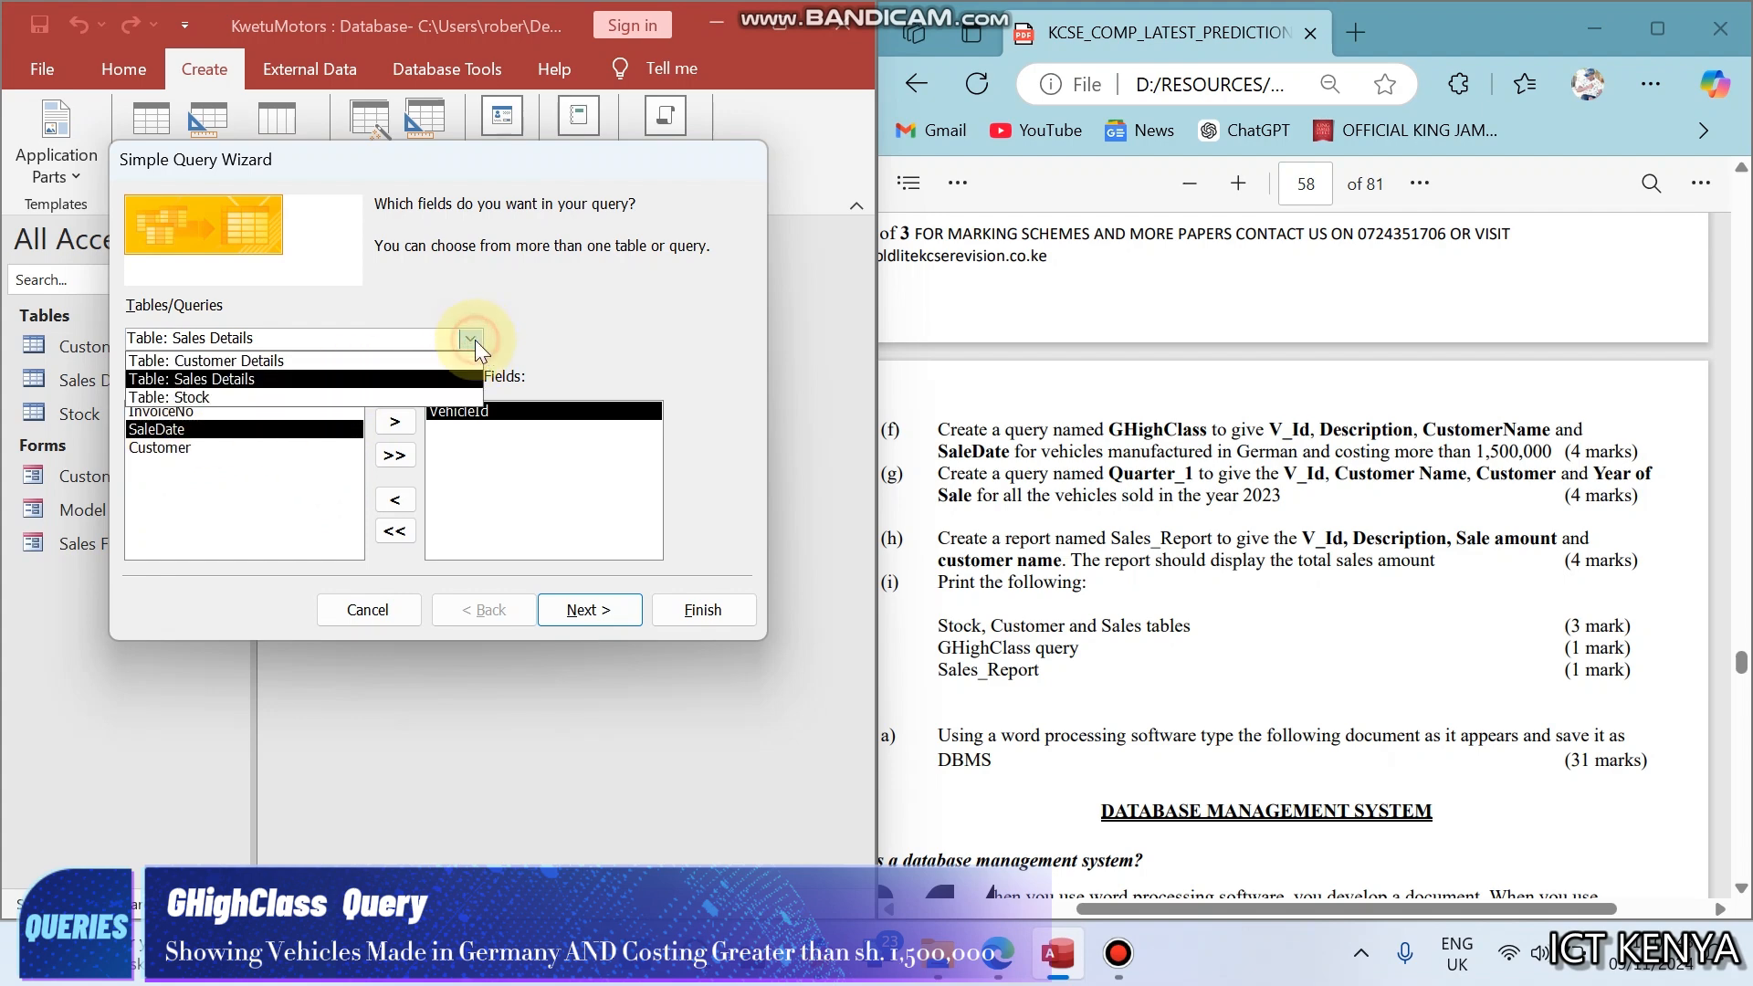
left_click(338, 396)
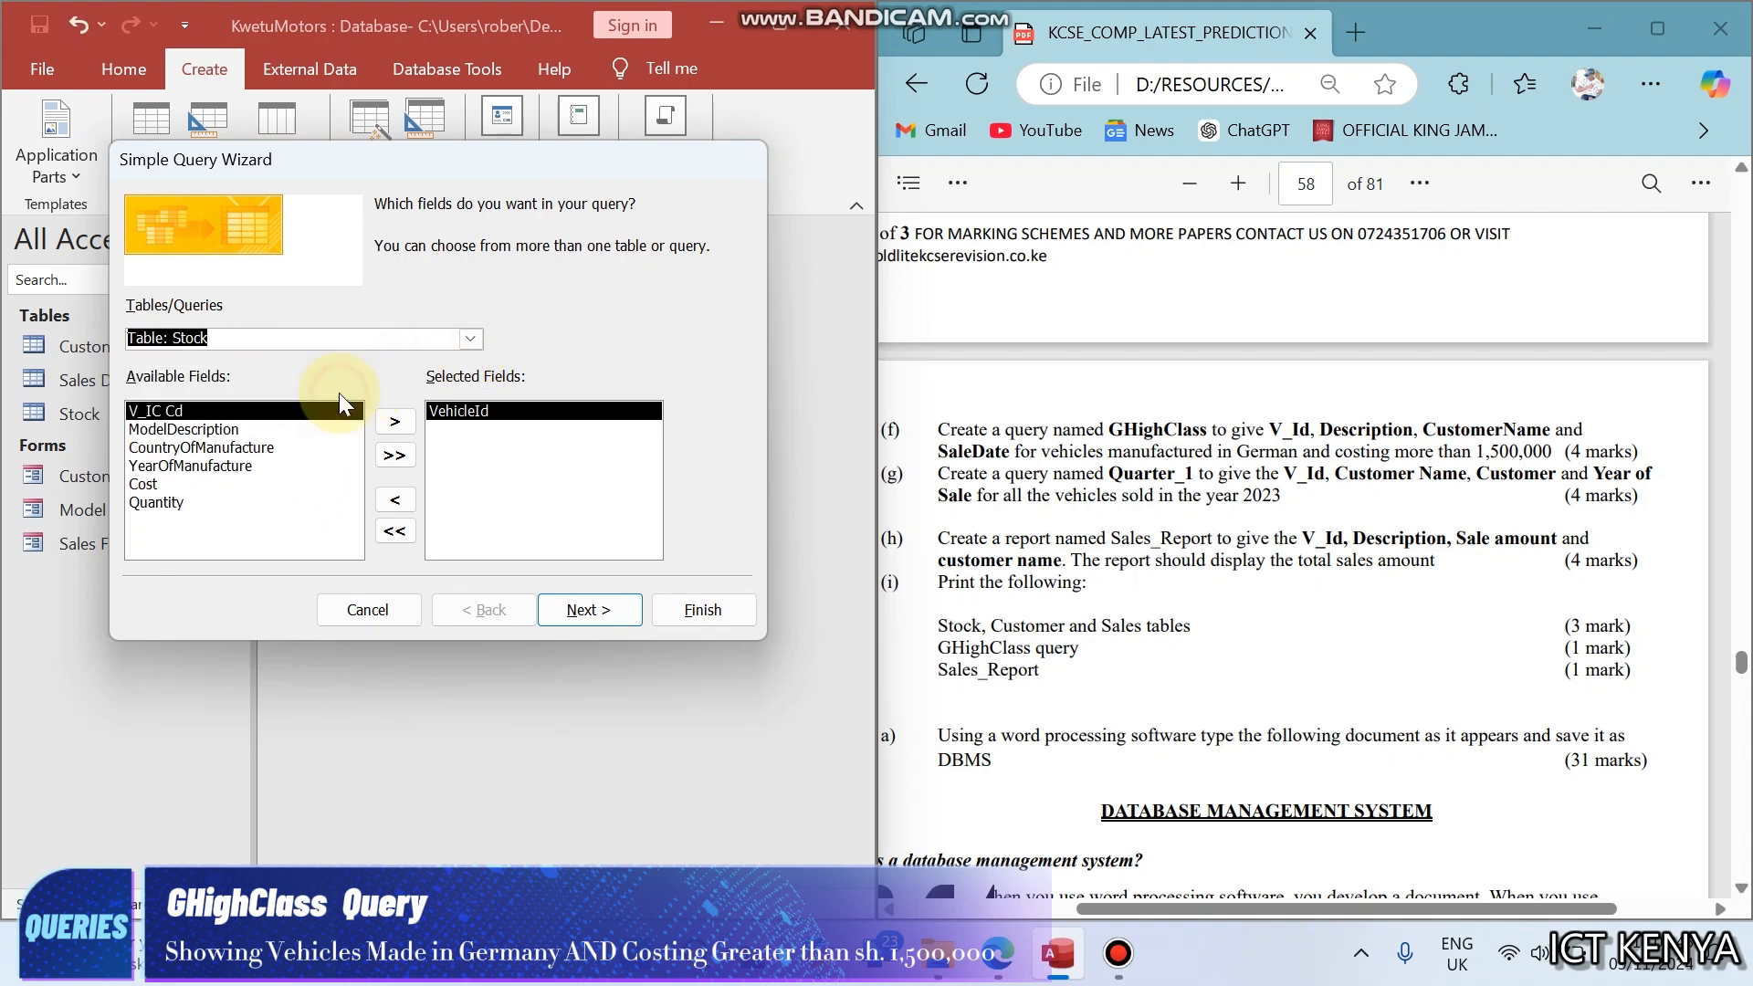
double_click(209, 432)
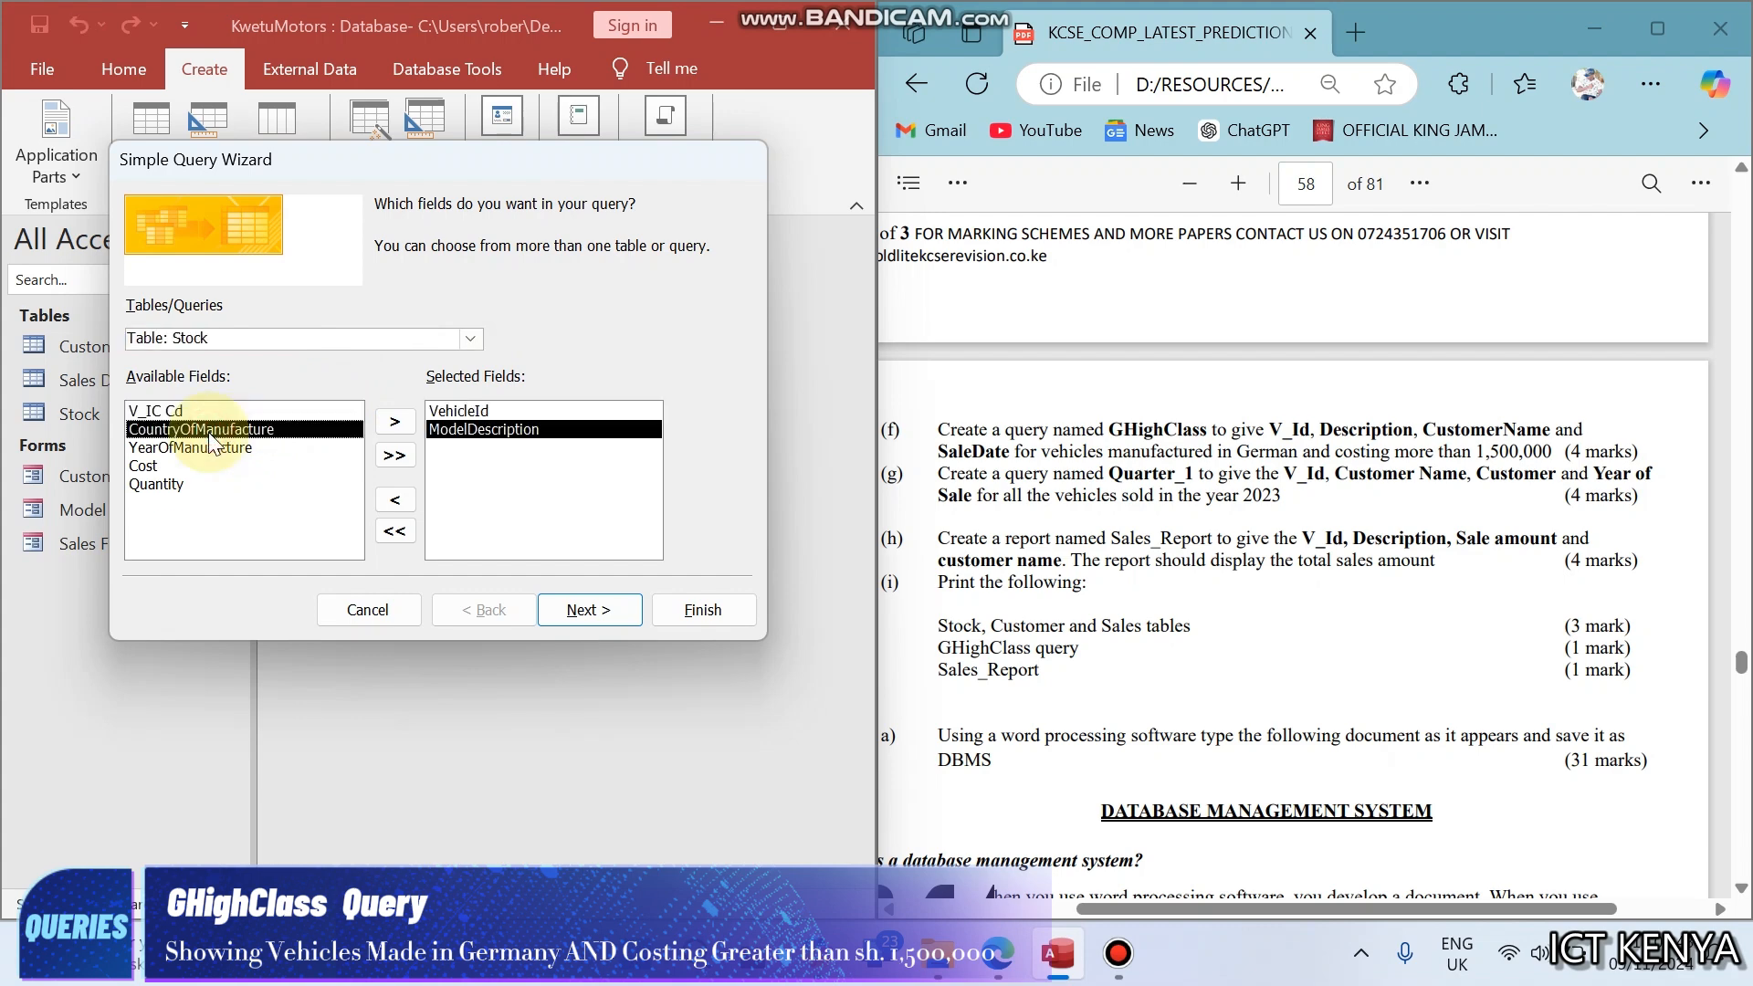
left_click(469, 338)
left_click(393, 361)
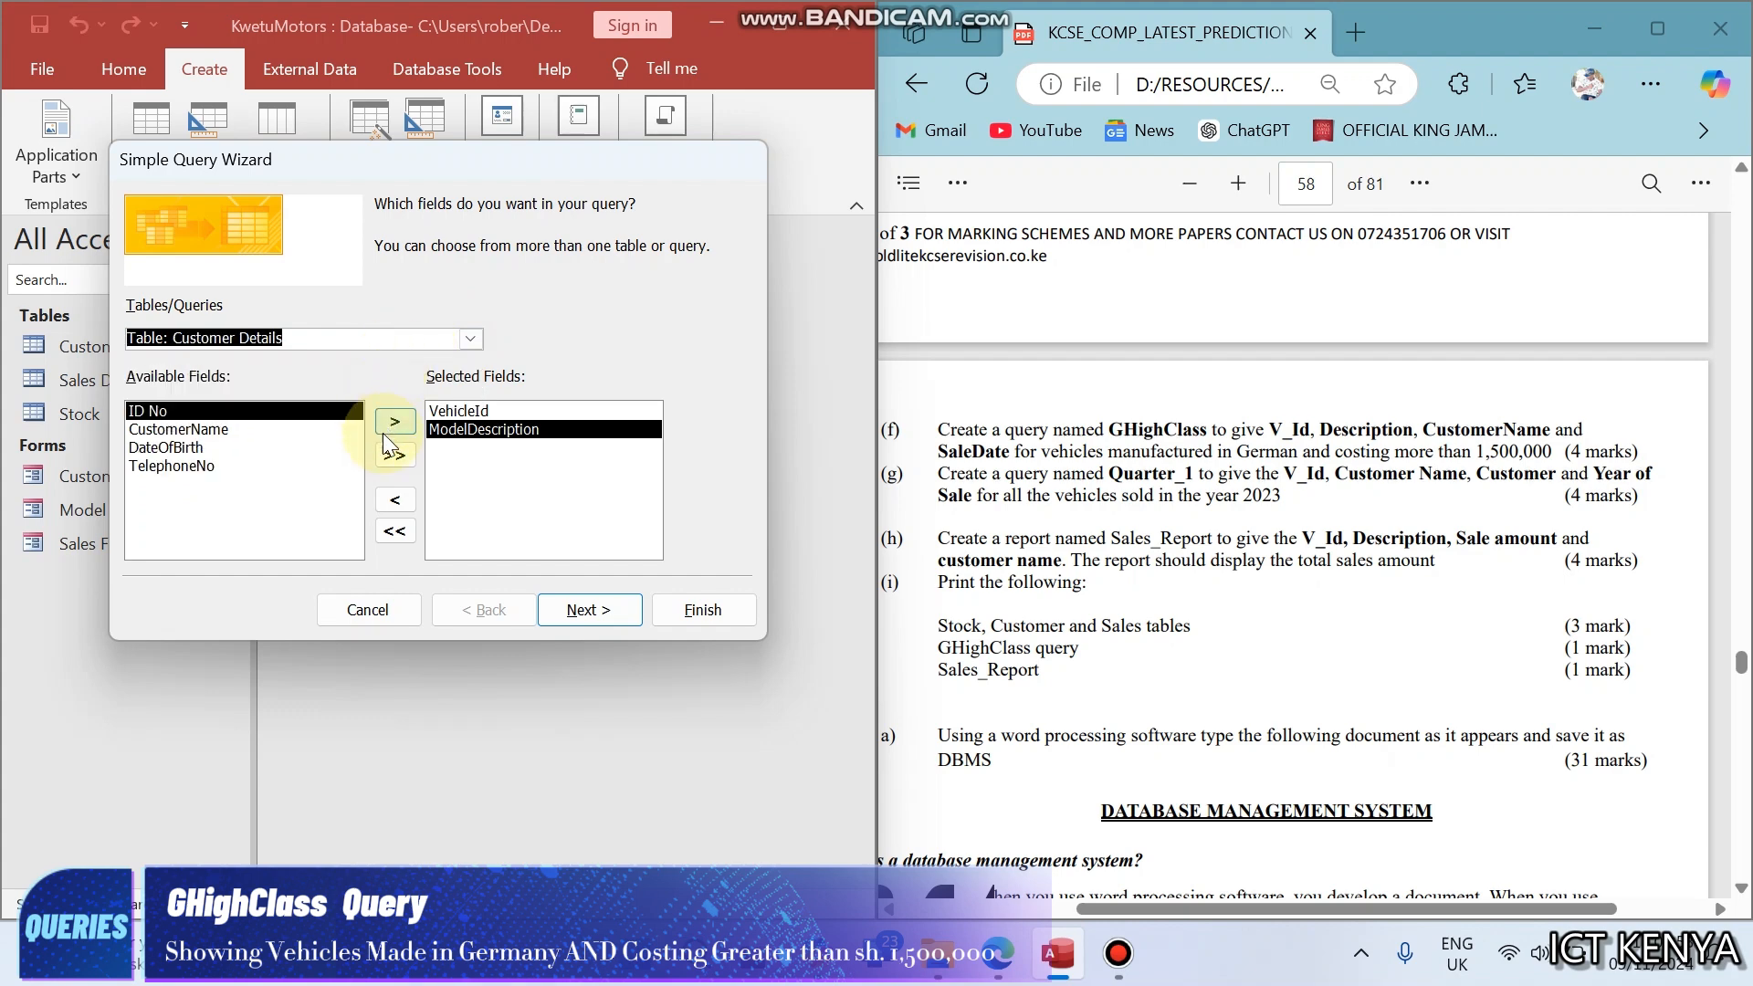
double_click(287, 430)
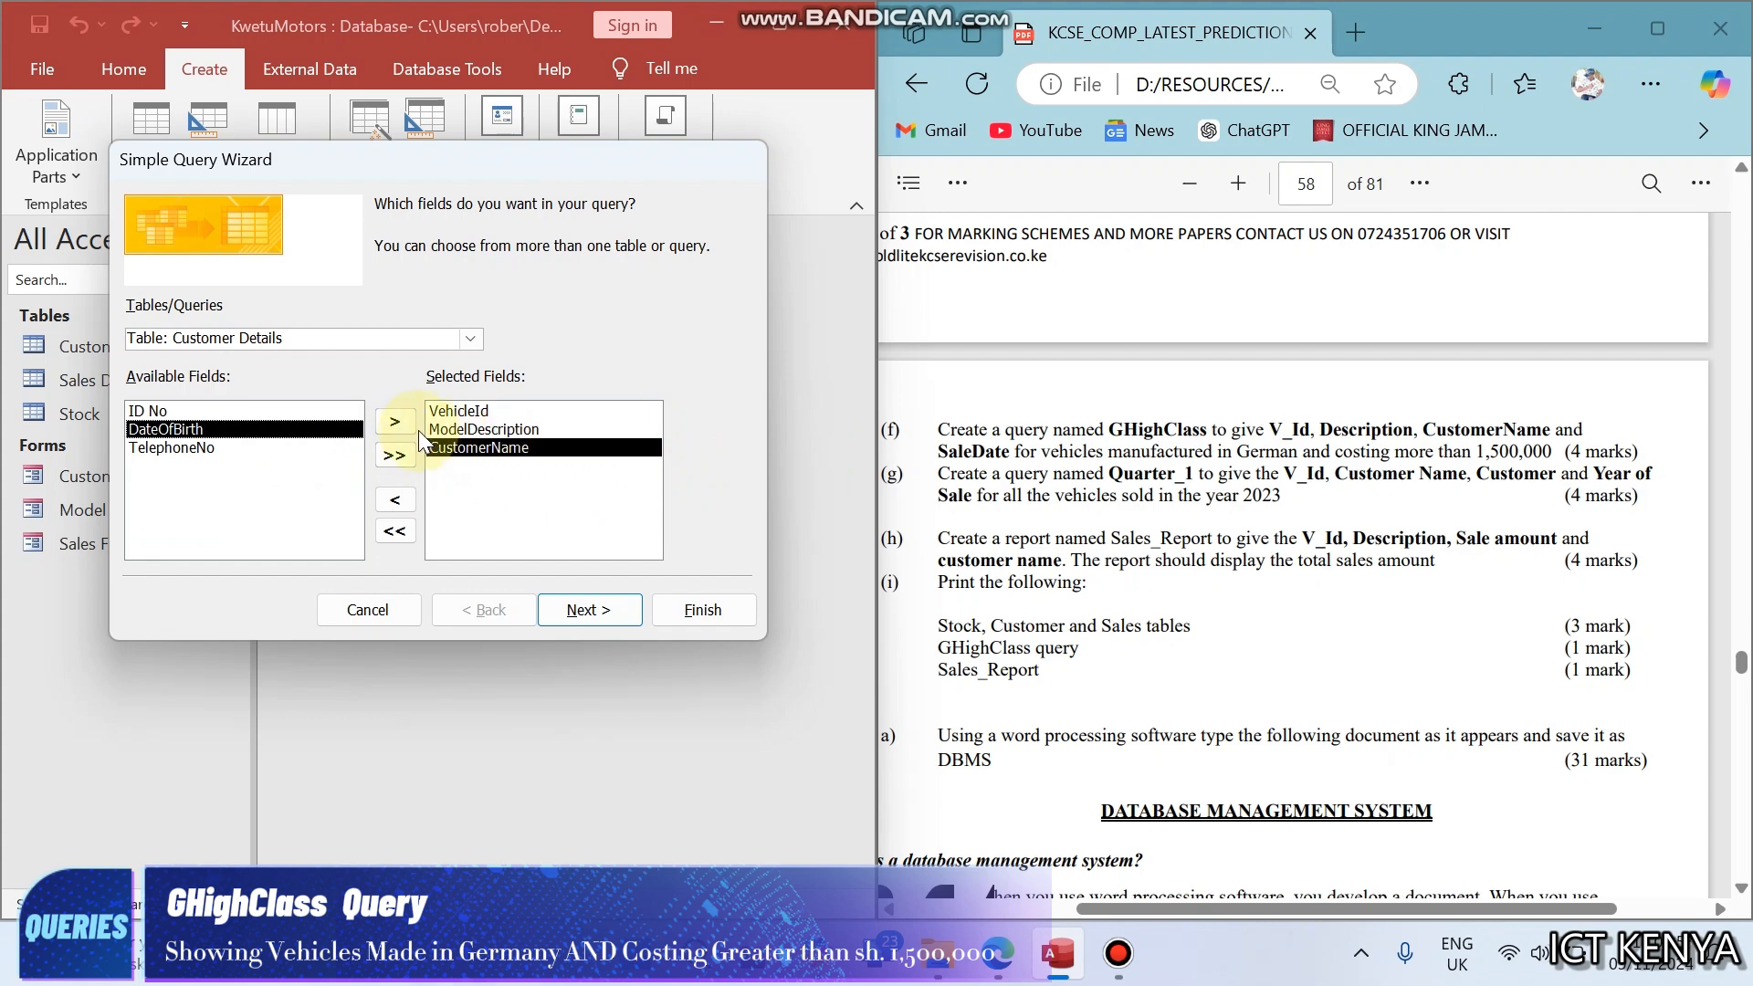
- Add SaleDate from the Sales Details table and CountryOfManufacture from the Stock table to the query's selected fields
left_click(472, 341)
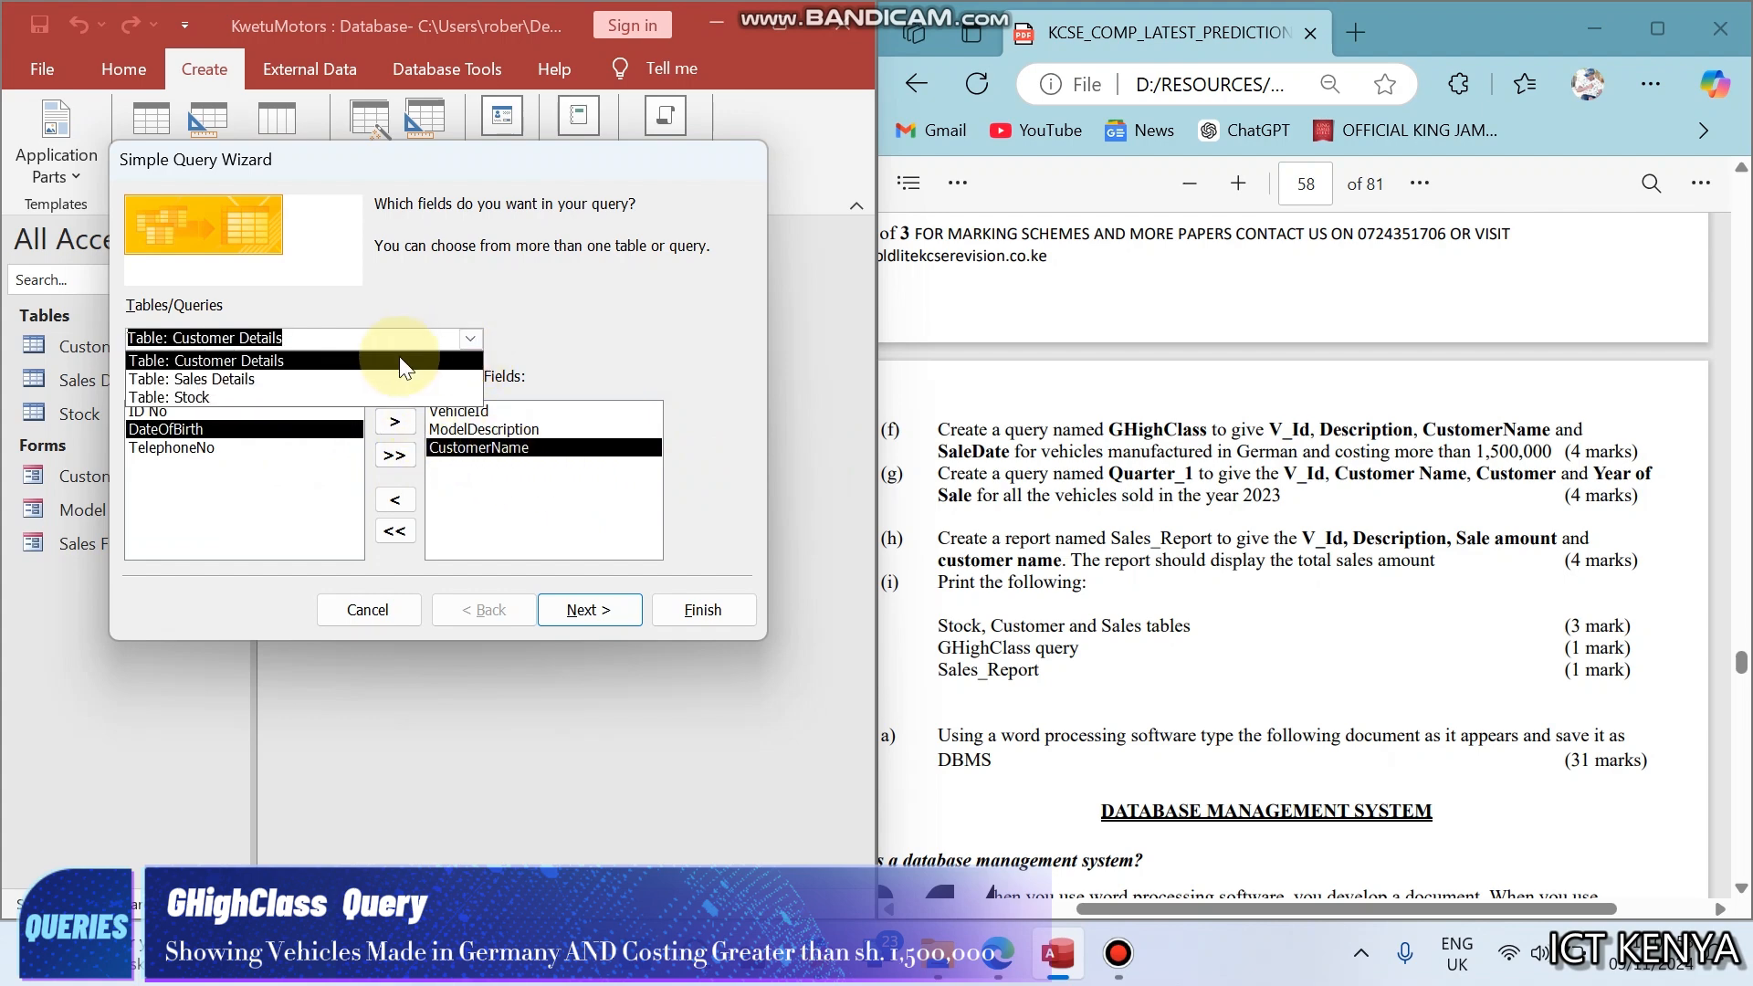
left_click(332, 380)
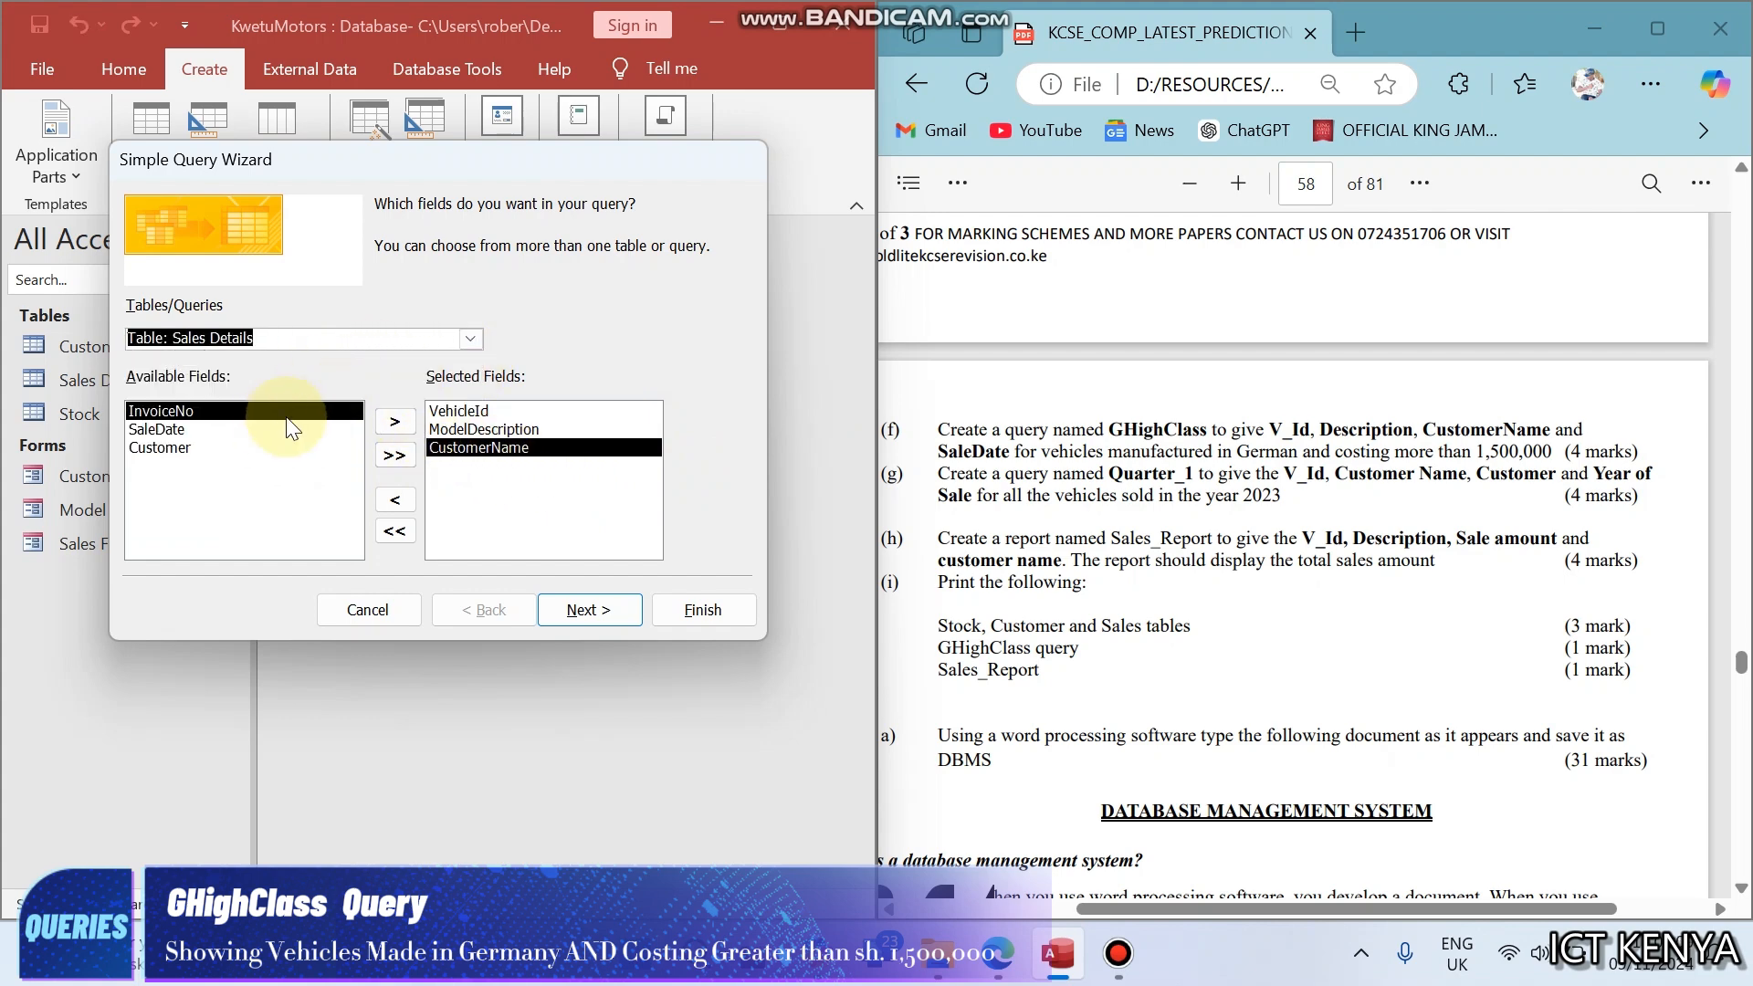
double_click(204, 429)
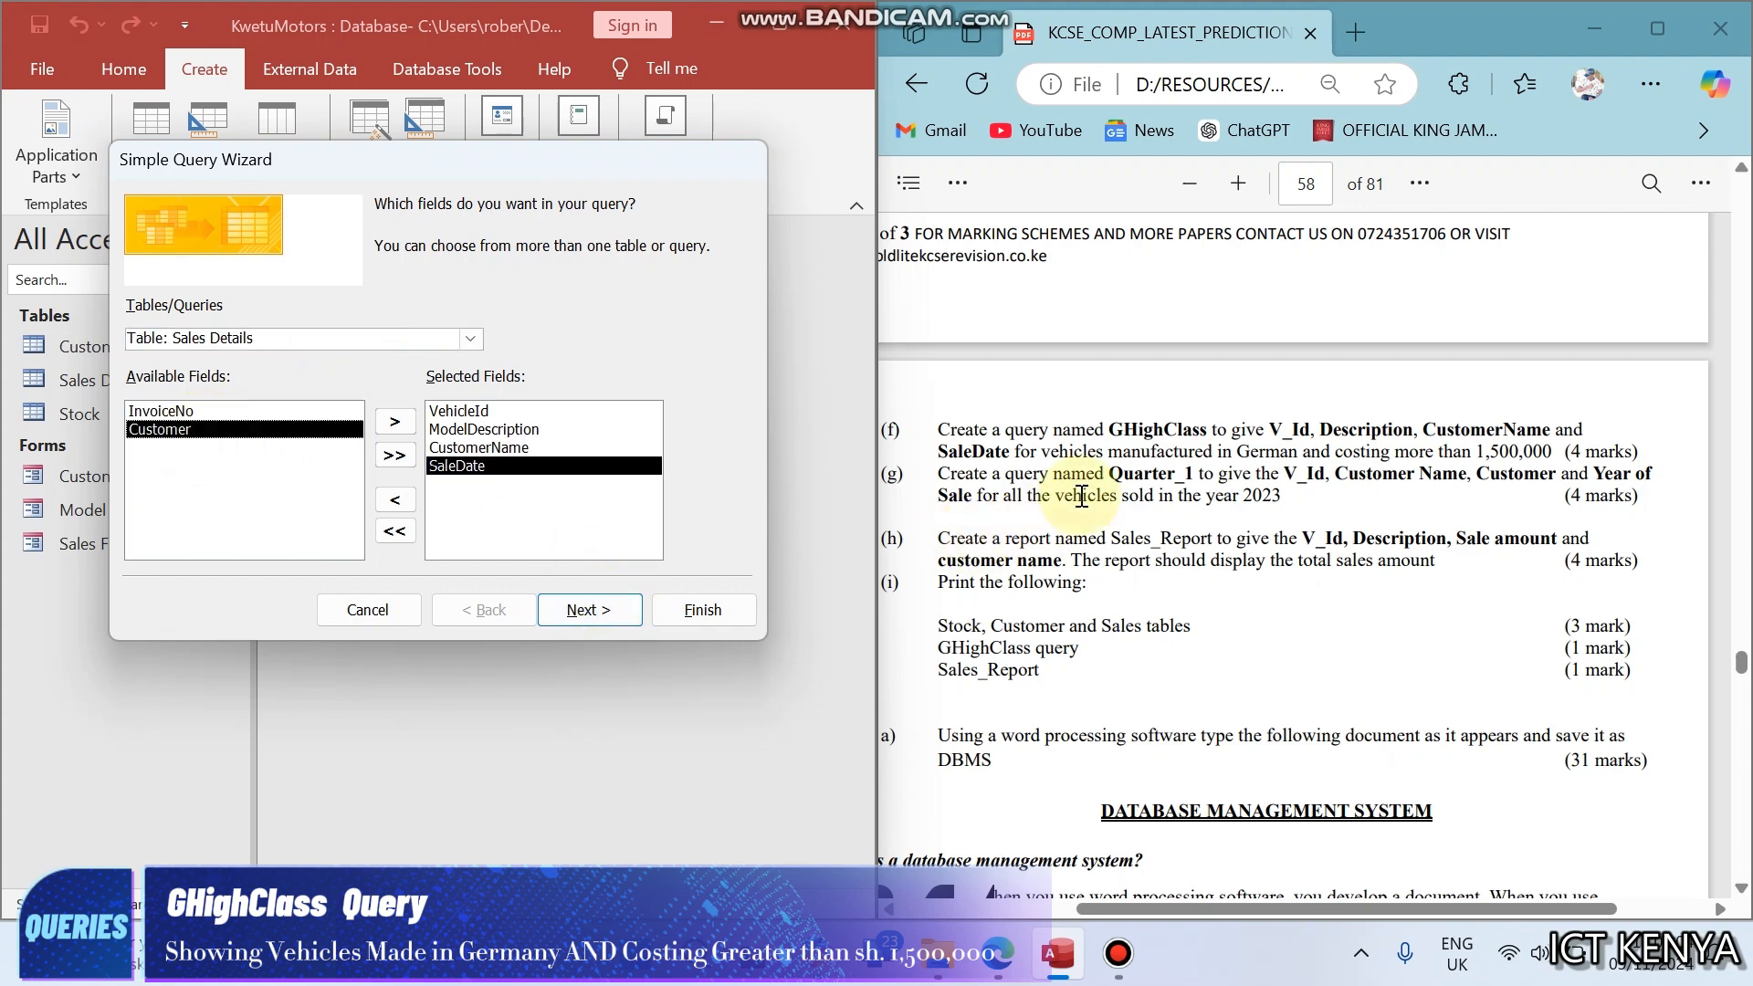
left_click(1241, 444)
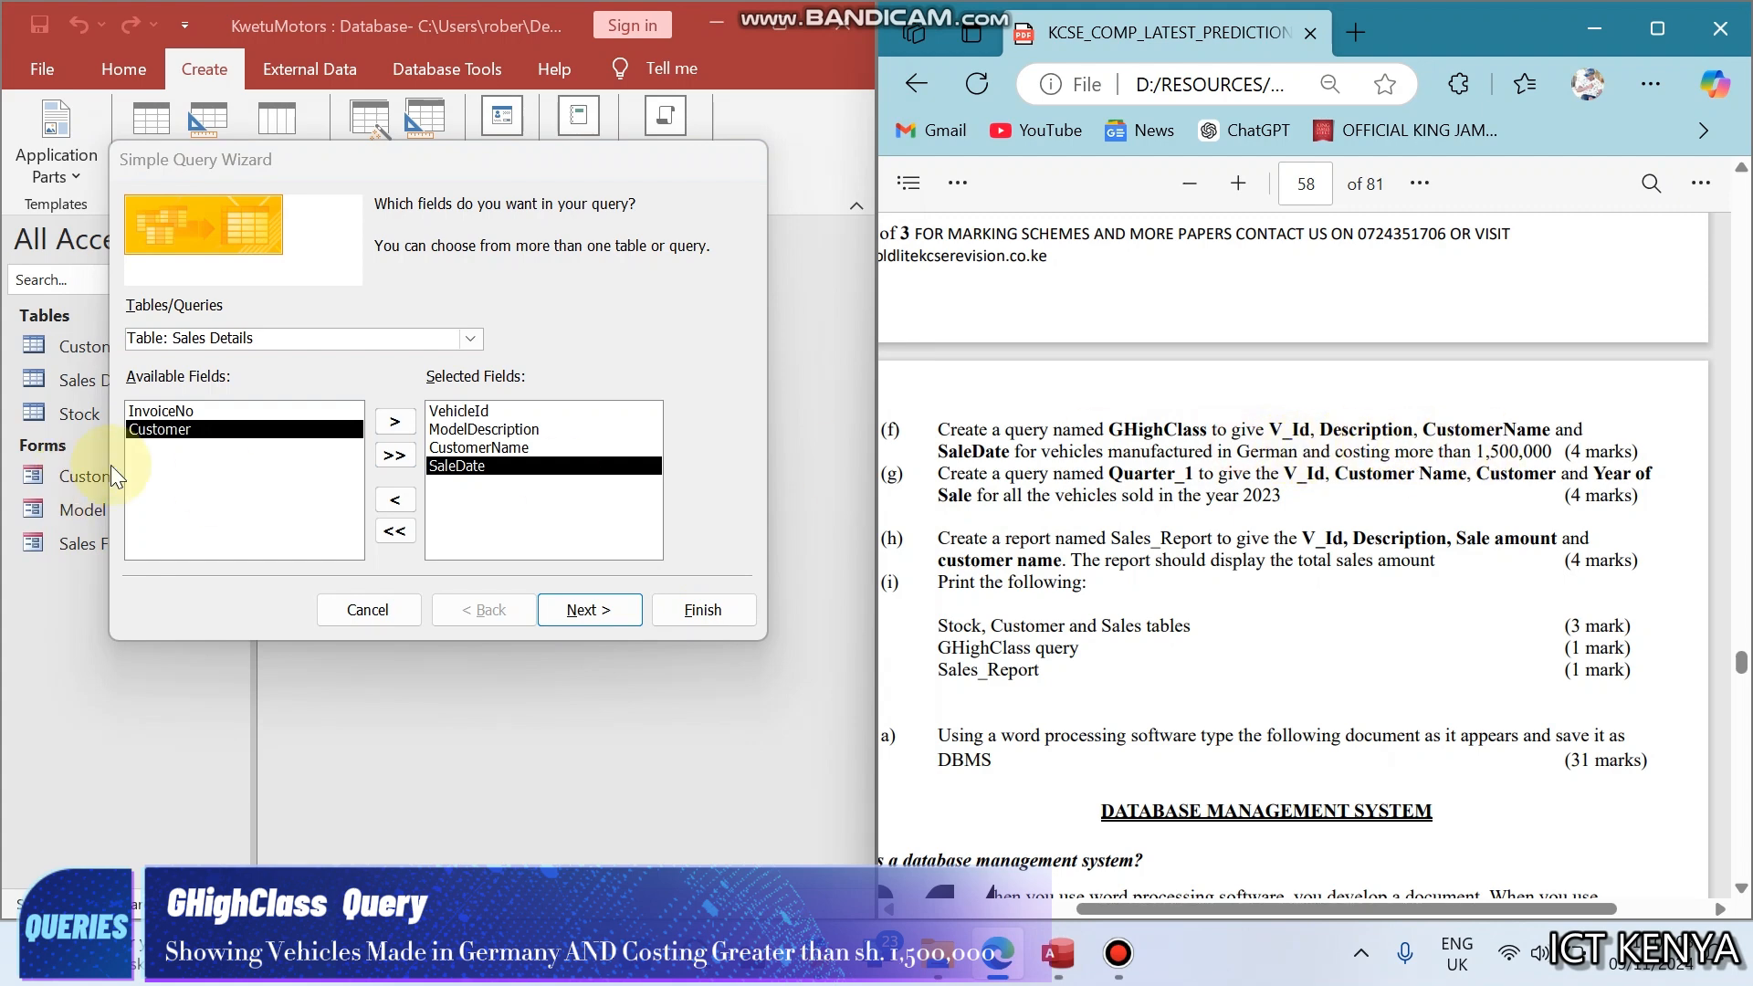
left_click(471, 339)
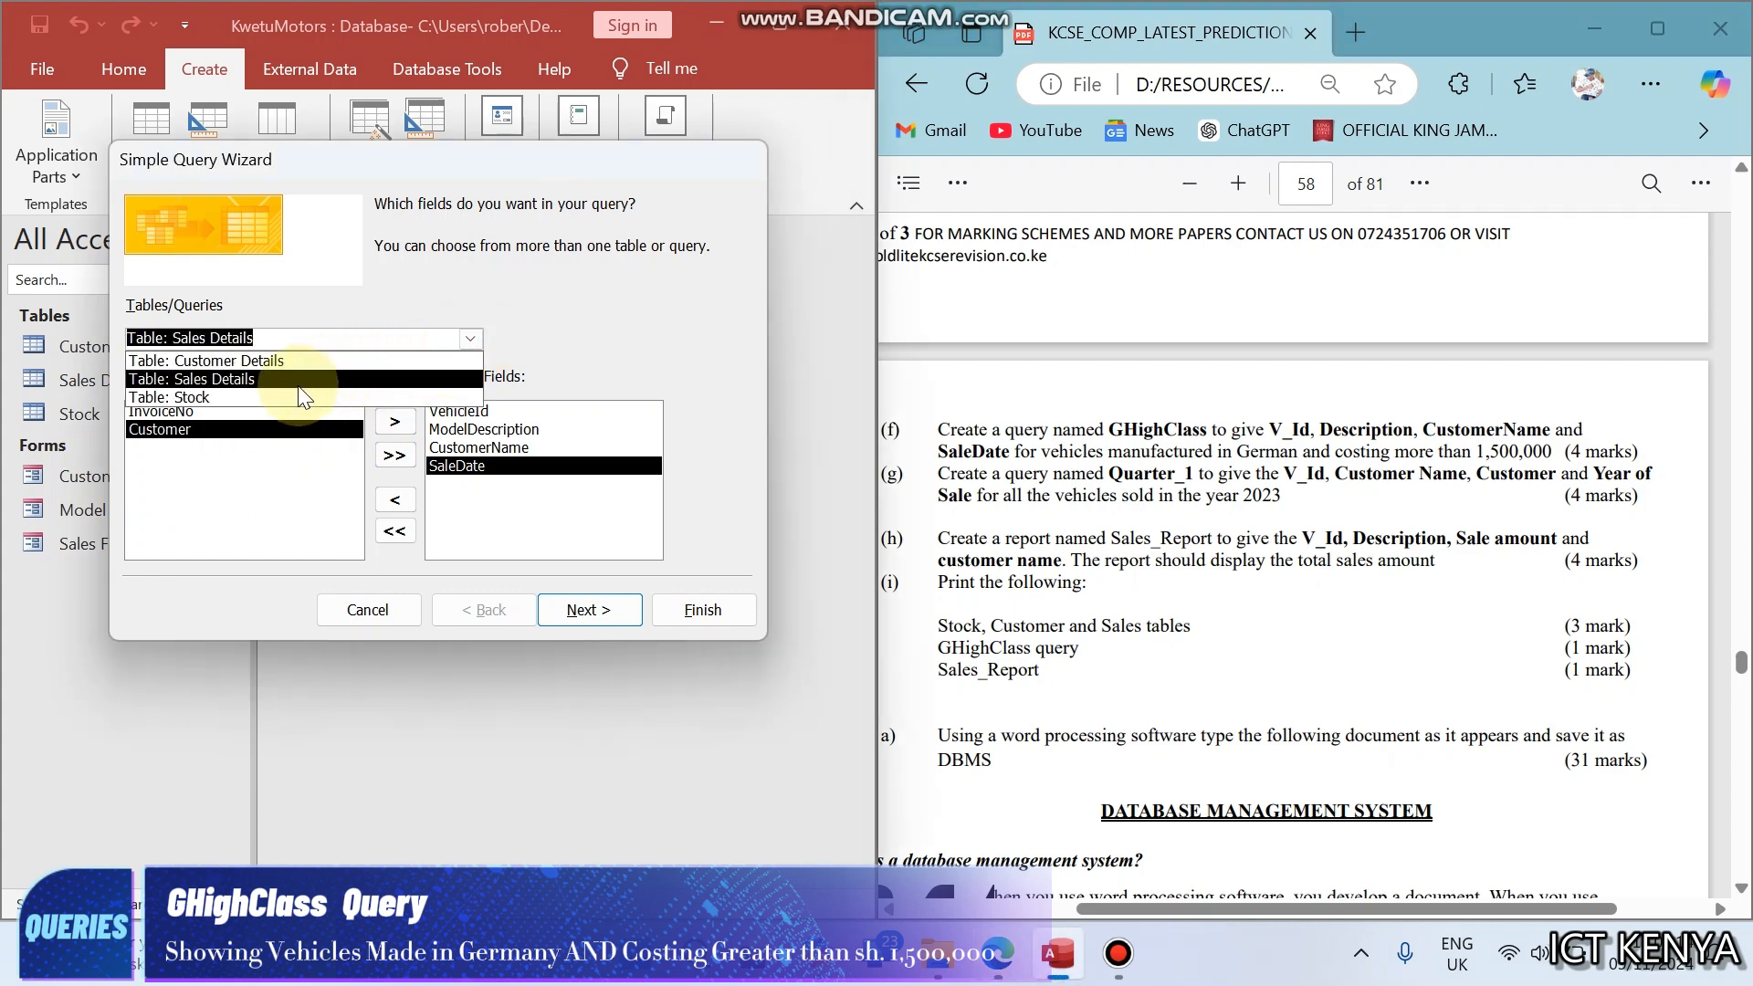
left_click(266, 397)
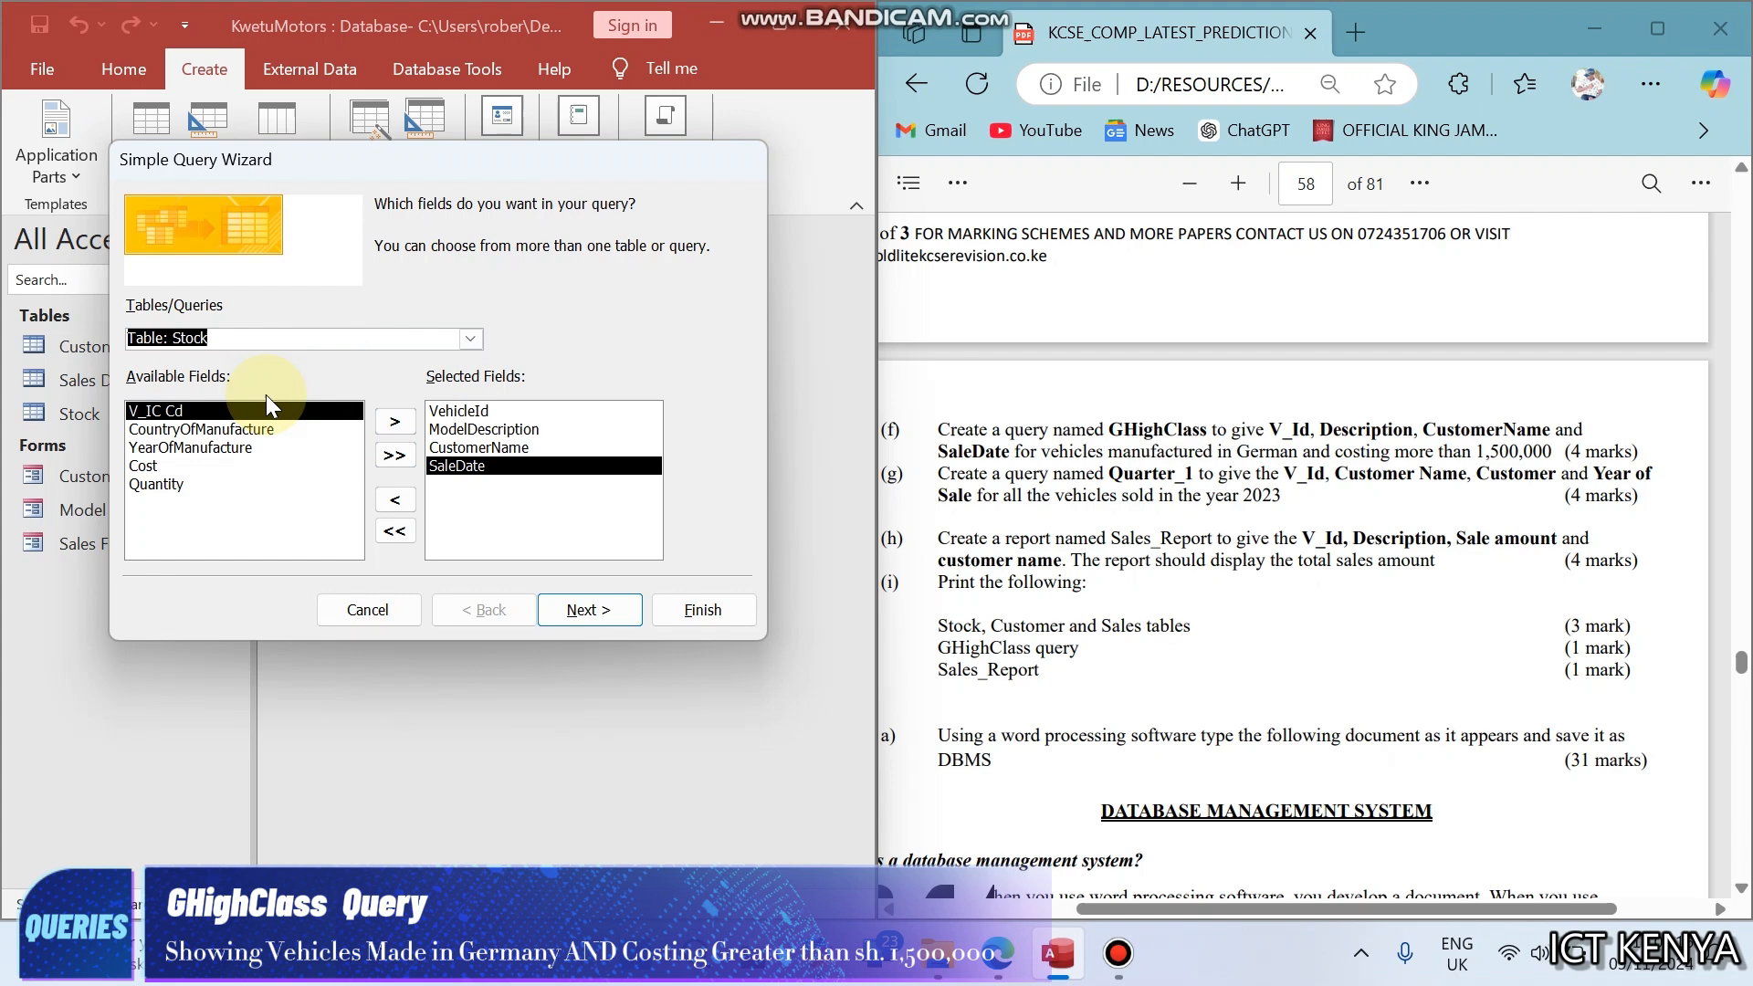
double_click(190, 431)
- Title the query GHighClass, copying the name from the exam paper, and finish the wizard with the query opened for viewing
left_click(599, 615)
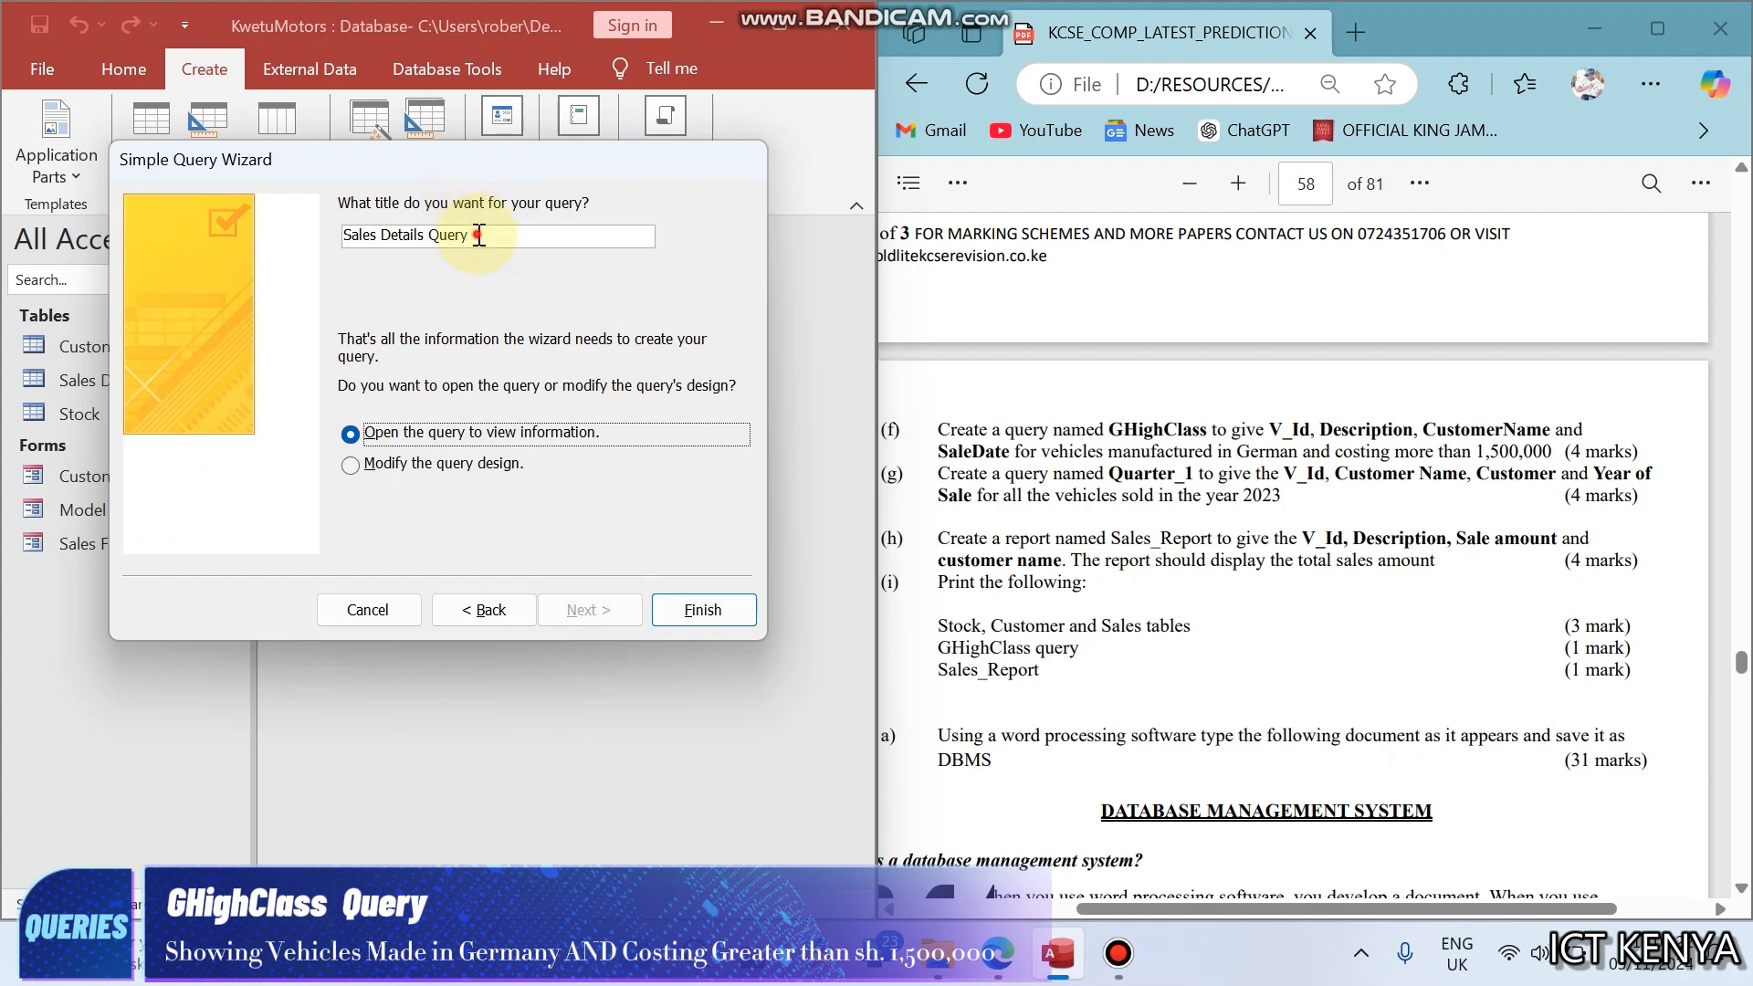
left_click_drag(479, 234, 265, 230)
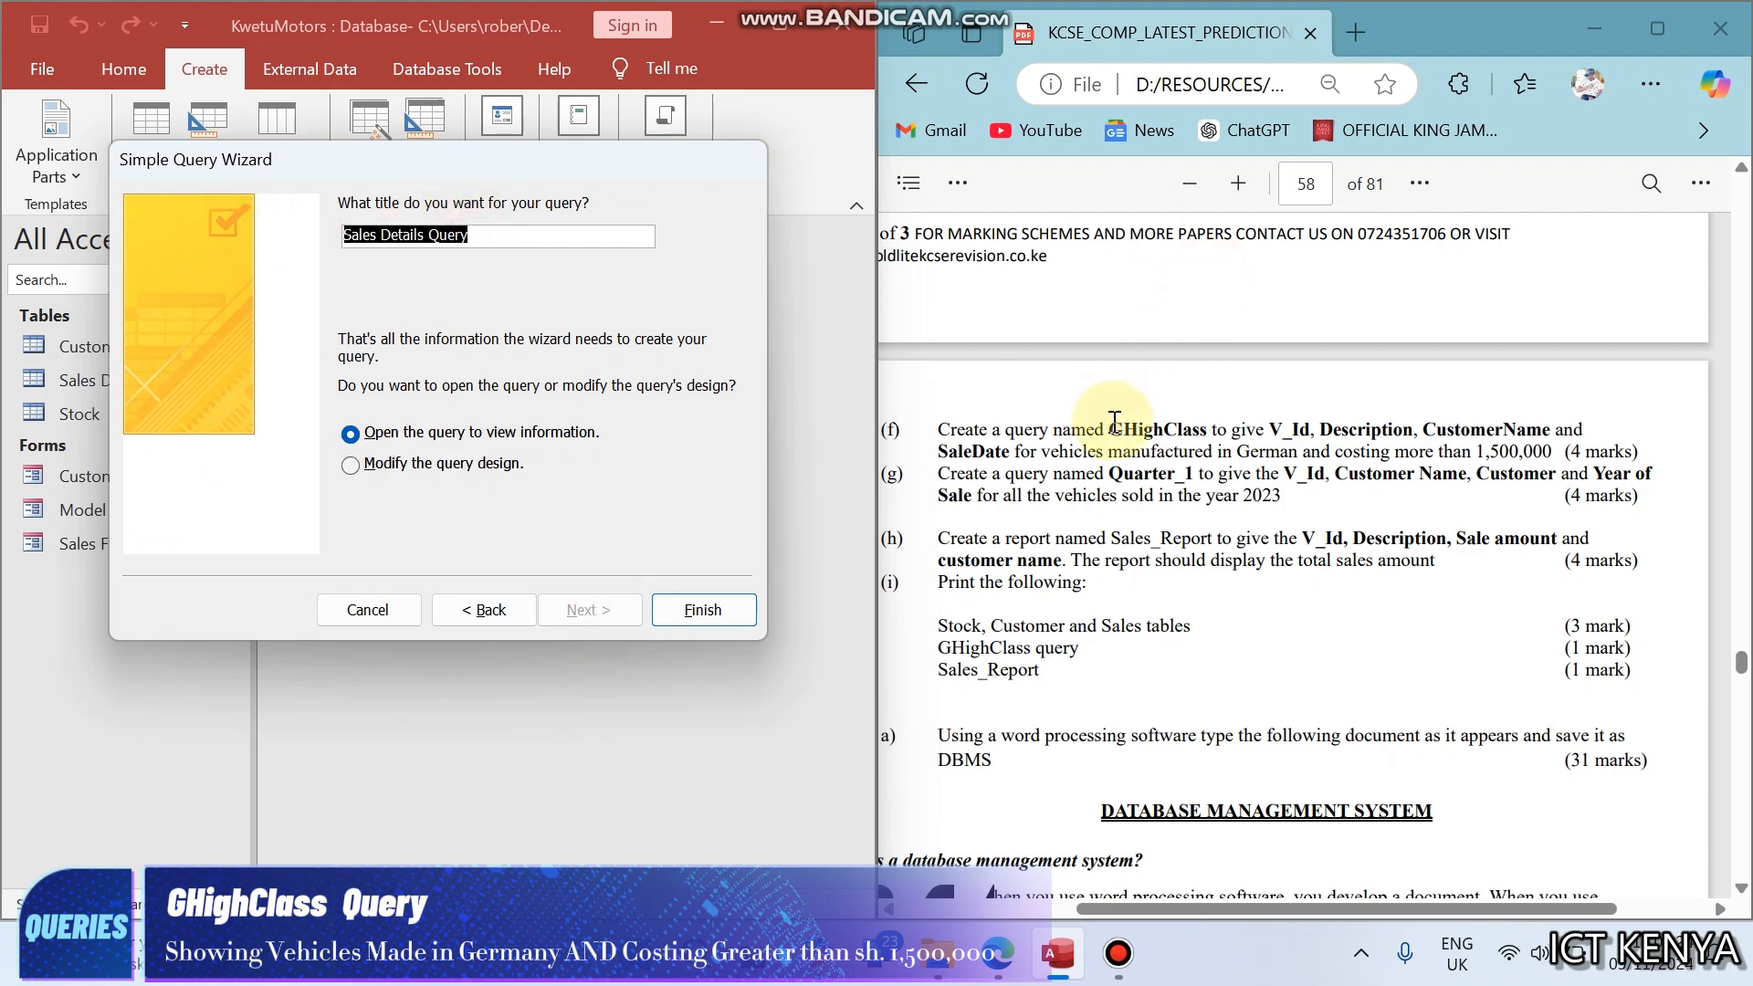
left_click_drag(1115, 425, 1203, 426)
key("ctrl+c")
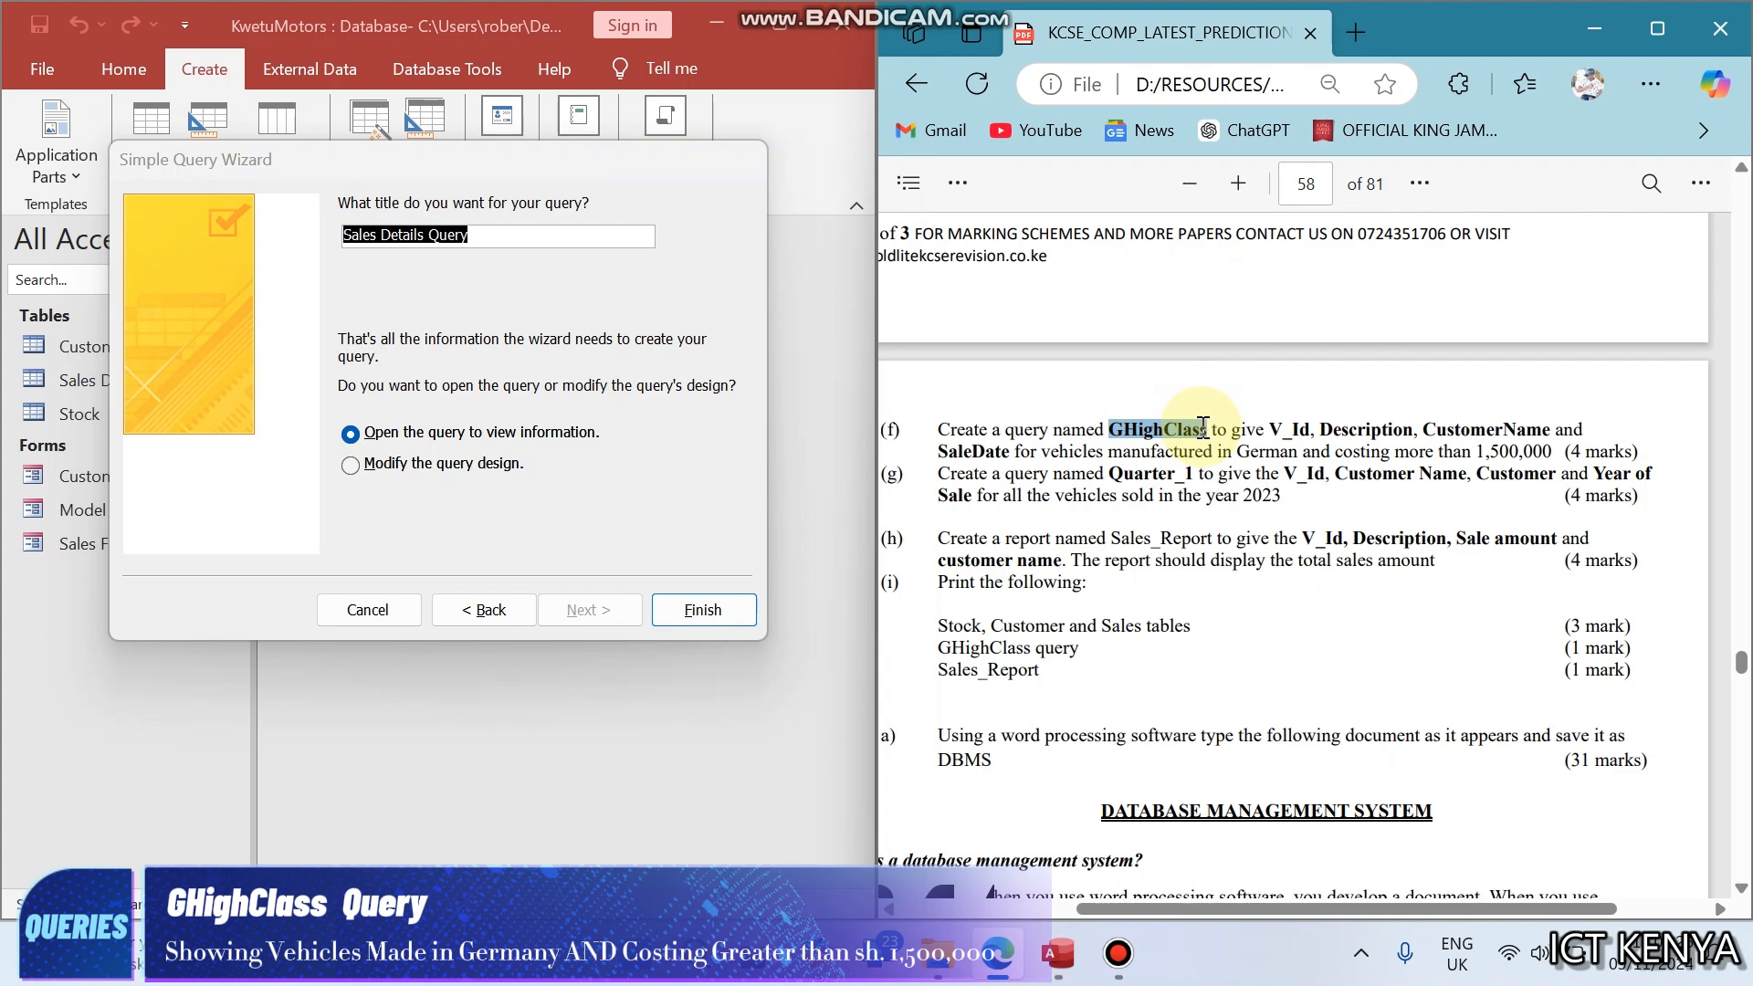
left_click(581, 236)
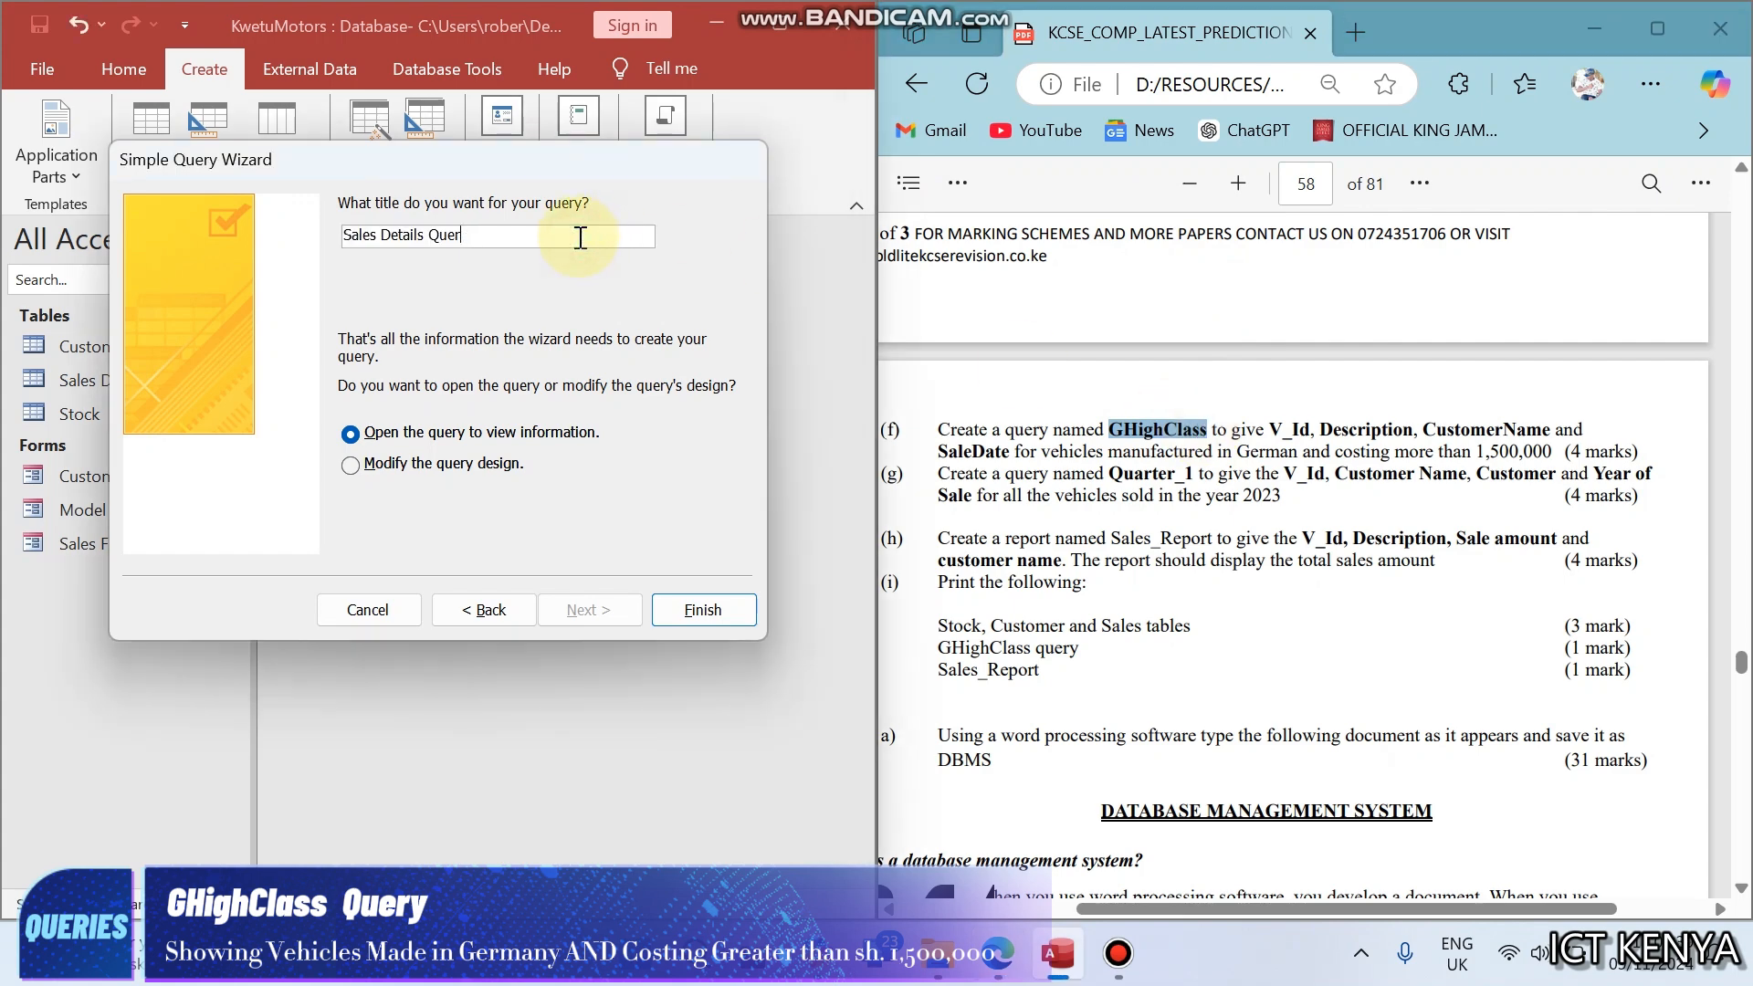
key("BackSpace")
key("BackSpace")
key("BackSpace")
key("BackSpace")
key("BackSpace")
key("BackSpace")
key("BackSpace")
key("BackSpace")
key("BackSpace")
key("BackSpace")
key("BackSpace")
key("BackSpace")
key("BackSpace")
key("BackSpace")
key("BackSpace")
key("ctrl+v")
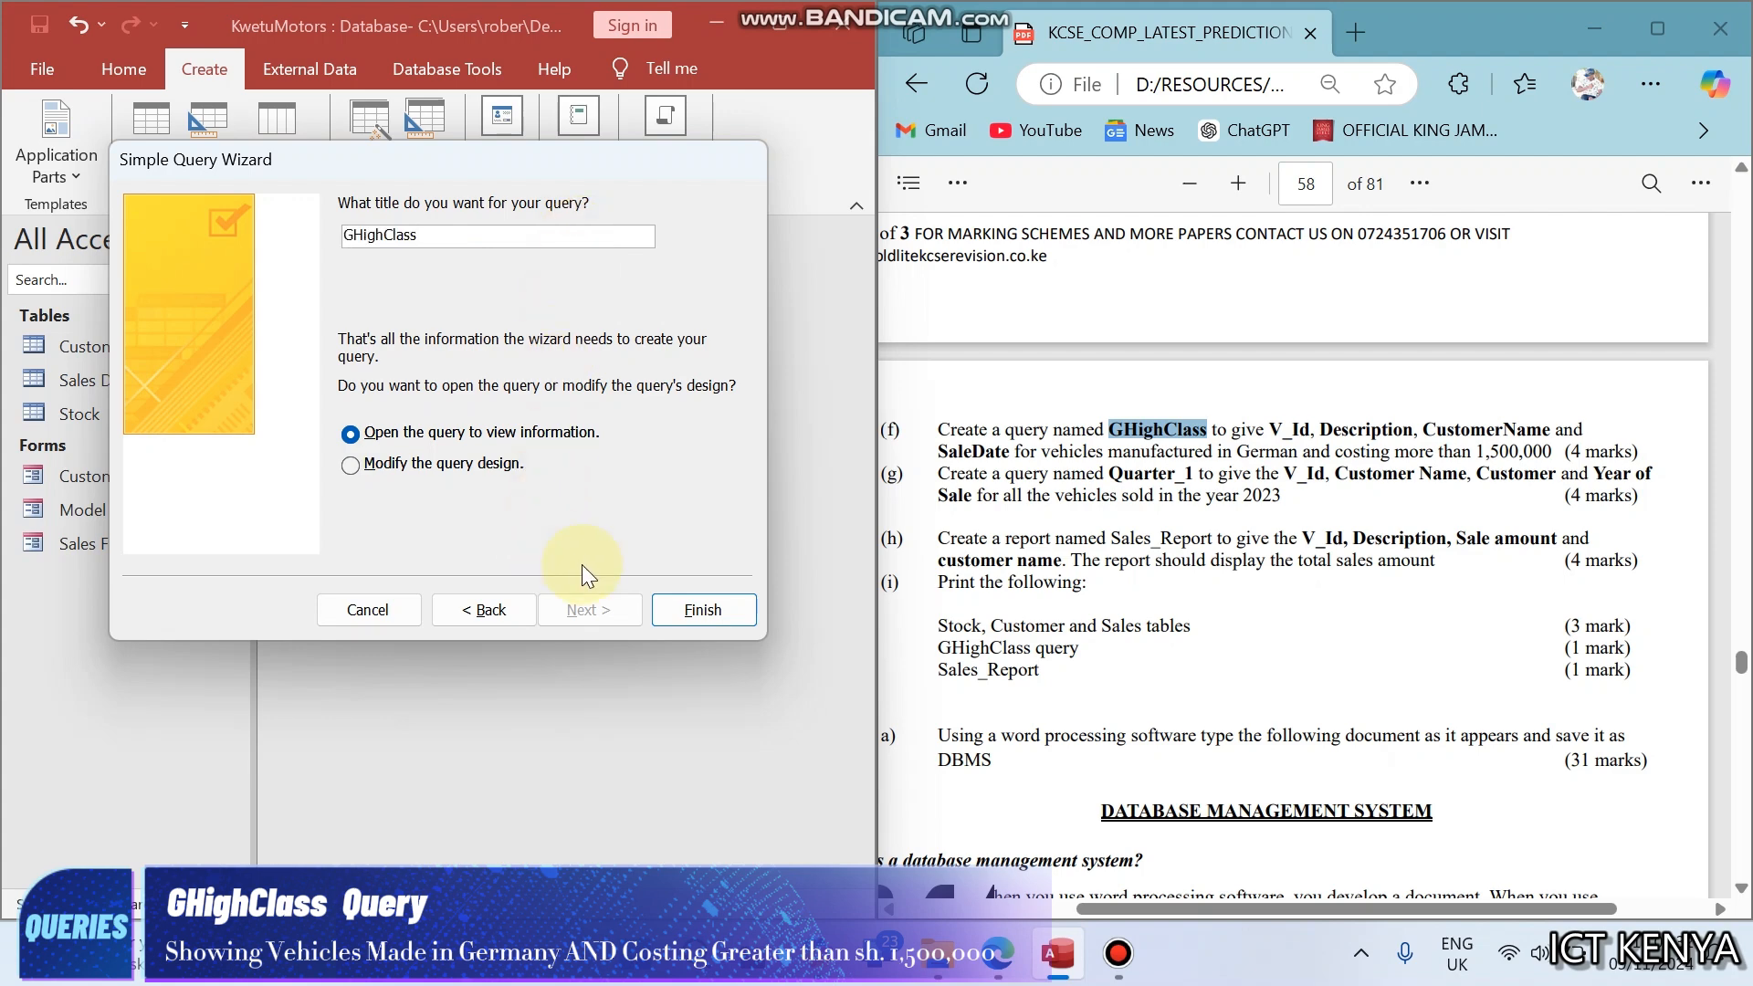
left_click(700, 610)
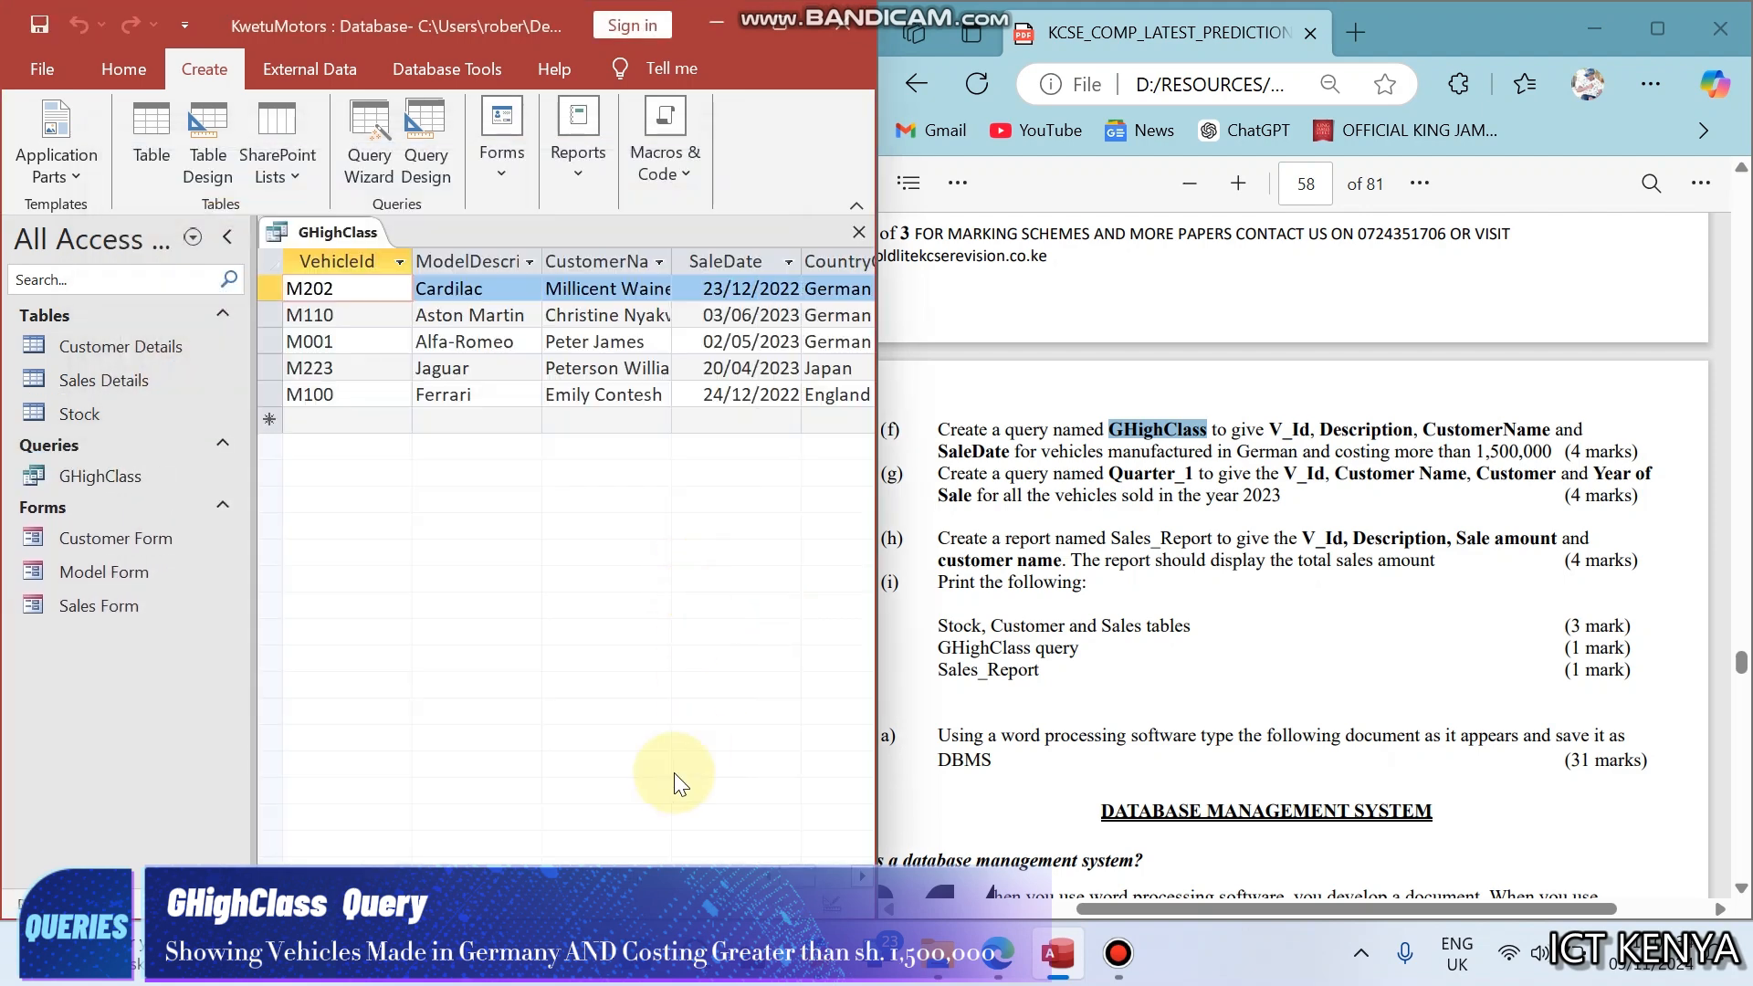
- Check the CountryOfManufacture column in the GHighClass results, and open the query in Design View with the window maximized
left_click(861, 877)
left_click(861, 877)
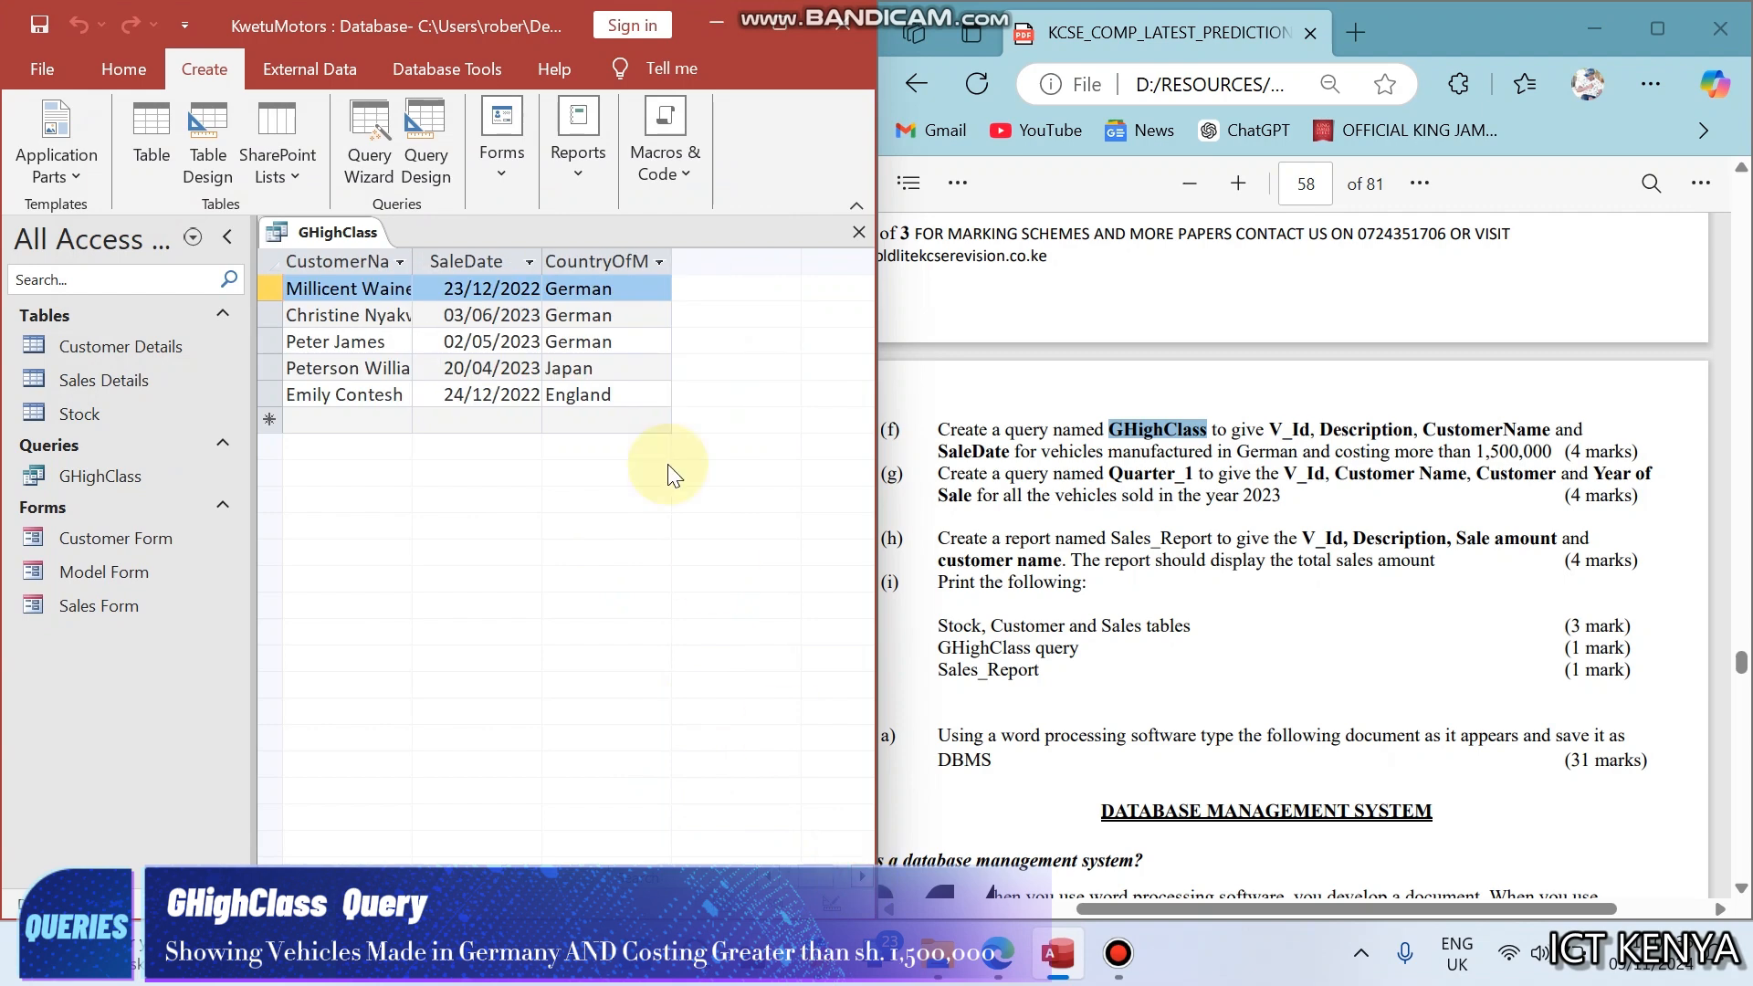
left_click(615, 304)
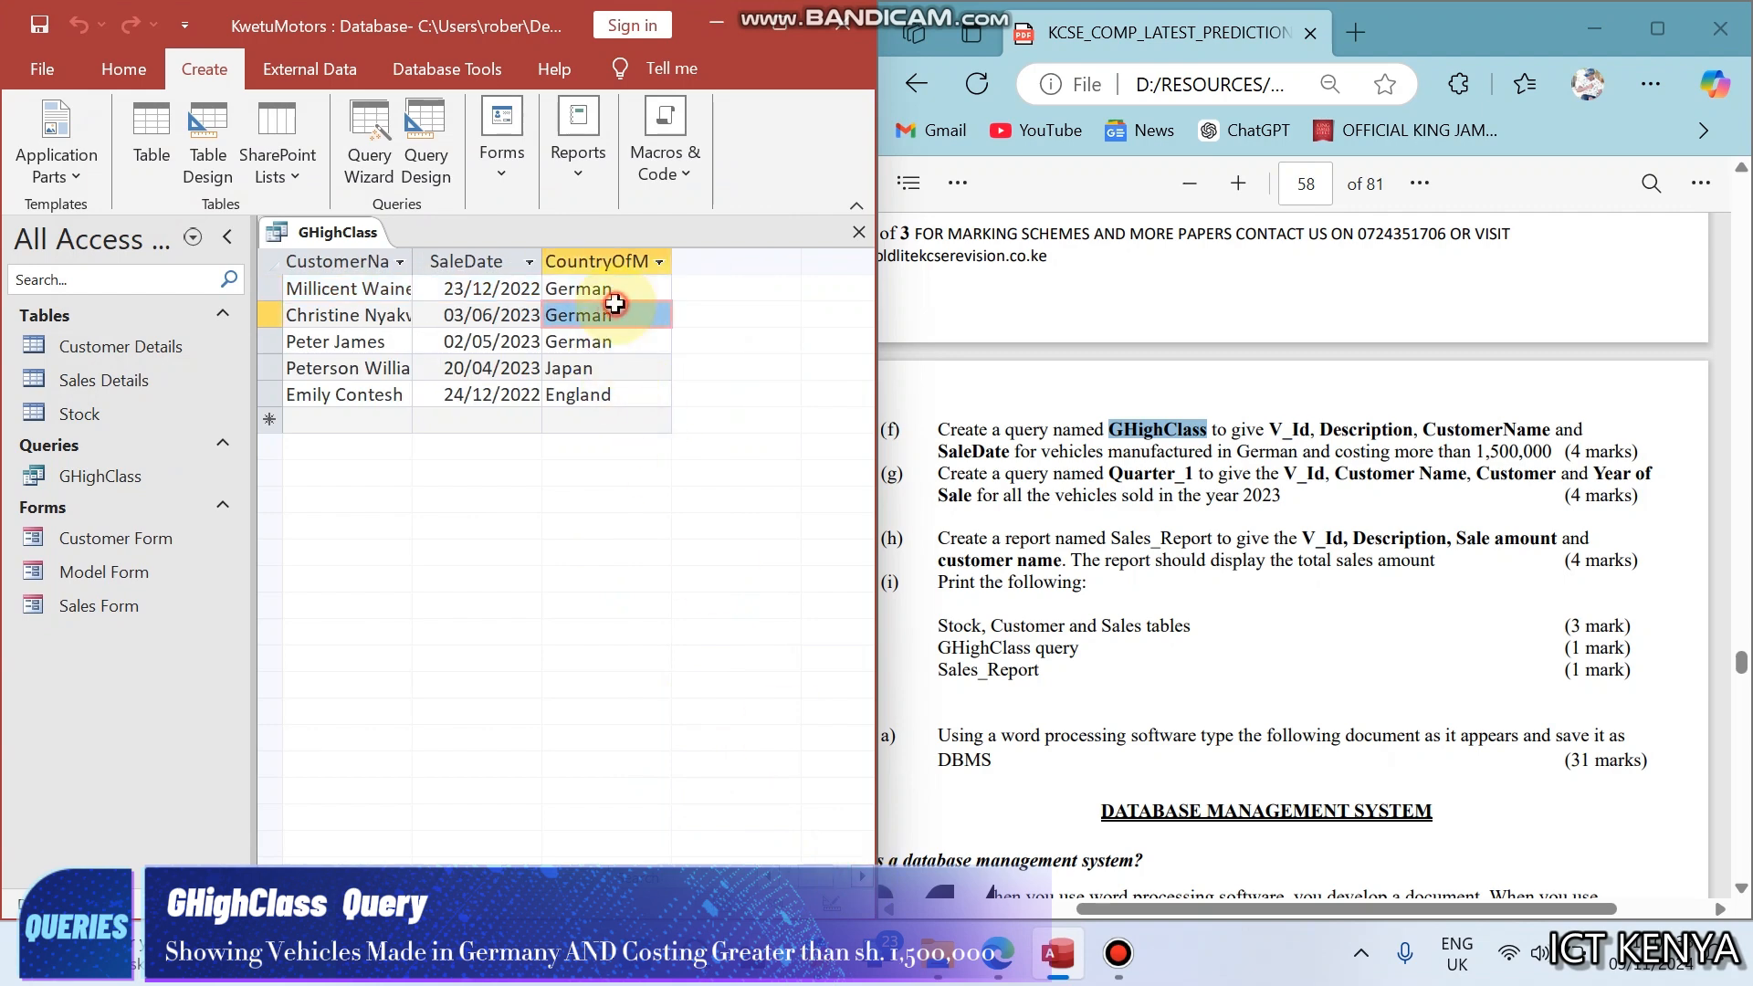
right_click(290, 228)
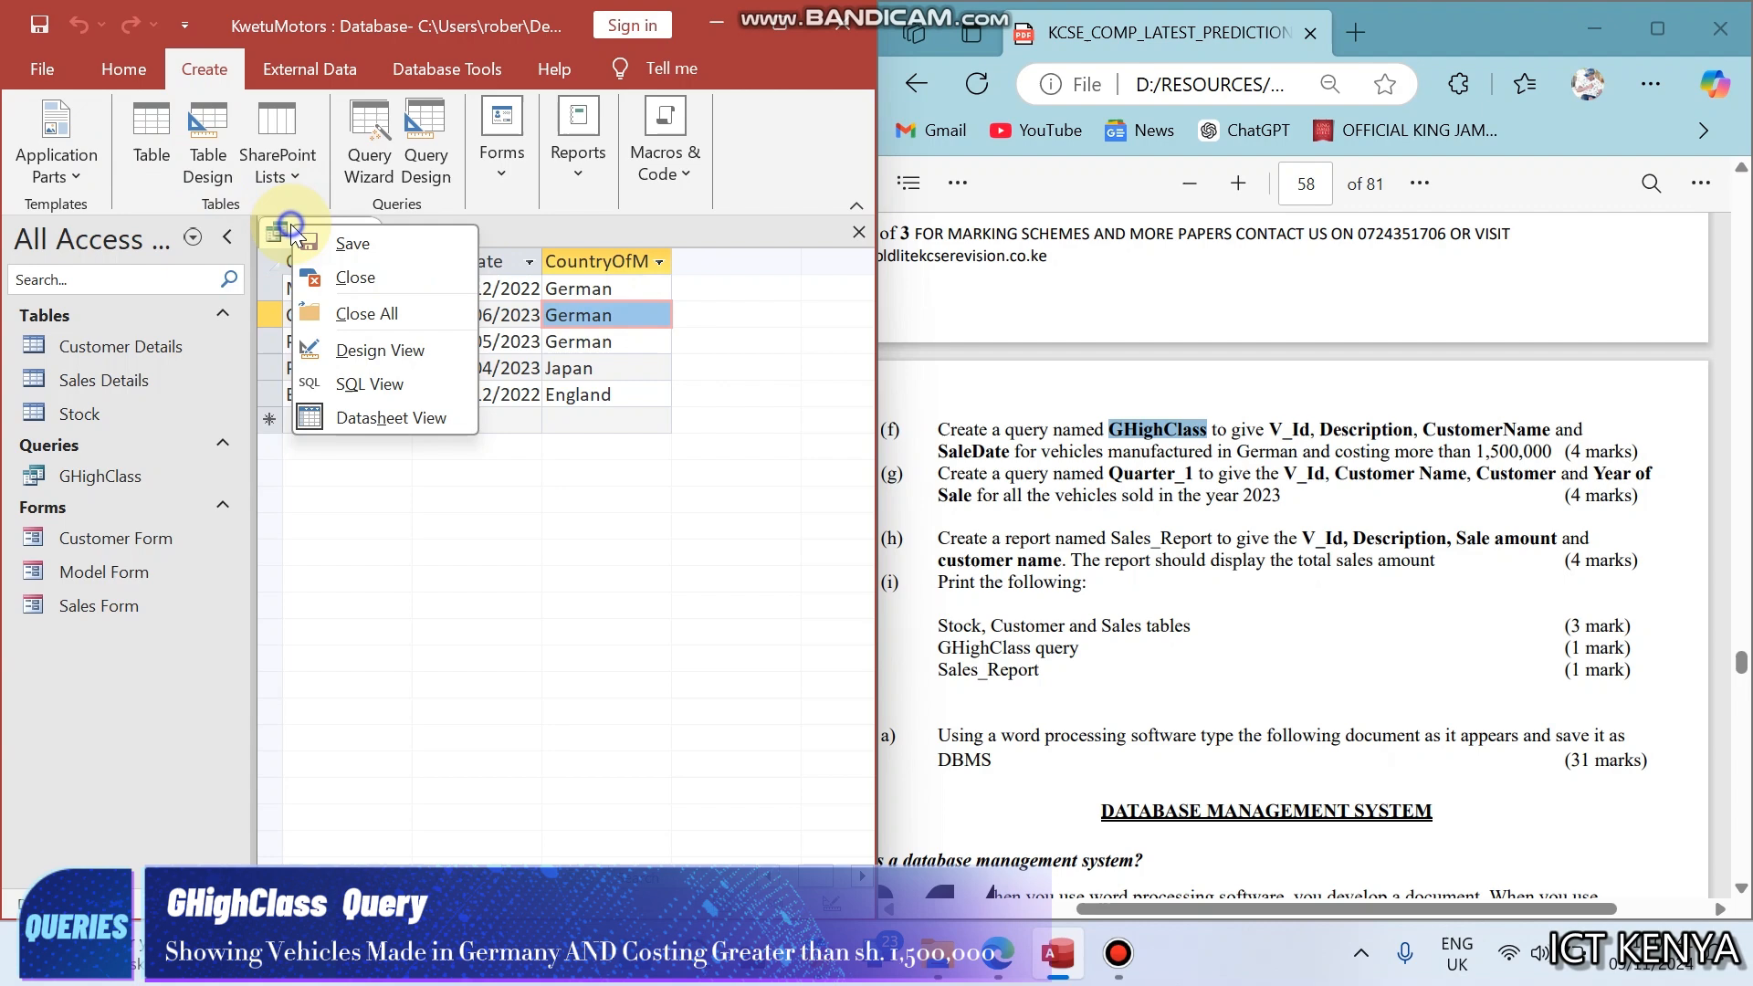
left_click(354, 352)
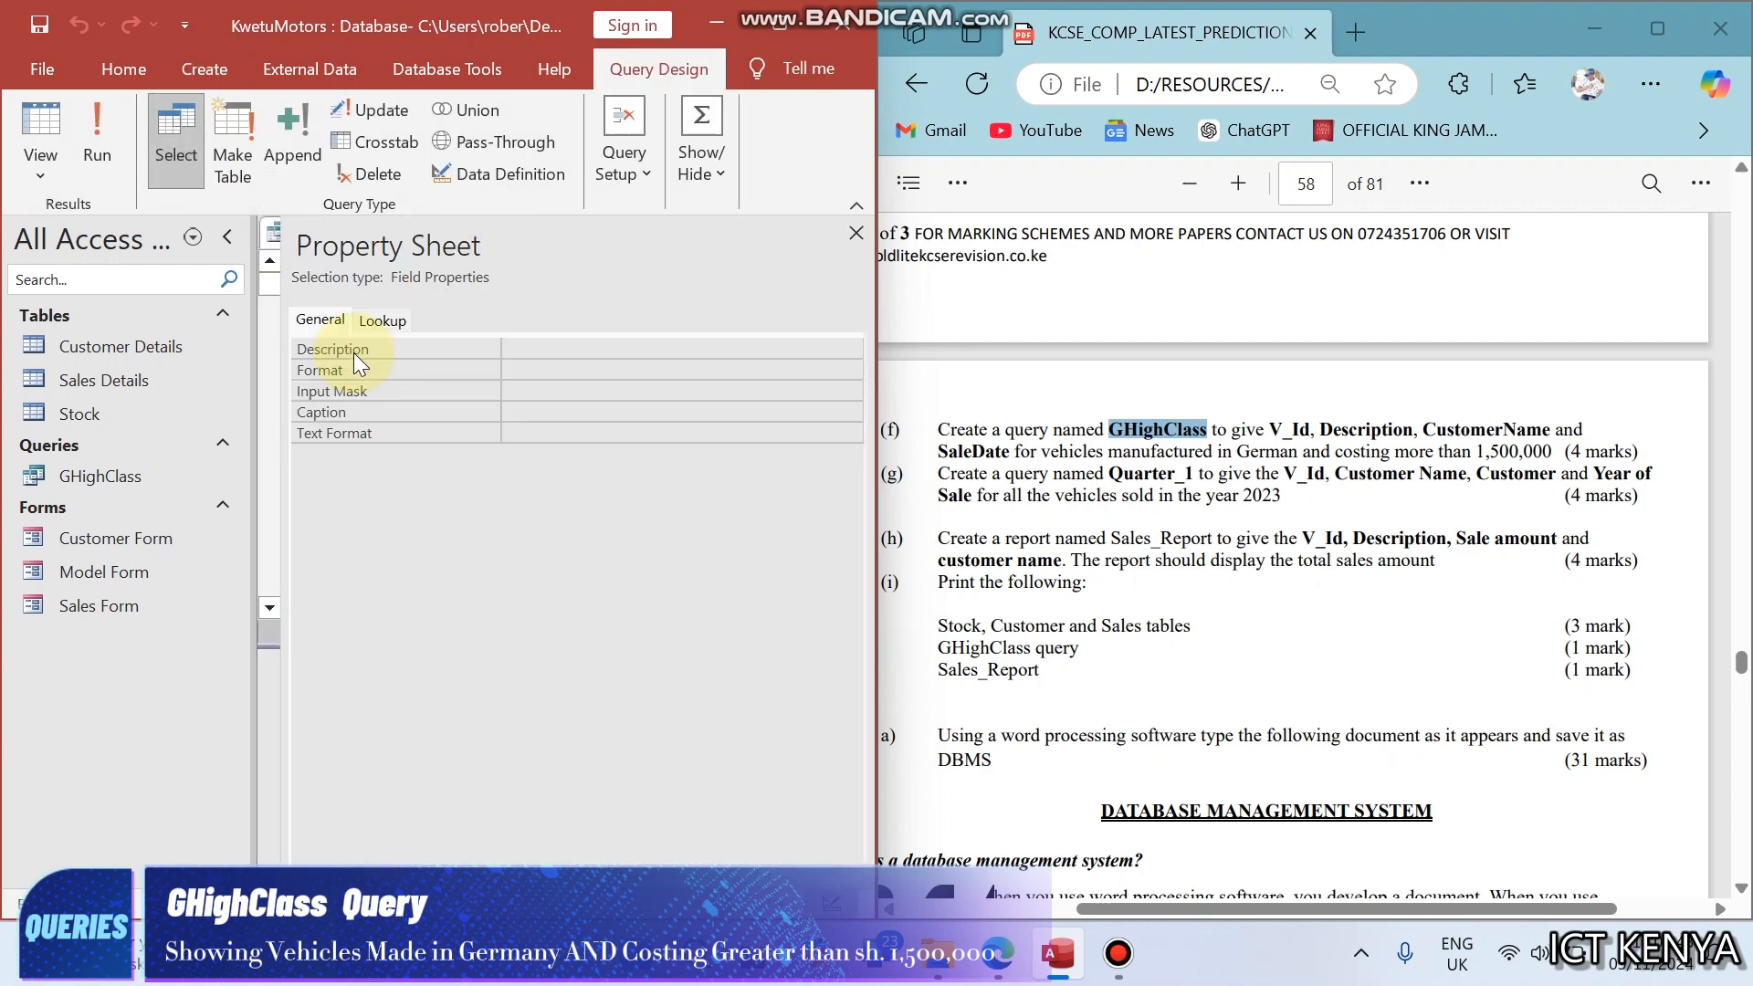
left_click(754, 24)
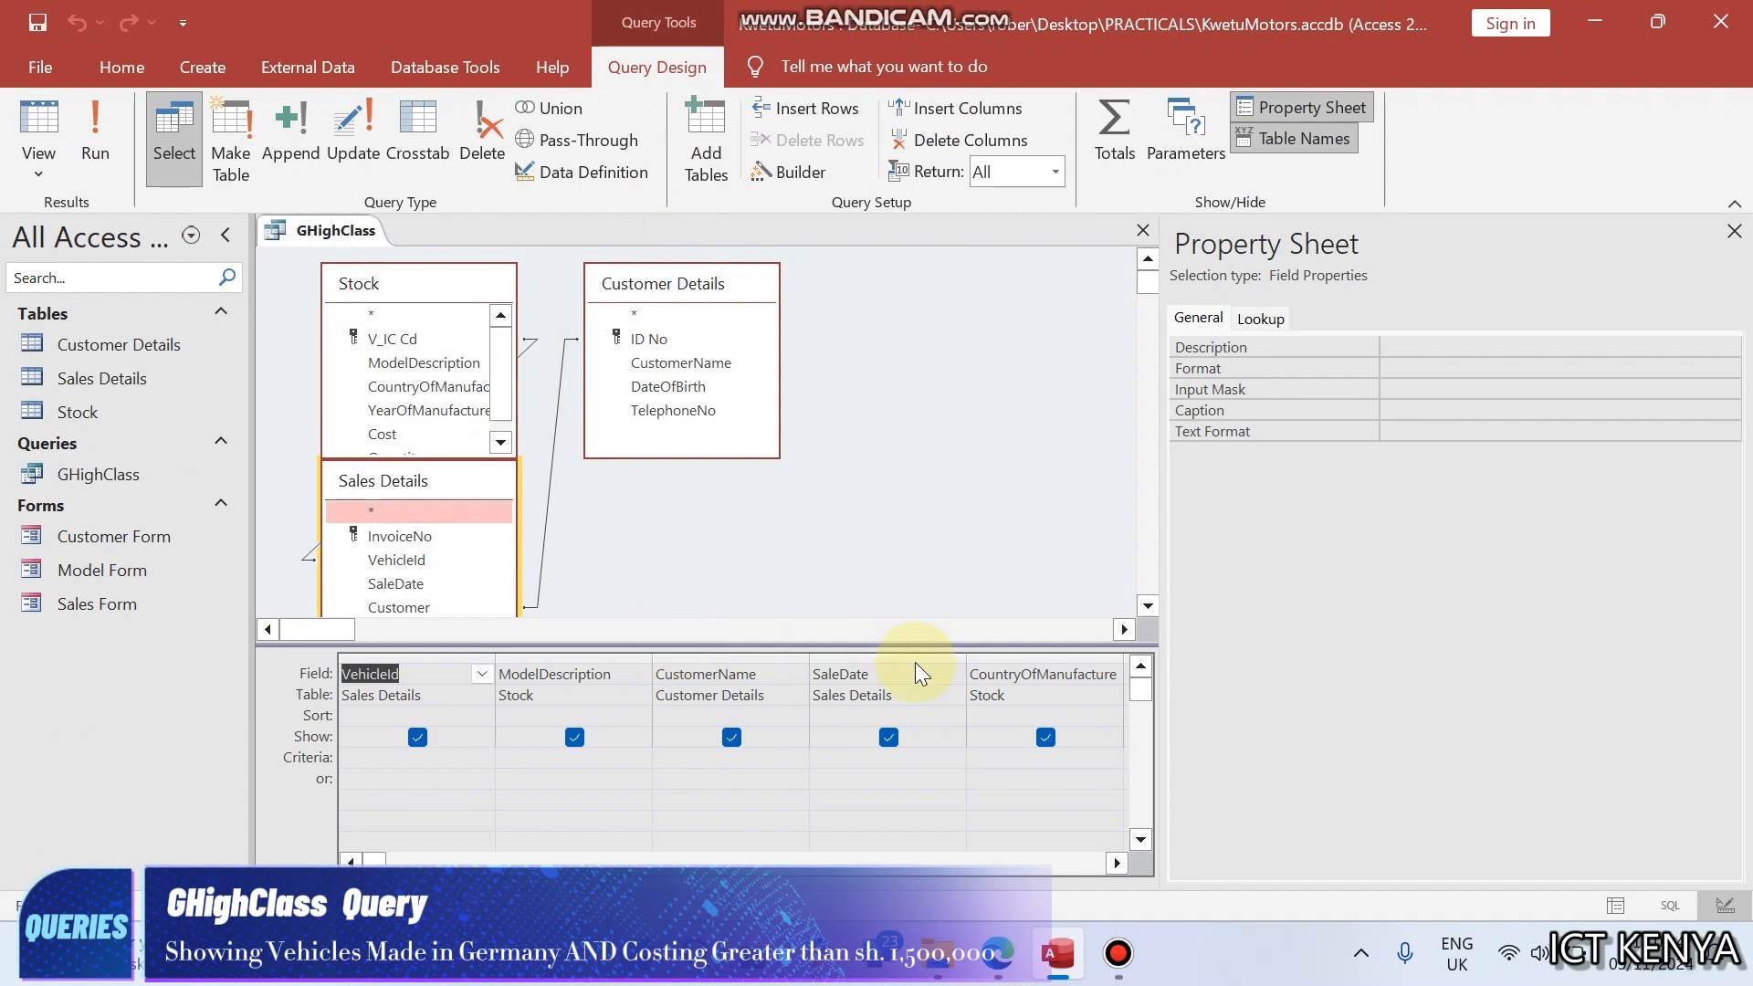
- Set the CountryOfManufacture criterion to German, run the query to check its records, and return to Design View
left_click(980, 758)
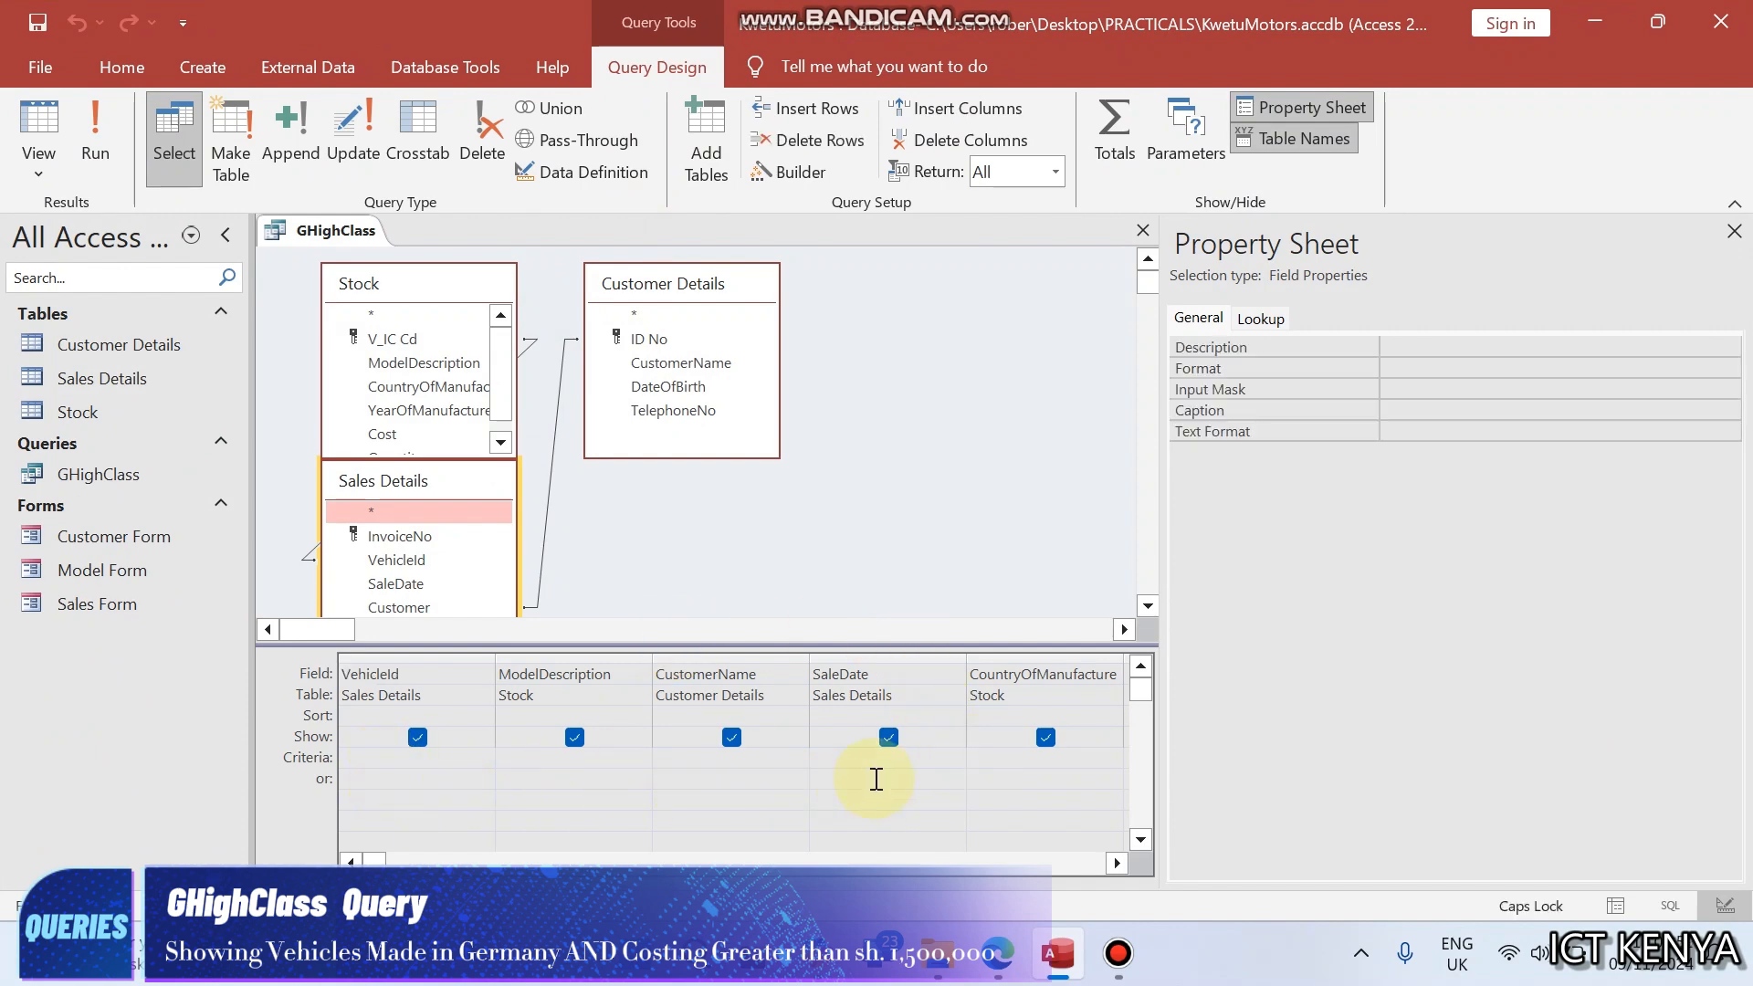
type("German")
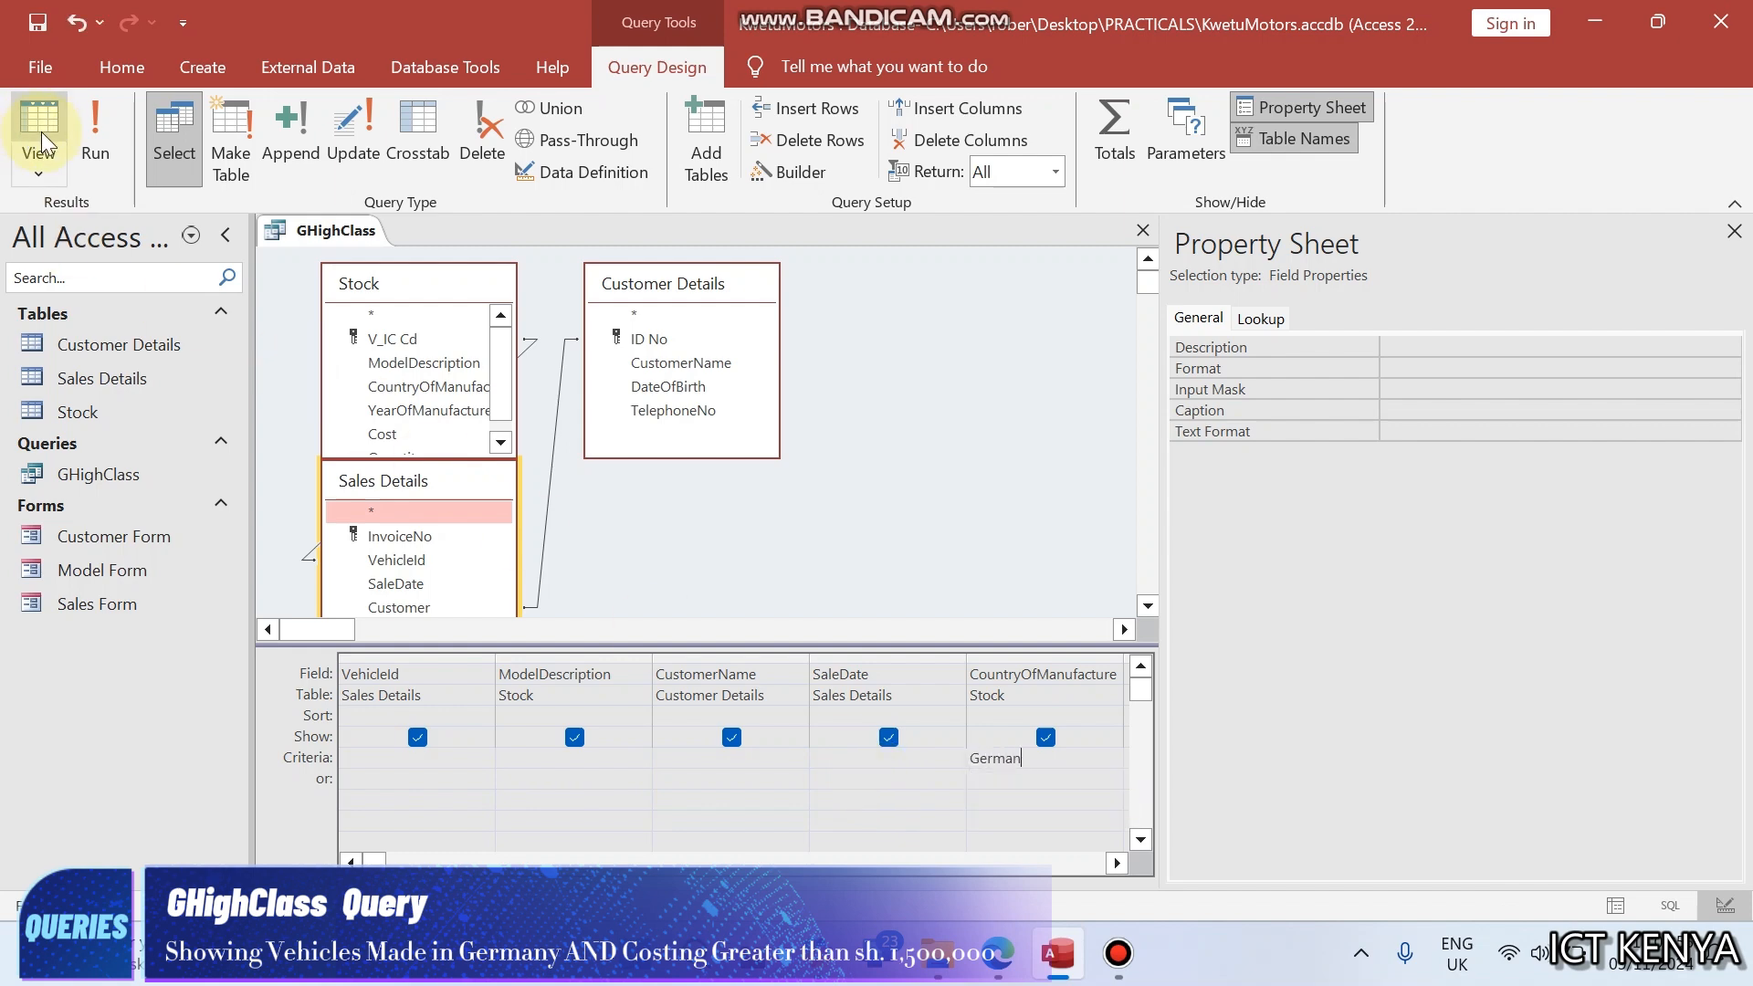
left_click(91, 139)
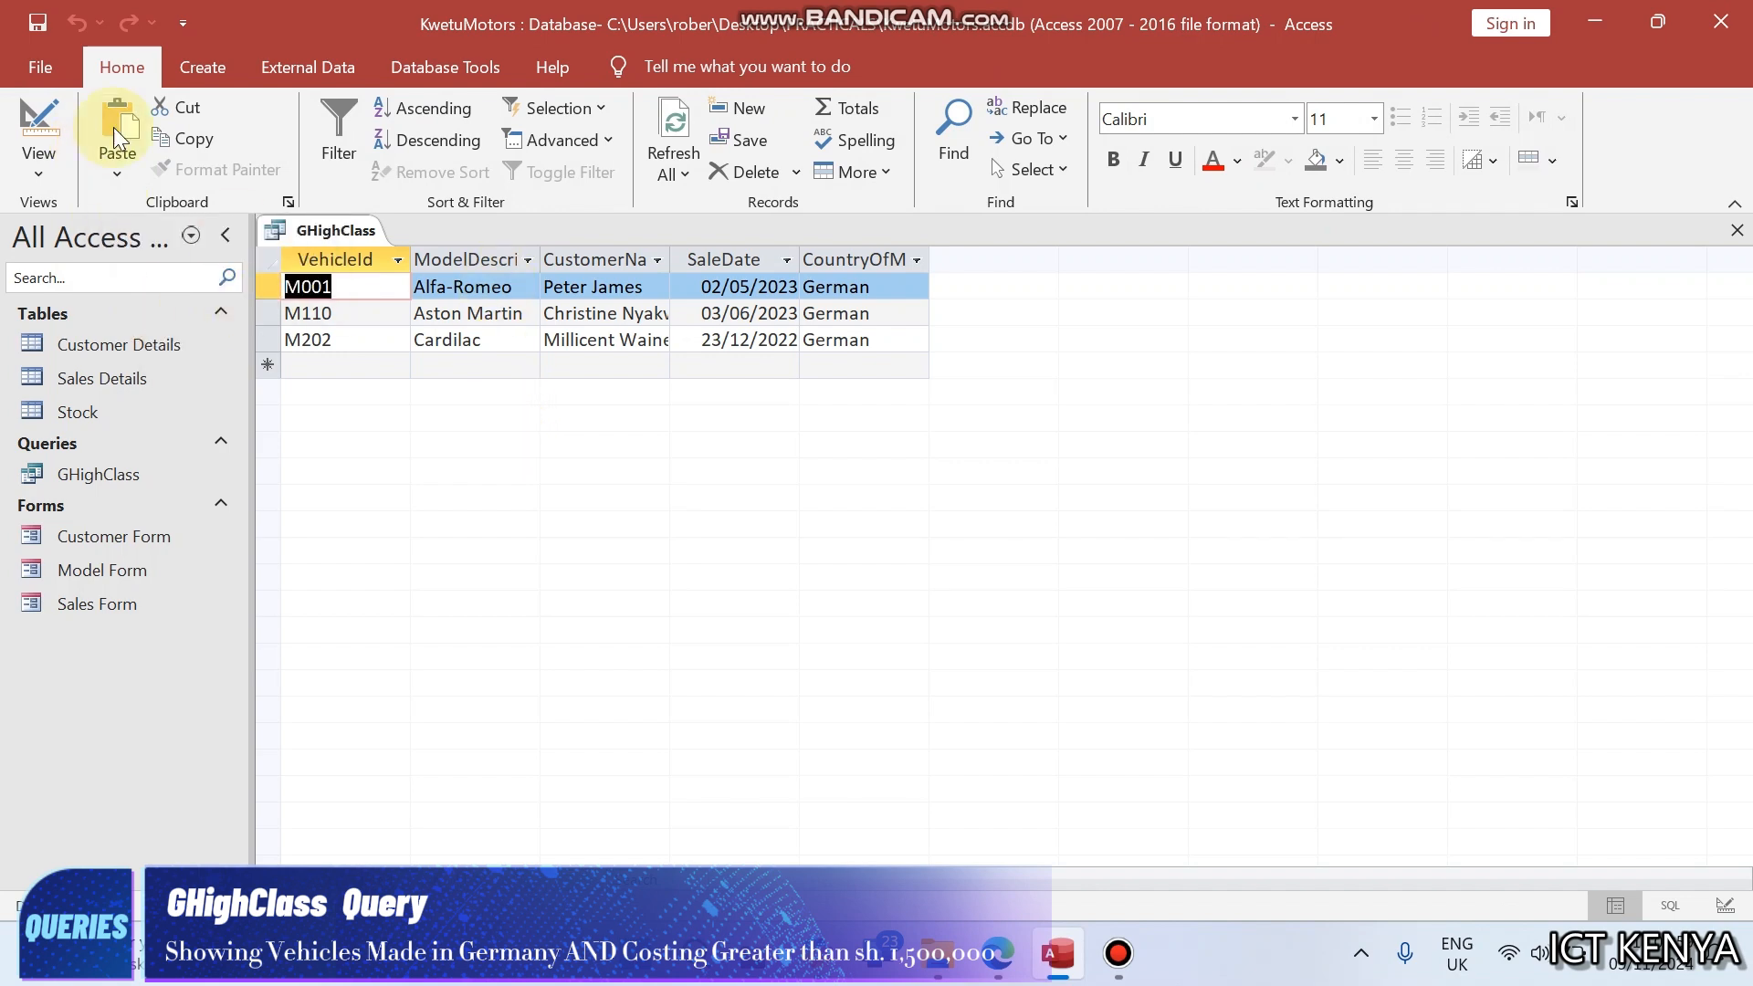
left_click(38, 124)
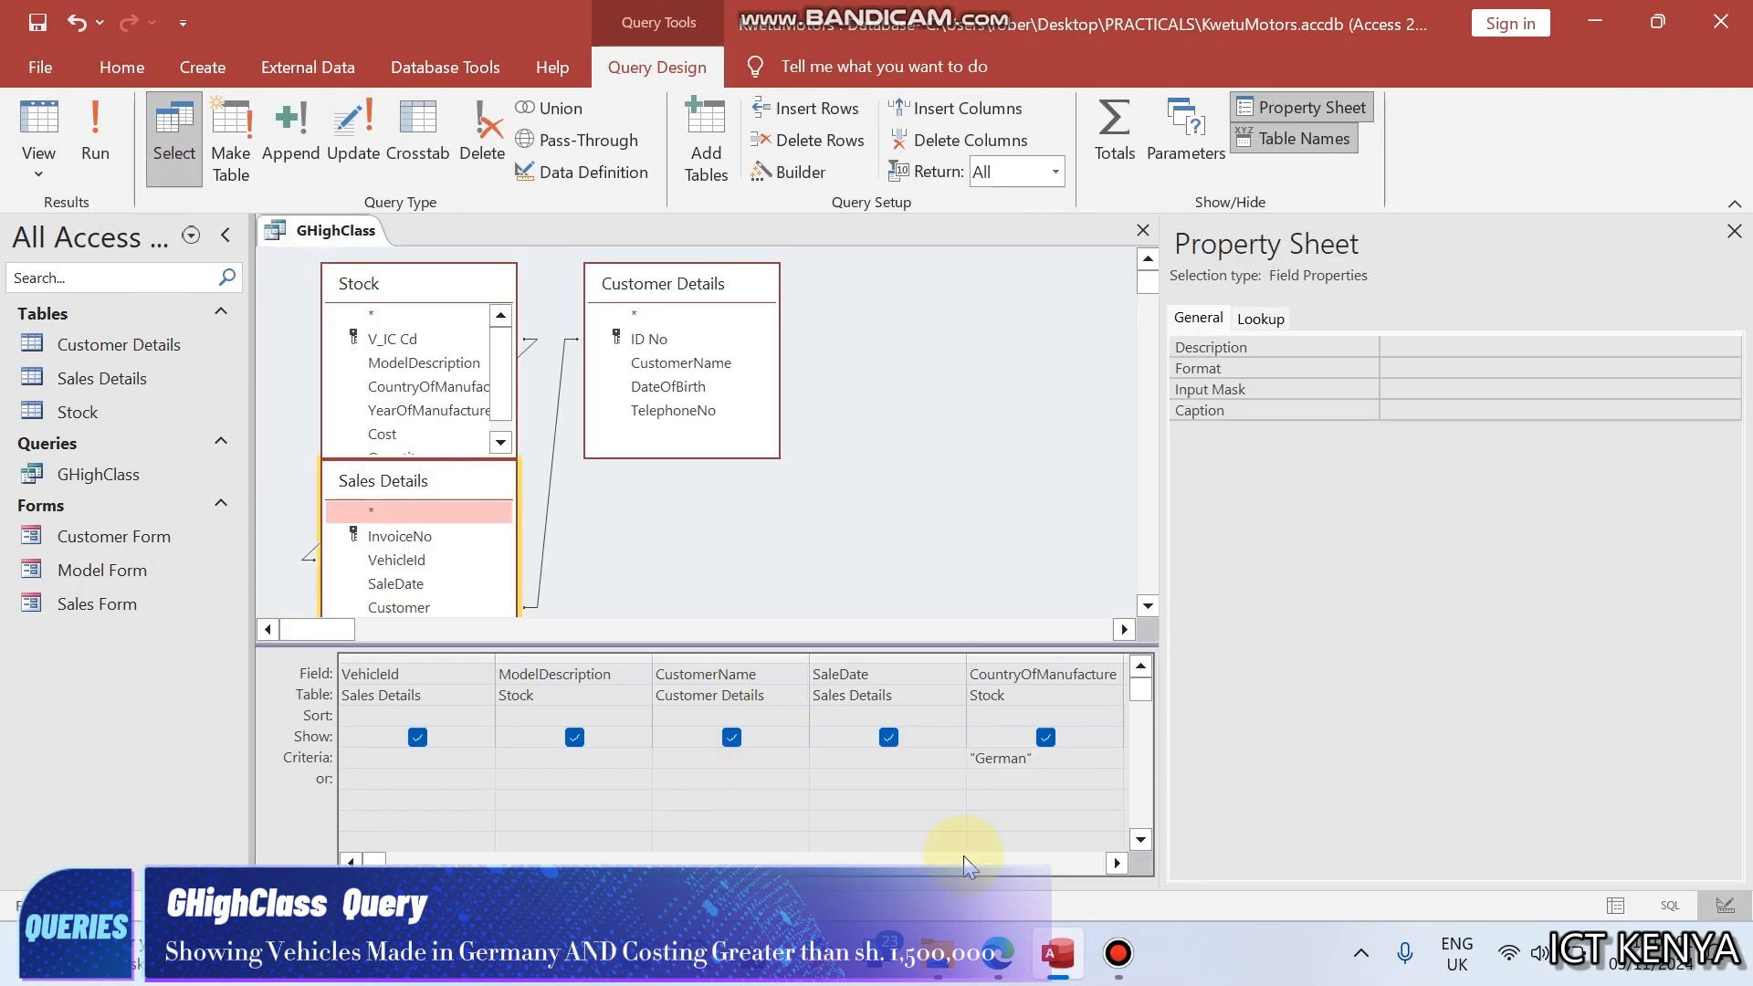
- Reread task (f) in the exam paper for the remaining GHighClass condition, and return to the query design
left_click(996, 959)
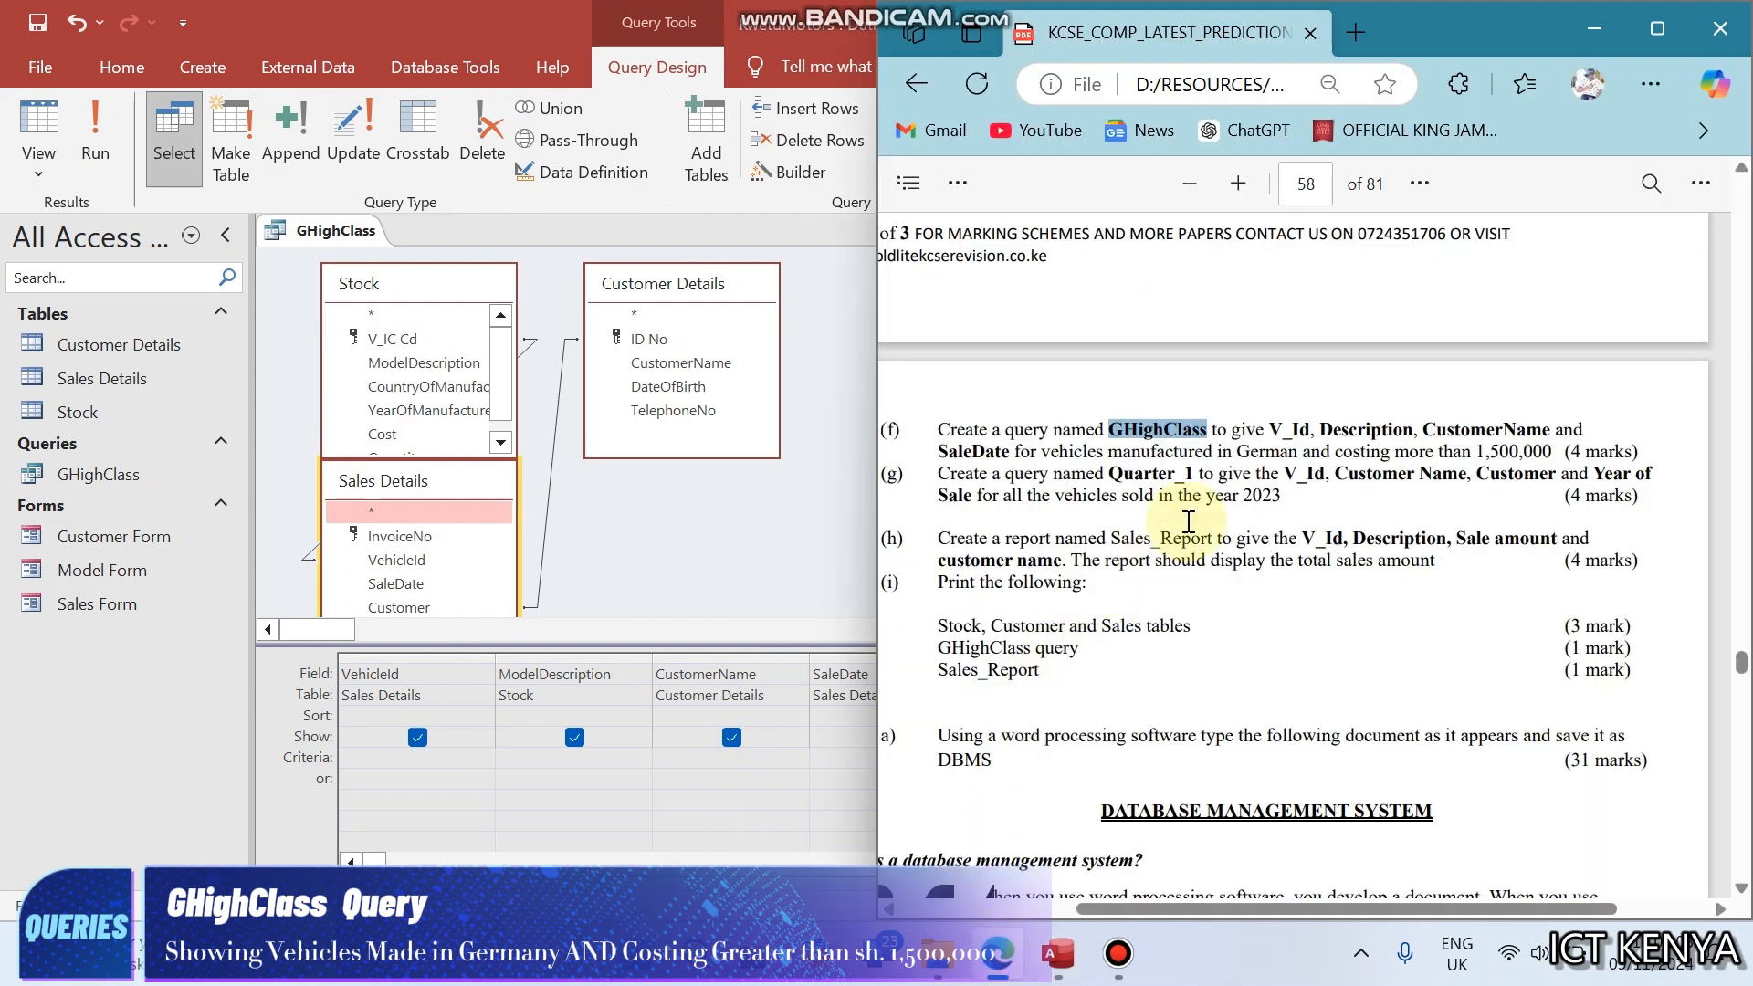
left_click(1340, 447)
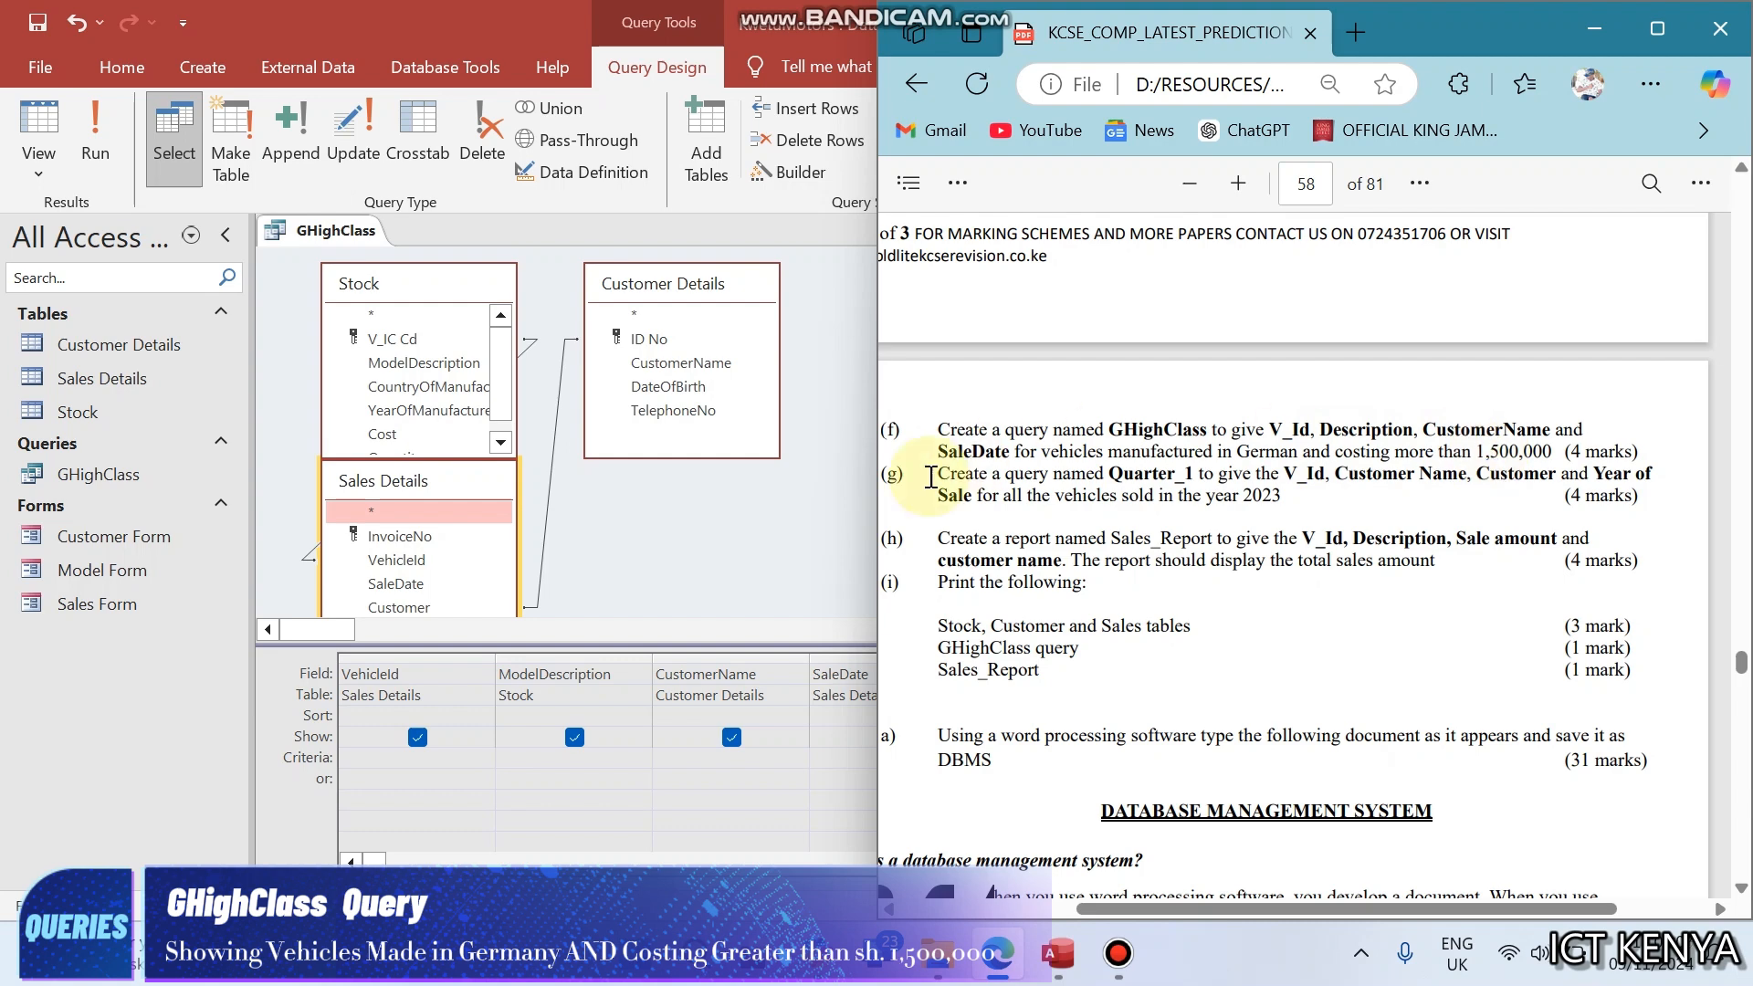
left_click(740, 550)
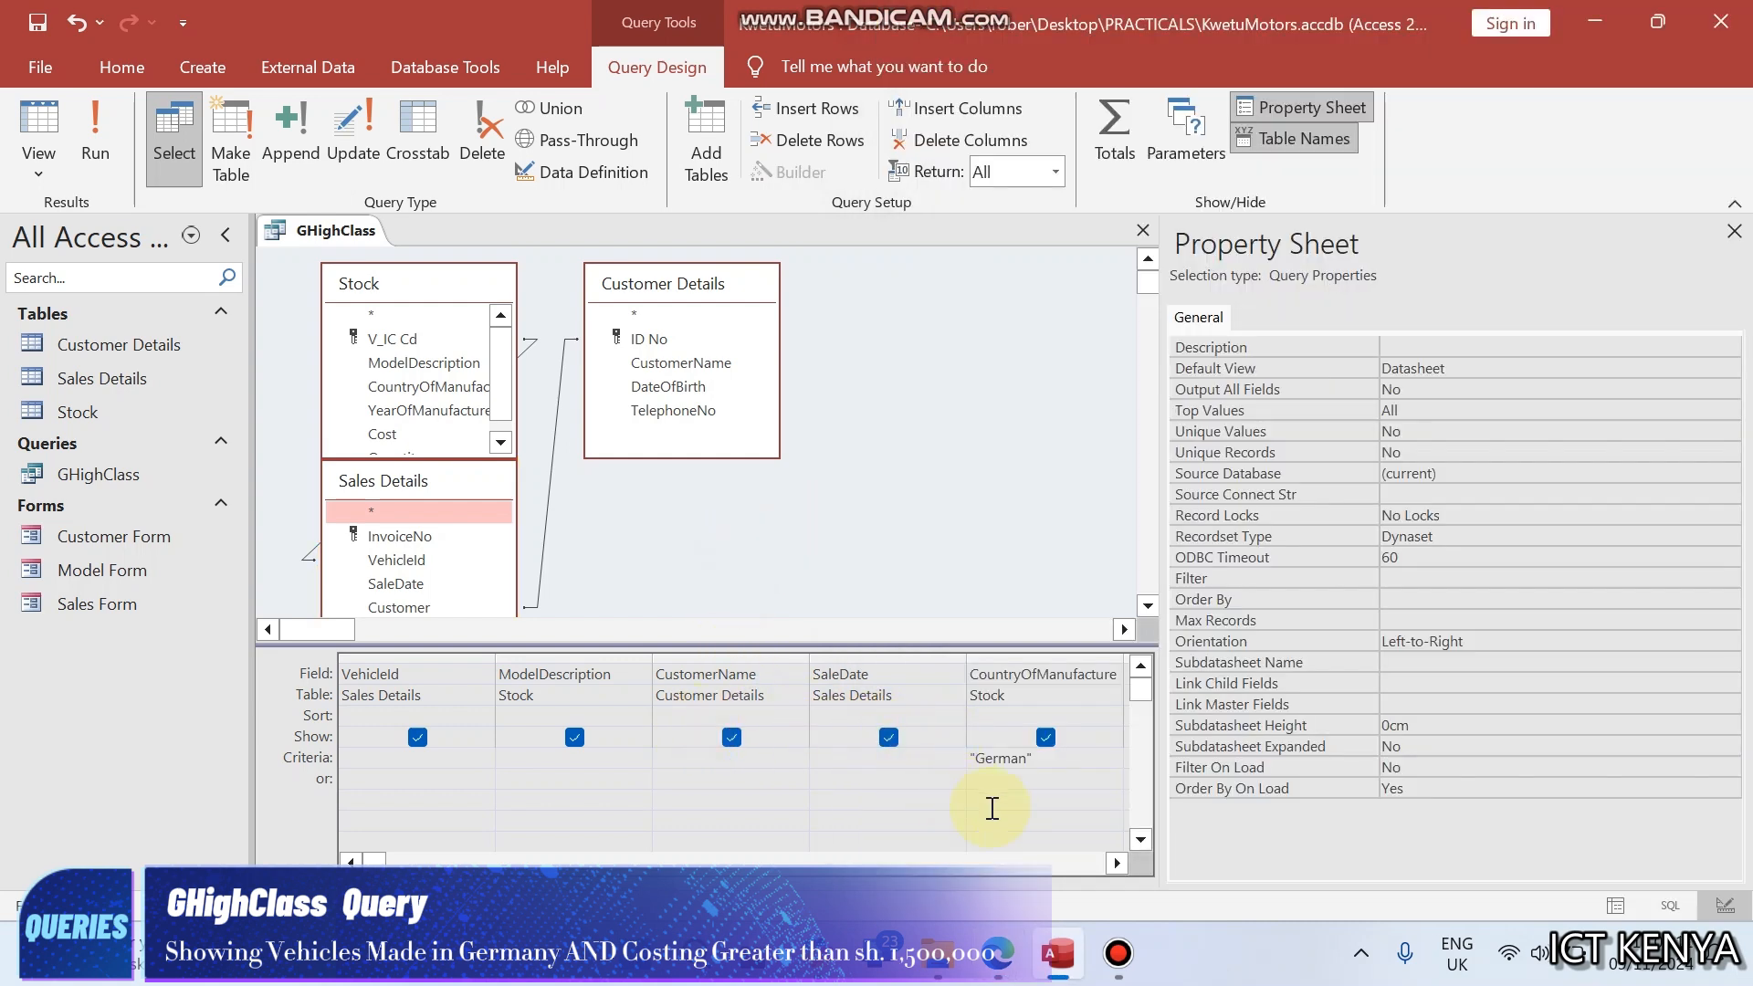
- Add the Cost field from Stock to the GHighClass query, run it to check the records, and return to Design View
left_click(1114, 864)
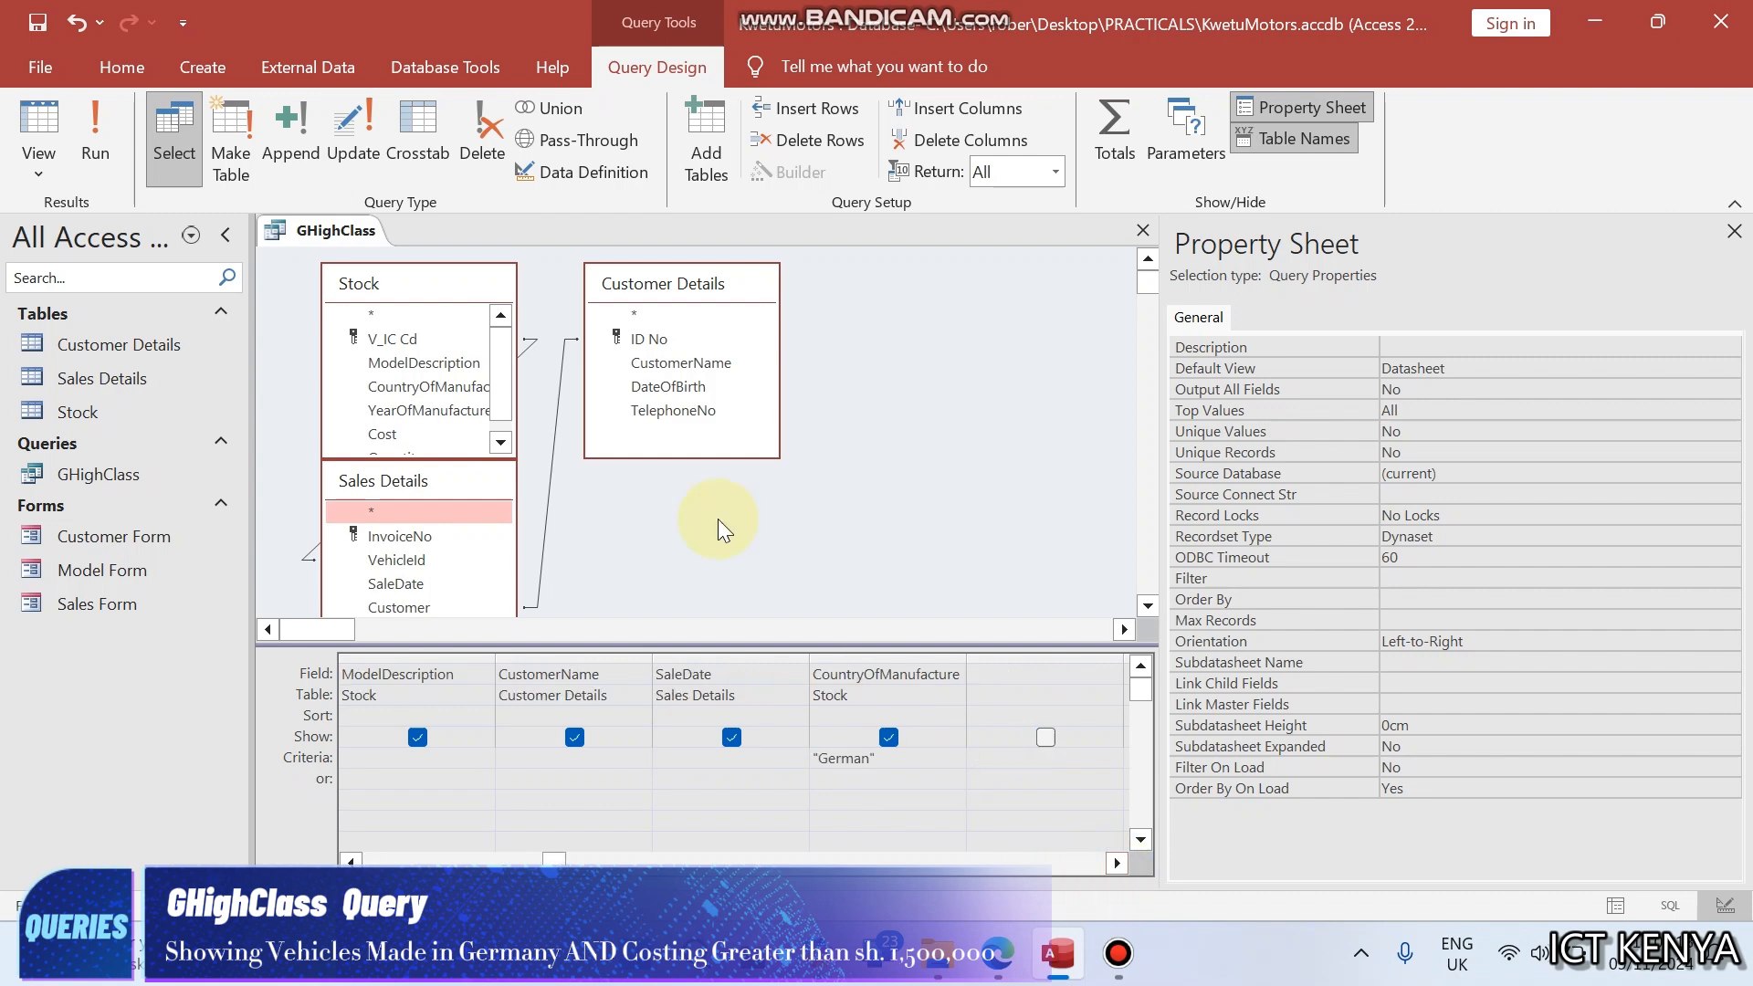
left_click(500, 442)
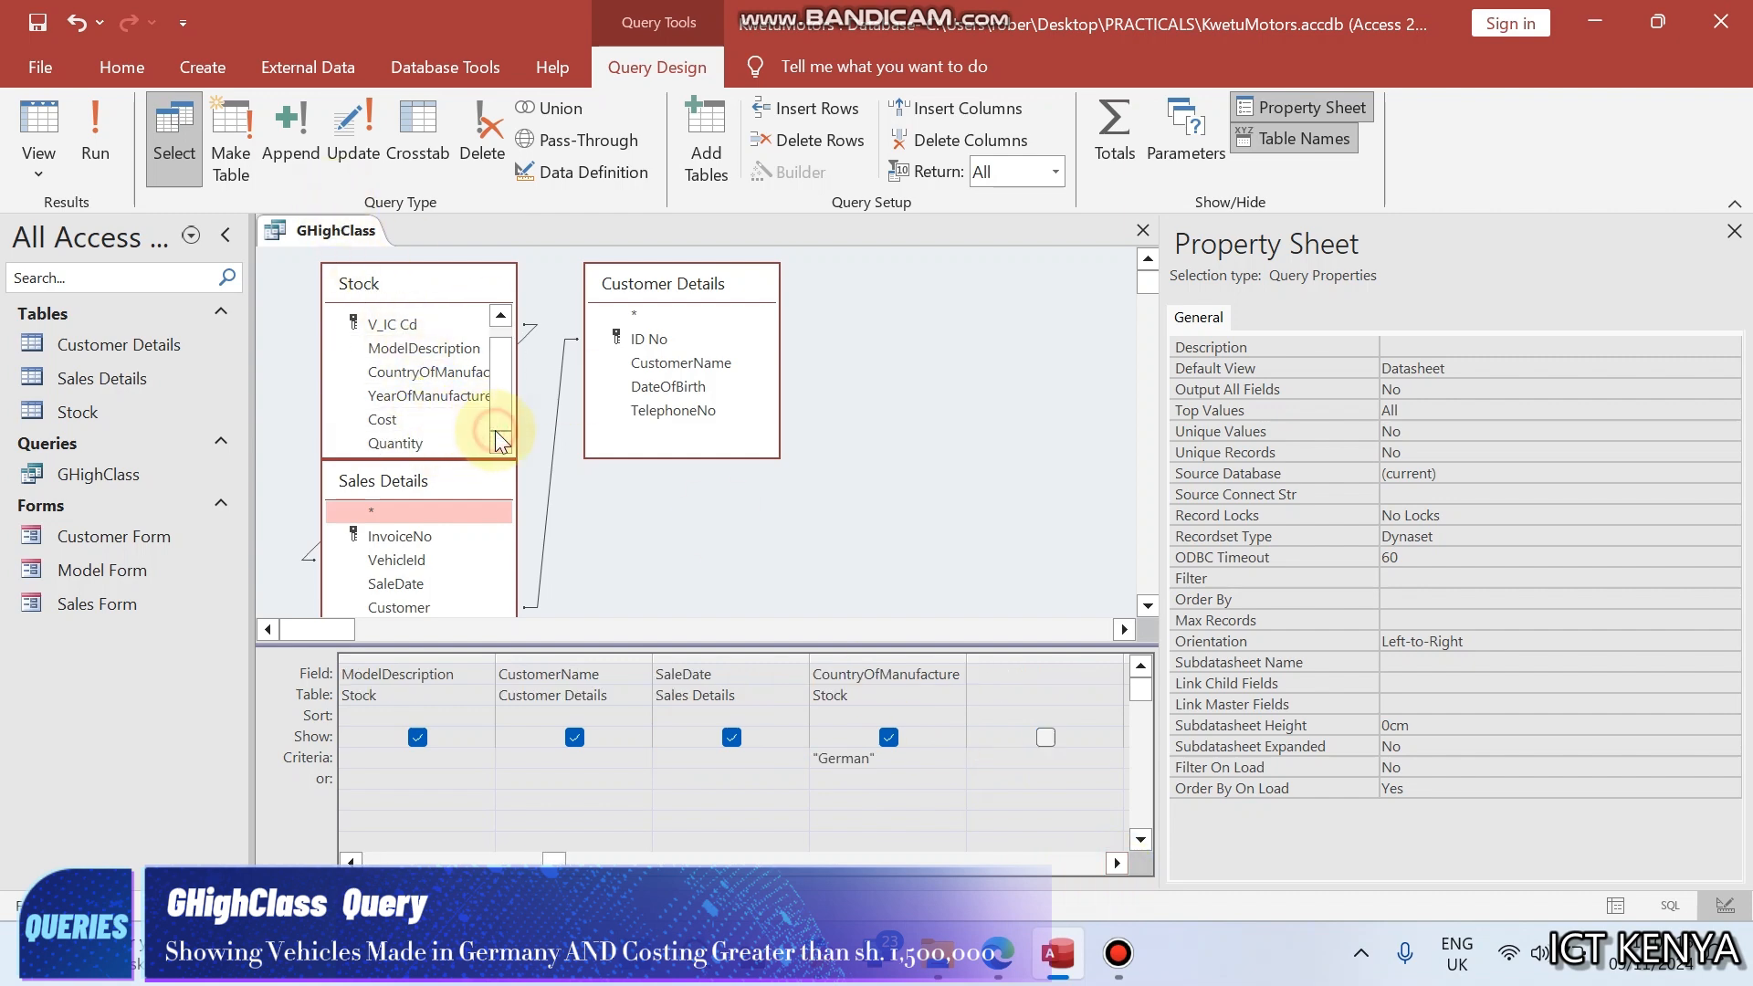
left_click(978, 676)
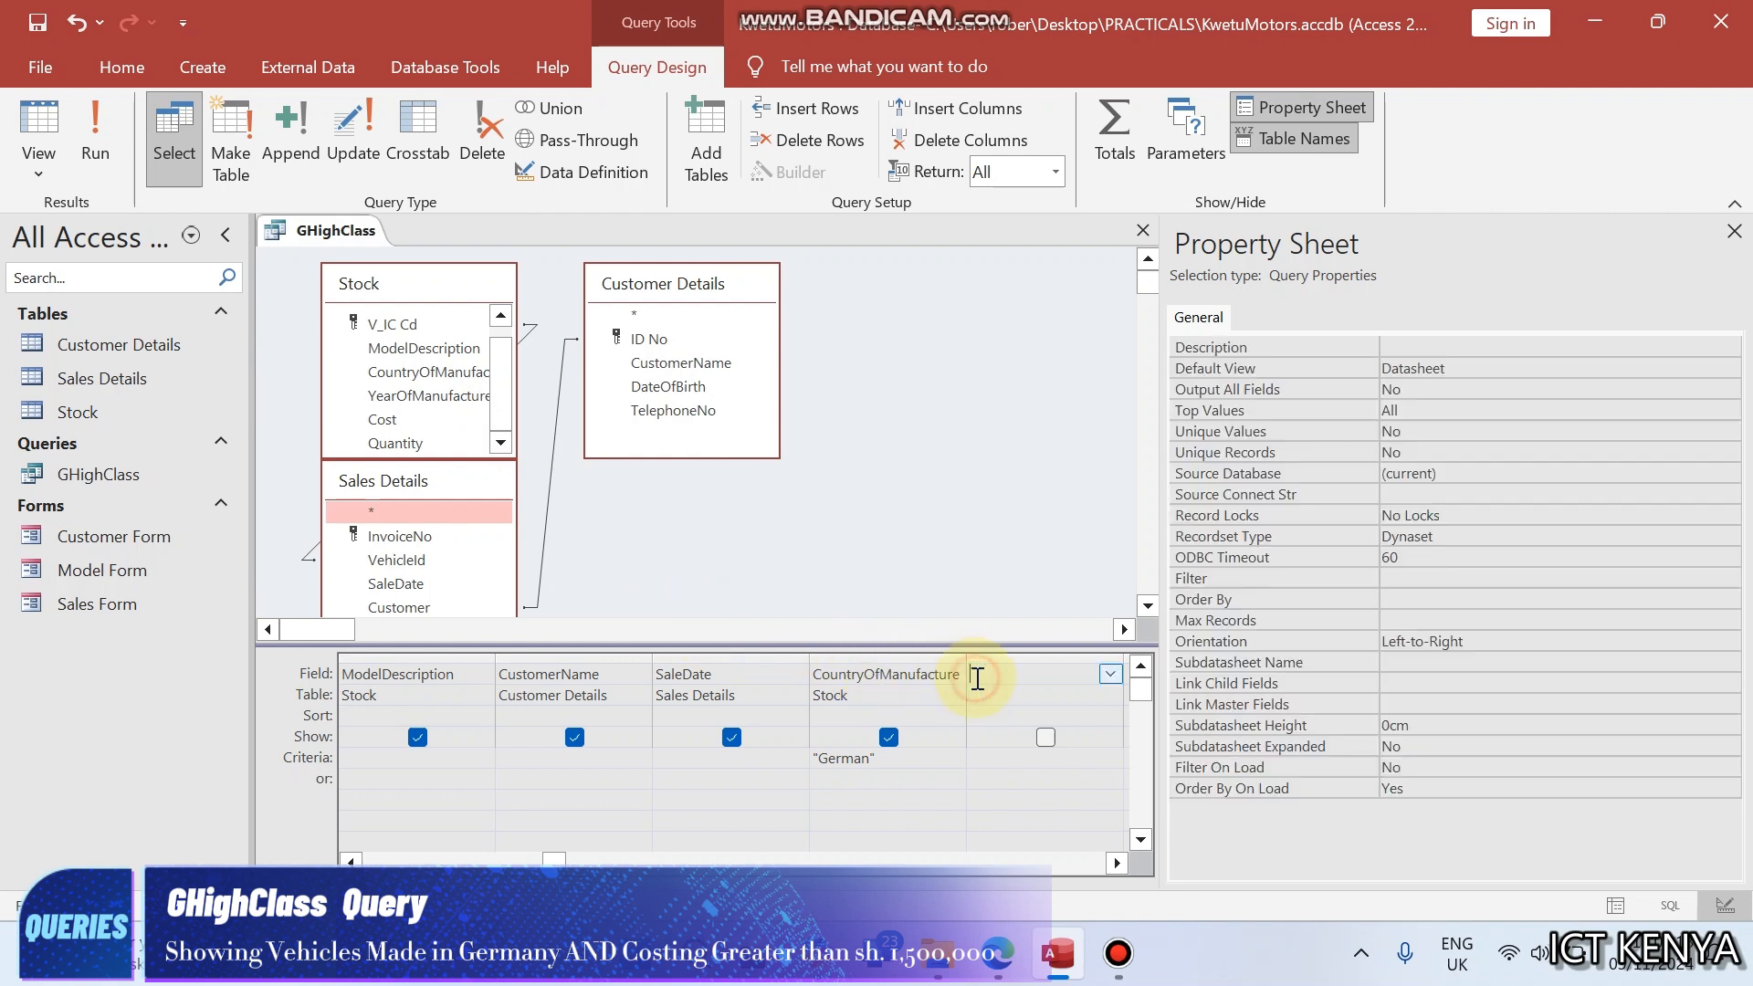
double_click(384, 419)
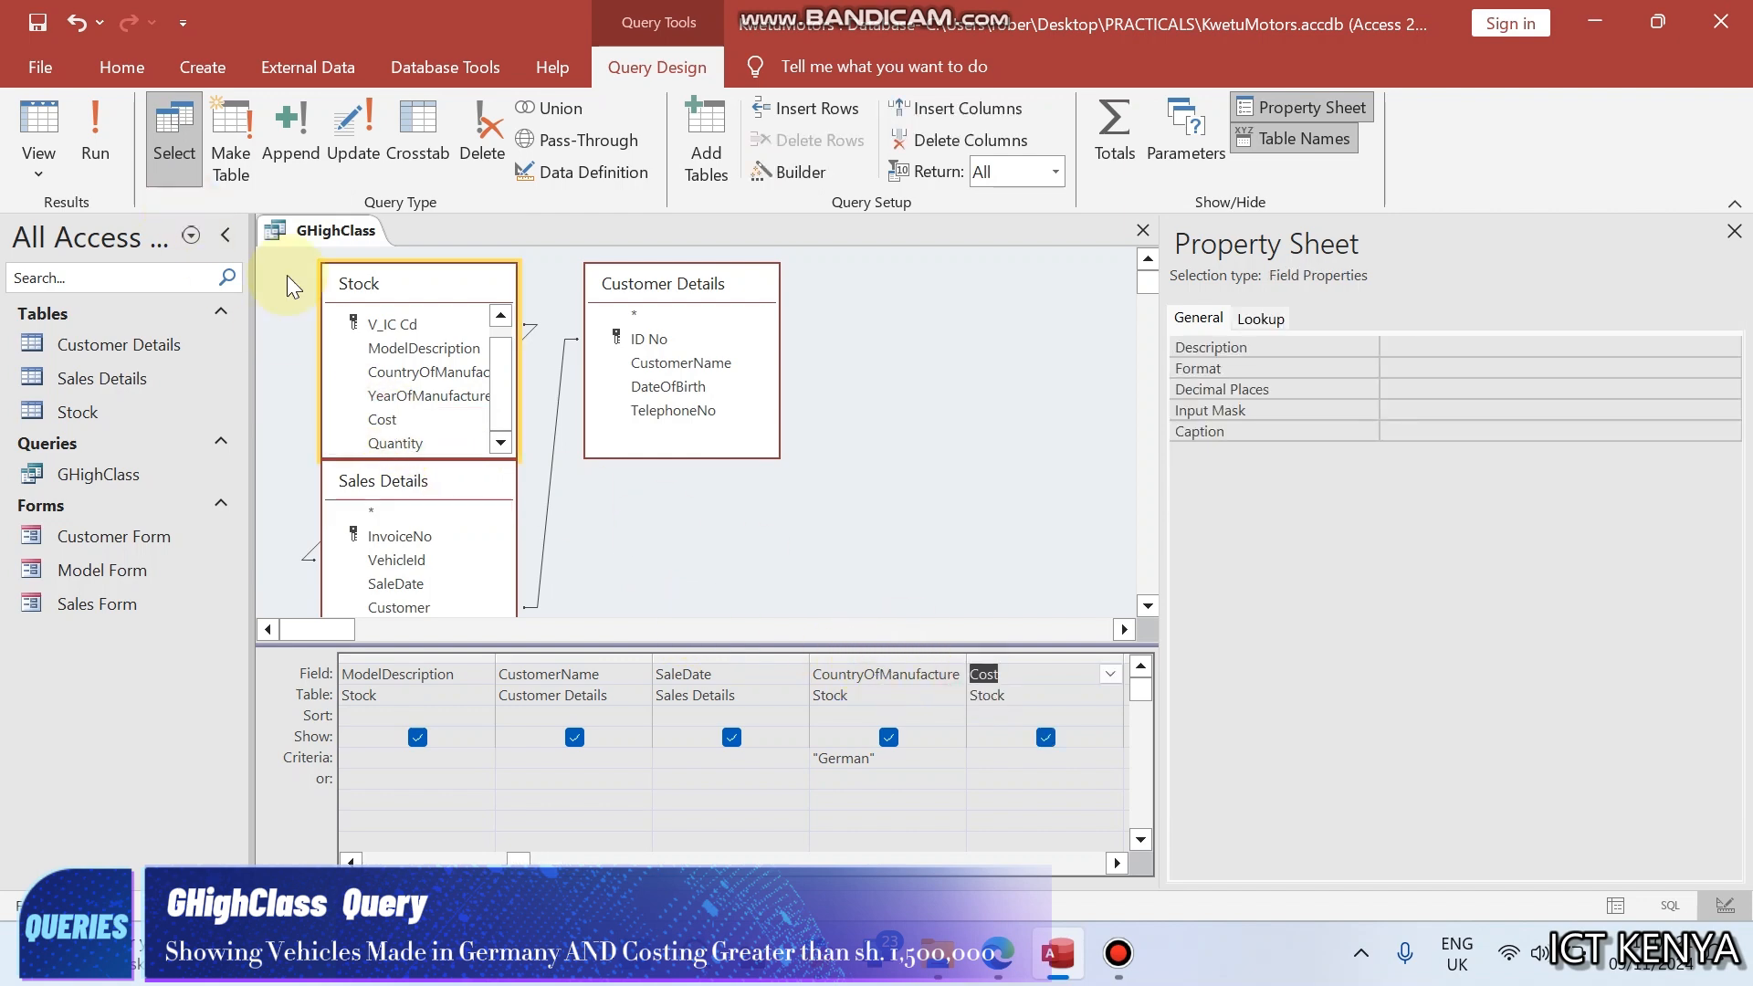
left_click(110, 134)
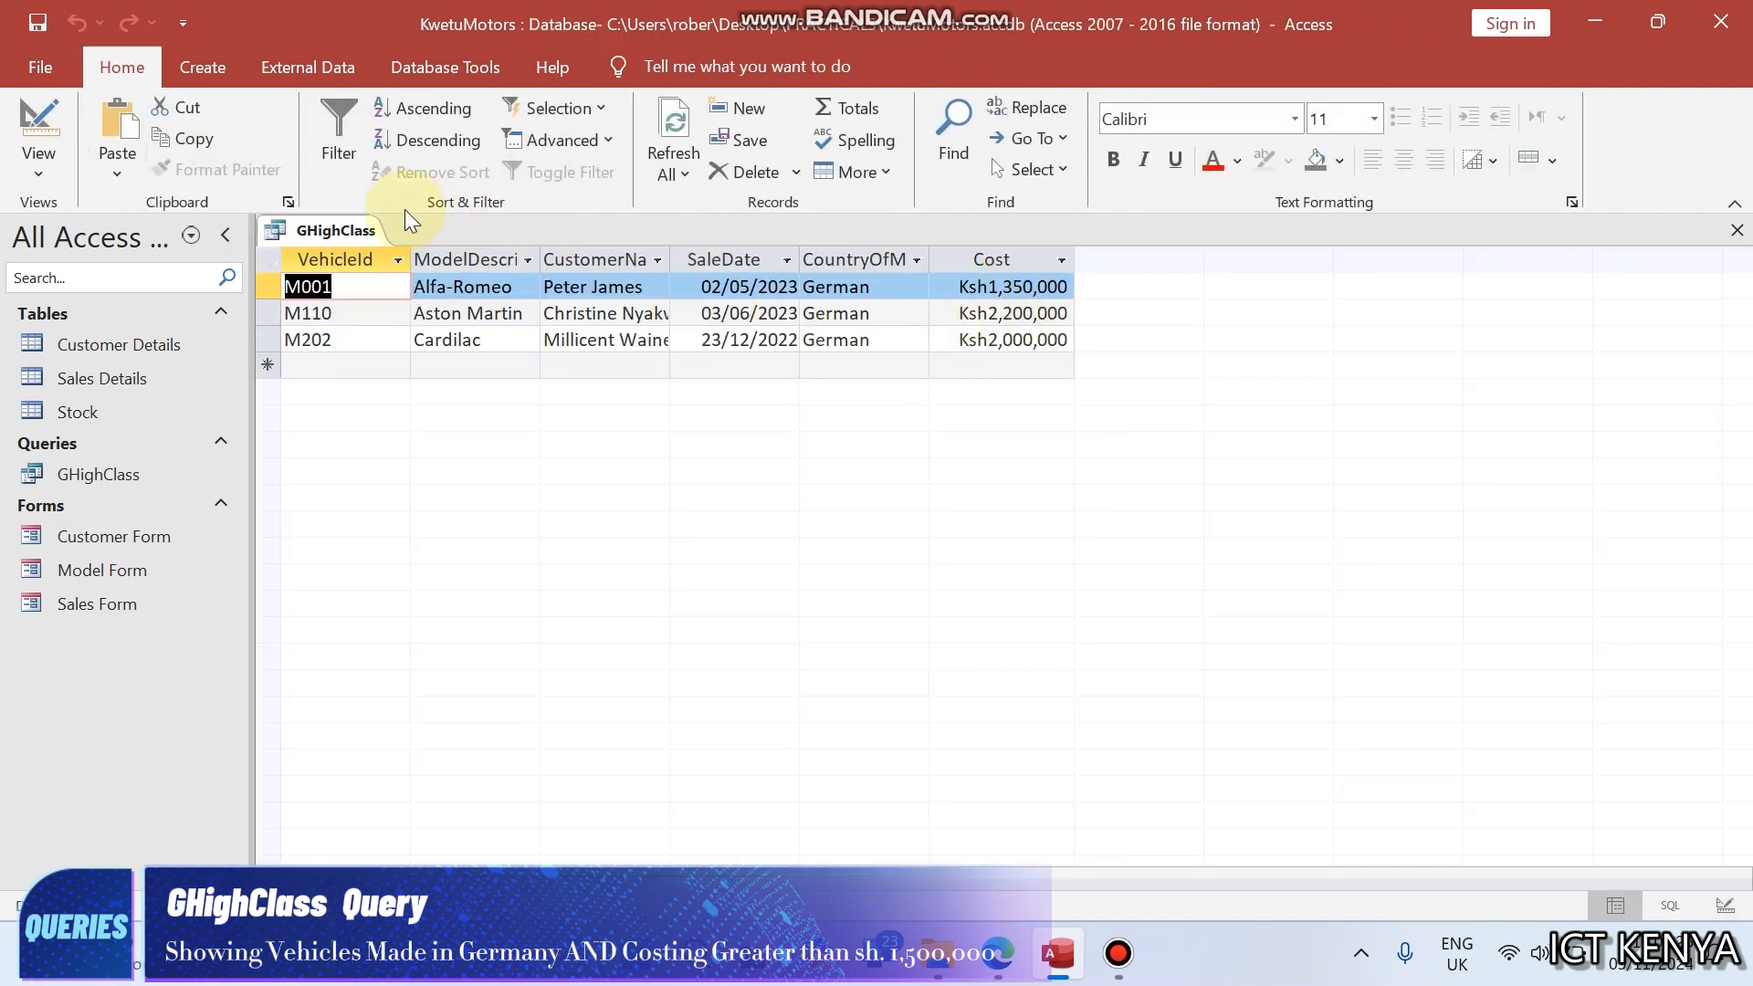
left_click(40, 116)
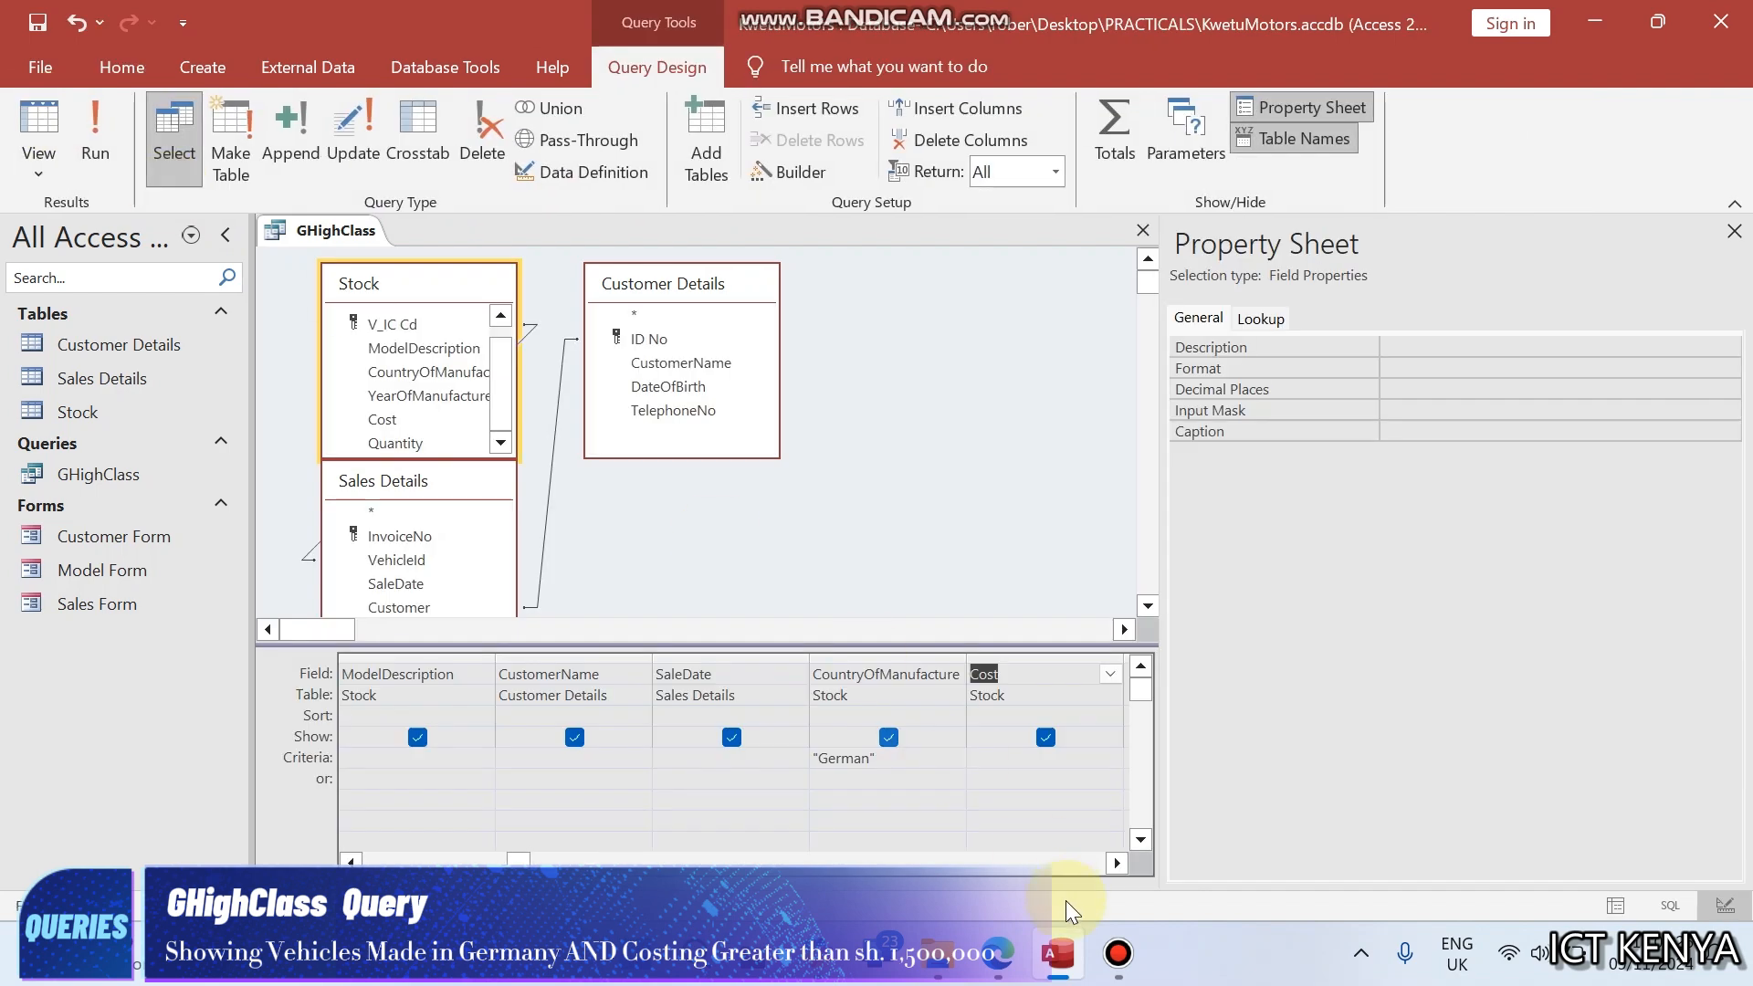
- Check the cost limit for GHighClass in task (f) of the exam paper, and return to the query design
left_click(999, 970)
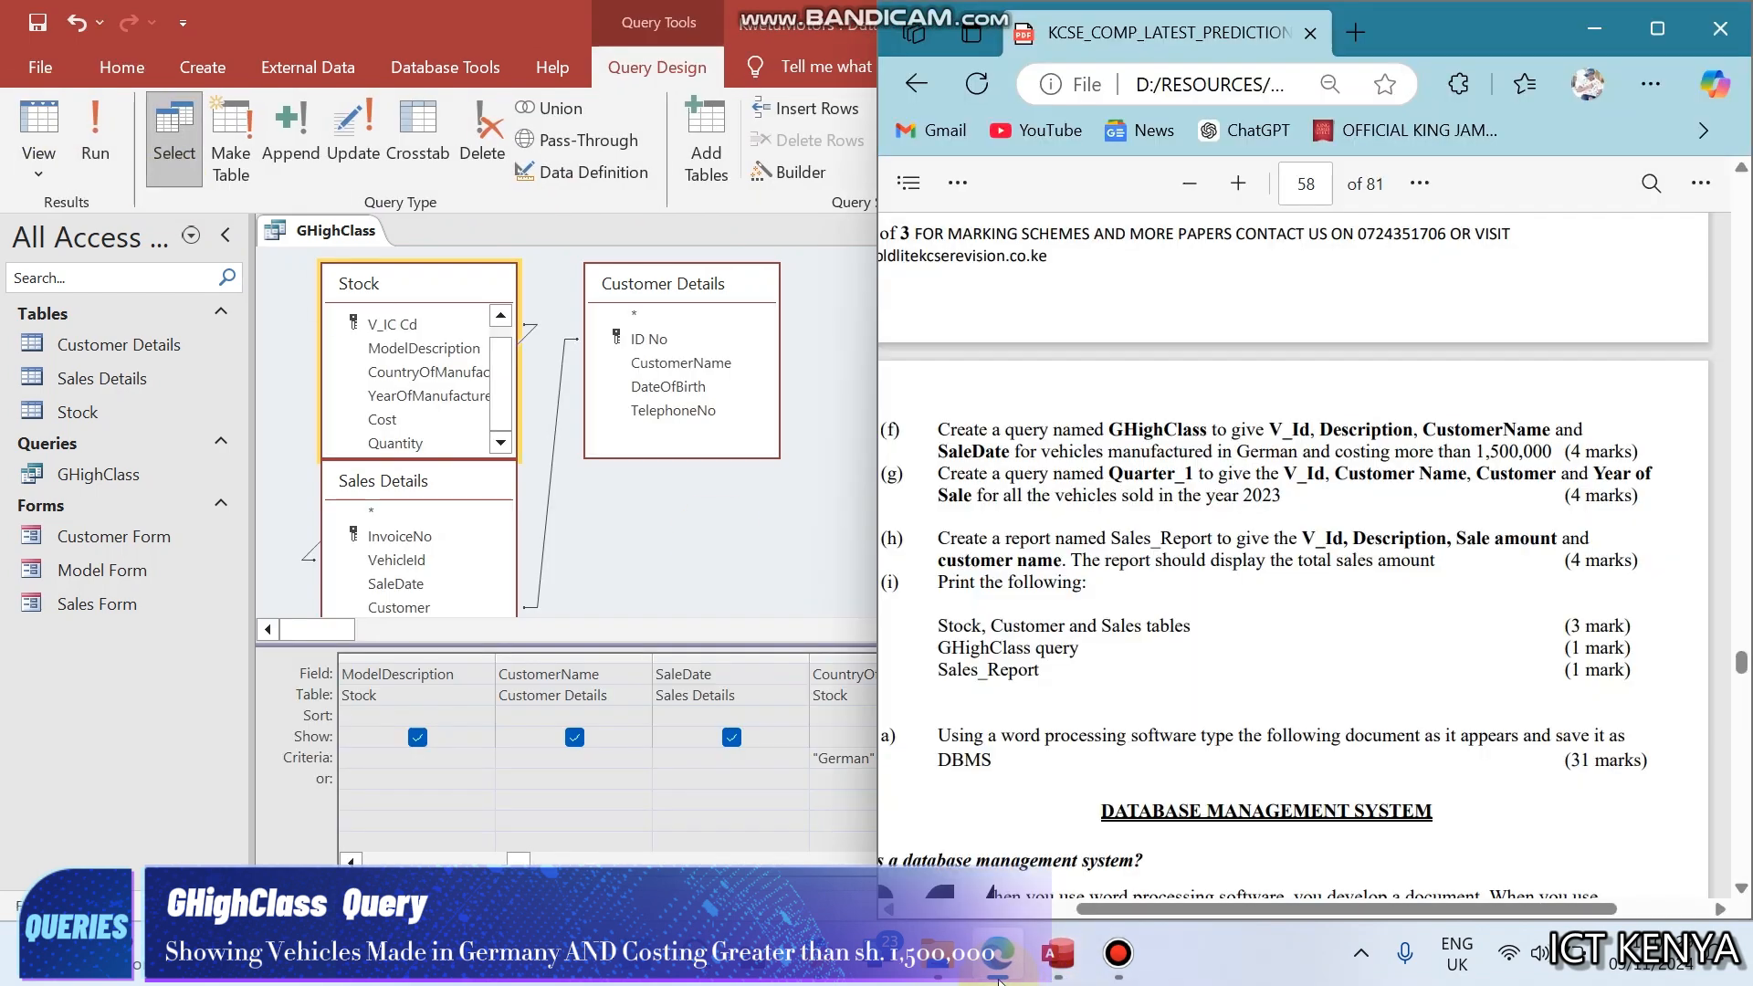
left_click(998, 970)
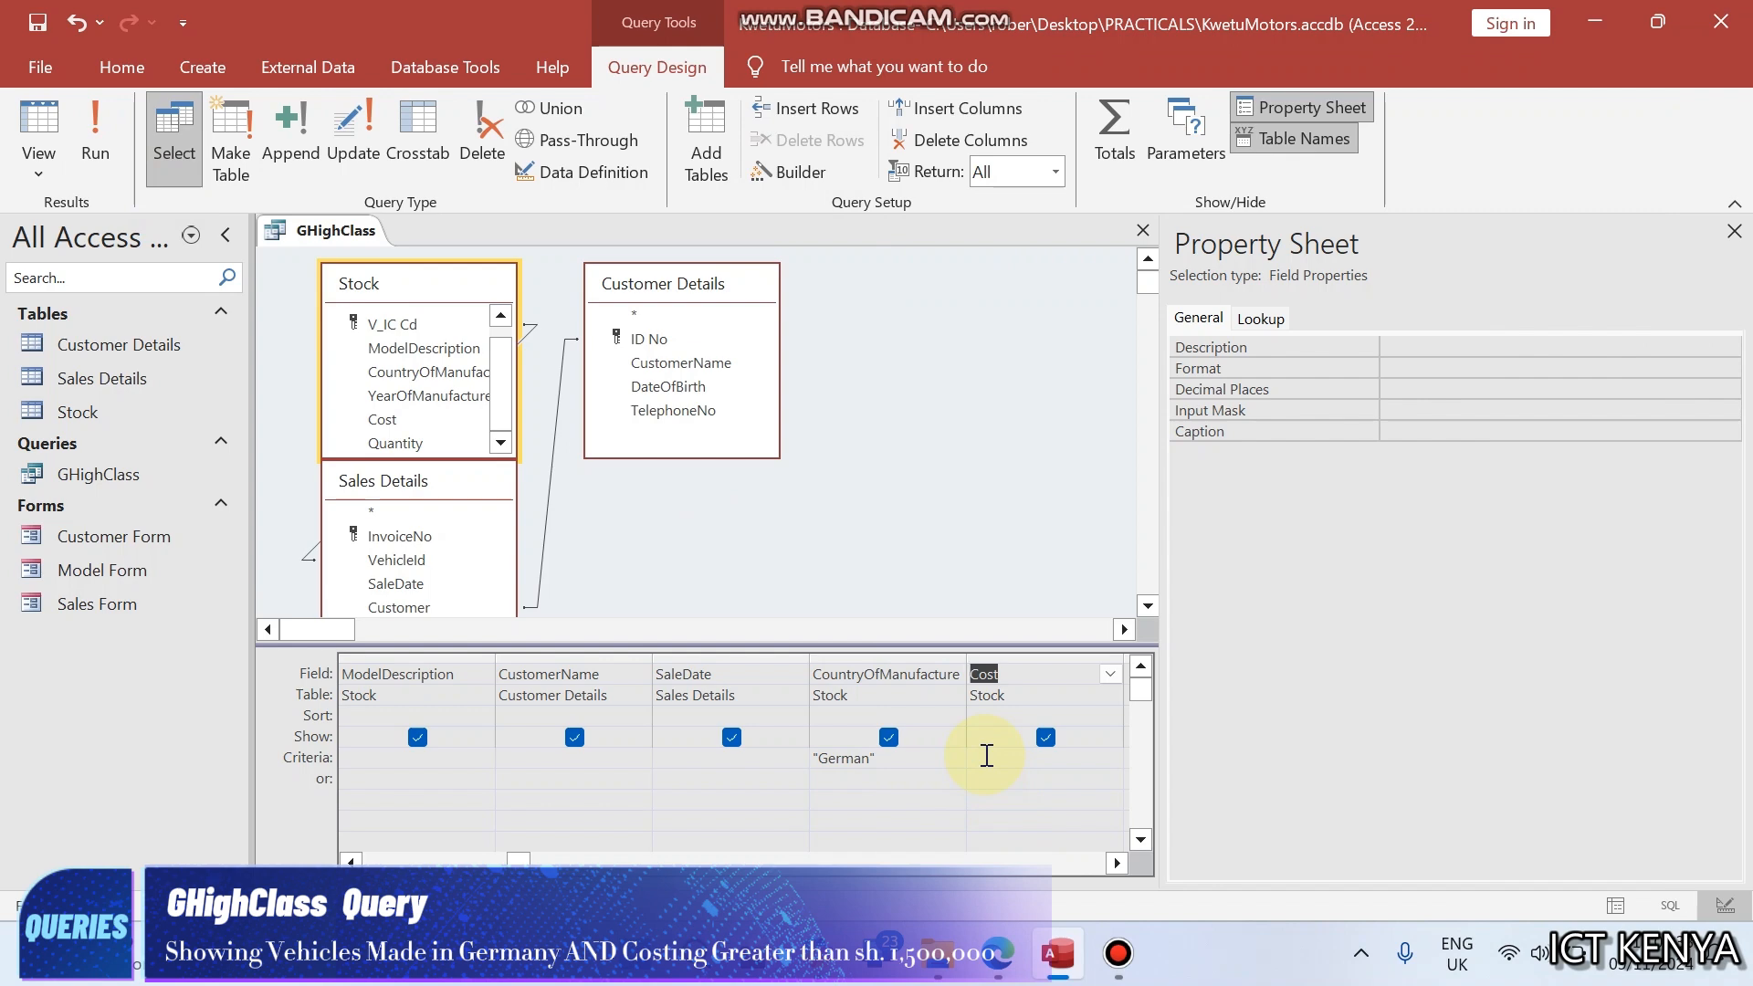
left_click(998, 954)
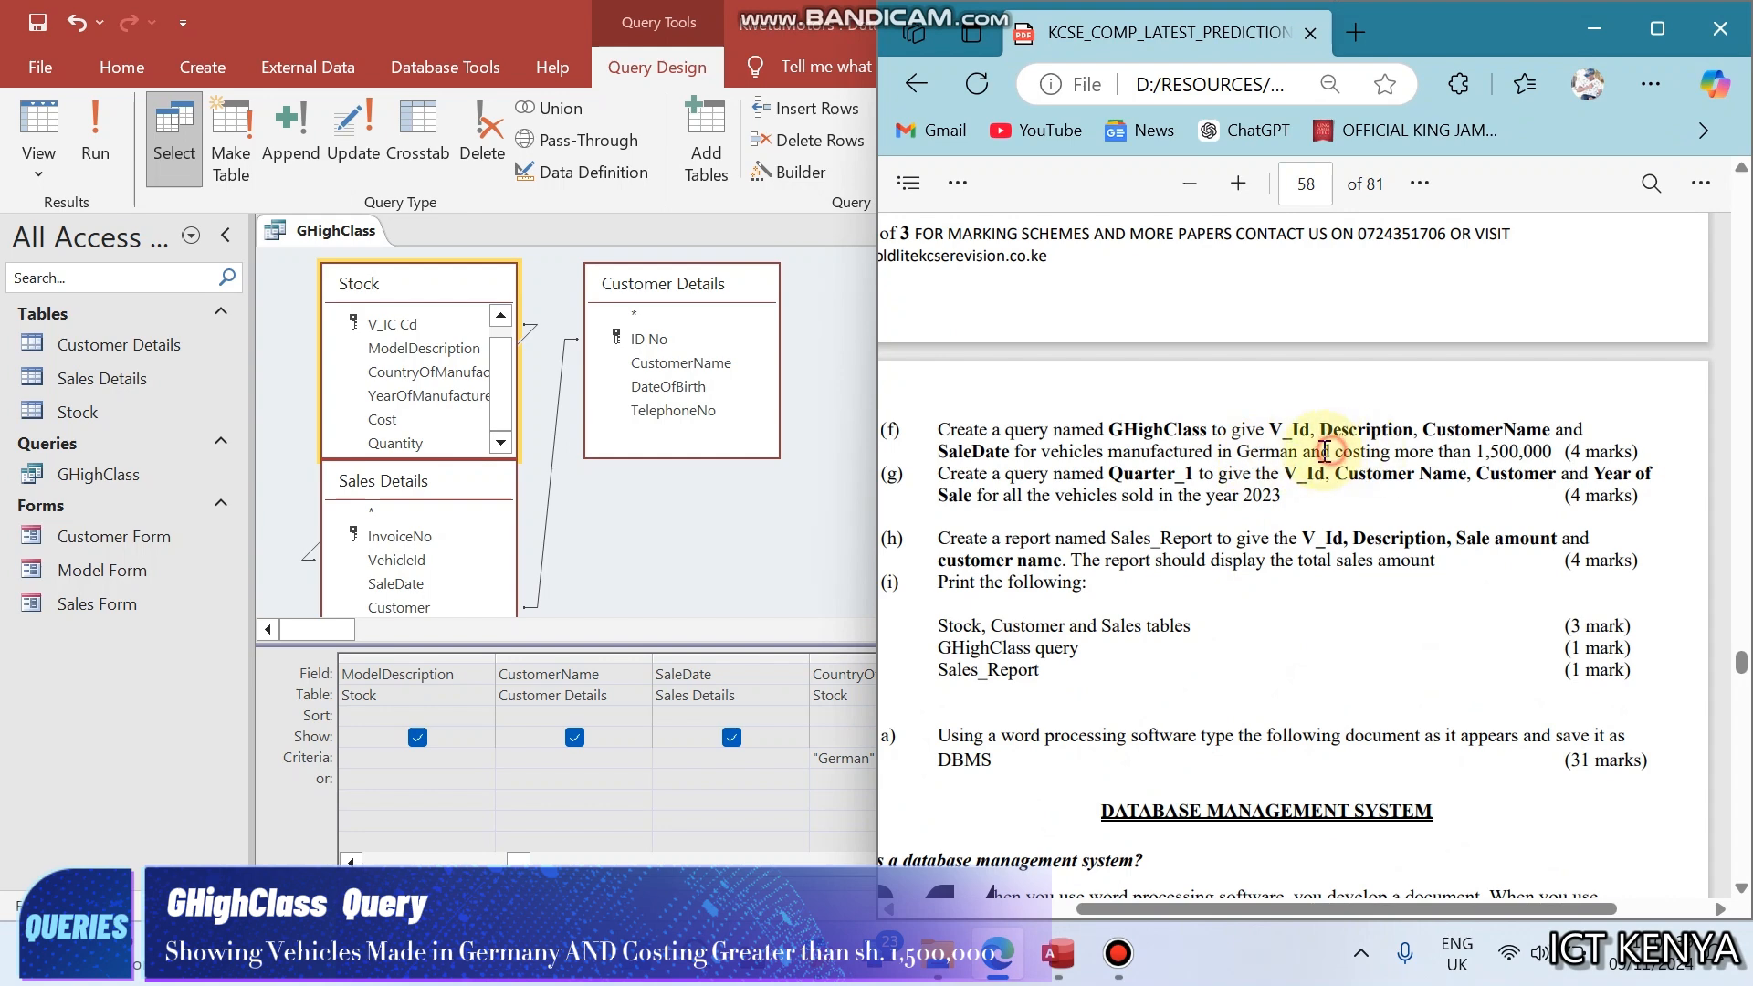
left_click(728, 676)
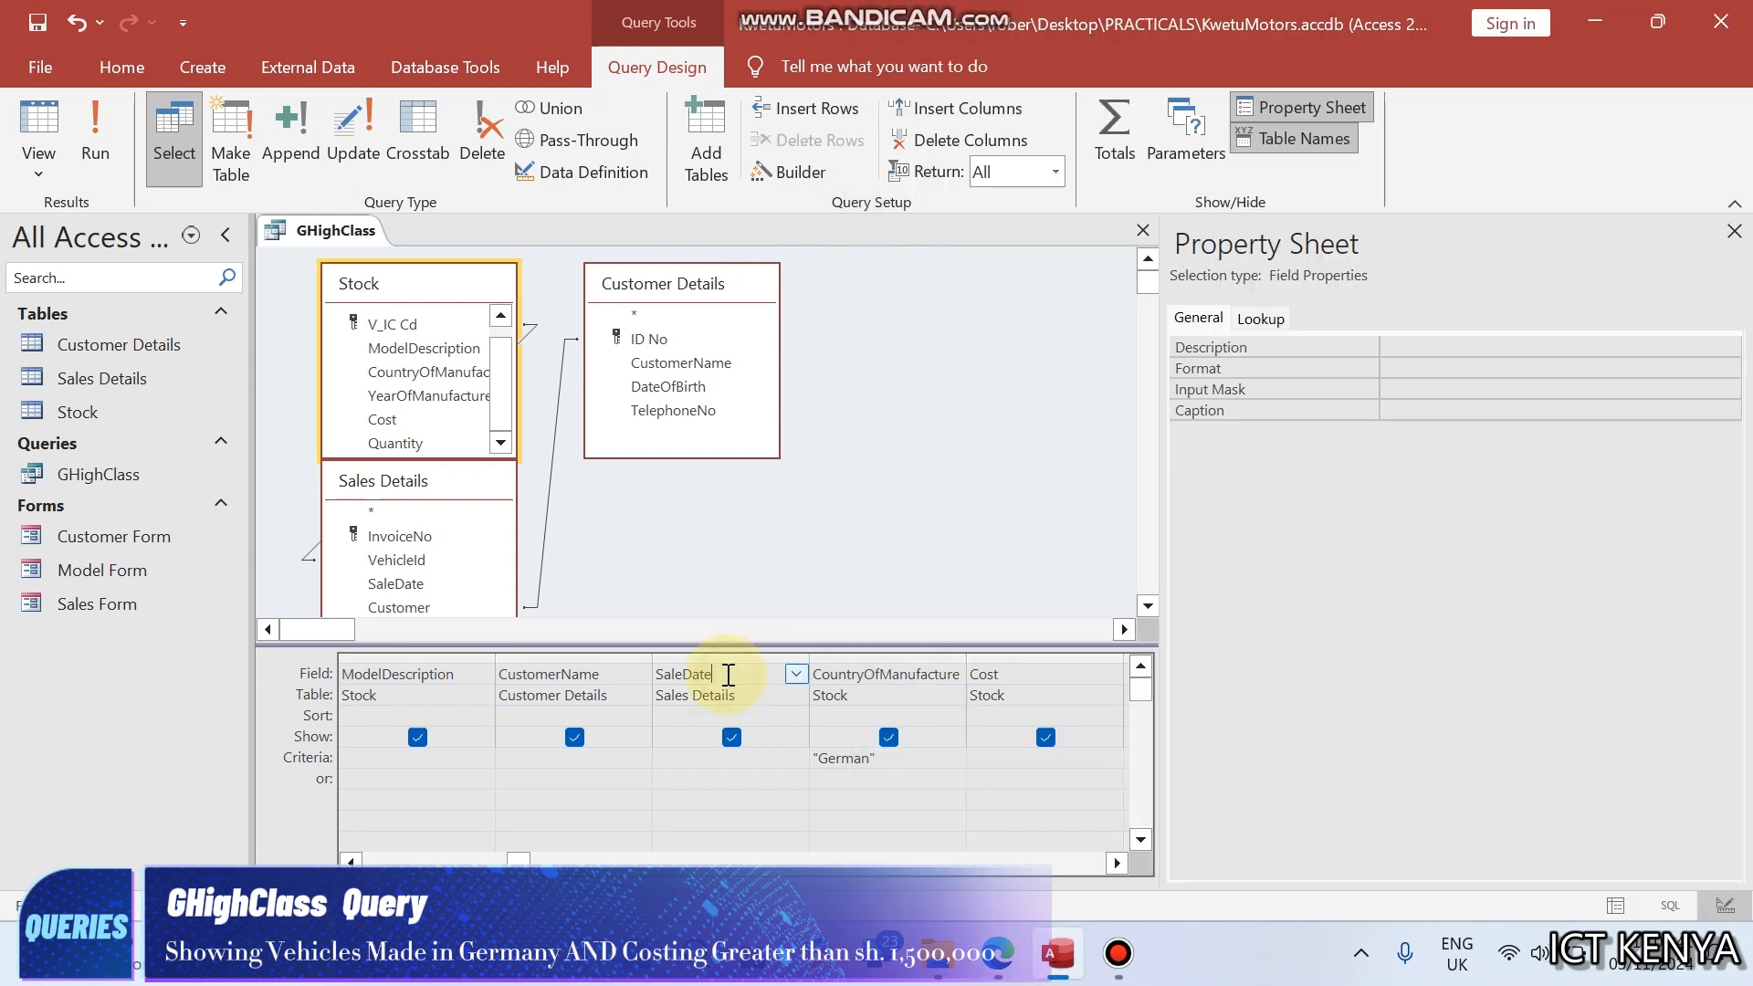
- Set the Cost criterion to >1500000 alongside the German condition and run the GHighClass query
left_click(893, 762)
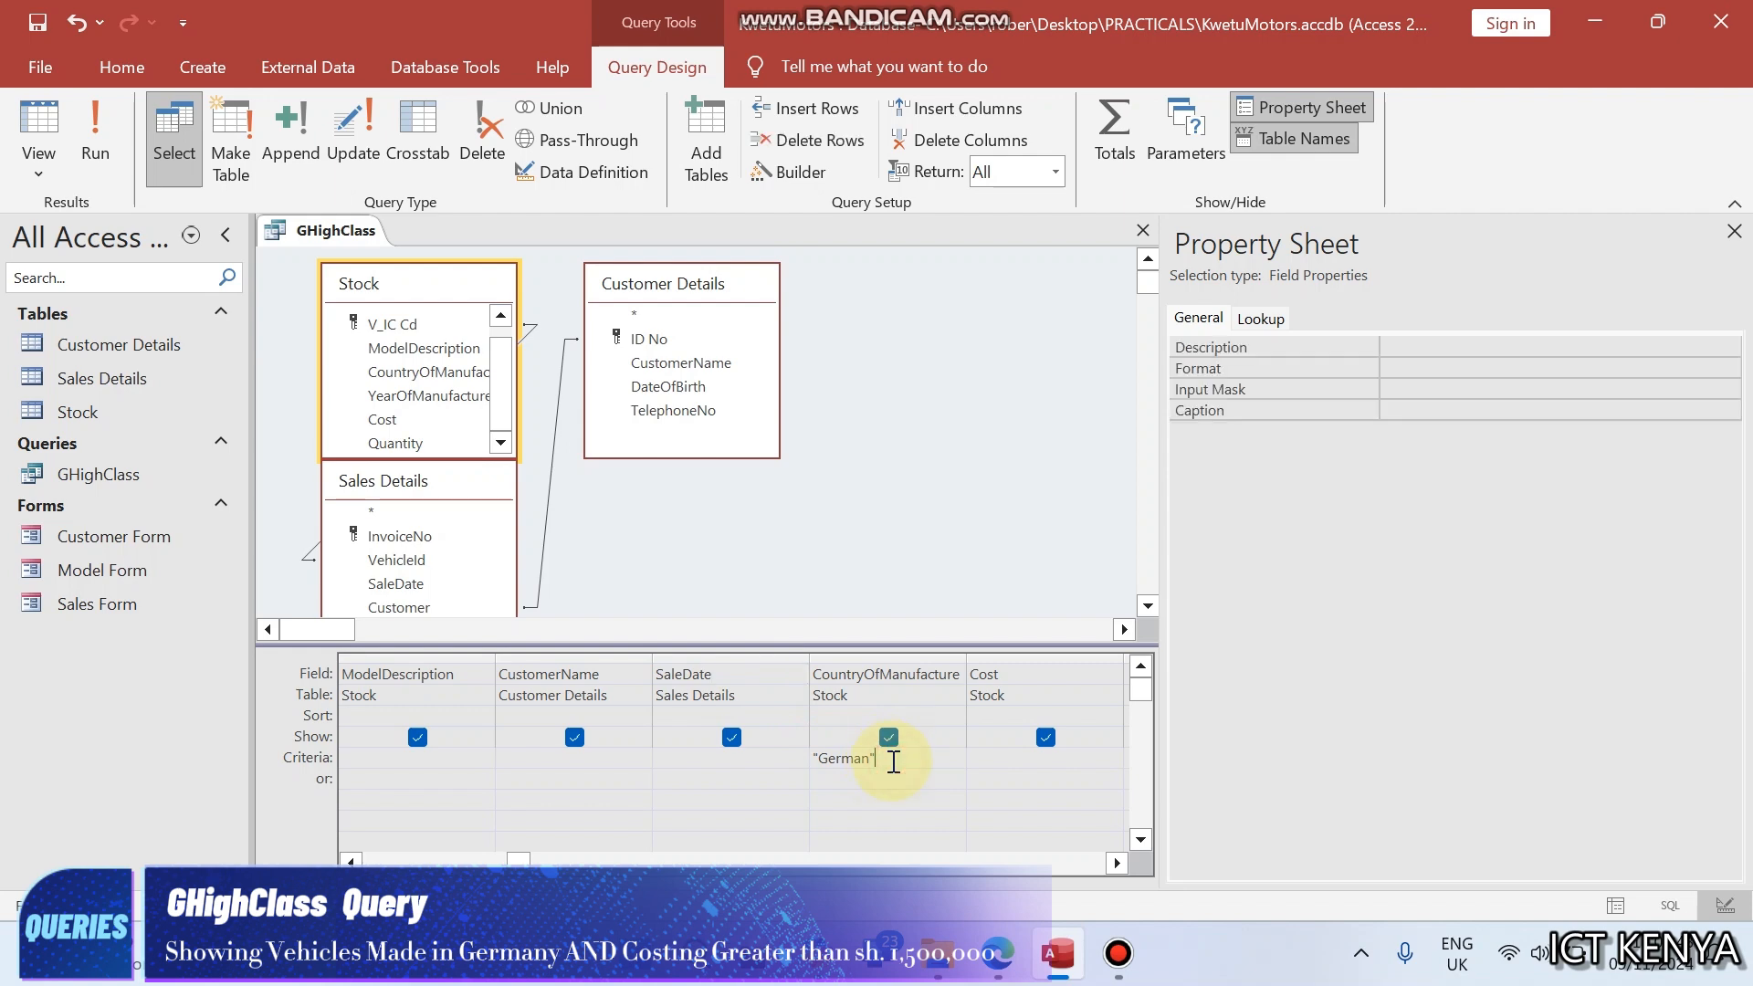
left_click(983, 758)
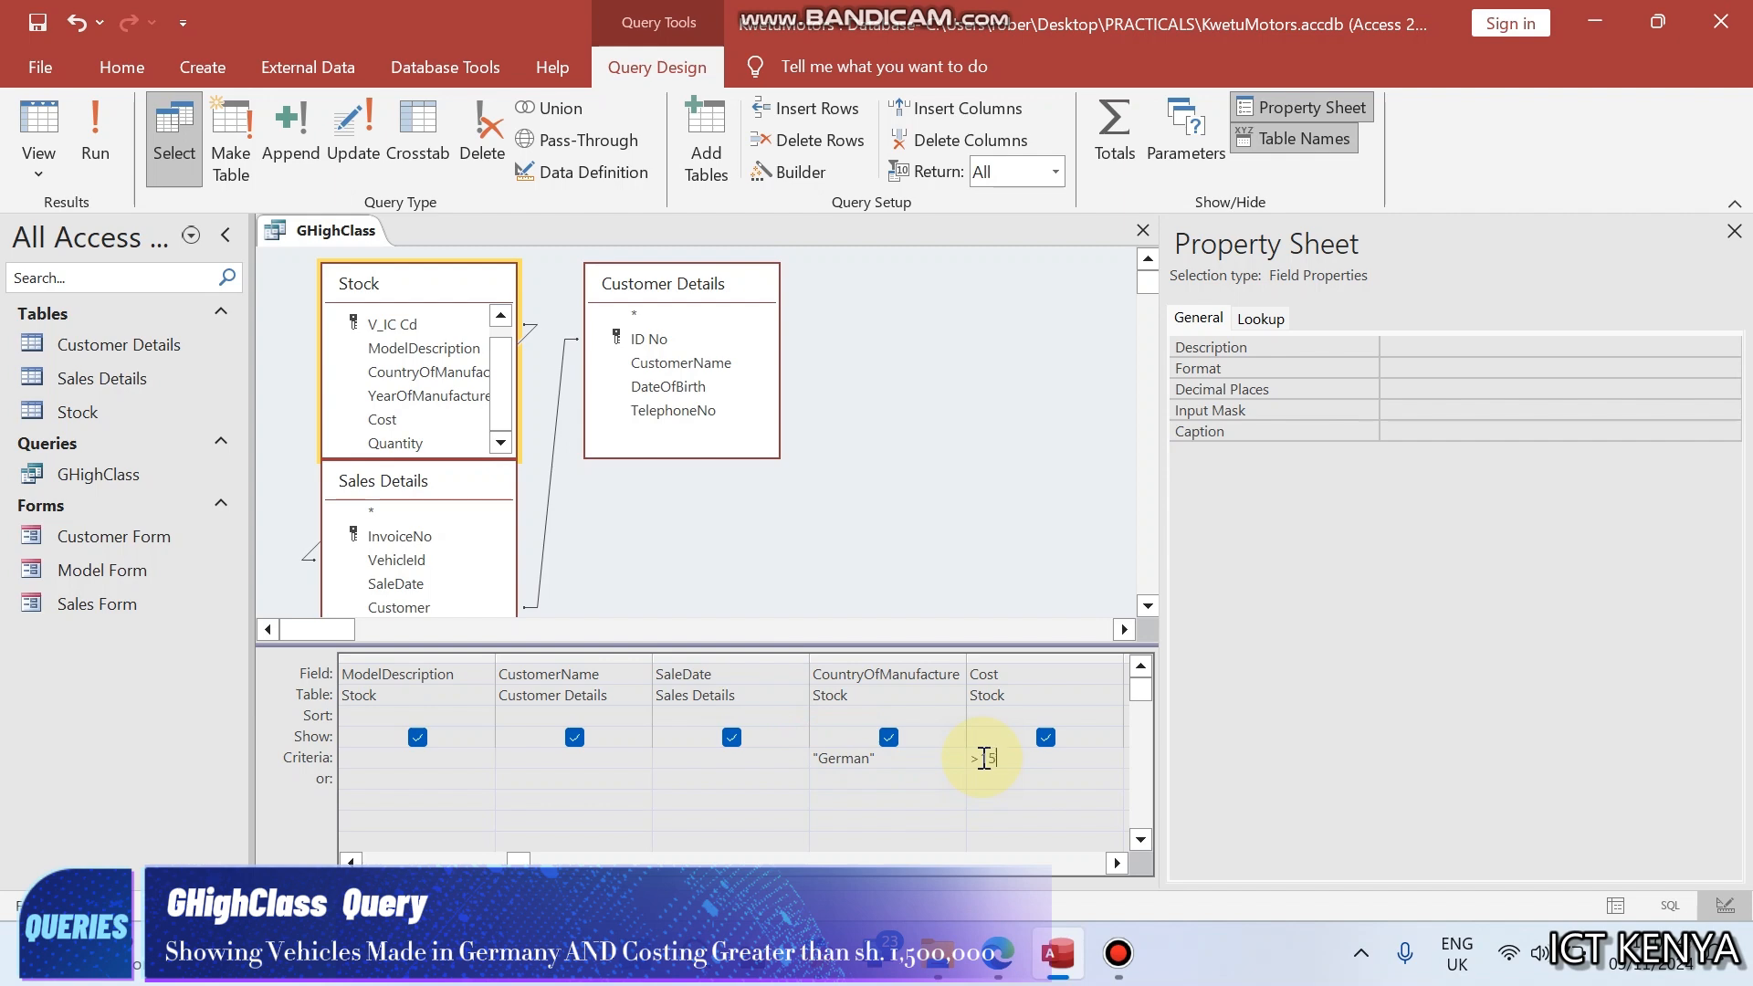
type(">1500000")
left_click(977, 705)
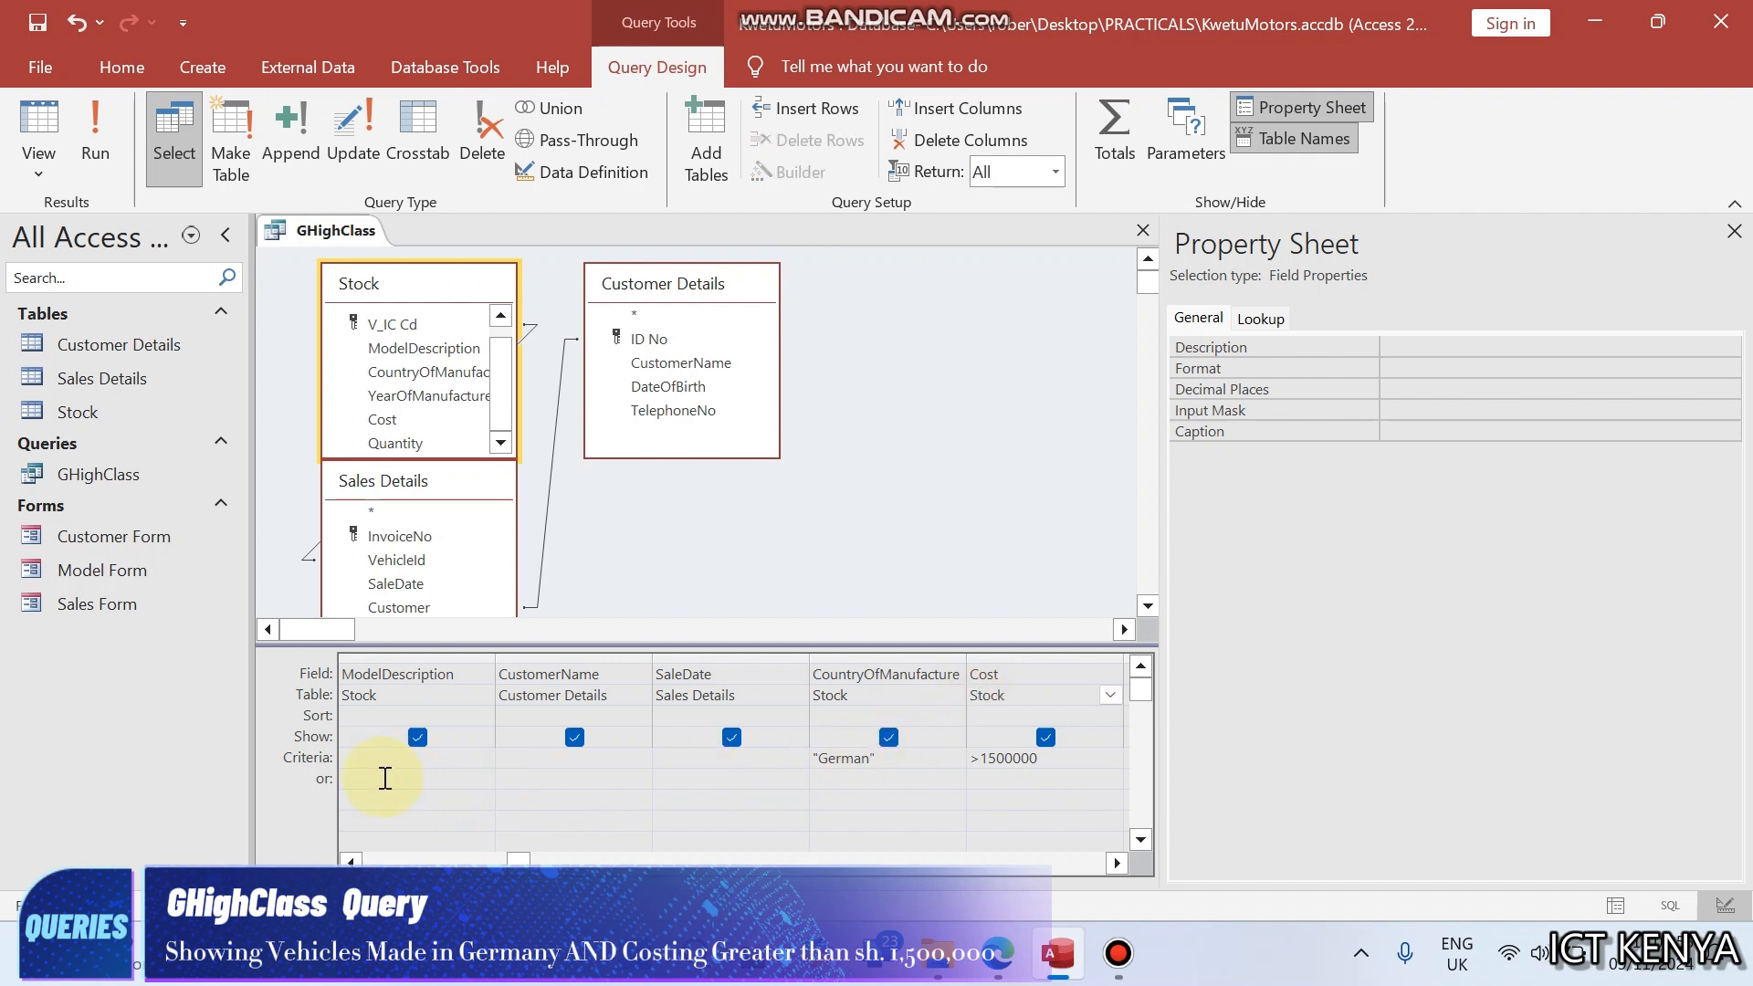
left_click(853, 777)
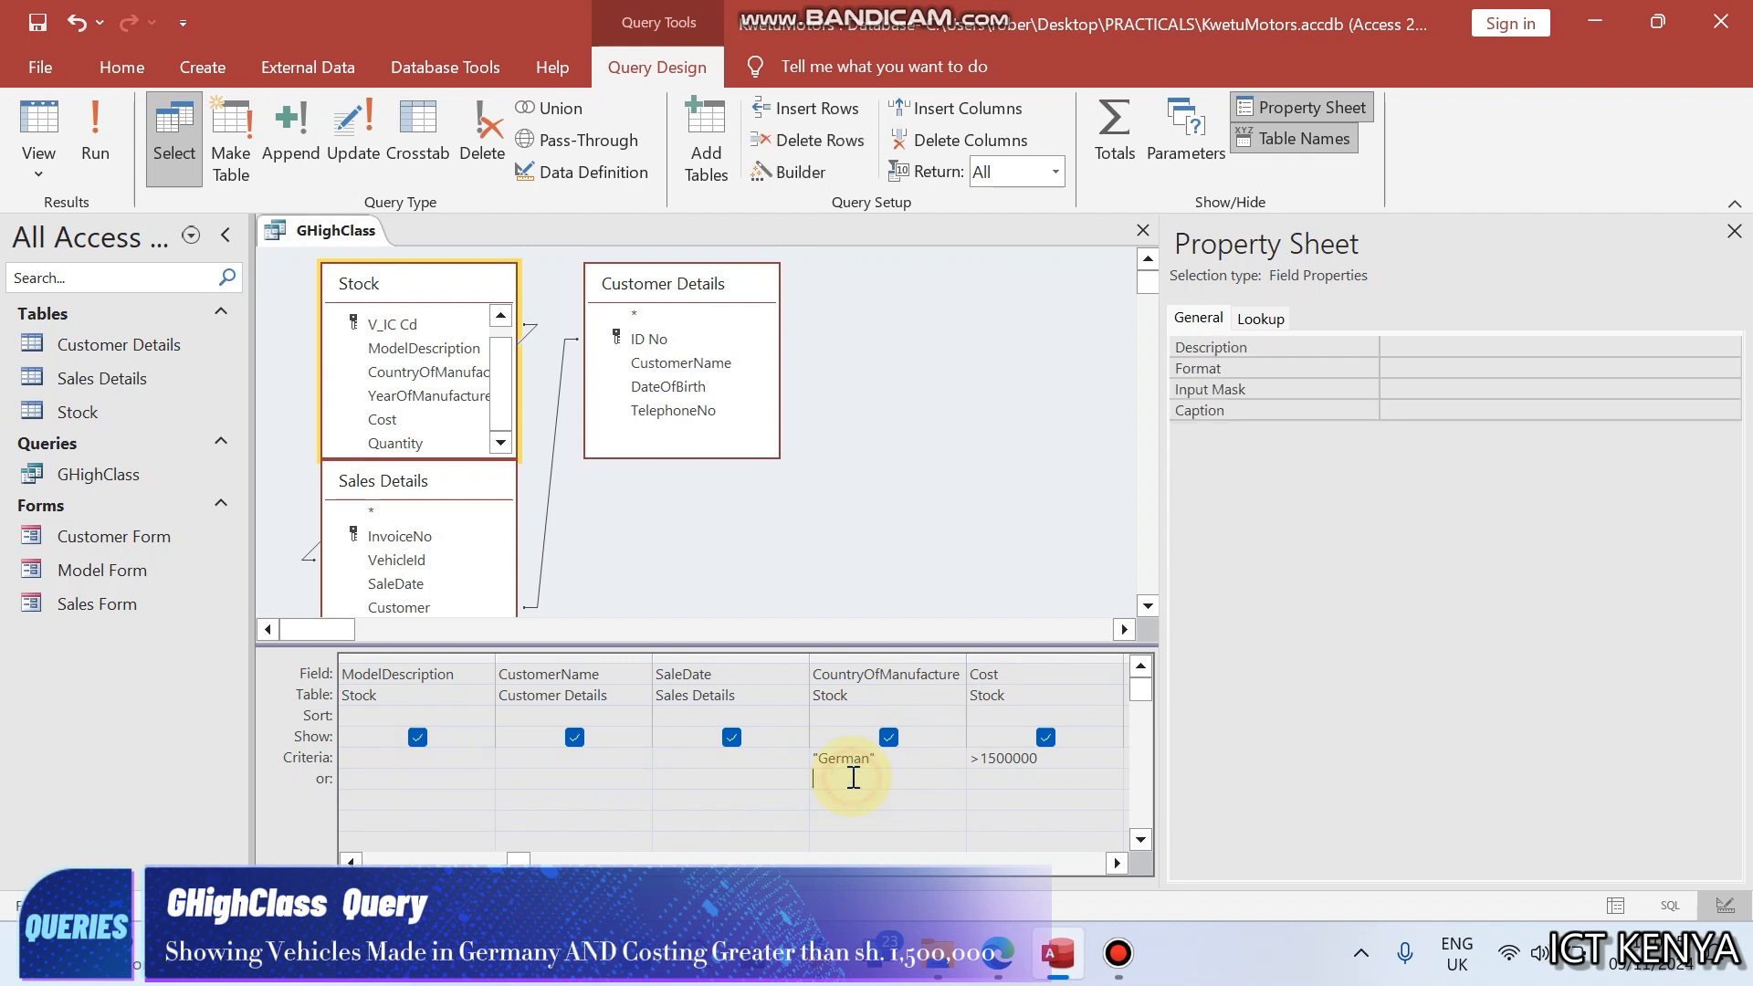
left_click(1002, 777)
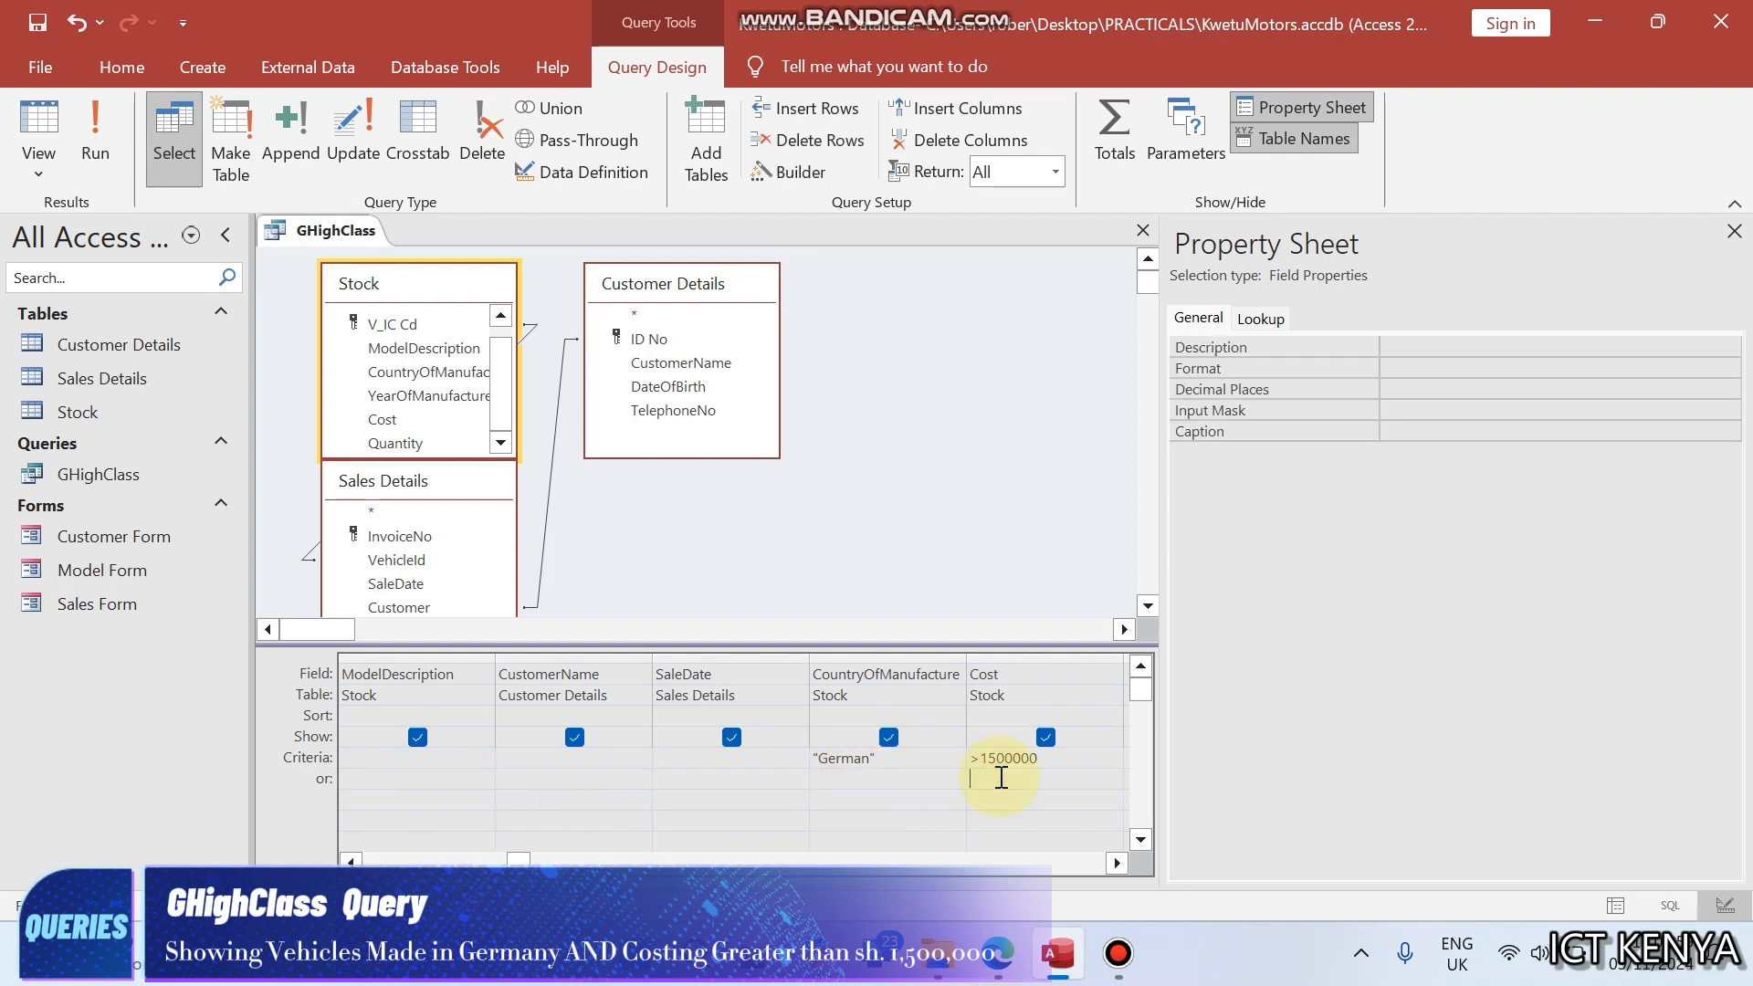
left_click(97, 137)
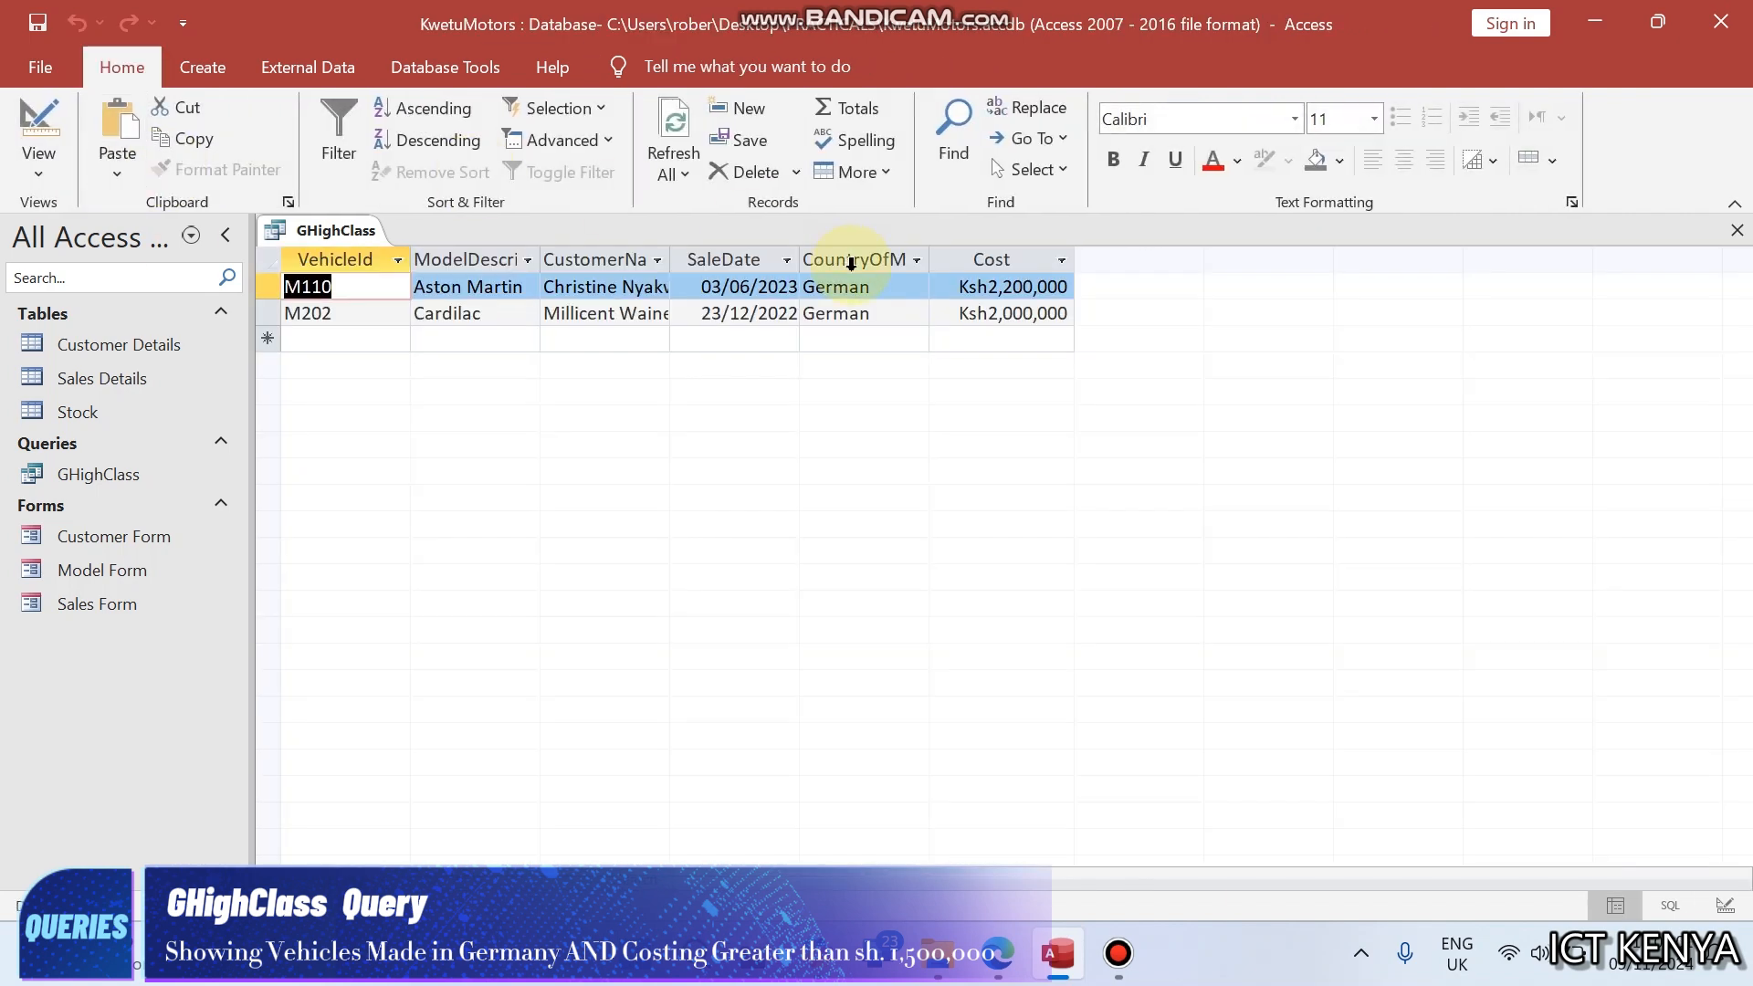
- Fit the CustomerName column to its contents, and close GHighClass with its layout changes saved
double_click(671, 260)
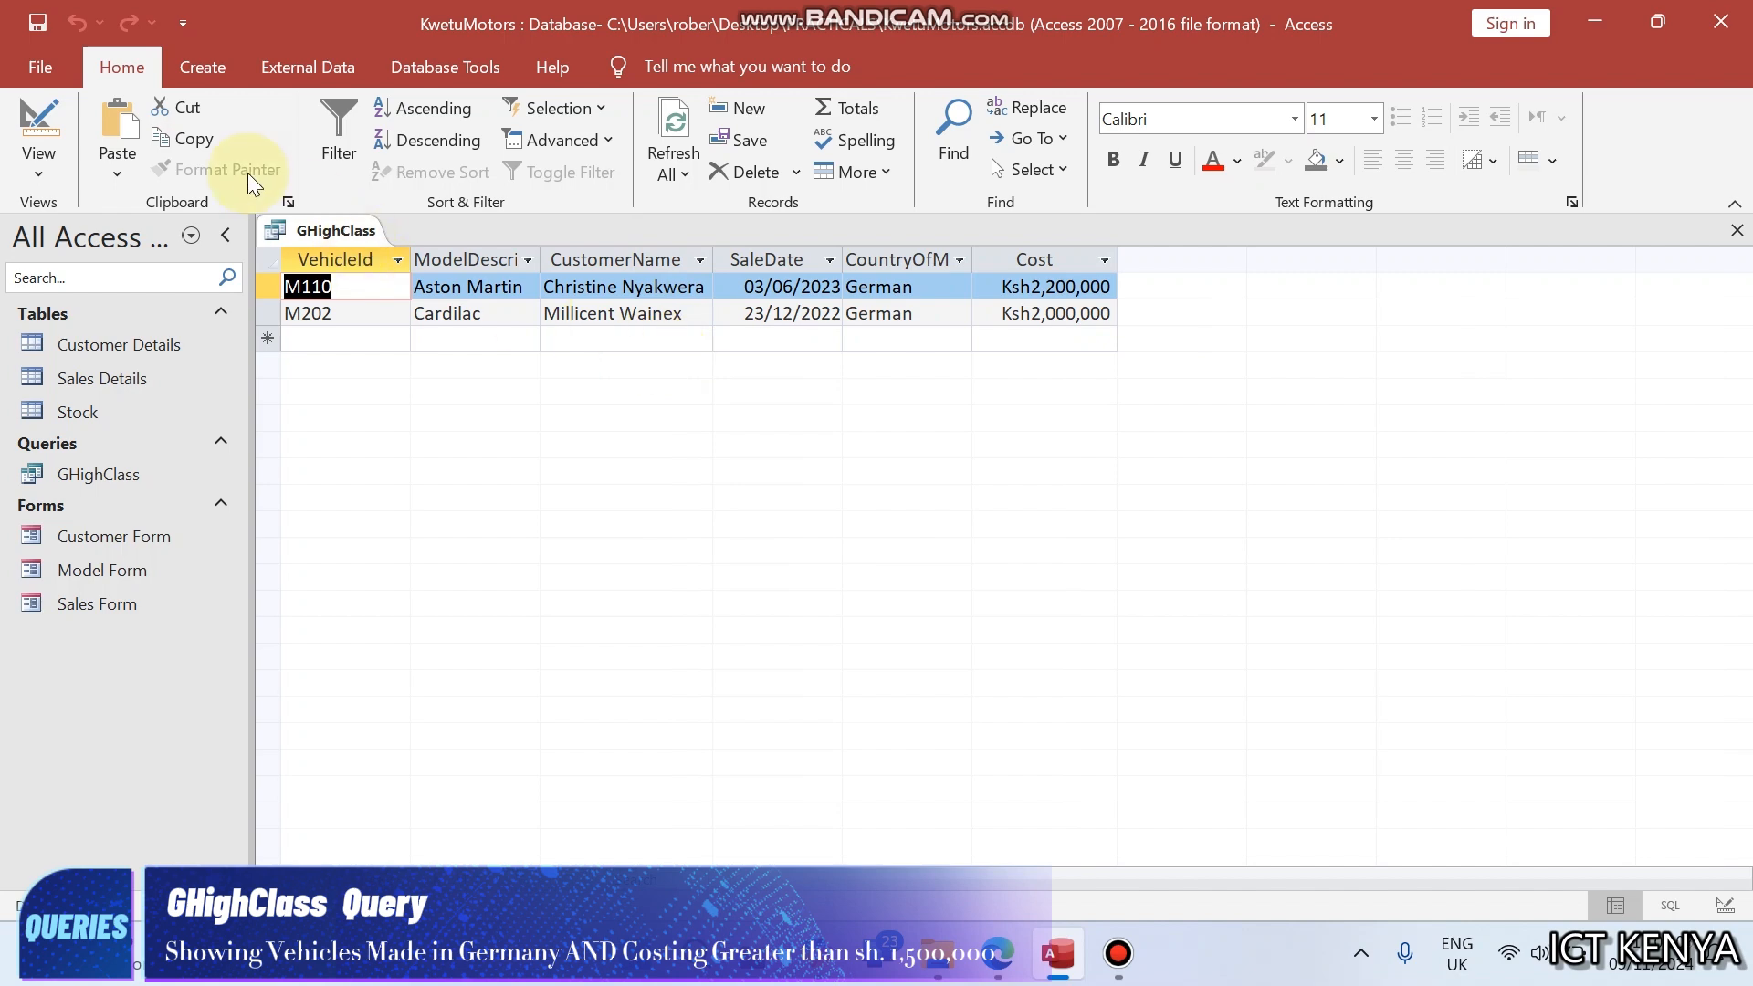
right_click(290, 228)
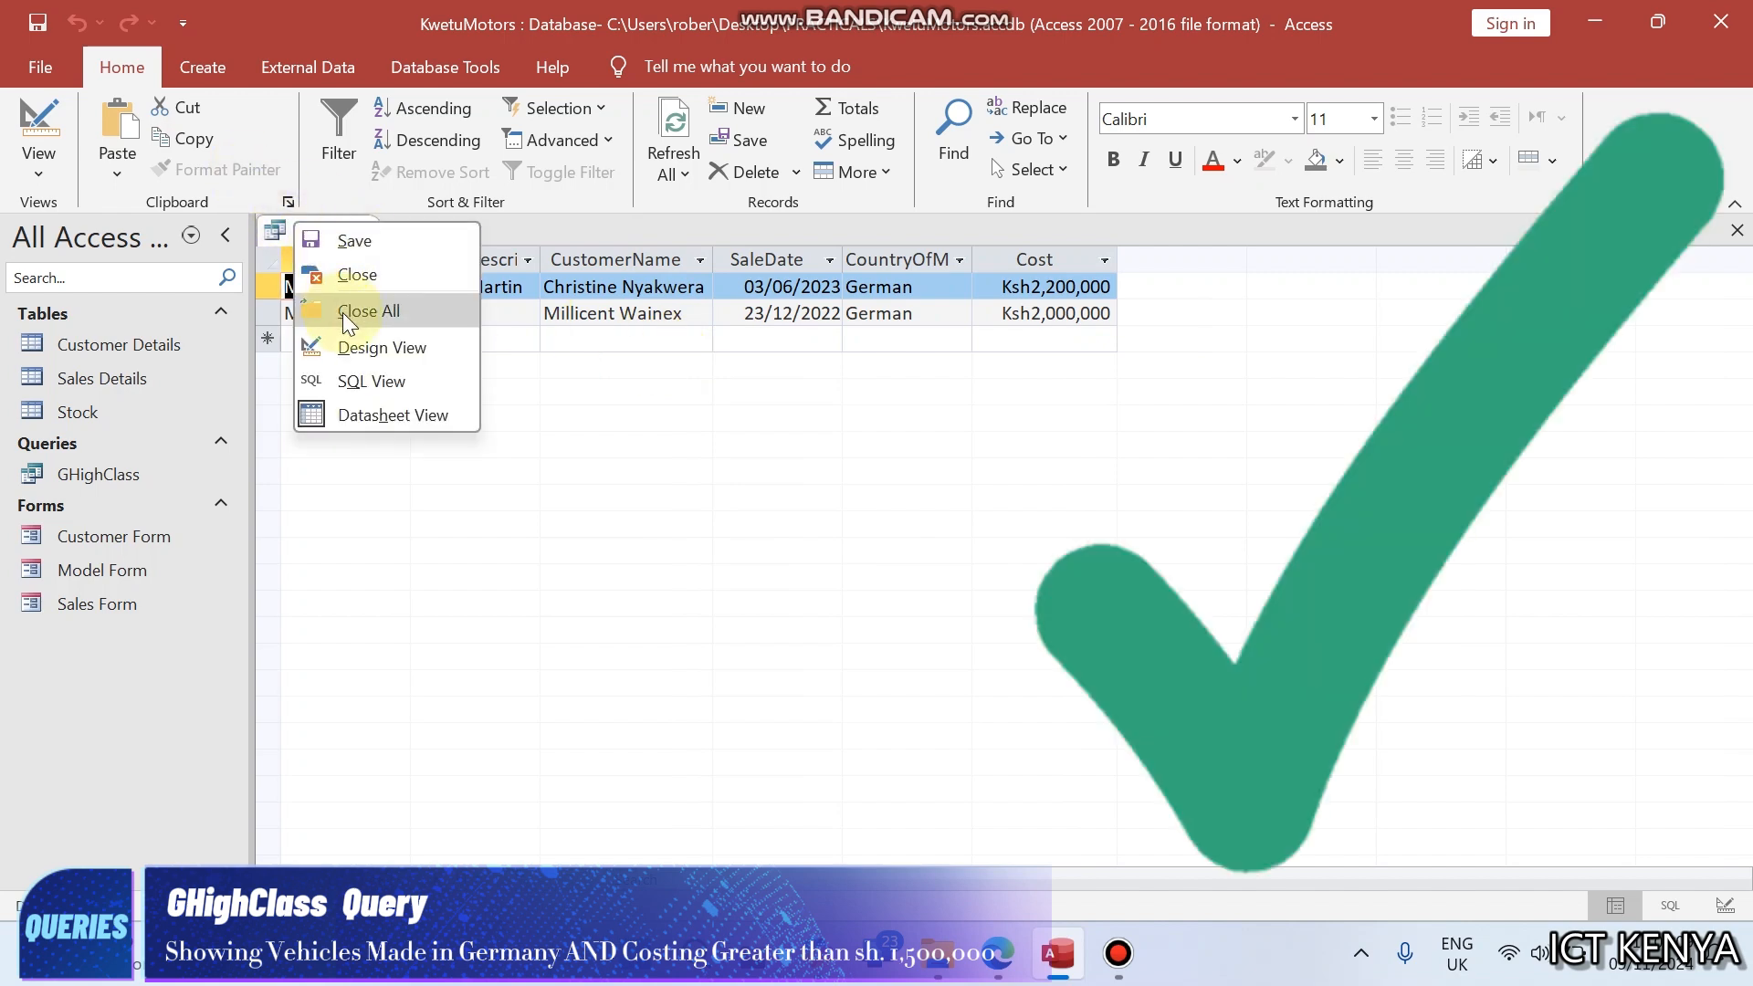
key("Escape")
left_click(815, 556)
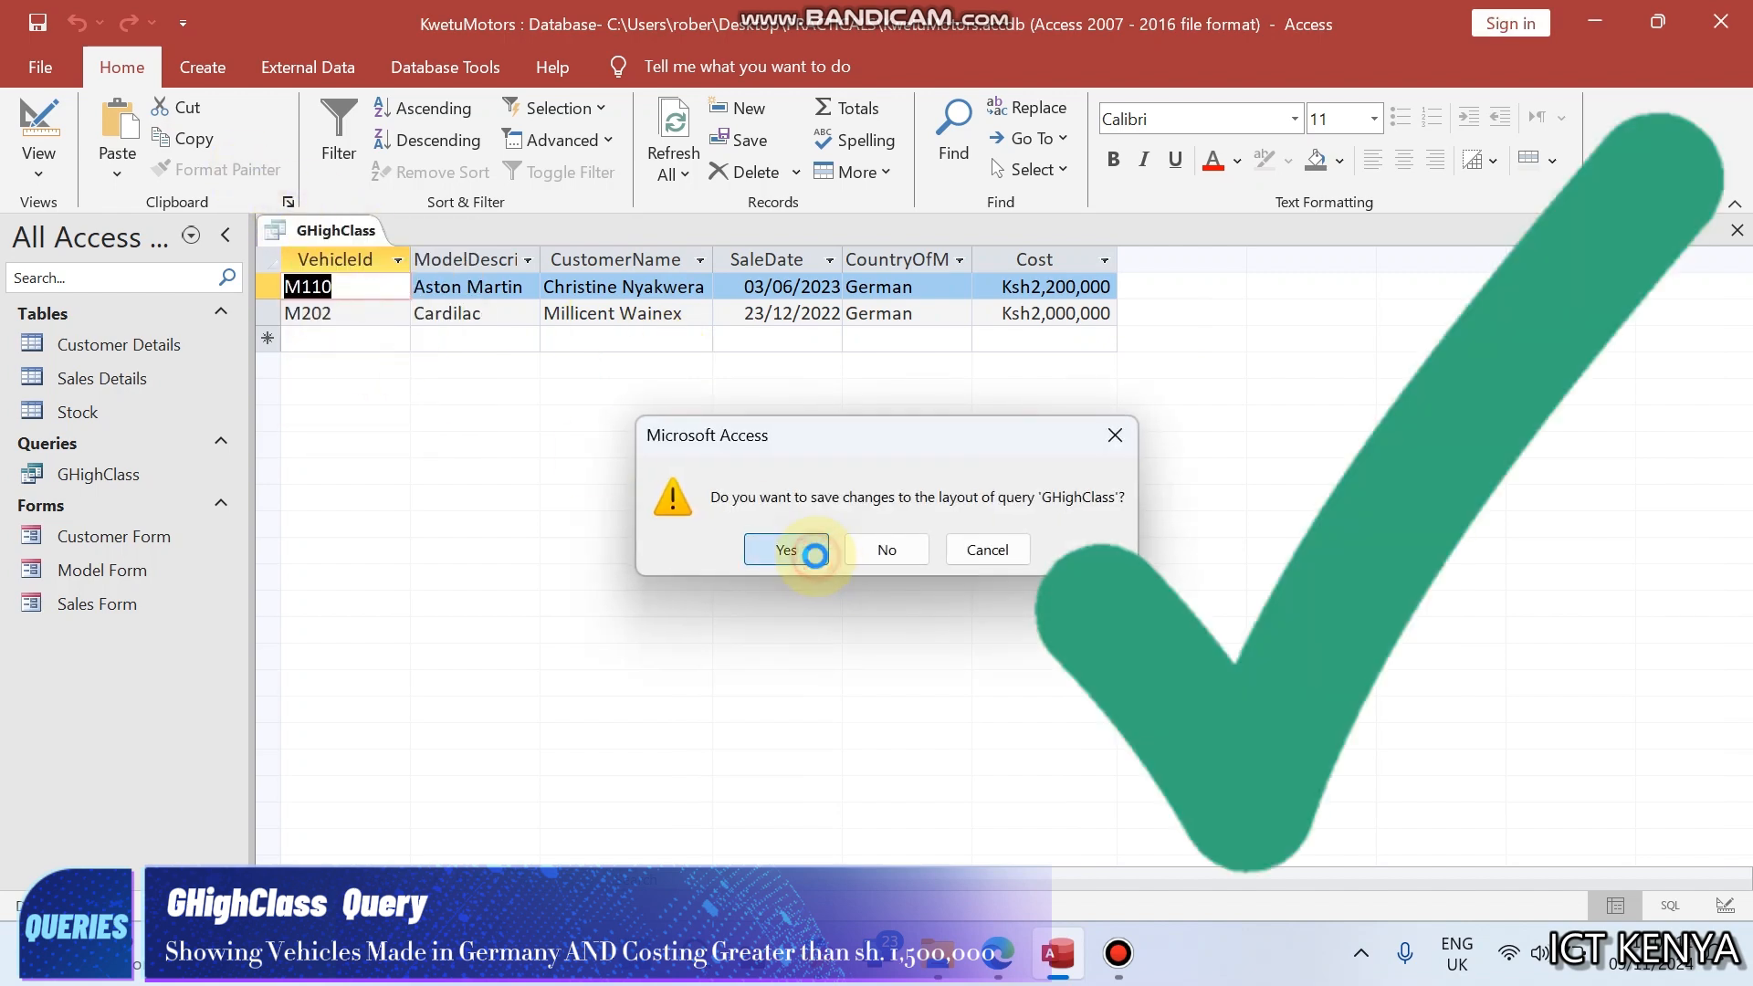
- Read task (g) for the Quarter_1 query in the exam paper, and place the database window side by side with it
left_click(999, 955)
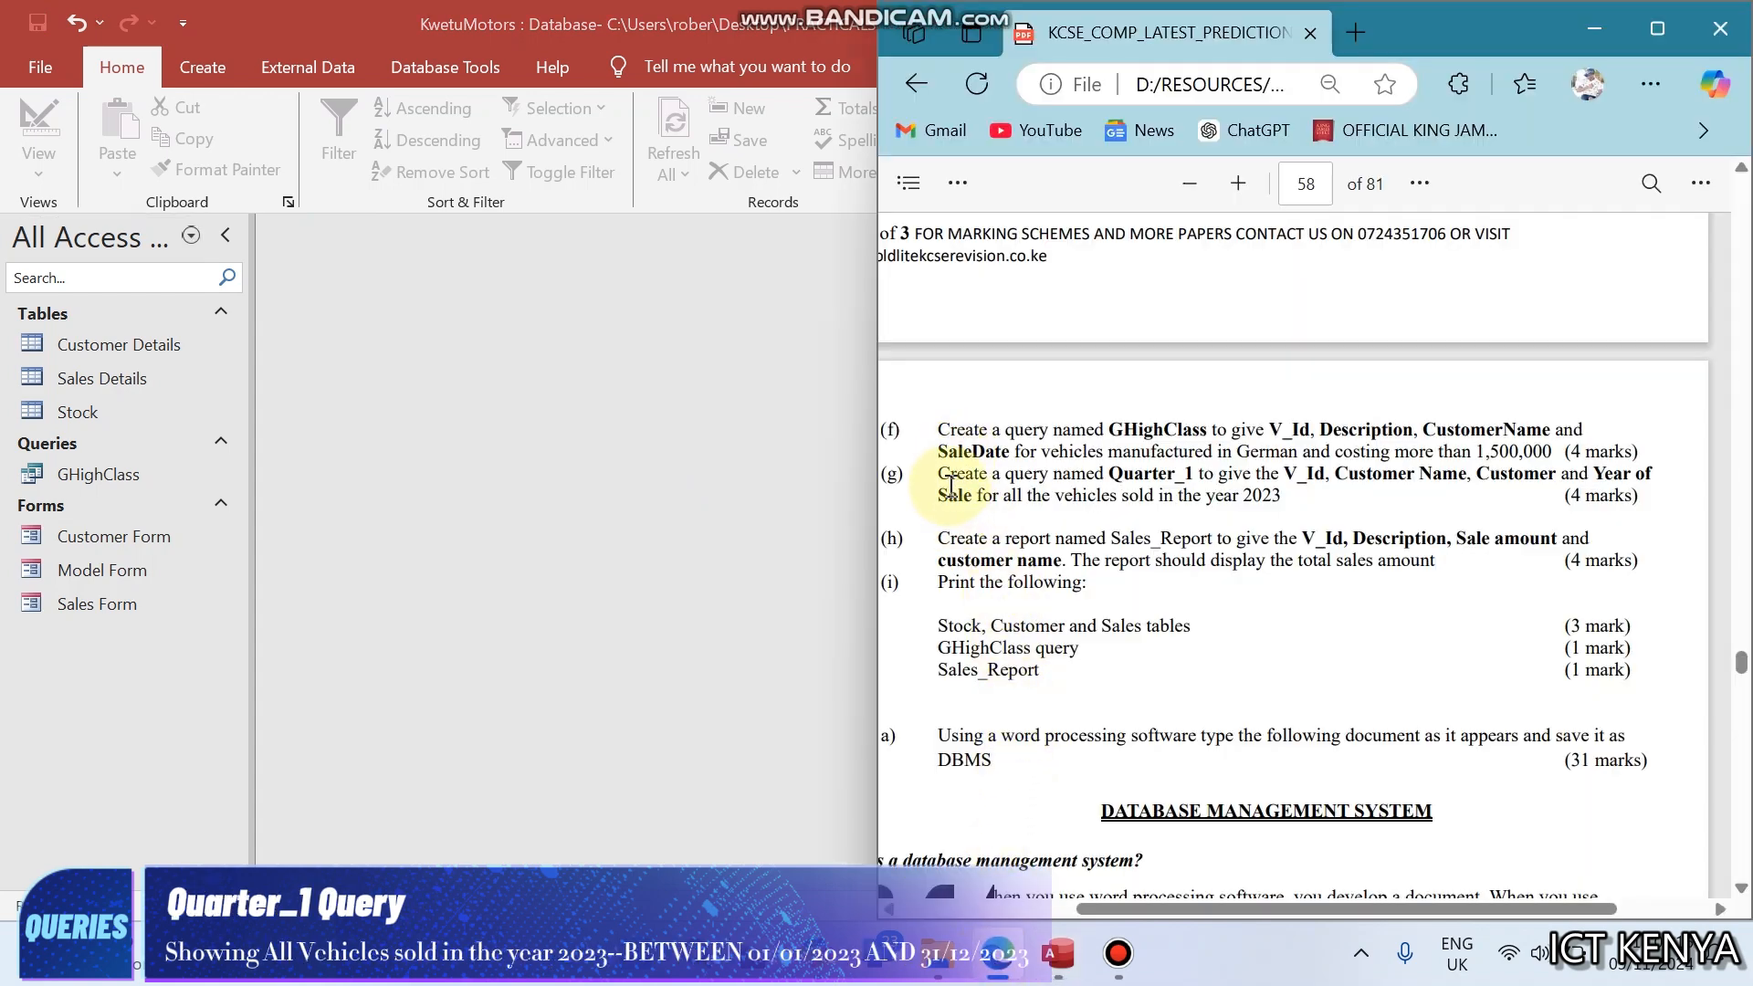
left_click(775, 448)
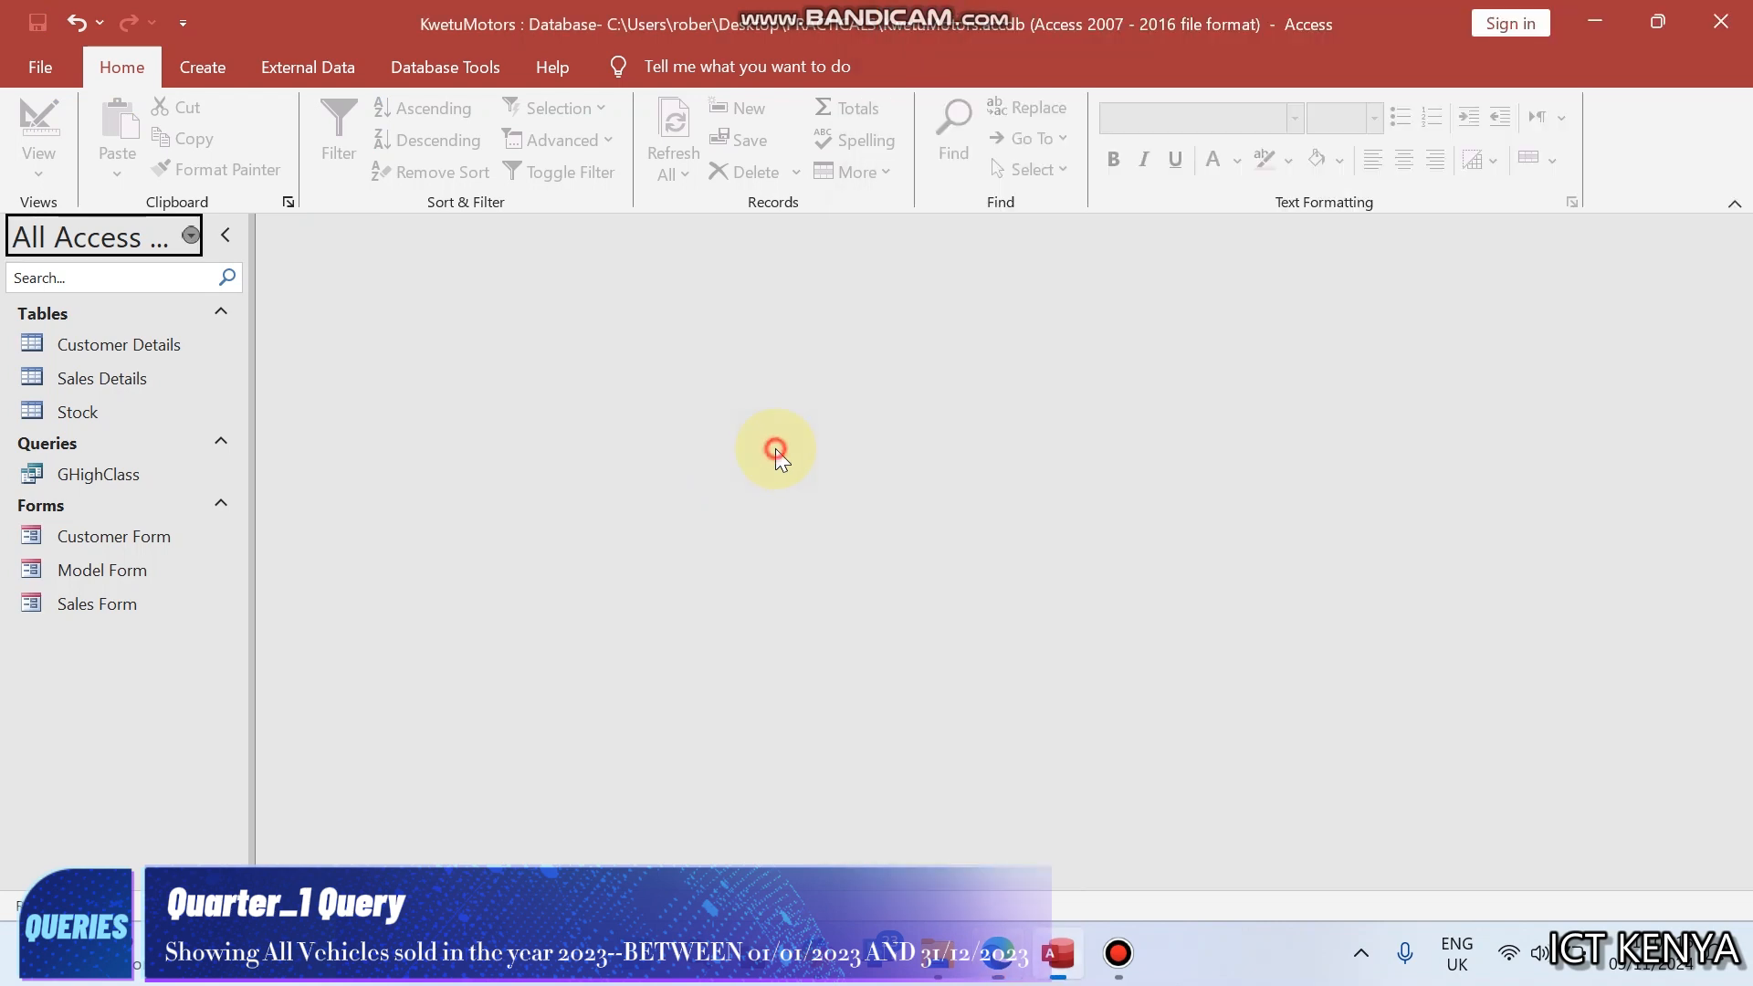
key("super+Left")
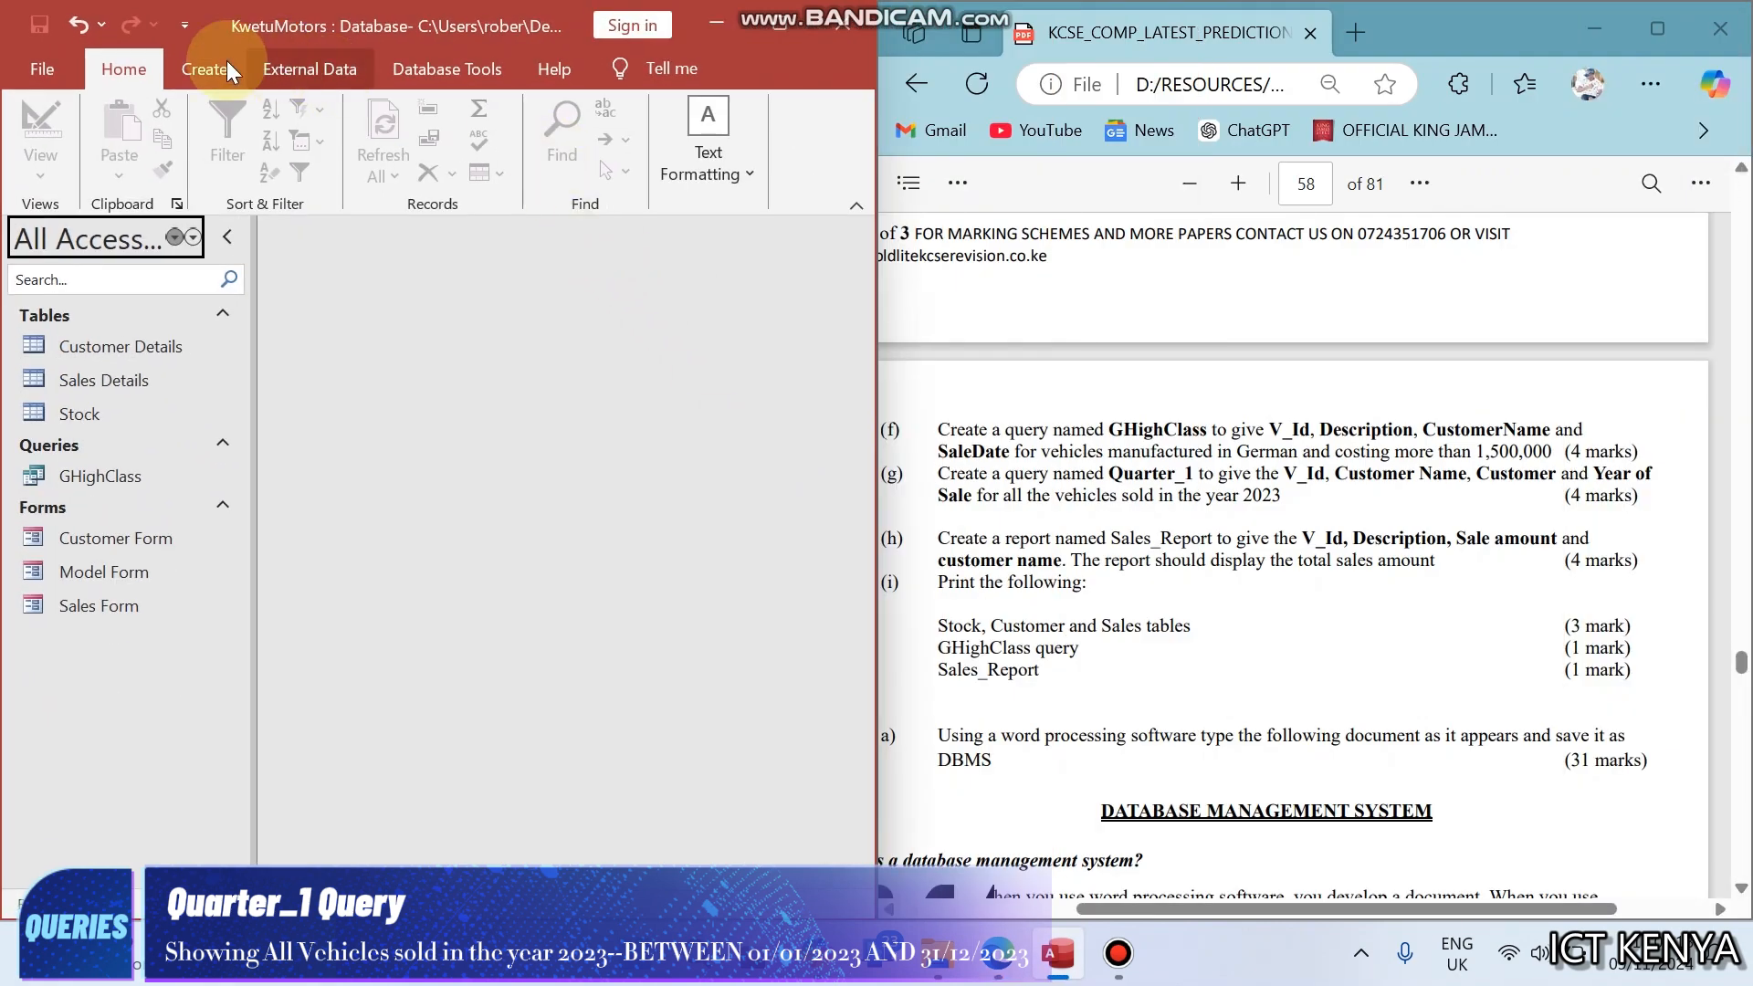
- Create a new query in Design View with the Customer Details, Sales Details and Stock tables, and close the Property Sheet
left_click(185, 58)
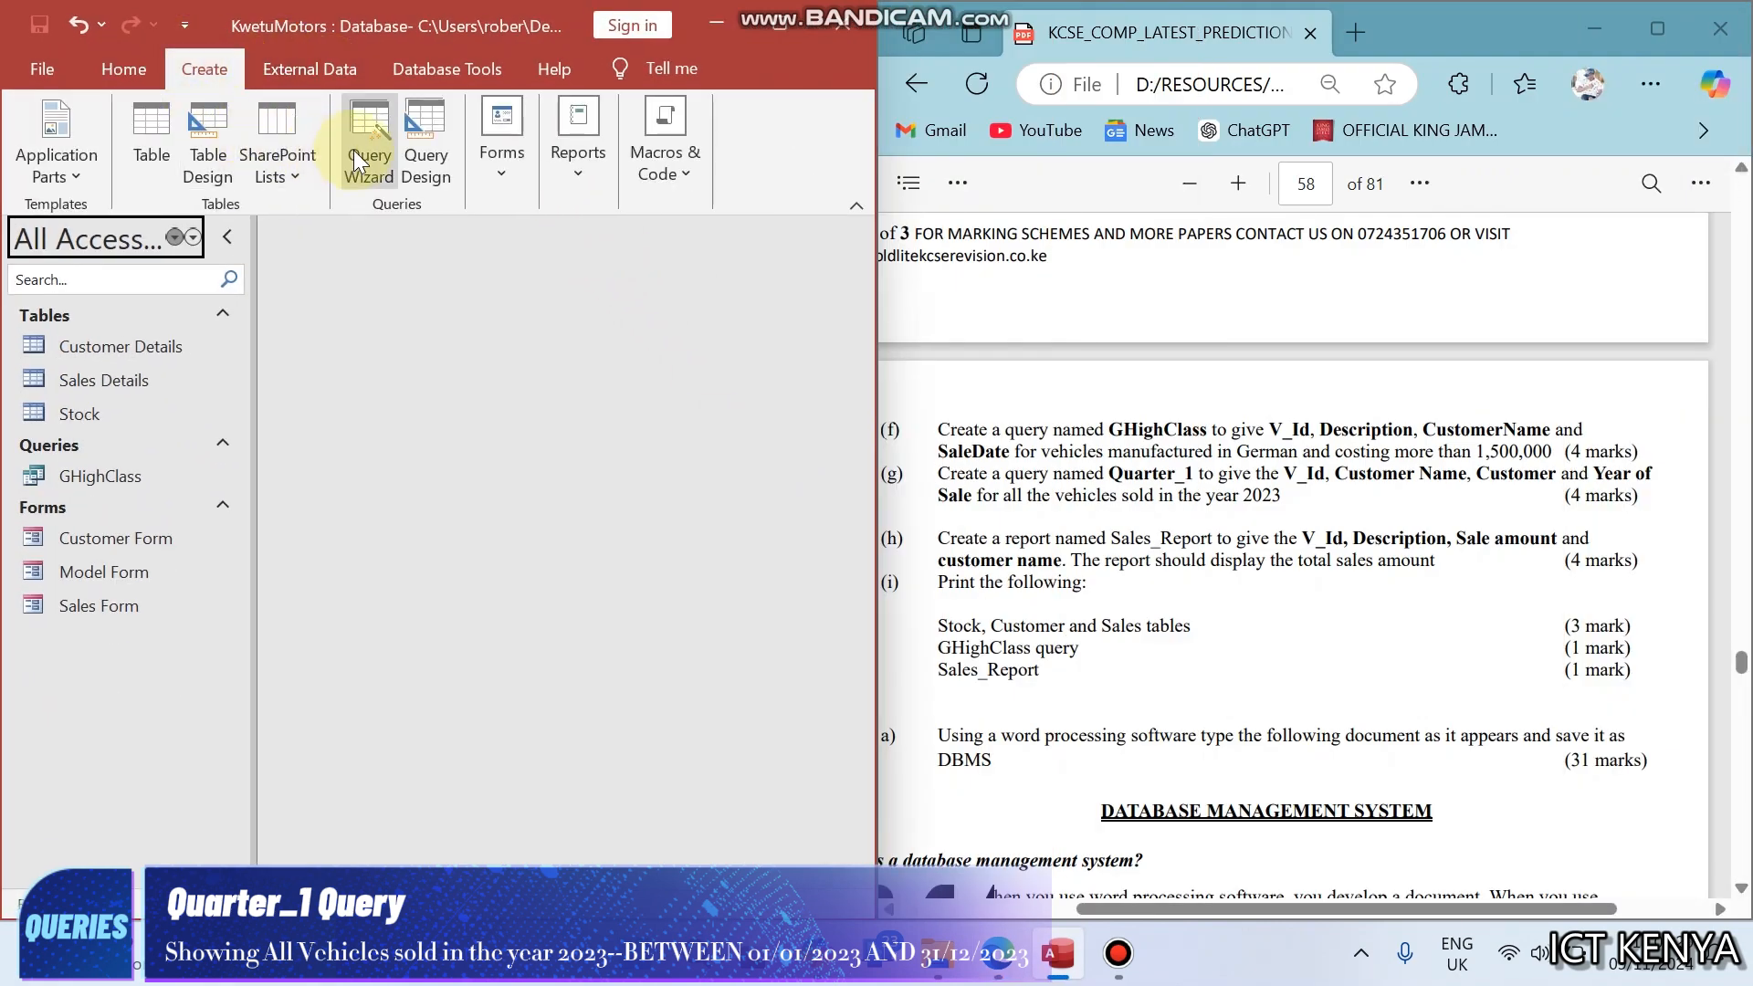
left_click(423, 155)
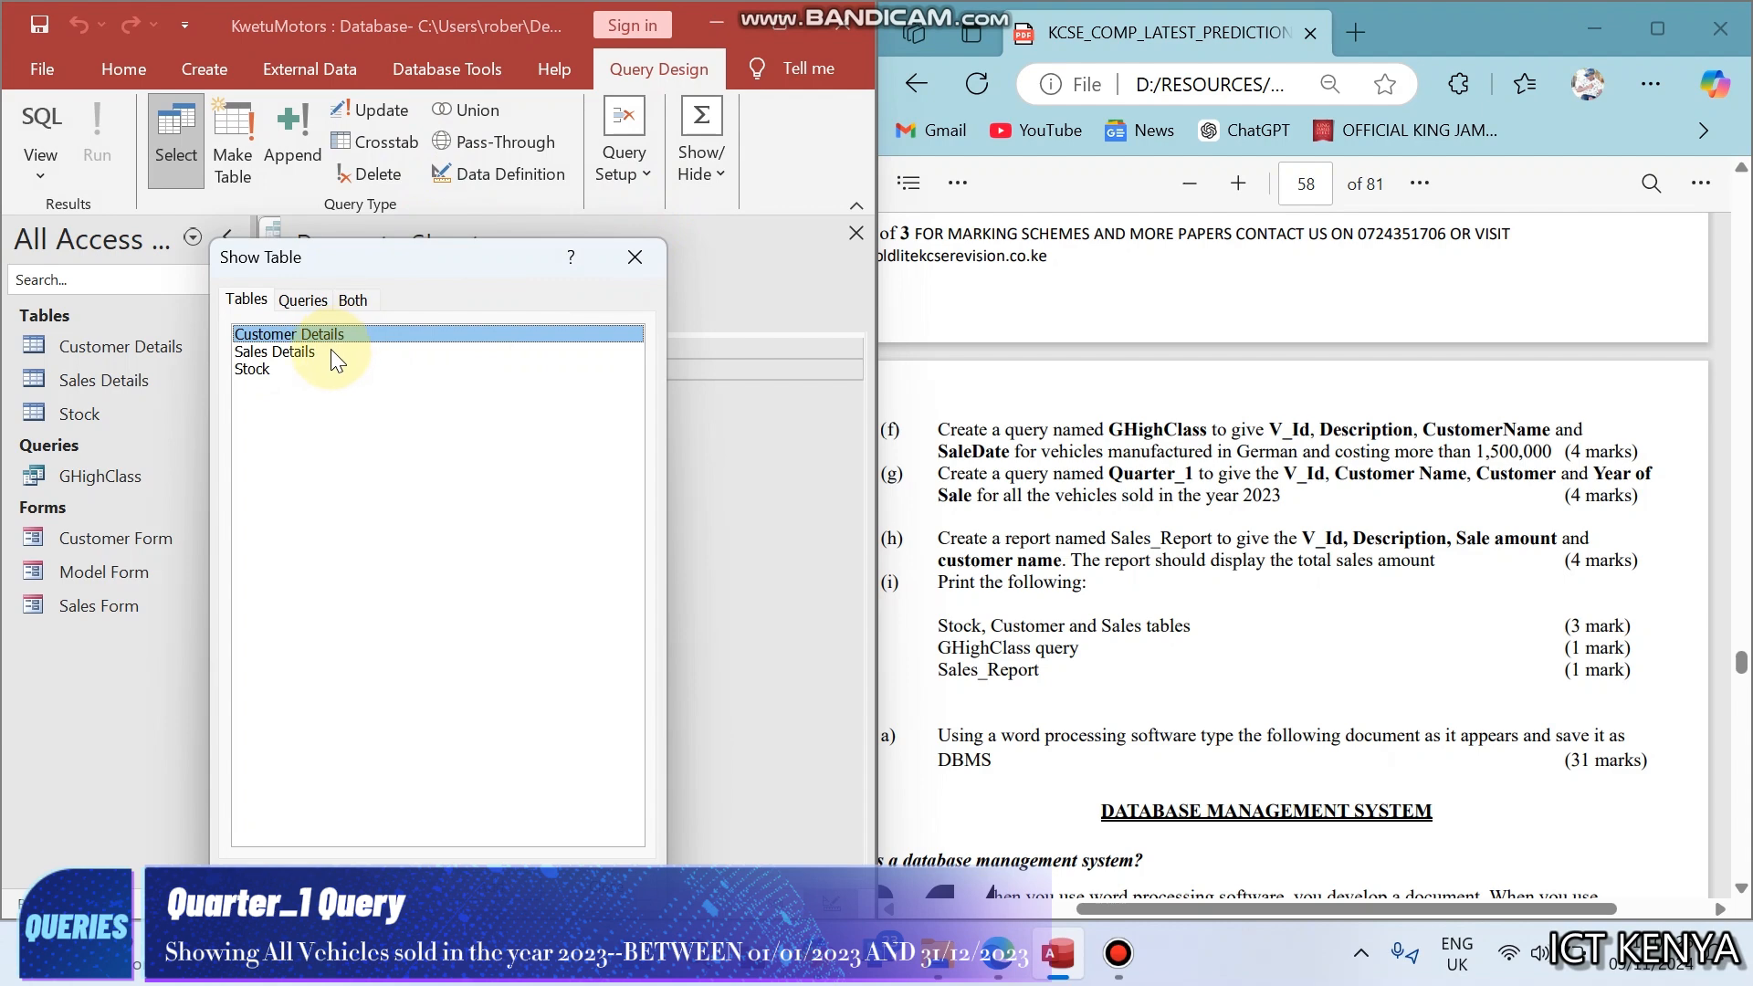
left_click(331, 349)
left_click(309, 370)
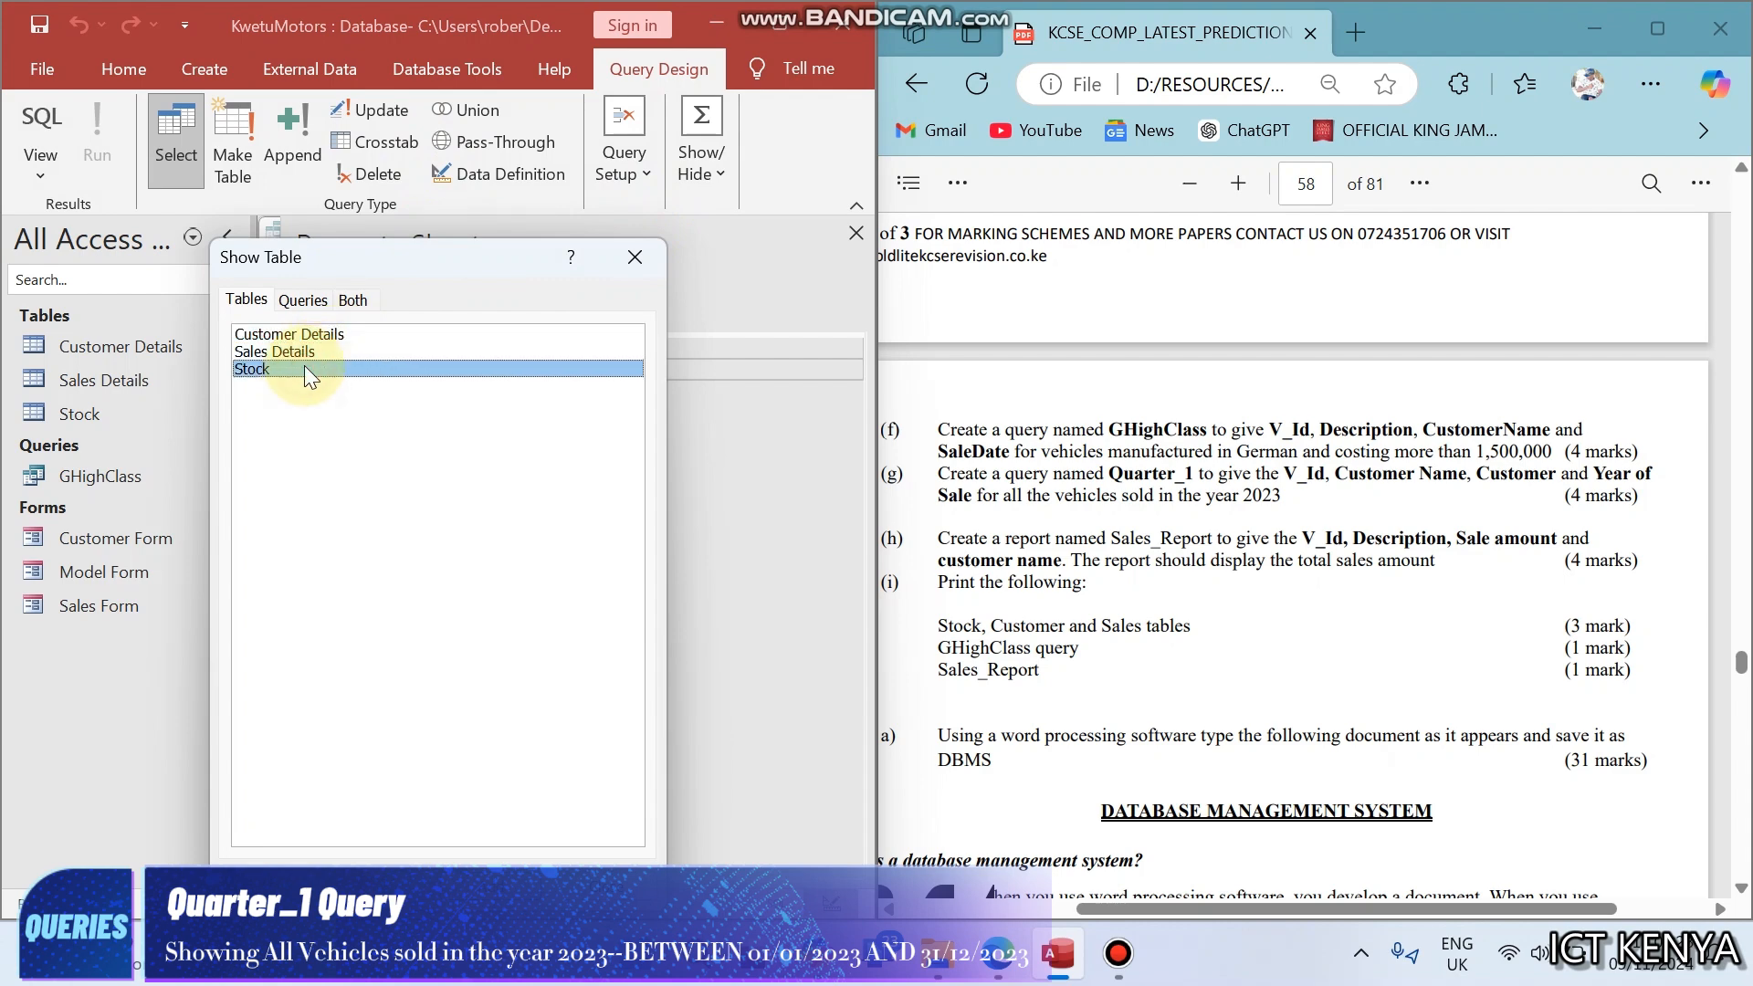
left_click(634, 261)
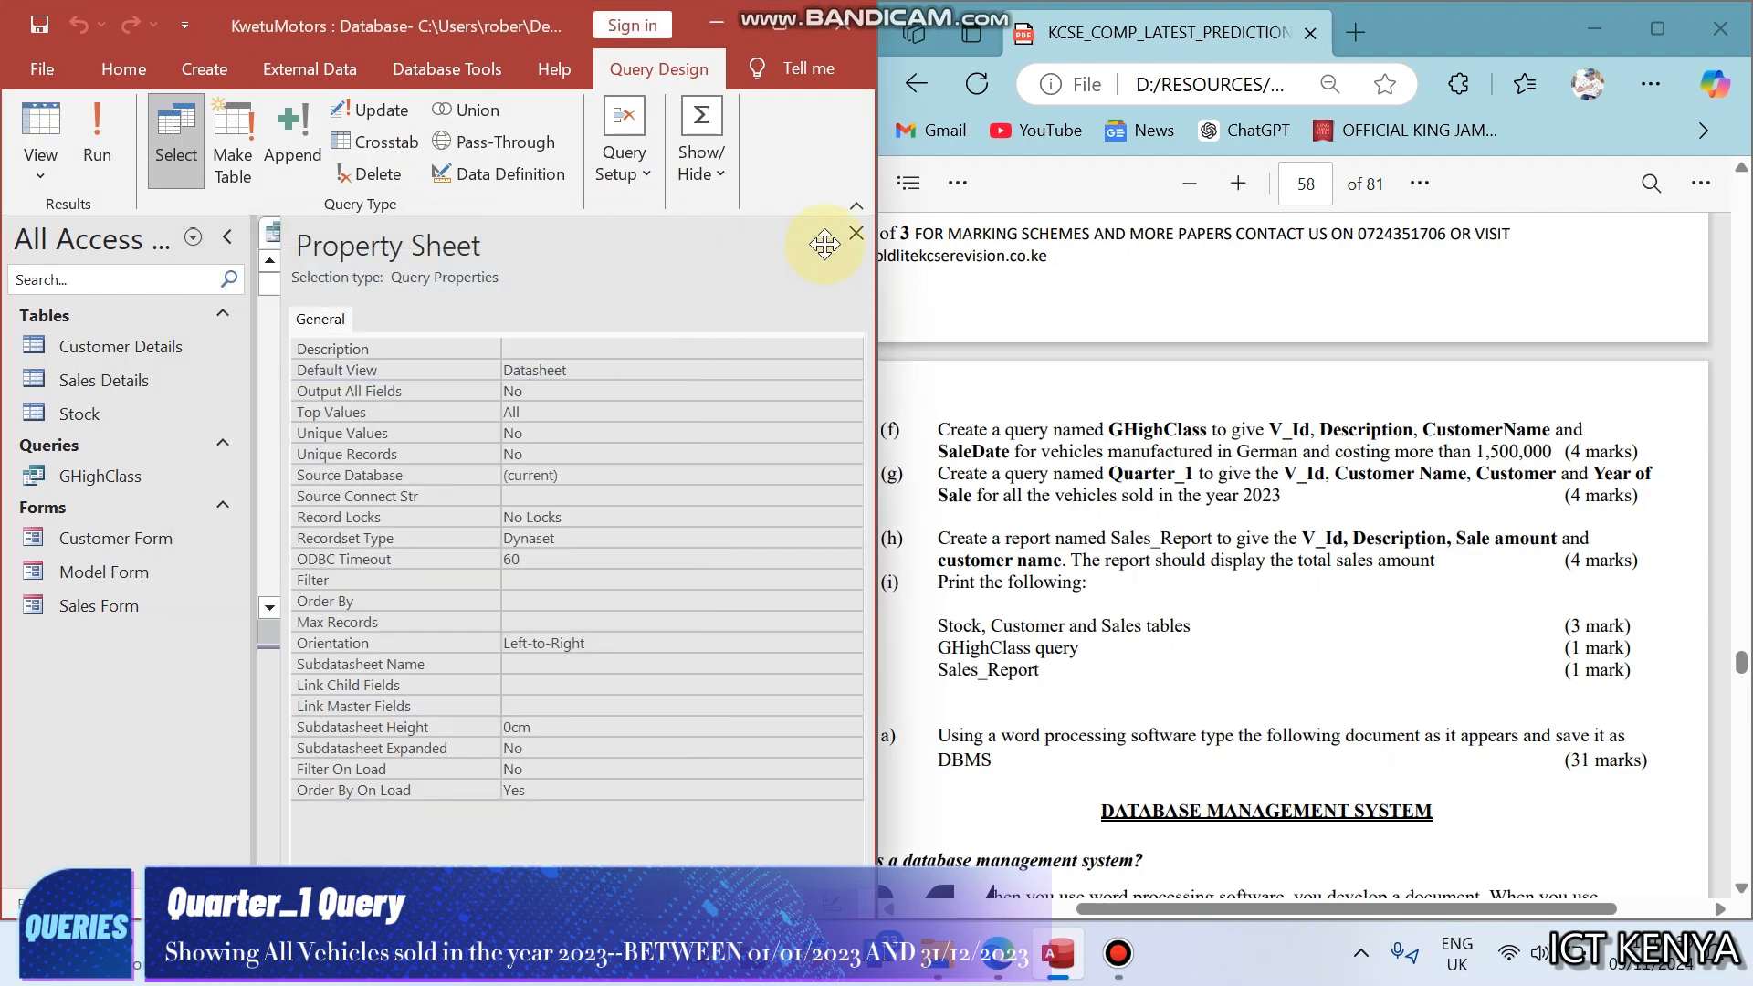
left_click(853, 234)
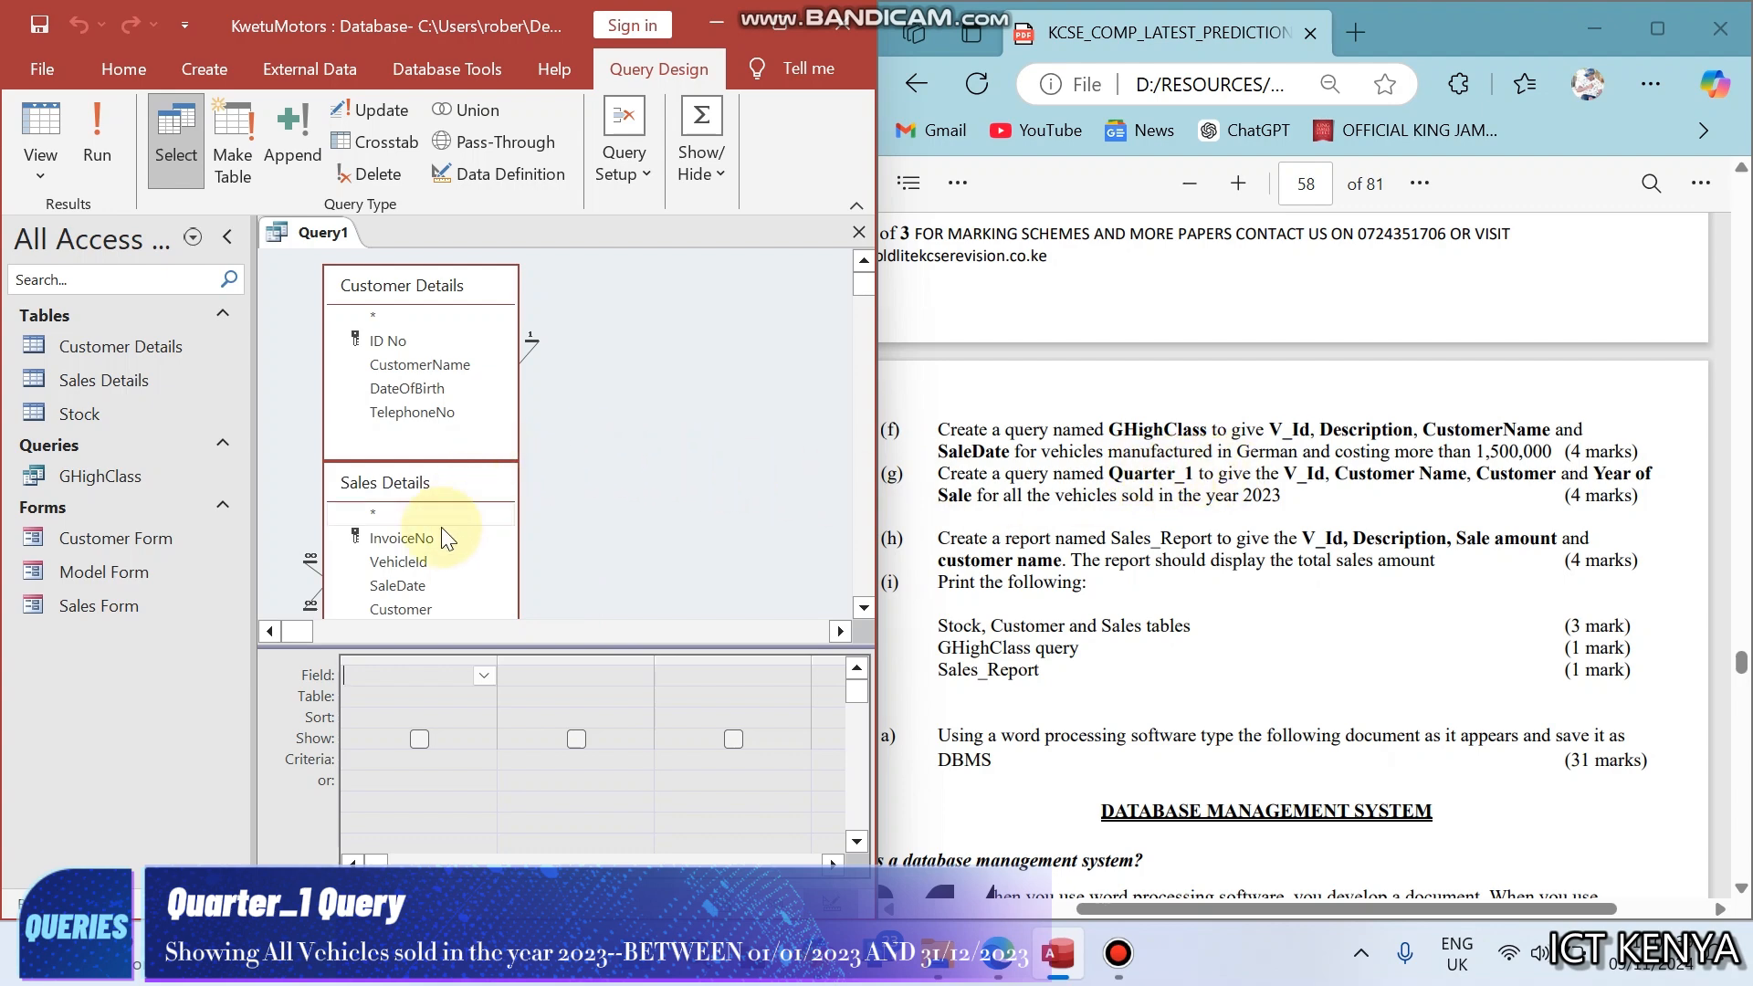
- Add VehicleId, CustomerName and SaleDate to the query grid, and run the query to view its records
double_click(413, 559)
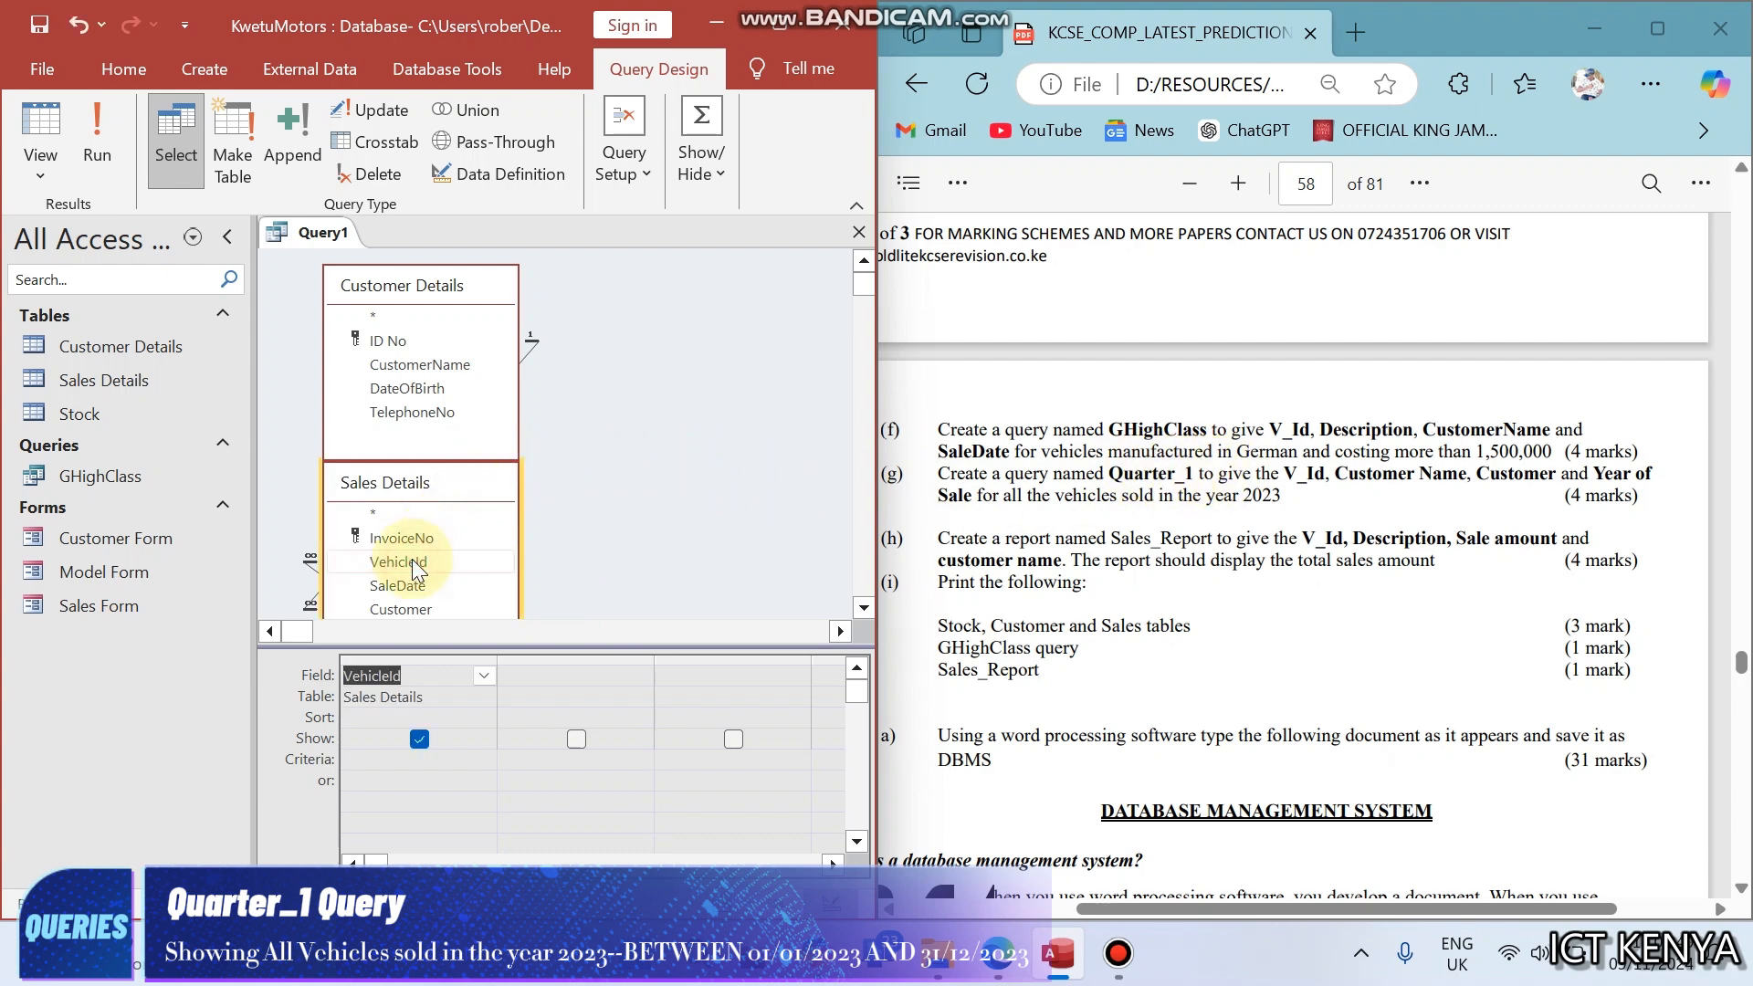
left_click(413, 366)
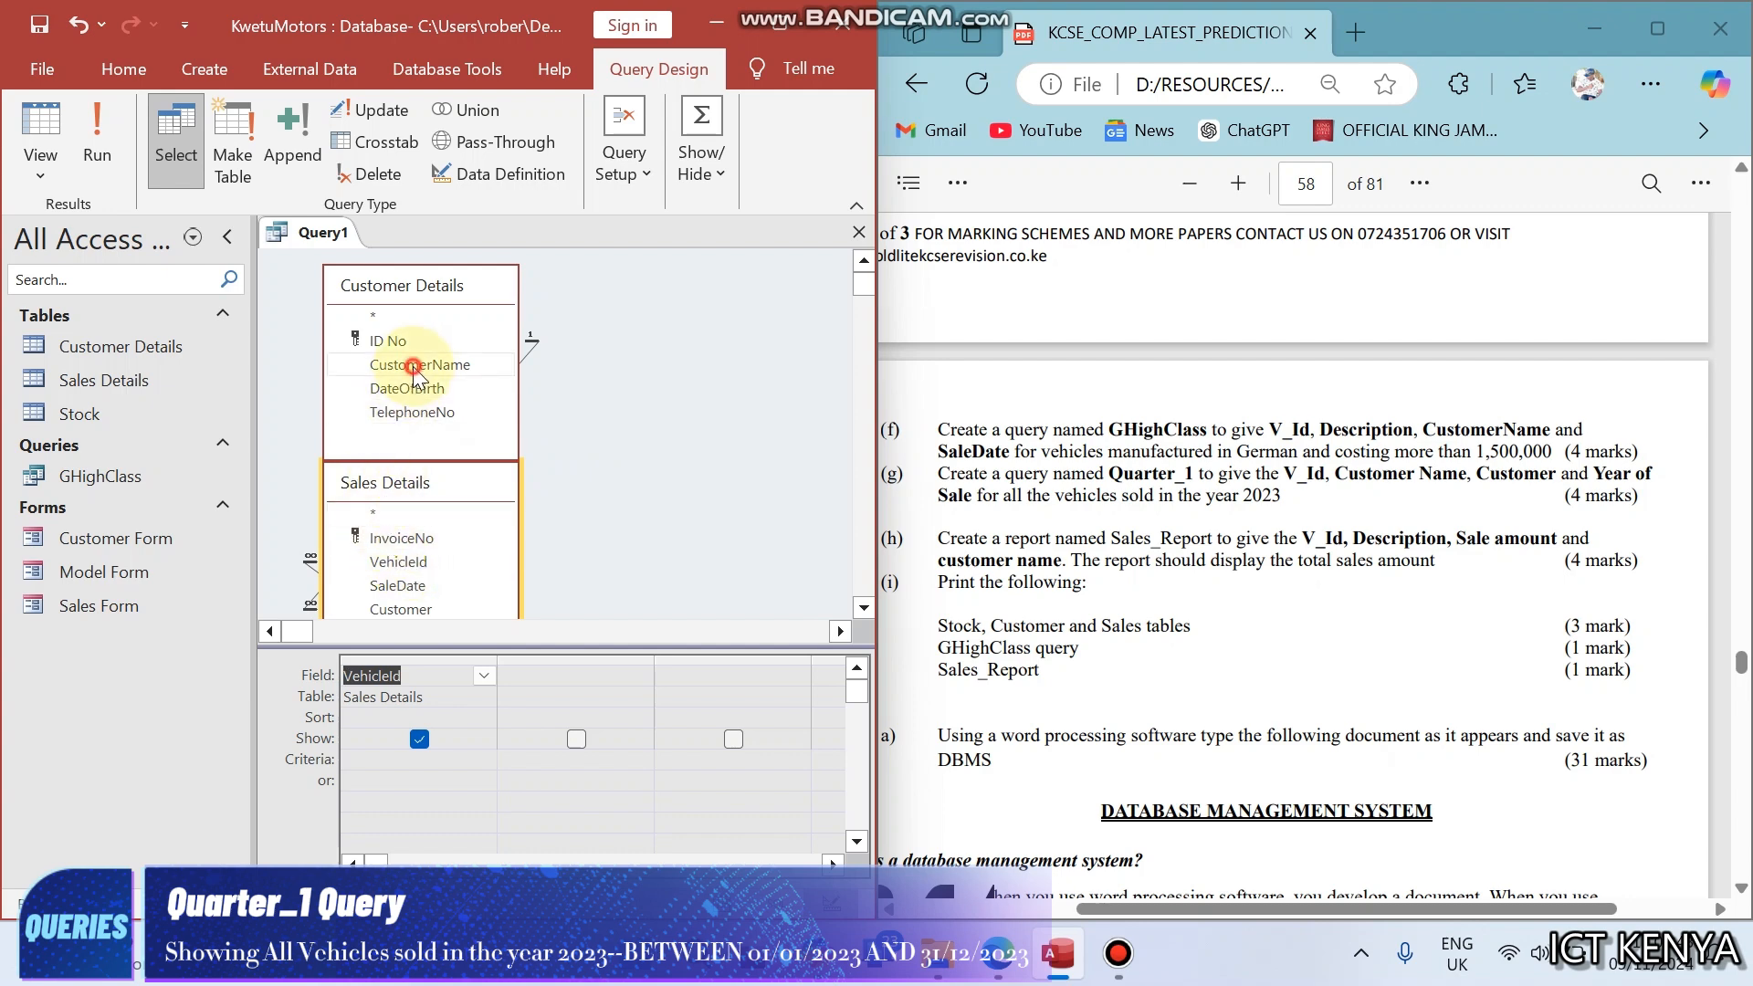
double_click(413, 365)
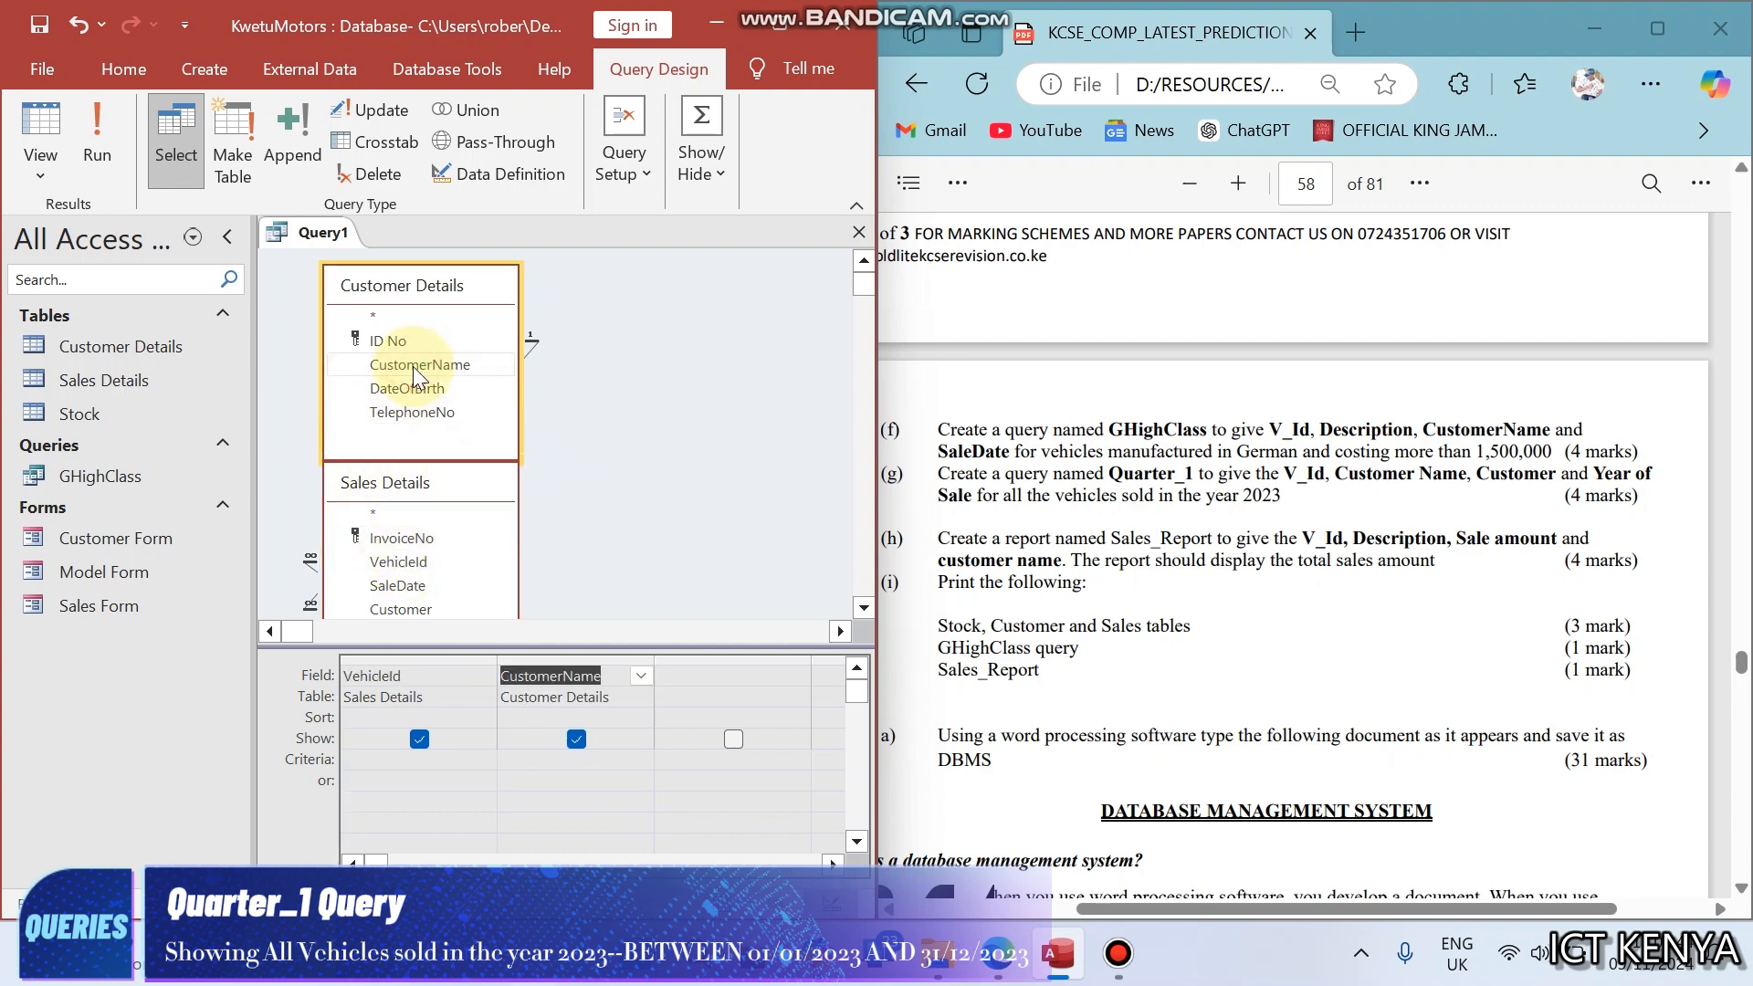
left_click(863, 610)
left_click(863, 610)
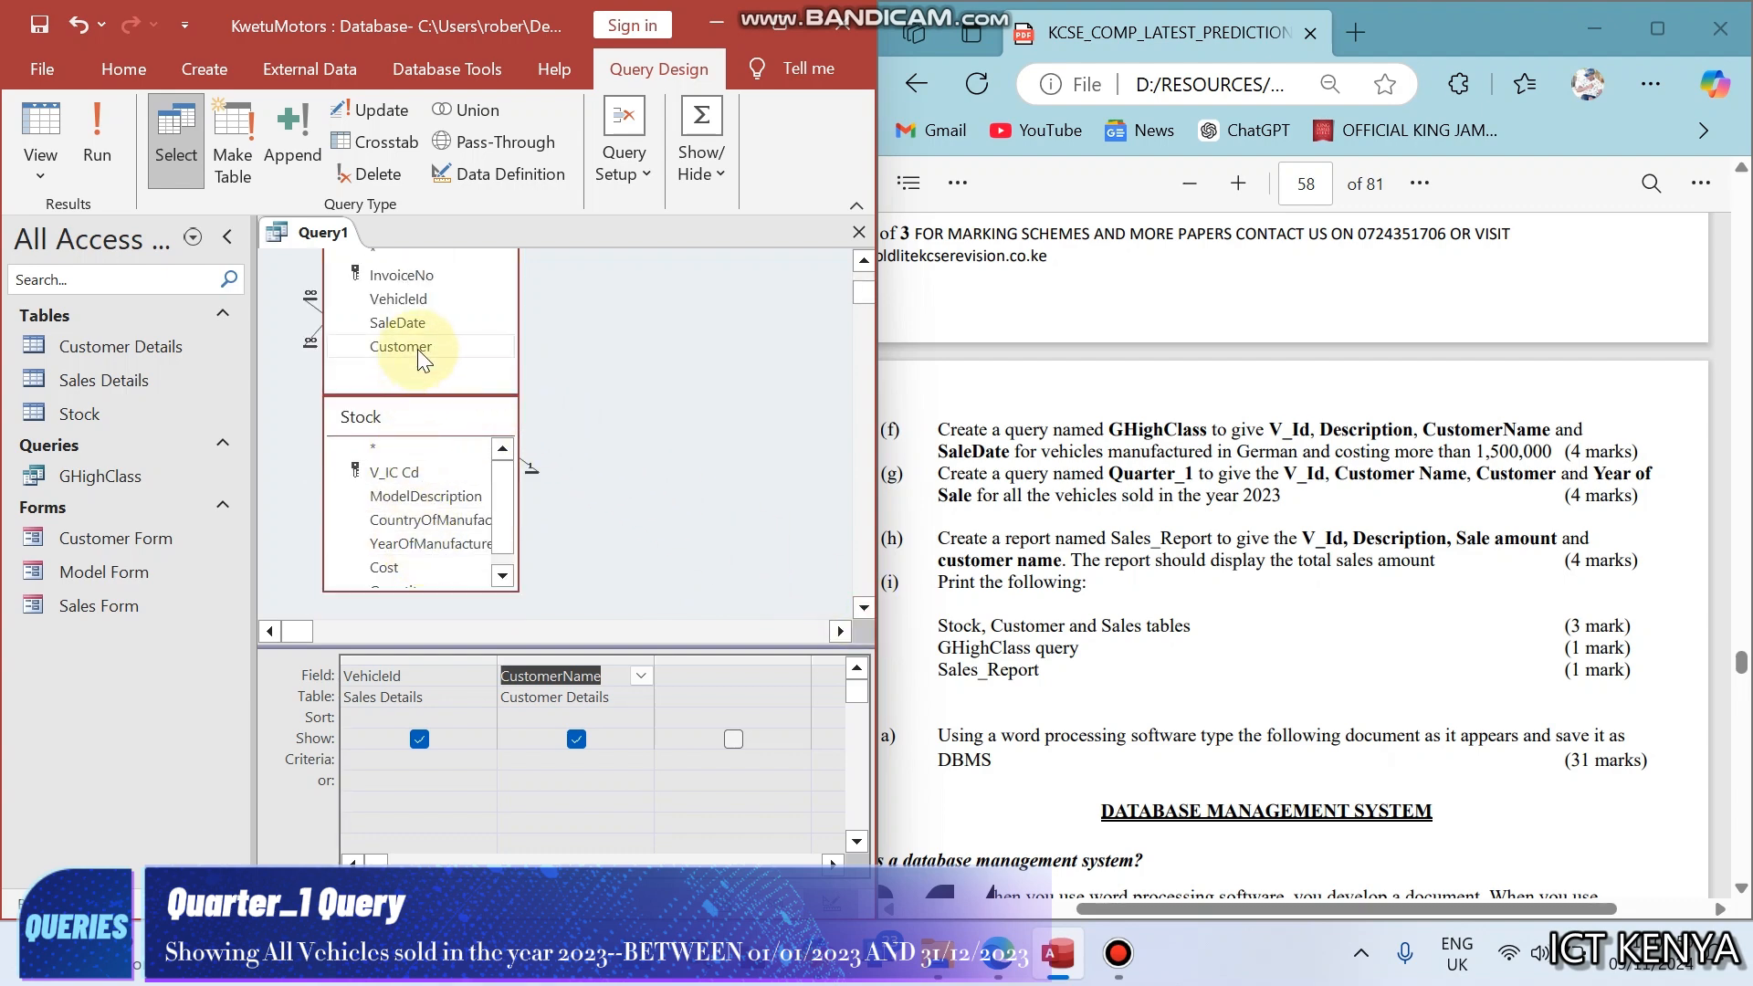
double_click(417, 324)
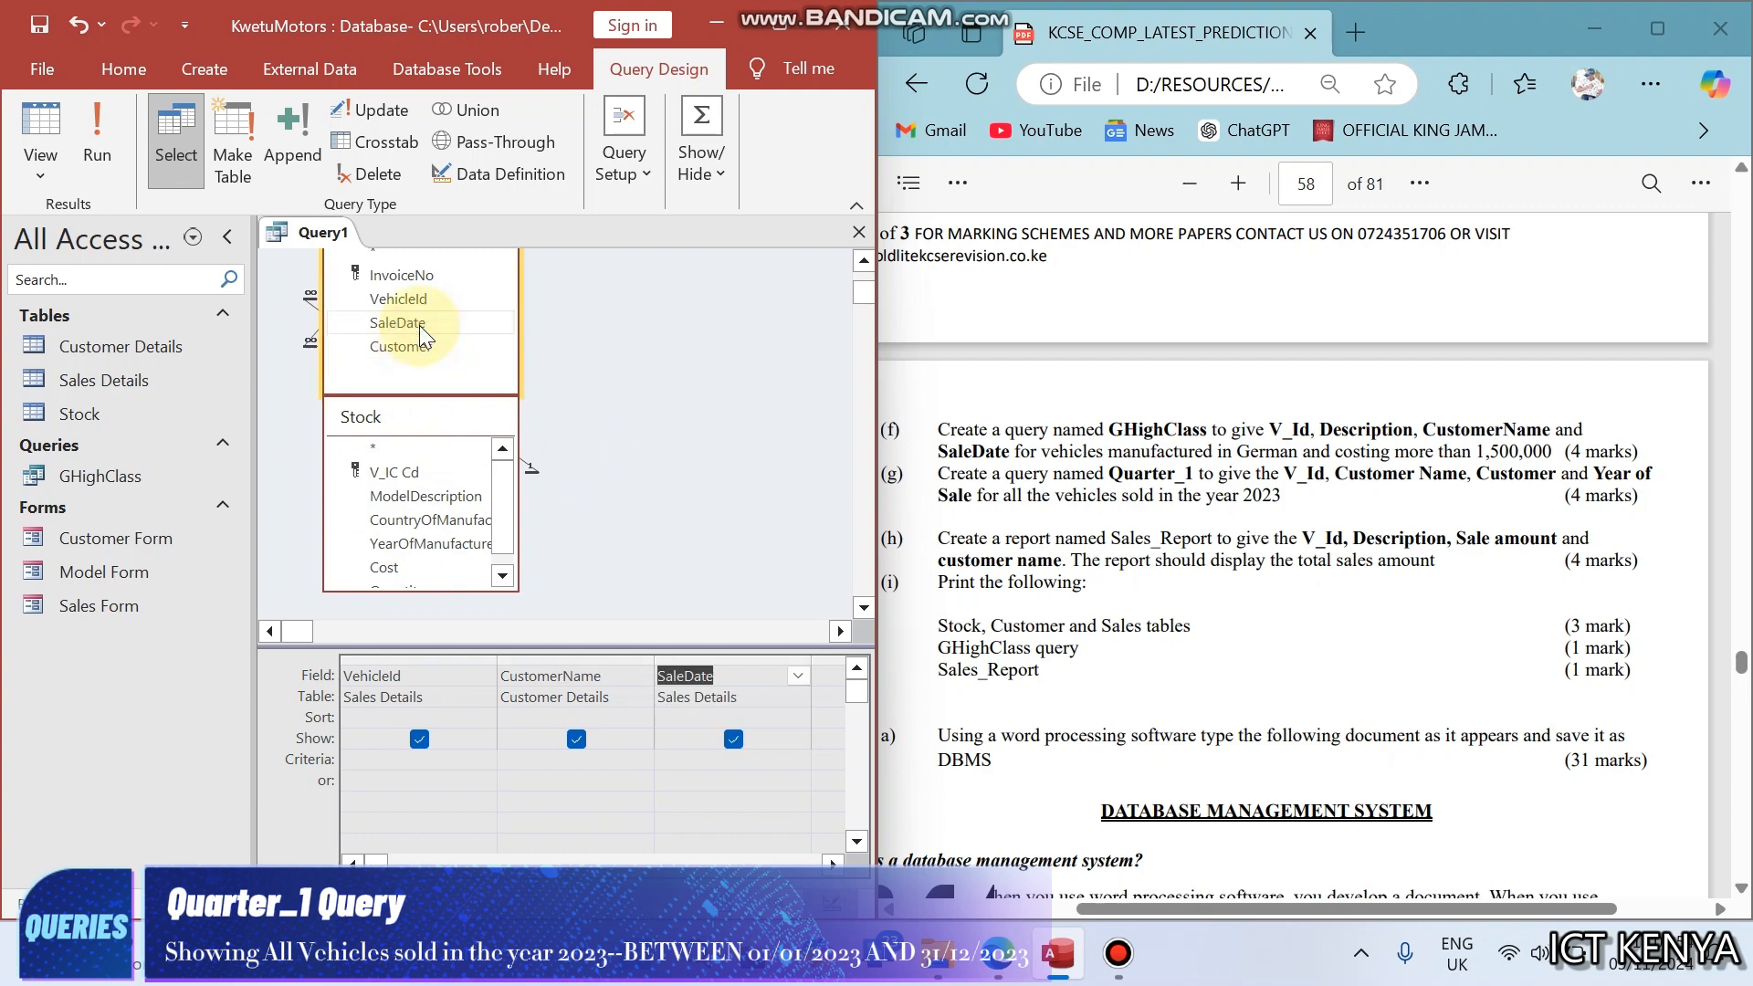
left_click(82, 147)
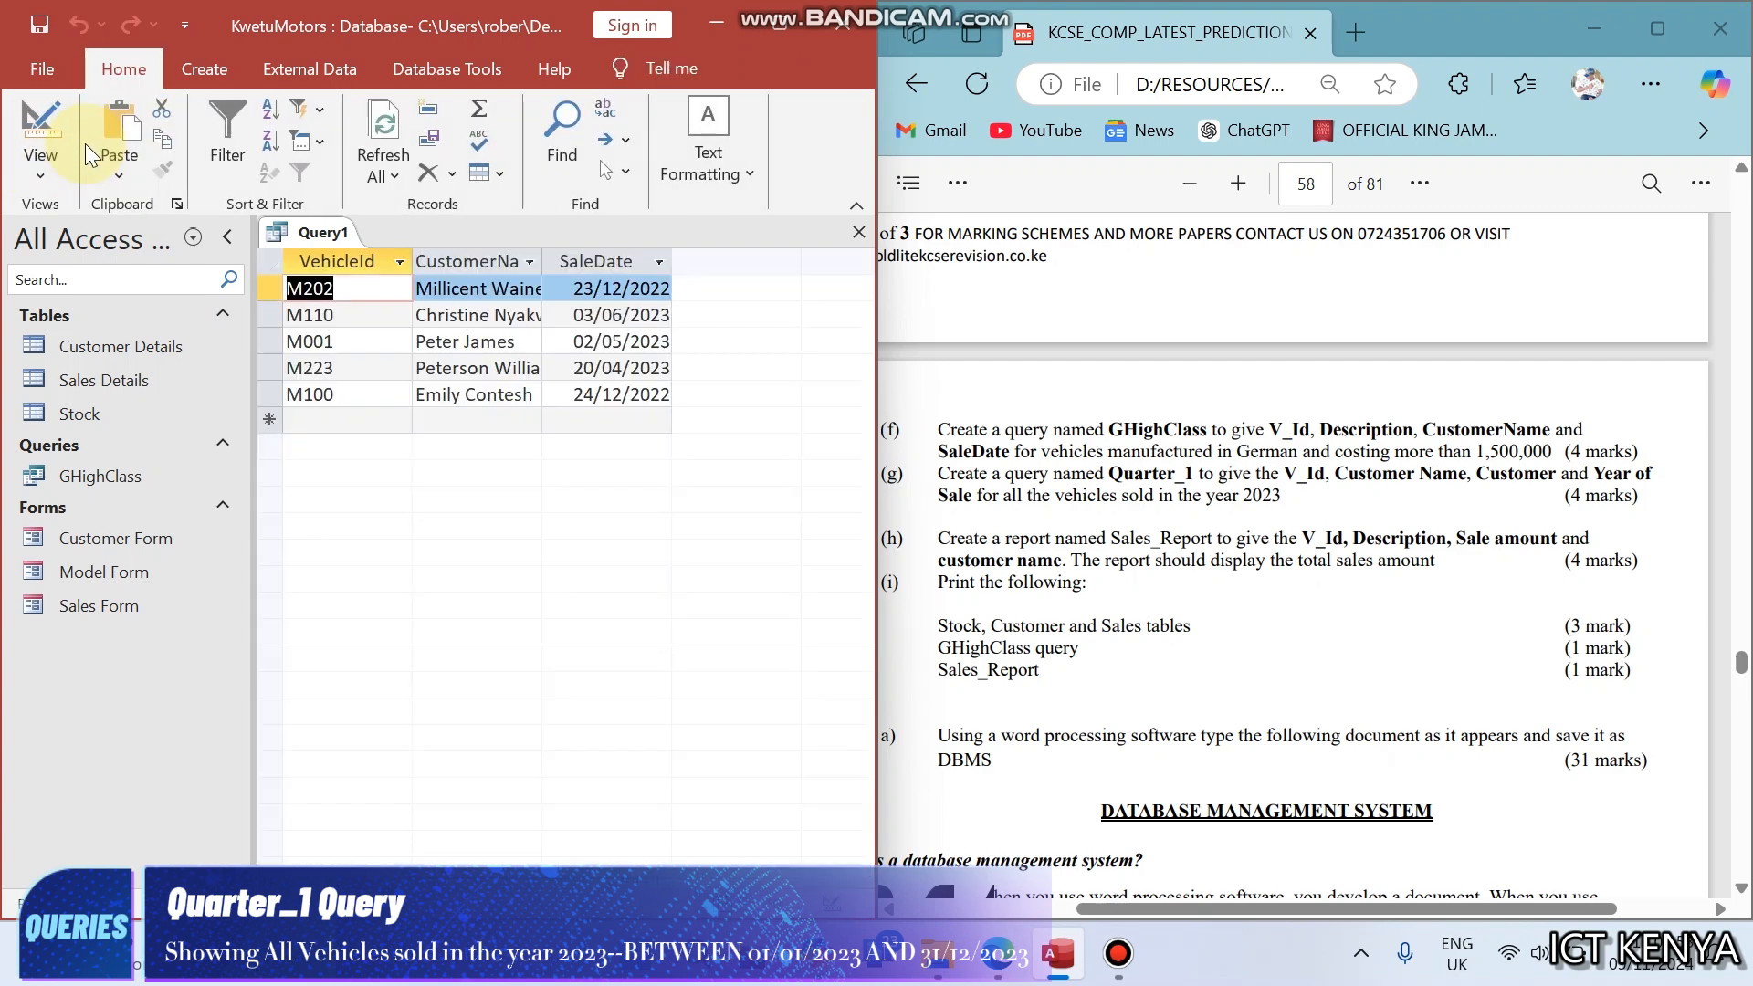
- Save the new query as Quarter_1, copying the name from task (g) in the exam paper
key("ctrl+s")
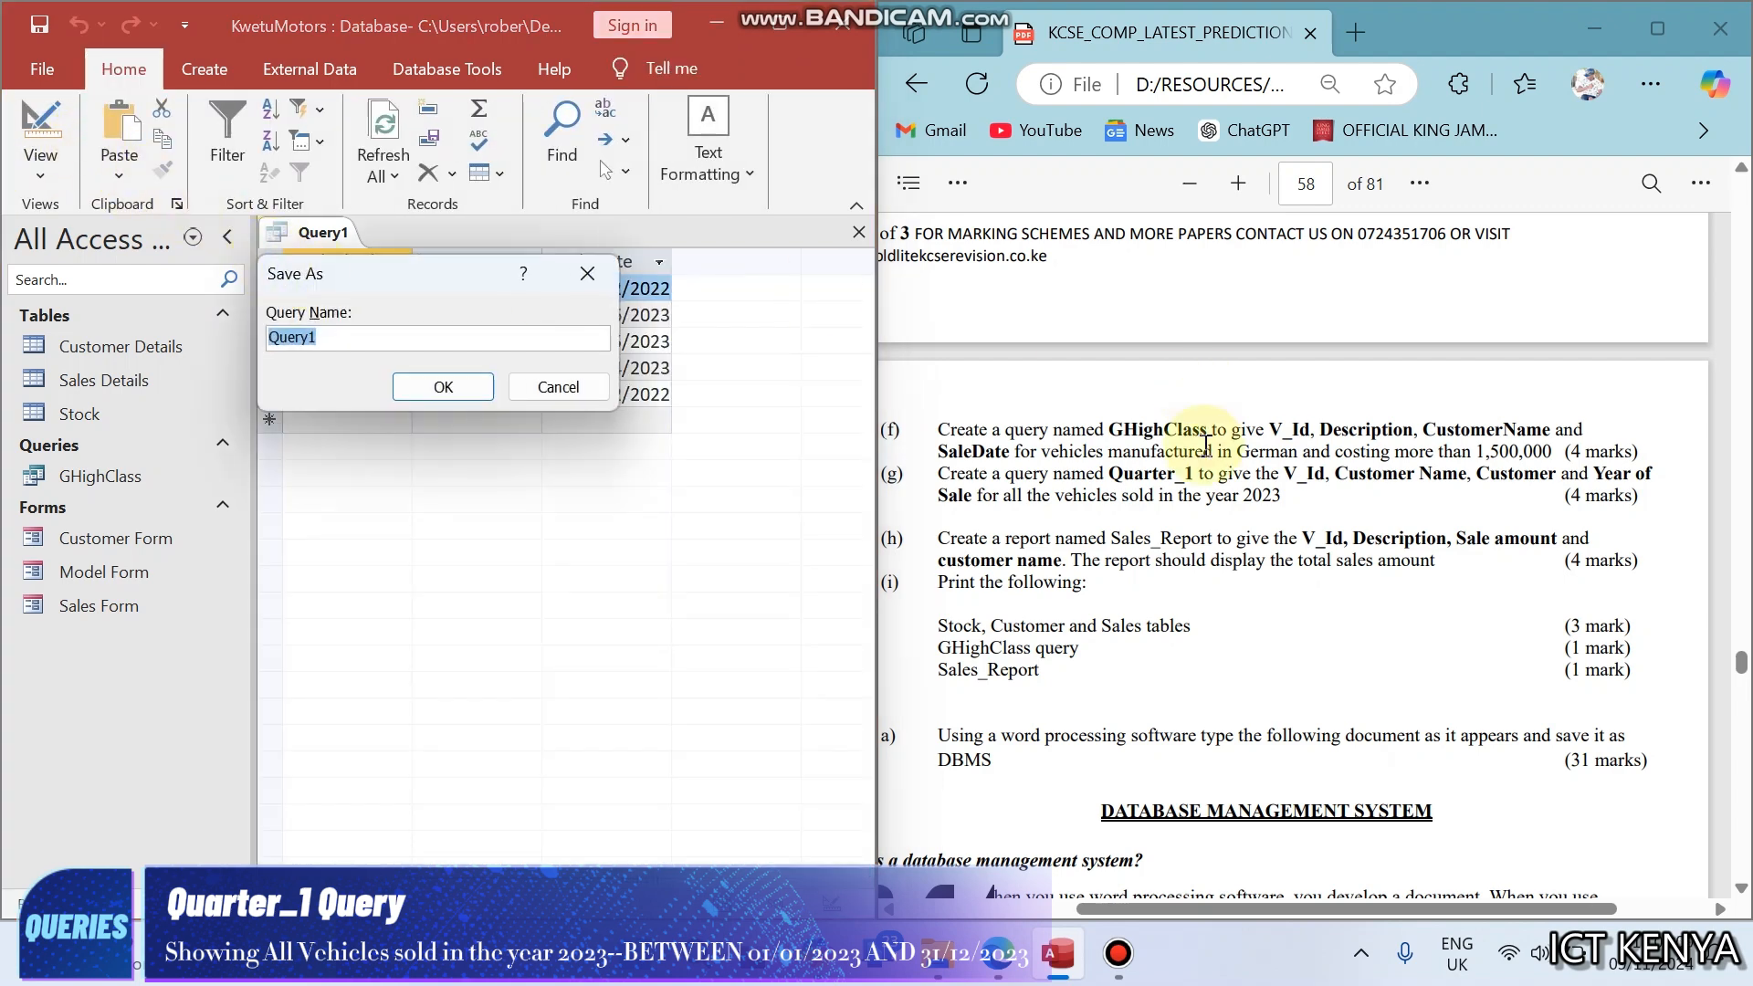
left_click(1115, 543)
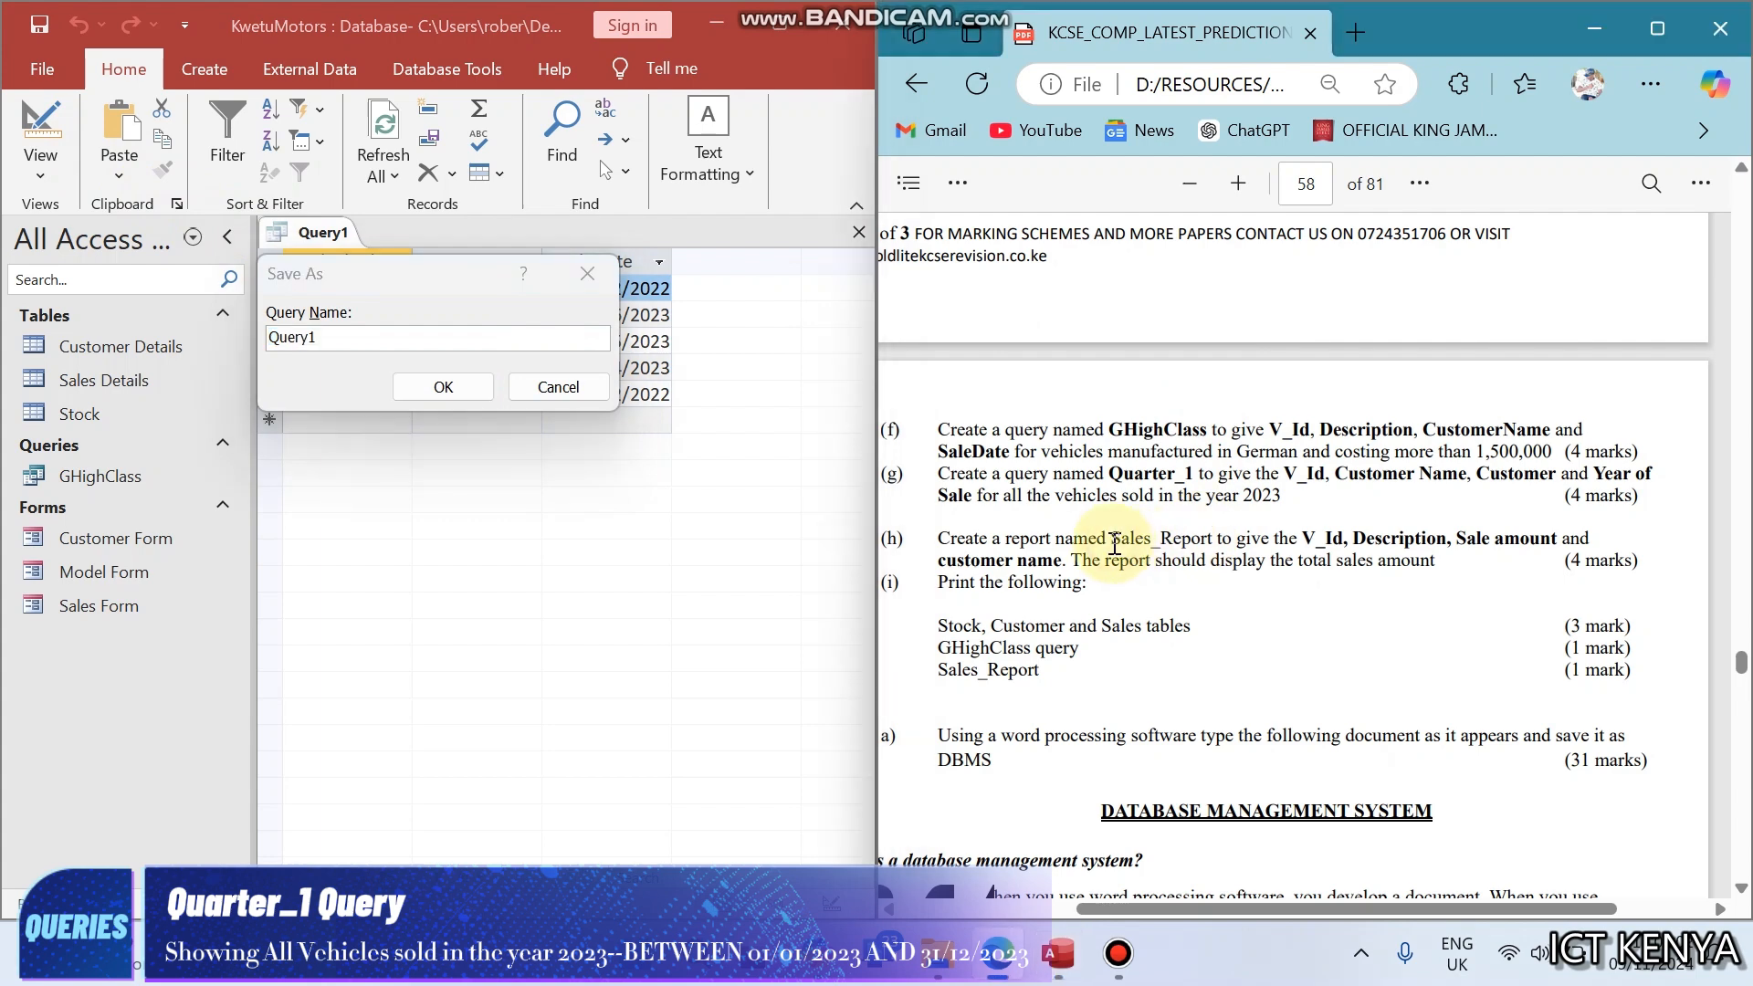
left_click_drag(1111, 469, 1195, 476)
key("ctrl+c")
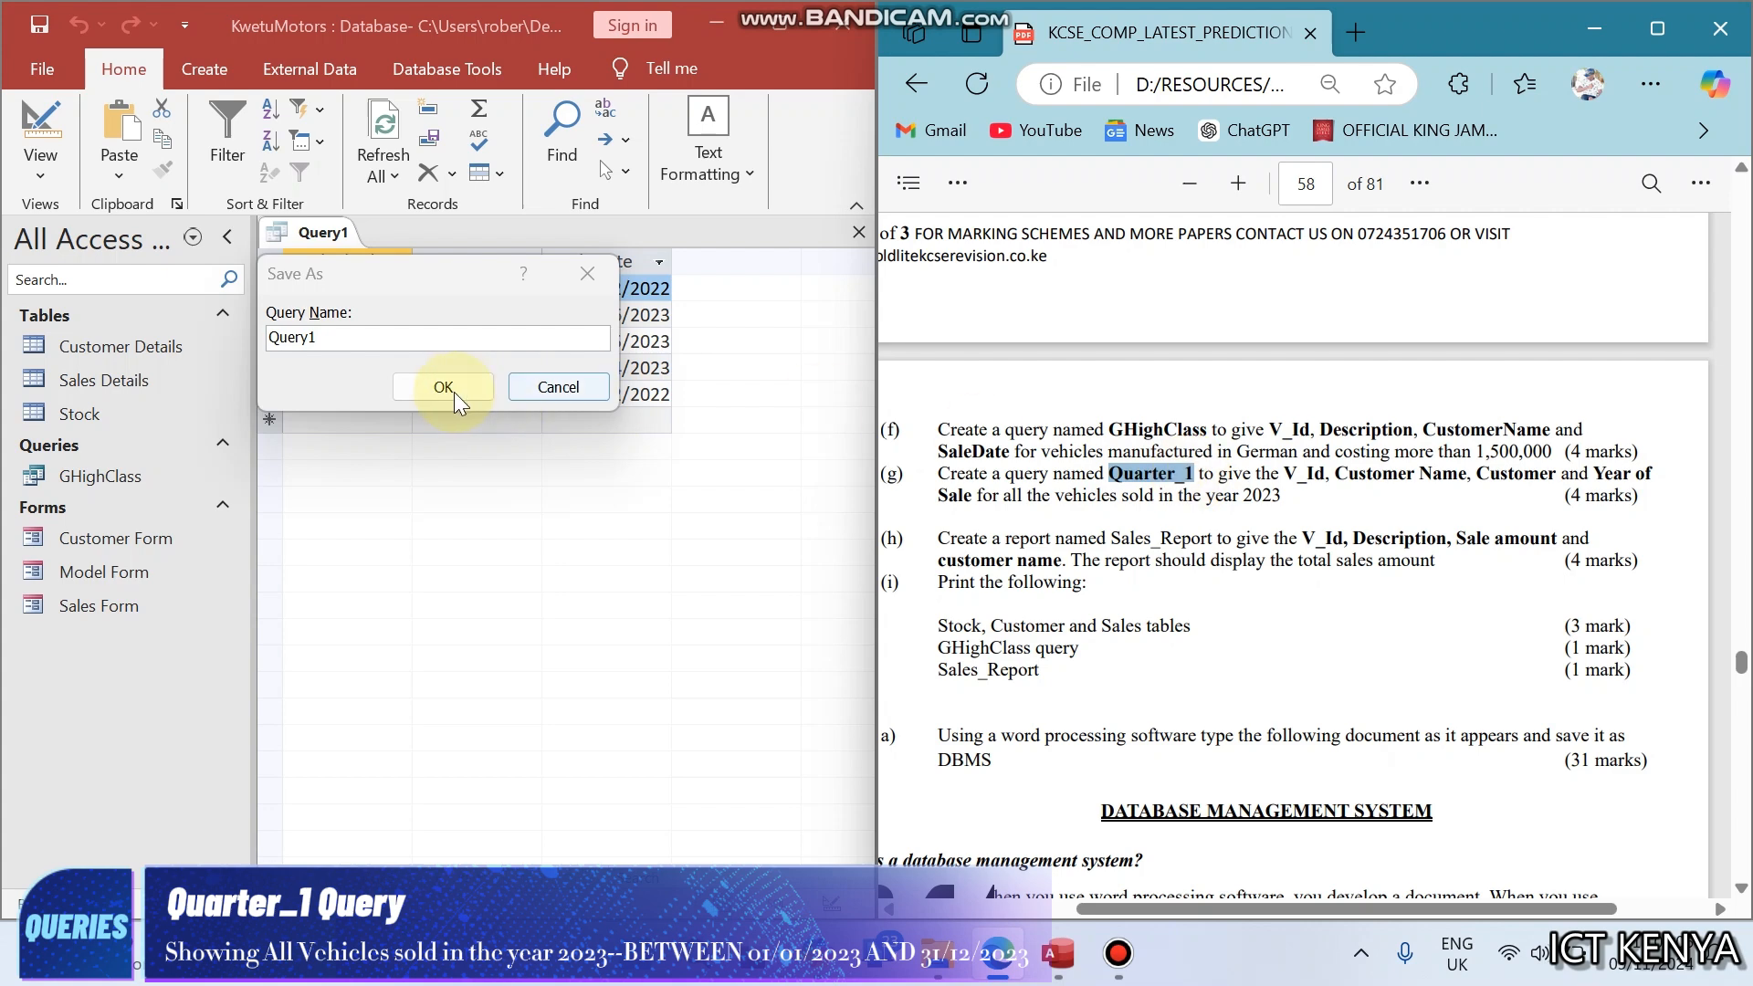
left_click(383, 340)
key("ctrl+v")
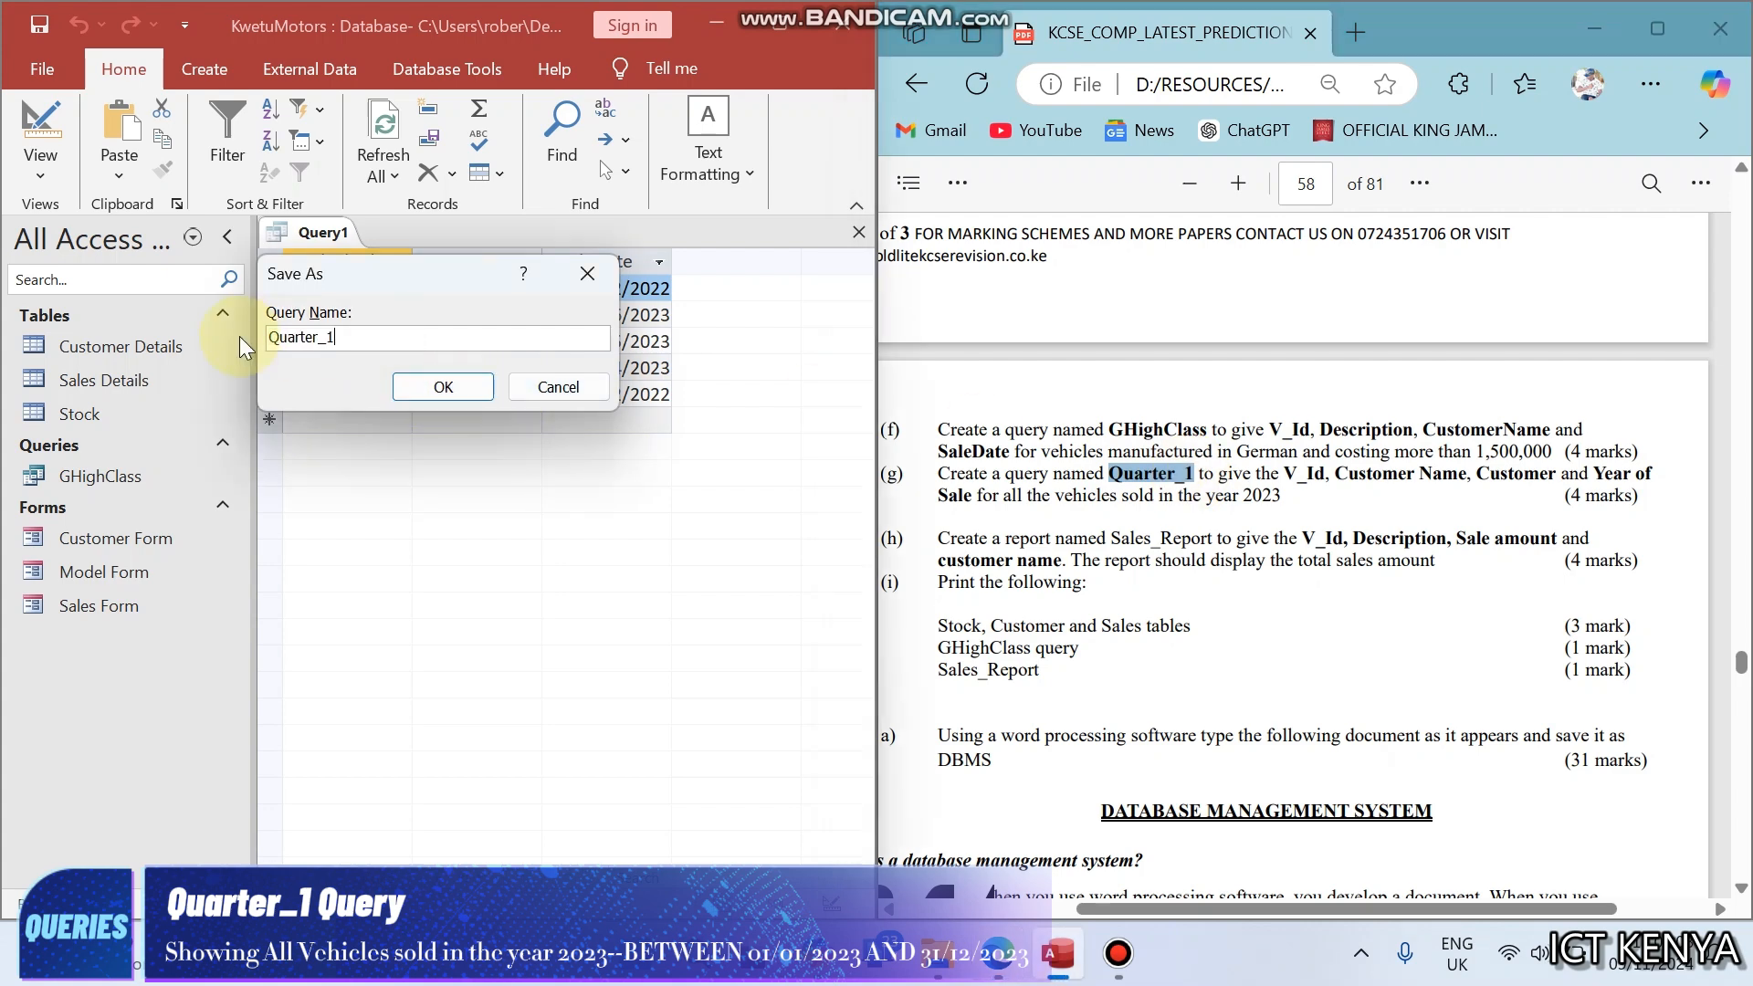
left_click(443, 387)
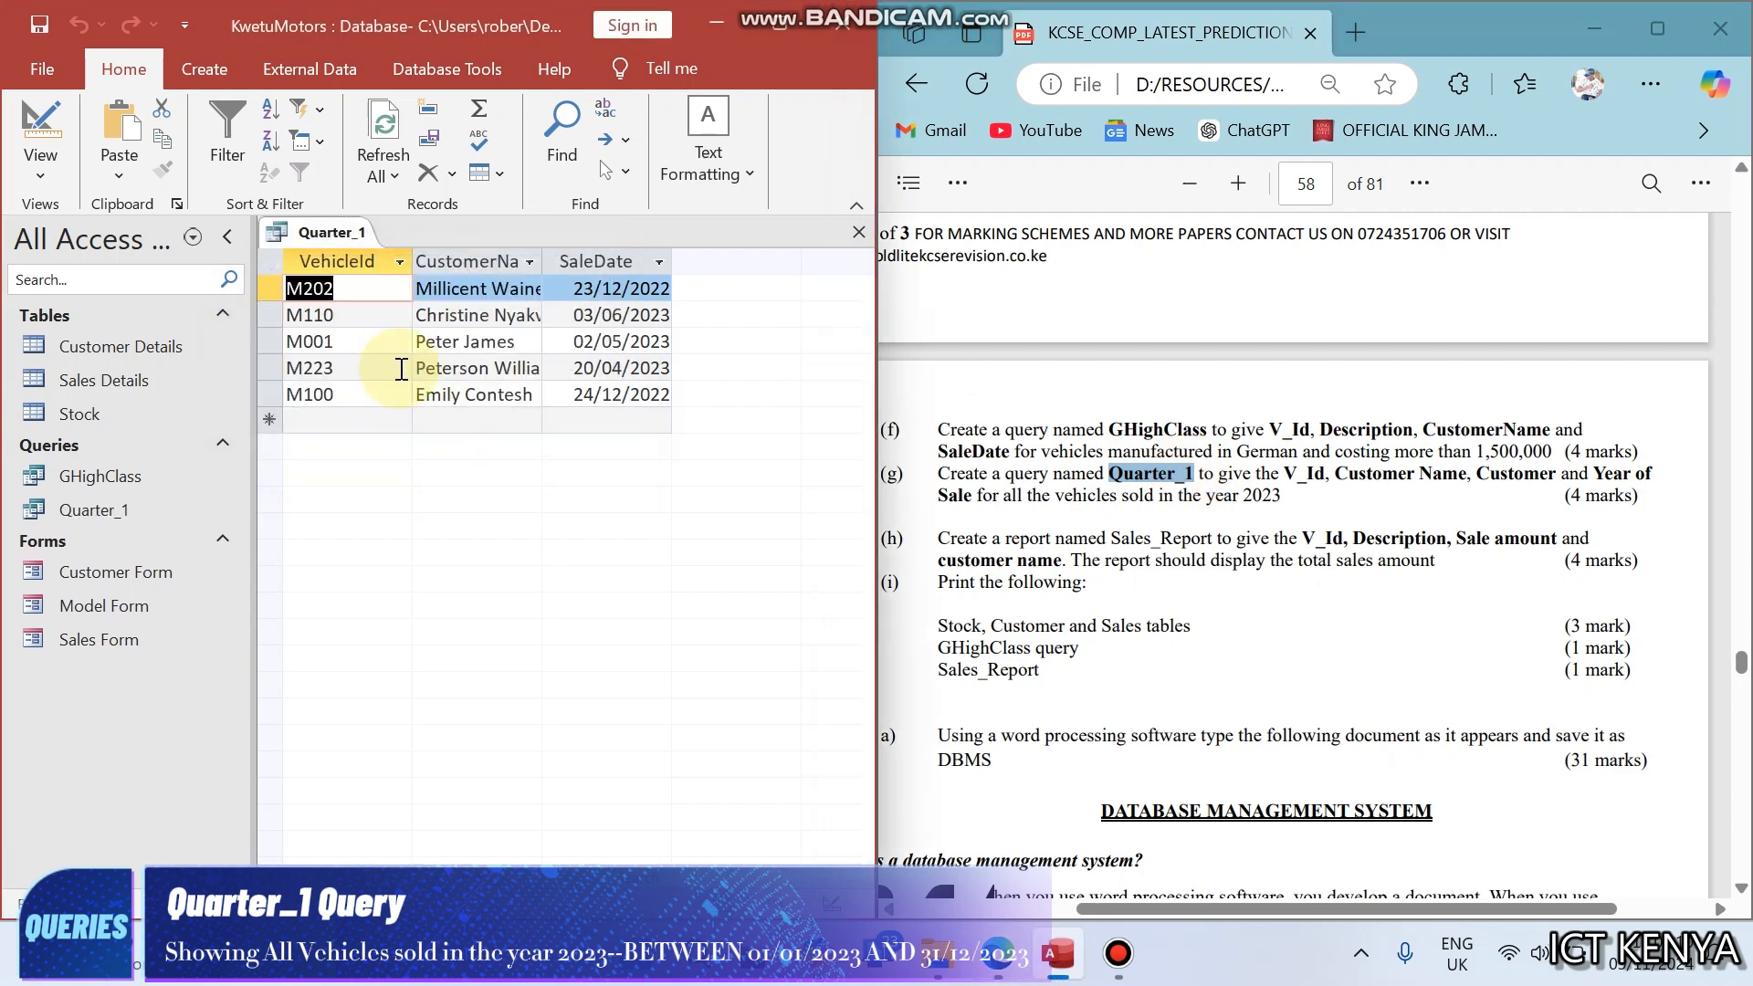
- In the Design View of Quarter_1, set the SaleDate criterion to BETWEEN 01/01/2023 AND 31/12/2023
left_click(24, 113)
double_click(708, 676)
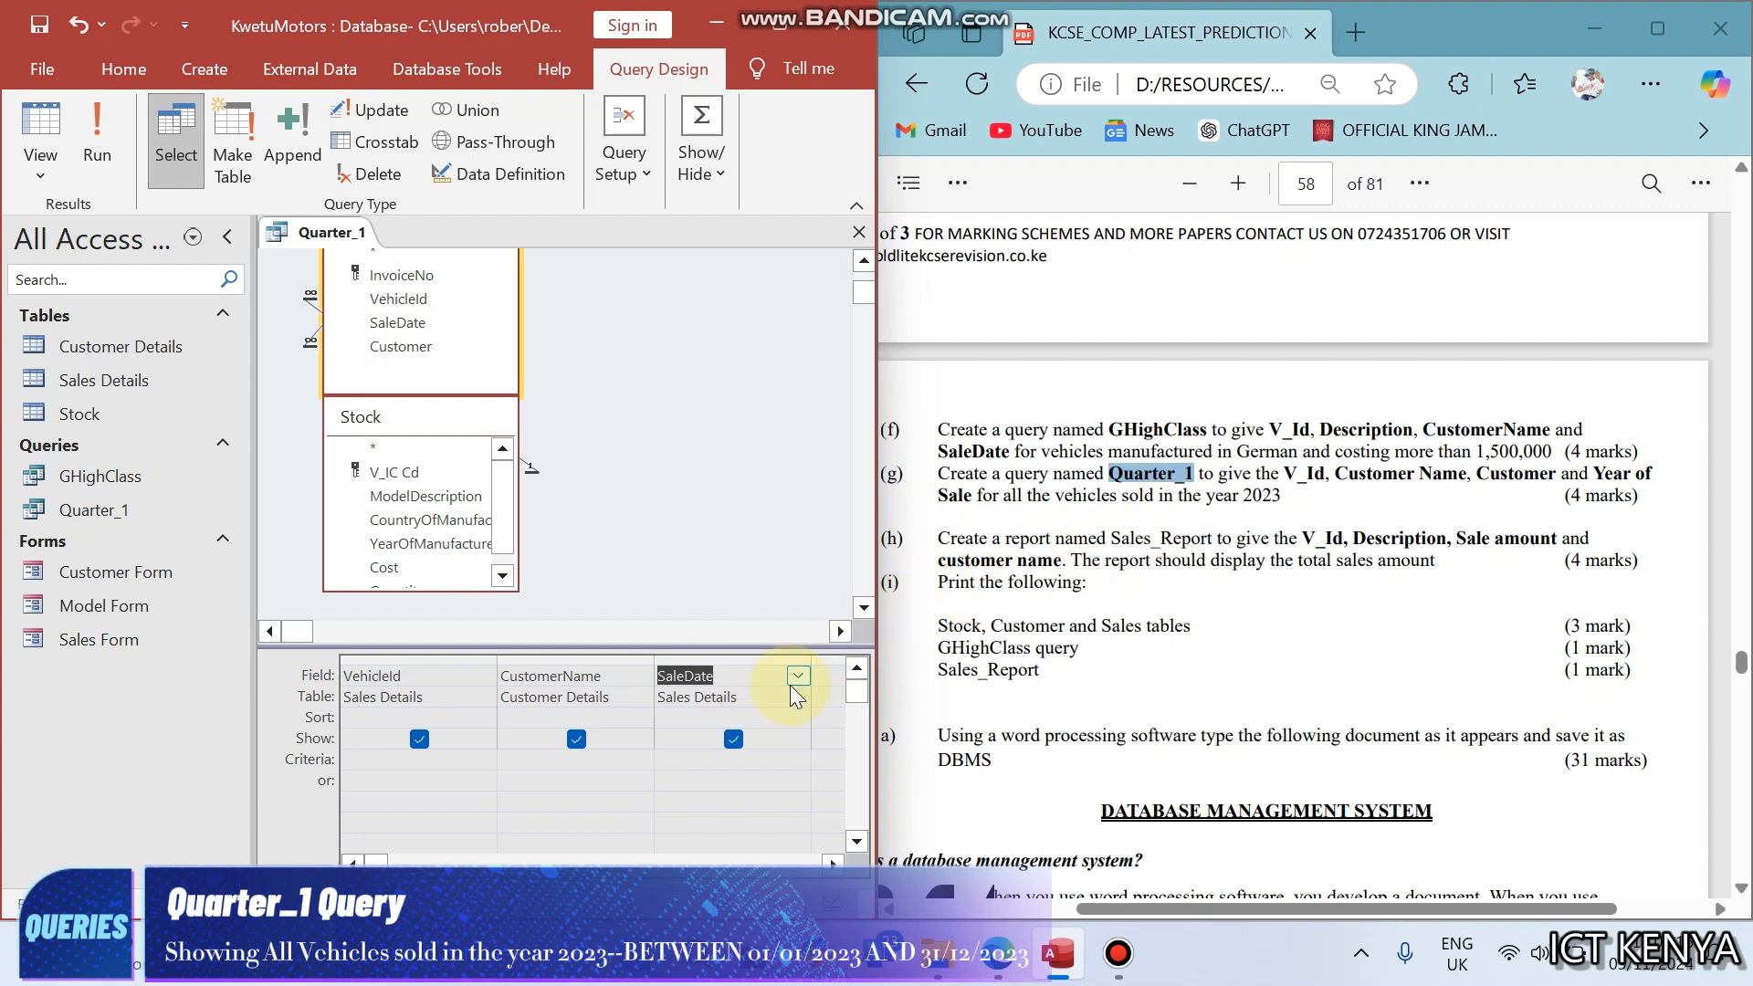
left_click(665, 757)
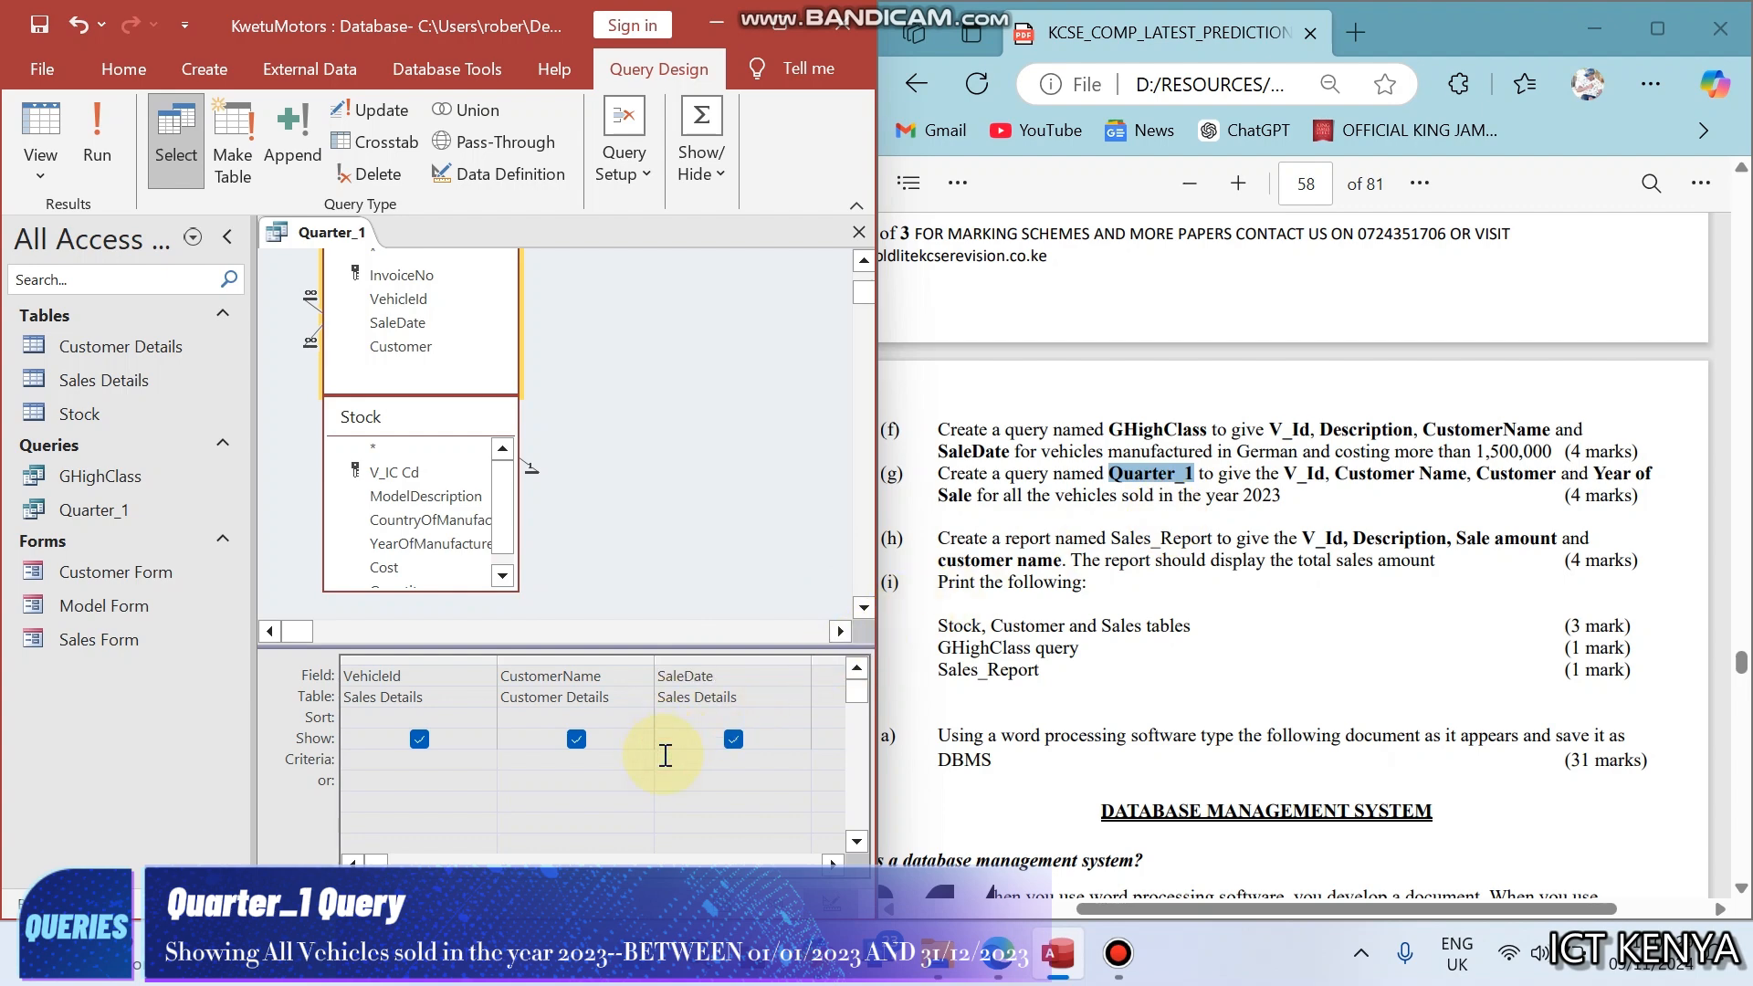
type("BETWEEN")
type(" 01/")
type("01/20")
type("23")
type(" AND")
type(" 31/12")
type("/2023")
key("Return")
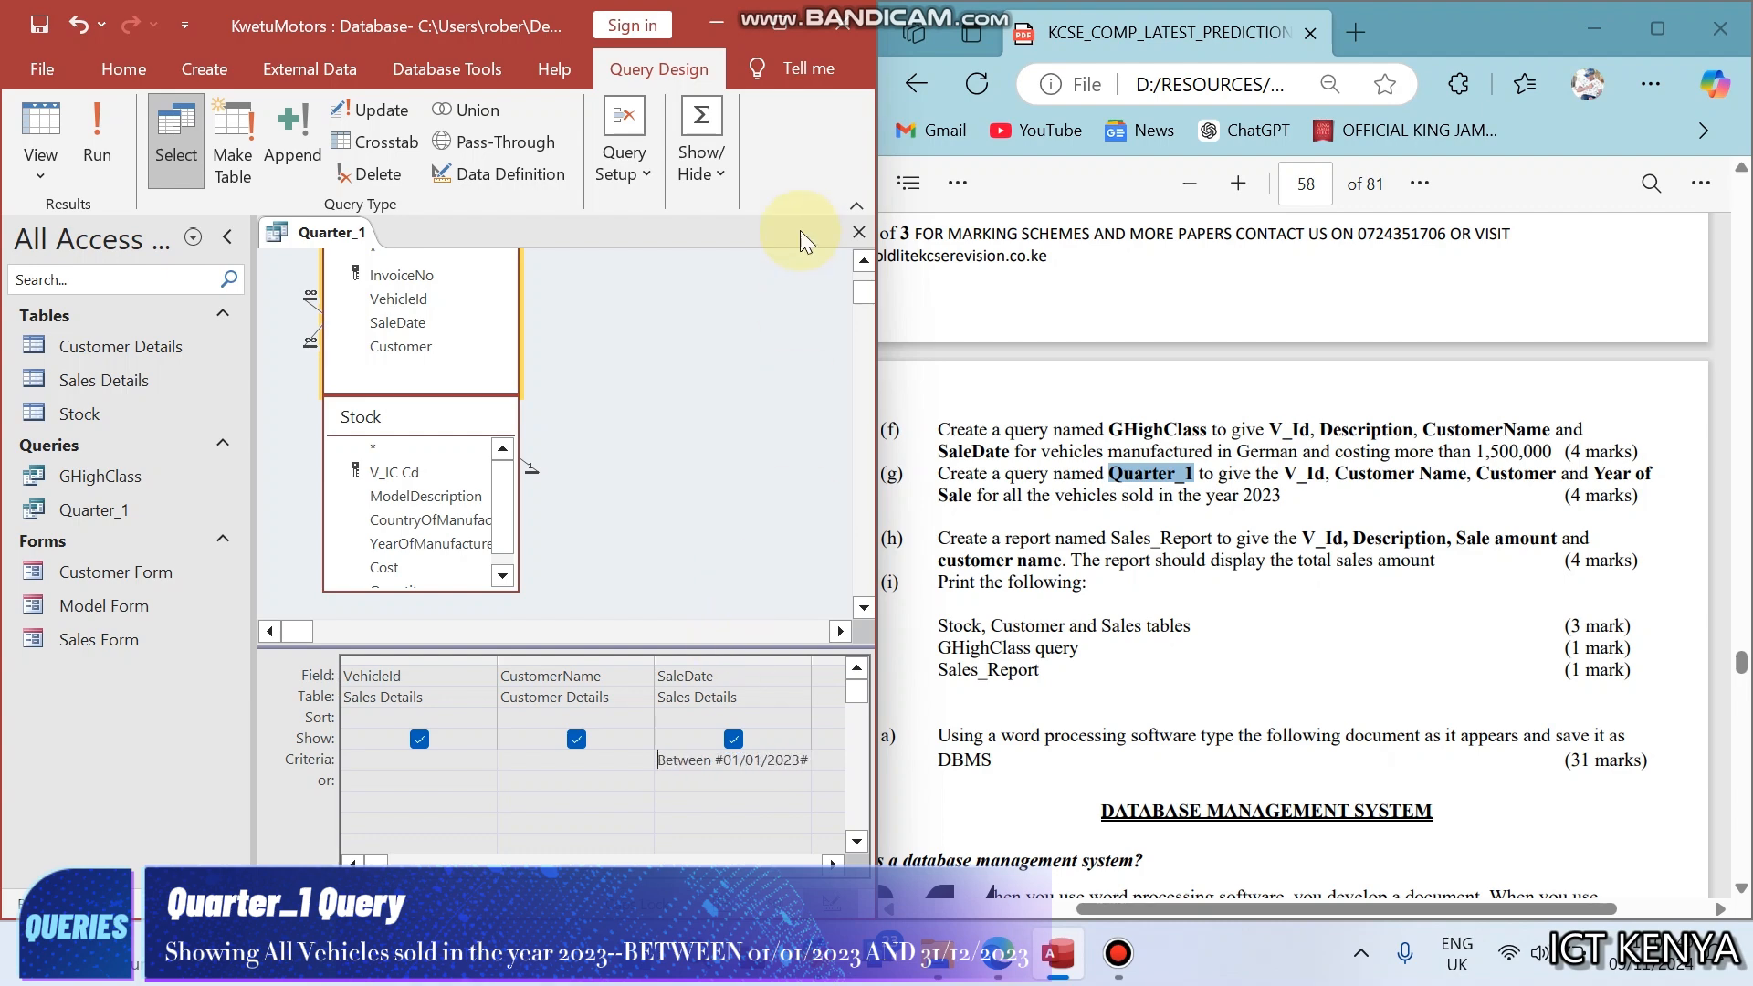
- Maximize the database window and widen the SaleDate grid column to fit its whole criterion
double_click(809, 658)
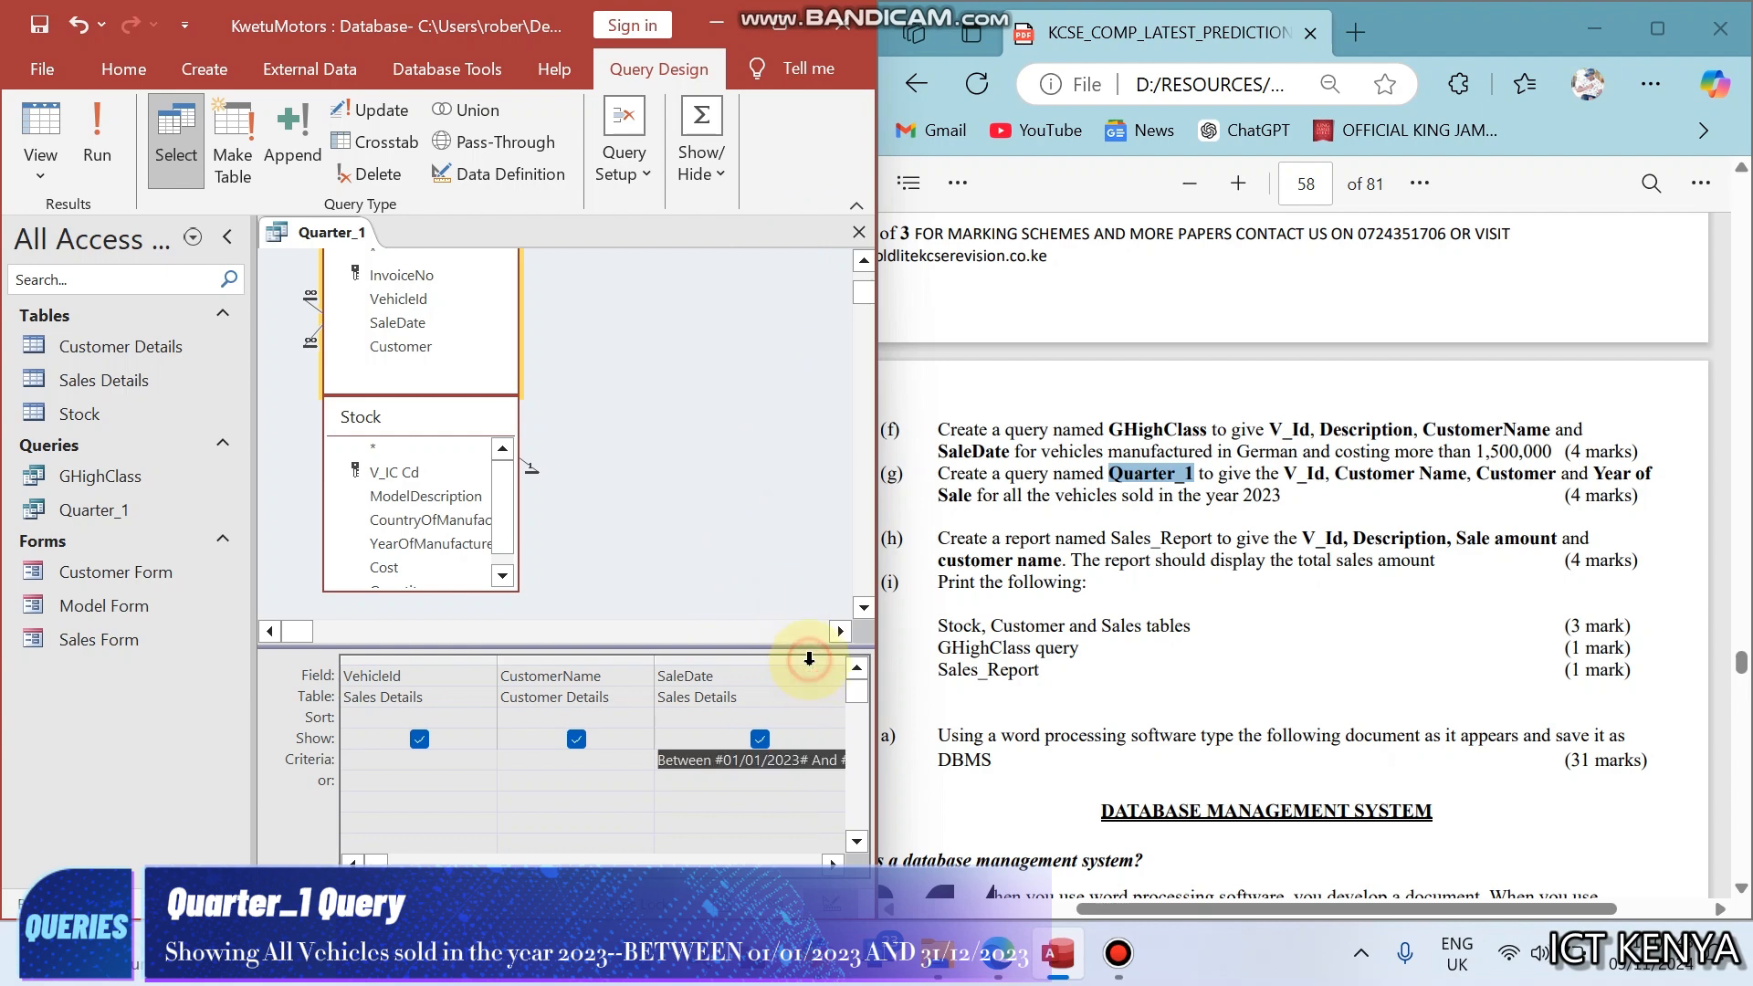
double_click(776, 25)
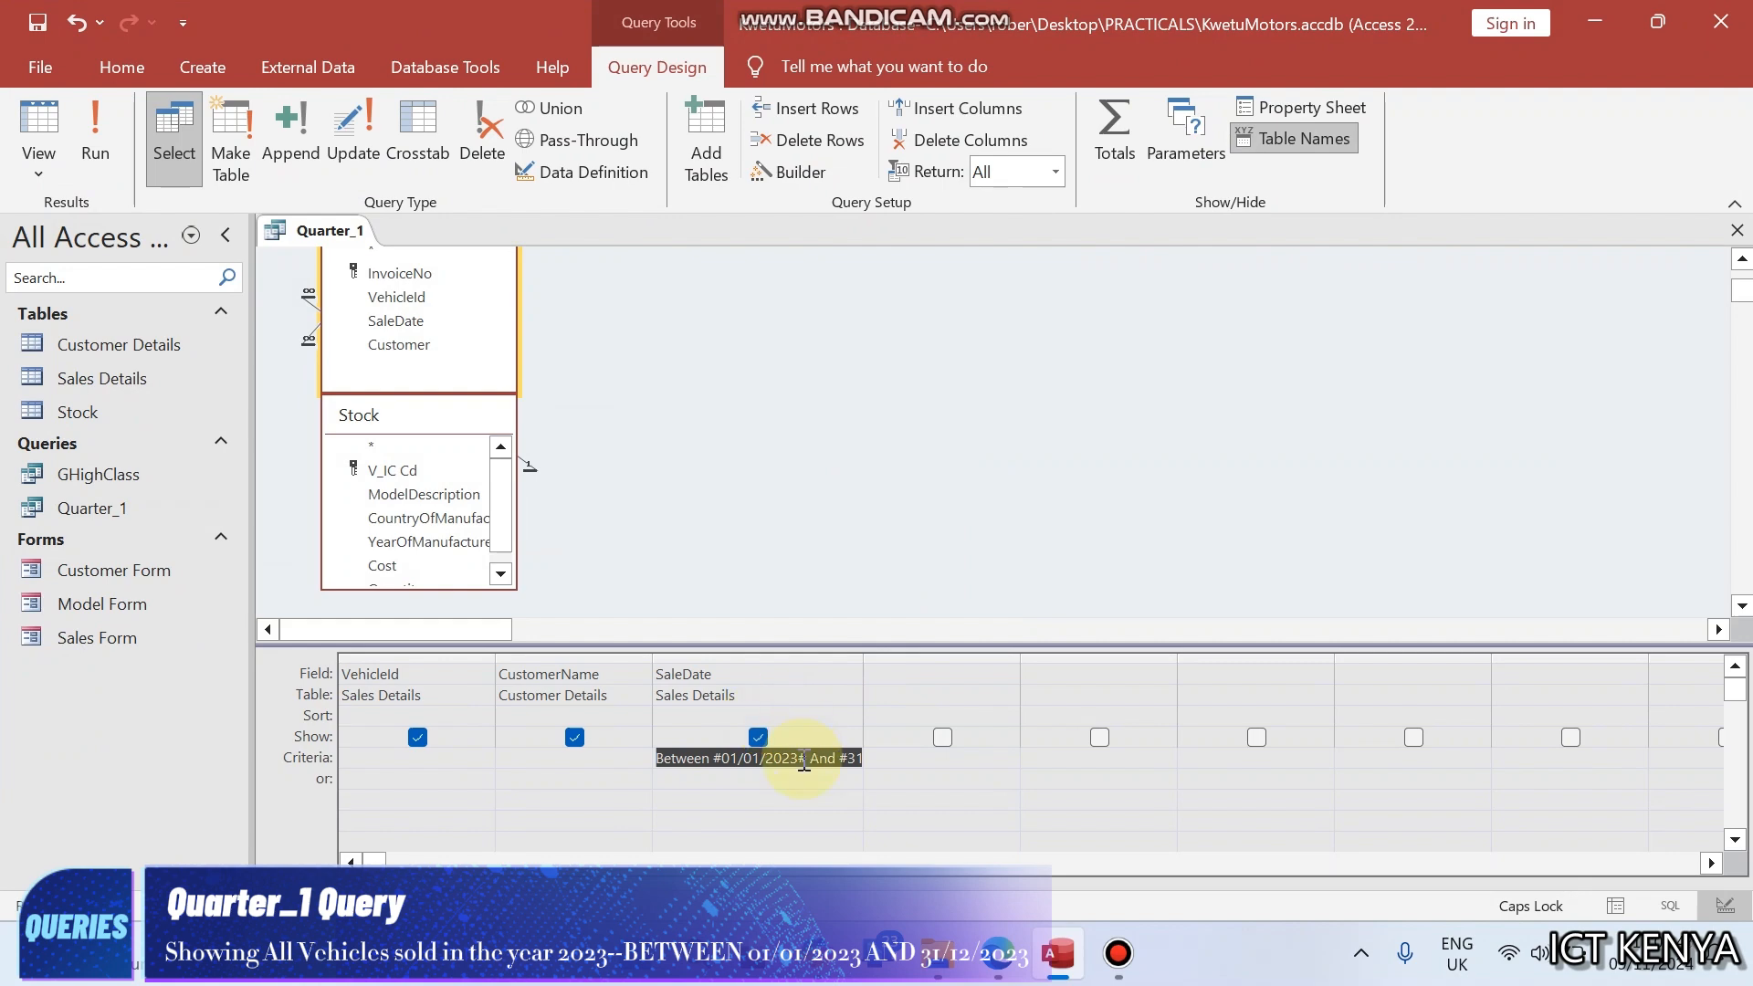
left_click(804, 763)
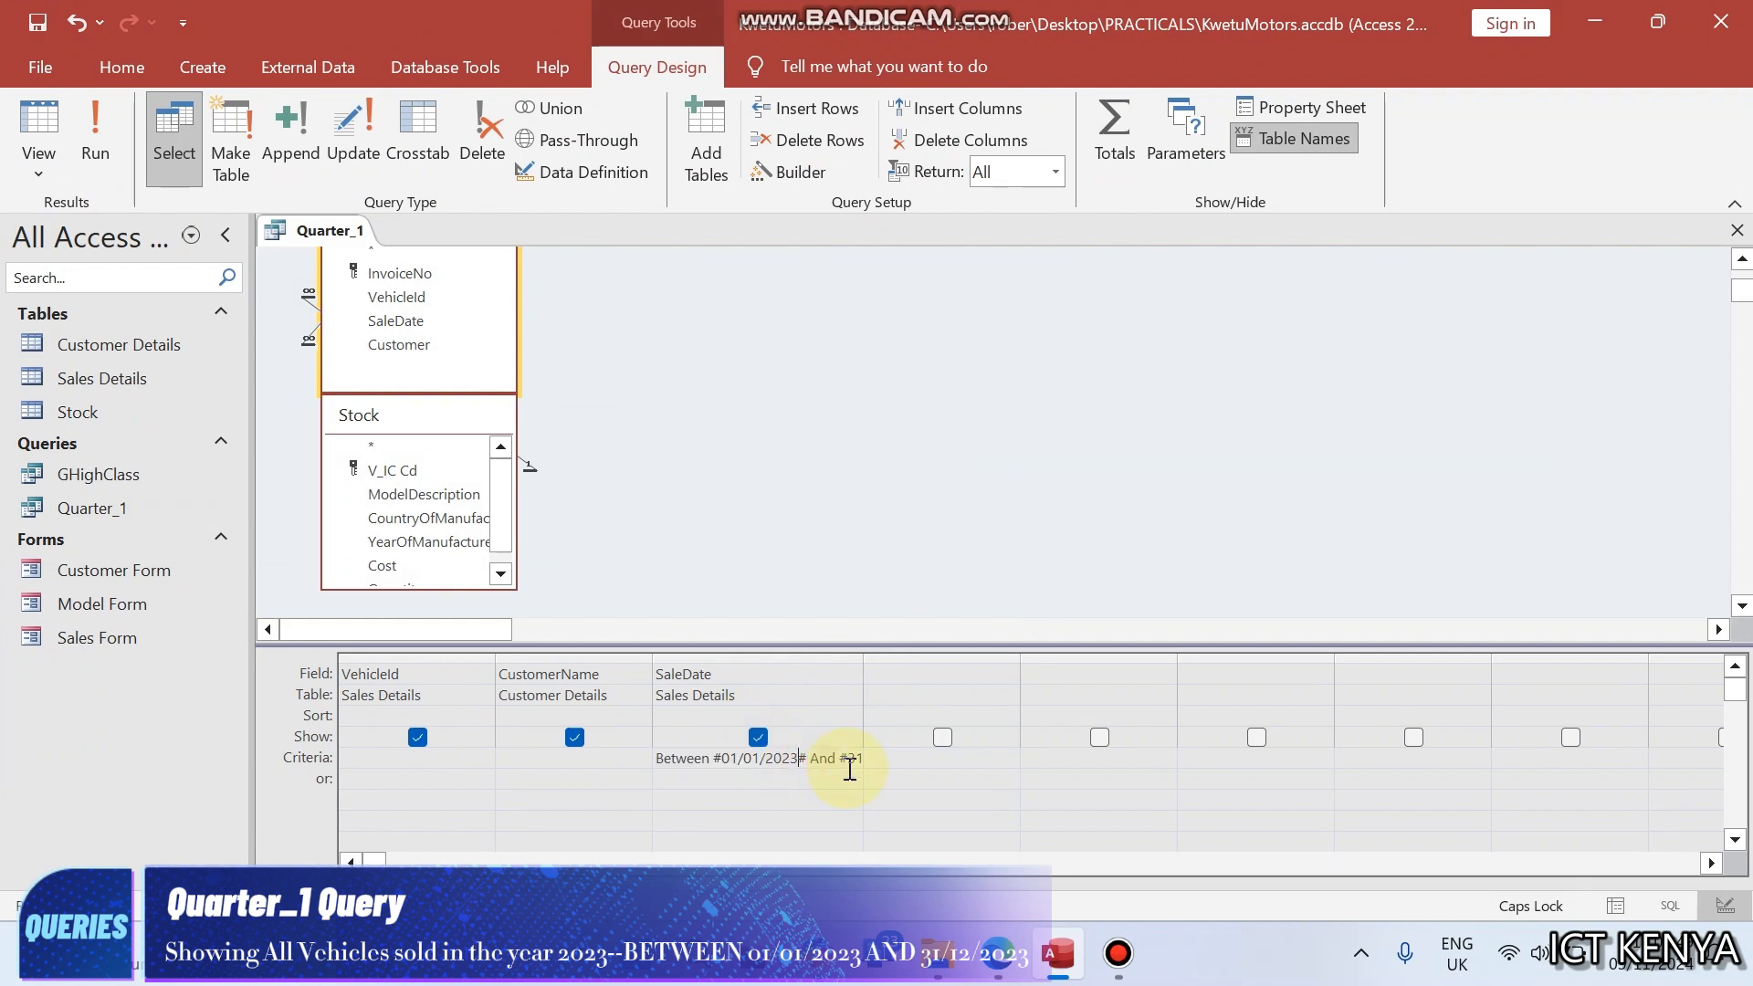
double_click(863, 657)
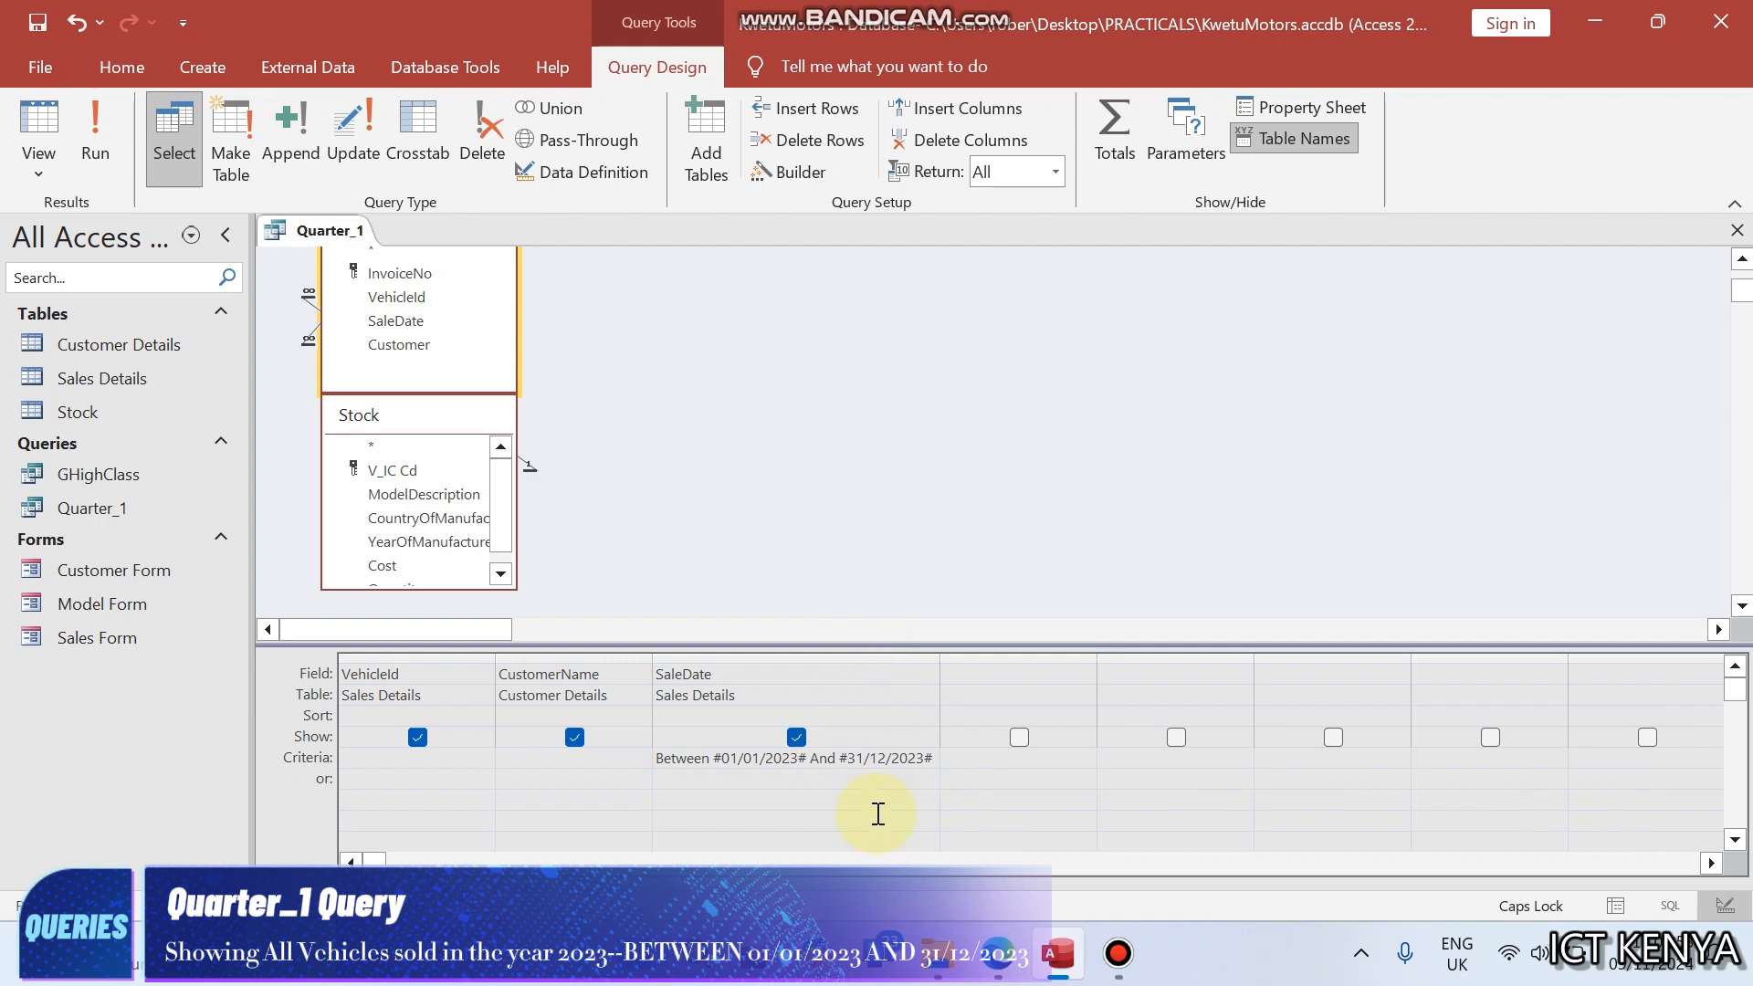
- Run Quarter_1 to check its records against the exam task, and close the query
left_click(108, 144)
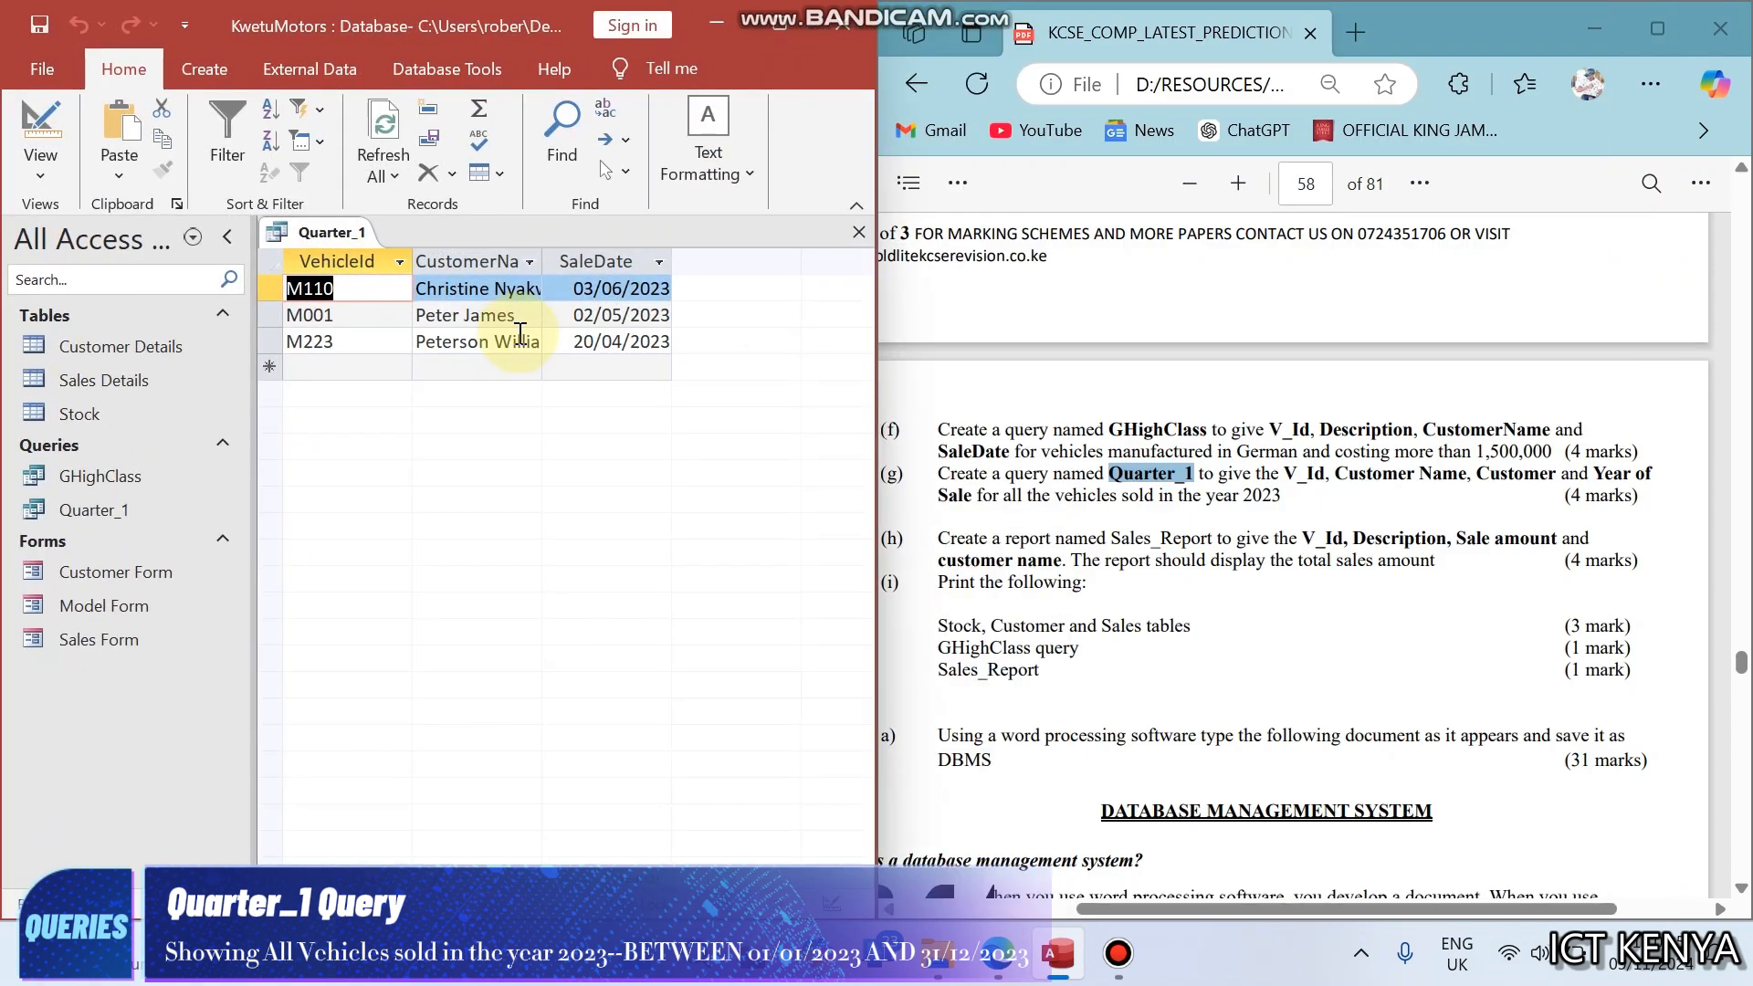
left_click(1026, 542)
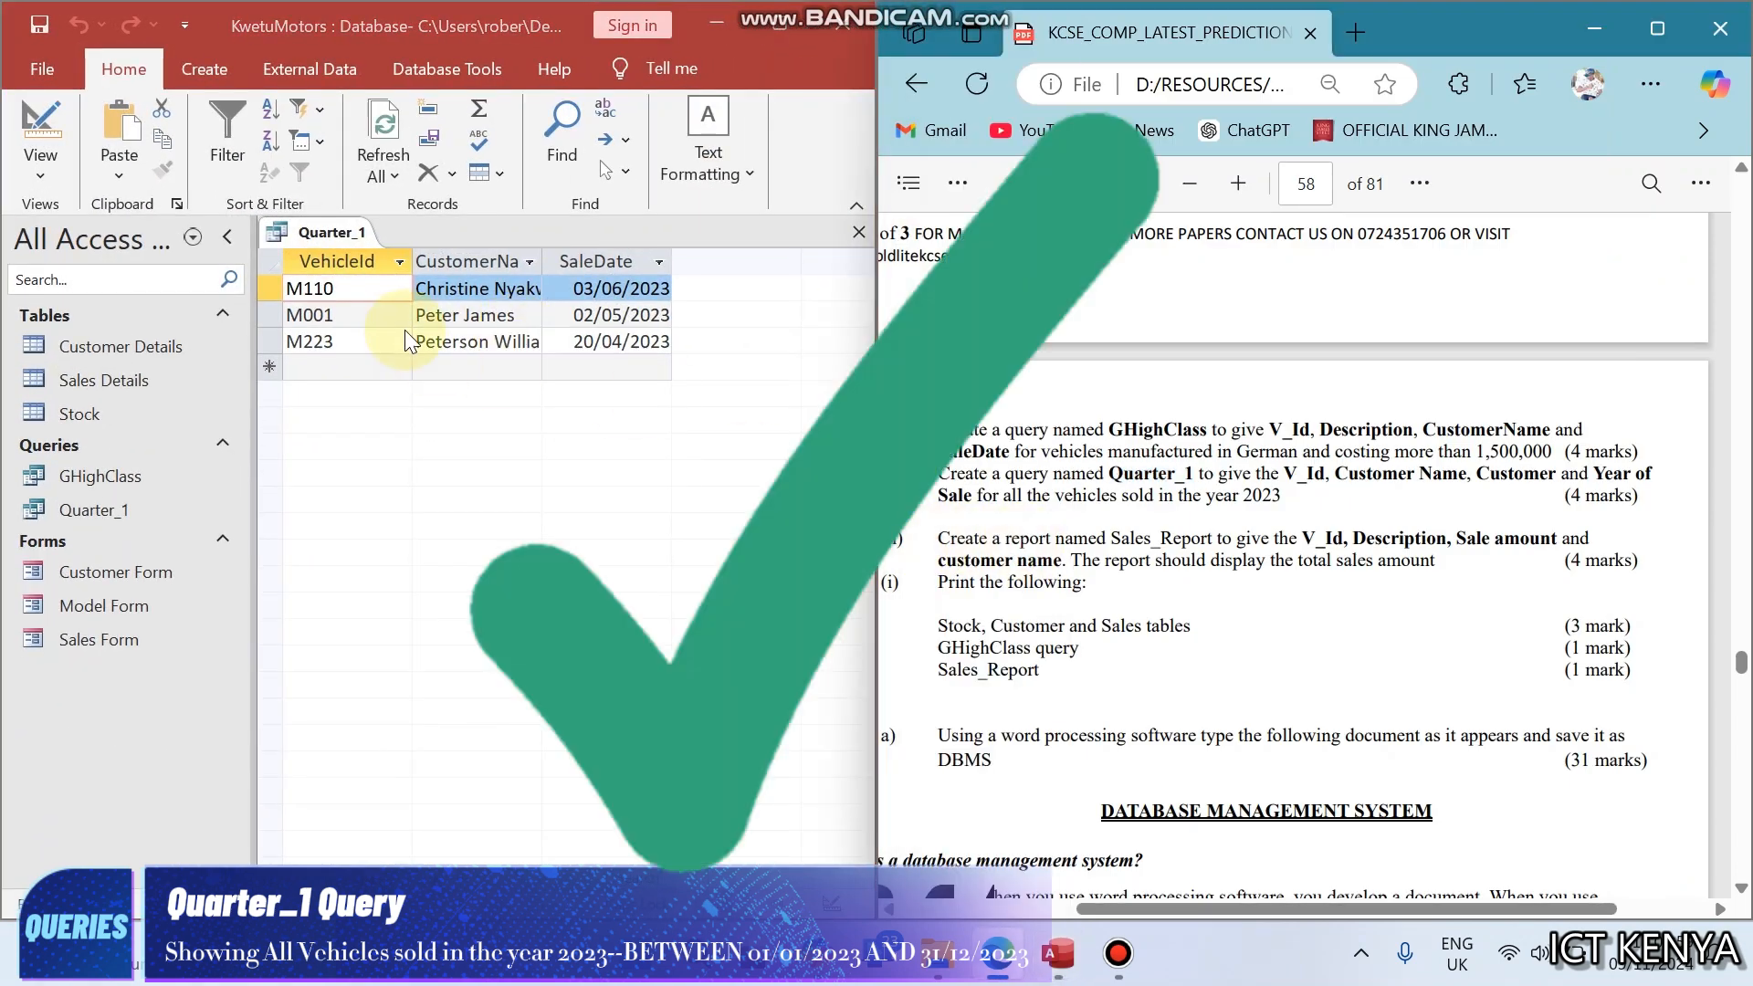
right_click(355, 232)
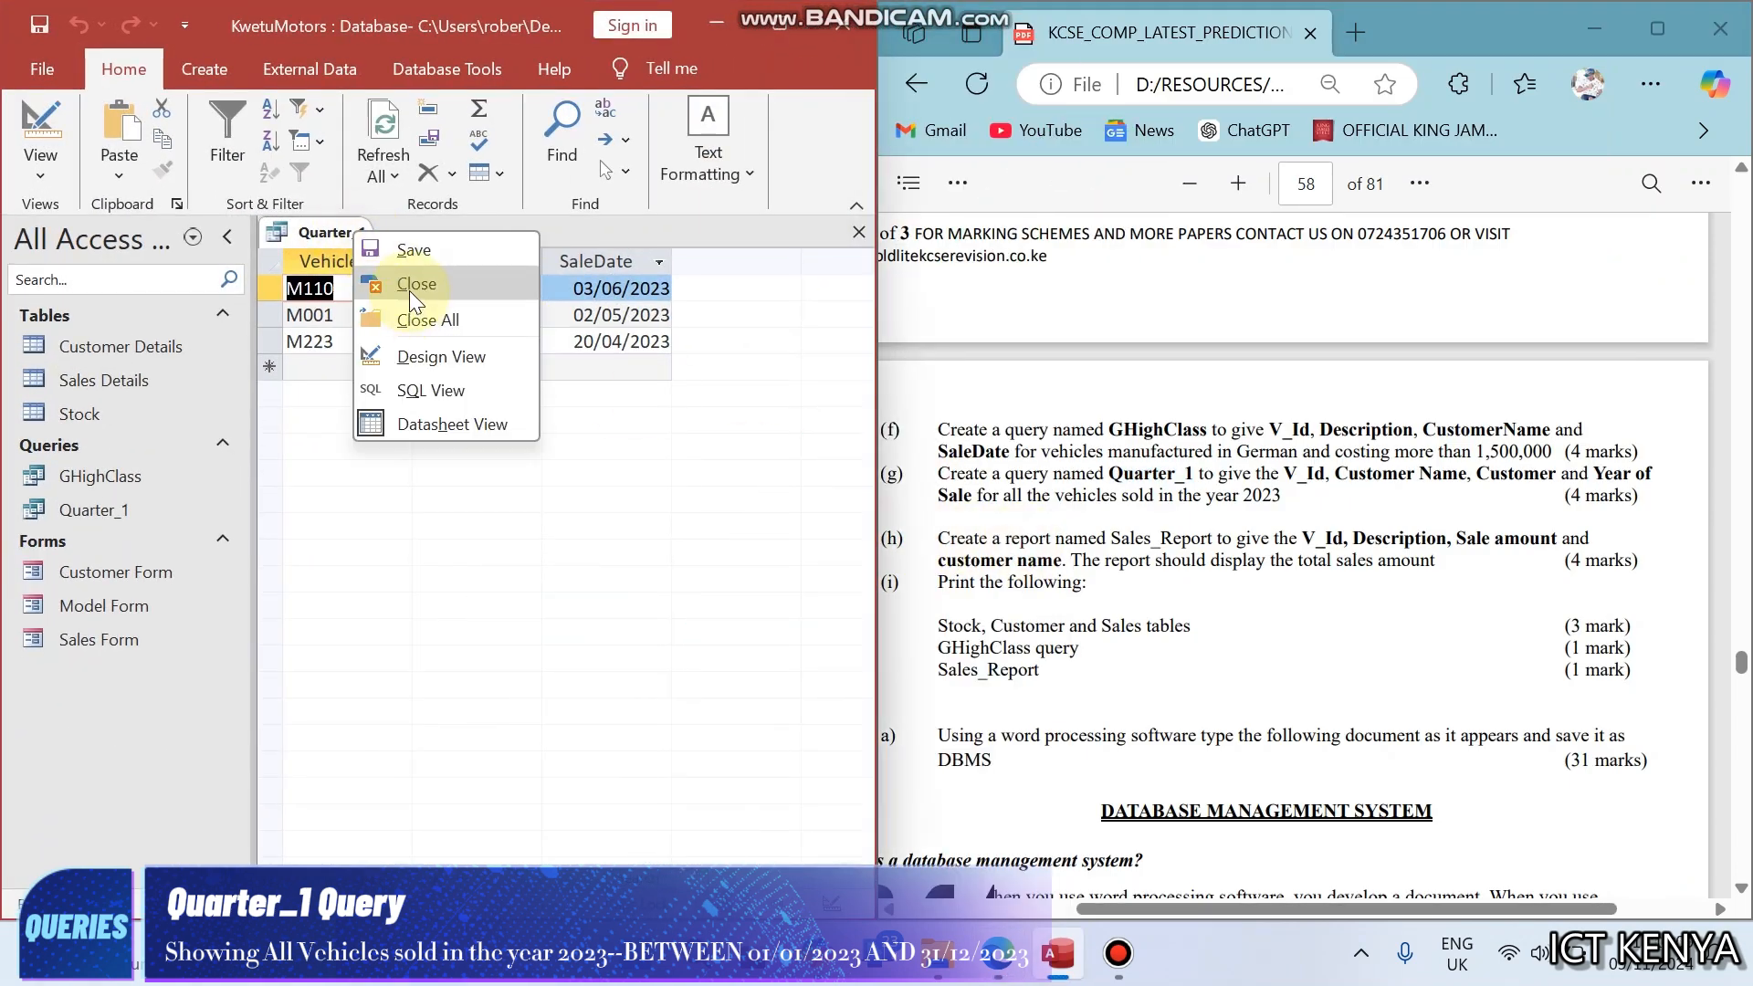
left_click(410, 285)
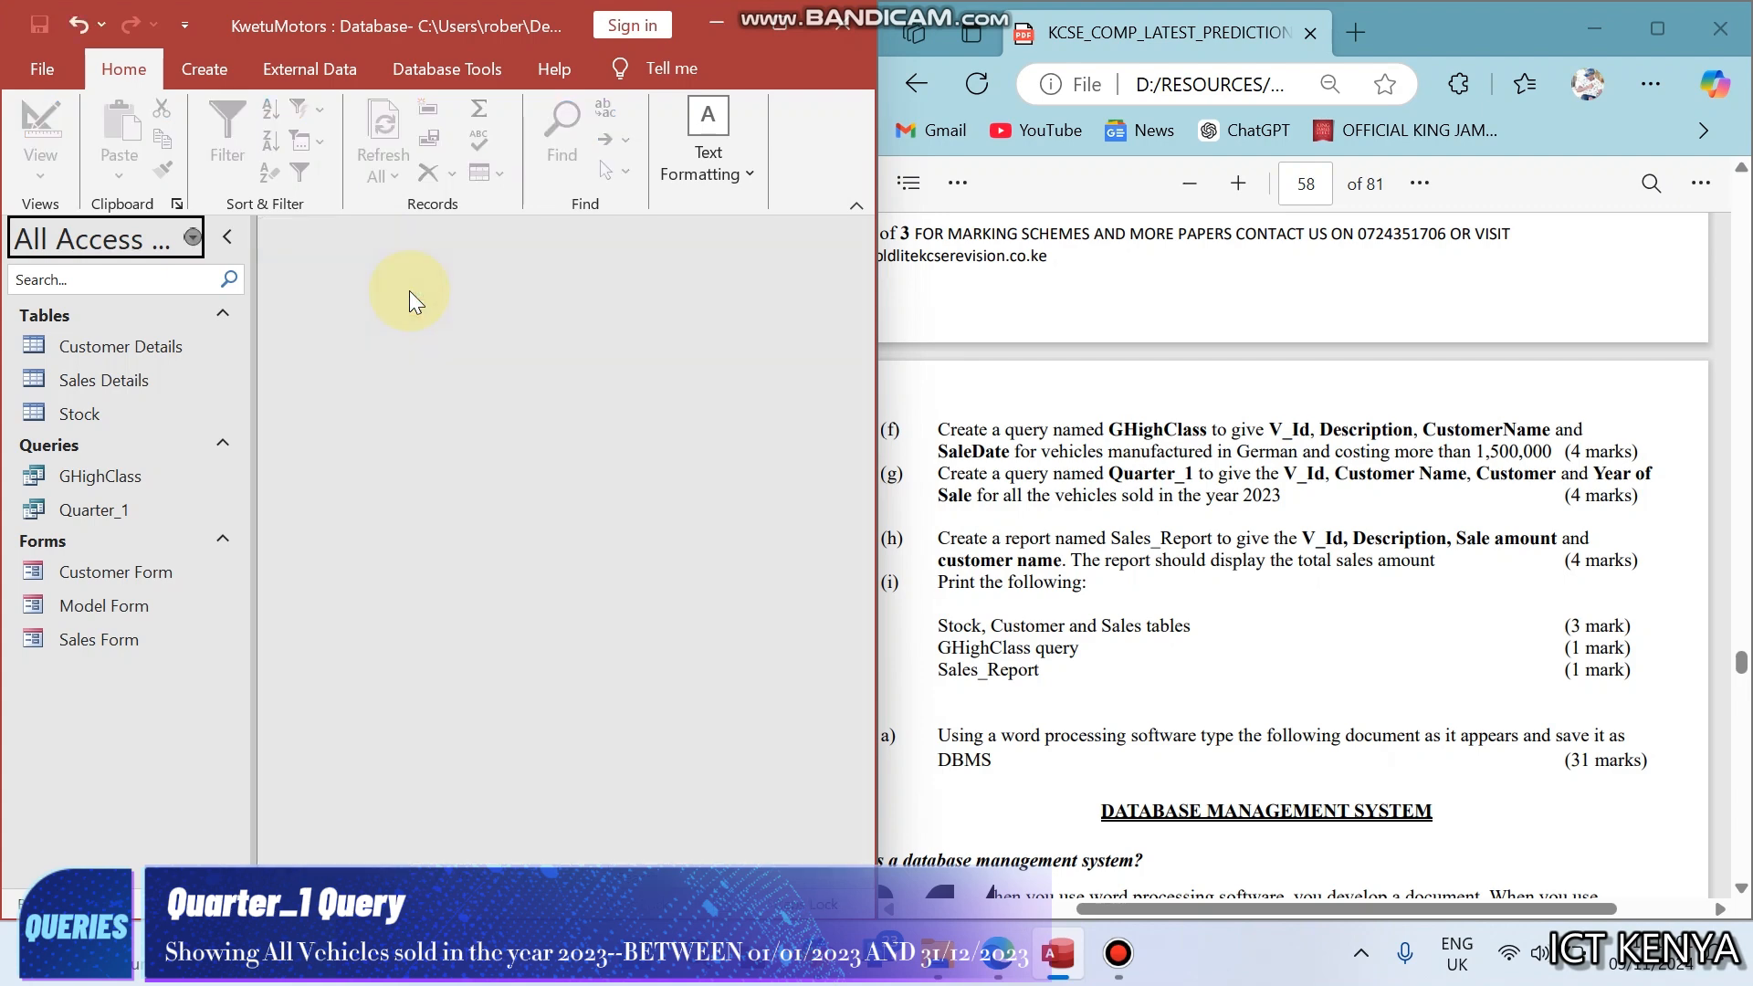
- Start a report with the Report Wizard and add V_IC Cd, ModelDescription and Cost from the Stock table
left_click(220, 69)
left_click(566, 146)
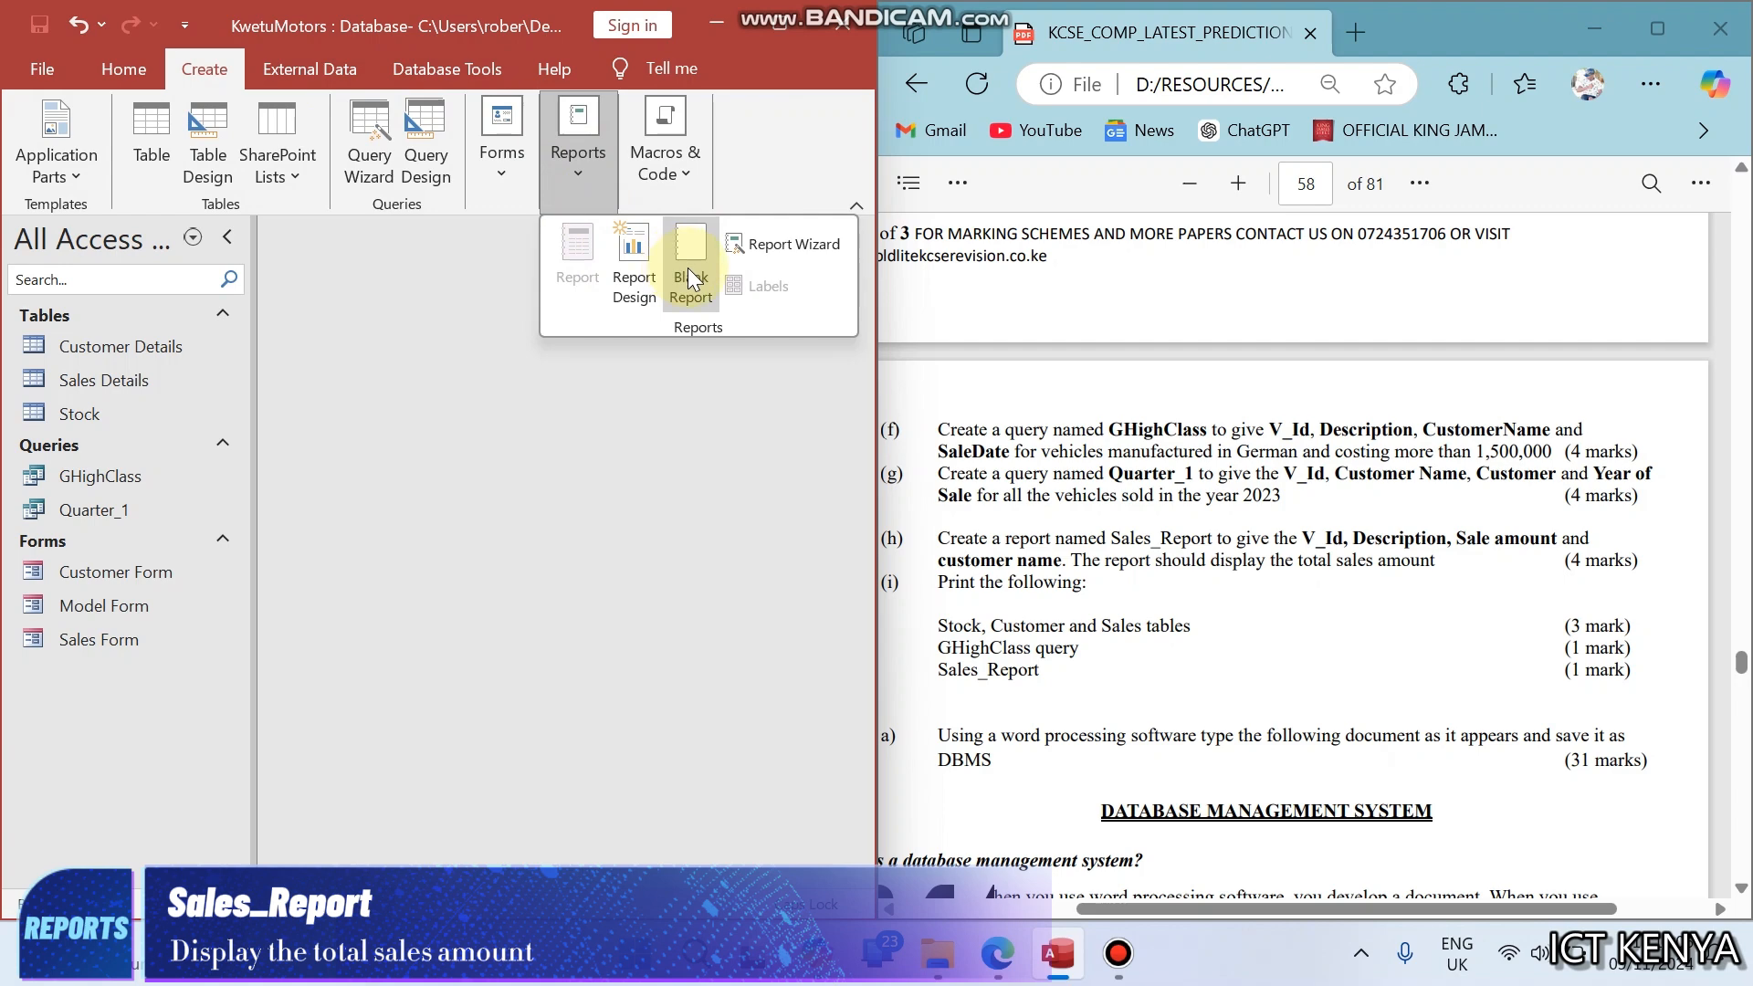
left_click(776, 240)
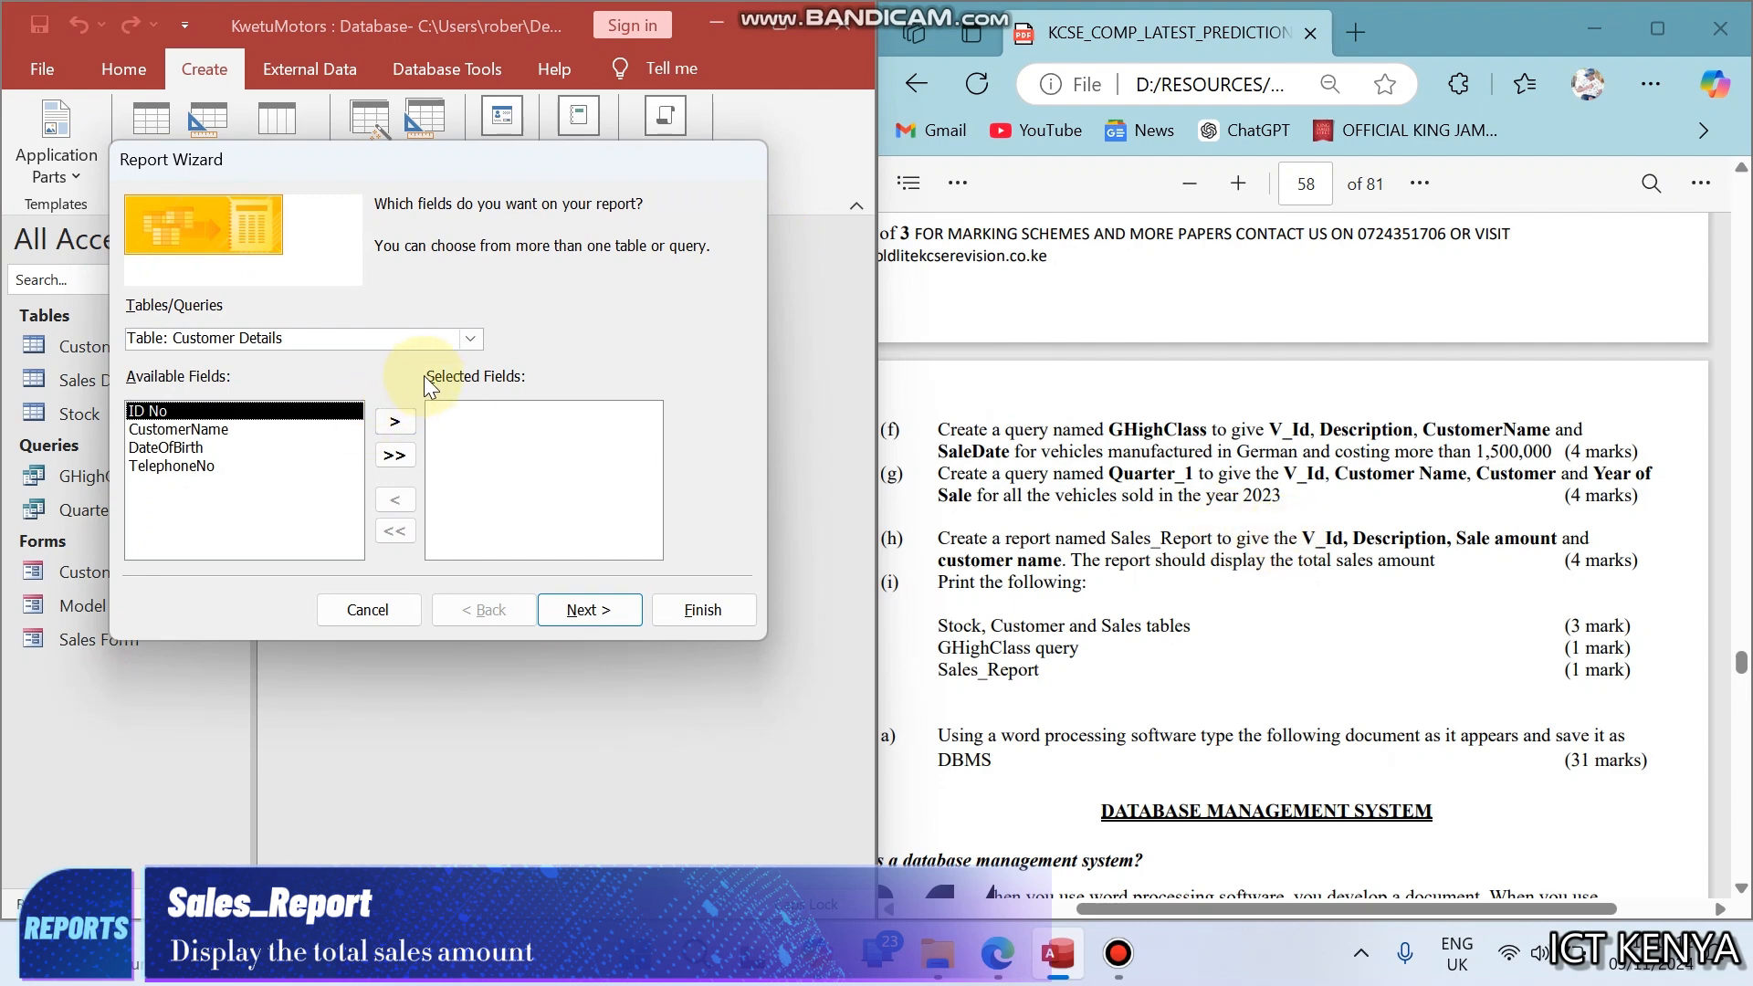
left_click(470, 338)
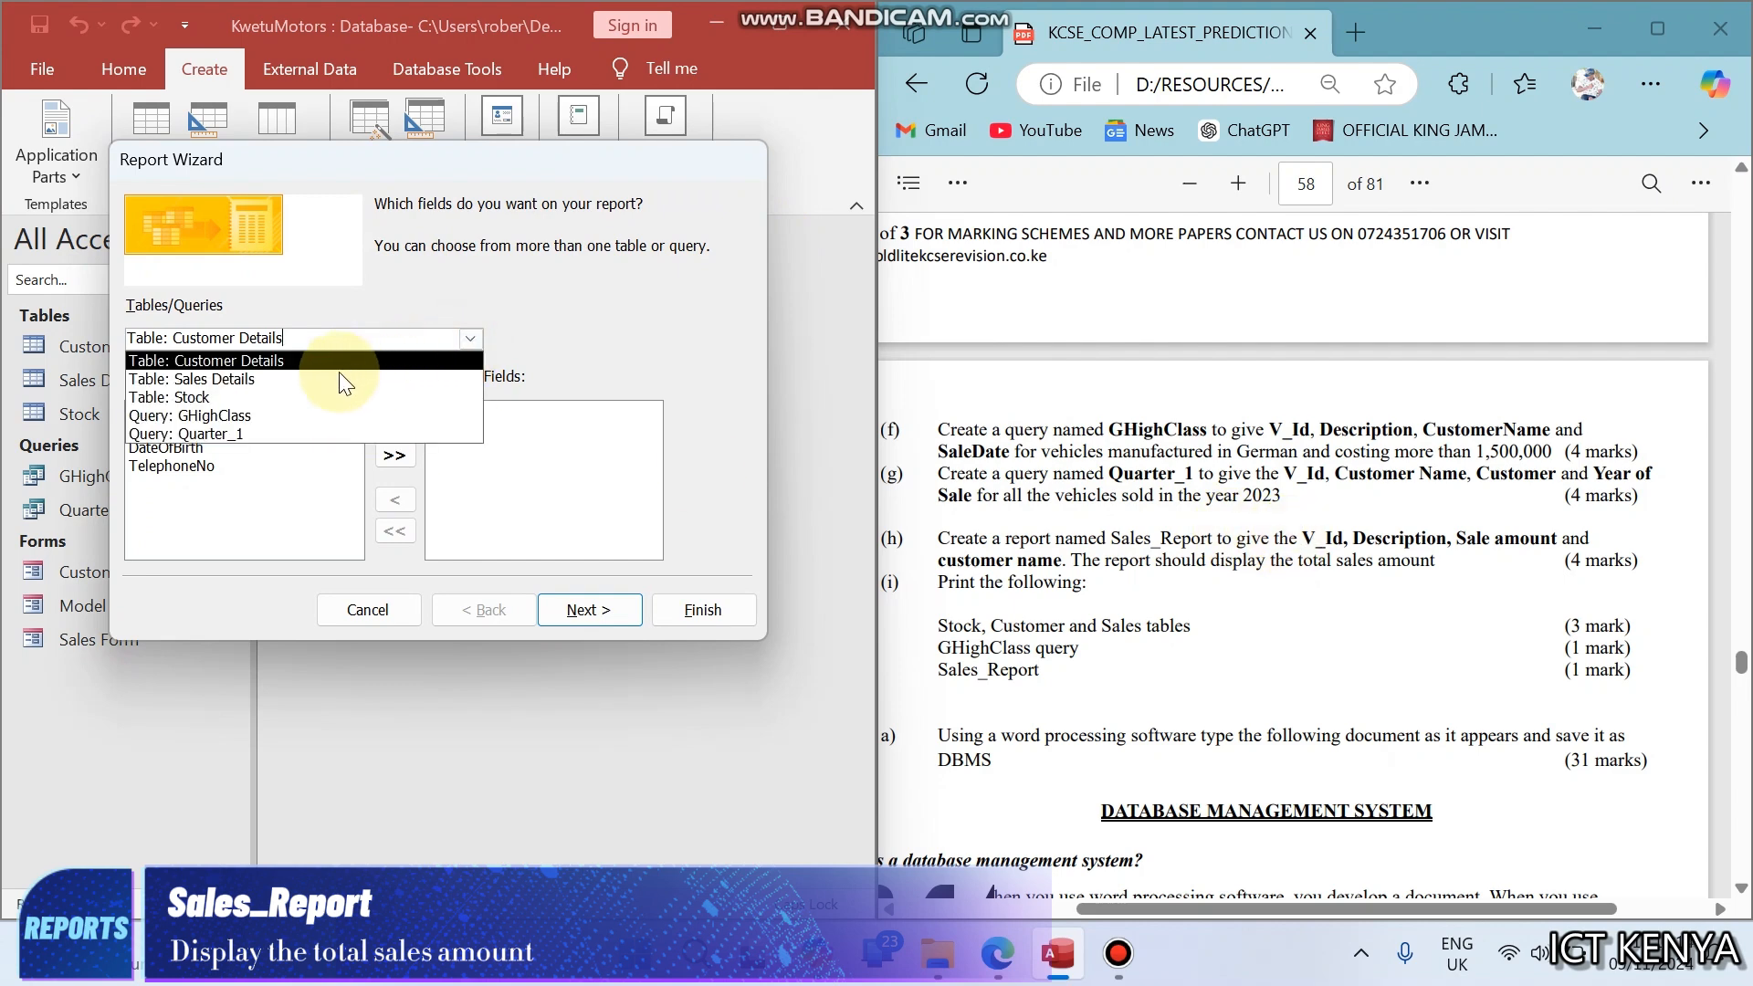
left_click(277, 397)
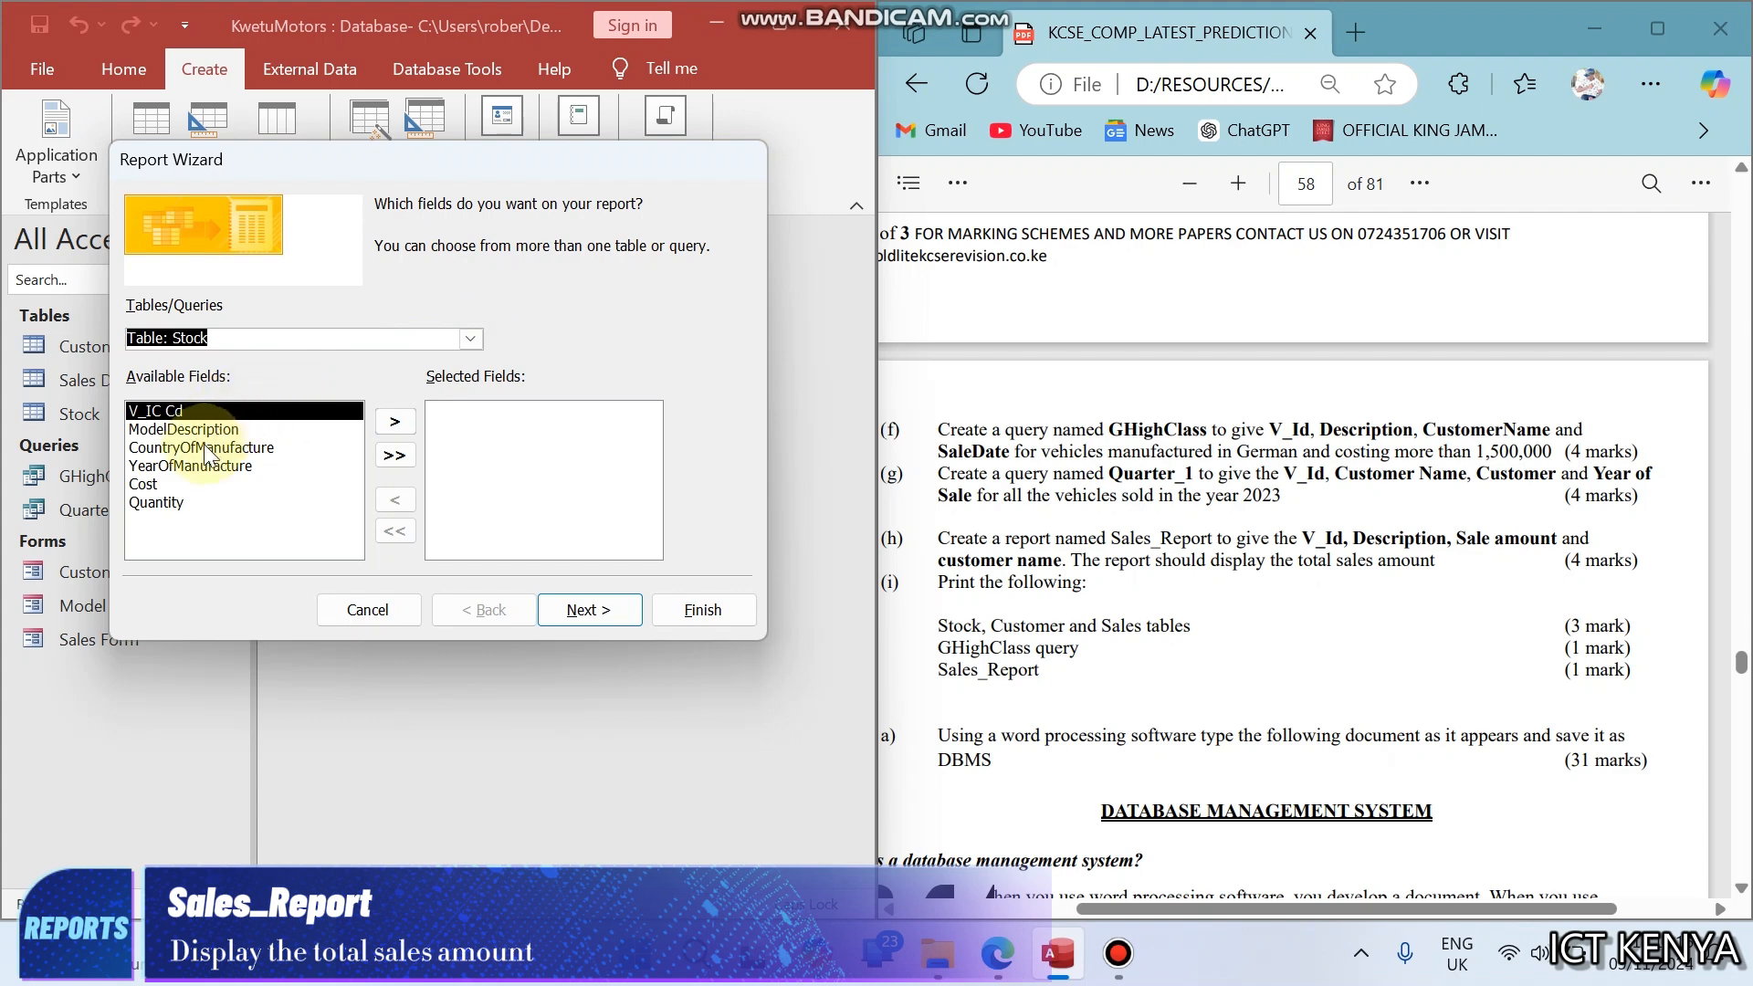
double_click(191, 413)
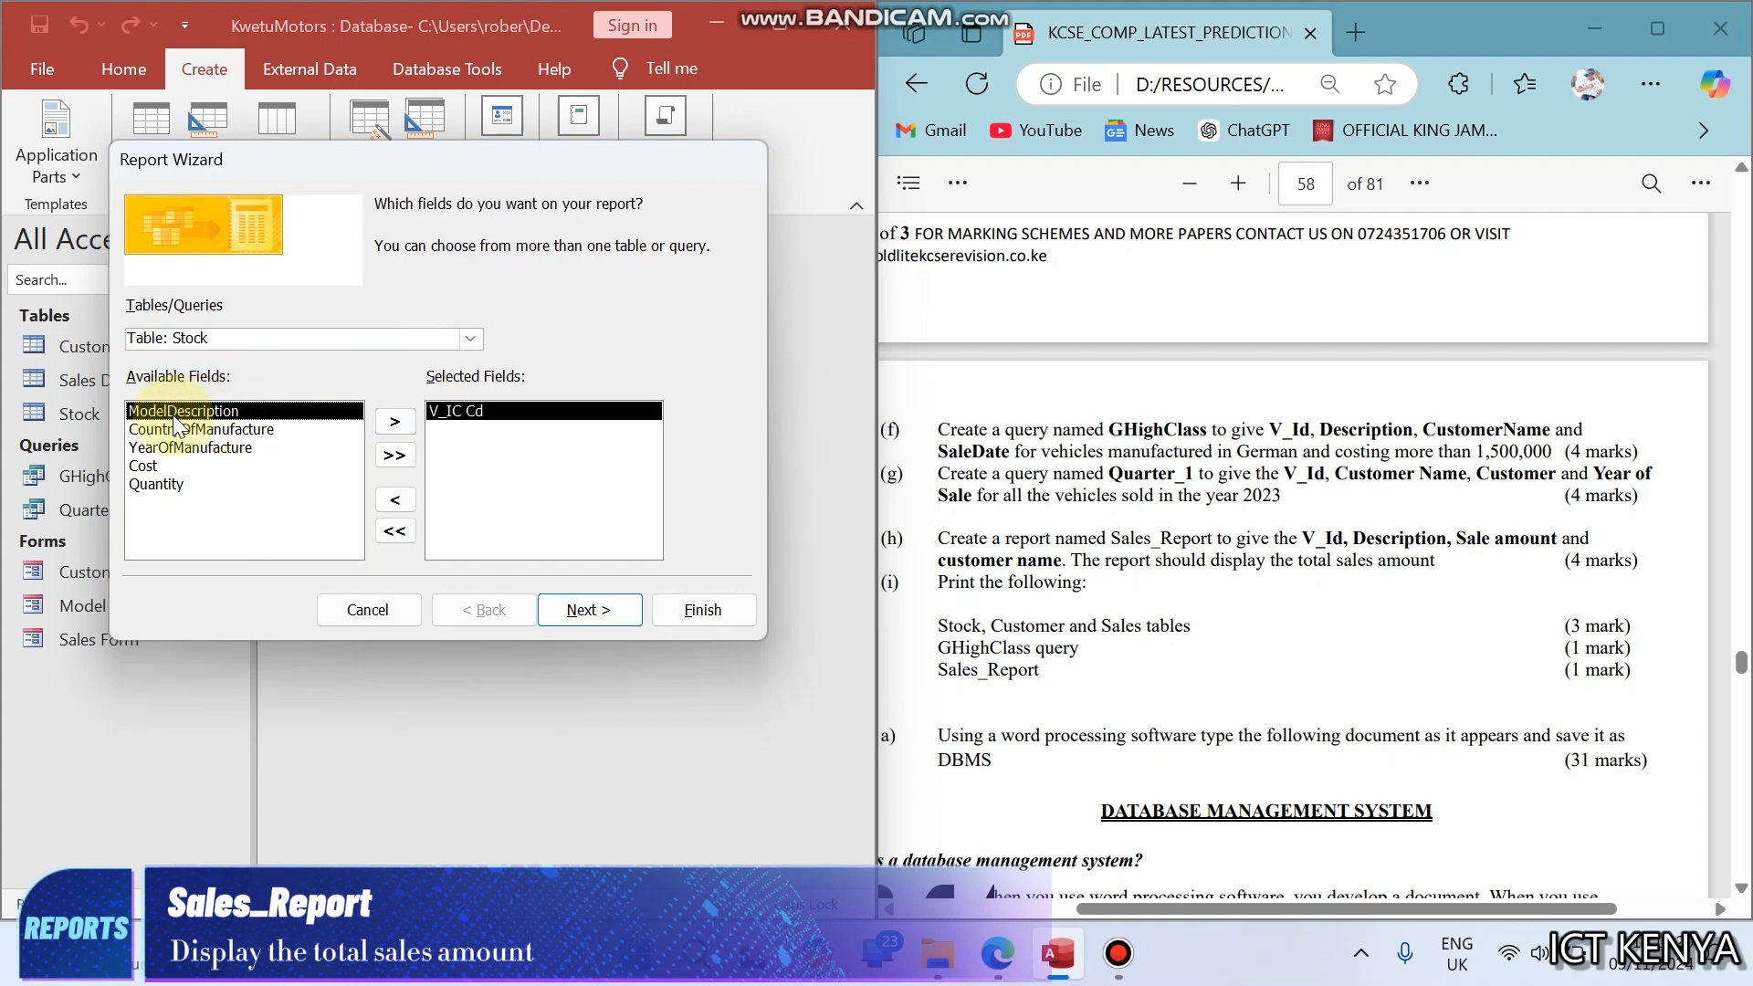
double_click(175, 411)
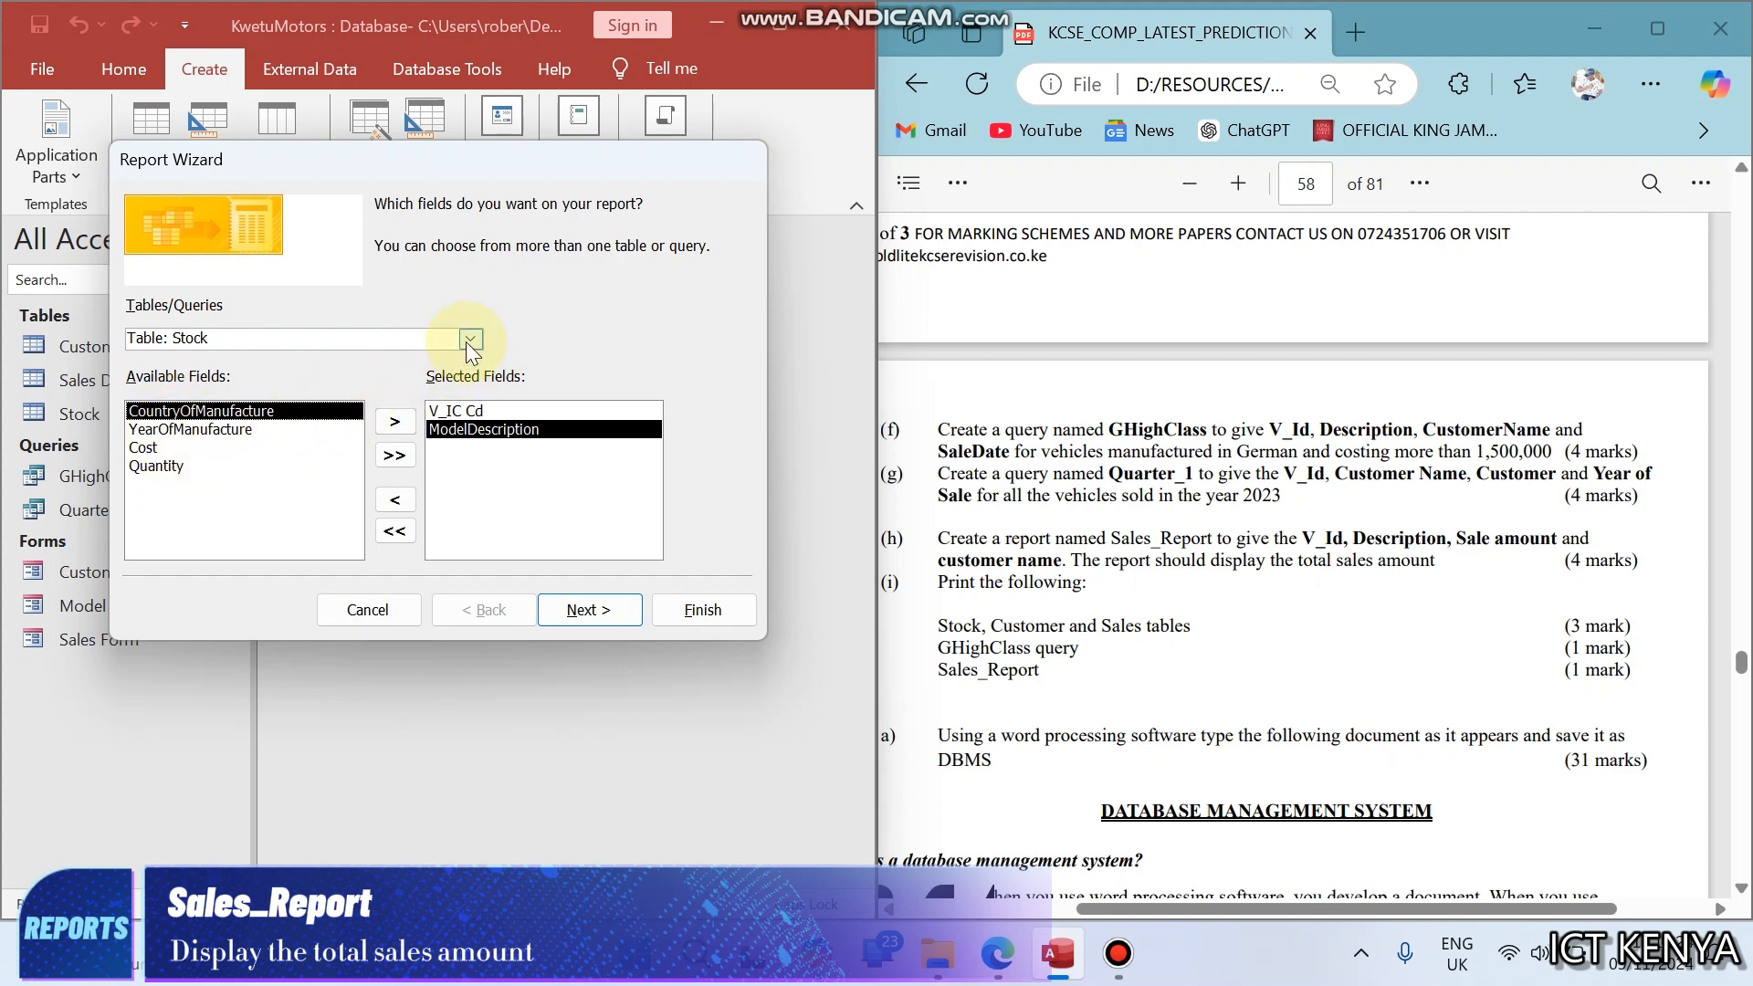
double_click(149, 448)
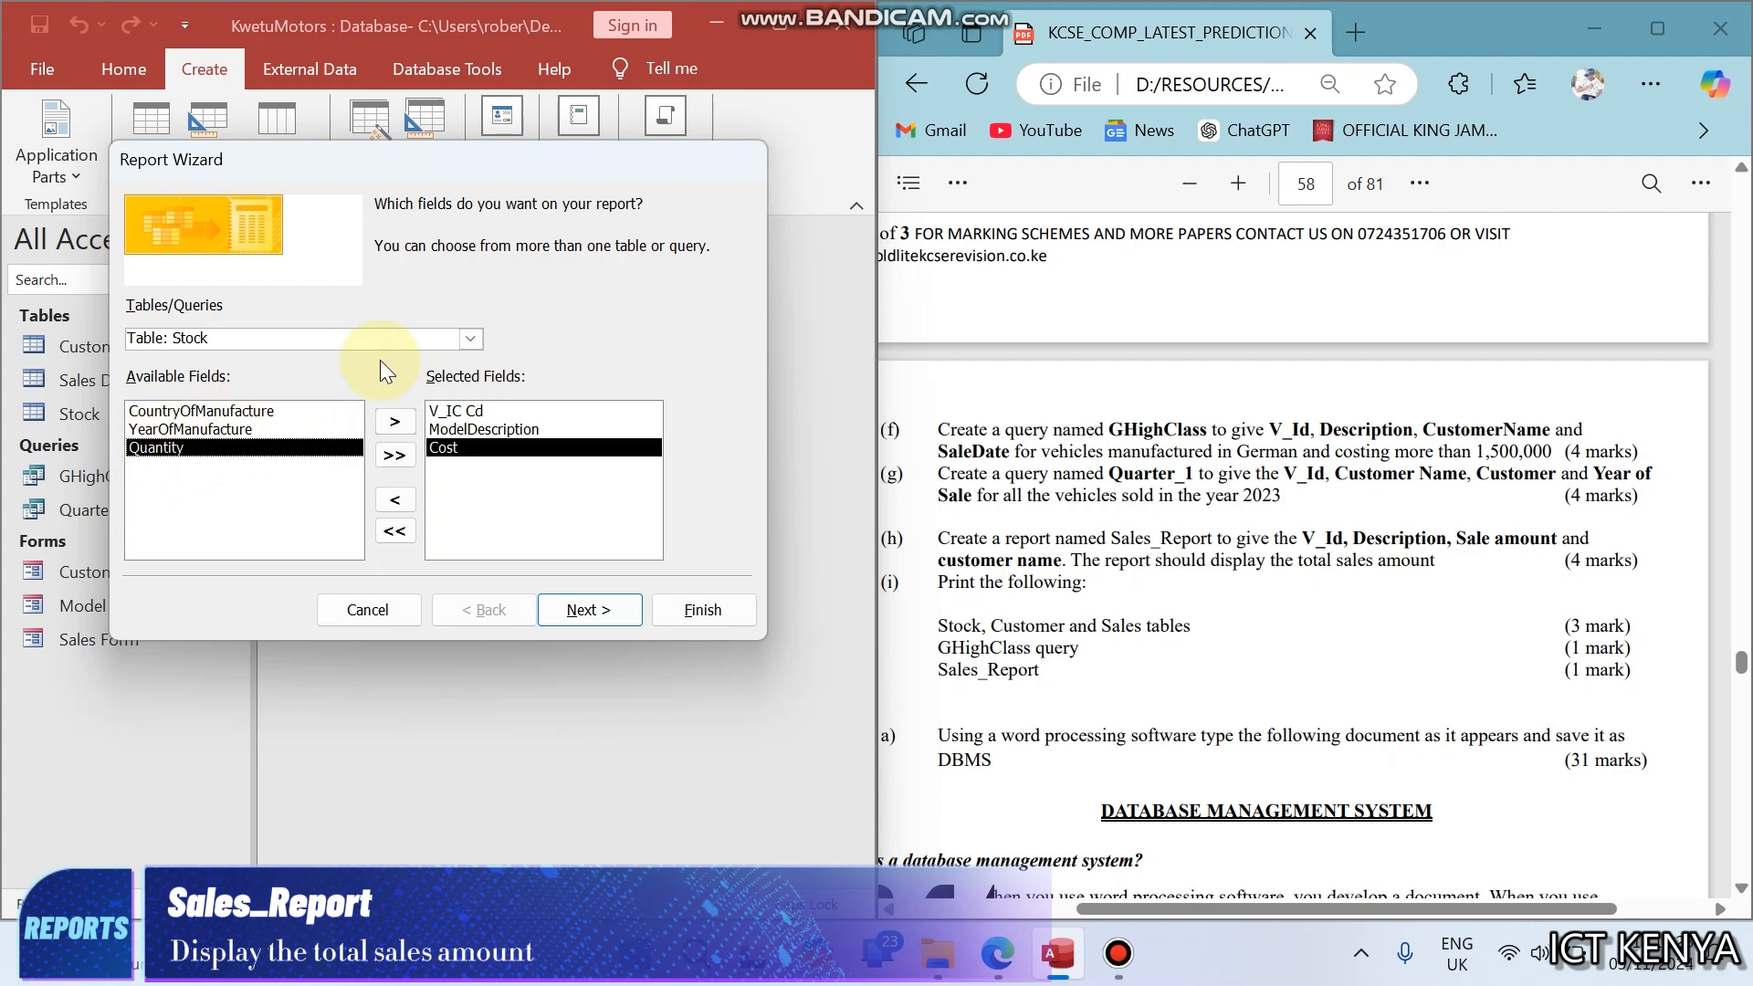
- Add CustomerName from the Customer Details table to the report's selected fields
left_click(458, 338)
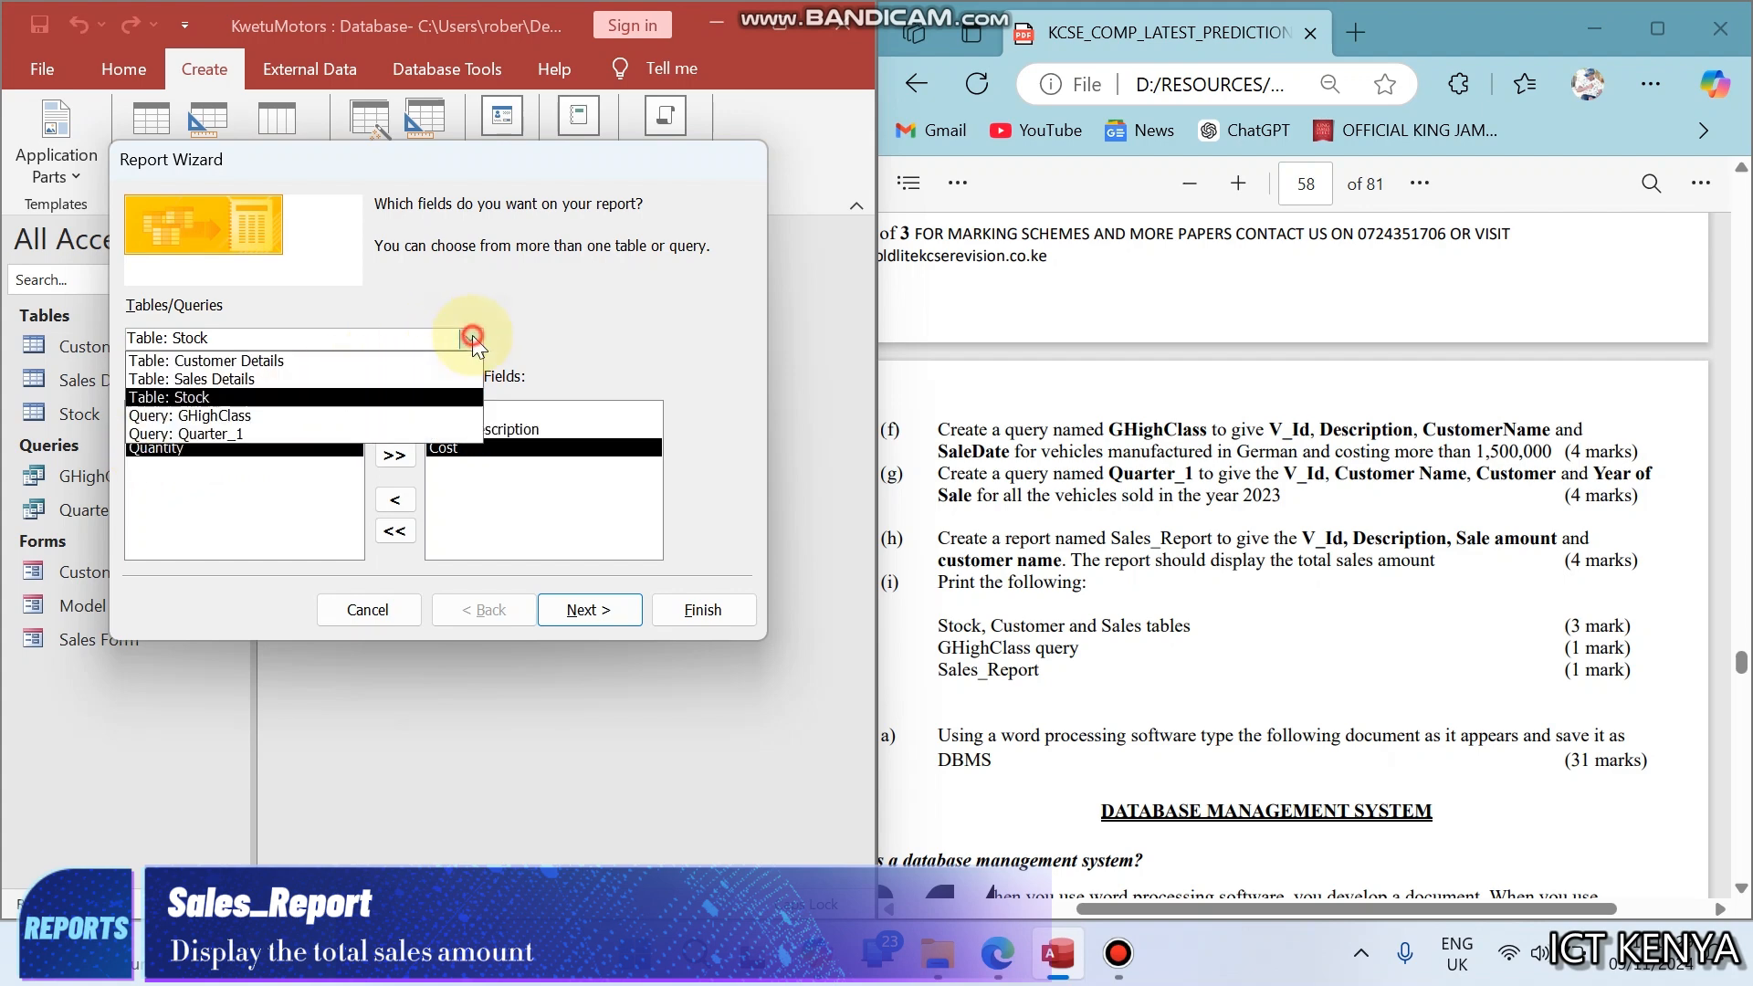
left_click(310, 362)
left_click(180, 431)
double_click(180, 431)
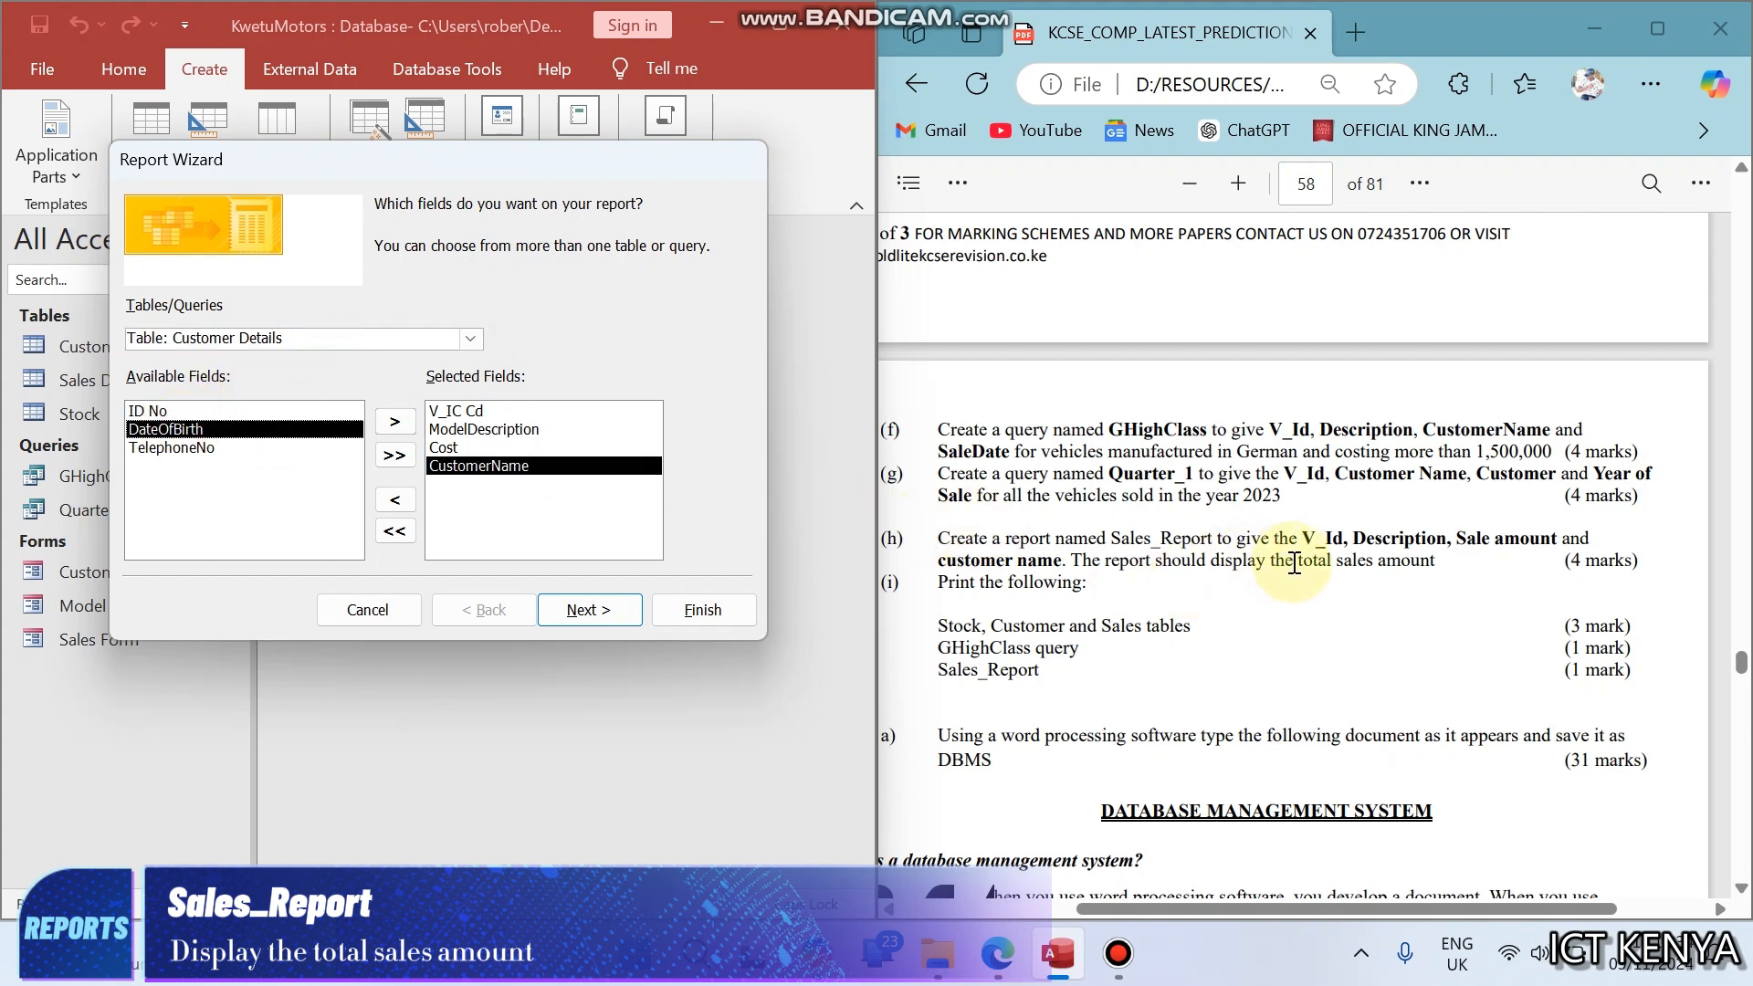
- Keep the report data viewed by Stock with no added grouping levels, and accept the Stepped layout in Portrait orientation
left_click(588, 606)
left_click(588, 606)
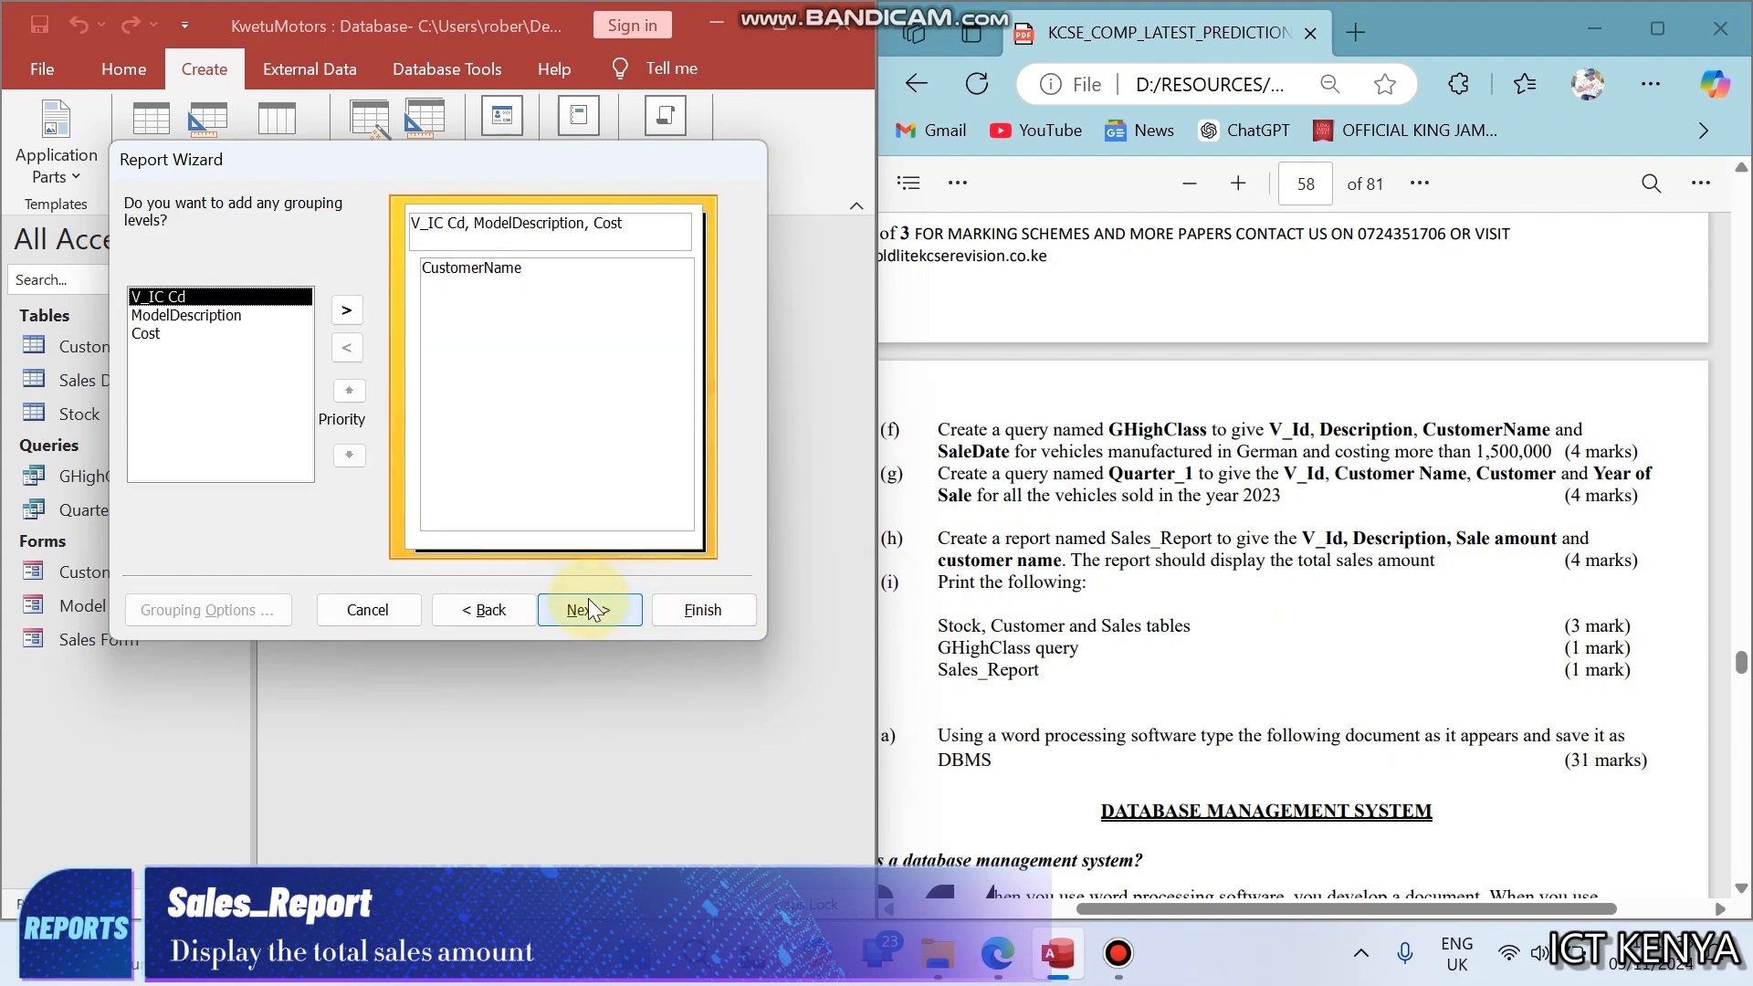
left_click(474, 612)
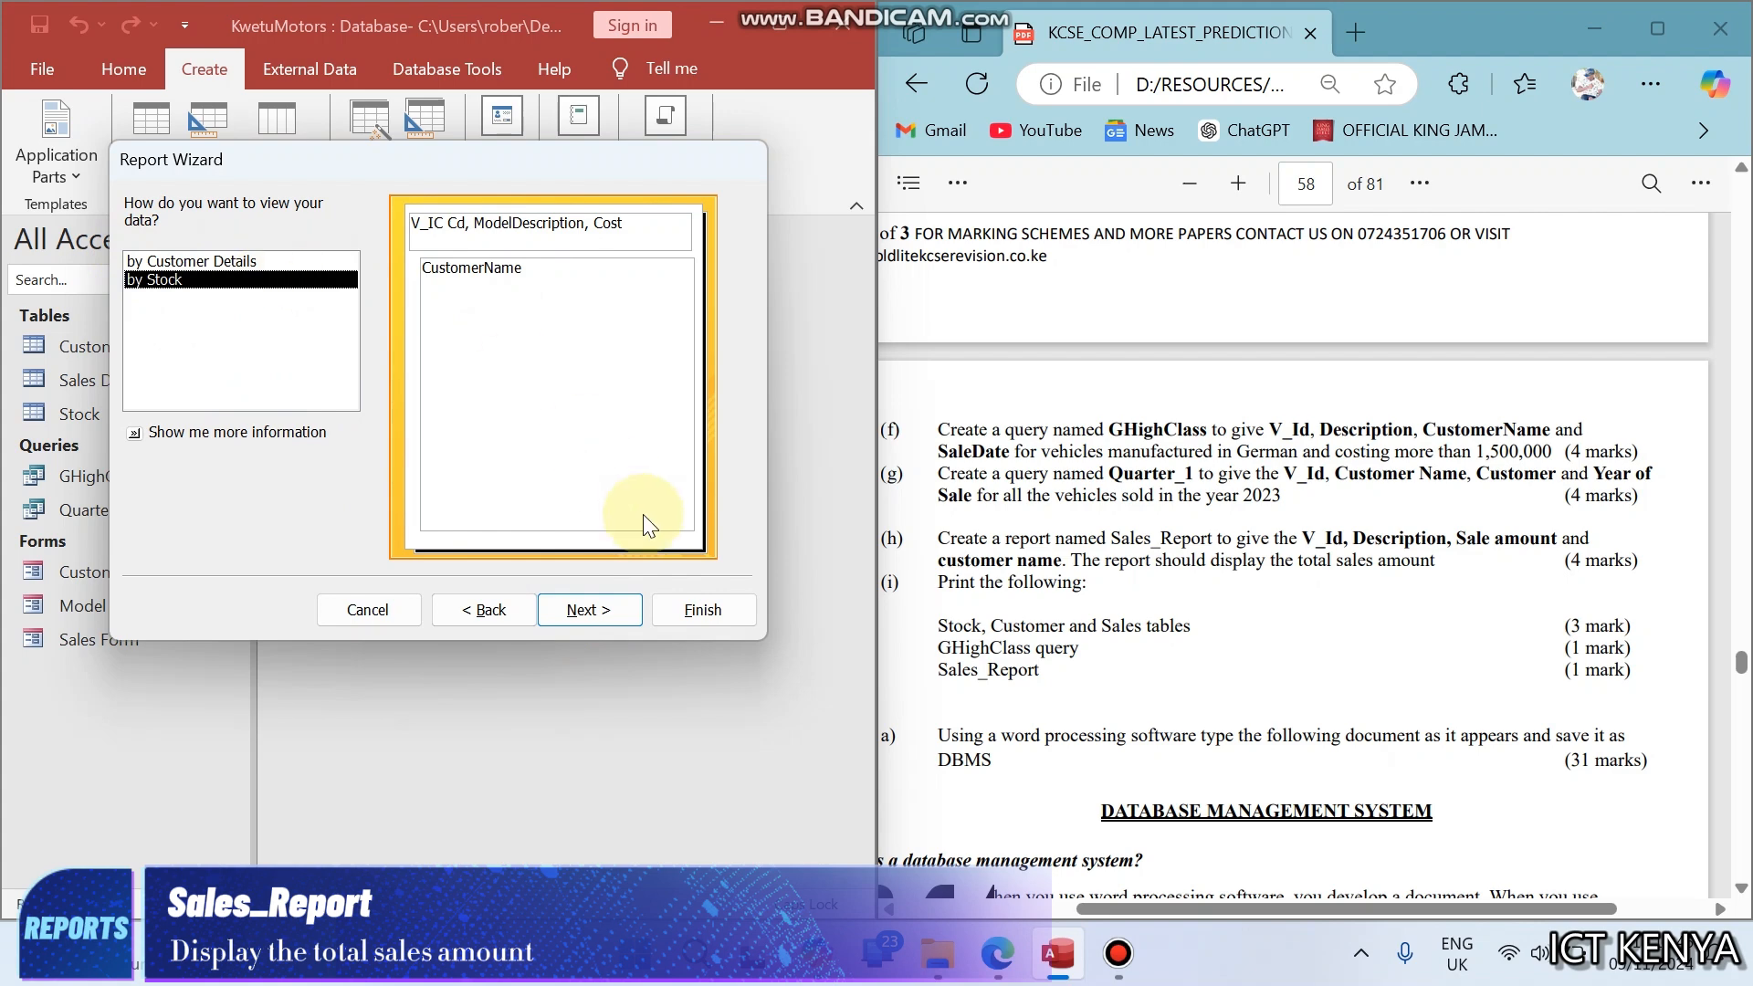
left_click(601, 606)
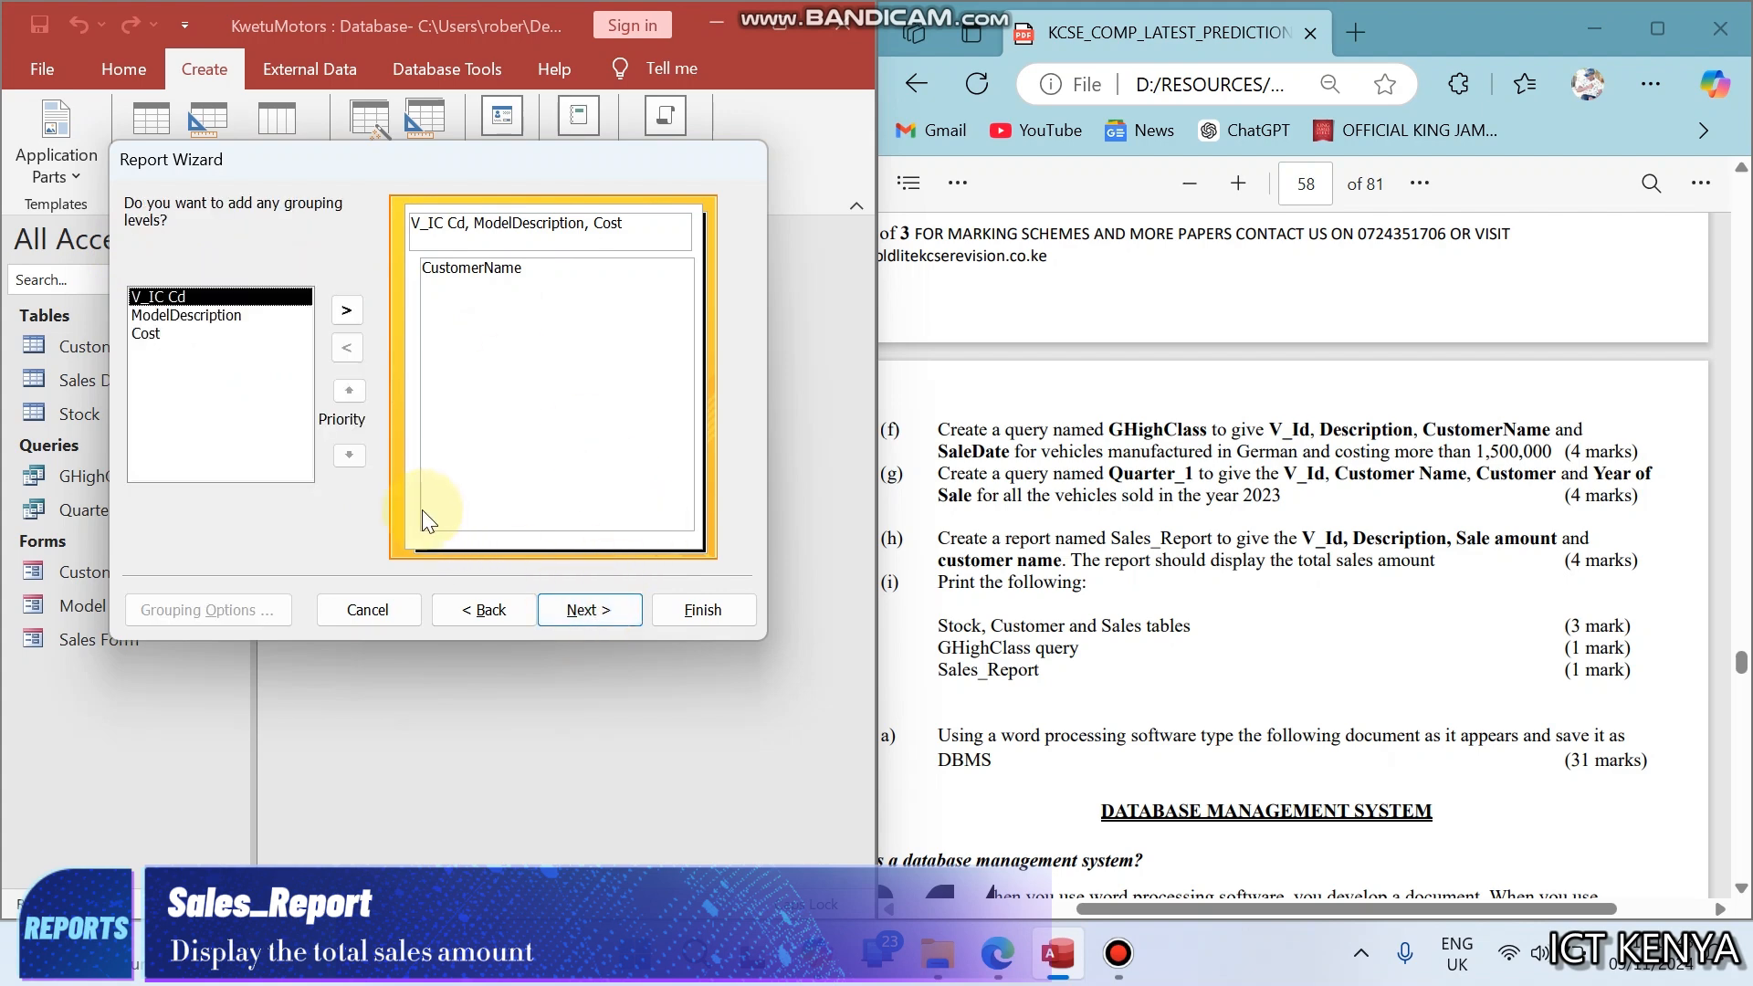
left_click(586, 624)
left_click(603, 621)
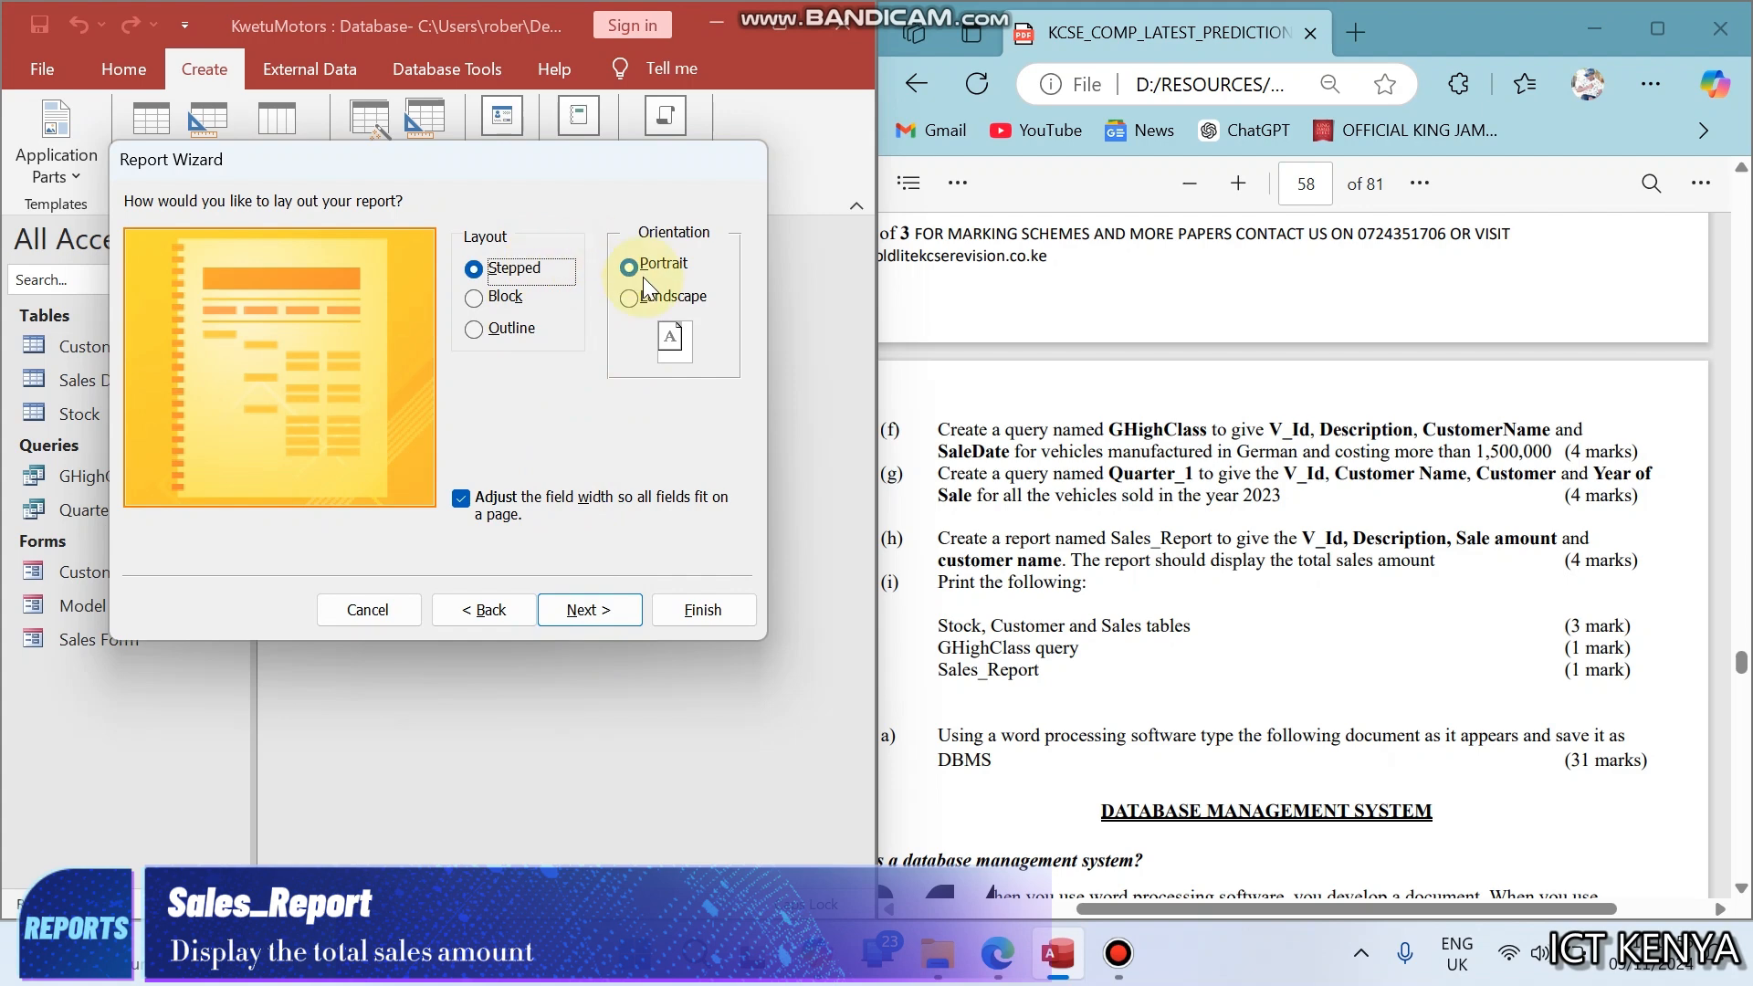
left_click(601, 608)
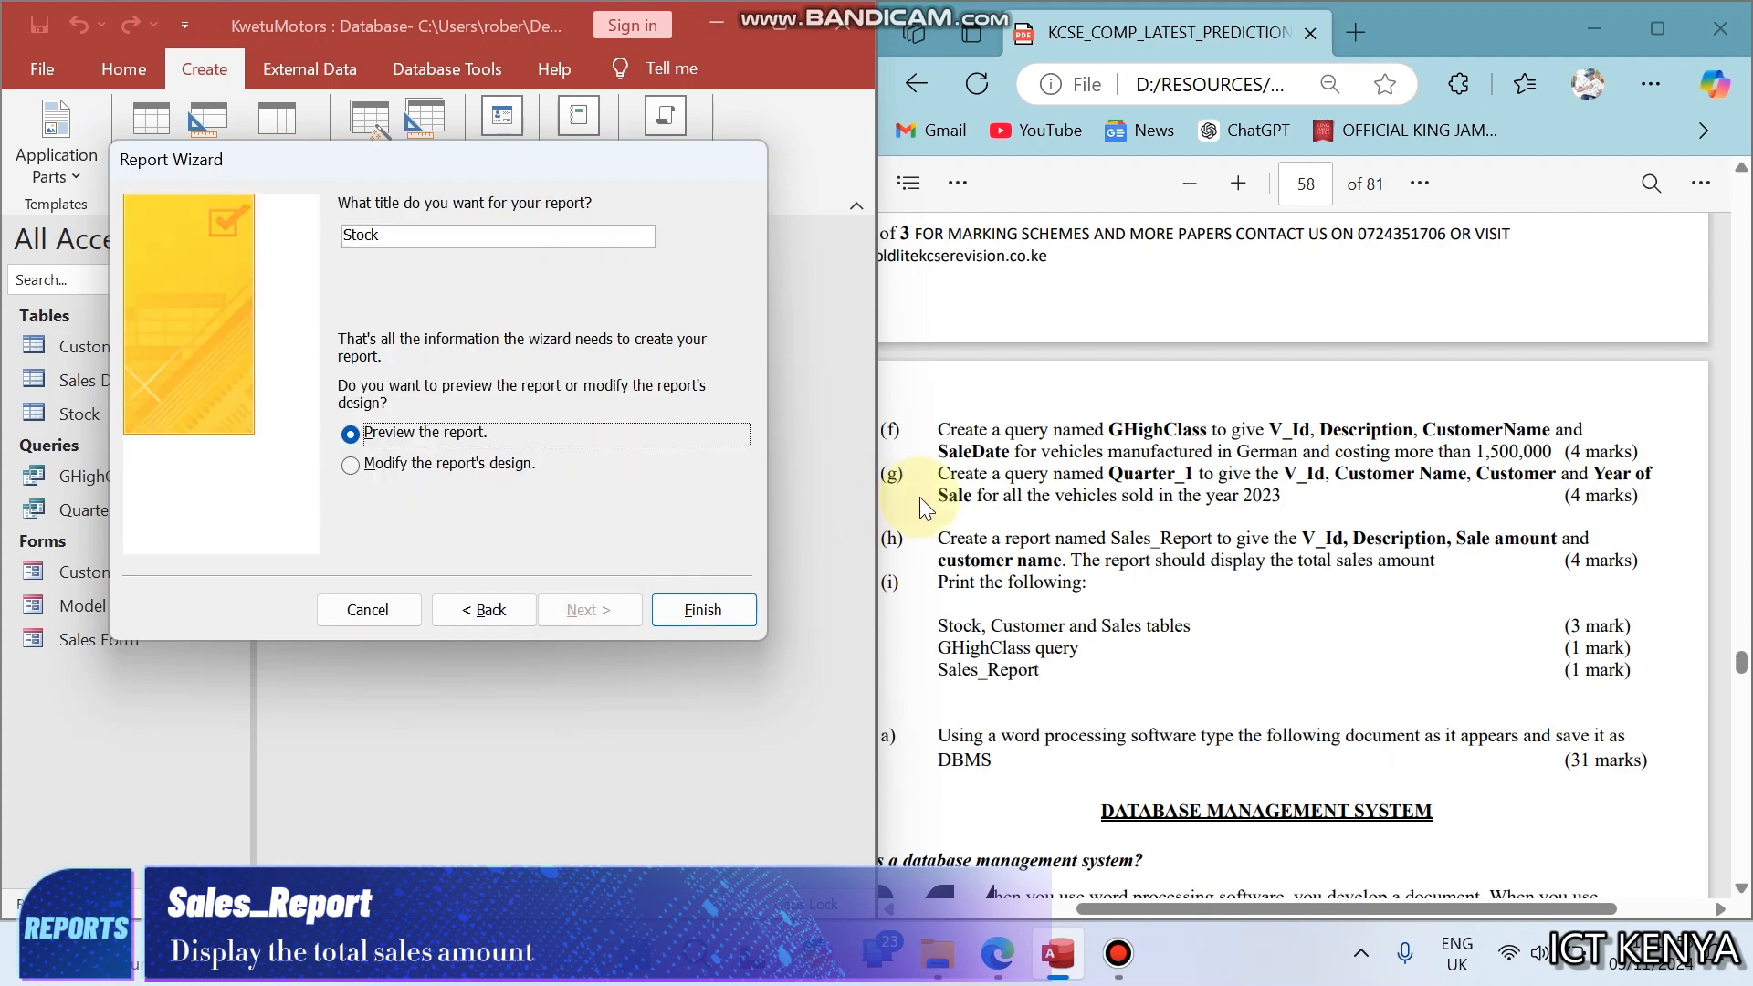
- Title the report Sales_Report, copying the name from task (h) in the exam paper, and finish the wizard with a preview
left_click_drag(1111, 538, 1211, 539)
right_click(1192, 539)
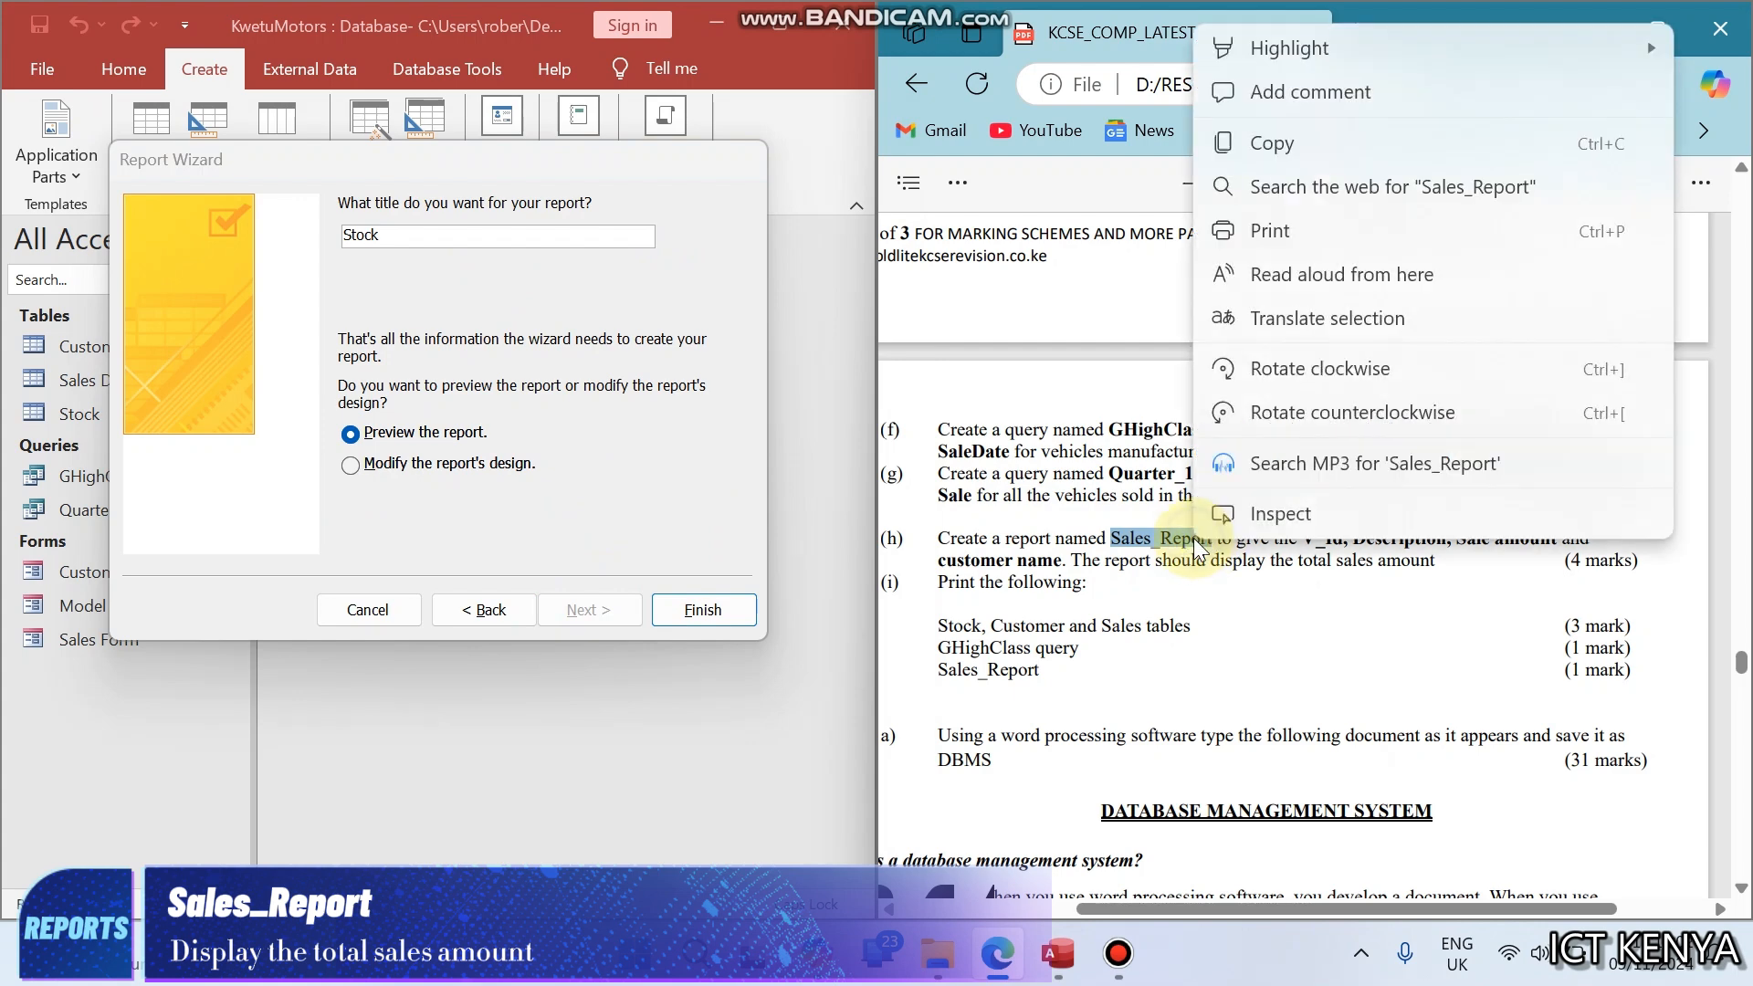
left_click(1293, 143)
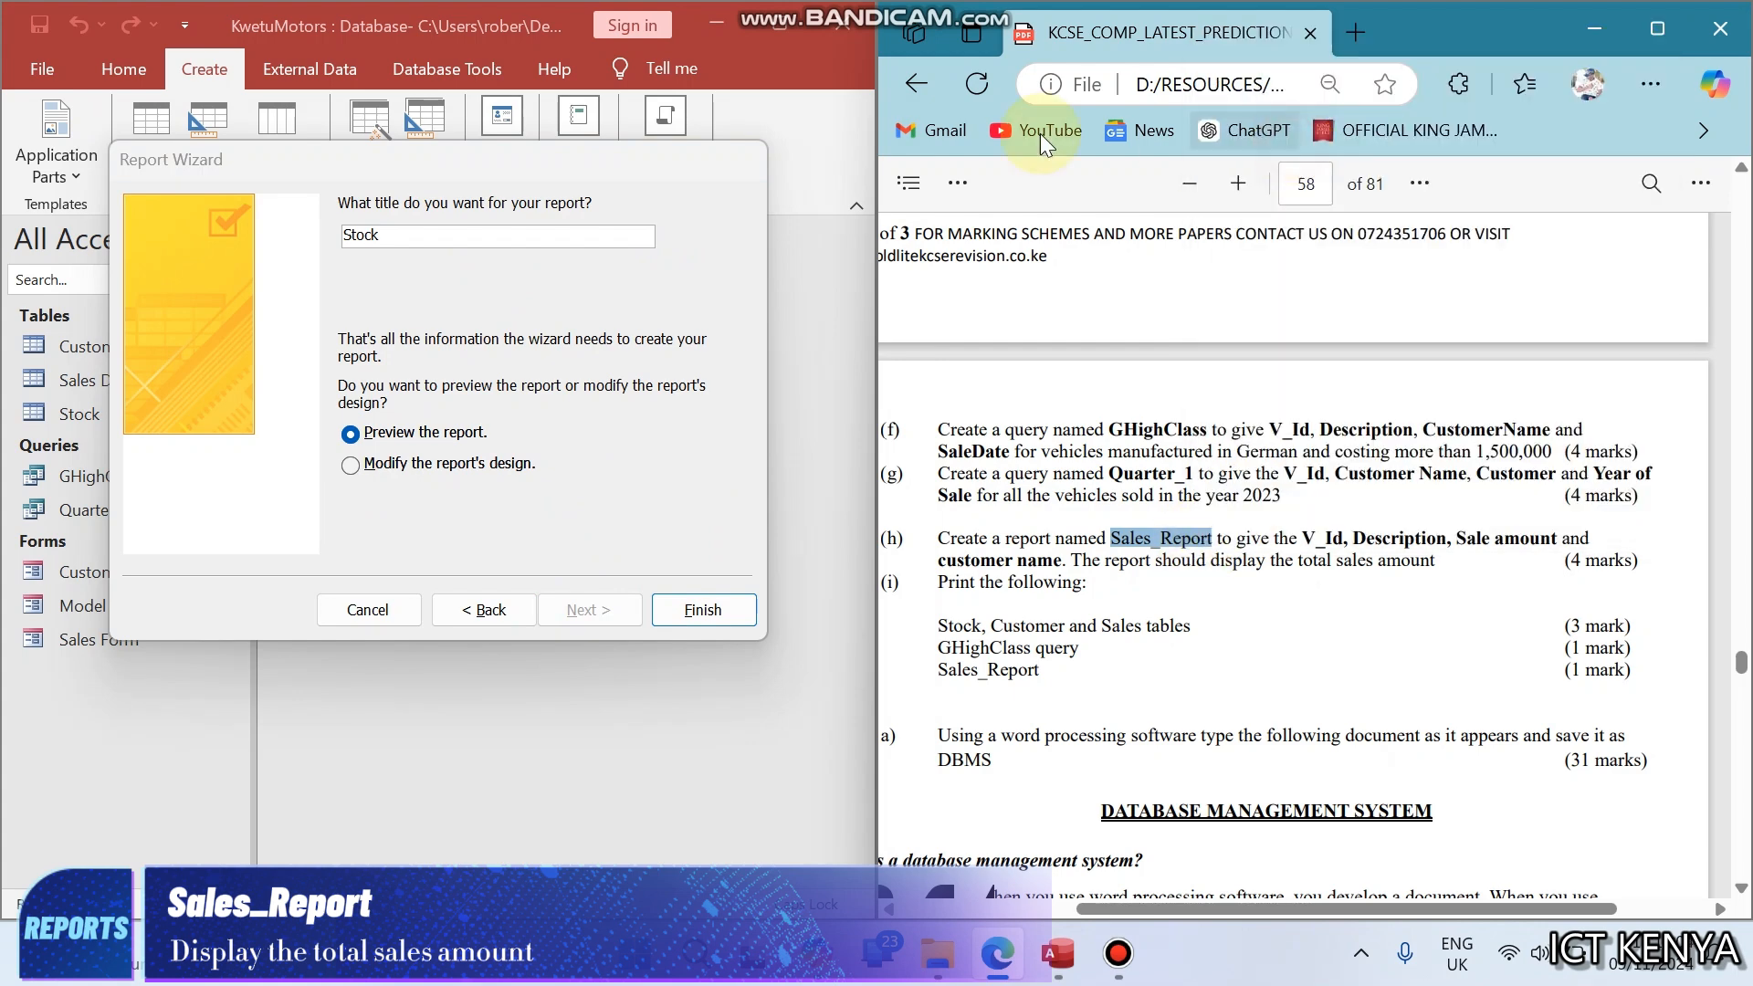
left_click(491, 228)
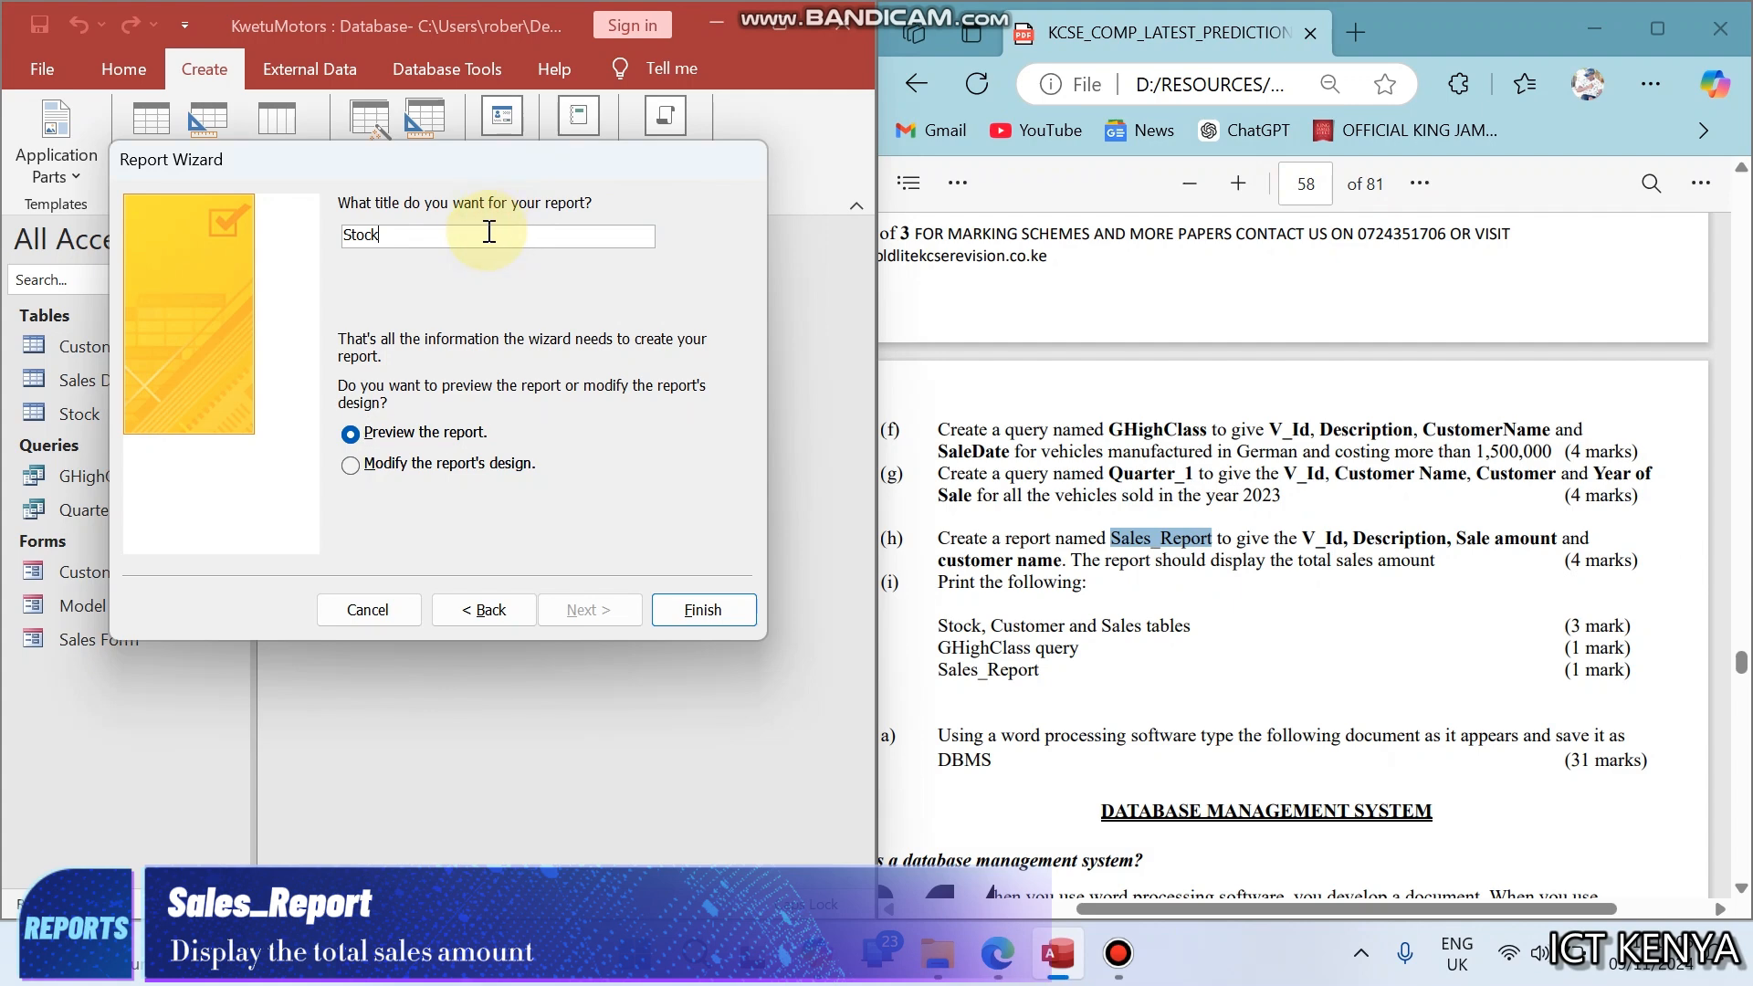
left_click_drag(489, 228, 260, 227)
key("ctrl+v")
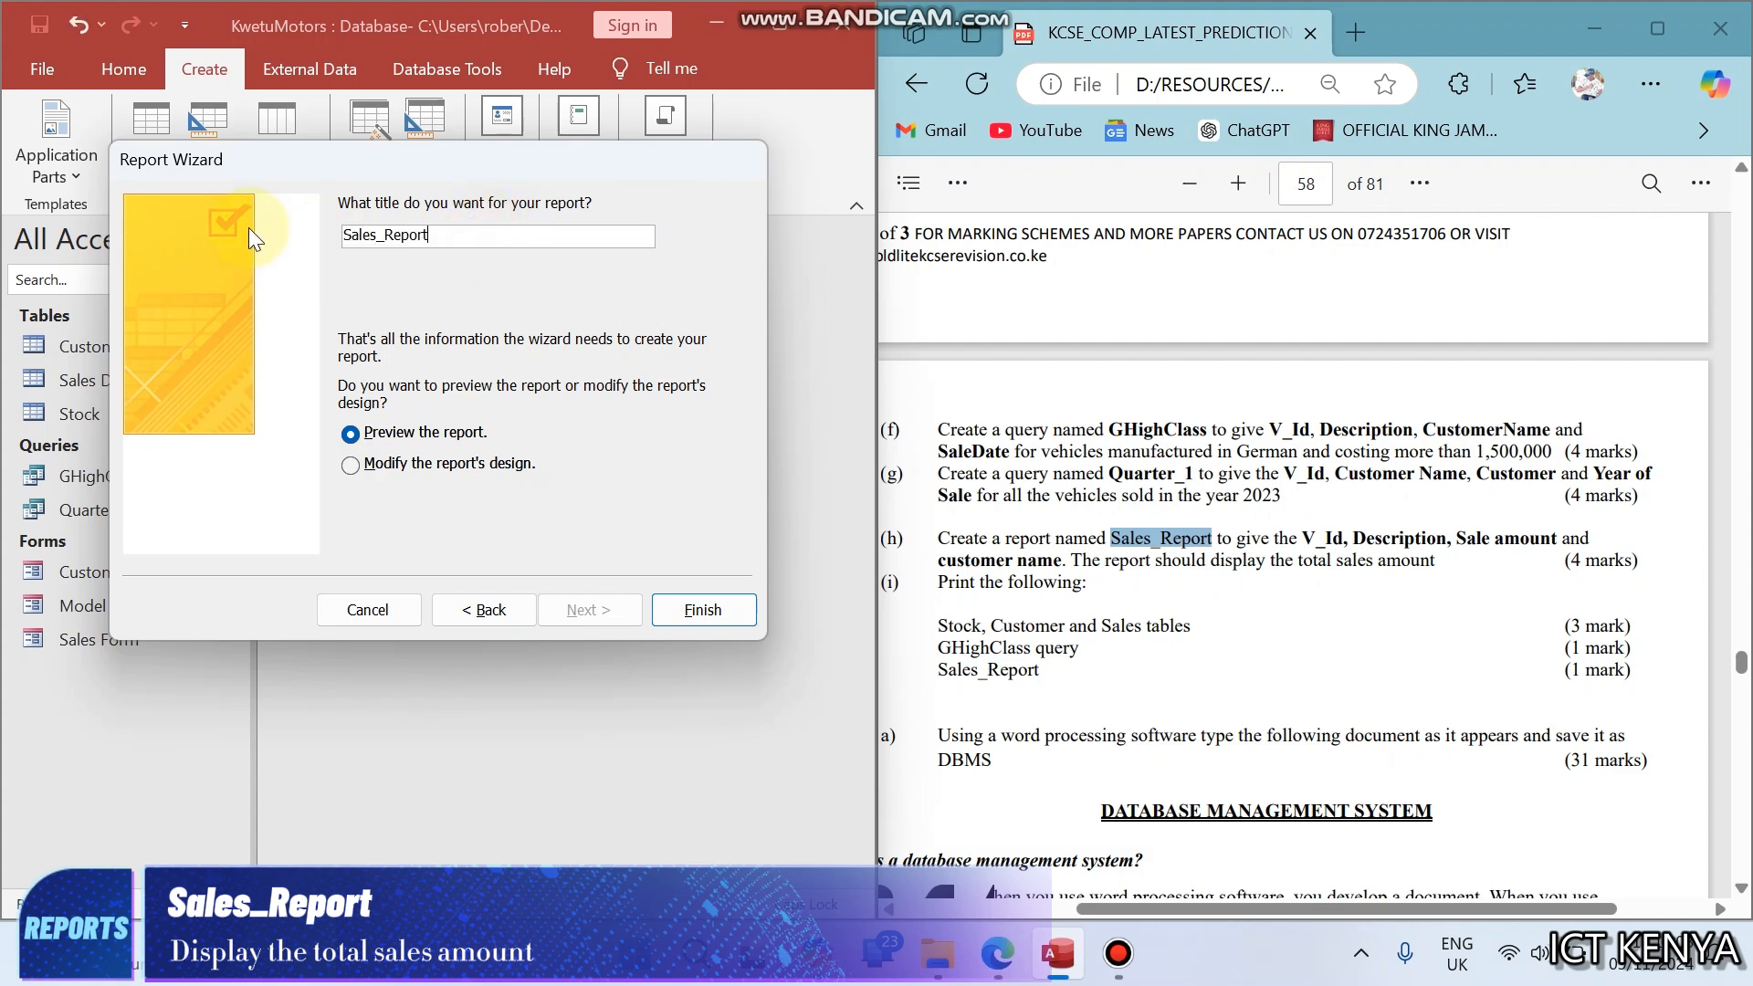
left_click(661, 609)
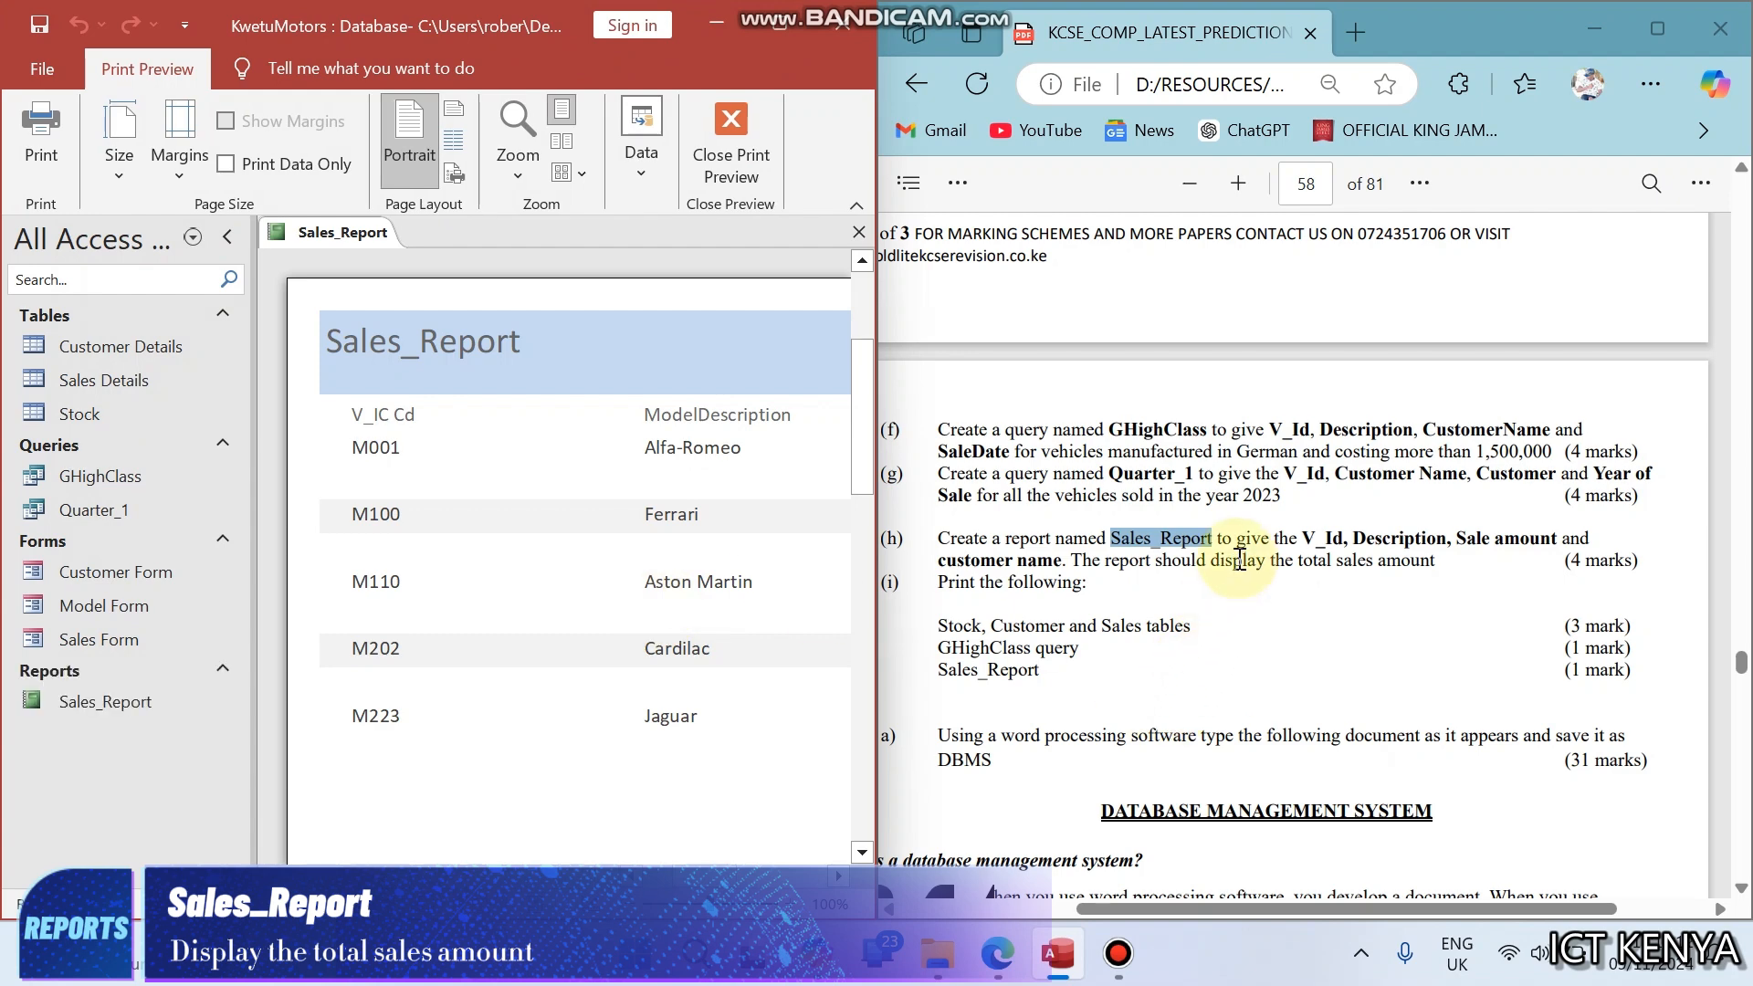
- Switch Sales_Report to Design View and display all Group & Sort options for the V_IC Cd group
left_click_drag(1232, 559, 1398, 553)
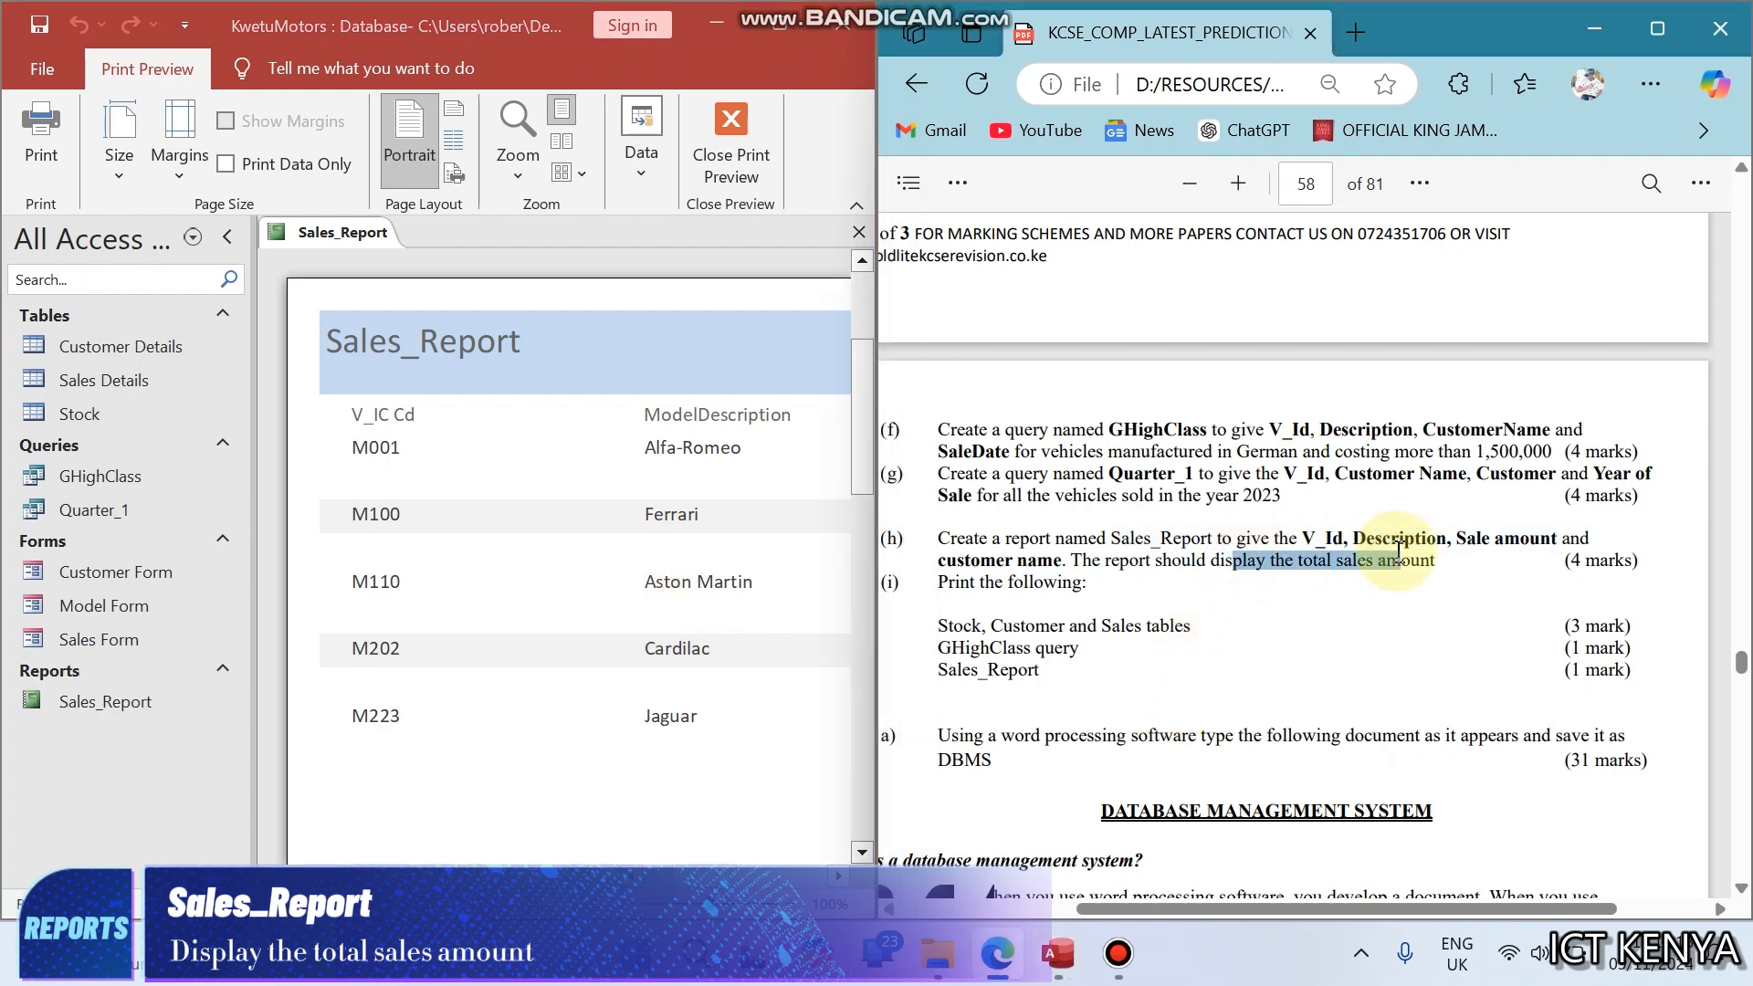
left_click(781, 35)
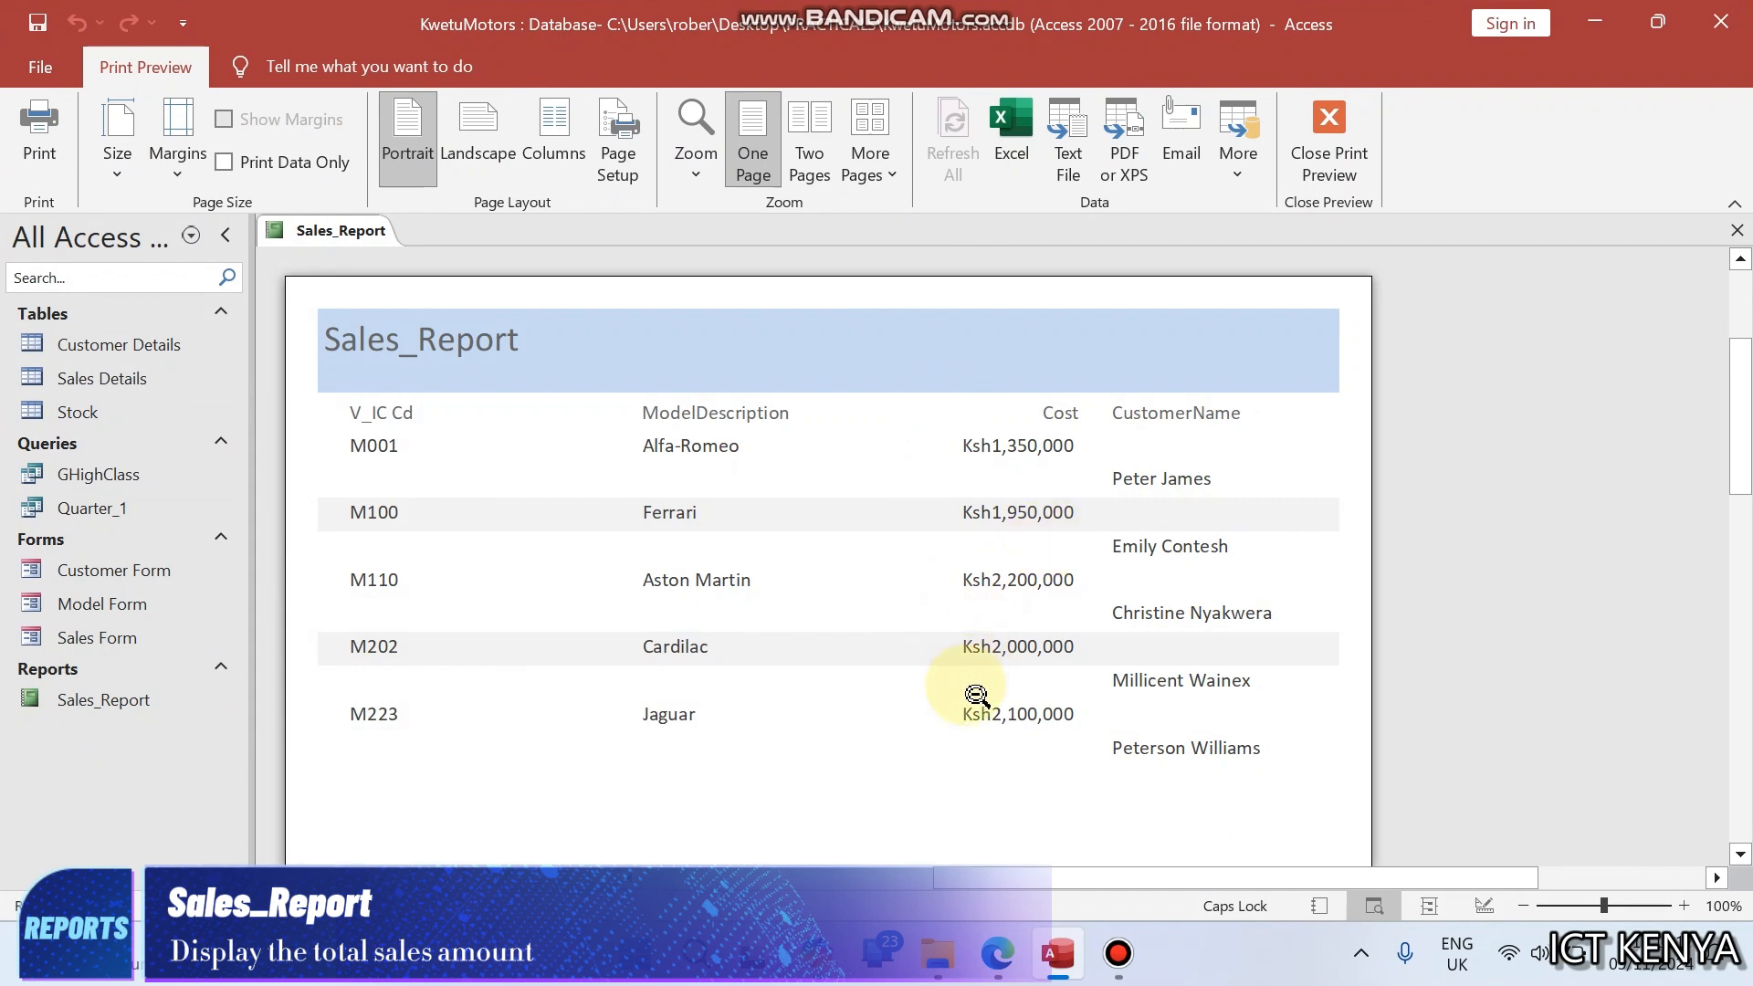
right_click(342, 232)
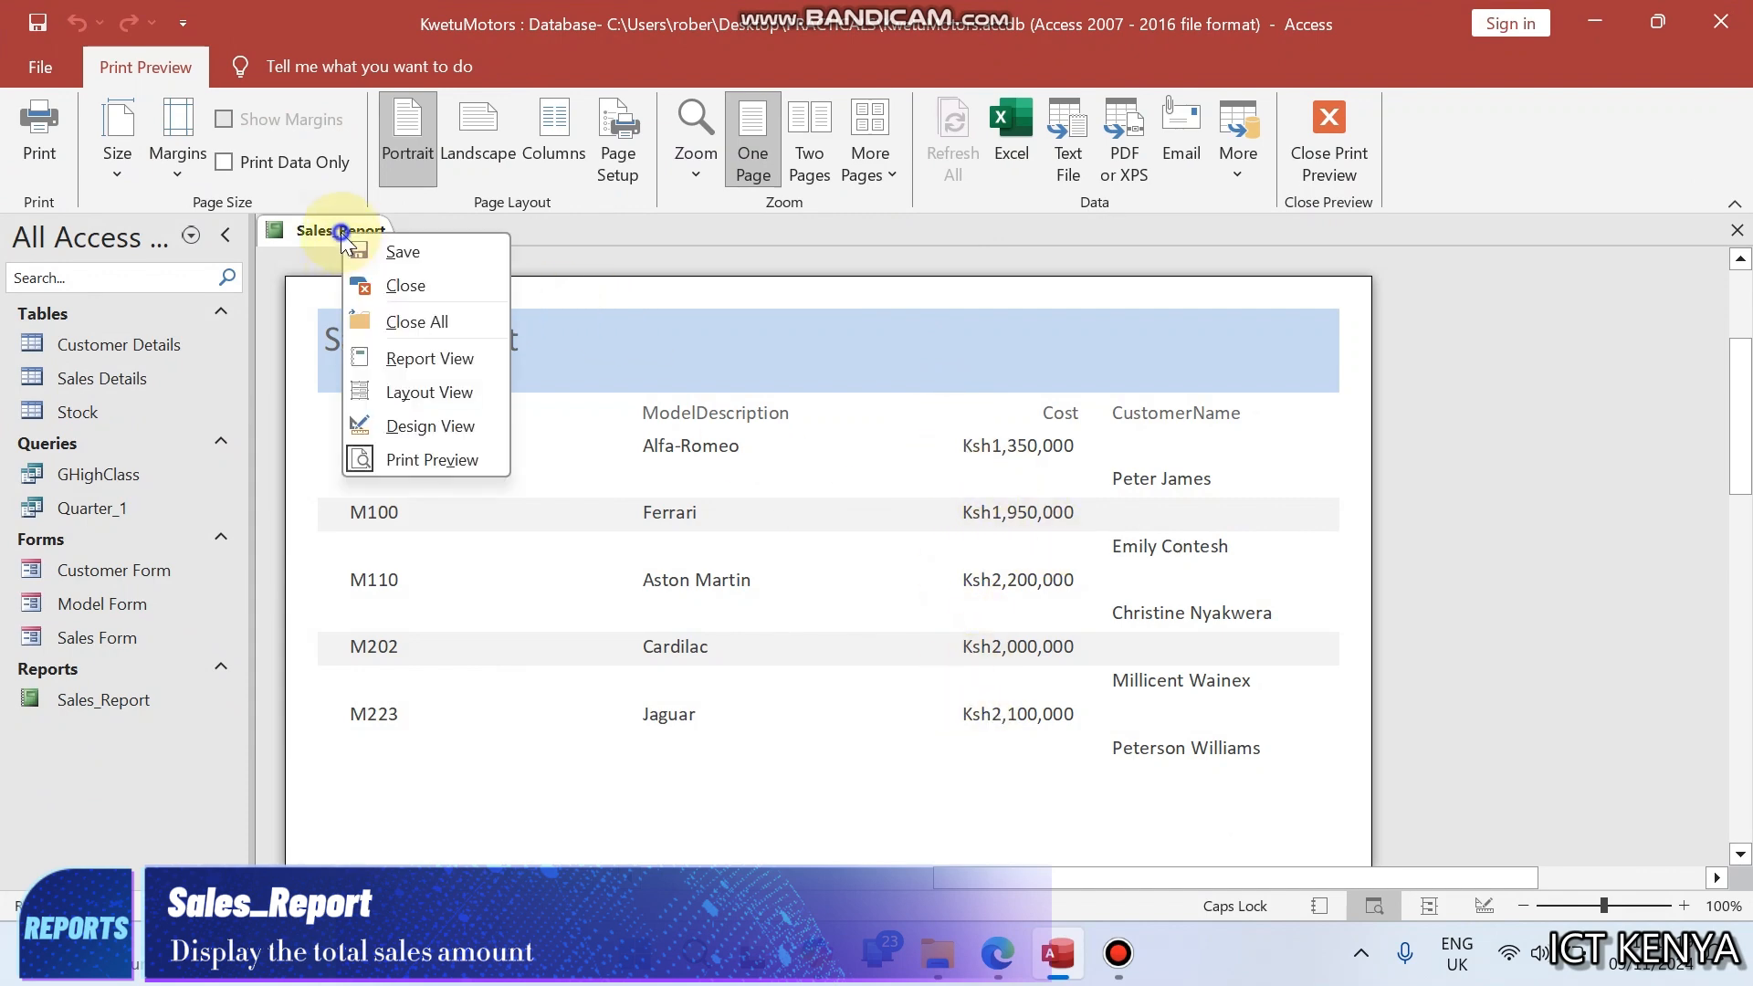
left_click(423, 427)
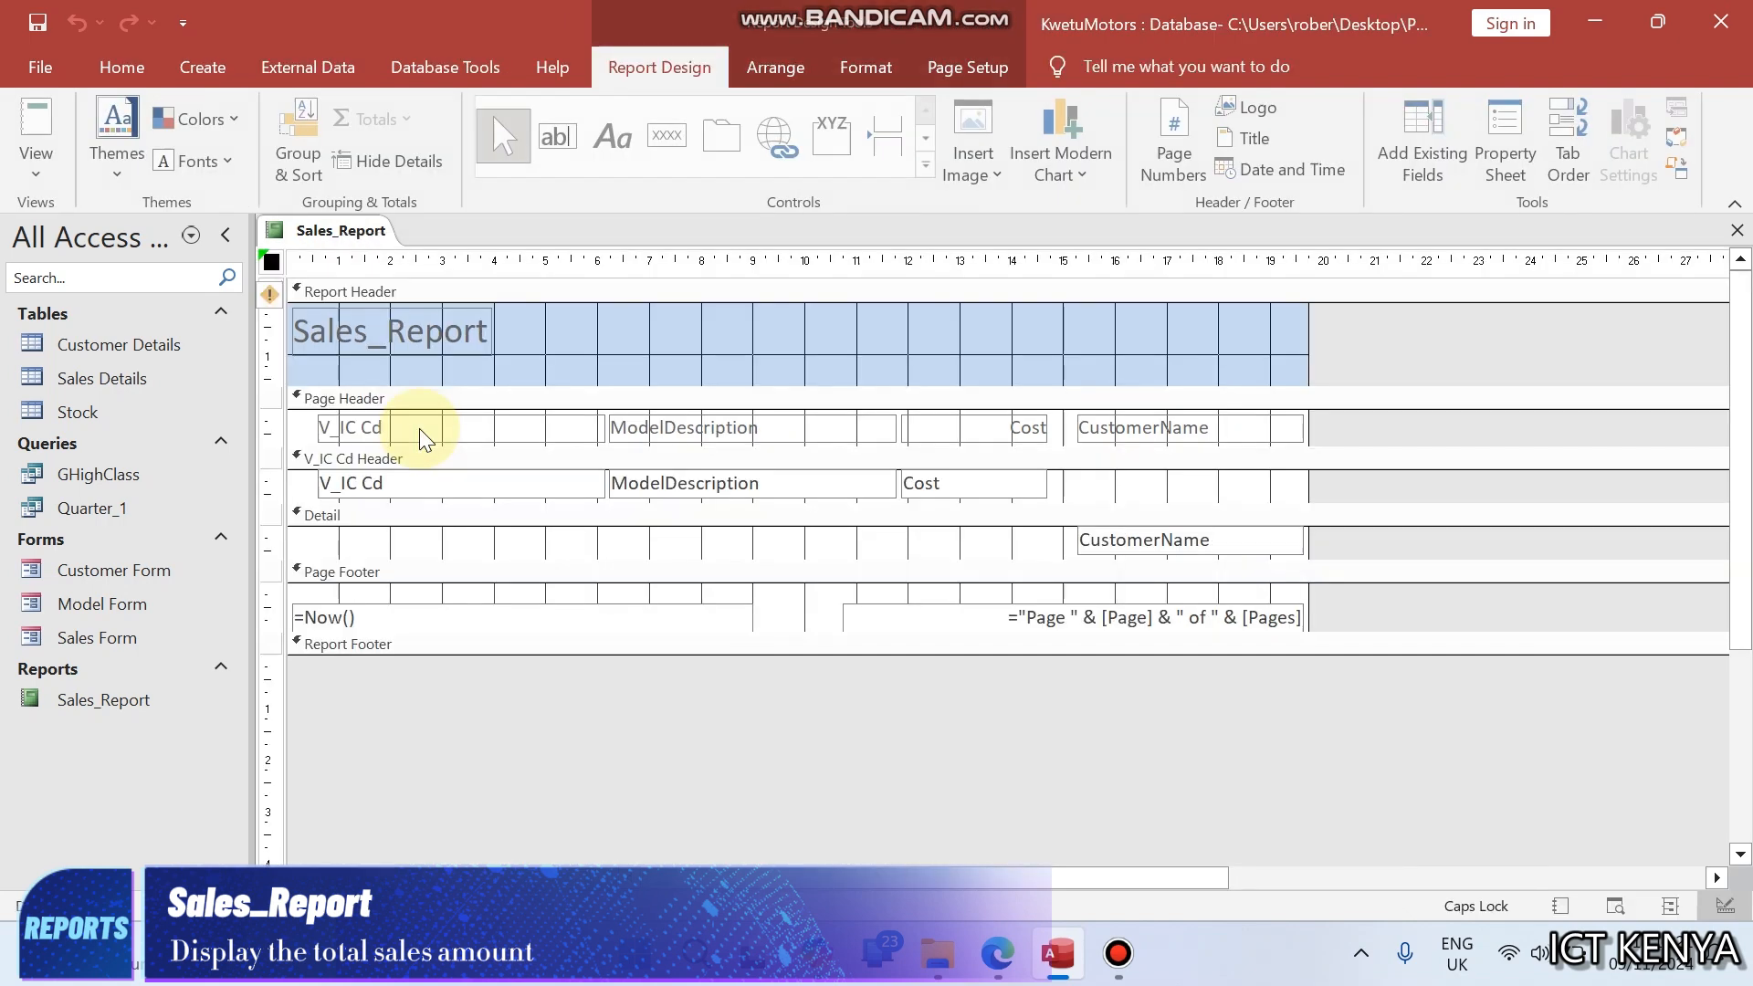
left_click(304, 128)
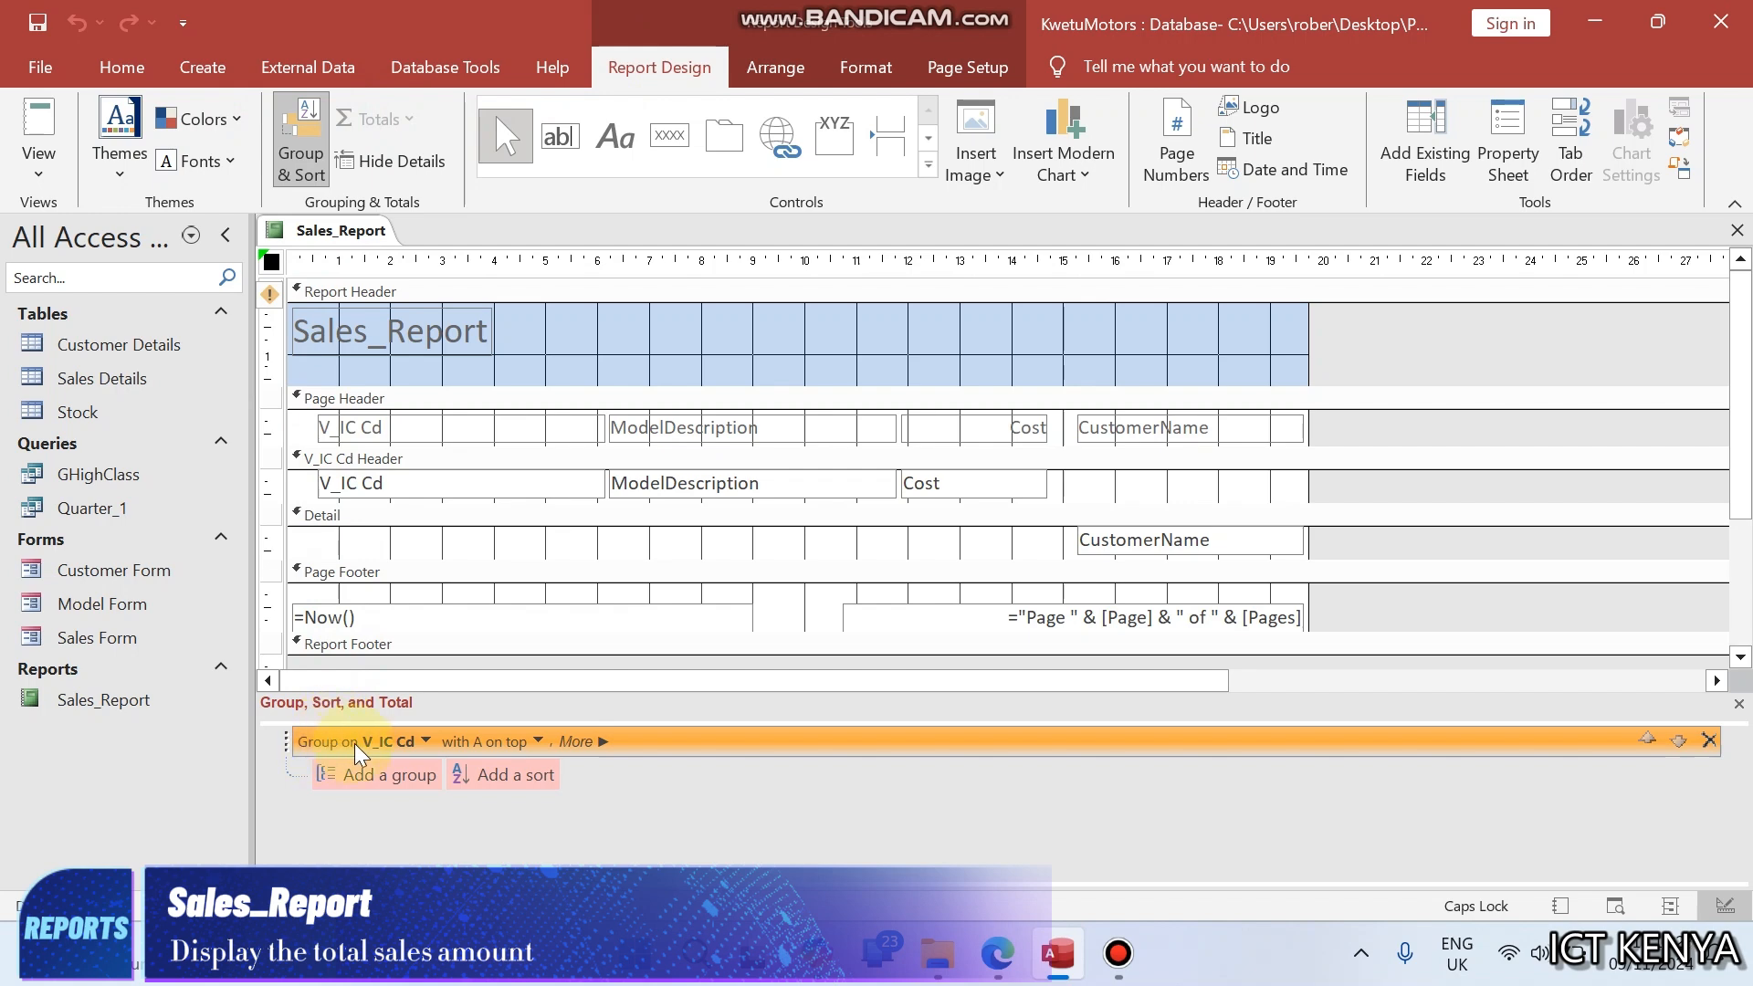
left_click(590, 744)
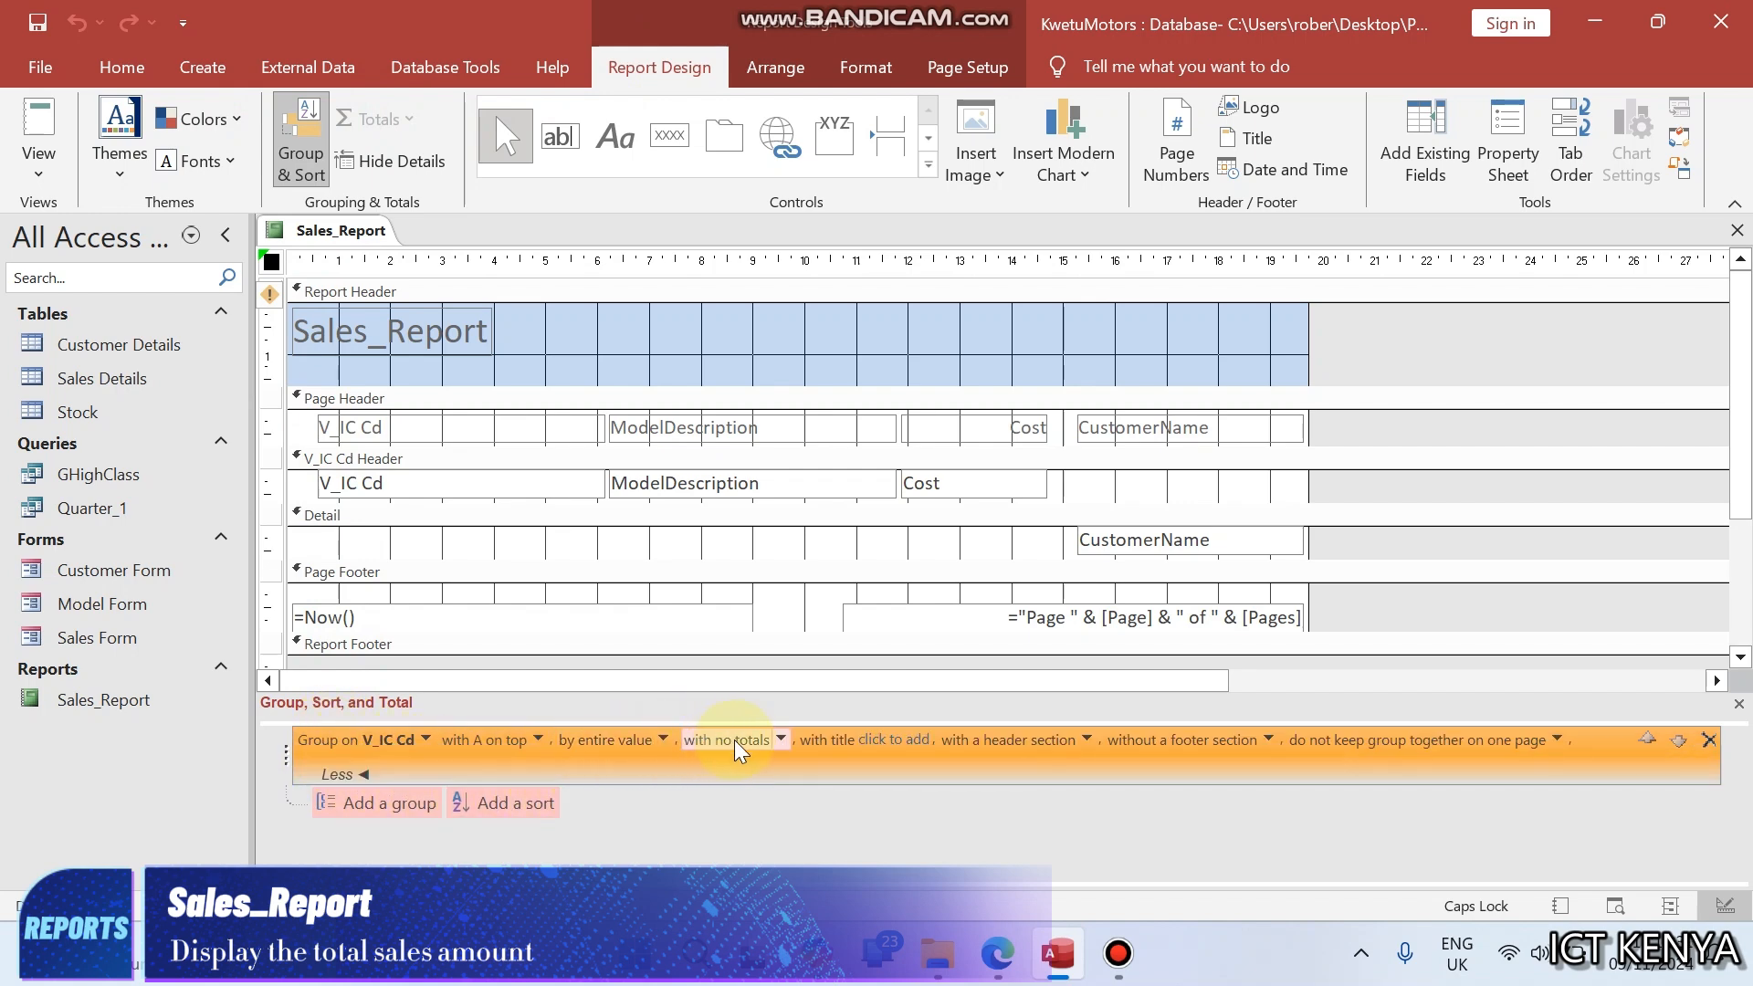
- Total the report on the Cost field with type Sum and show it as a grand total
left_click(781, 741)
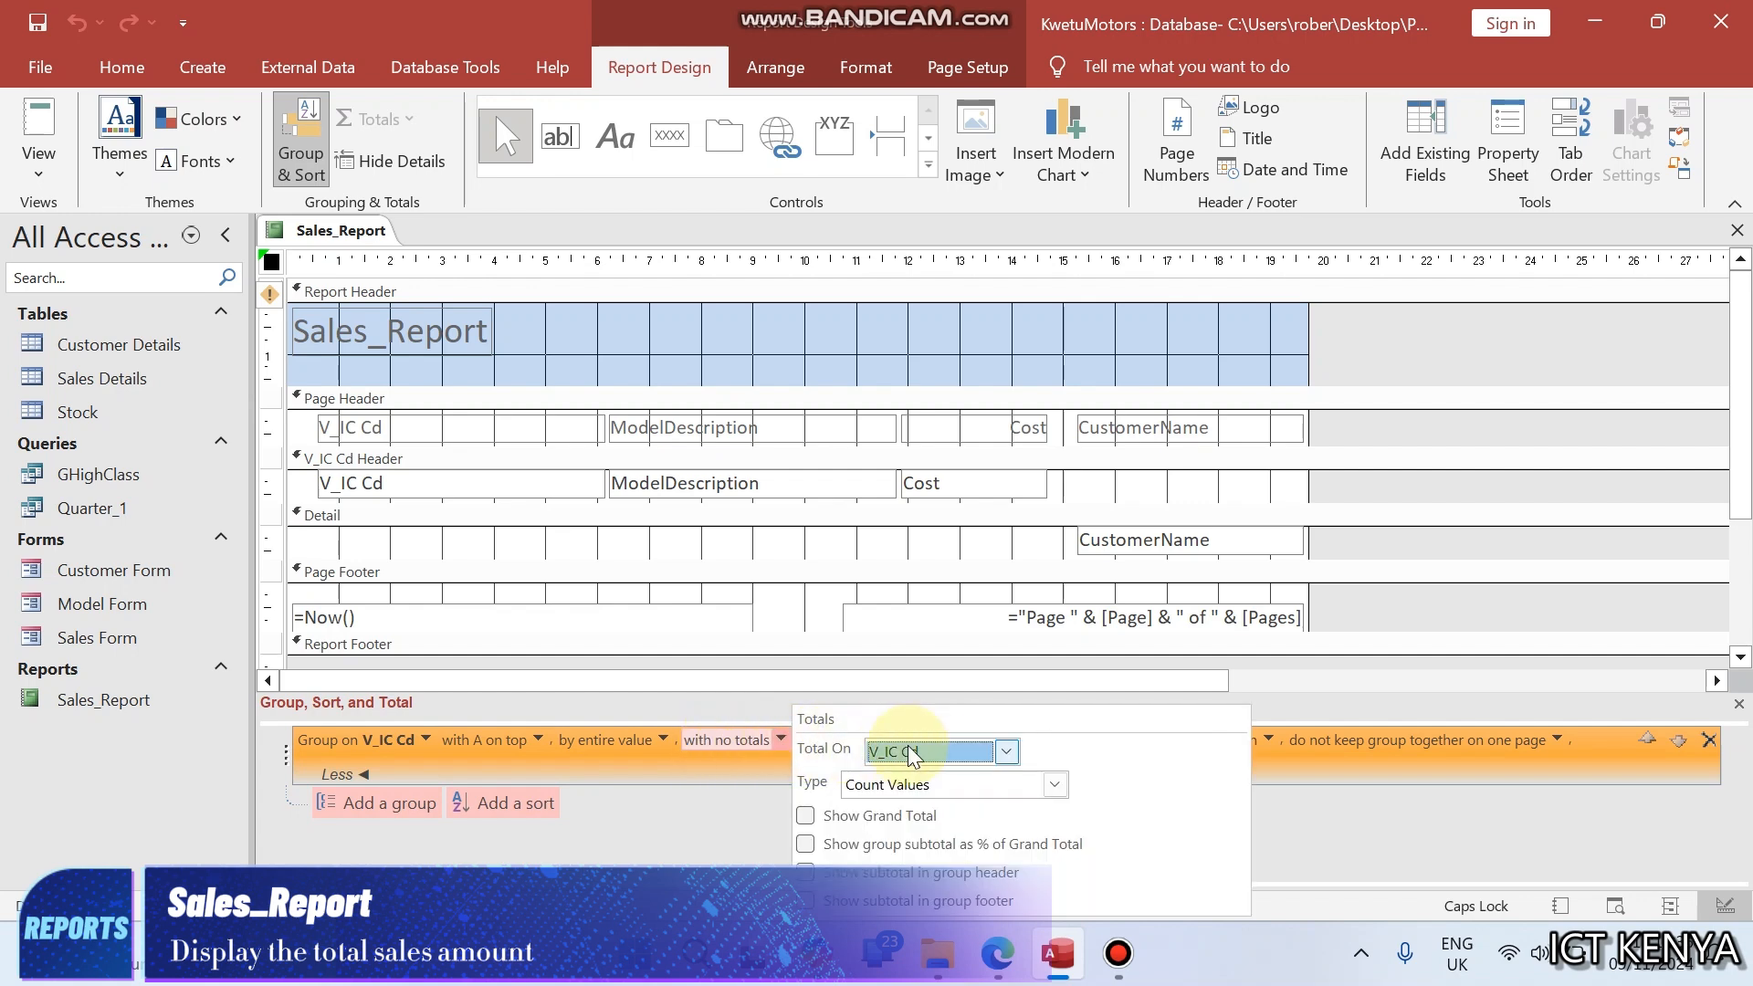
left_click(1004, 752)
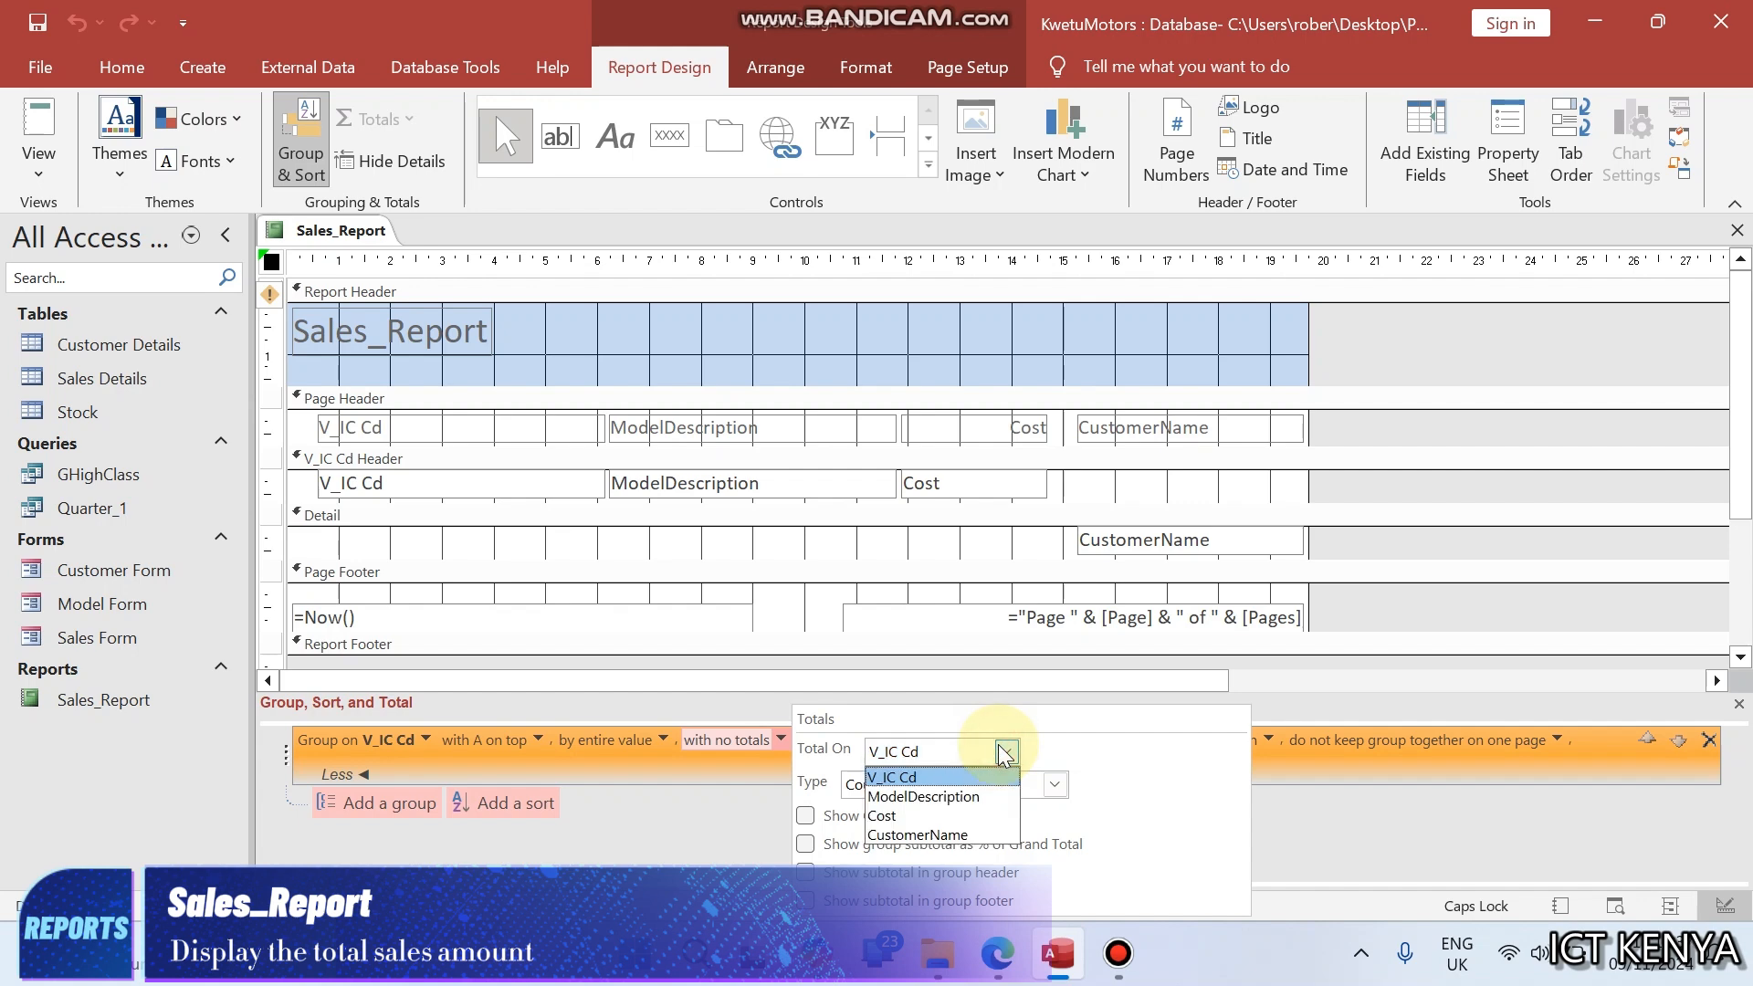
left_click(902, 816)
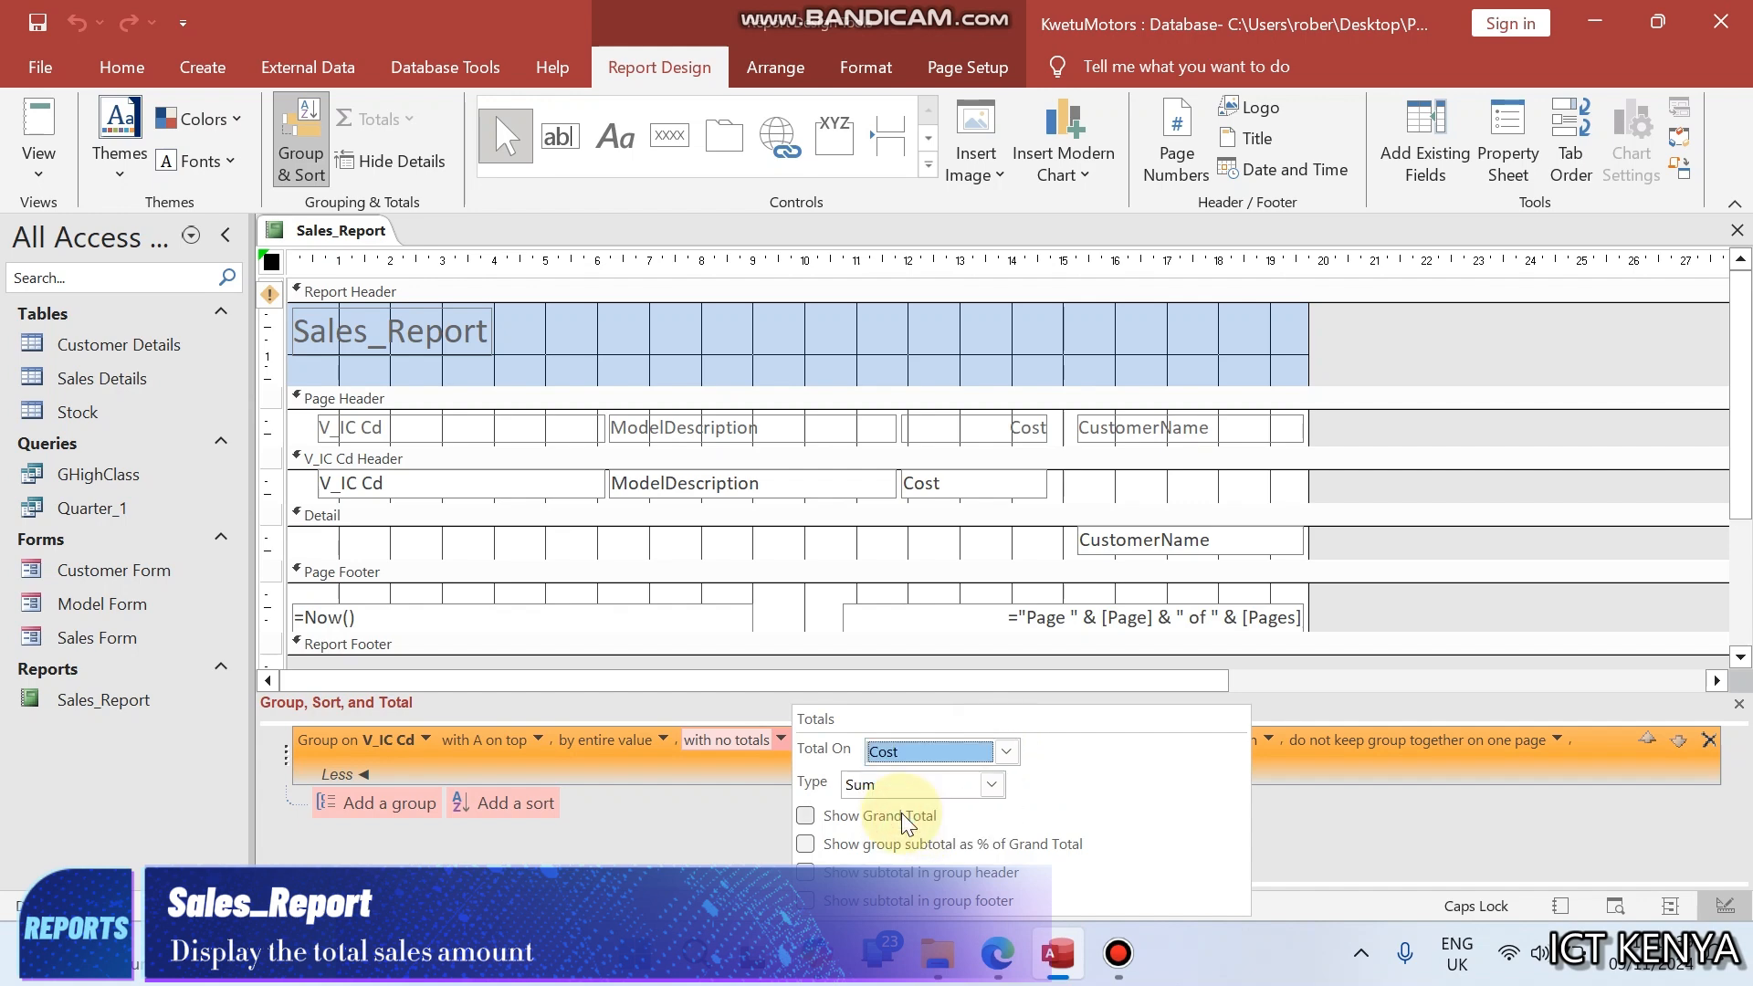
left_click(991, 786)
left_click(992, 788)
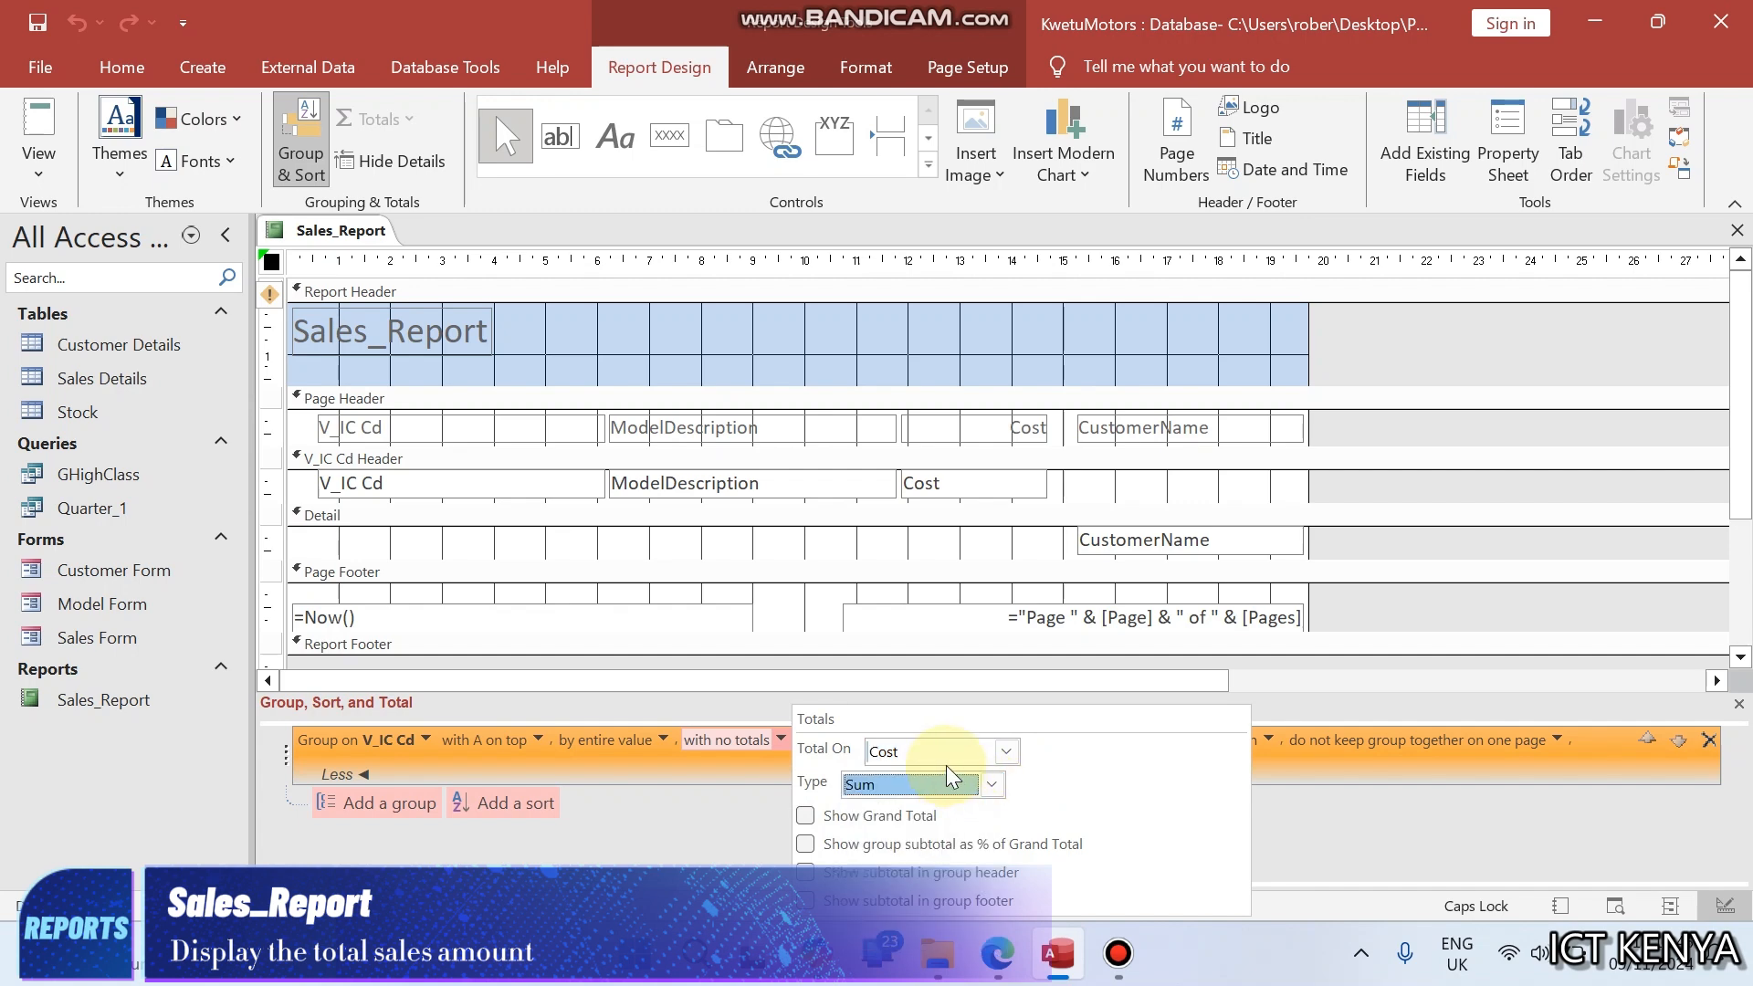
left_click(991, 787)
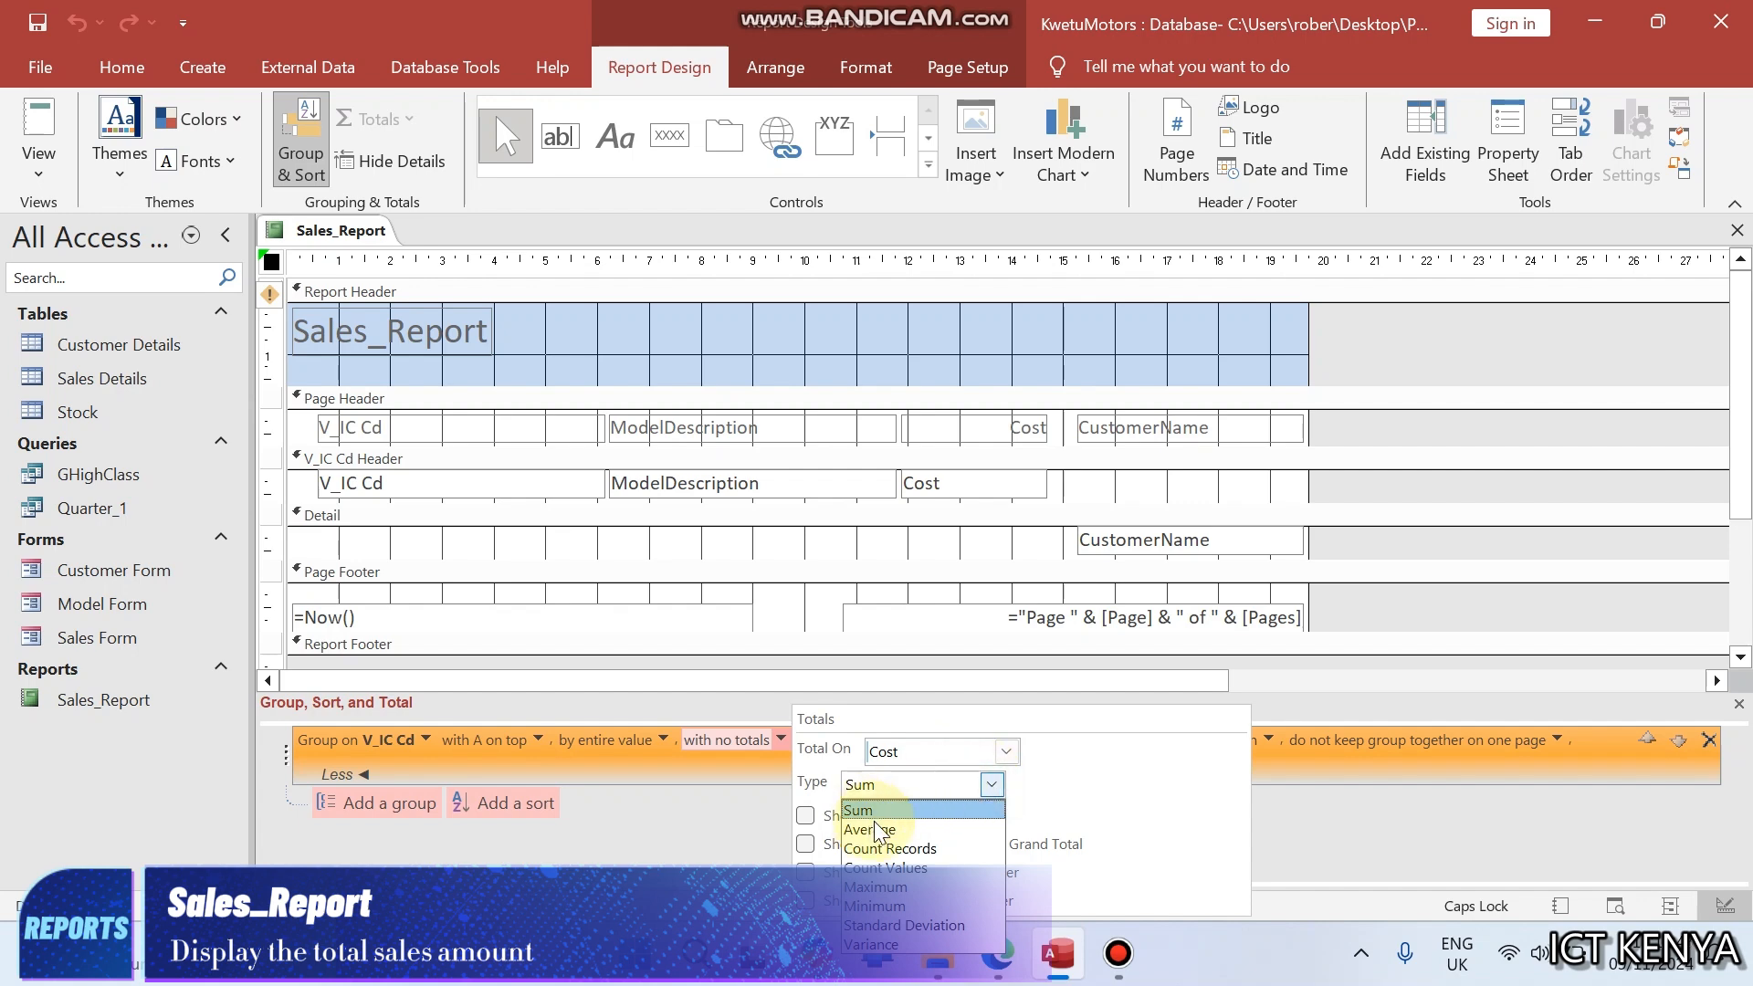
left_click(991, 788)
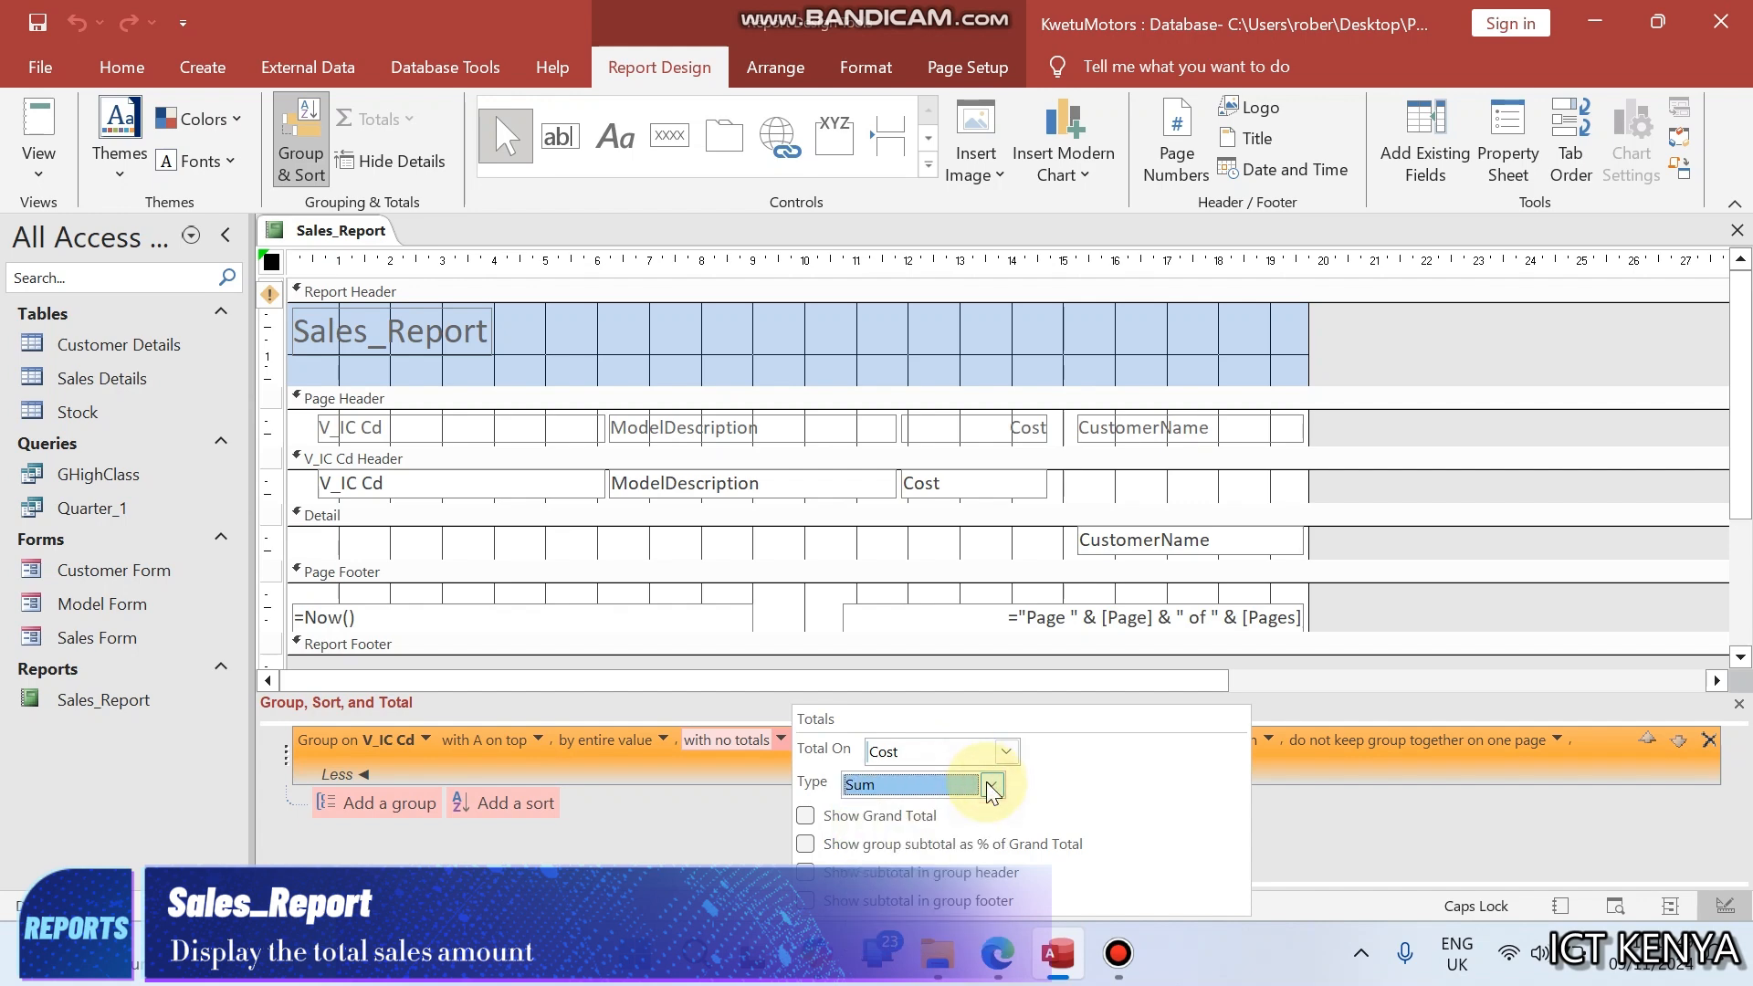
left_click(805, 816)
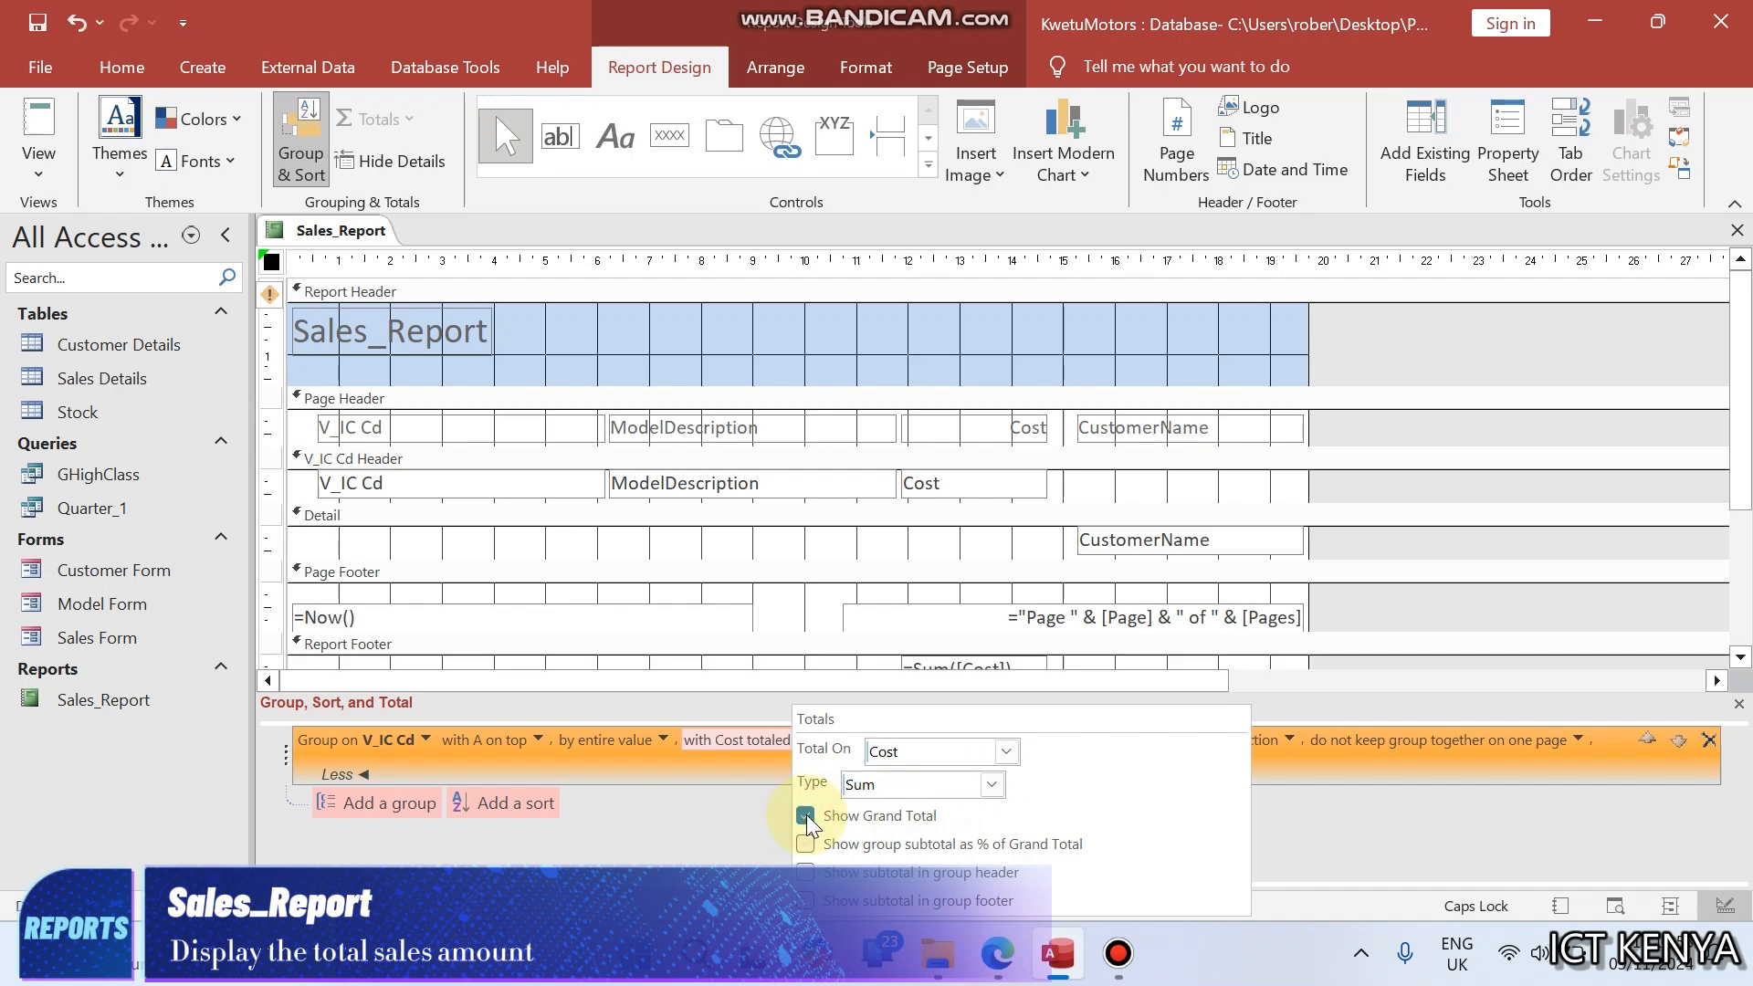
- Display Sales_Report in Report View and check the grand total beneath the Cost column
left_click(320, 233)
right_click(319, 233)
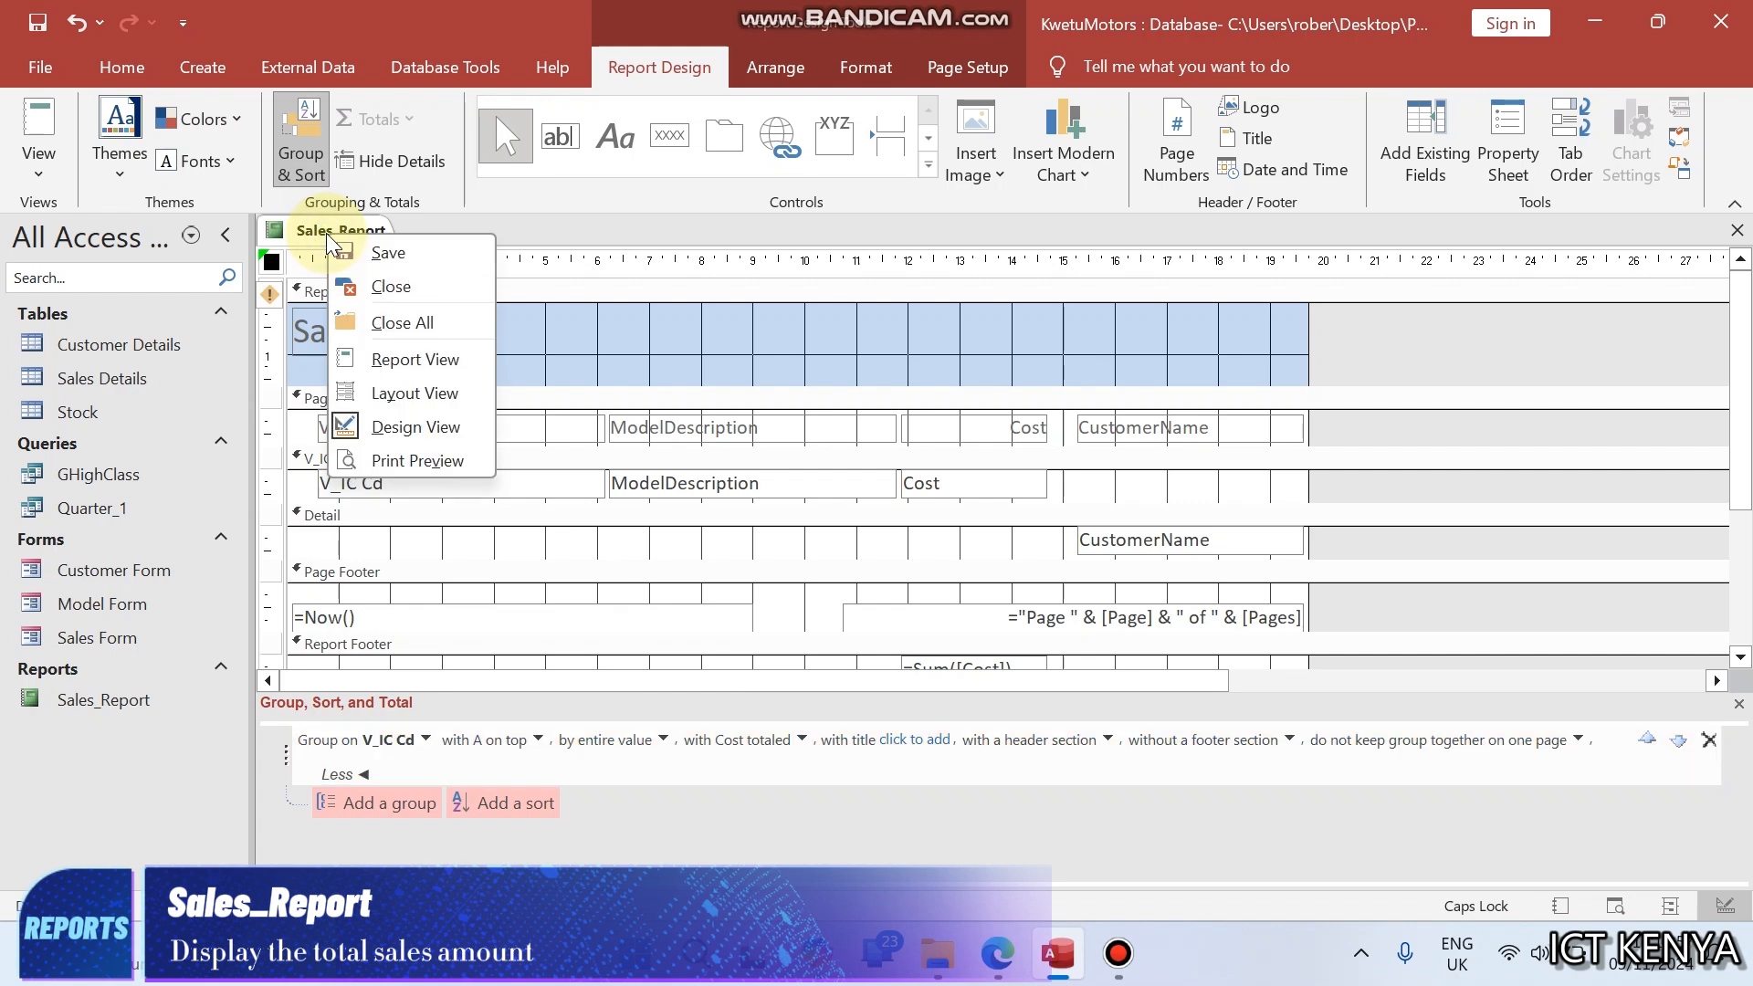
left_click(434, 360)
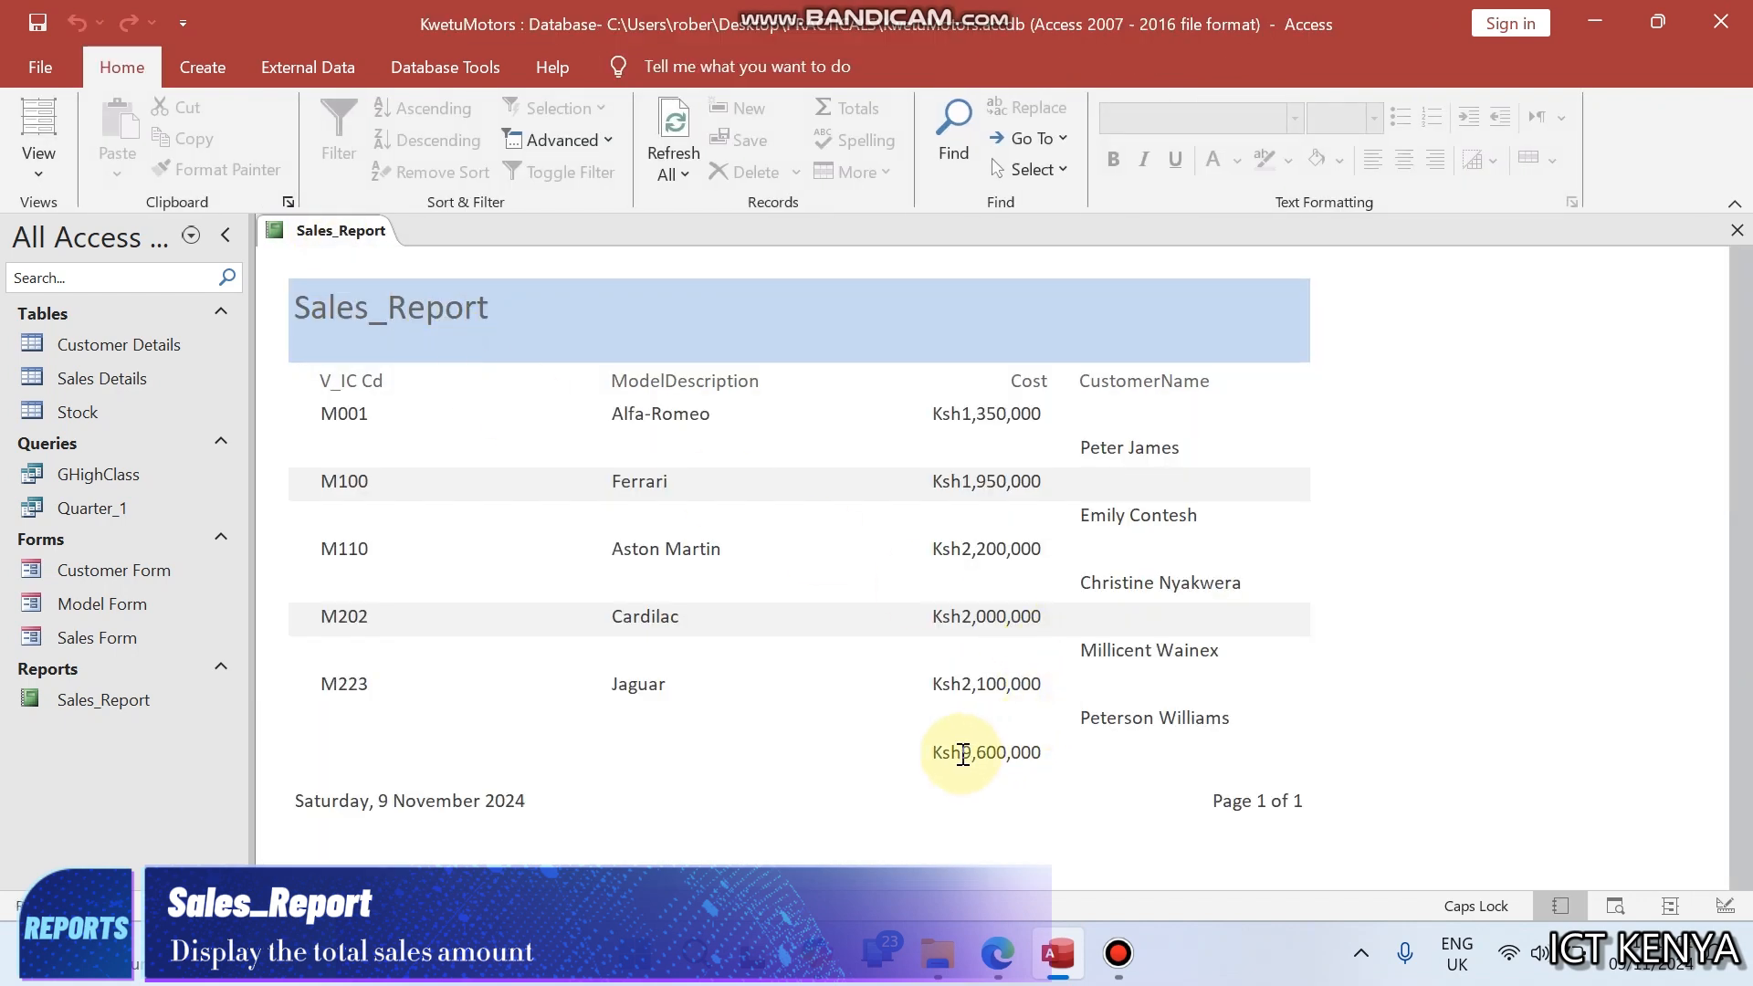
left_click_drag(941, 752, 1048, 747)
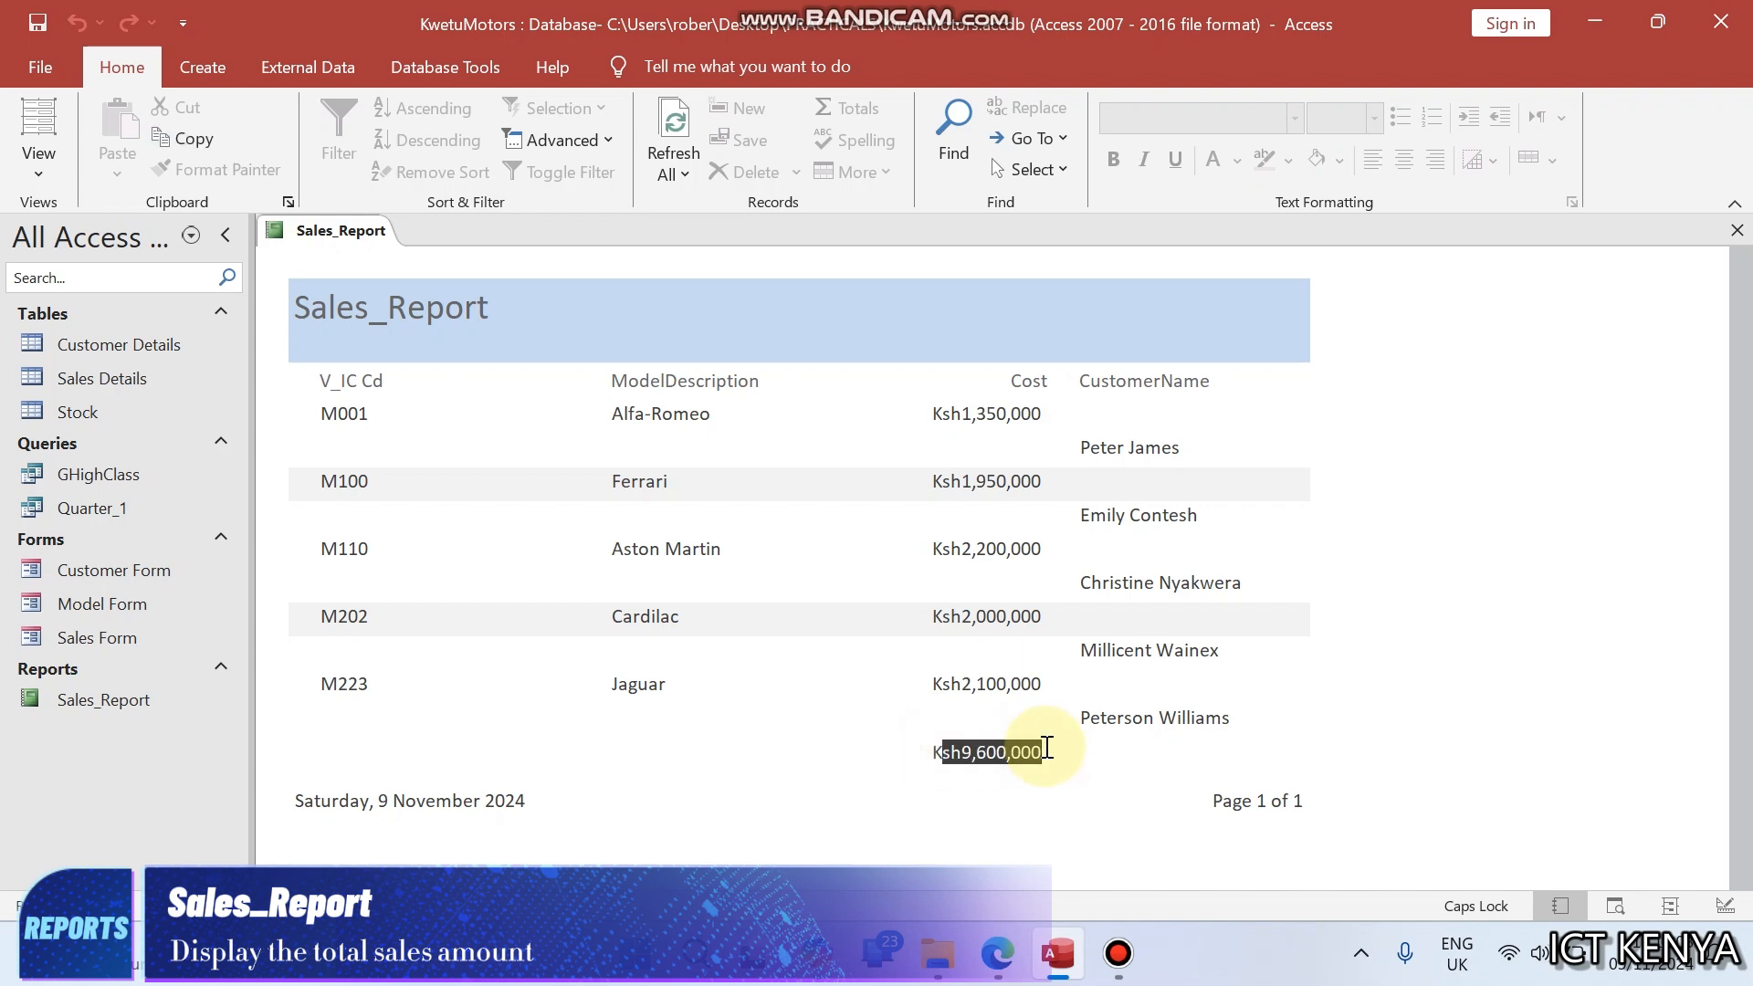
left_click(1047, 747)
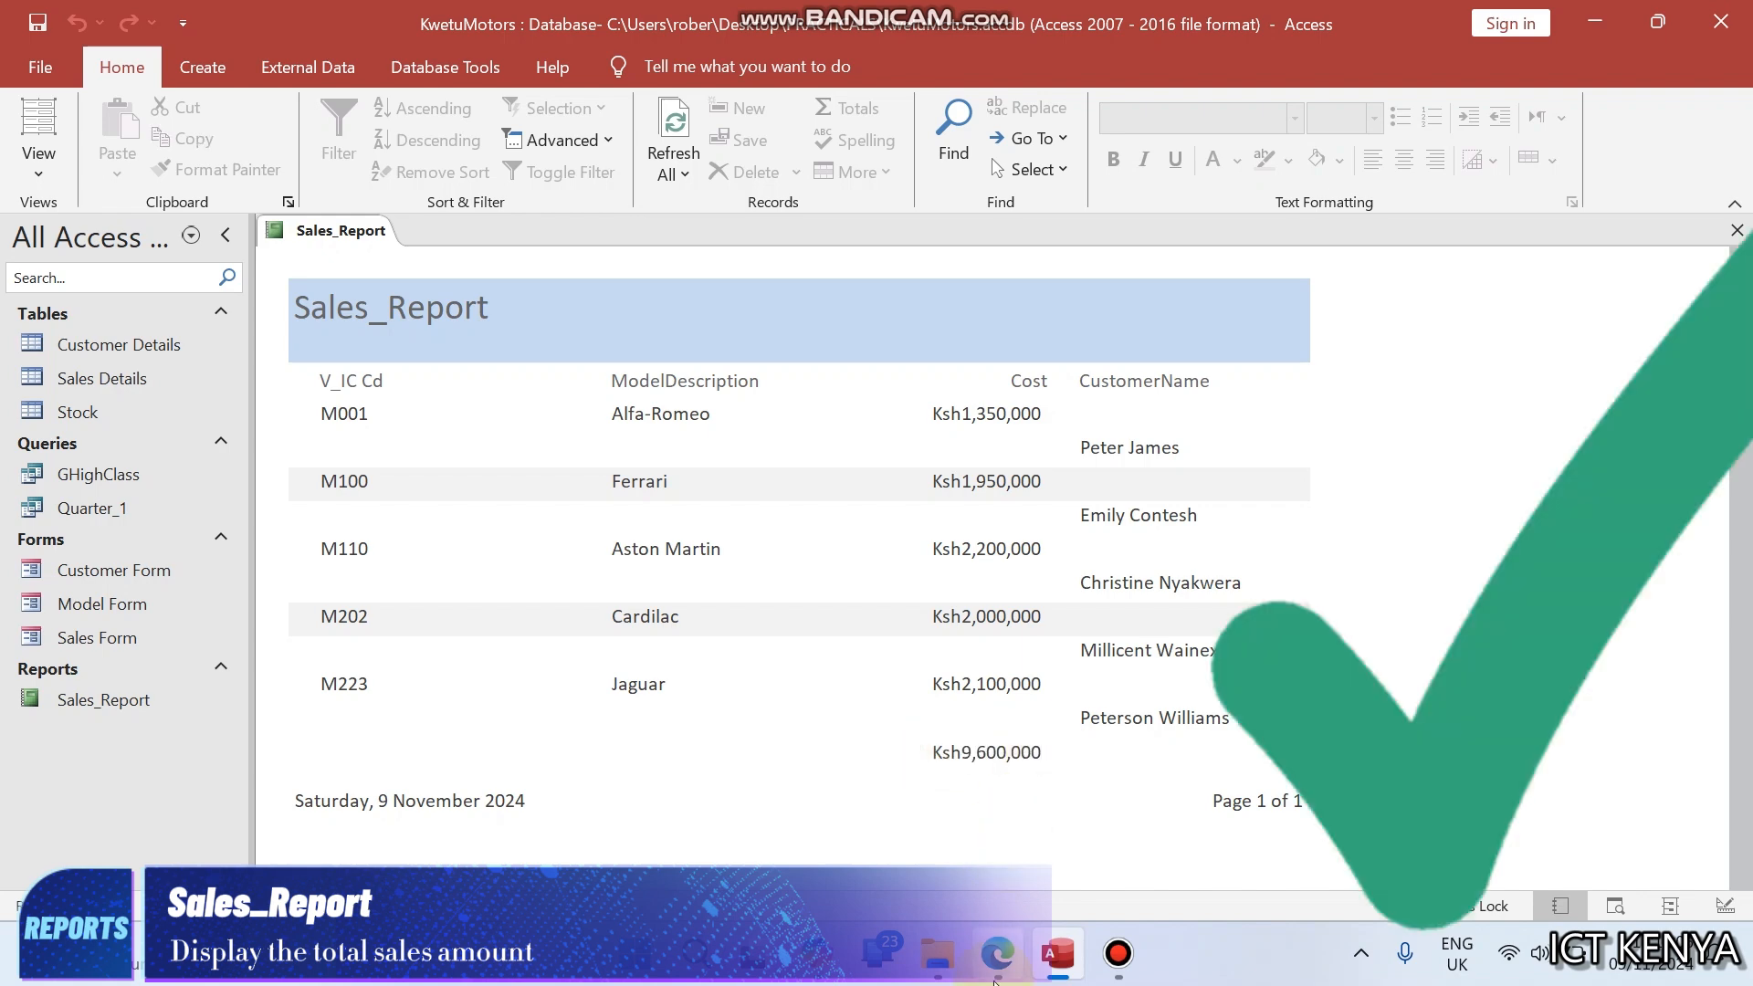
left_click(998, 952)
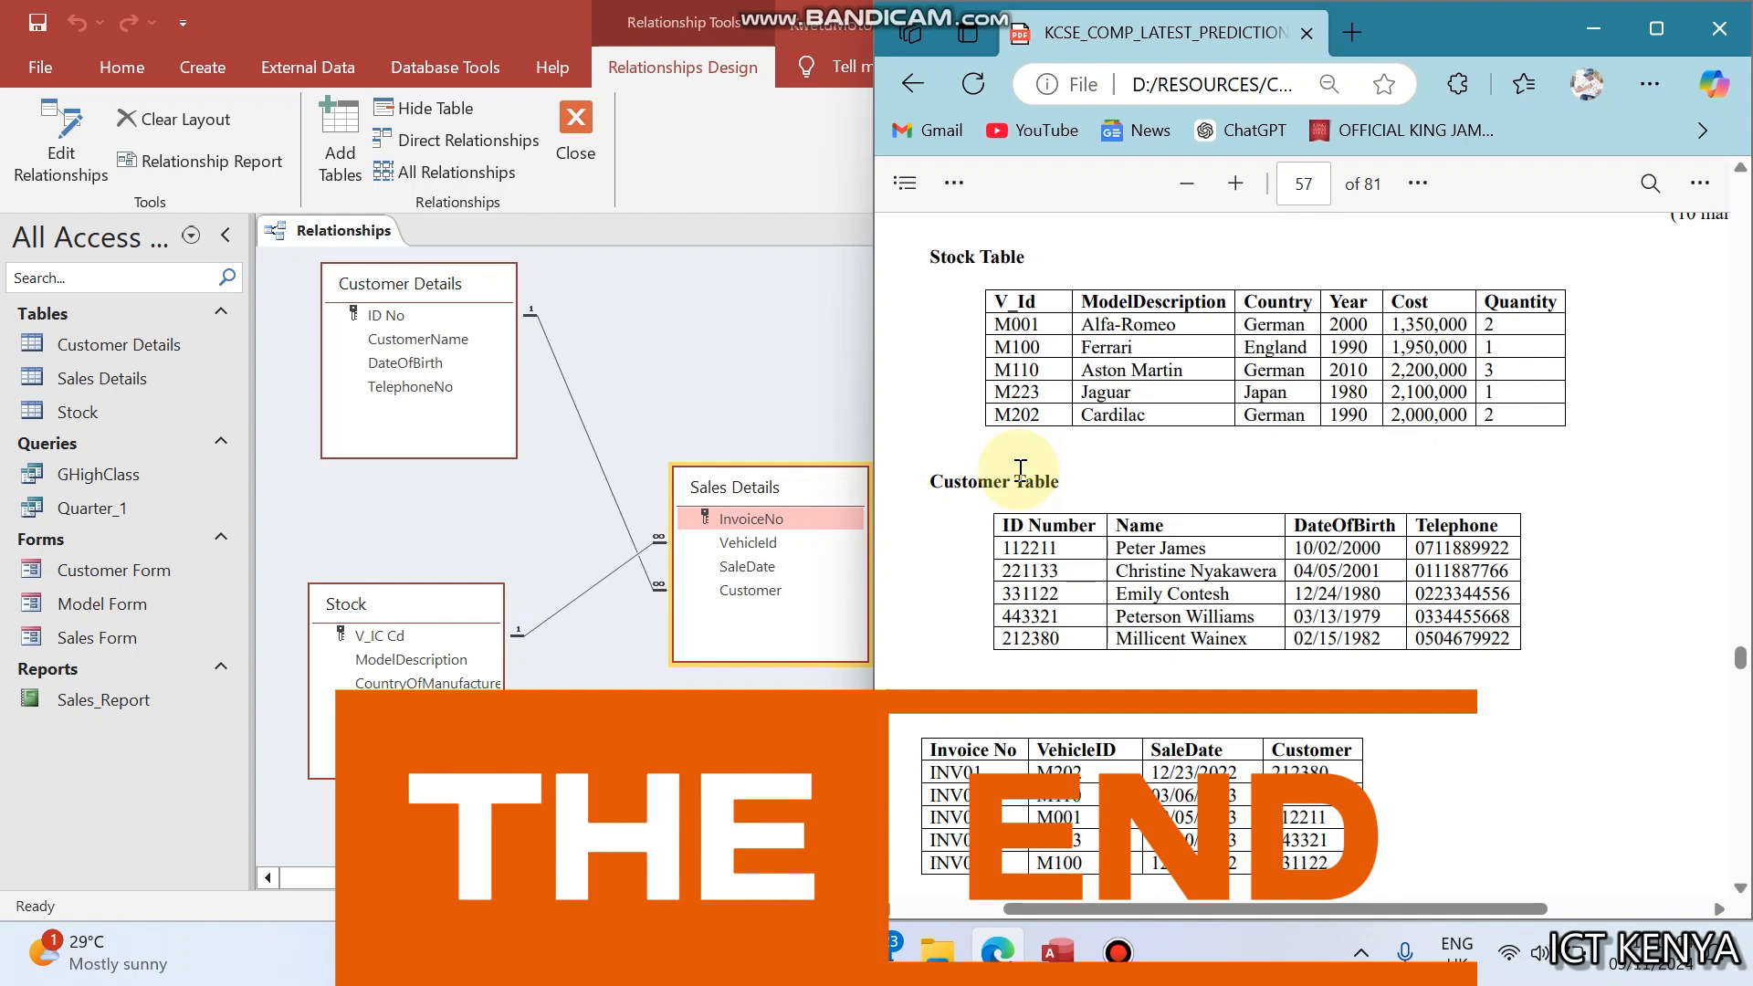
scroll(1020, 469, "up", 3)
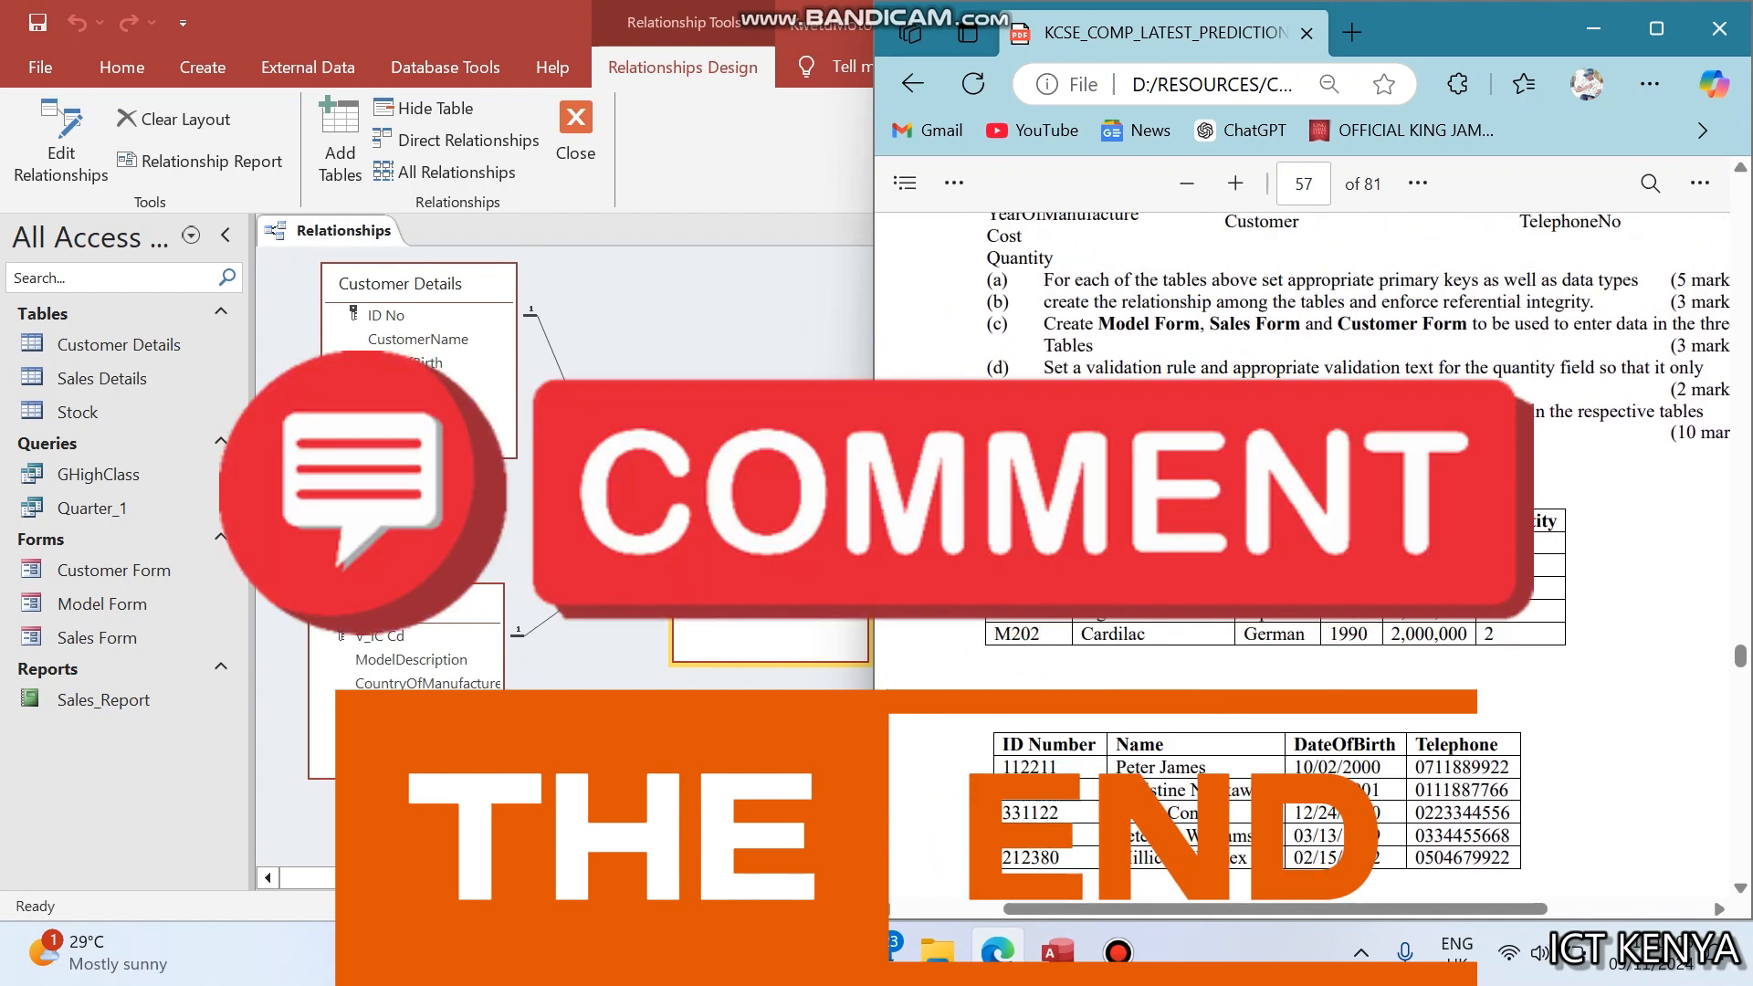
scroll(1020, 470, "up", 1)
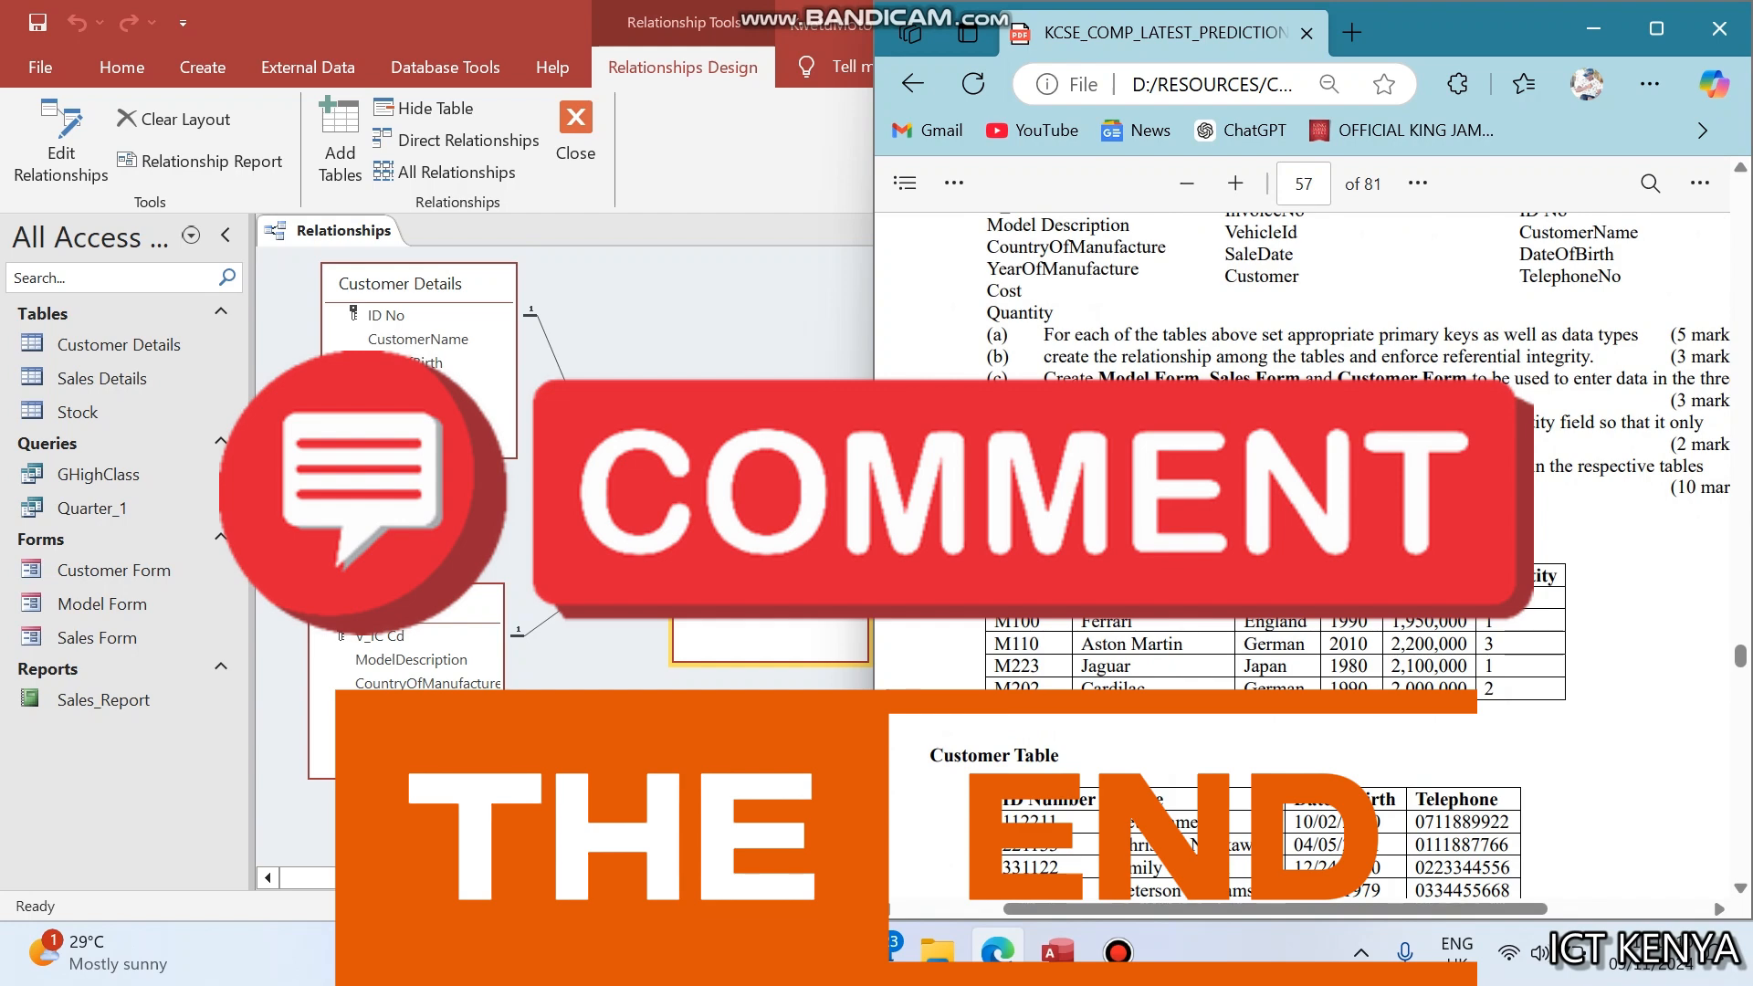
scroll(1021, 469, "down", 4)
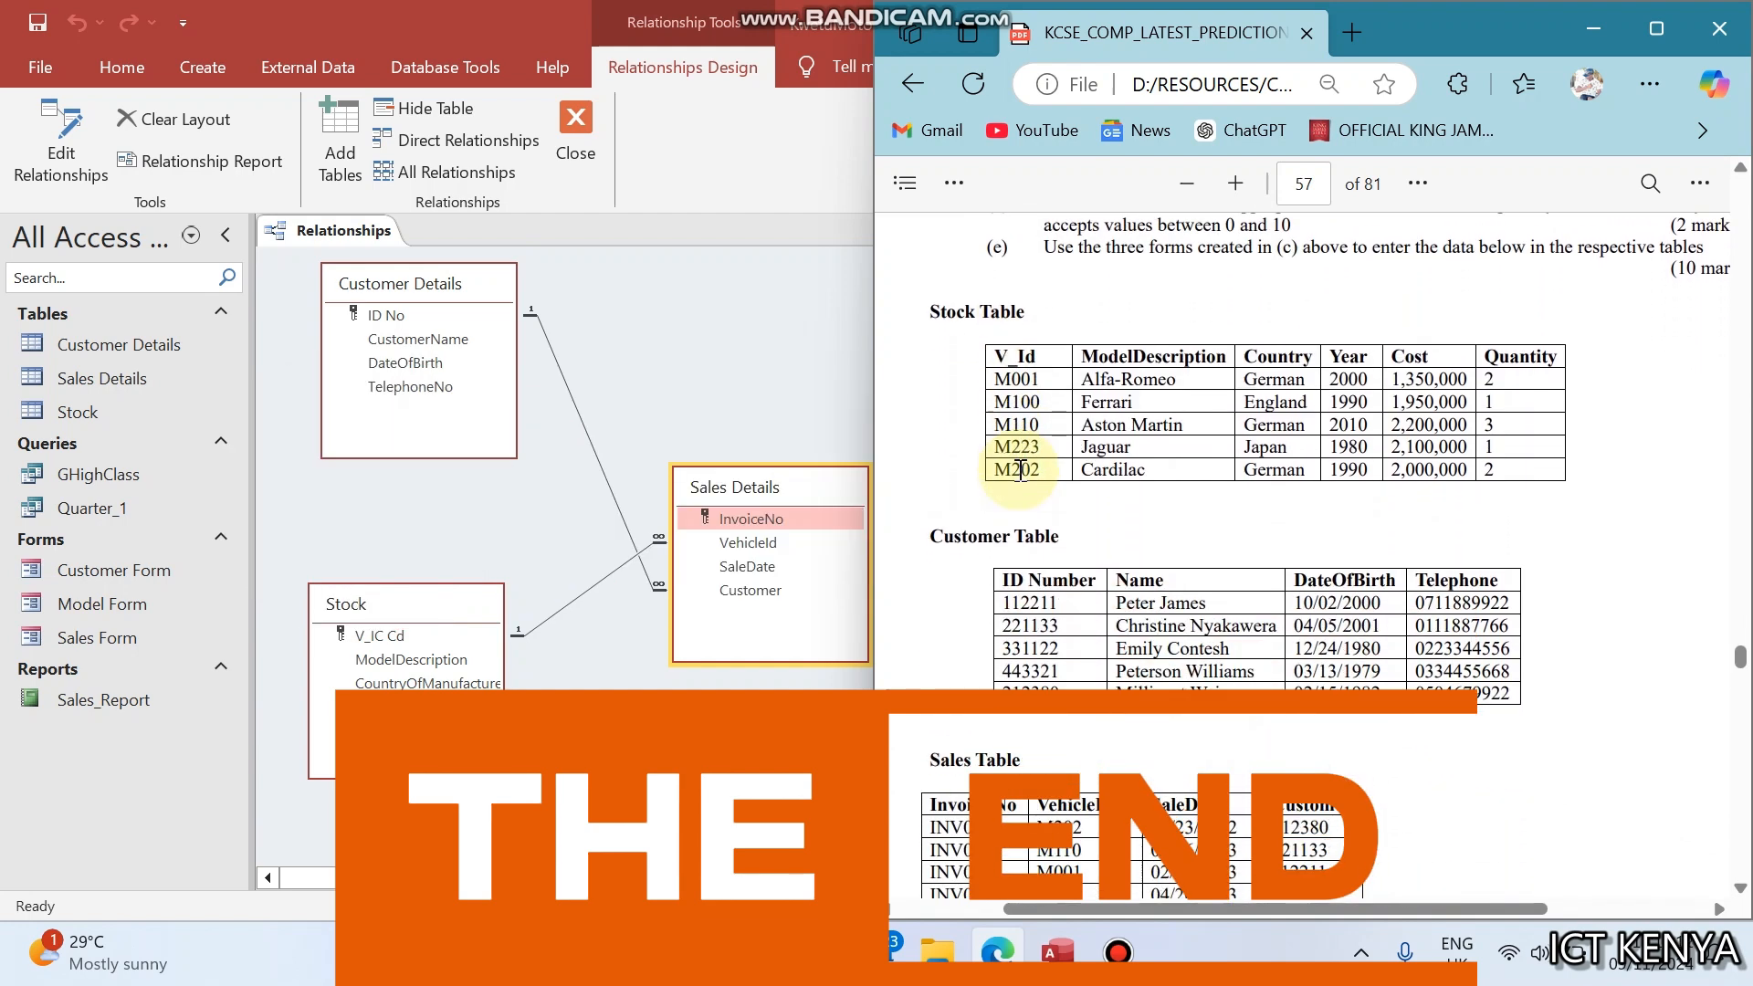